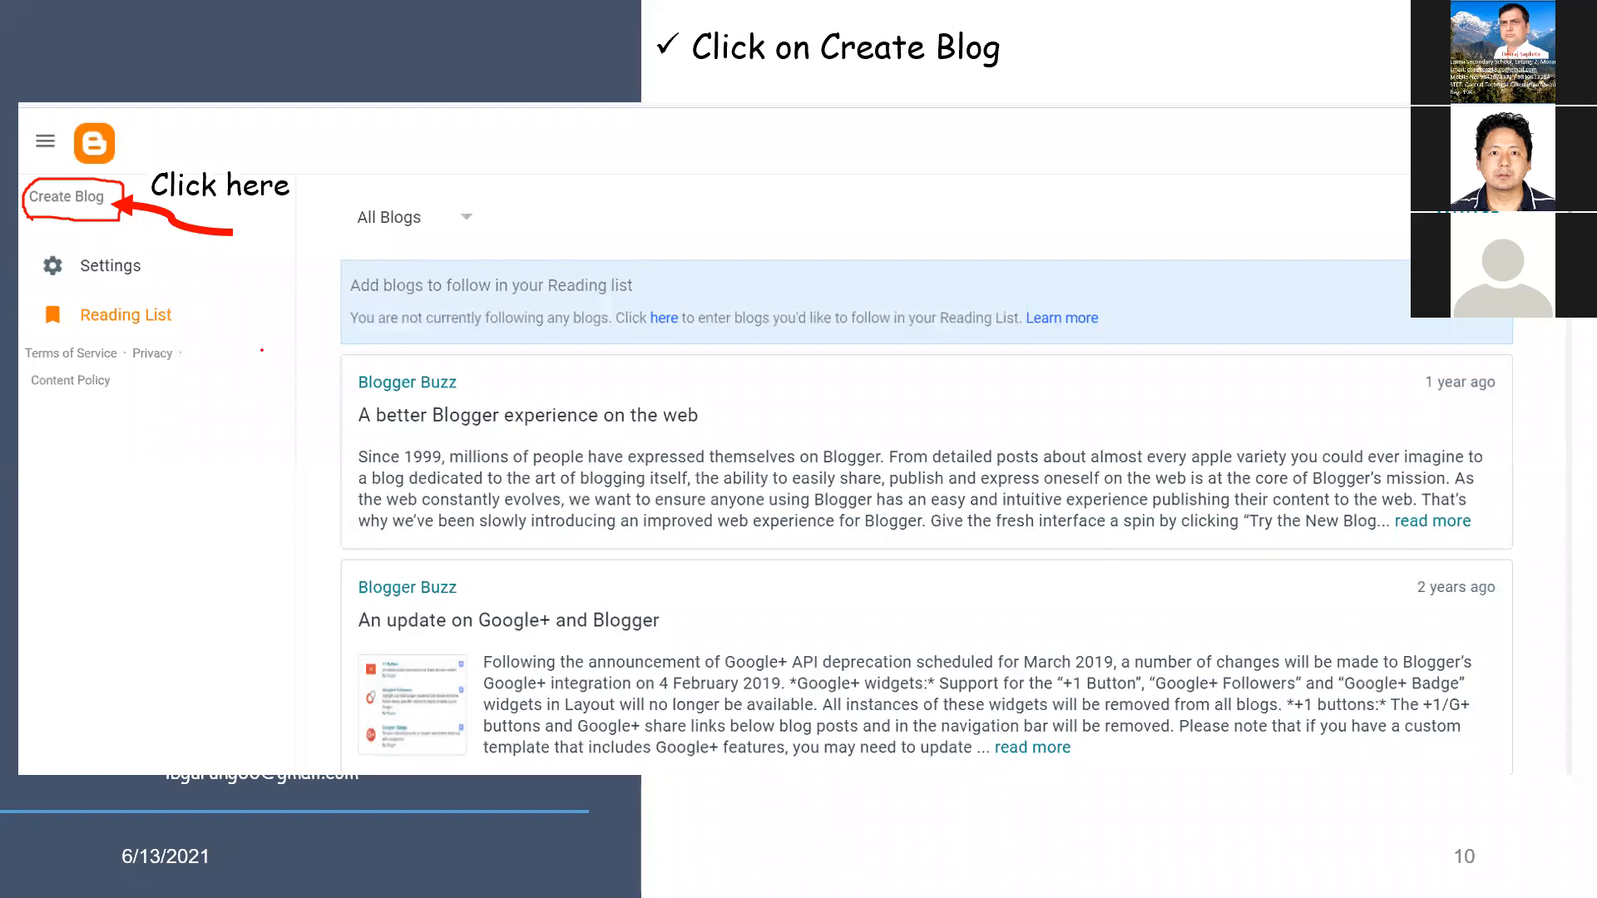
key("Right")
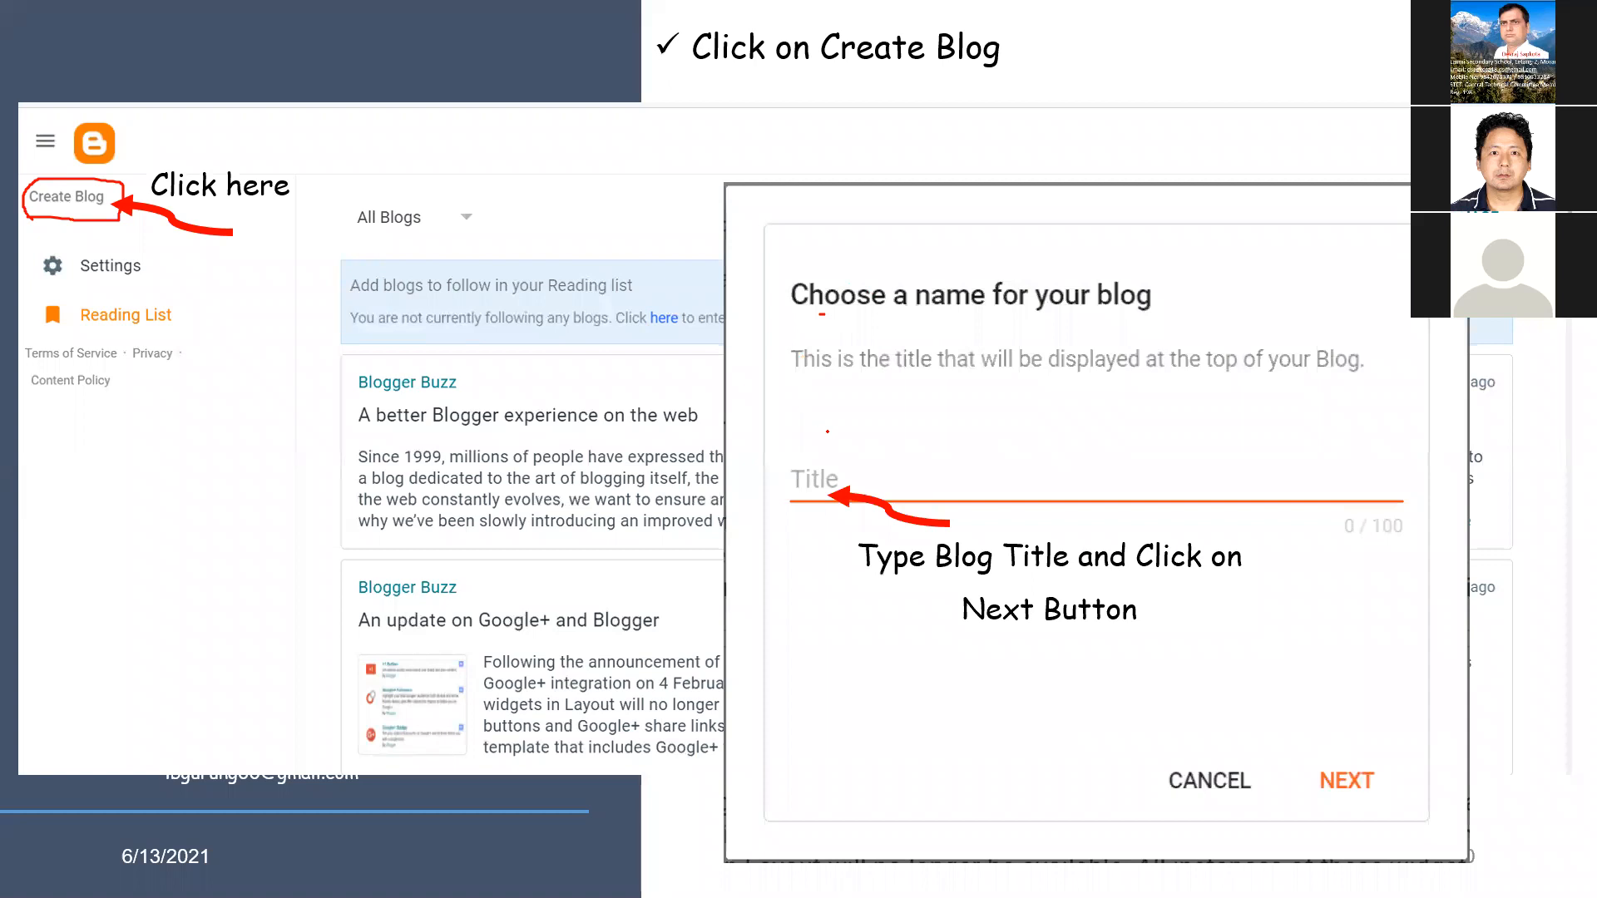
mouse_move(840, 432)
left_mouse_down()
mouse_move(778, 446)
mouse_move(907, 495)
left_mouse_up()
left_click_drag(831, 432, 915, 497)
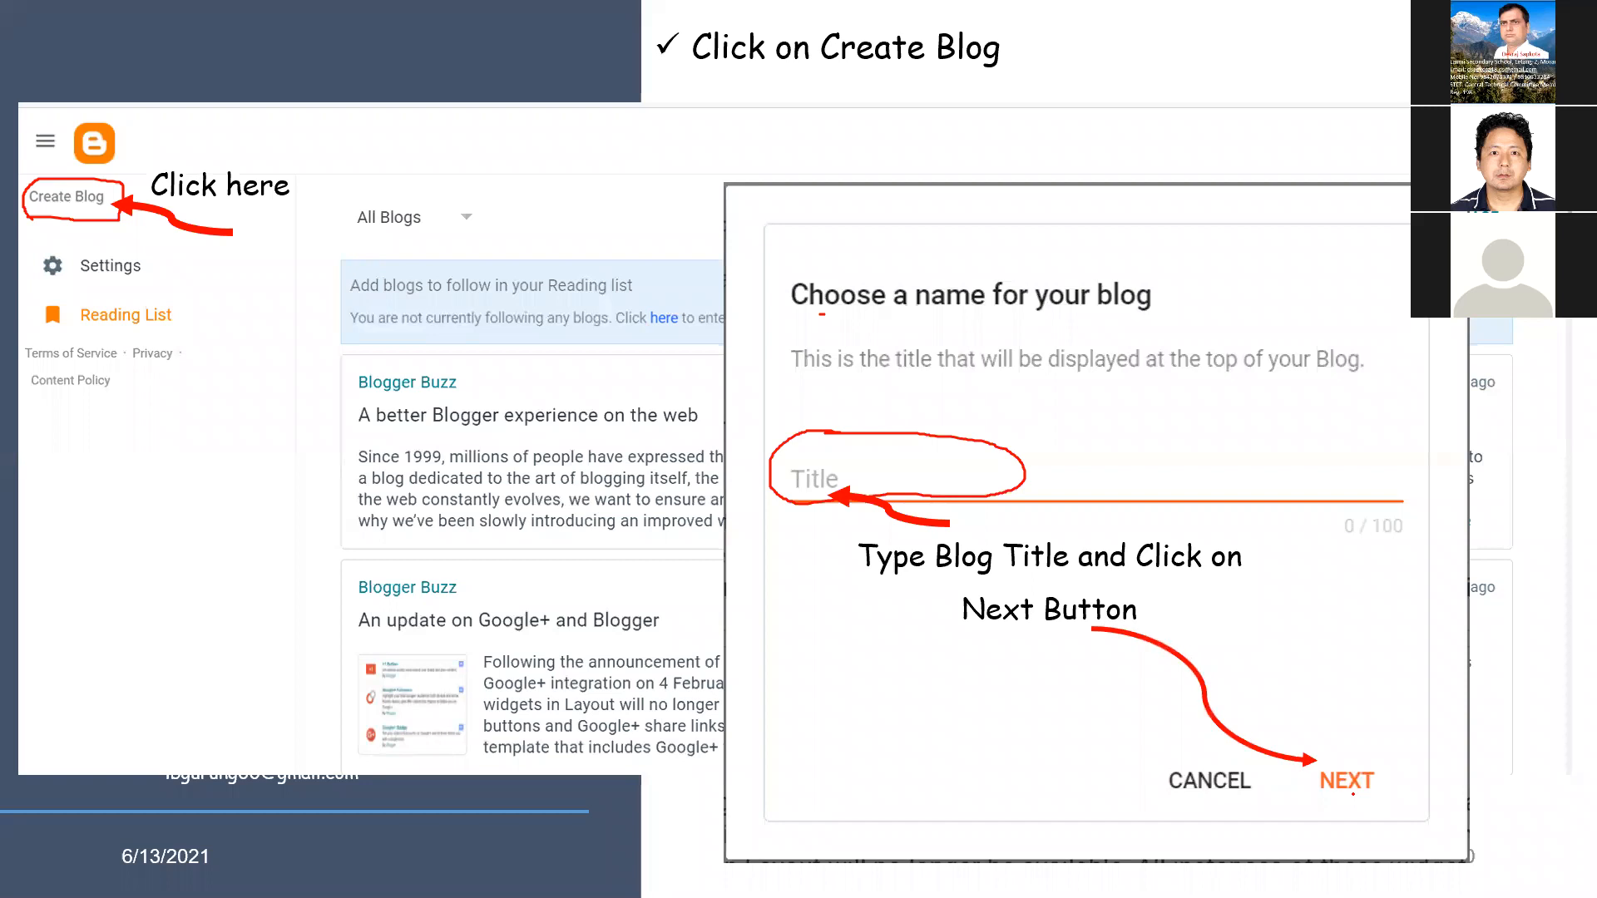
key("Right")
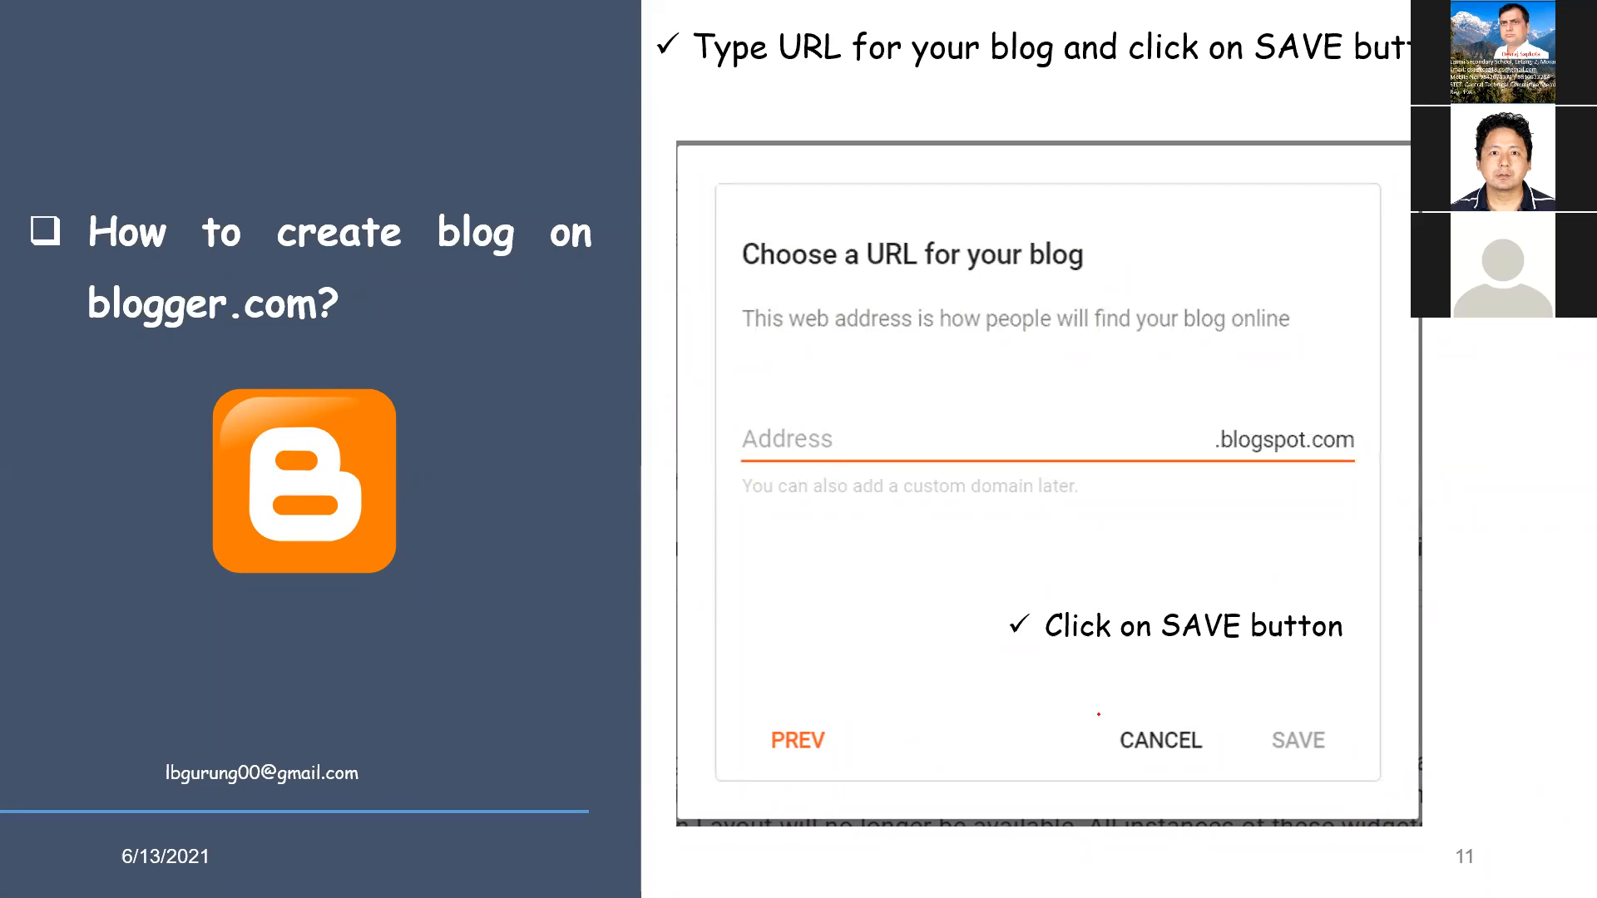
mouse_move(1104, 422)
left_mouse_down()
mouse_move(771, 400)
mouse_move(733, 440)
mouse_move(1070, 425)
left_mouse_up()
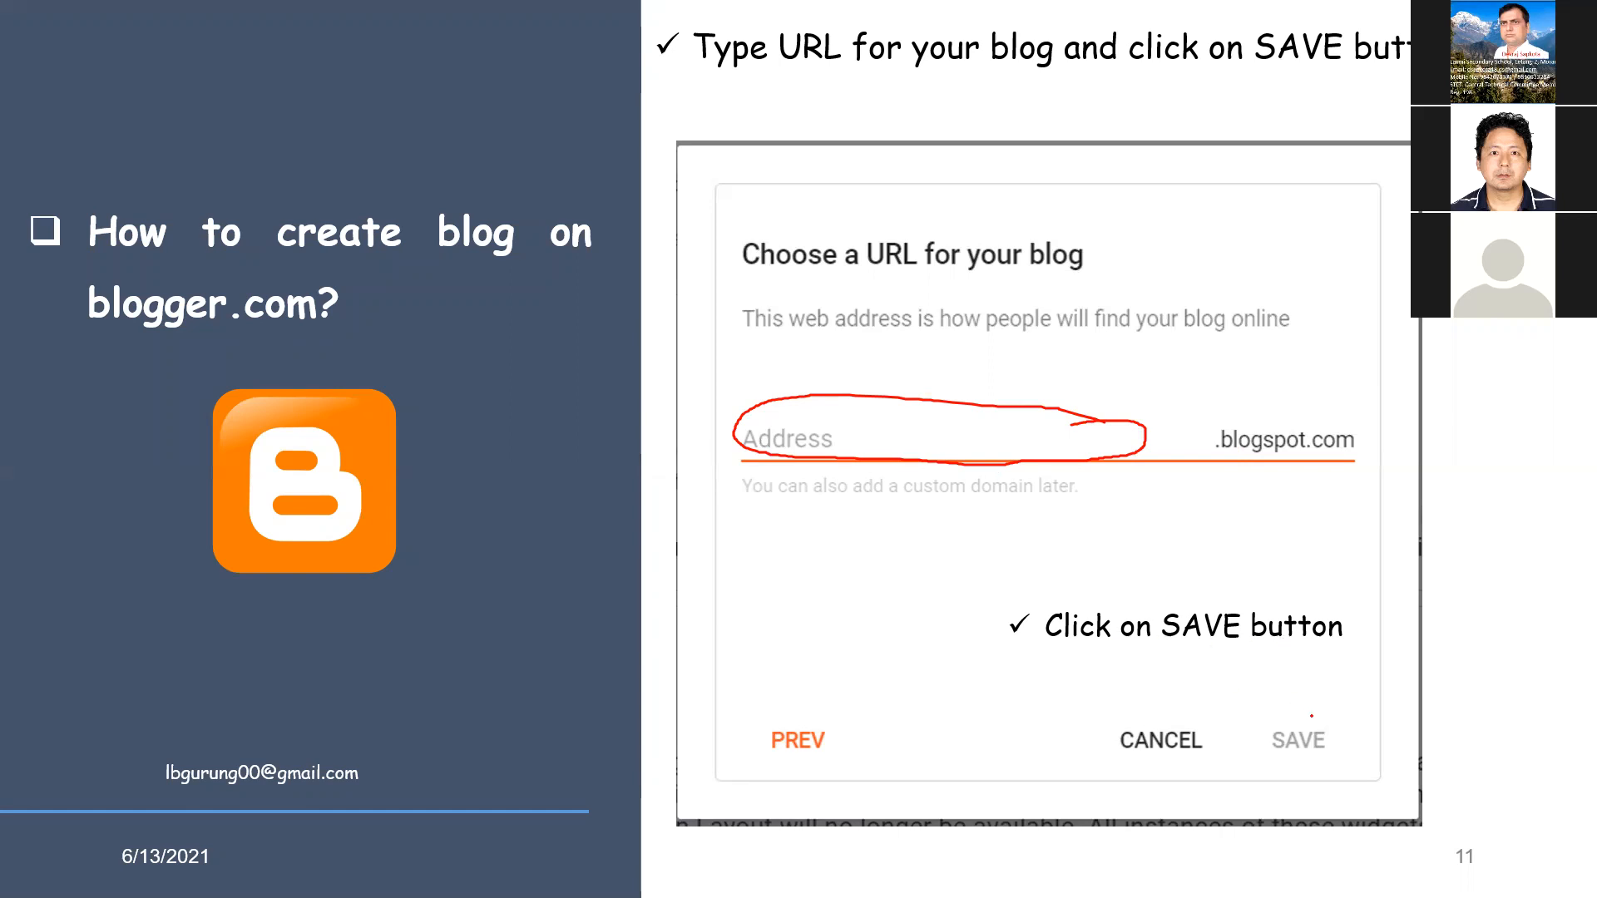
mouse_move(1327, 717)
left_mouse_down()
mouse_move(1250, 716)
mouse_move(1248, 751)
mouse_move(1300, 762)
mouse_move(1331, 724)
left_mouse_up()
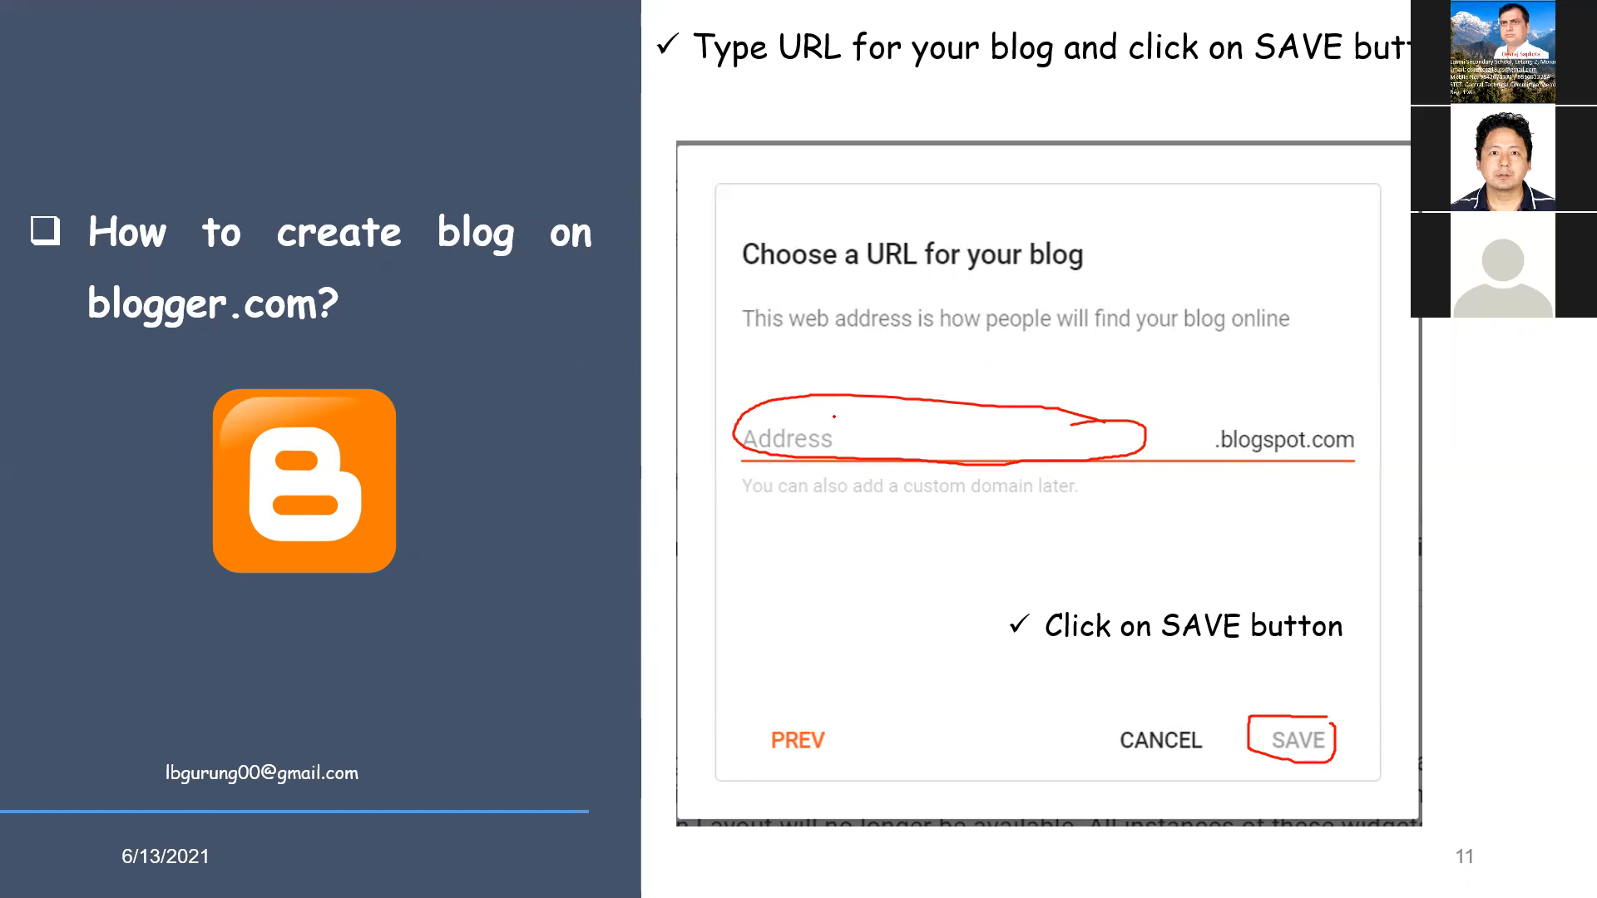
left_click_drag(755, 521, 1025, 516)
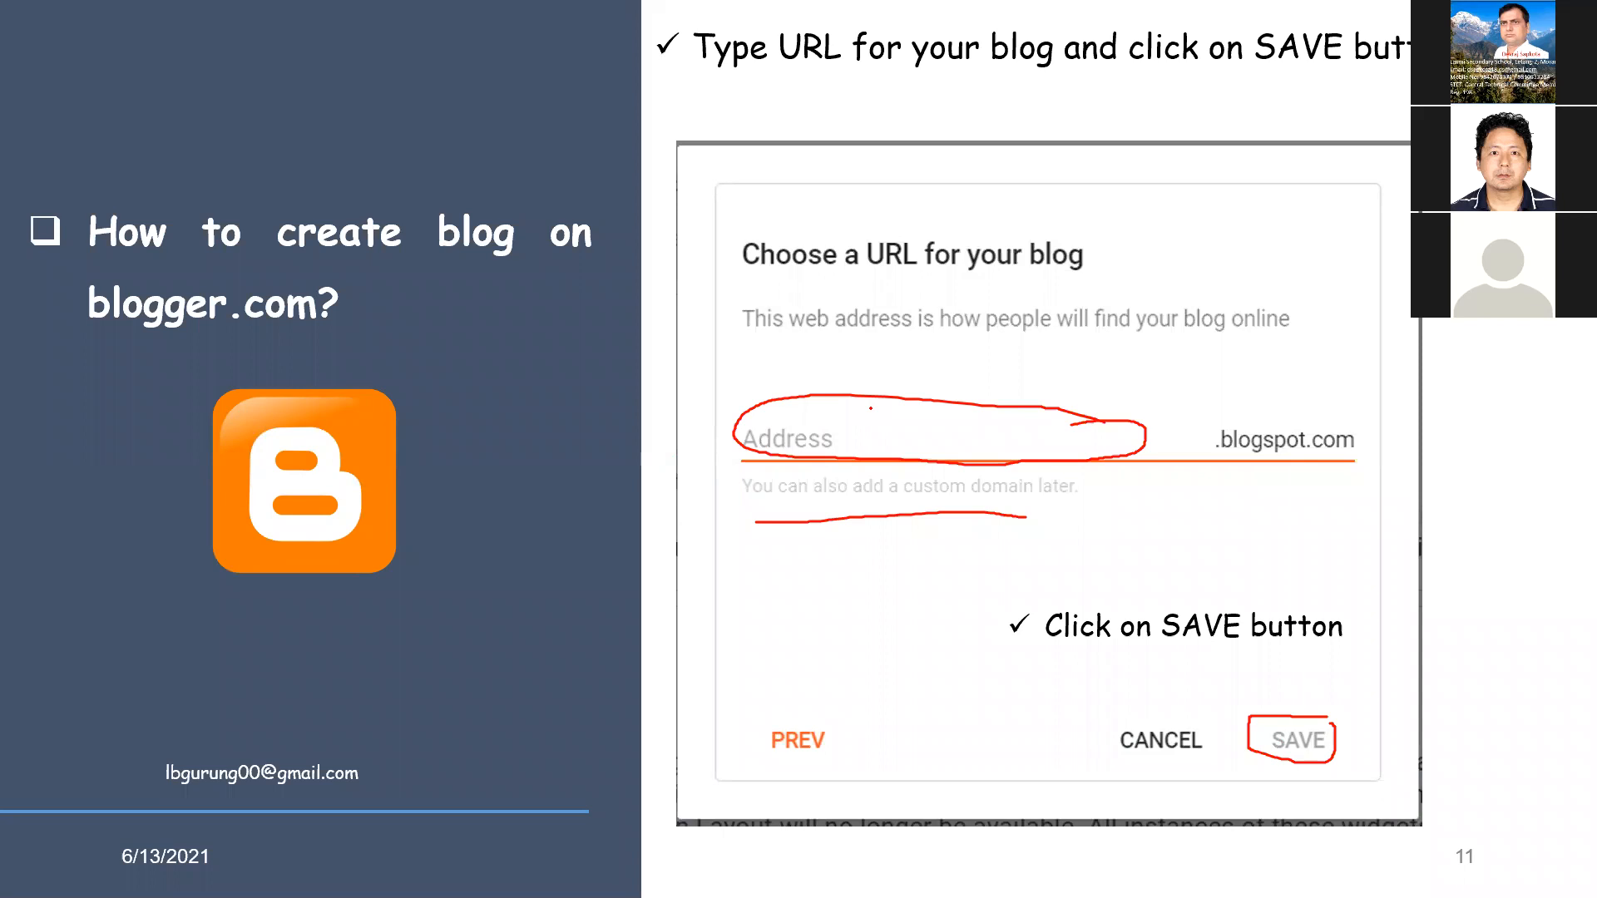
mouse_move(869, 409)
left_mouse_down()
mouse_move(761, 407)
mouse_move(754, 438)
mouse_move(932, 467)
left_mouse_up()
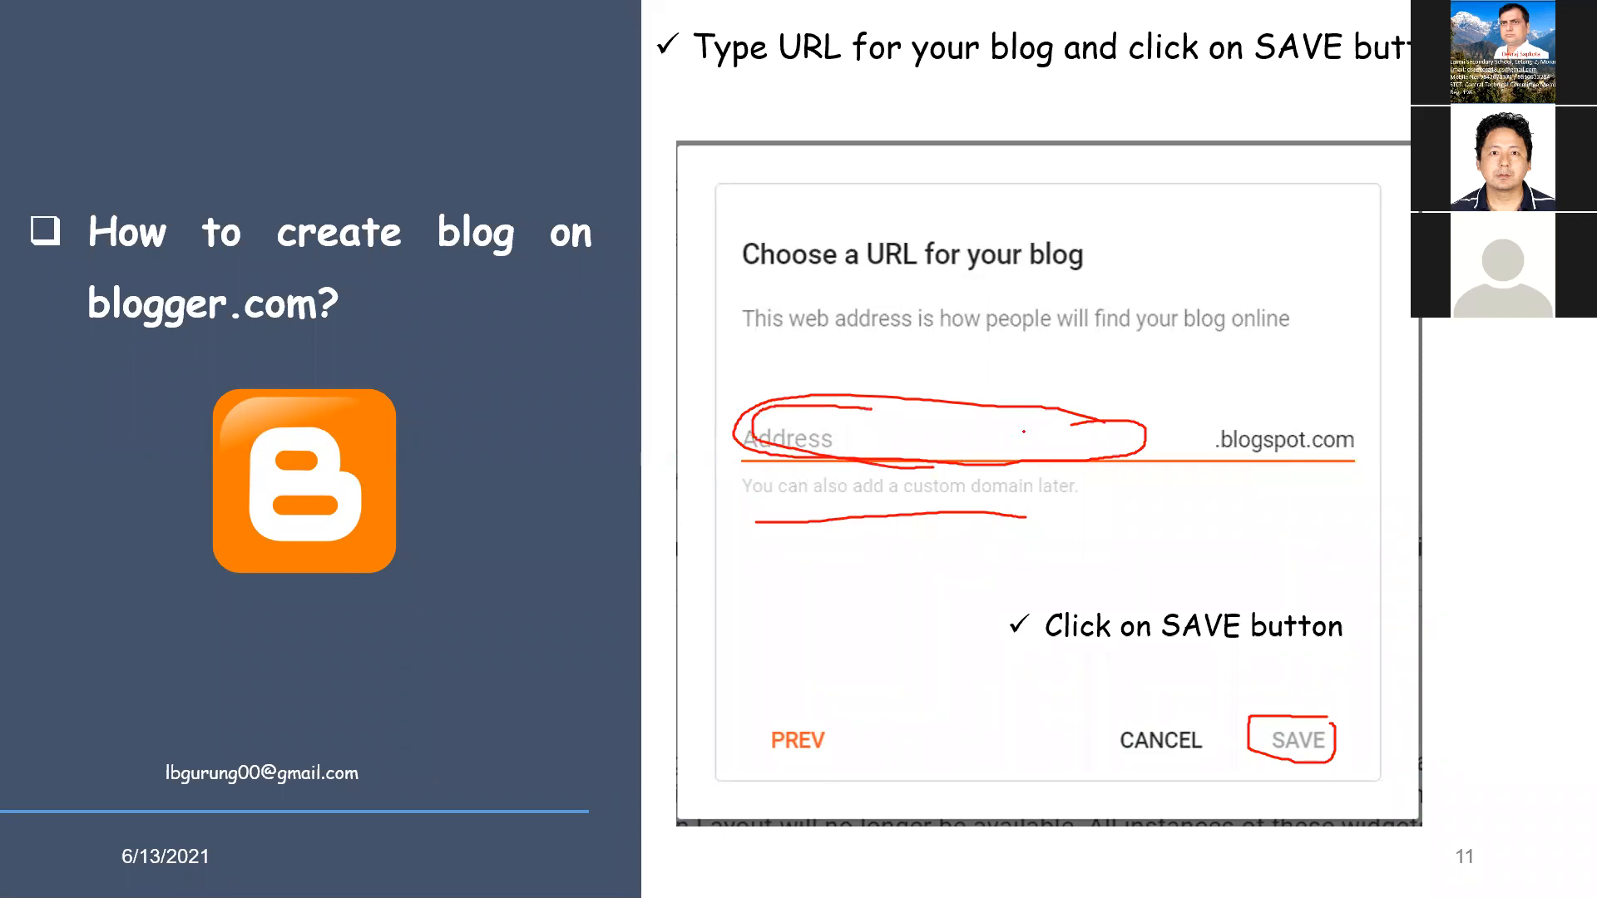
left_click_drag(1006, 419, 1069, 462)
key("Right")
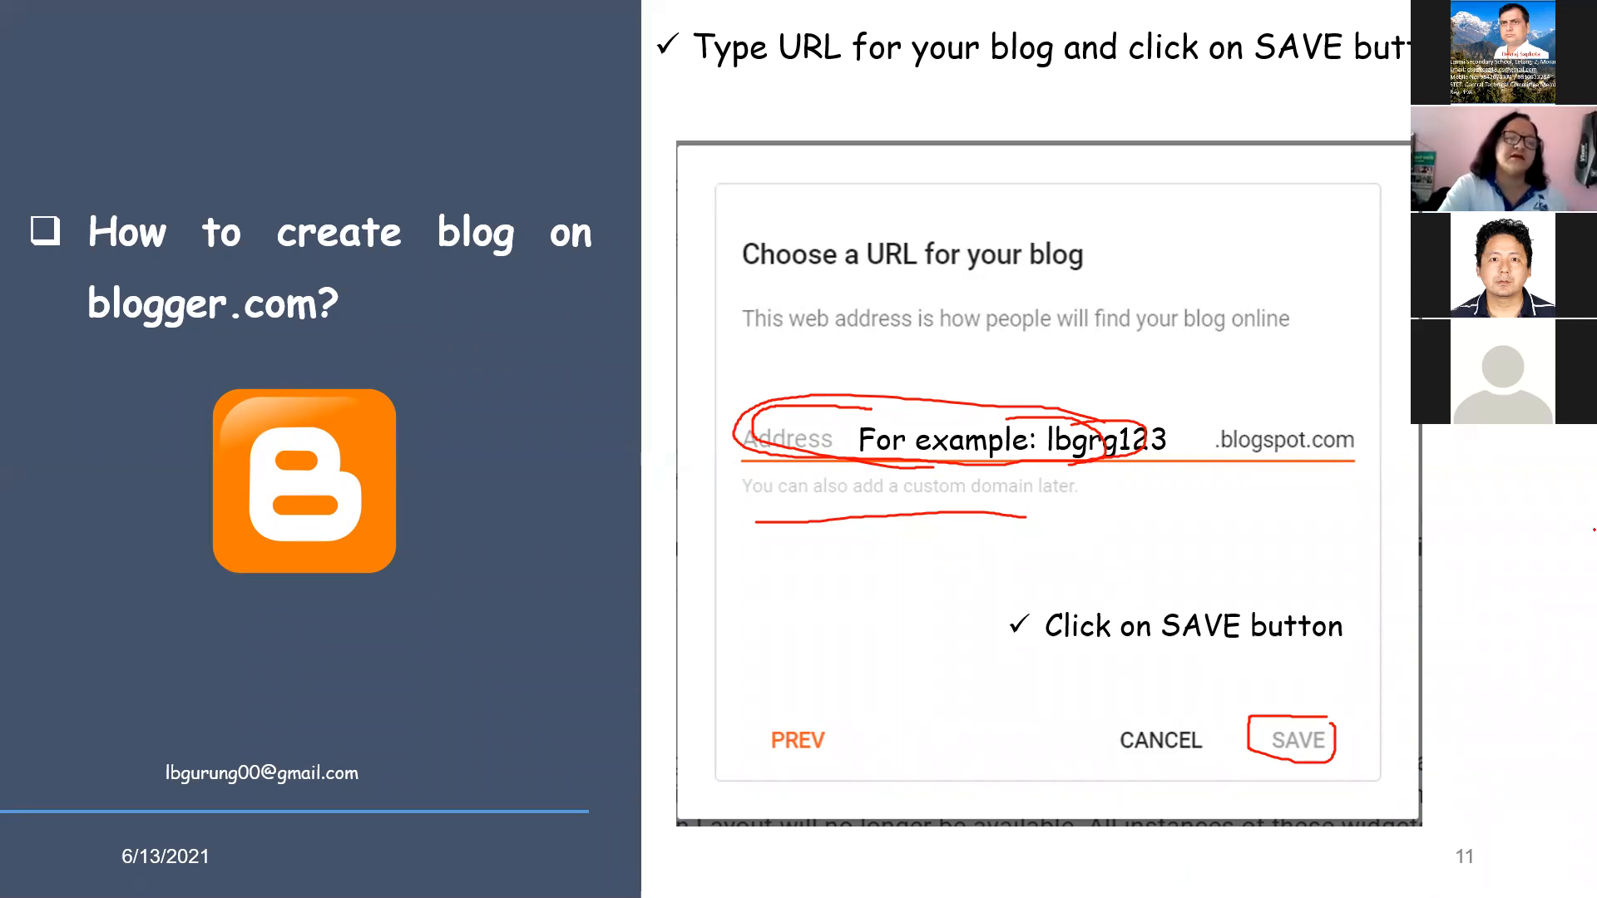
left_click_drag(1358, 414, 1317, 400)
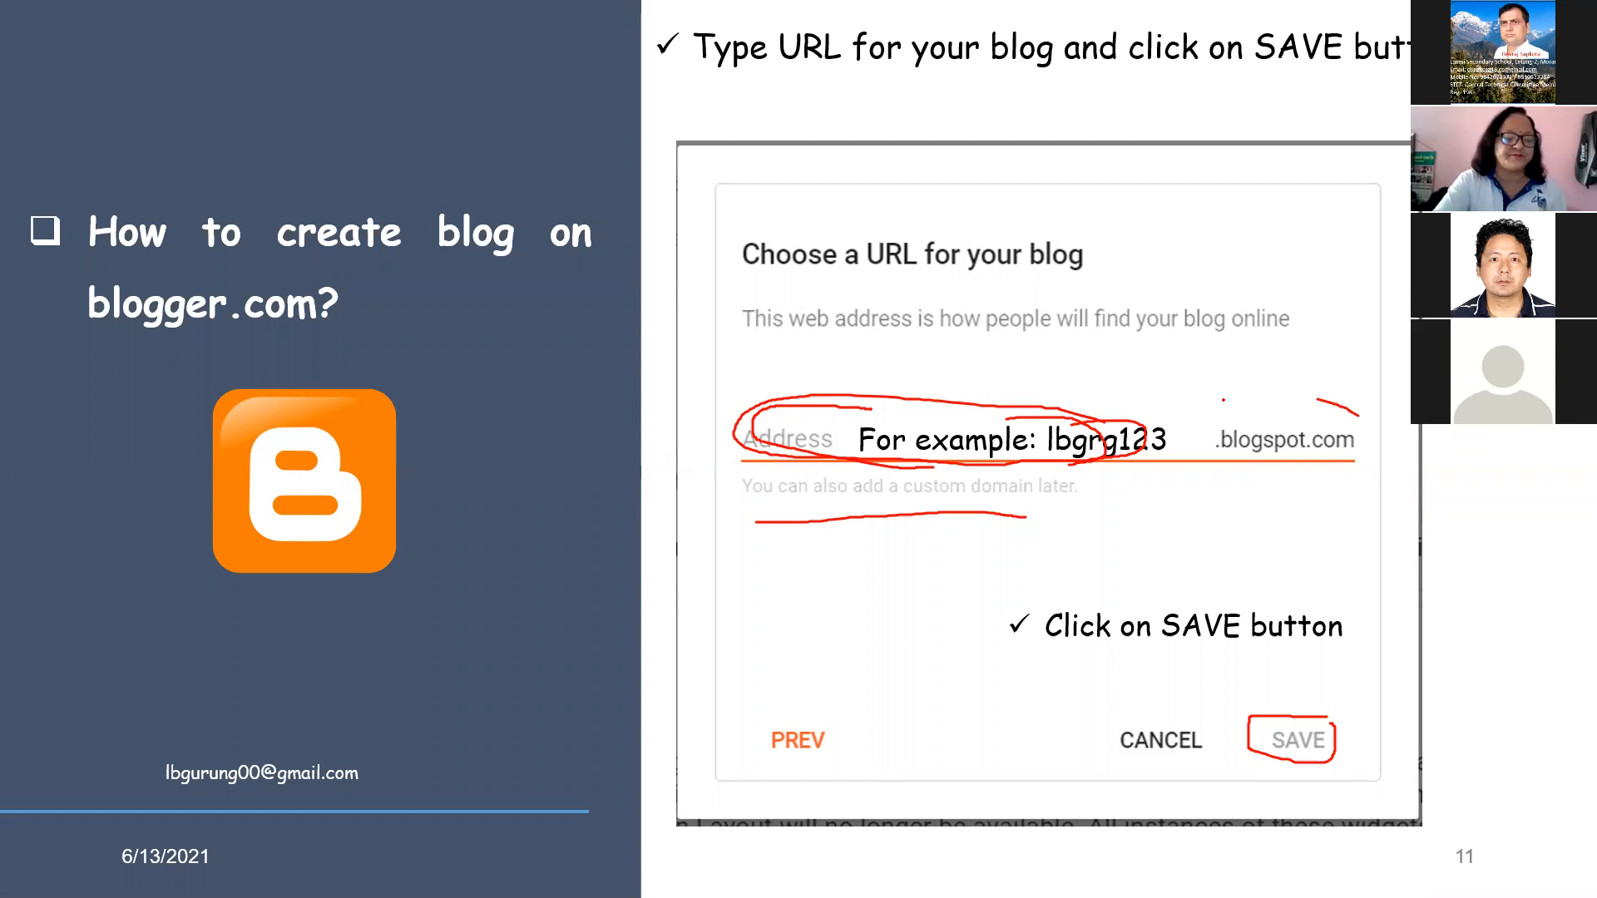
mouse_move(1189, 472)
left_mouse_down()
mouse_move(1325, 505)
mouse_move(1358, 414)
left_mouse_up()
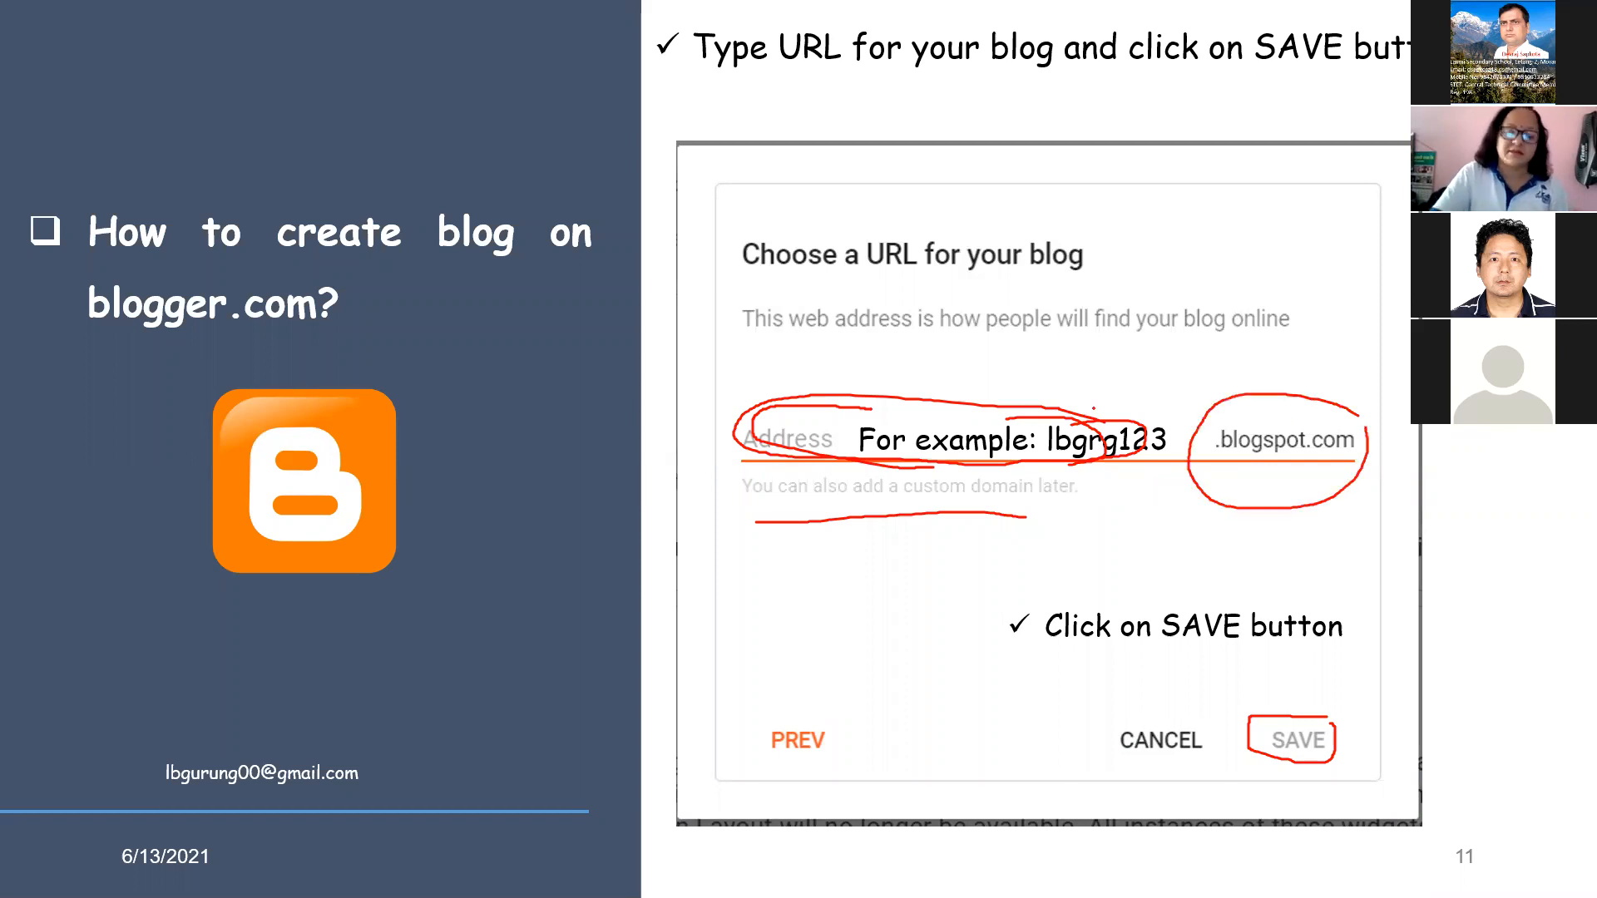
mouse_move(1094, 408)
left_mouse_down()
mouse_move(1006, 389)
mouse_move(740, 437)
mouse_move(1017, 484)
mouse_move(1136, 465)
mouse_move(1032, 387)
mouse_move(802, 382)
mouse_move(937, 501)
mouse_move(1115, 478)
mouse_move(1173, 446)
mouse_move(1179, 420)
mouse_move(772, 385)
left_mouse_up()
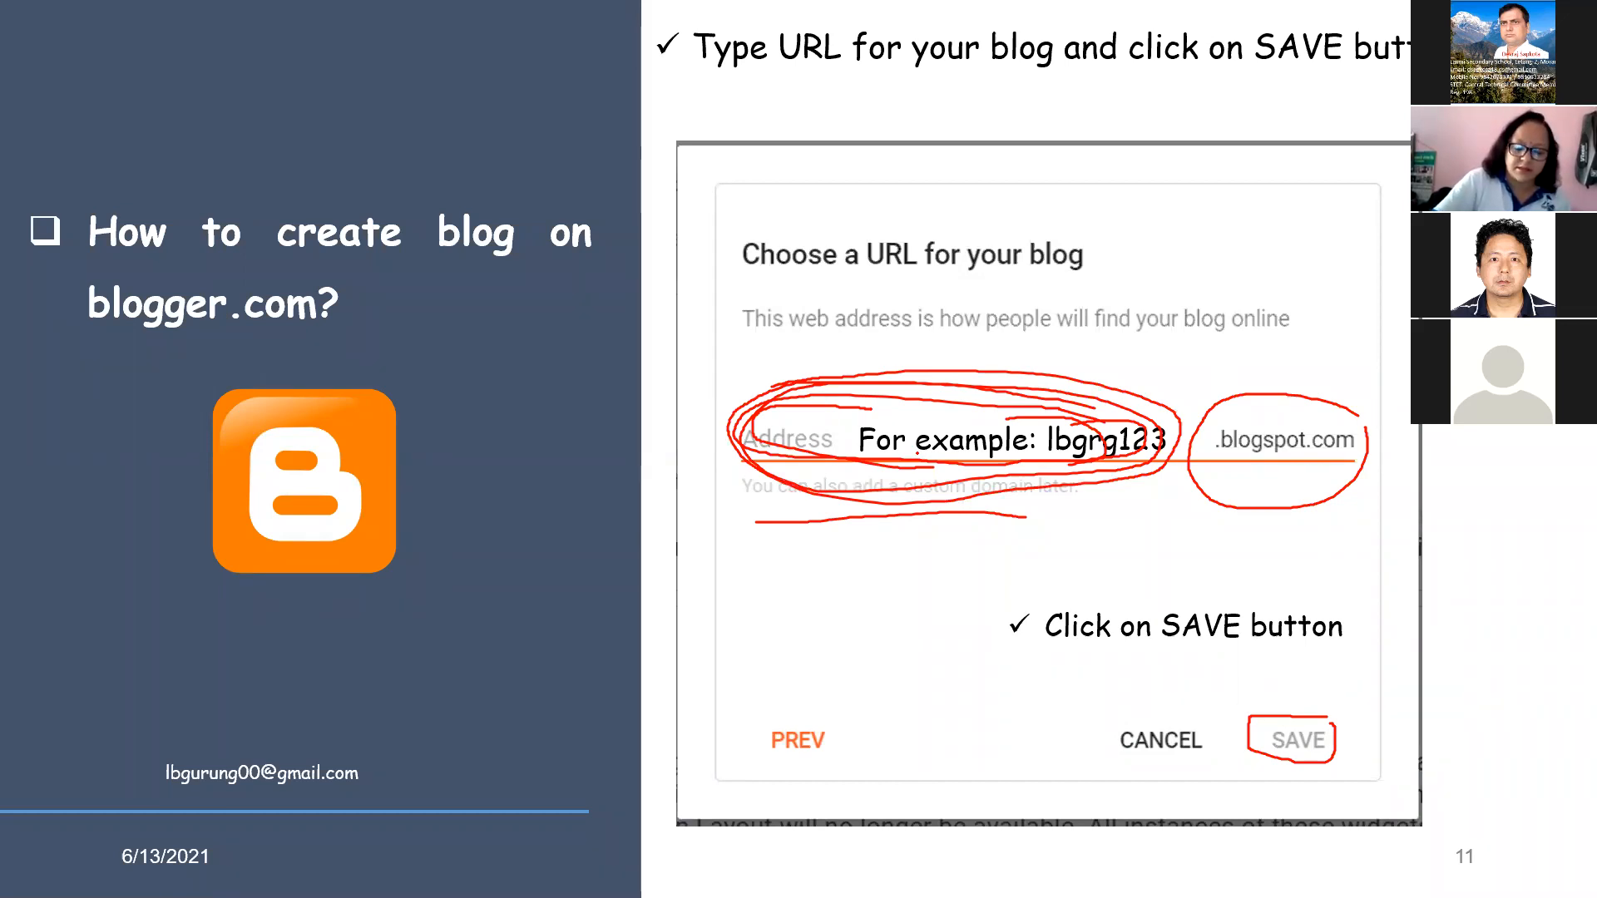
key("Right")
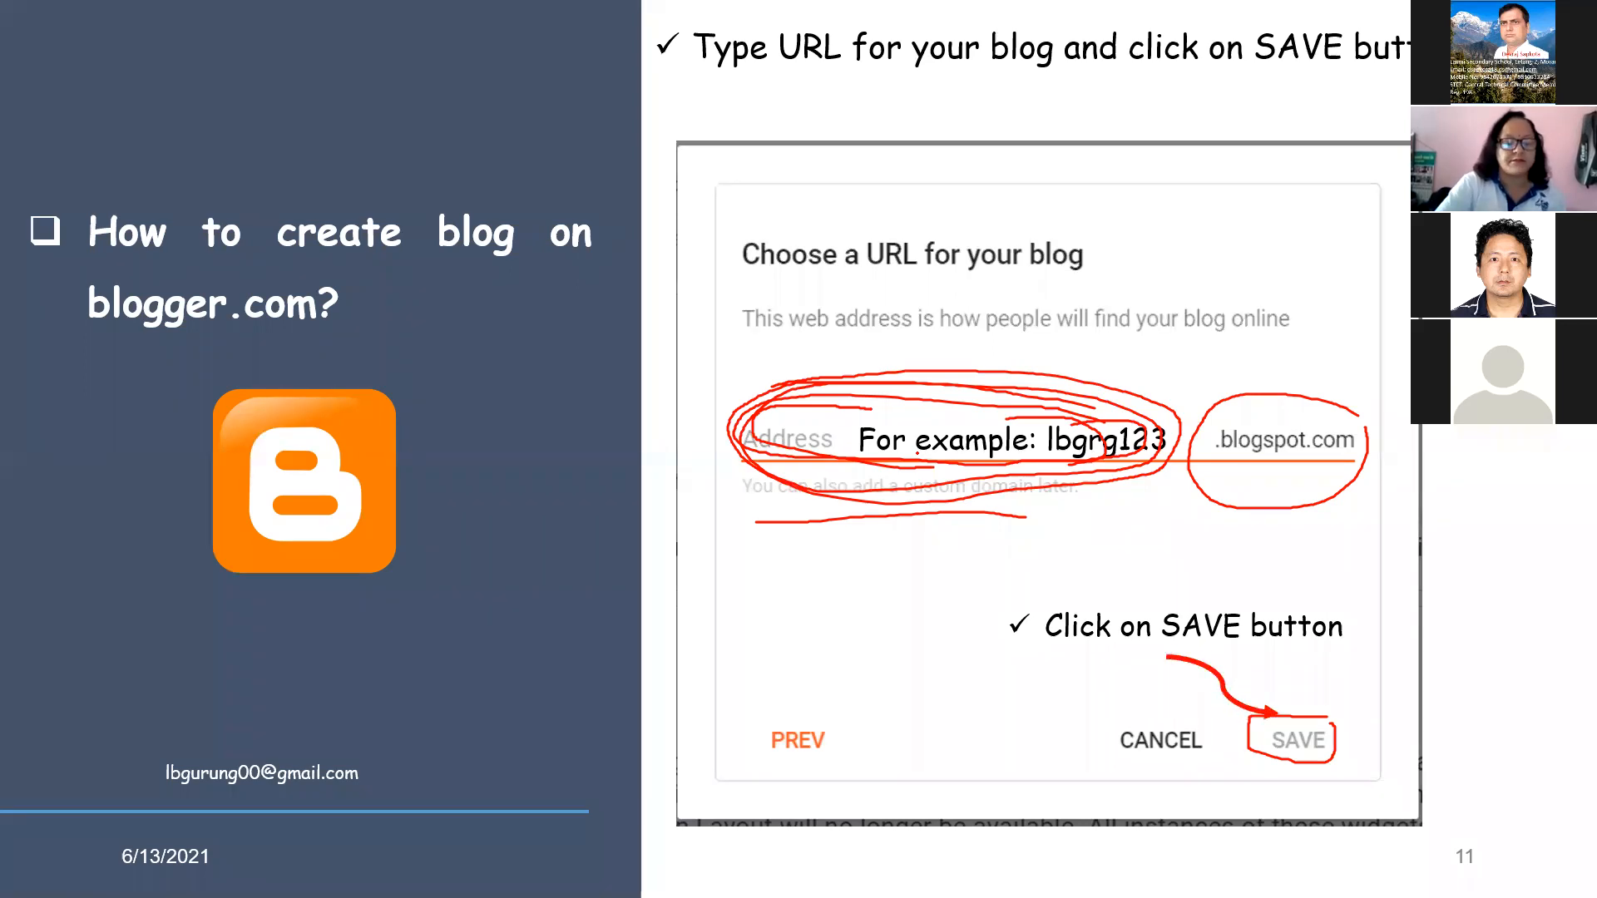
key("Right")
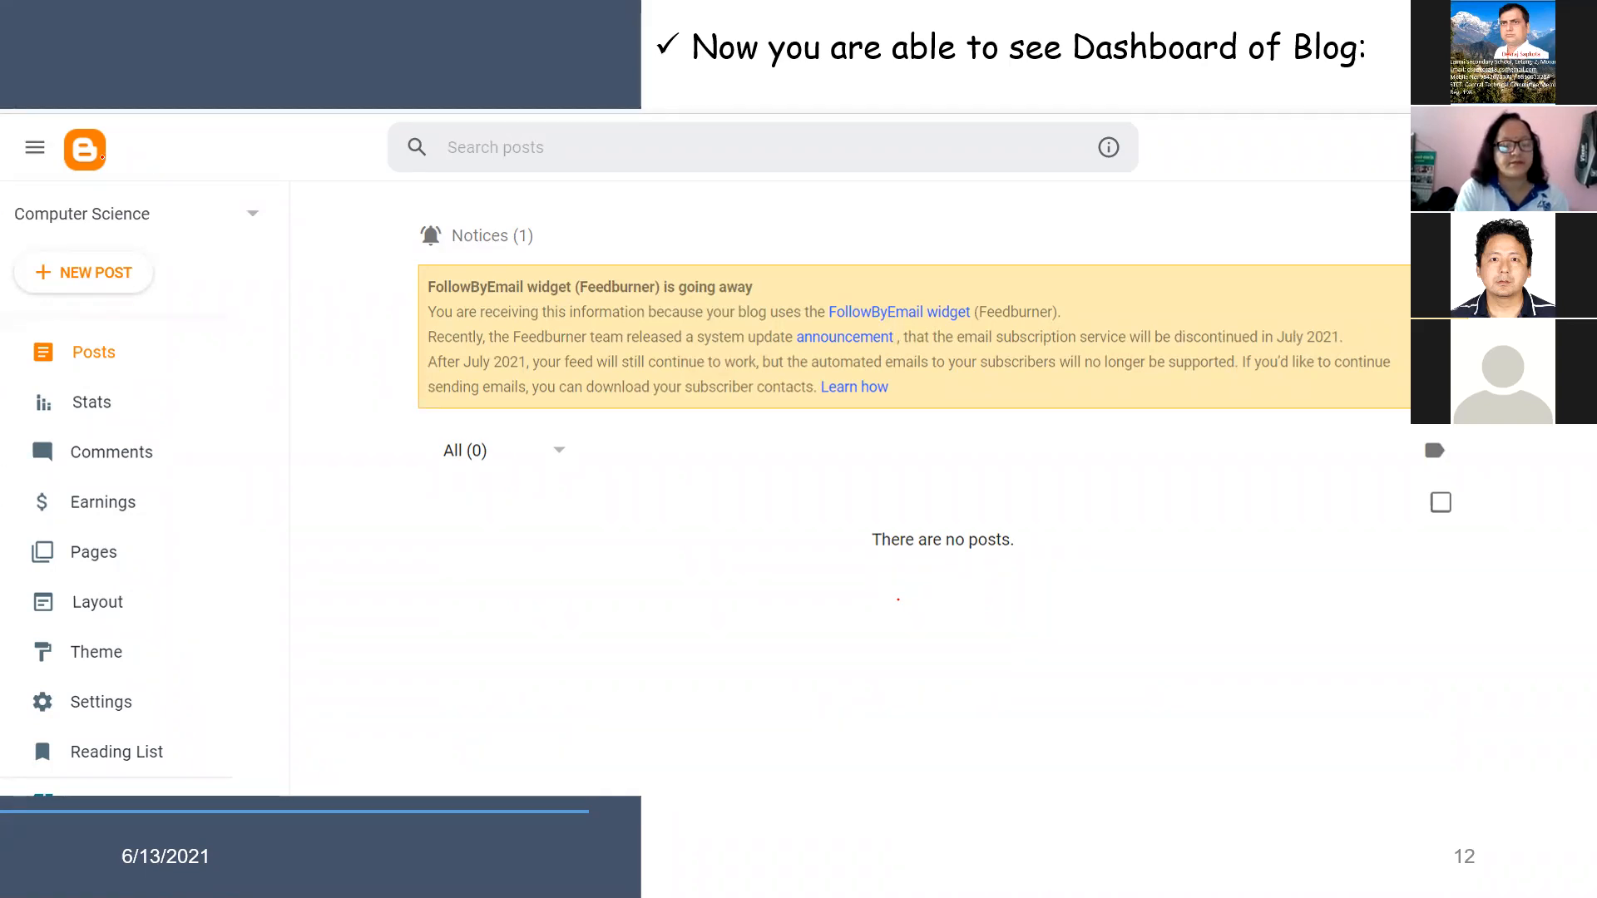
left_click_drag(103, 158, 139, 147)
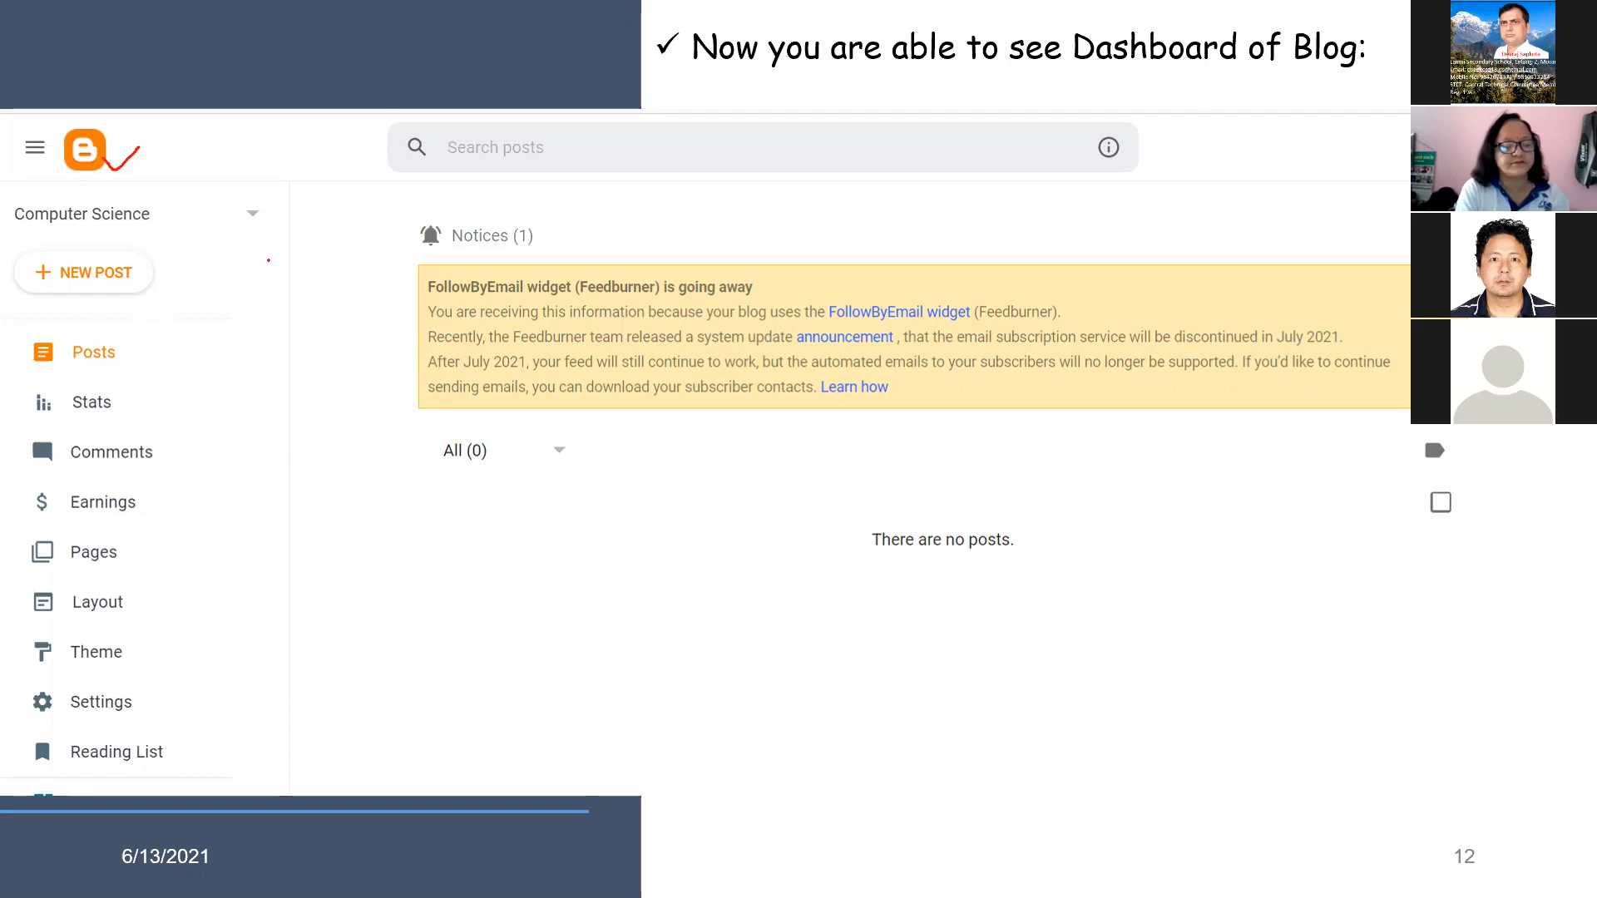
mouse_move(20, 230)
left_mouse_down()
mouse_move(172, 220)
mouse_move(25, 223)
mouse_move(130, 197)
left_mouse_up()
left_click_drag(14, 202, 23, 233)
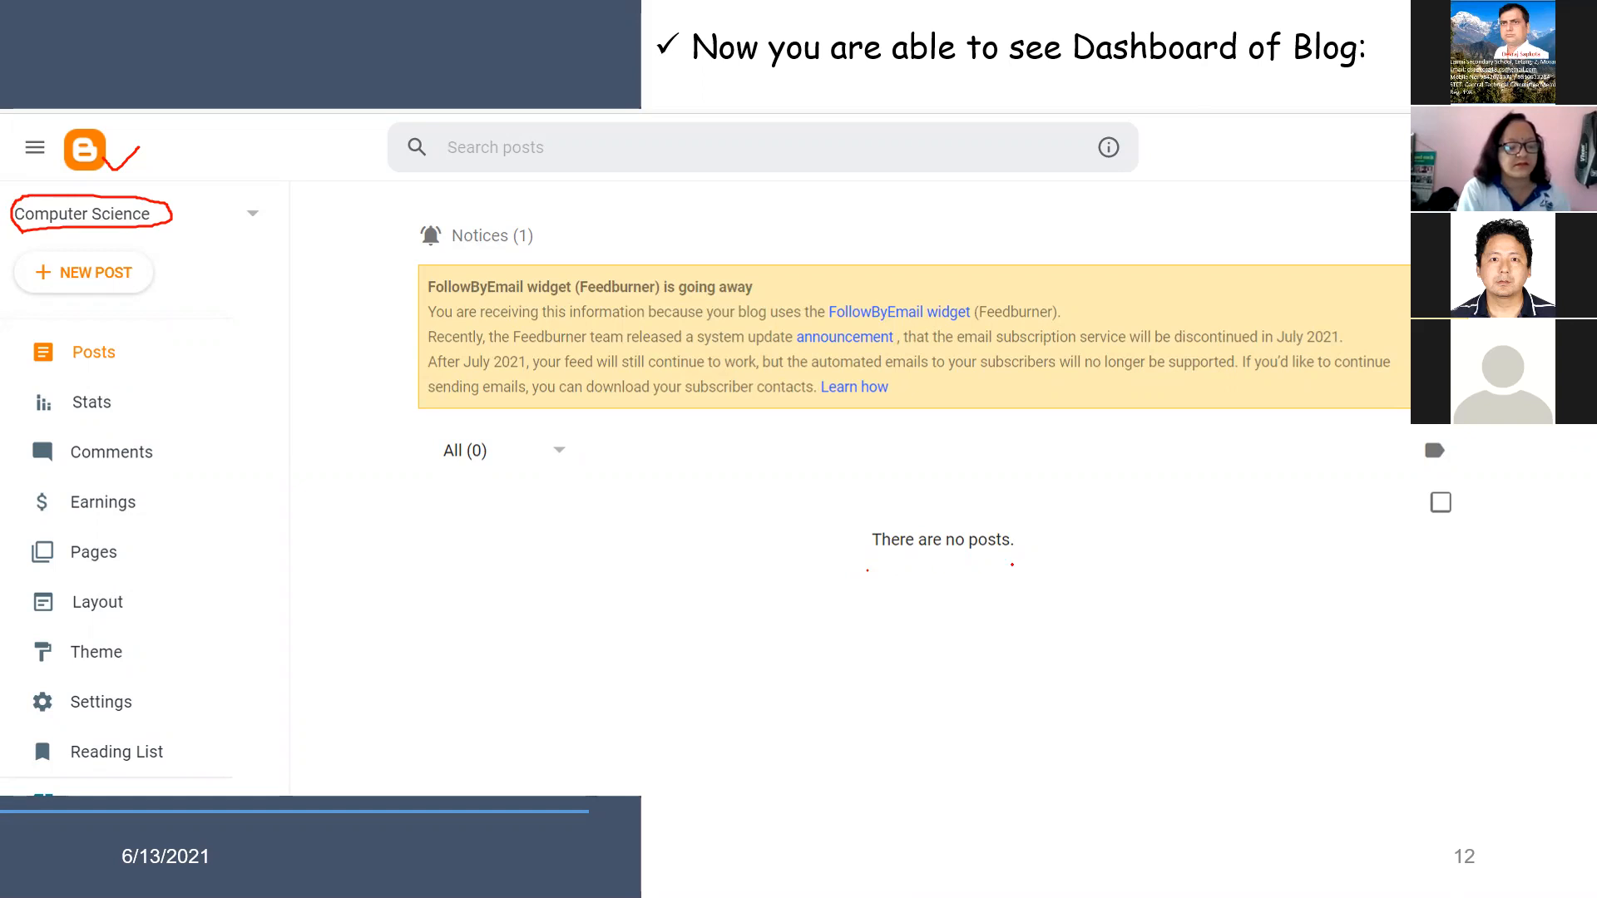
mouse_move(1018, 564)
left_mouse_down()
mouse_move(852, 552)
mouse_move(866, 520)
mouse_move(988, 496)
mouse_move(1021, 534)
mouse_move(1012, 564)
left_mouse_up()
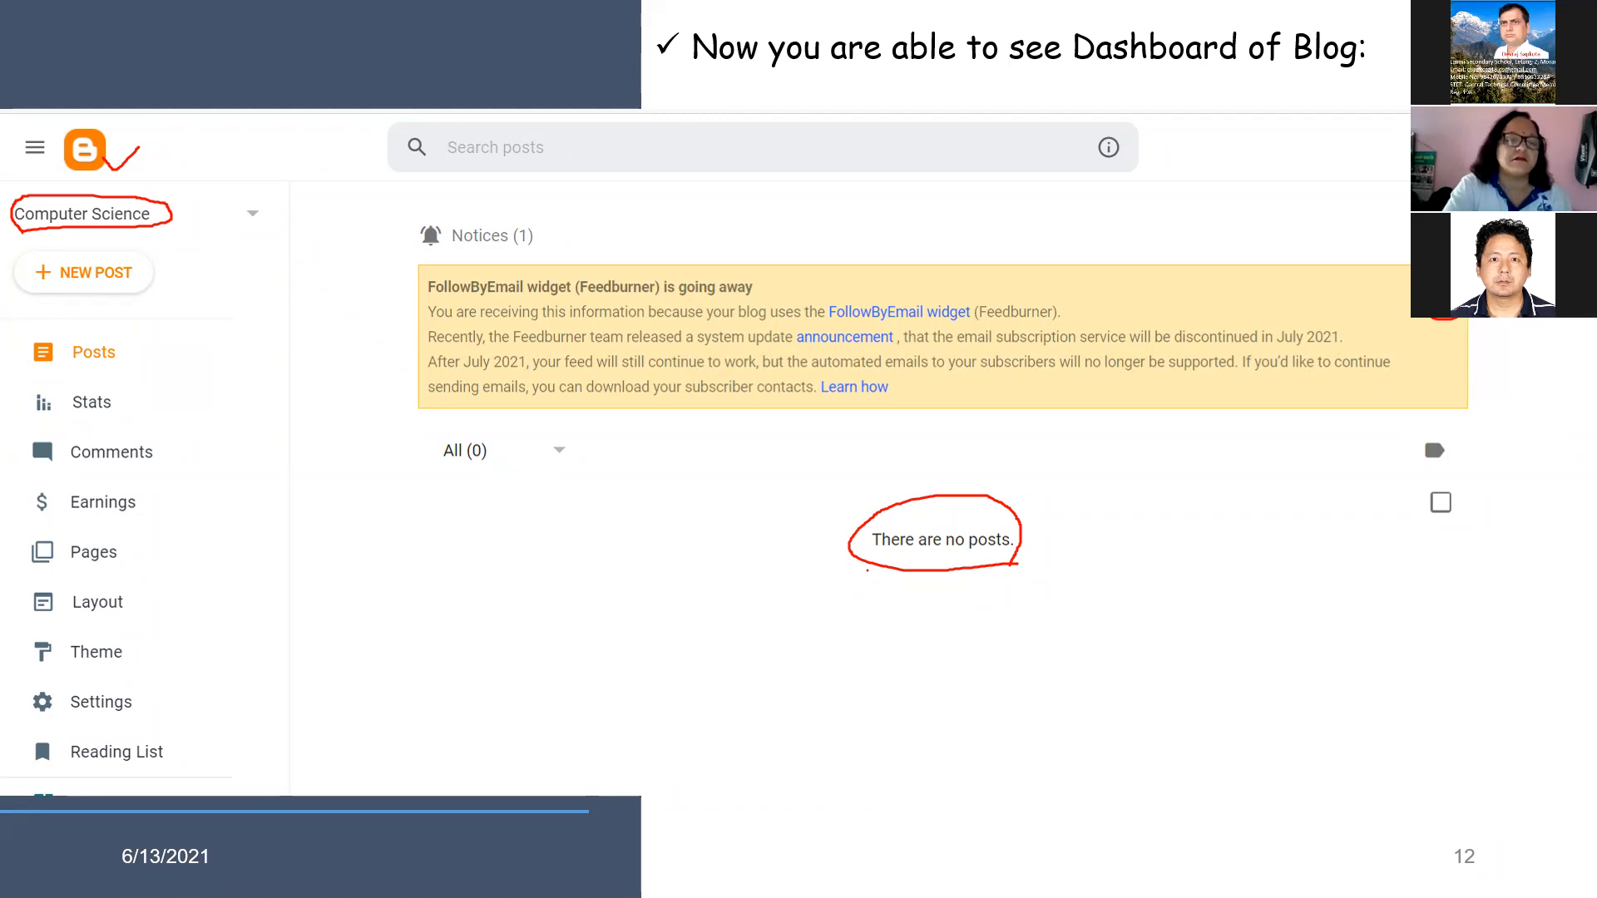
Advance past the closing slide to end the slide show and discard the ink annotations.
key("Right")
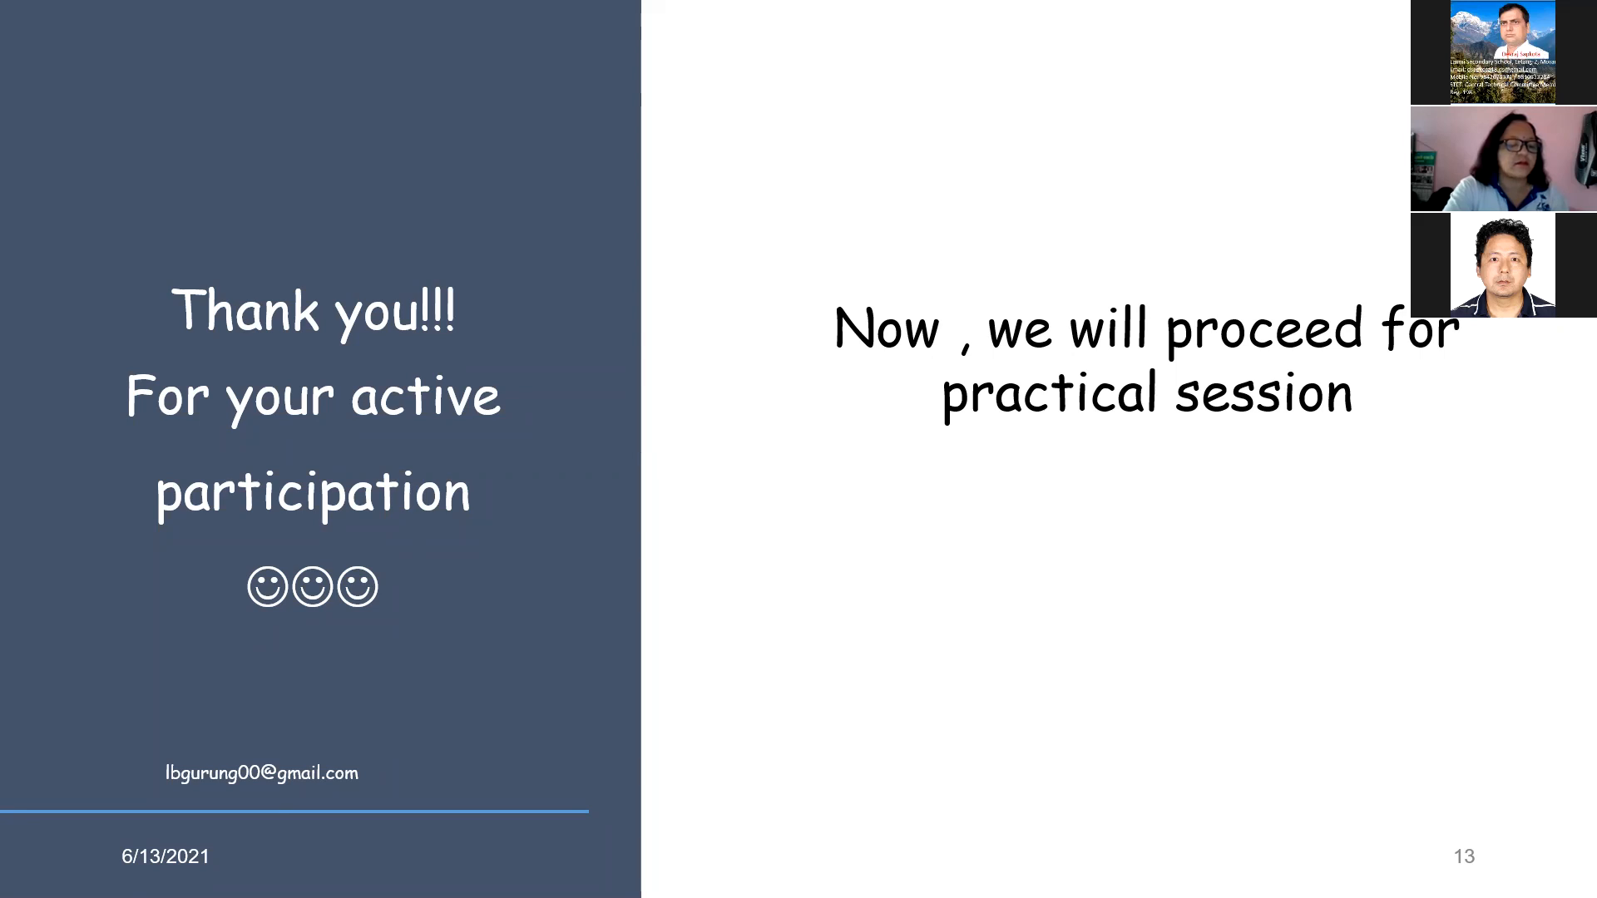
key("Right")
key("Right")
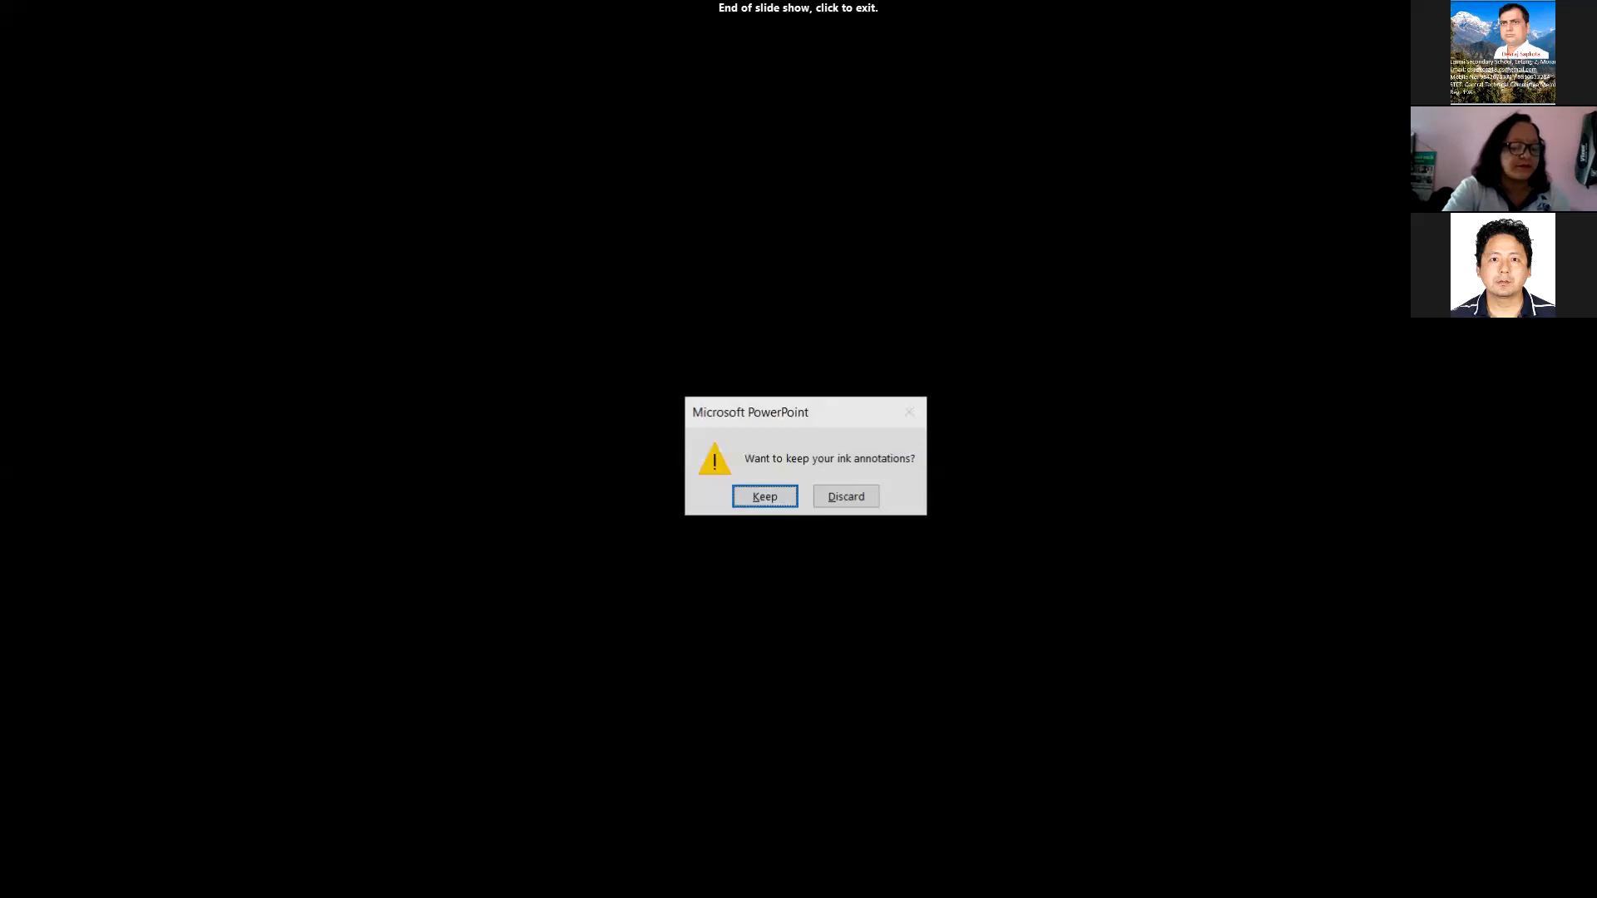
left_click(857, 498)
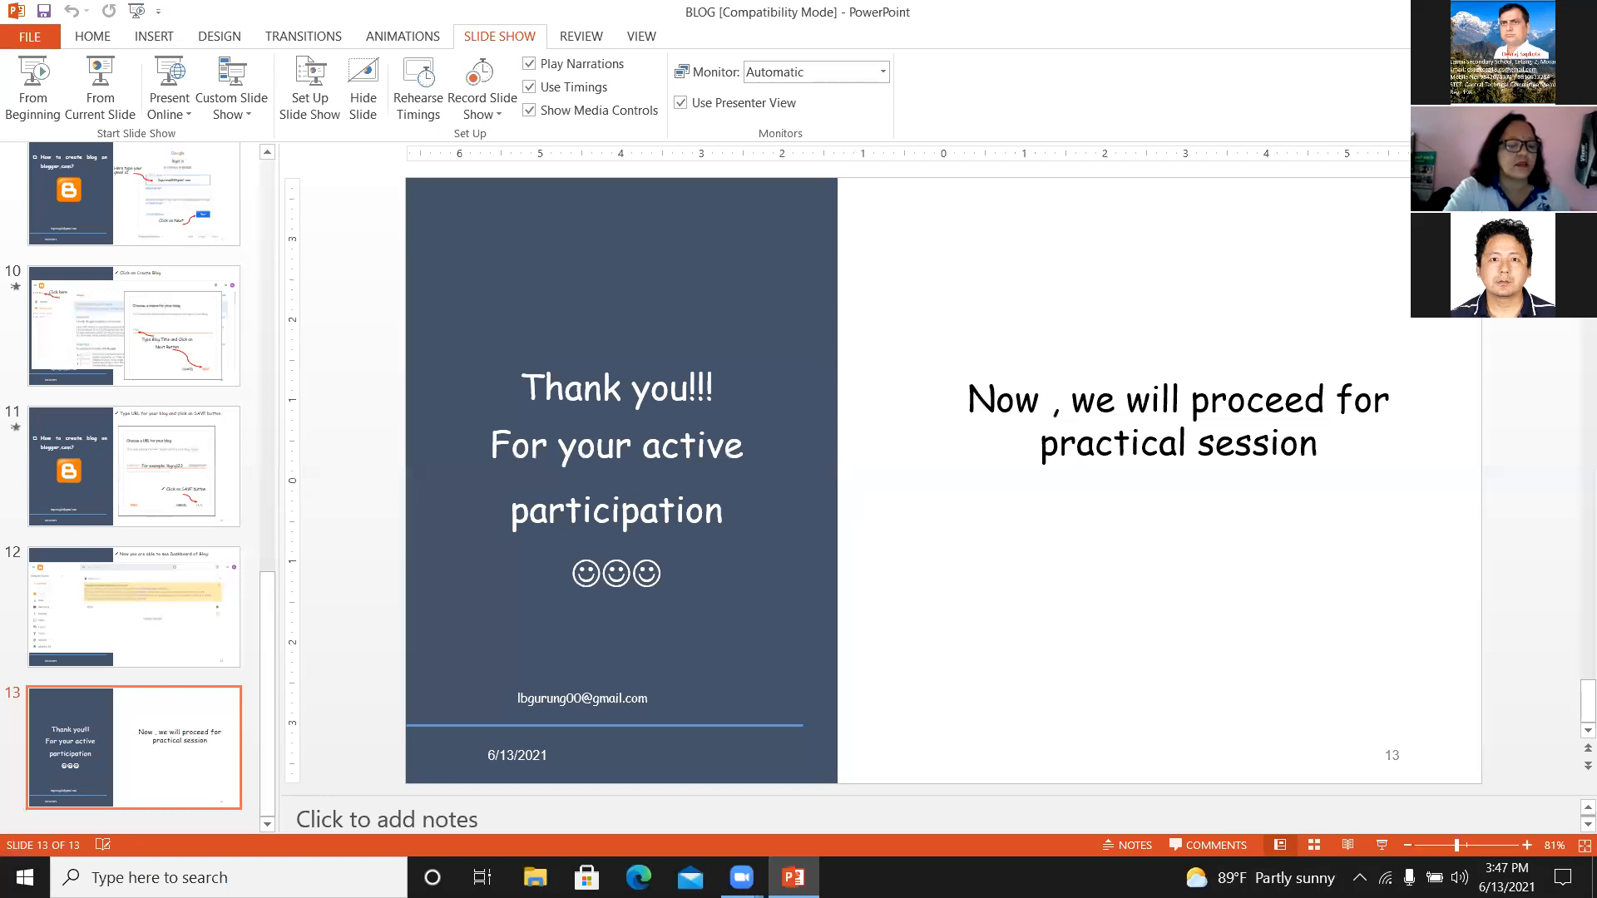
Switch to the Windows desktop and refresh it twice.
key("super+d")
right_click(1198, 213)
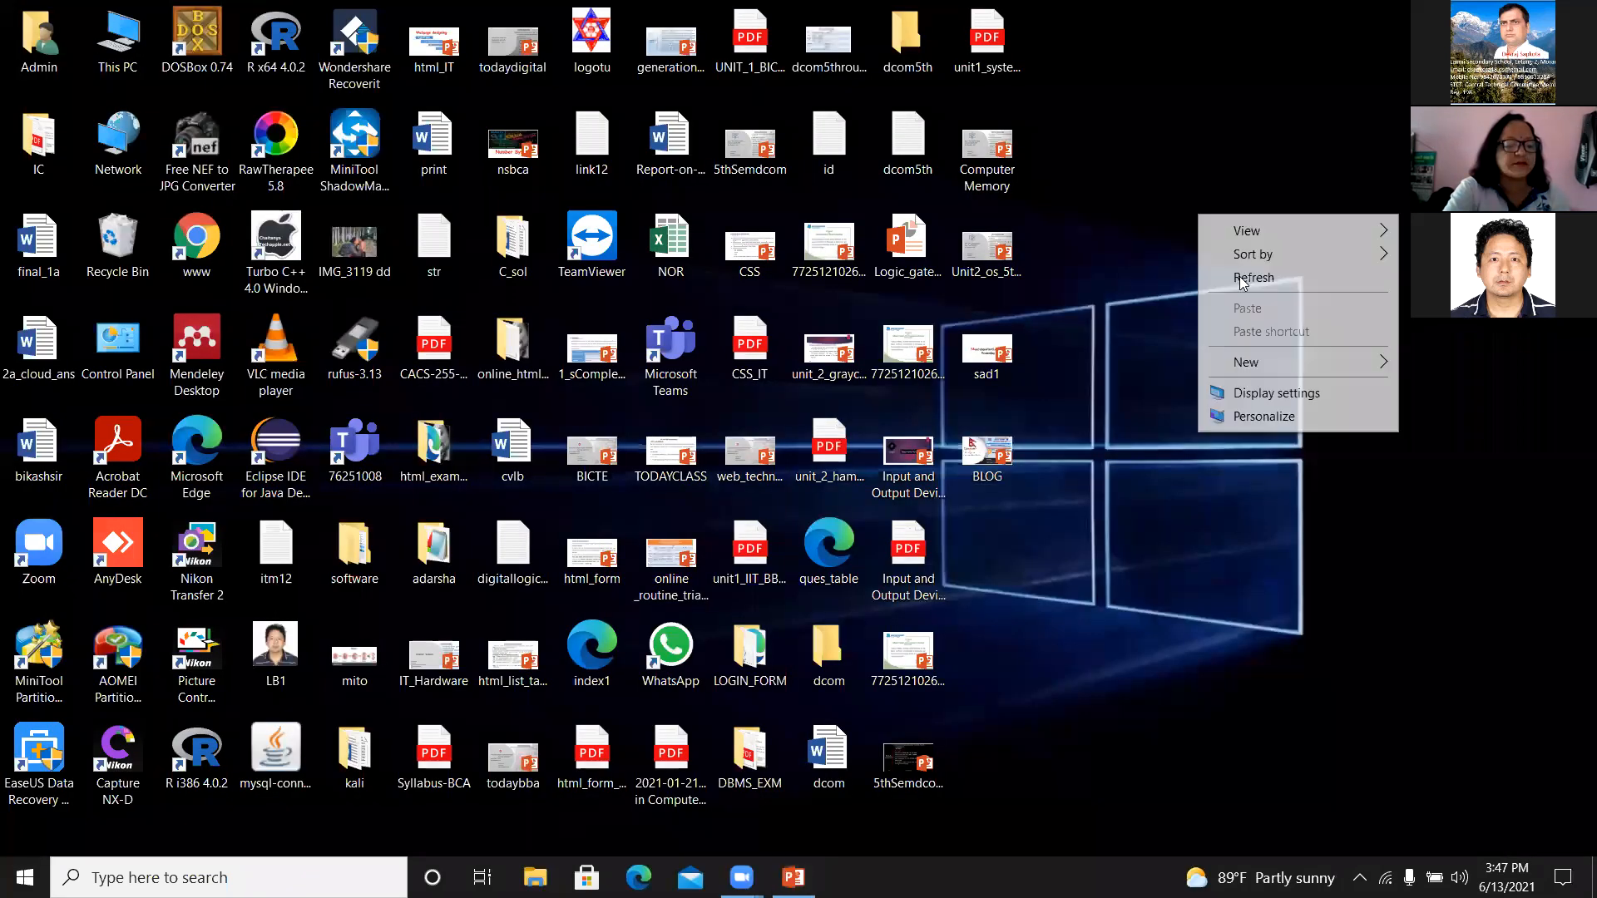
left_click(1246, 285)
right_click(1246, 282)
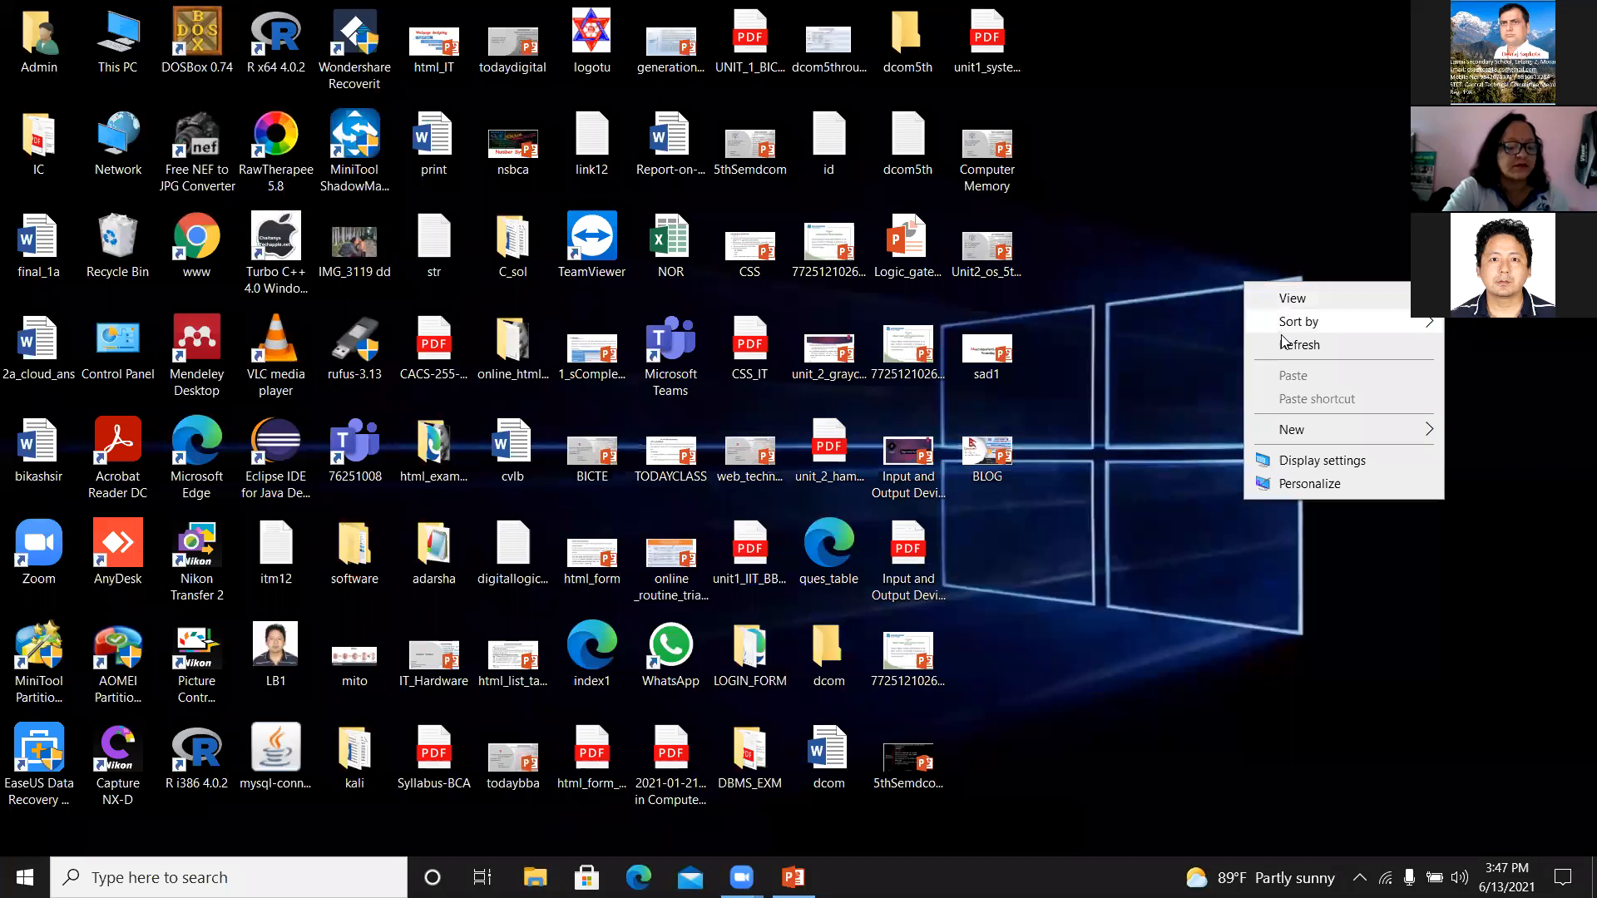
left_click(1286, 345)
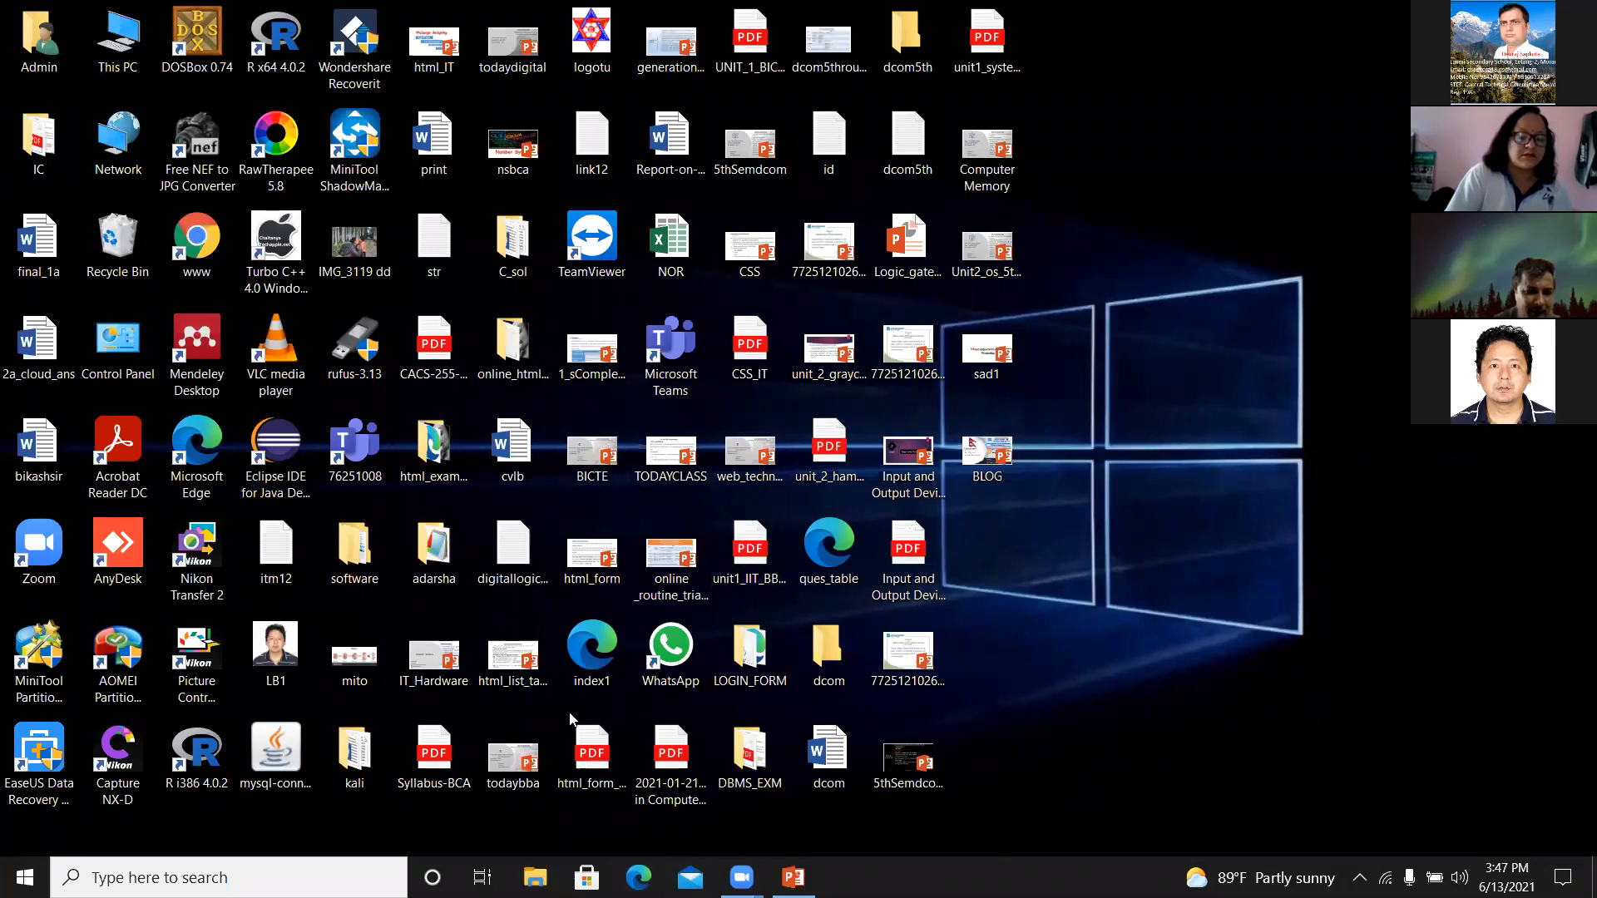
Switch to Microsoft Edge and enlarge the new tab page by five zoom levels, dismissing the web capture tool.
left_click(640, 875)
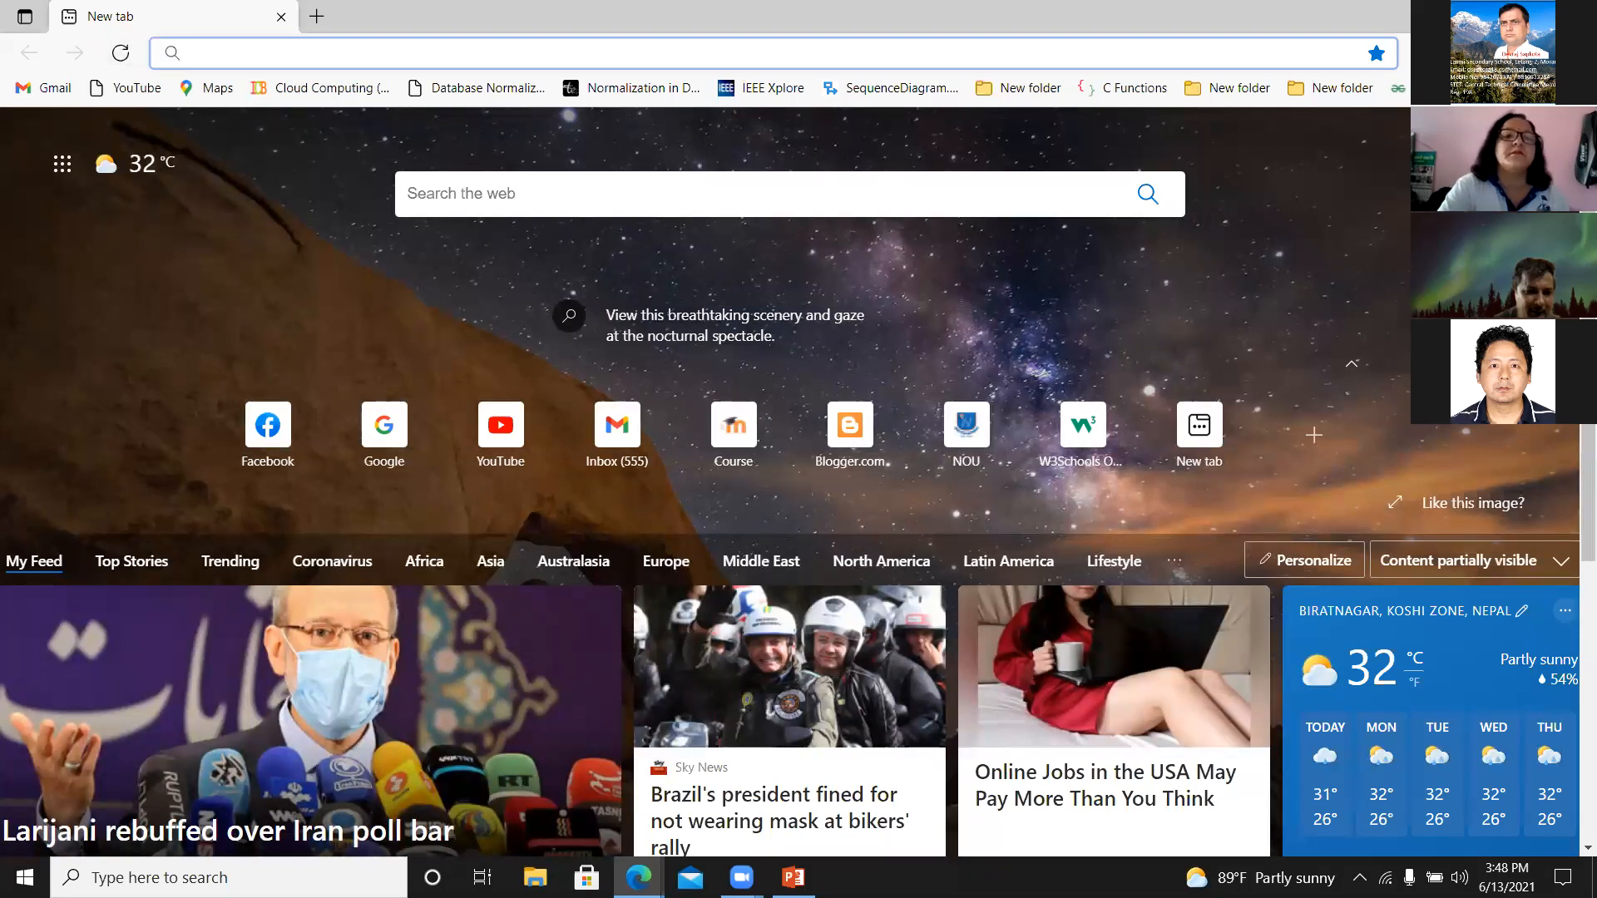
left_click(1572, 53)
left_click(1529, 196)
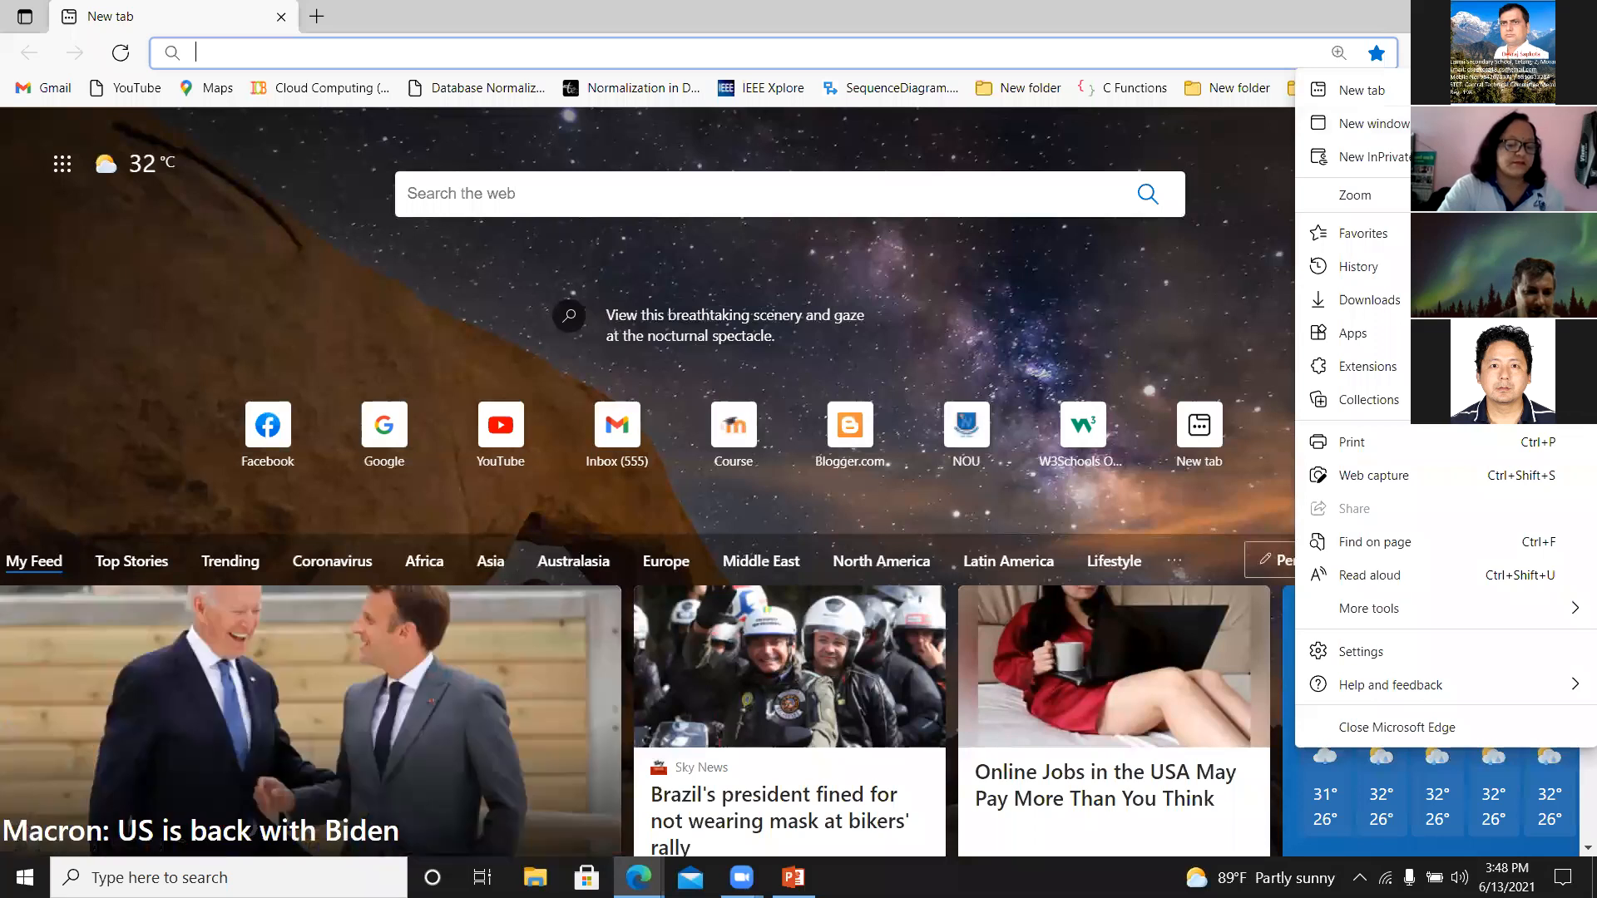
left_click(1528, 196)
left_click(1529, 196)
left_click(1529, 195)
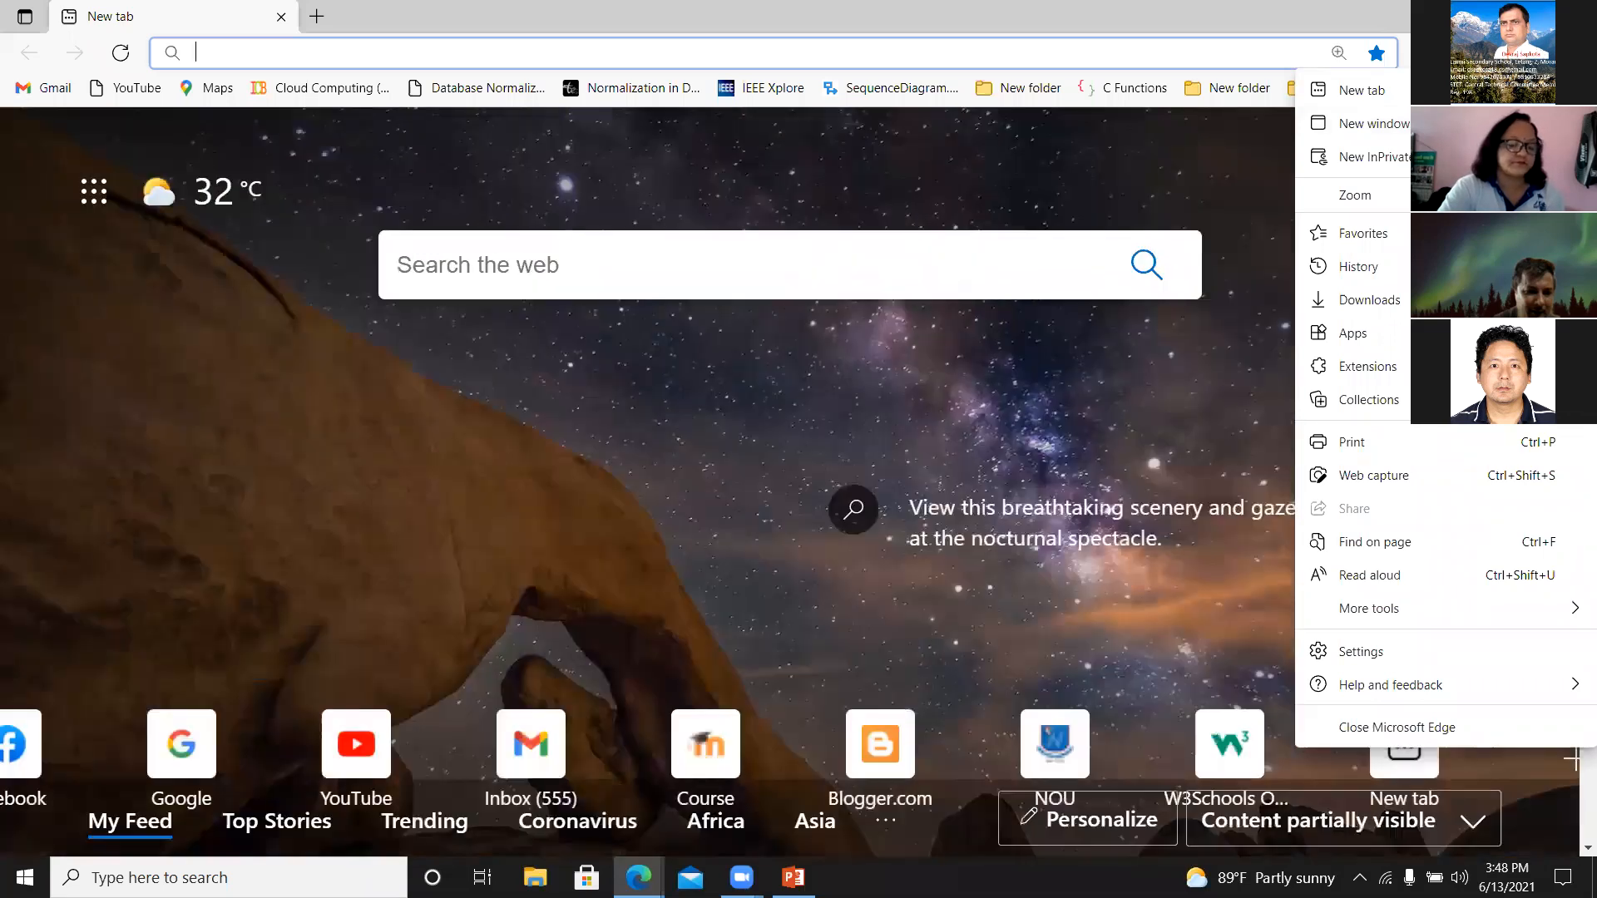
left_click(1529, 195)
left_click(1529, 195)
left_click(1529, 195)
left_click(1529, 195)
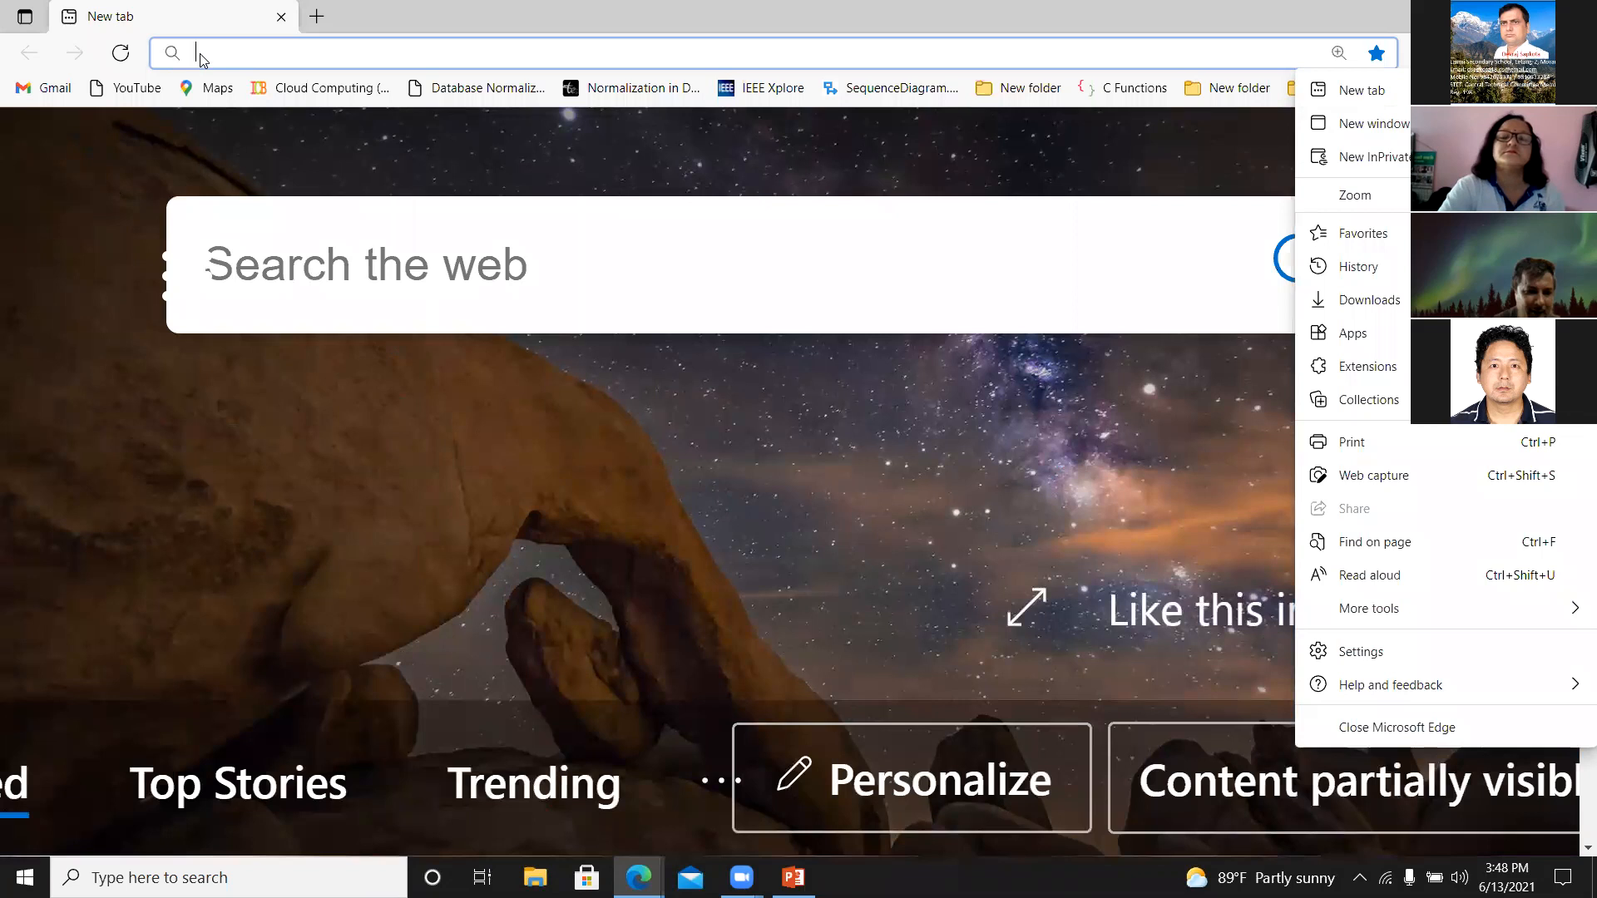
key("ctrl+shift+s")
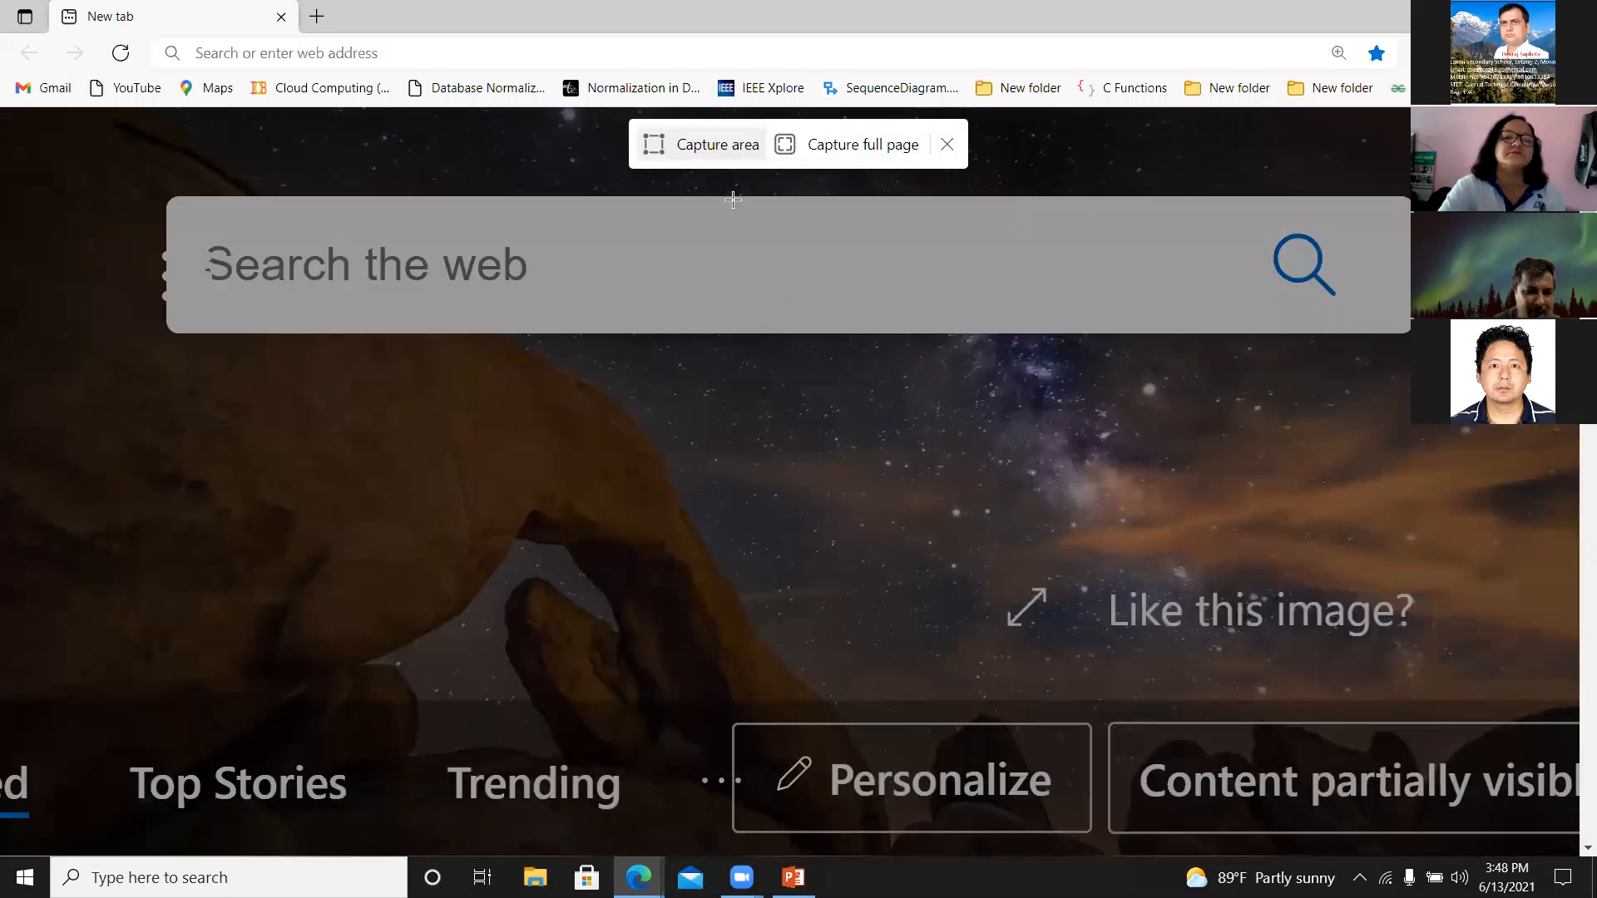
left_click(947, 144)
left_click(467, 53)
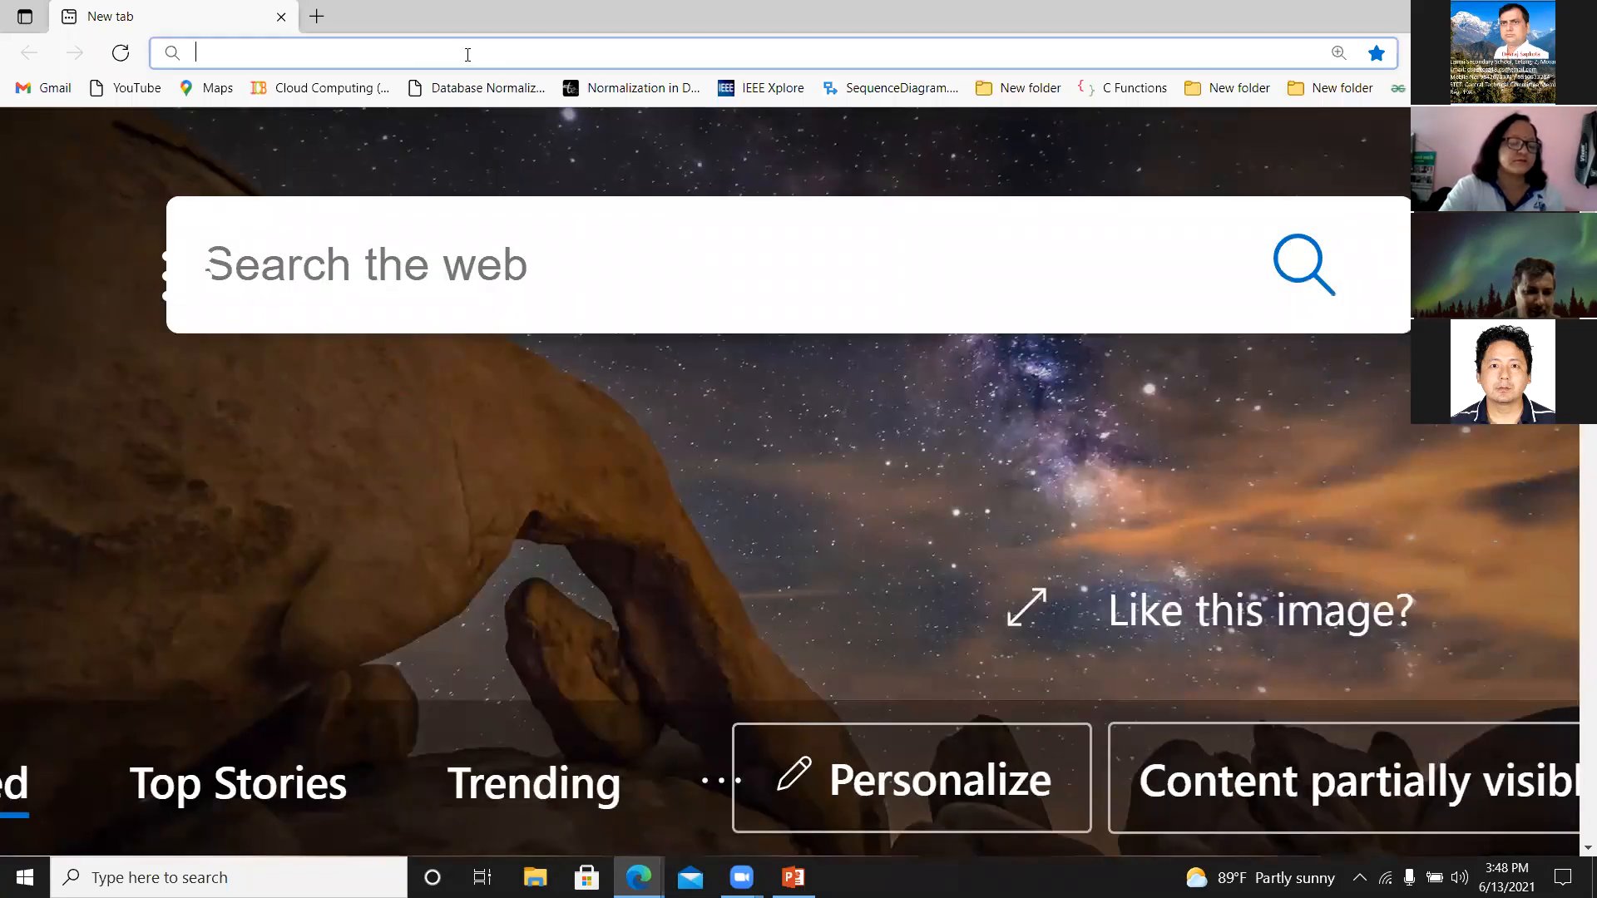
type("www")
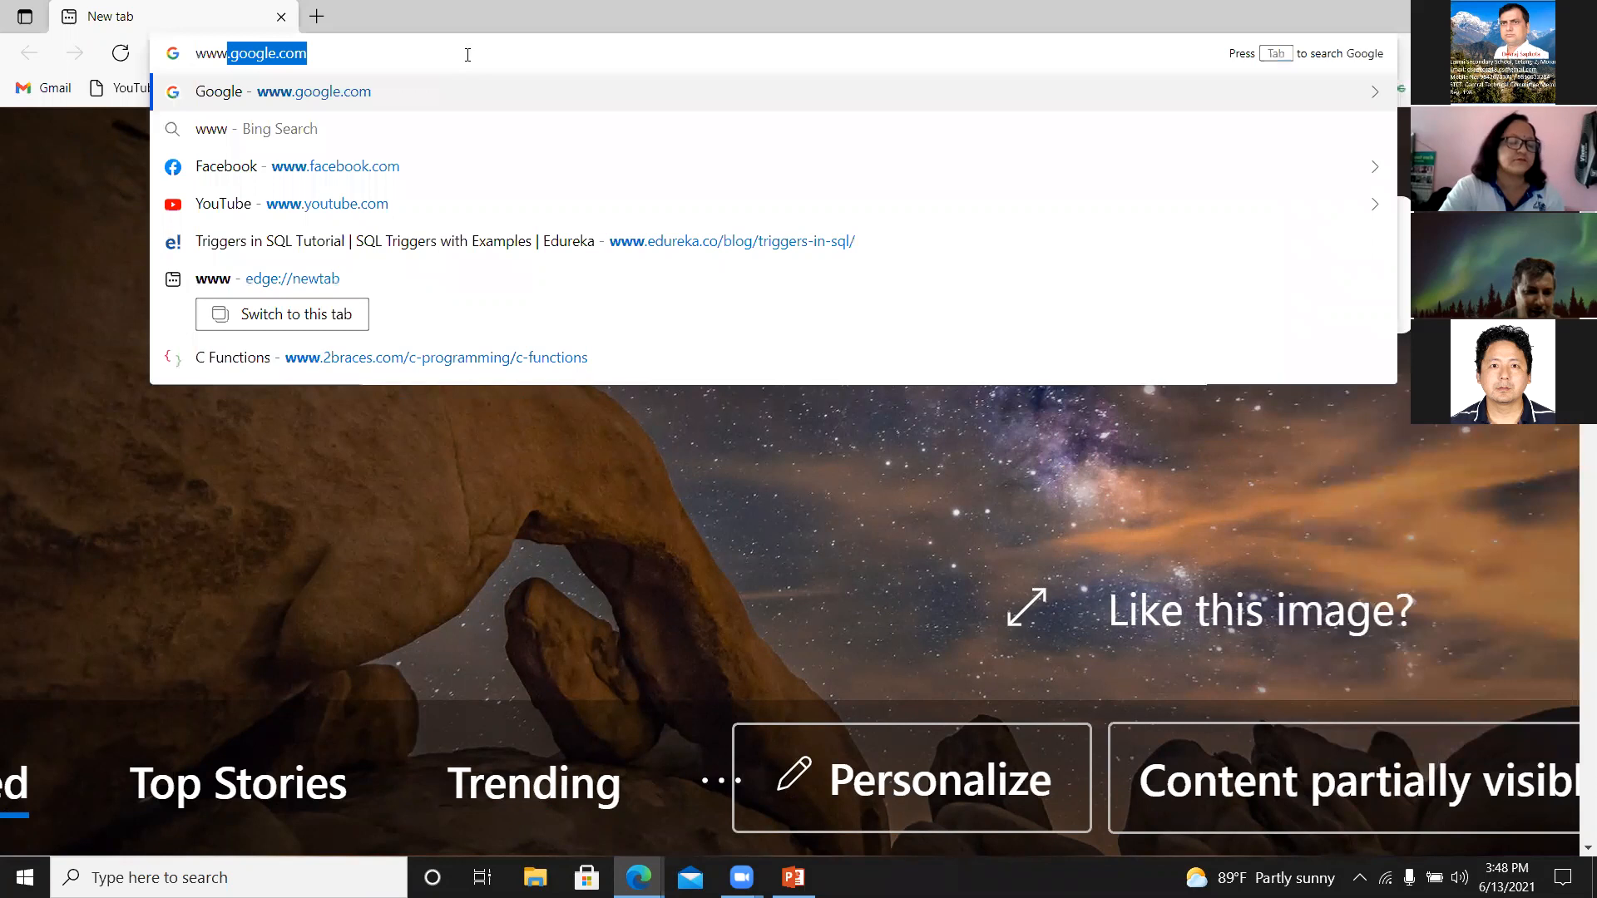
key("Right")
key("Return")
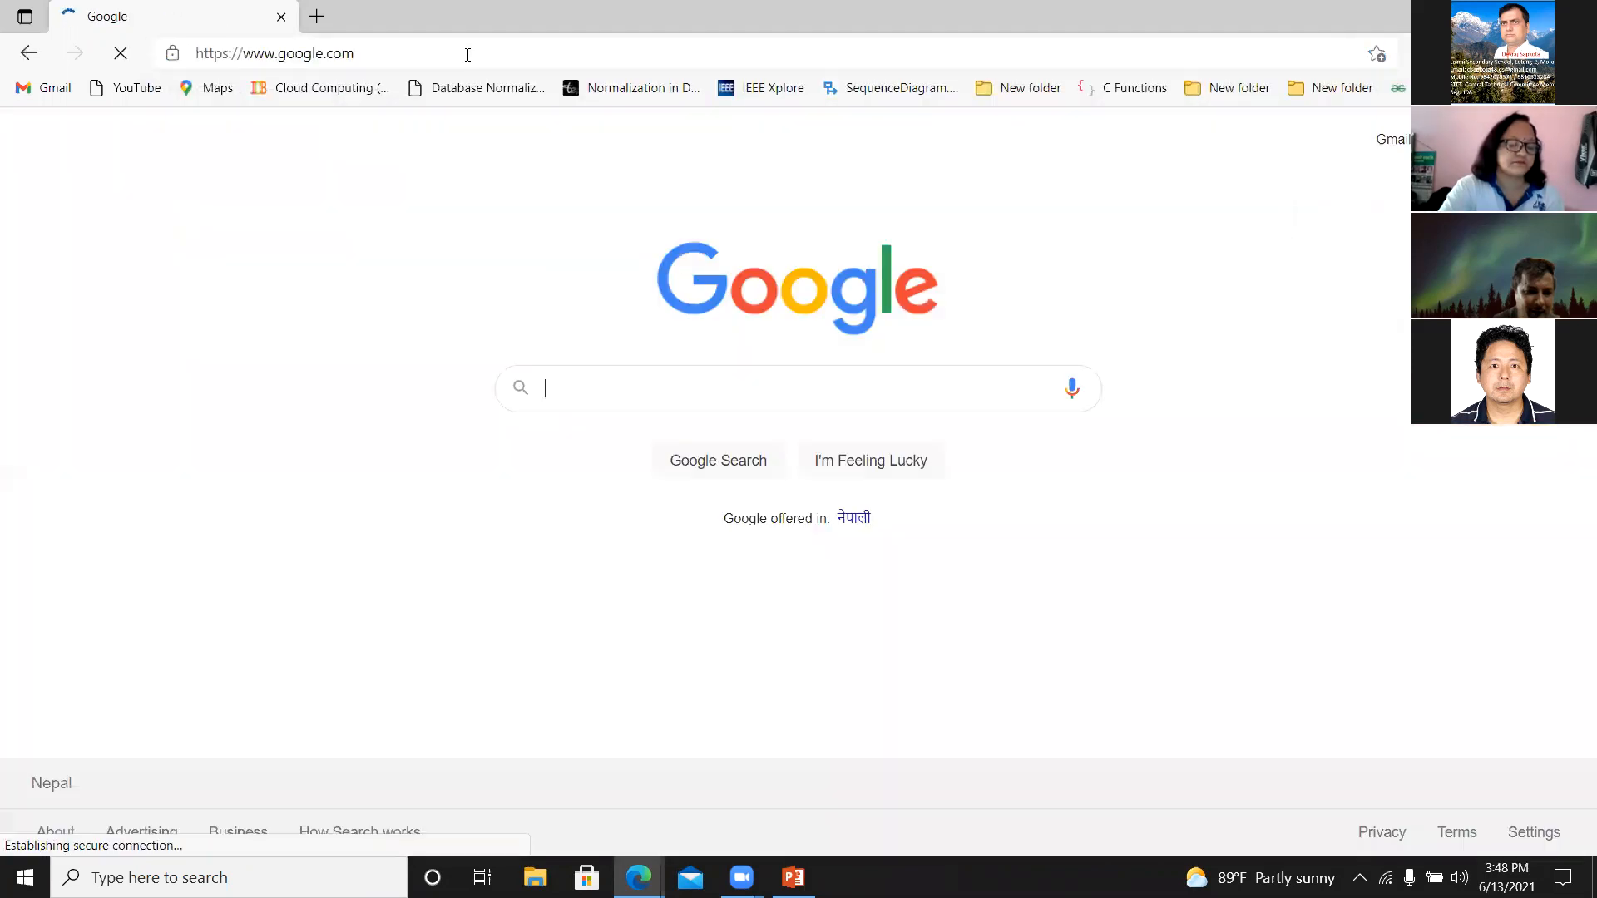
Search Google for "blogger".
type("blogger")
key("Return")
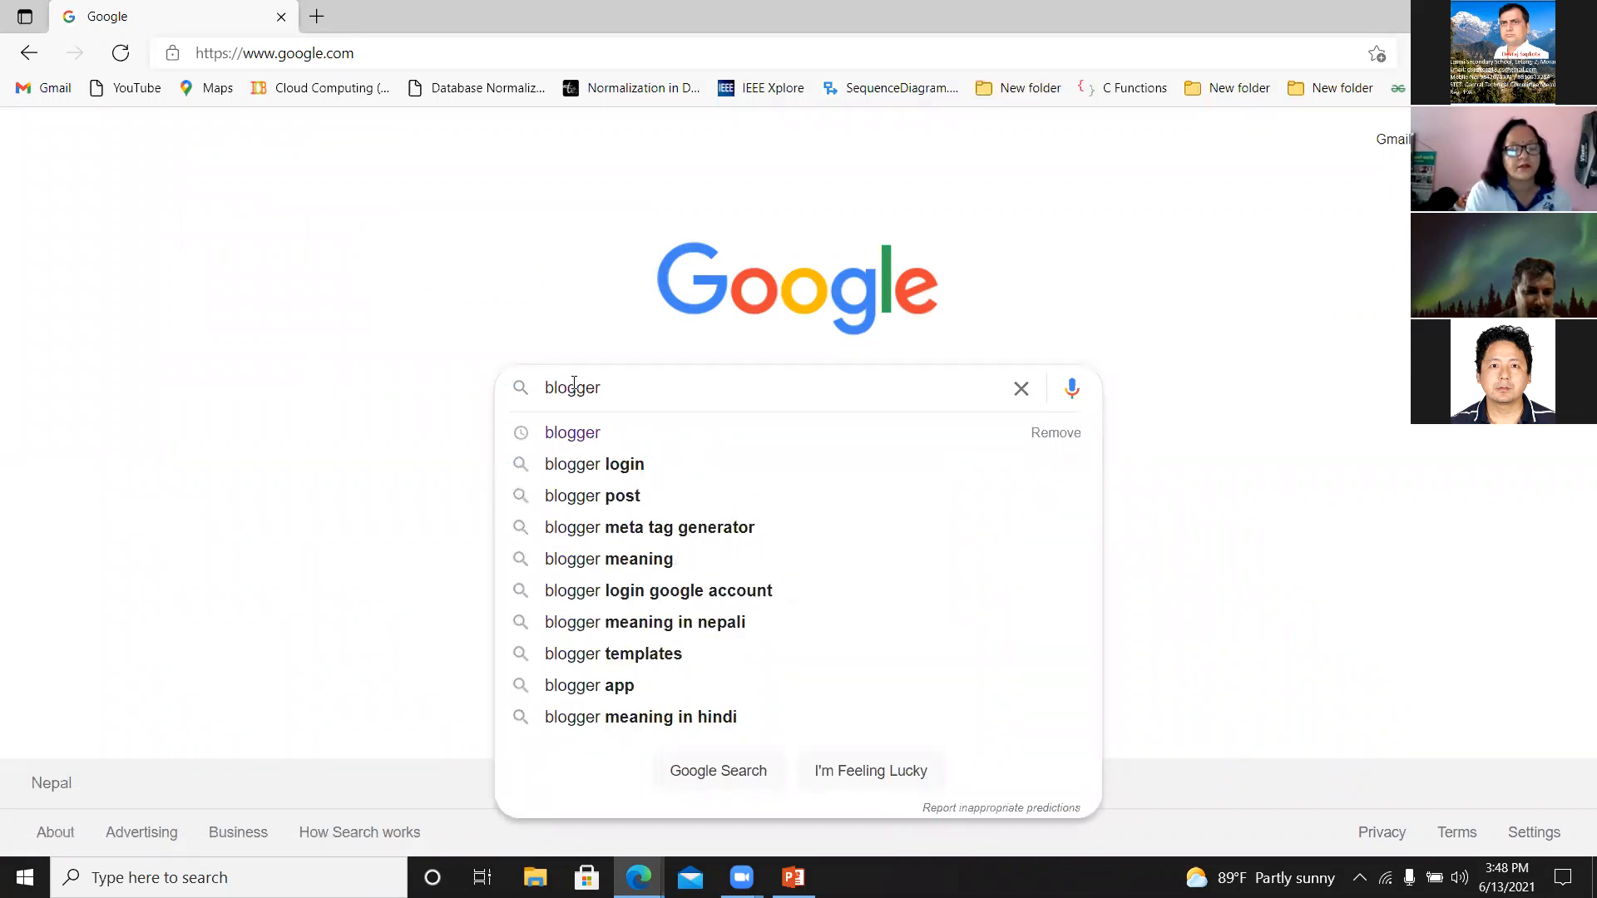
left_click(563, 437)
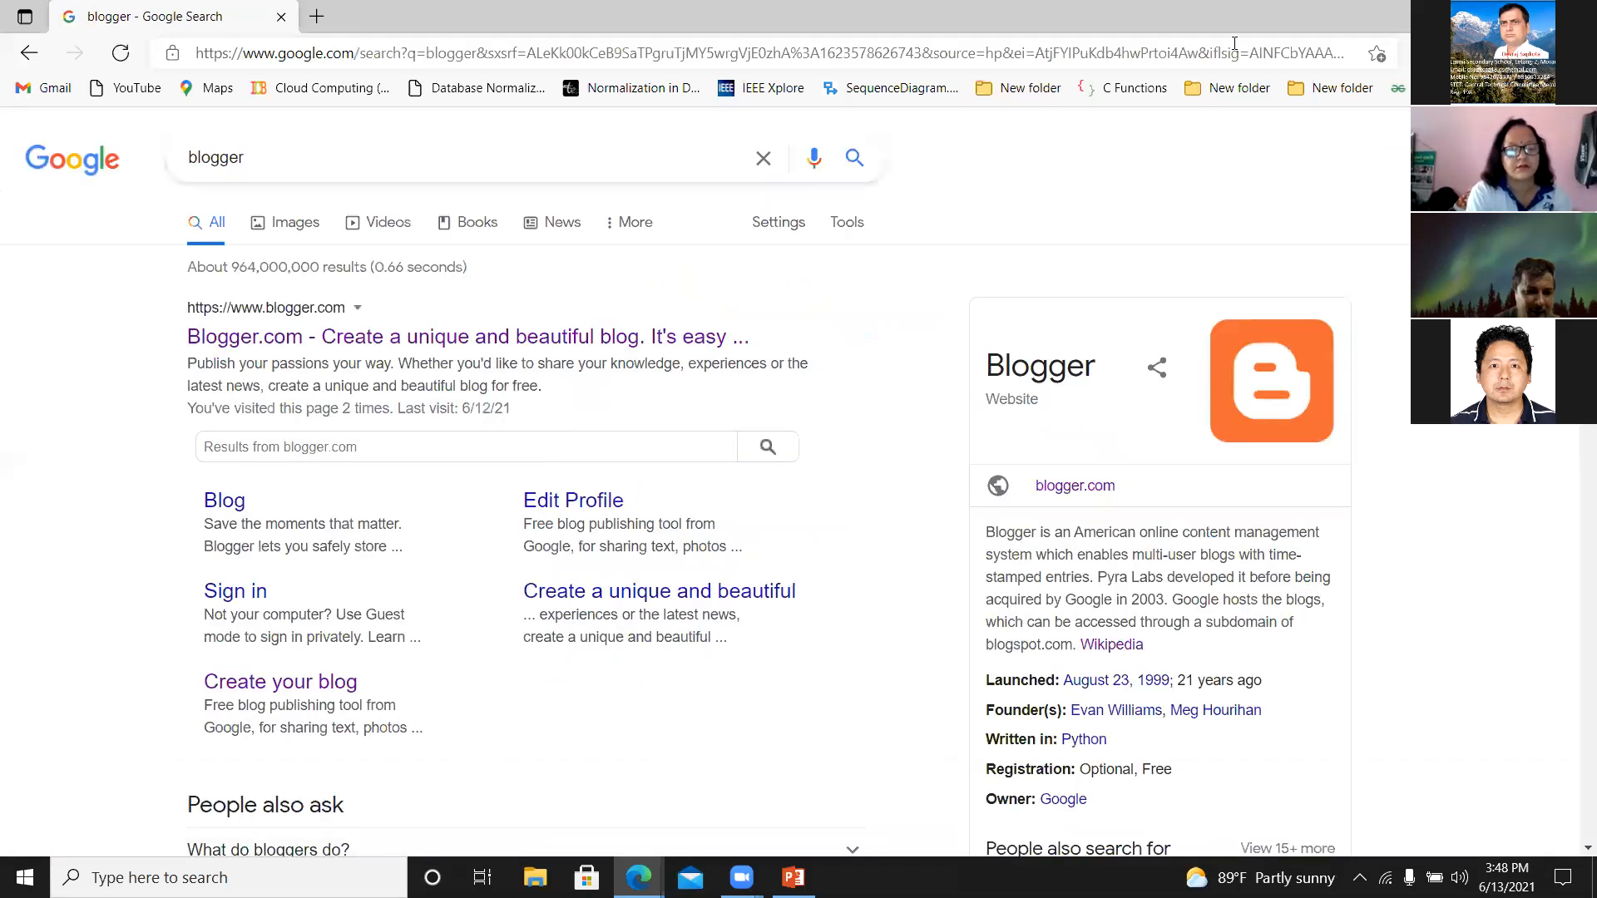
Enlarge the Google results page for "blogger" by two zoom levels.
left_click(1570, 54)
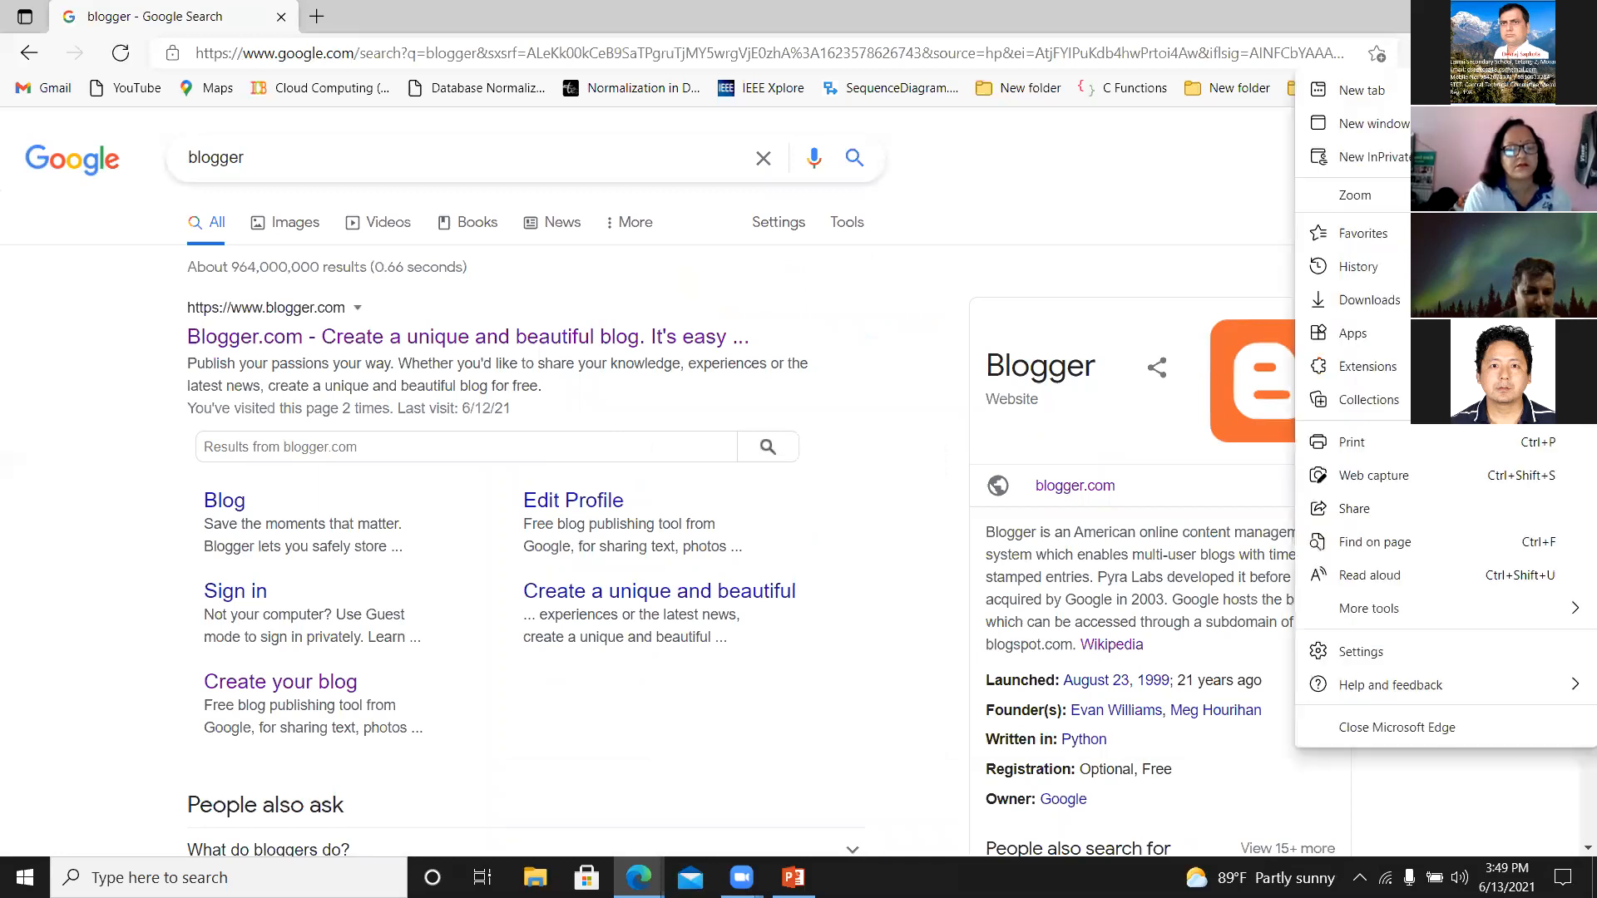
left_click(1529, 196)
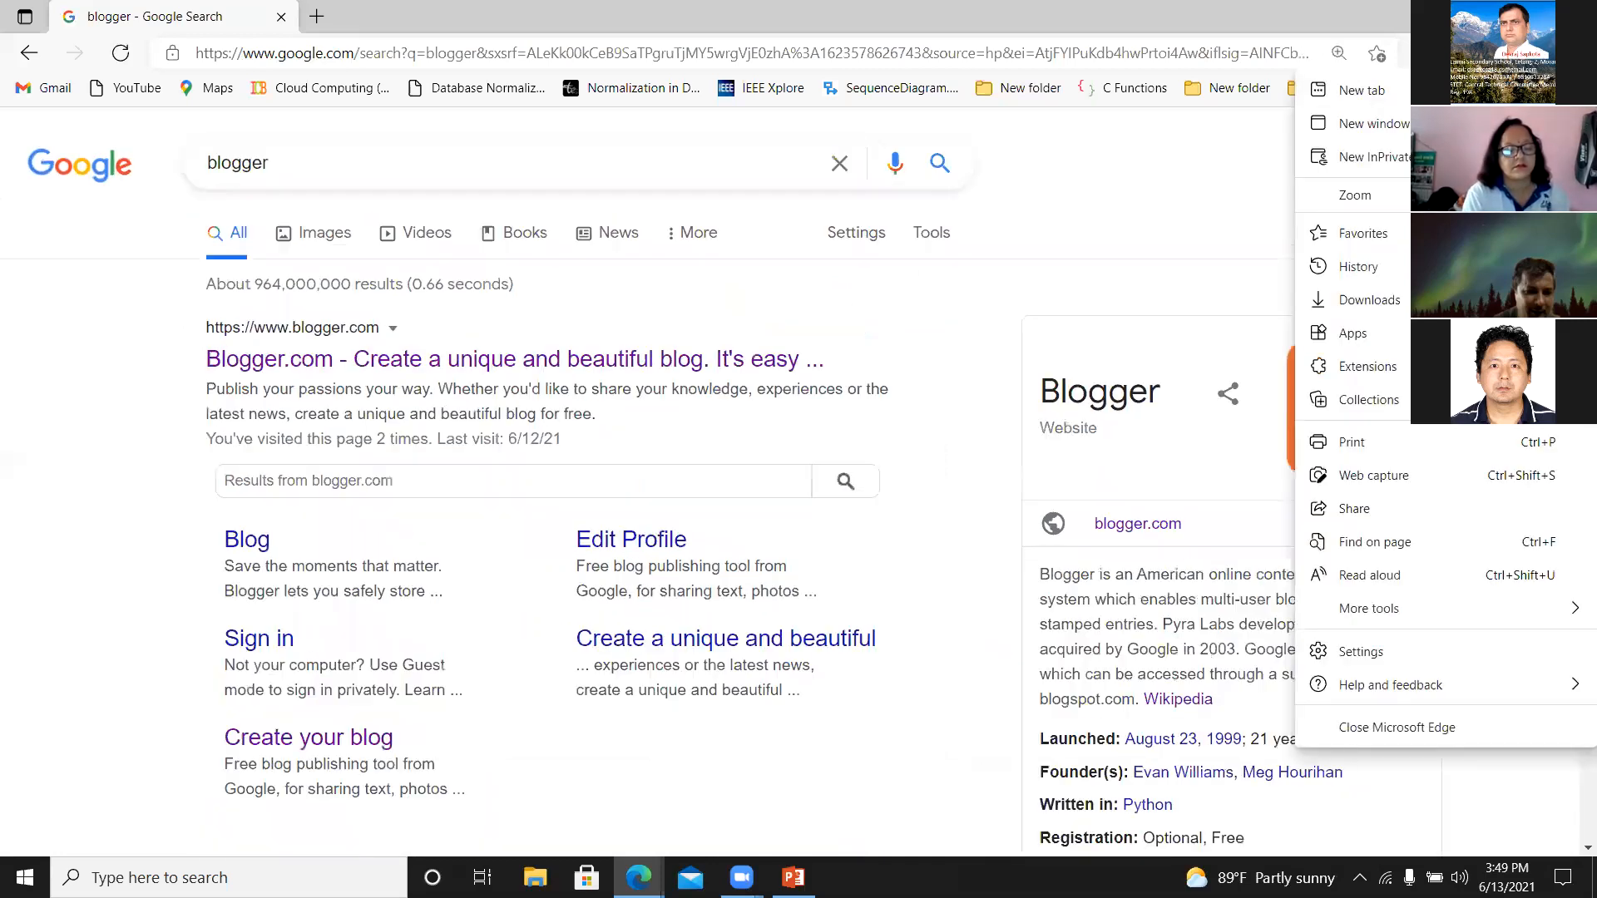
left_click(1529, 195)
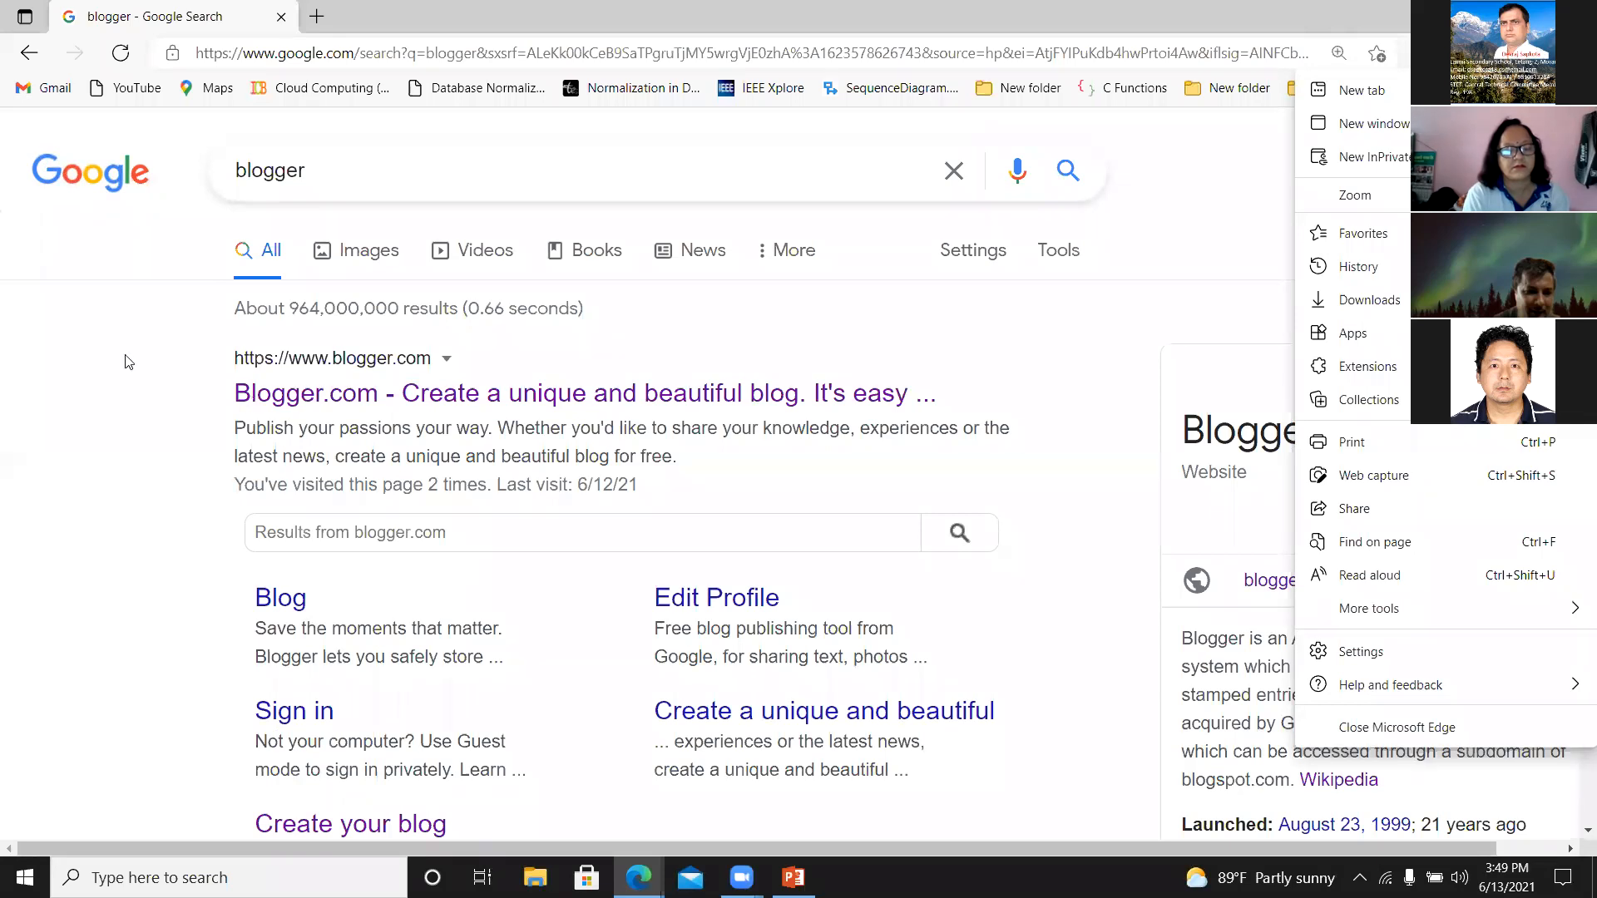
Zoom the Google results page for "blogger" out three levels and back in one level.
left_click(177, 360)
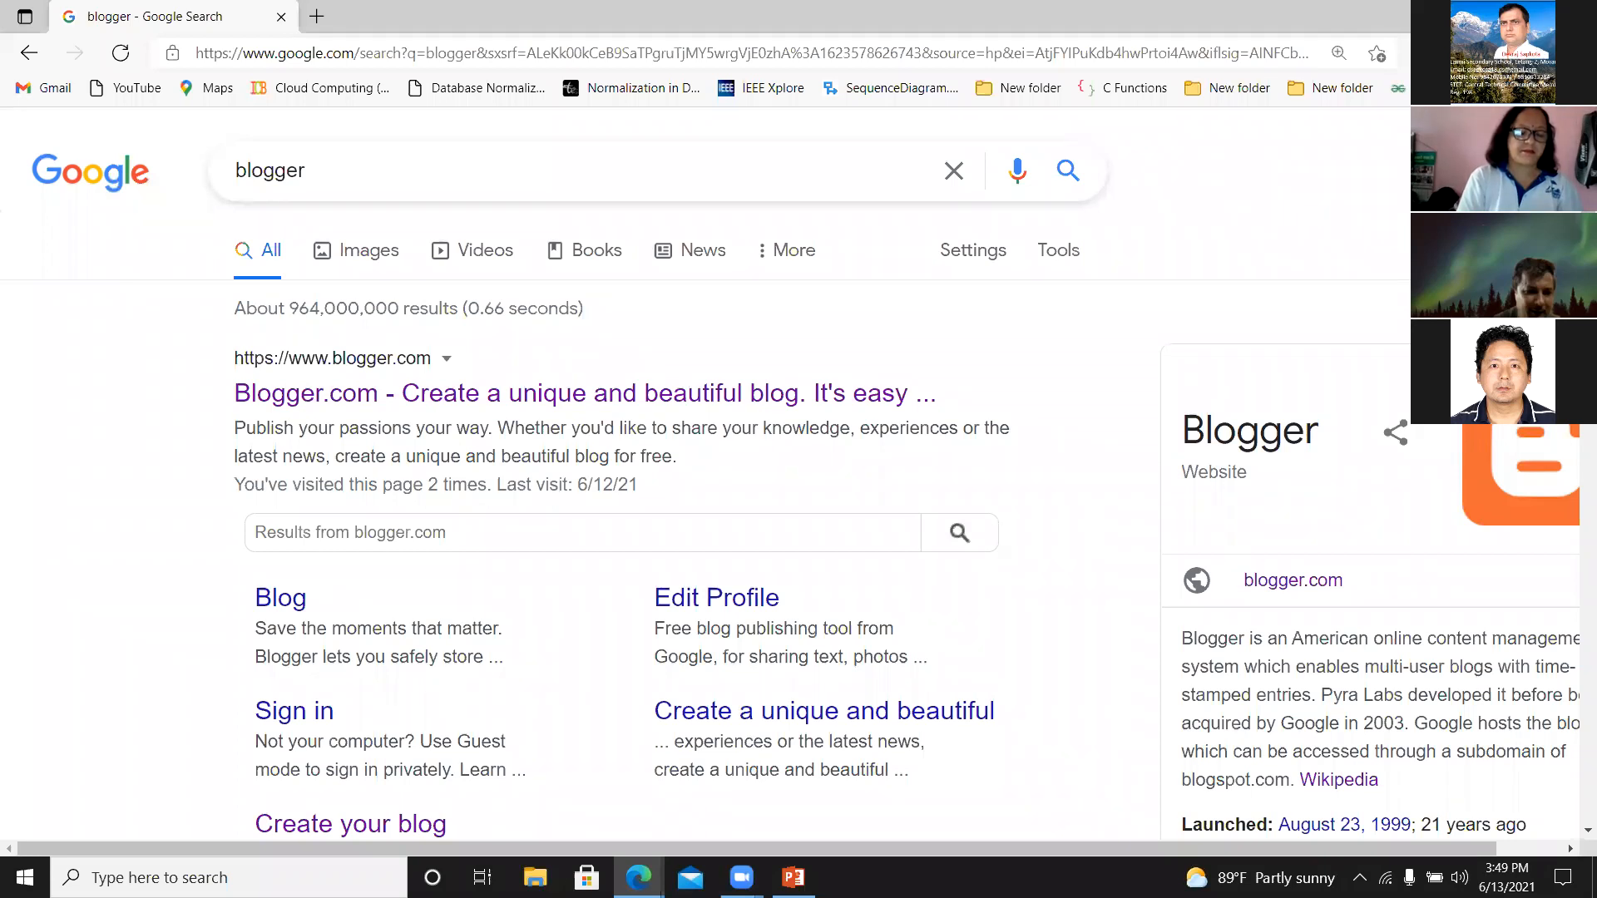
left_click(1575, 54)
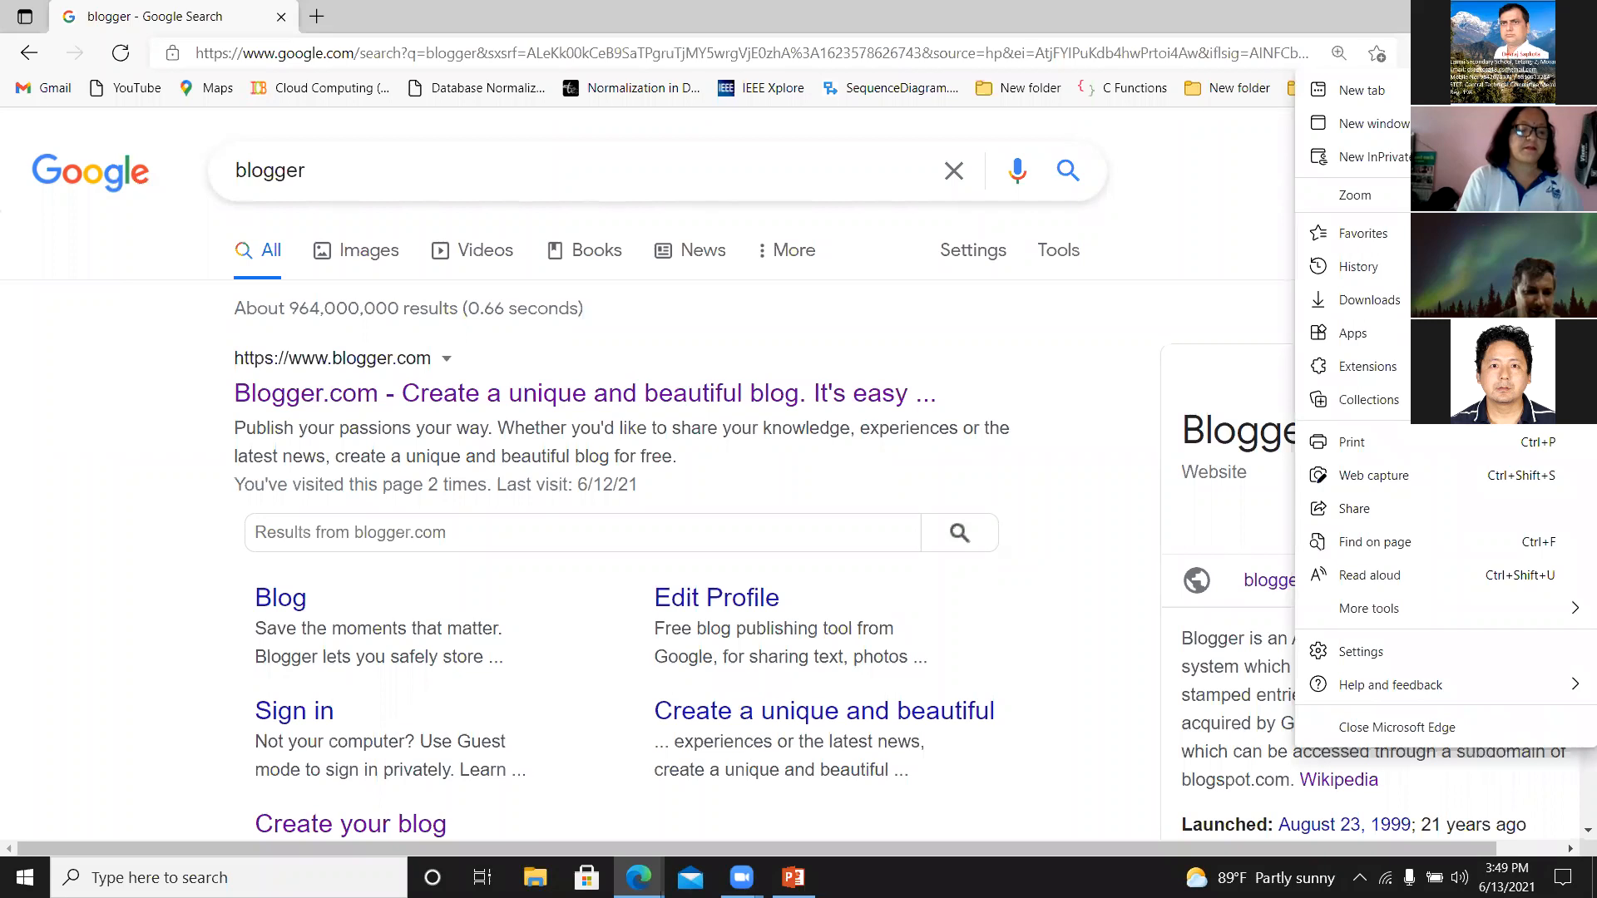
left_click(1454, 195)
left_click(1453, 195)
left_click(1454, 196)
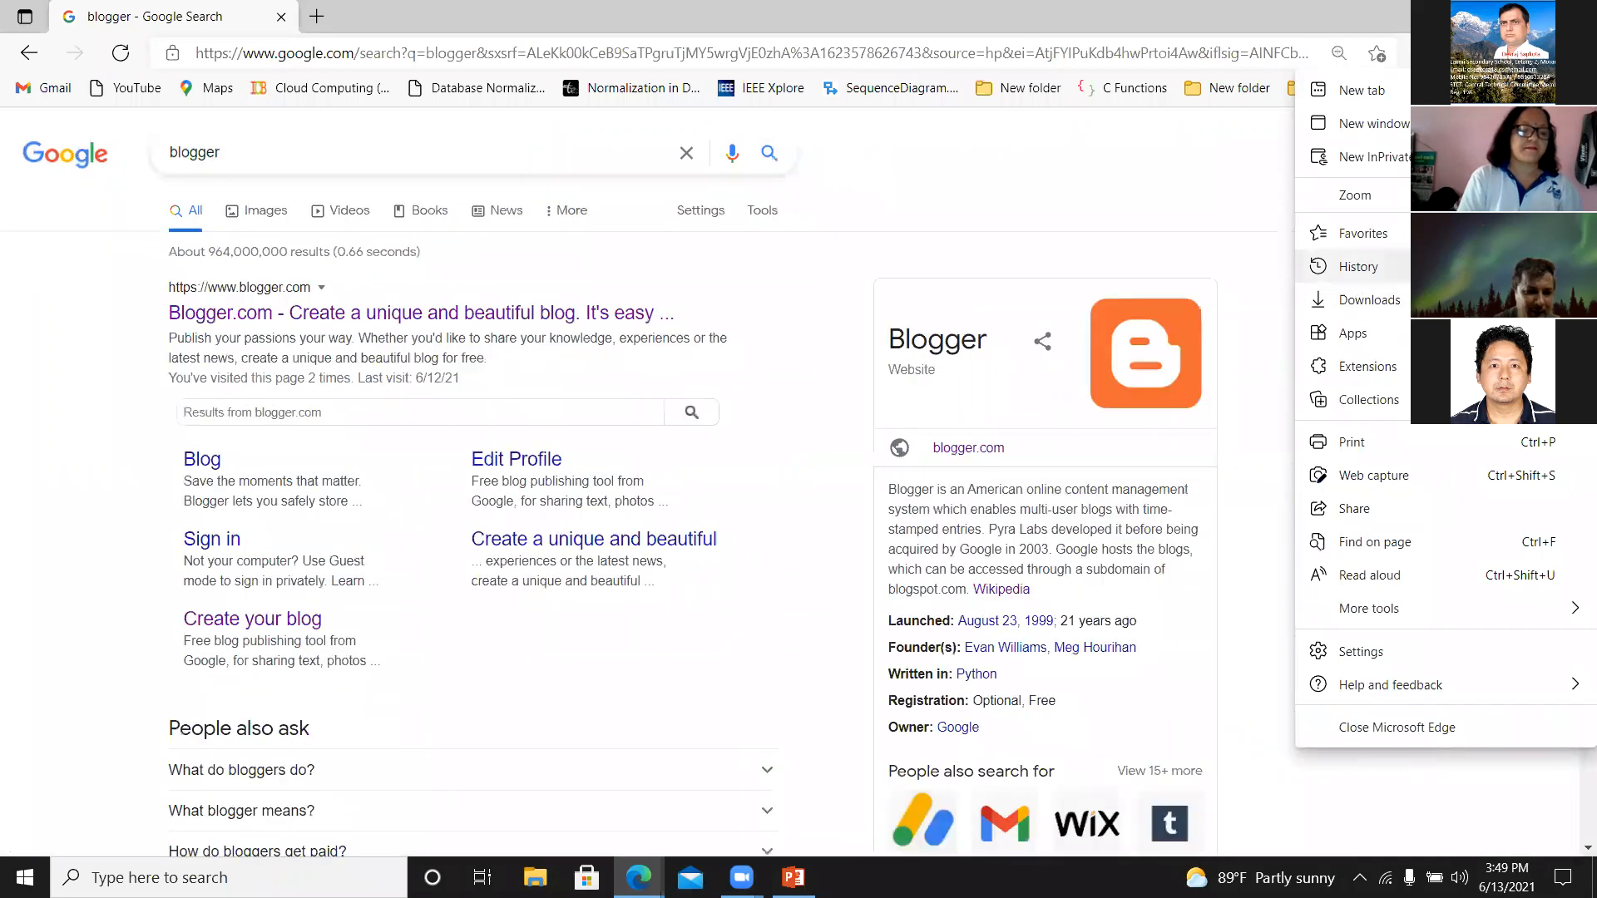
left_click(1527, 195)
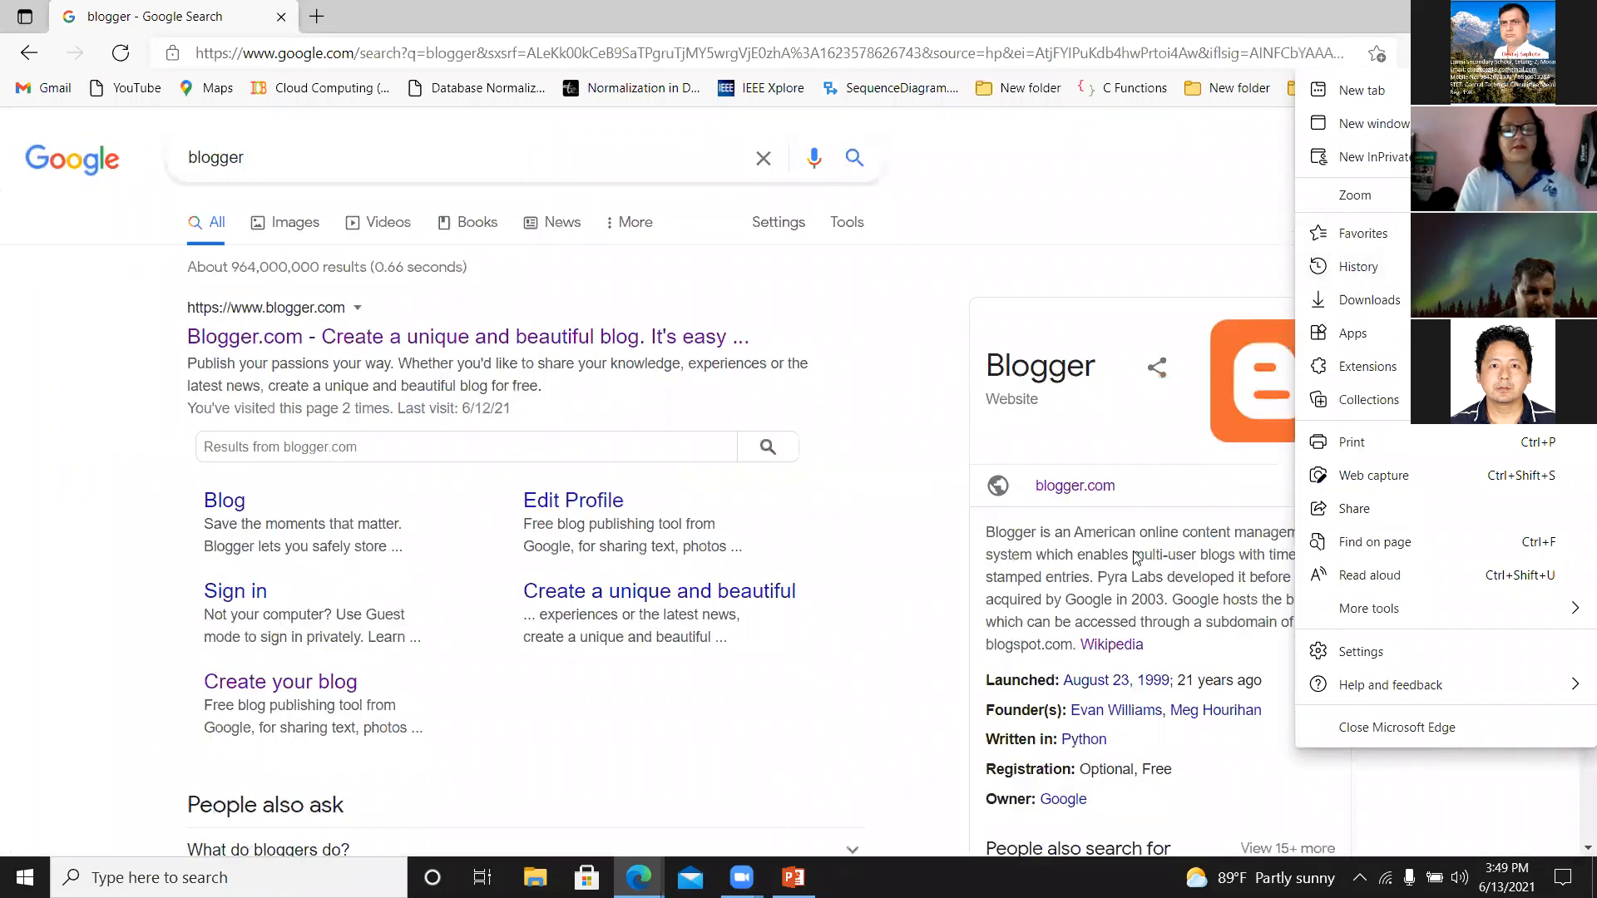
left_click(1384, 291)
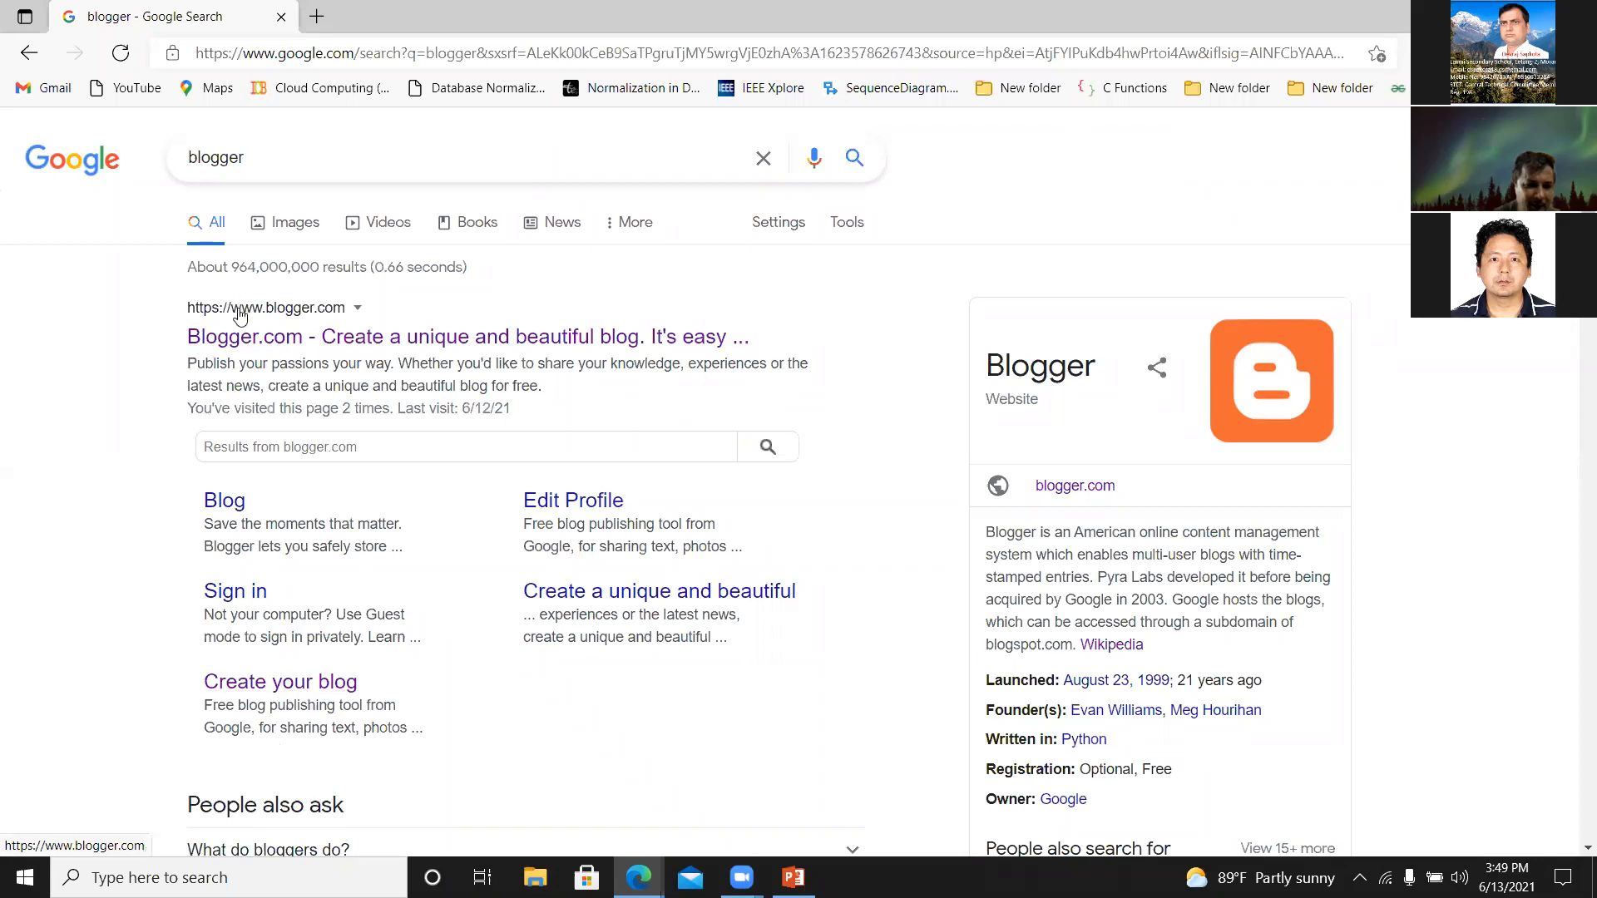
Open the Blogger.com result, start creating a blog, and sign in with the first listed Google account.
left_click(245, 338)
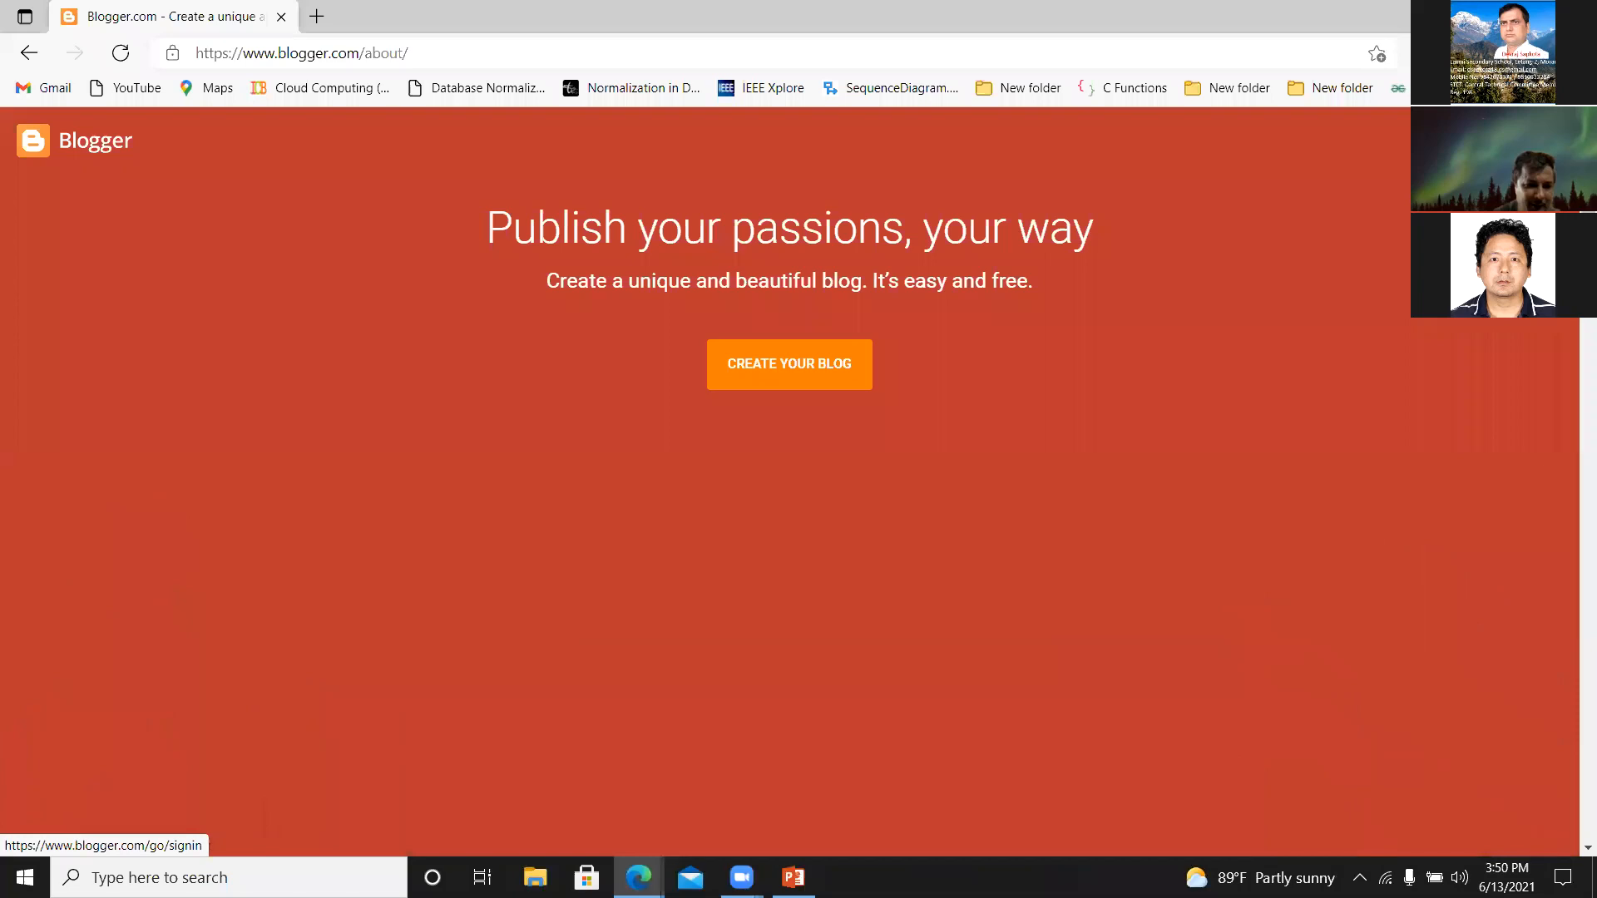
left_click(789, 363)
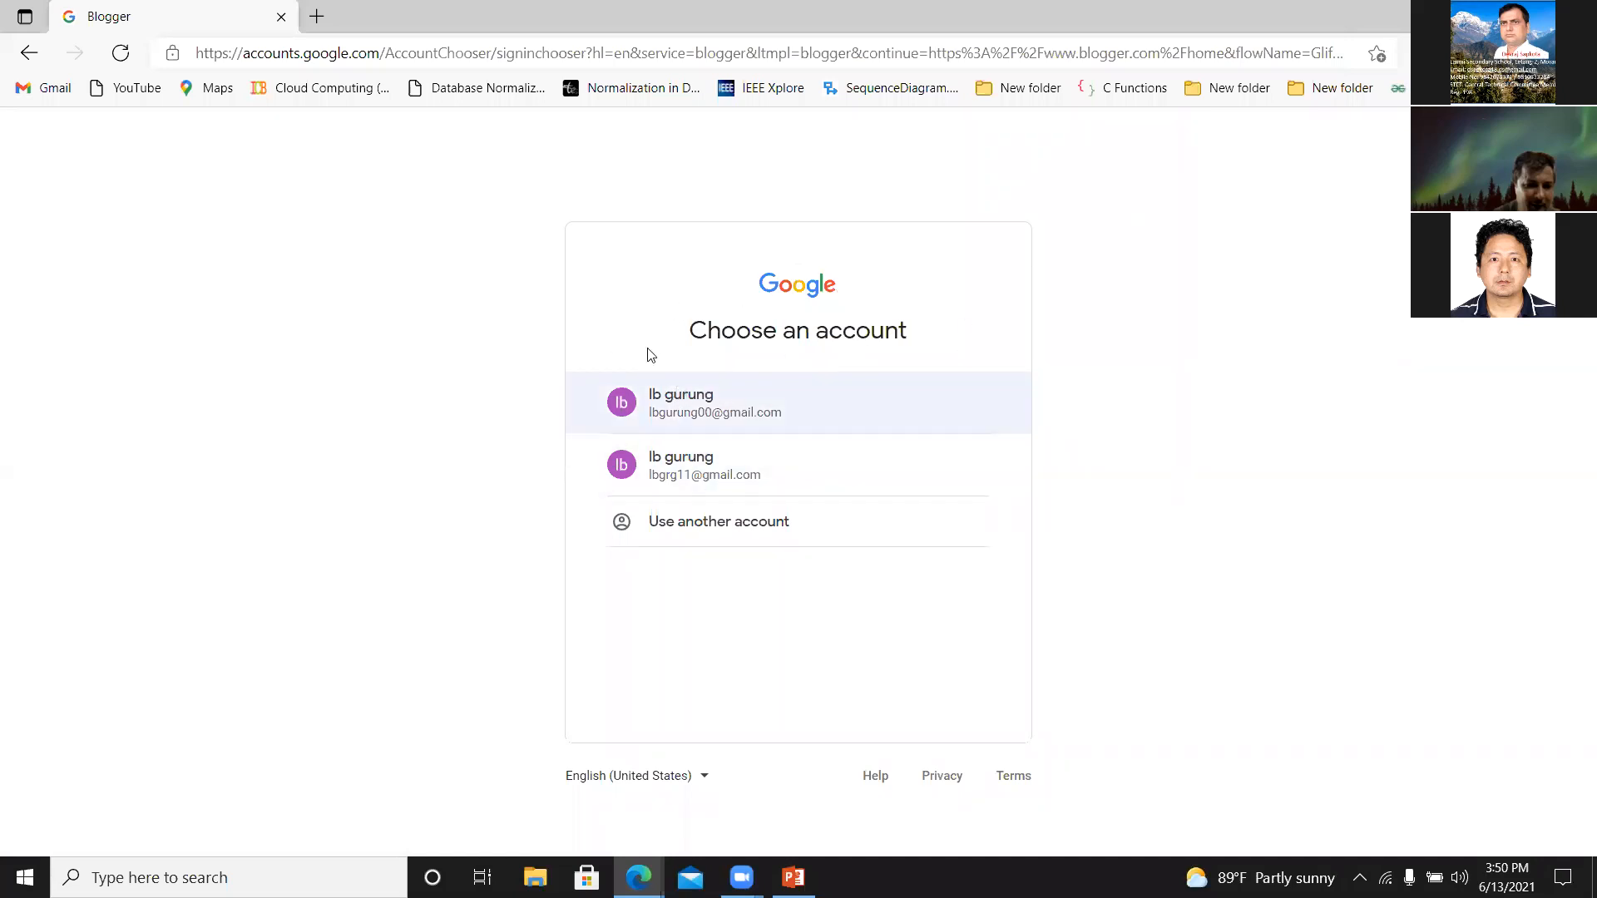
left_click(689, 413)
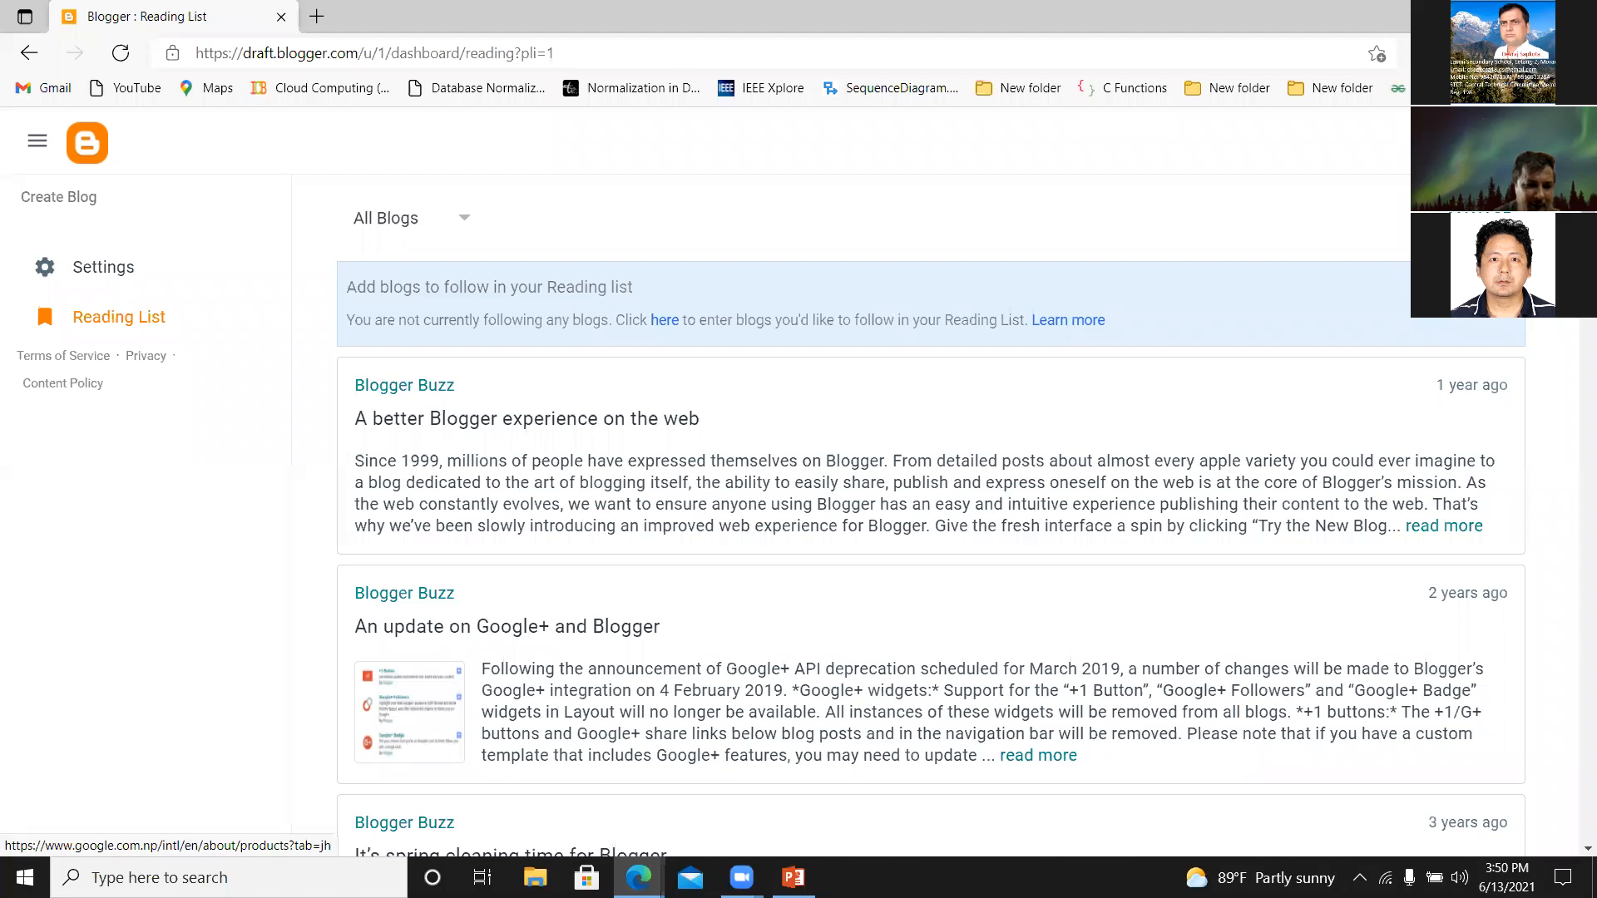
Open Blogger from the list of Google apps in a new browser tab and switch to that tab.
left_click(1496, 142)
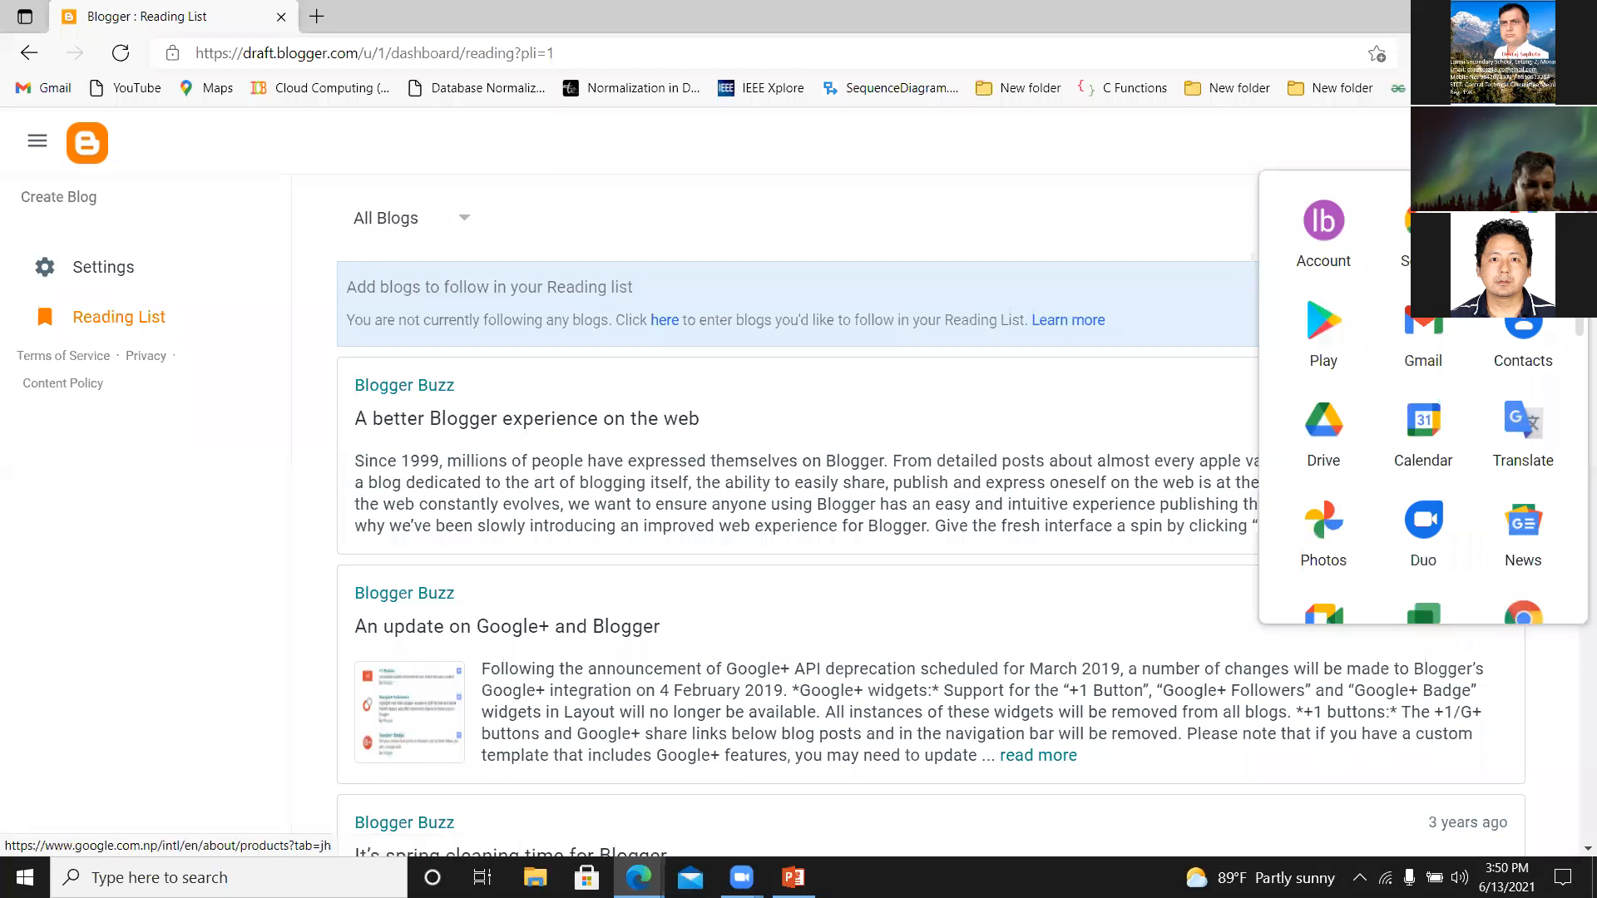
scroll(1574, 361, "down", 2)
scroll(1574, 361, "down", 5)
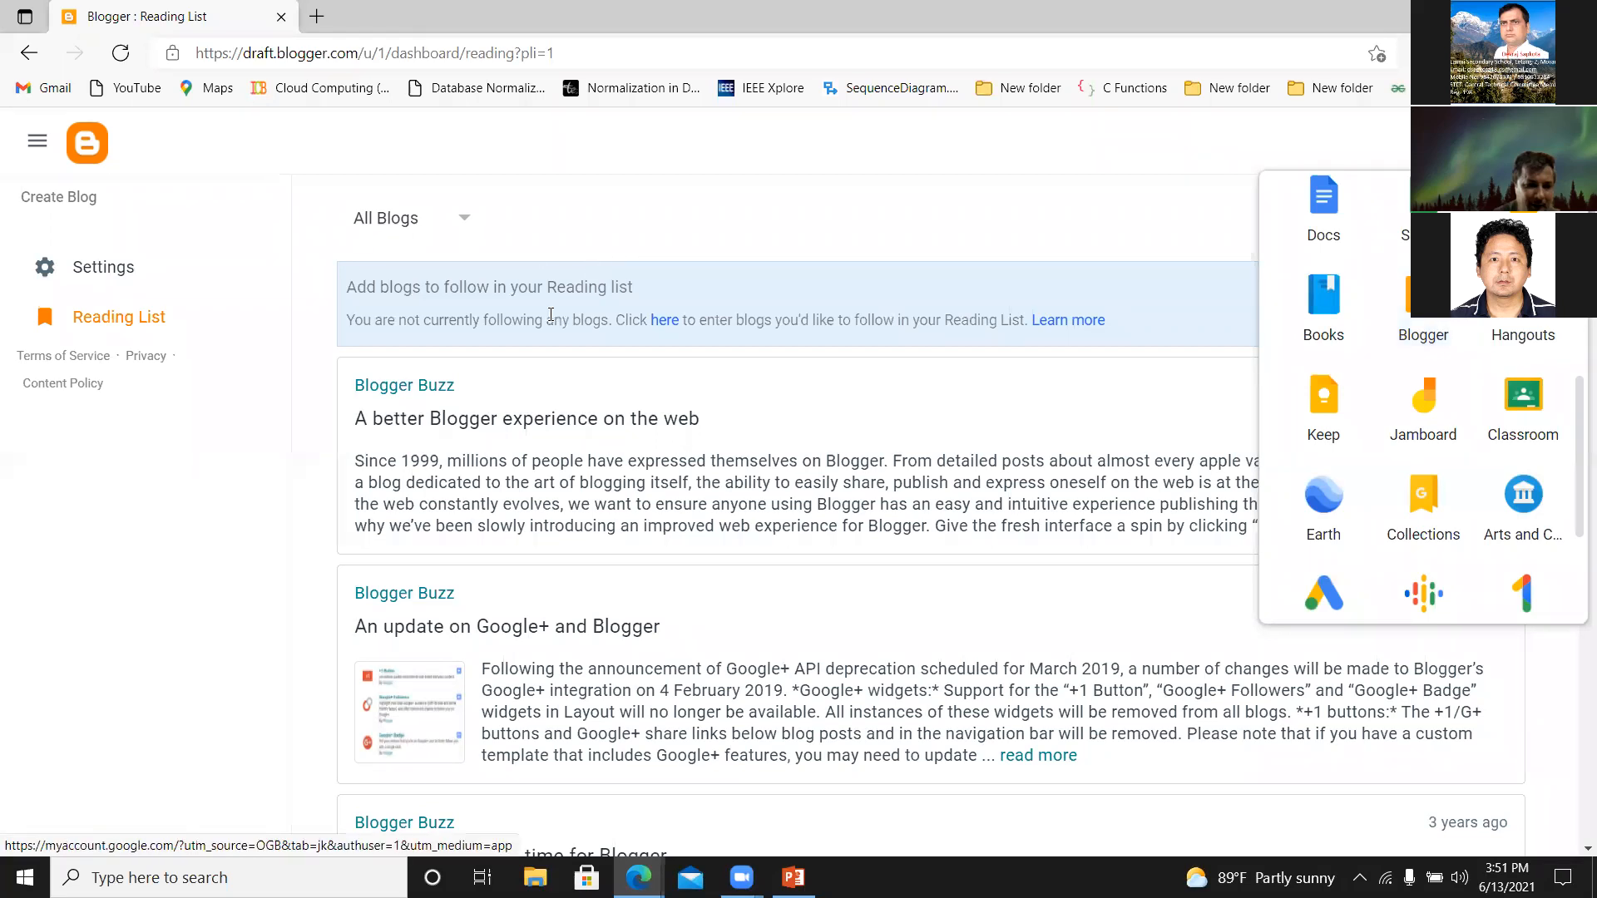
right_click(1406, 308)
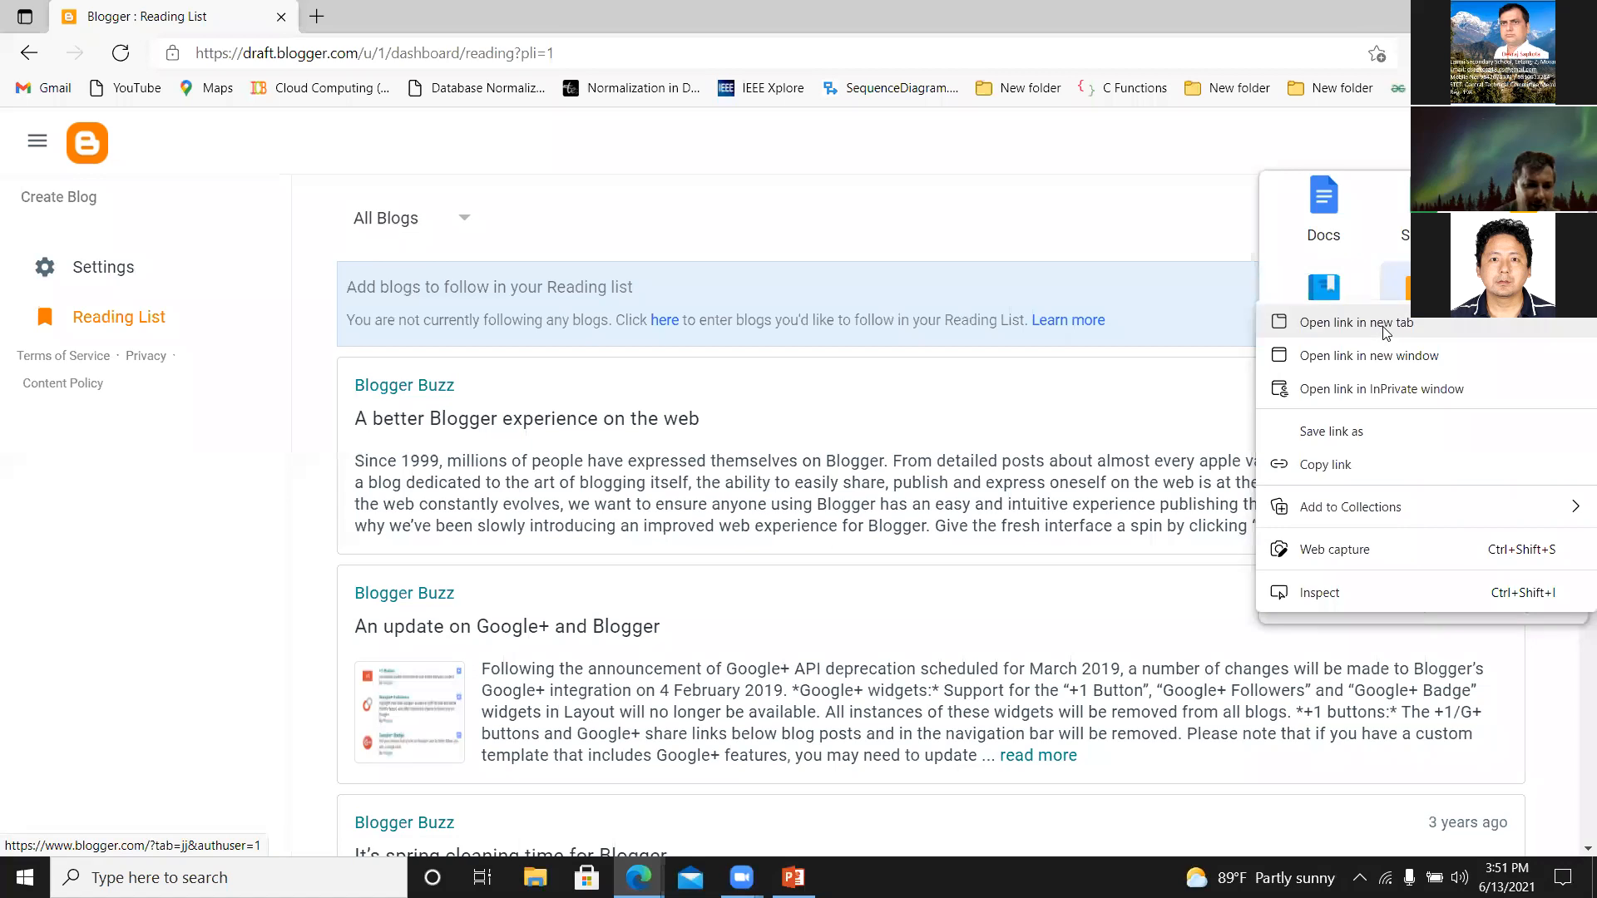
left_click(1384, 324)
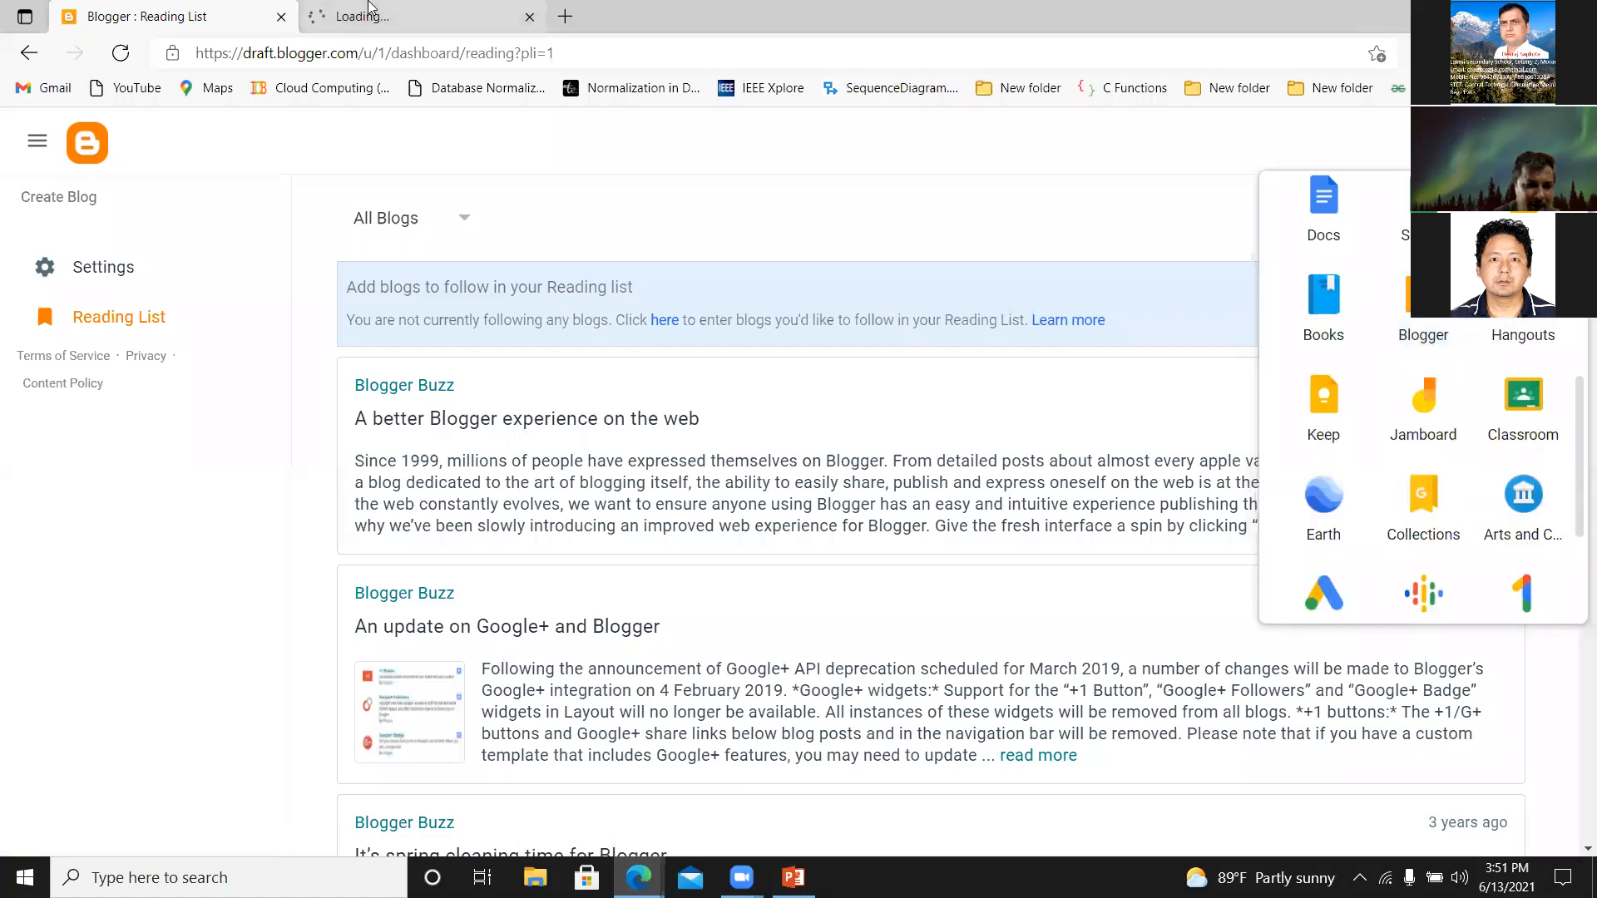
left_click(368, 14)
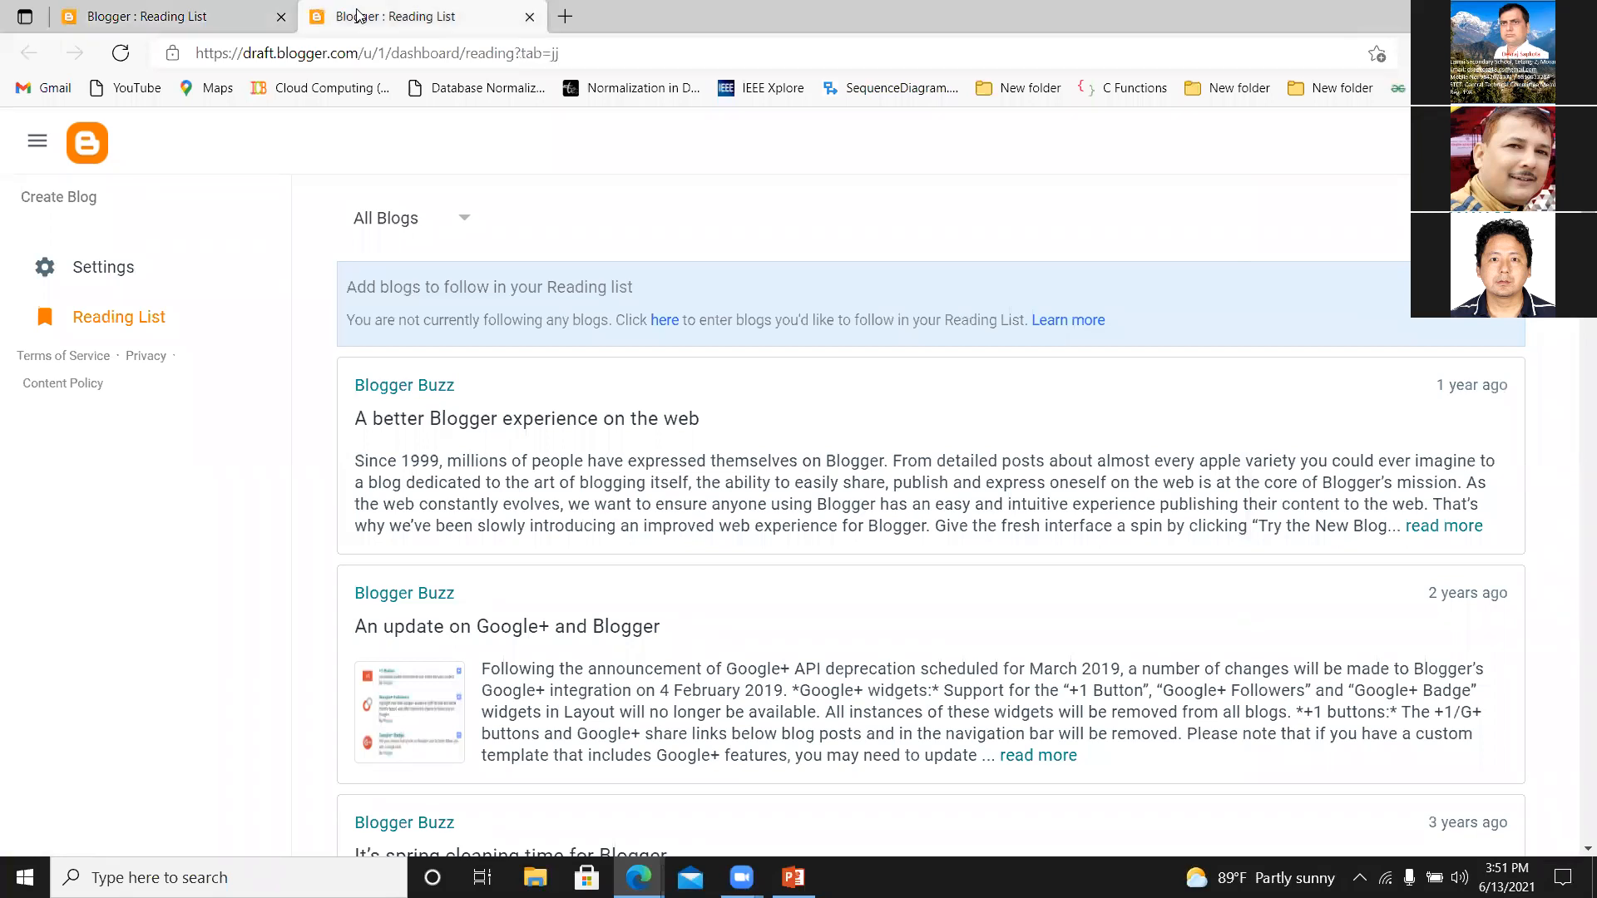
Compare the two Blogger reading list pages and locate Blogger among the Google apps again.
left_click(212, 17)
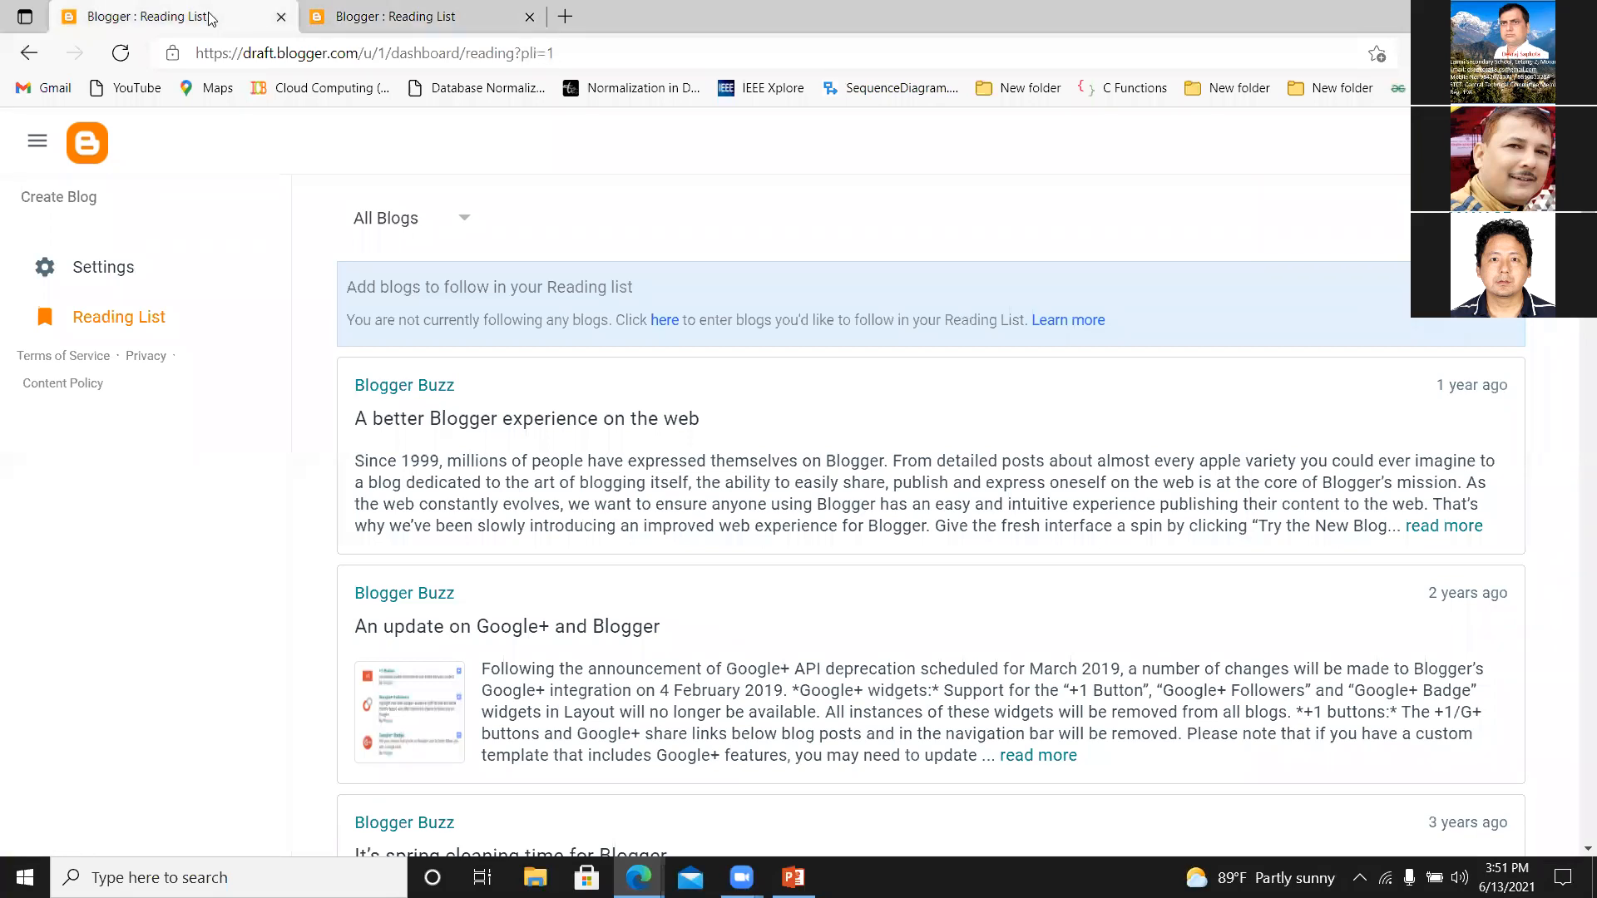
left_click(420, 19)
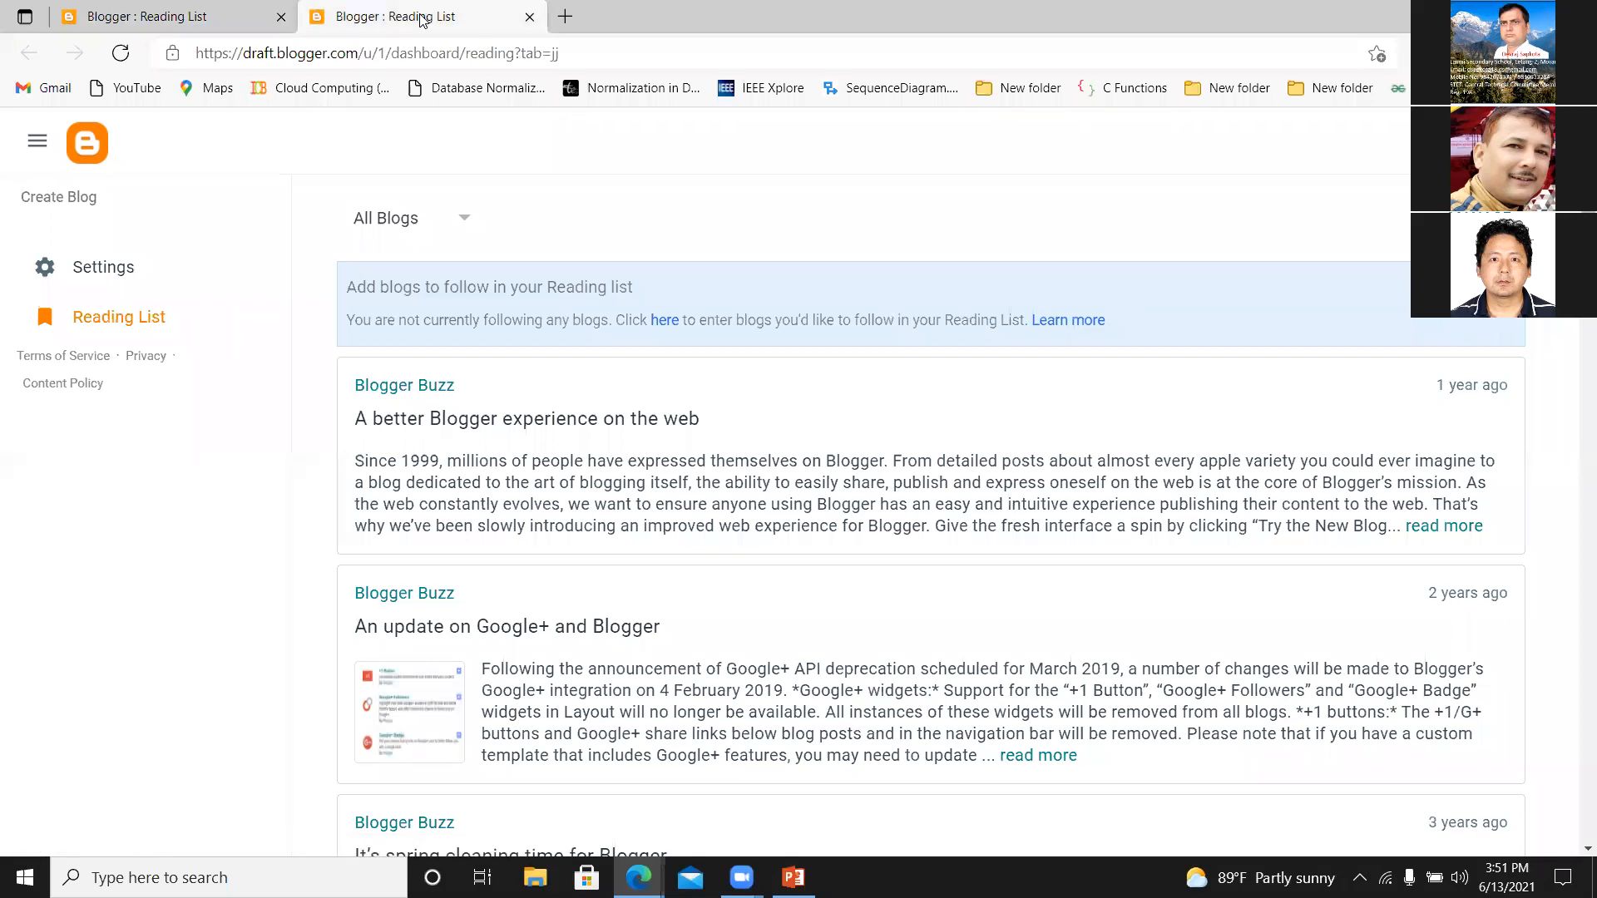
left_click(186, 20)
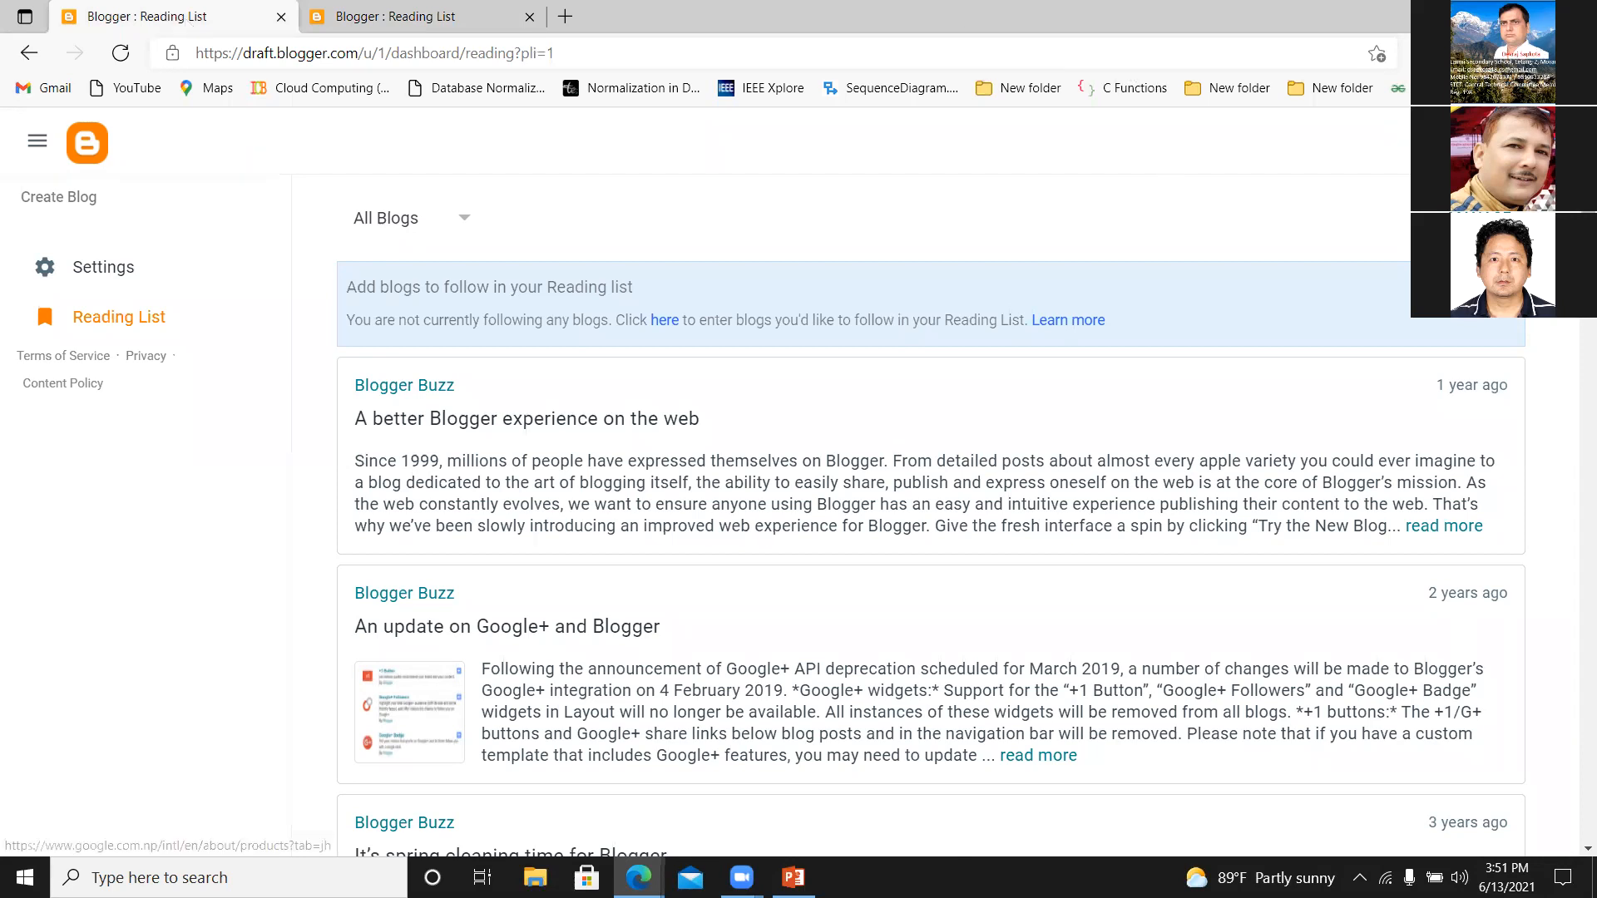
left_click(1507, 142)
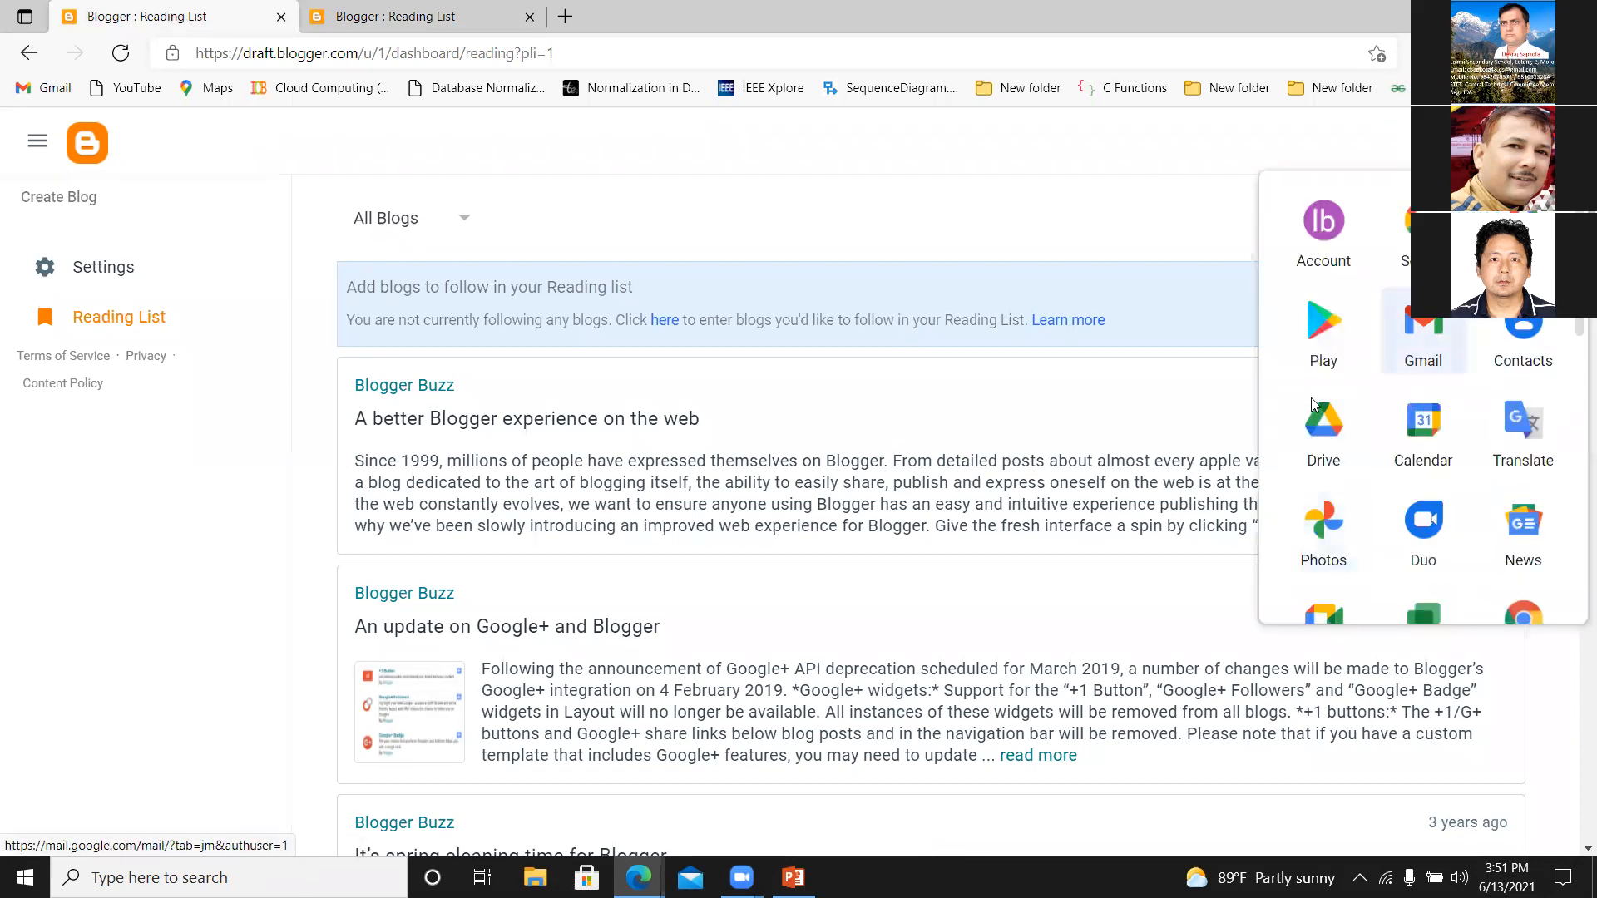
scroll(1339, 474, "down", 3)
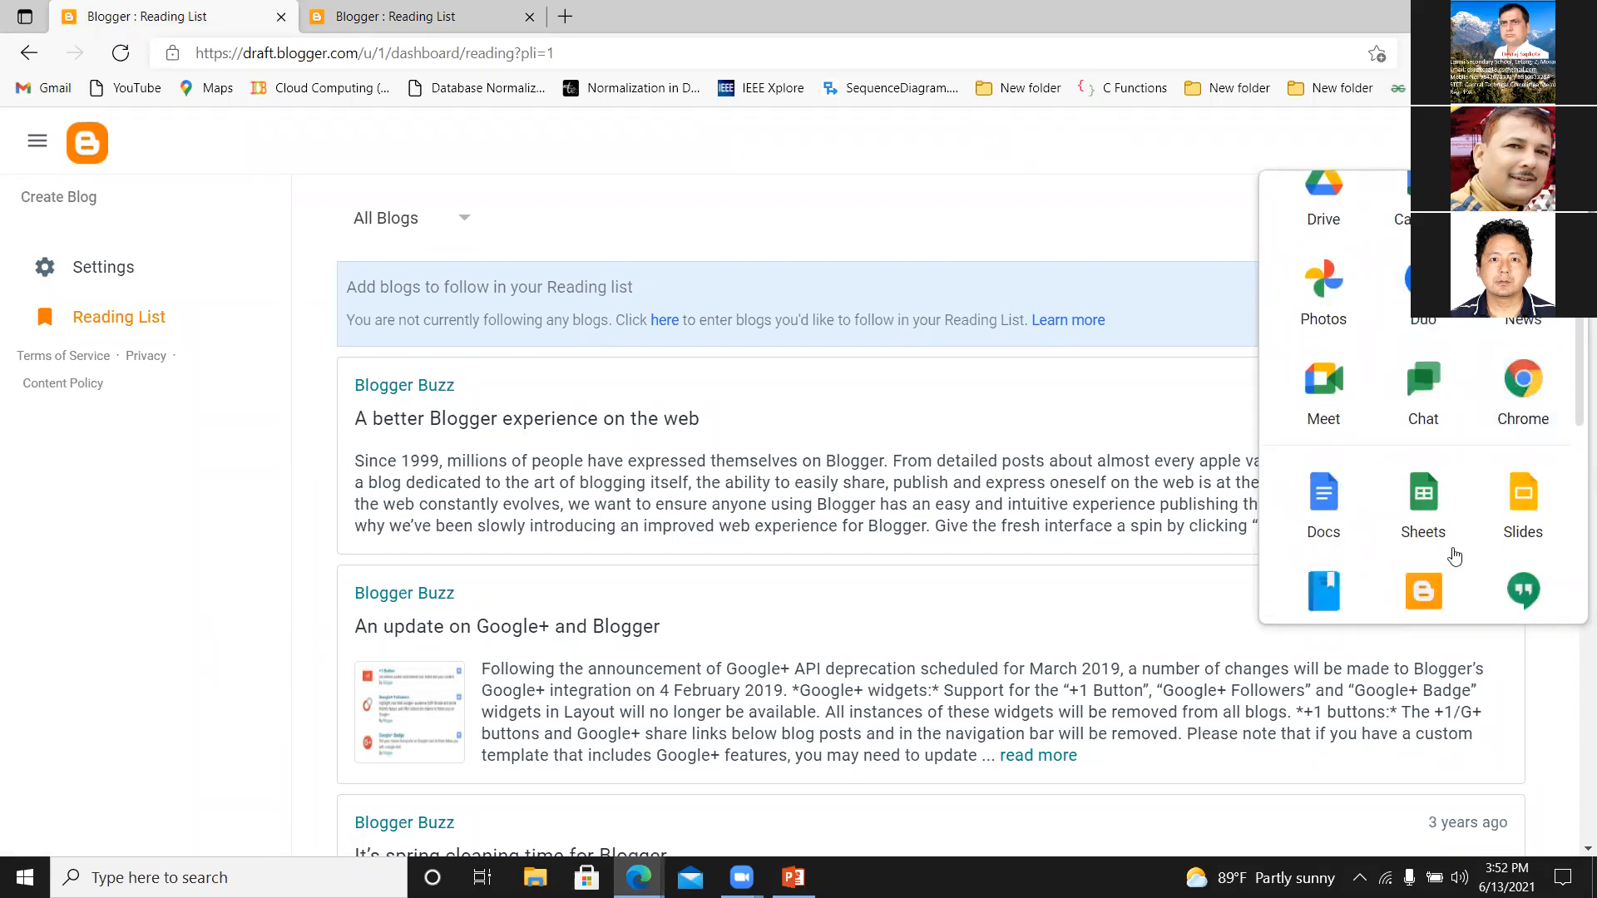
scroll(1575, 353, "down", 2)
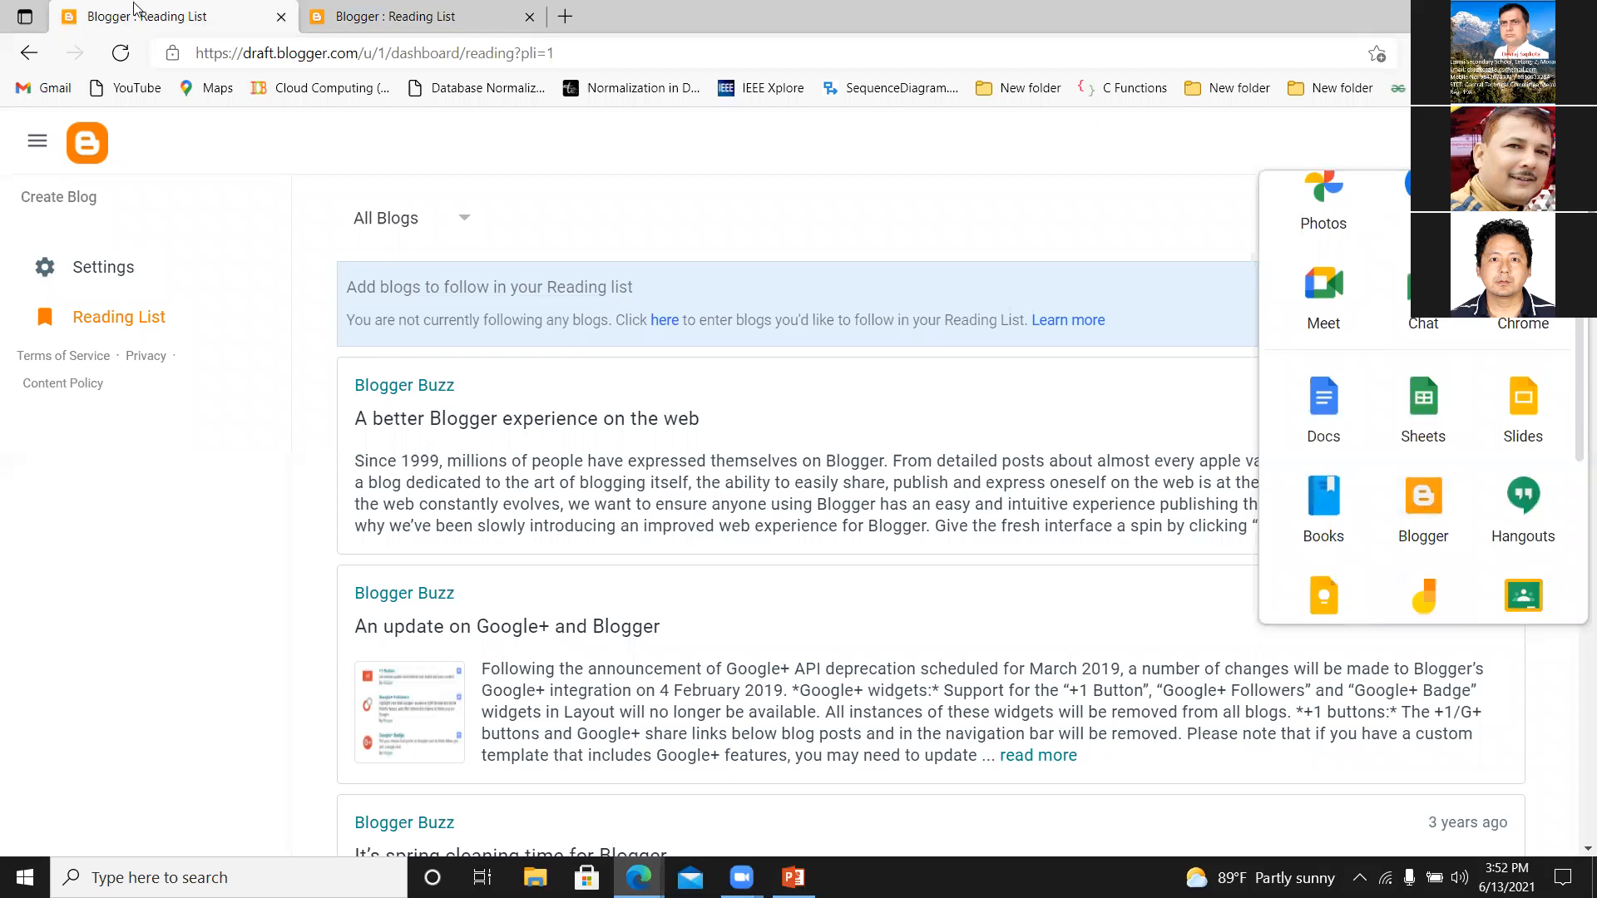
left_click(565, 15)
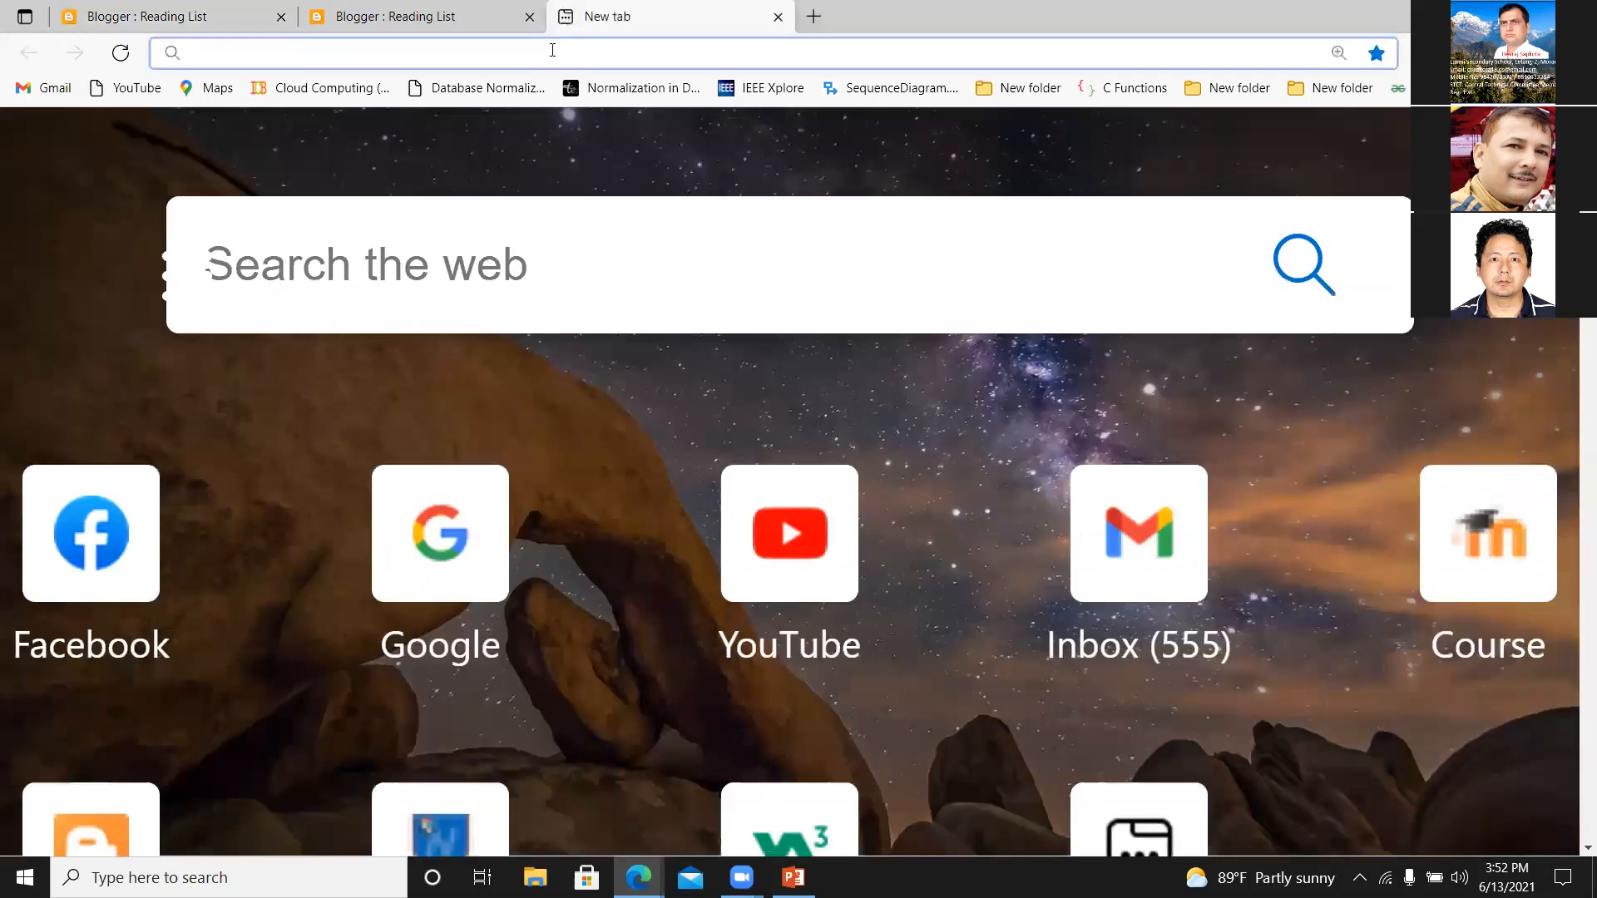
type("w")
type(".blogge")
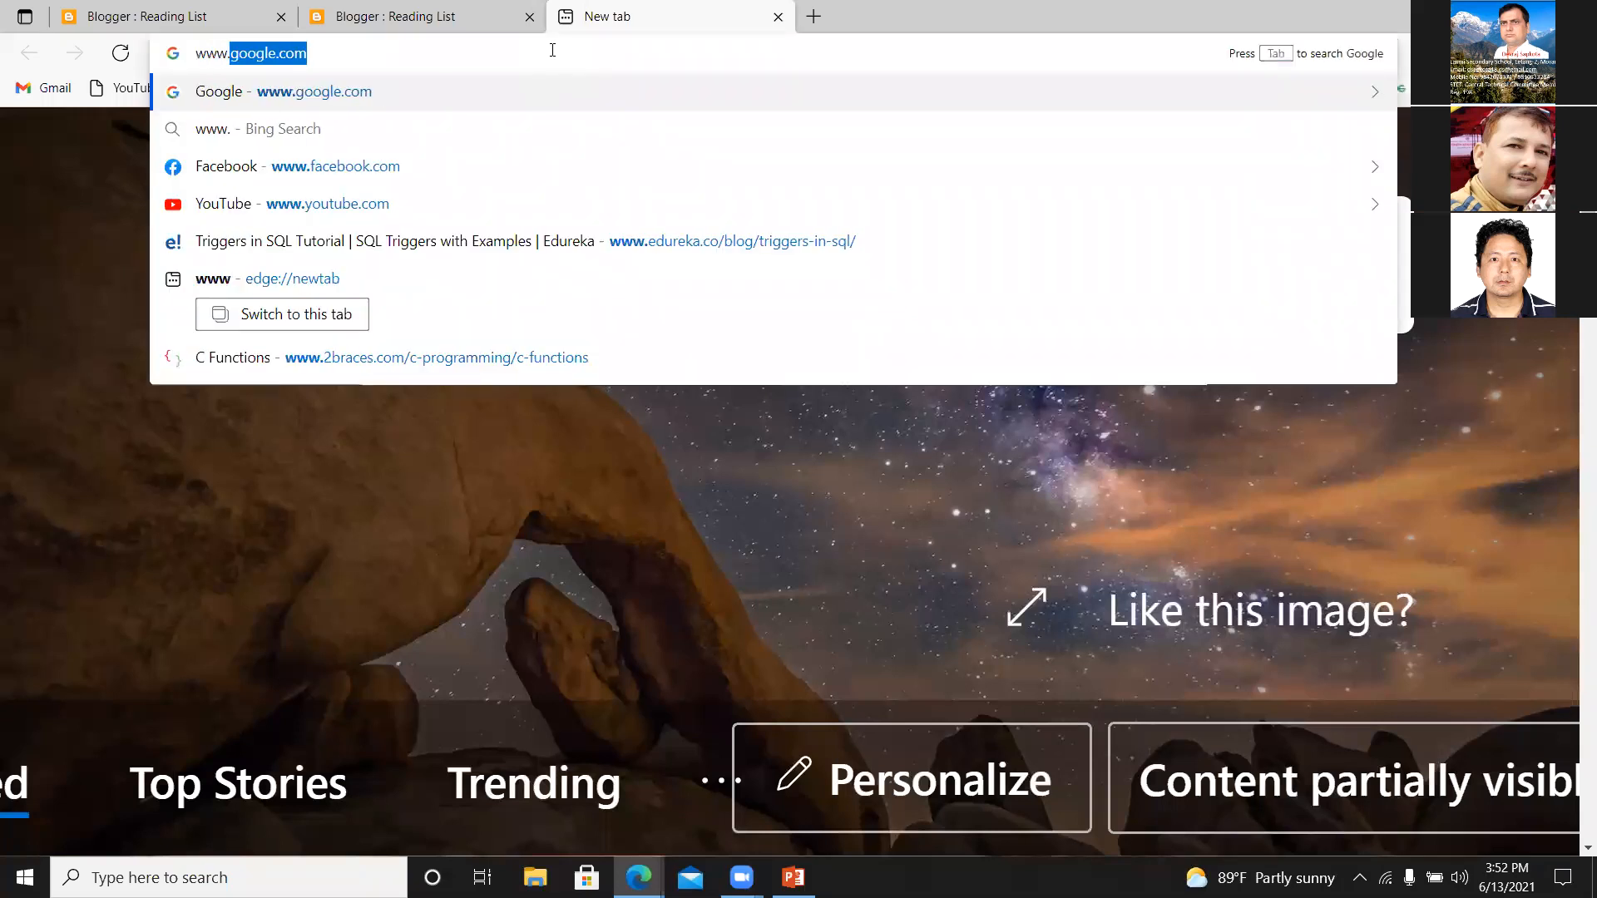
type("r.com")
key("Return")
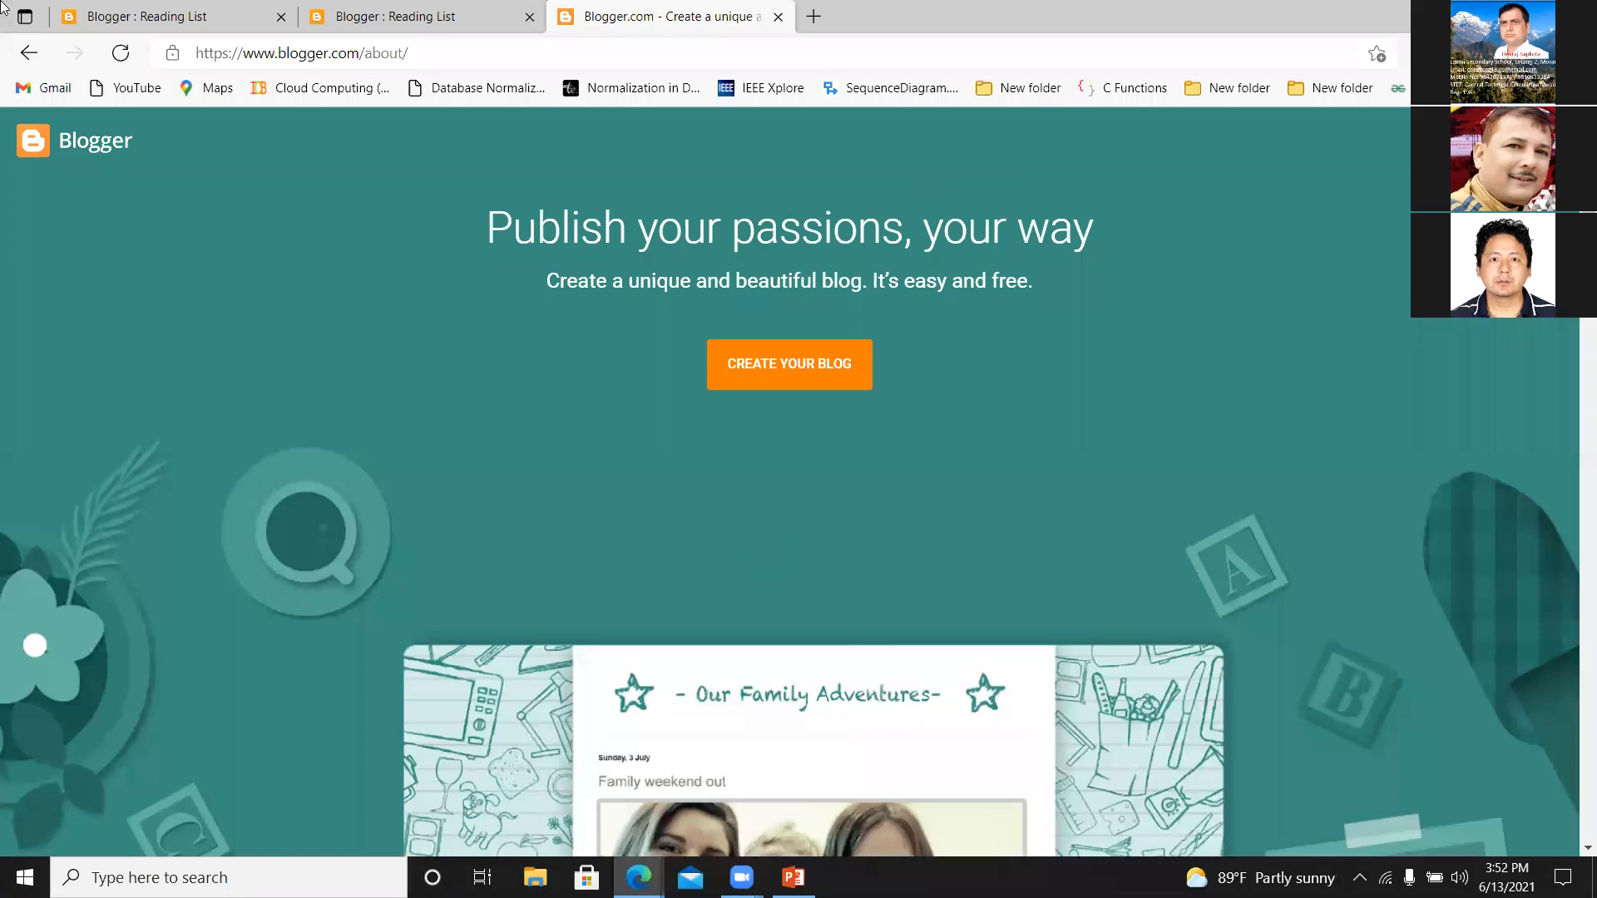
Compare the pages in the three Blogger tabs and return to the first reading list page.
left_click(93, 14)
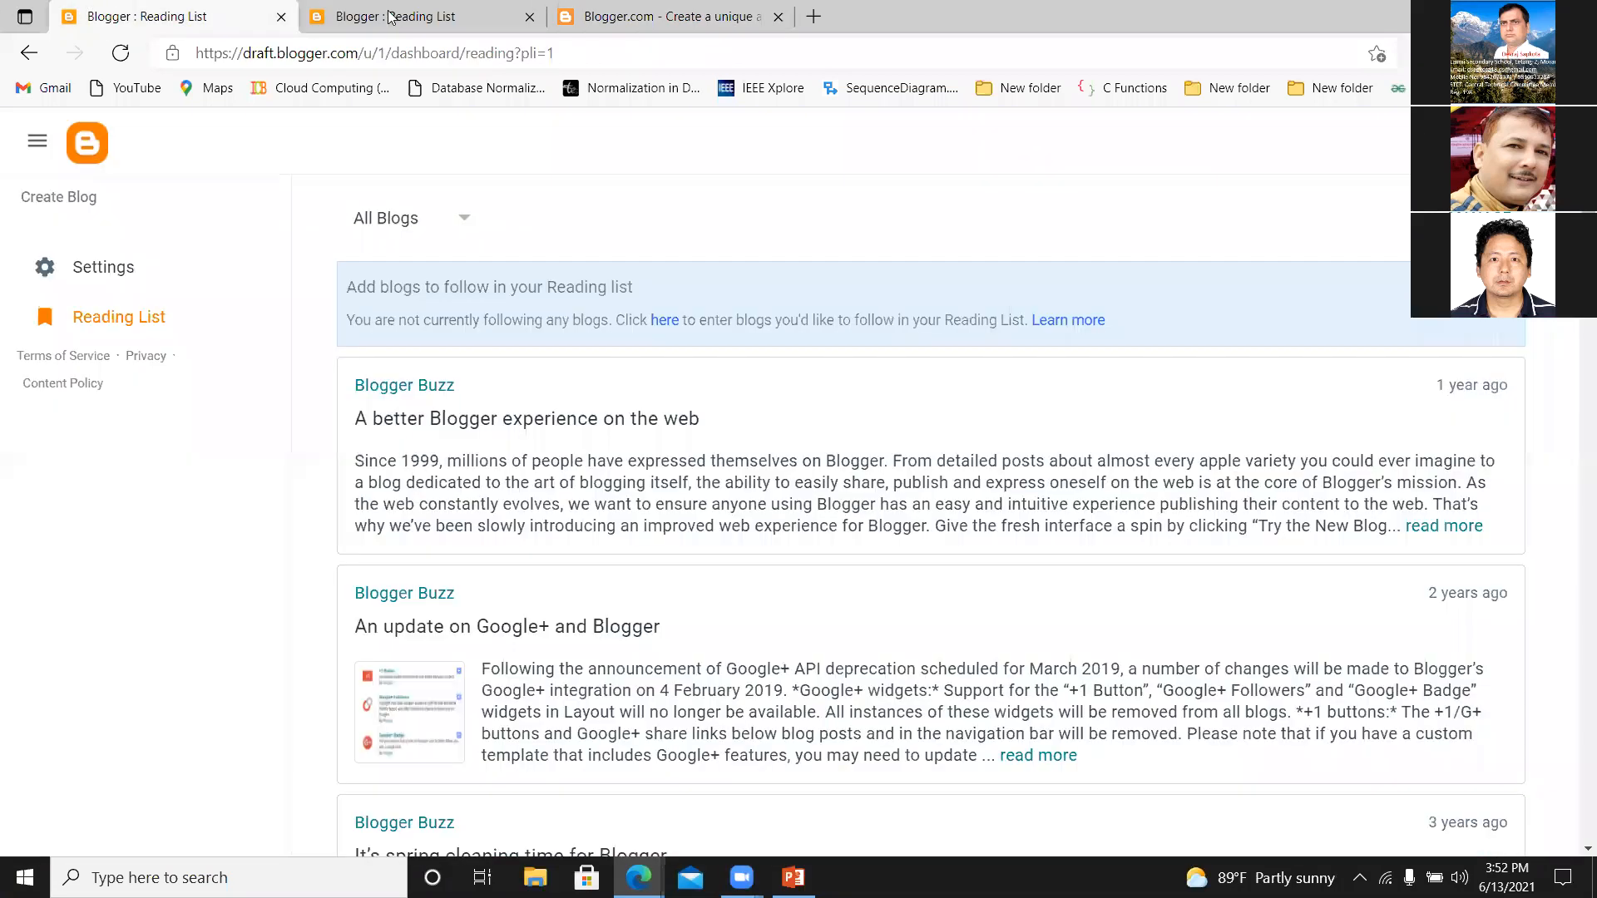
left_click(393, 20)
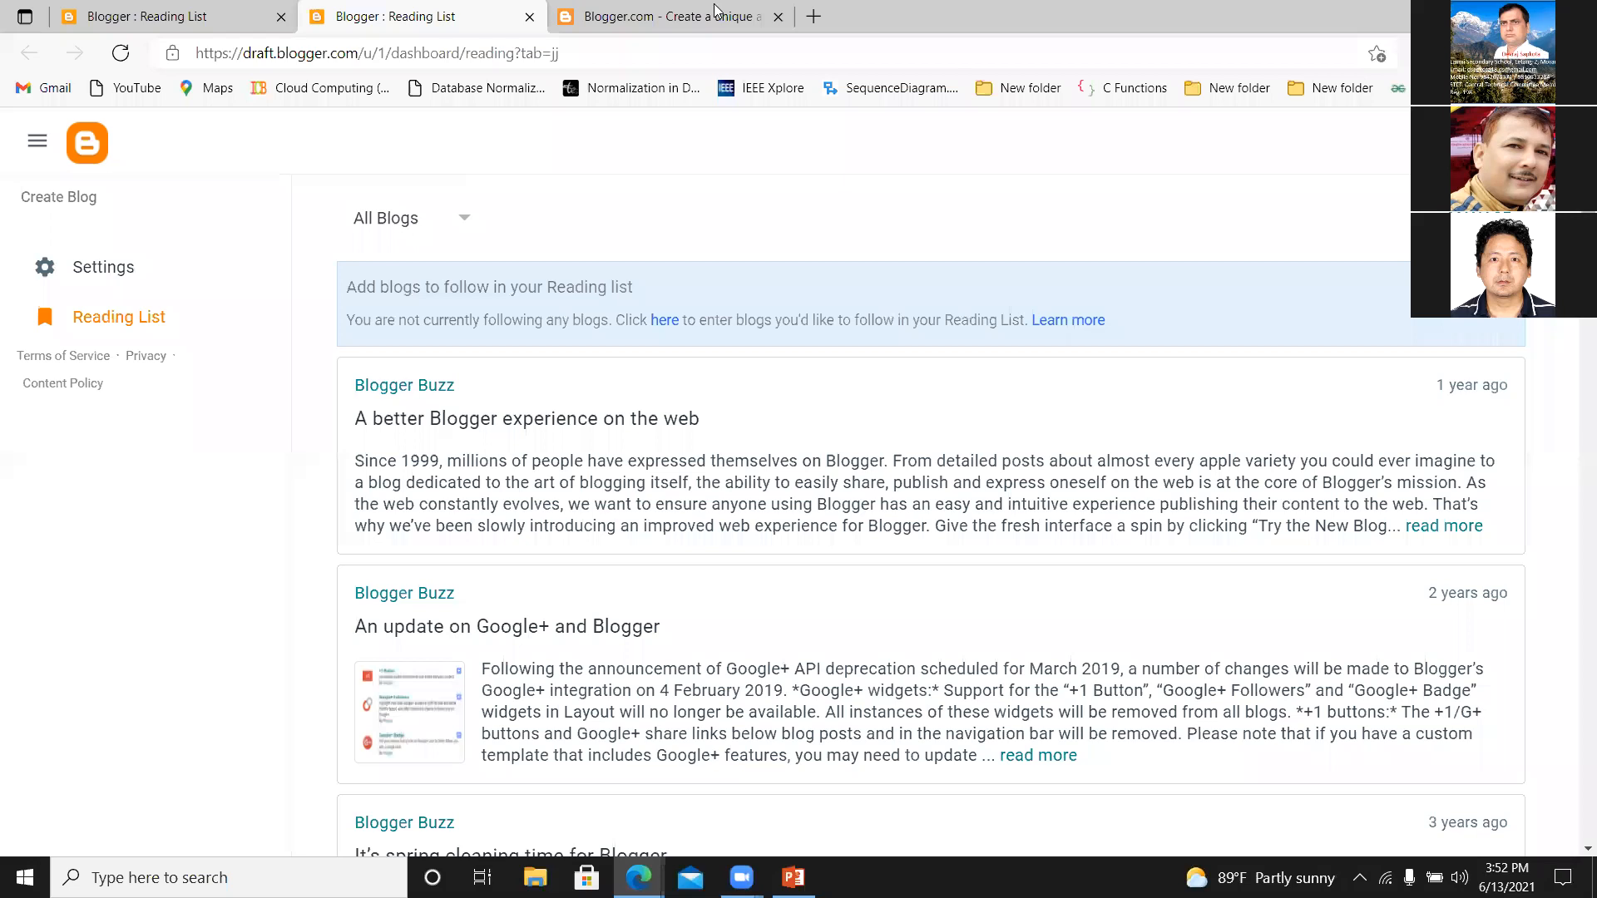
left_click(712, 15)
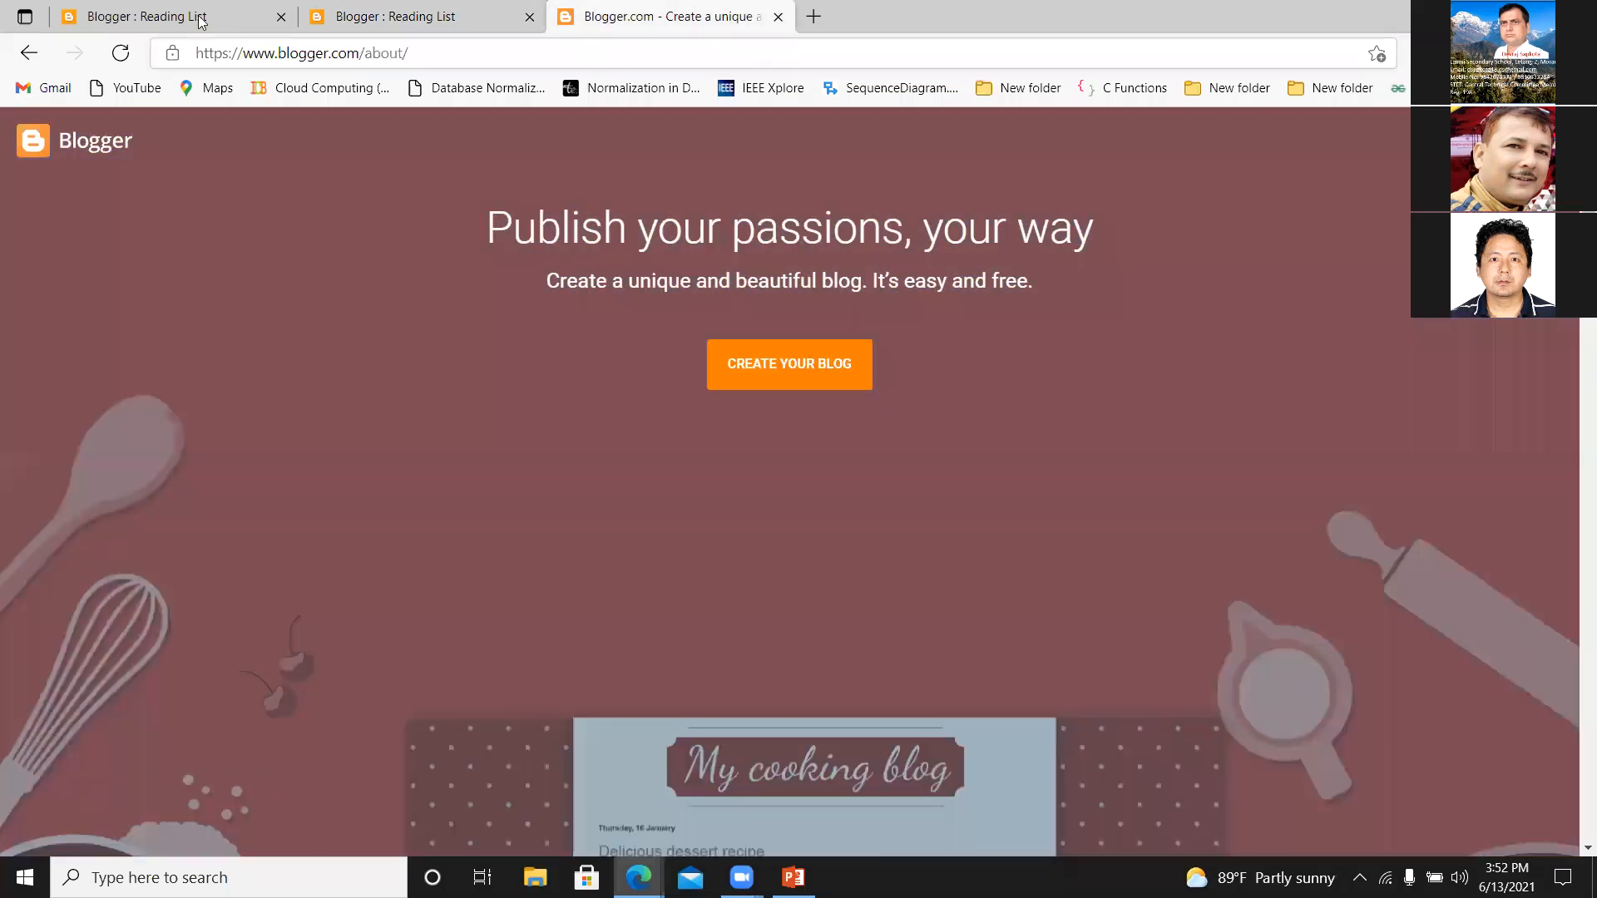
left_click(200, 21)
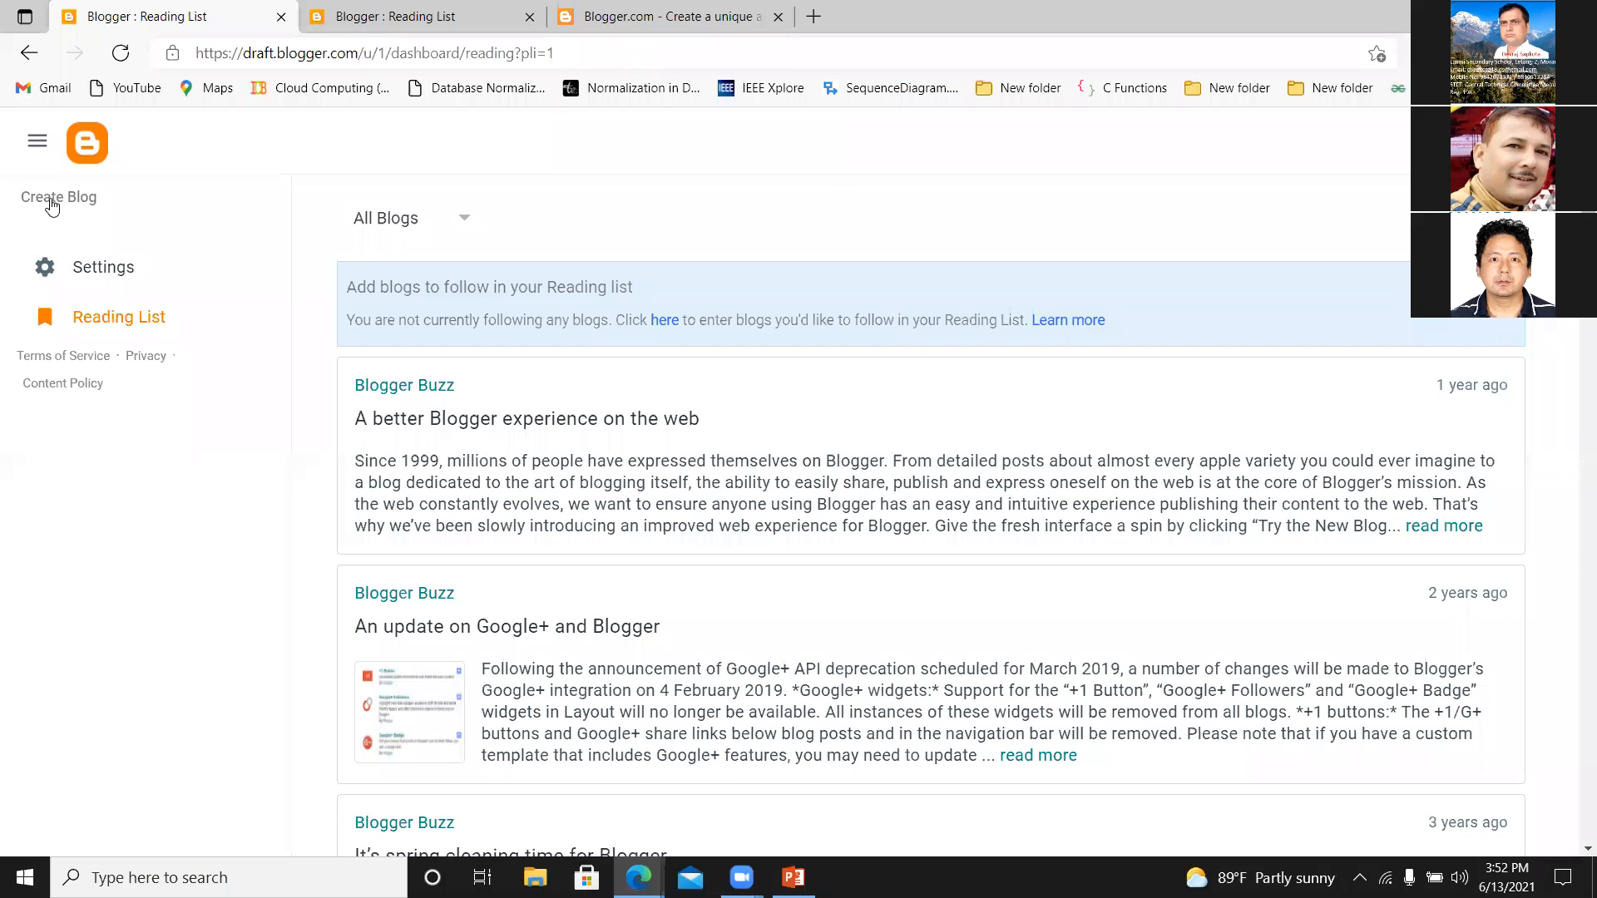
Start a new blog titled "E-learning" and proceed to choosing its URL.
left_click(52, 205)
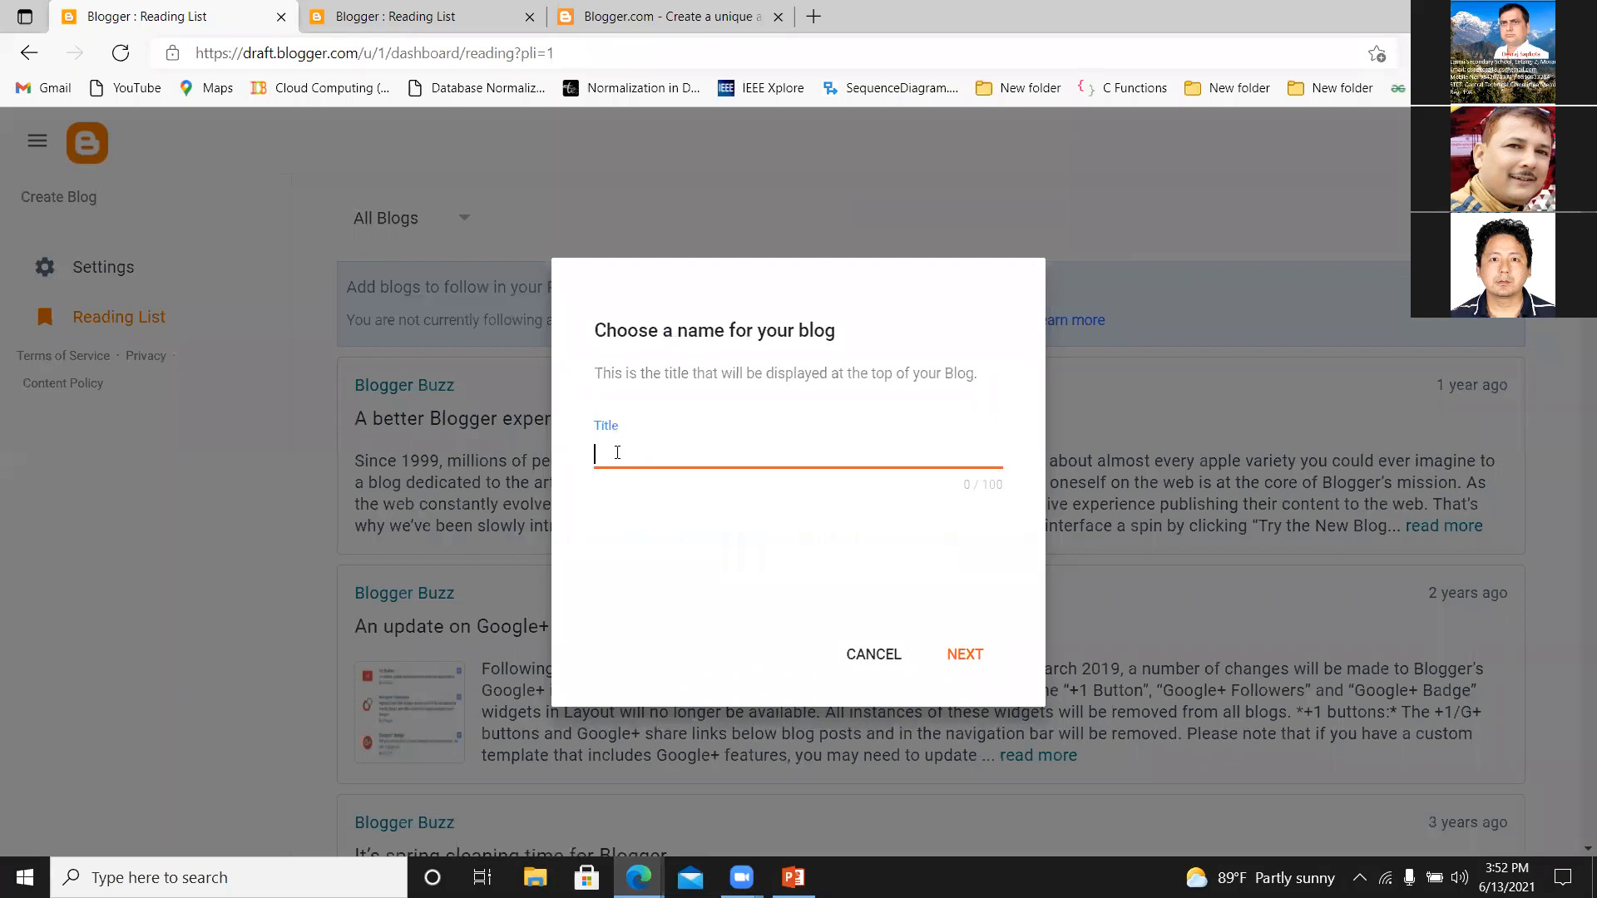
type("E")
type("-learnng")
key("BackSpace")
key("BackSpace")
key("BackSpace")
type("ning")
left_click(954, 657)
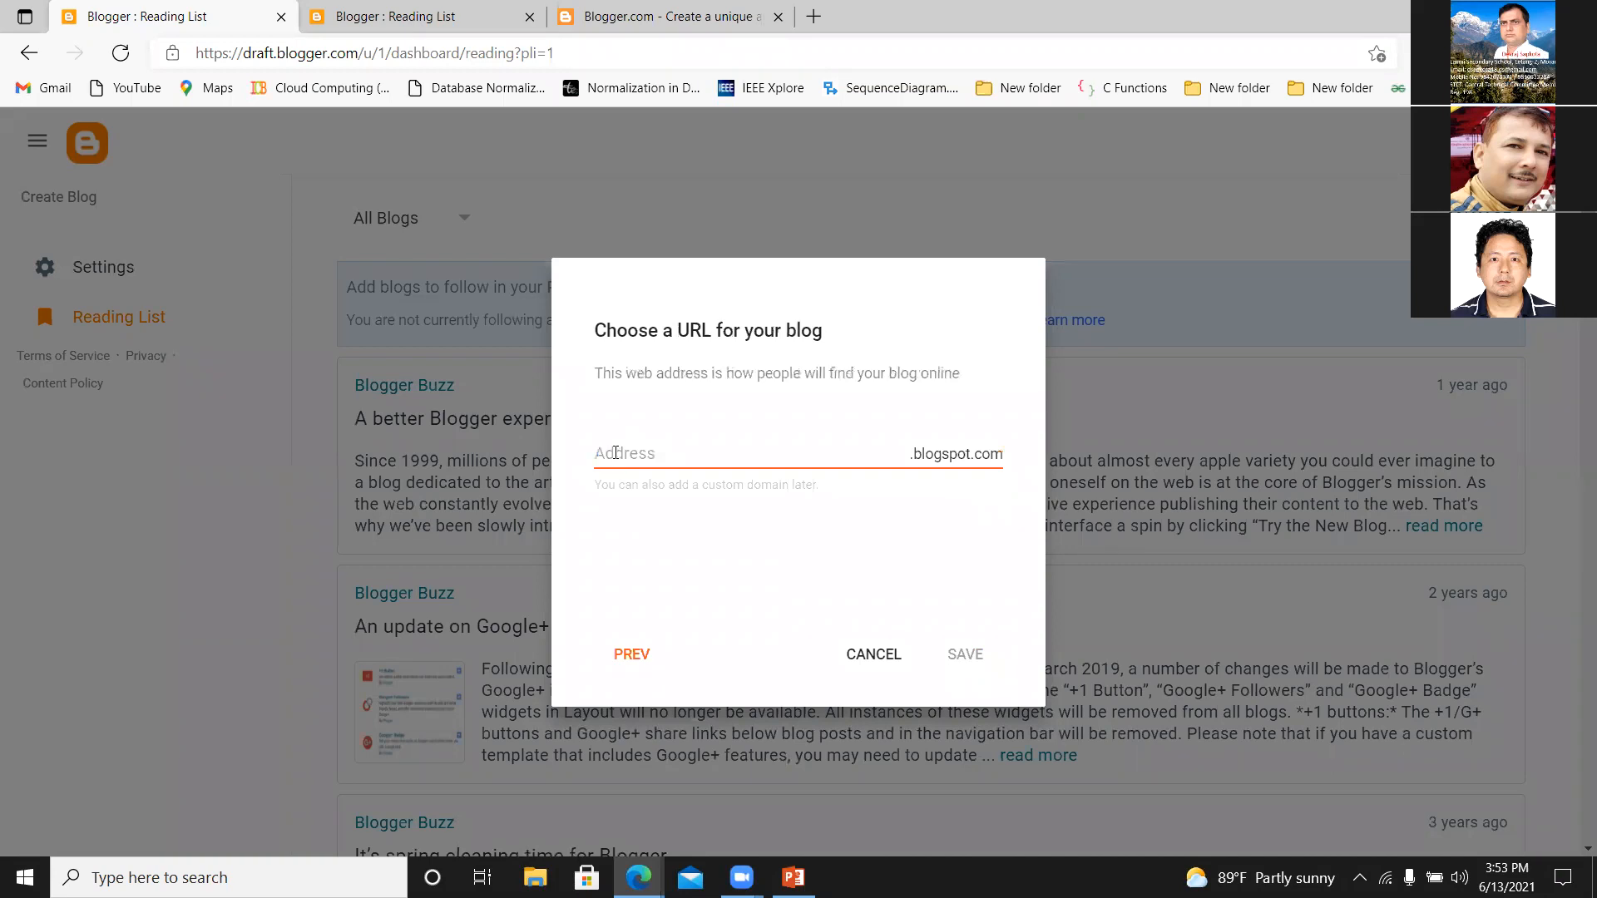
Try "lb" as the blog's address, change it to lbg1234.blogspot.com, and save the new blog.
left_click(616, 452)
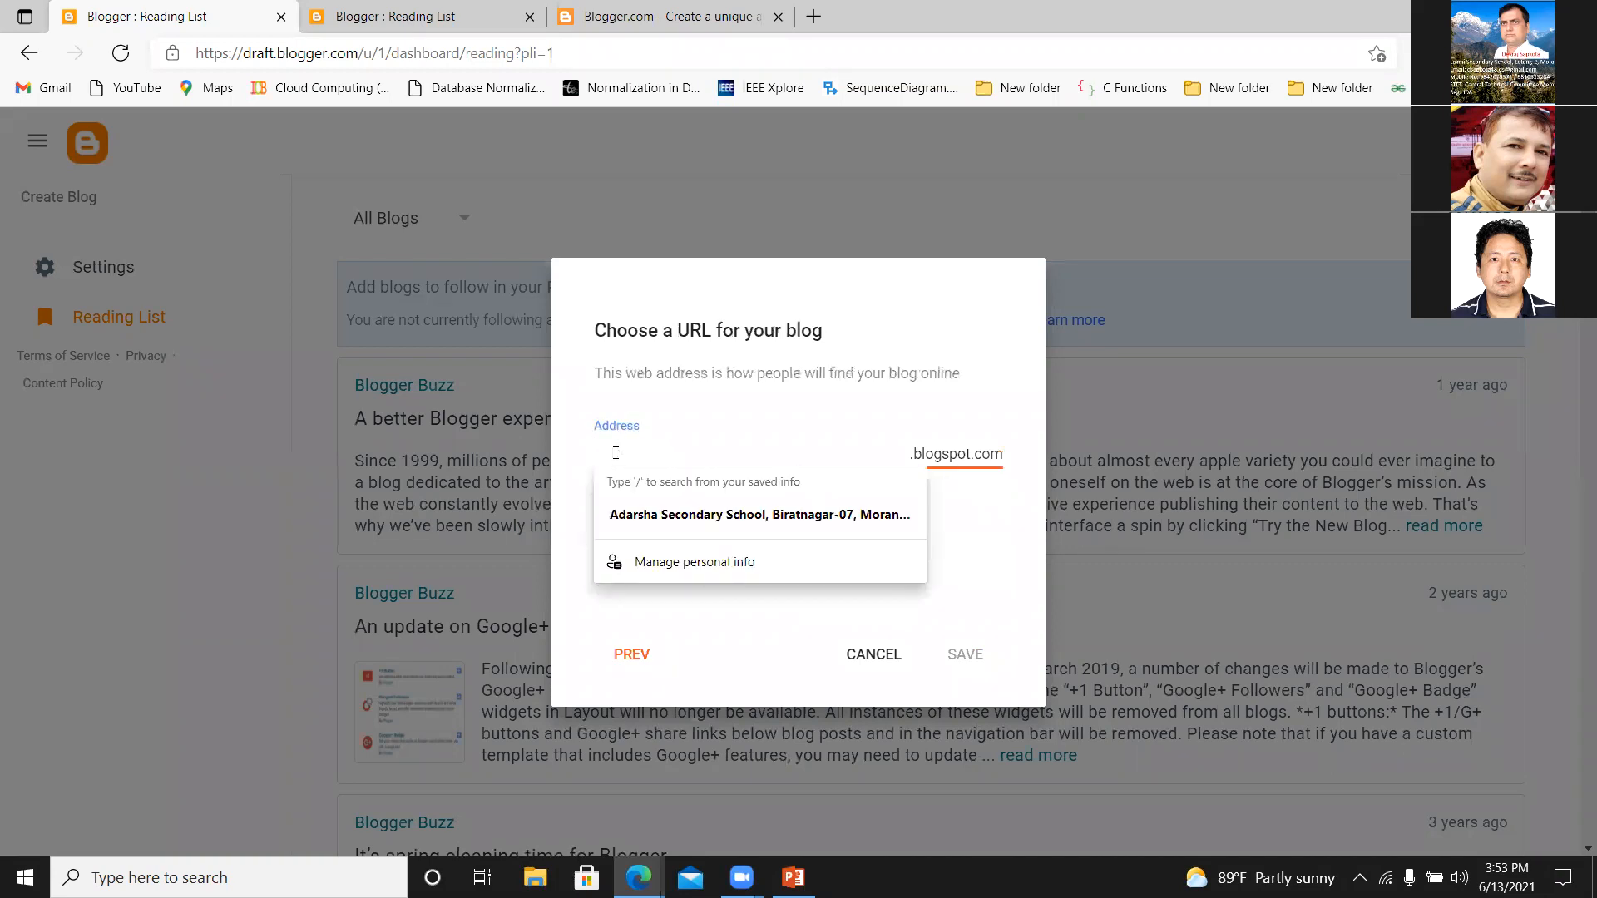
left_click(572, 663)
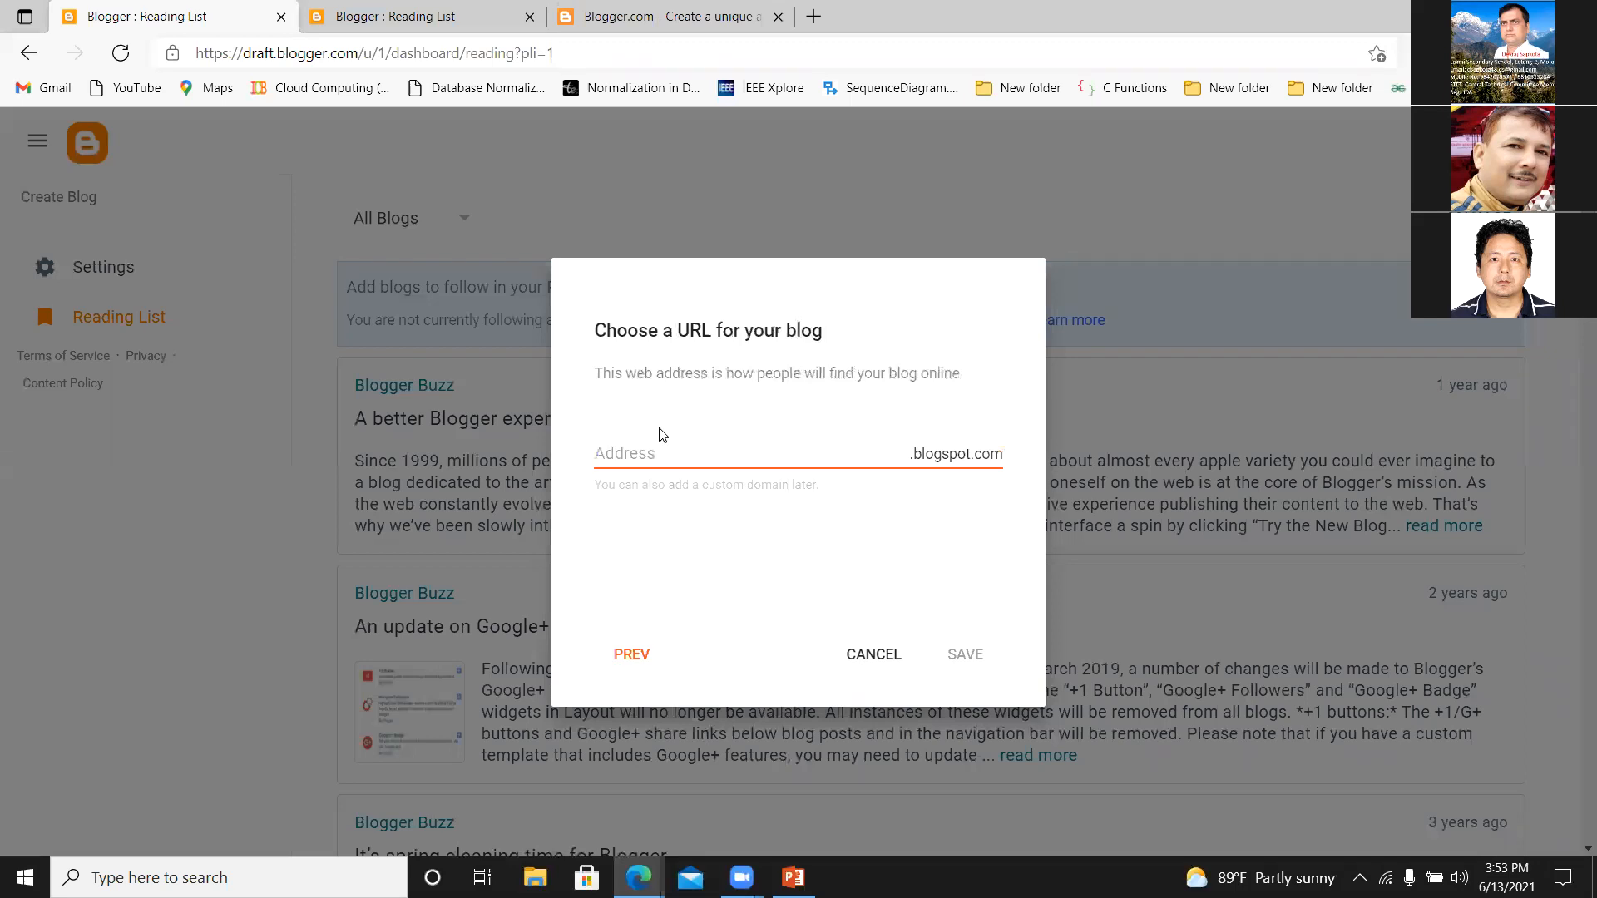
left_click(622, 452)
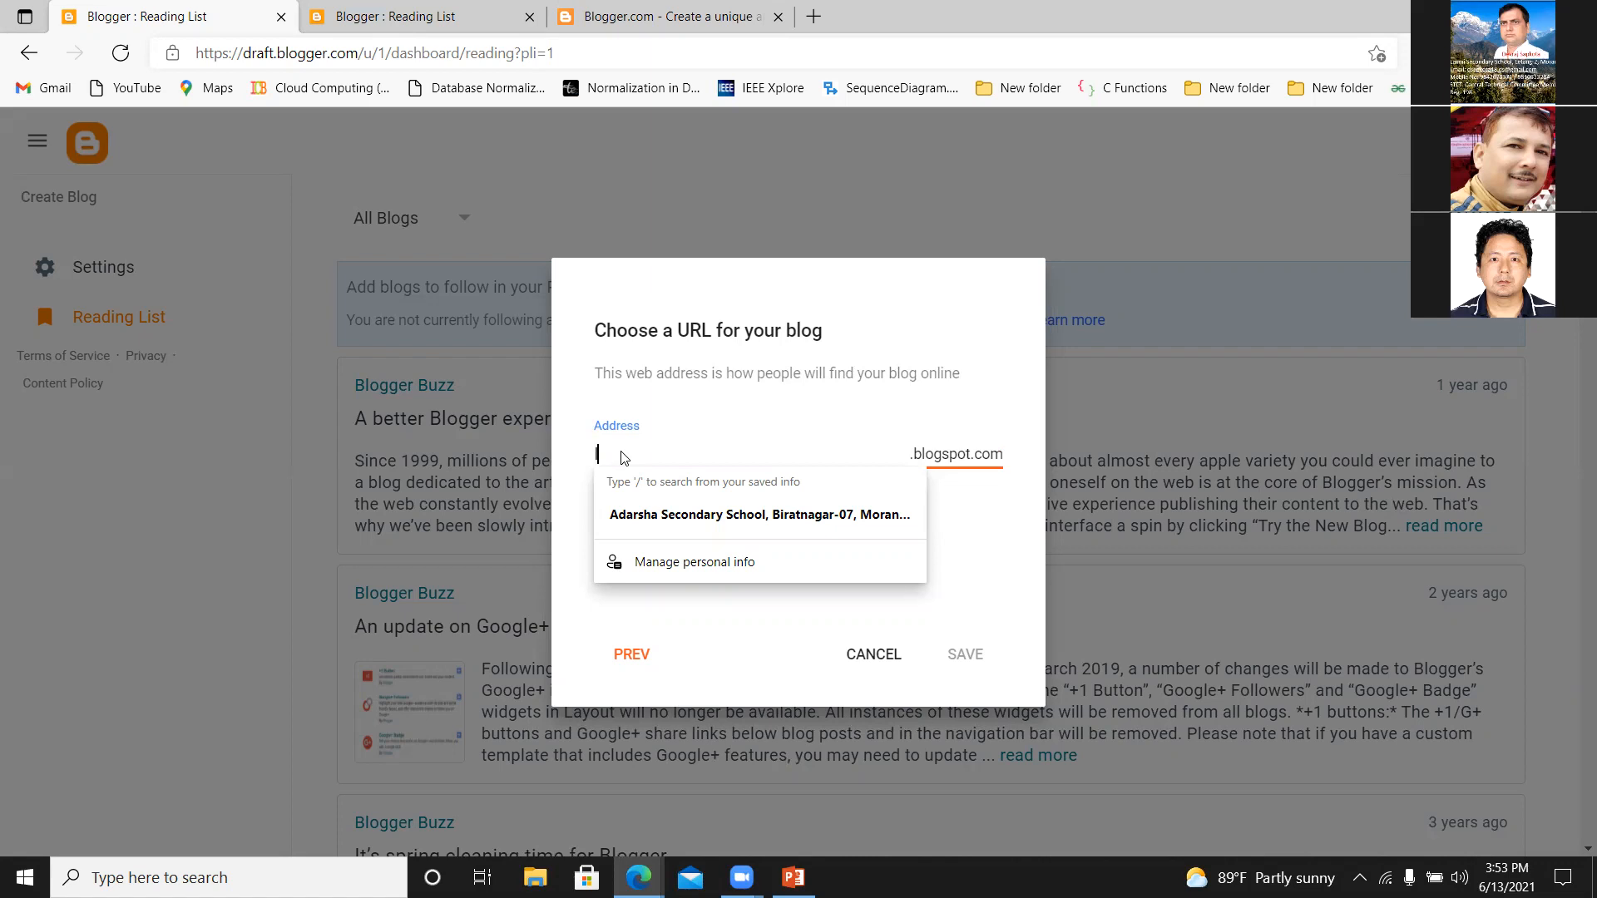
type("lb")
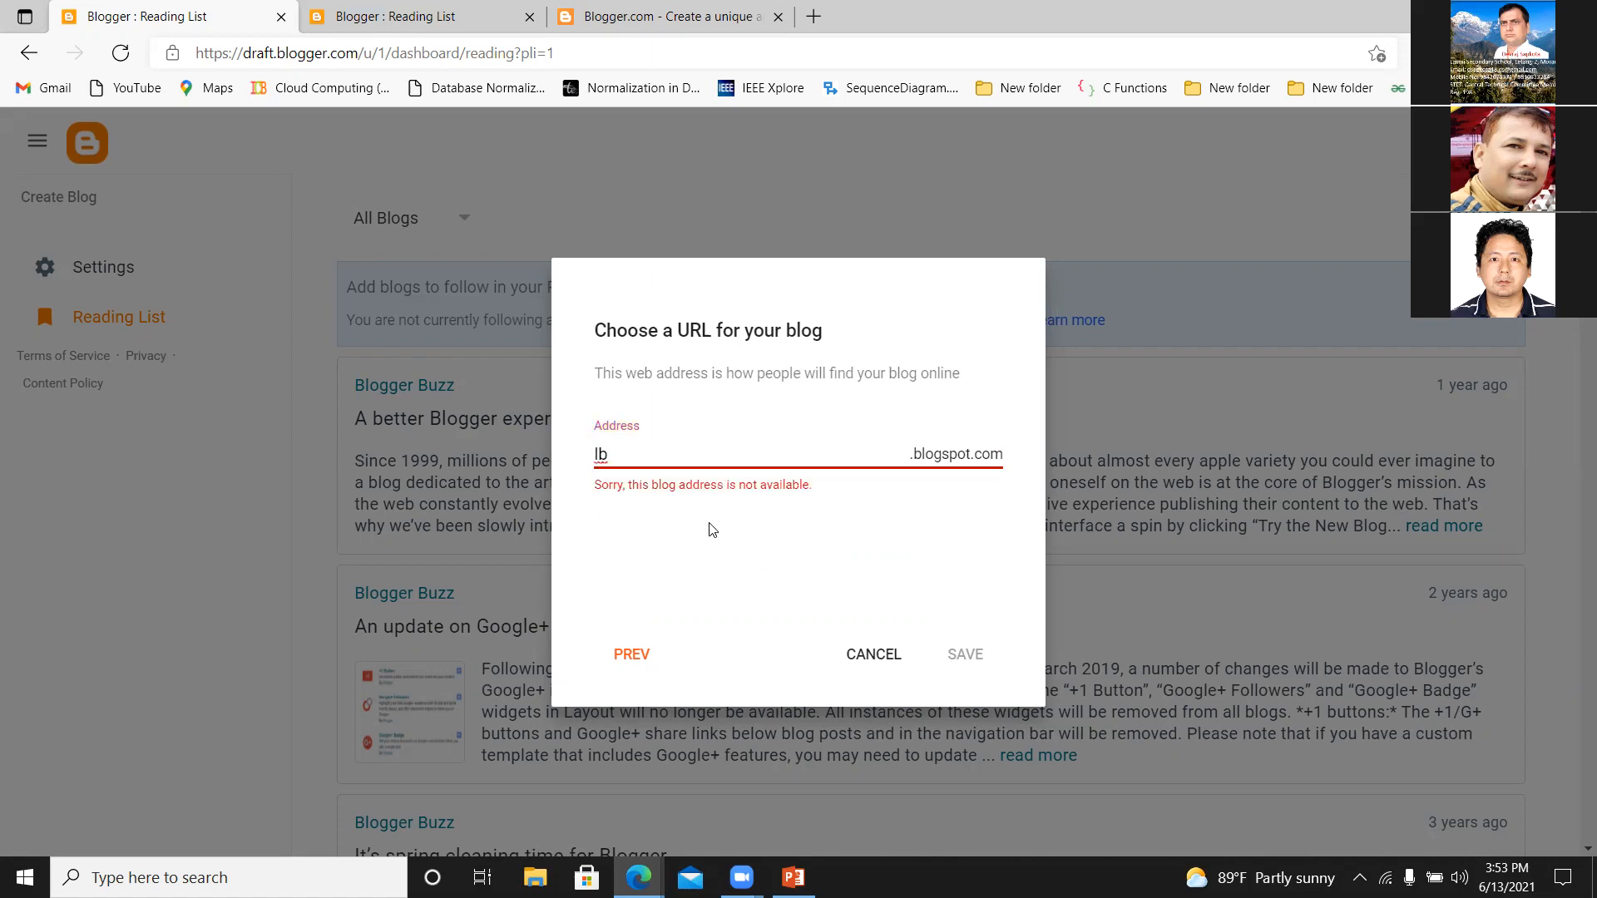
type("g123")
key("BackSpace")
key("BackSpace")
type("1234")
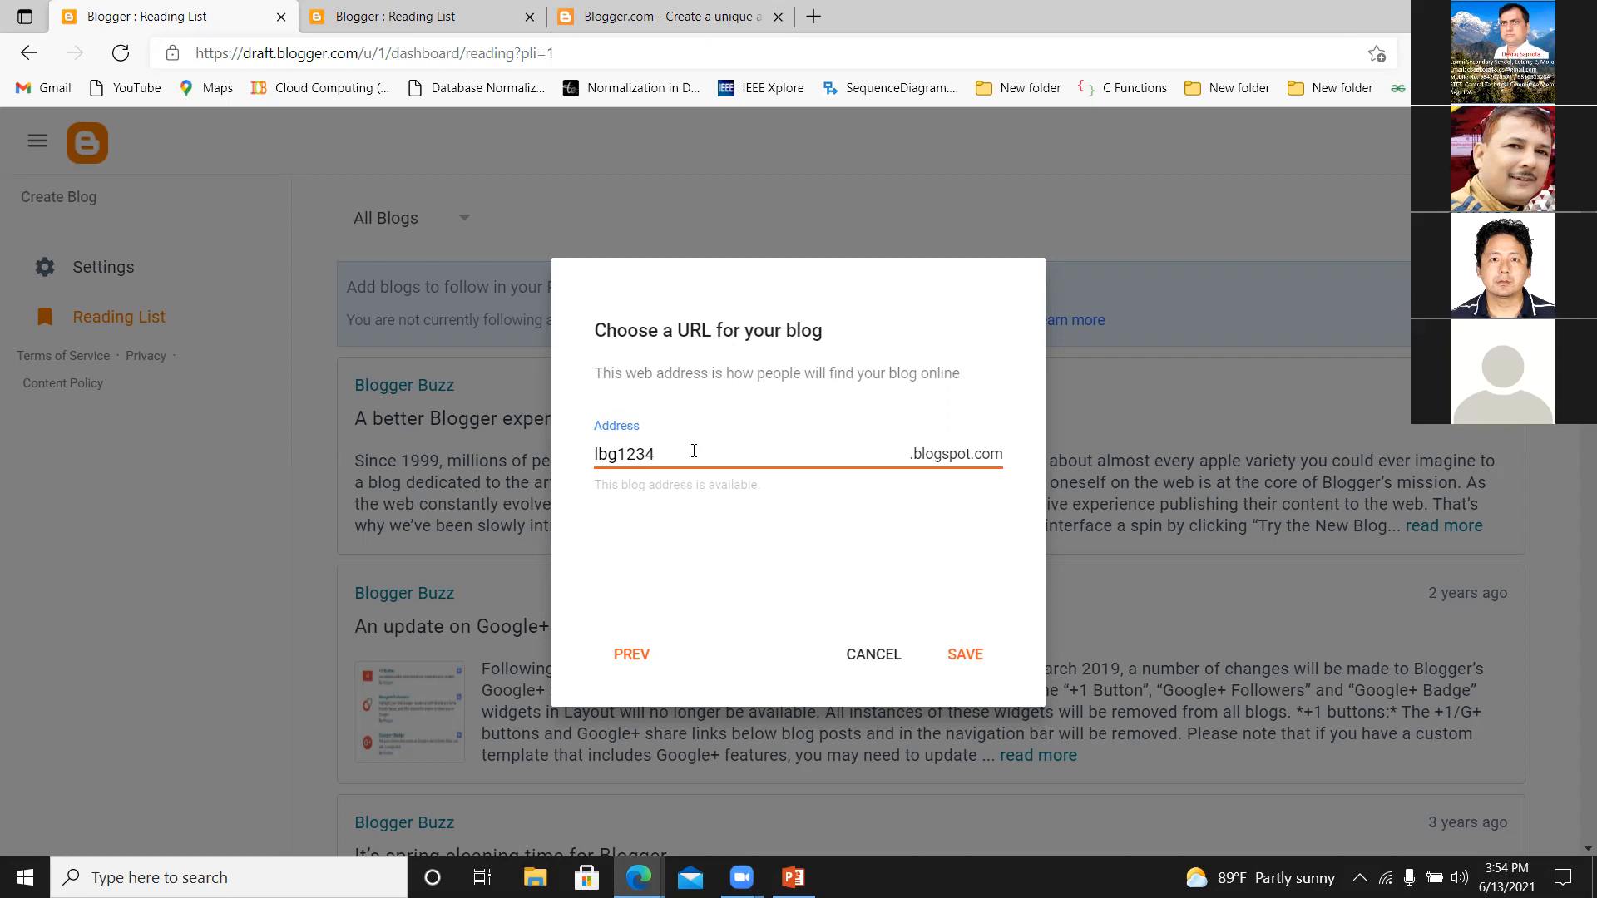
left_click(675, 425)
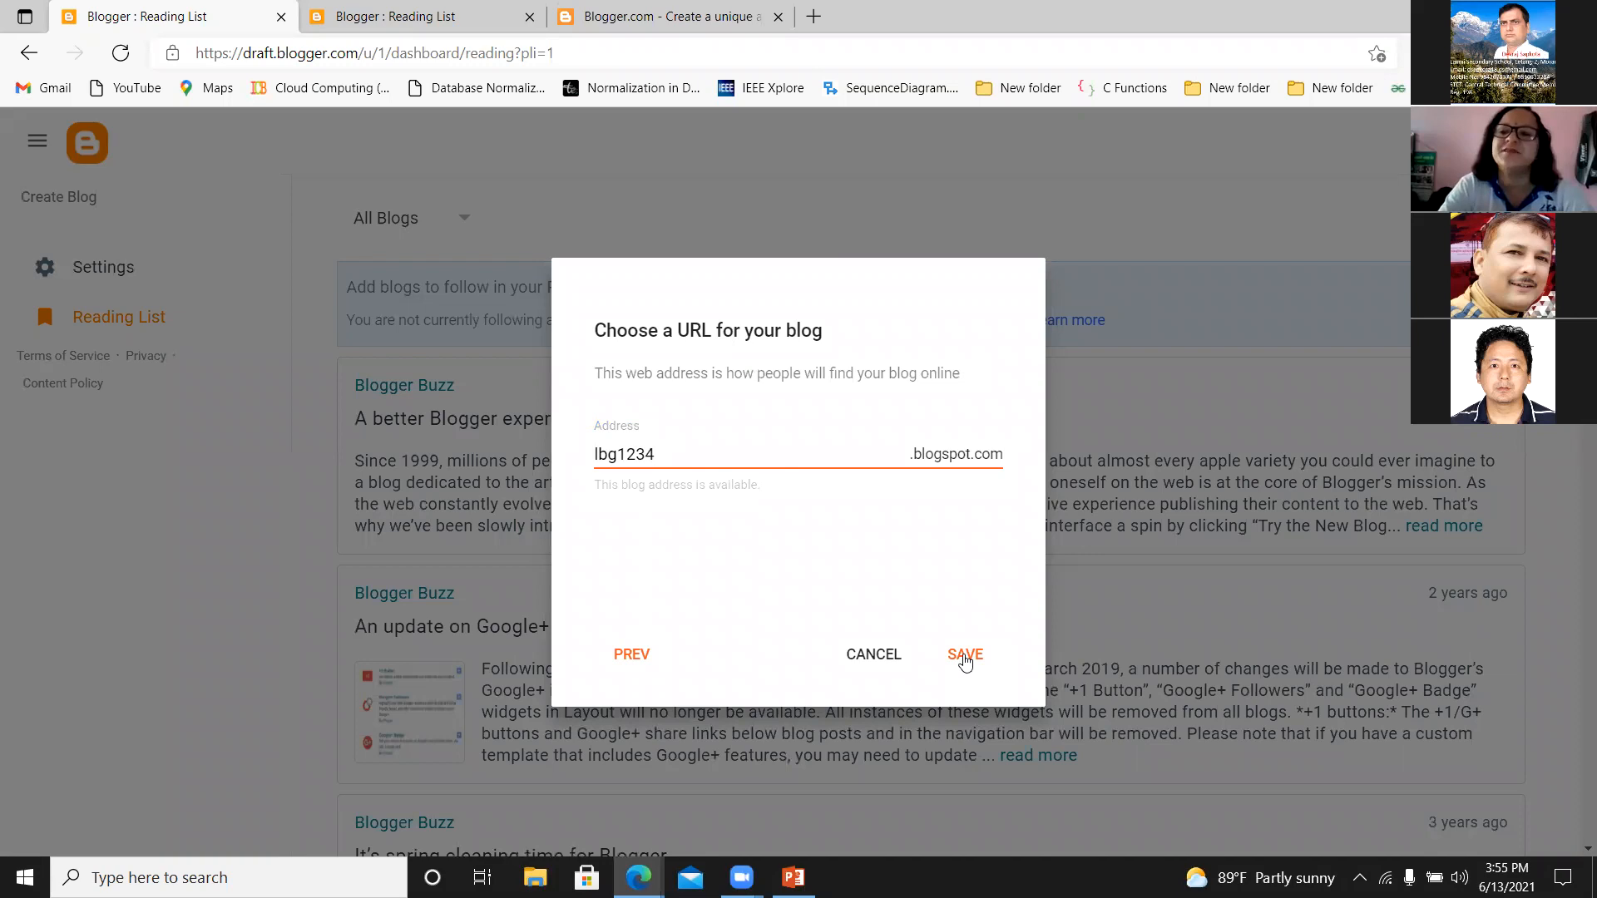
left_click(965, 656)
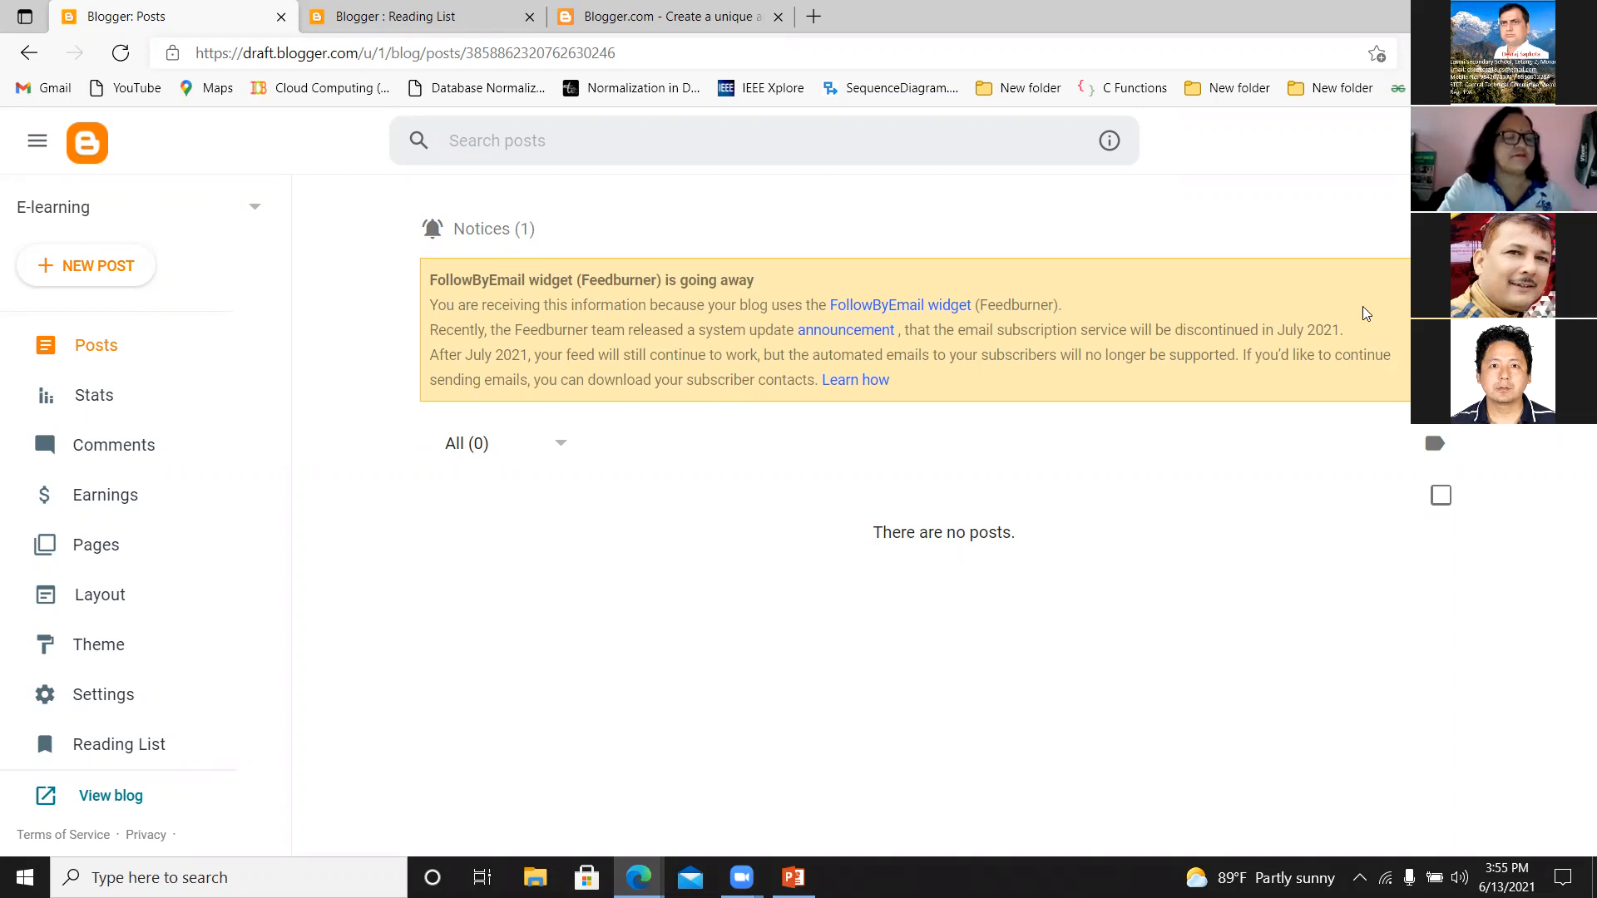
Examine the blog's Stats page, from the follower, post and comment figures down to the Posts and Pages sections.
left_click(92, 399)
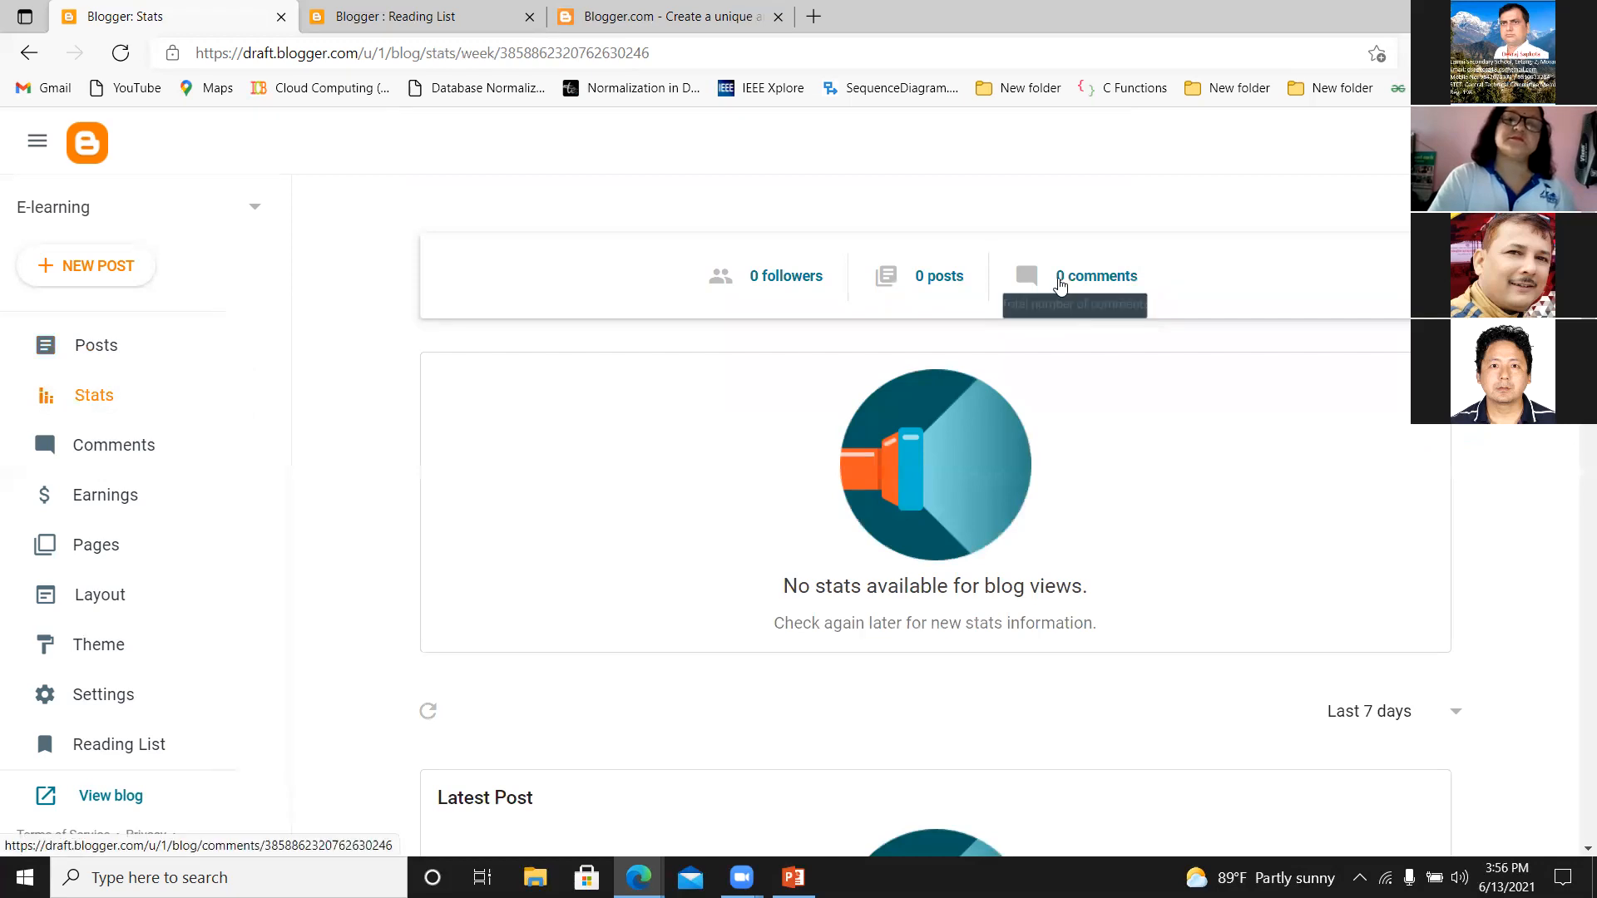
scroll(935, 515, "down", 5)
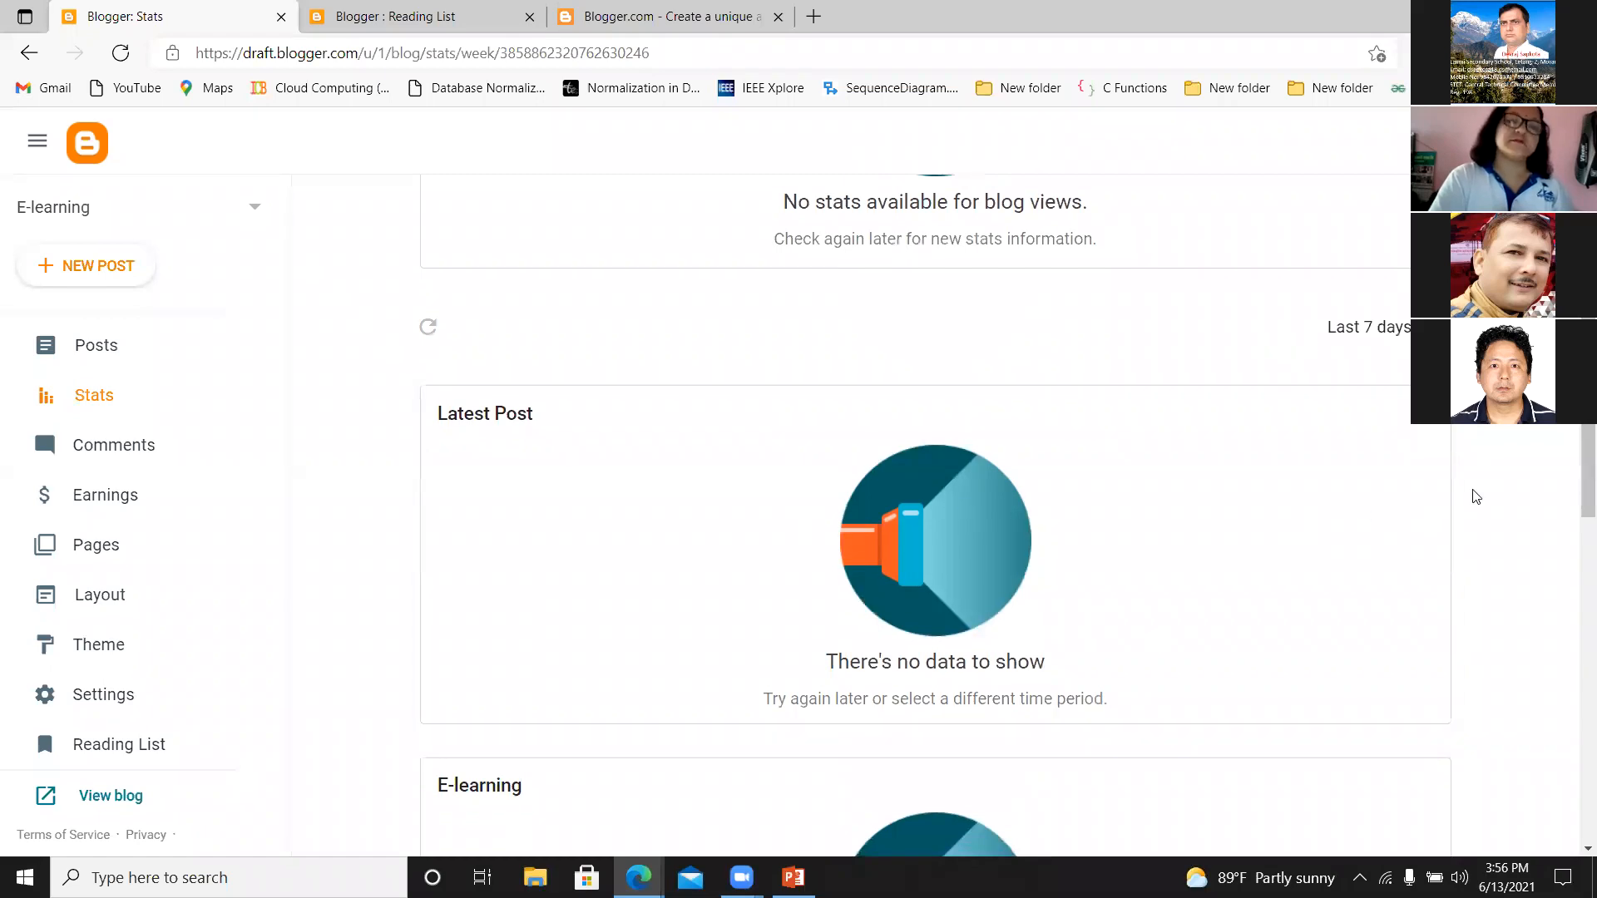
scroll(1577, 491, "down", 5)
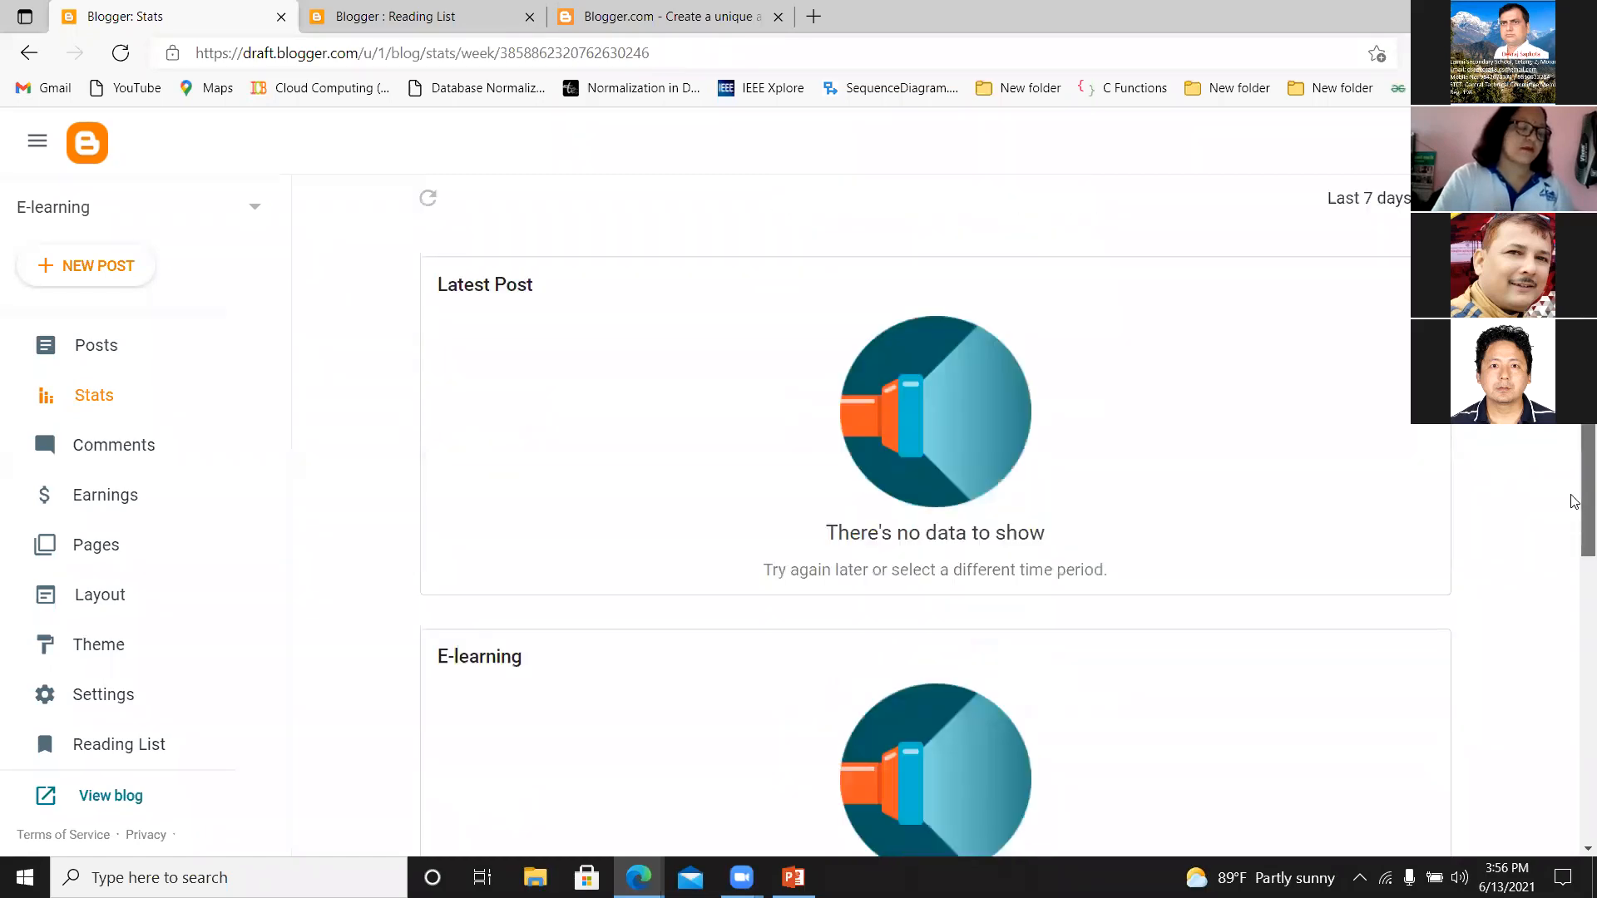
scroll(1571, 559, "down", 4)
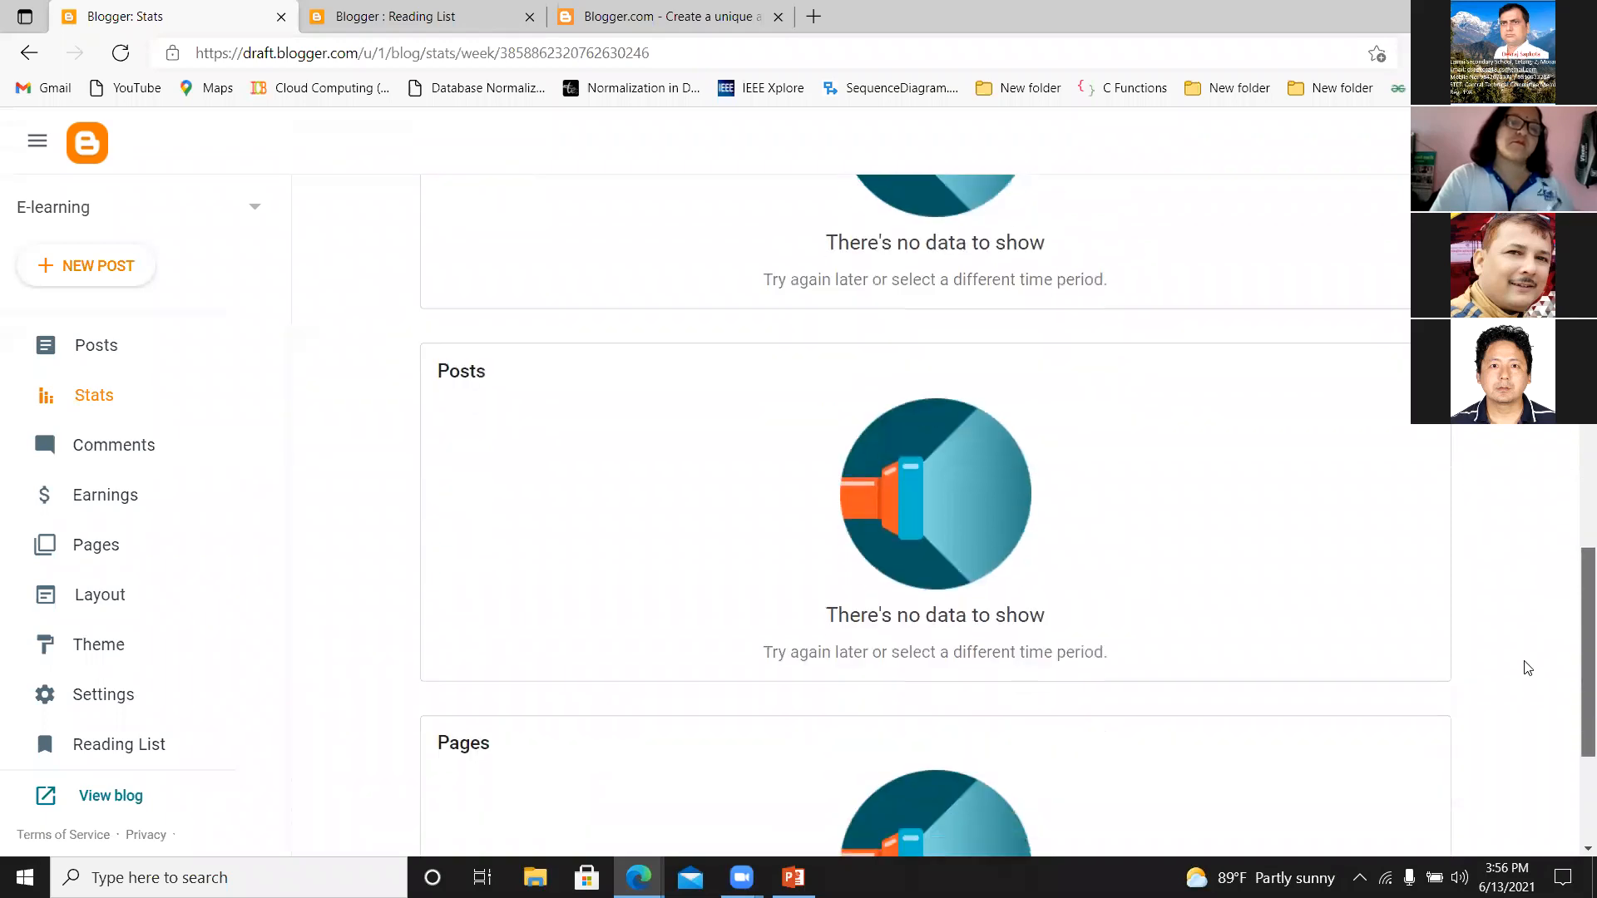
scroll(1527, 674, "down", 3)
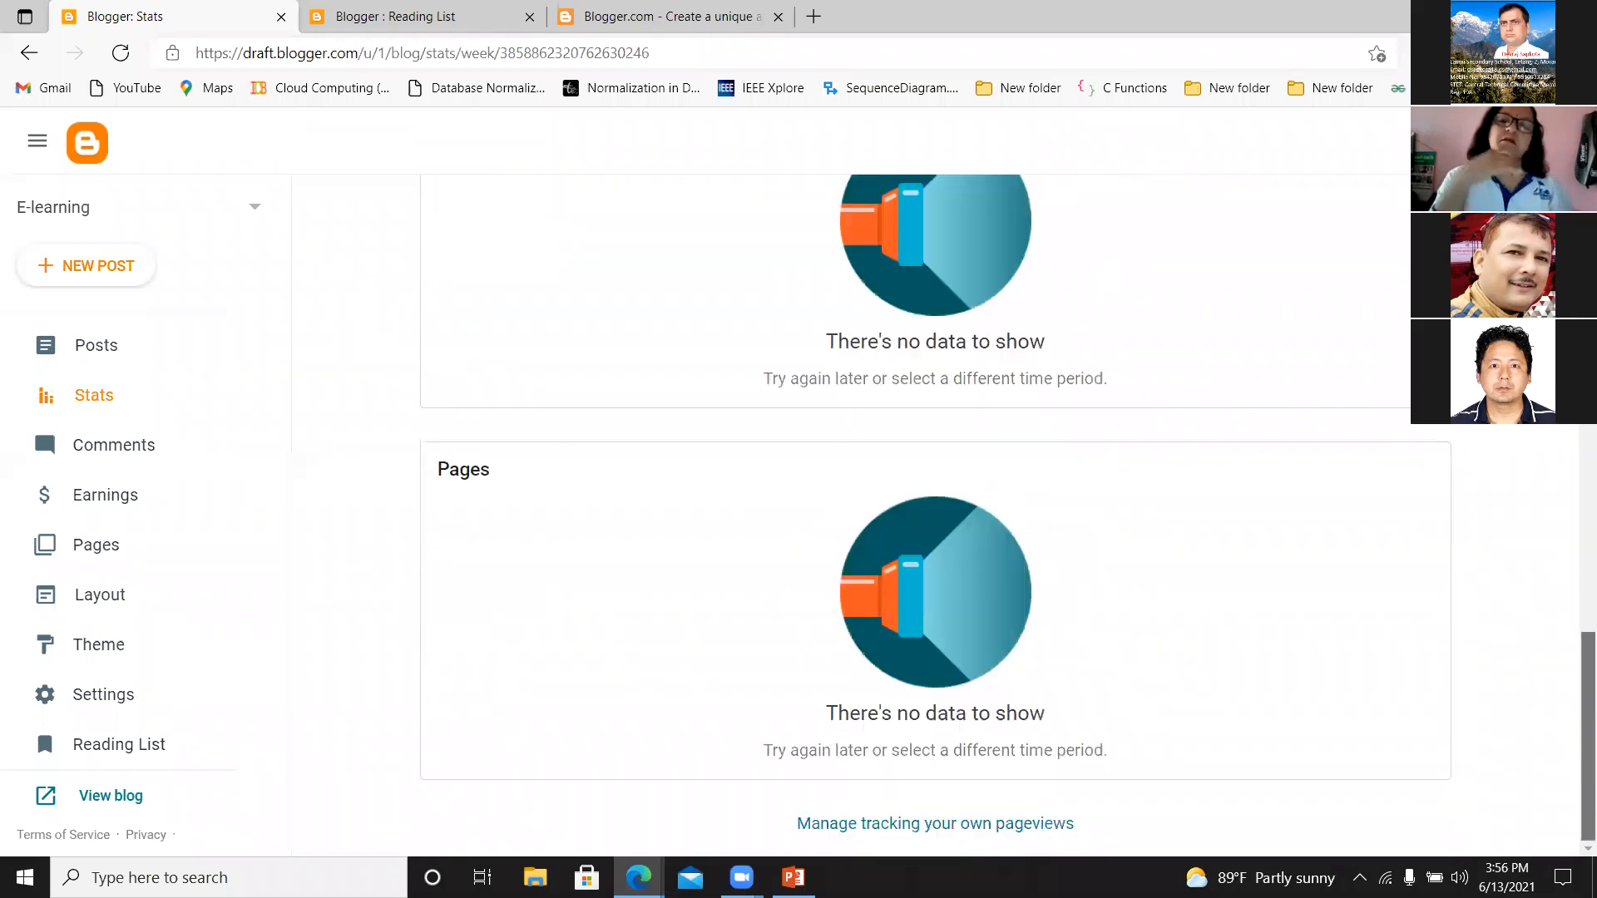
scroll(1517, 762, "up", 11)
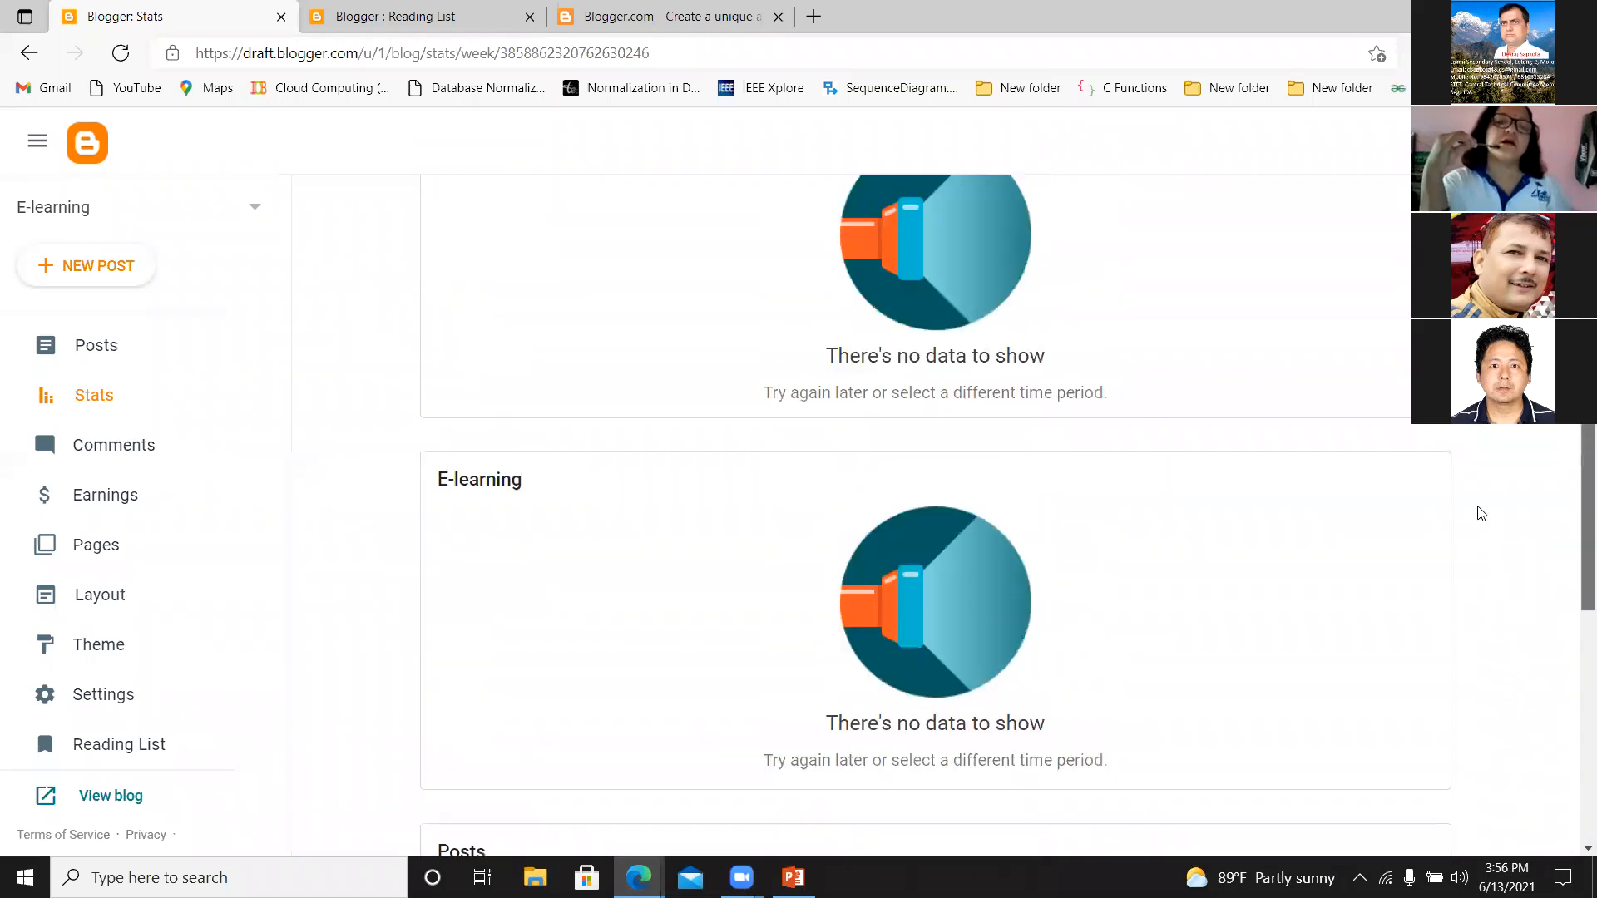
scroll(1461, 469, "up", 2)
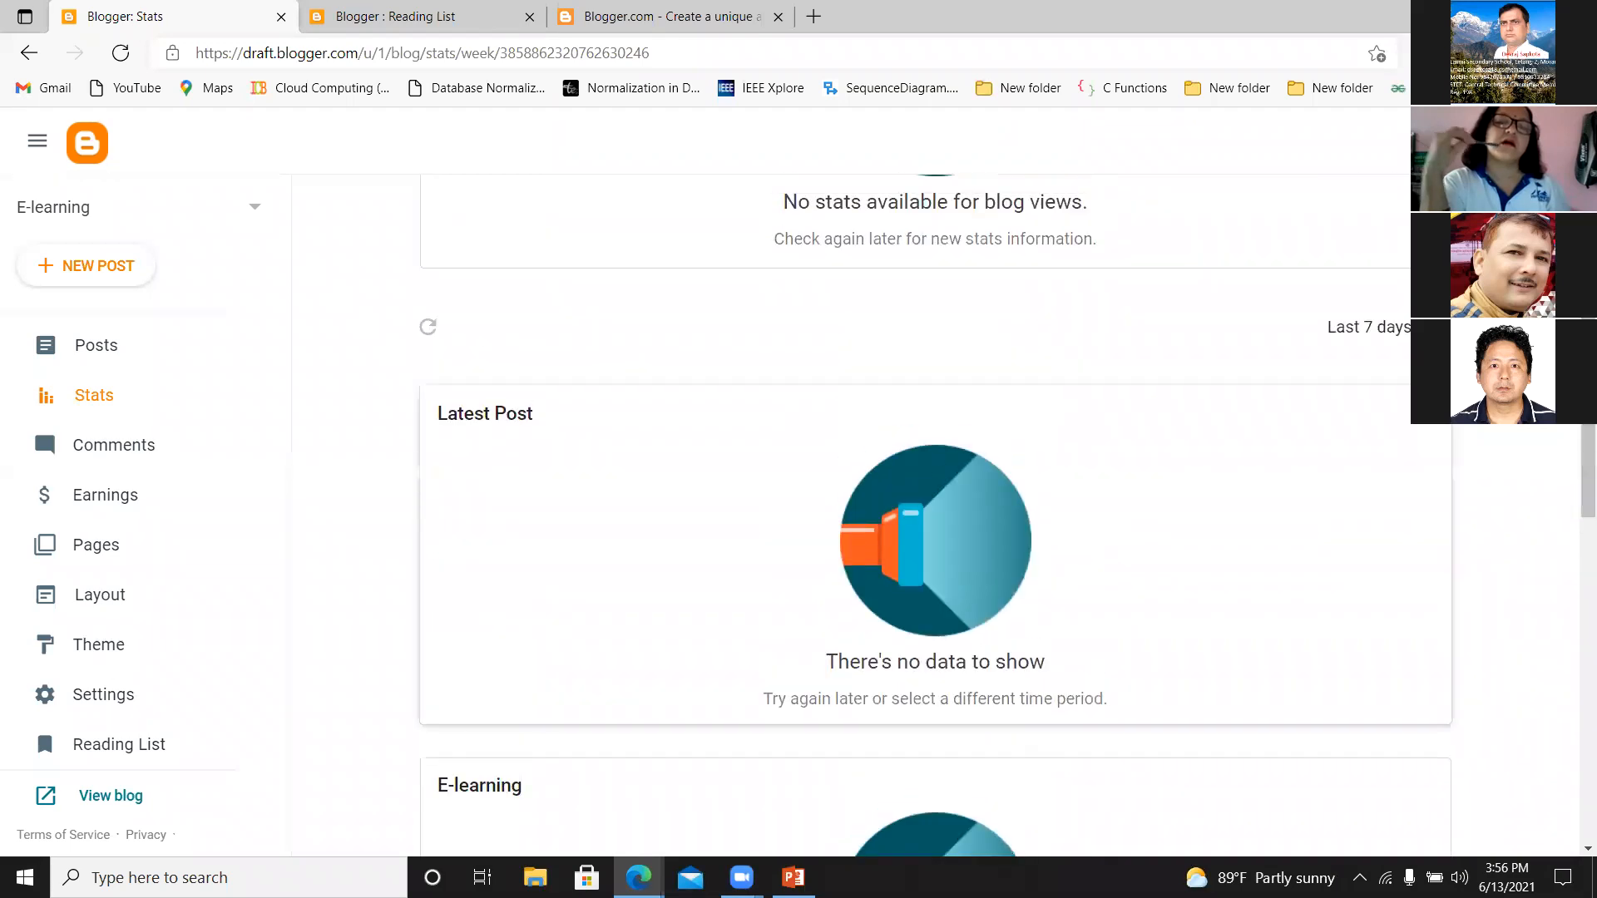
scroll(935, 515, "up", 5)
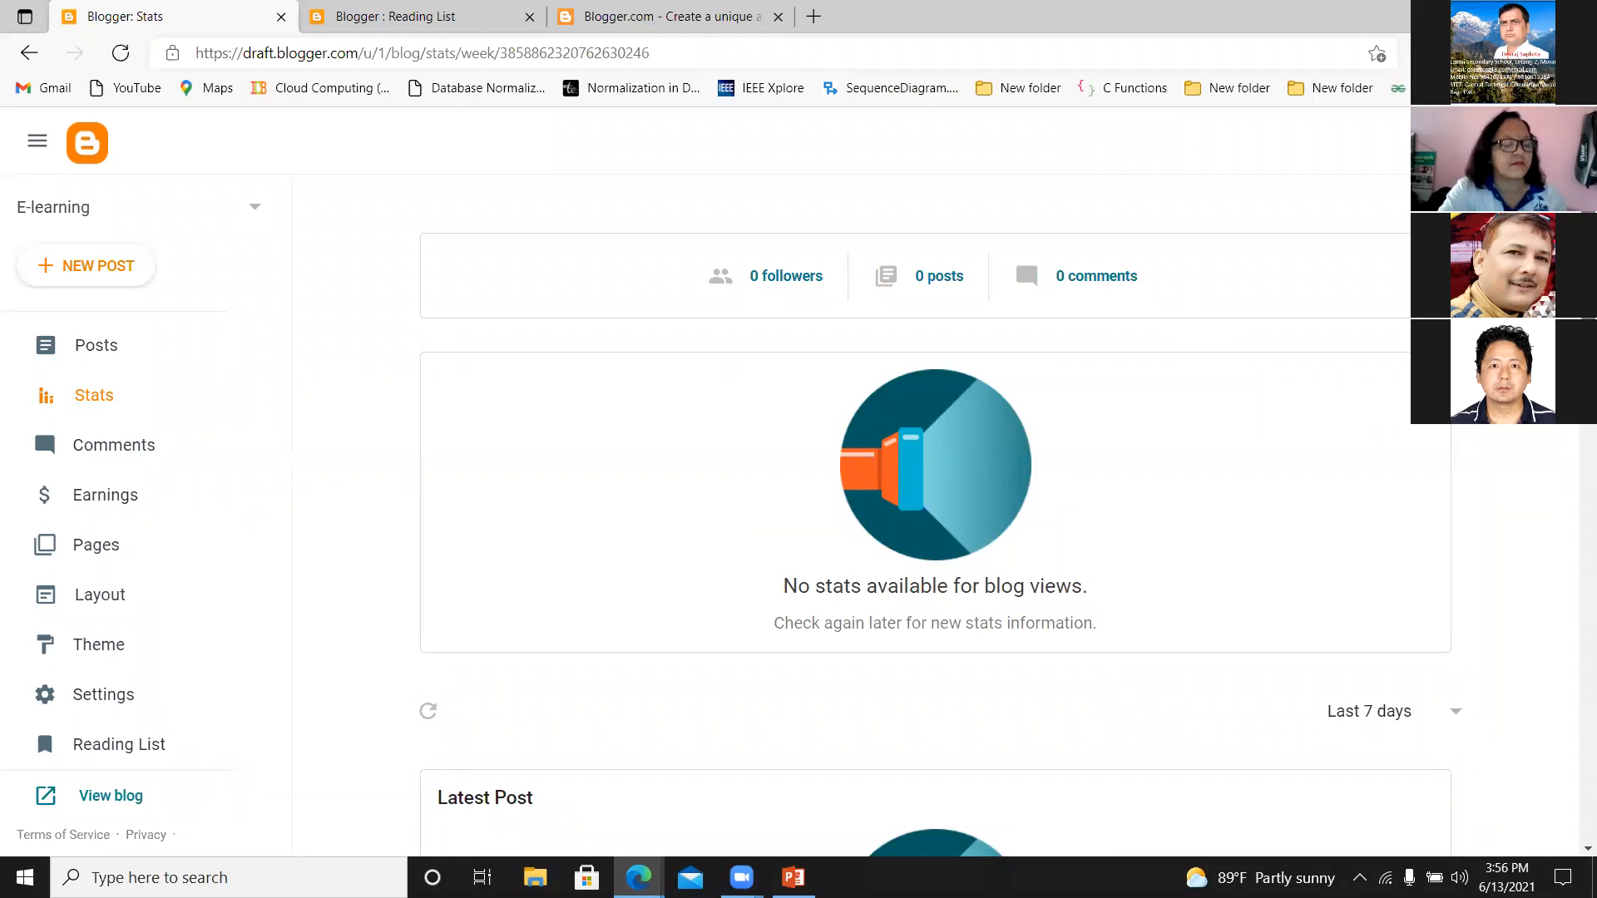
scroll(1554, 698, "down", 15)
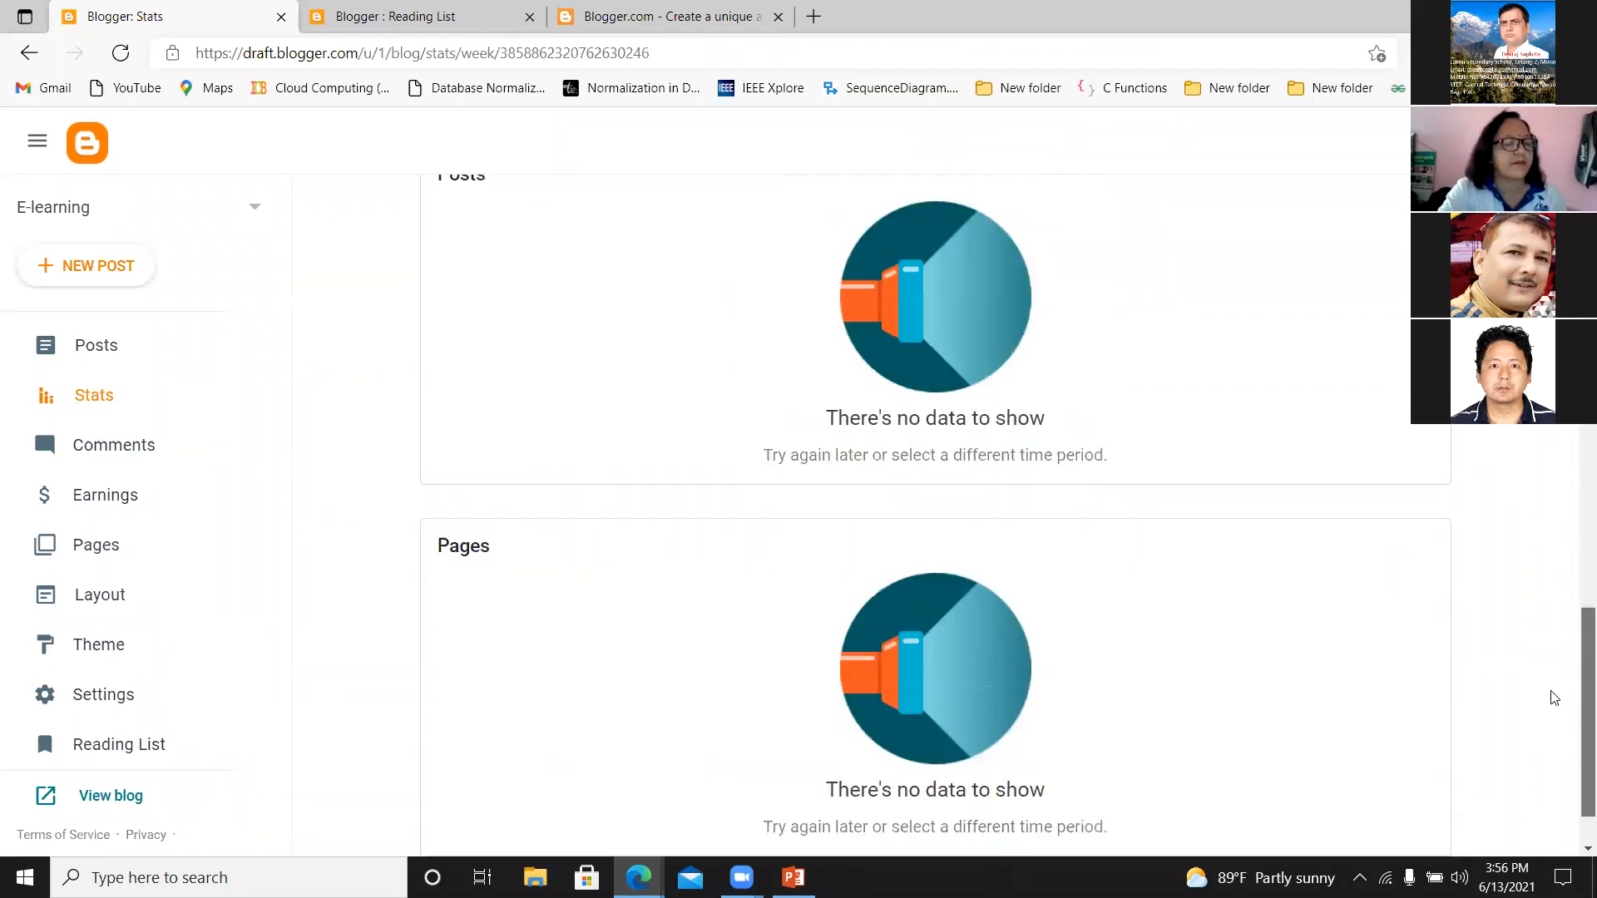
scroll(1553, 697, "up", 15)
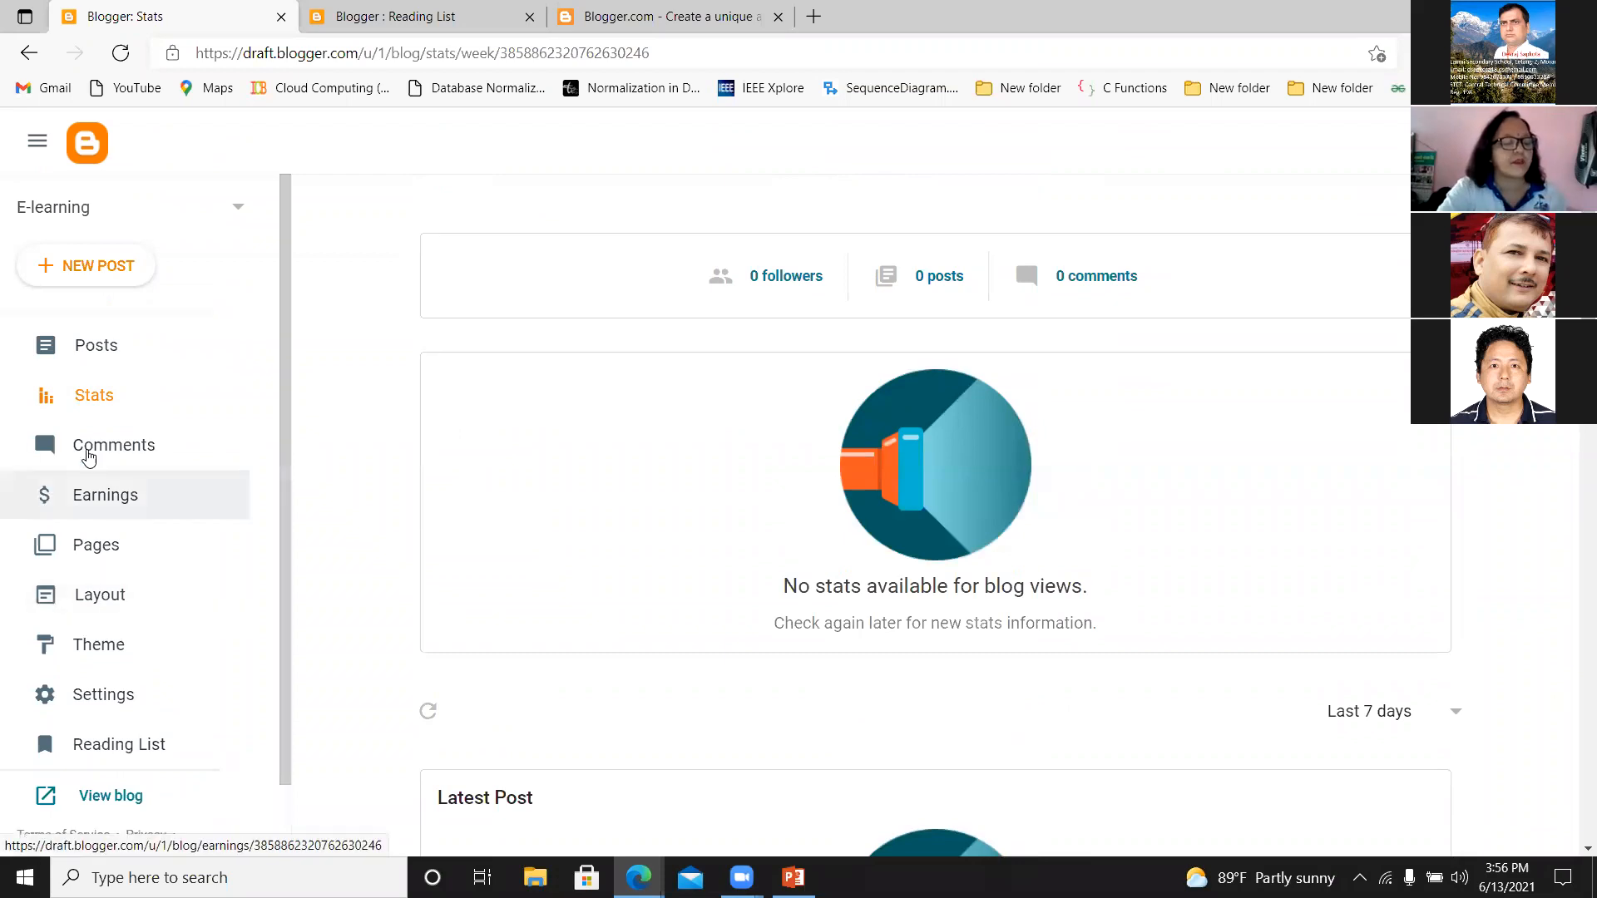
View the blog's Comments, Earnings and Pages sections one after another.
left_click(99, 448)
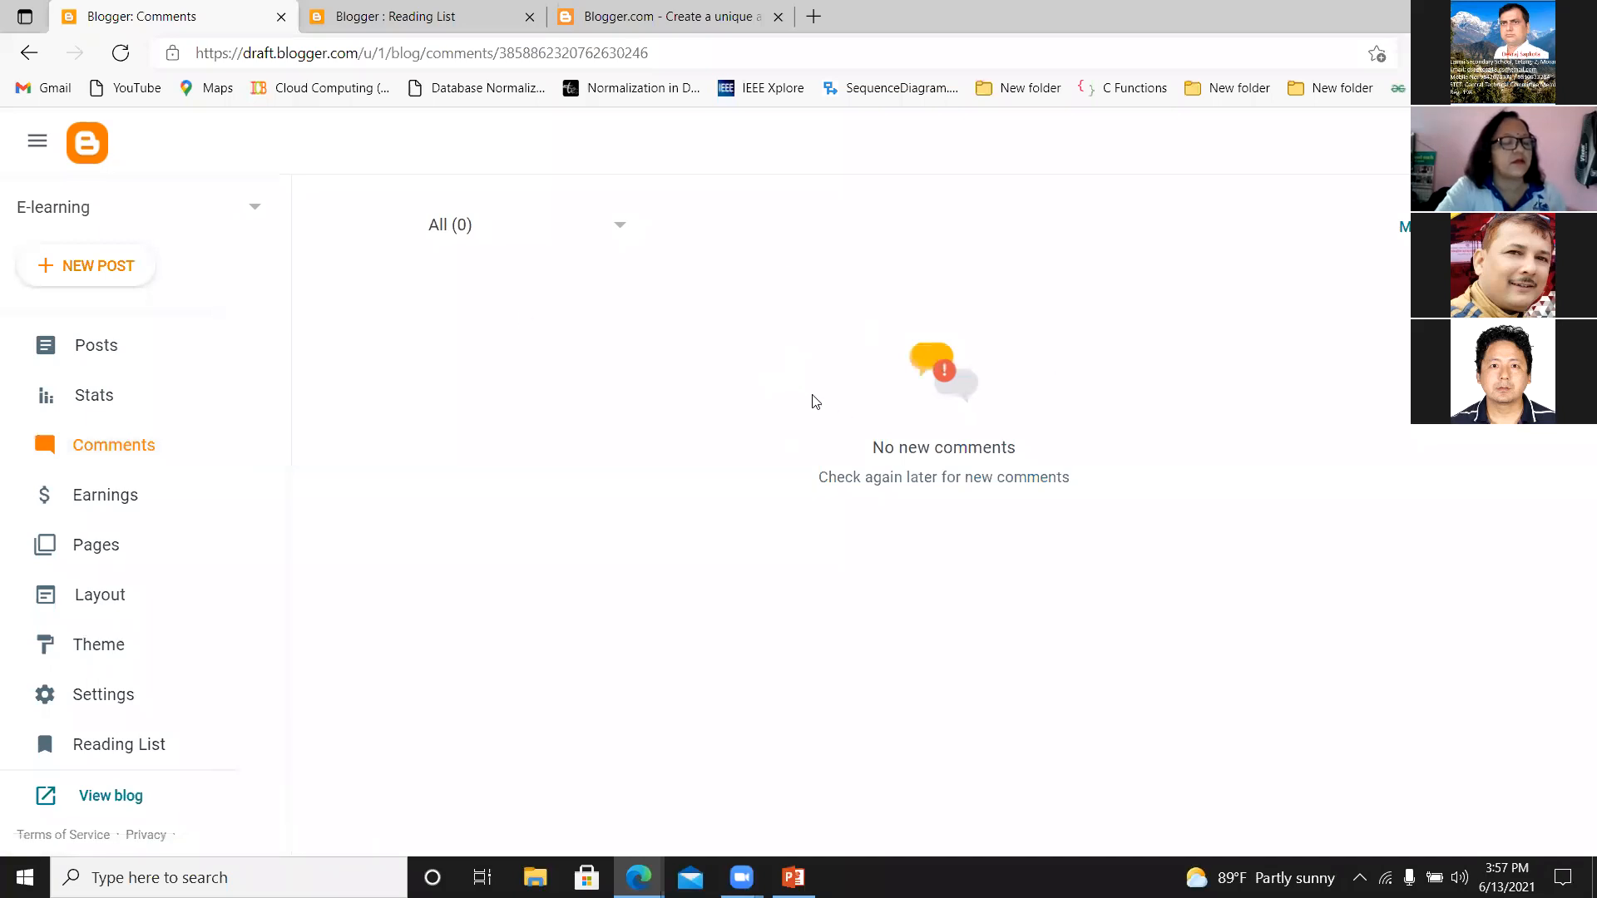
left_click(81, 497)
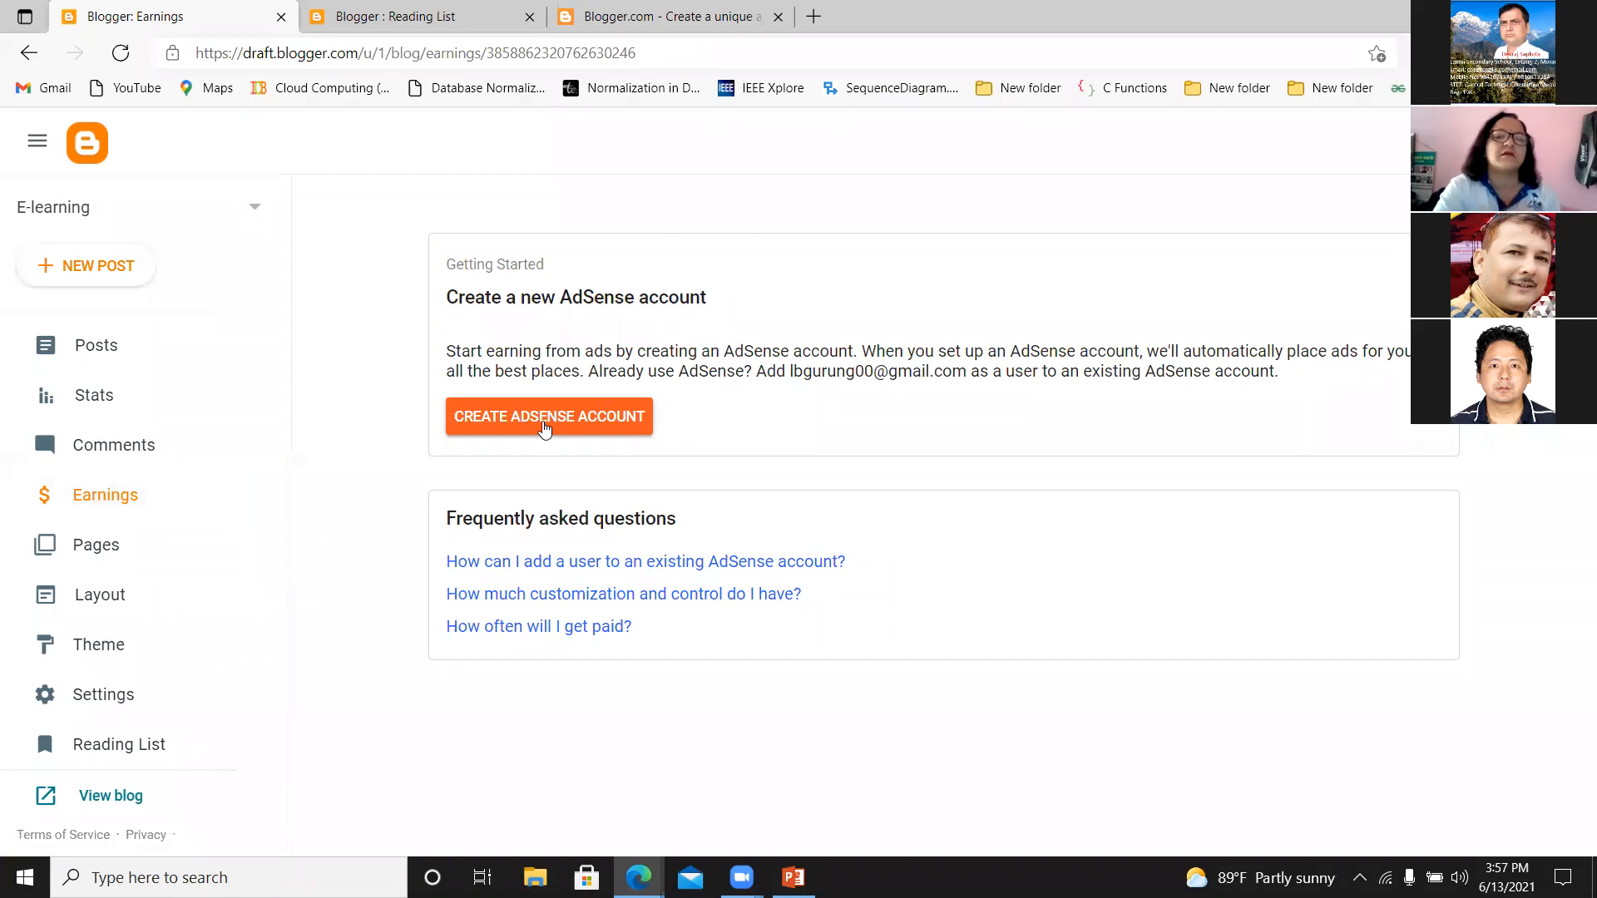
left_click(75, 553)
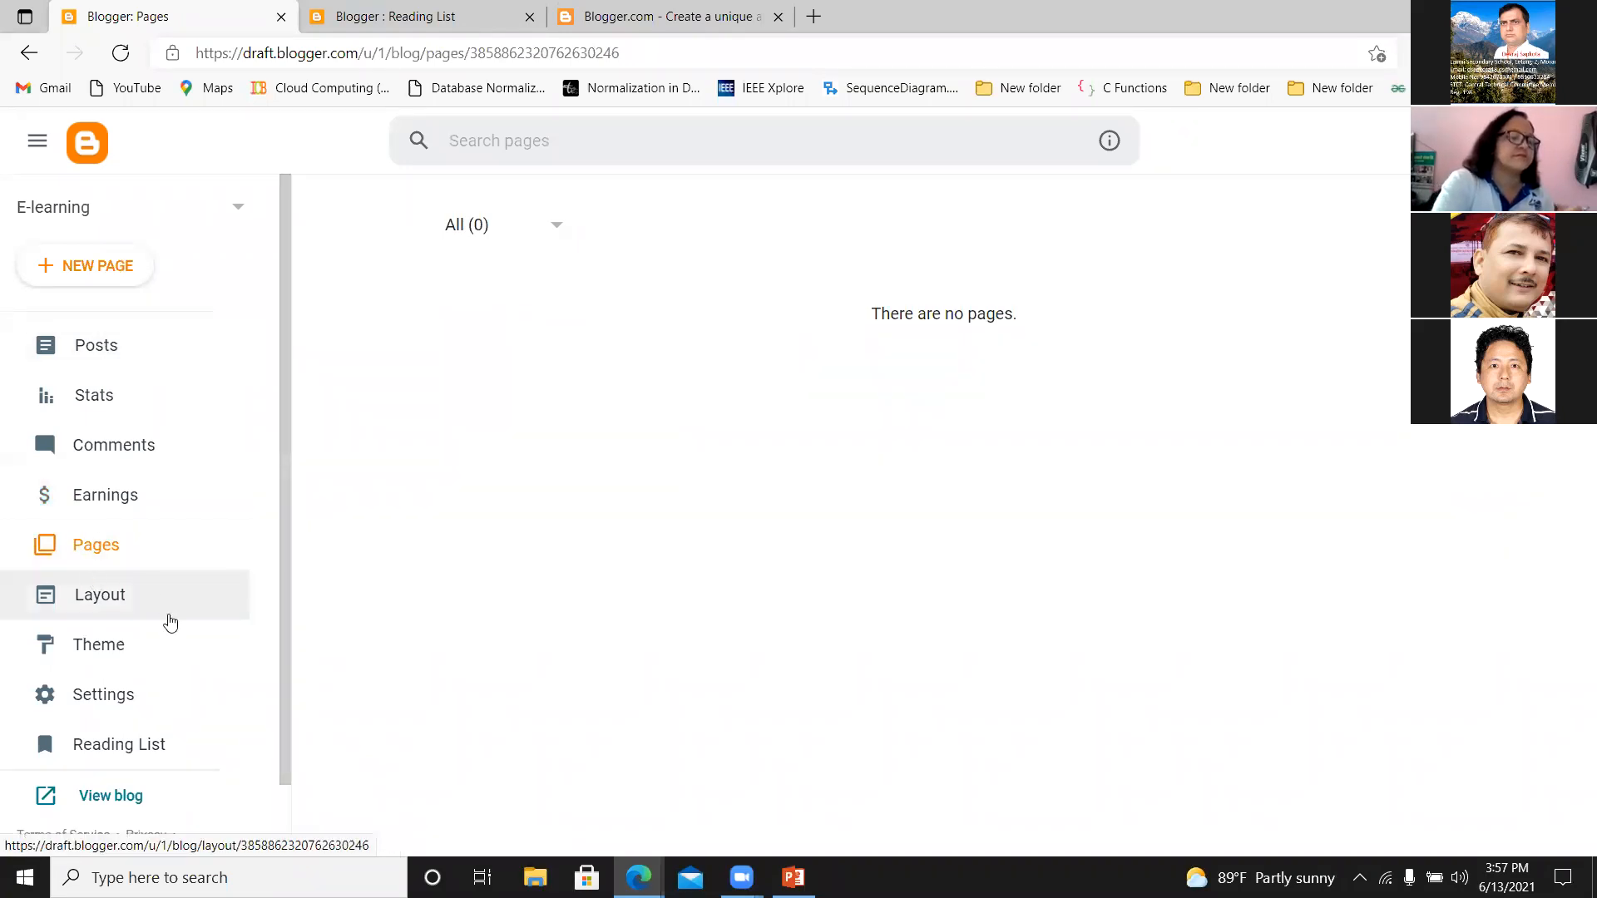
Examine the blog's layout, going through the sidebar, header, subscription, page list, ads, page body and footer gadgets.
left_click(109, 599)
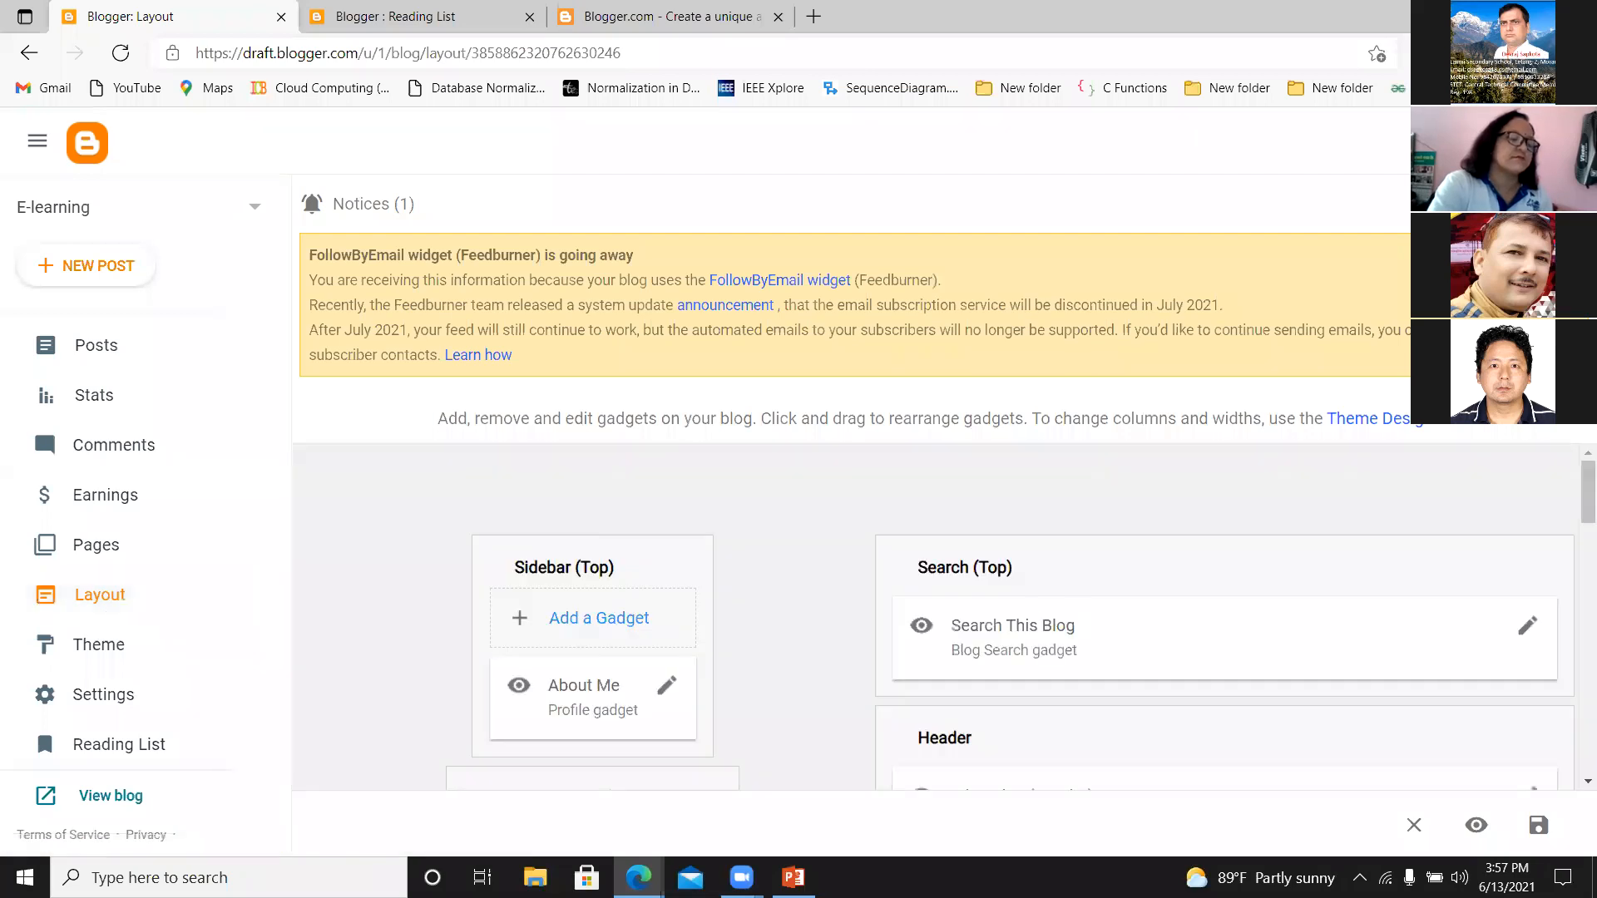
scroll(1575, 501, "down", 3)
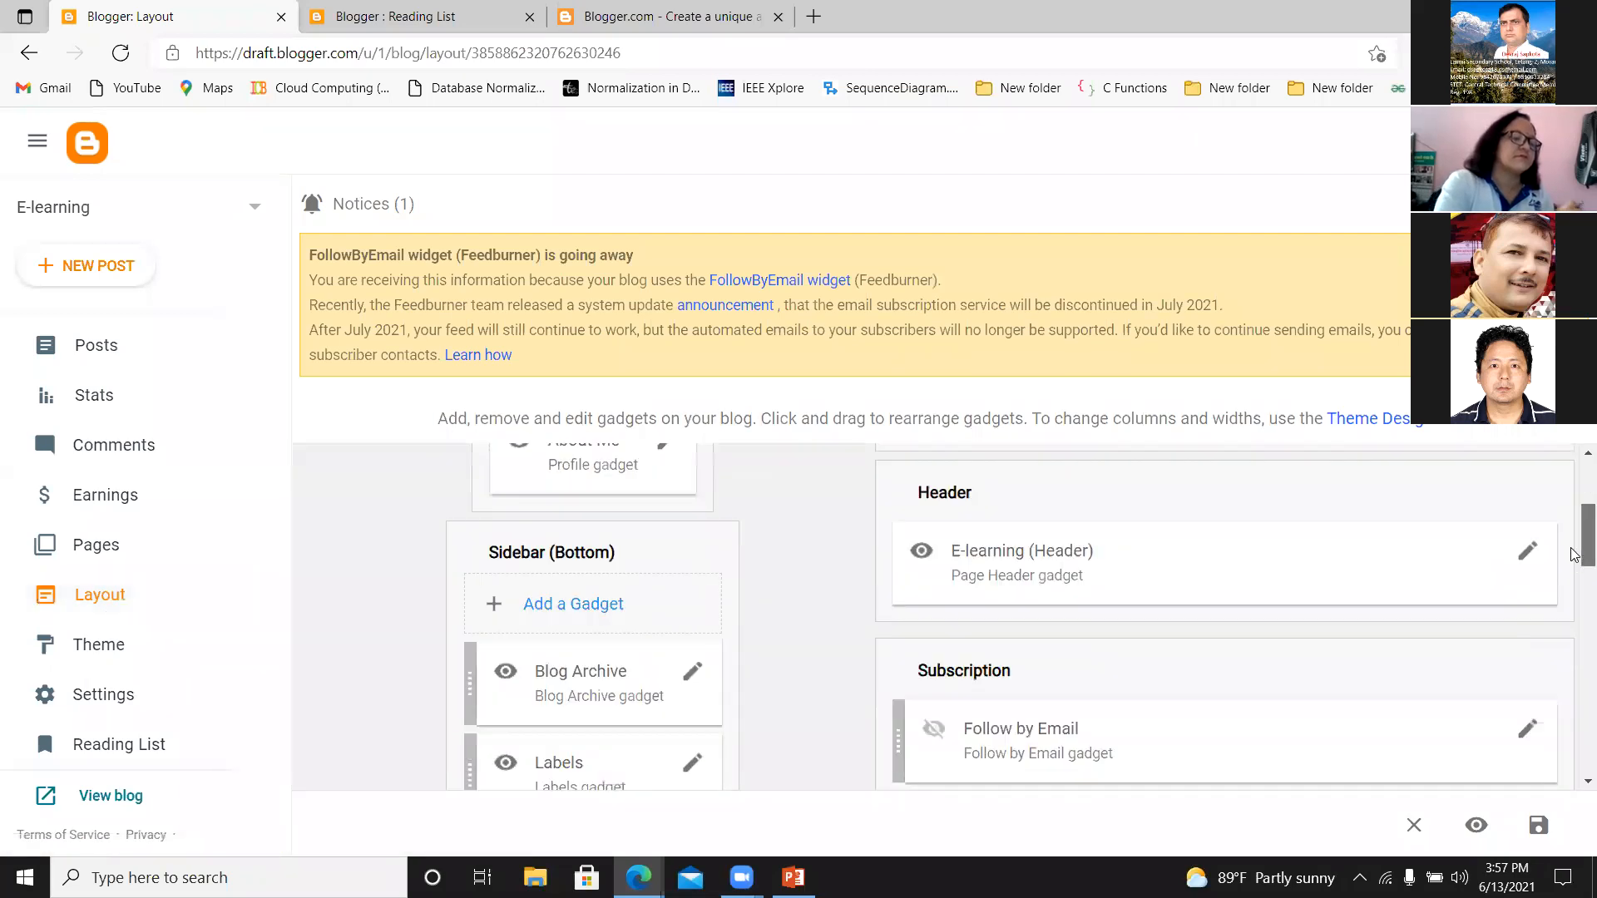
scroll(1575, 456, "up", 3)
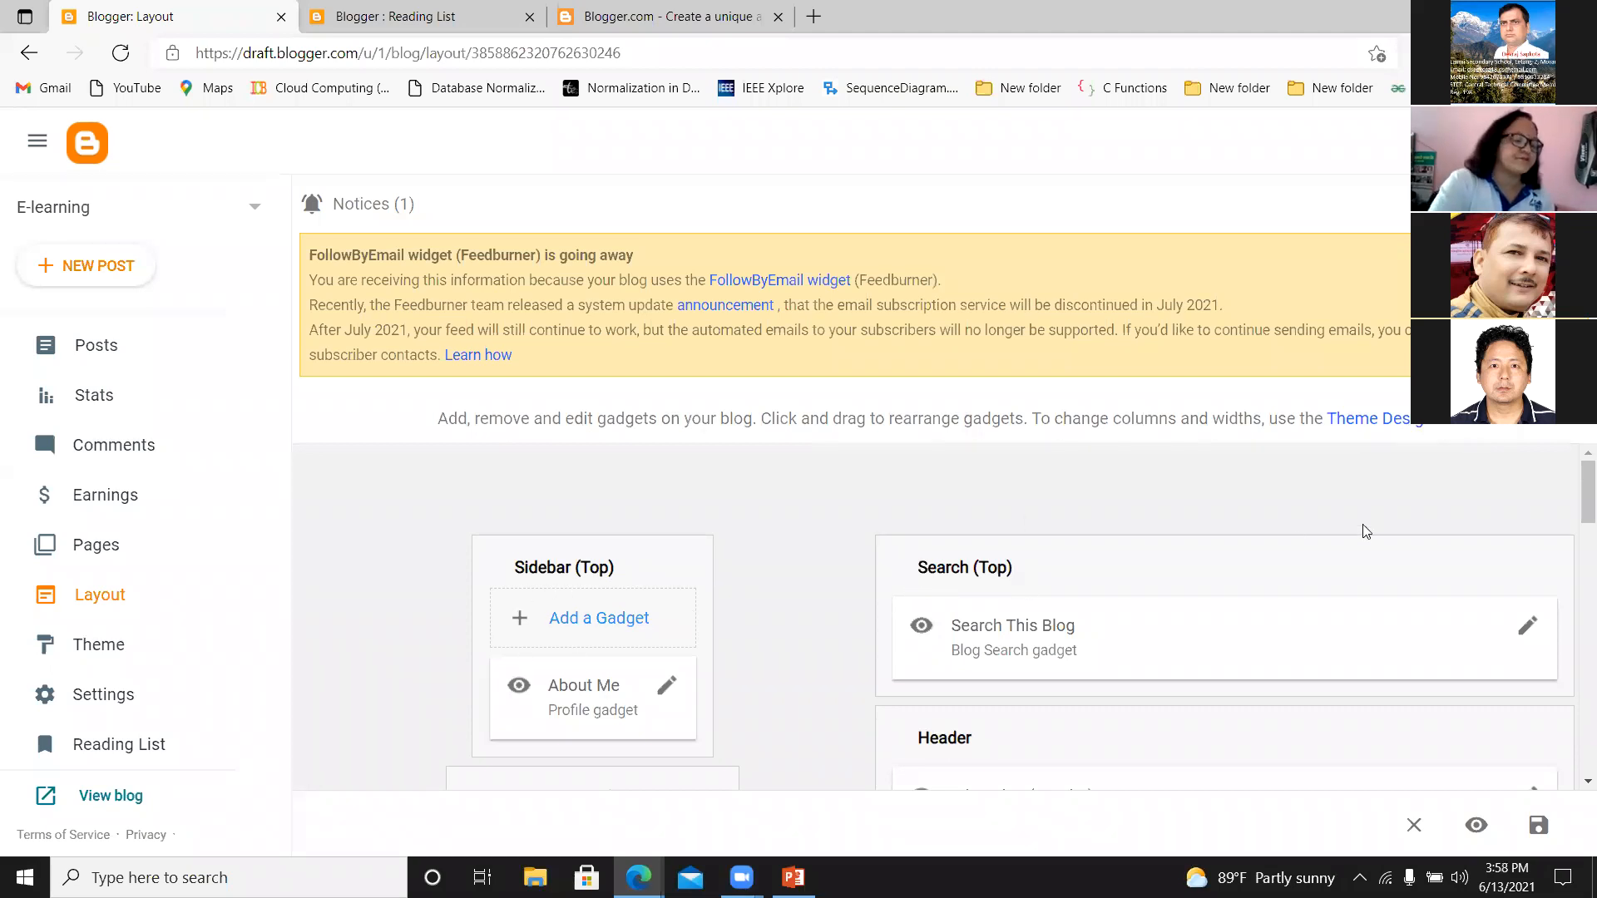
scroll(512, 655, "down", 3)
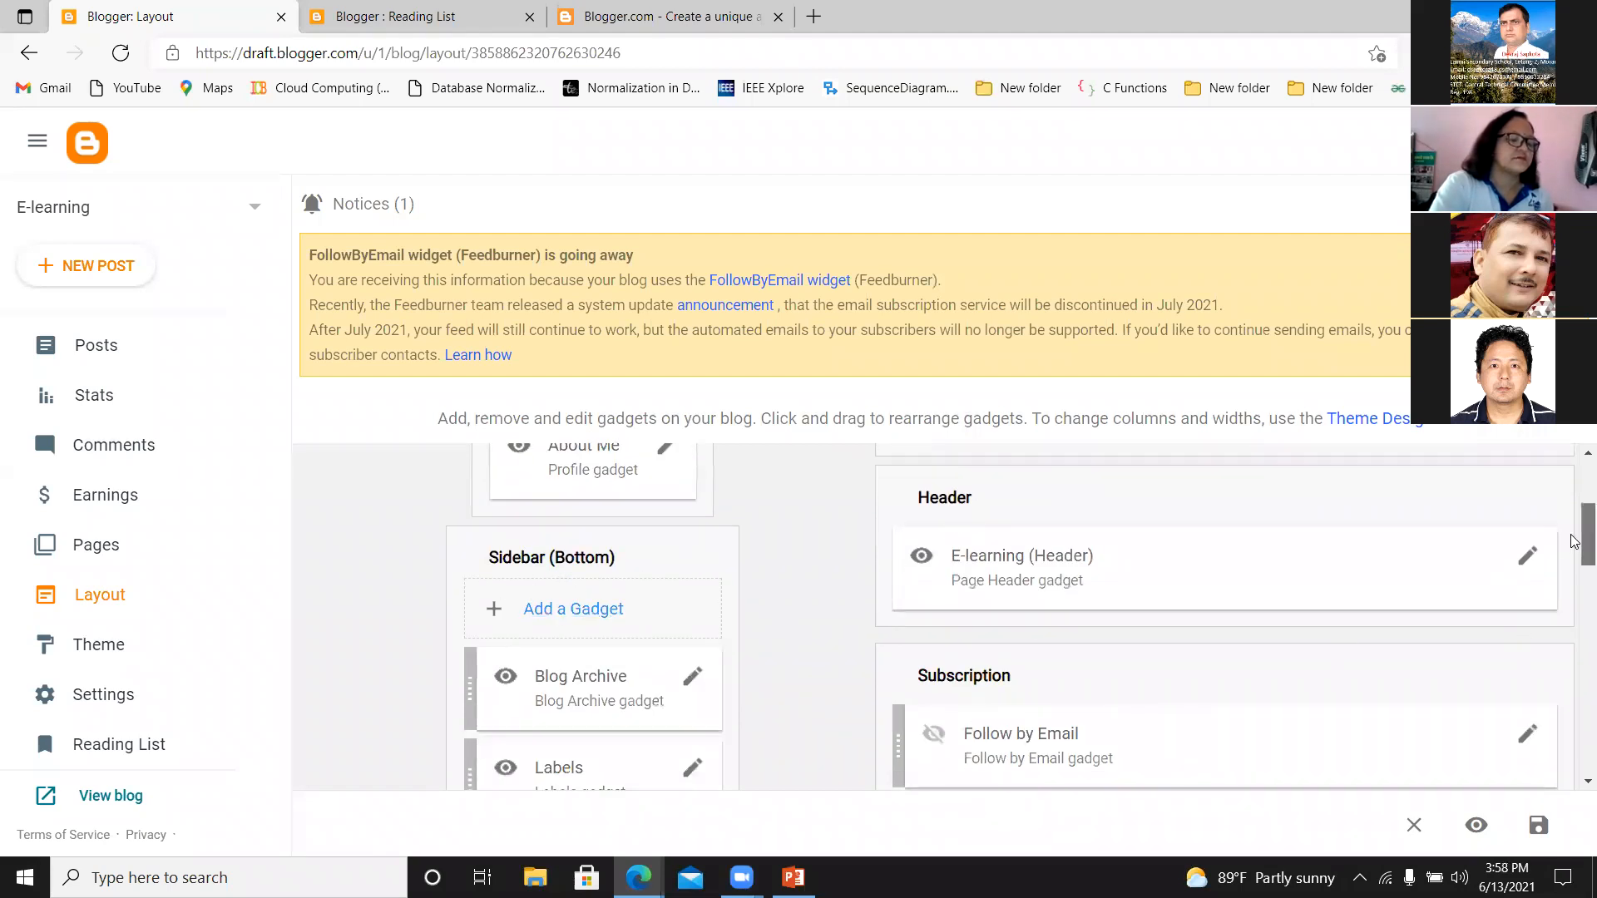
scroll(1168, 559, "down", 4)
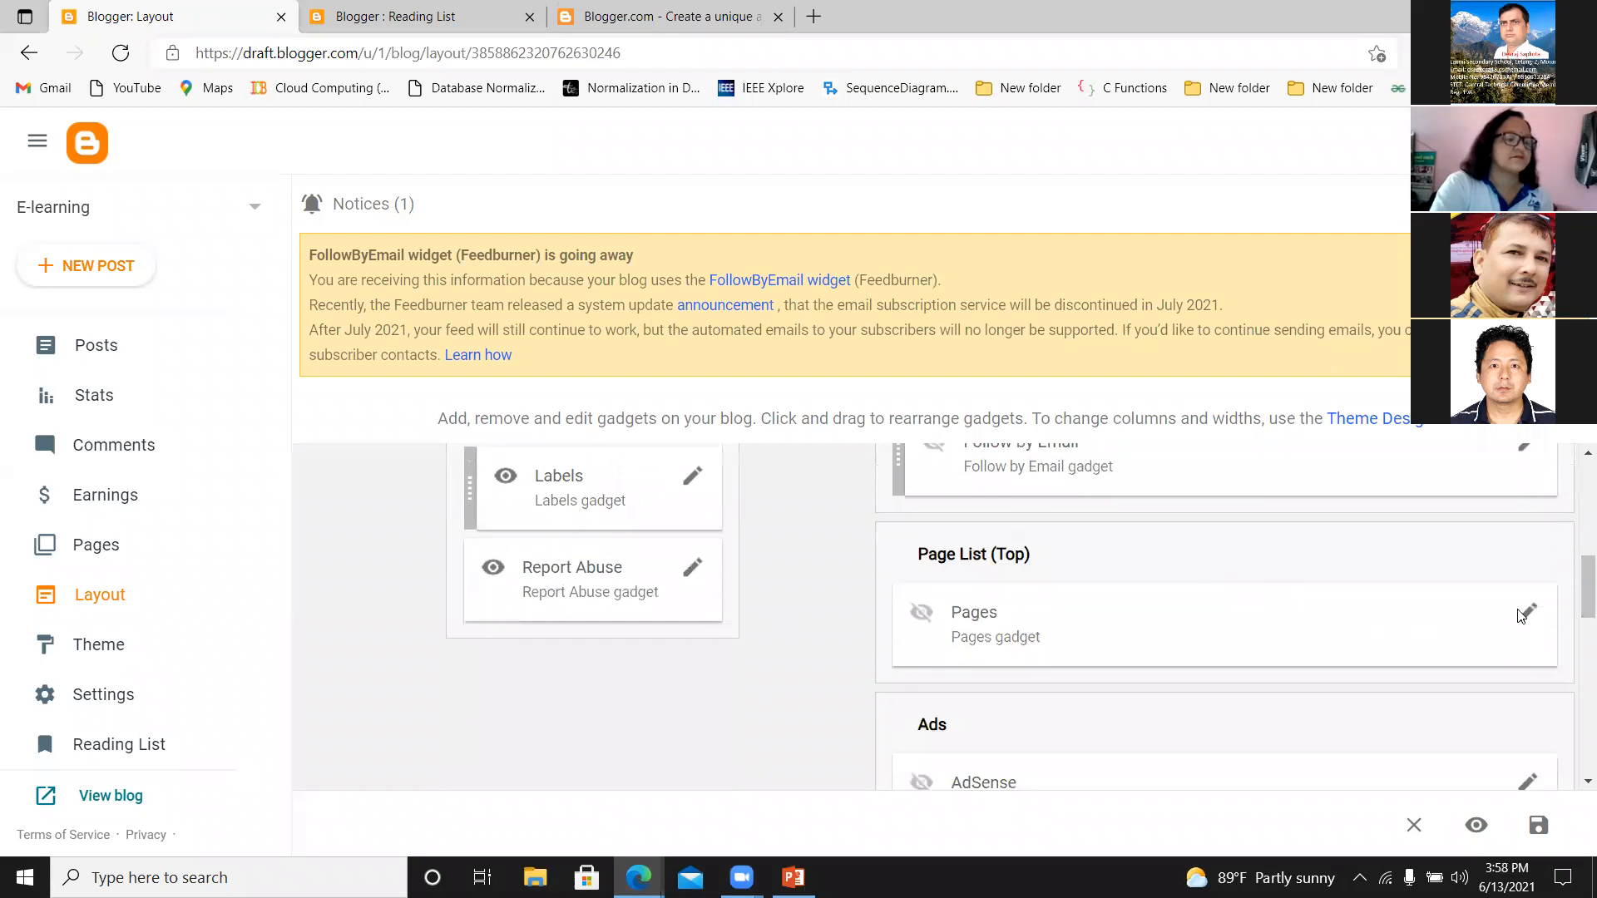
left_click_drag(1574, 606, 1575, 662)
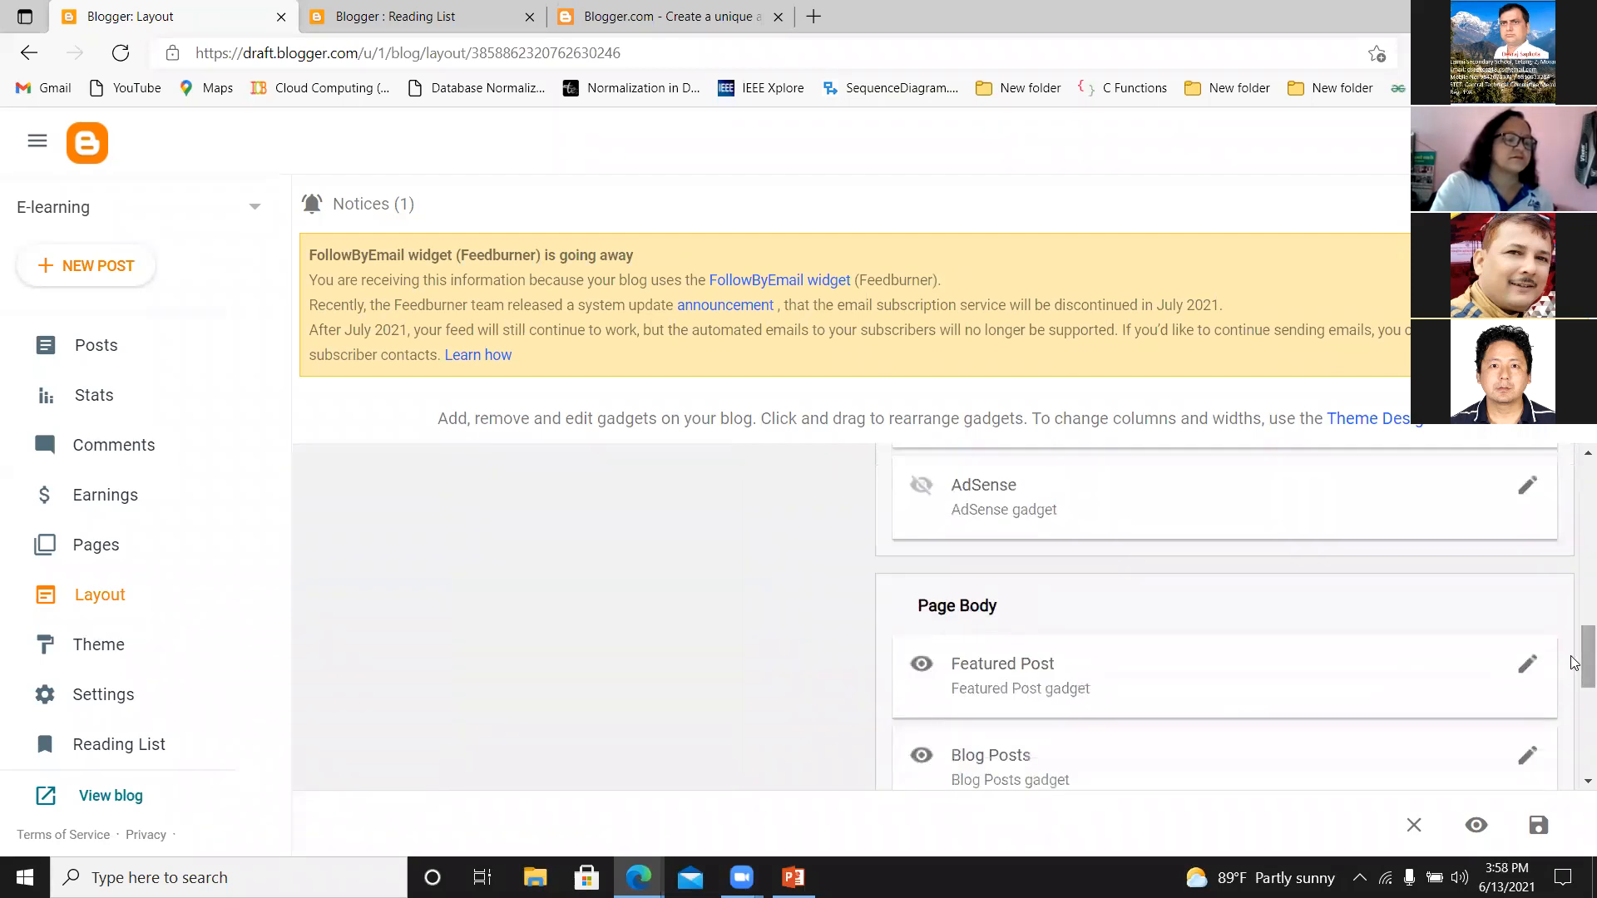
left_click_drag(1575, 659, 1574, 738)
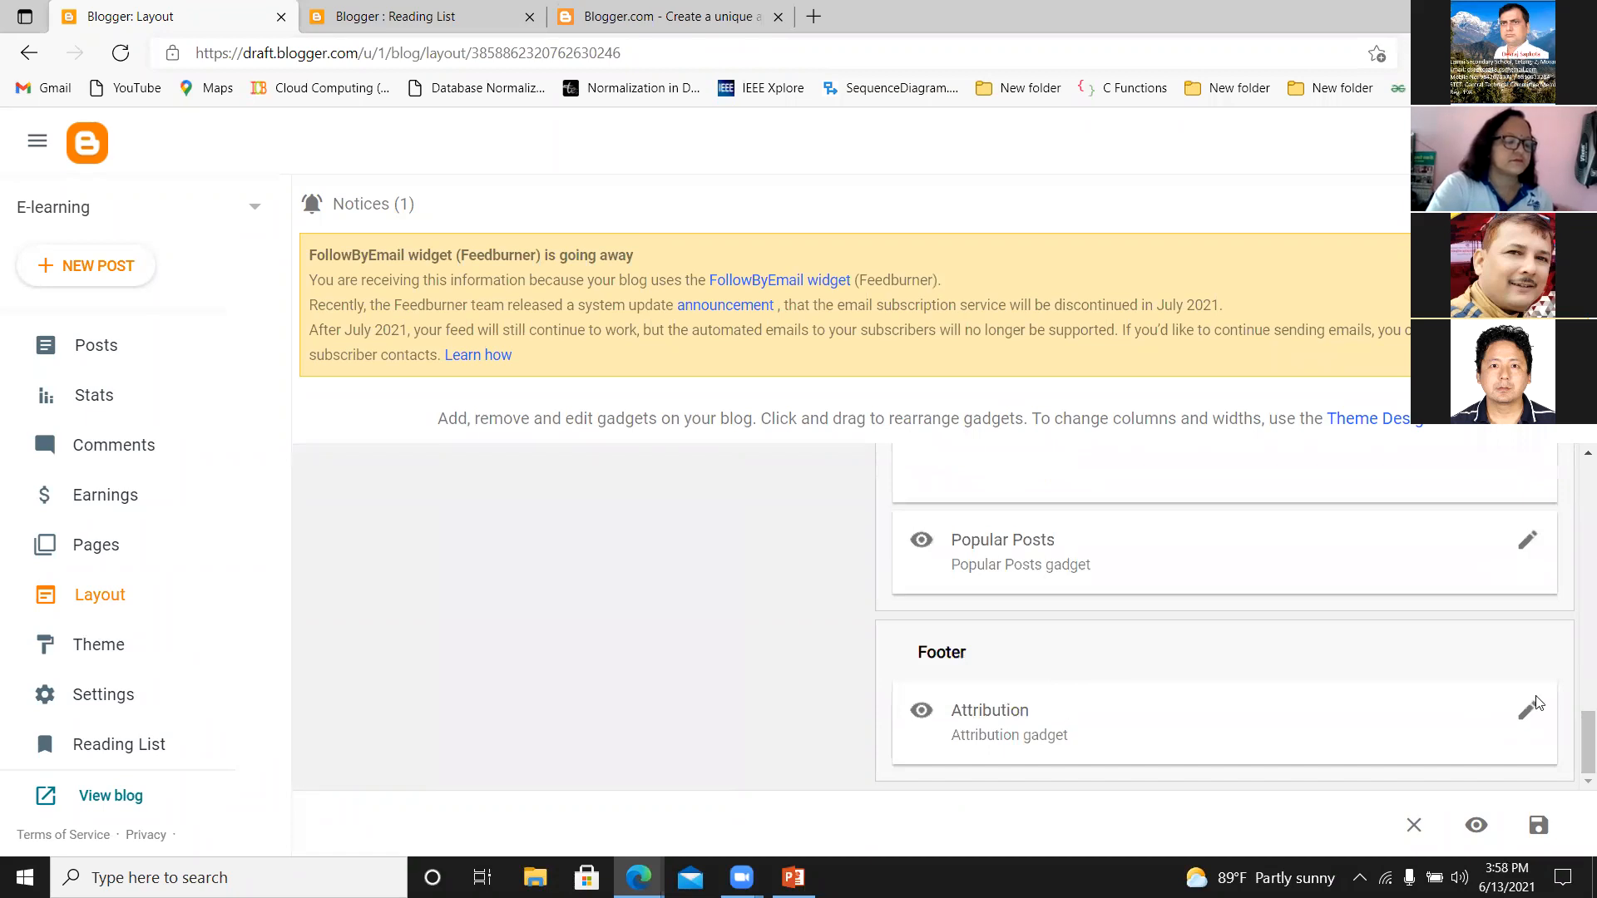
left_click_drag(1575, 746, 1550, 574)
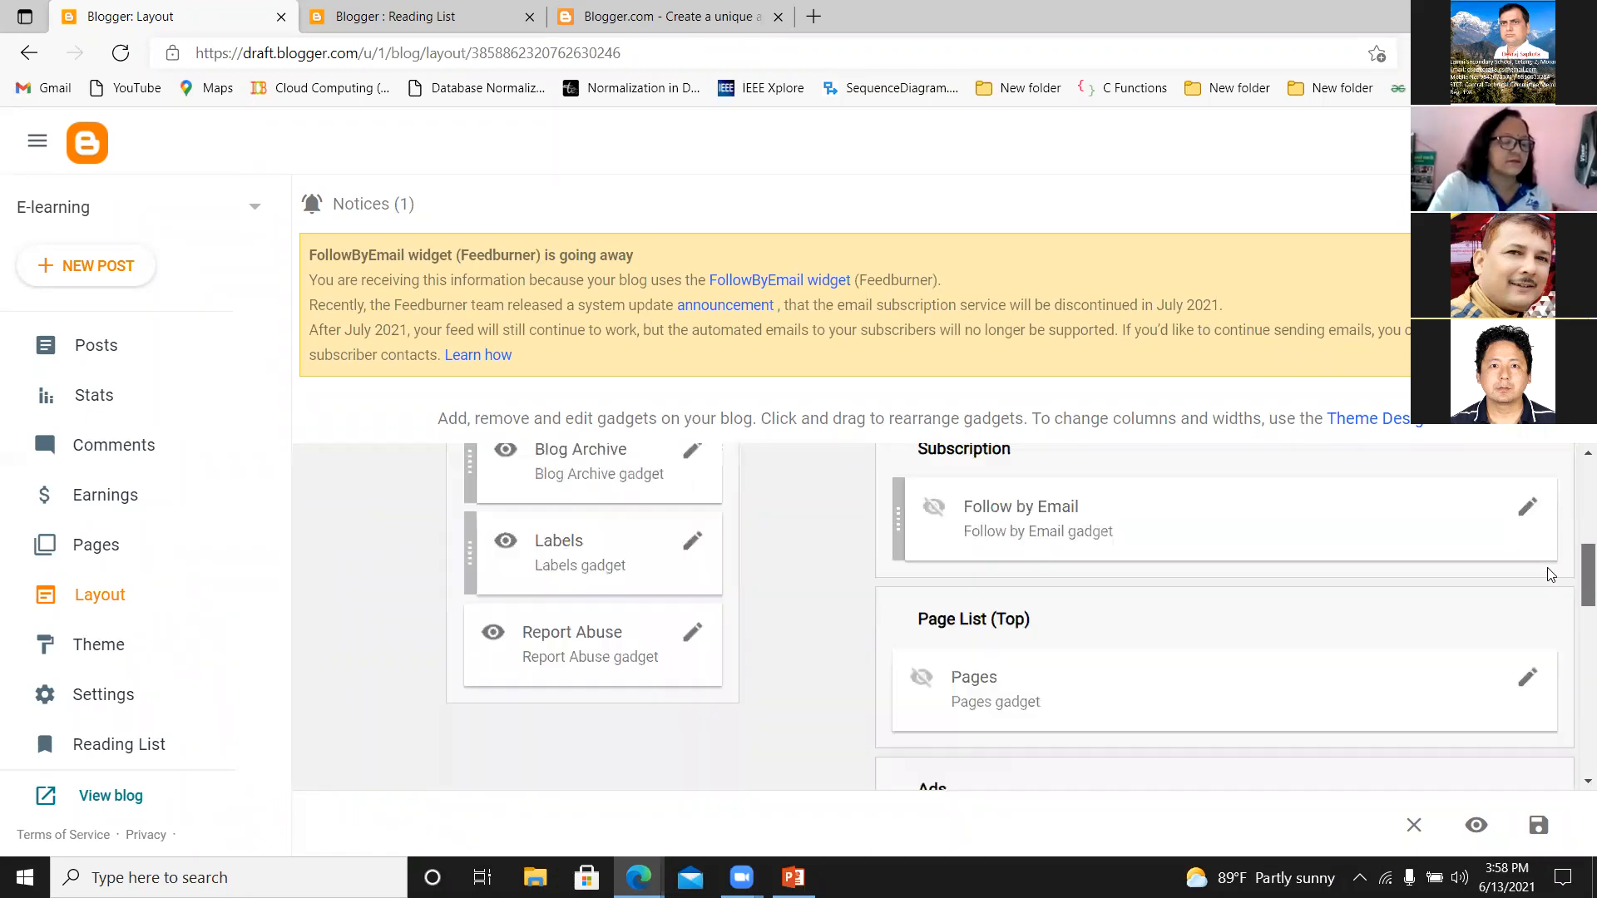
scroll(1550, 574, "down", 1)
scroll(1550, 568, "up", 3)
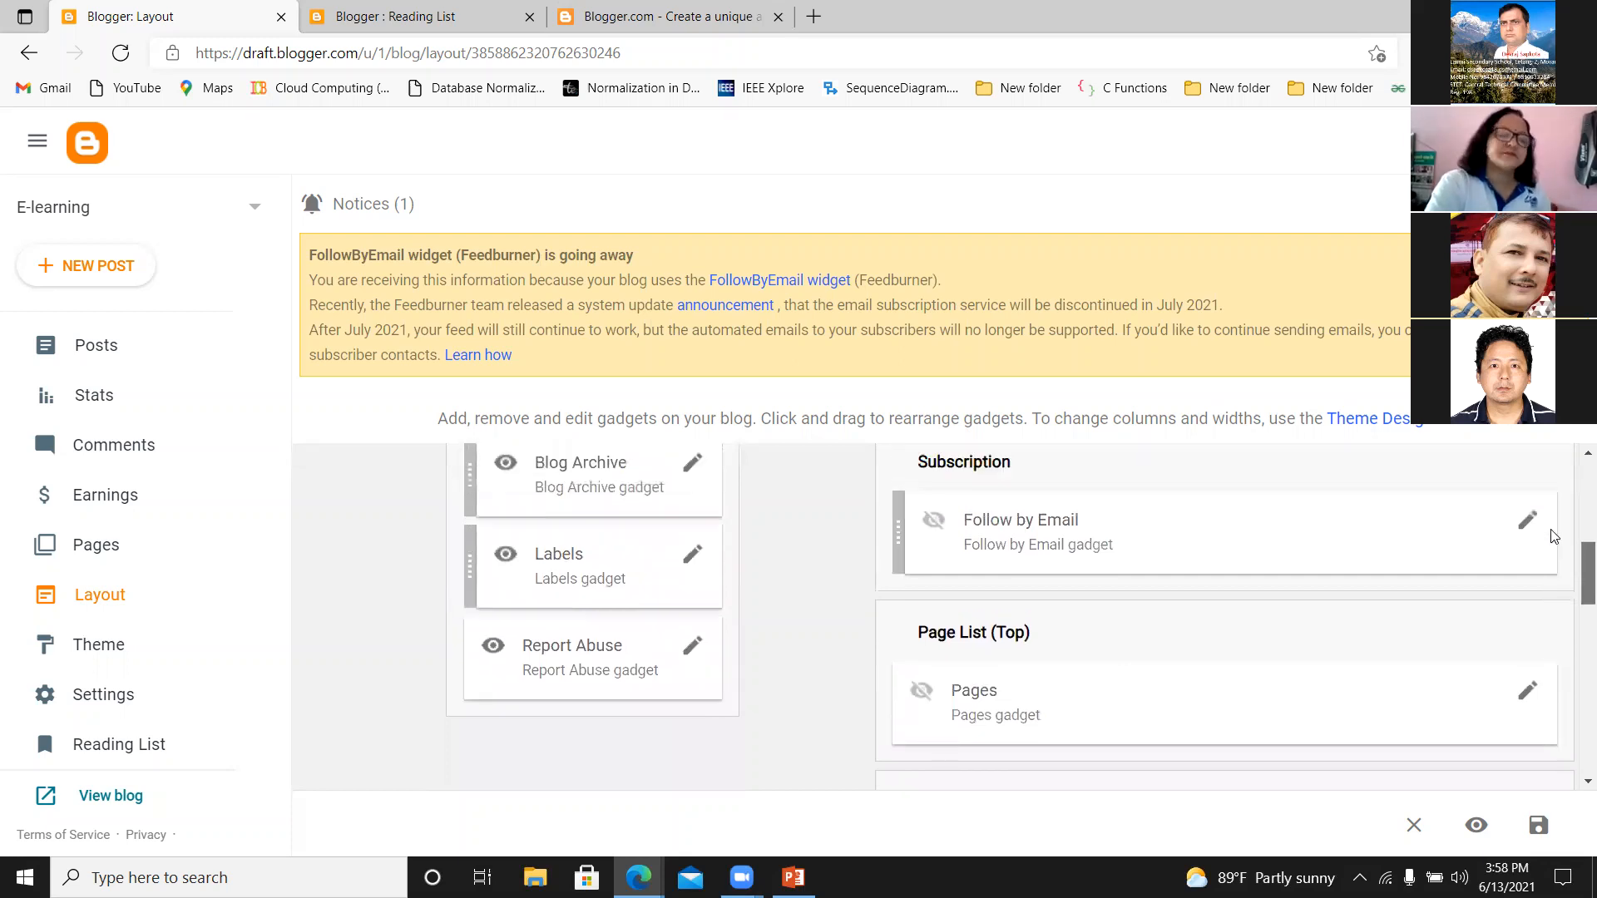
scroll(1551, 551, "down", 2)
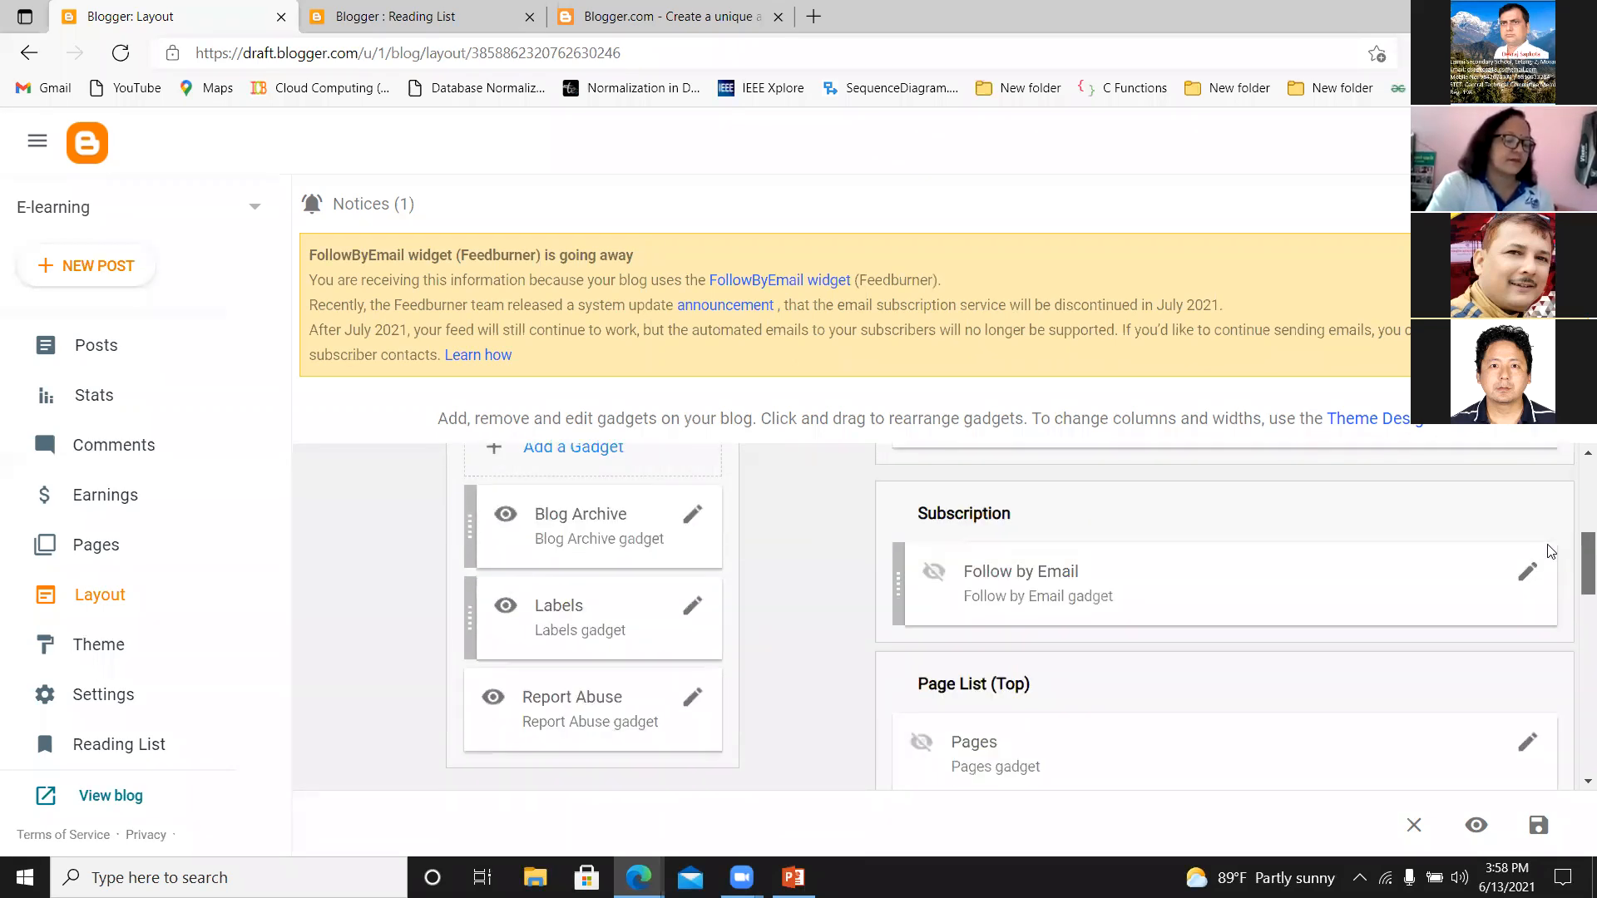
Try moving the Labels gadget below Report Abuse in Sidebar (Bottom), and view its configuration without changing it.
mouse_move(600, 648)
left_mouse_down()
mouse_move(596, 711)
mouse_move(595, 630)
left_mouse_up()
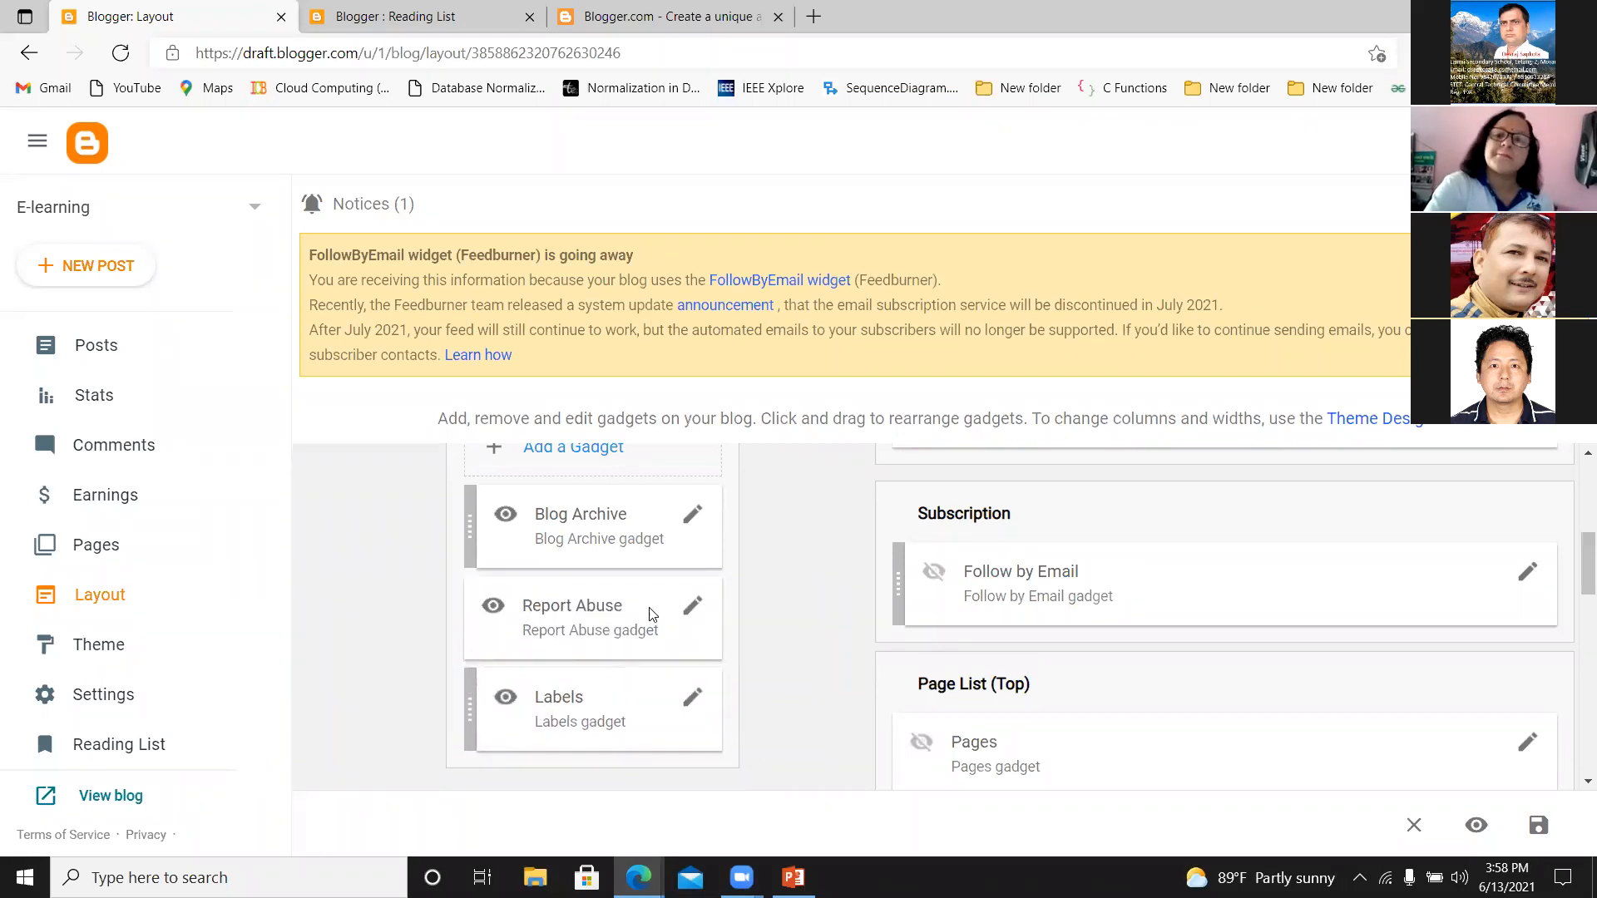
left_click(694, 702)
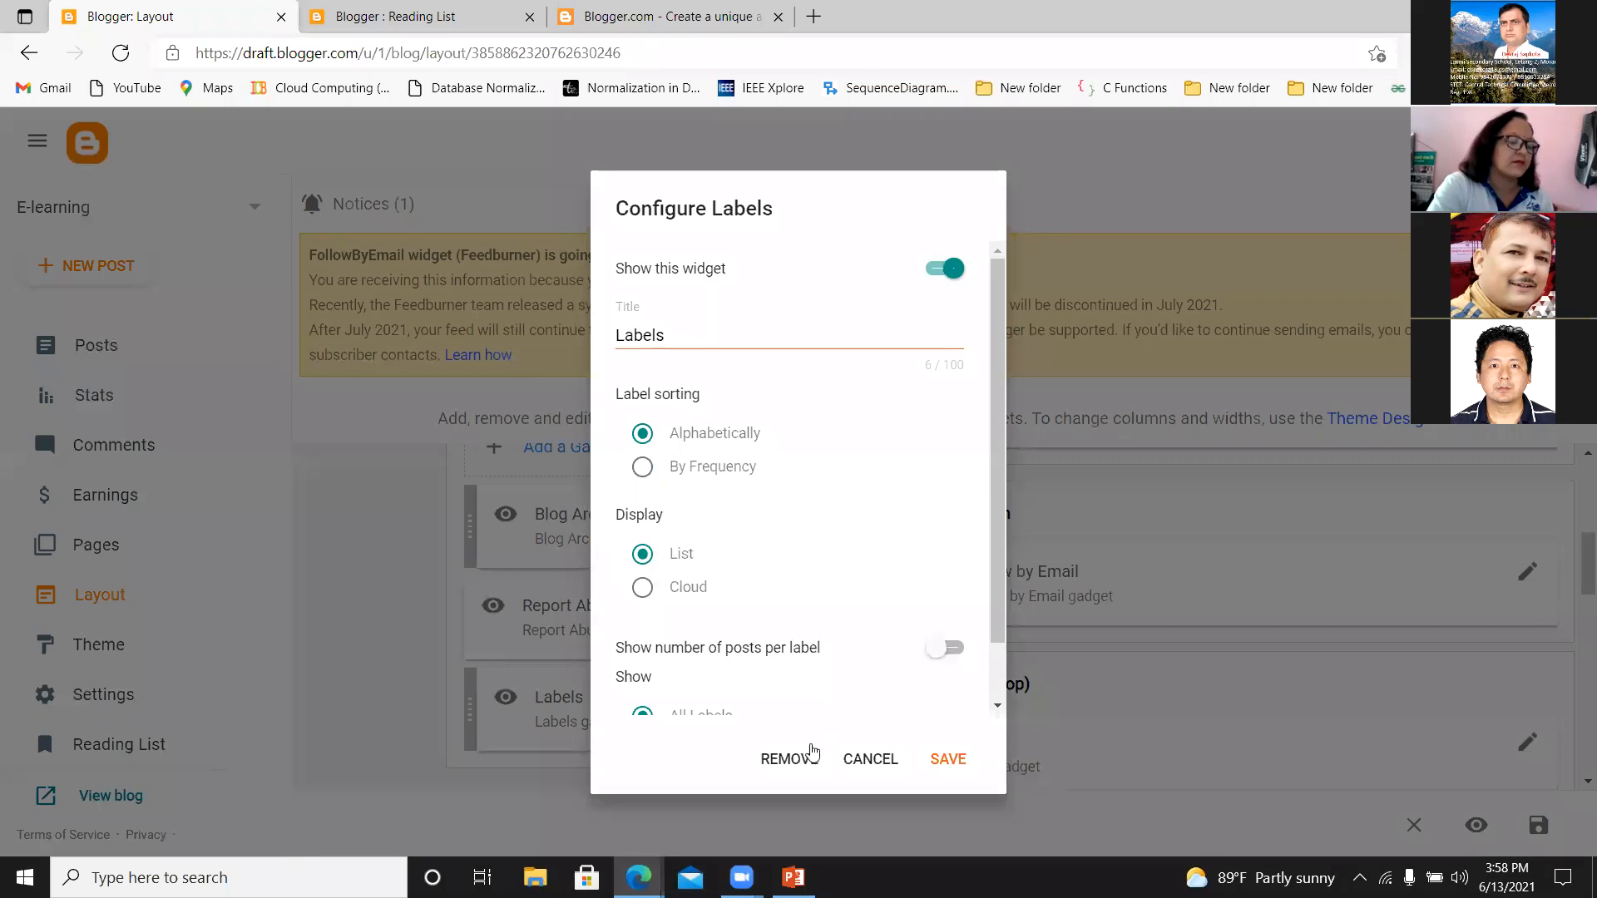
left_click(863, 760)
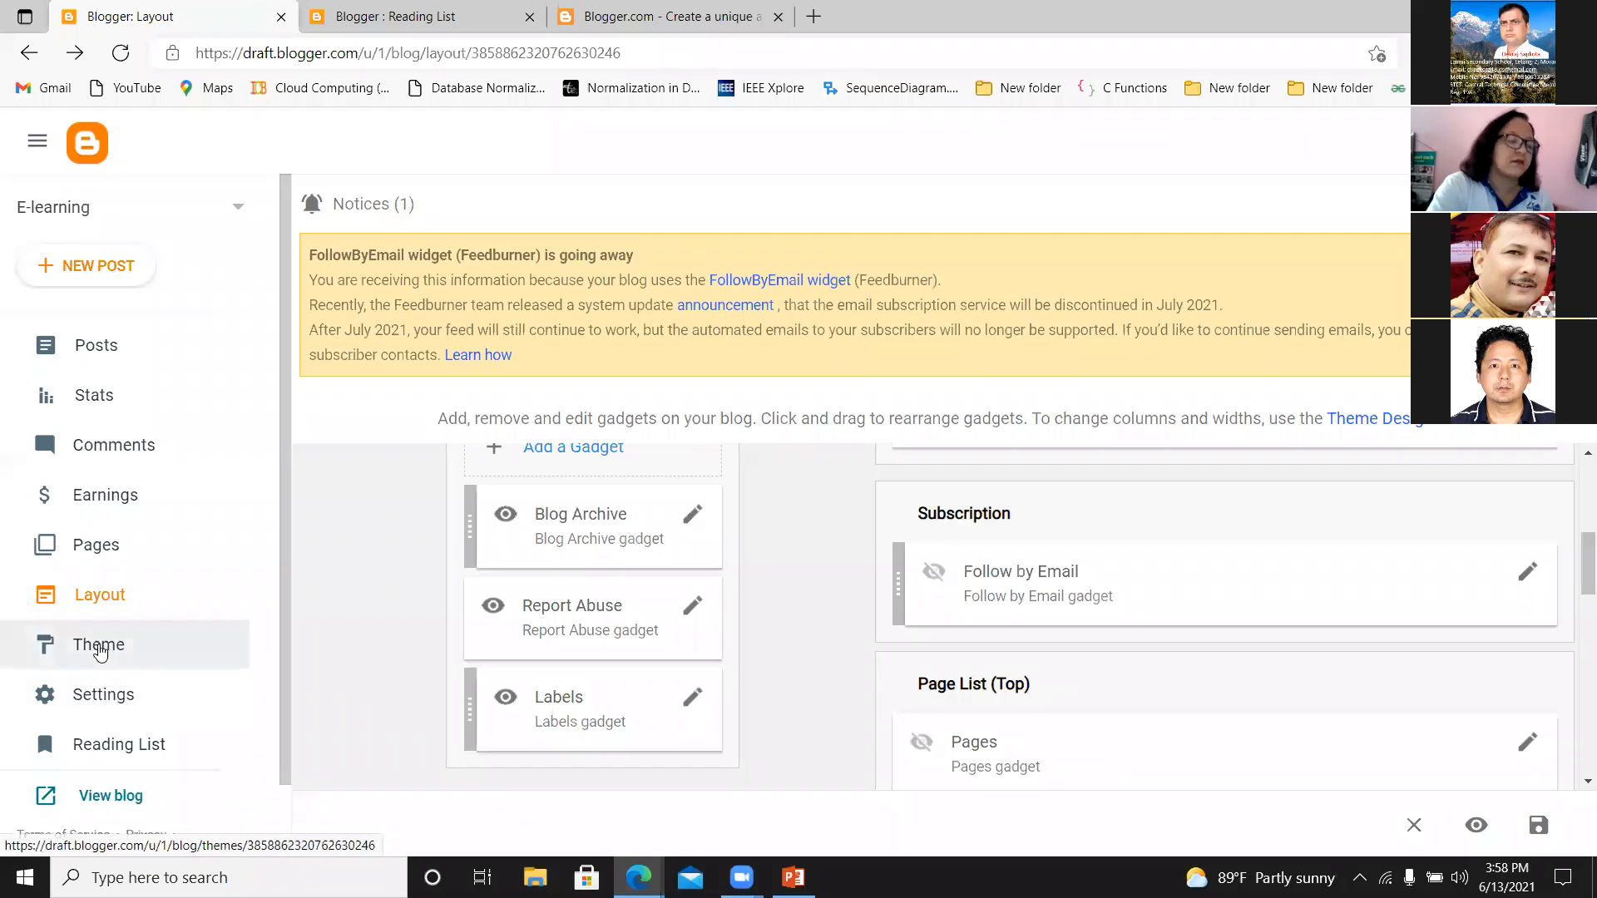
Discard the unsaved layout changes and browse the theme gallery from Contempo through Soho, Emporio, Notable and Essential.
left_click(100, 651)
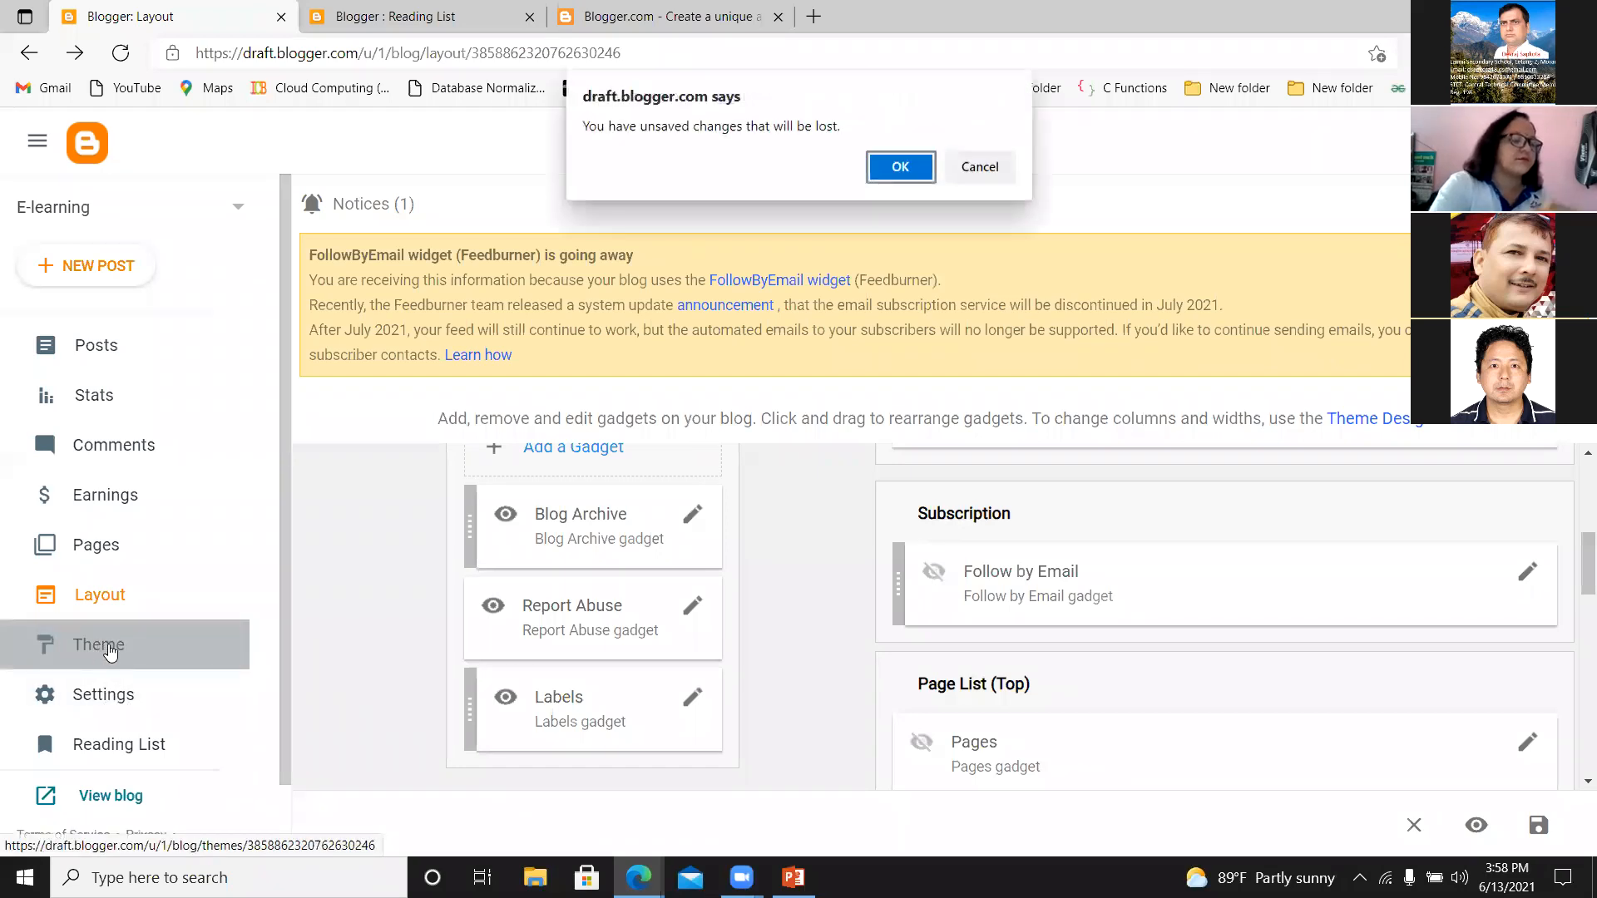
left_click(891, 171)
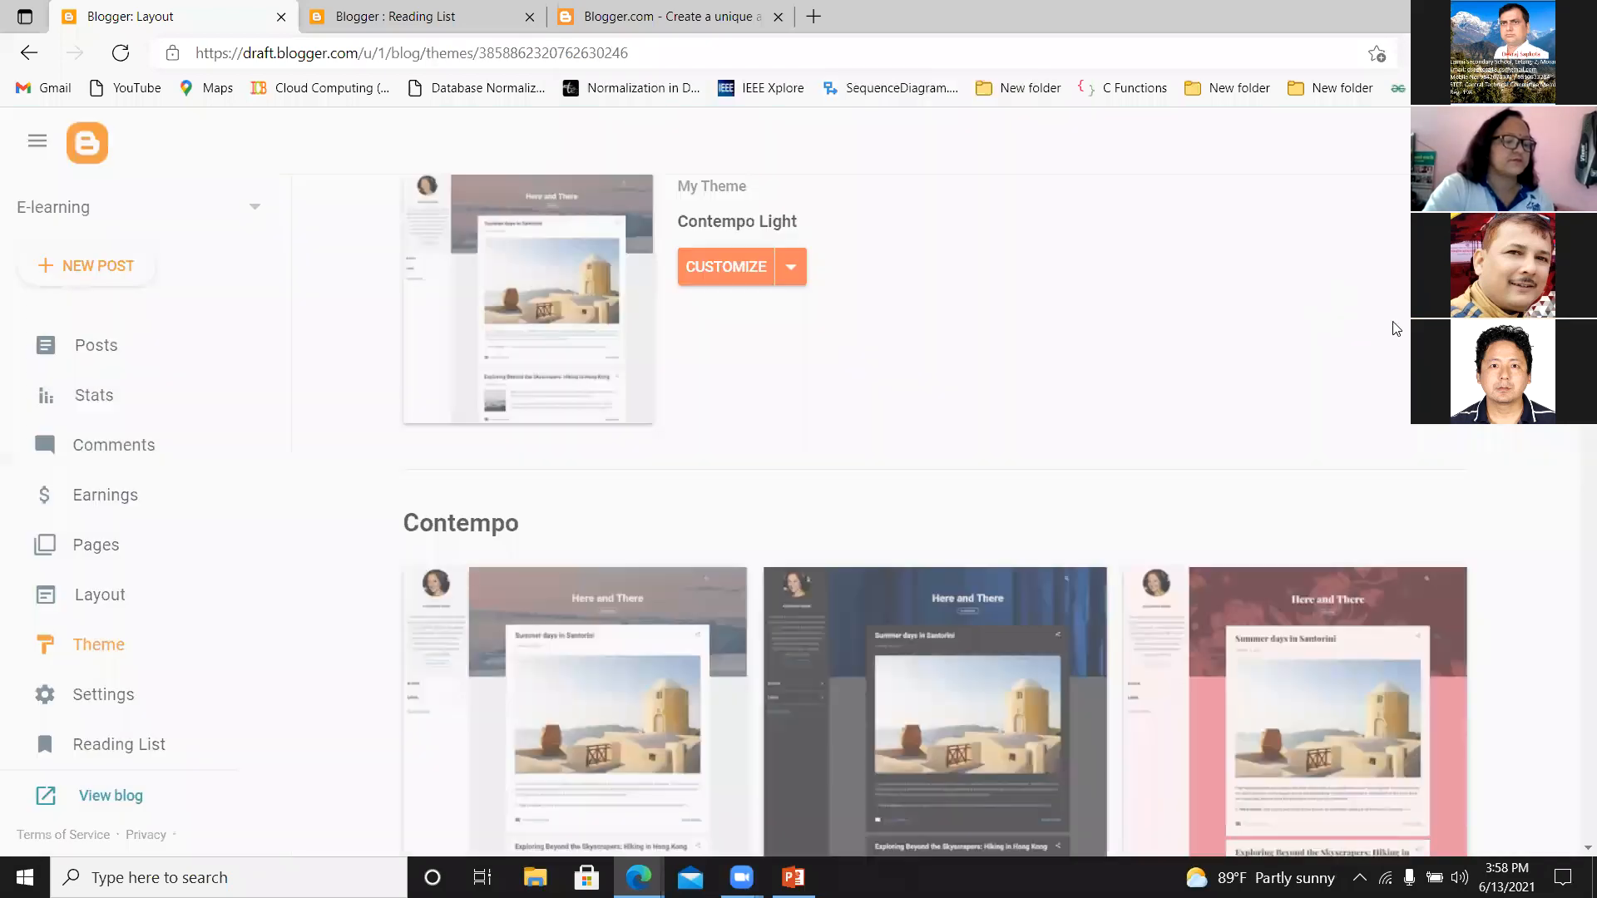
scroll(934, 524, "down", 15)
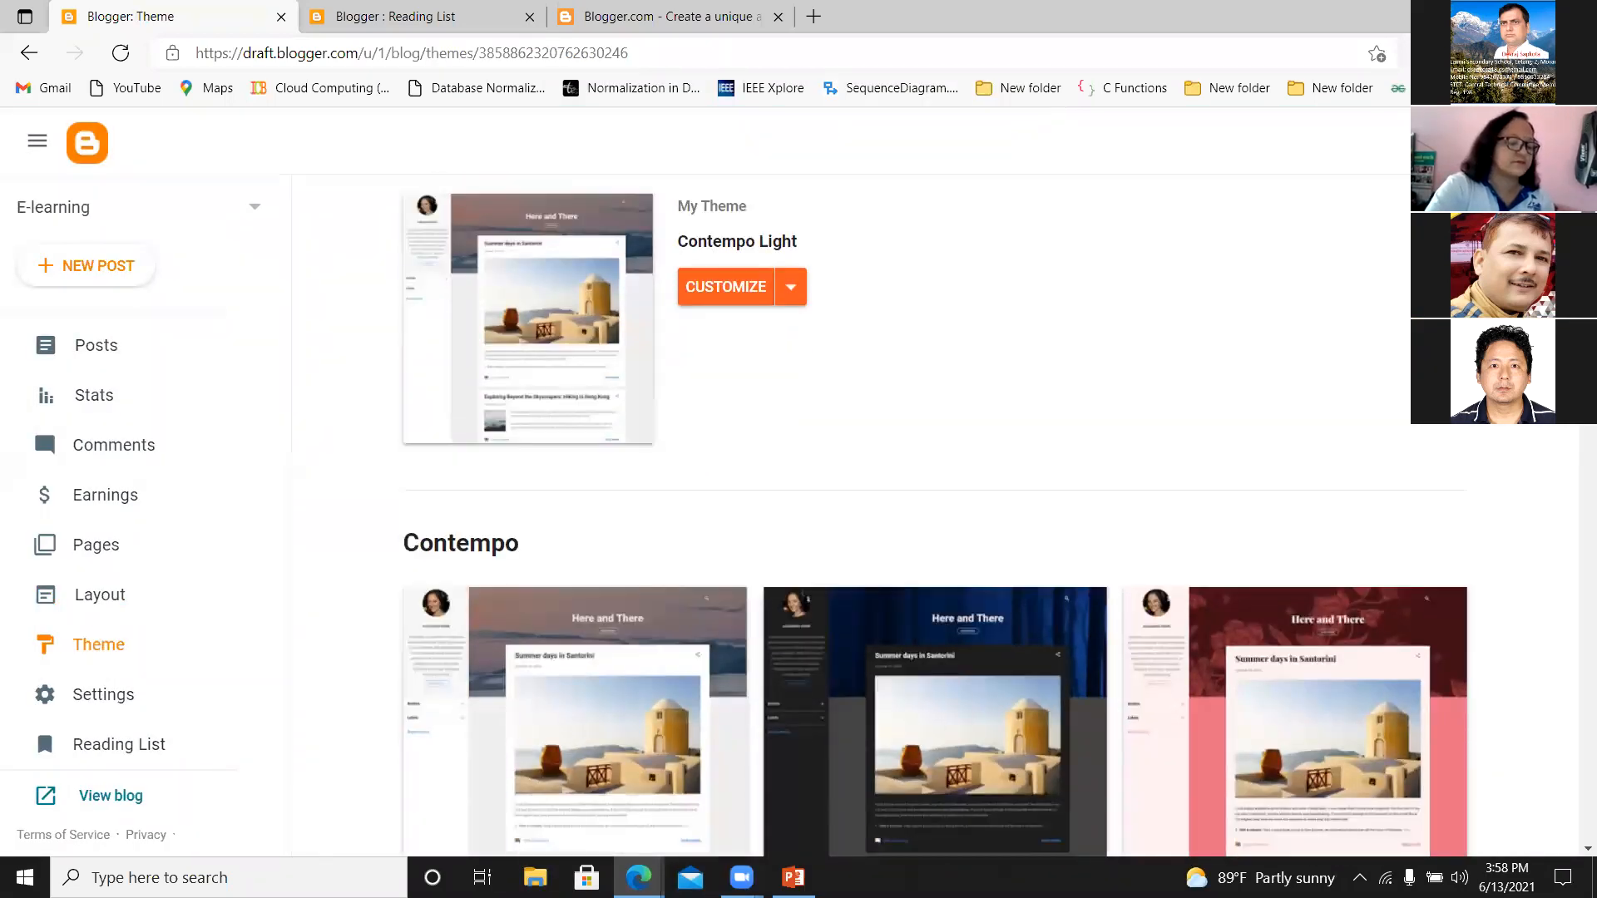
scroll(934, 516, "down", 2)
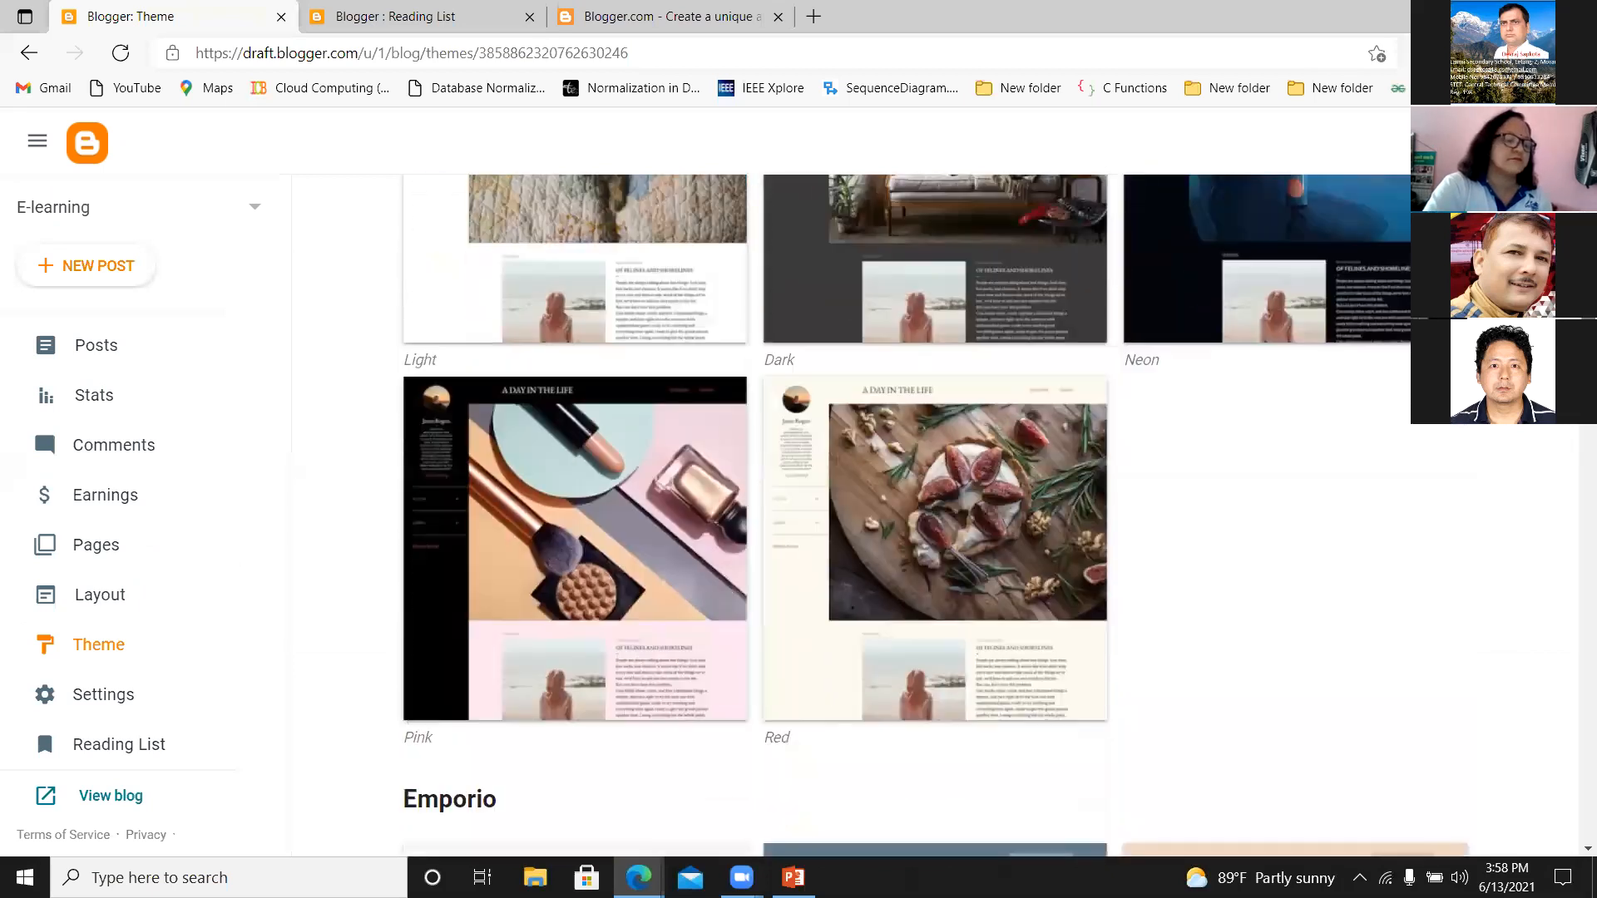
scroll(934, 516, "down", 8)
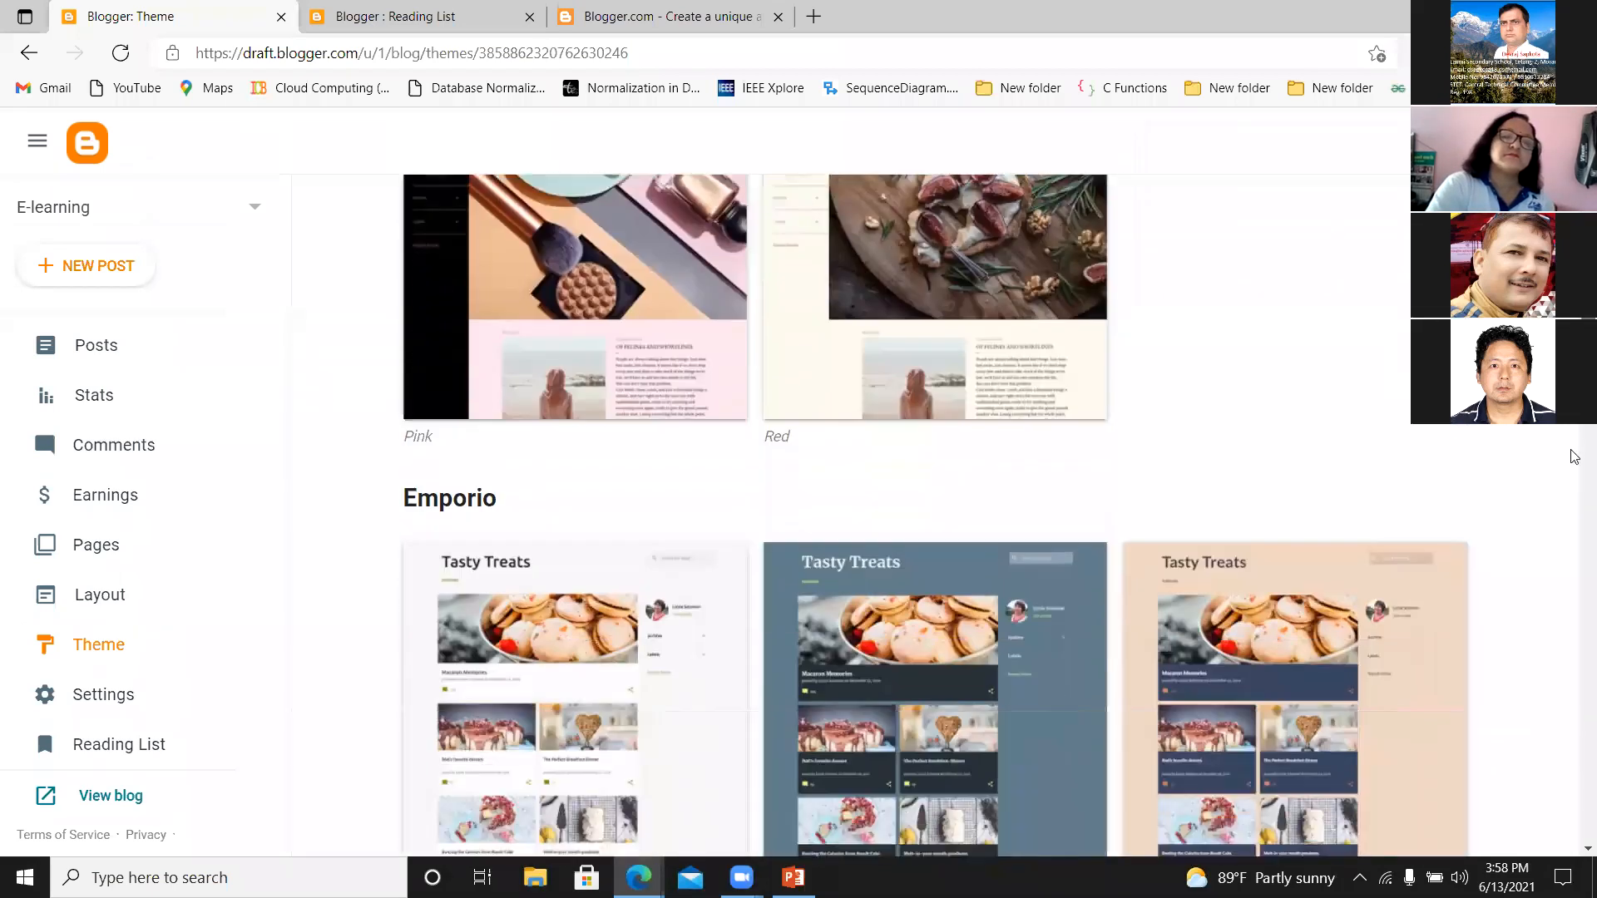
scroll(934, 516, "down", 8)
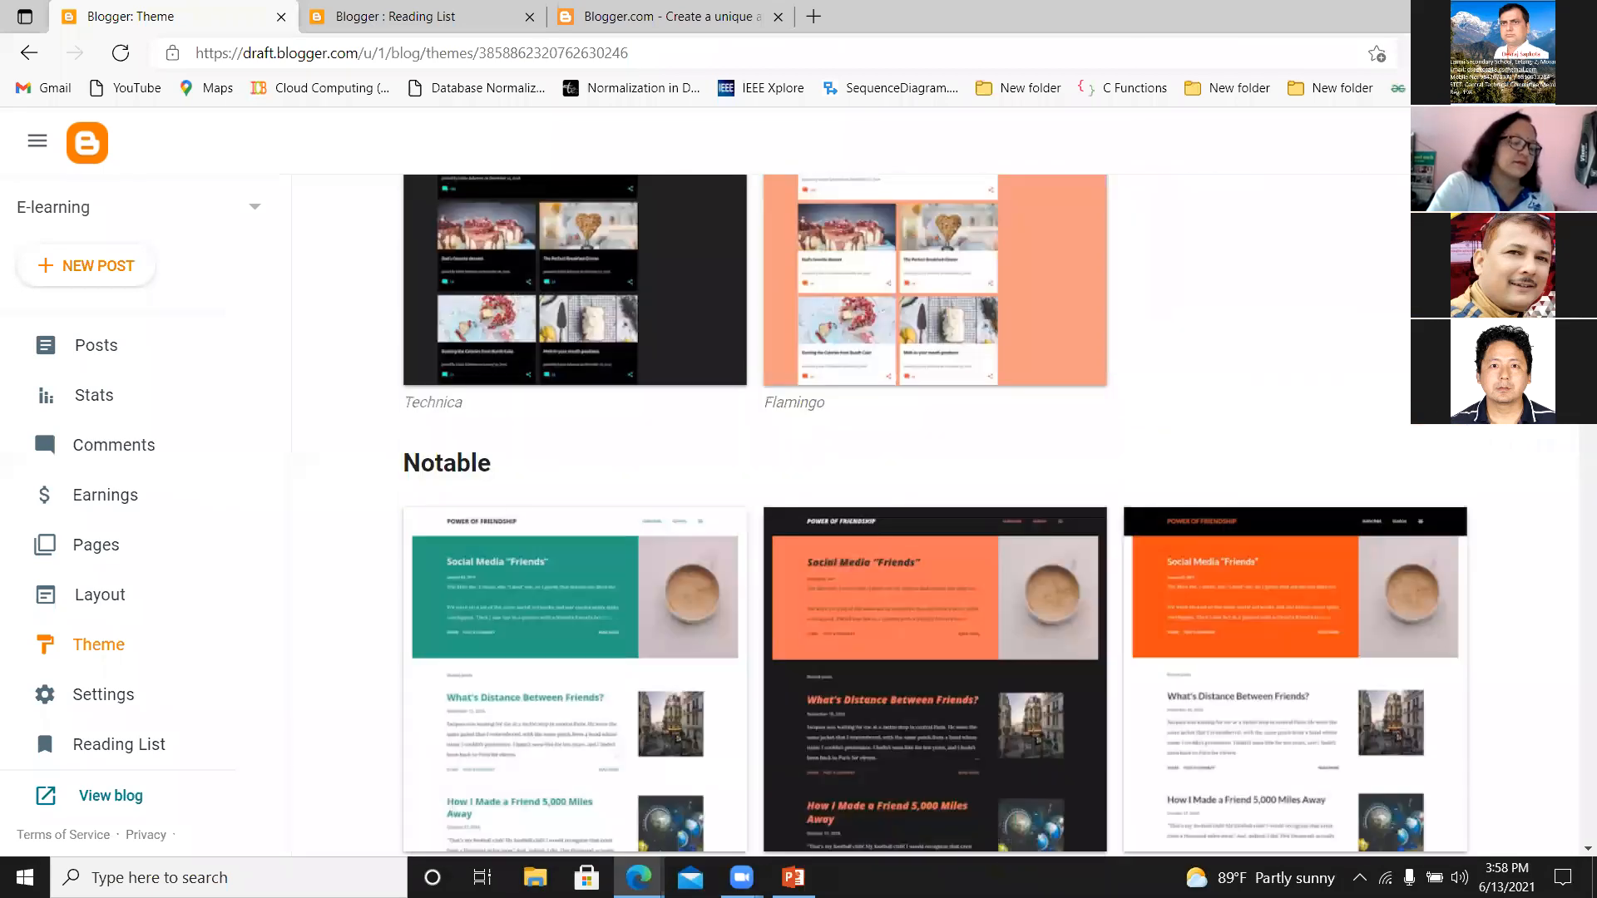
scroll(474, 613, "down", 7)
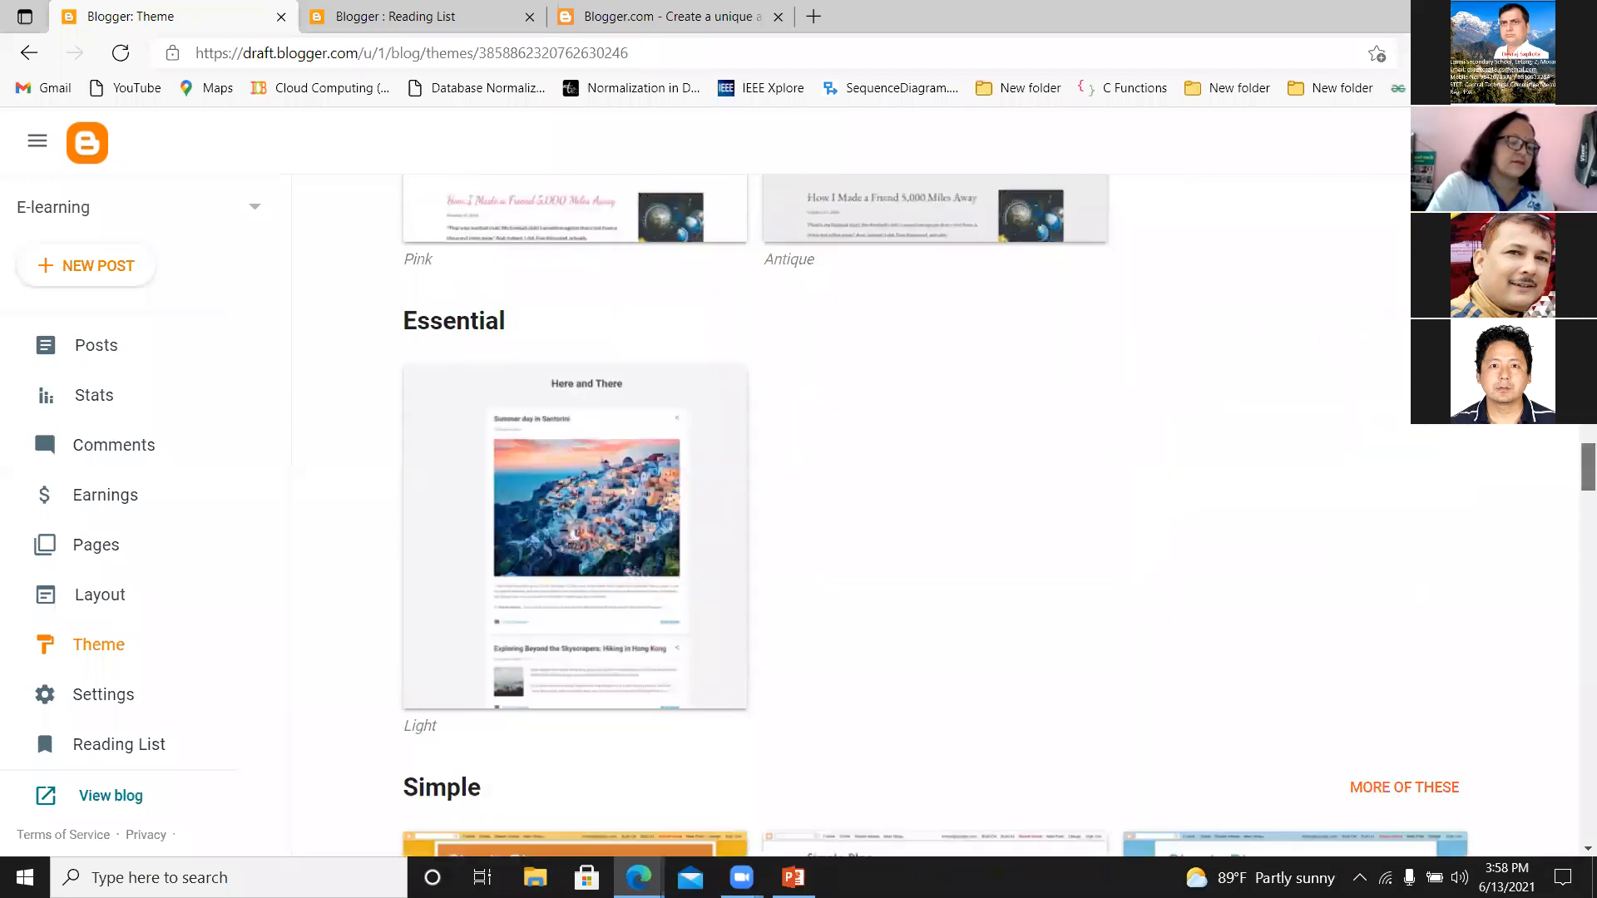
scroll(475, 614, "up", 19)
scroll(91, 684, "up", 20)
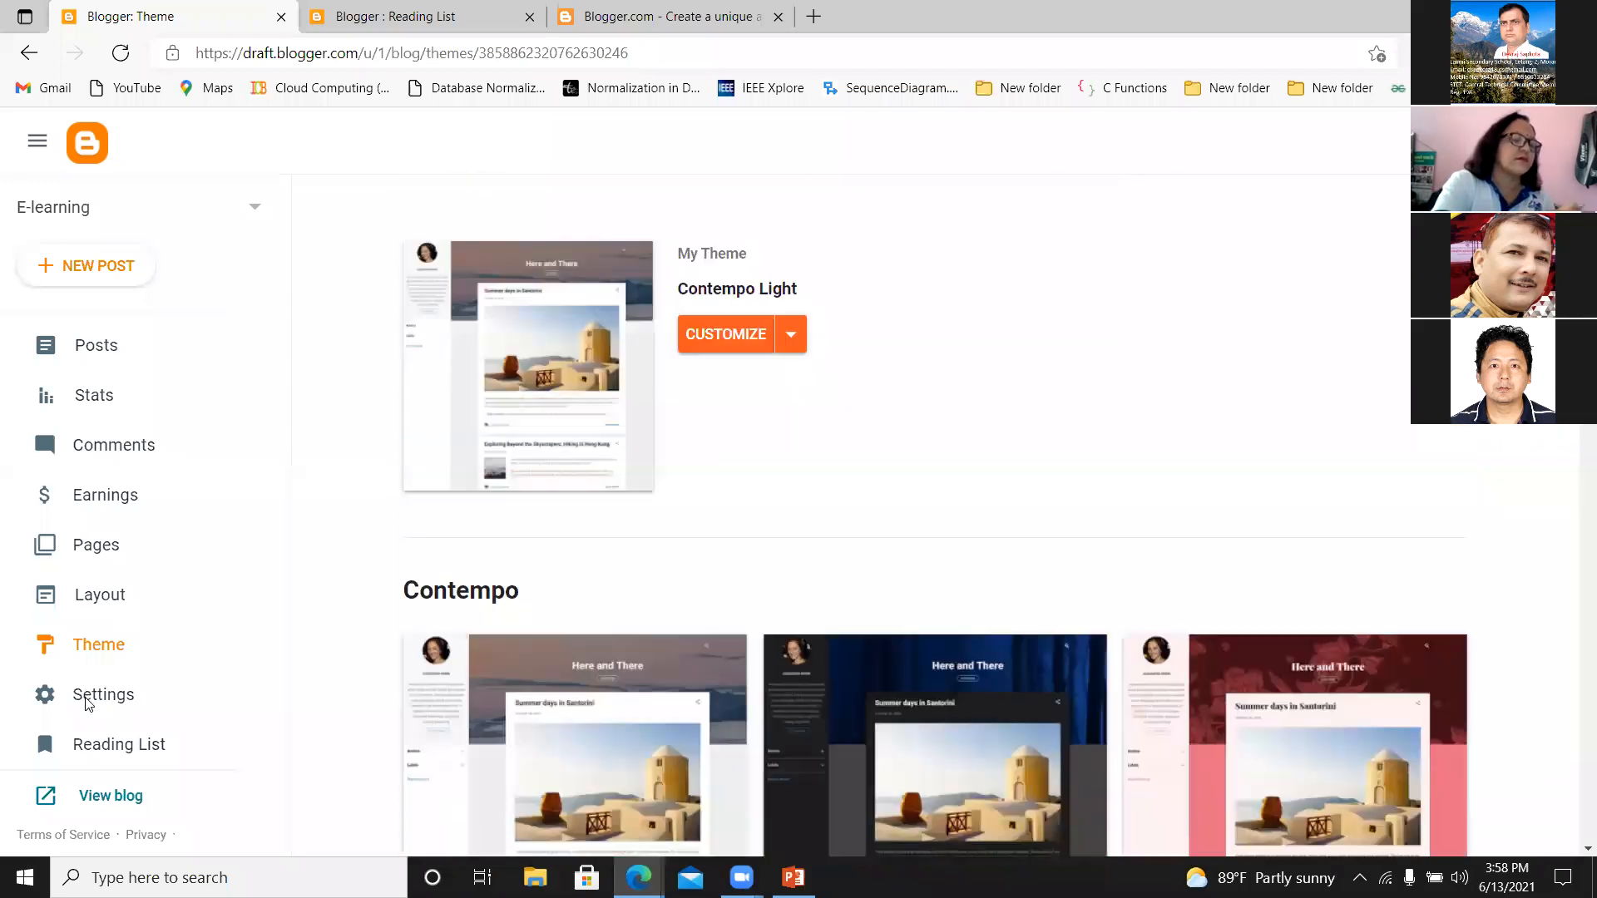
Open the blog's settings and view the Title and Description fields without changing them.
left_click(88, 703)
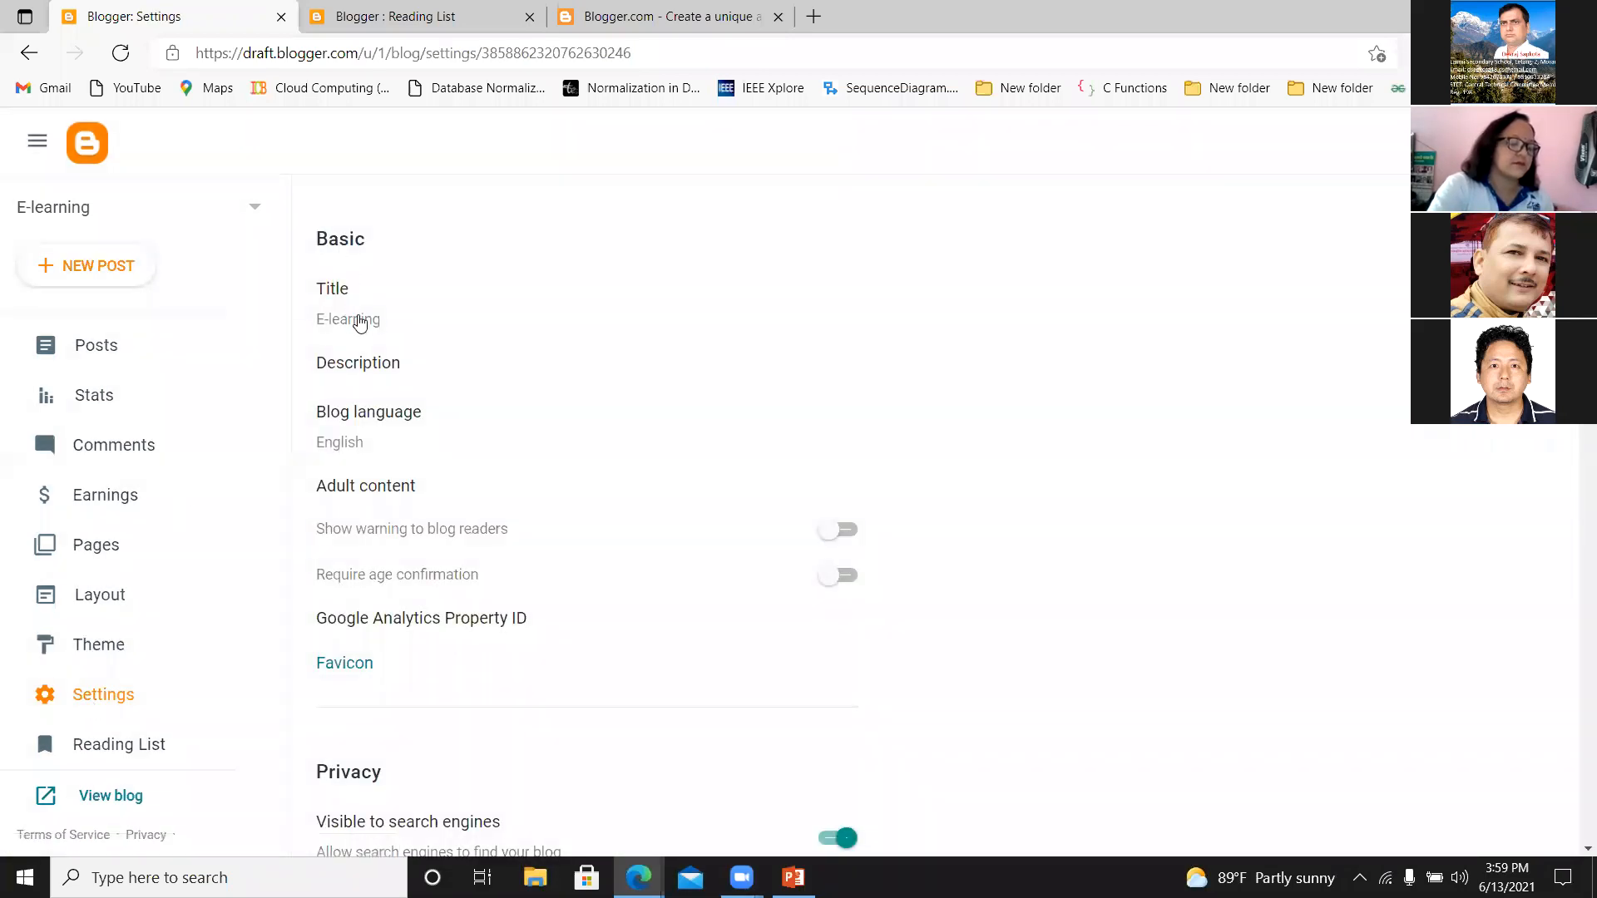
left_click(390, 325)
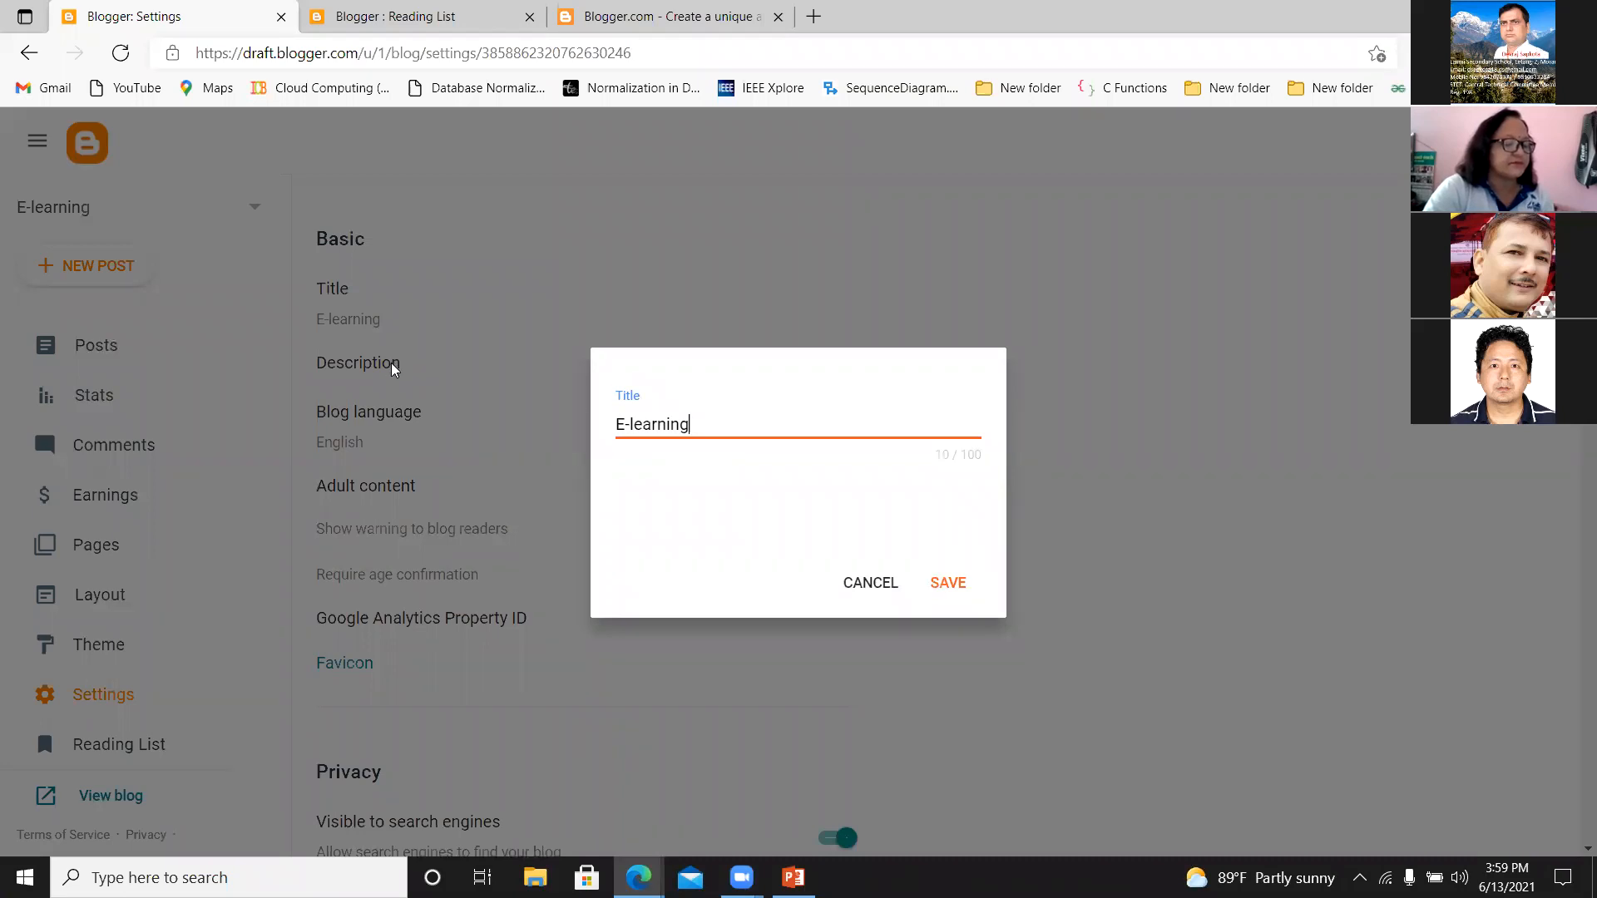
left_click(866, 582)
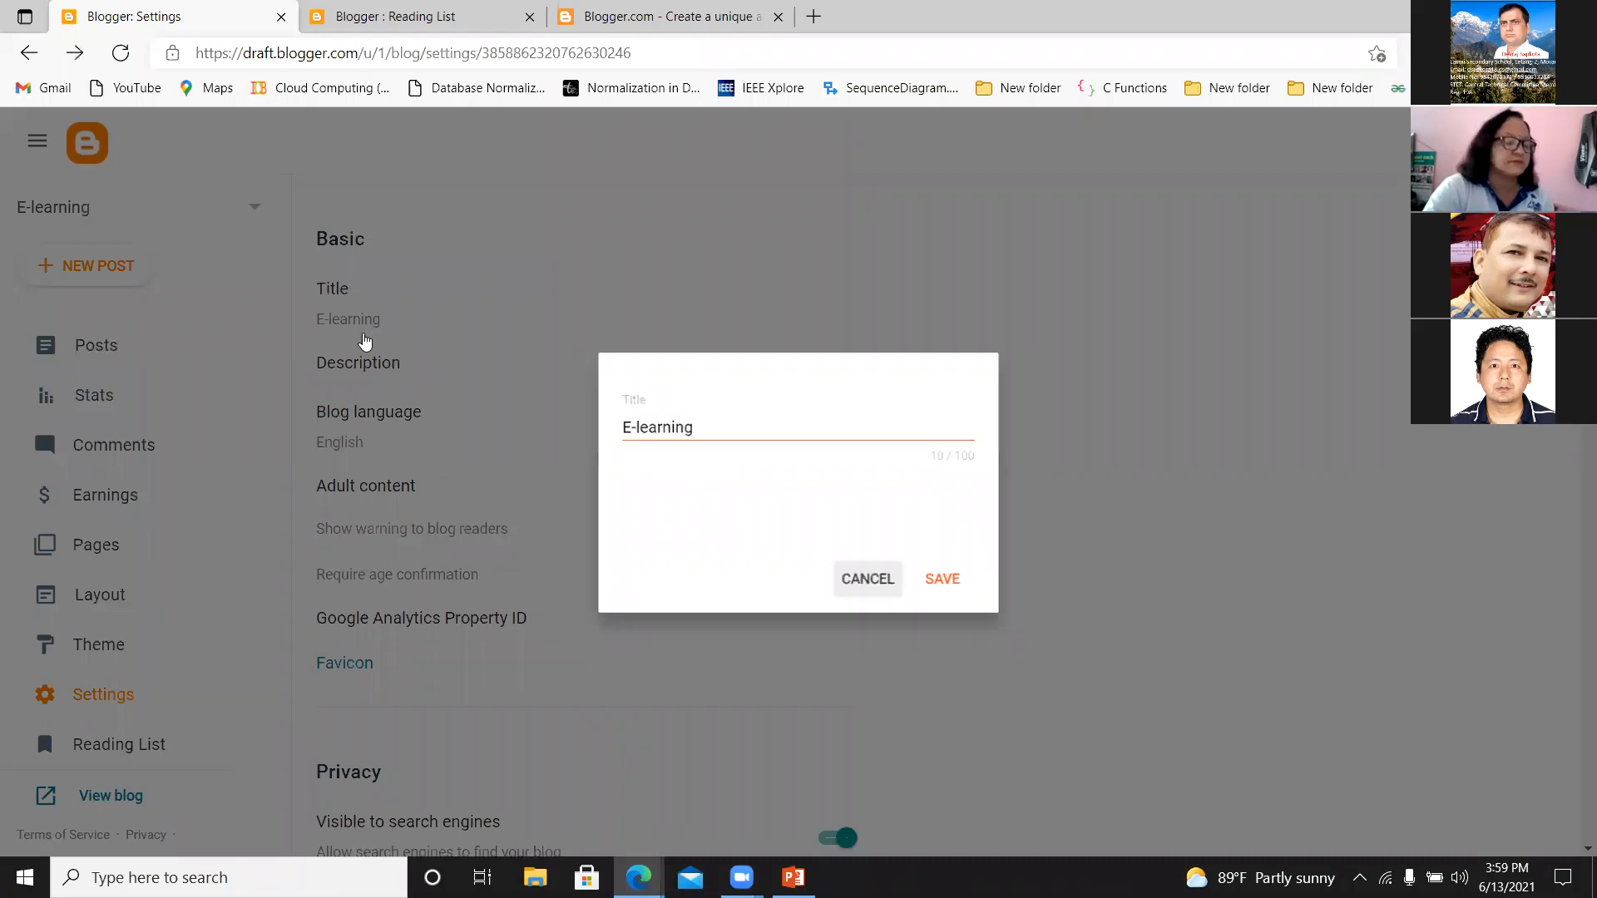
left_click(374, 363)
left_click(700, 478)
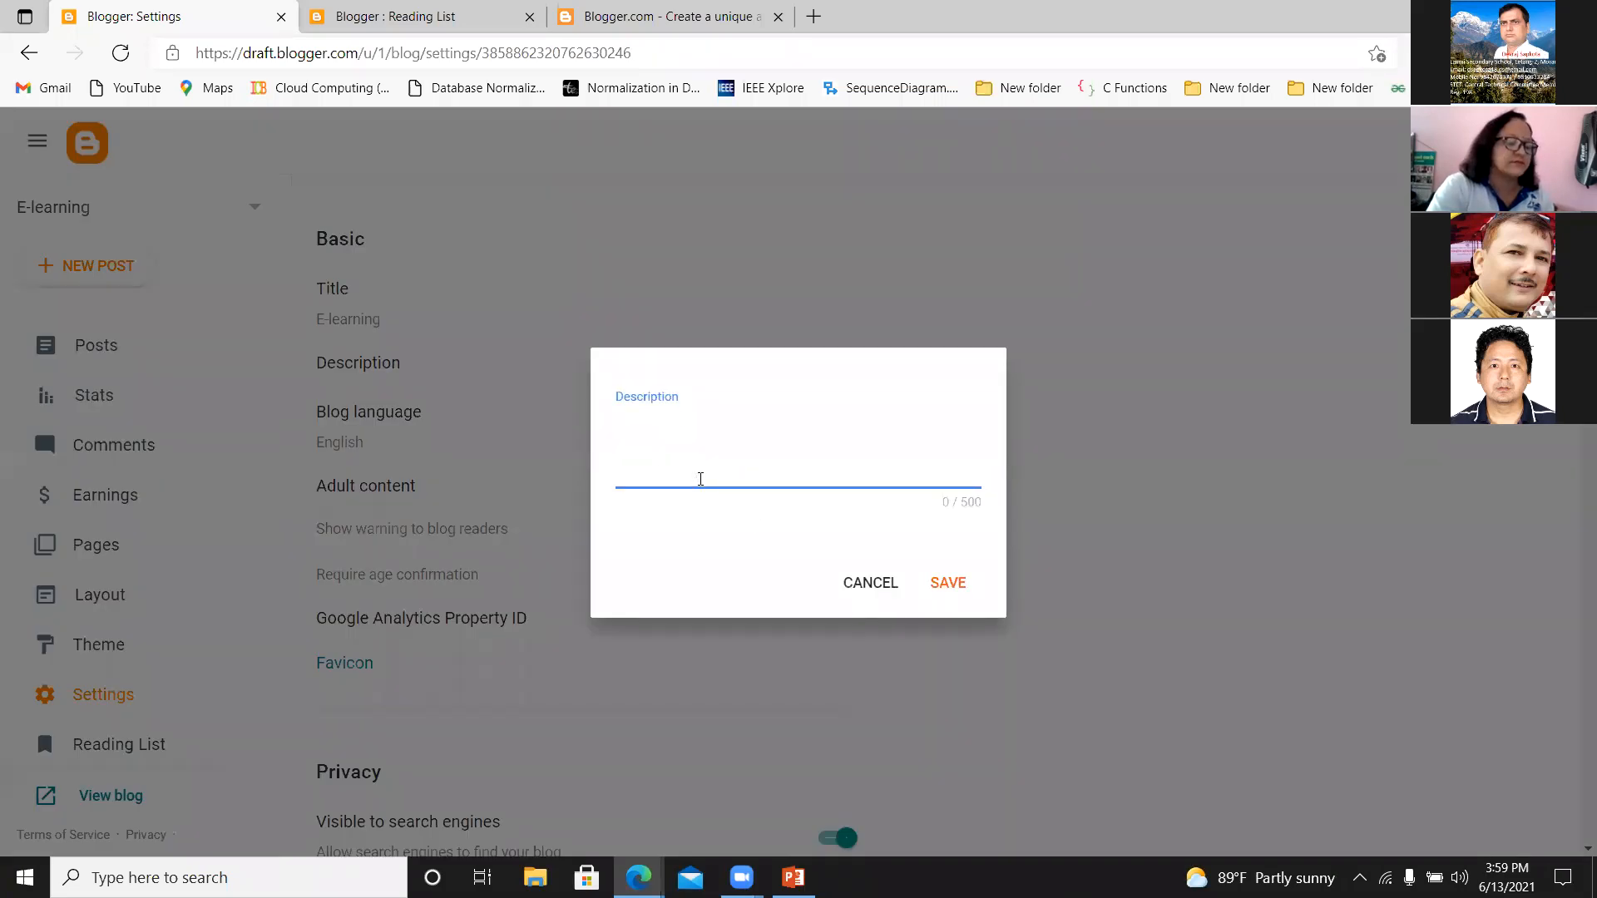
left_click(866, 582)
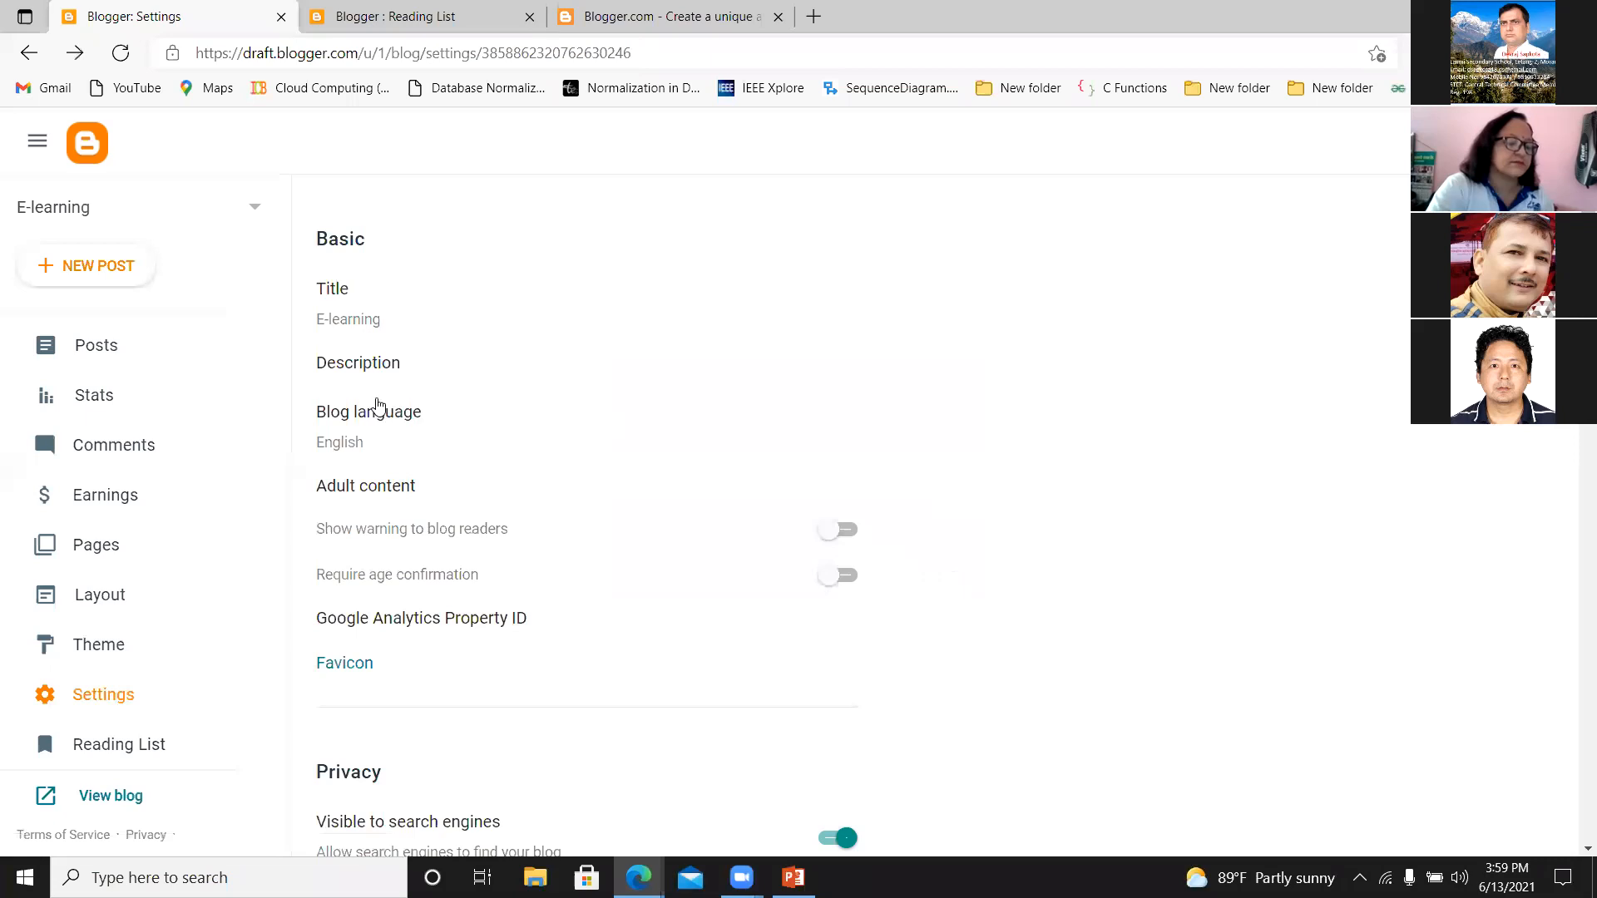
View the available blog languages in the Basic settings, keeping the current choice.
left_click(384, 412)
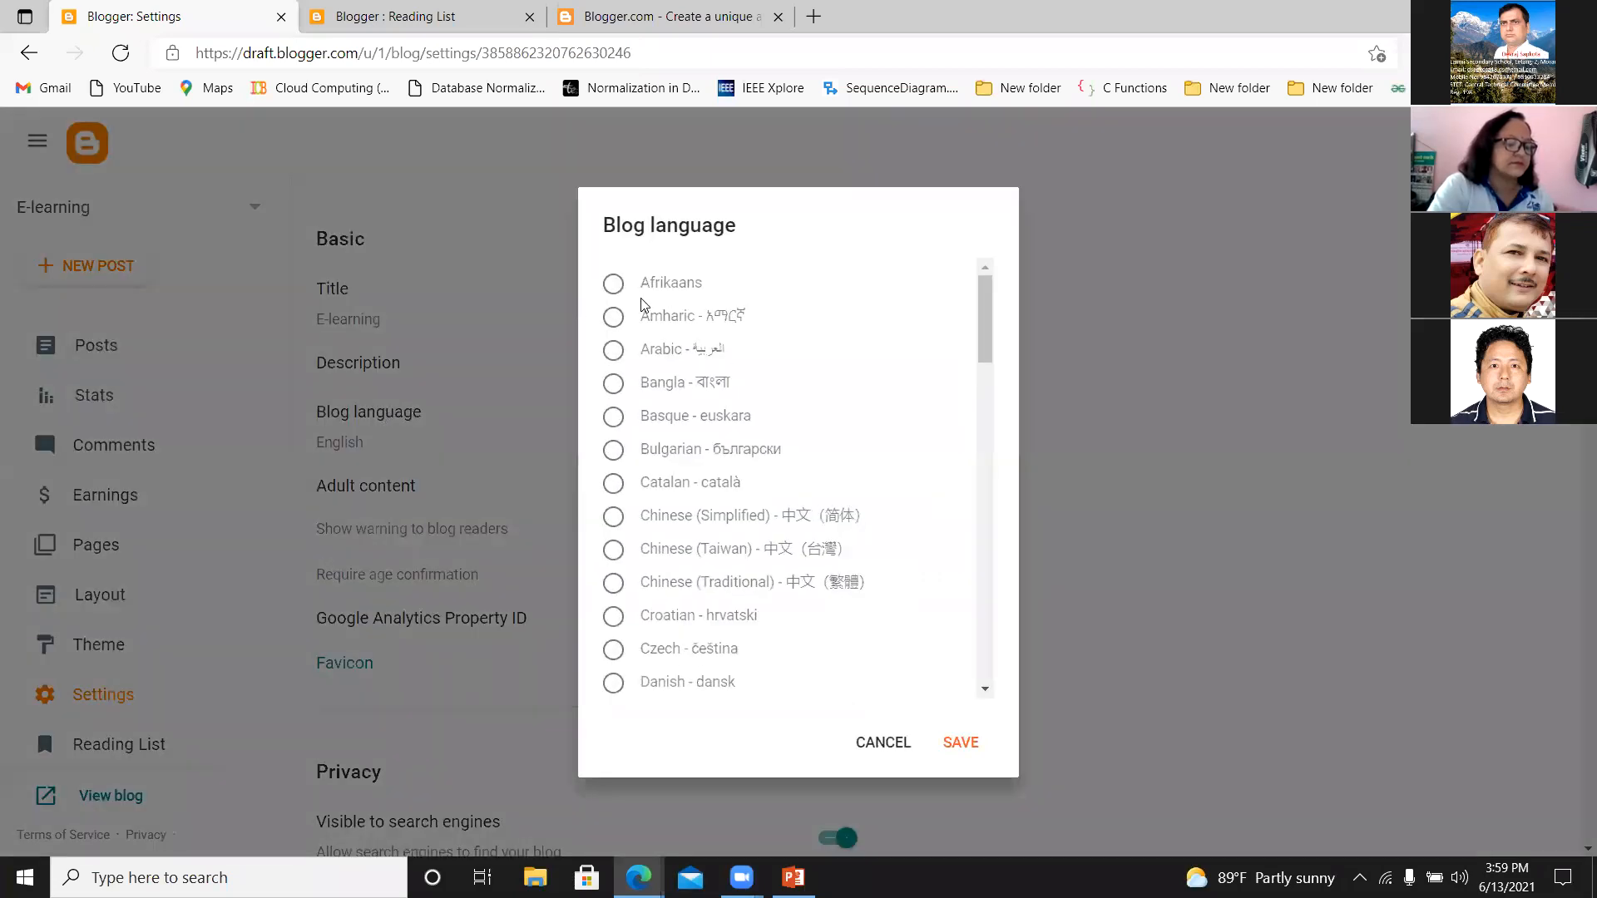
left_click_drag(981, 313, 965, 384)
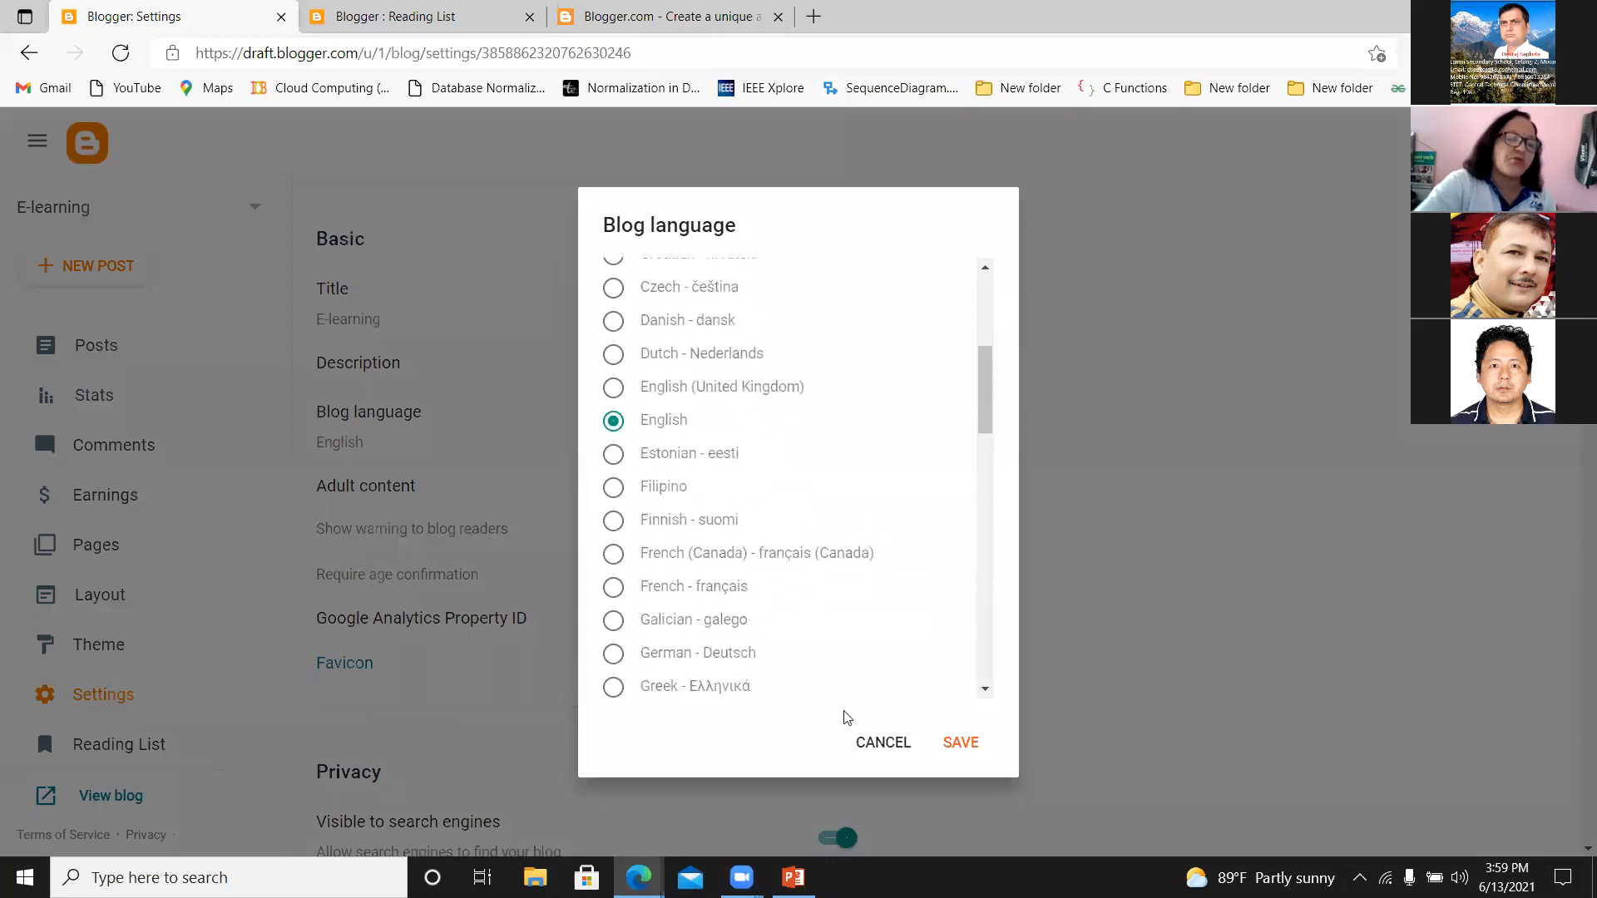
left_click(875, 751)
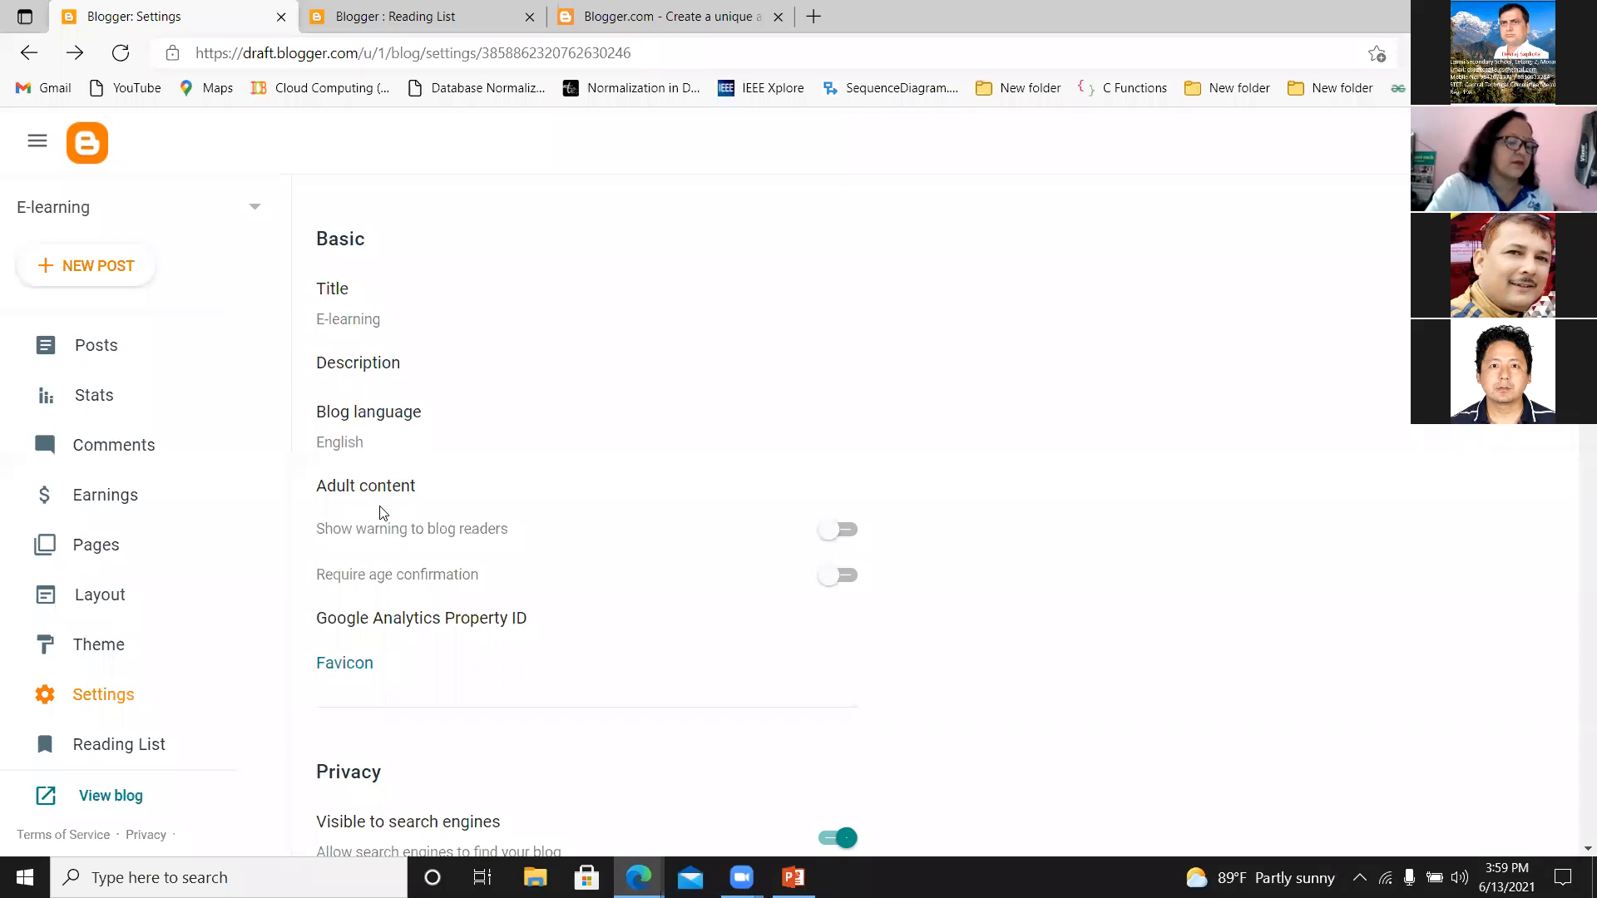
Switch the adult content warning to blog readers on and back off.
left_click(840, 534)
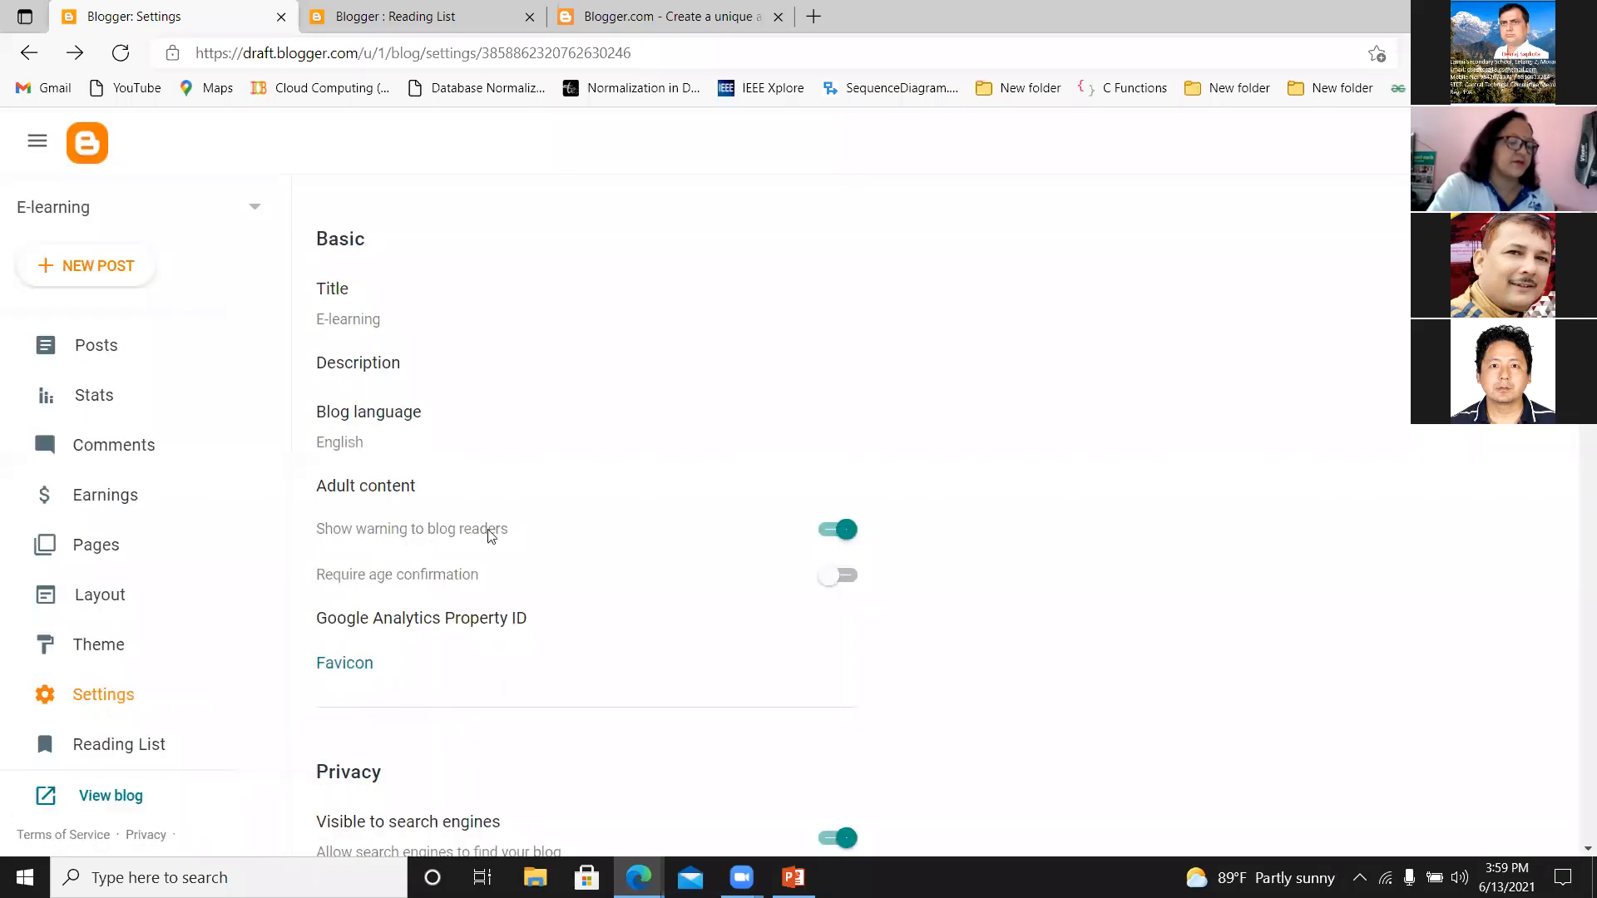
left_click(823, 538)
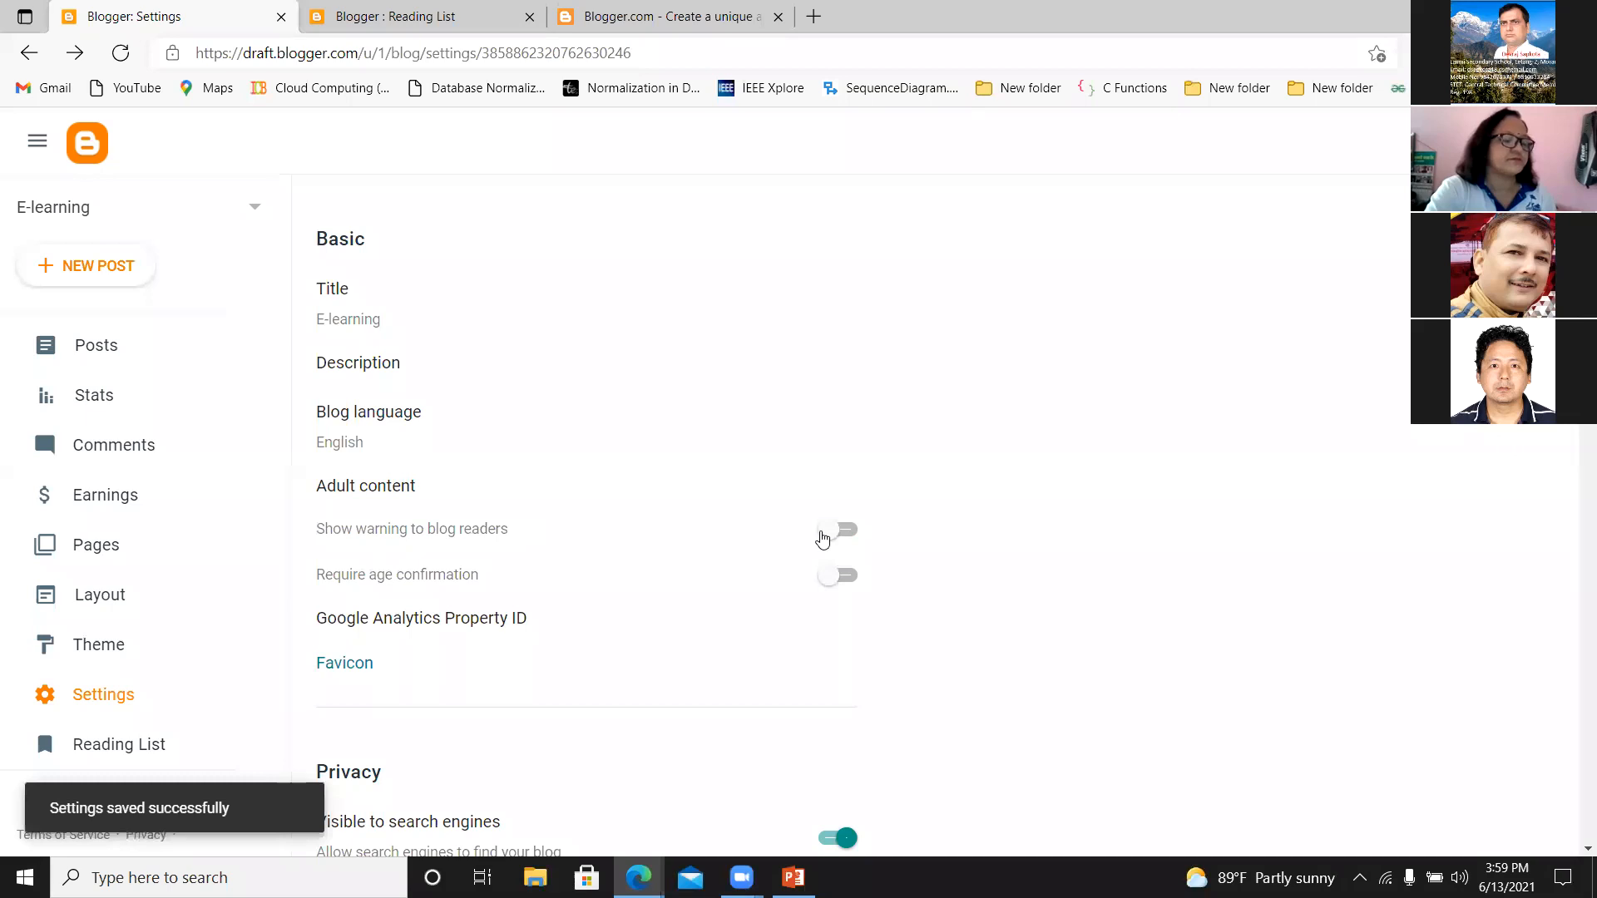
Try to upload the image com.jpg as the blog's custom favicon, and cancel the favicon configuration.
left_click_drag(1587, 216, 1588, 226)
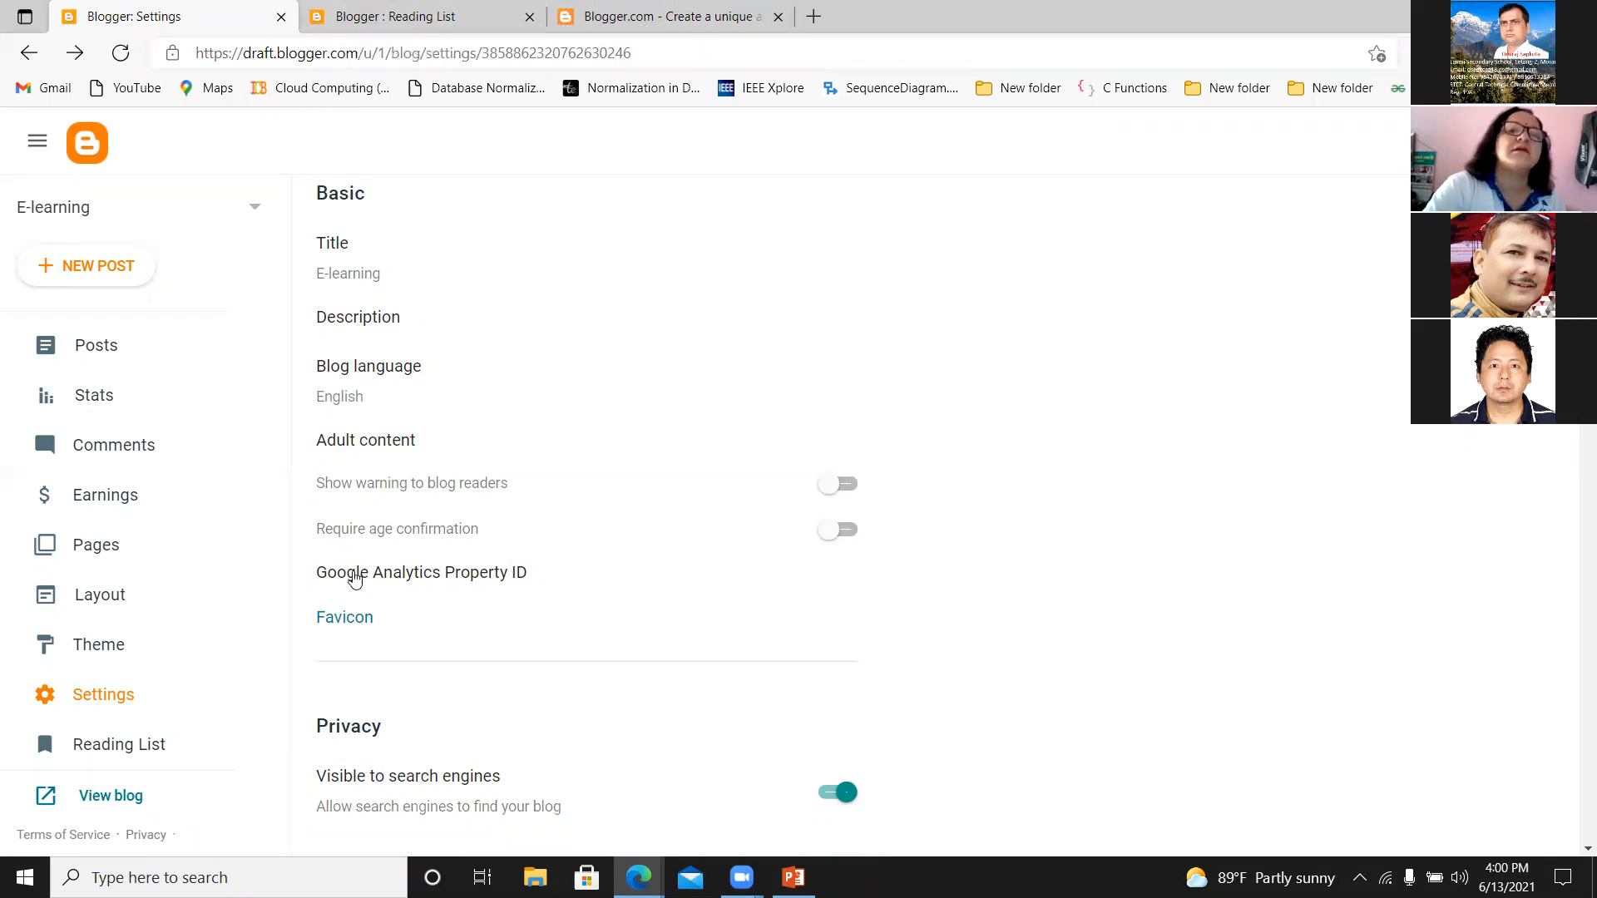
left_click(354, 622)
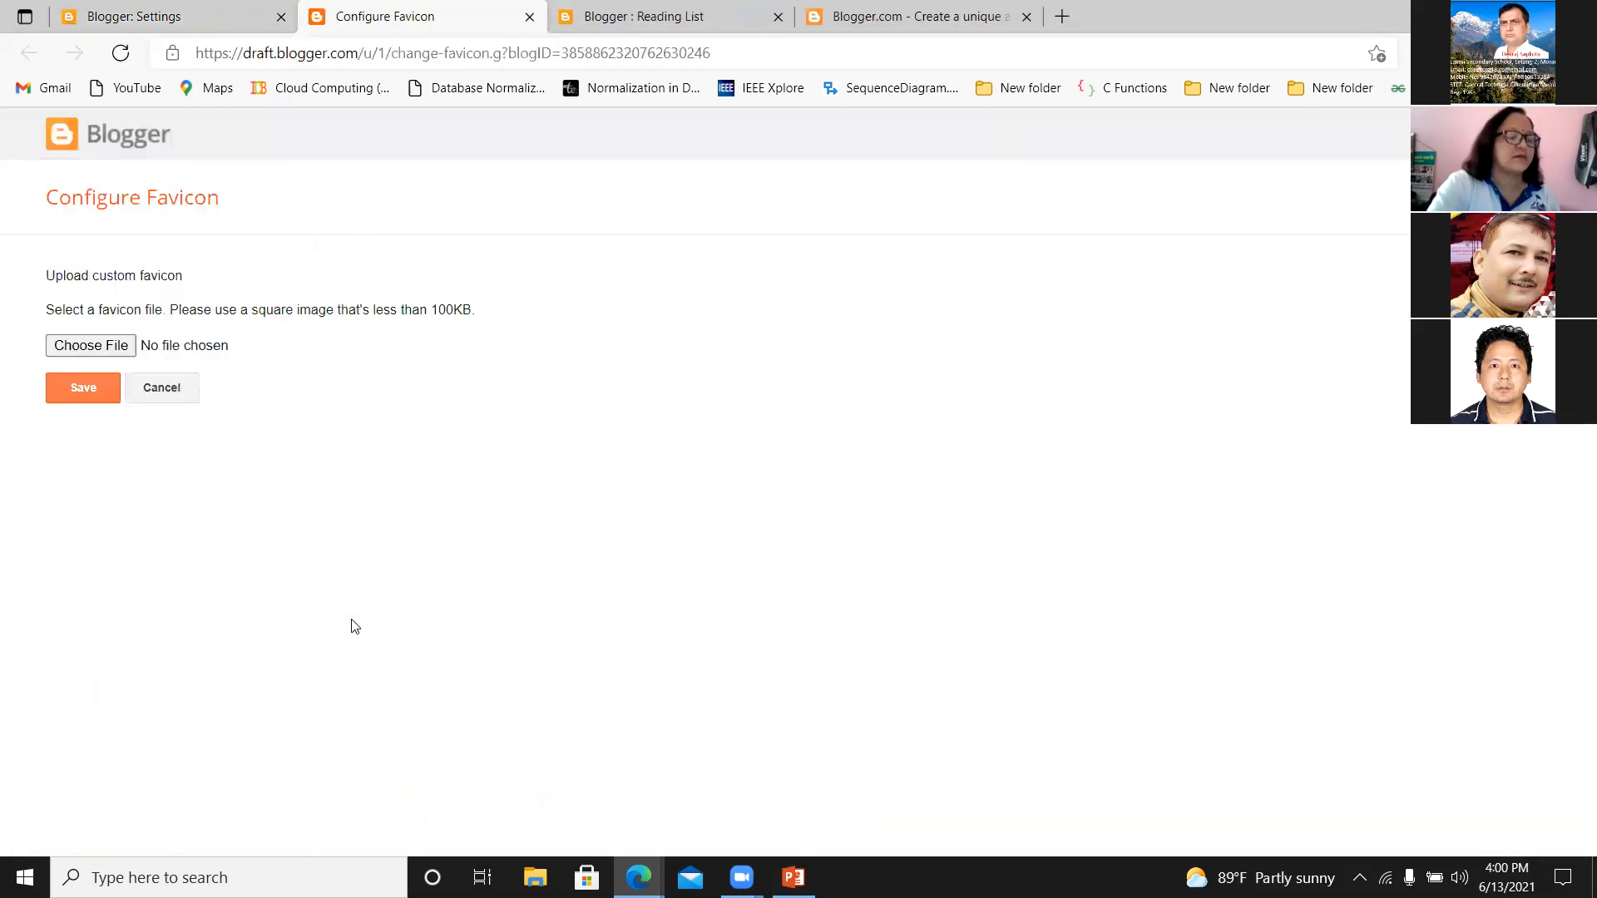
left_click(92, 345)
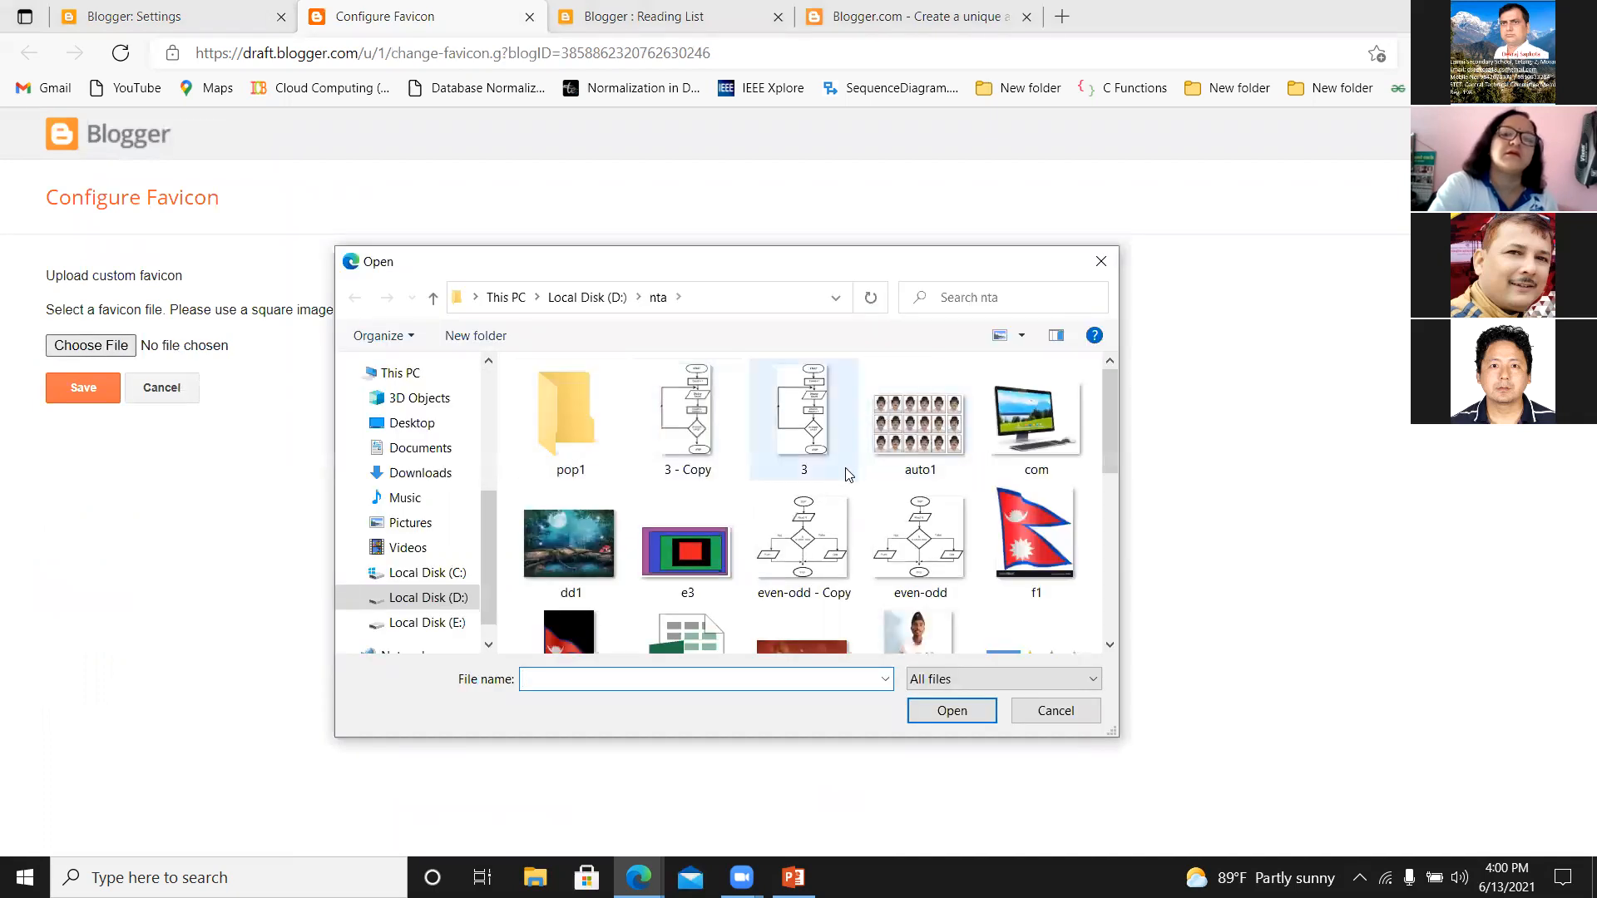
left_click(1066, 413)
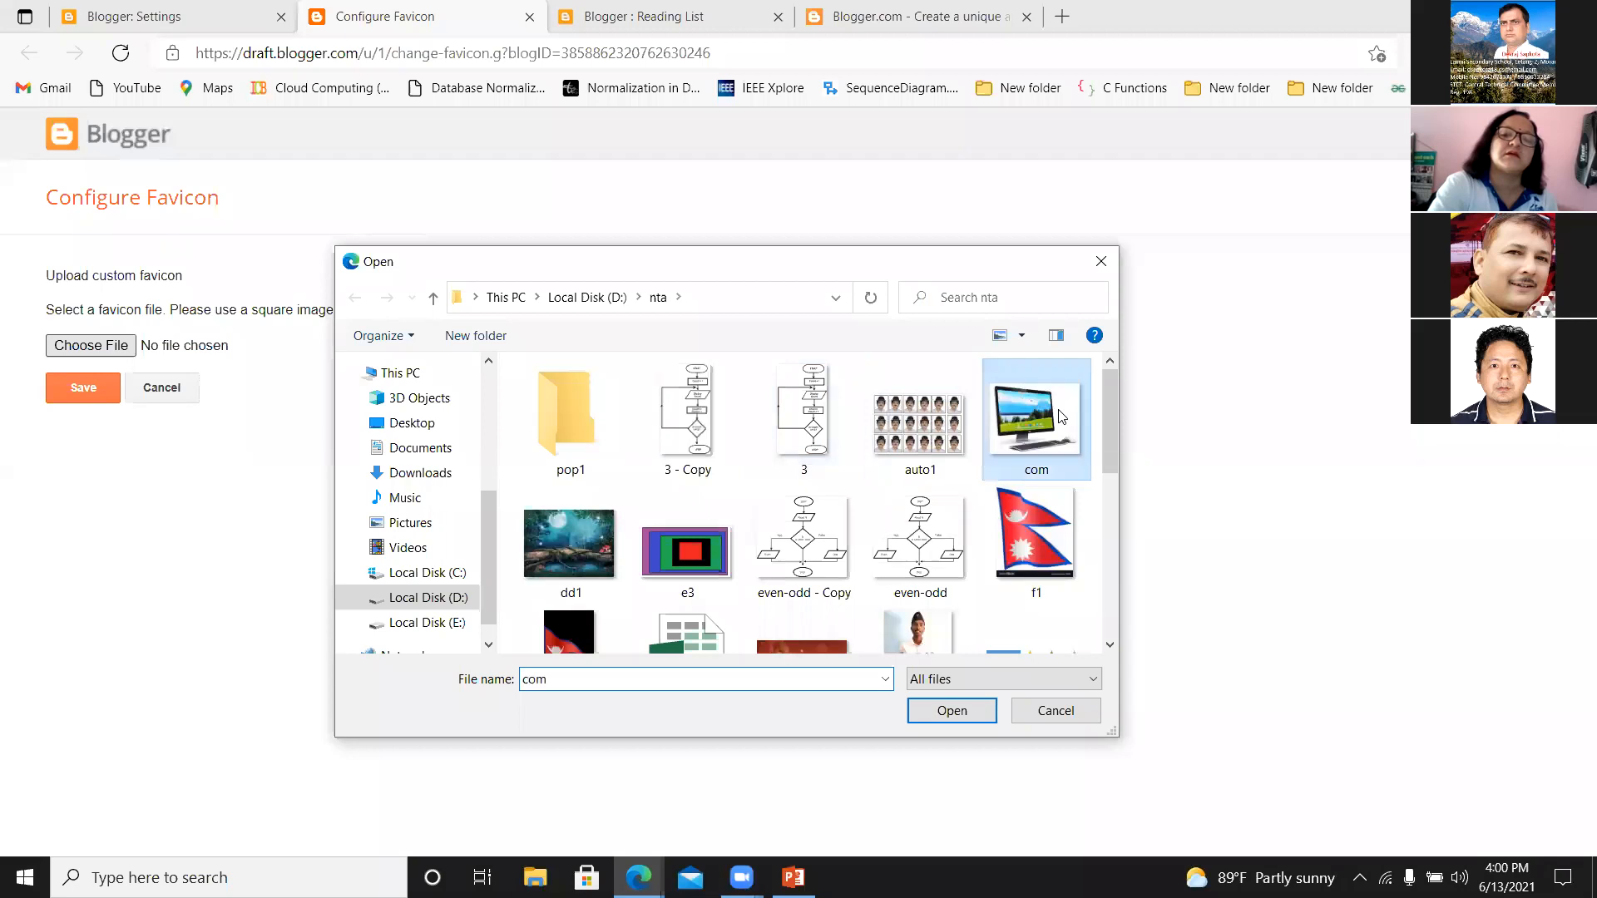
left_click(939, 712)
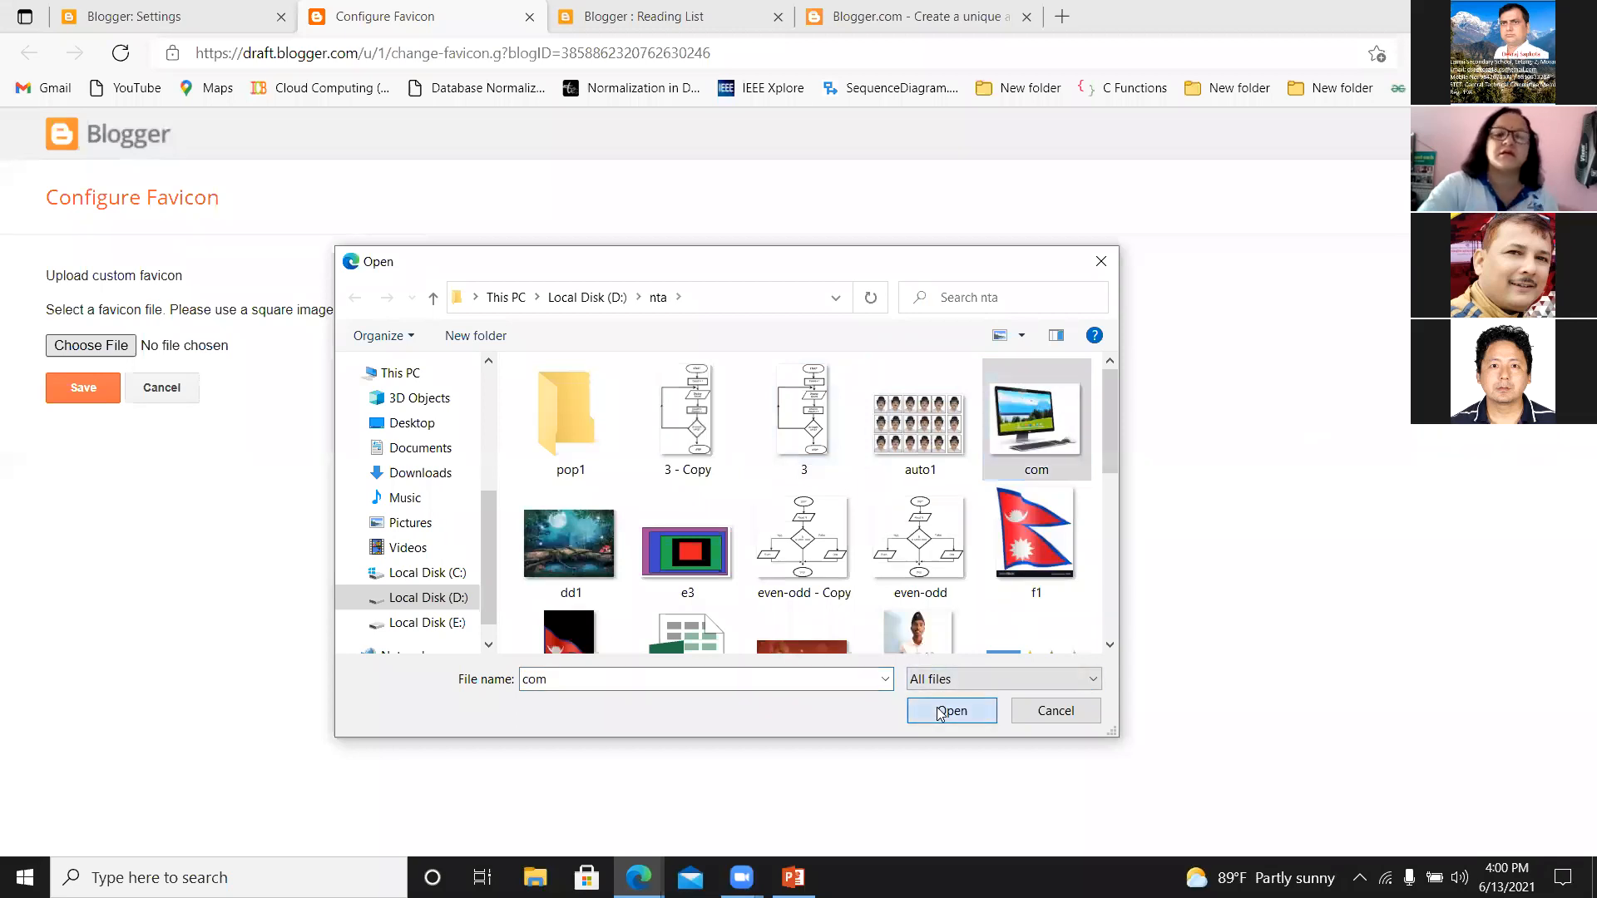
left_click(77, 391)
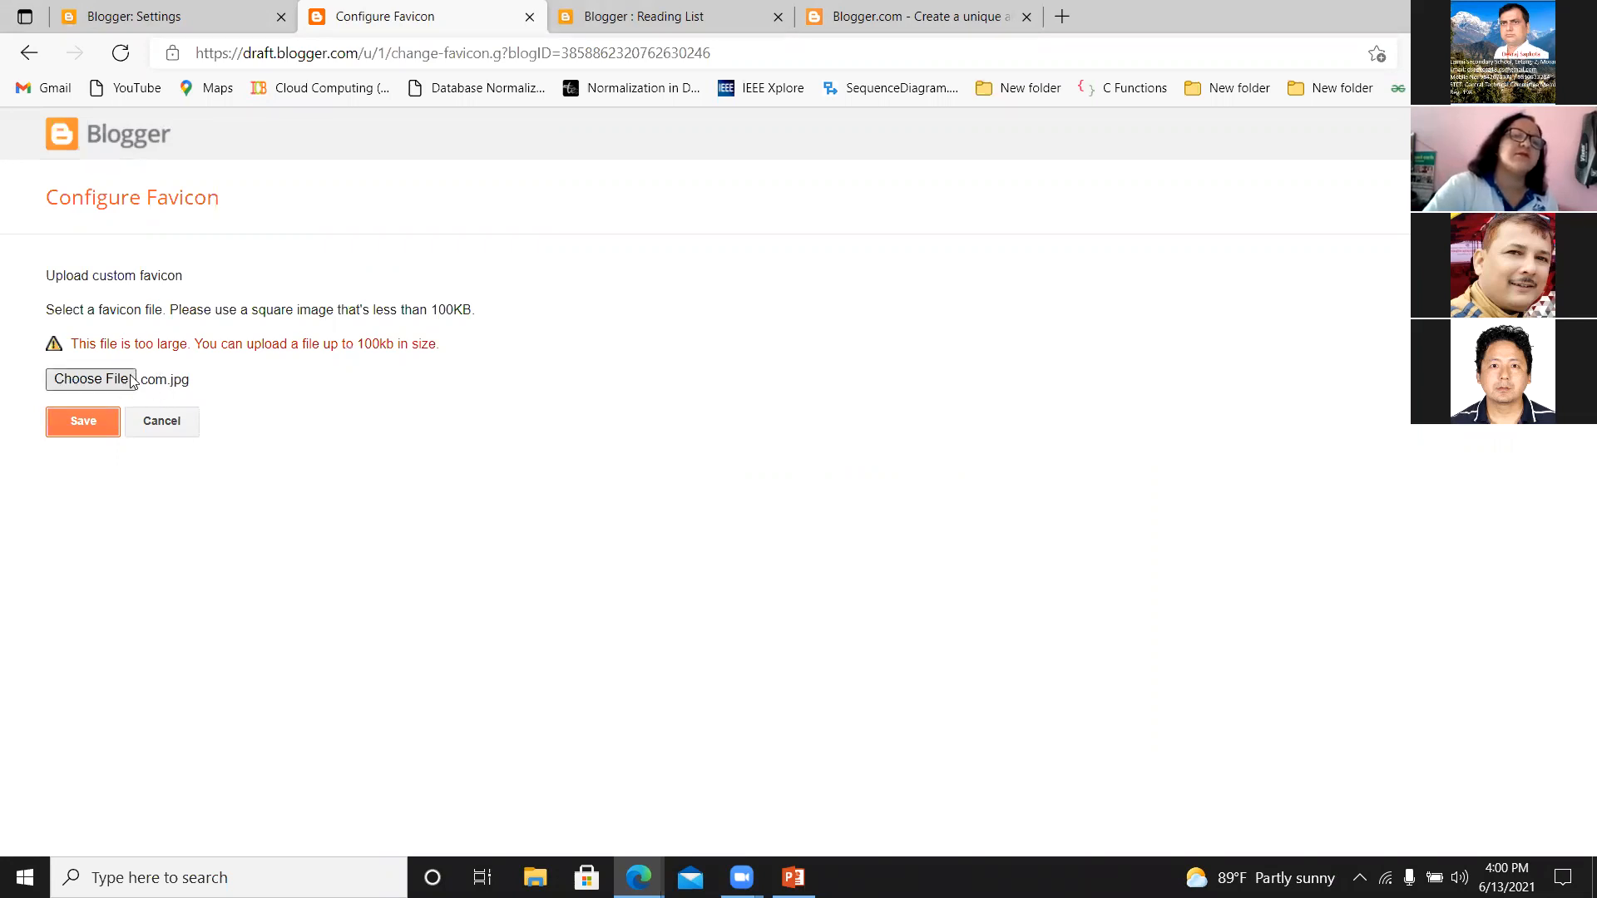
left_click(181, 429)
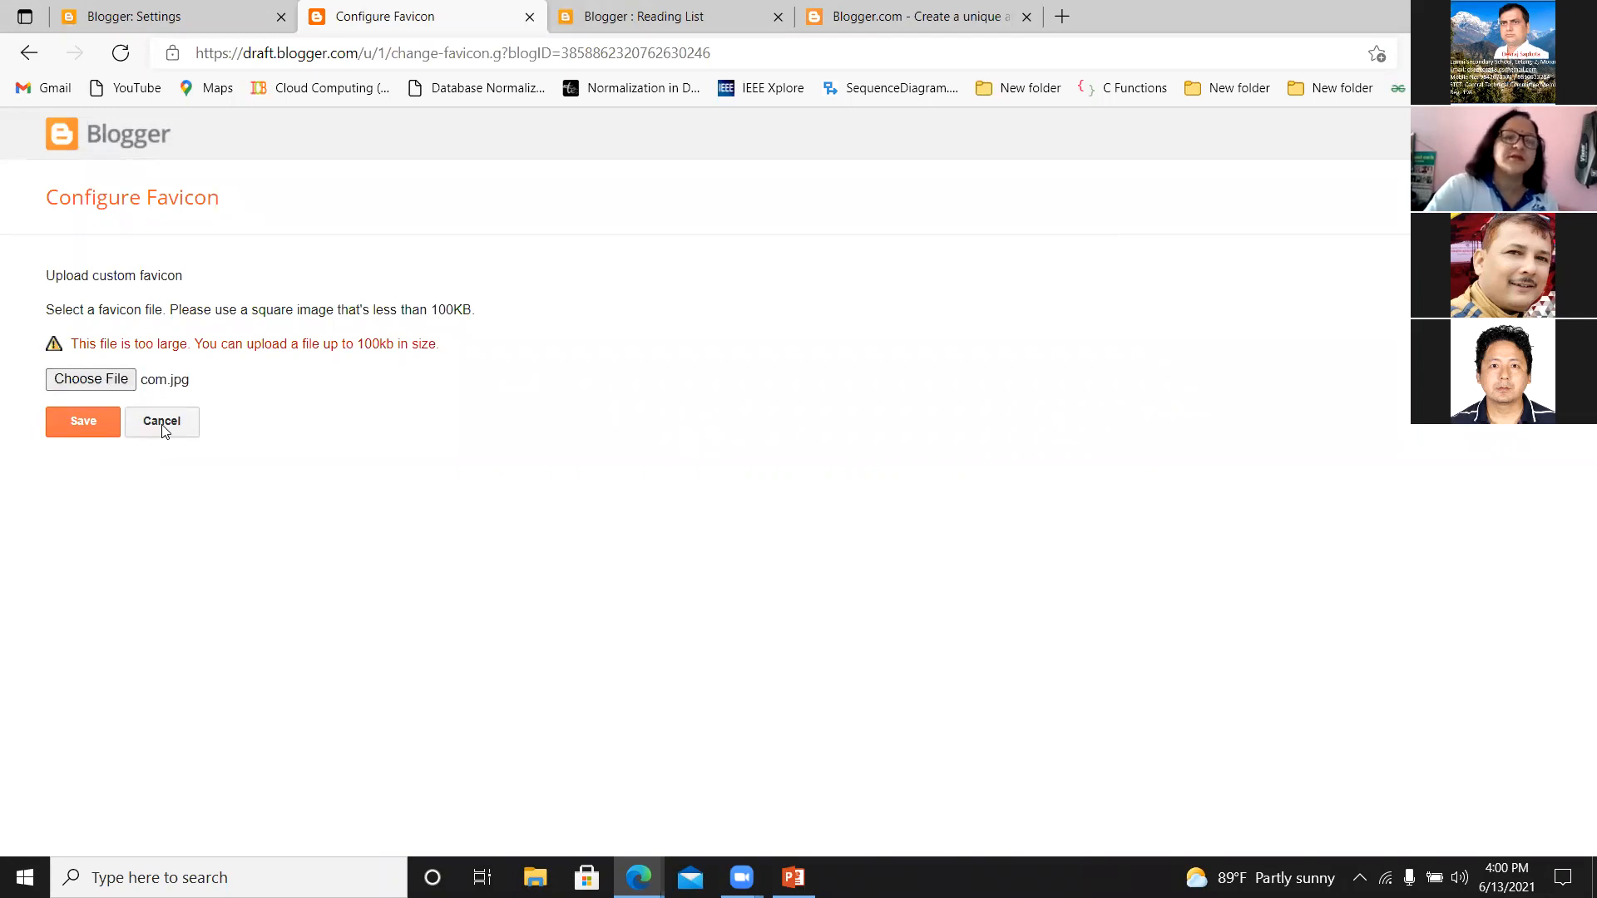
Reopen the favicon configuration page from the blog settings and return to the settings without choosing a file.
left_click(125, 25)
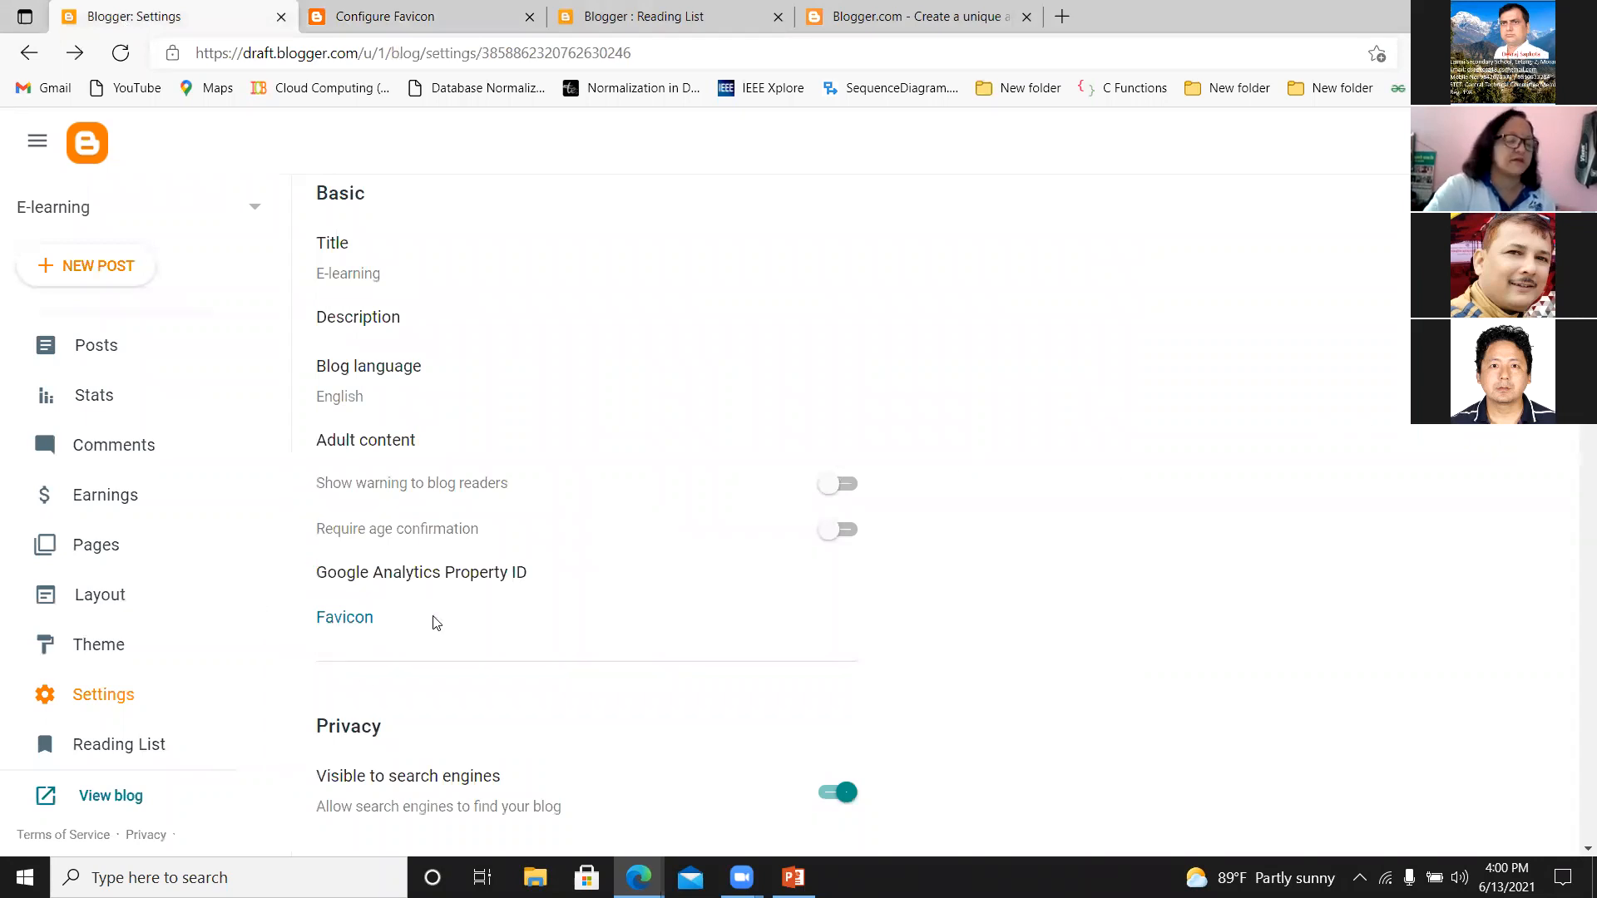
left_click(354, 624)
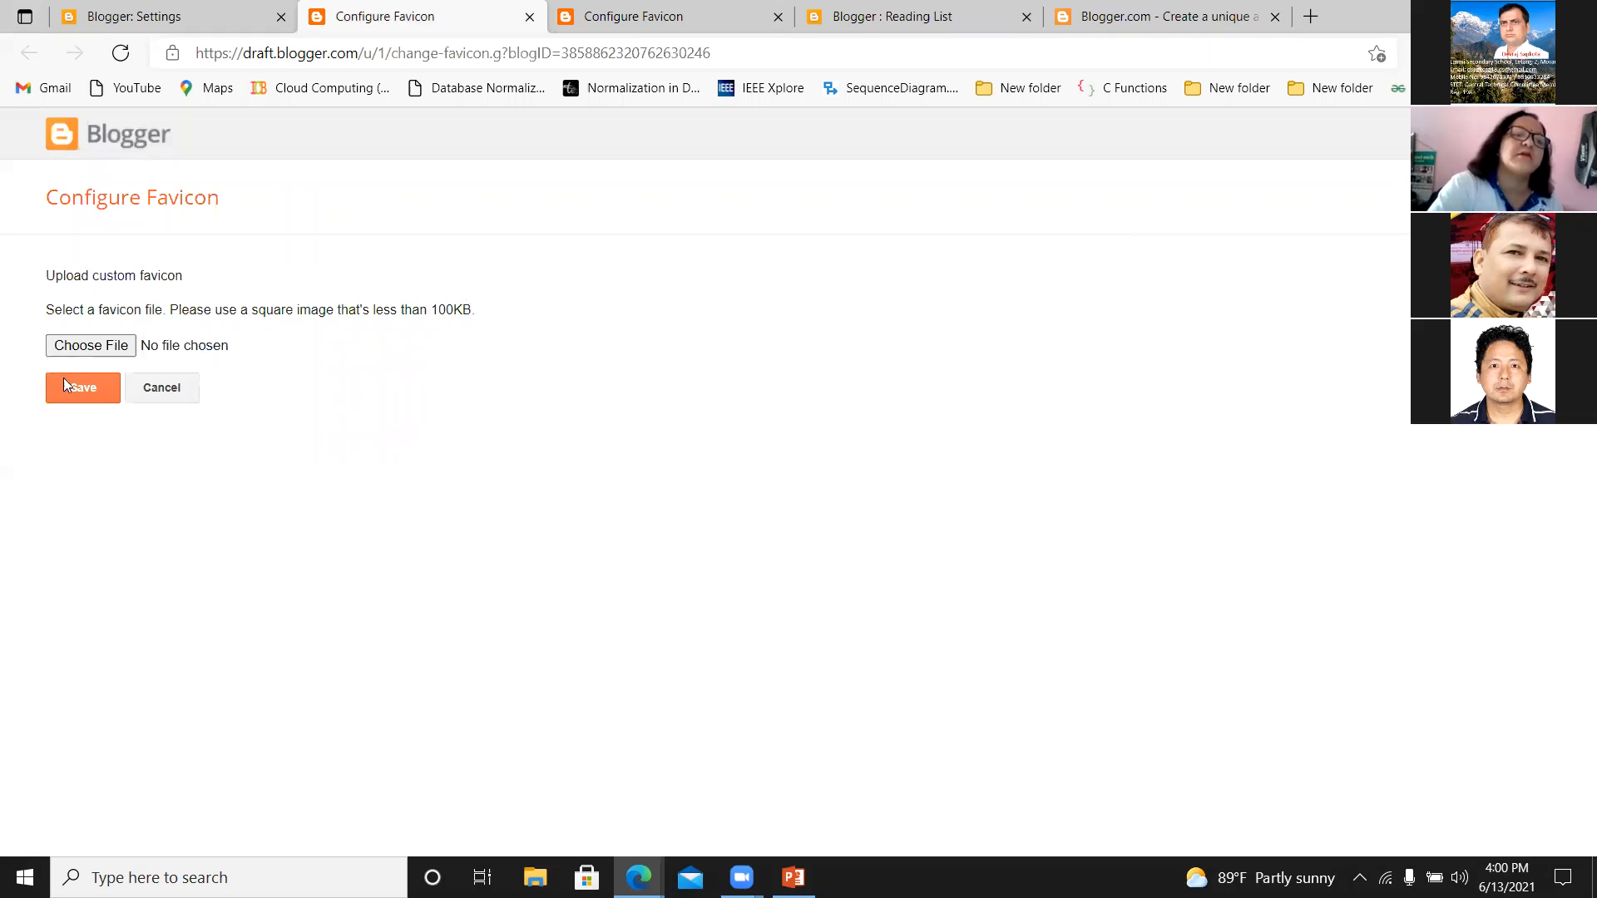
left_click(141, 15)
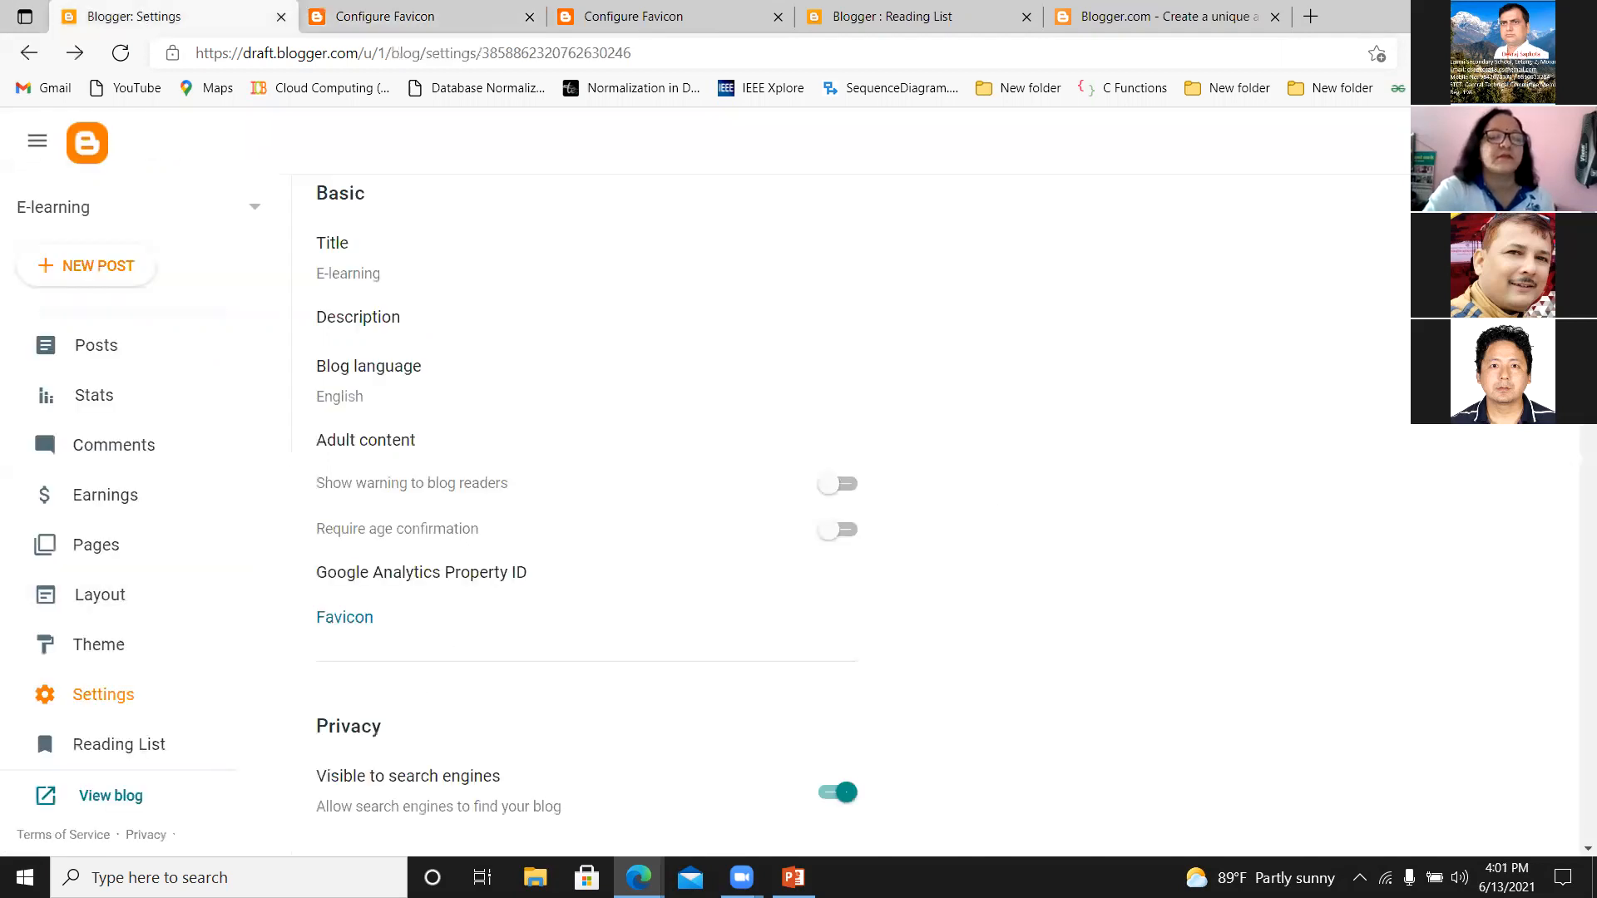
Switch the blog's visibility to search engines off and back on in the Privacy settings.
scroll(582, 516, "down", 3)
scroll(583, 515, "up", 2)
scroll(582, 515, "down", 1)
scroll(582, 515, "up", 3)
scroll(582, 516, "down", 5)
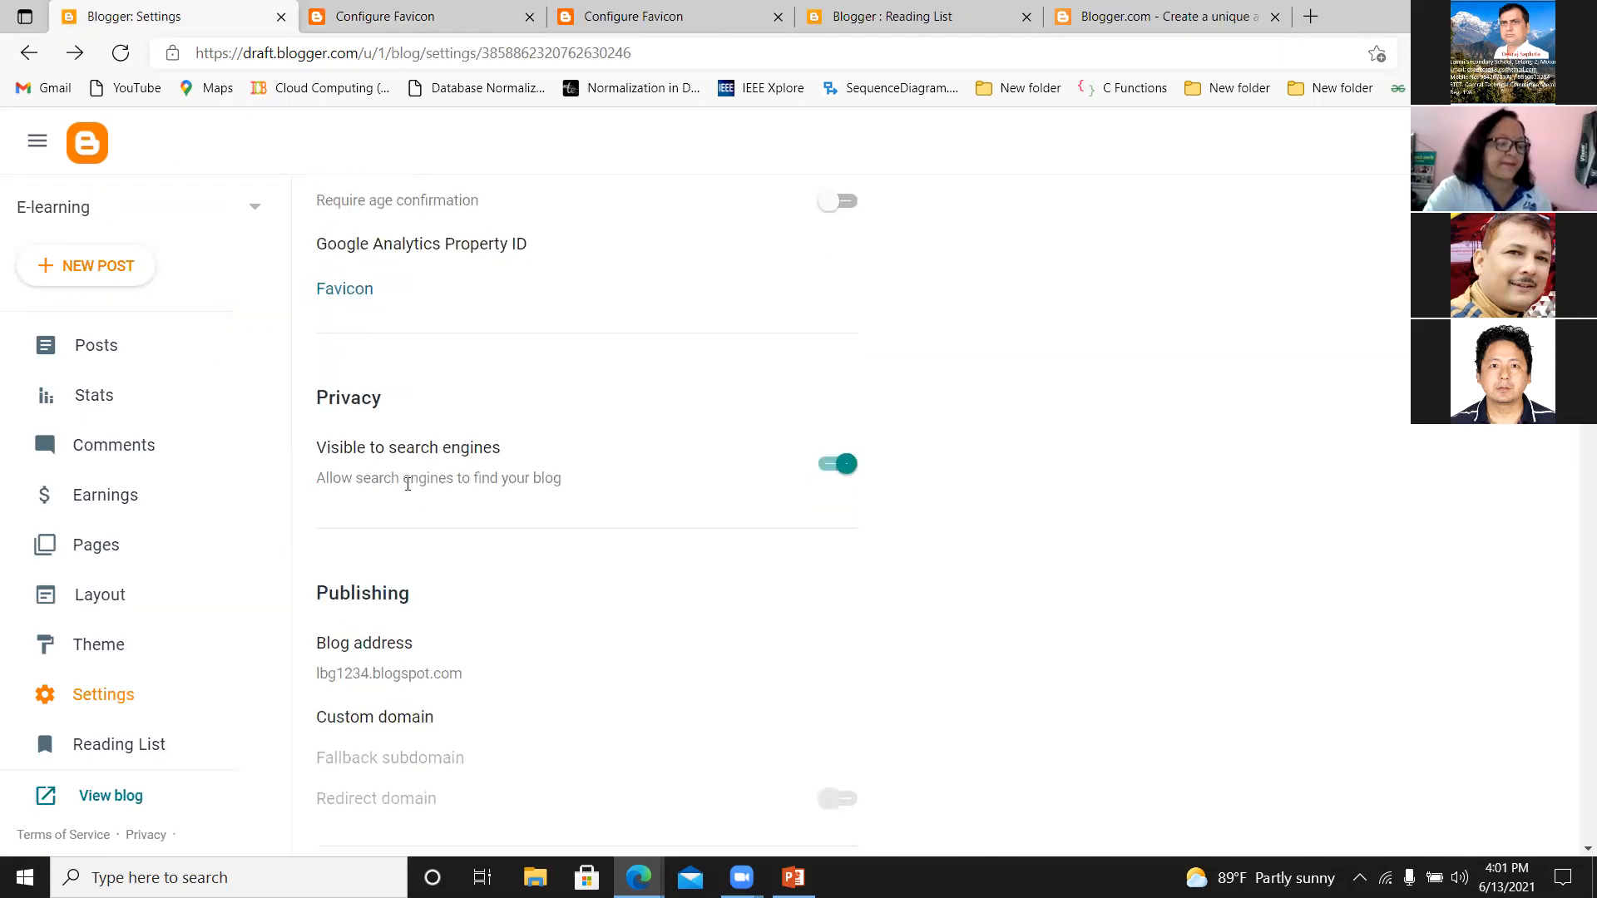
left_click(832, 464)
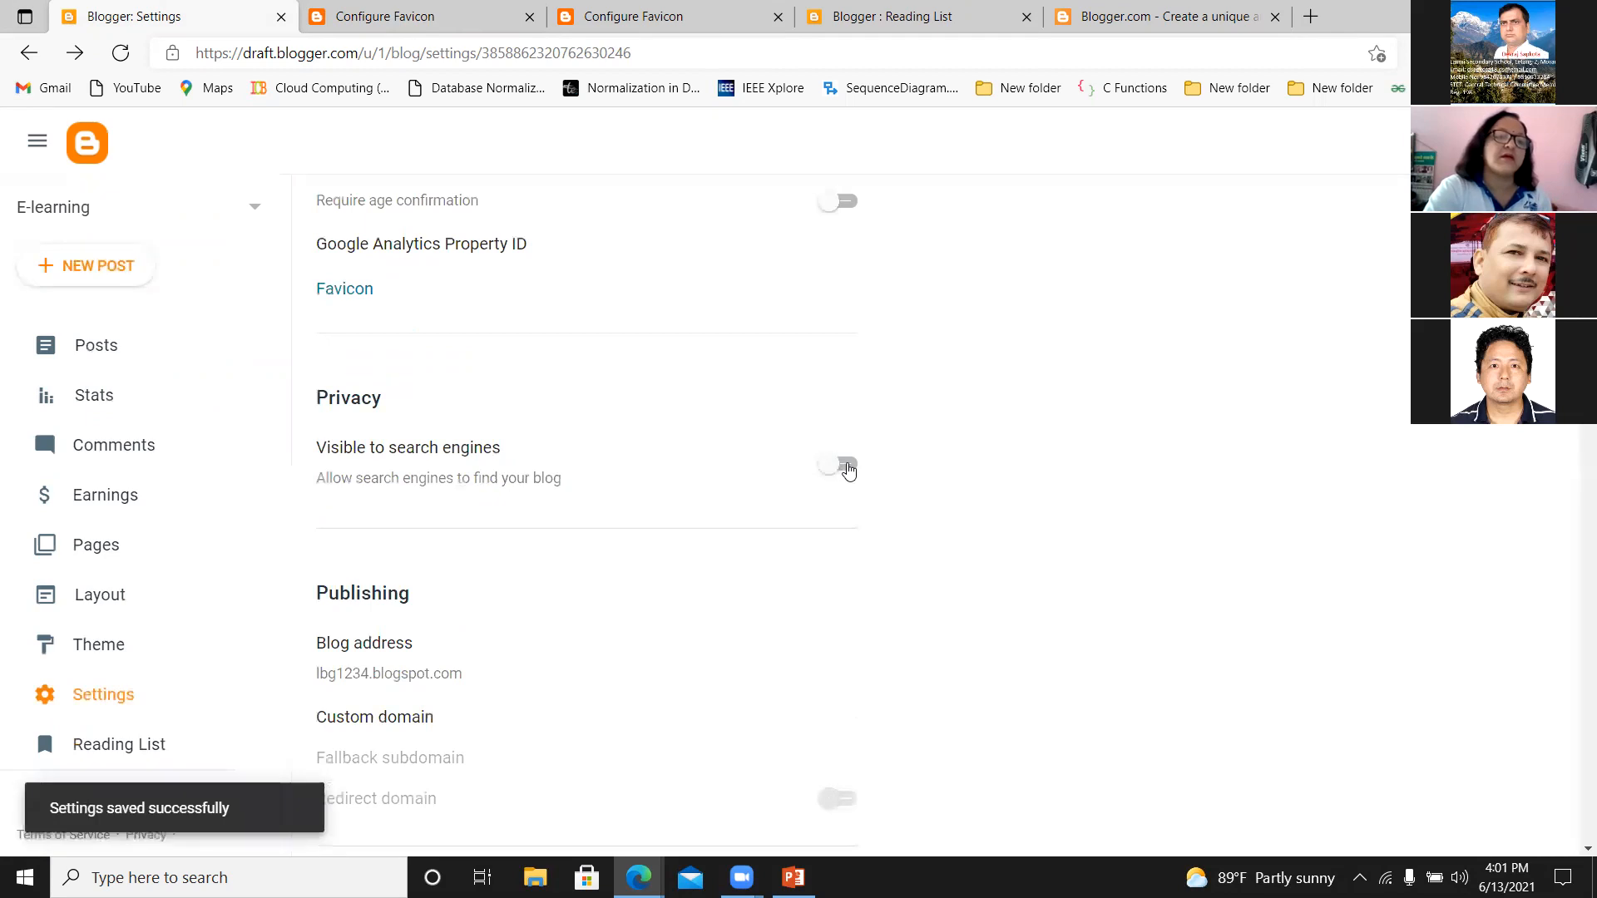
left_click(846, 466)
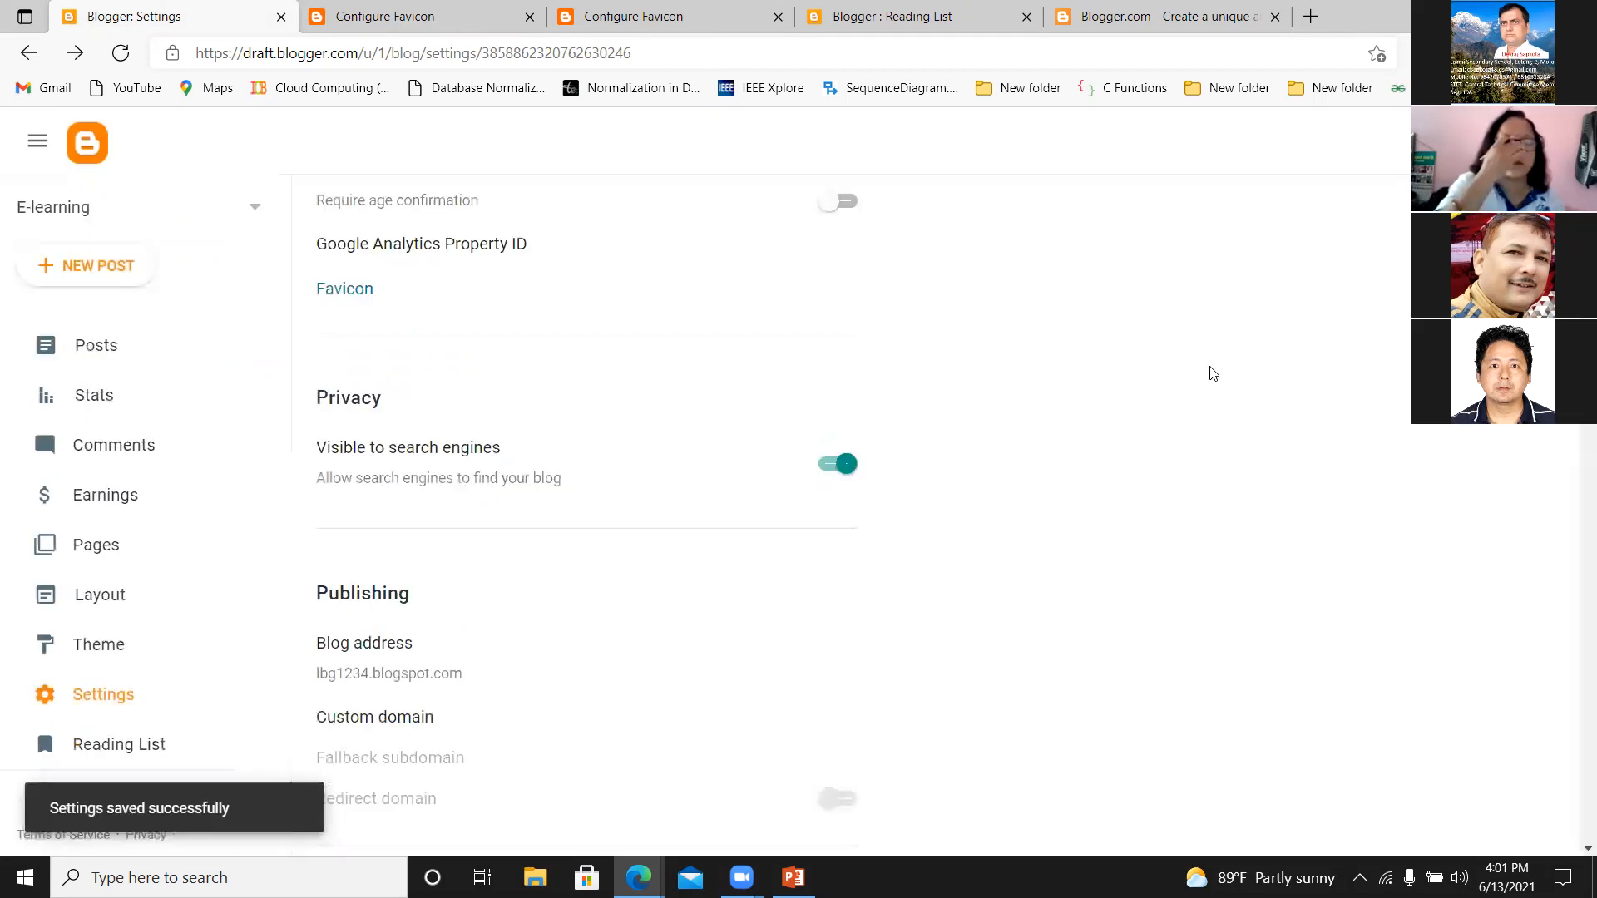
View the blog address and custom domain settings under Publishing without changing either.
scroll(586, 515, "down", 2)
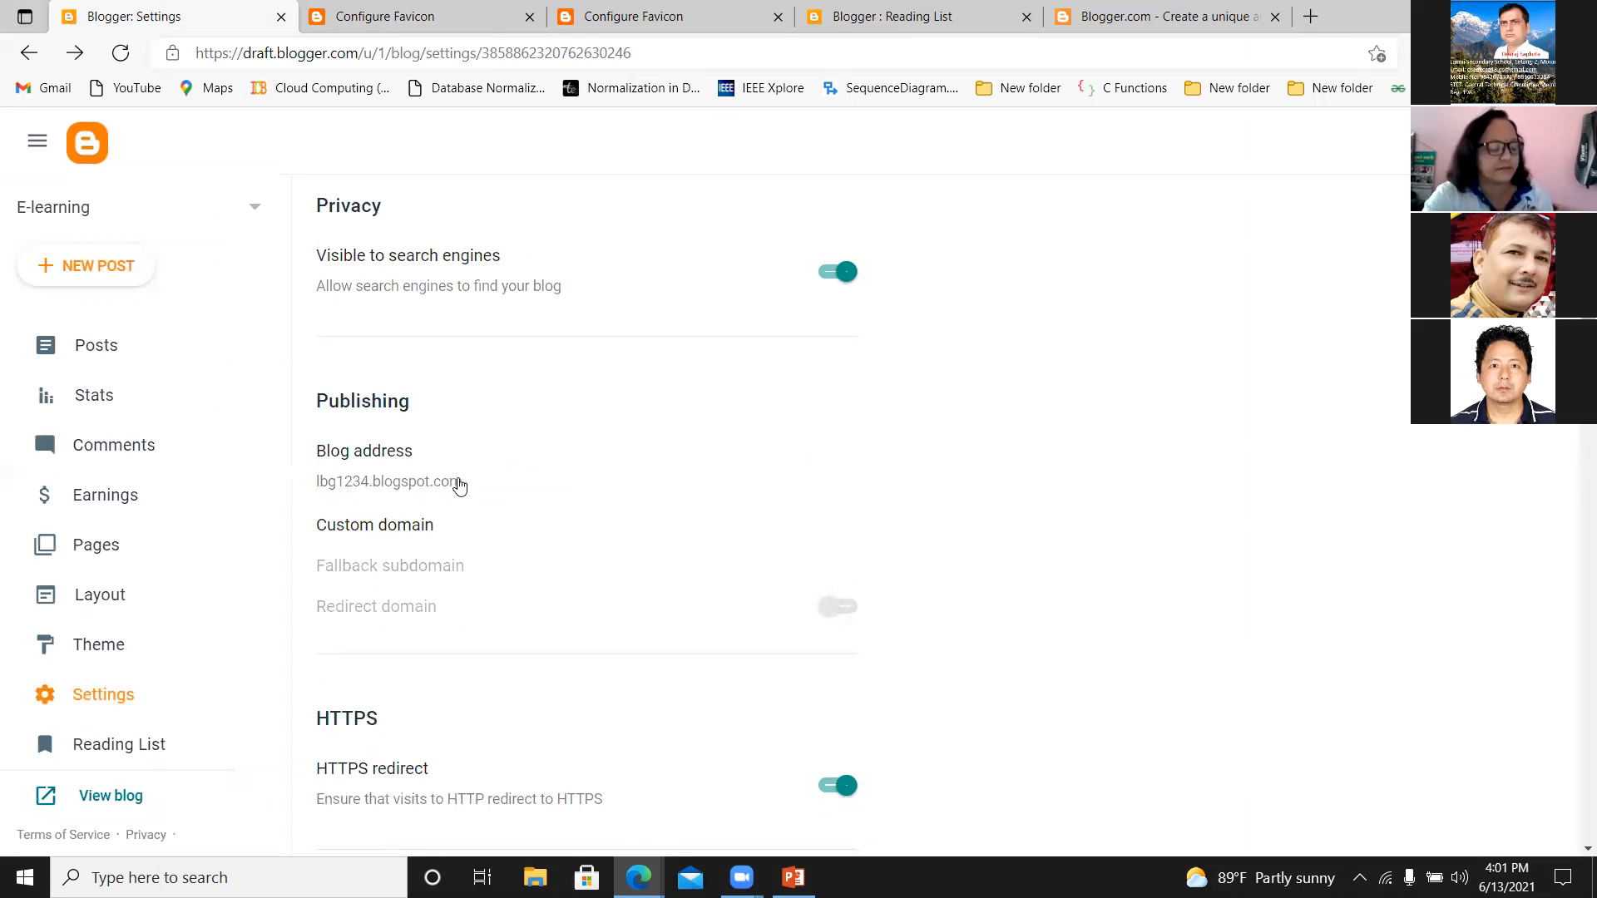
left_click(457, 483)
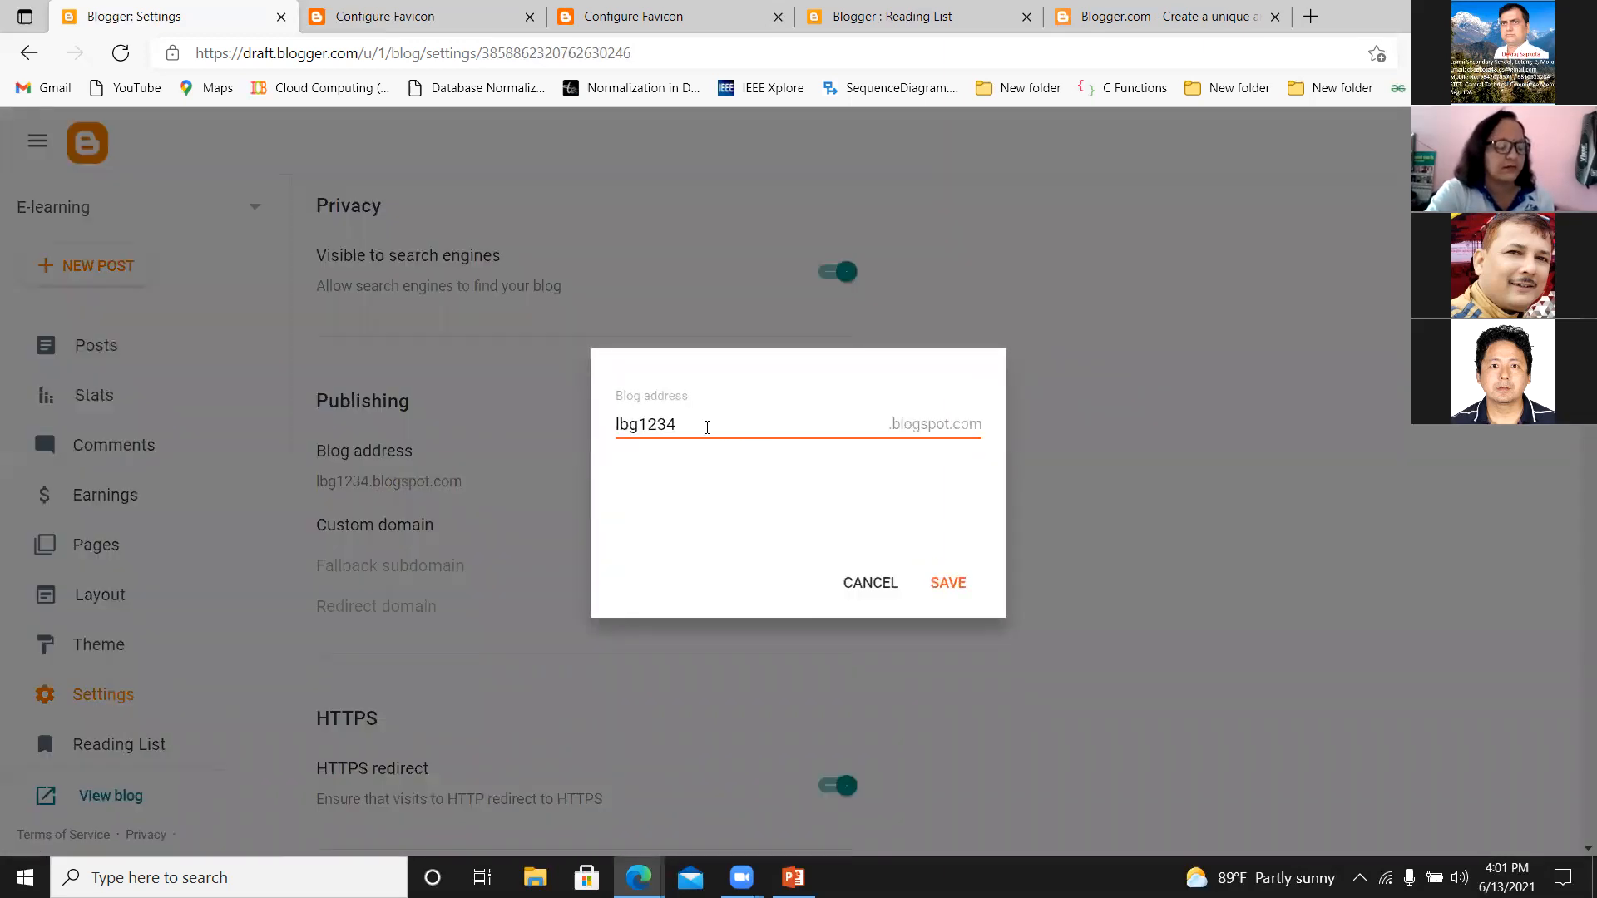
left_click(862, 581)
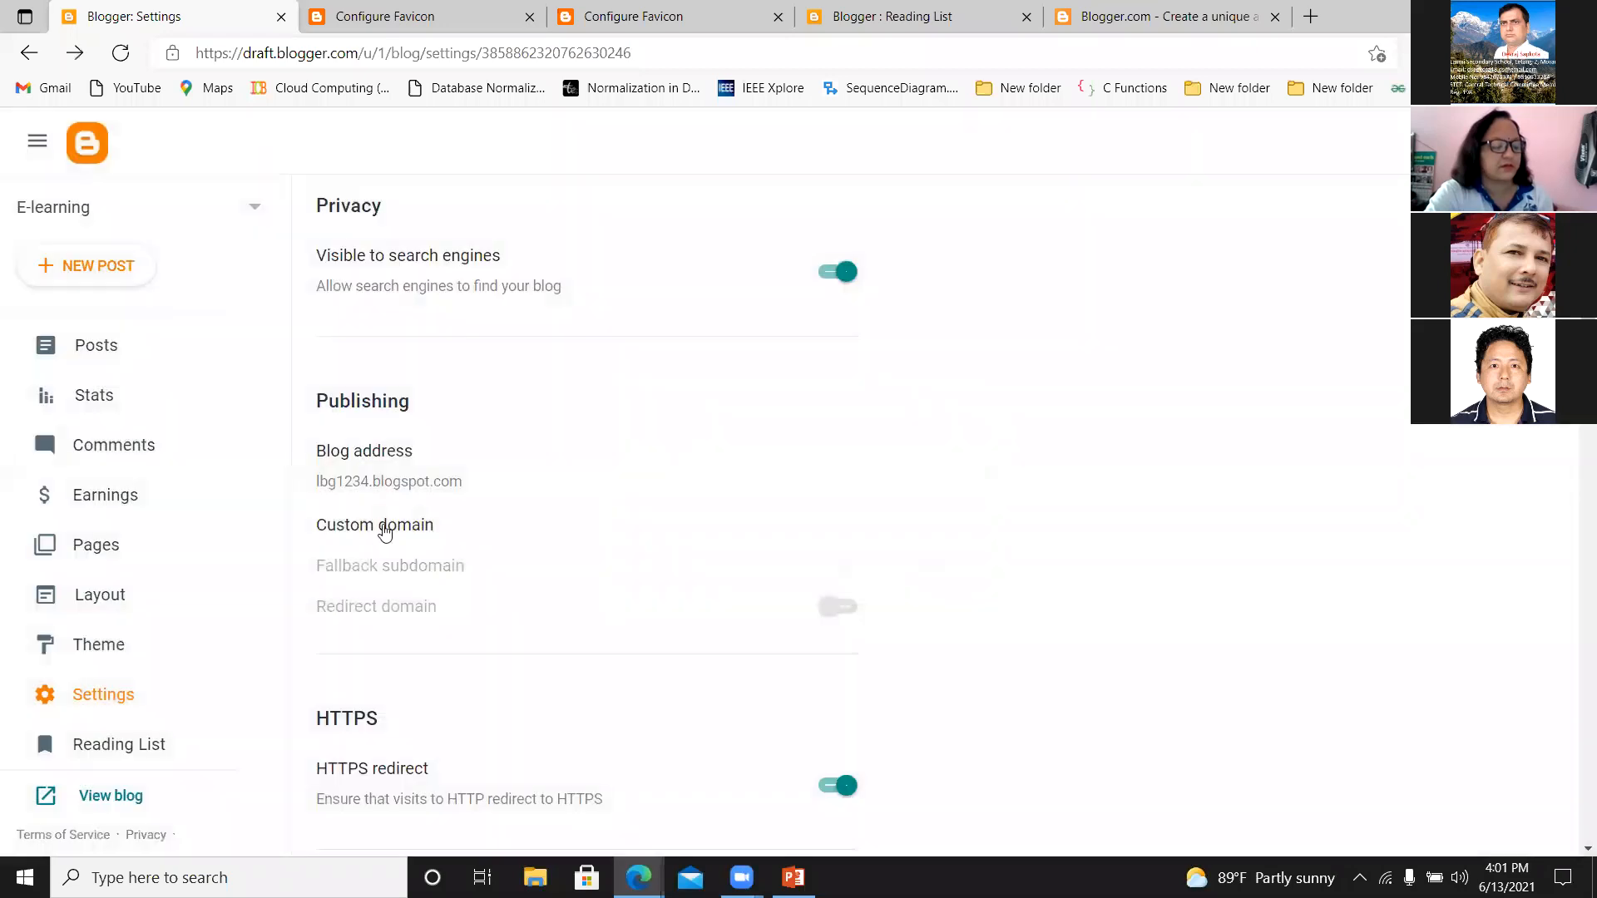
left_click(384, 531)
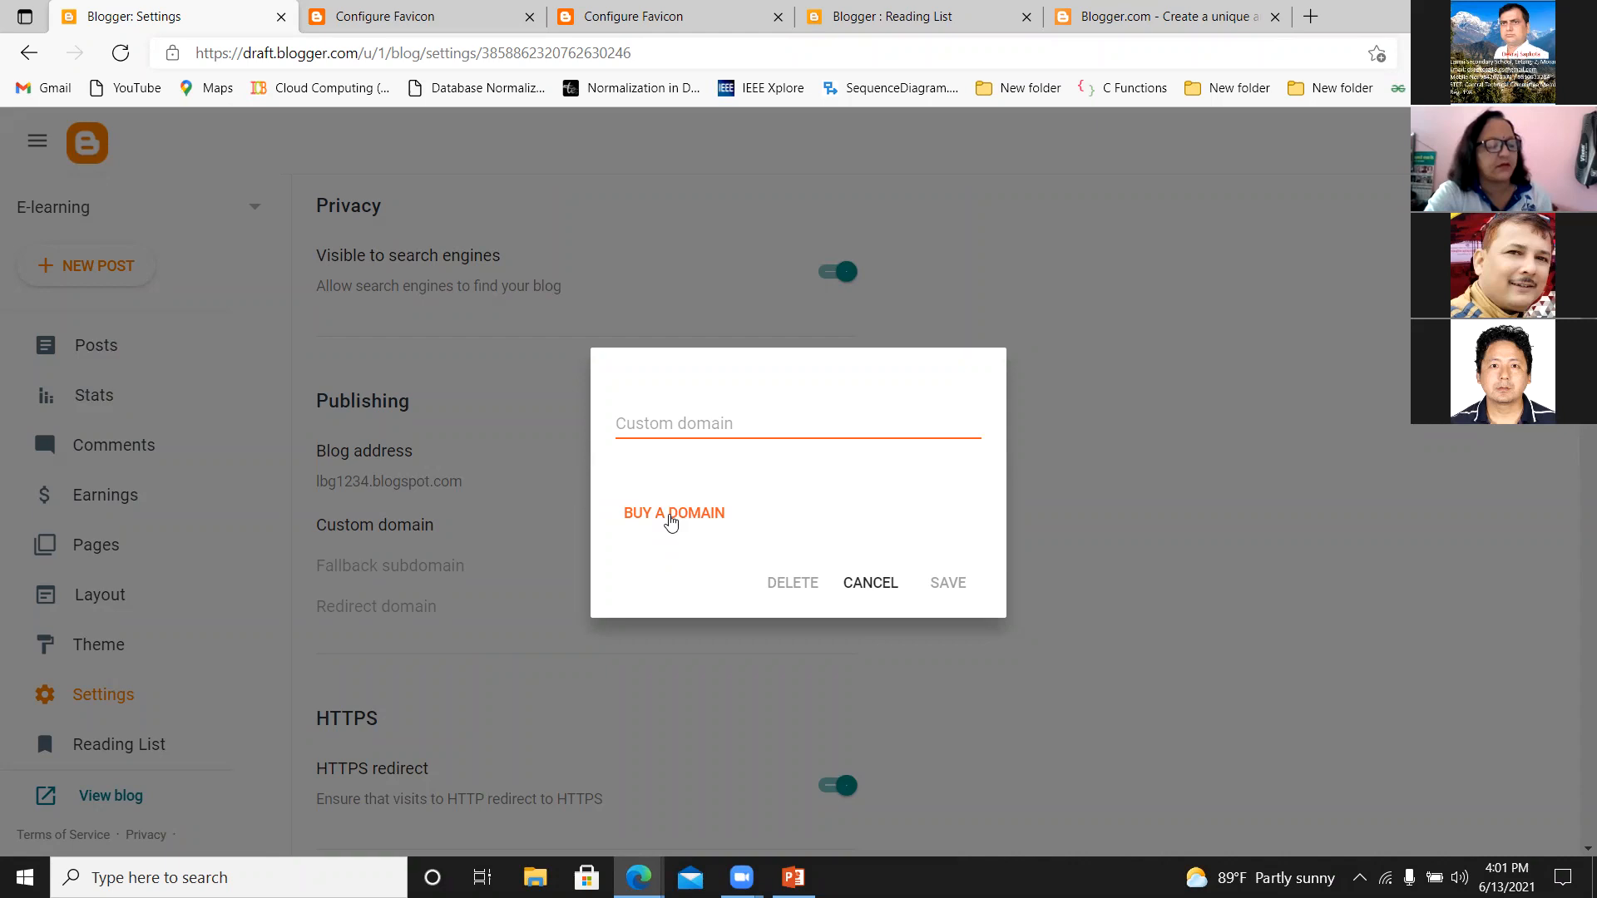
left_click(865, 582)
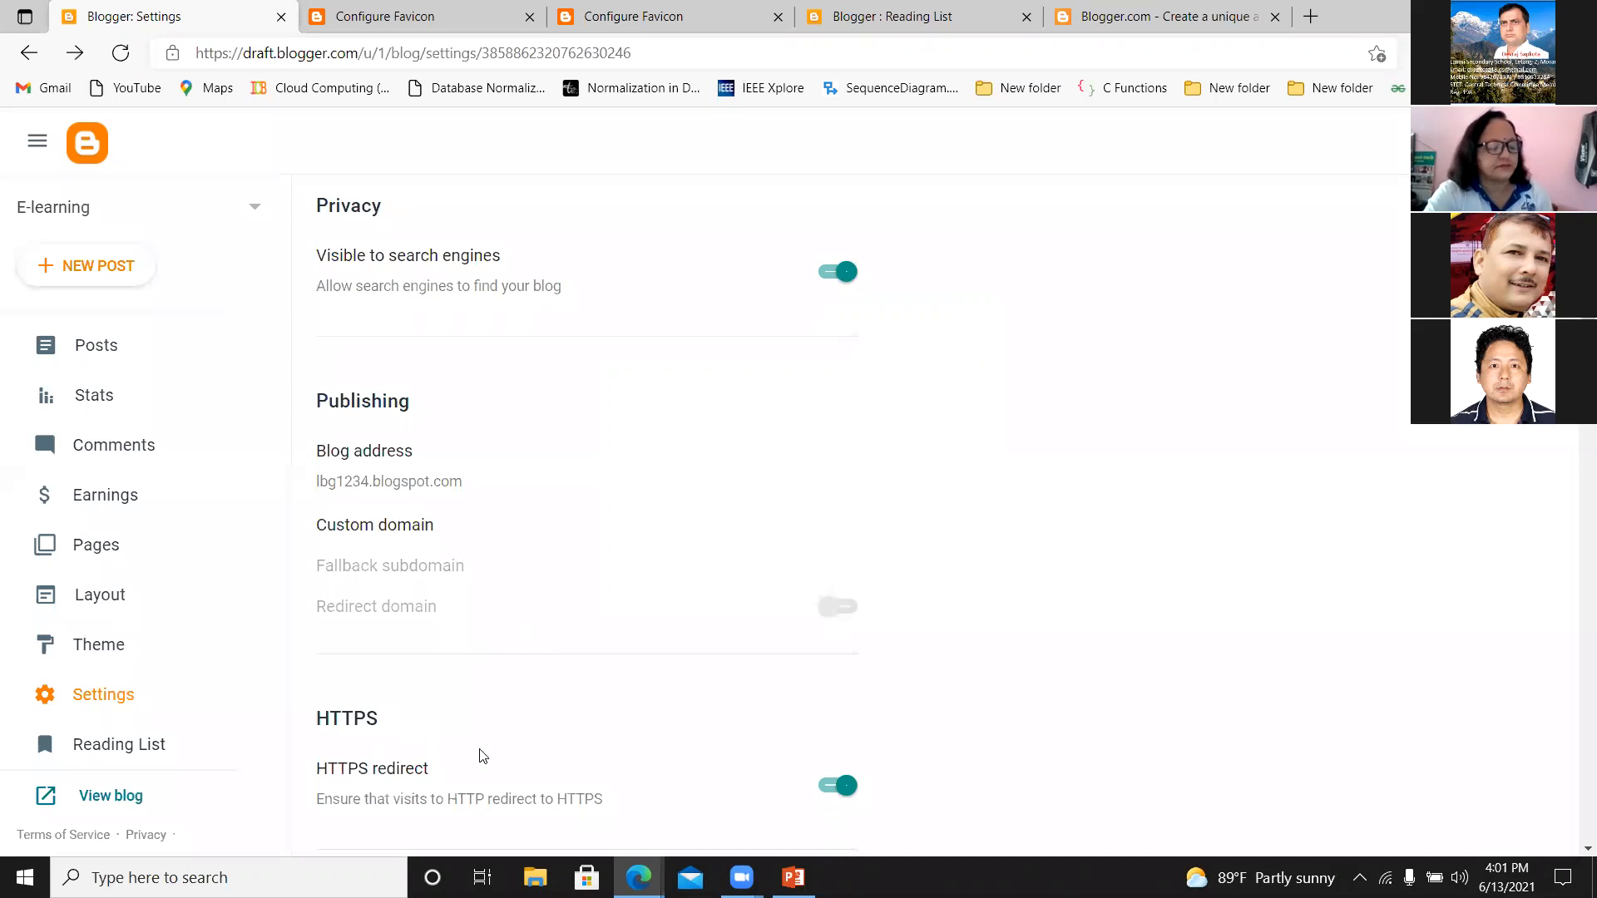
Examine the HTTPS redirect section and highlight the settings page's web address to point out its protocol.
scroll(688, 275, "down", 5)
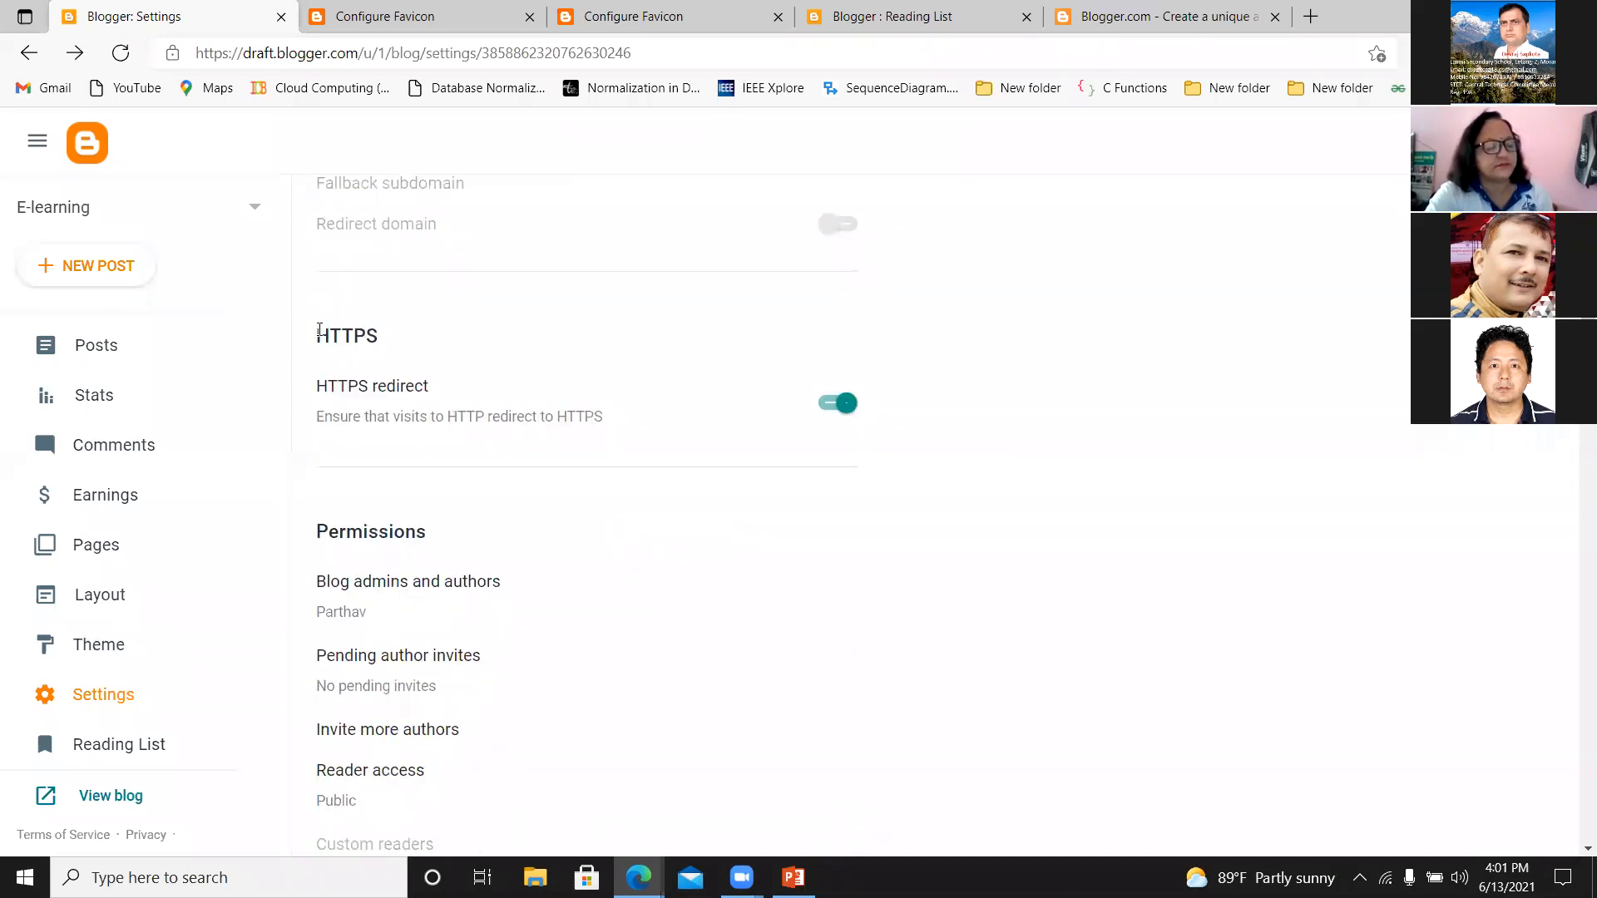
double_click(376, 329)
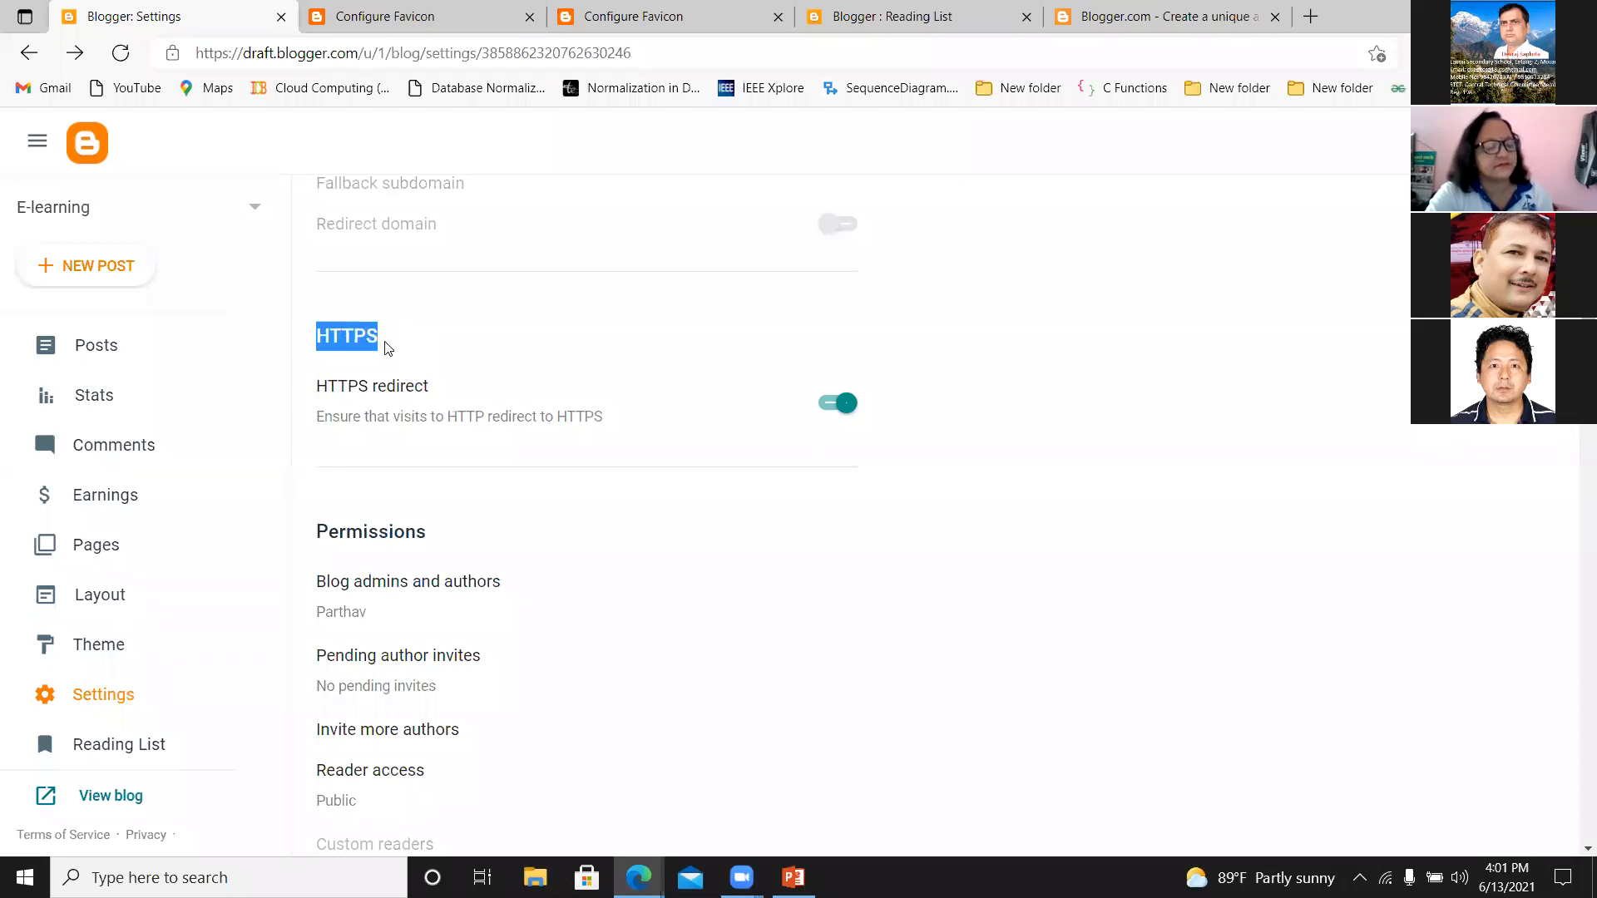
left_click_drag(673, 55, 195, 55)
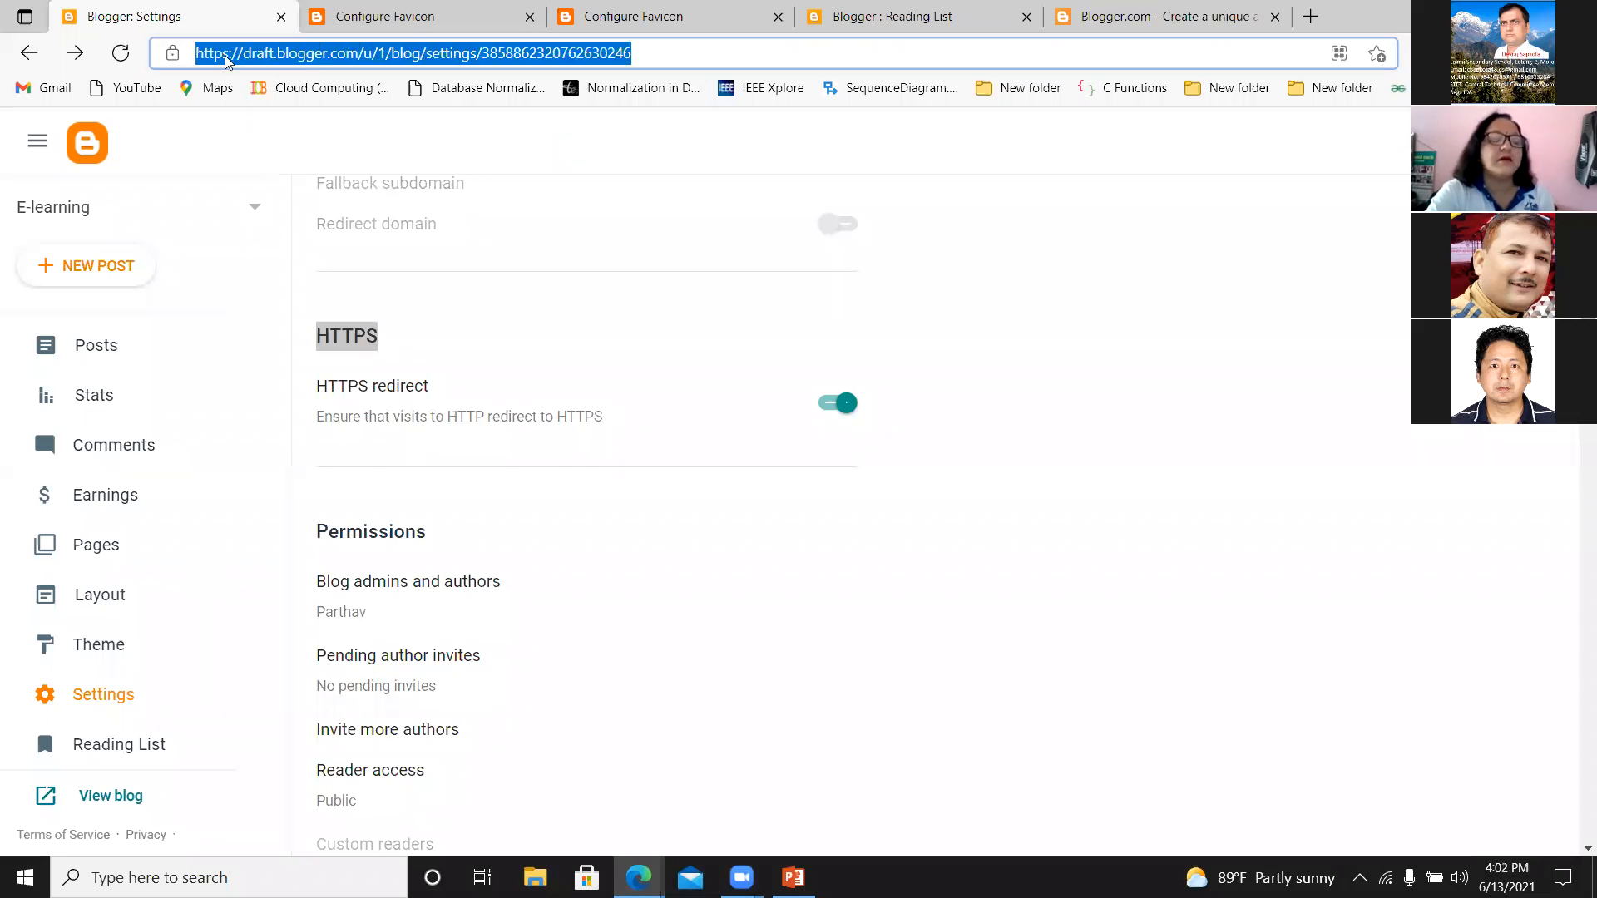
left_click(655, 52)
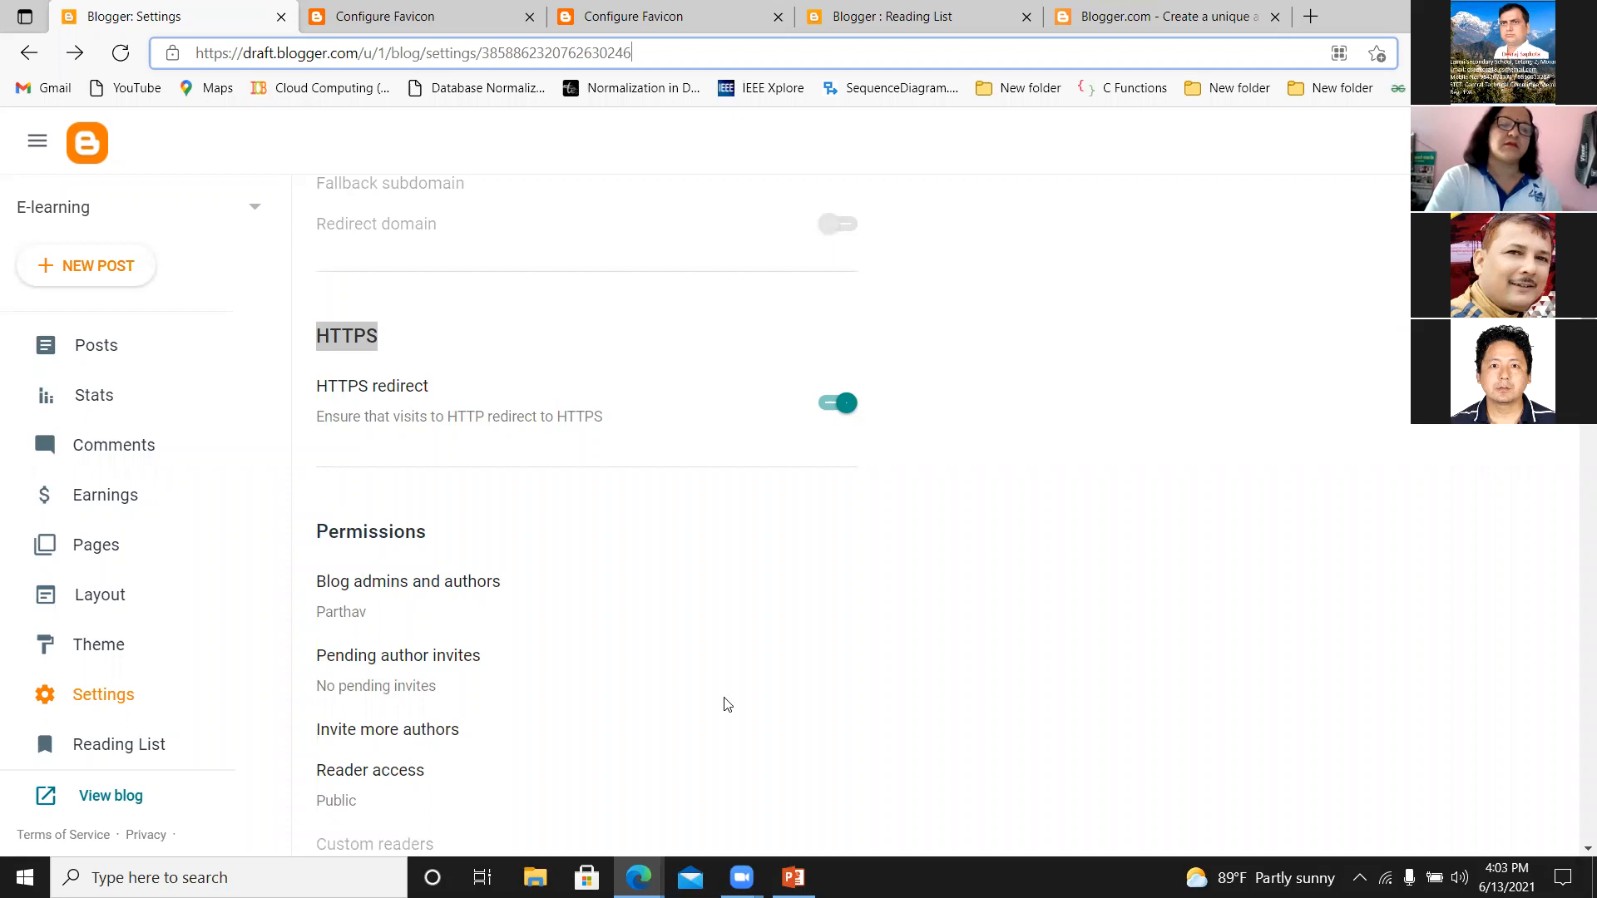
Open the Reader access options in the Permissions settings and close them without changing the selection.
scroll(1050, 333, "down", 3)
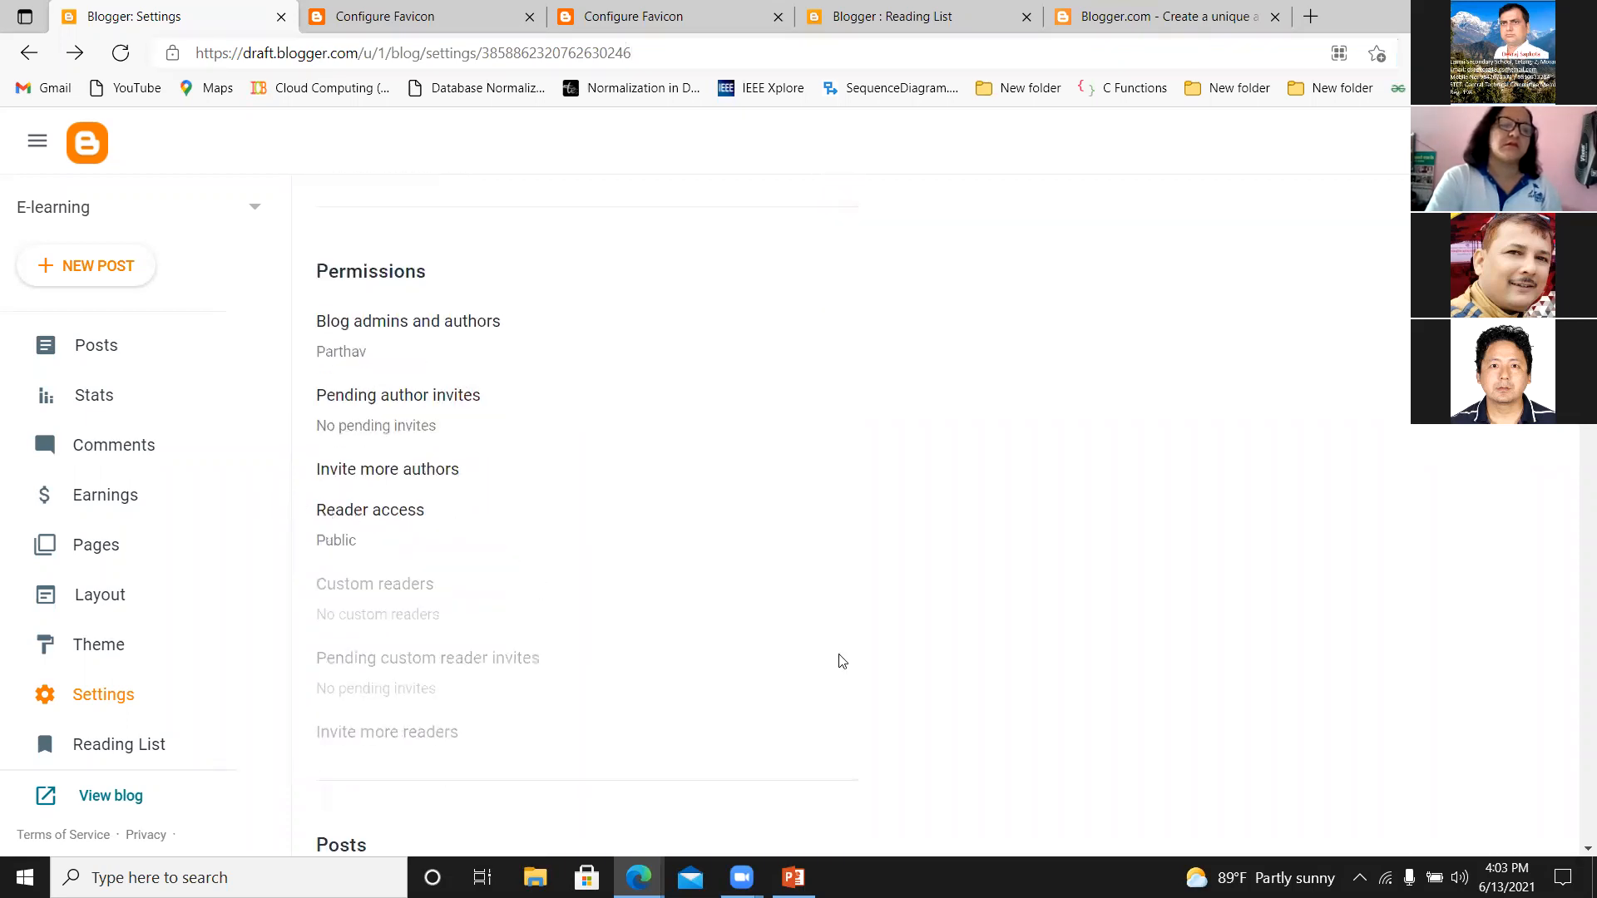
scroll(895, 360, "down", 2)
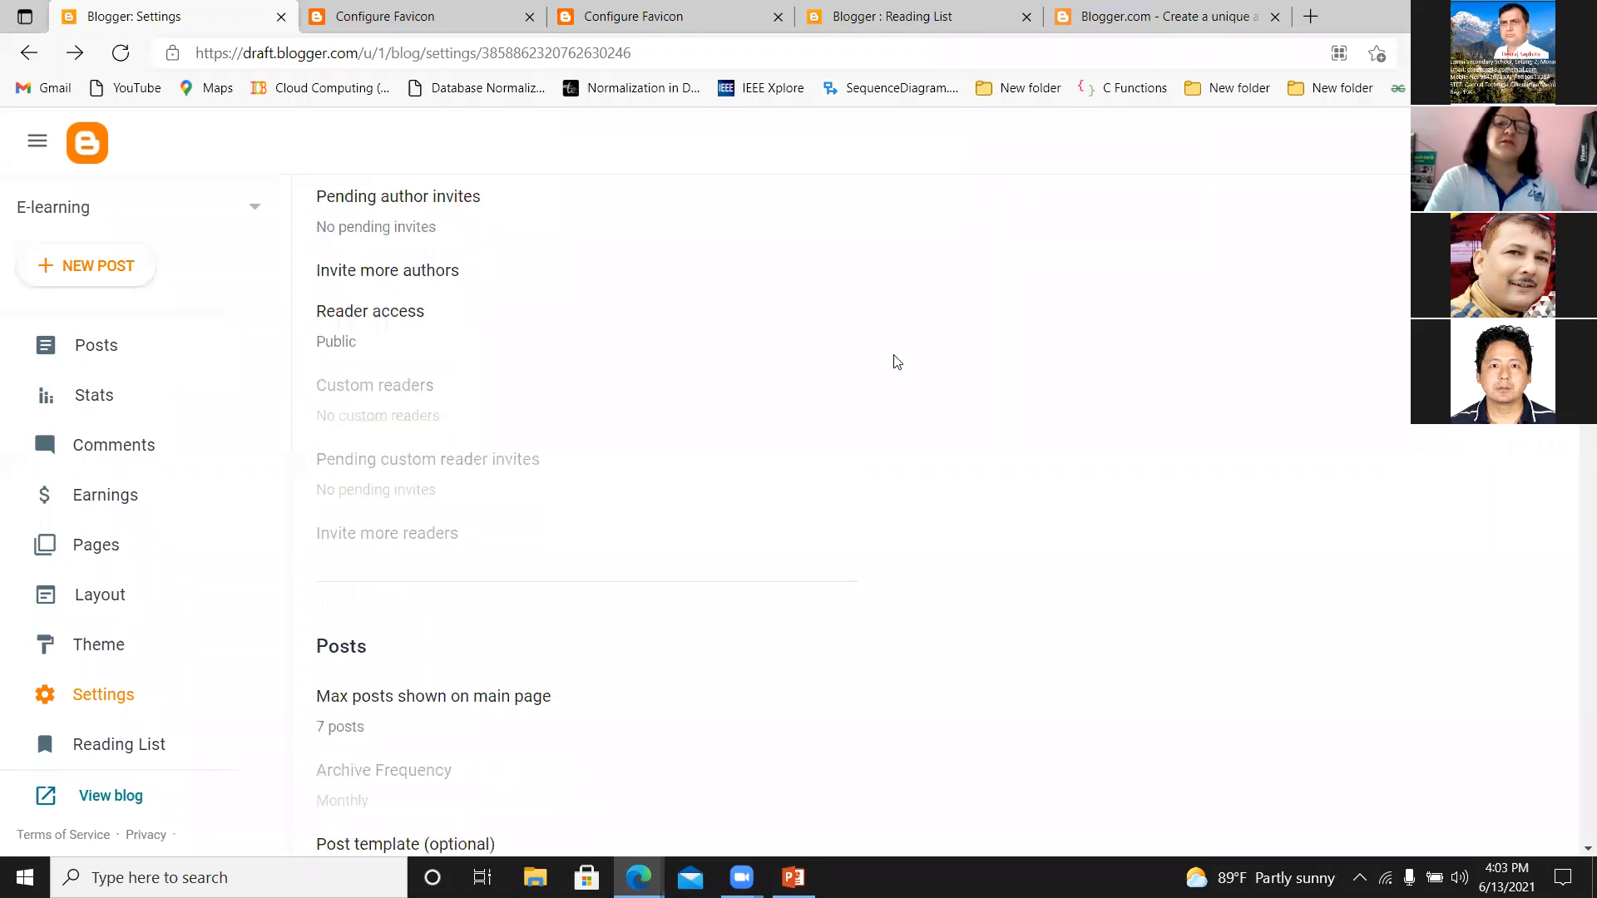
left_click(360, 318)
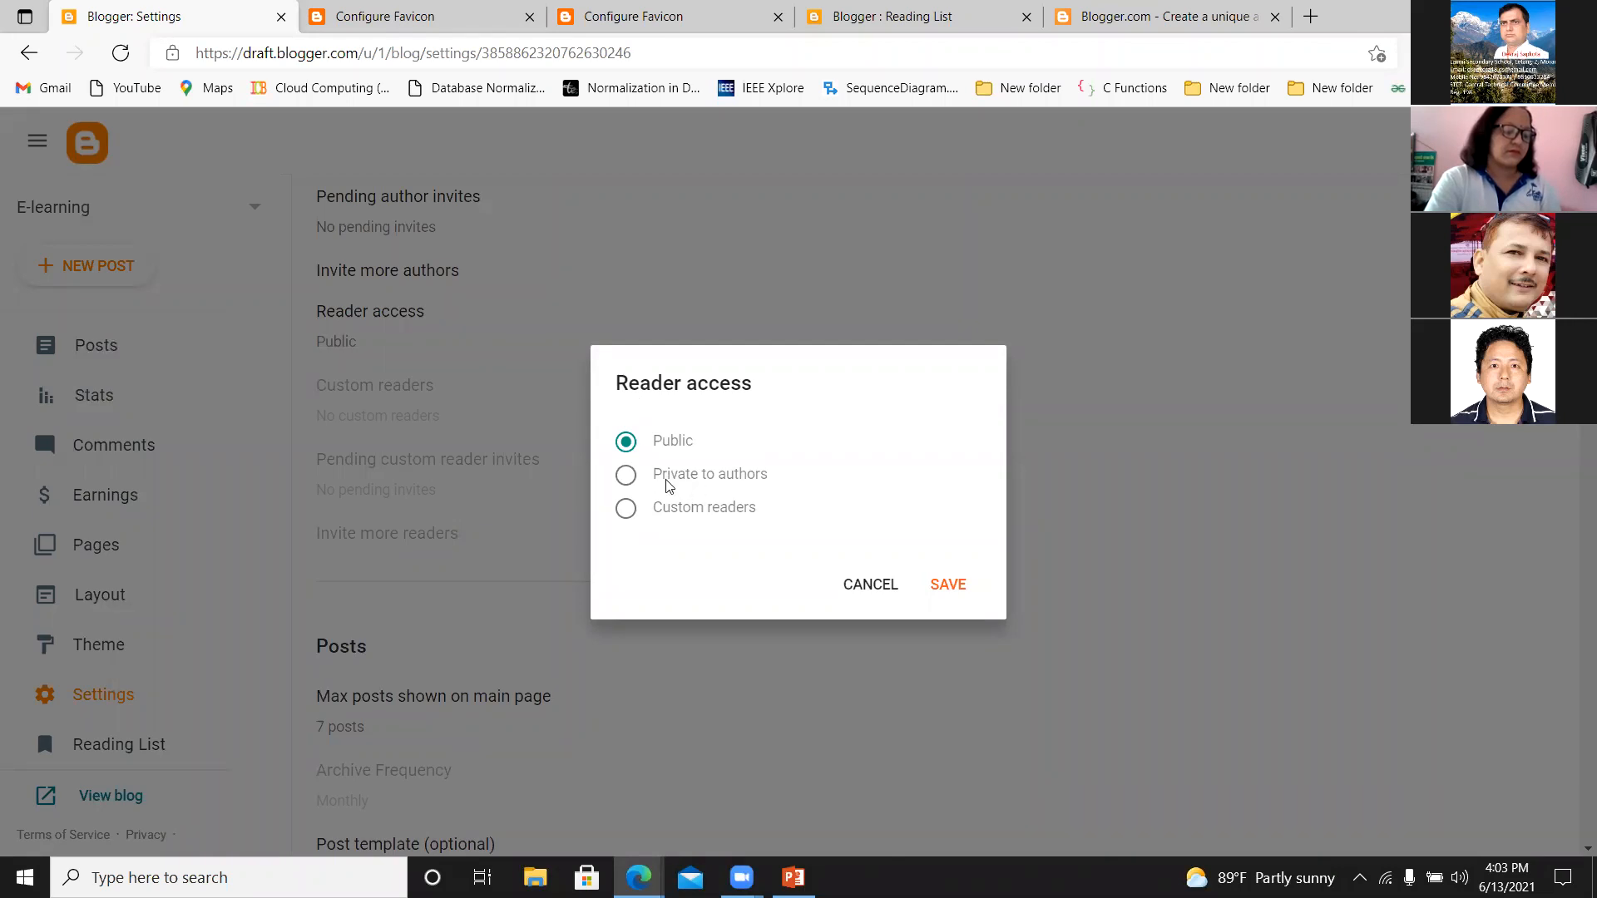
left_click(859, 586)
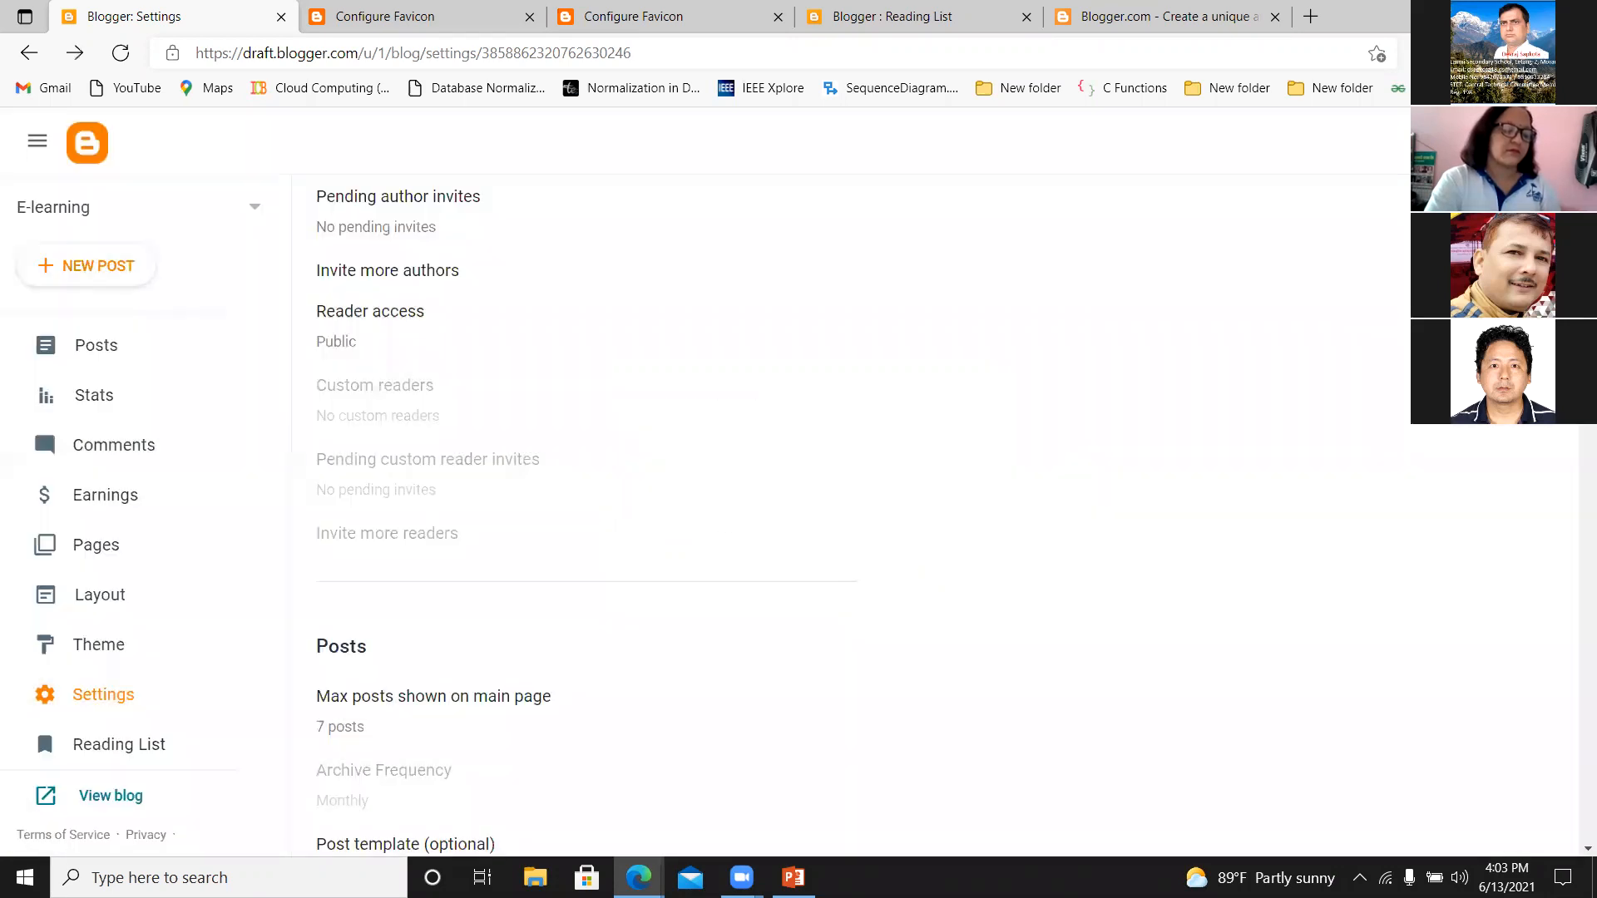
Examine the remaining Permissions, Posts, Comments, Email, date format and Meta tags settings without changing any of them.
scroll(678, 414, "down", 3)
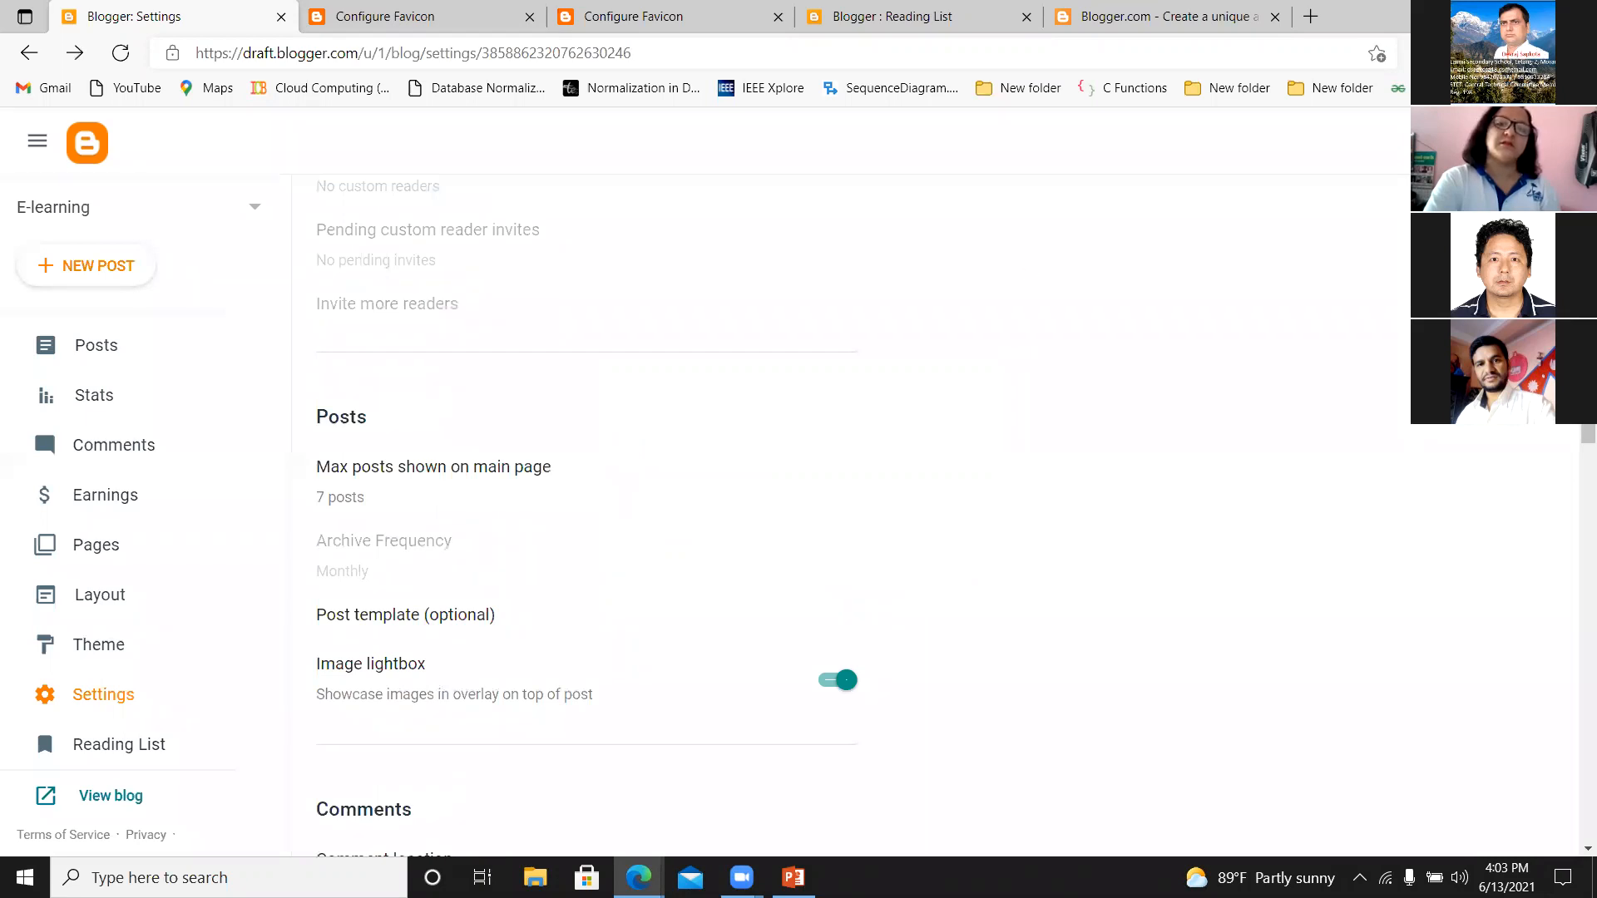
scroll(678, 499, "up", 1)
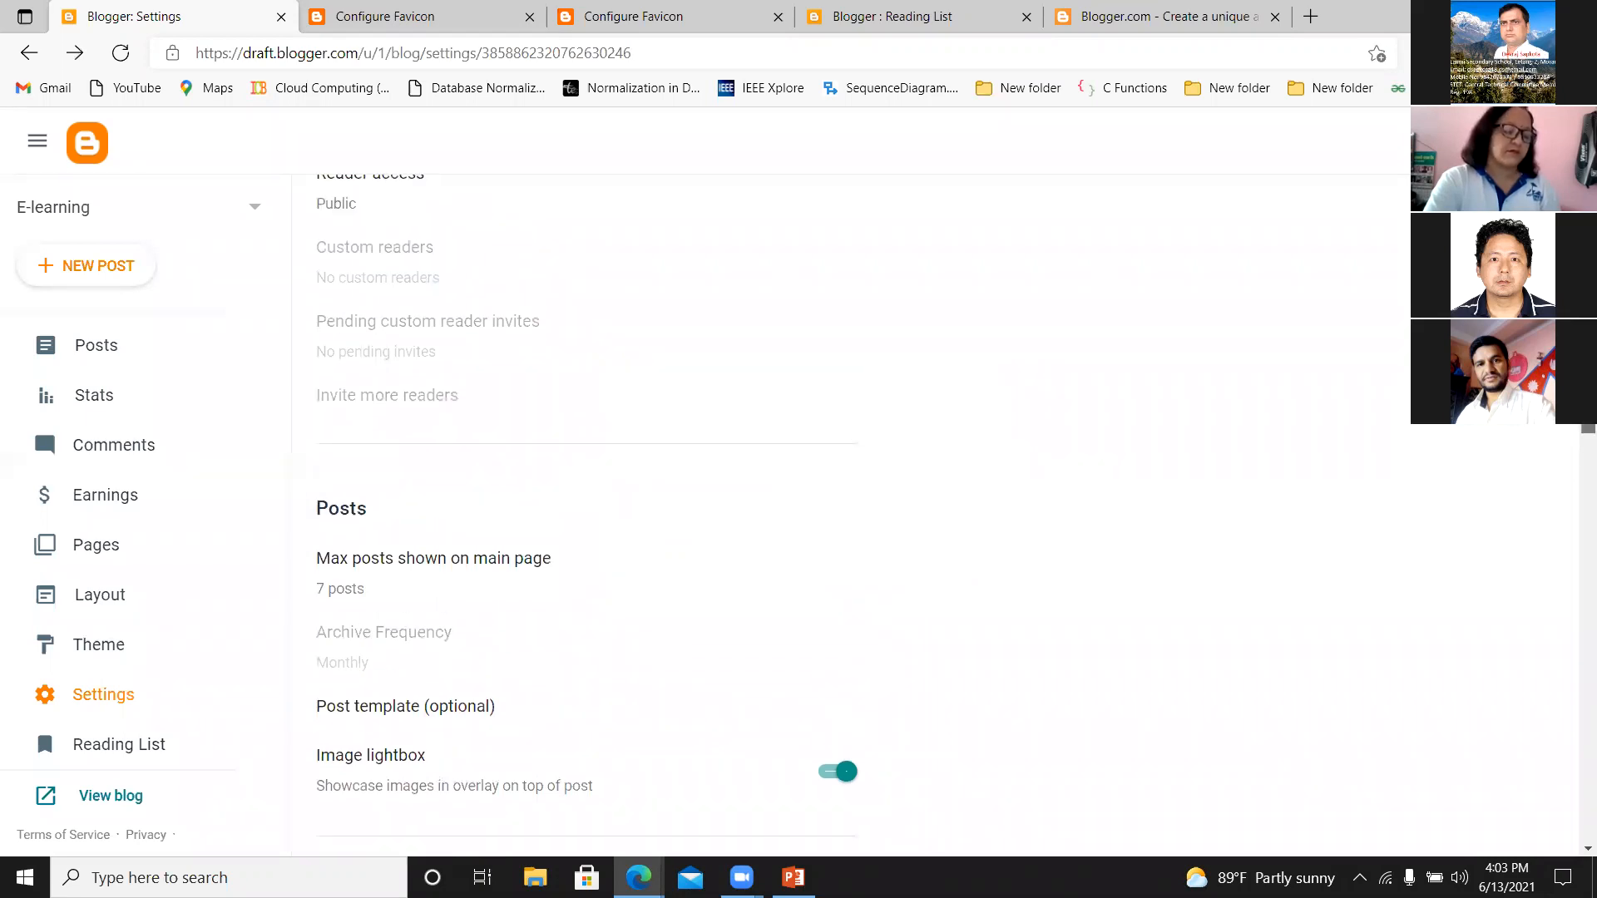
scroll(587, 507, "up", 1)
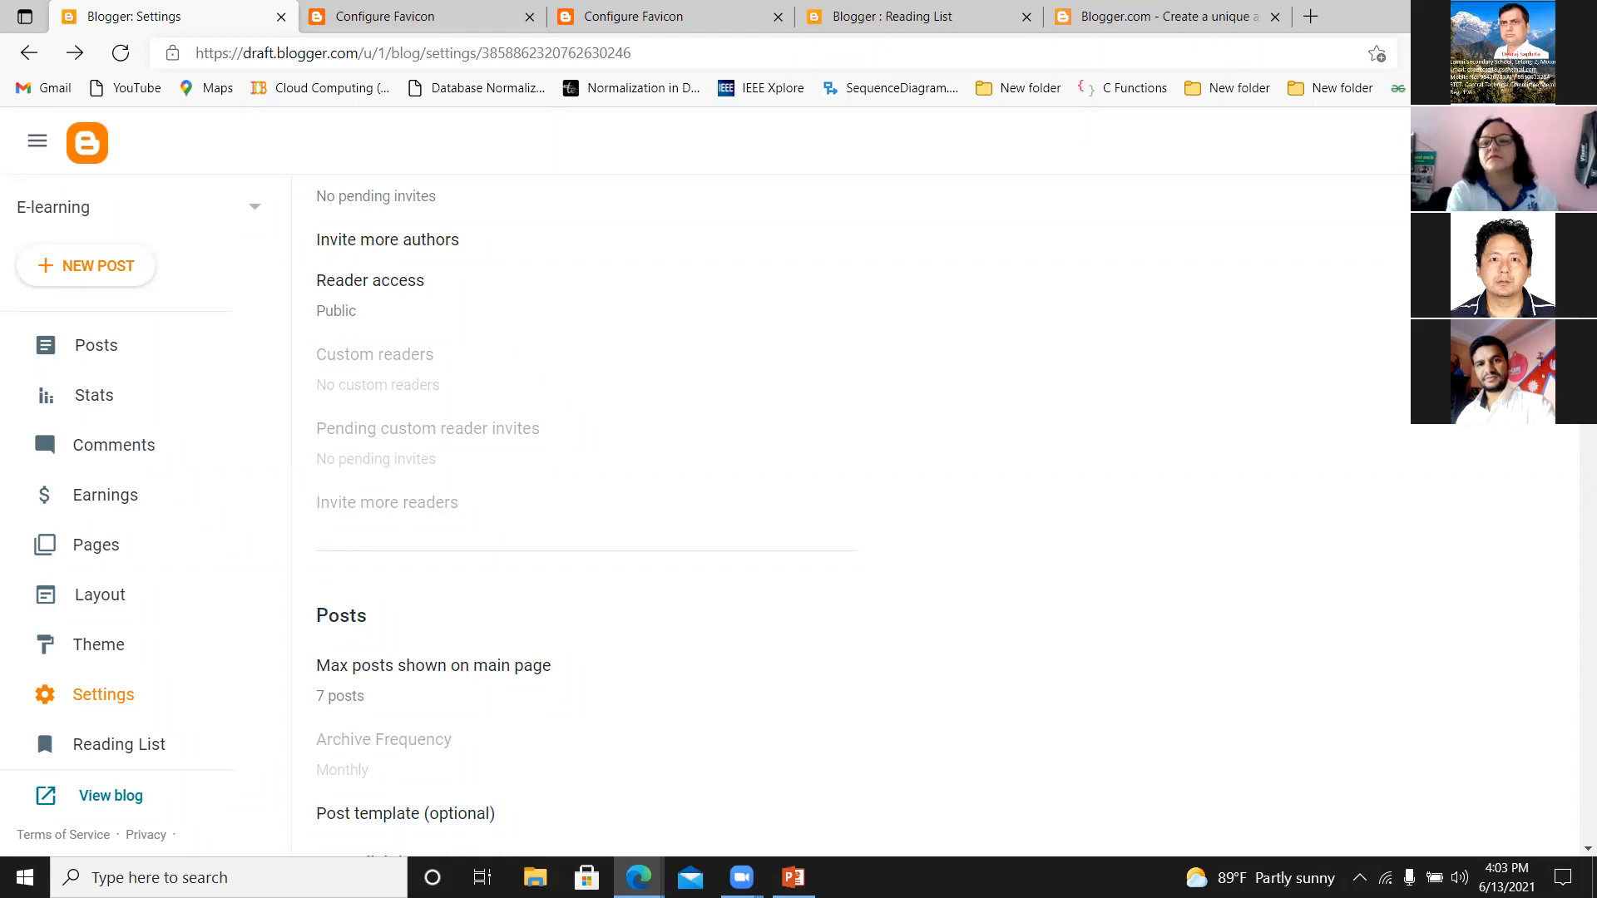
scroll(919, 556, "down", 1)
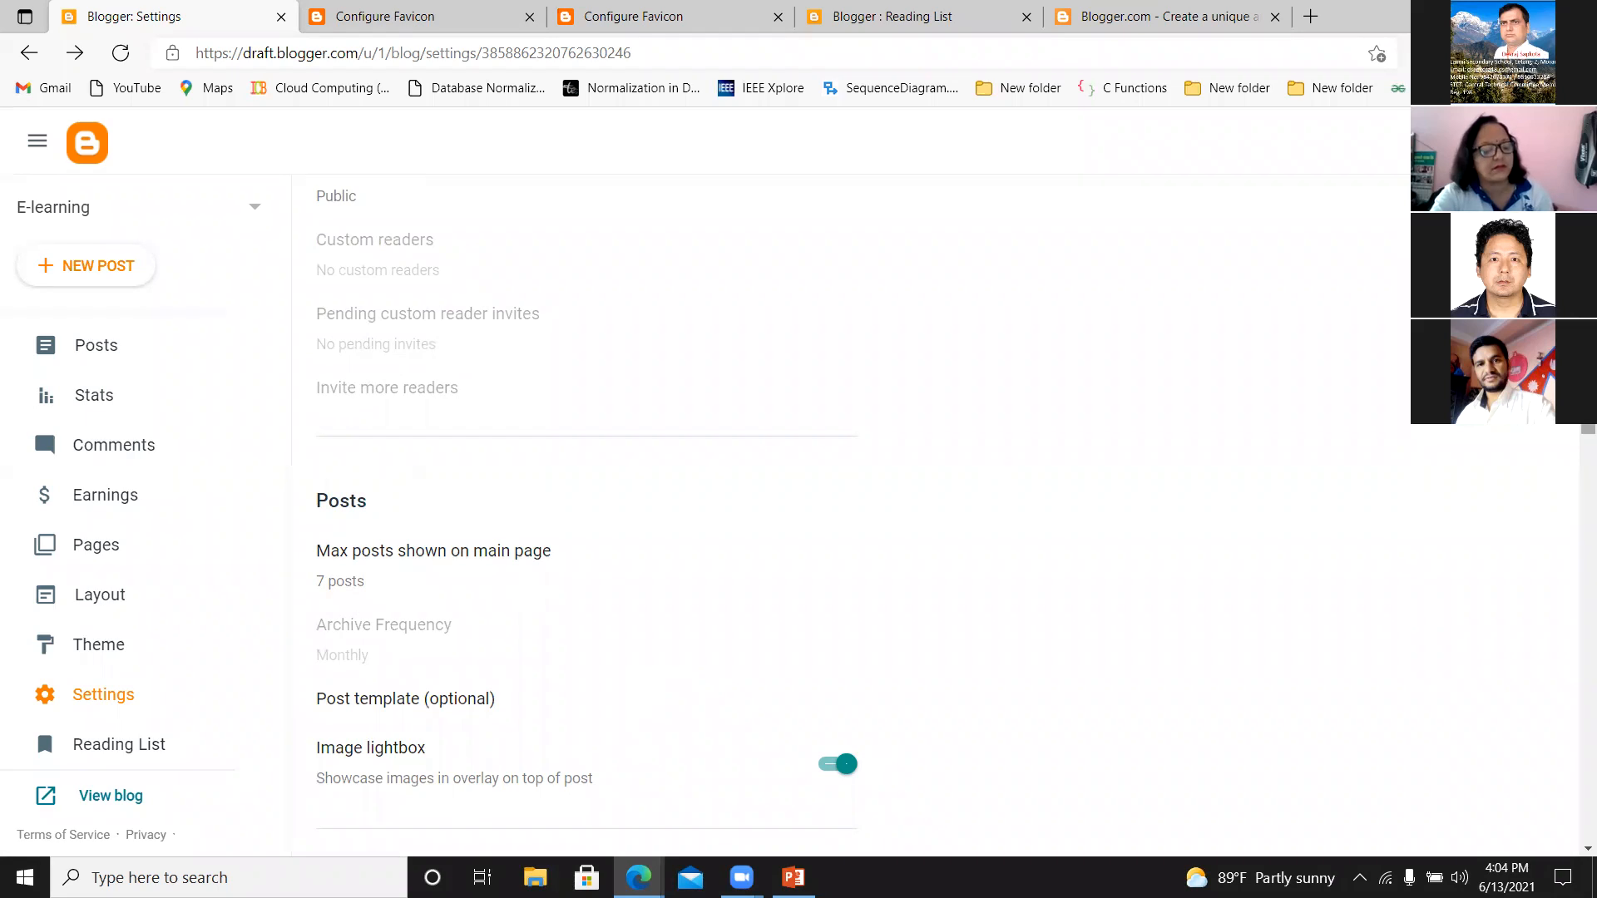
scroll(1575, 453, "down", 5)
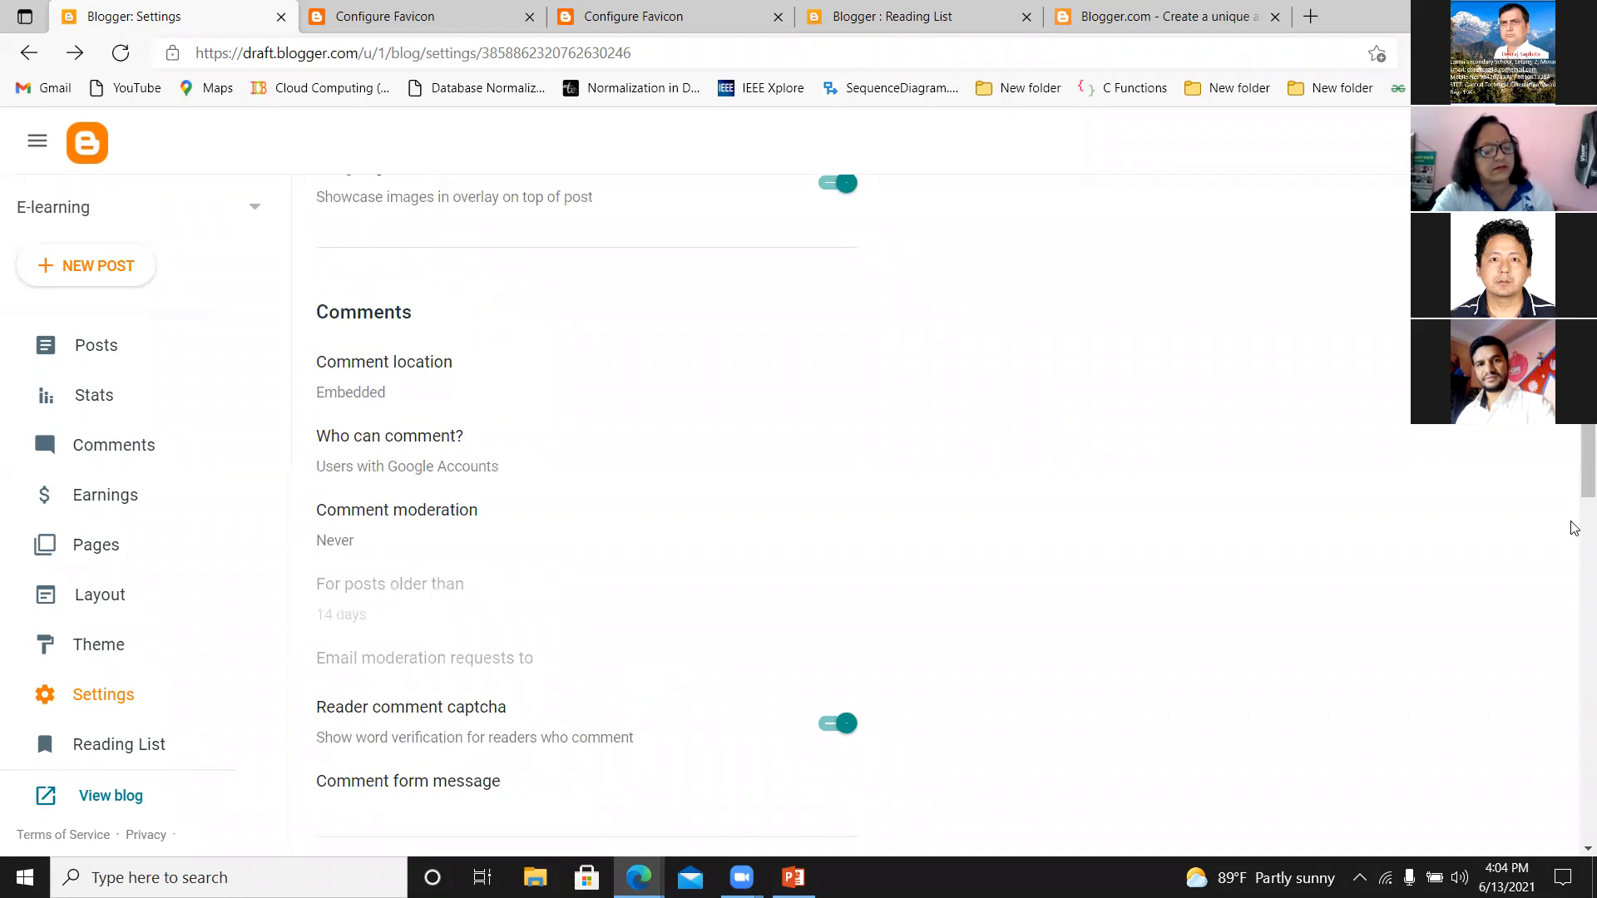
scroll(1574, 511, "down", 2)
scroll(1574, 511, "down", 4)
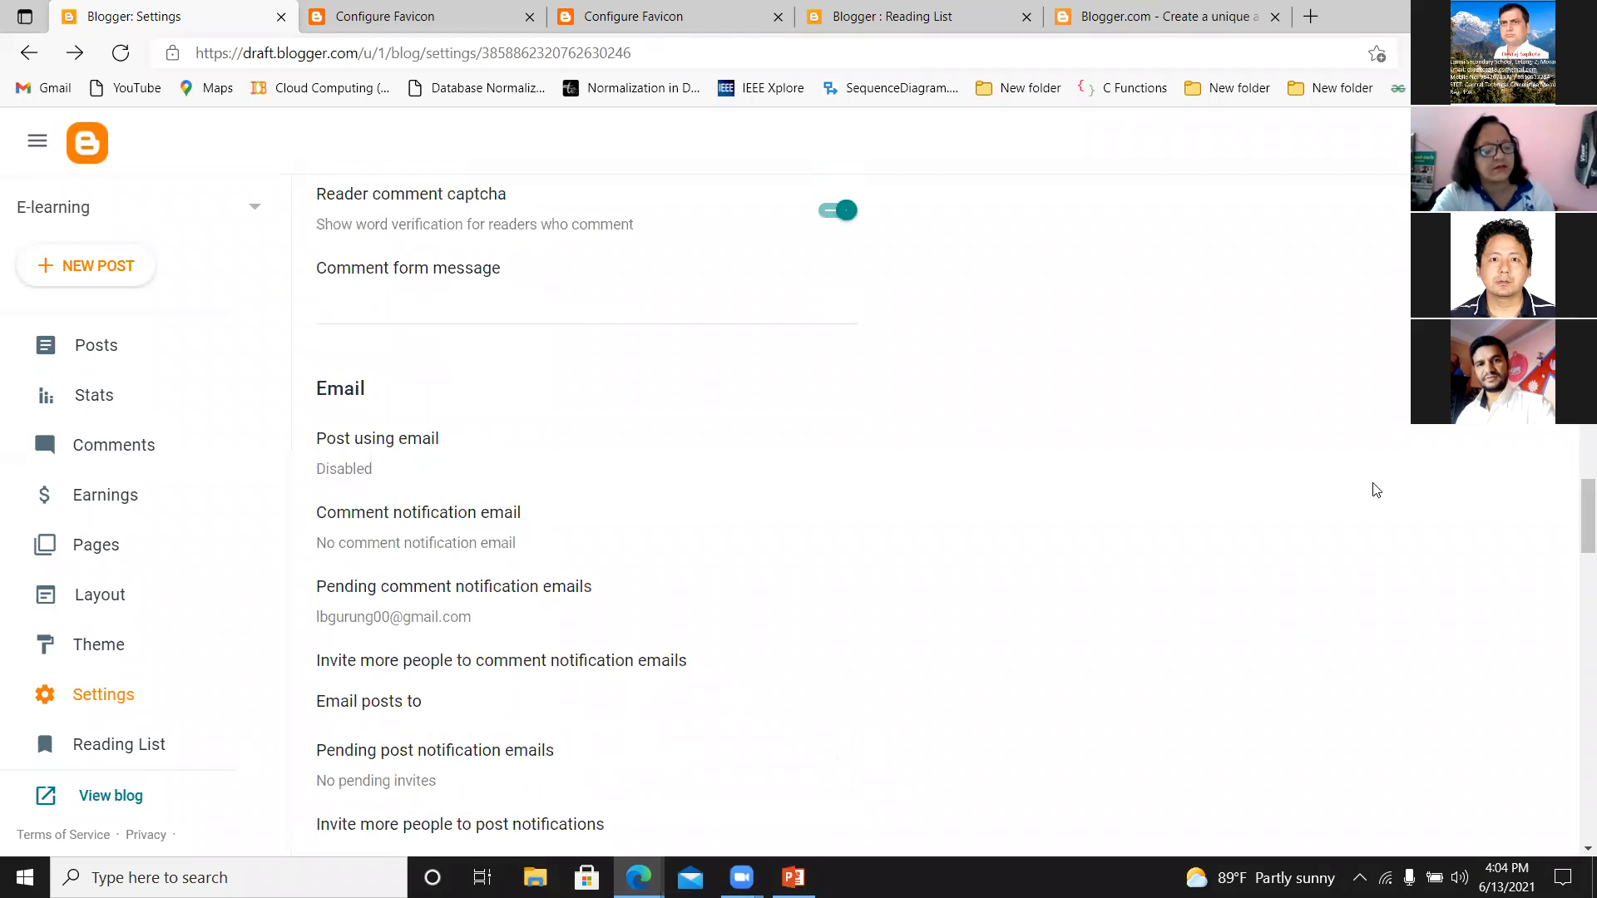
scroll(1575, 517, "down", 7)
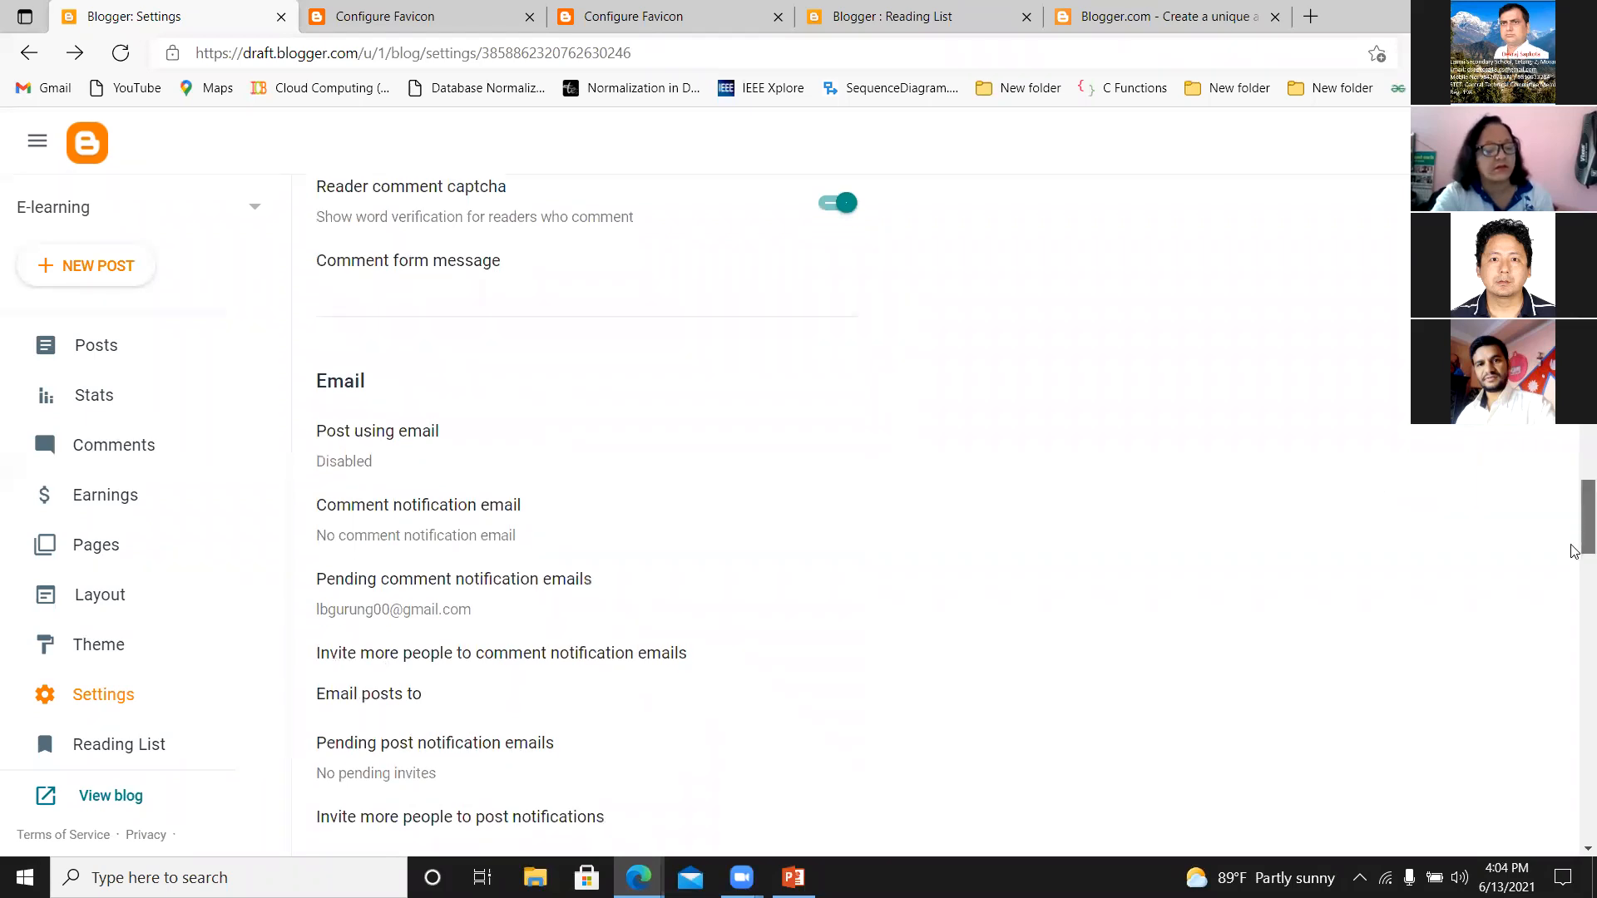
scroll(1574, 604, "down", 6)
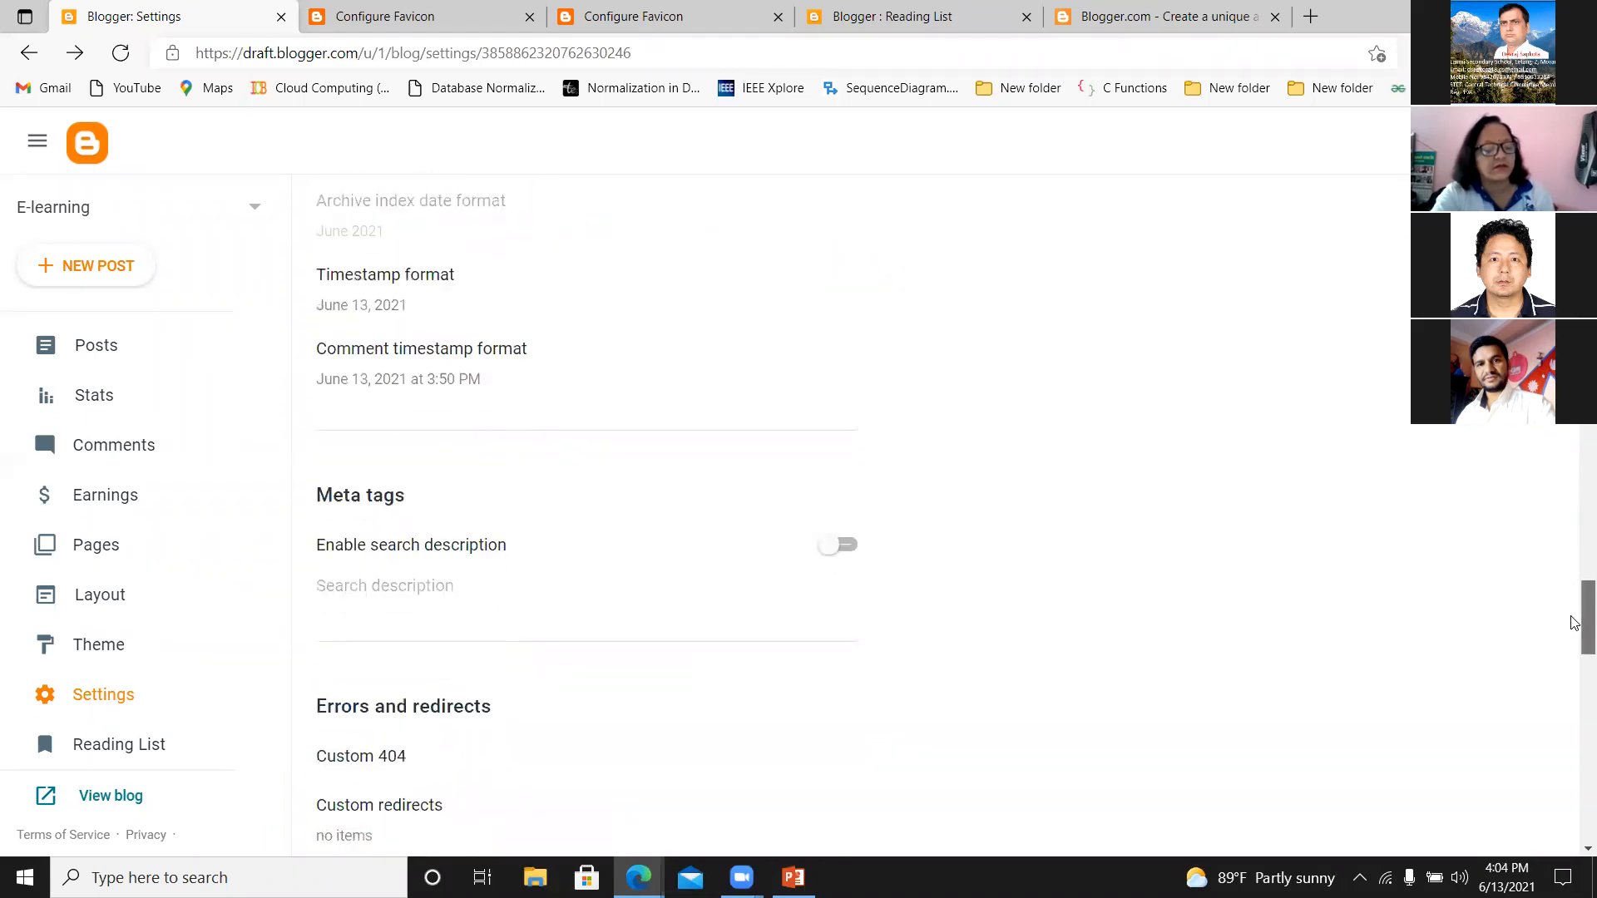
Enter "eorr page canot be found!!!" as the Custom 404 message under Errors and redirects, then discard it.
scroll(1562, 657, "down", 1)
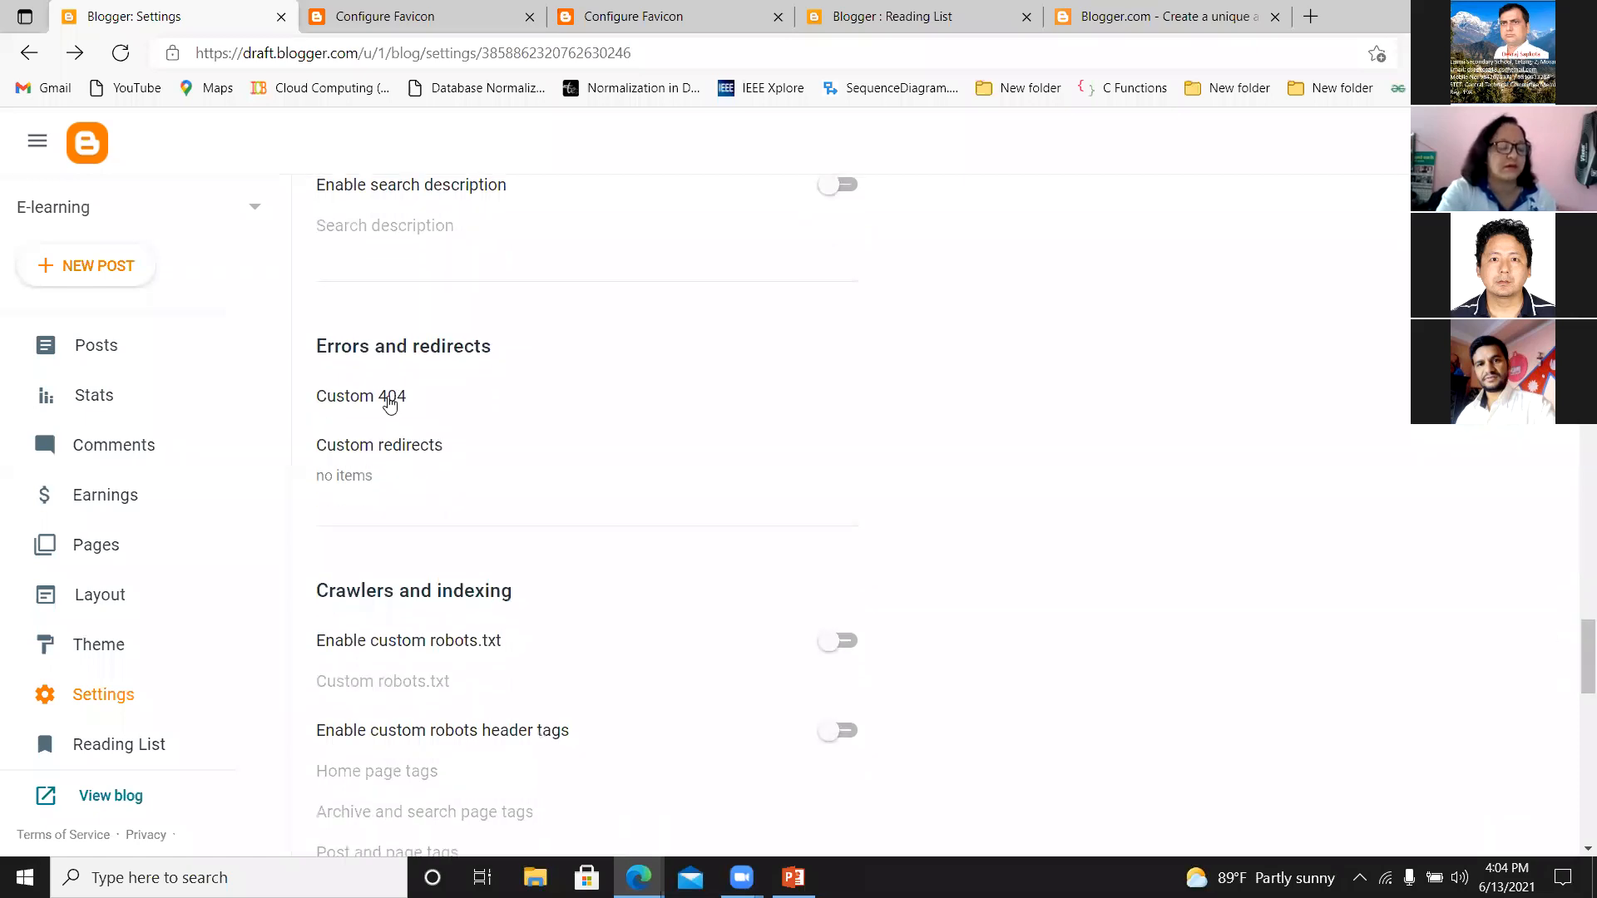
left_click(389, 403)
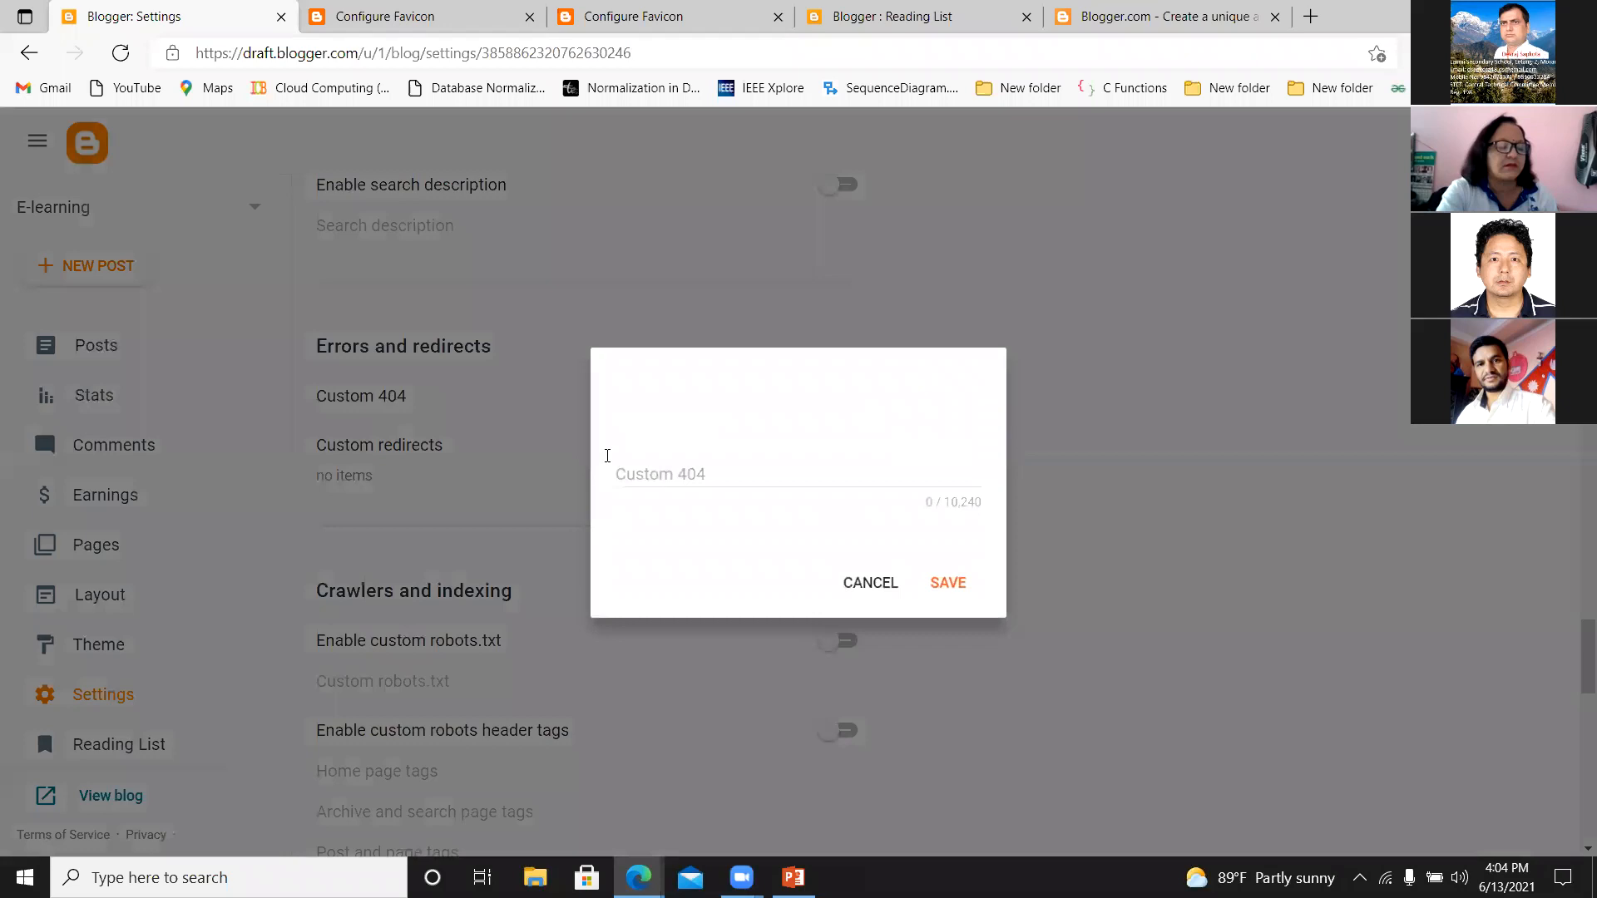
left_click(655, 478)
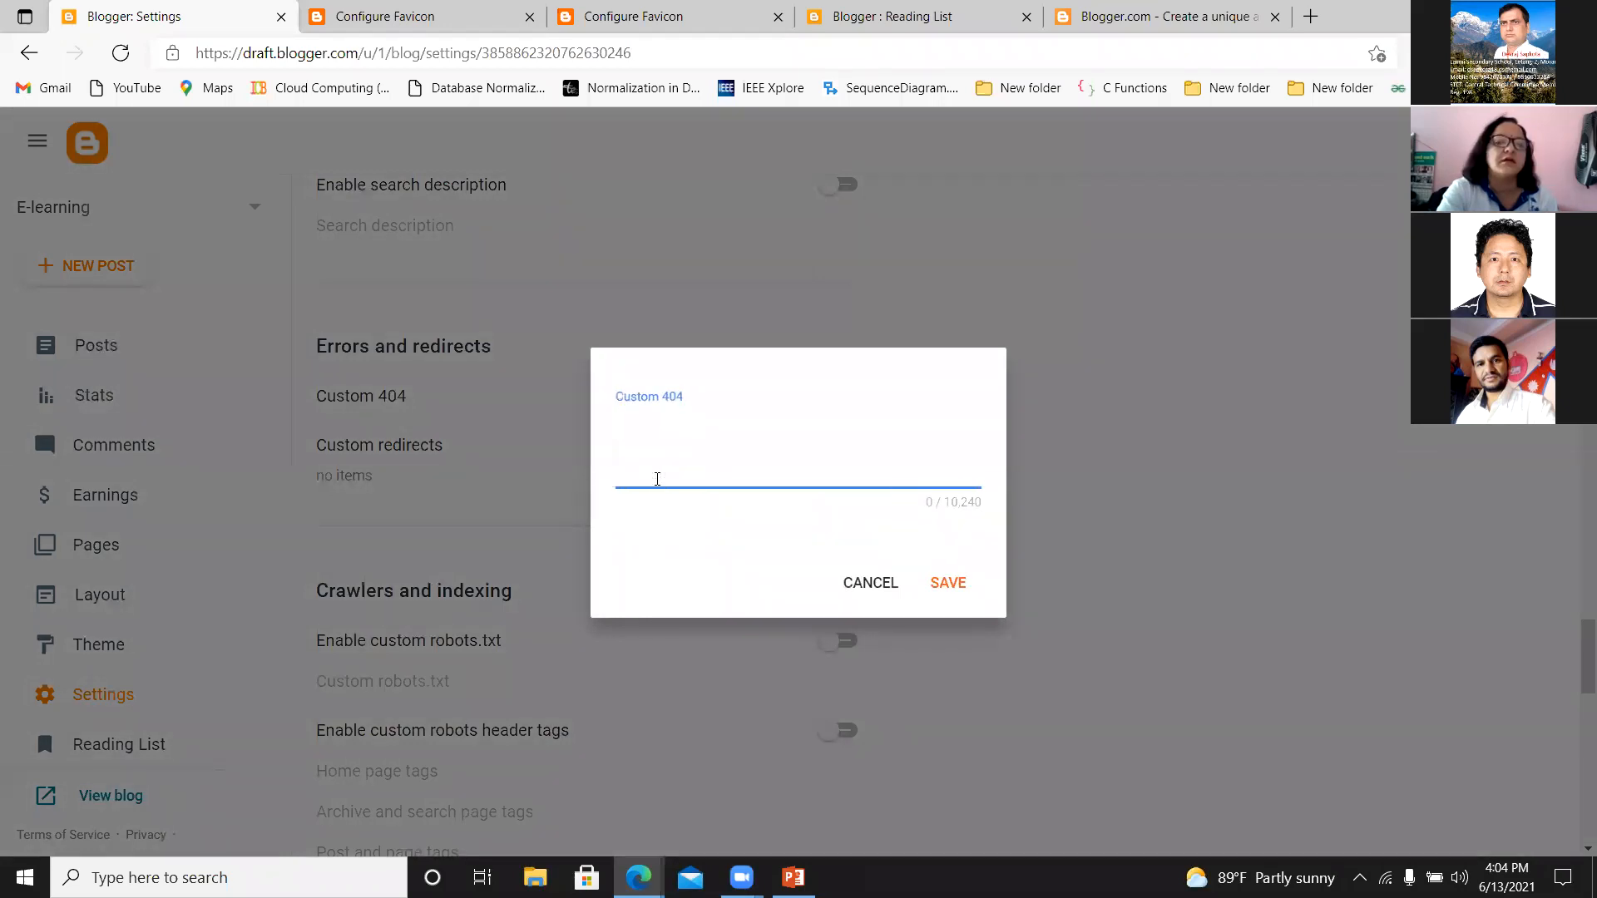
type("eorr")
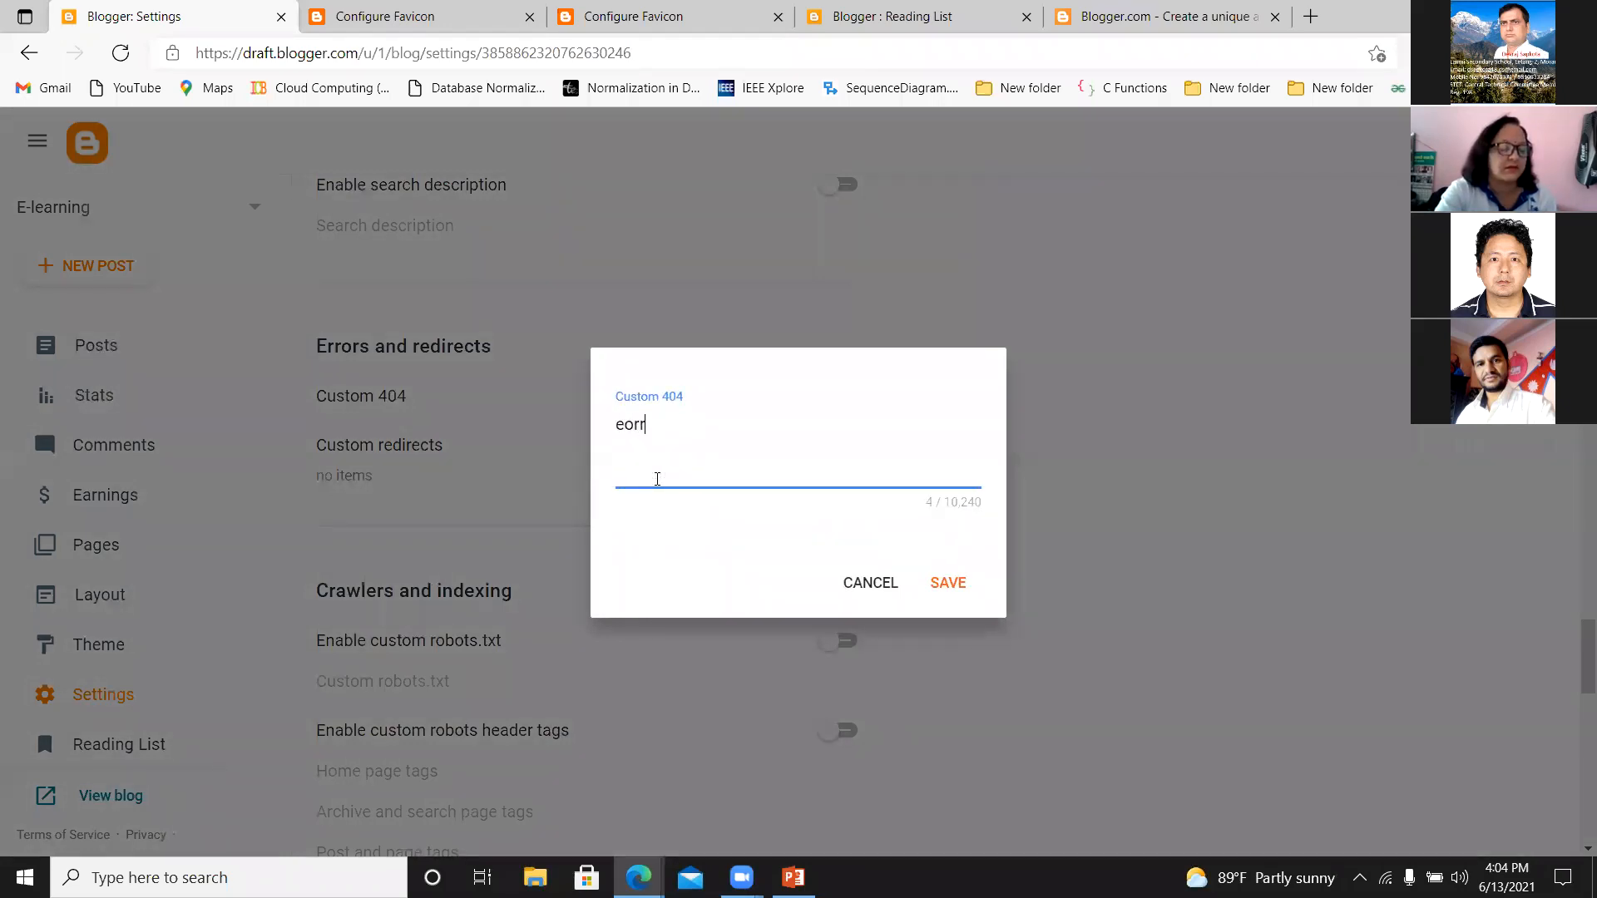
type(" page ")
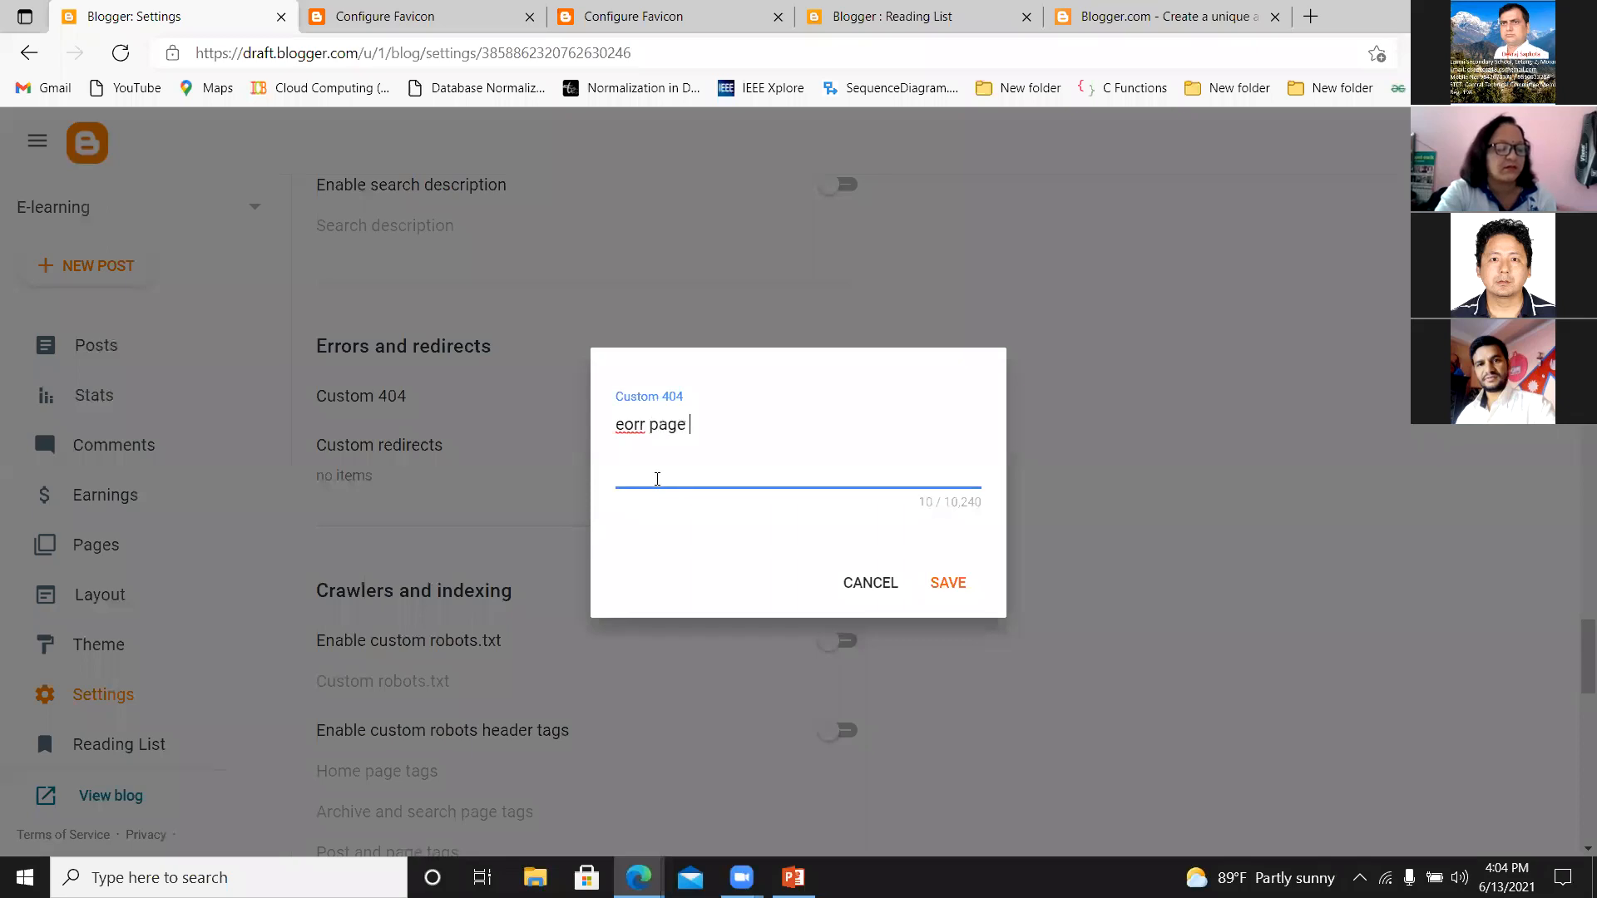
type("canot be")
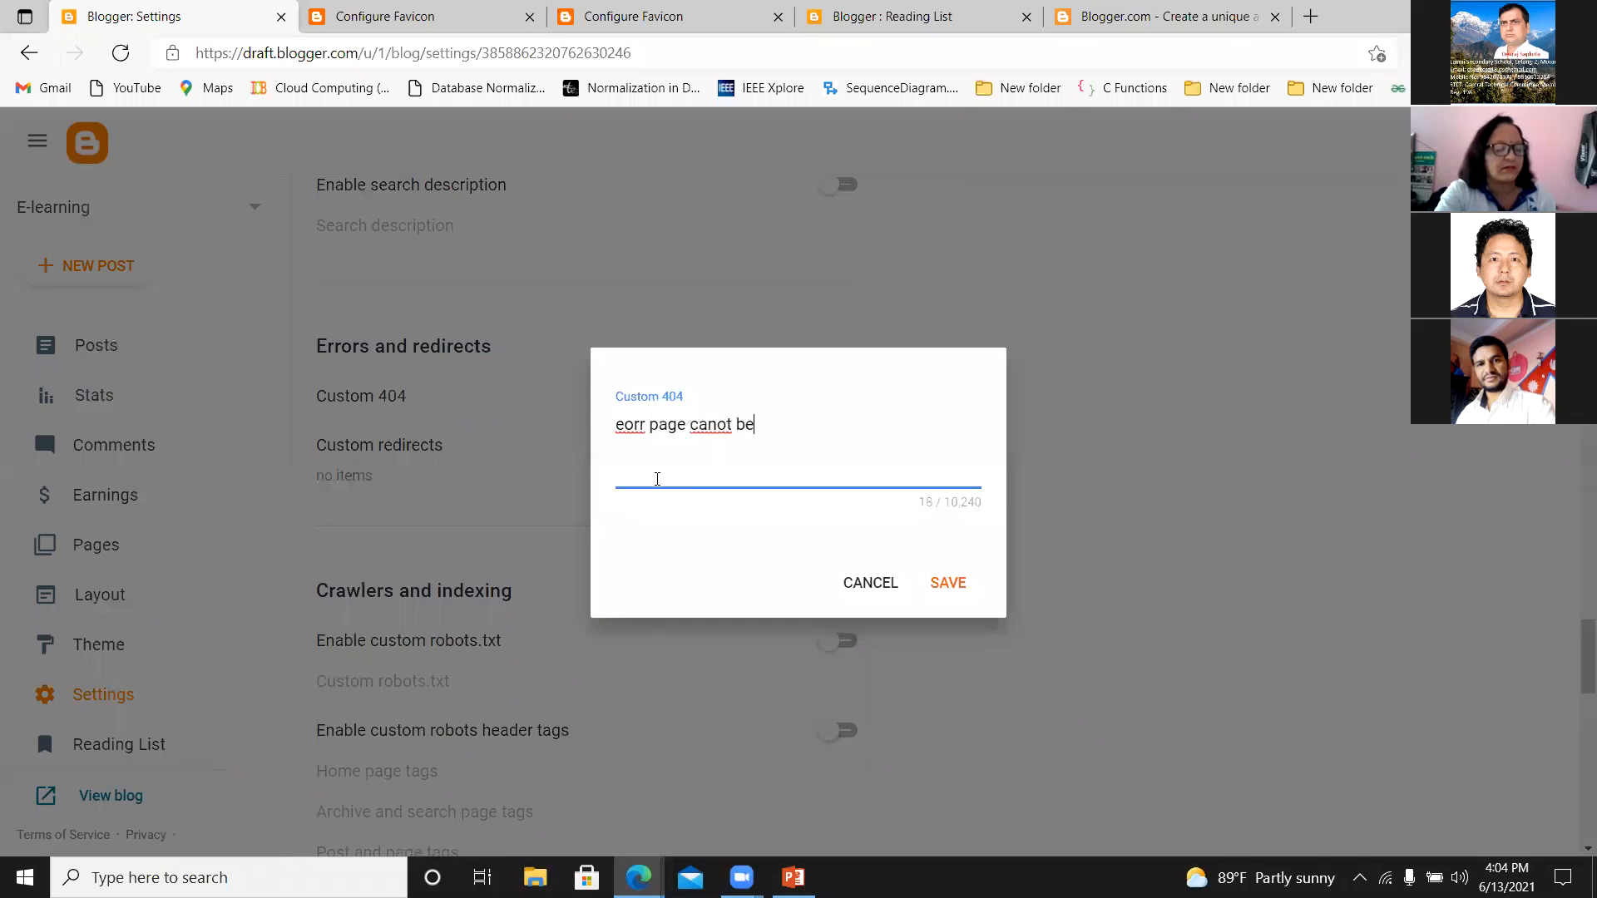
type(" found!!!")
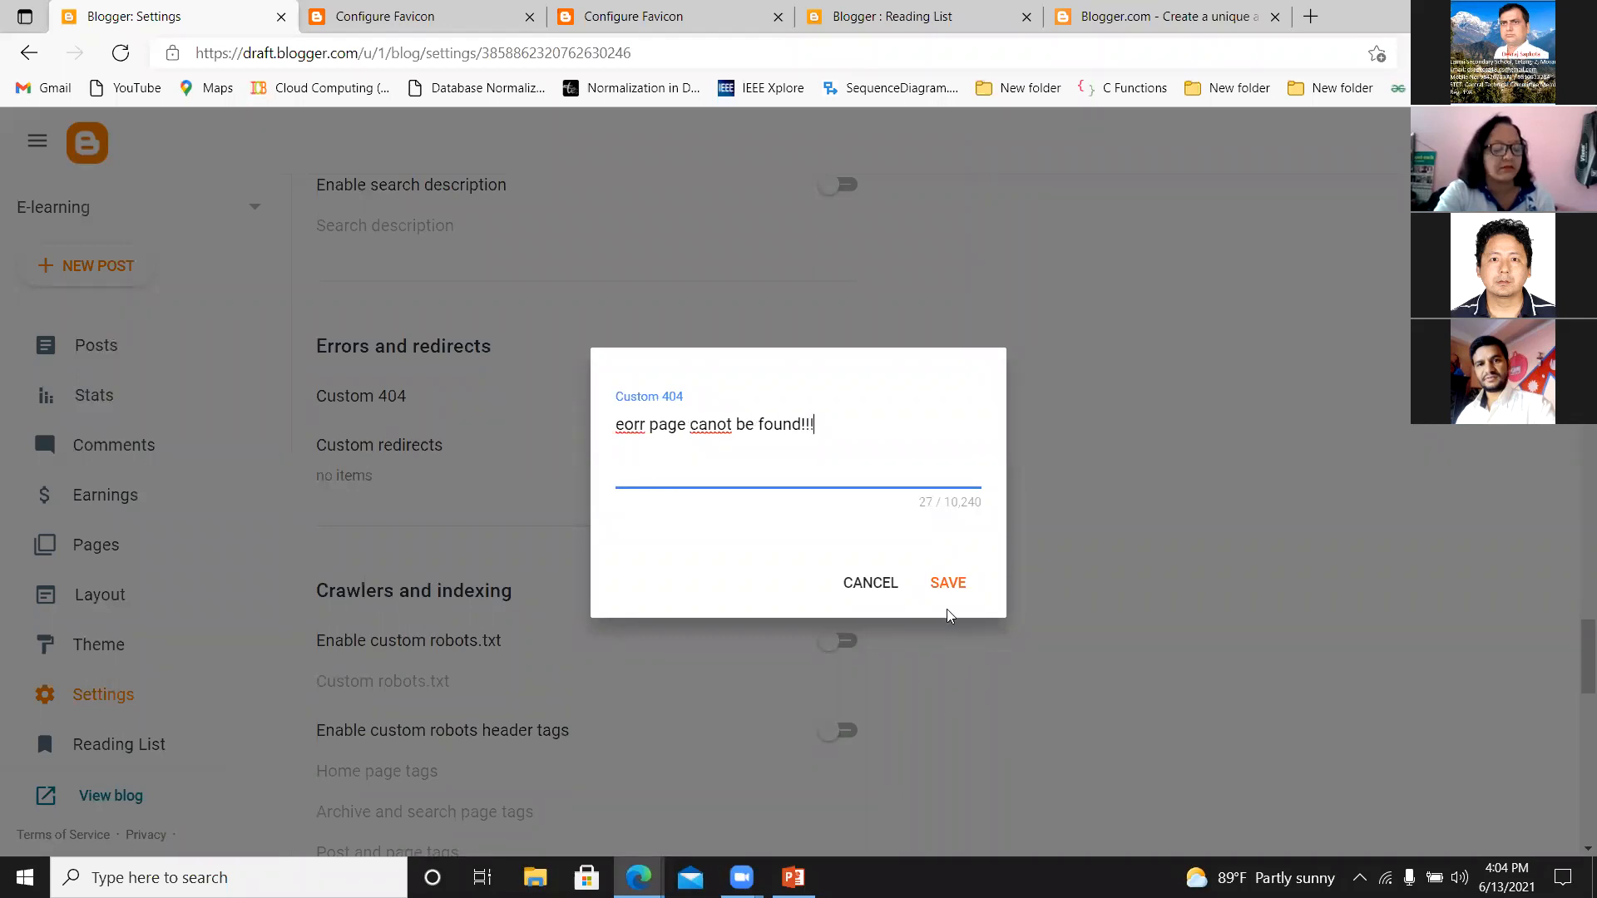
left_click(860, 589)
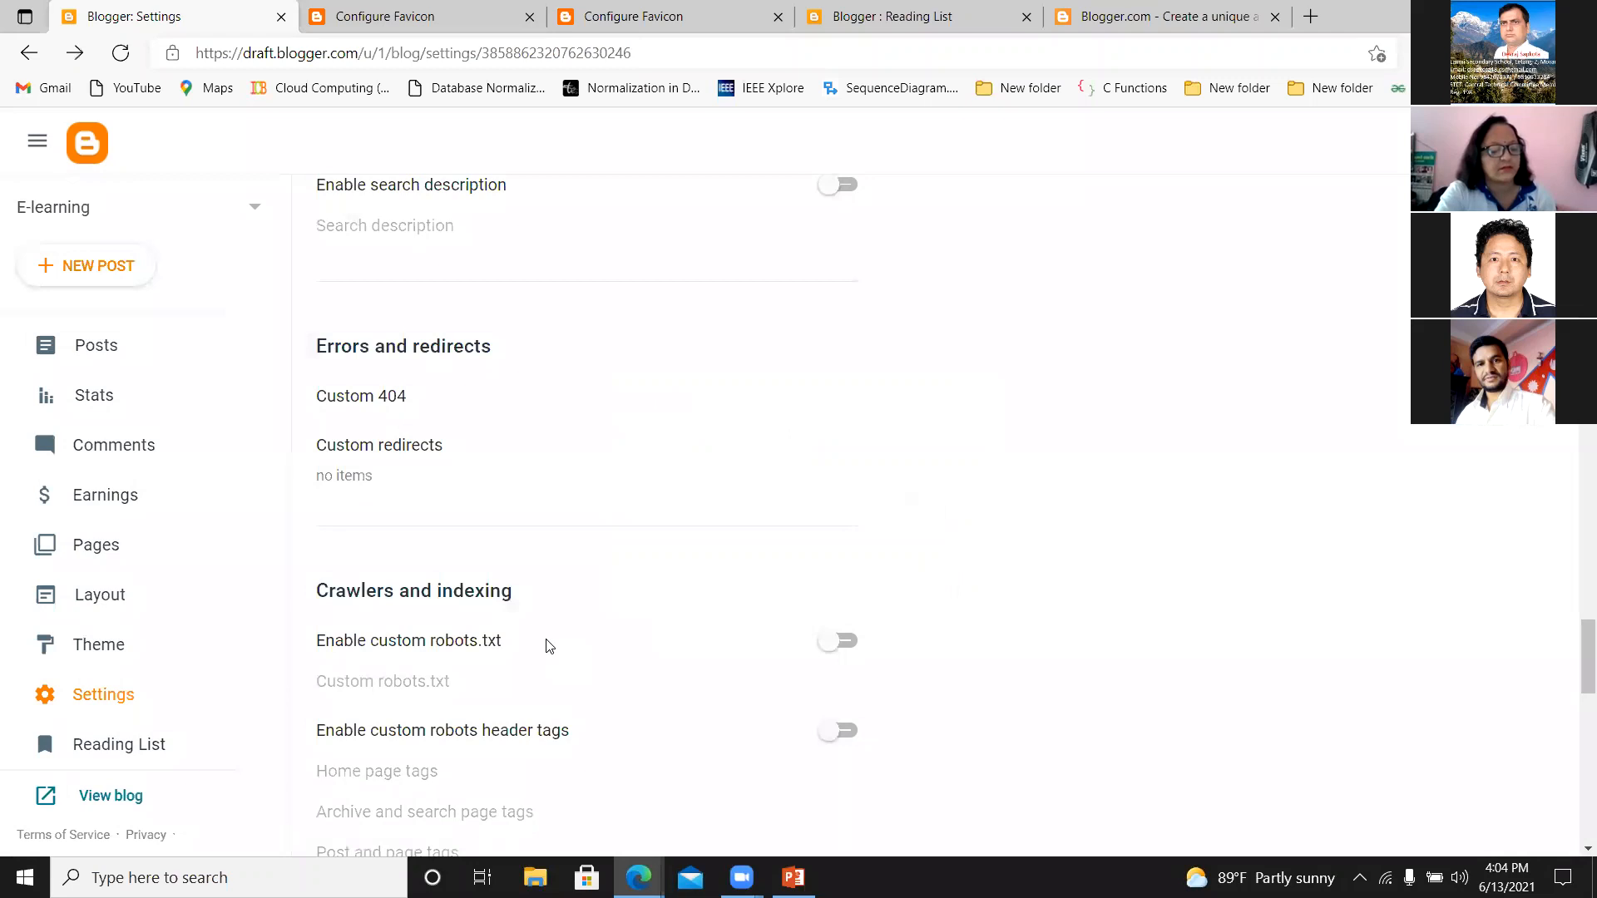
Review the Crawlers and indexing, Monetization, Manage Blog and Site feed settings, then open the user profile for editing from General.
left_click_drag(1574, 652, 1574, 698)
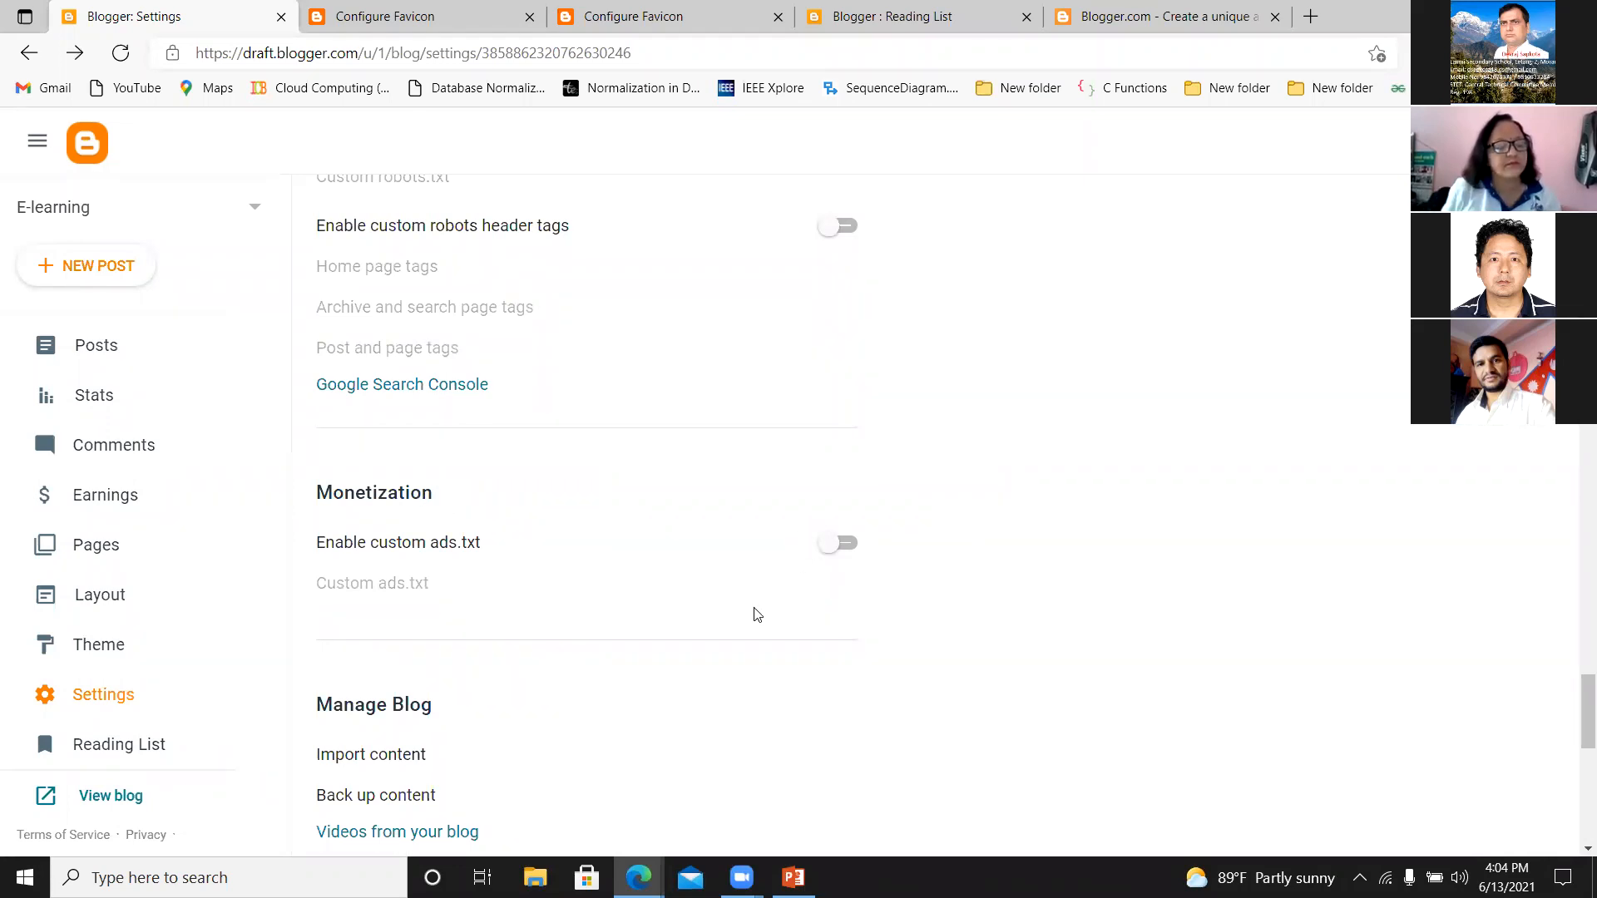
scroll(1574, 711, "down", 3)
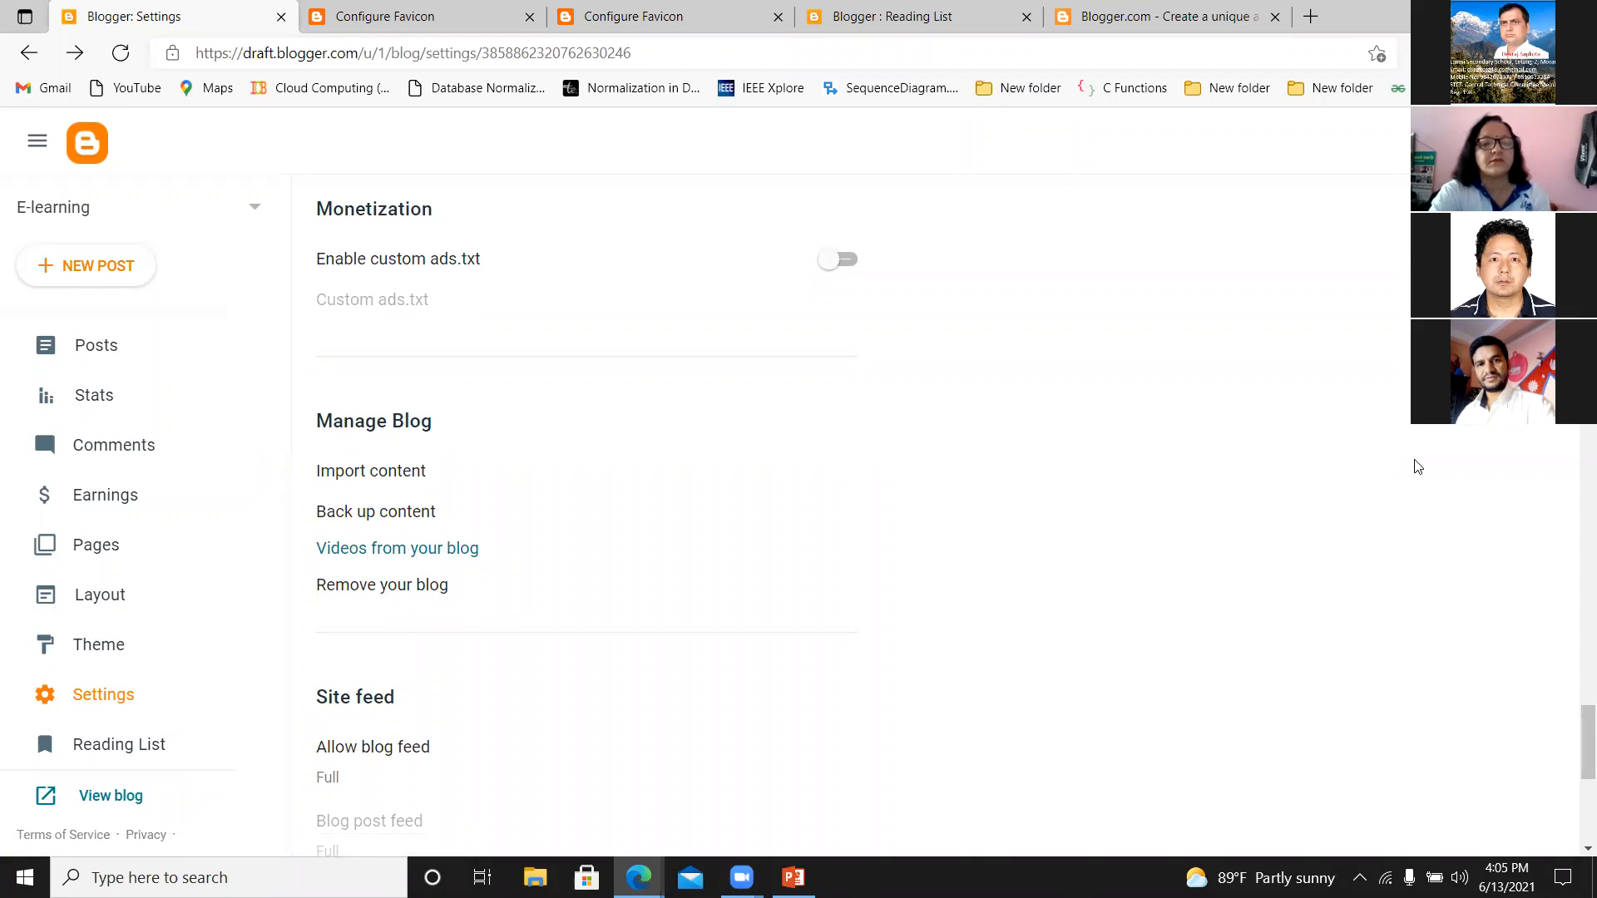
left_click_drag(1585, 732, 1575, 775)
scroll(1574, 775, "down", 2)
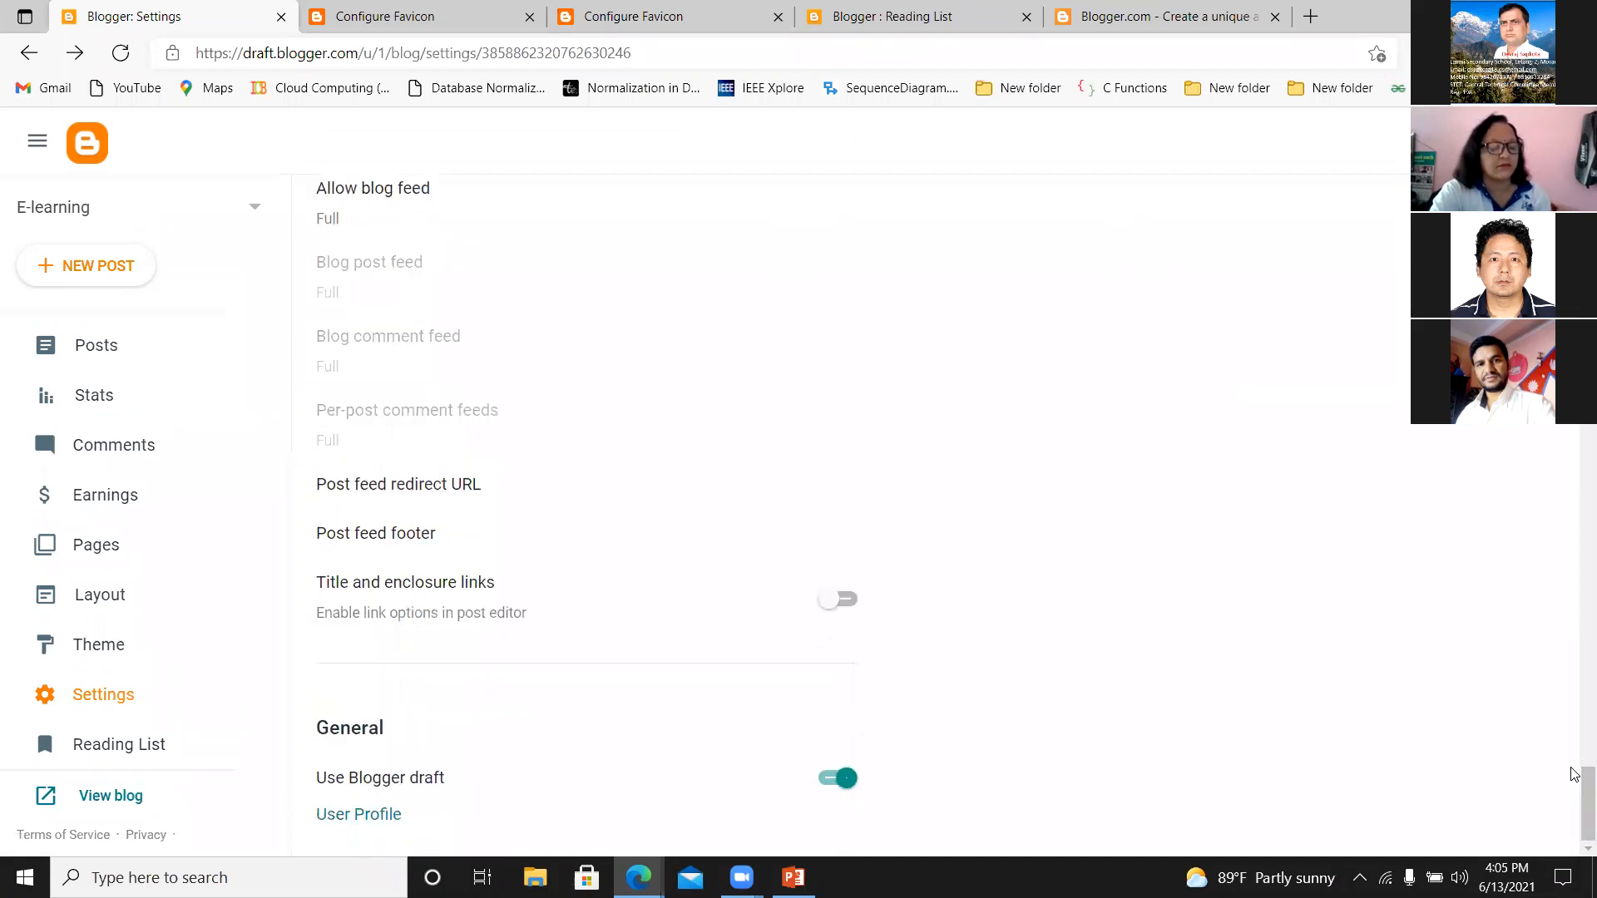
left_click(346, 821)
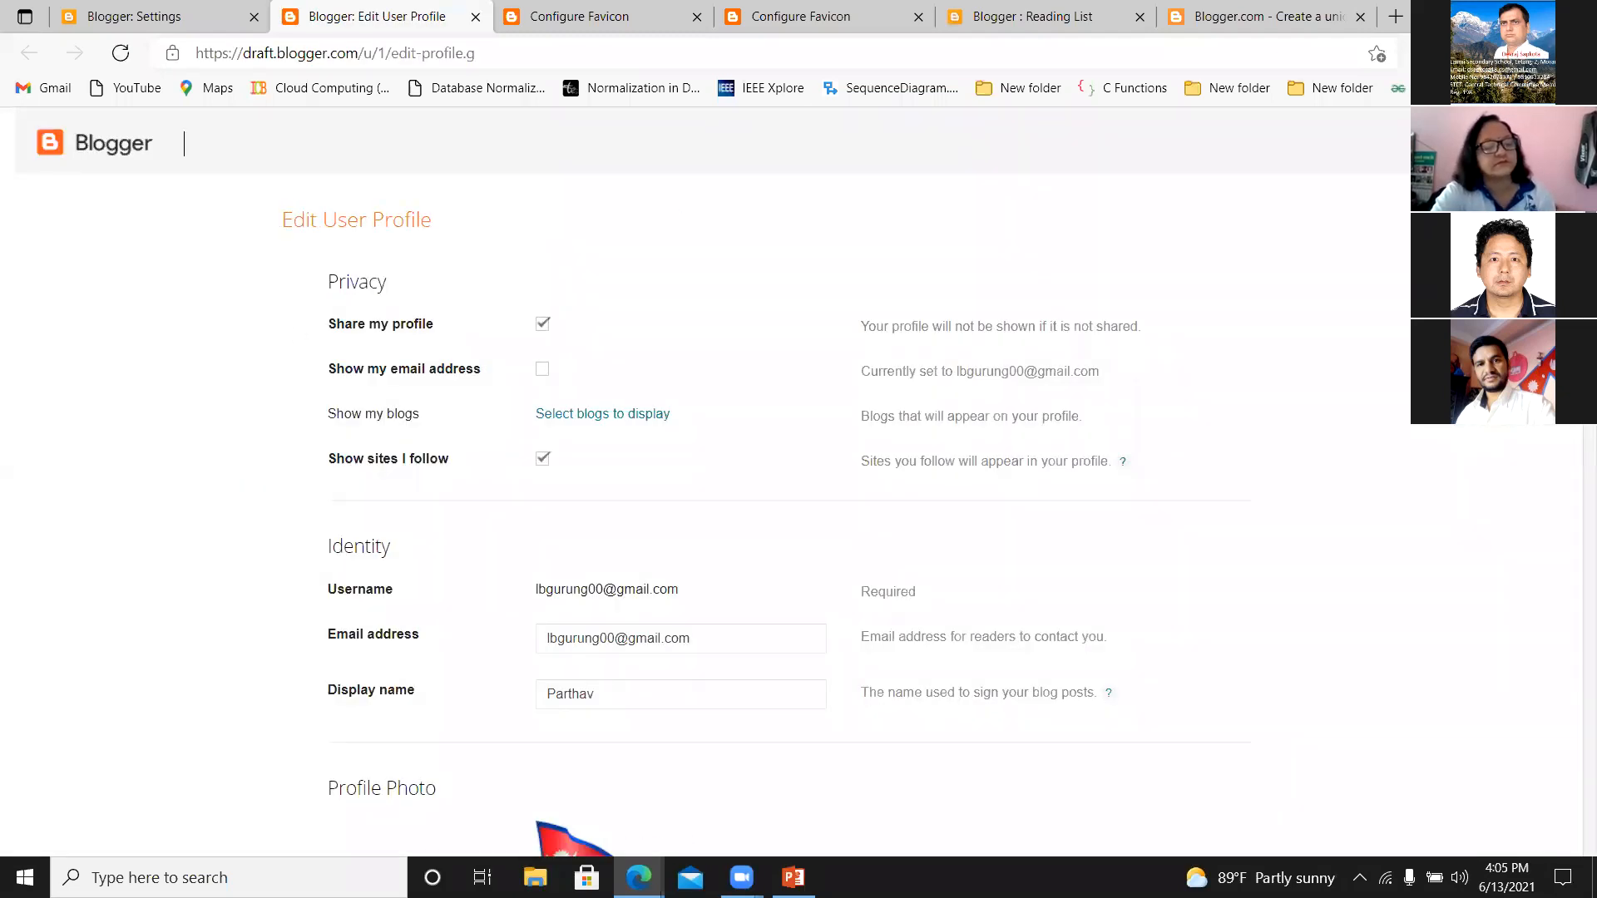
Remove the current profile photo and replace it with the image file "pc" from the nta folder on drive D.
scroll(533, 479, "down", 5)
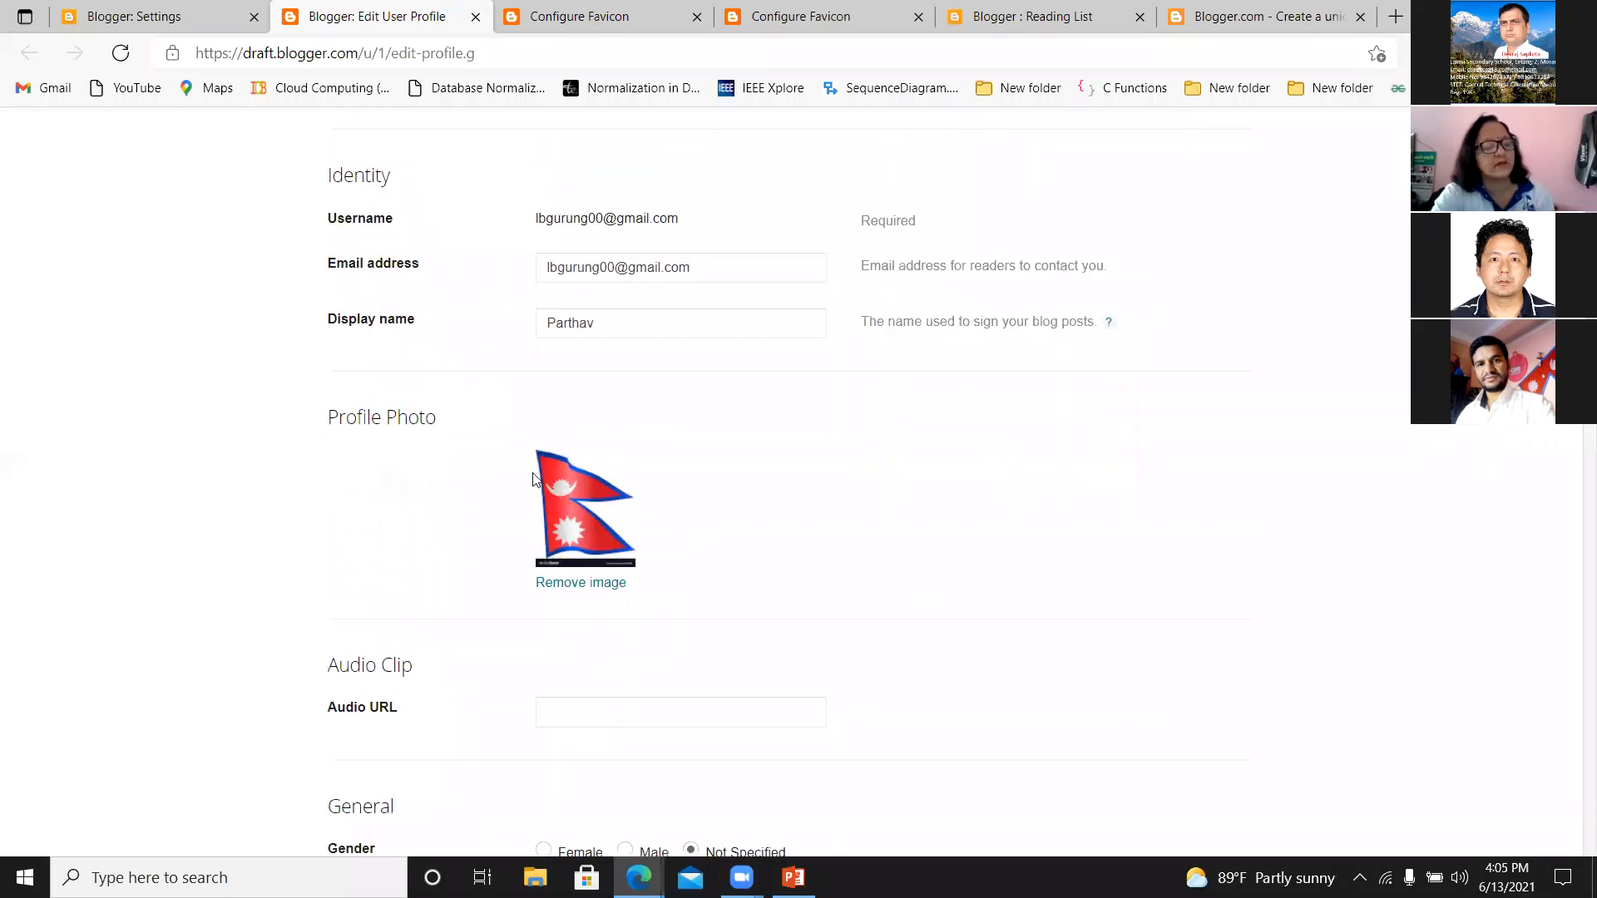
left_click(553, 586)
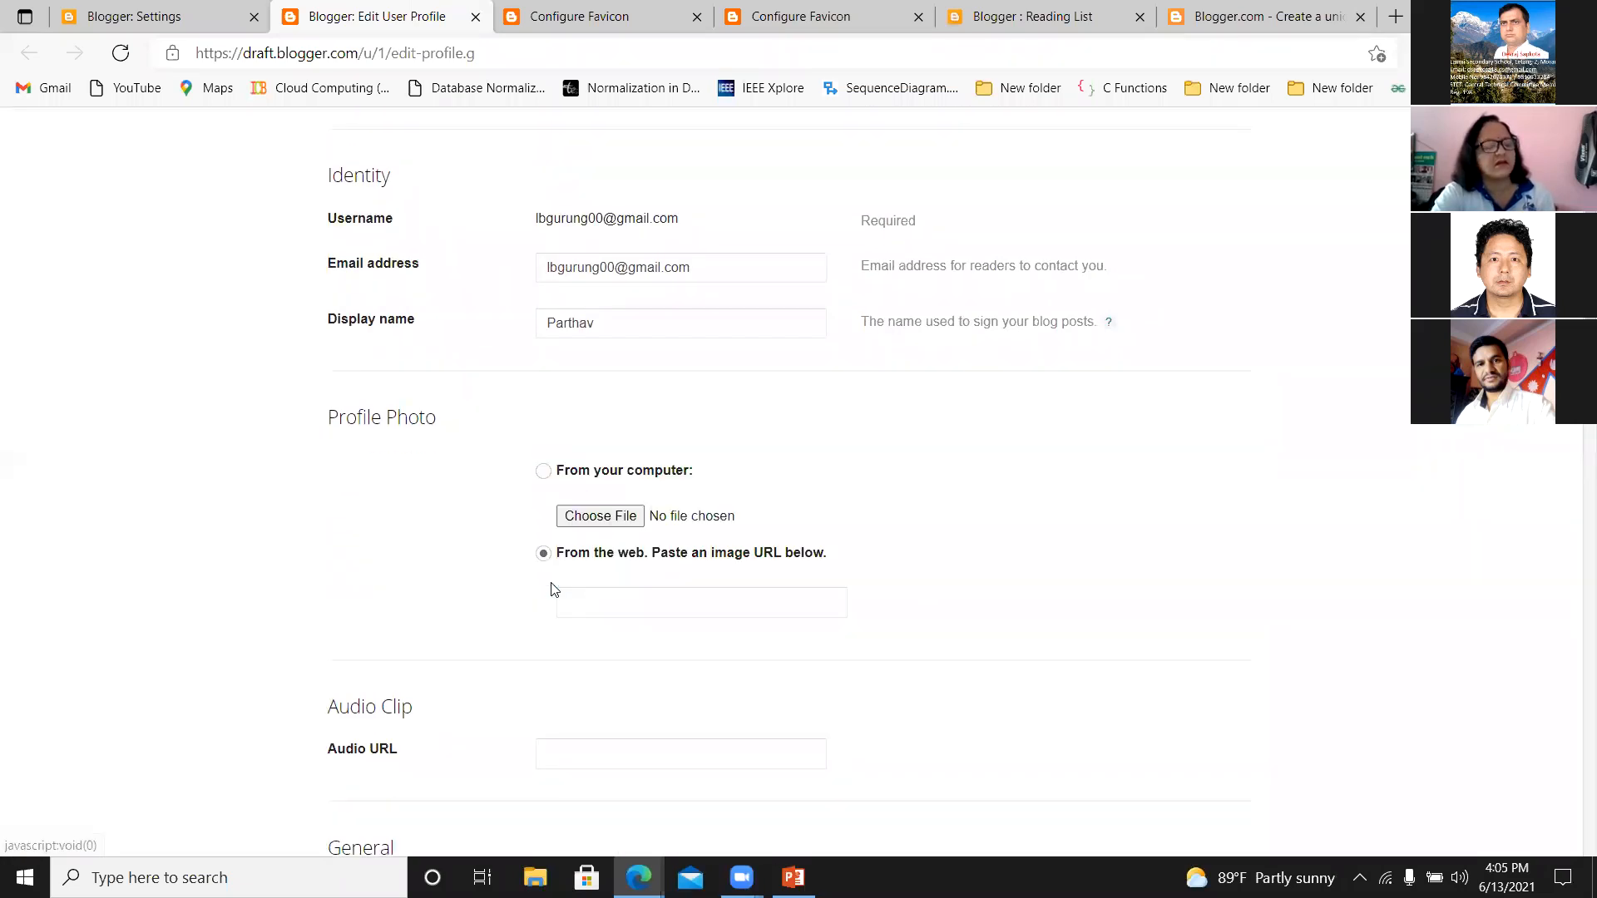
left_click(612, 516)
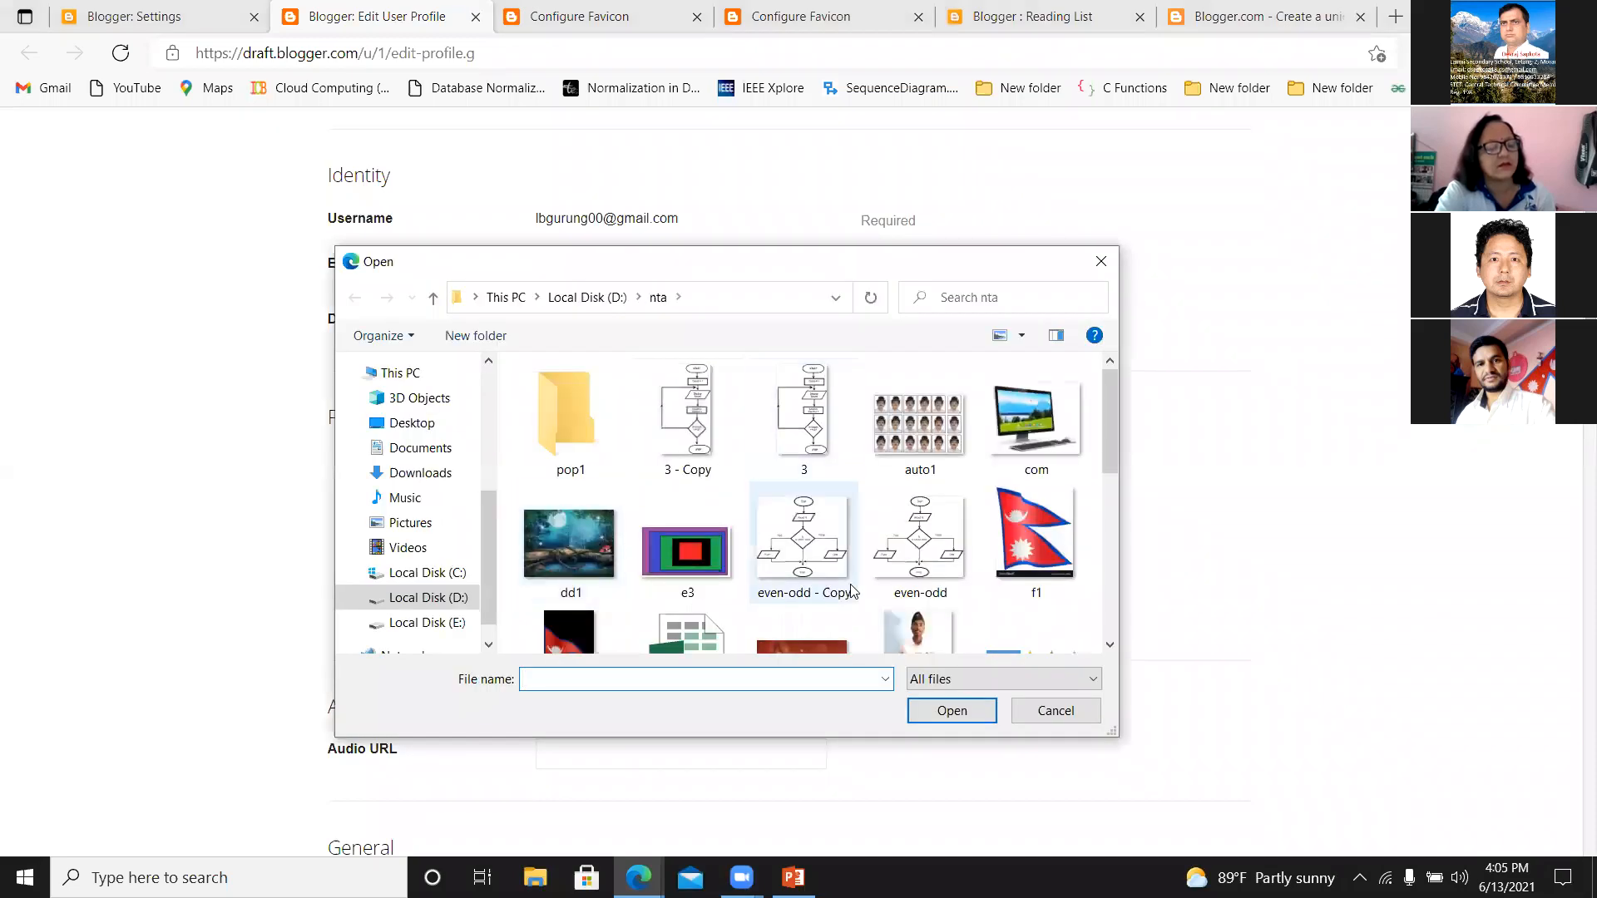
left_click_drag(1110, 433, 1069, 572)
scroll(1069, 572, "up", 2)
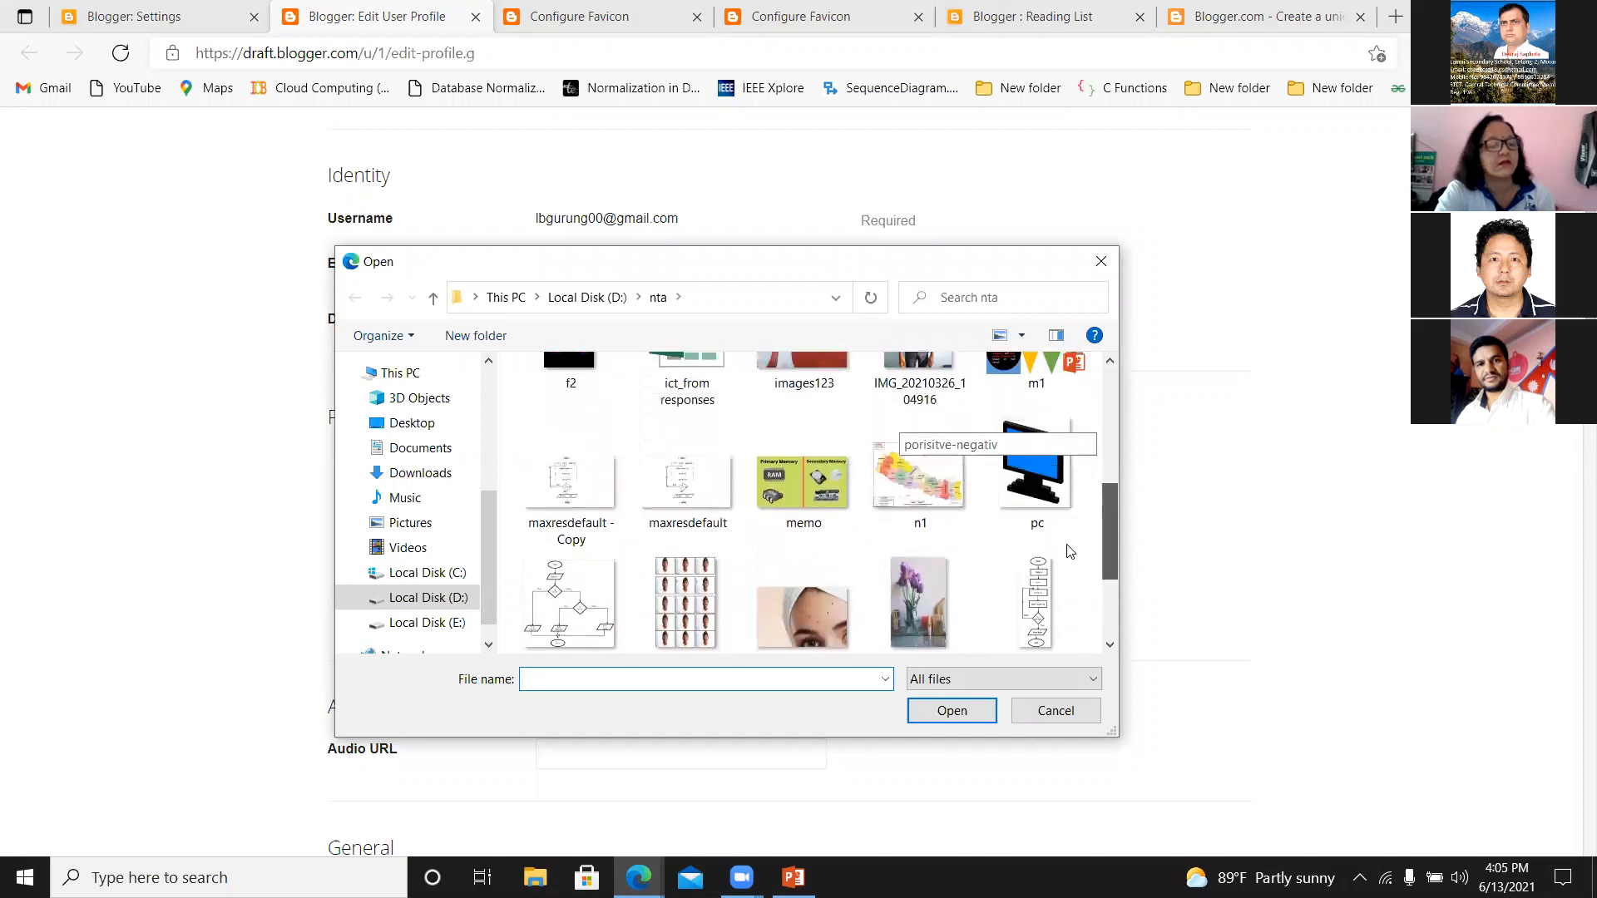
left_click(1019, 485)
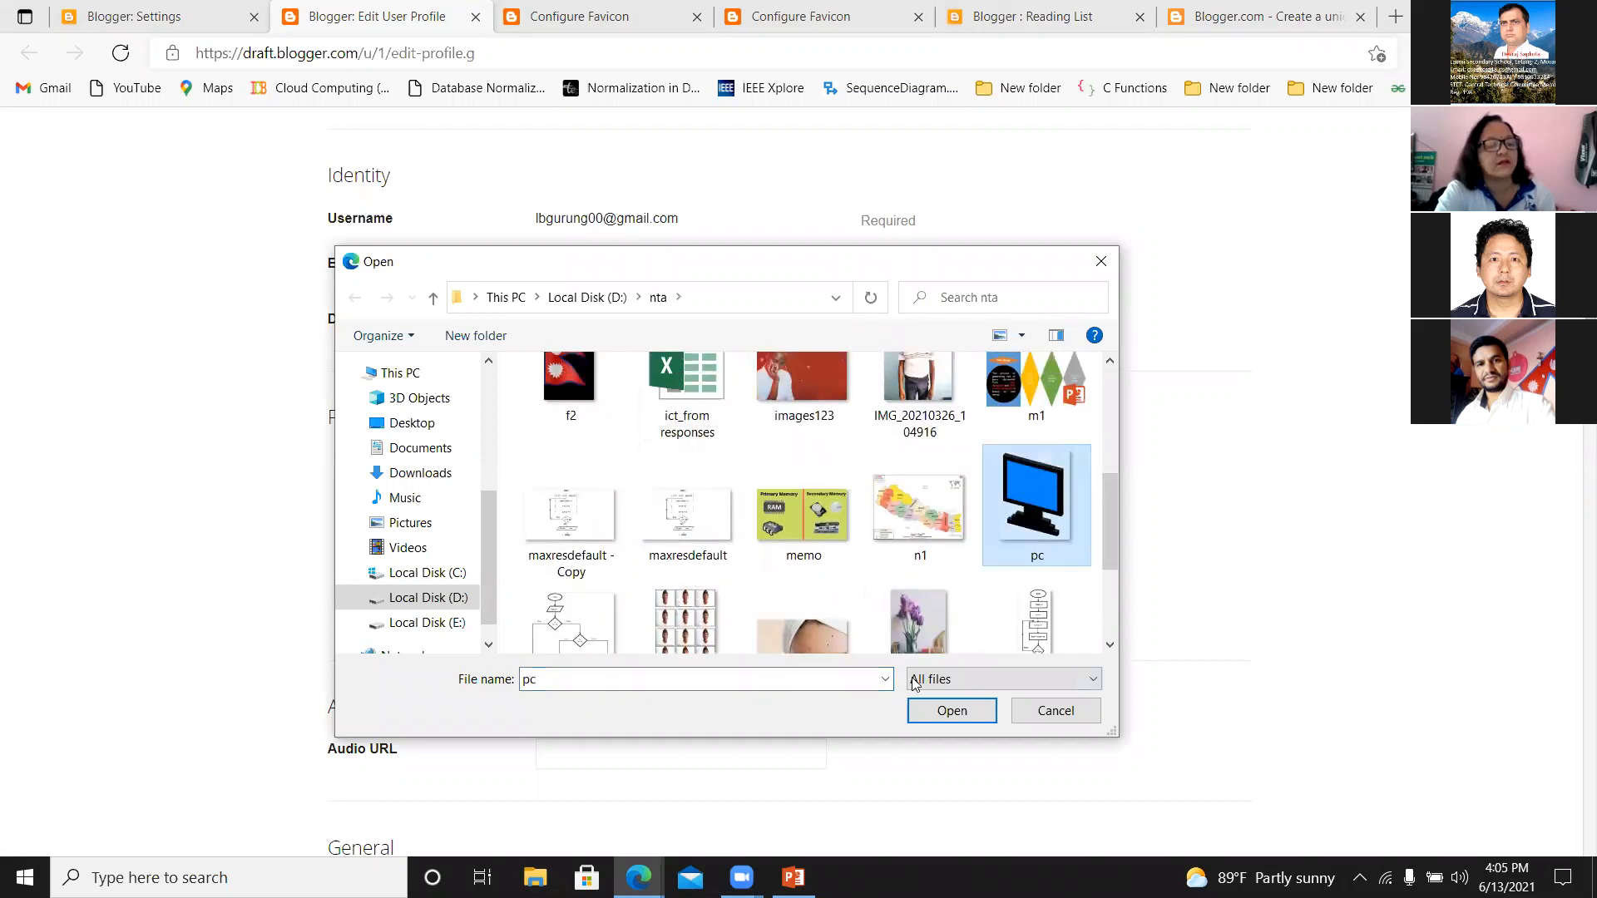
left_click(936, 709)
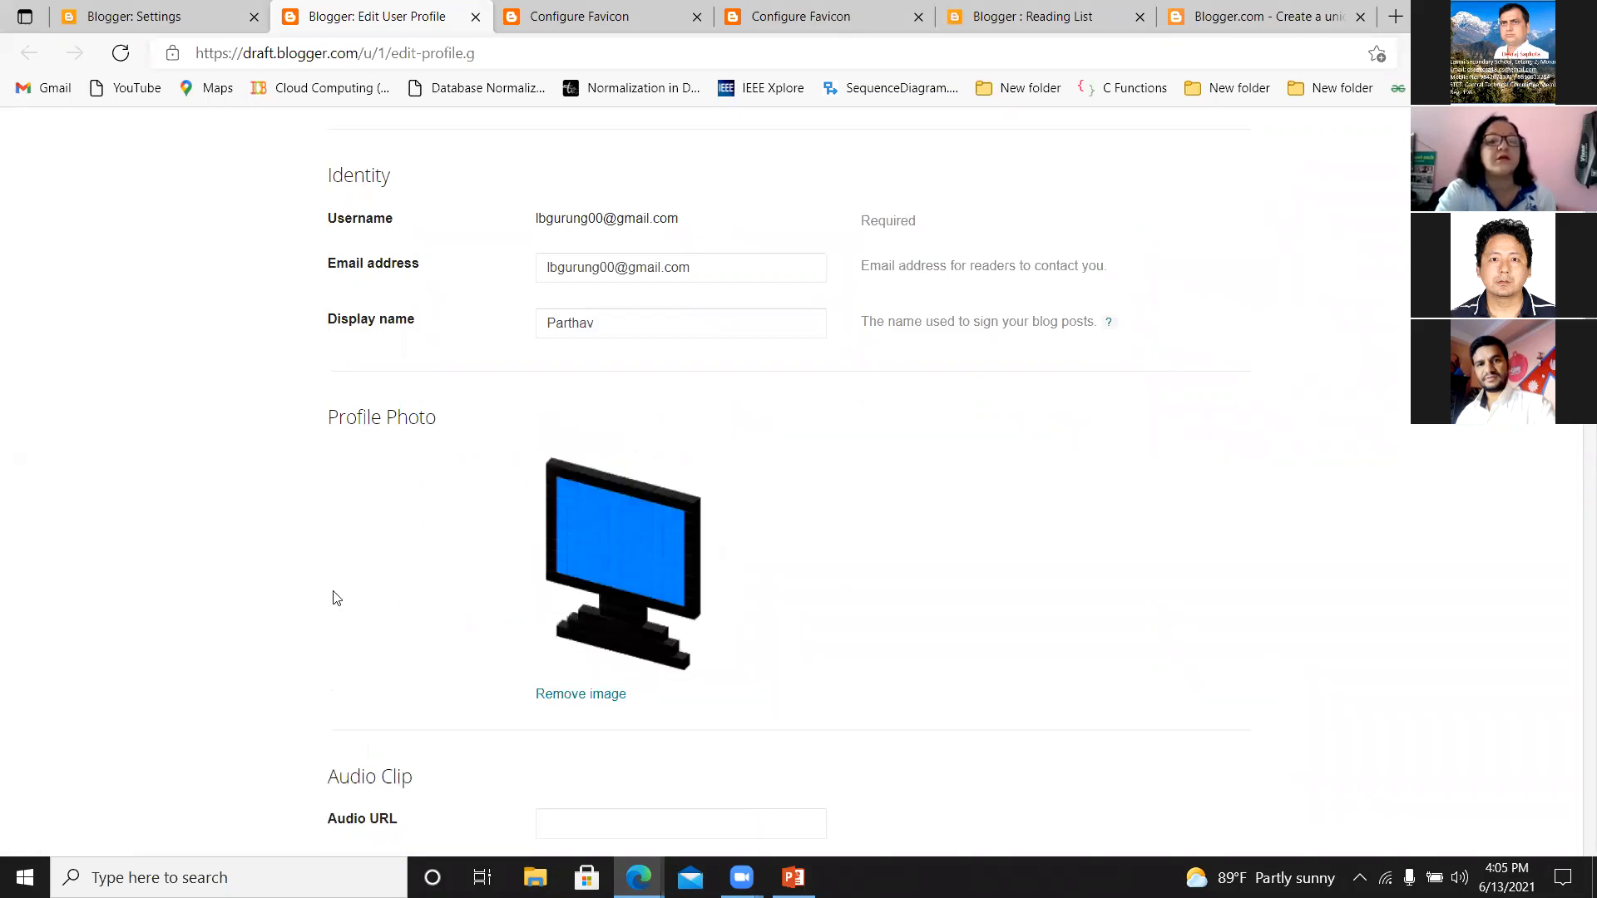
Look over the General, Location, Work and favorites fields of the user profile without filling them, and save the profile.
scroll(1564, 499, "down", 9)
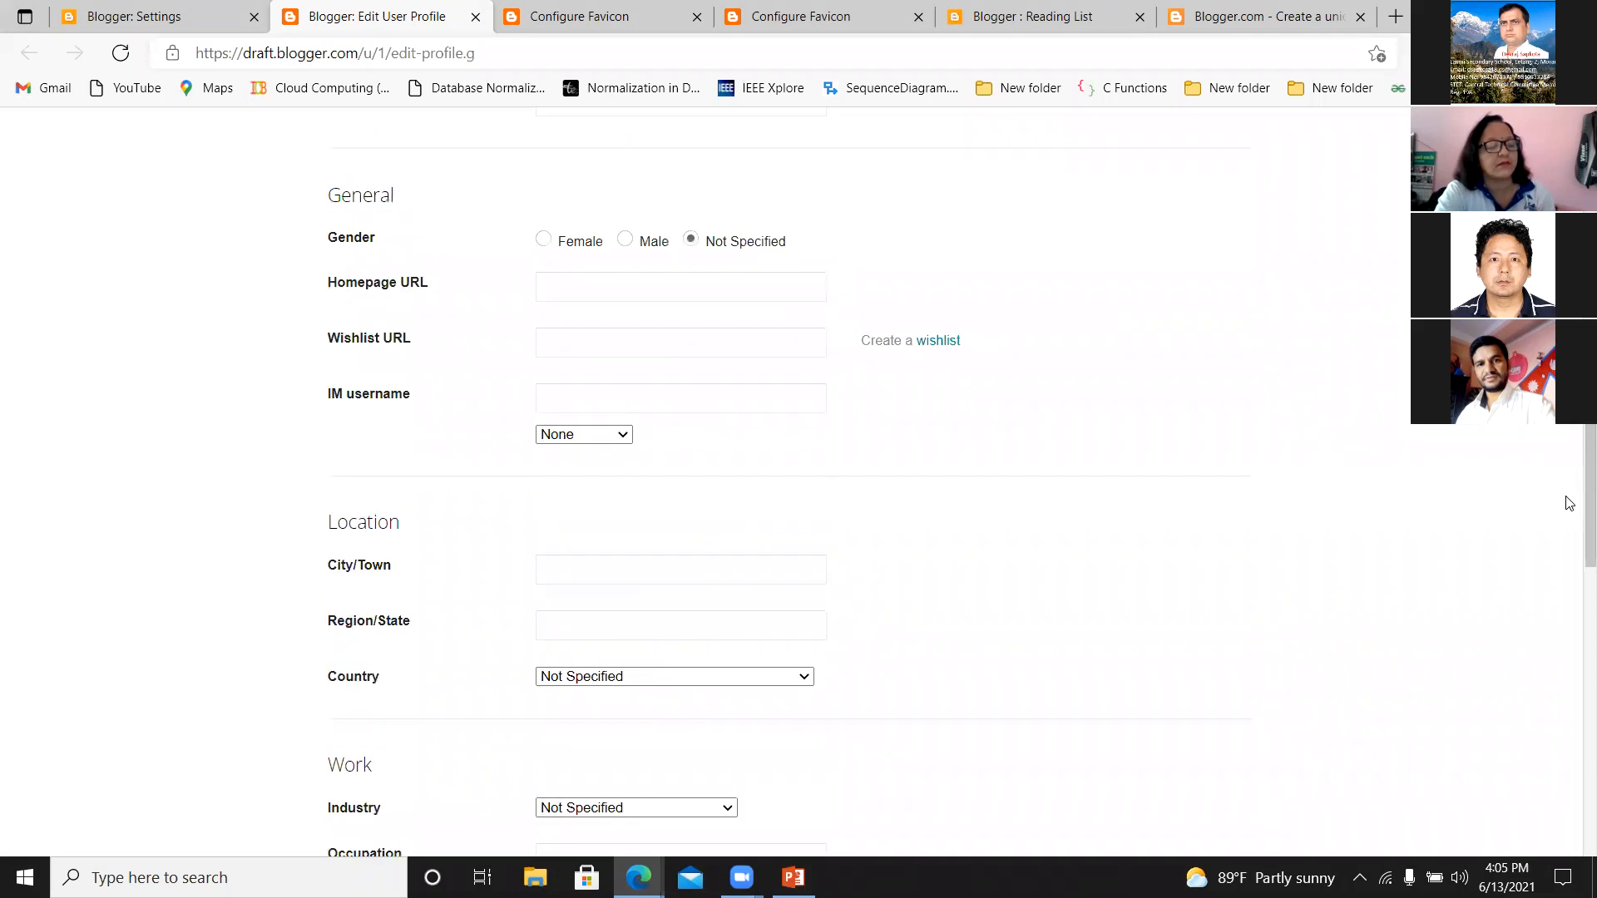
scroll(1569, 533, "down", 11)
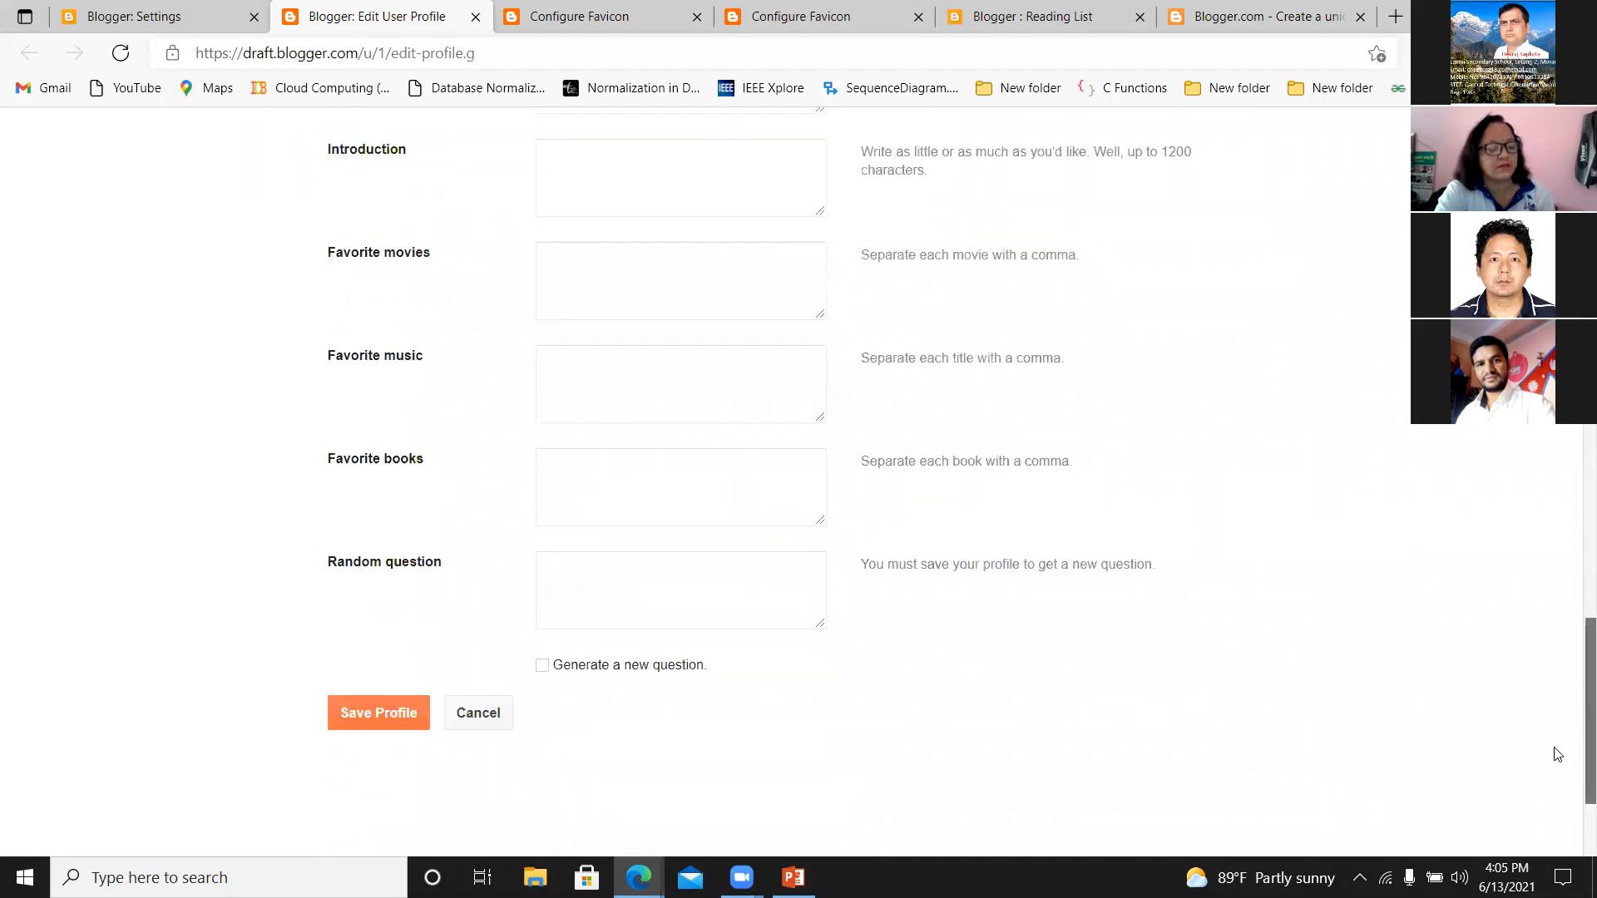
scroll(1557, 753, "down", 2)
left_click(385, 564)
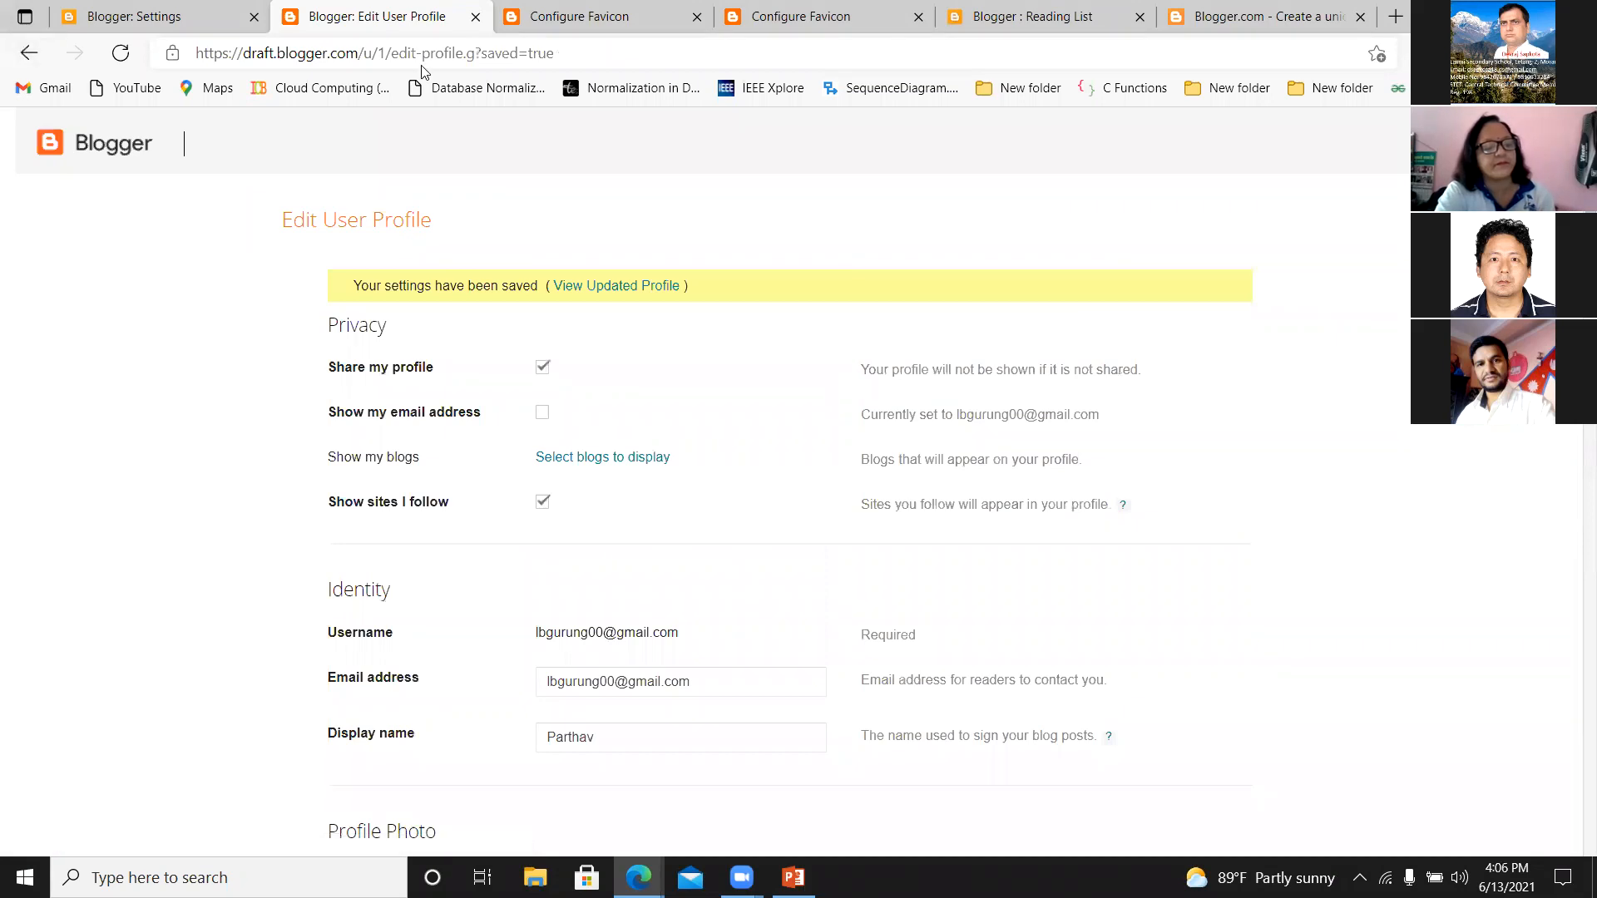
Return to the blog settings and open the live E-learning blog to view its page.
left_click(141, 19)
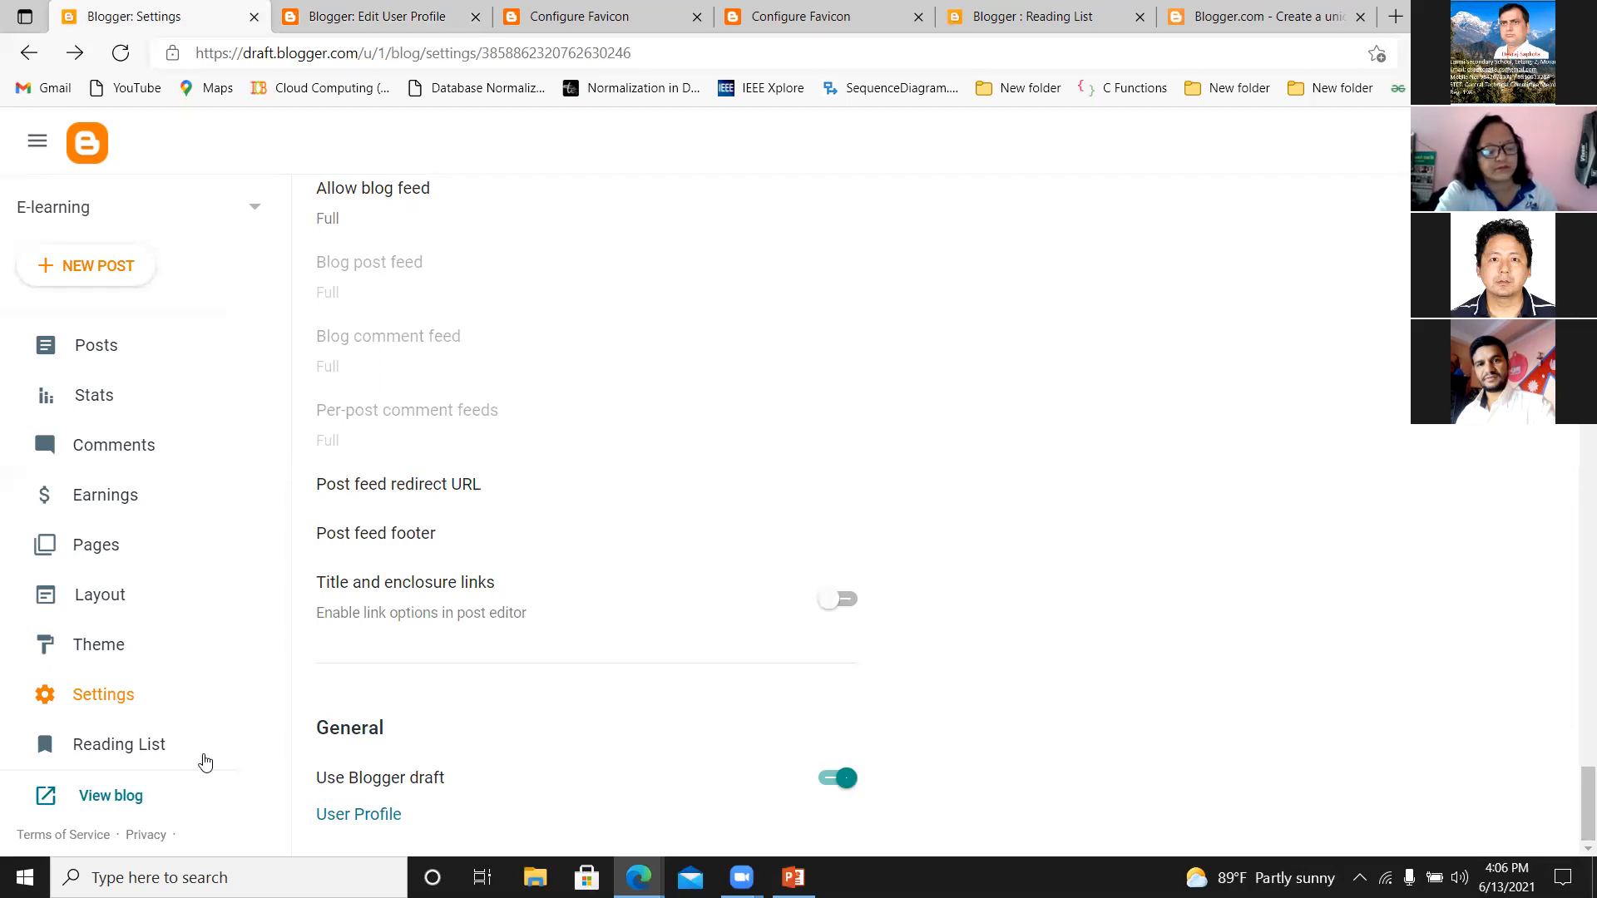
left_click(110, 797)
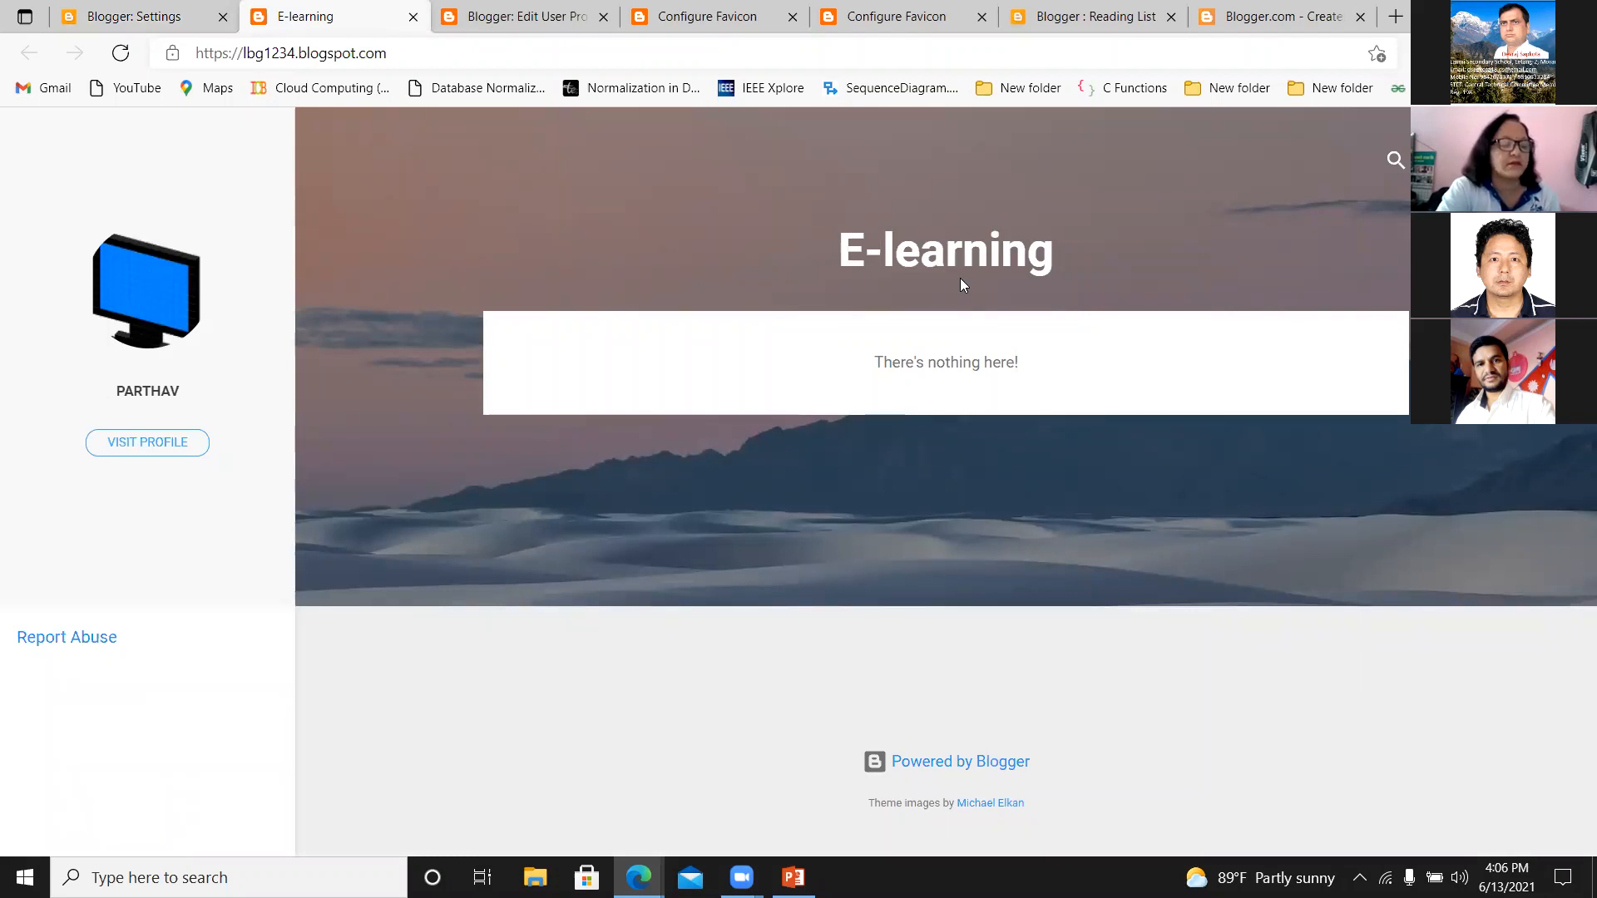
Return to the blog settings and review the sections once more, from Basic, Privacy, Publishing, HTTPS and Permissions down to Site feed.
left_click(105, 22)
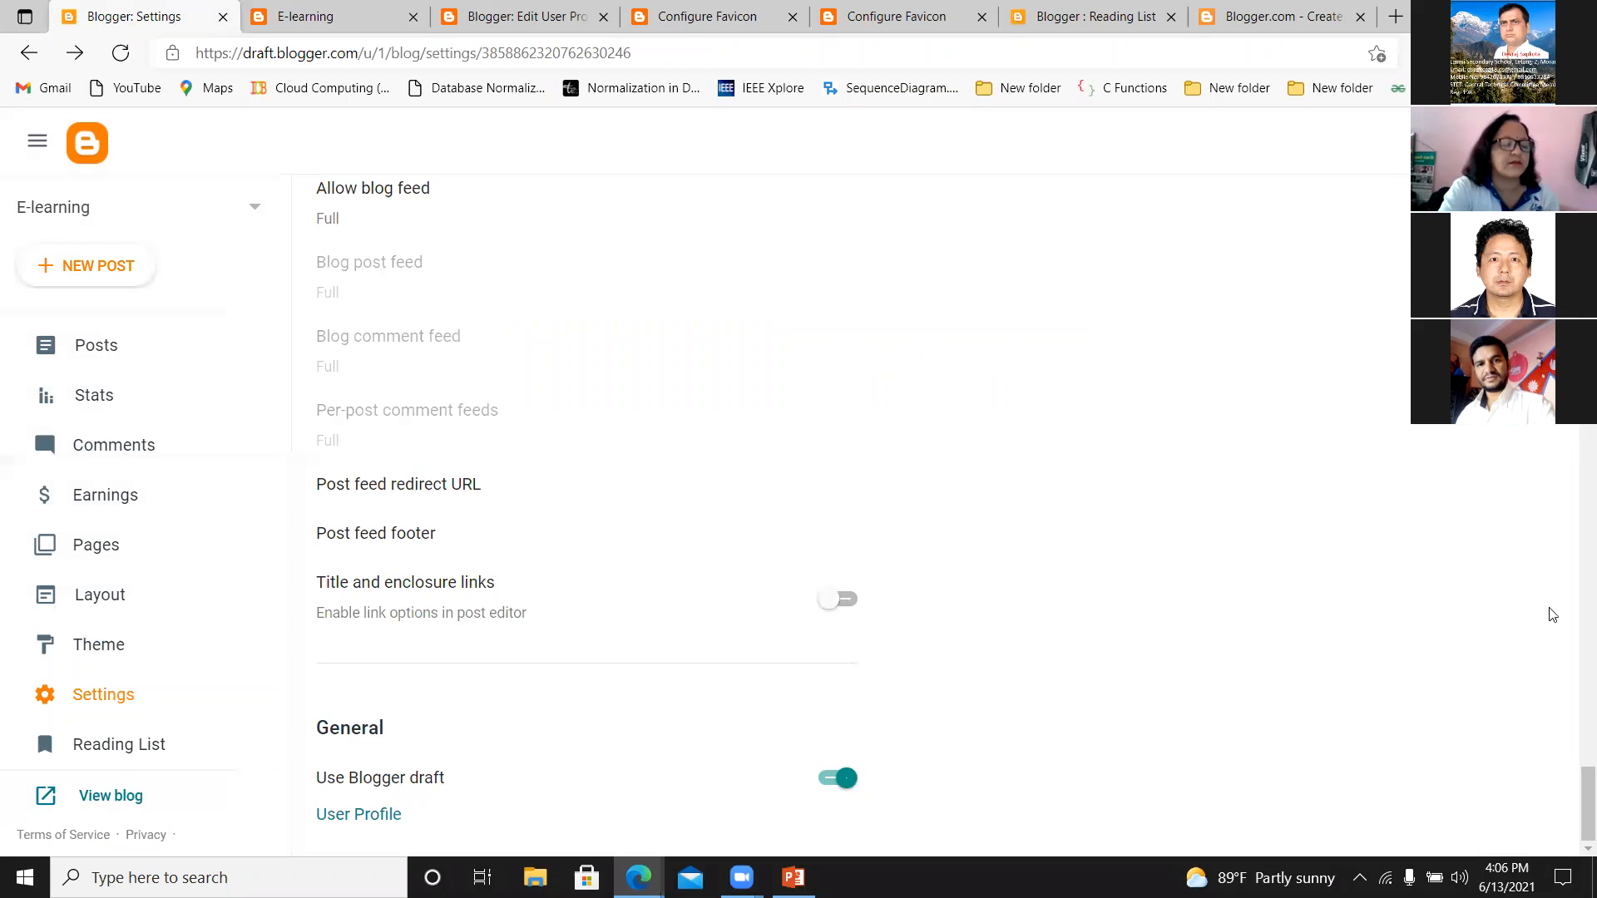
left_click_drag(1586, 783, 1533, 755)
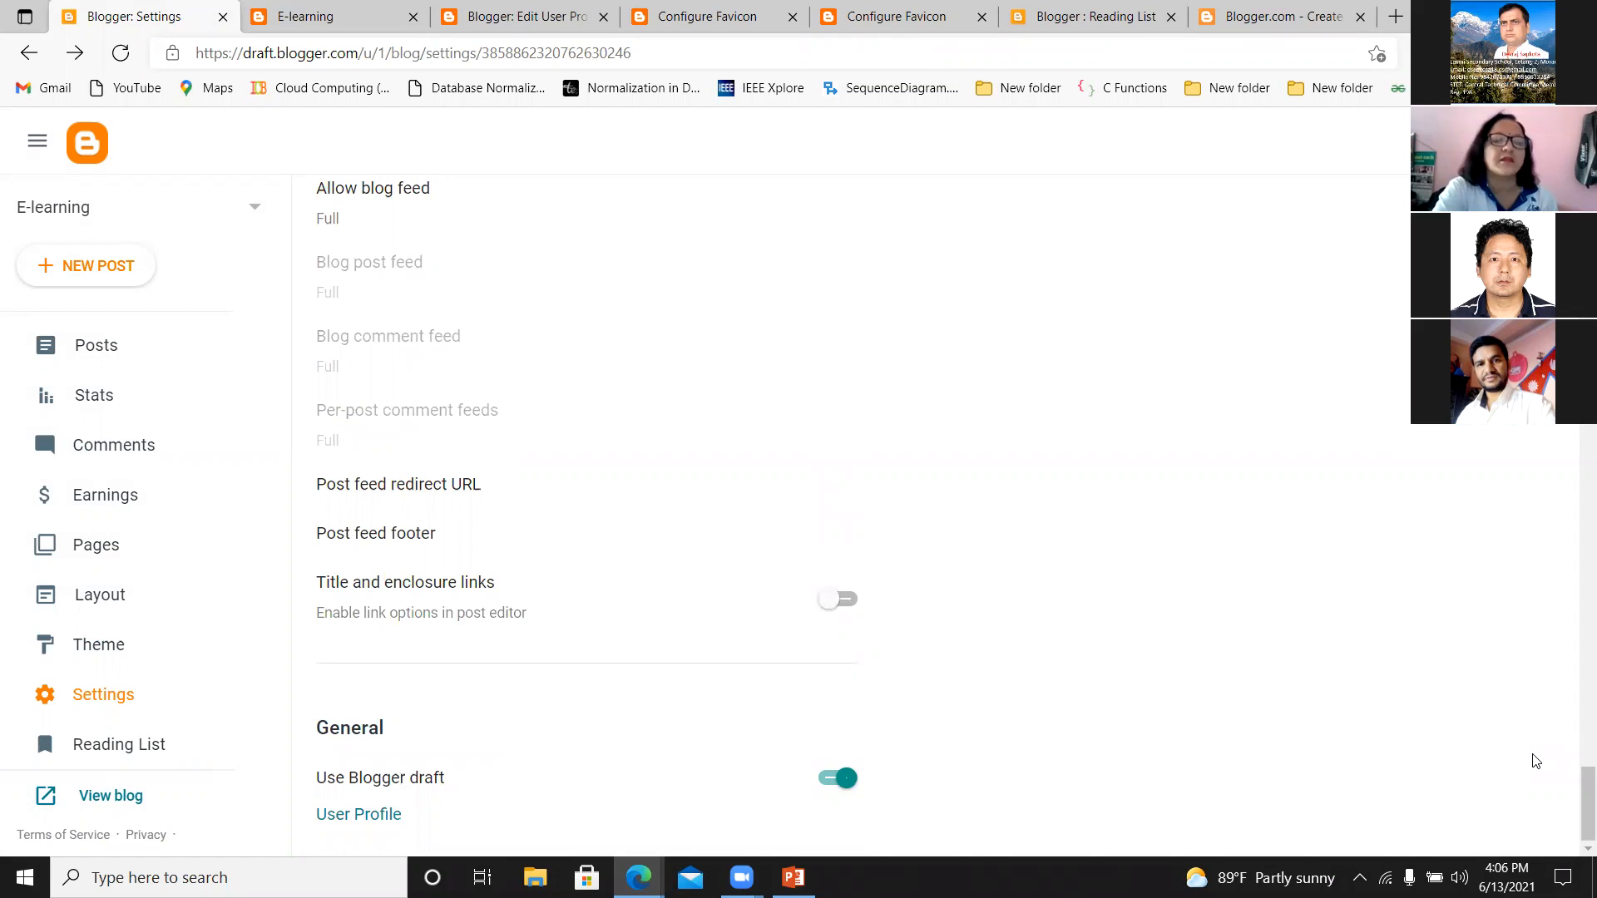
left_click_drag(1586, 802, 1580, 183)
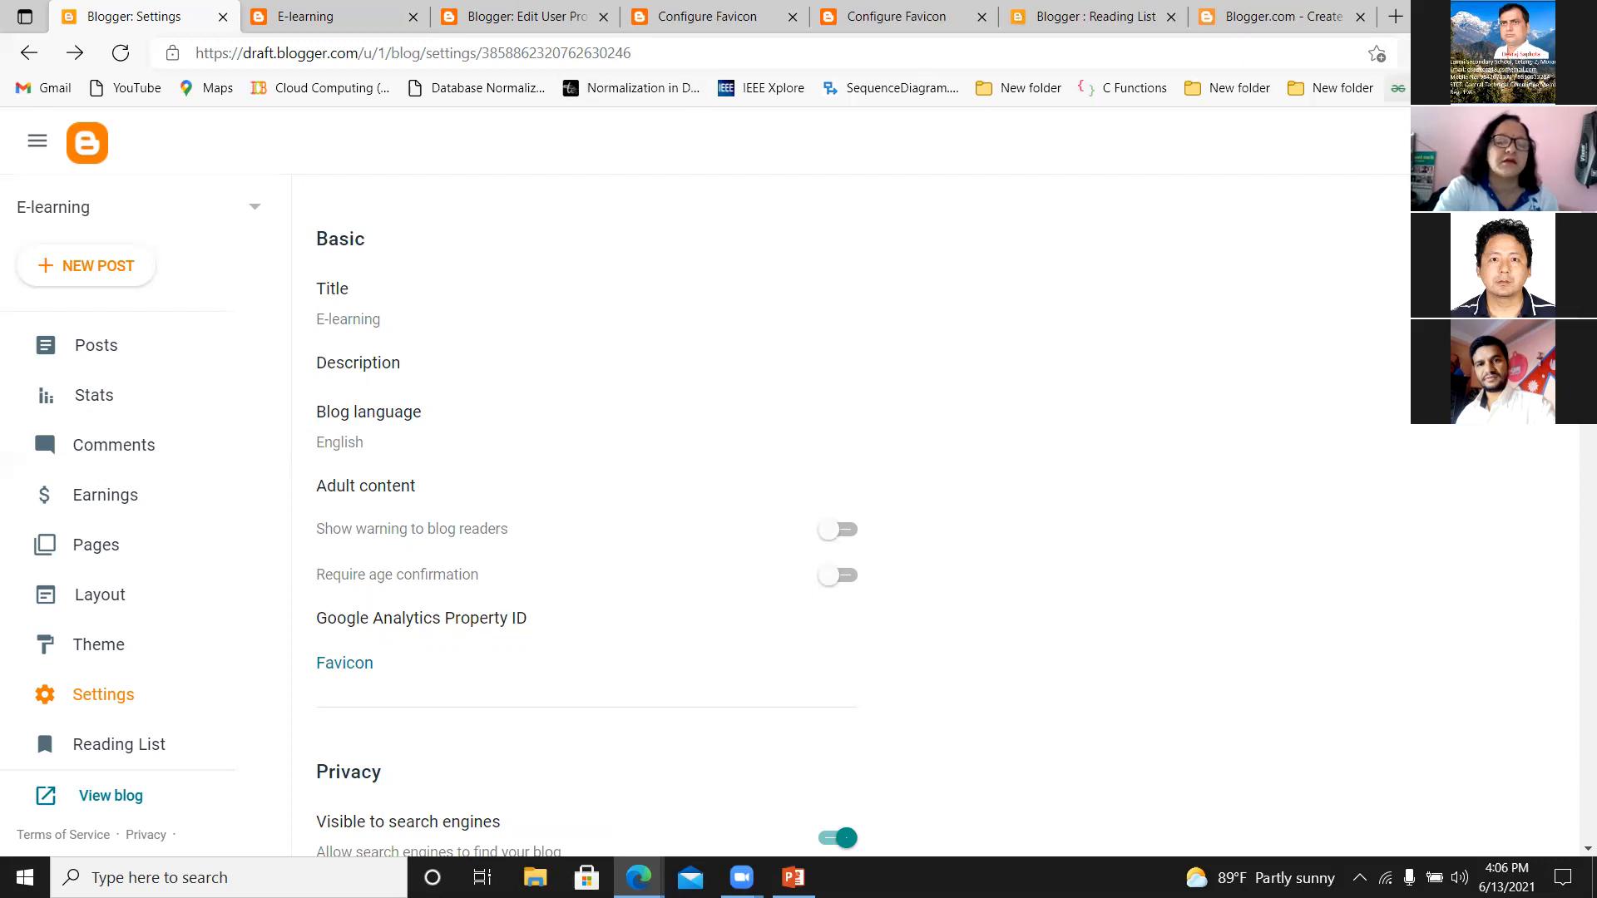
scroll(586, 529, "down", 4)
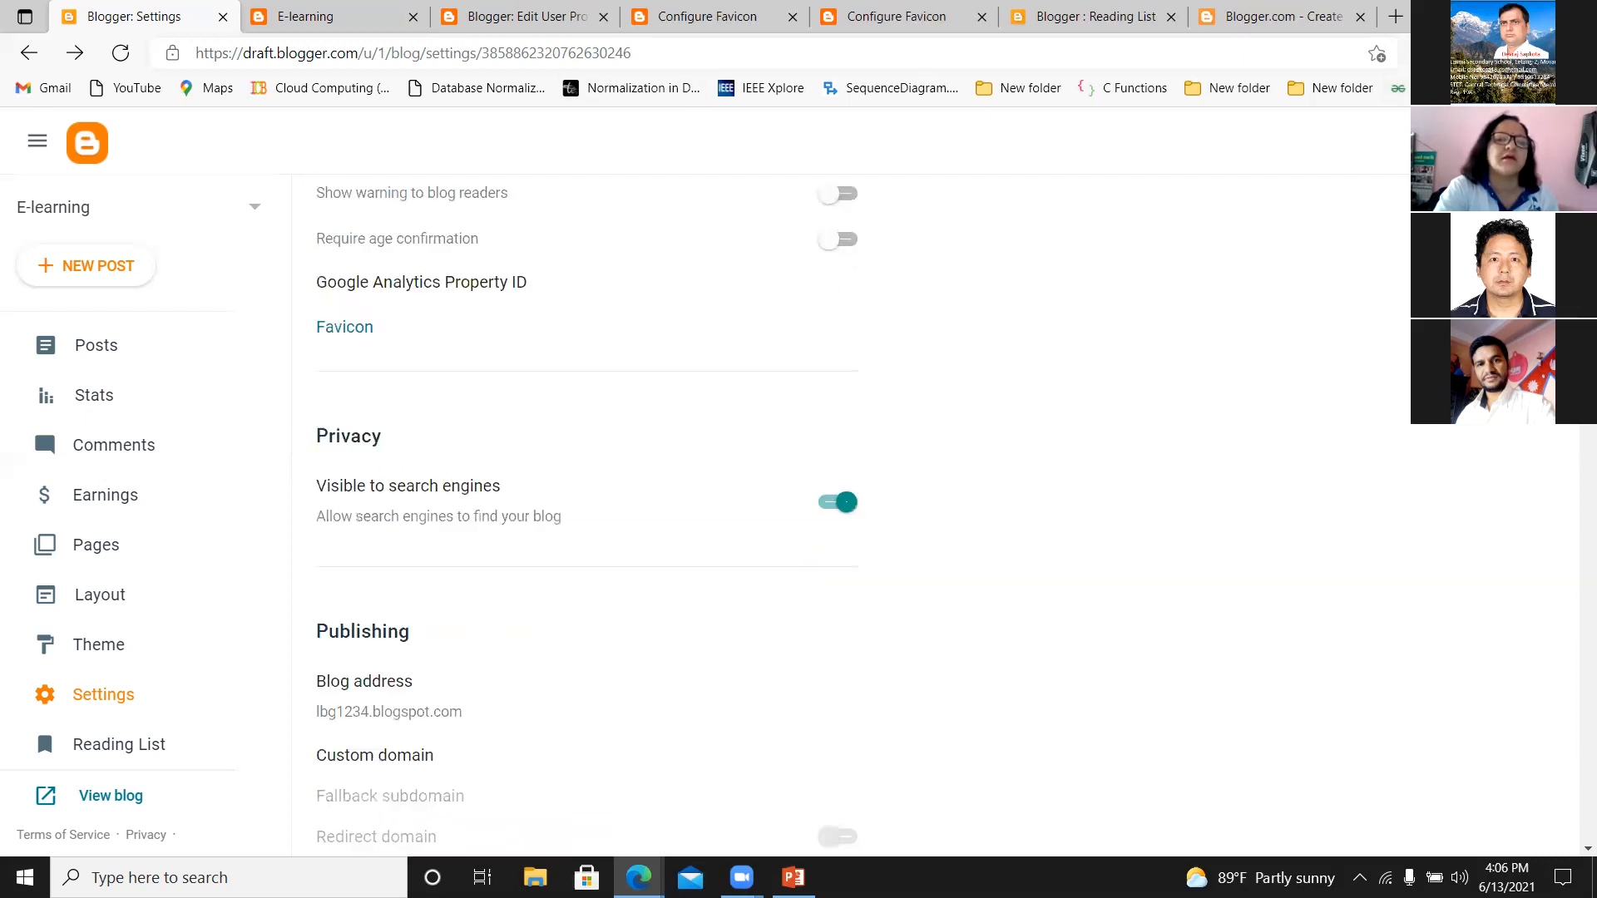
scroll(587, 529, "up", 4)
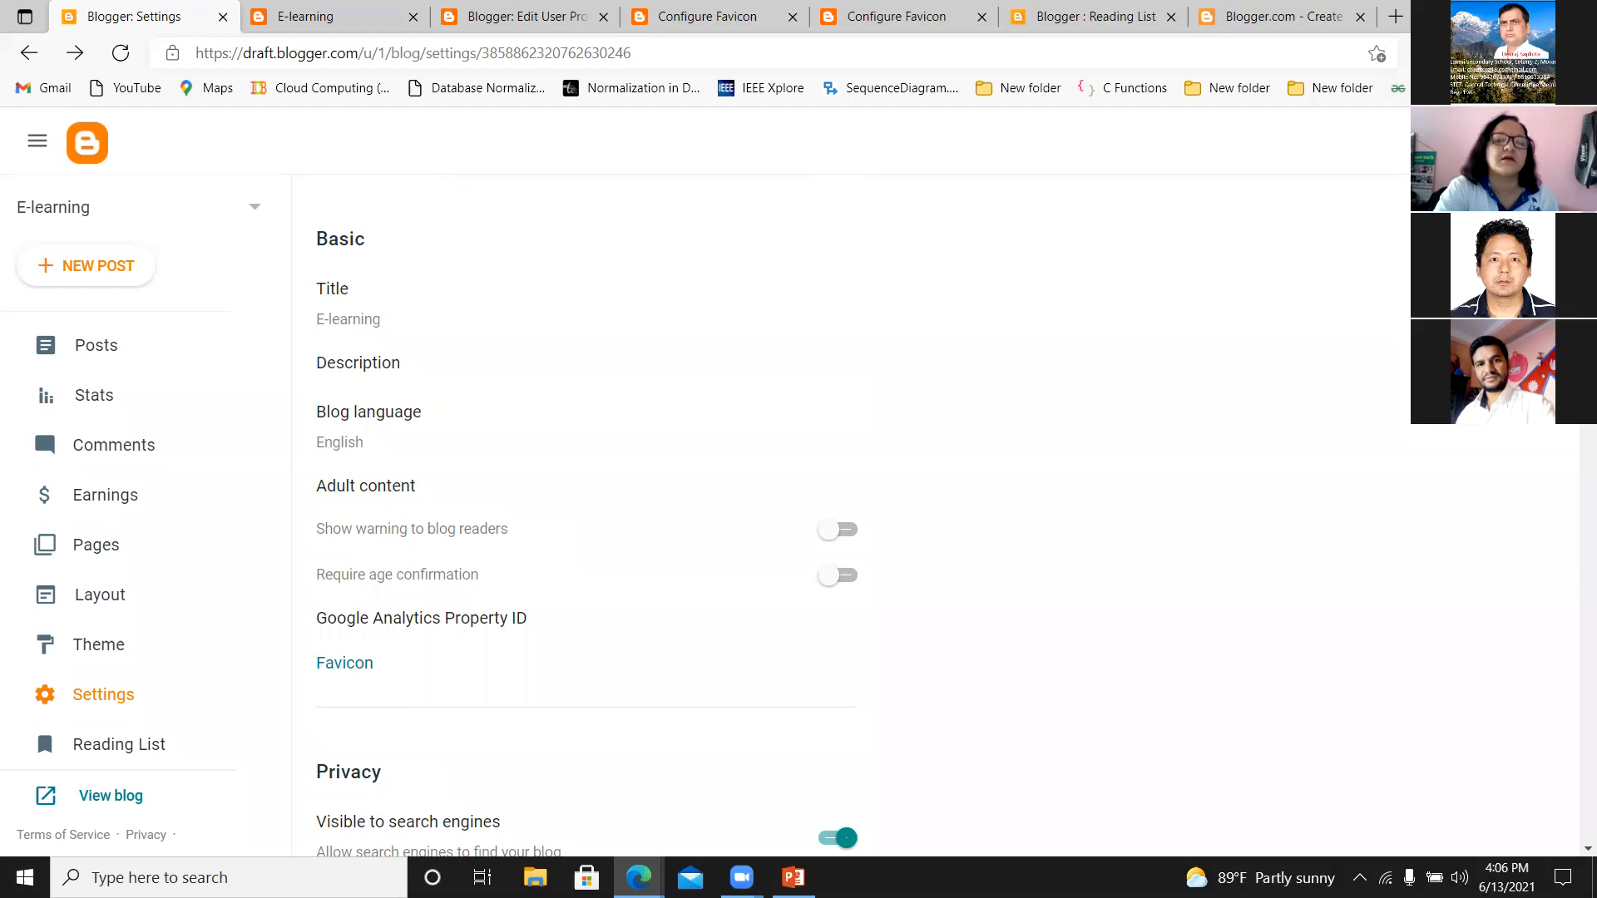
scroll(586, 529, "down", 7)
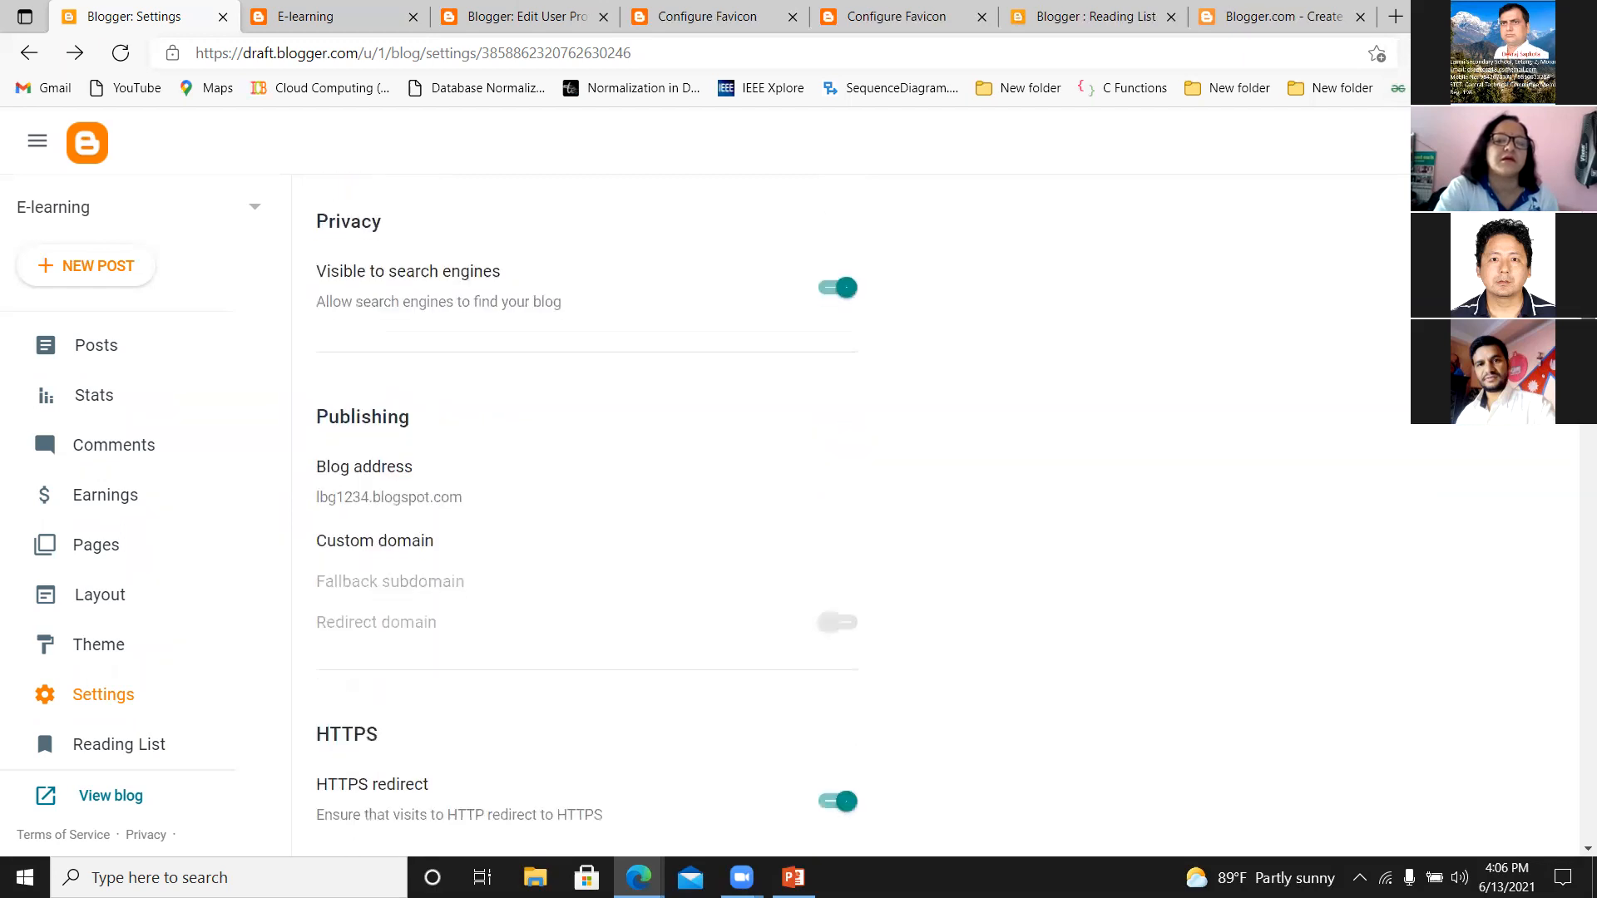
scroll(587, 529, "down", 6)
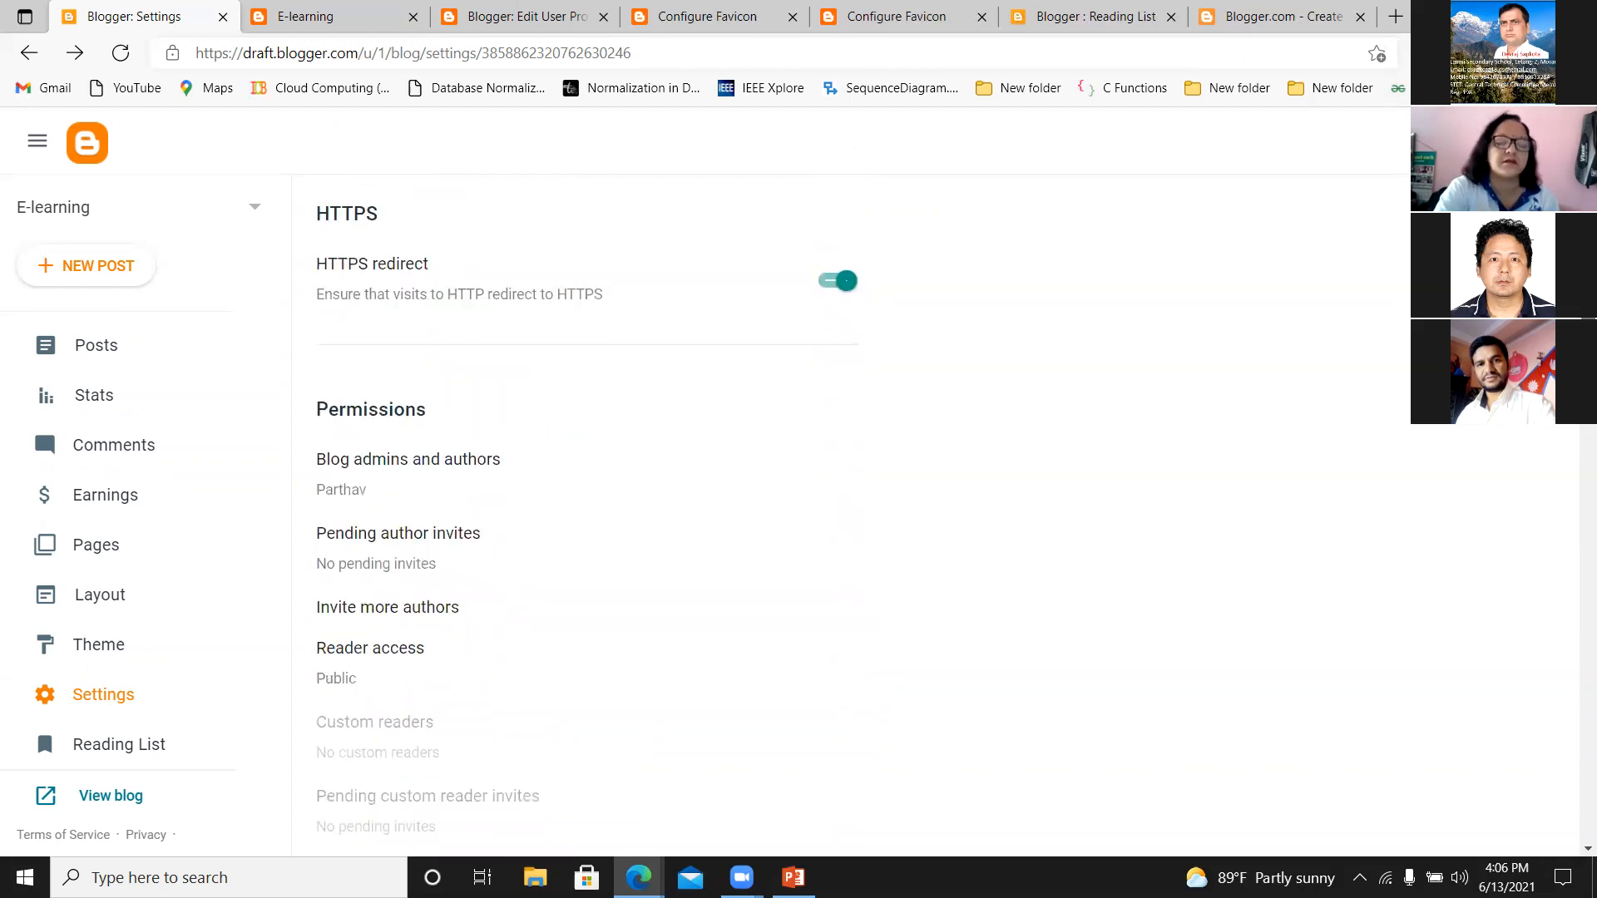
scroll(587, 524, "down", 3)
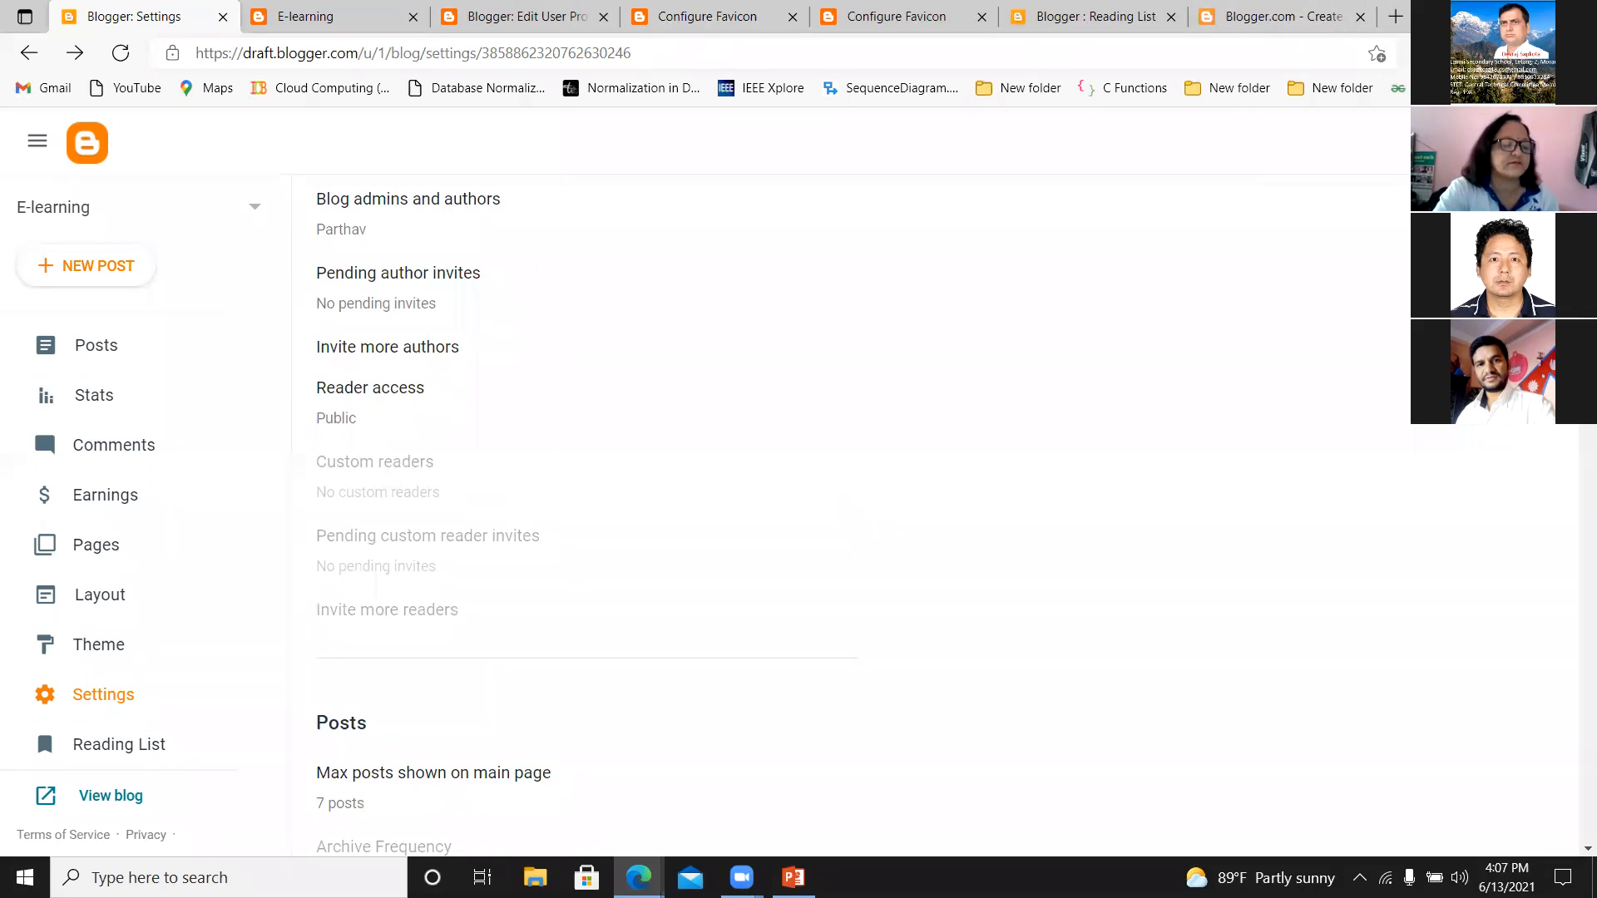
scroll(856, 516, "up", 10)
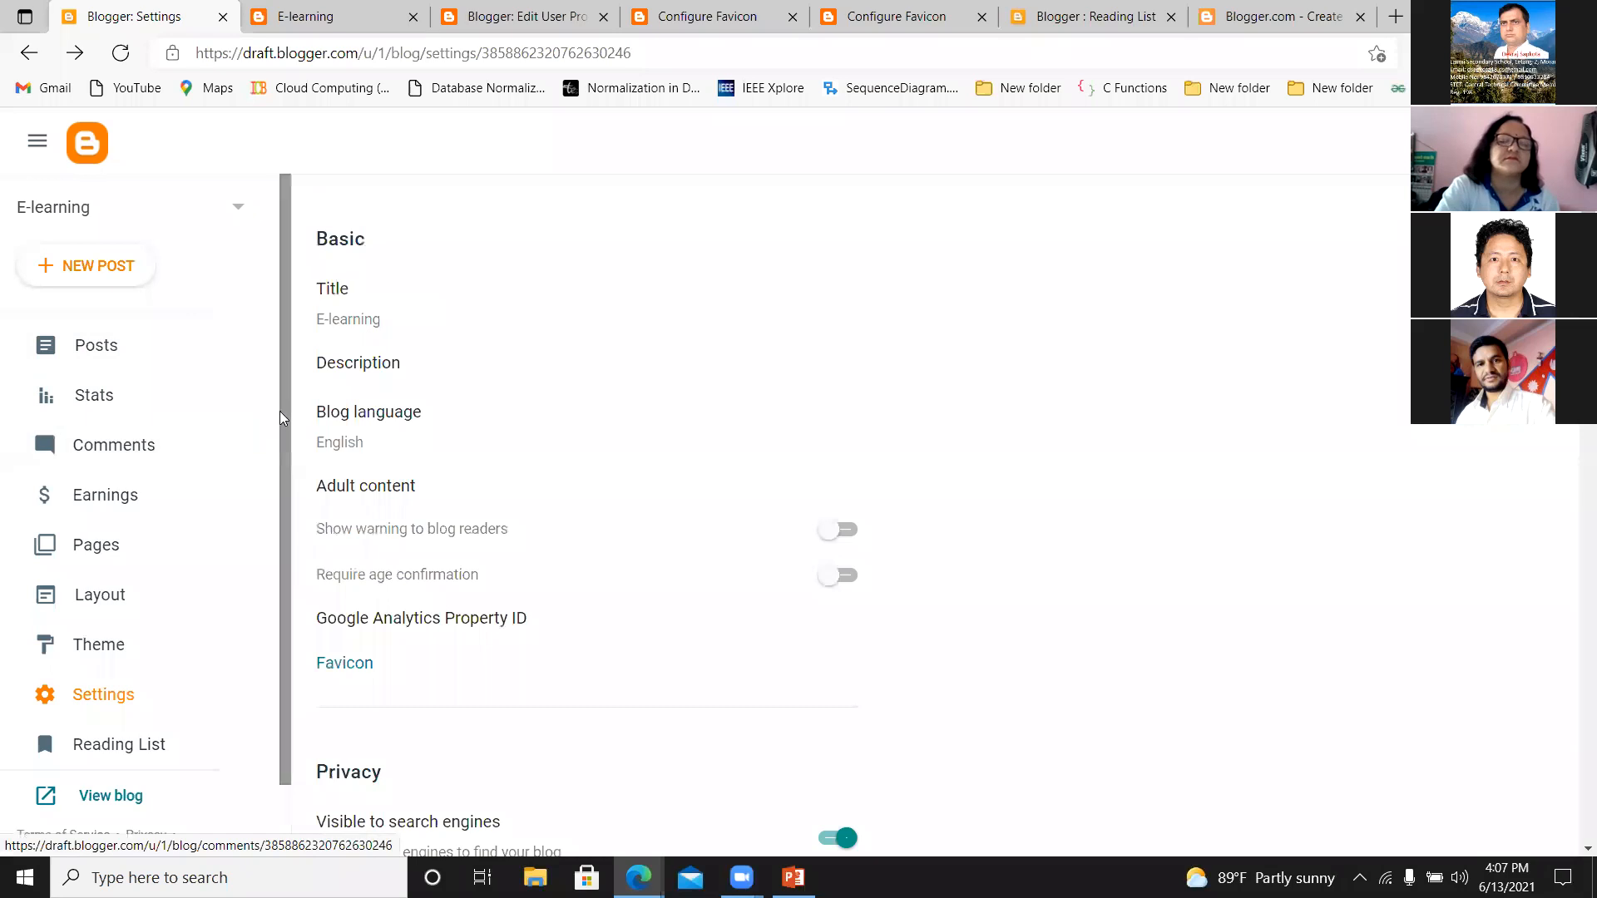
scroll(270, 622, "down", 1)
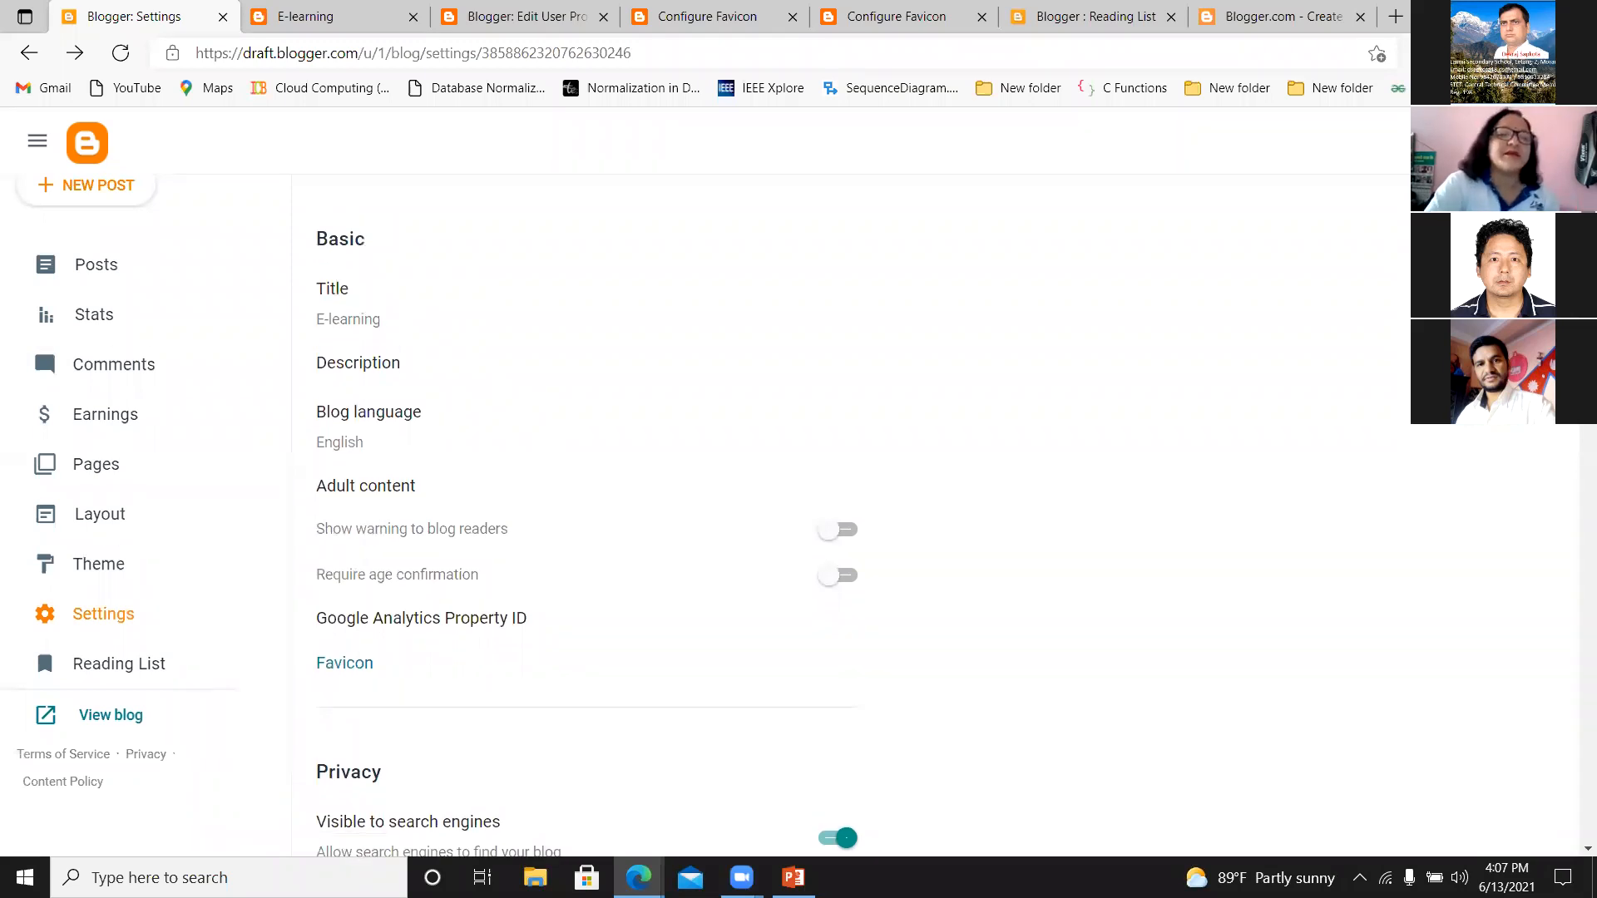
scroll(586, 516, "down", 6)
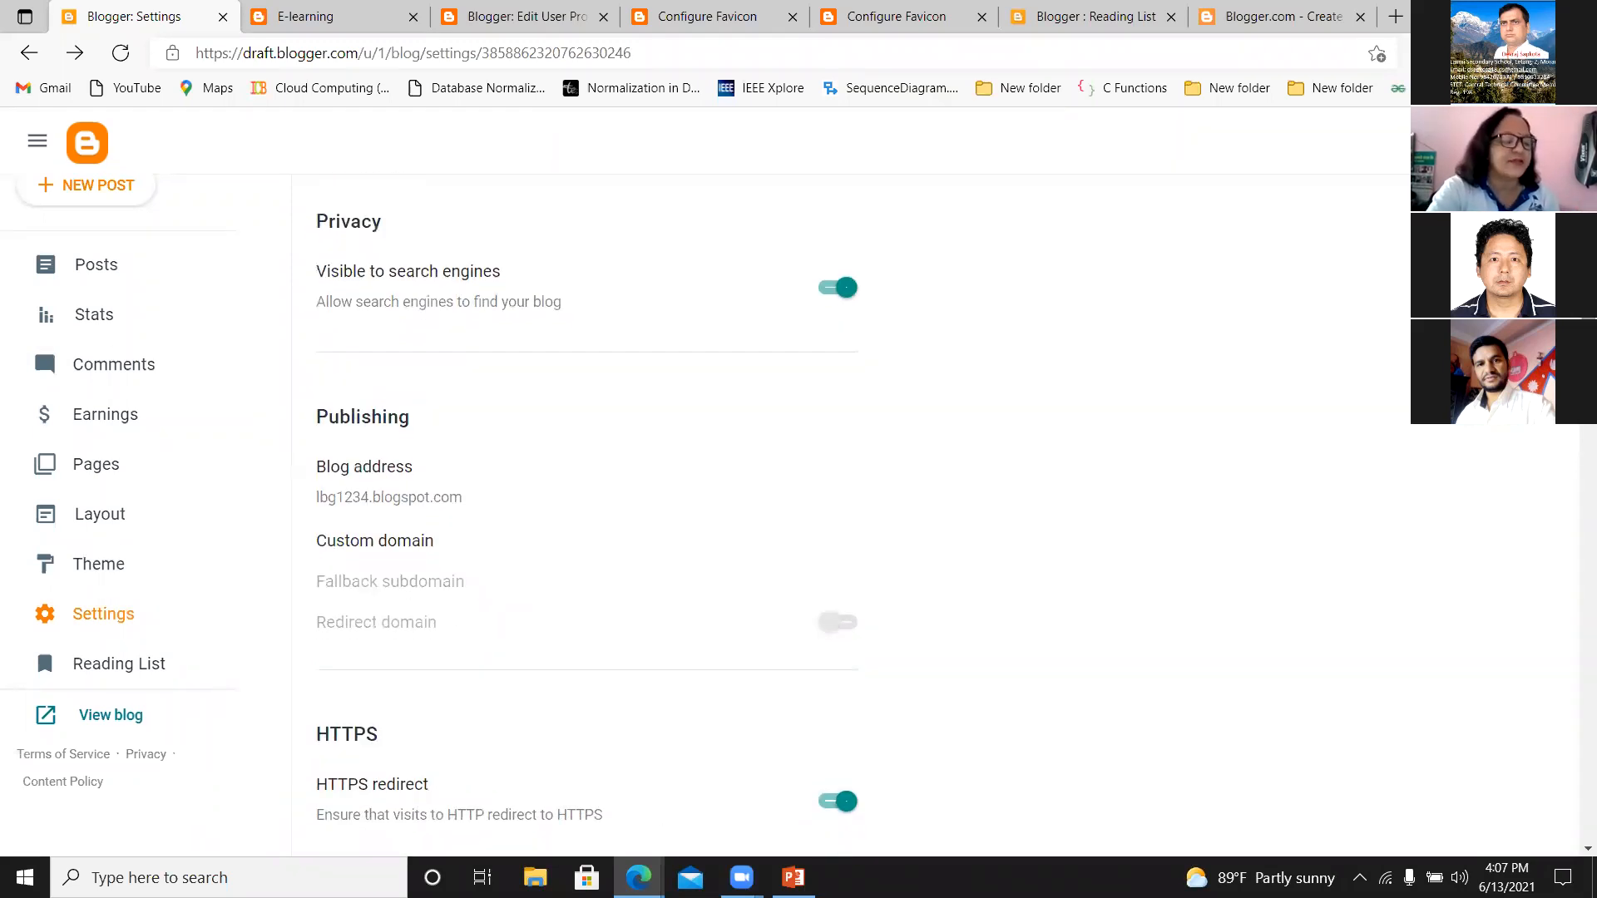
scroll(1557, 563, "down", 20)
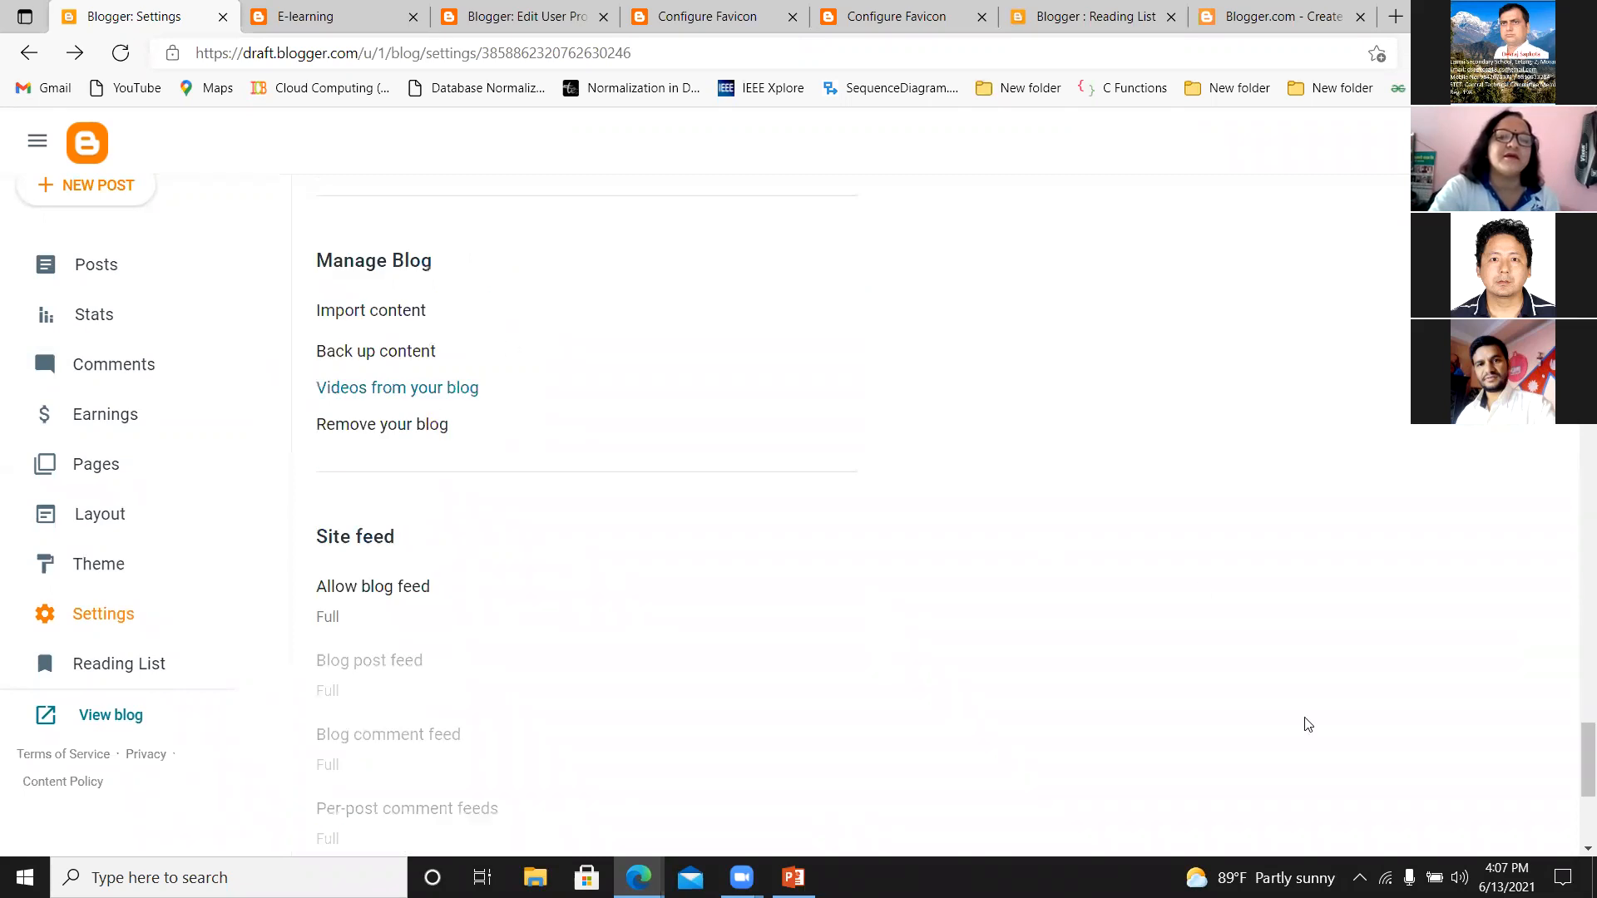
Open the user profile from the General settings and remove its current photo, choosing the computer as the new photo source.
left_click_drag(1574, 743, 1574, 789)
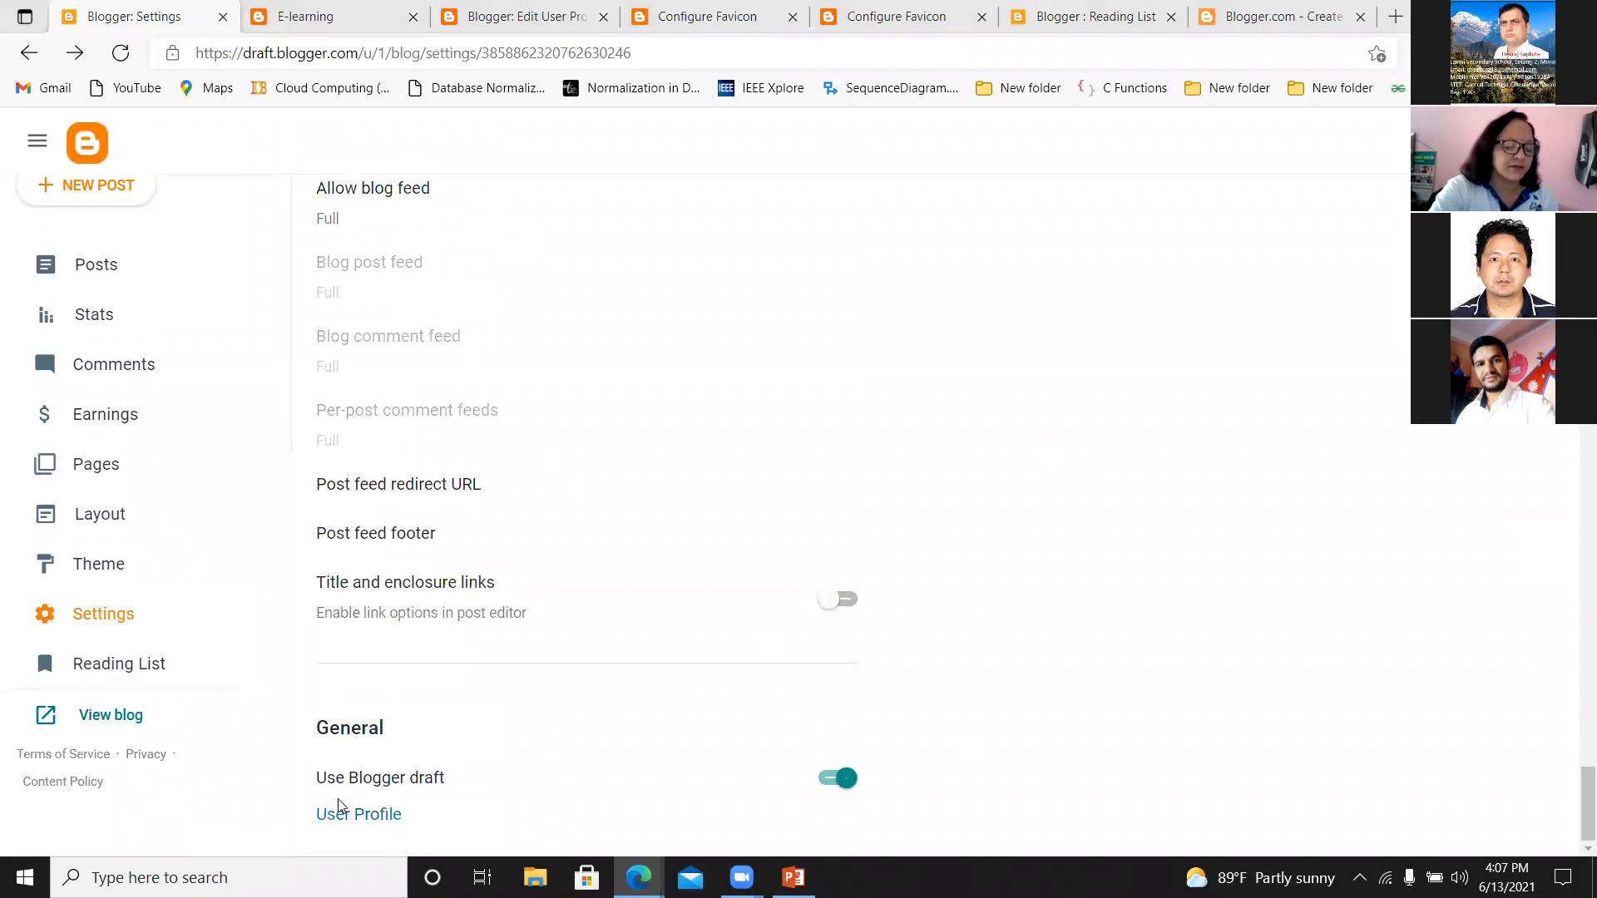
left_click(350, 817)
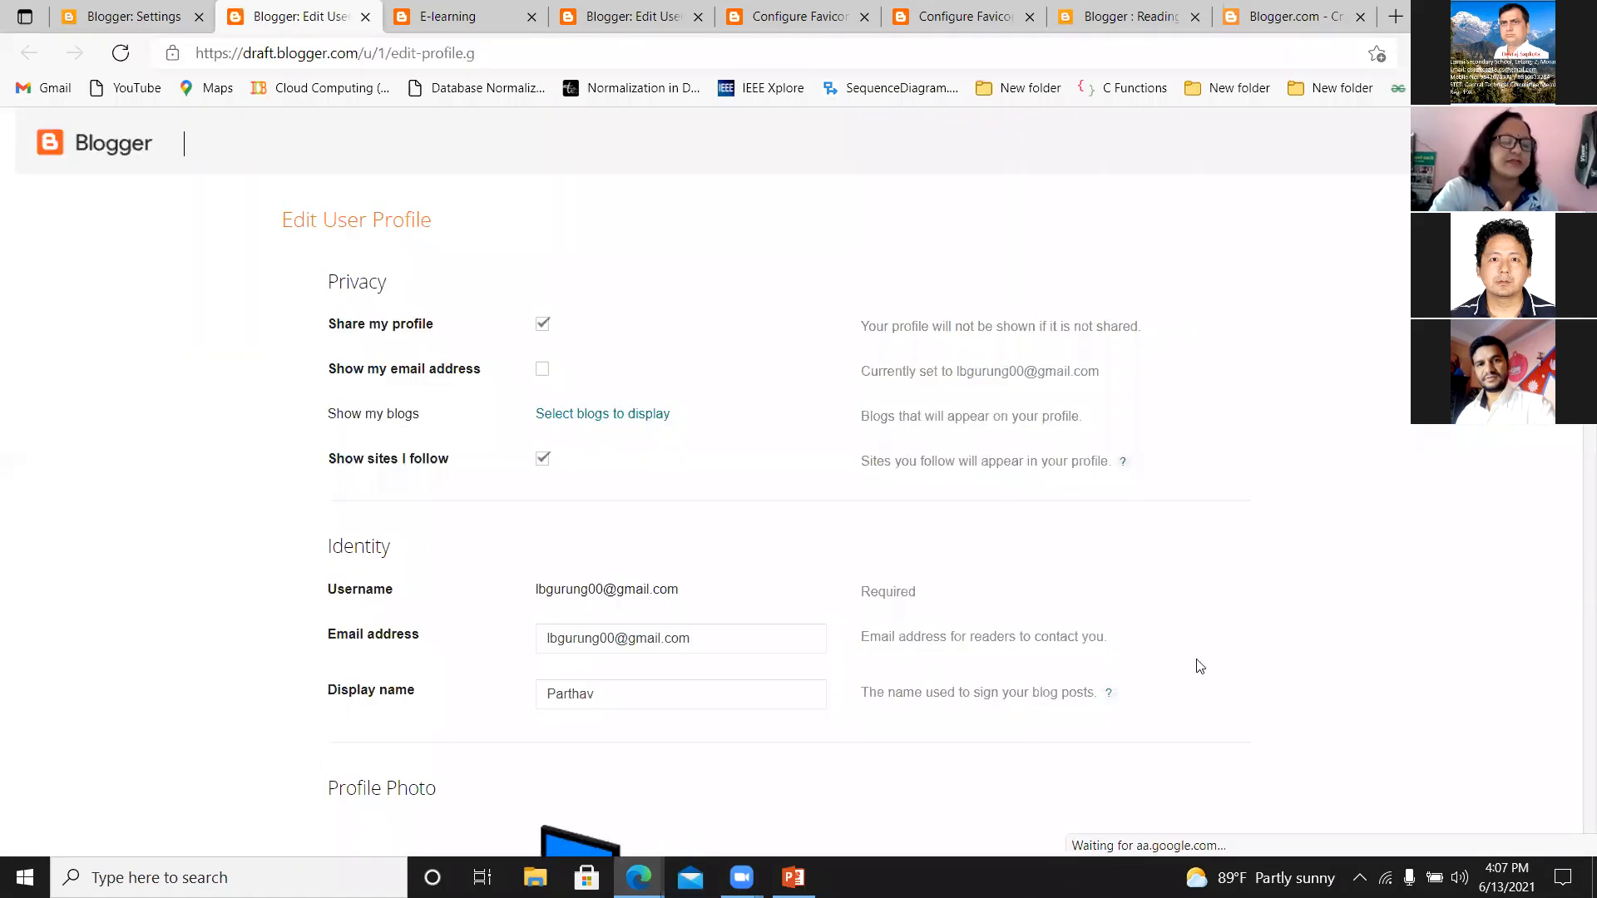
scroll(587, 594, "down", 6)
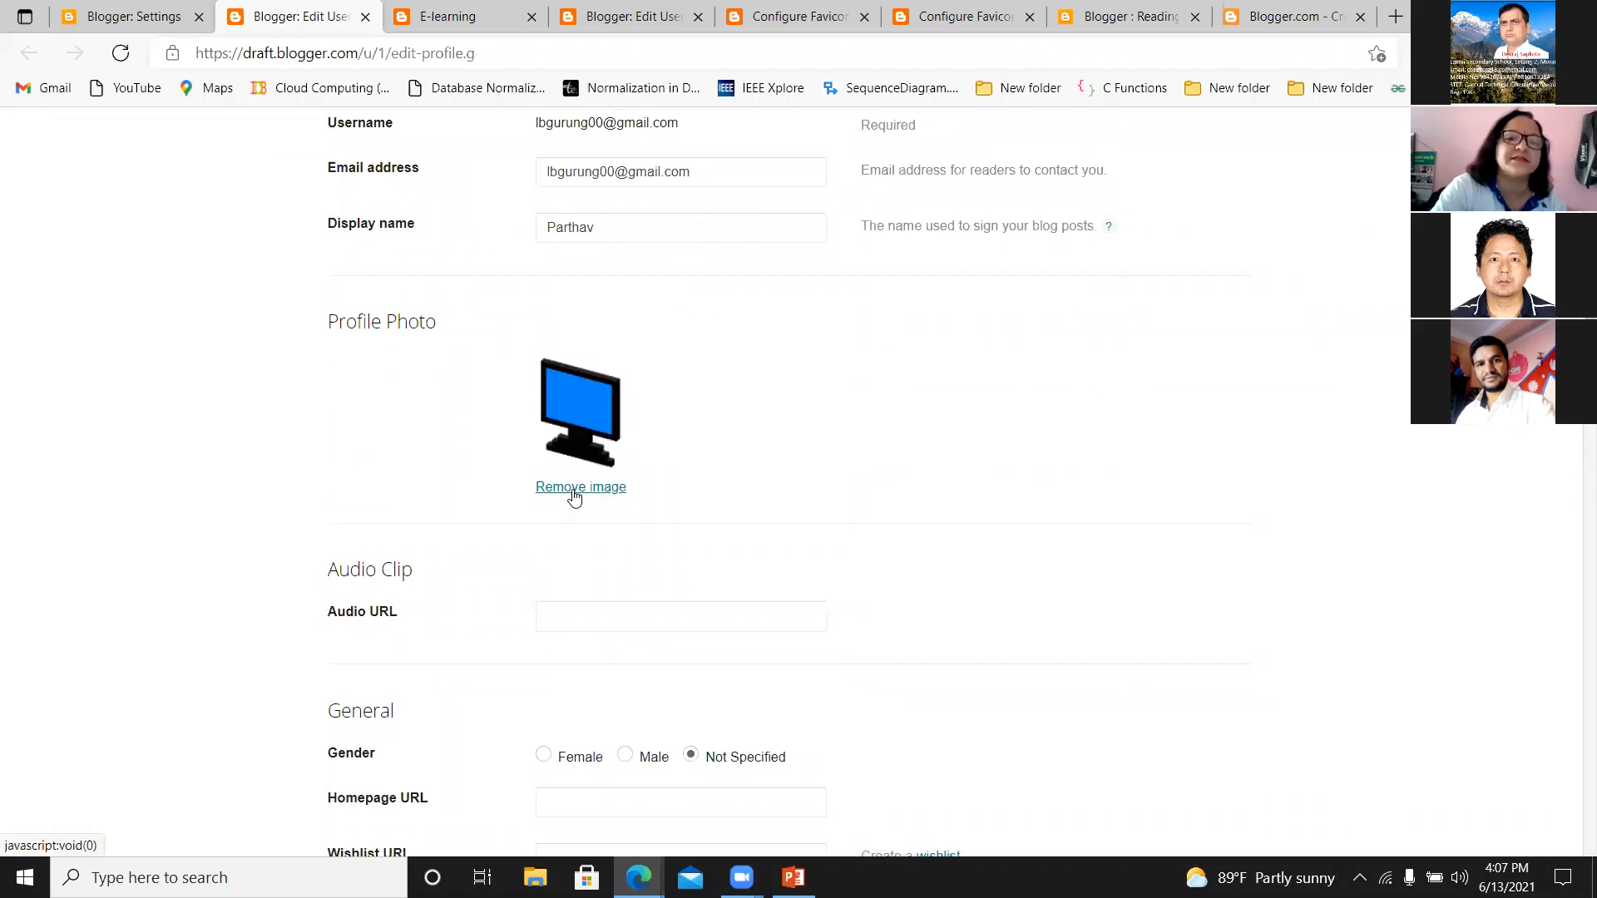
left_click(580, 489)
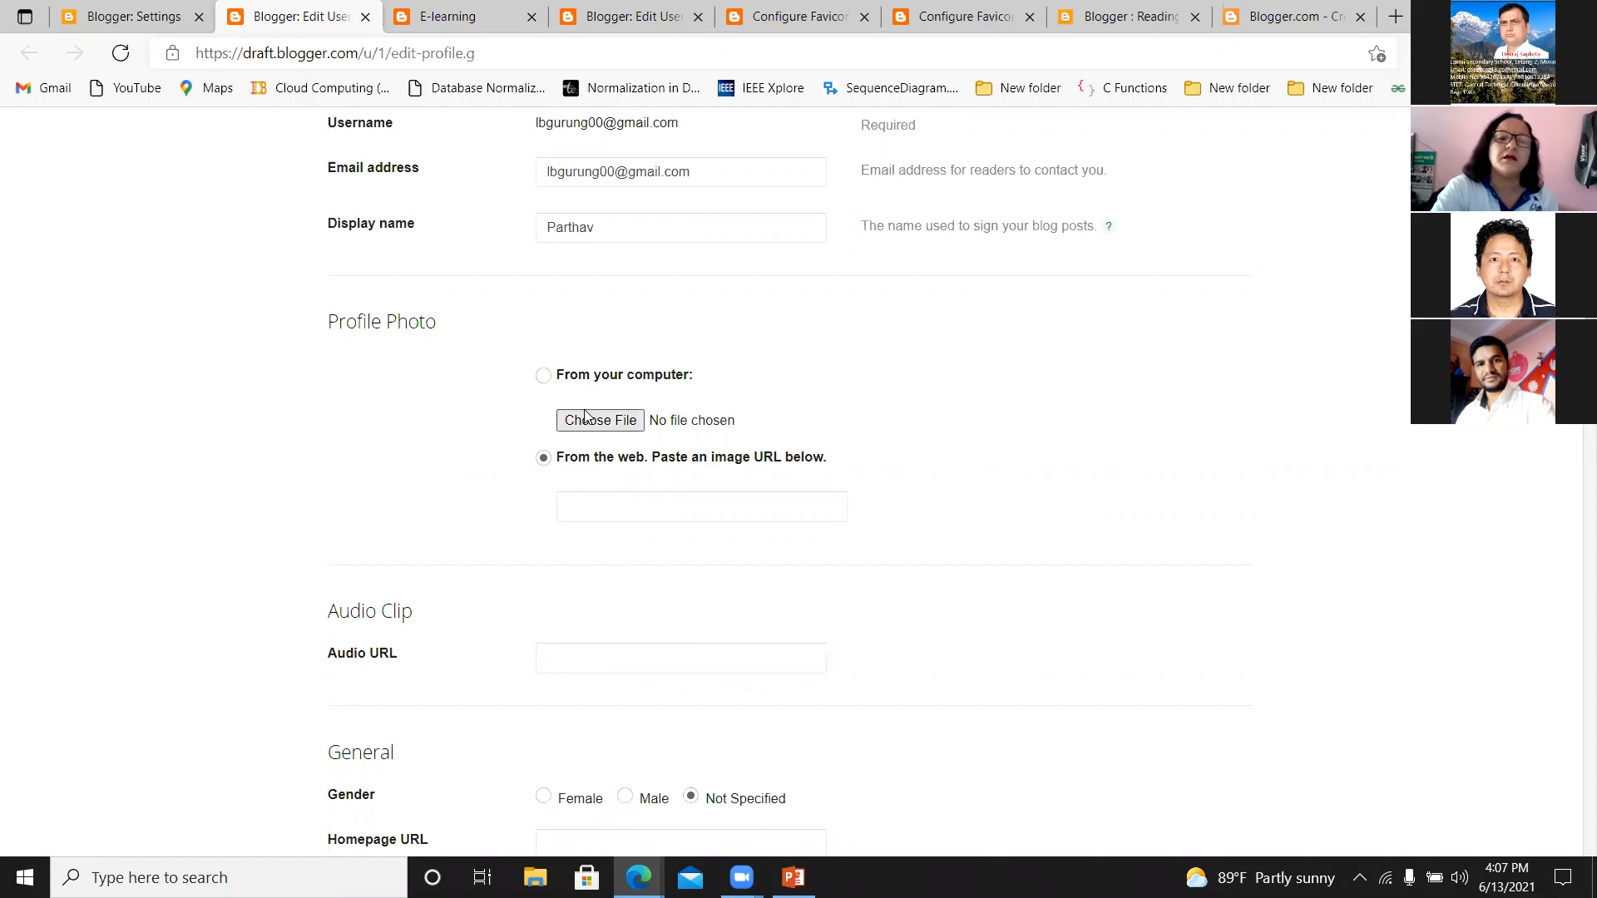
left_click(546, 377)
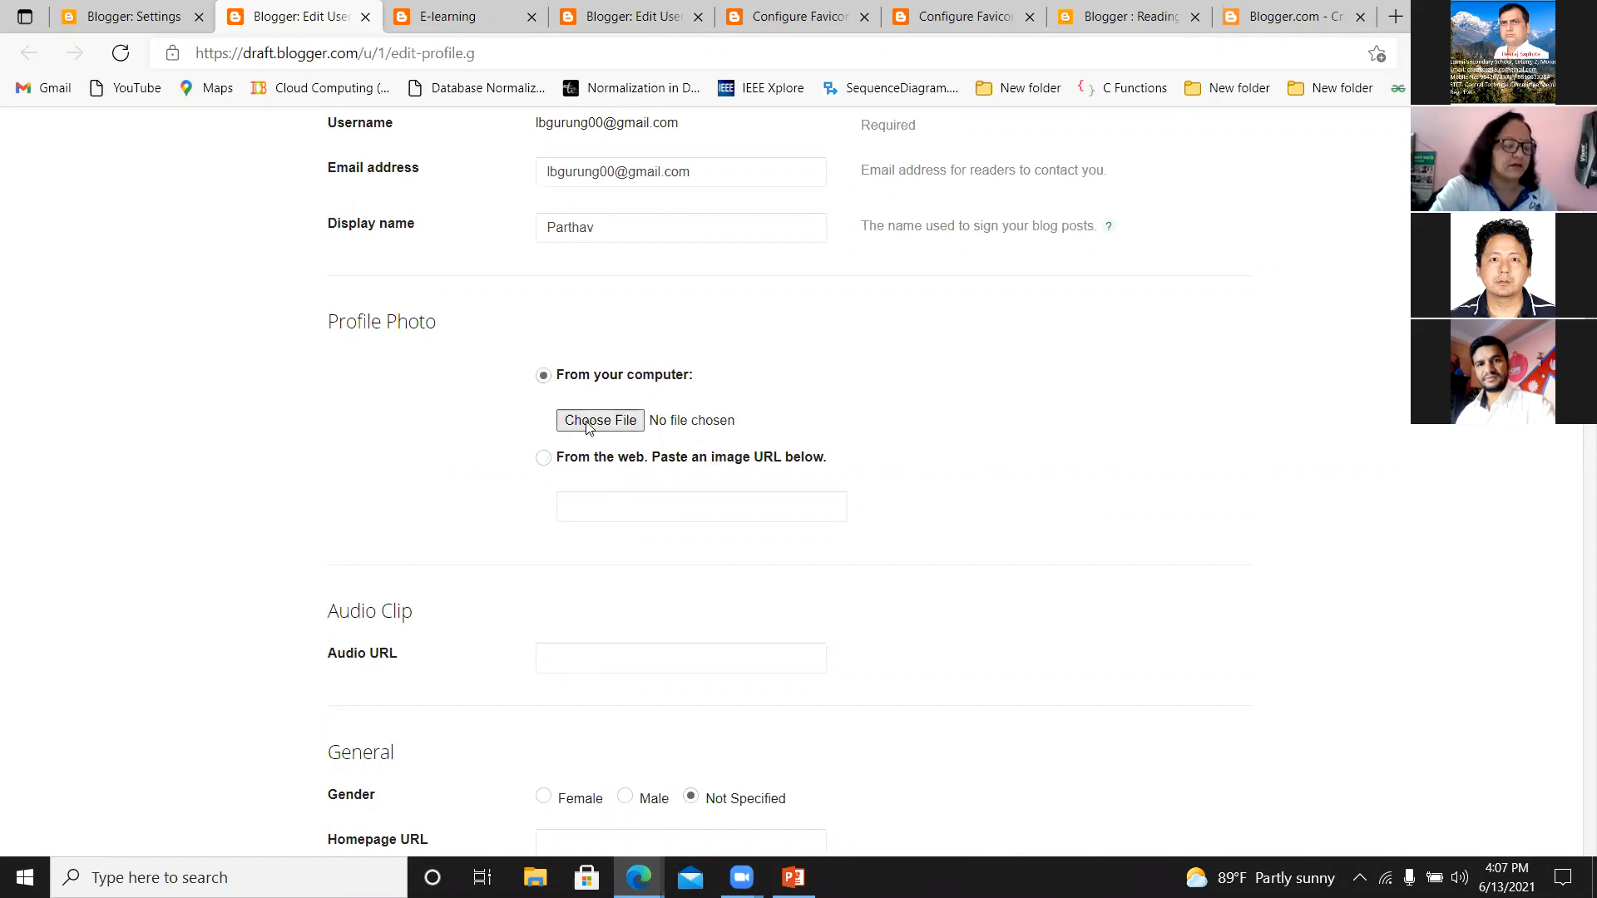
Try the image file "f1" from the nta folder on drive D as the profile photo and remove it again.
left_click(587, 424)
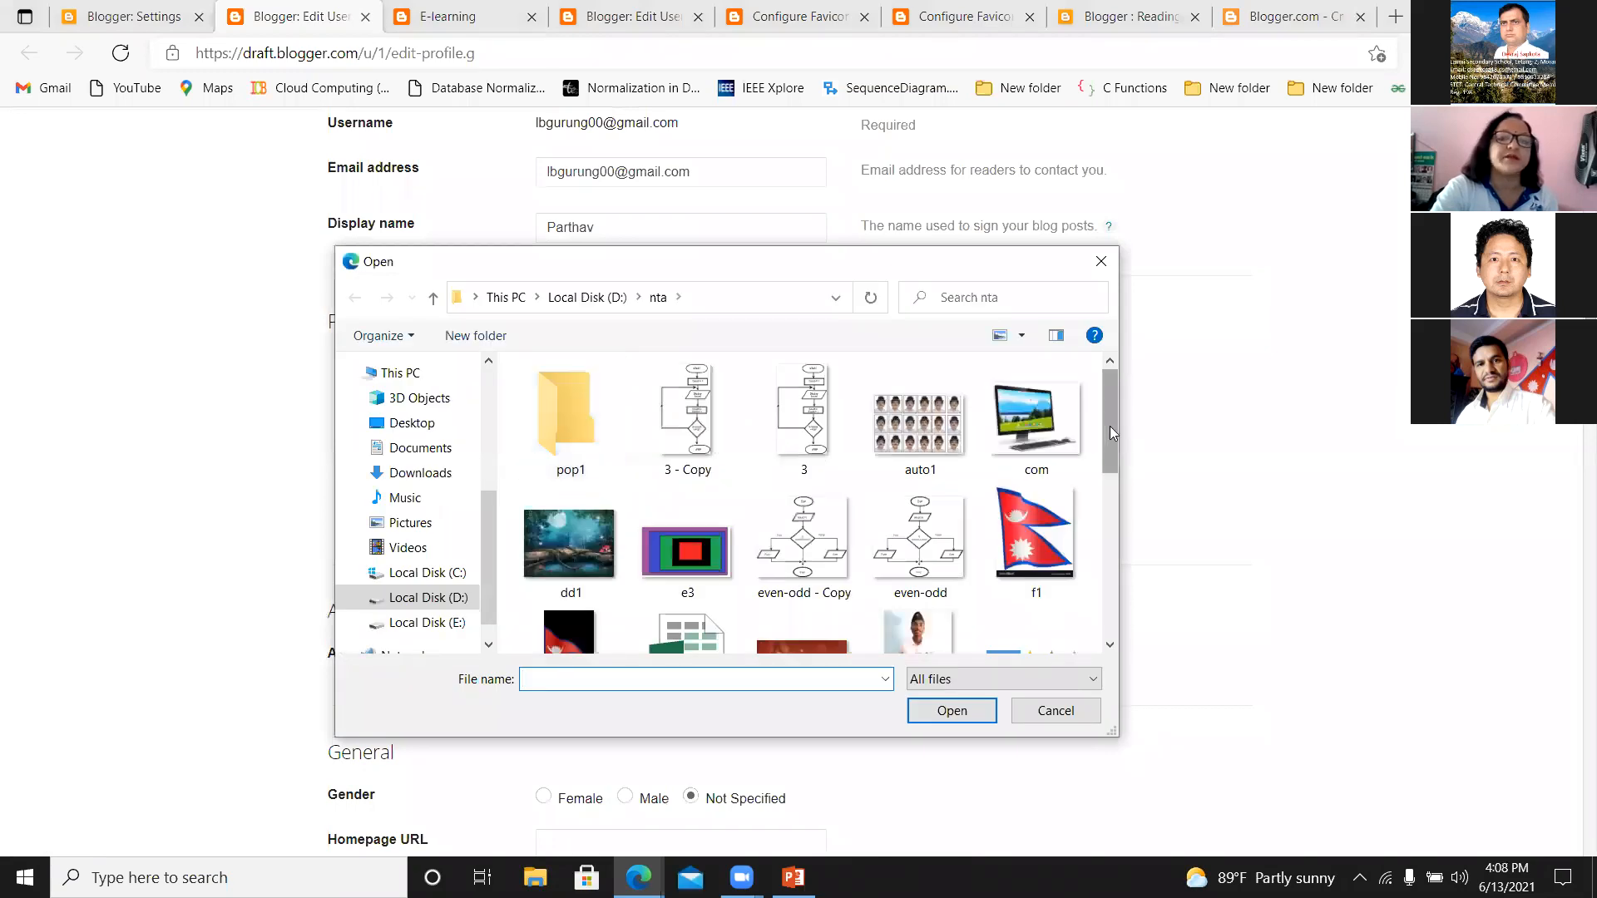
mouse_move(1110, 426)
left_mouse_down()
mouse_move(1099, 605)
mouse_move(1100, 406)
left_mouse_up()
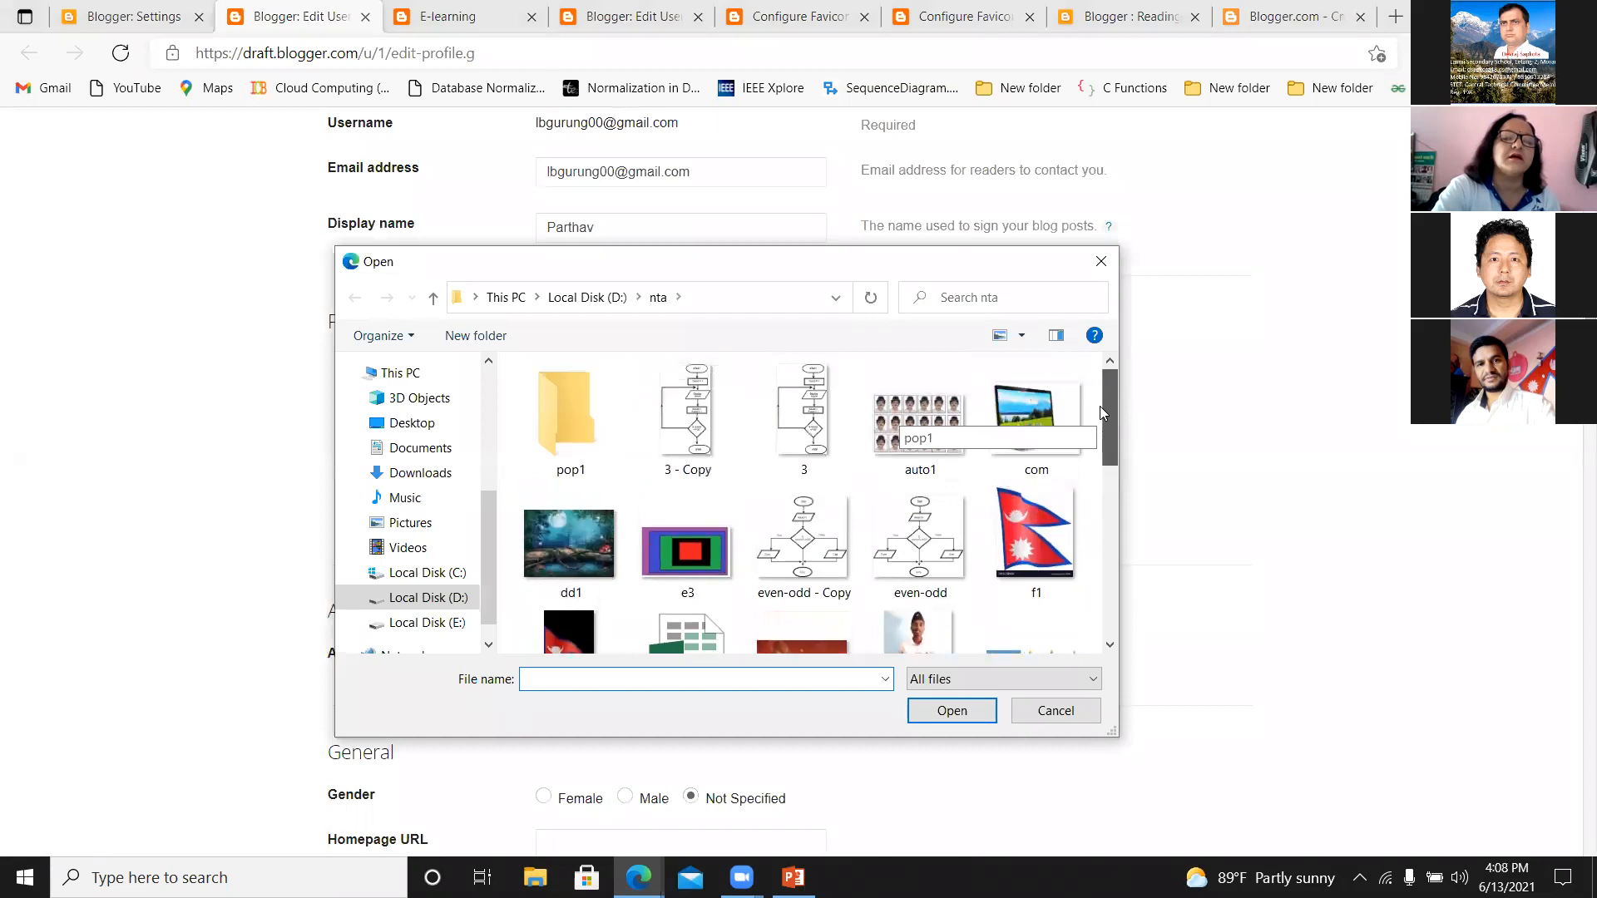
left_click(1012, 524)
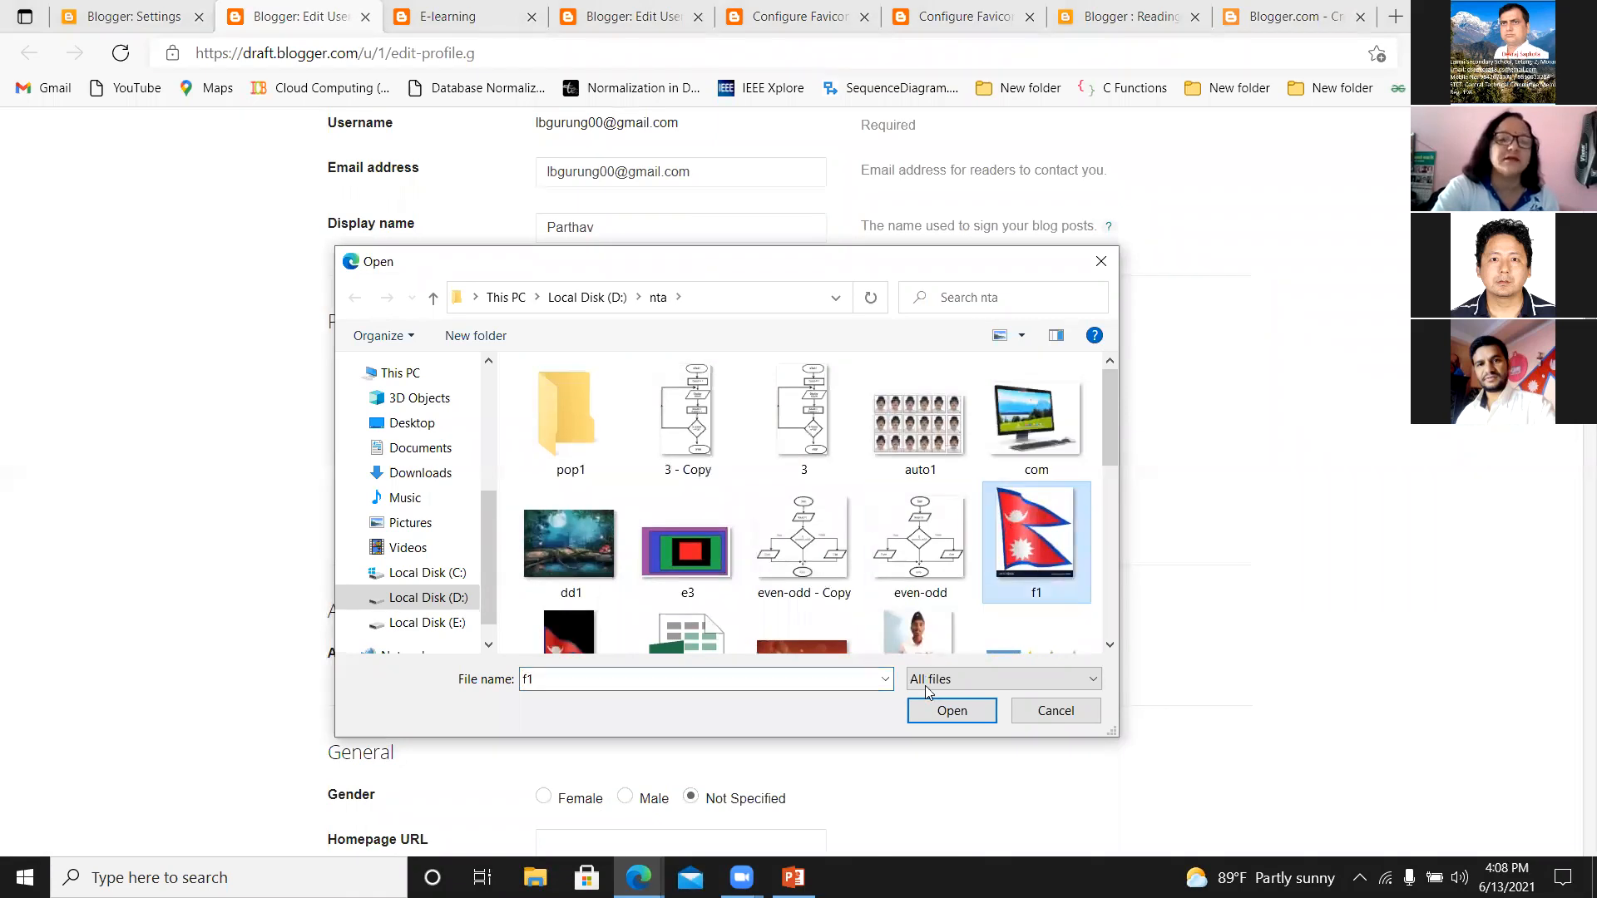
left_click(725, 770)
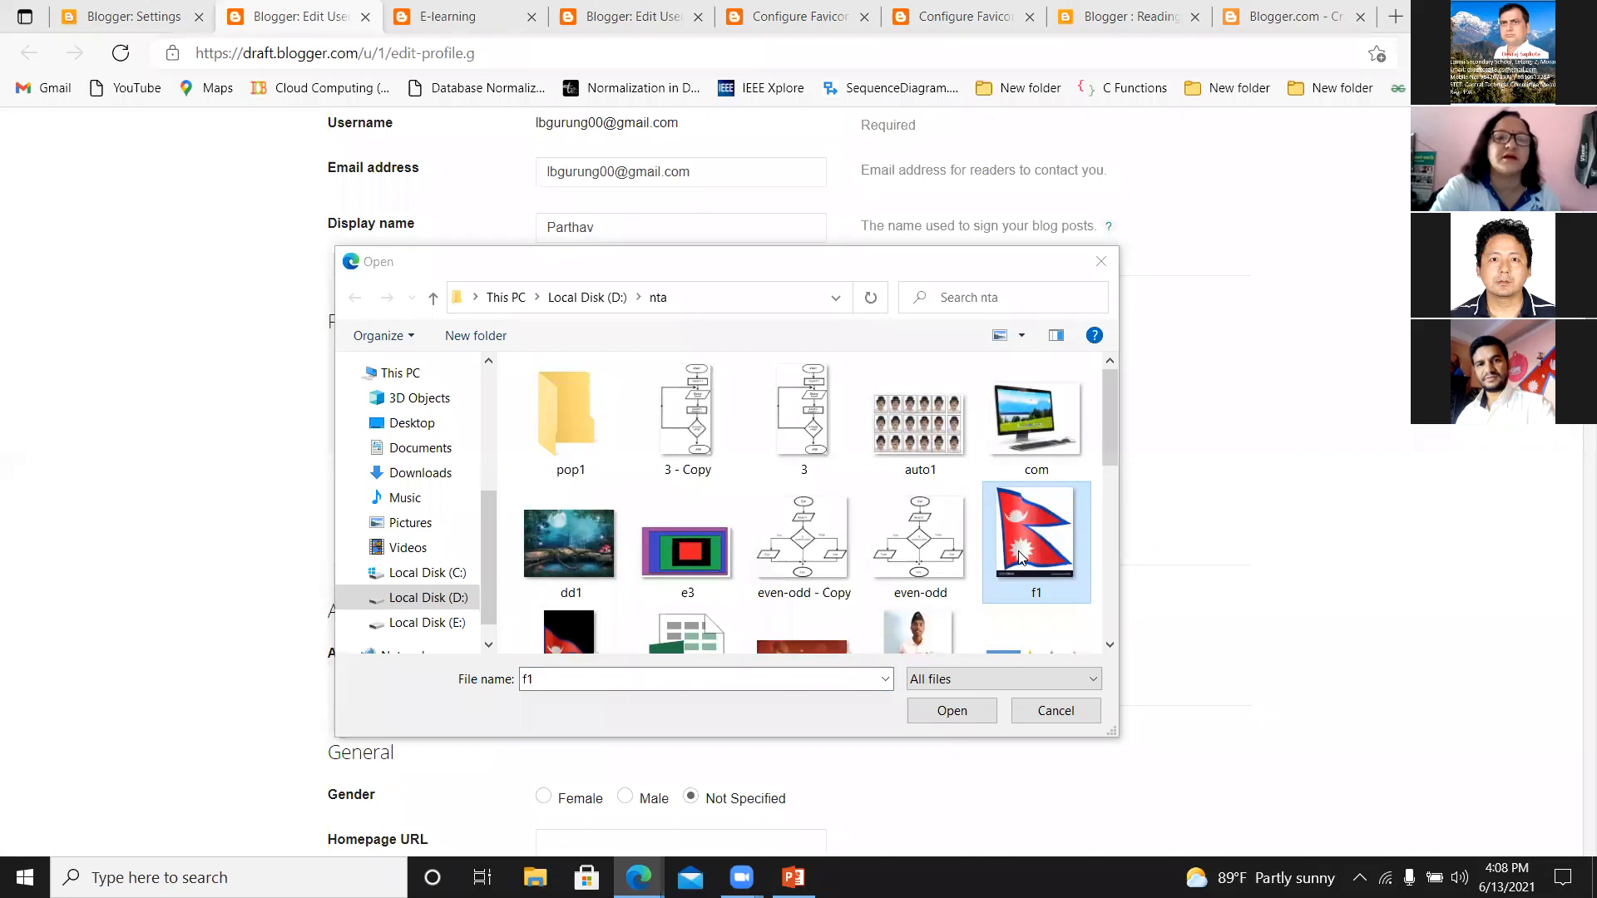
left_click(963, 712)
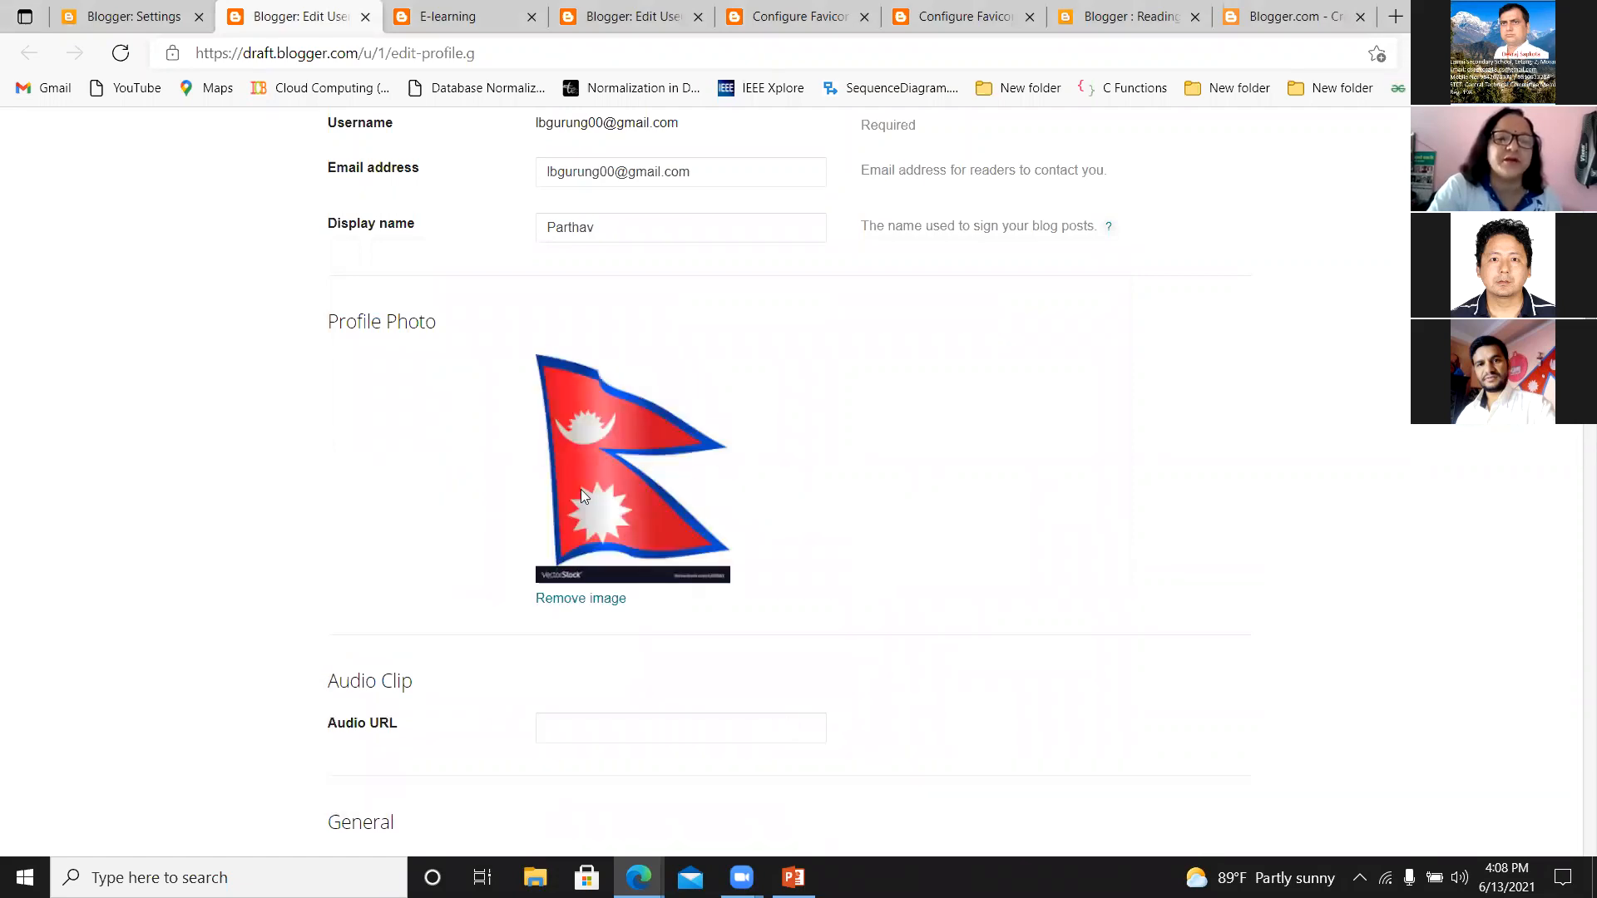
left_click(566, 600)
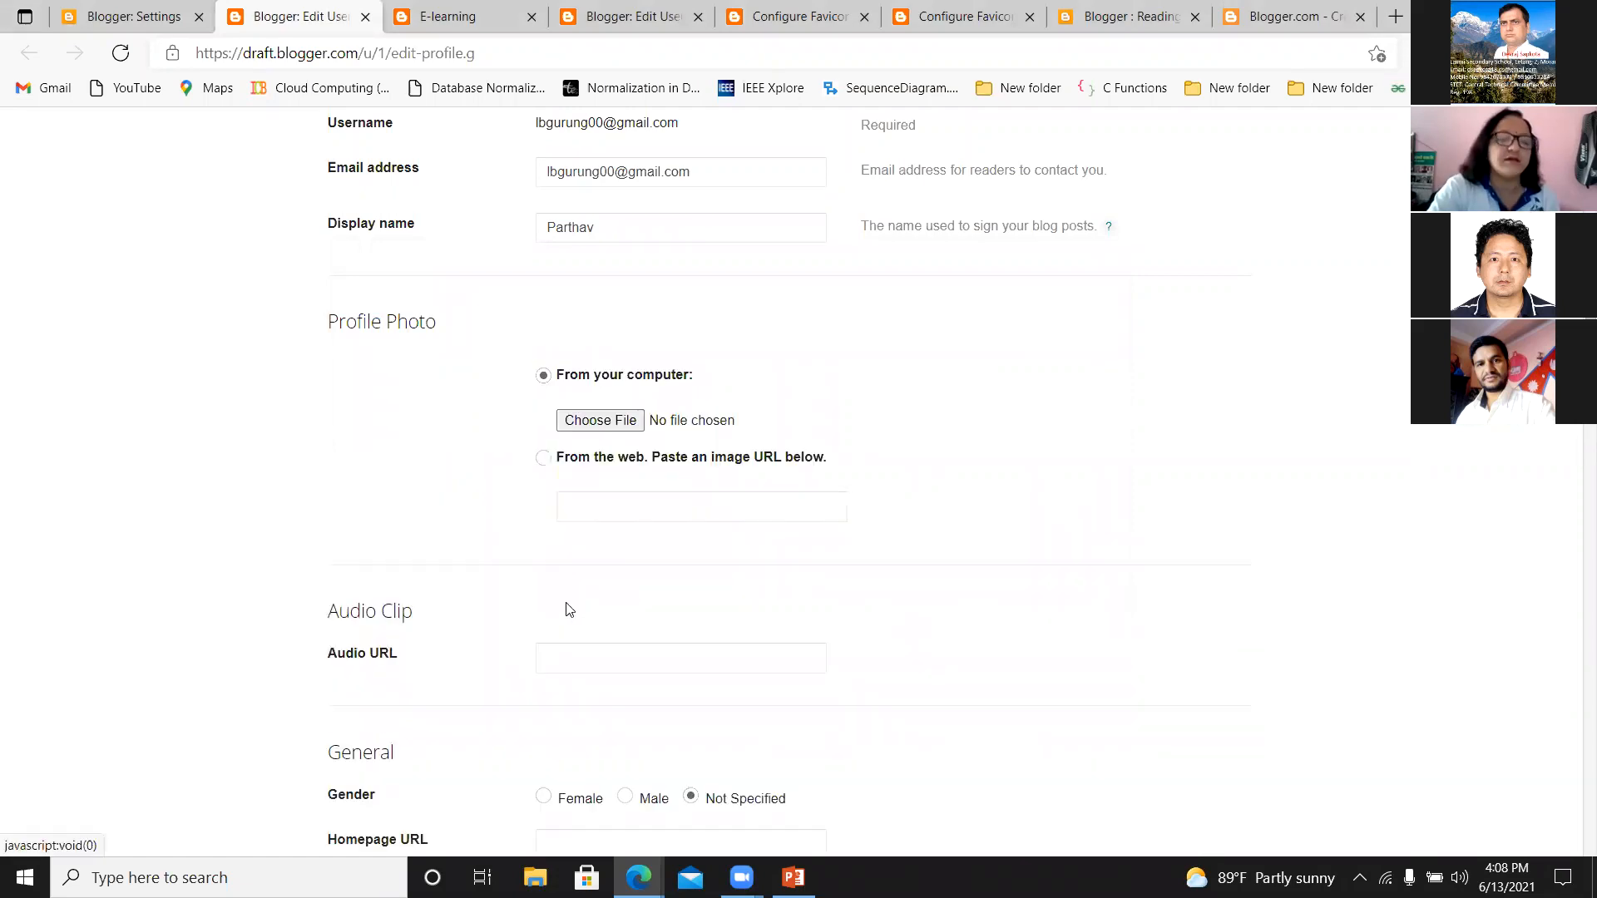
Upload the image file "f2" from the nta folder on drive D as the profile photo.
scroll(799, 482, "up", 6)
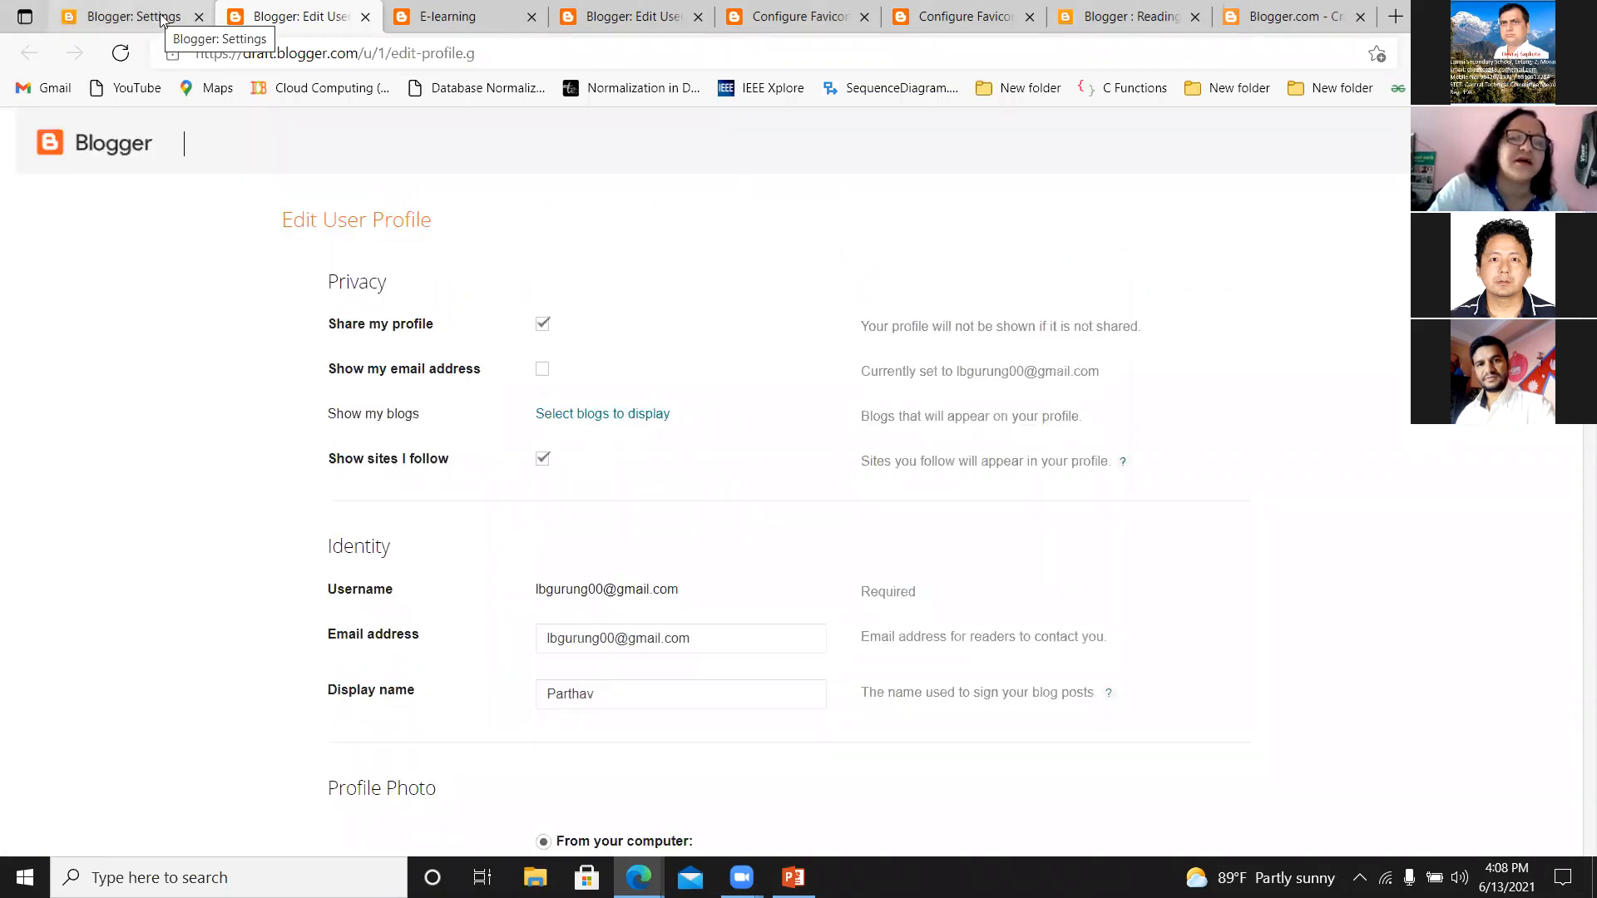
scroll(556, 313, "down", 5)
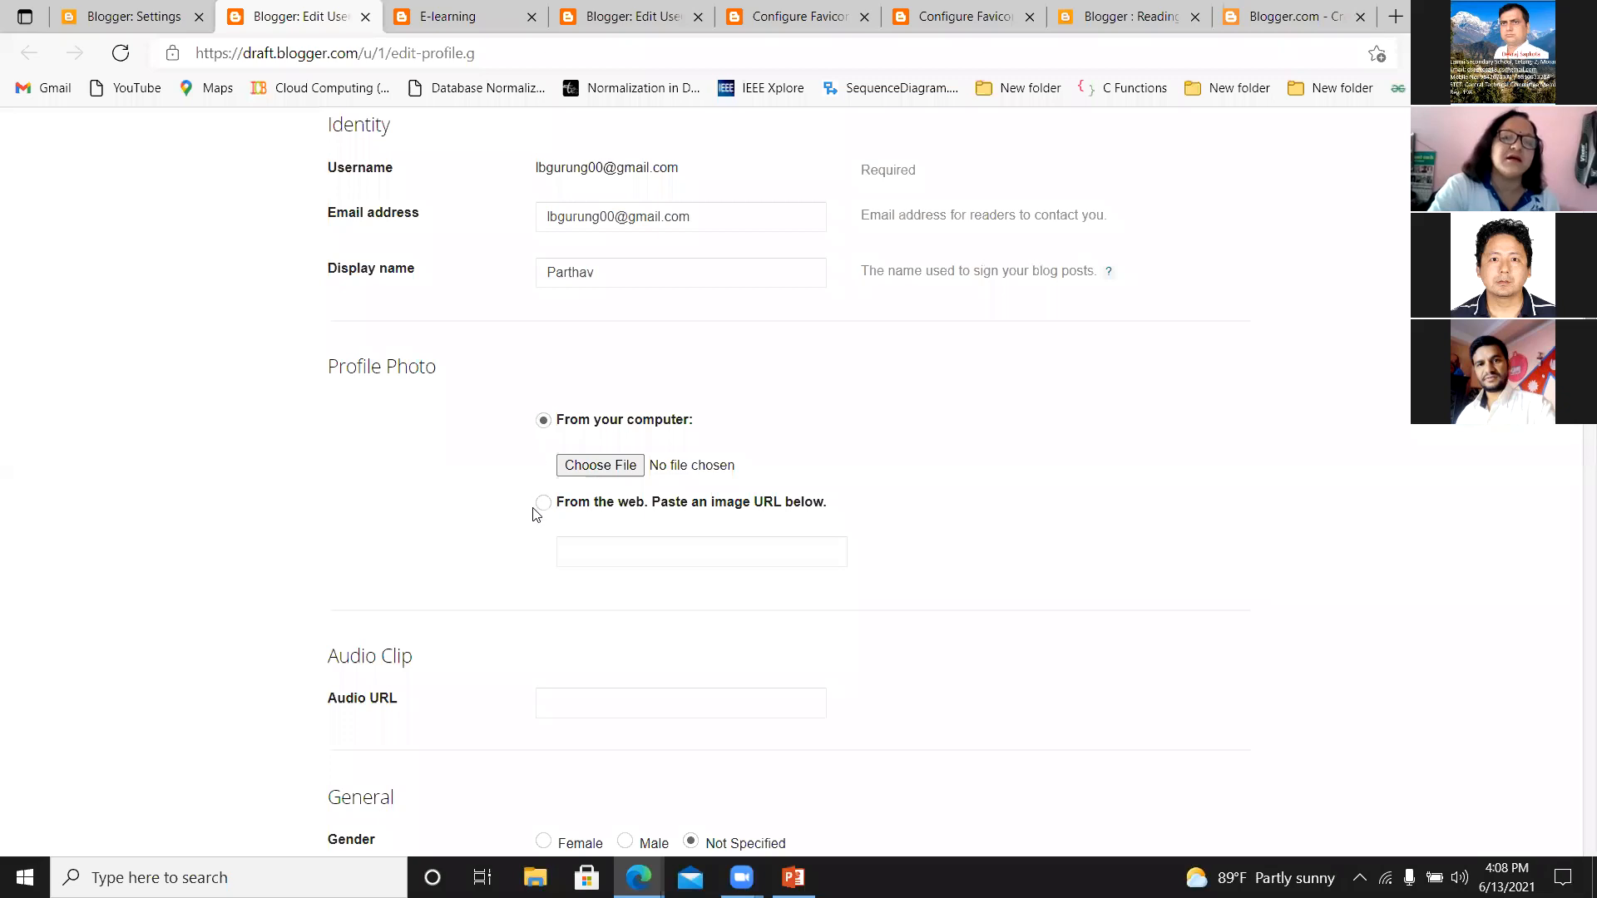
left_click(586, 471)
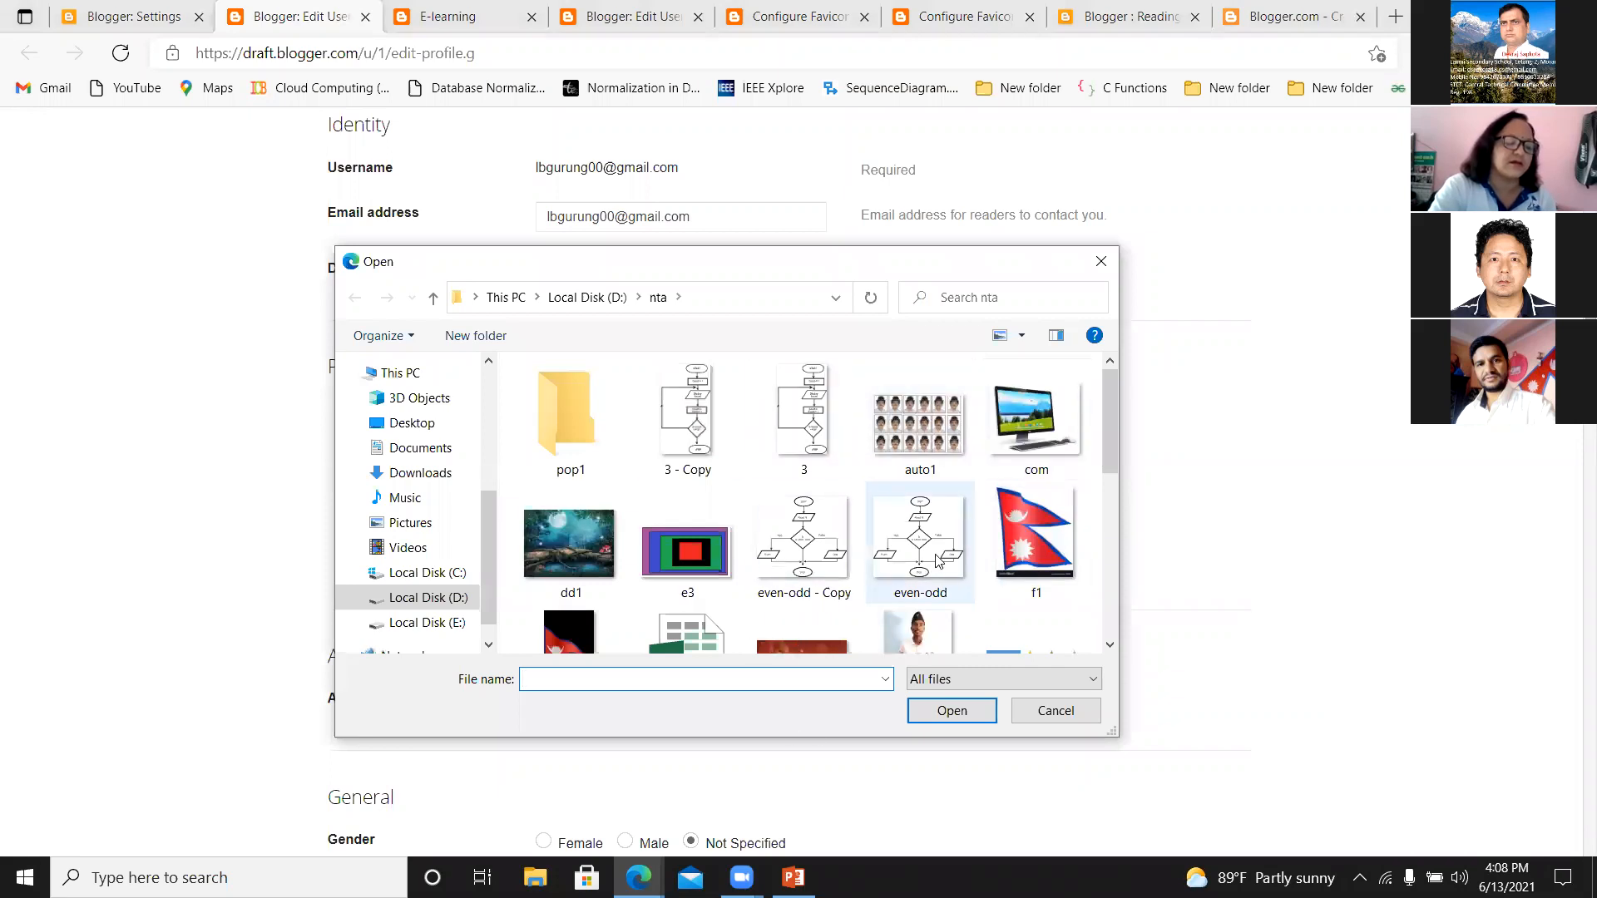
left_click_drag(1106, 448, 1108, 493)
left_click(574, 502)
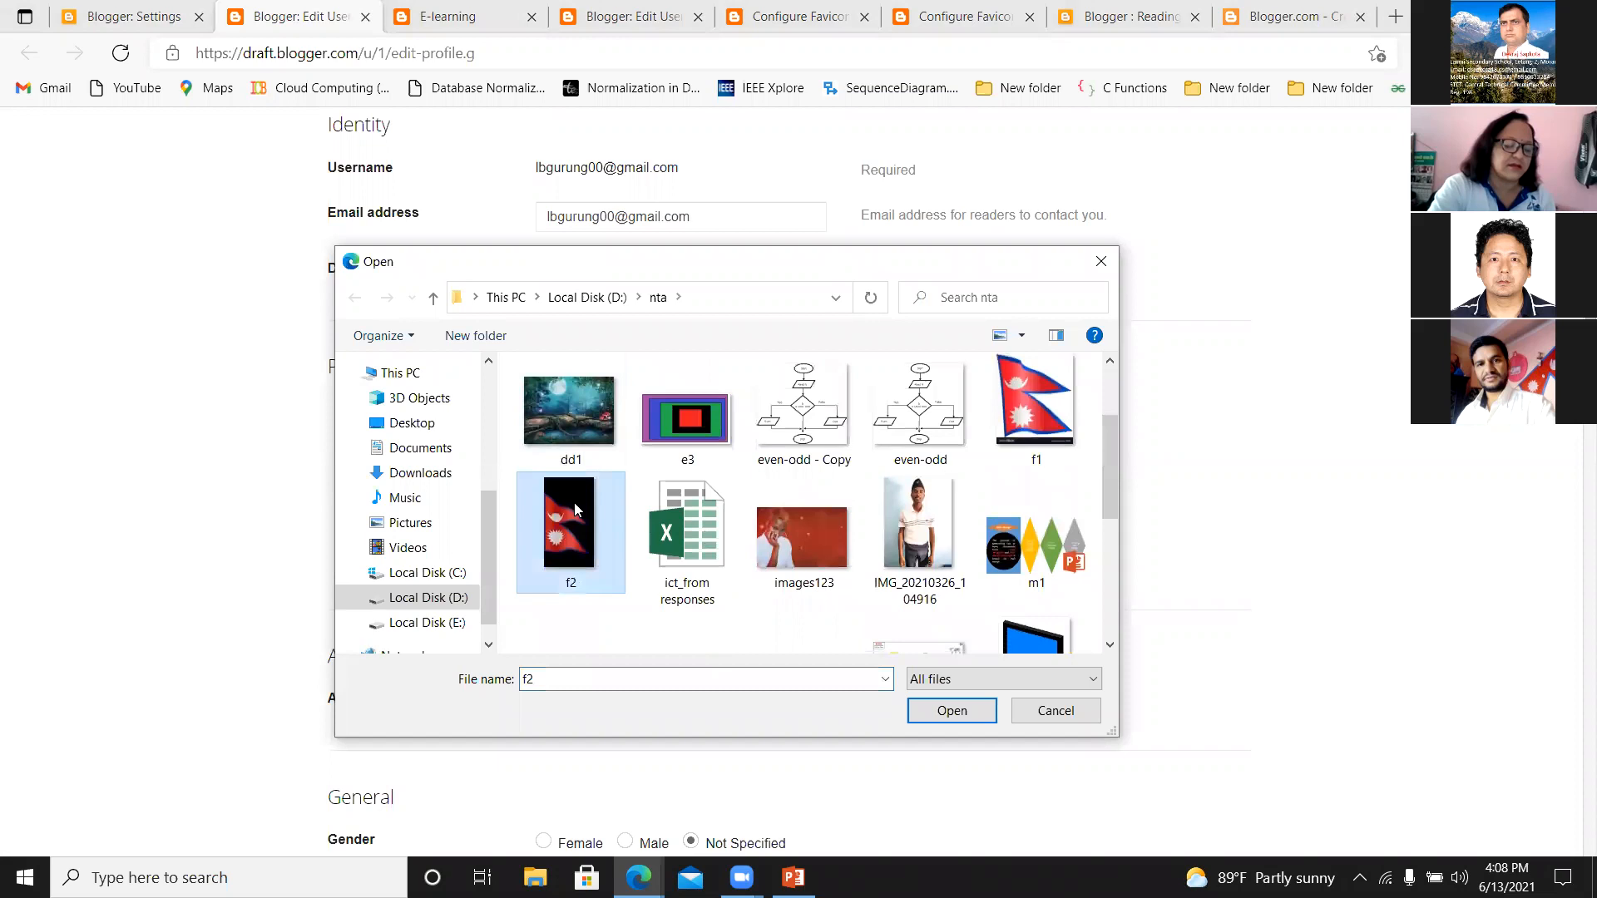
left_click(972, 720)
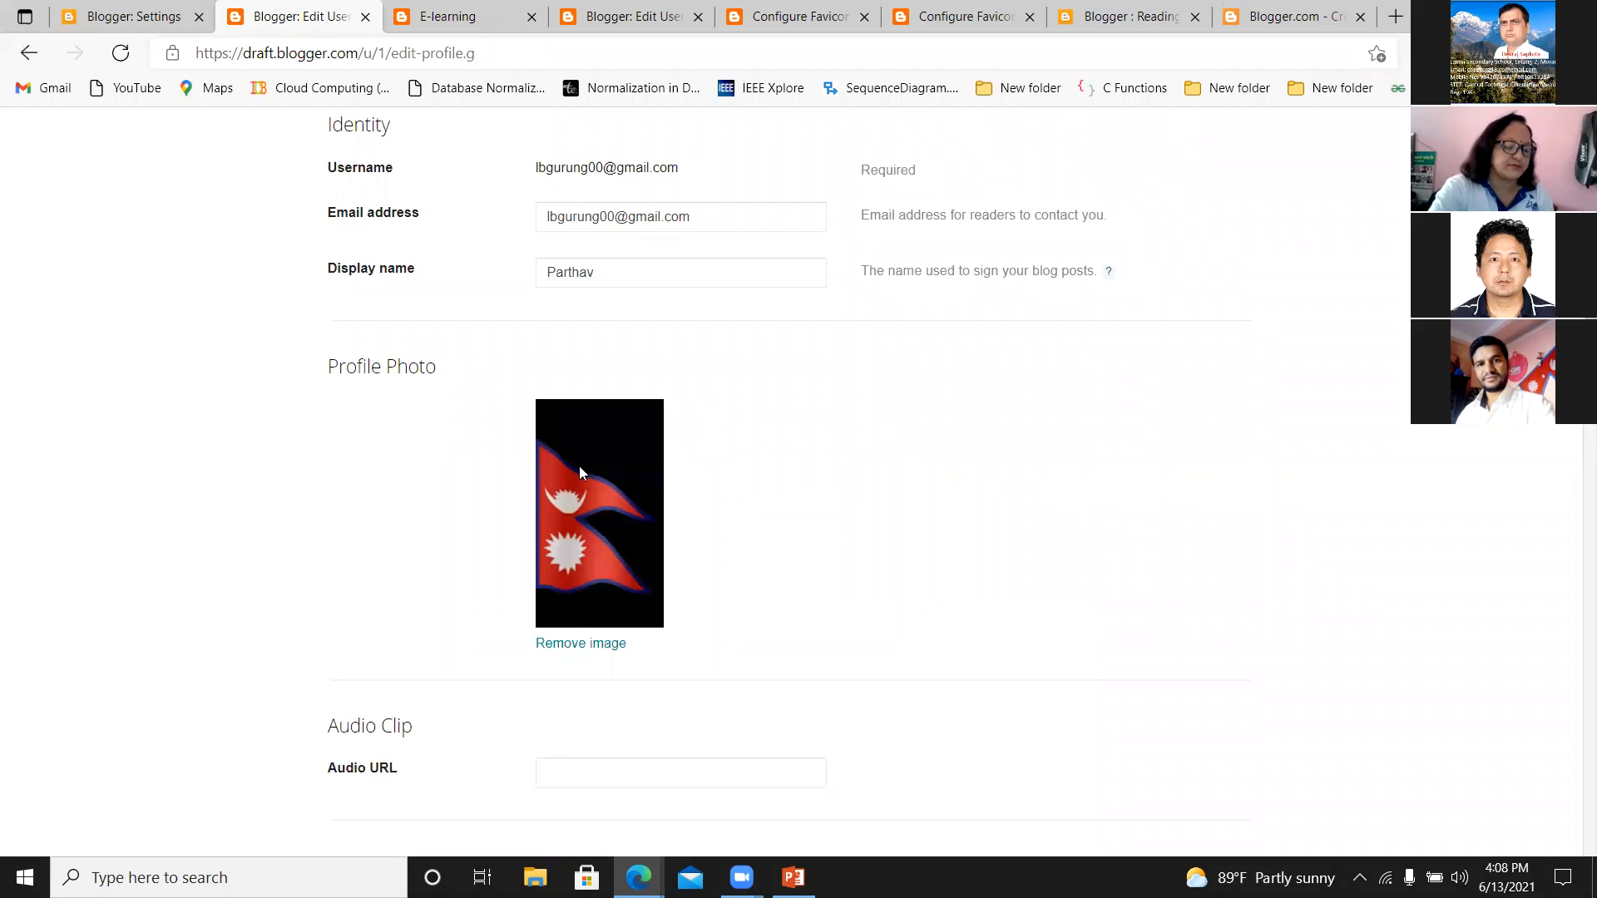
Save the user profile and look over the saved profile page.
left_click_drag(1574, 445, 1573, 765)
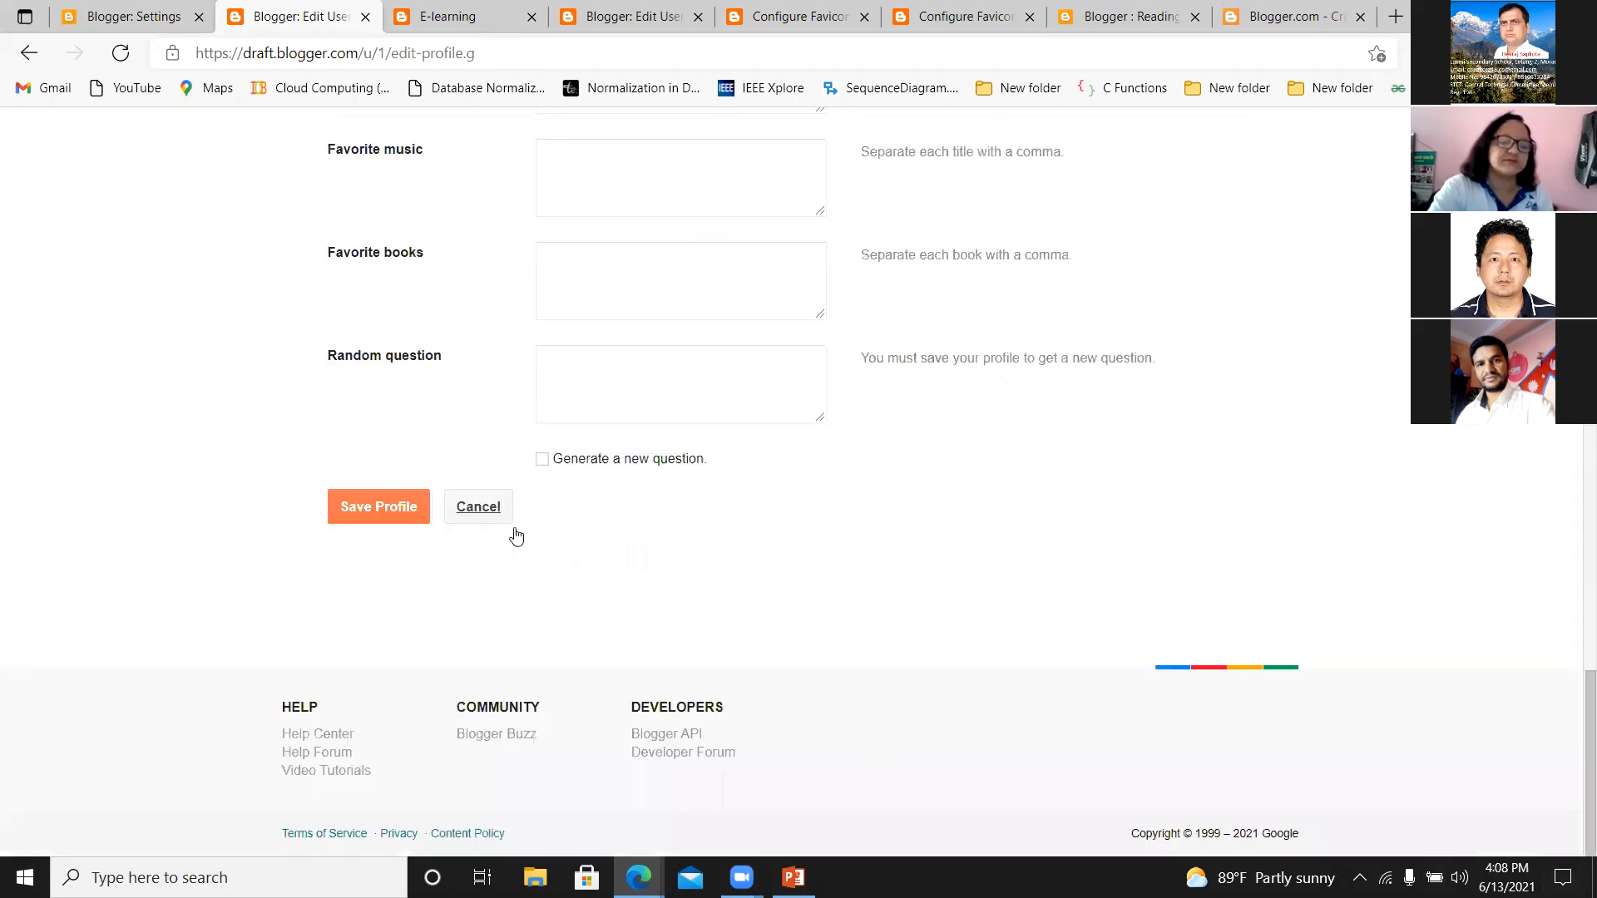
left_click(385, 510)
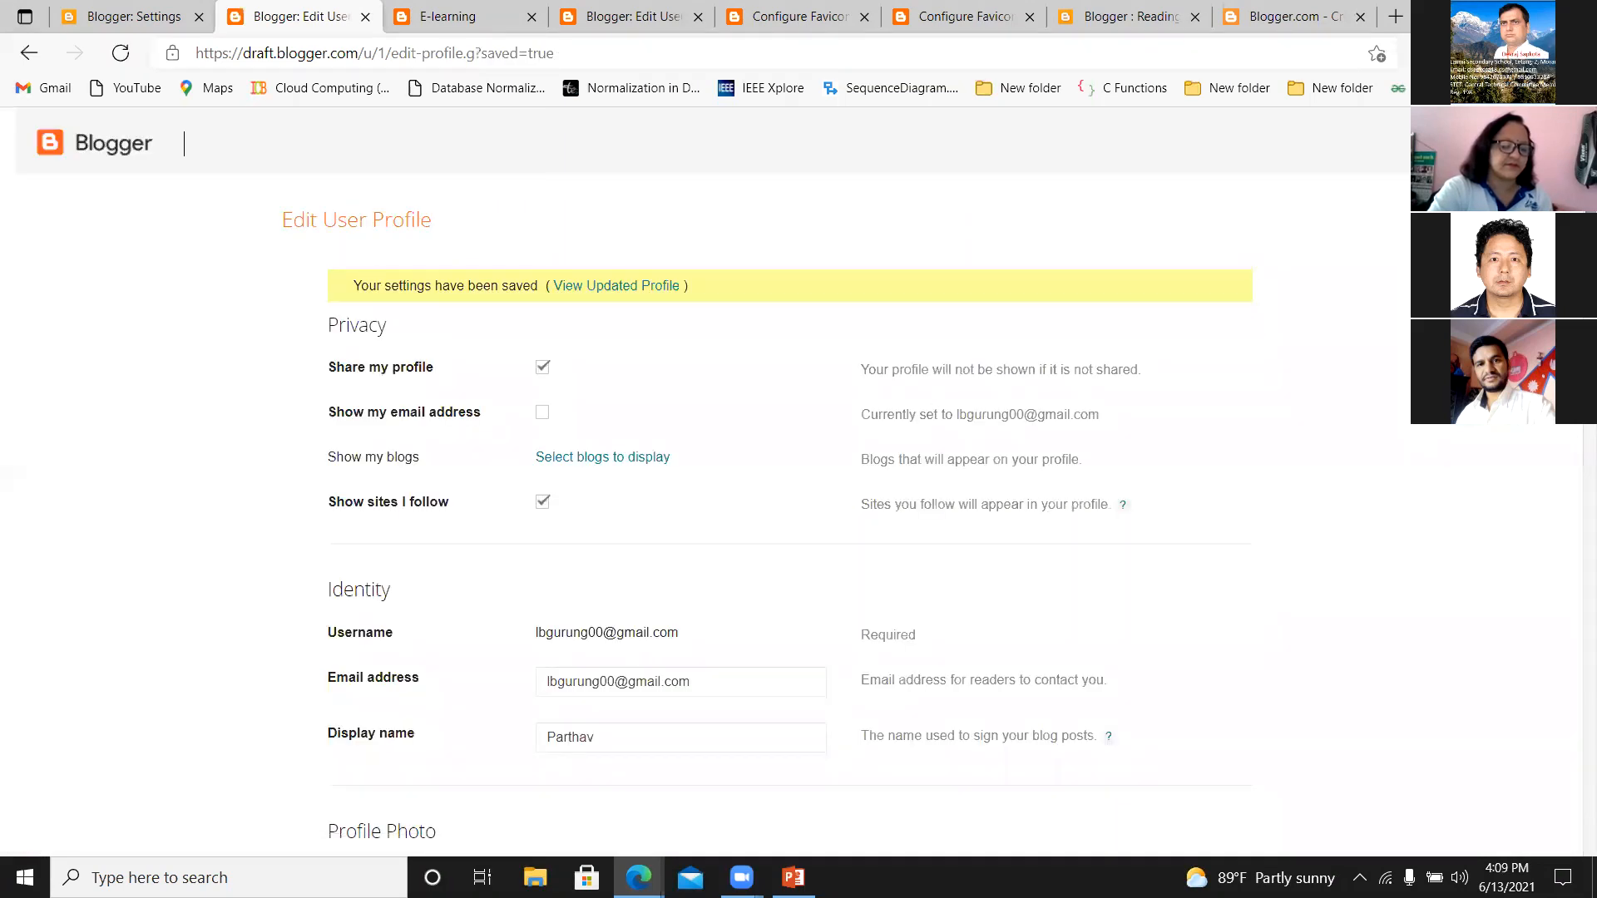
scroll(1555, 499, "down", 20)
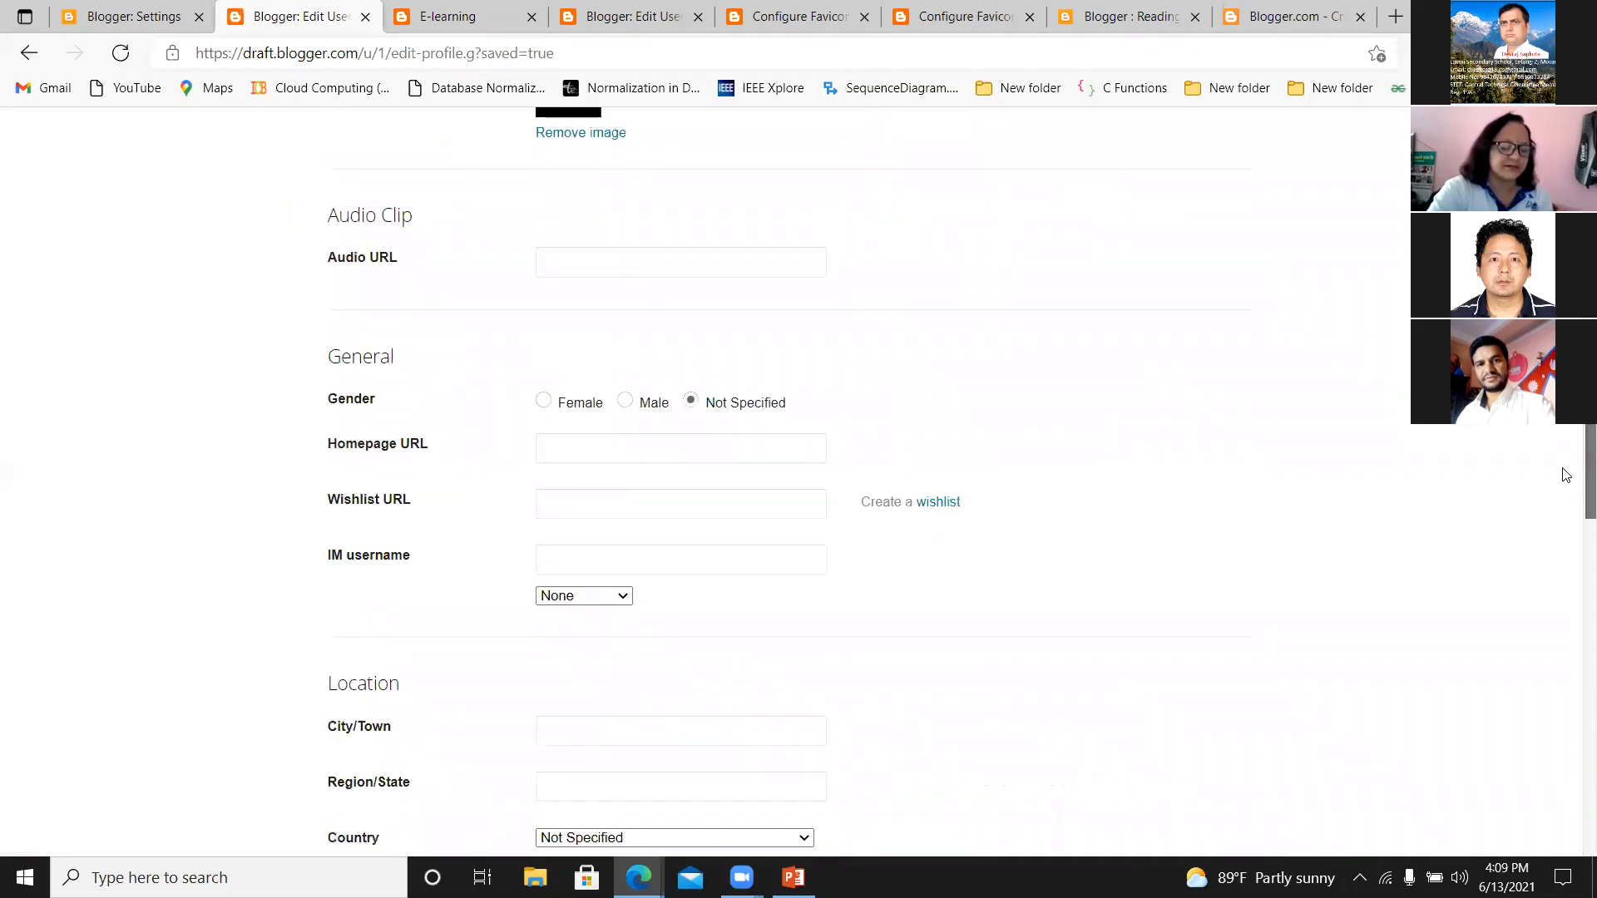
scroll(1552, 690, "down", 5)
scroll(1551, 690, "up", 20)
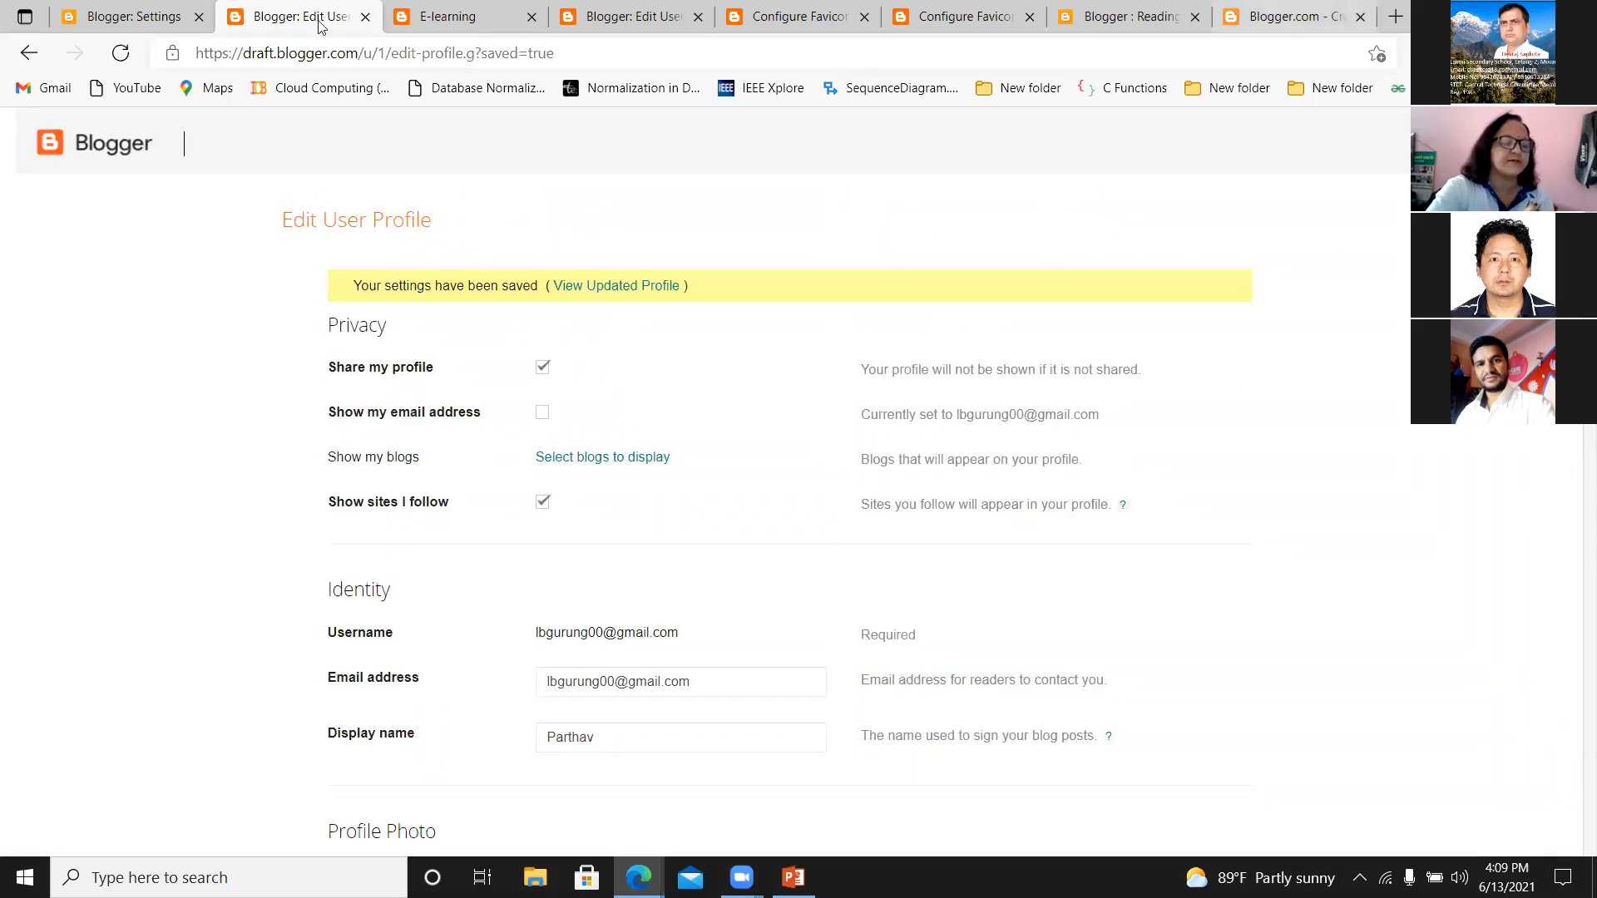
Return to the E-learning blog's settings and create a new blank post.
left_click(111, 19)
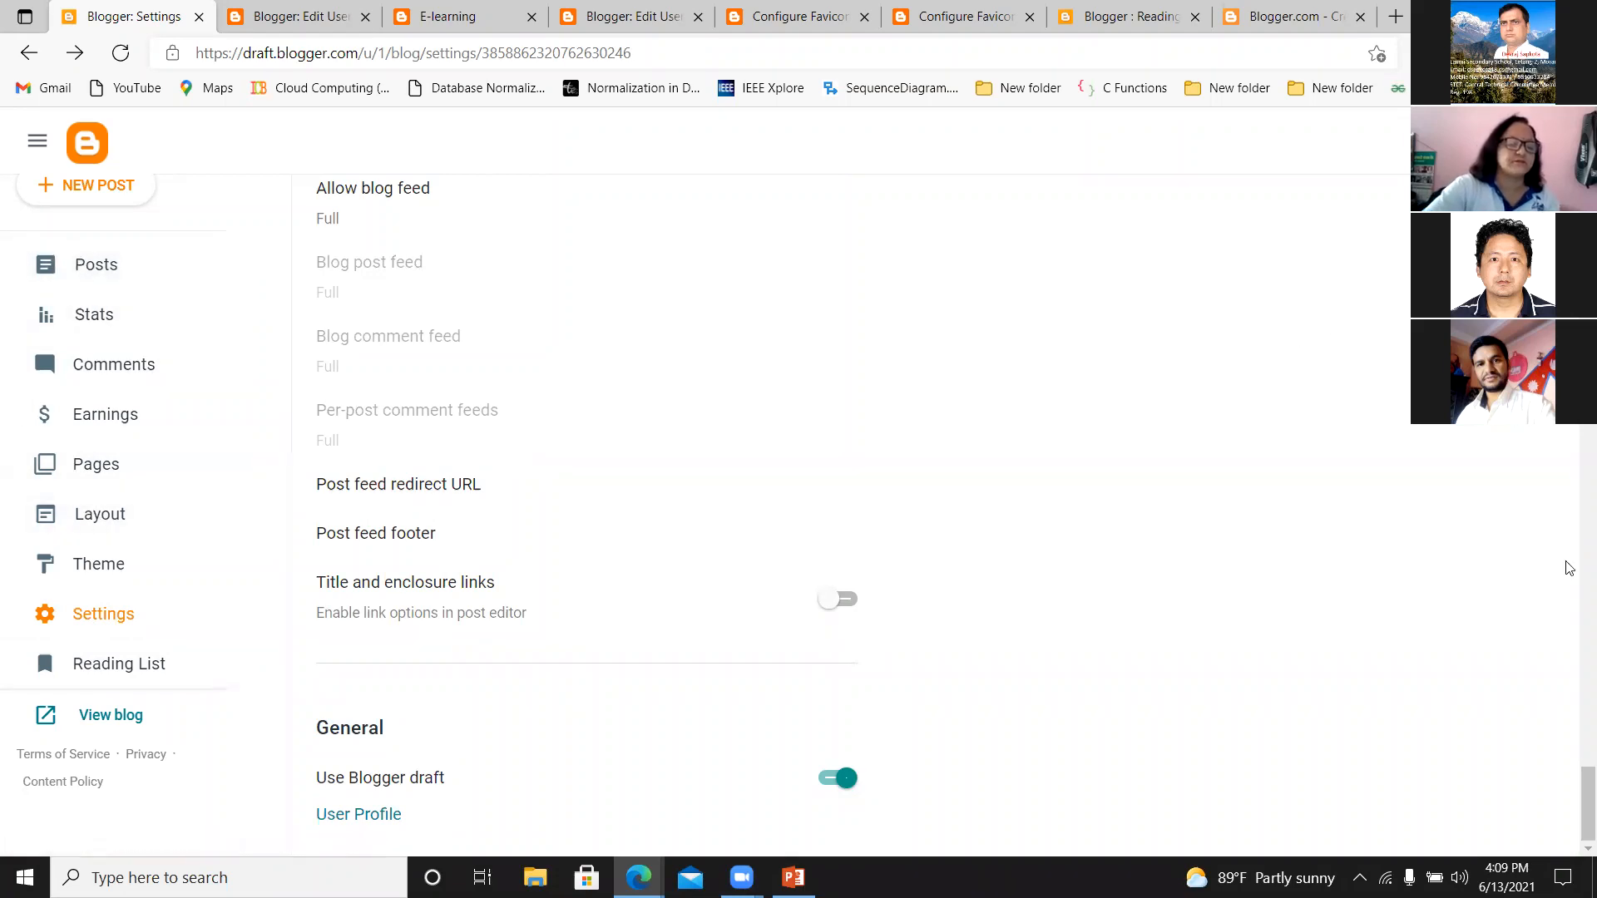
left_click_drag(1571, 639, 1571, 125)
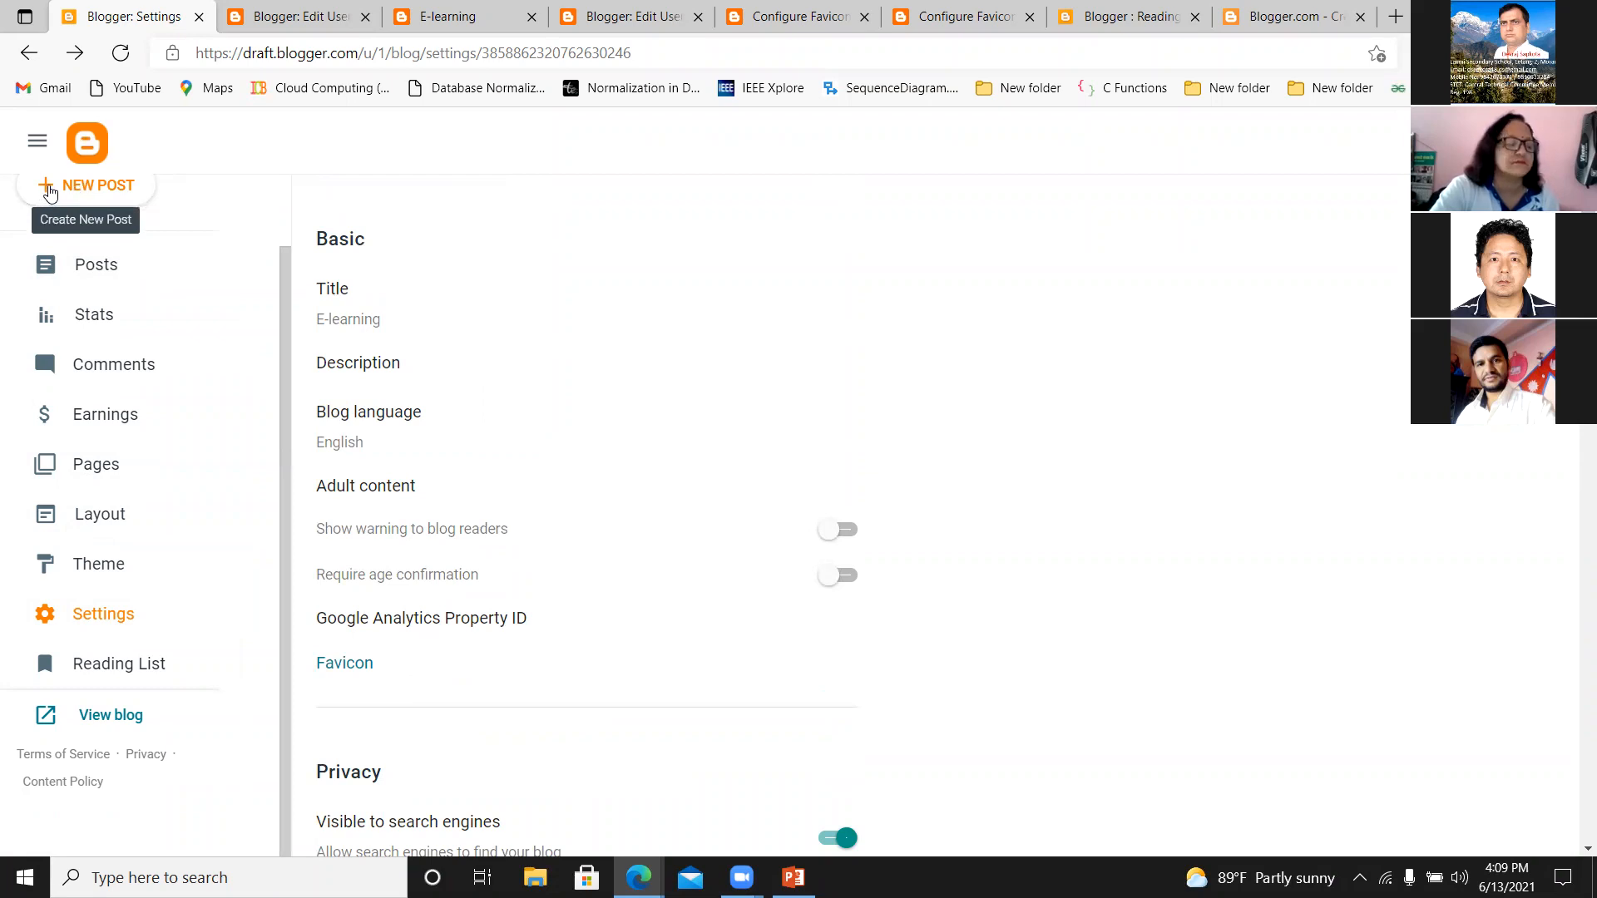
left_click(48, 191)
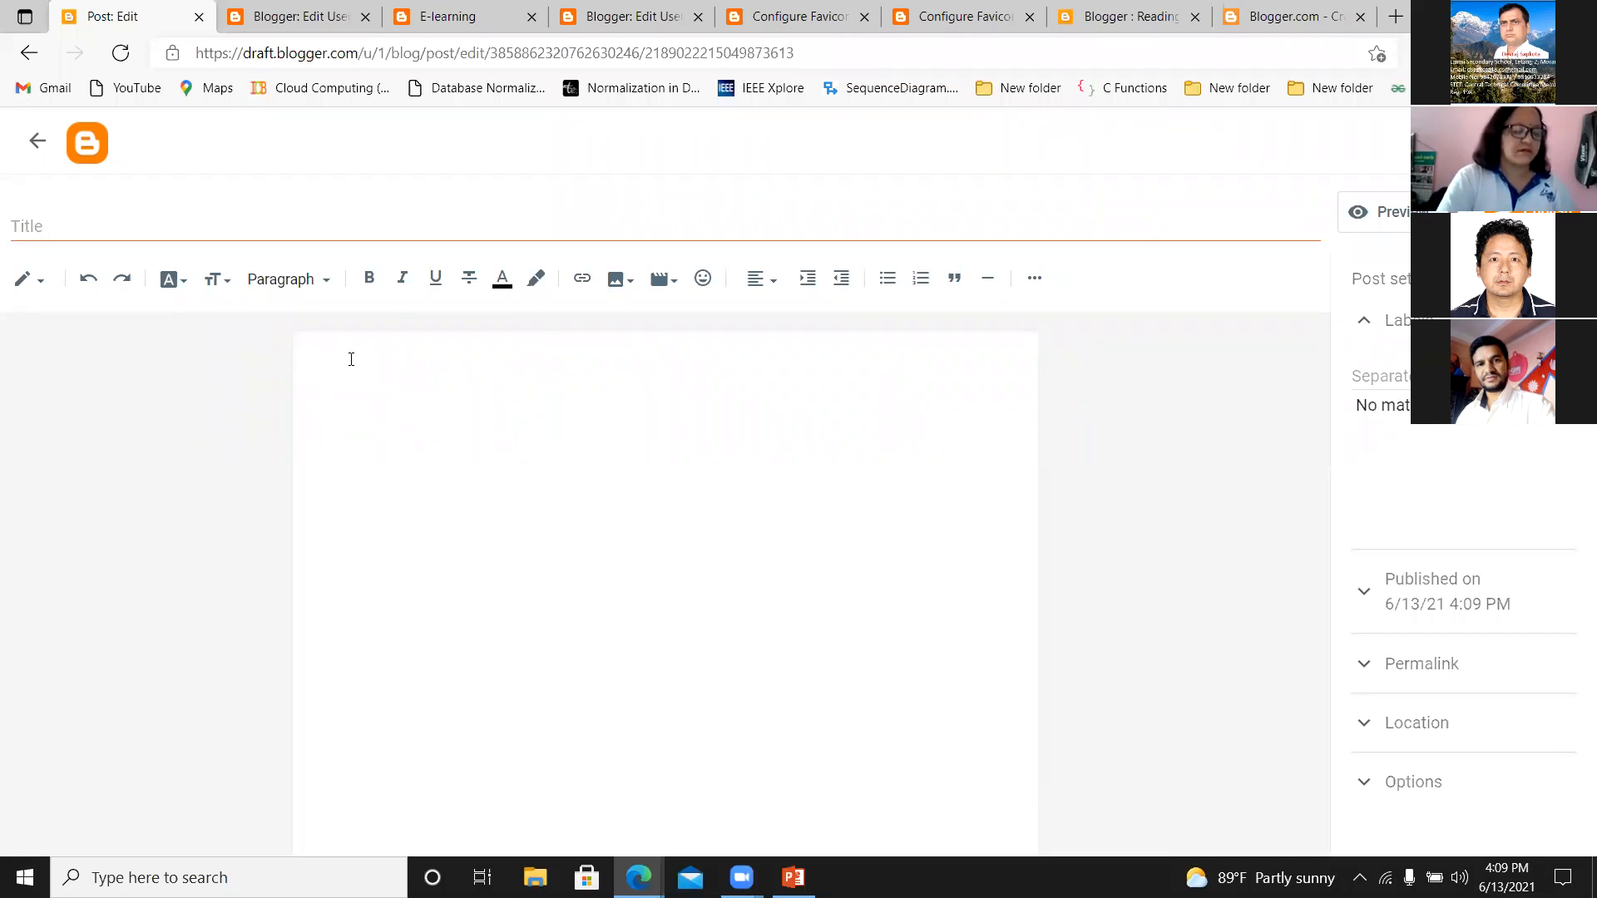
Write "Computer Memory" as the first line of the post body.
type("Compu")
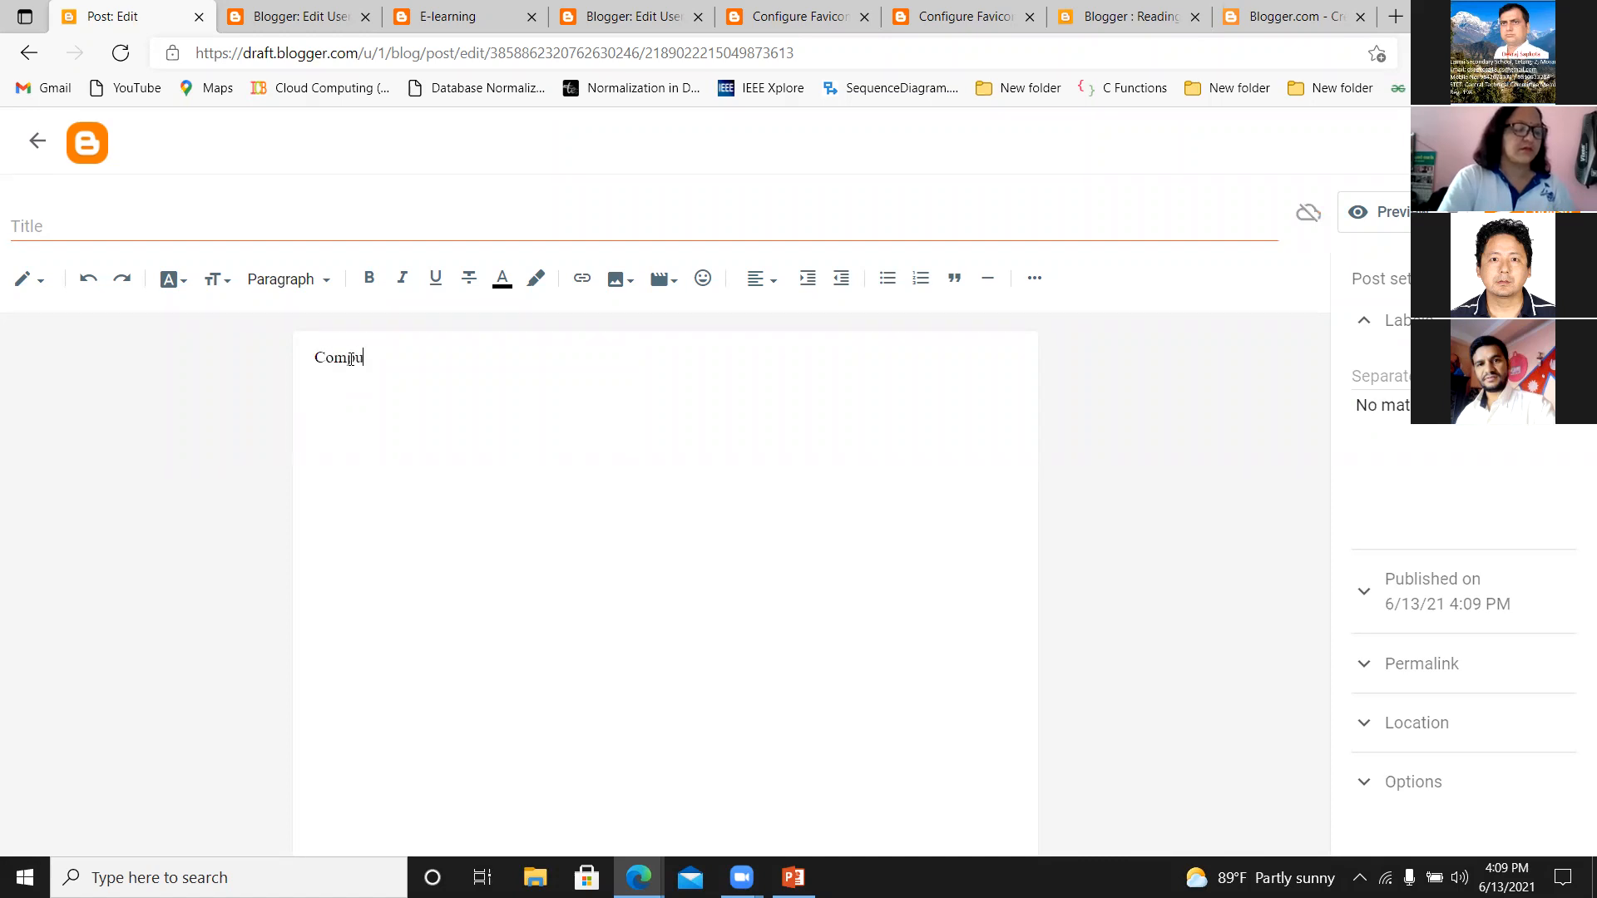
type("ter Memory")
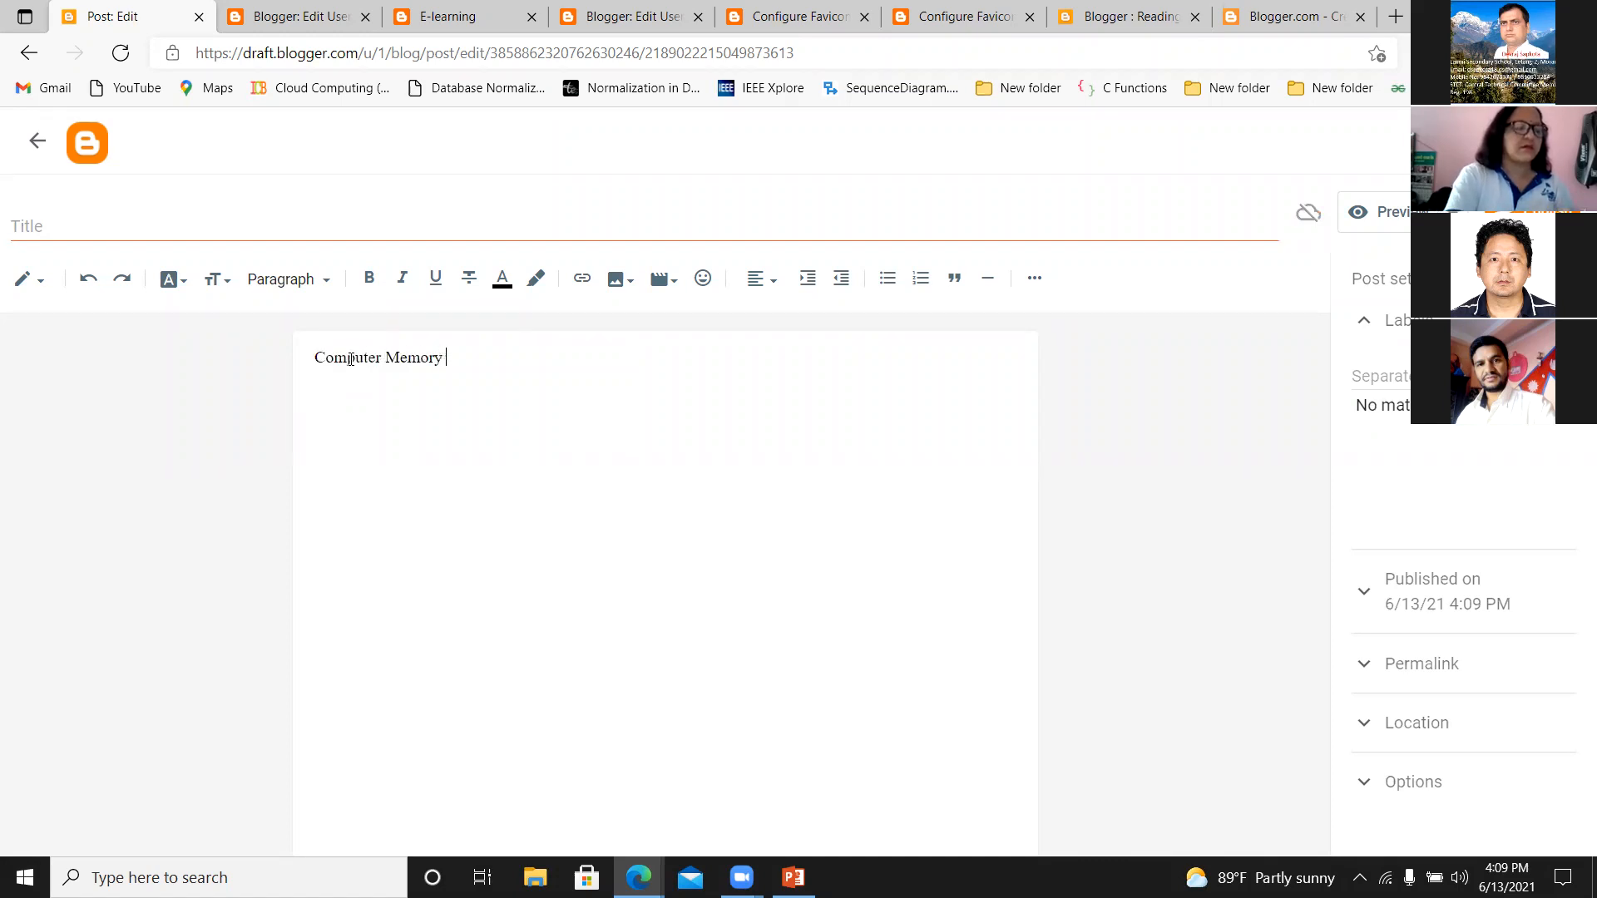
left_click_drag(446, 359, 285, 360)
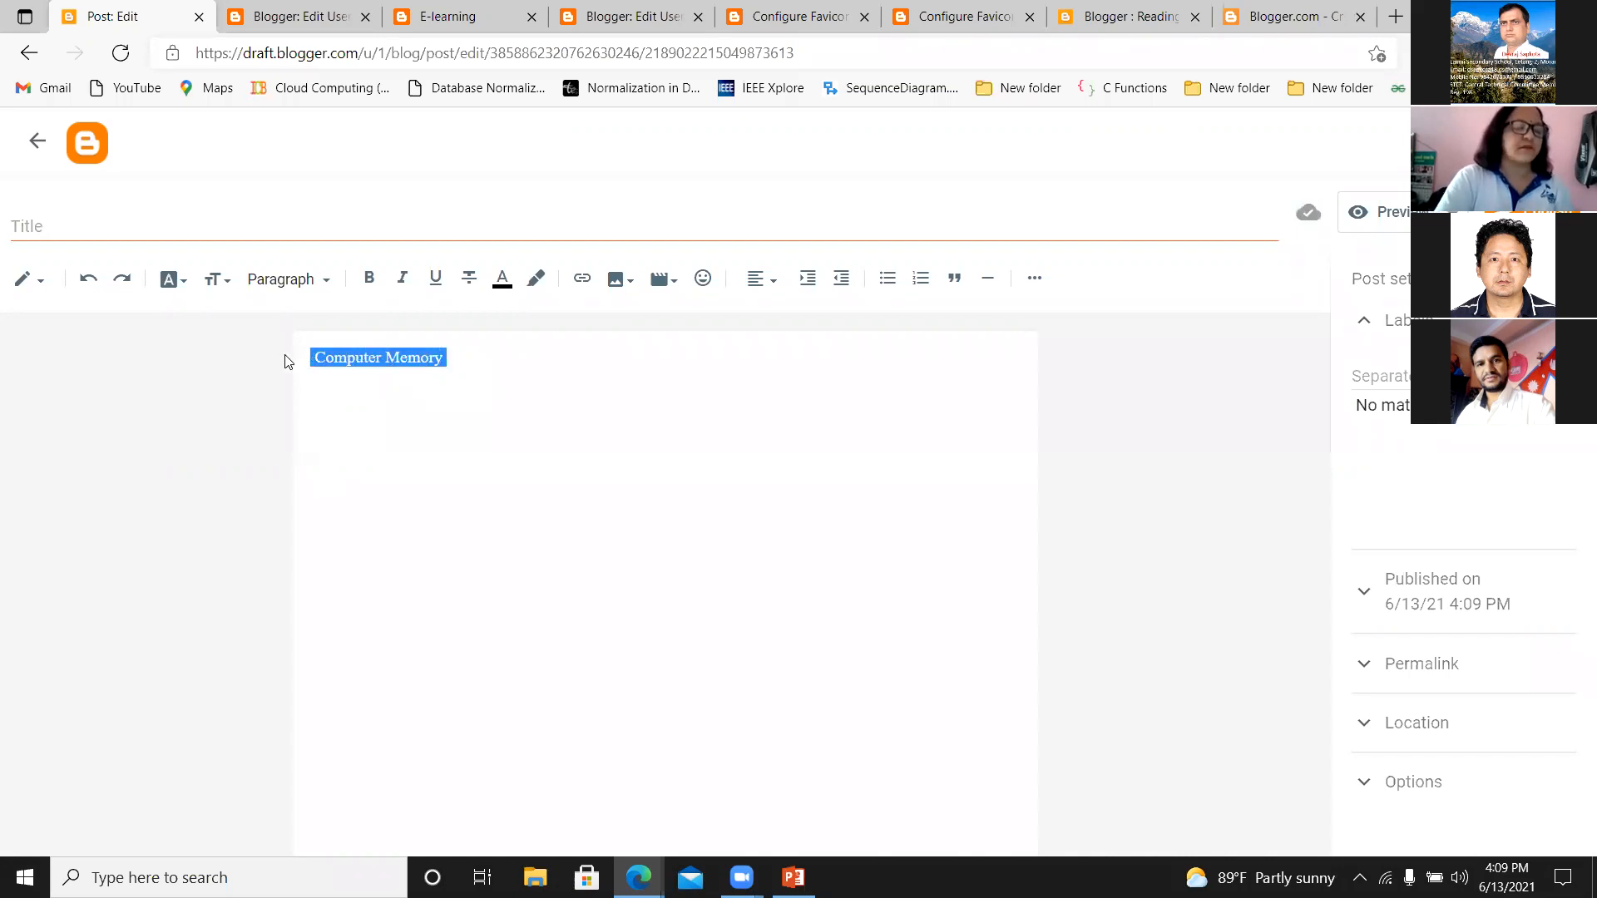
left_click(229, 285)
left_click(510, 402)
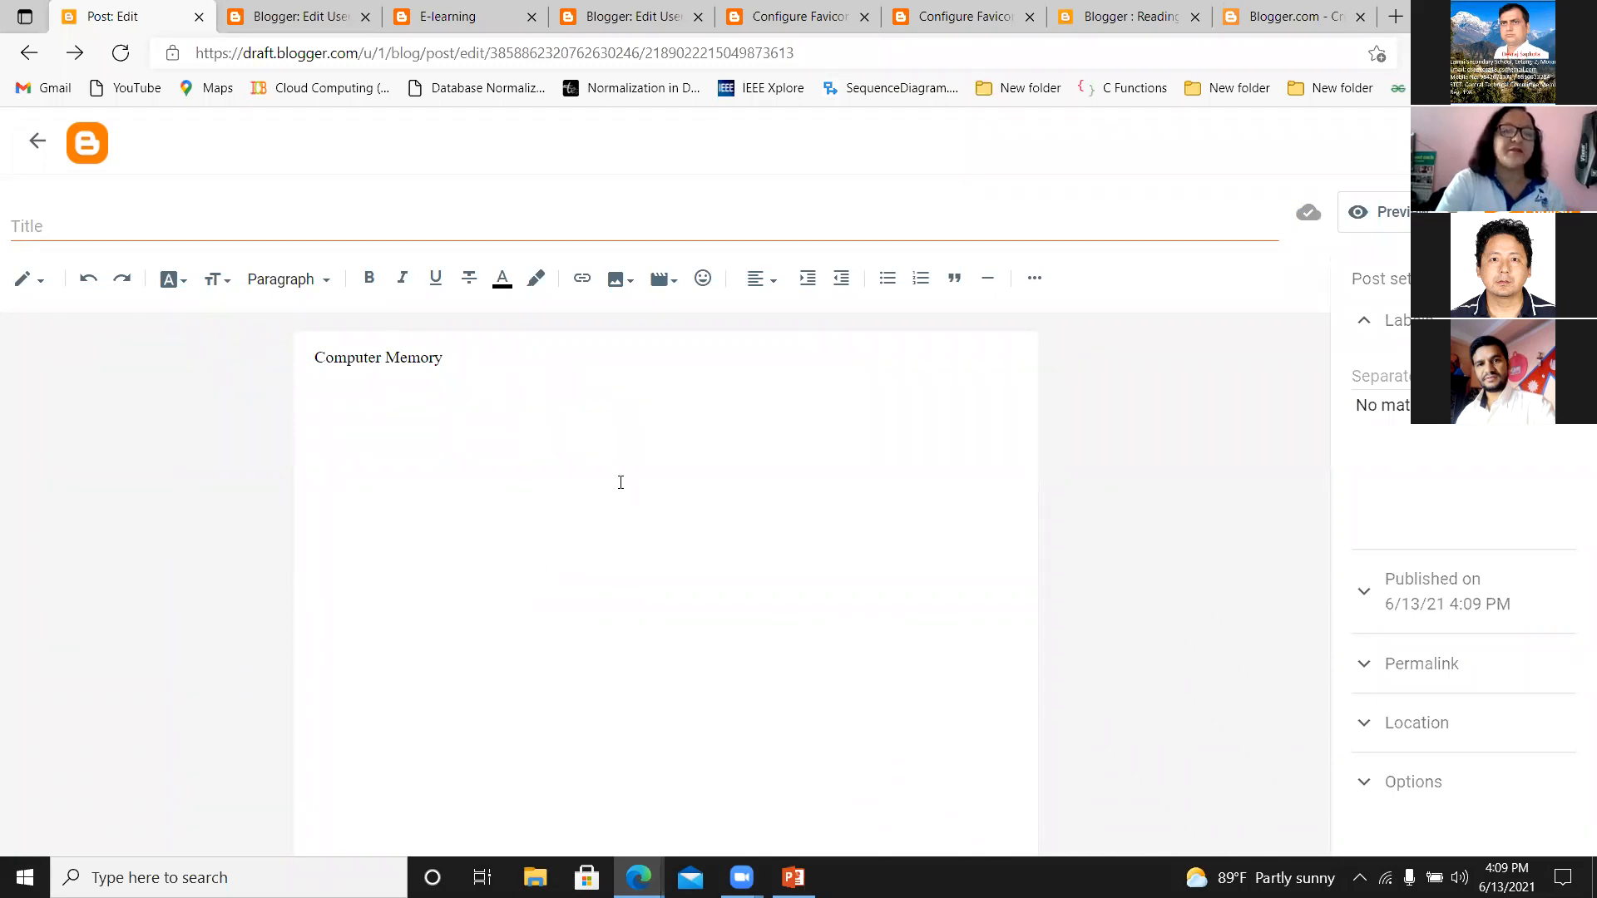
Title the post "Computer Memory" and add a colon after the heading line in the body.
left_click(73, 209)
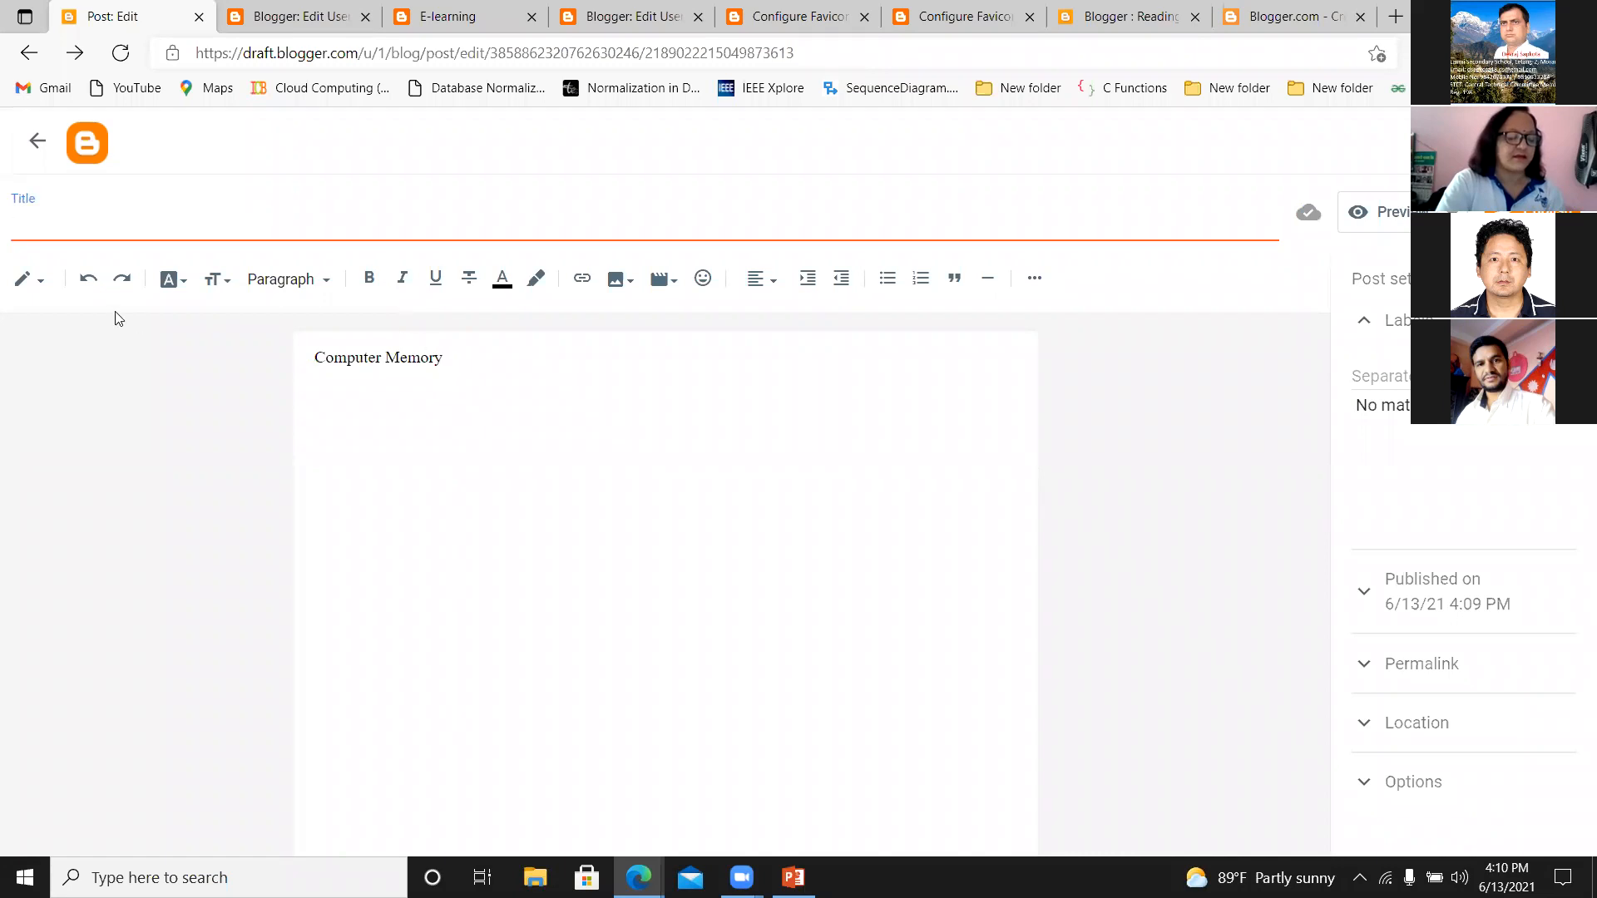
type("Compu")
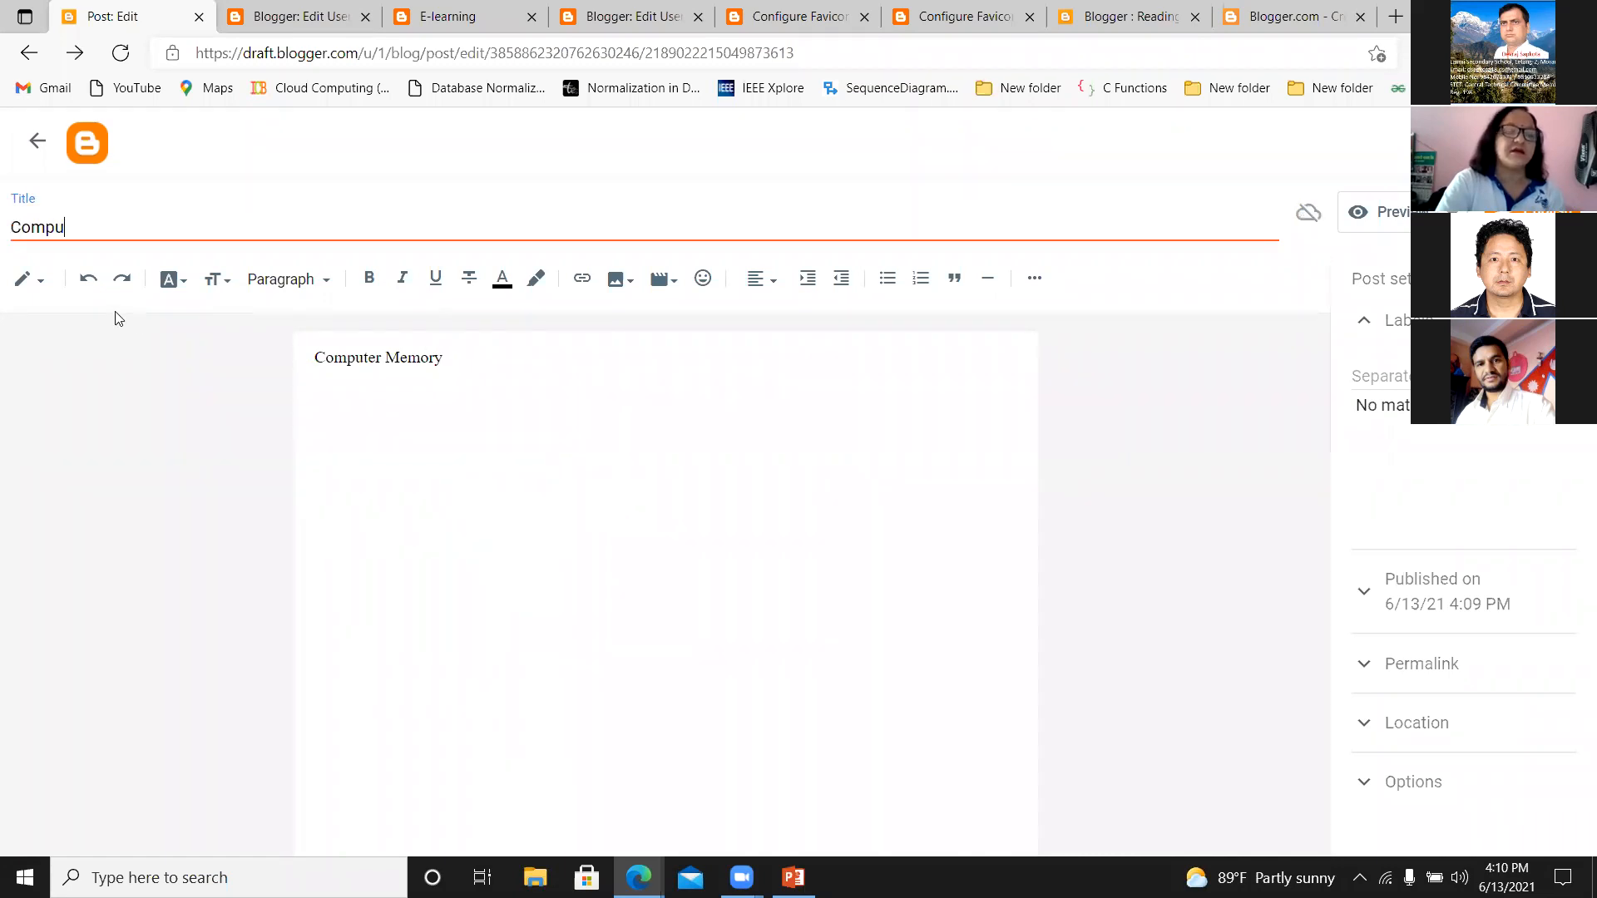
type("ter Memory")
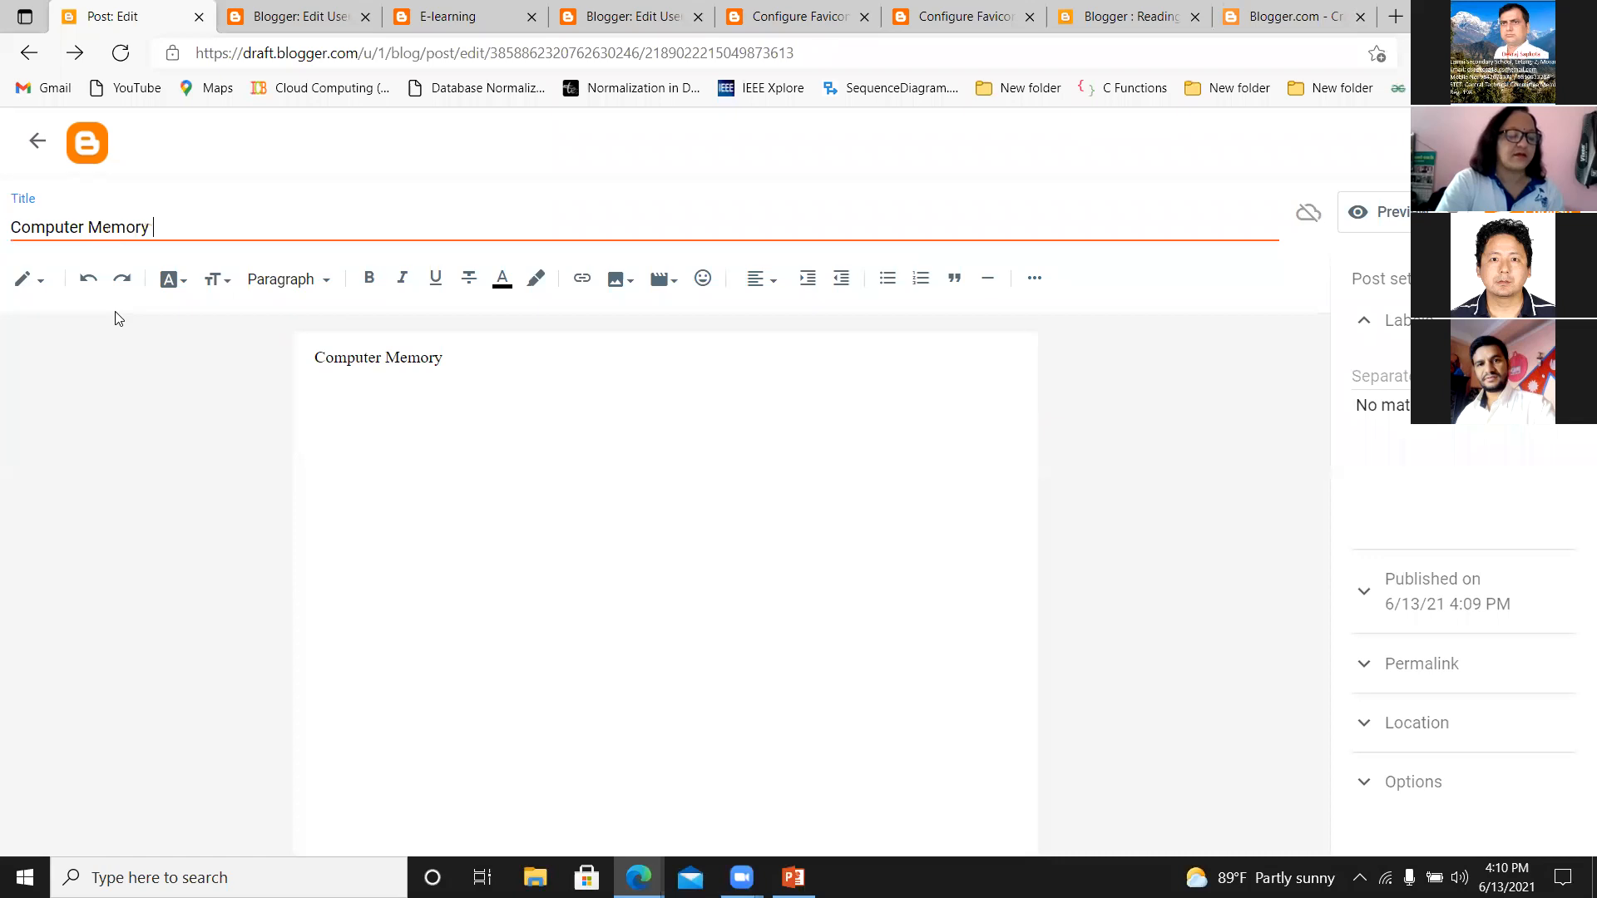
left_click(446, 358)
type(":")
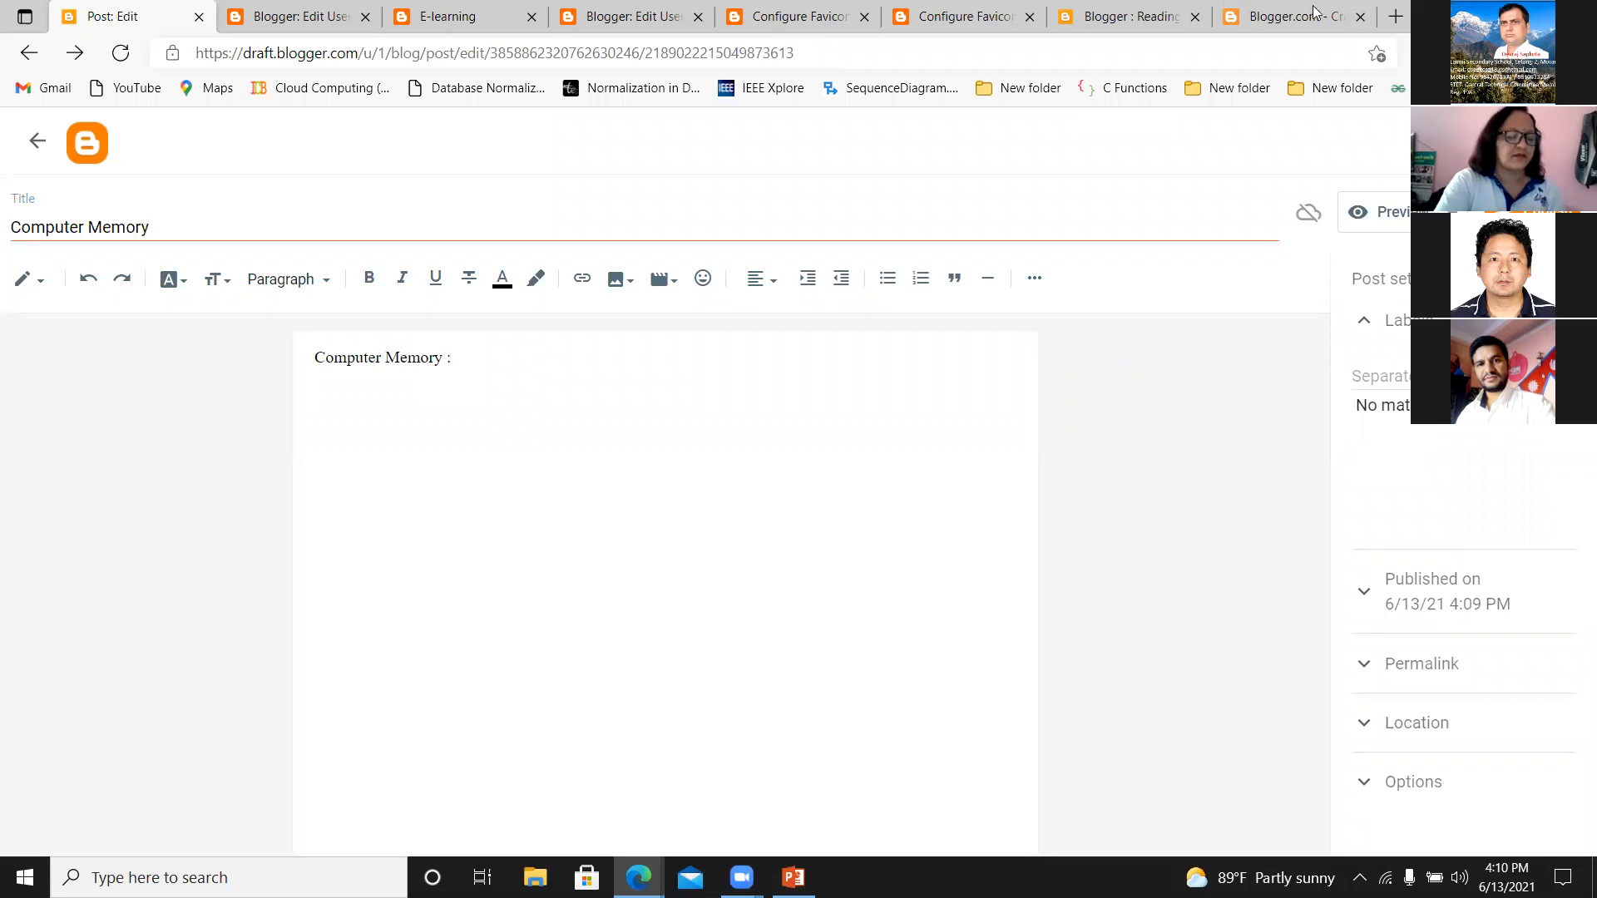
Open Google in a new browser tab and search for "what is computer memory ?".
left_click(1395, 18)
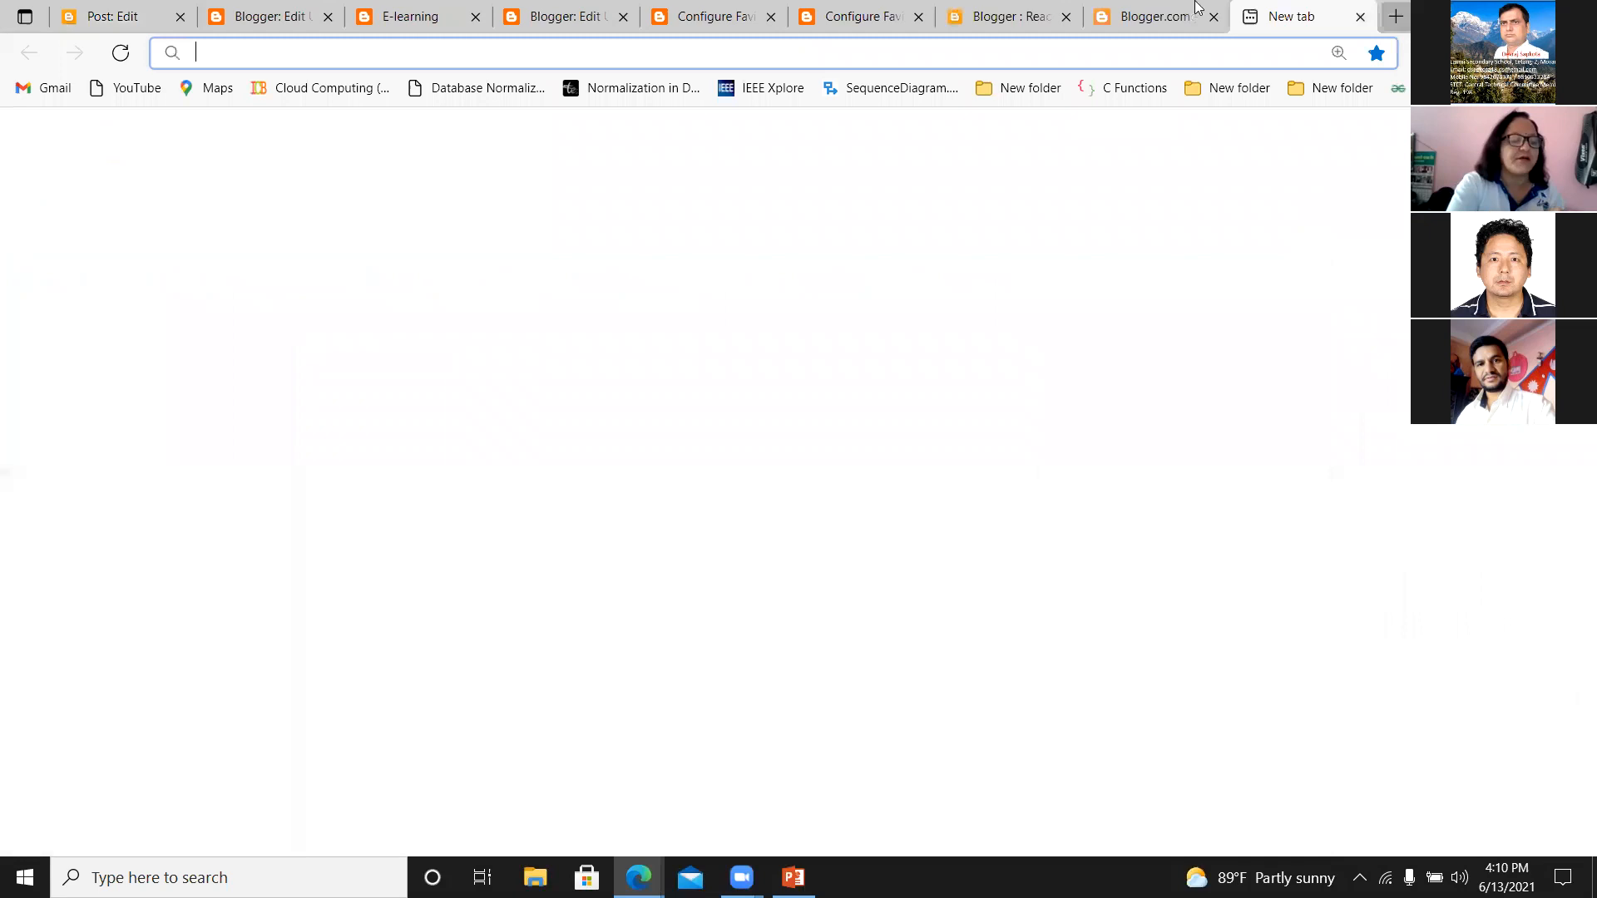
type("www.google.com")
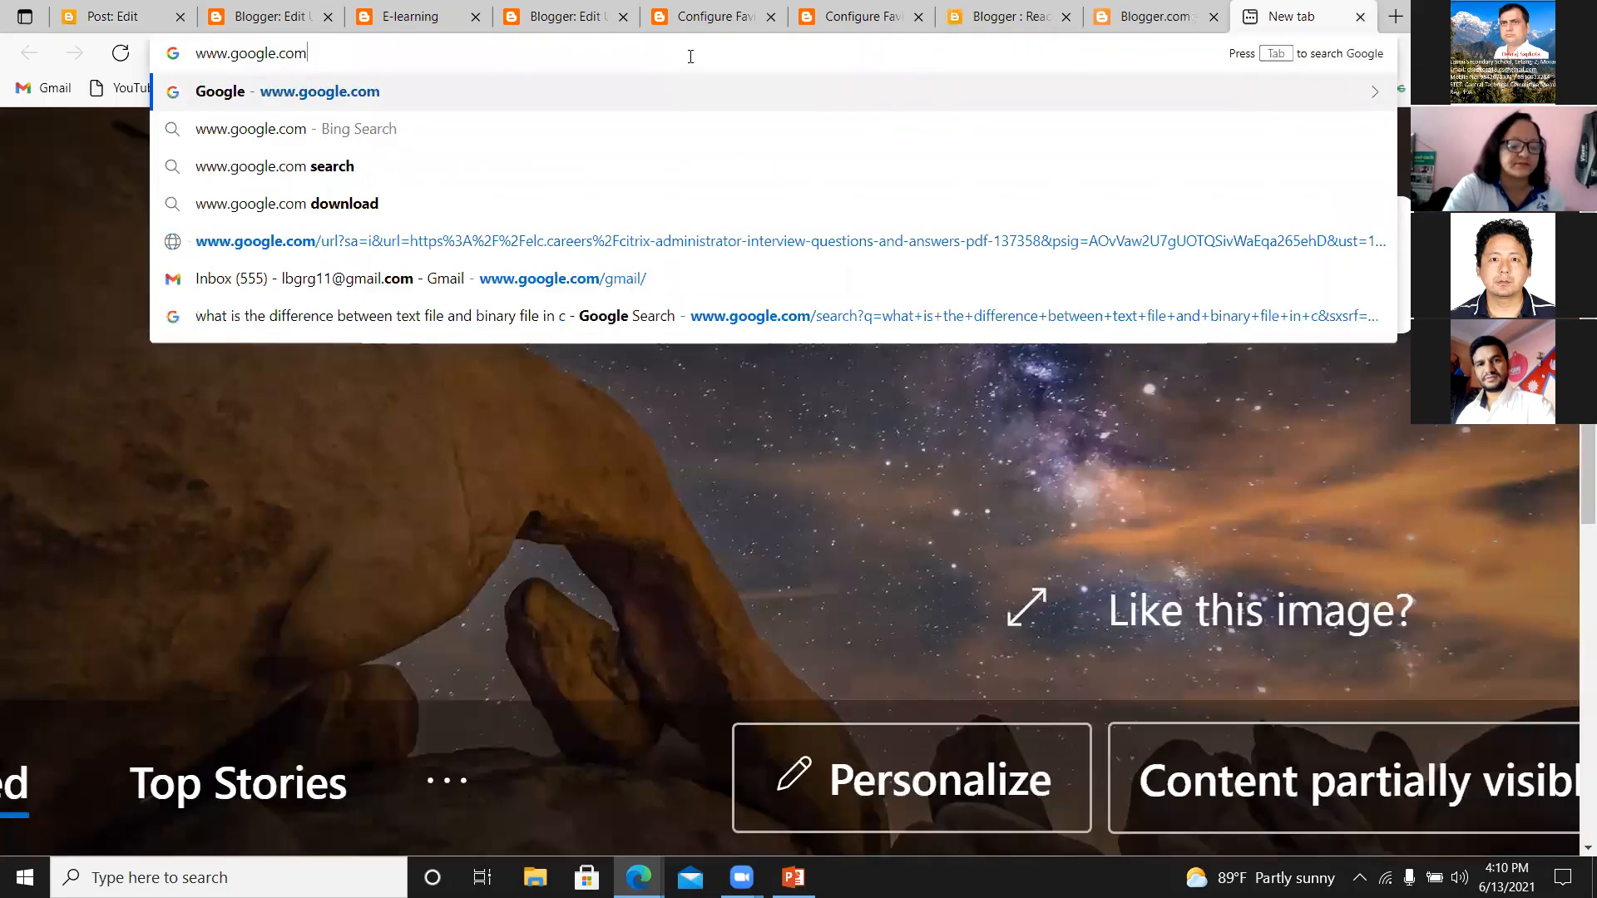
key("Return")
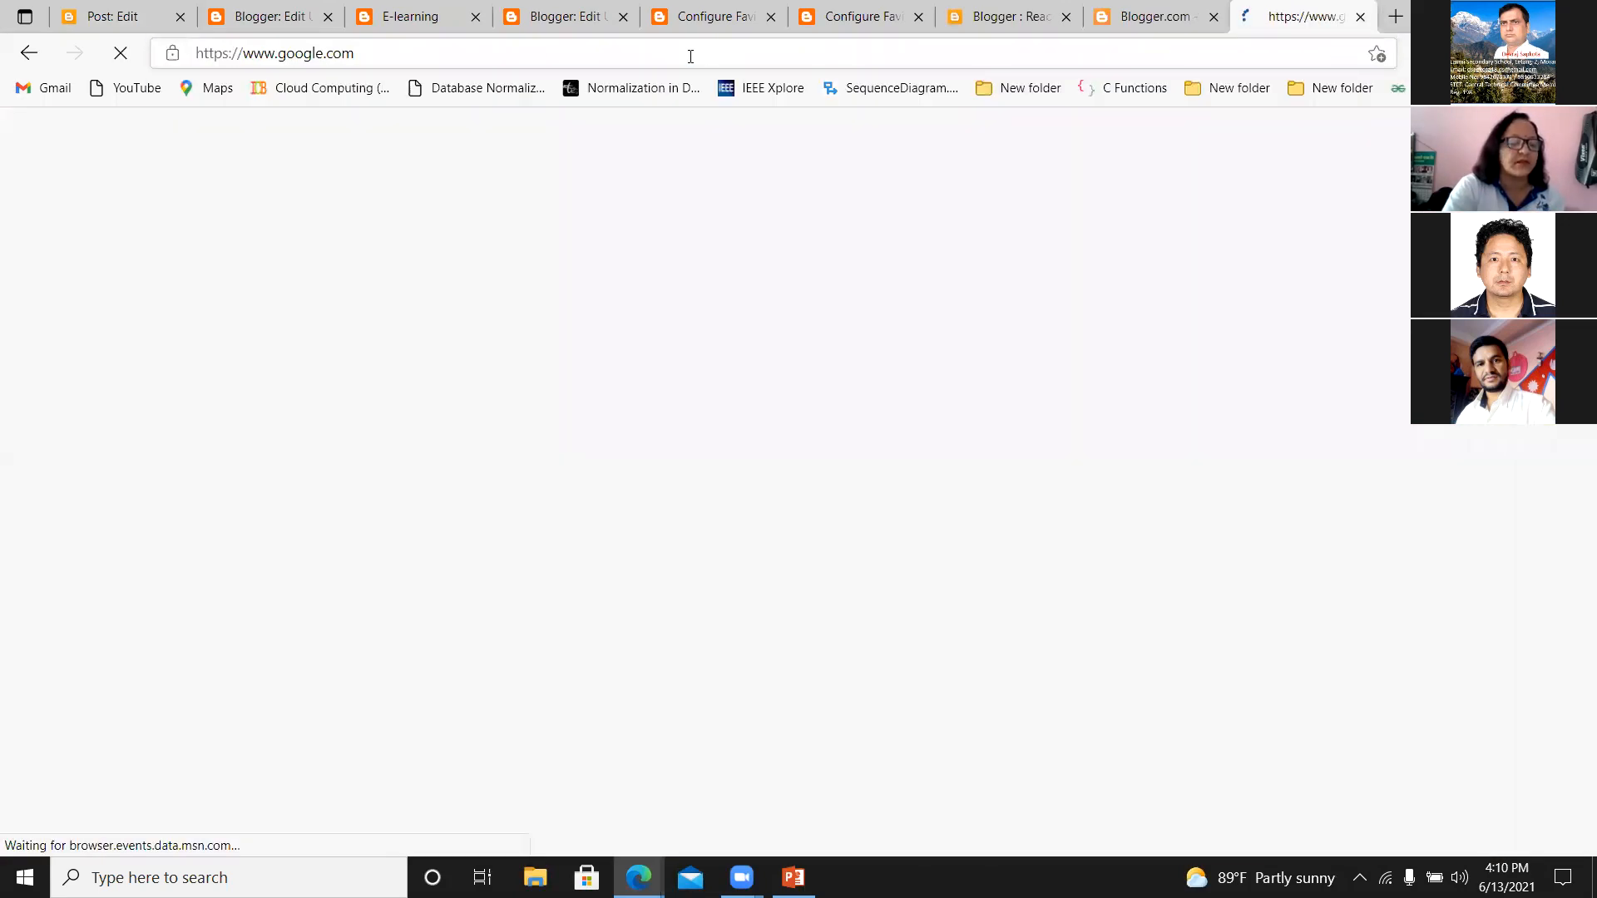
type("wha")
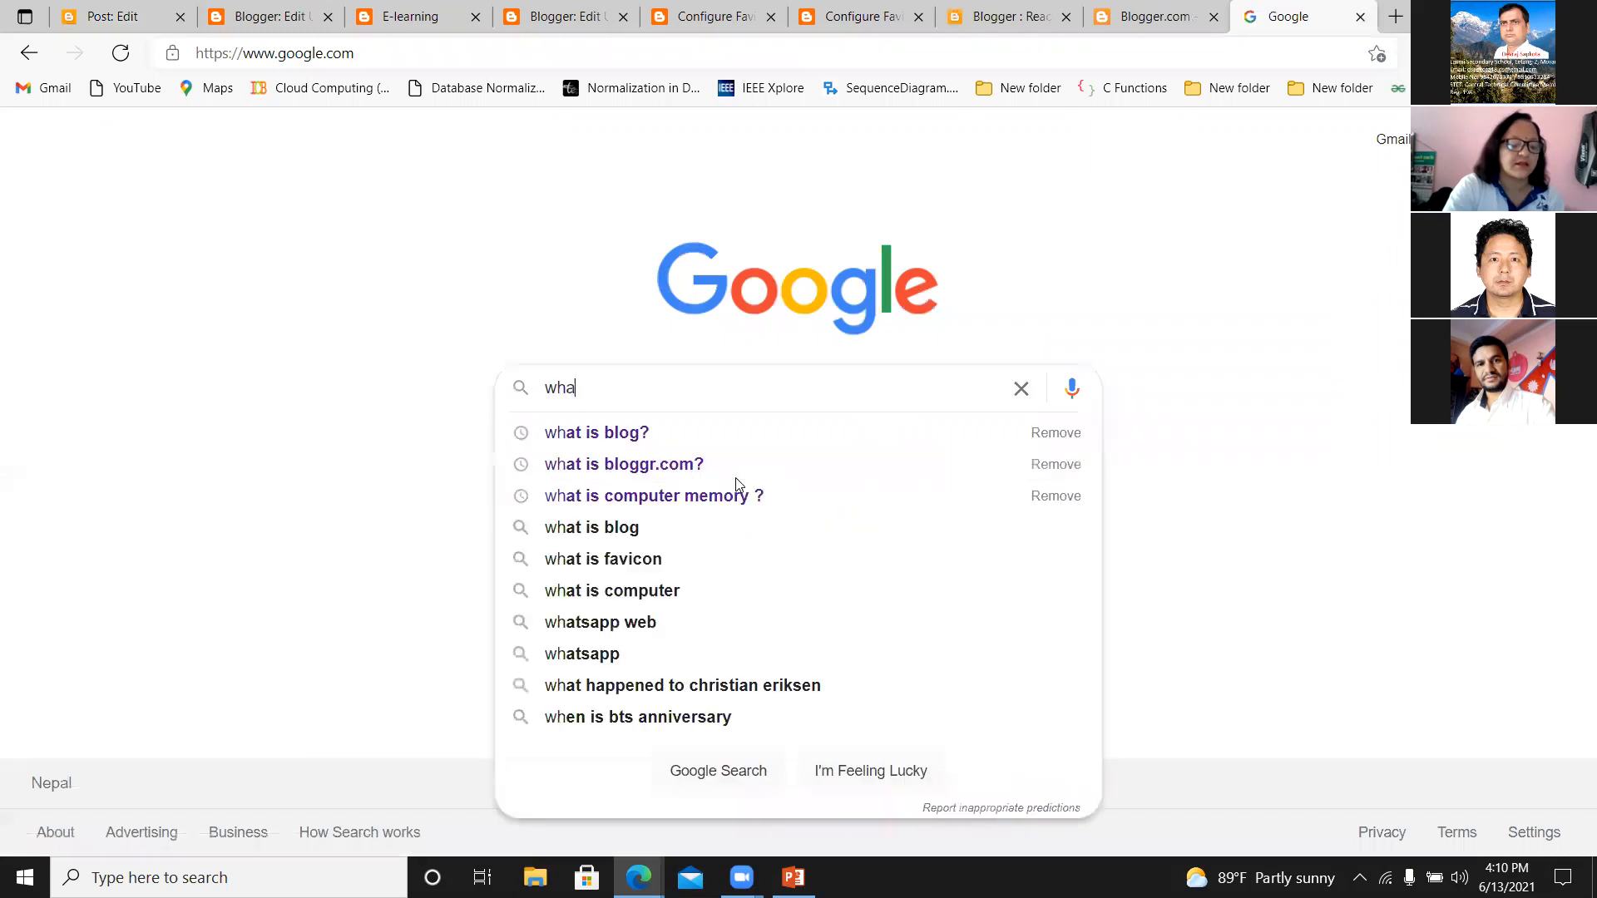
type("t is computr")
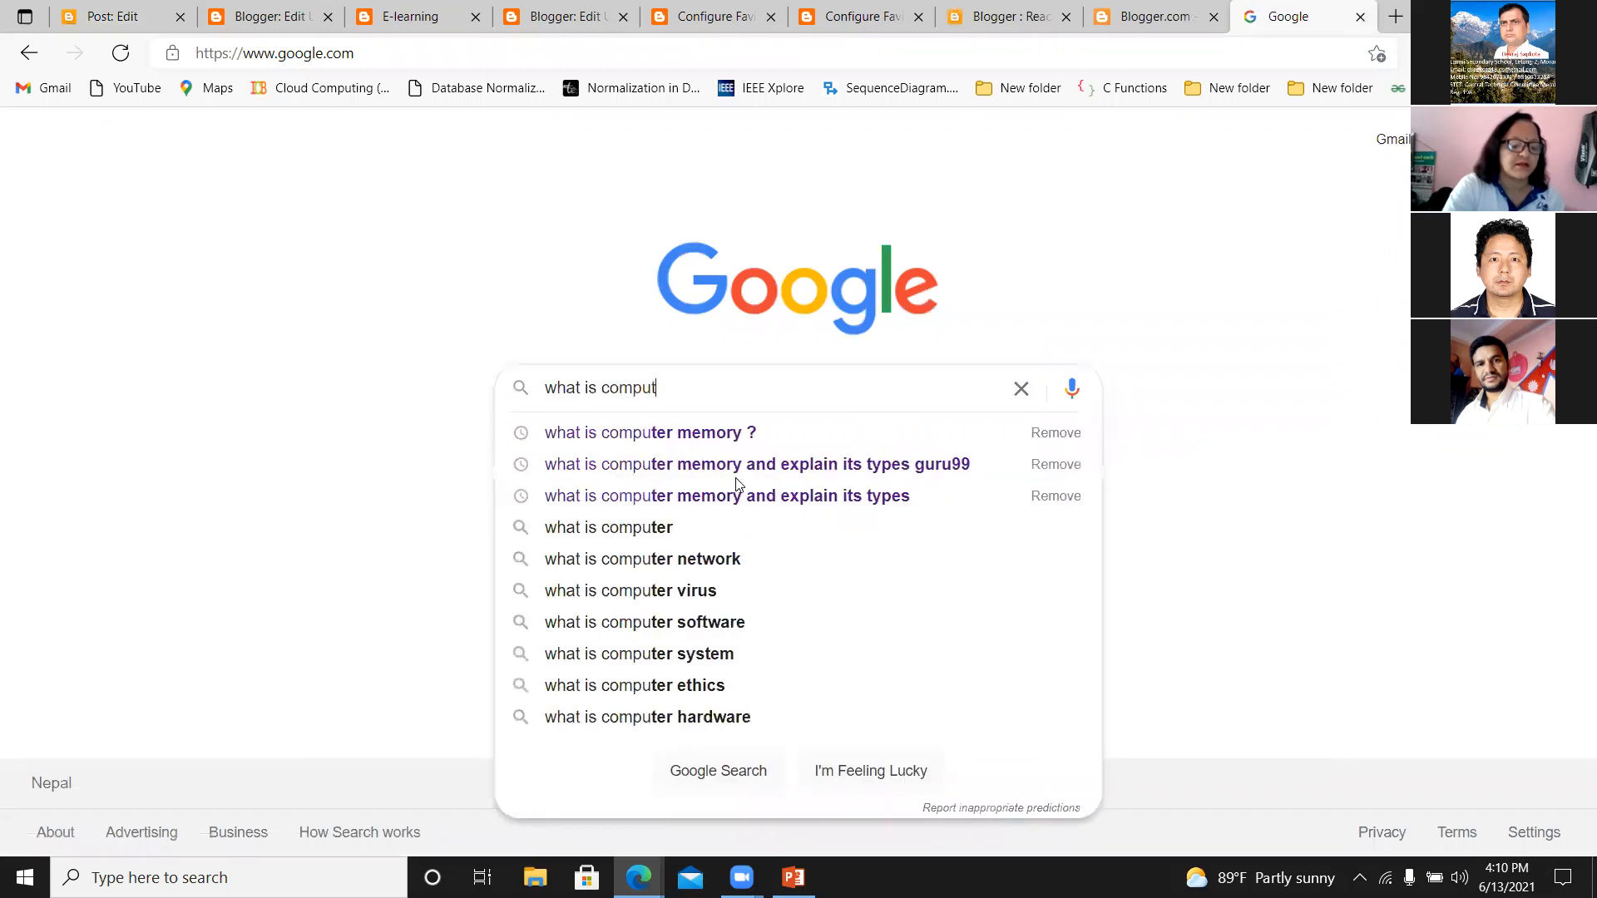
left_click(717, 434)
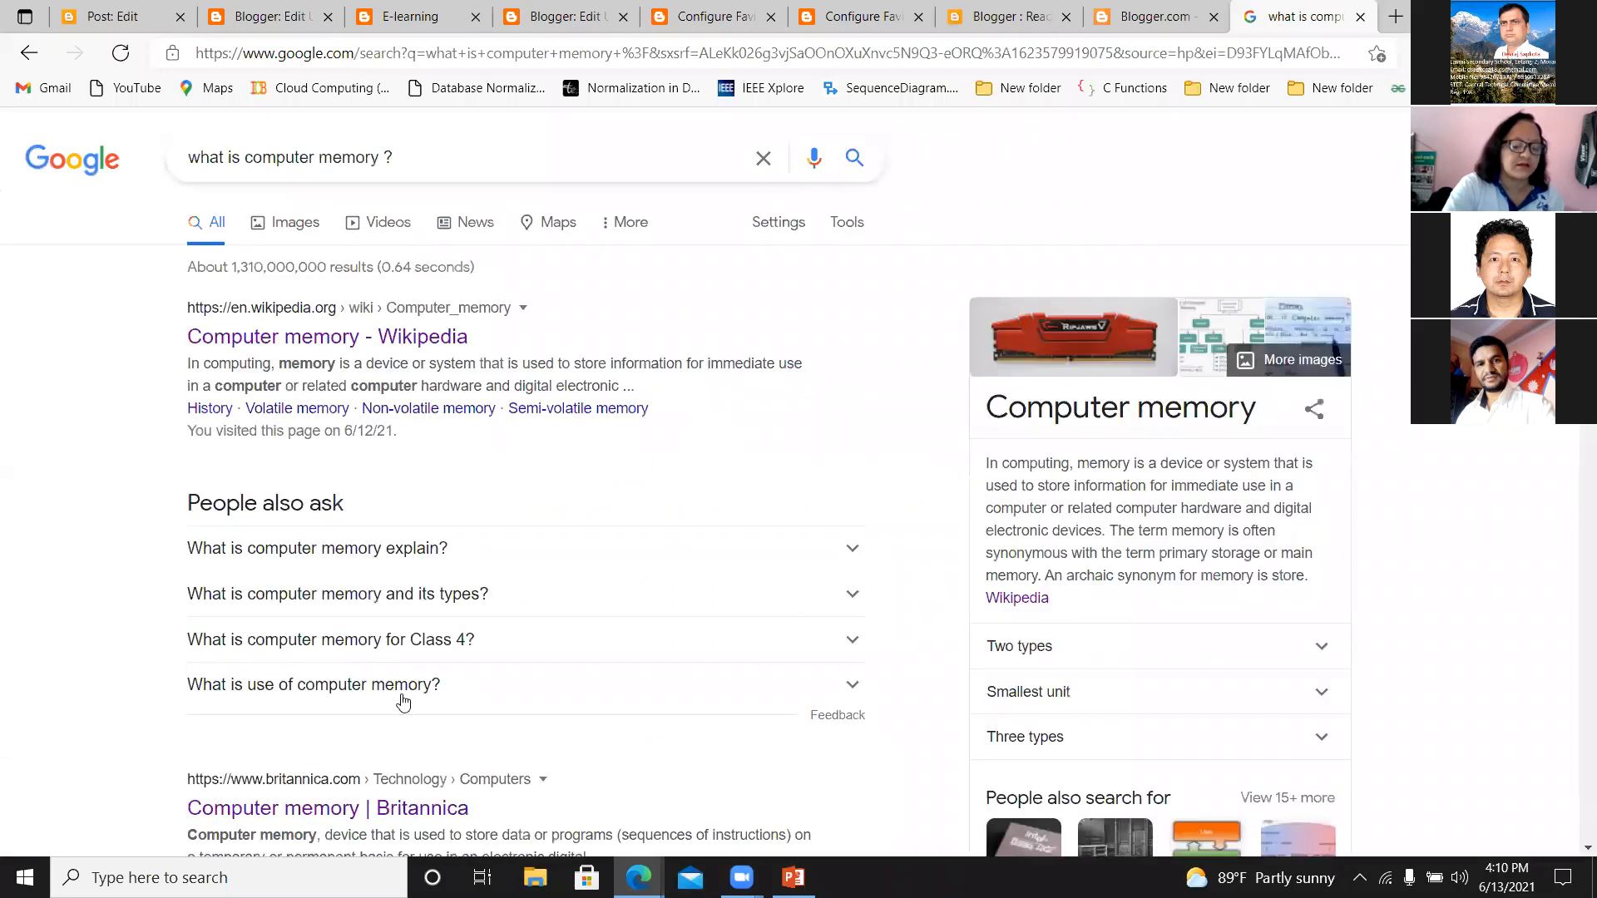
Copy the introductory paragraph and list of three memory types from Tutorialspoint's Computer - Memory page into the post body below the heading.
scroll(403, 694, "down", 1)
scroll(402, 693, "down", 5)
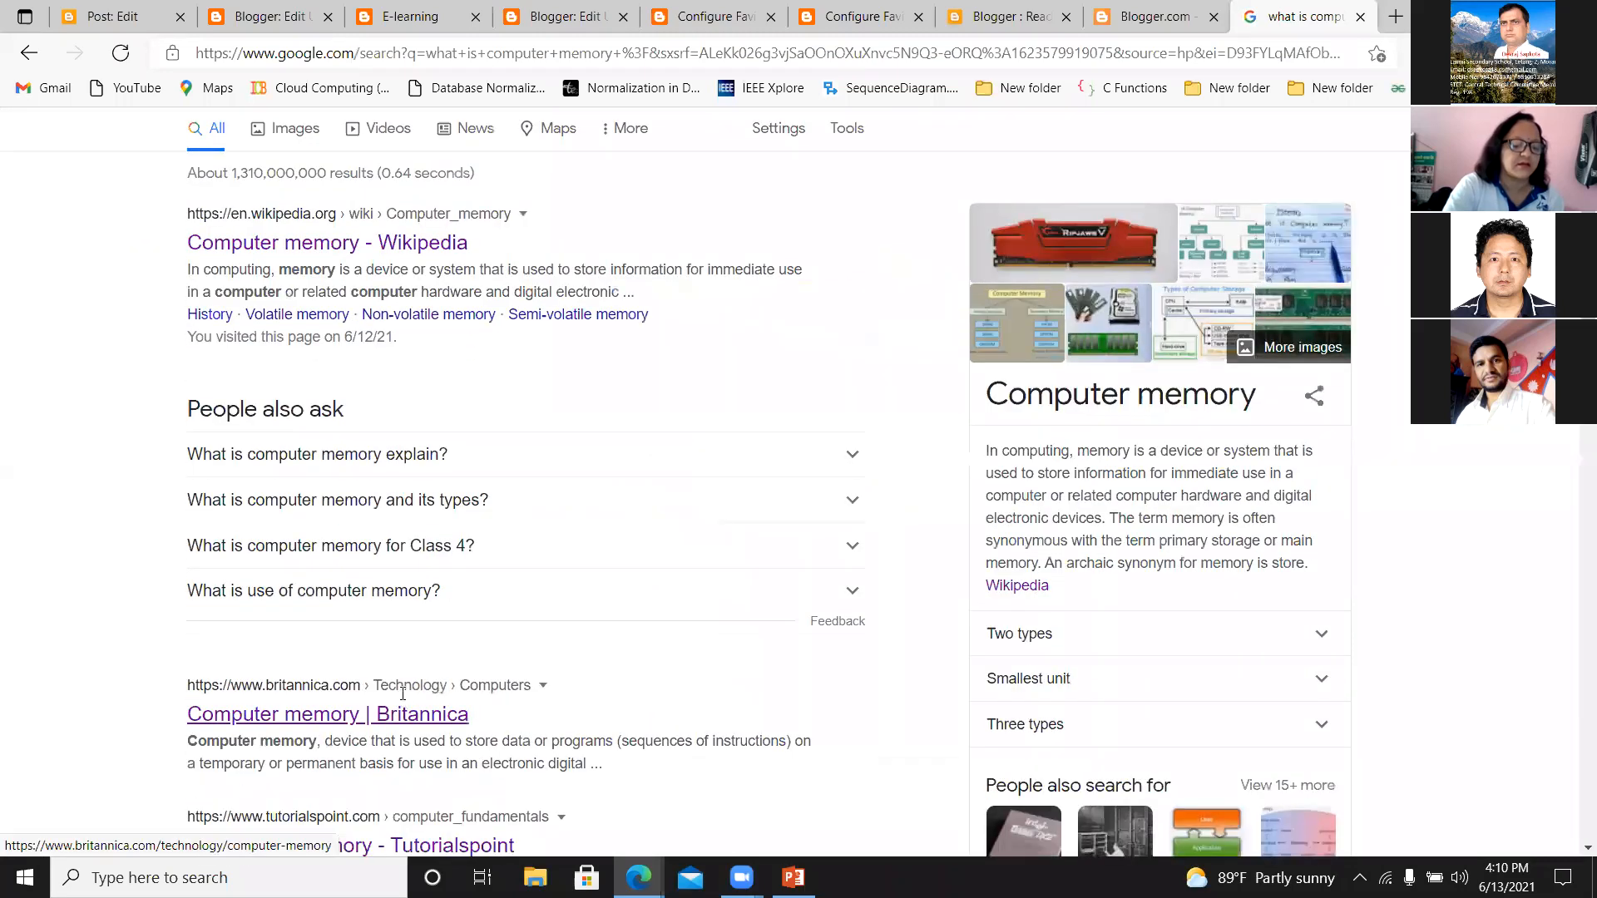
left_click(267, 485)
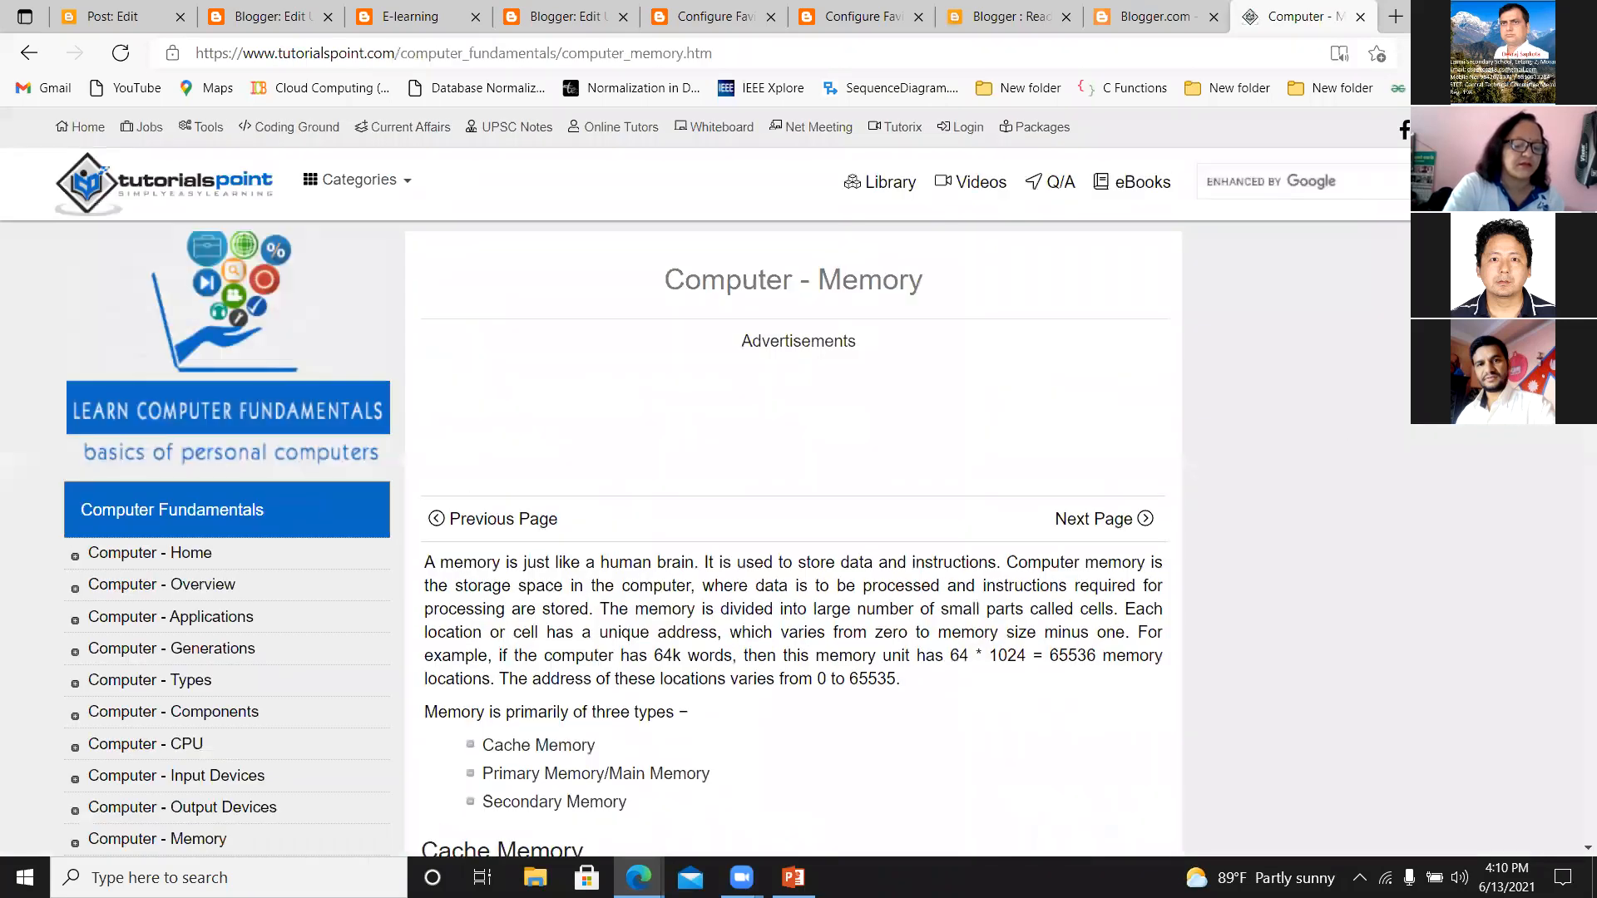
scroll(428, 331, "down", 3)
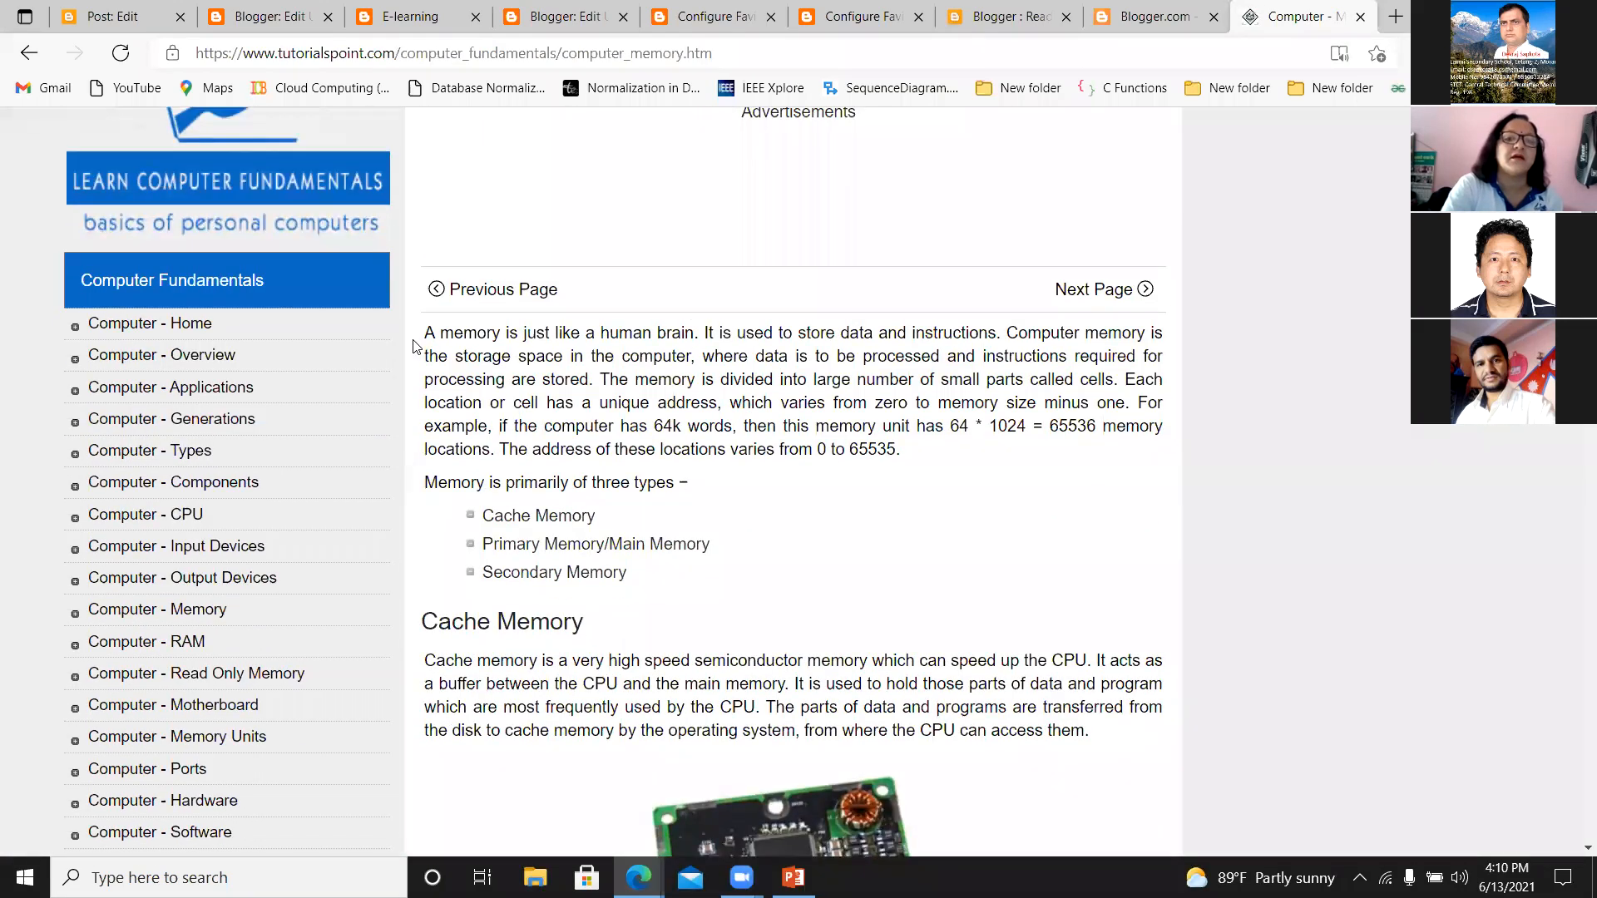
left_click_drag(428, 331, 640, 578)
key("ctrl+c")
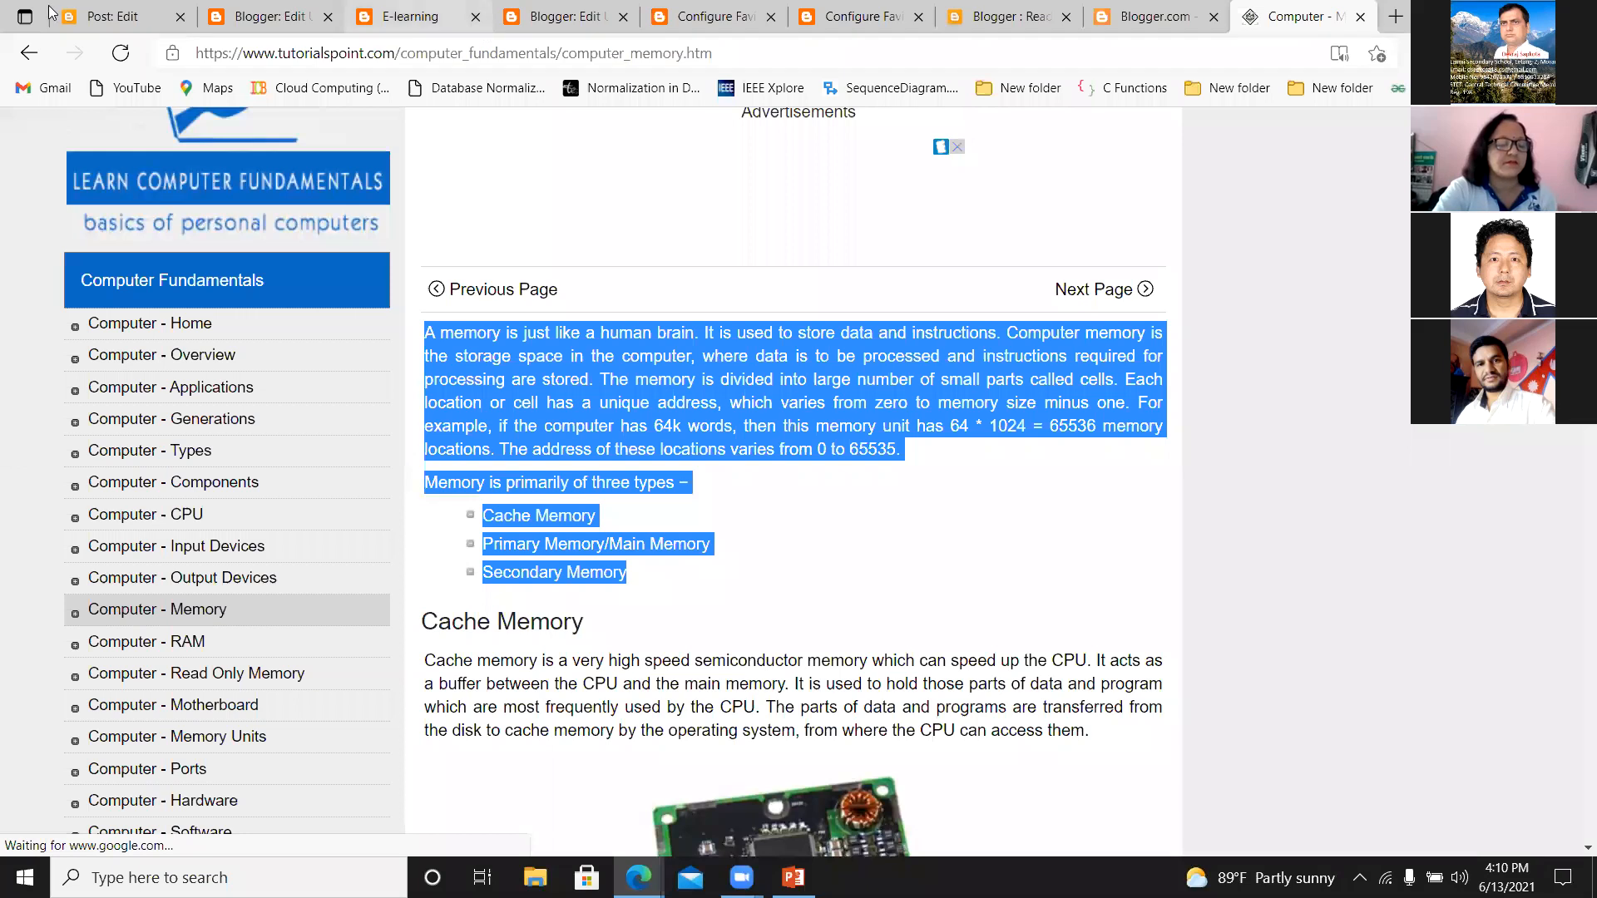
left_click(87, 16)
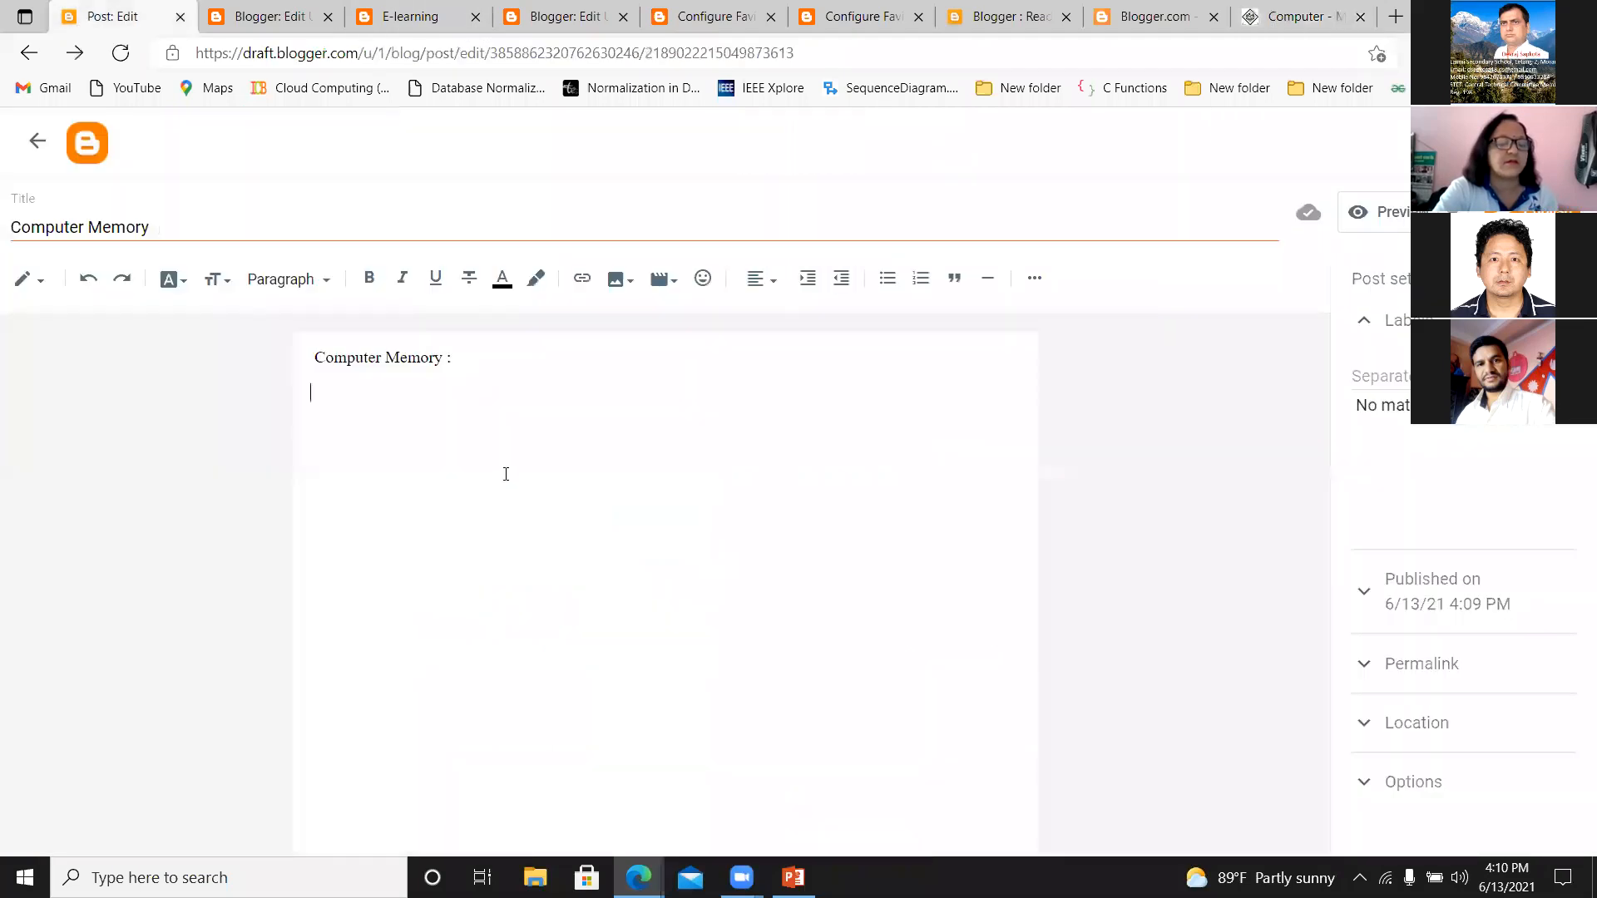
key("ctrl+v")
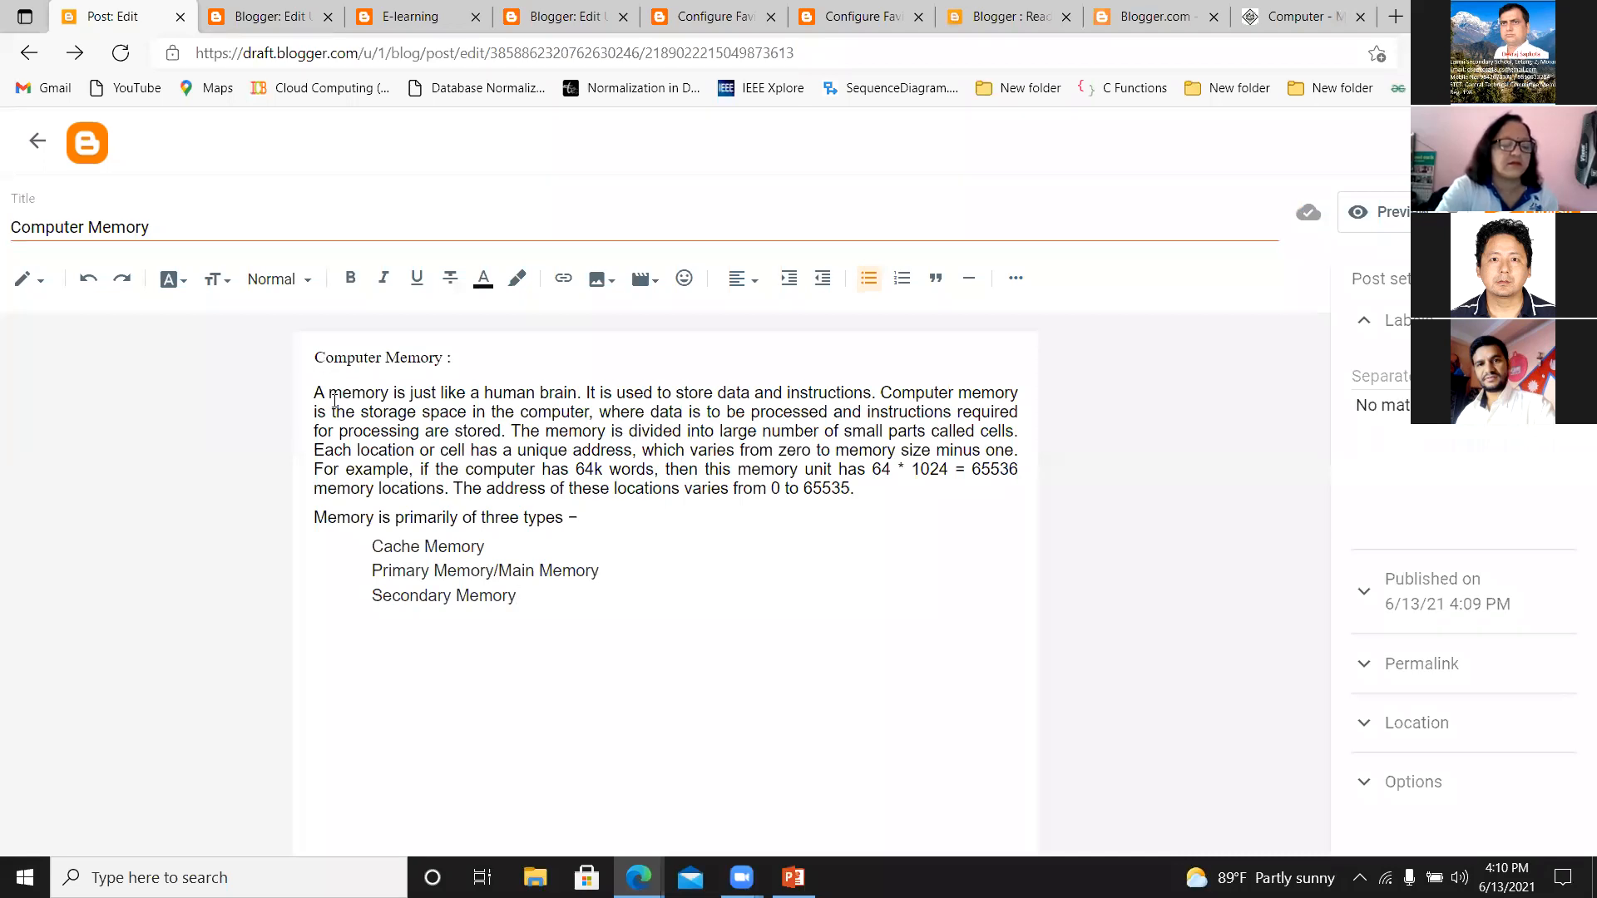
Add the line "Secondary memory can be :" beneath the last item of the pasted memory types list.
left_click_drag(315, 358, 531, 600)
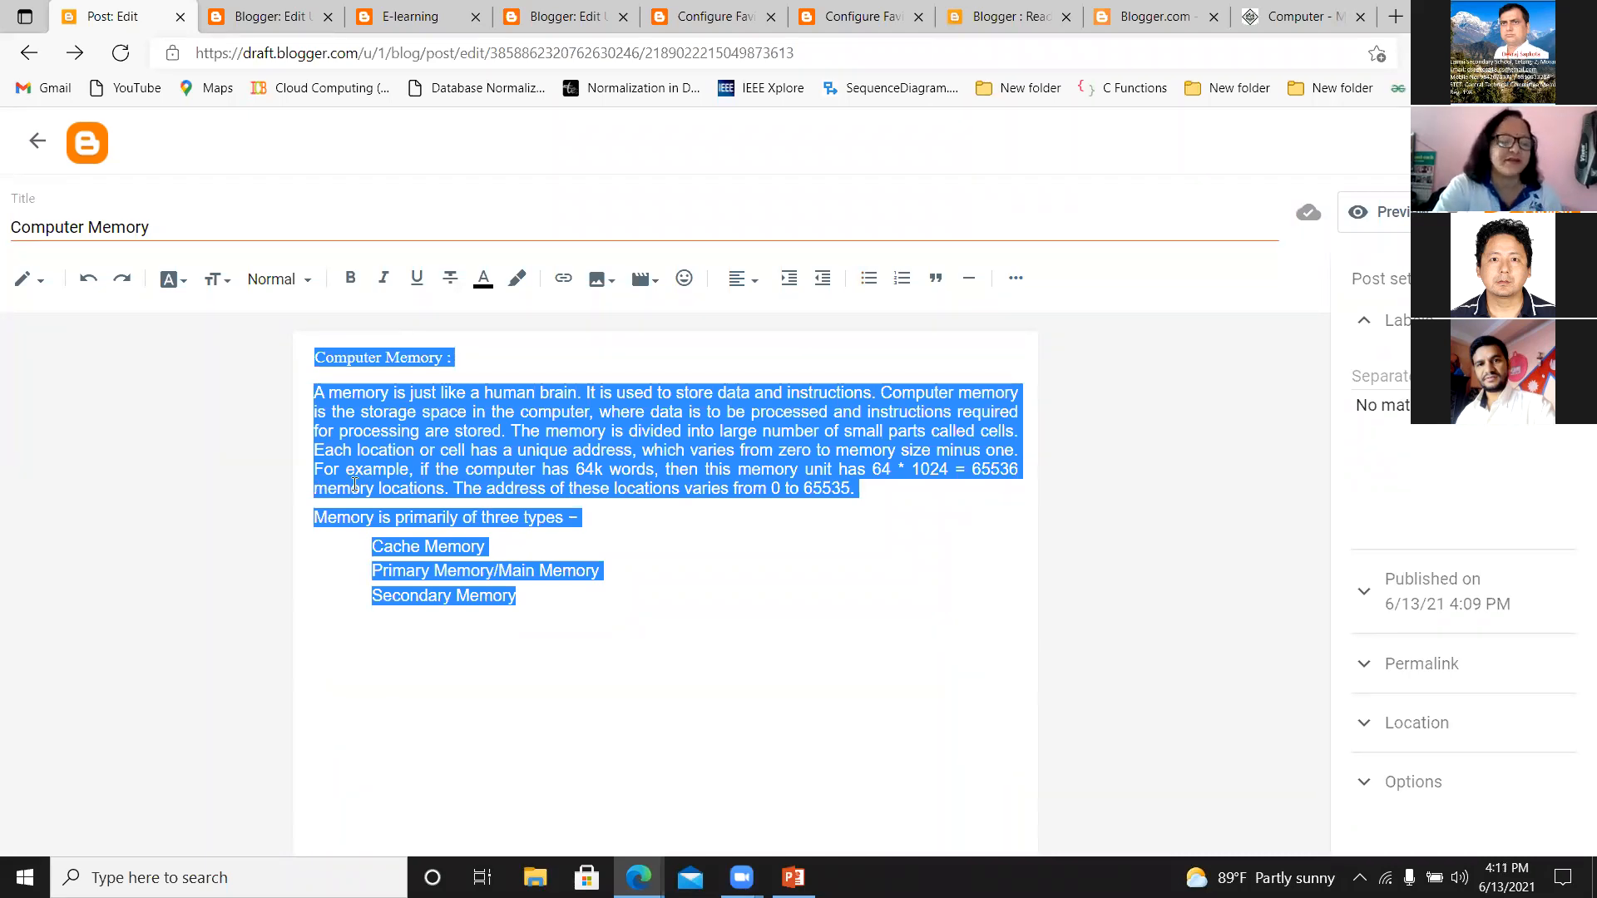
left_click(546, 607)
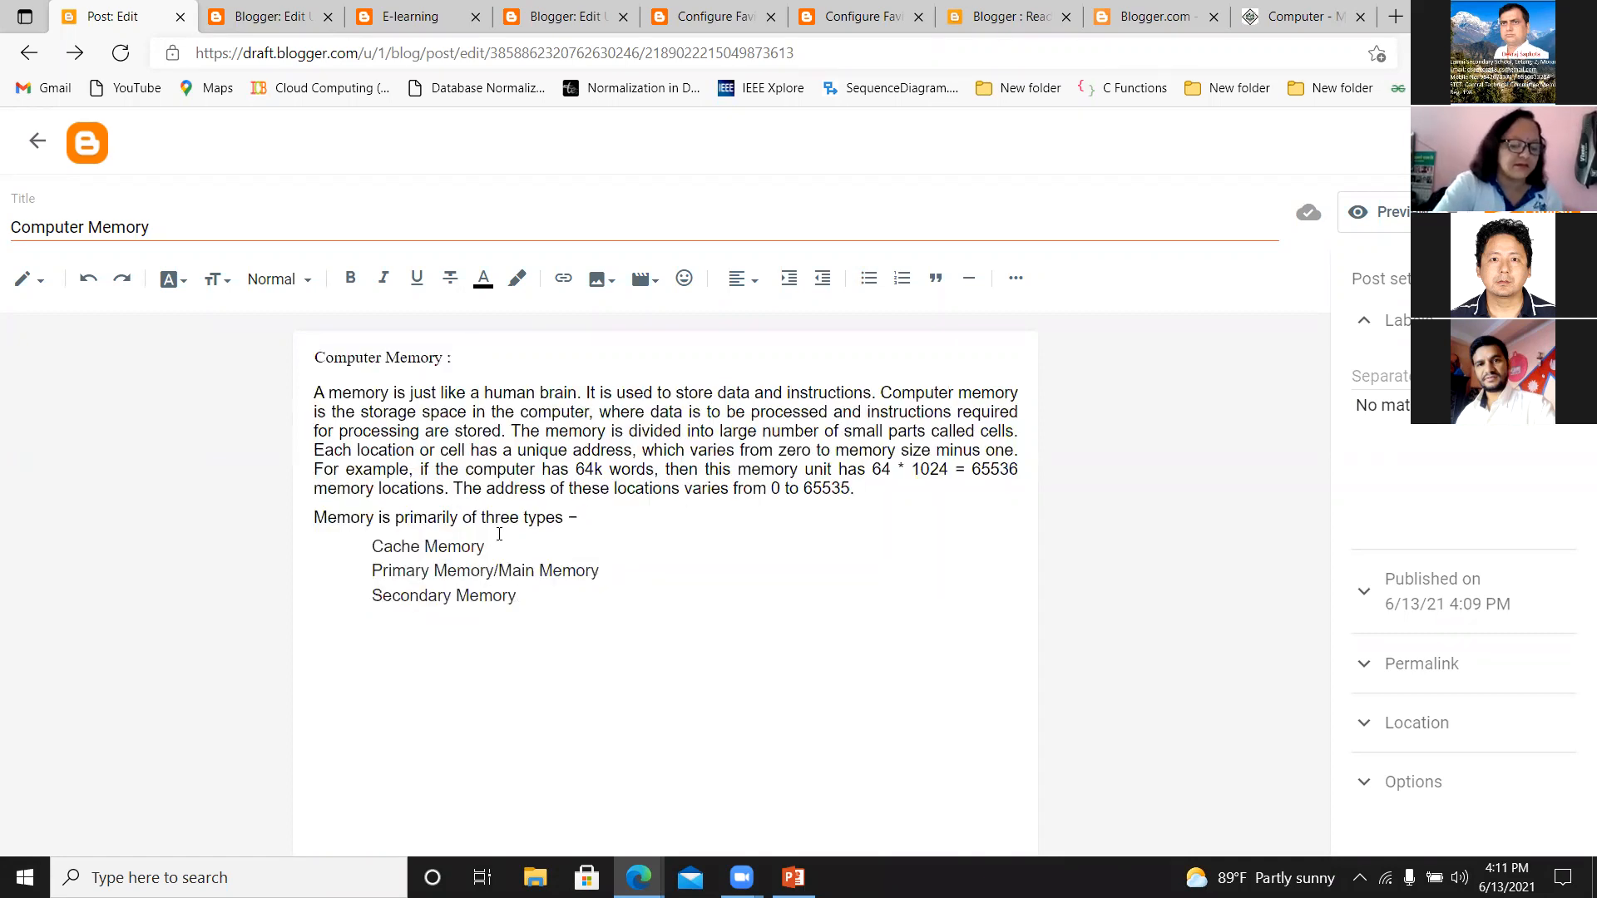
key("Return")
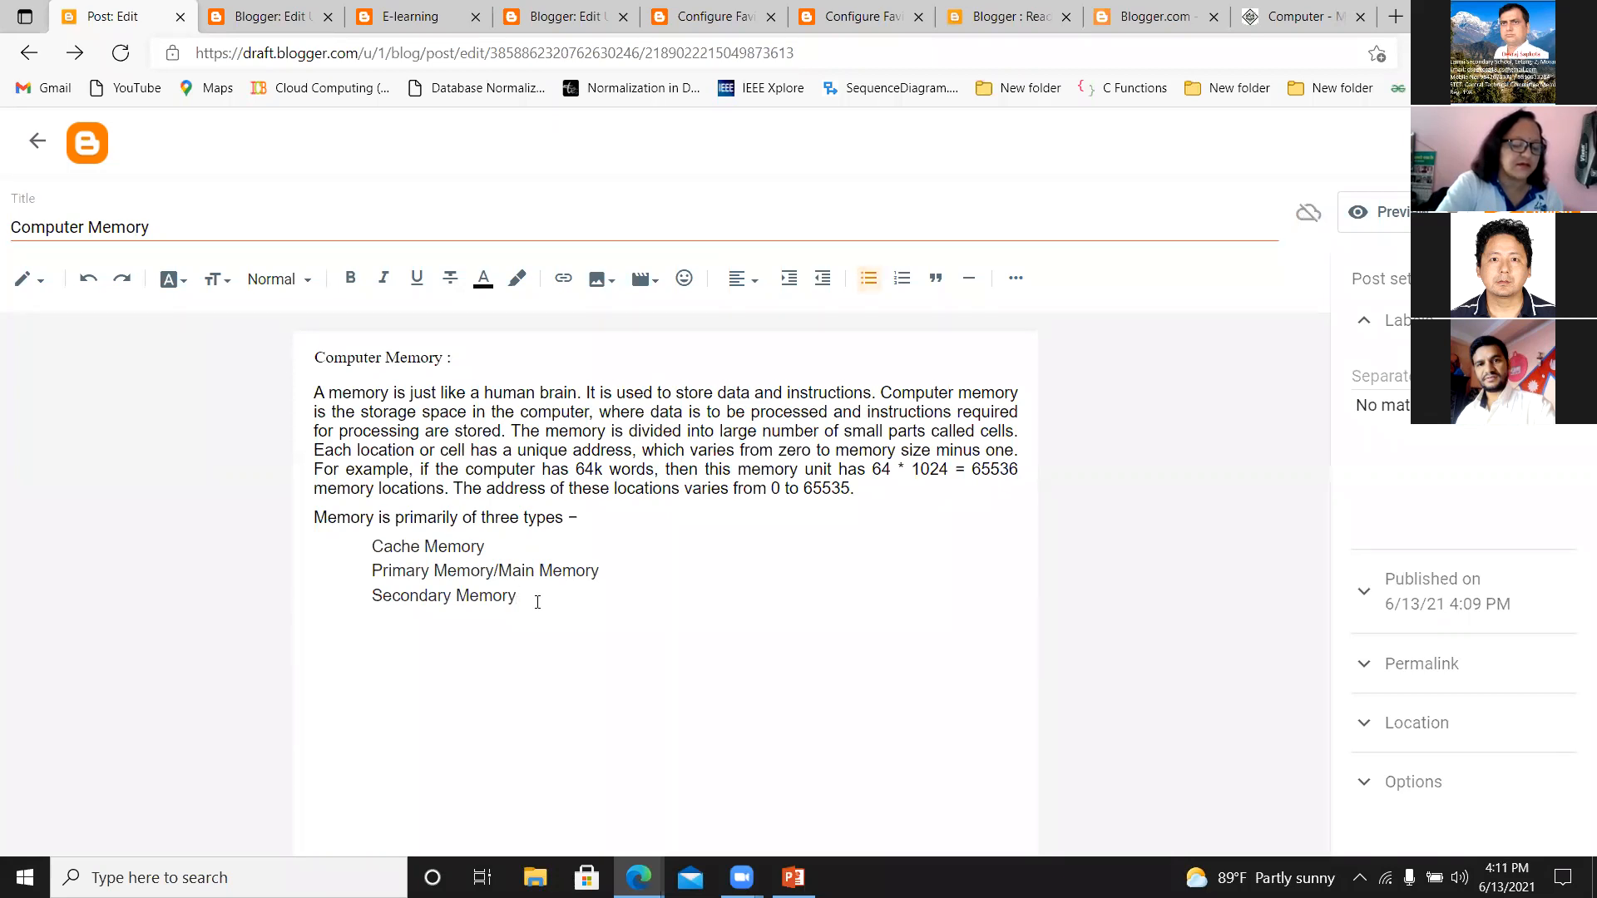
type("Secondary memory cab")
key("BackSpace")
type("n be ")
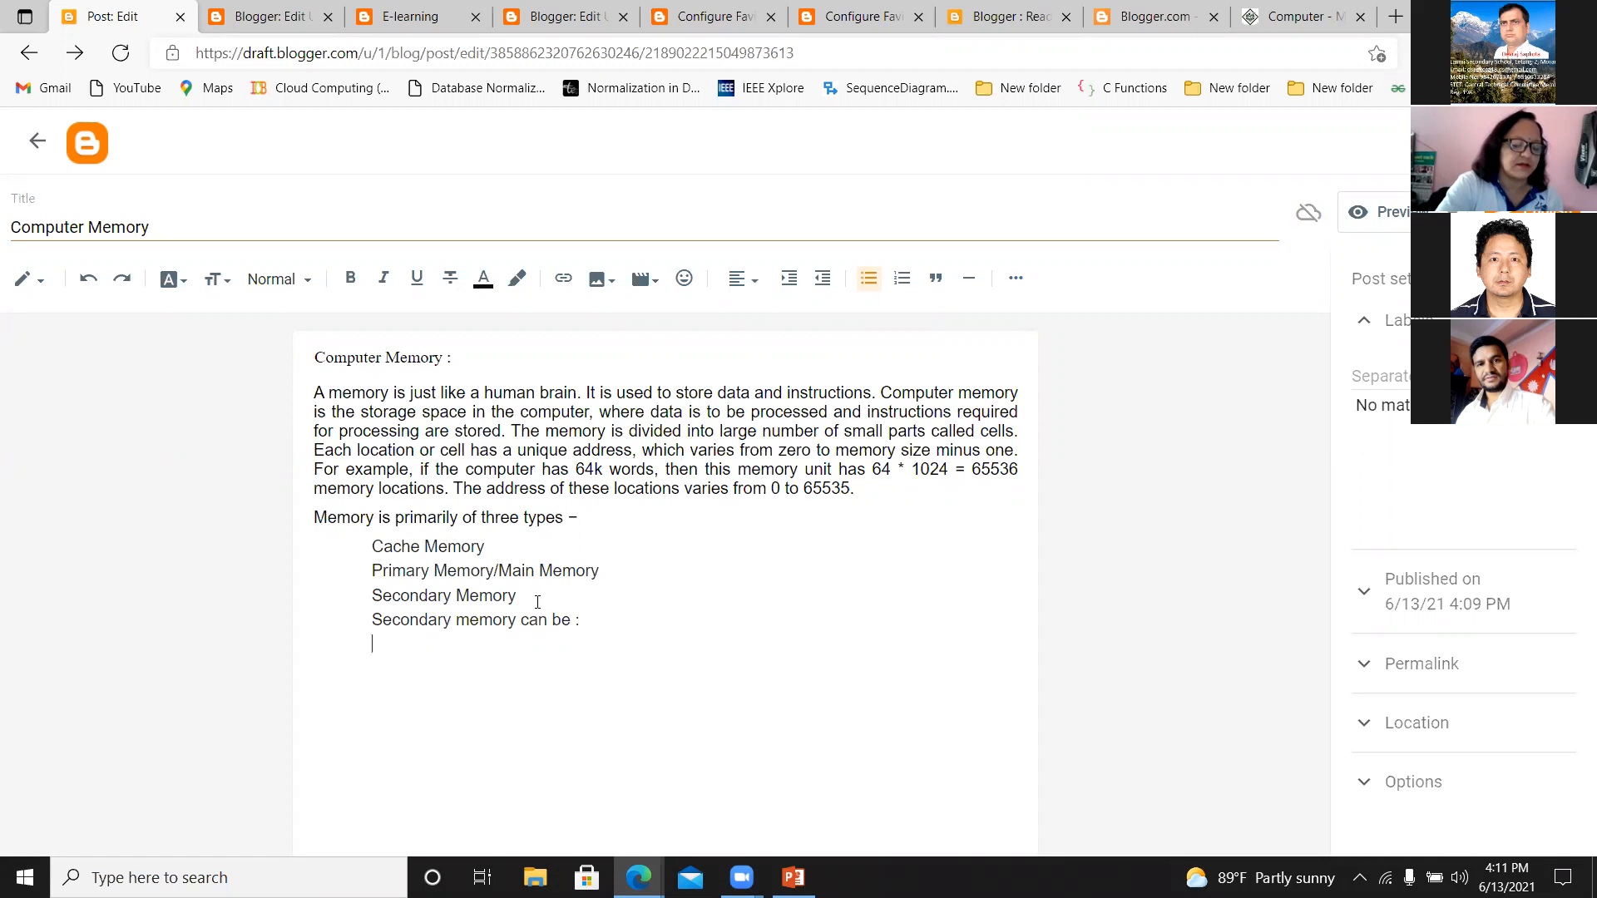
type(":")
List "Hard disk", "floppy disk" and "pendrive" on separate lines below the secondary memory line.
key("Return")
type("Hard disk")
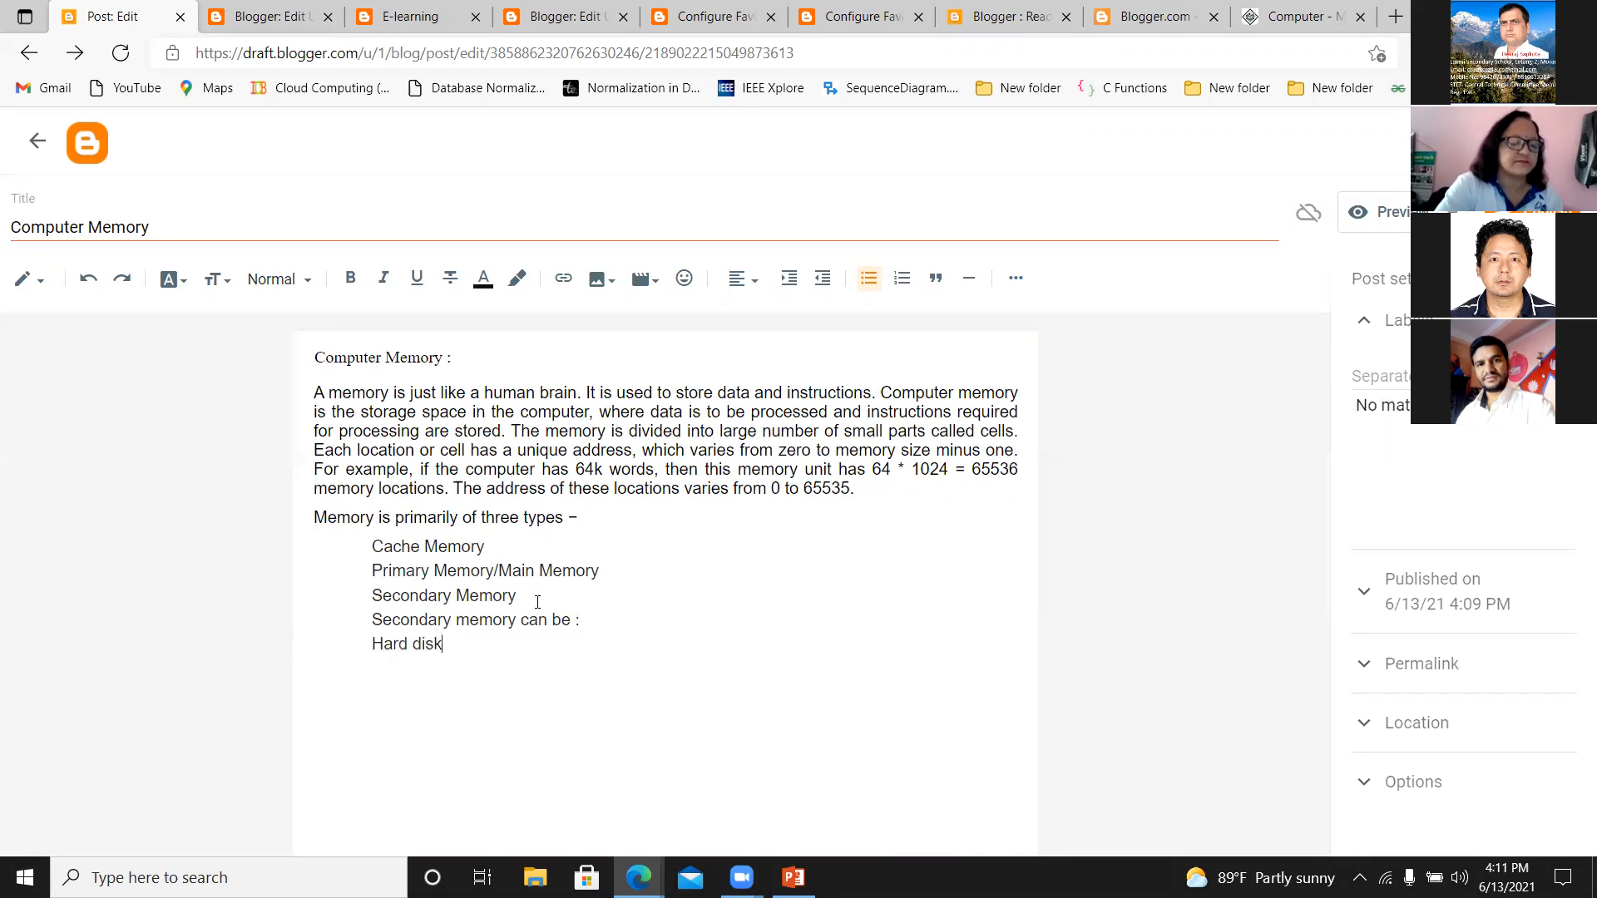
key("Return")
type("floppy disk ")
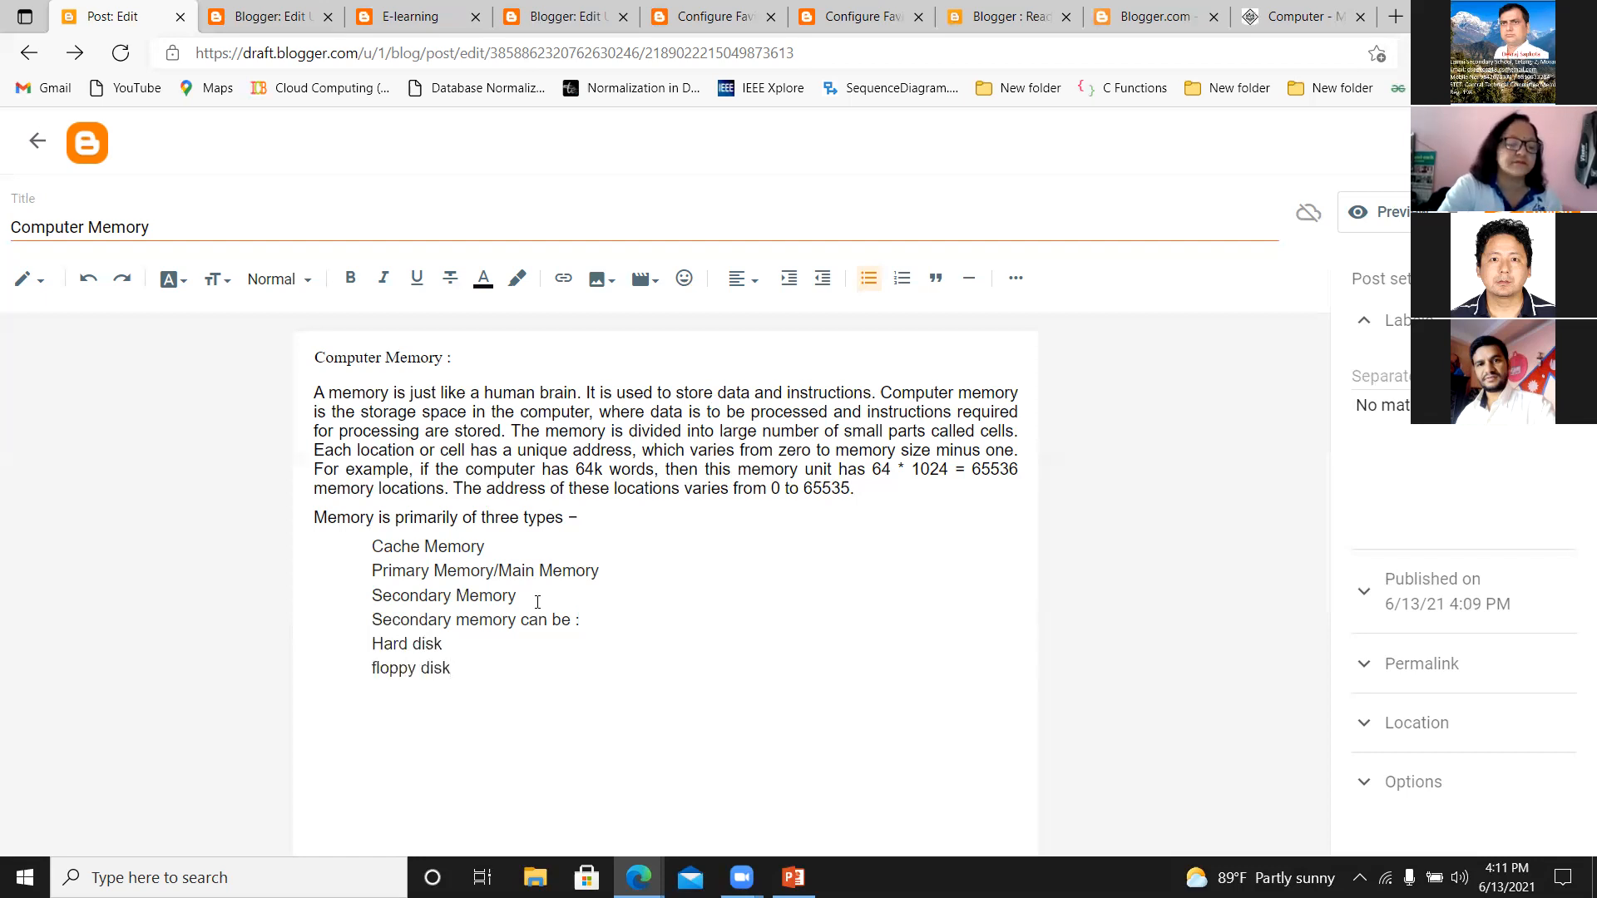
type("pendrive ")
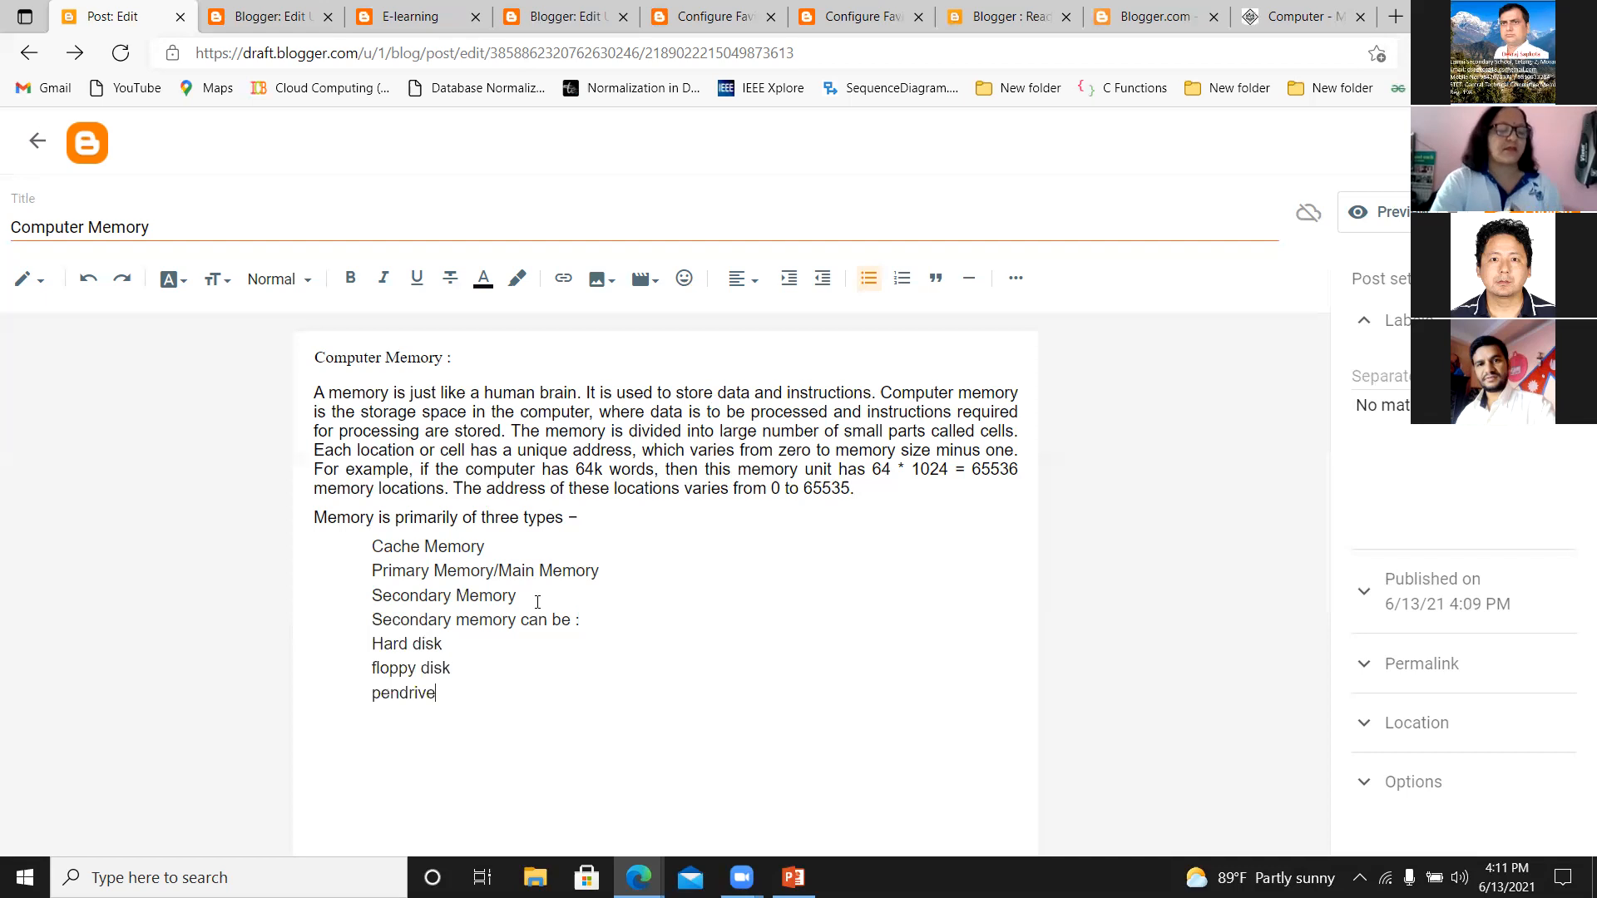
type("opritcal")
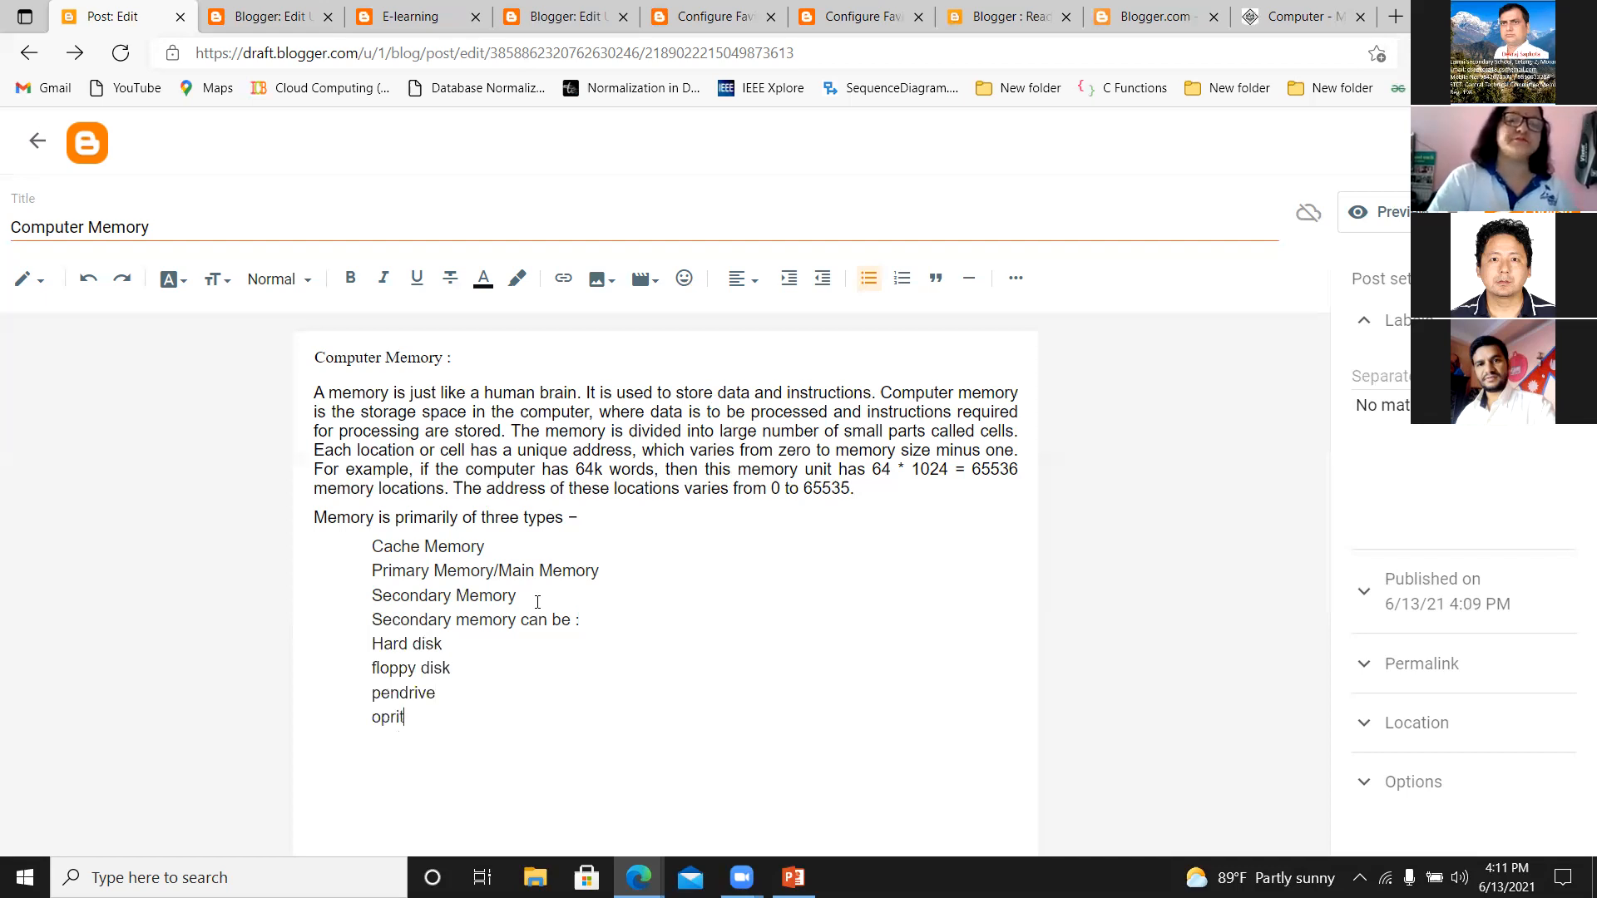
Add "optical disk(CD,DVD,Blue ray )" as the last item of the secondary memory list.
key("BackSpace")
key("BackSpace")
key("BackSpace")
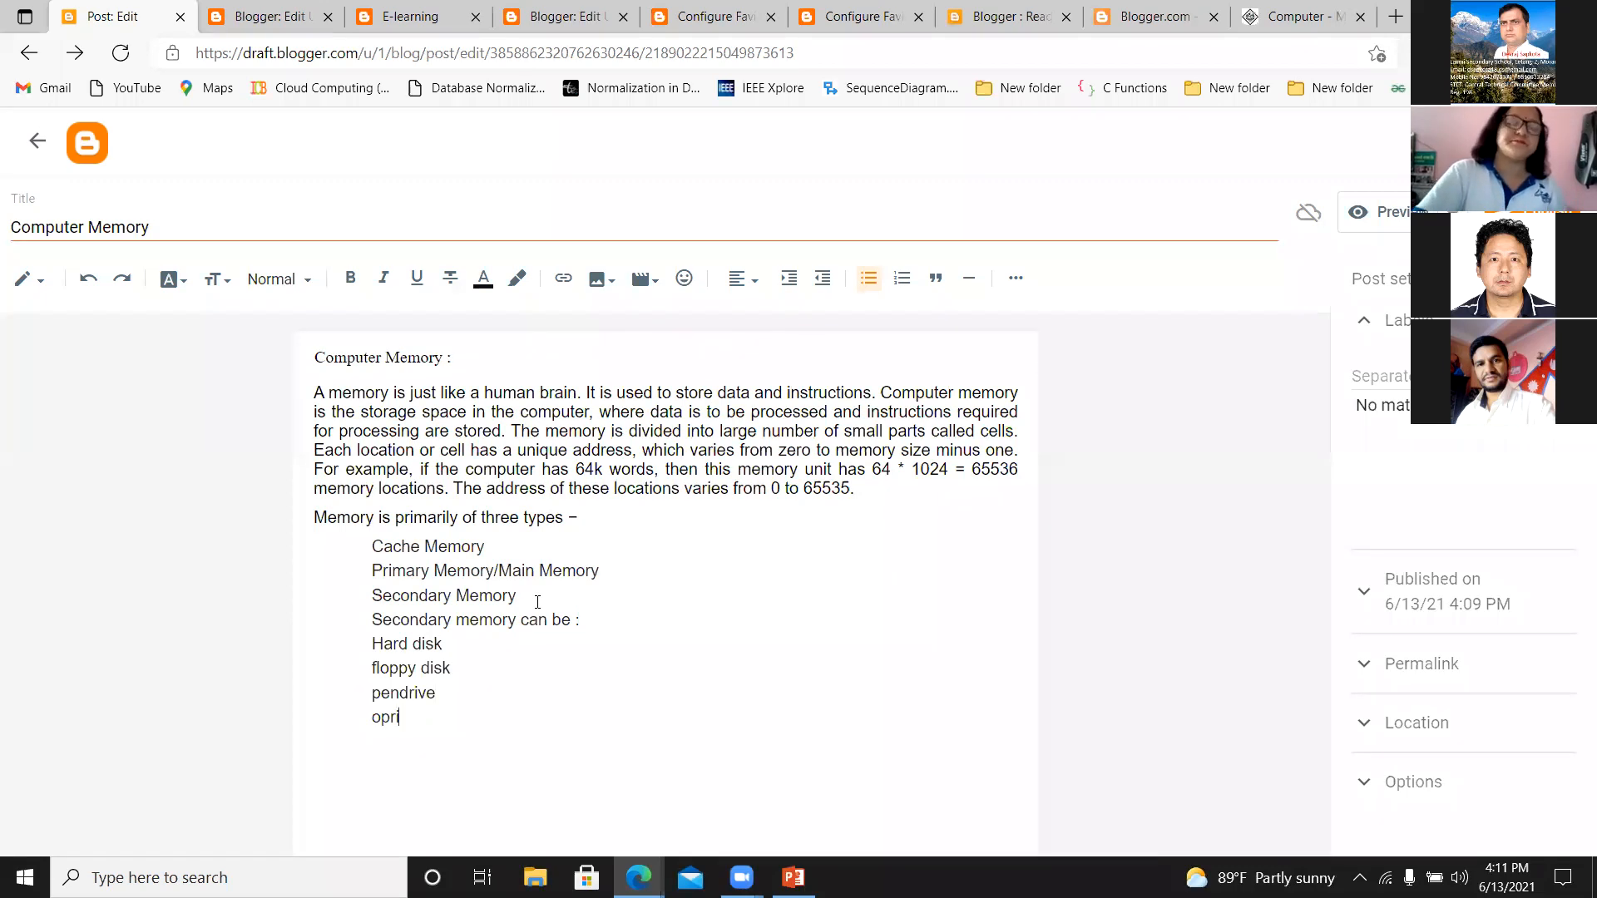
type("tical disk")
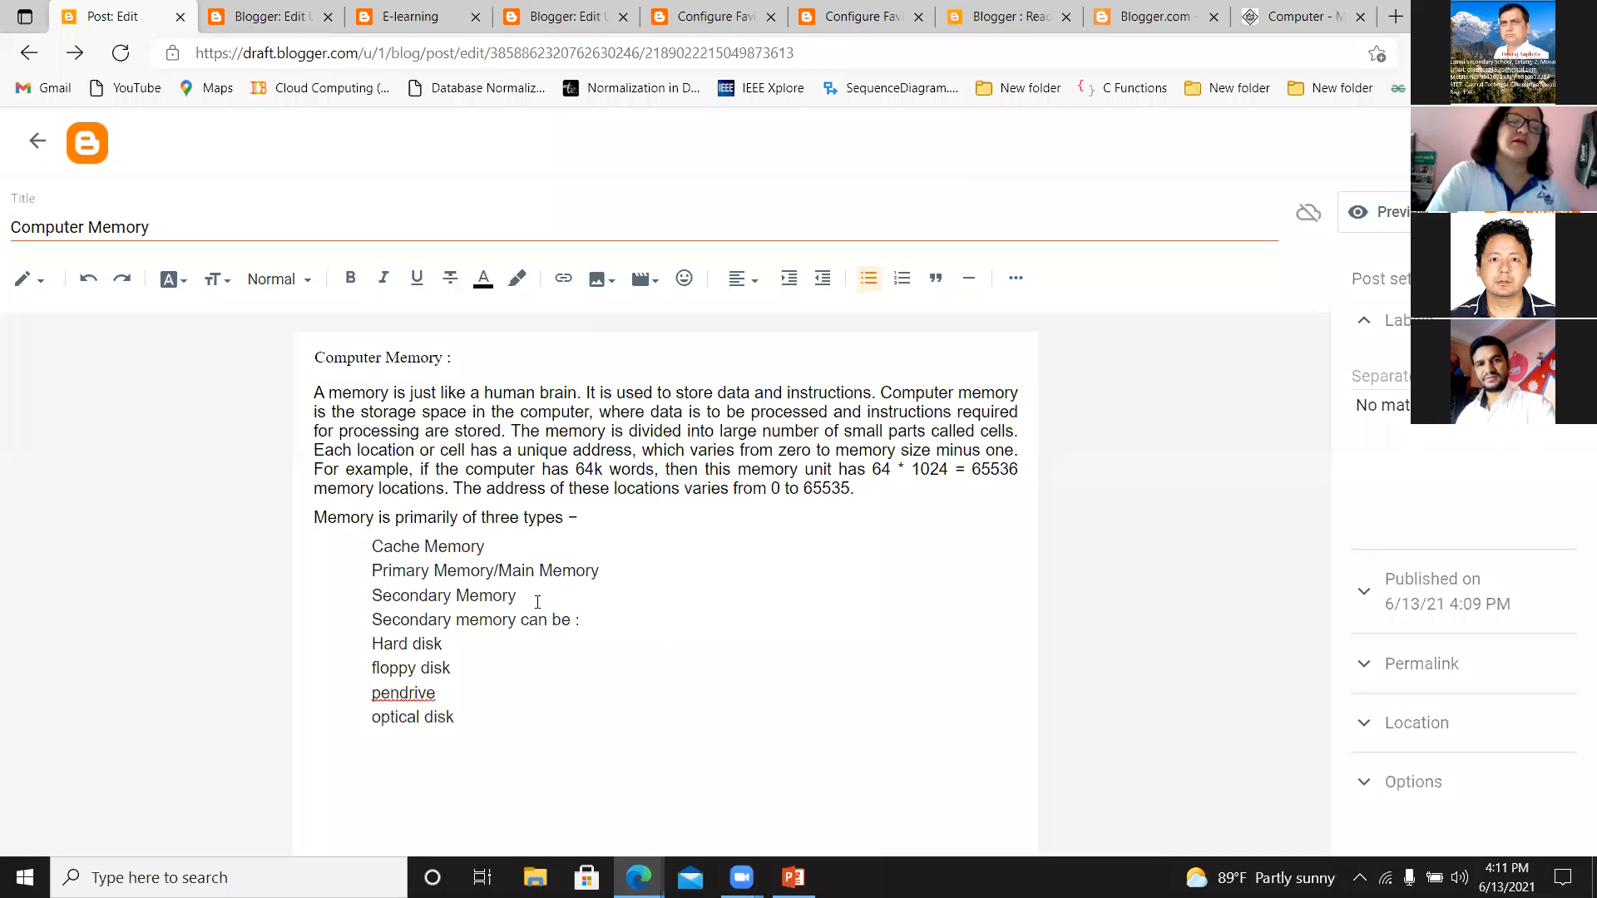
type("(CD,DVD")
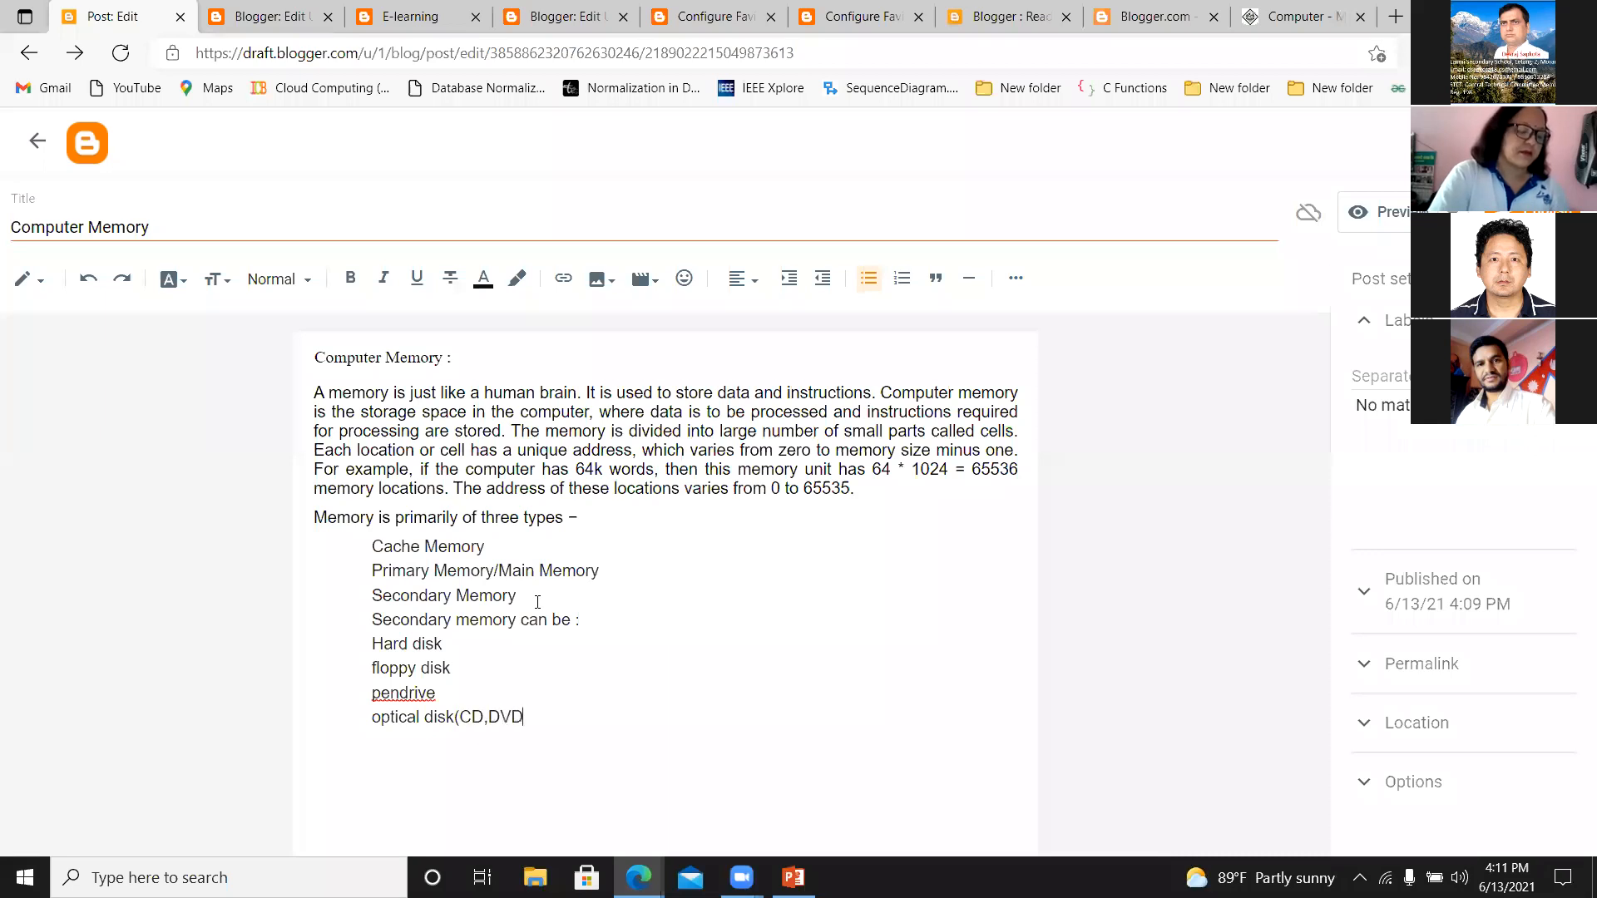
type(",")
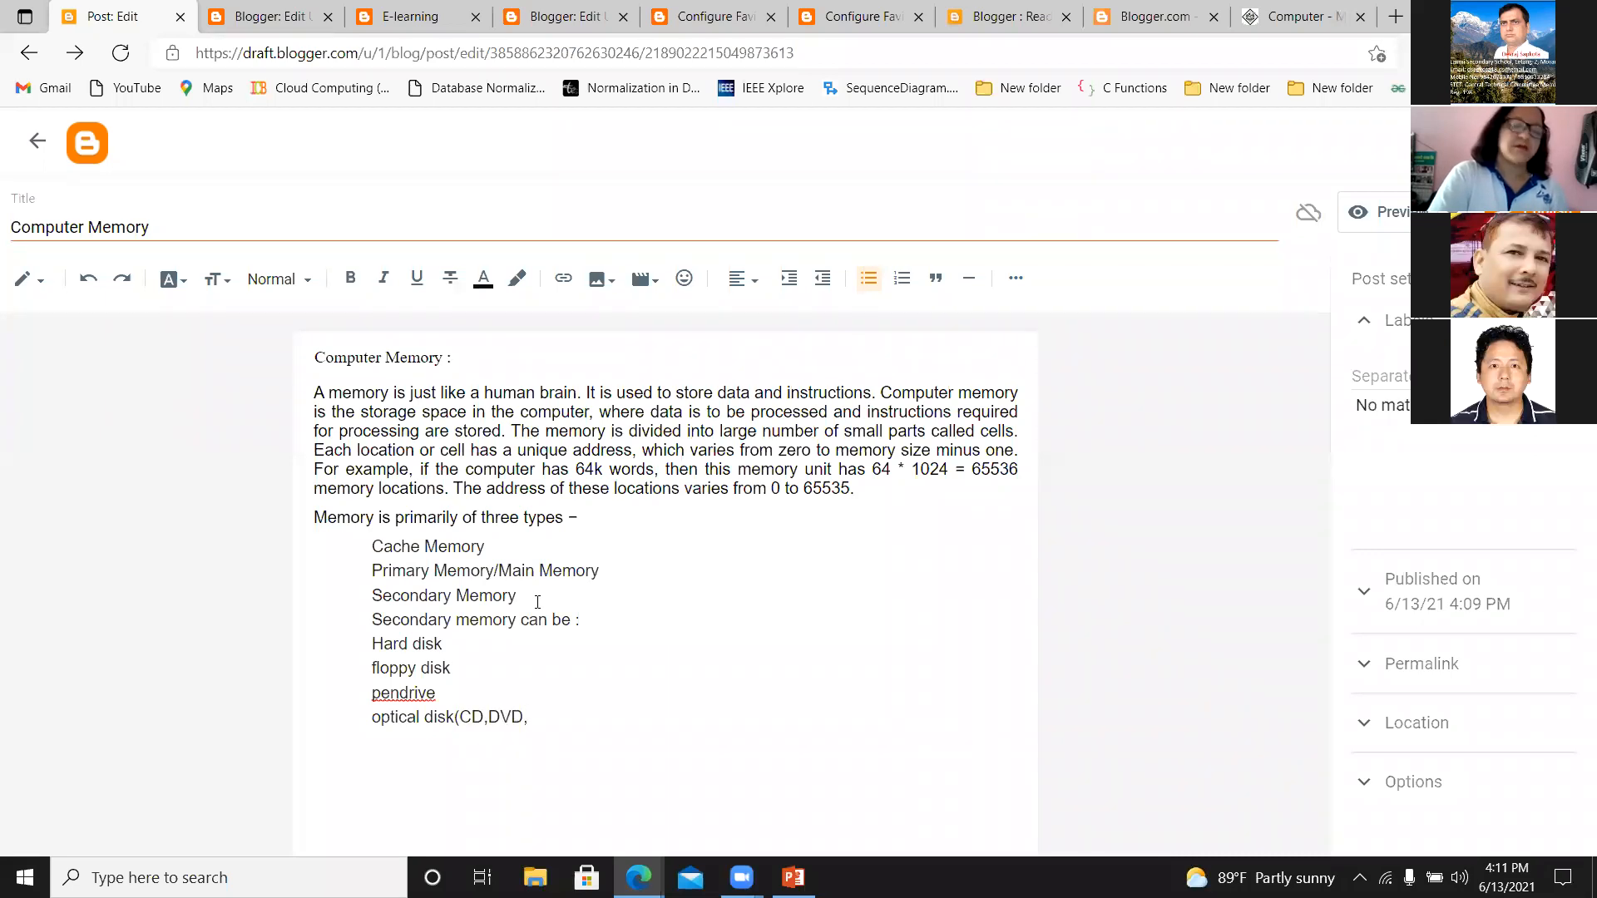
type("B")
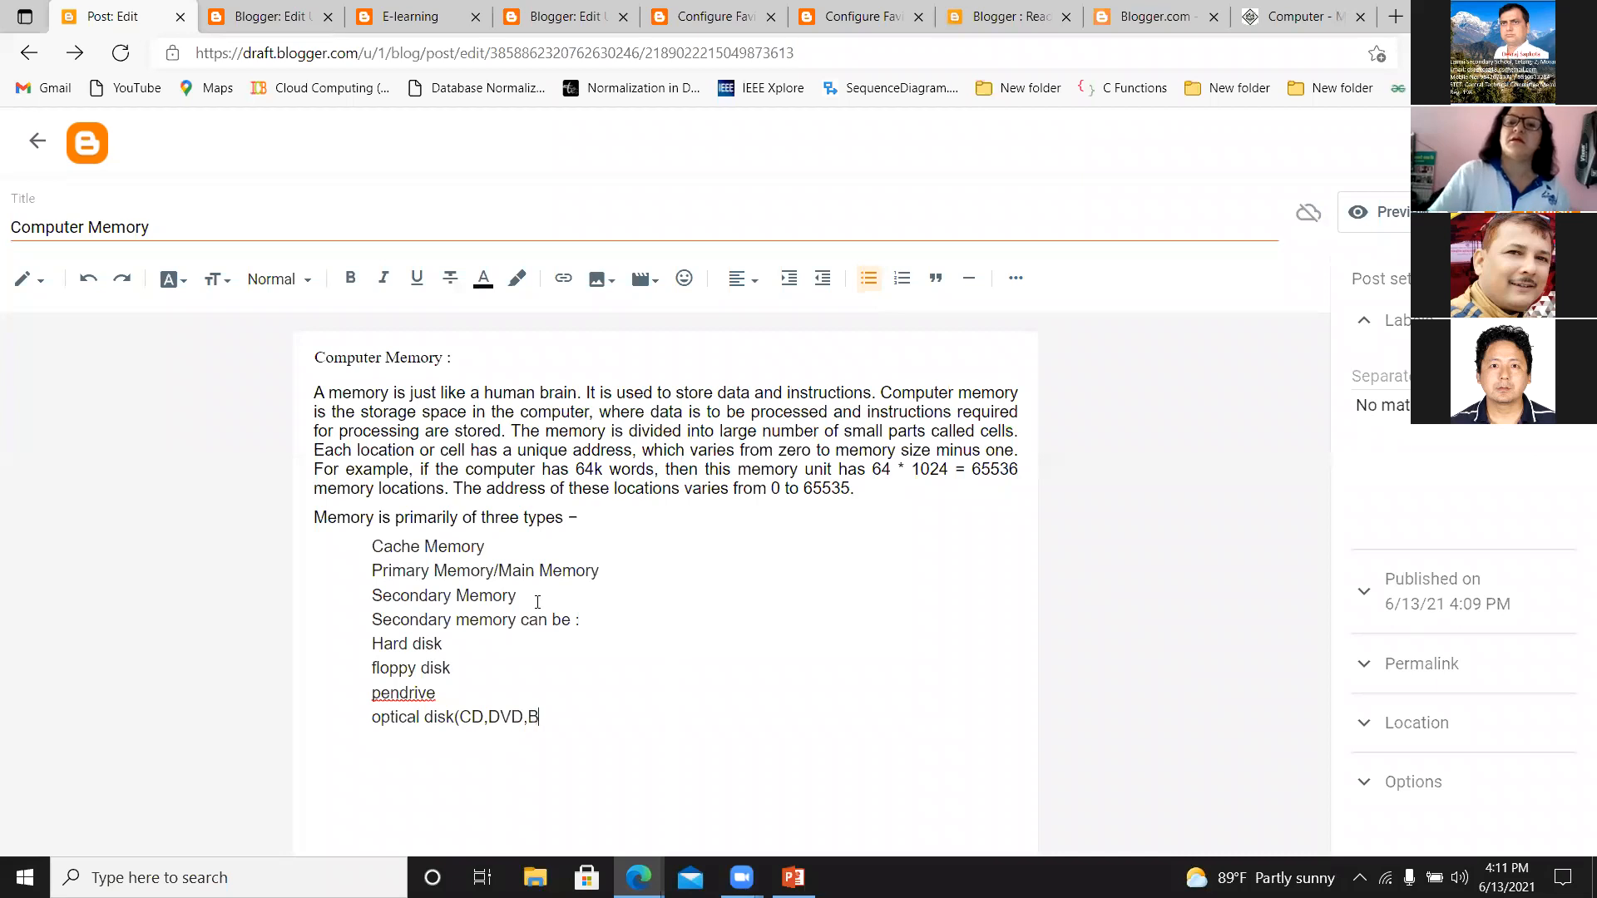
type("lue raty )")
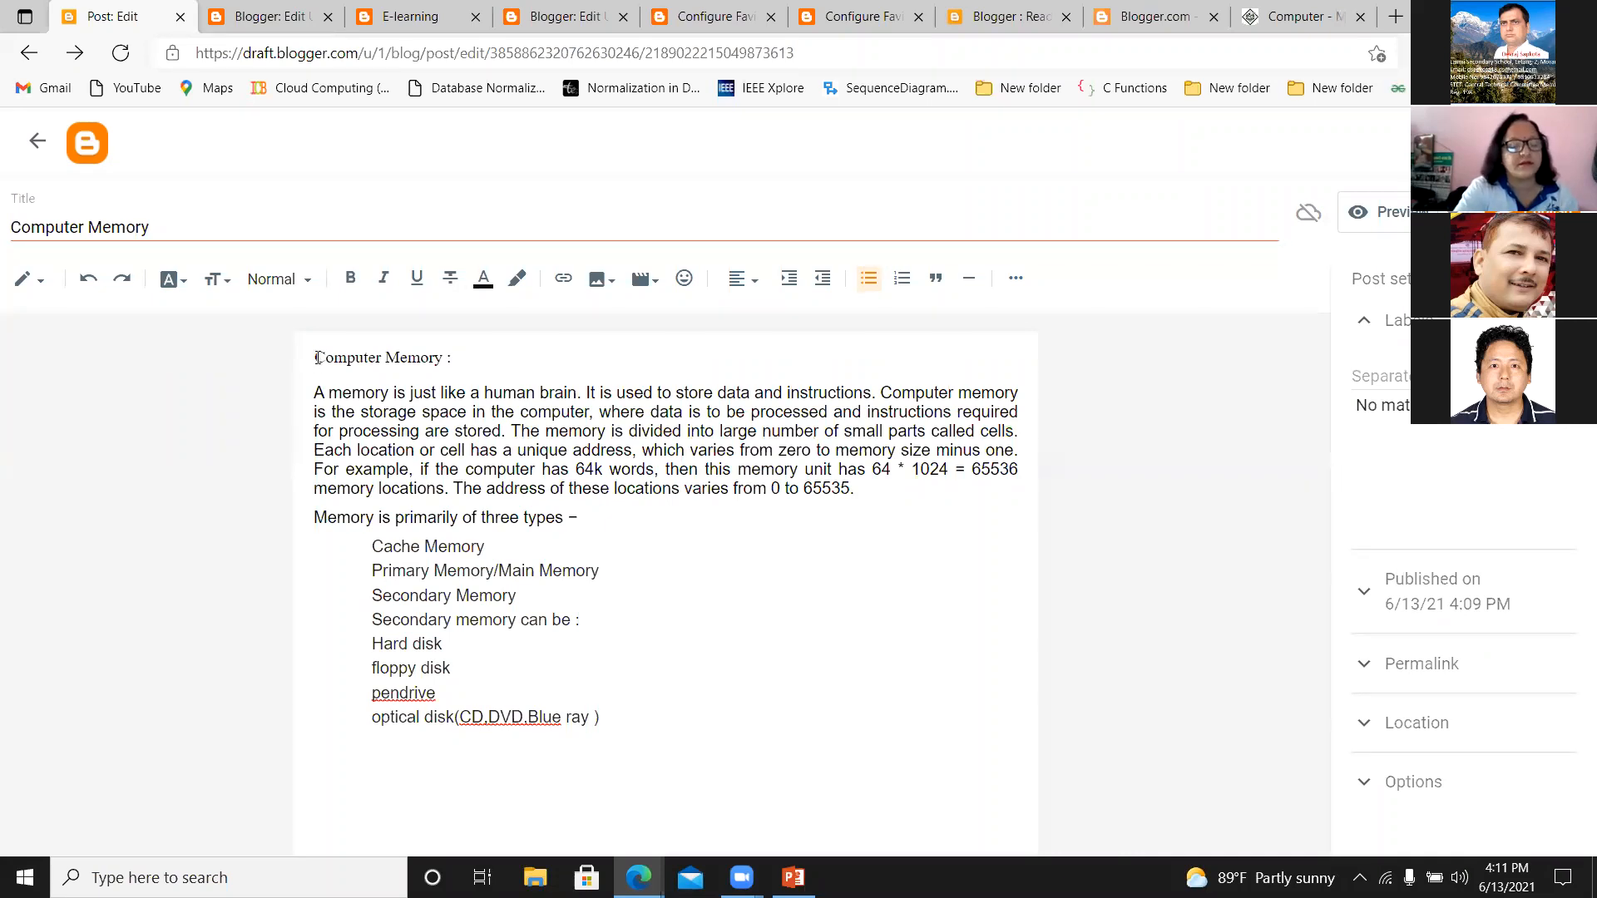
Make the "Computer Memory :" heading at the start of the post body bold.
left_click_drag(317, 356, 453, 357)
left_click(369, 283)
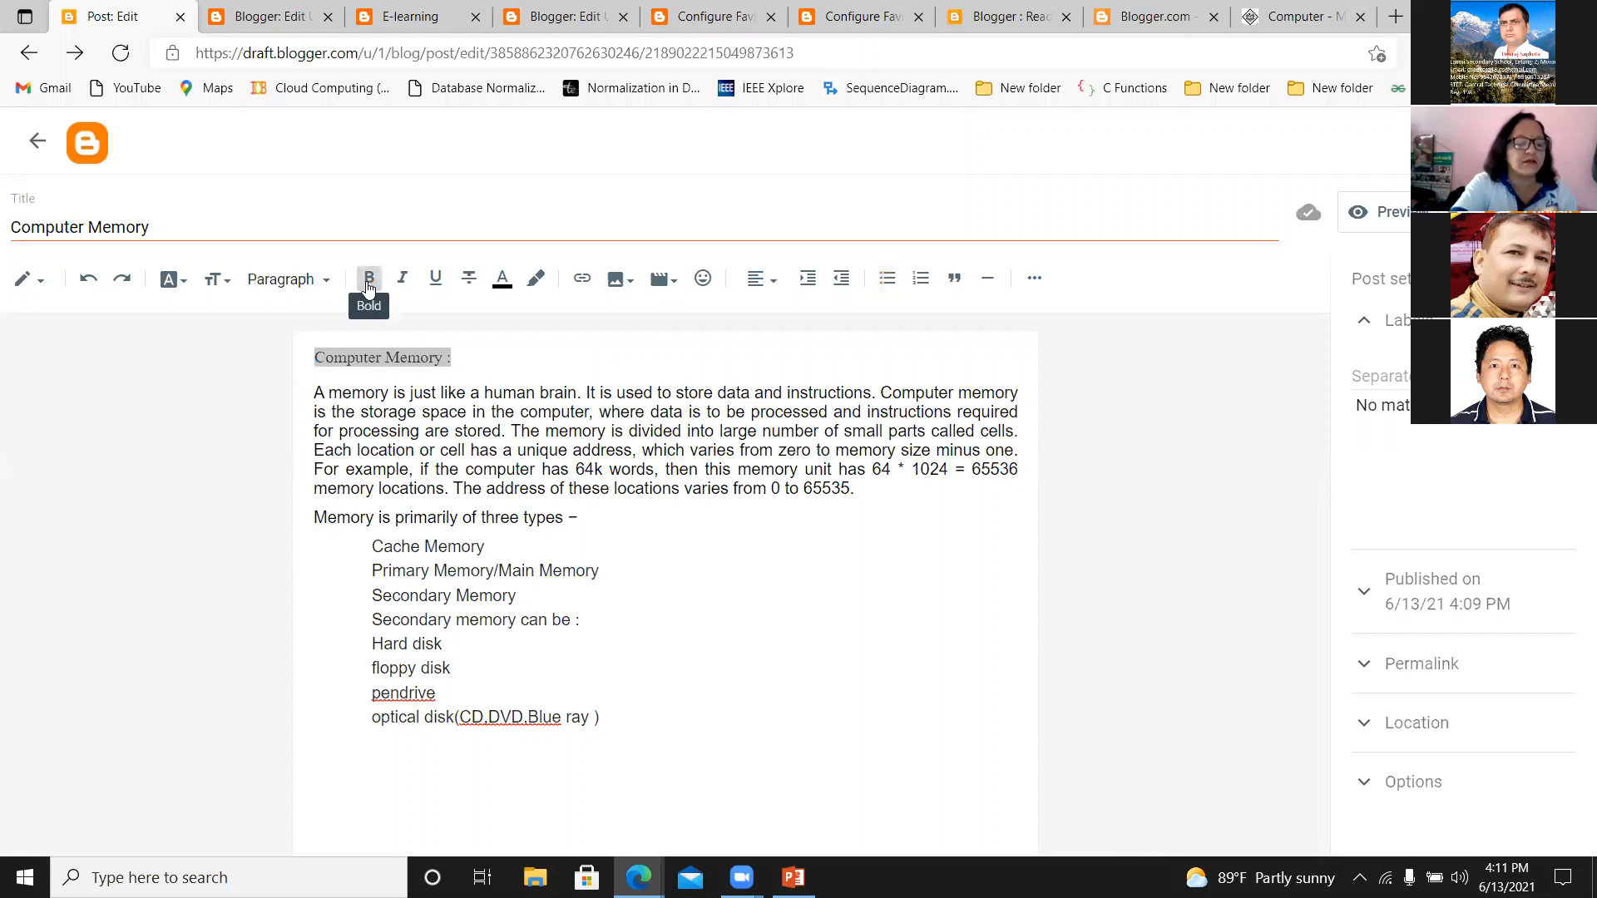
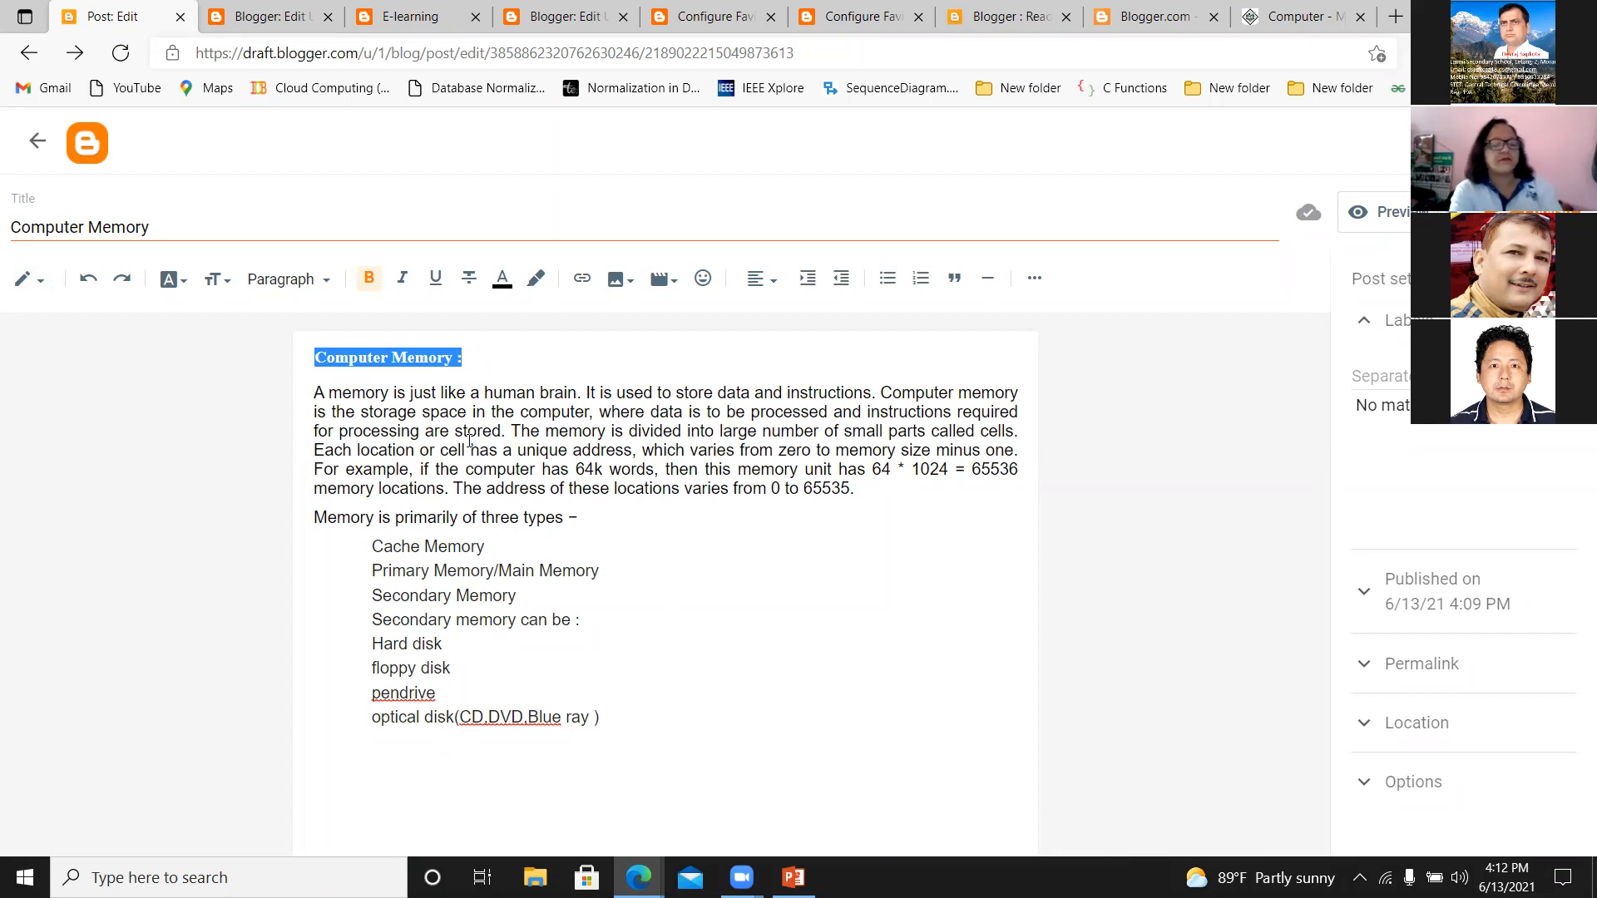
left_click_drag(324, 392, 615, 721)
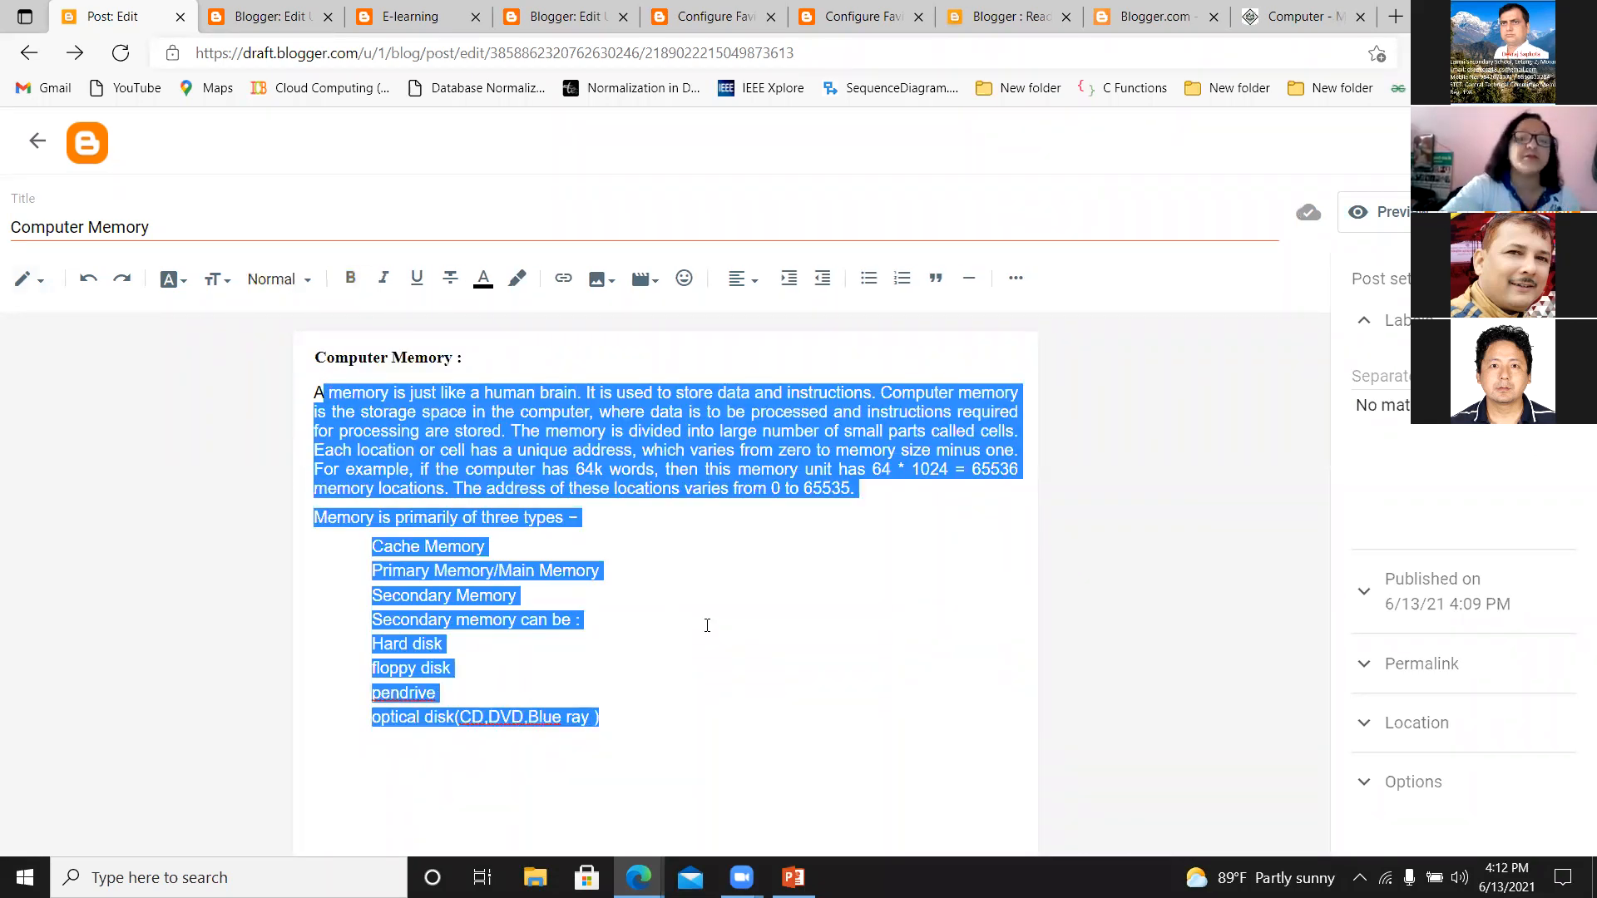
left_click(707, 626)
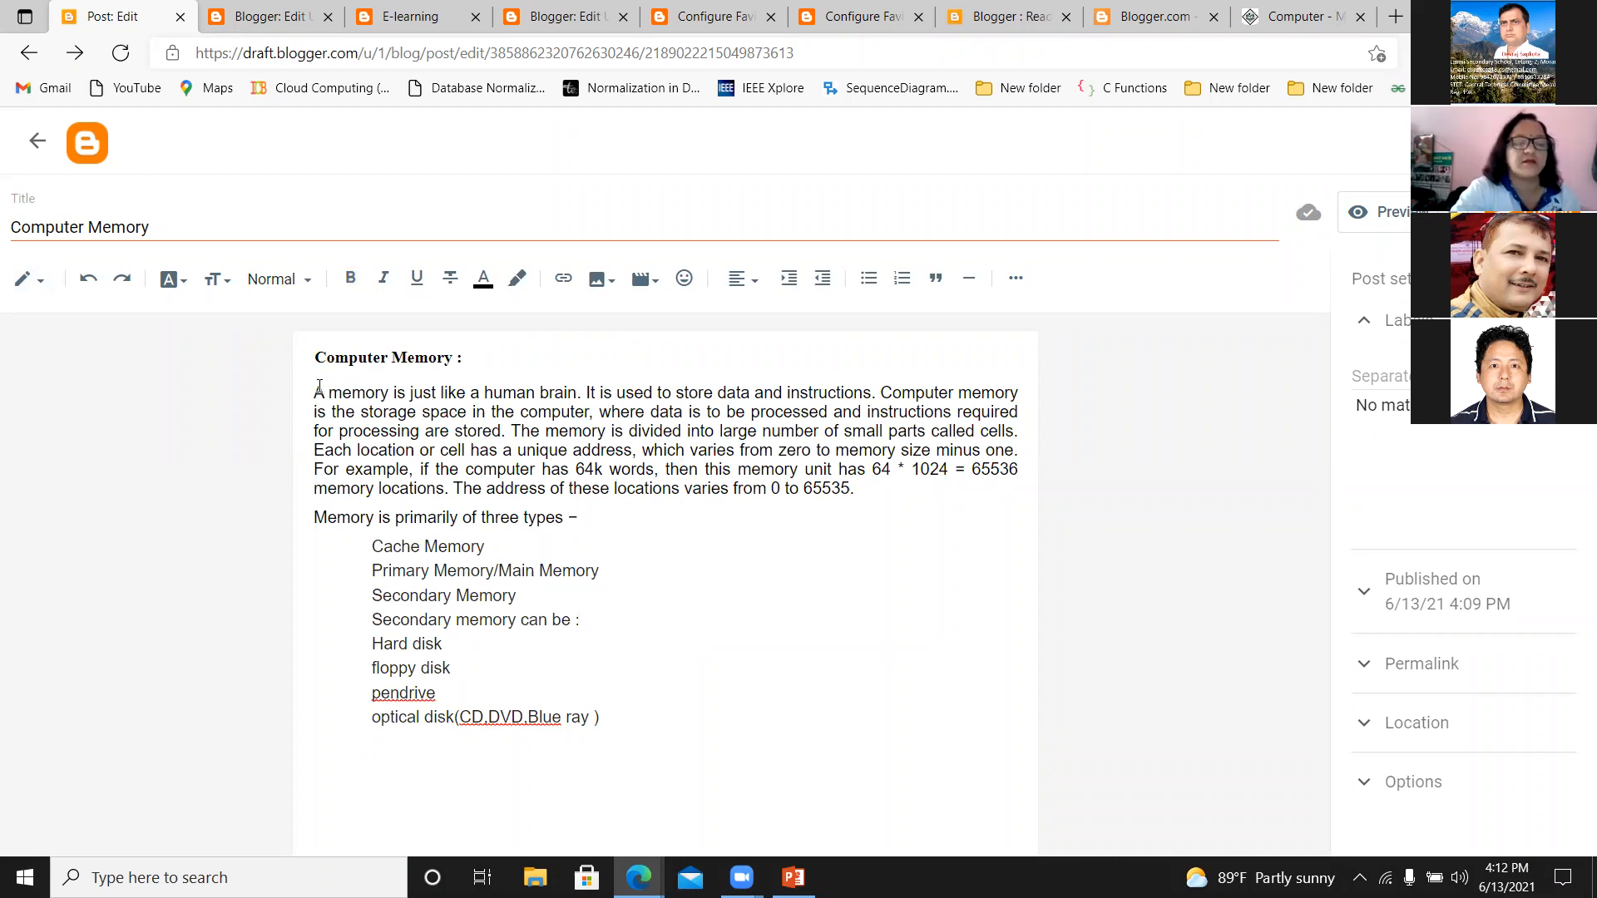
Split the first body paragraph after "A memory is just like a human brain." so the rest starts on a new line.
left_click(585, 393)
key("Return")
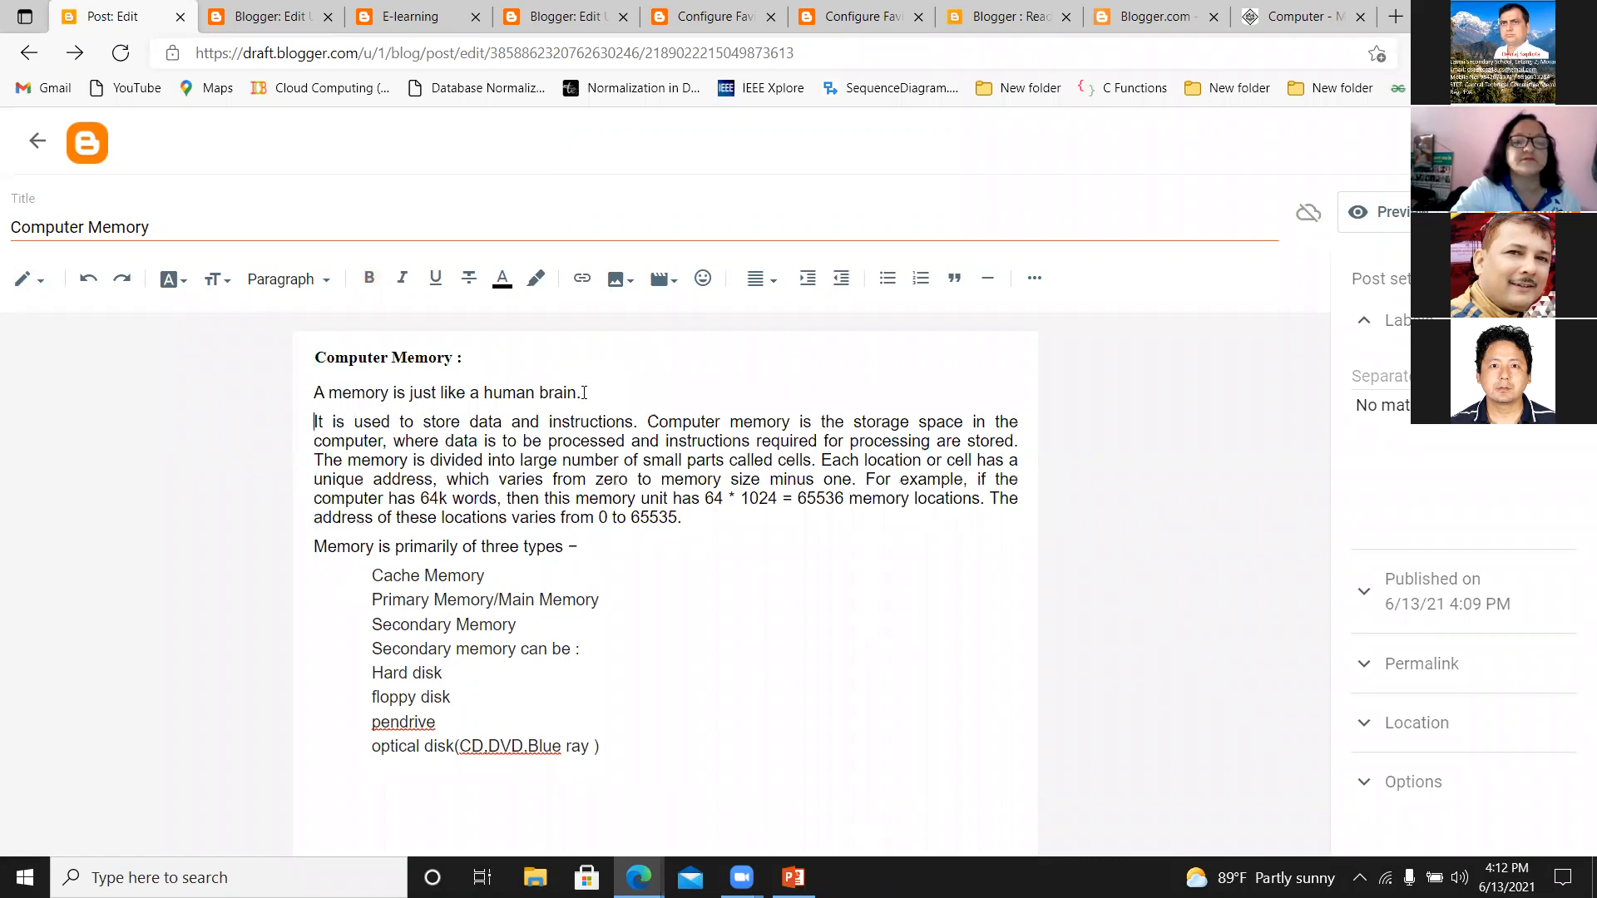
type("Area")
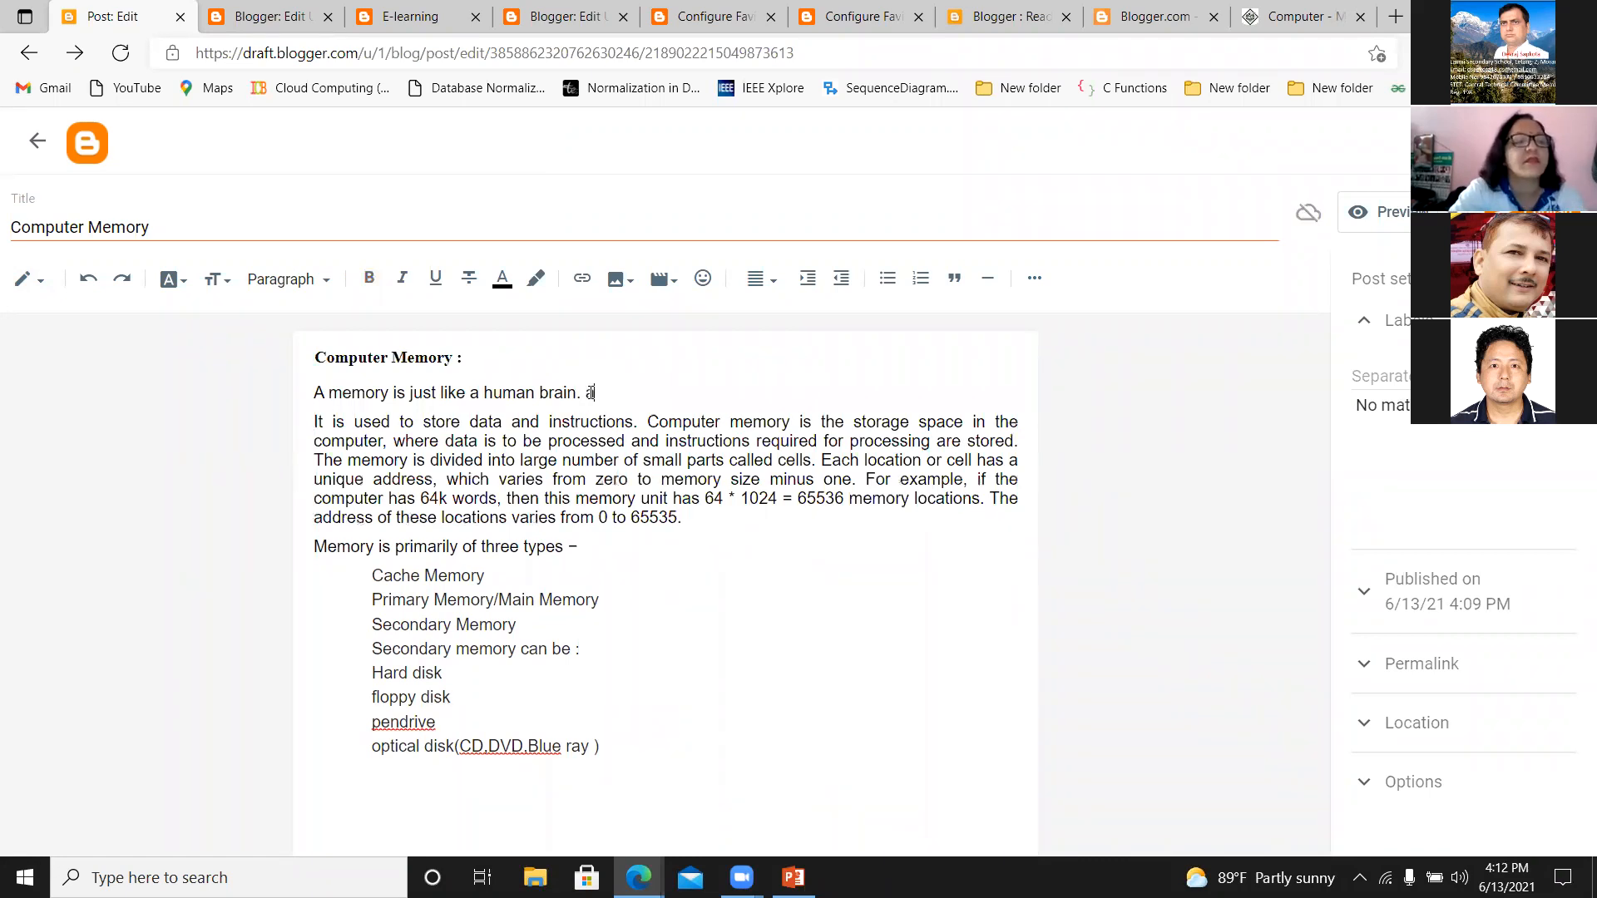
key("BackSpace")
key("BackSpace")
key("BackSpace")
key("BackSpace")
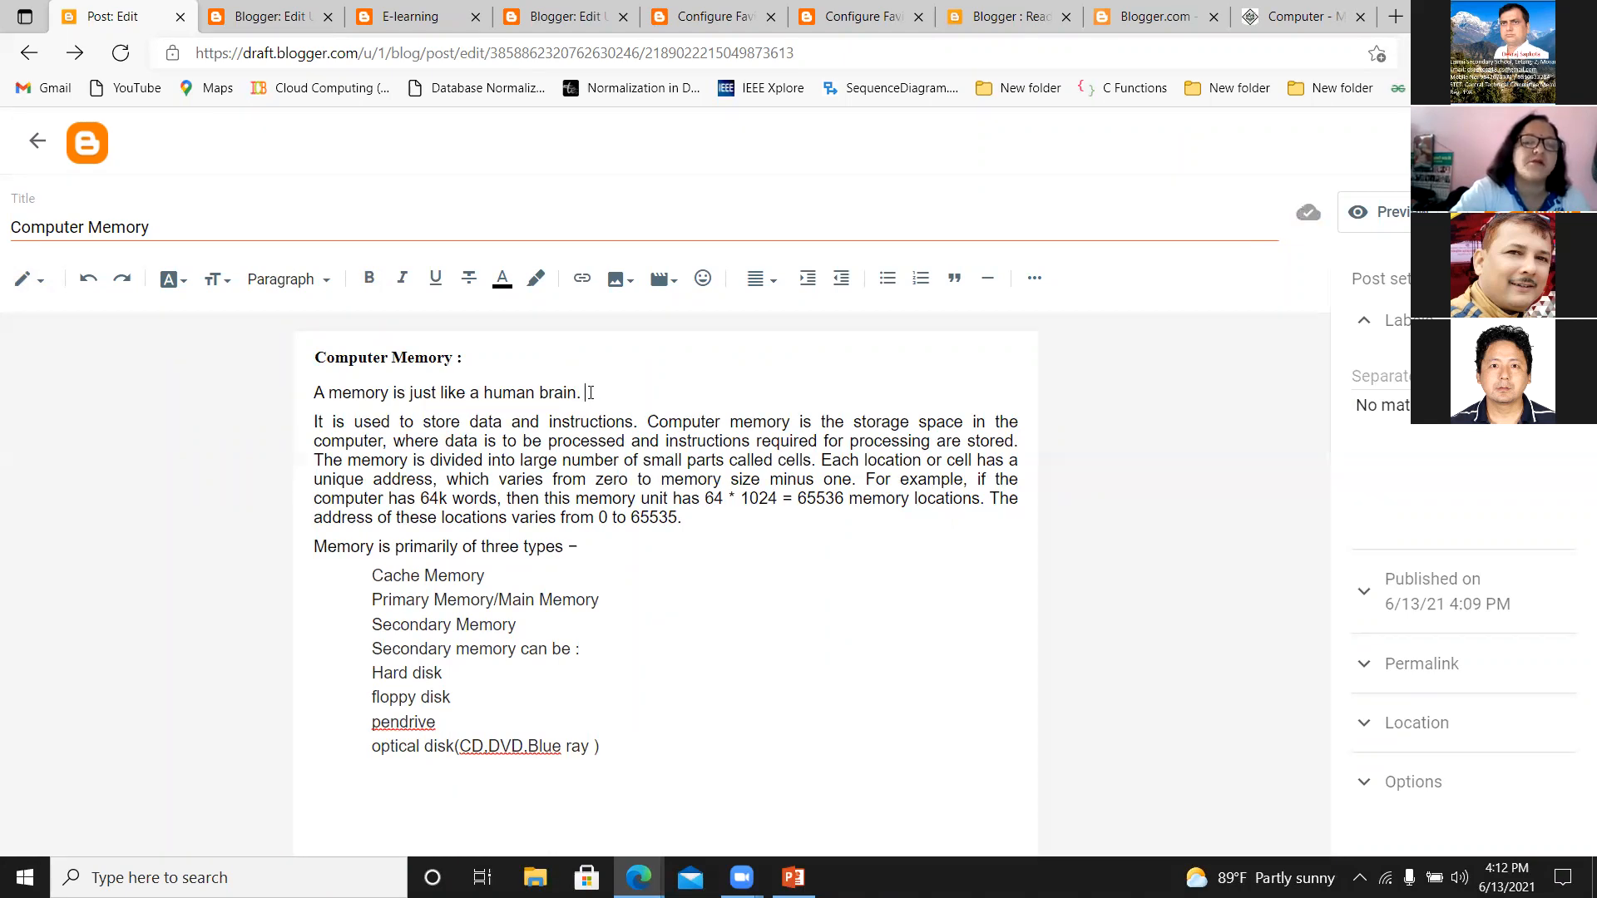
Add the sentence "Physical device where data and programs are stored." after "A memory is just like a human brain.".
type("pgy")
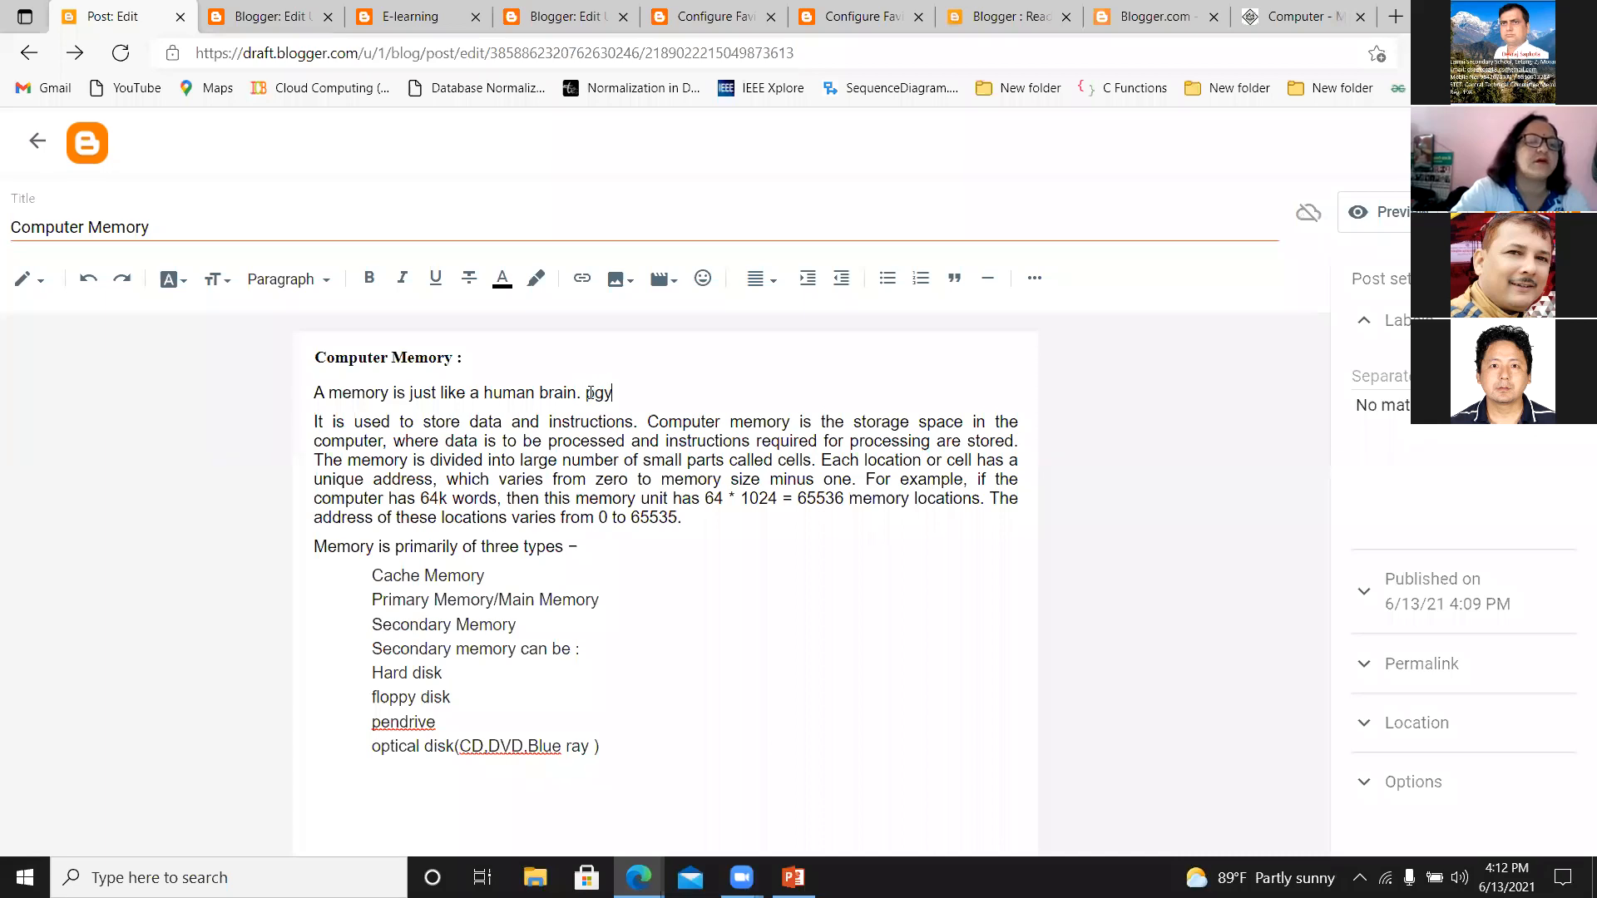
type("sical")
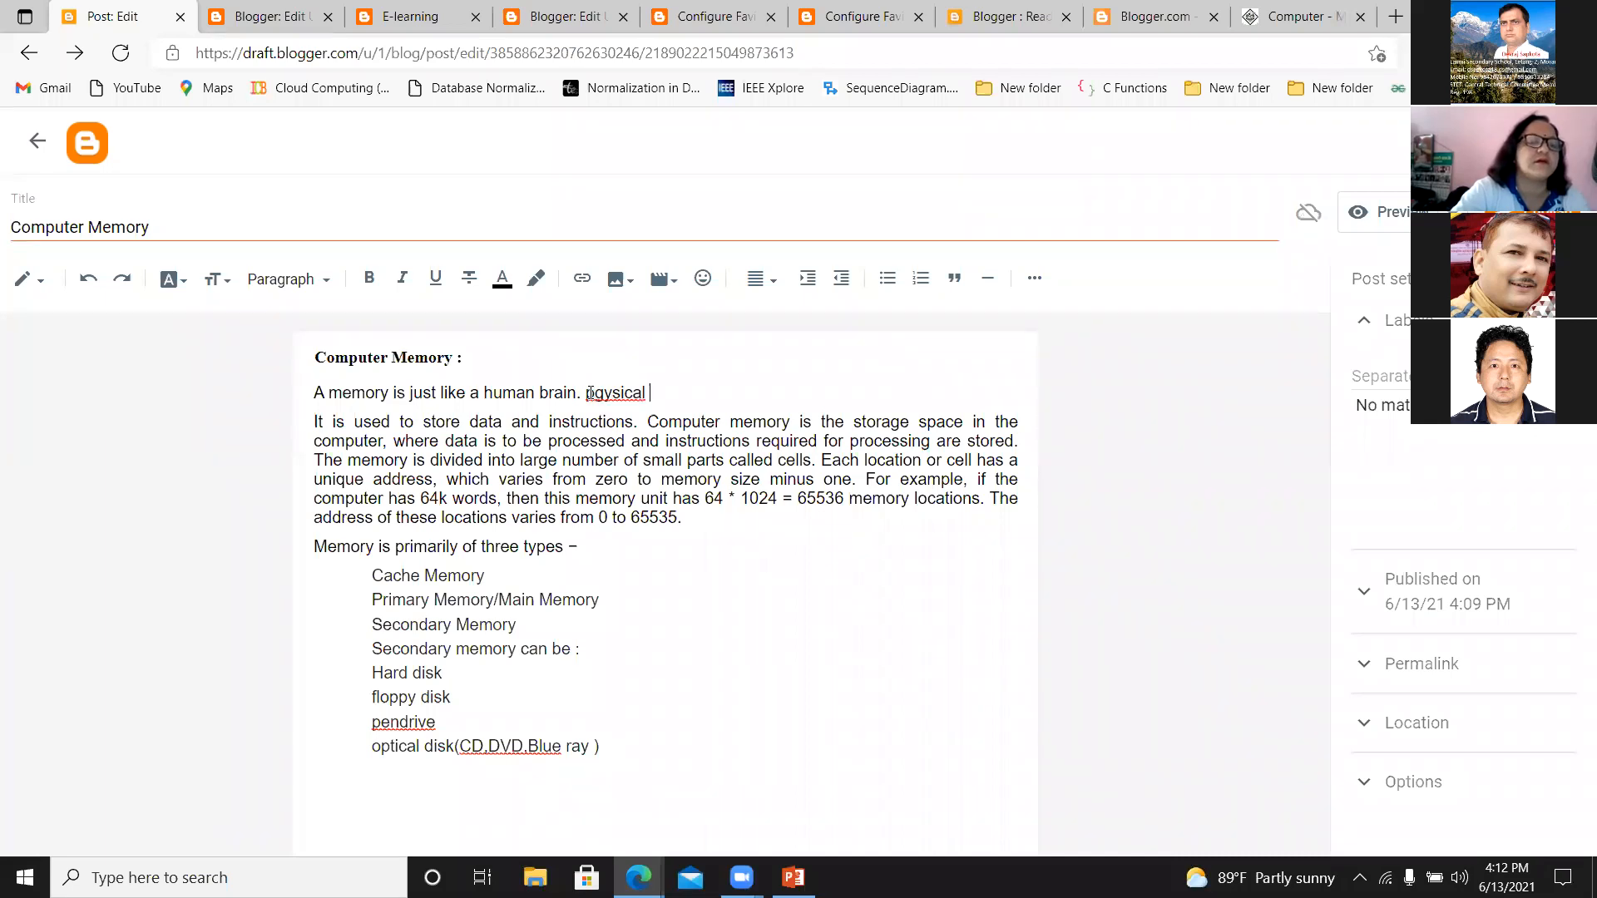
key("BackSpace")
key("BackSpace")
key("BackSpace")
key("BackSpace")
key("BackSpace")
key("BackSpace")
key("BackSpace")
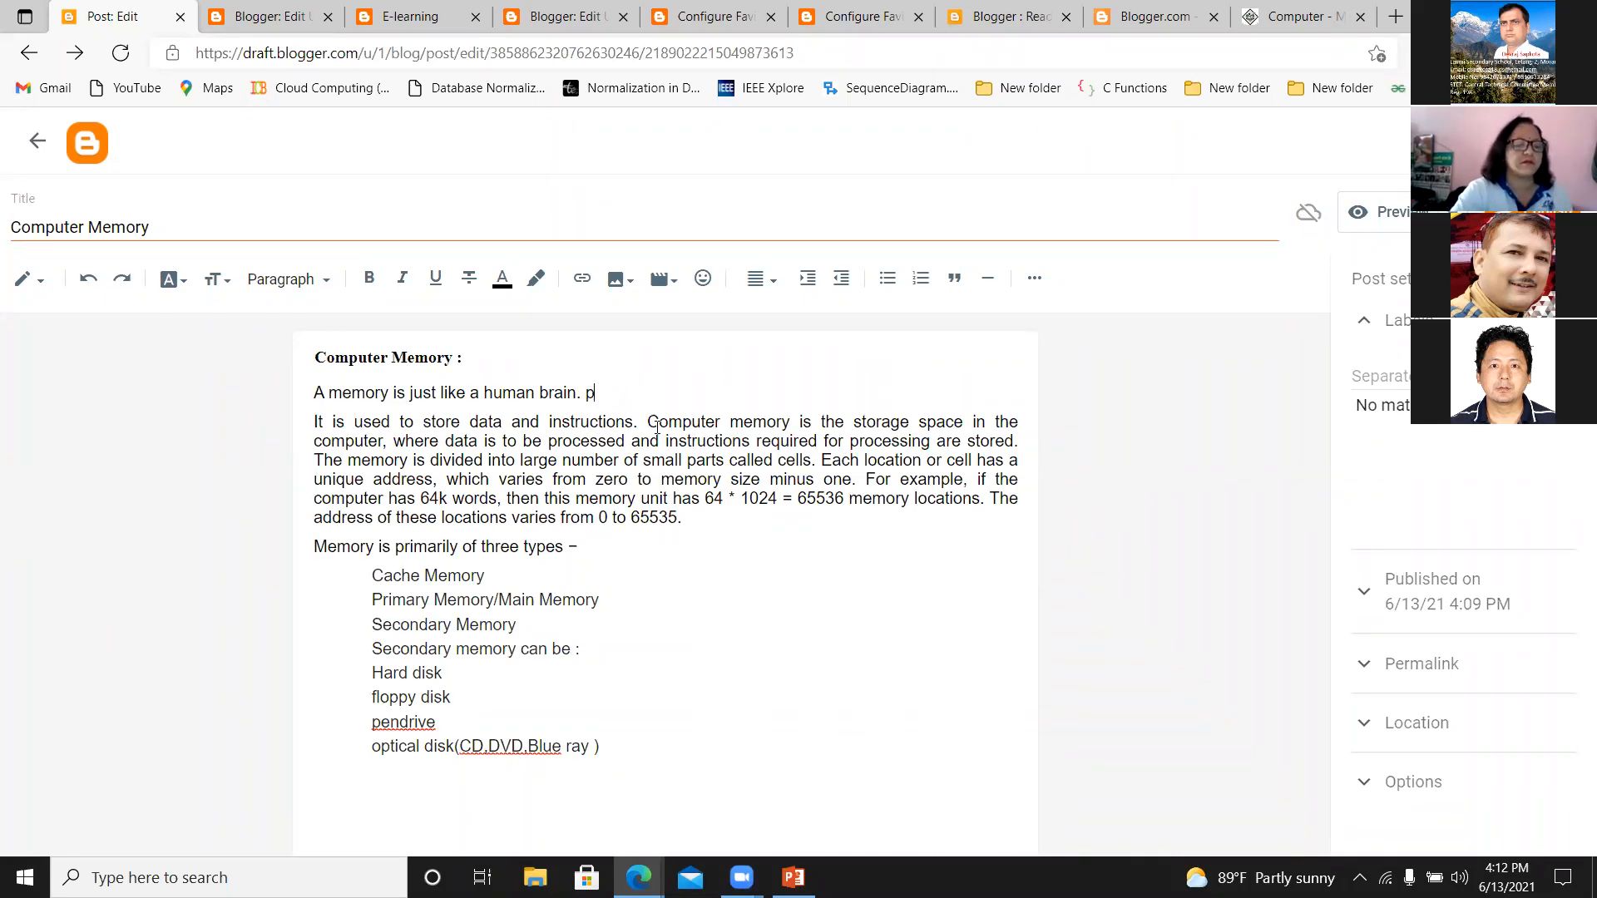
key("BackSpace")
type("P")
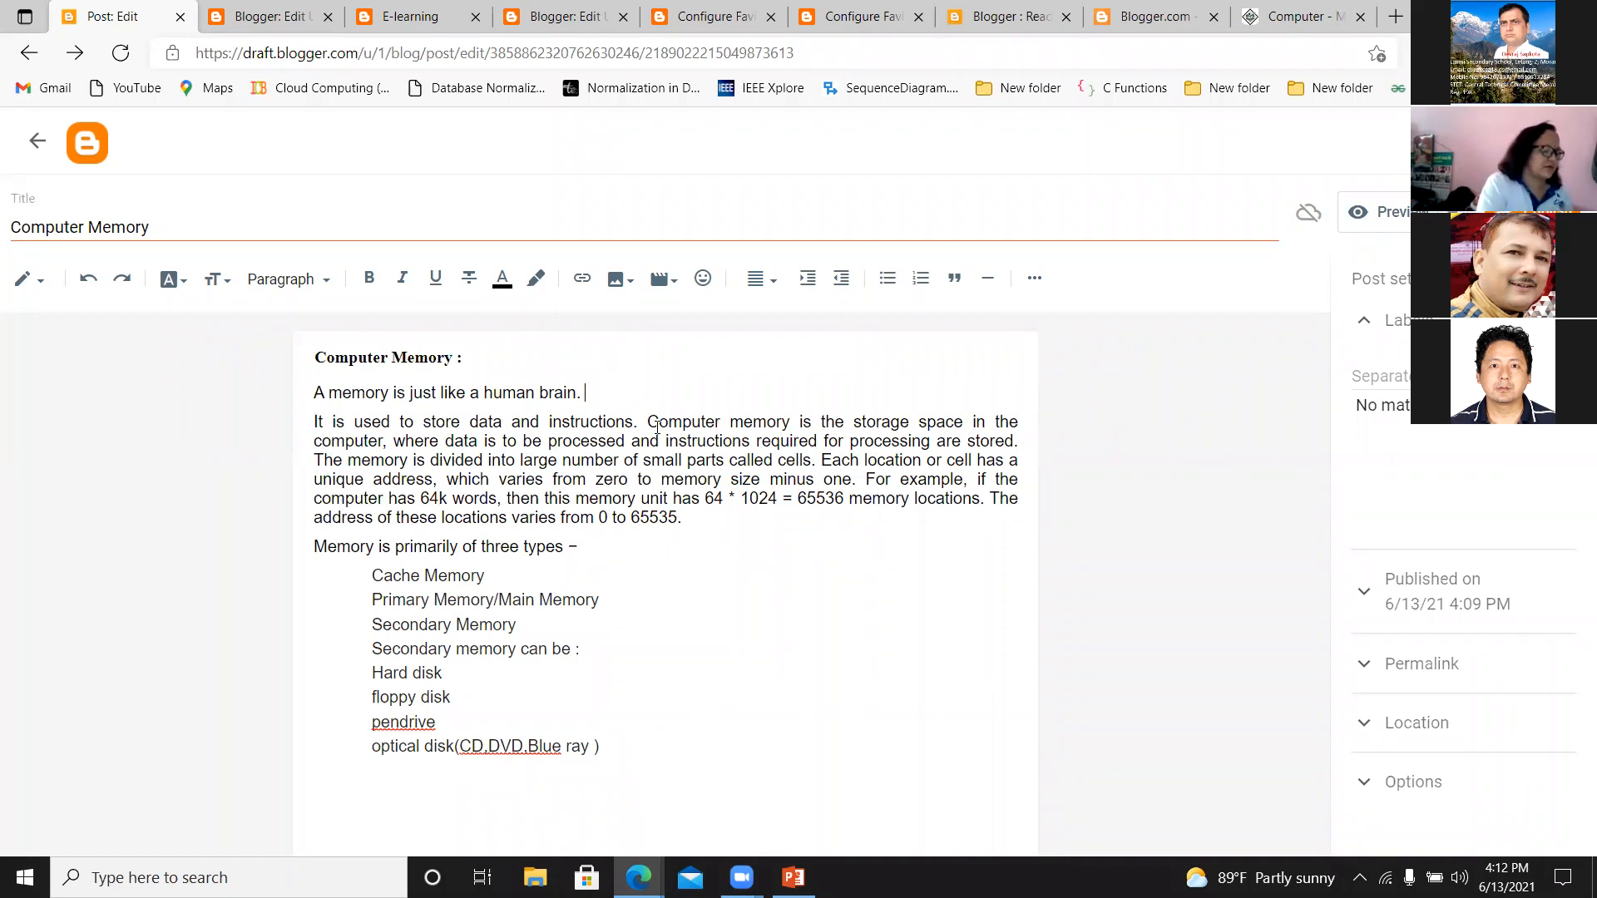
type("hysical ")
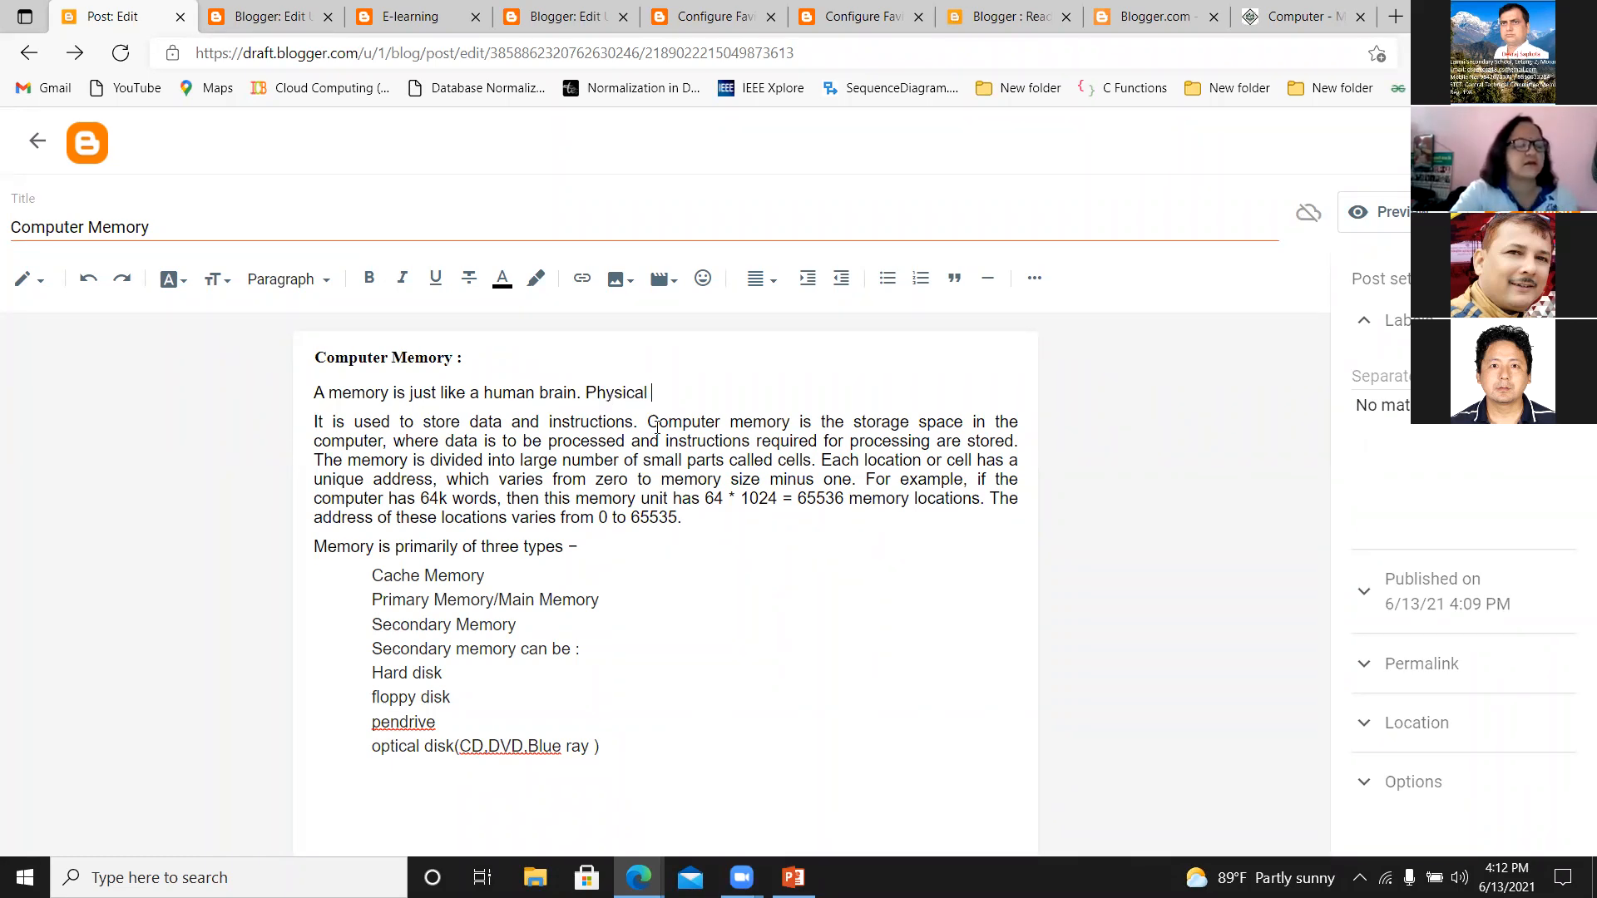
type("device here")
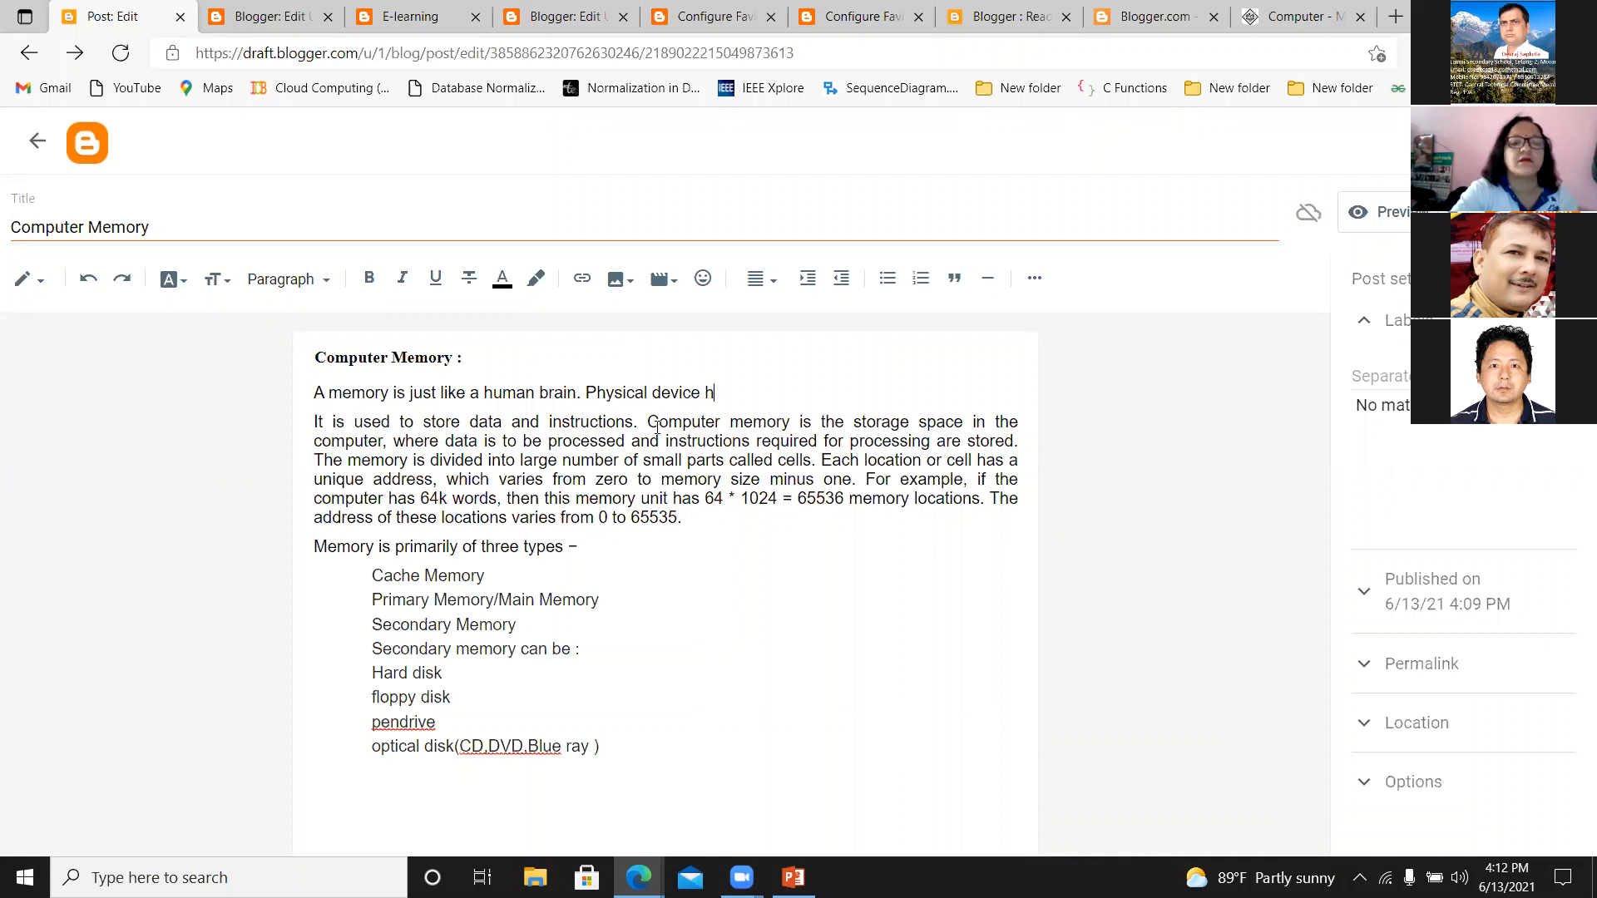
key("BackSpace")
key("BackSpace")
key("BackSpace")
key("BackSpace")
type("where a")
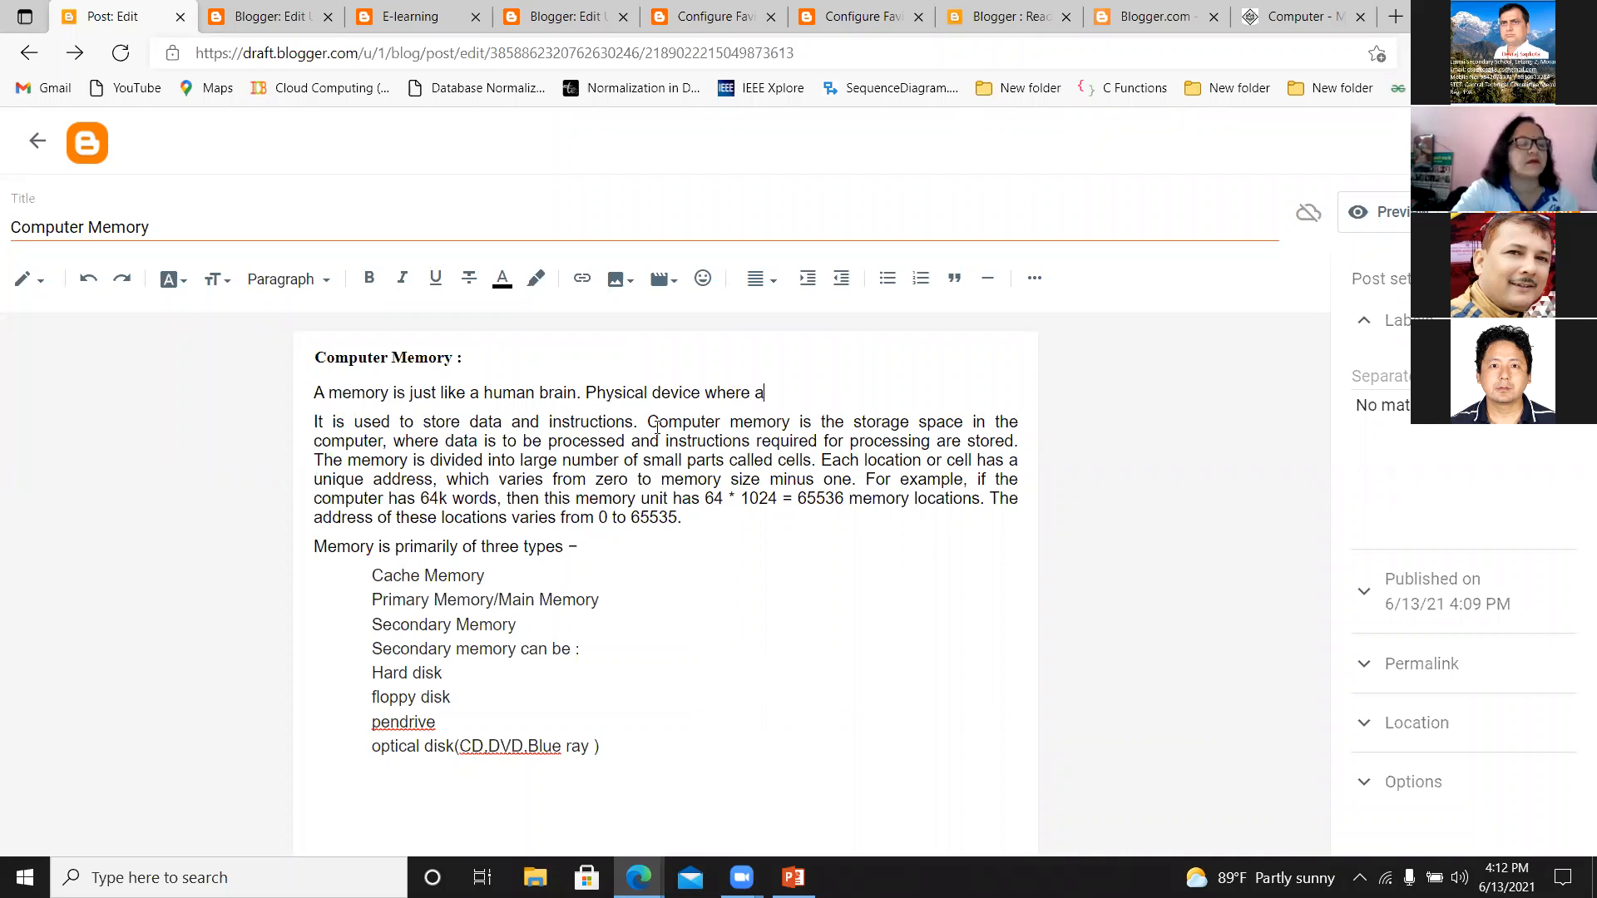
key("BackSpace")
type("data")
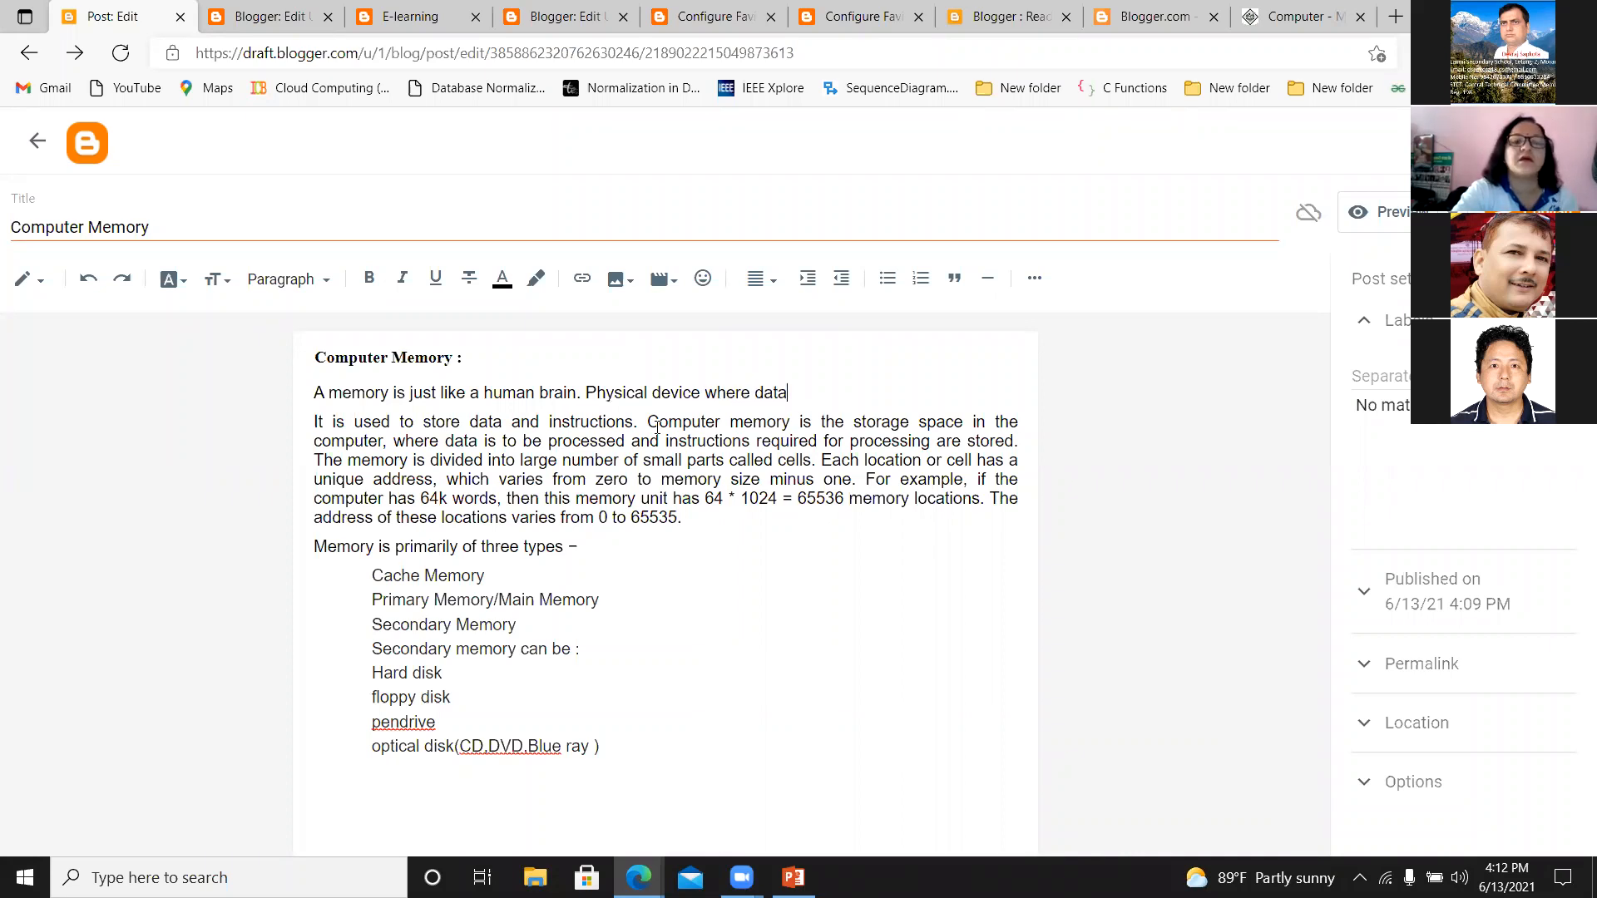
type(" and programs a")
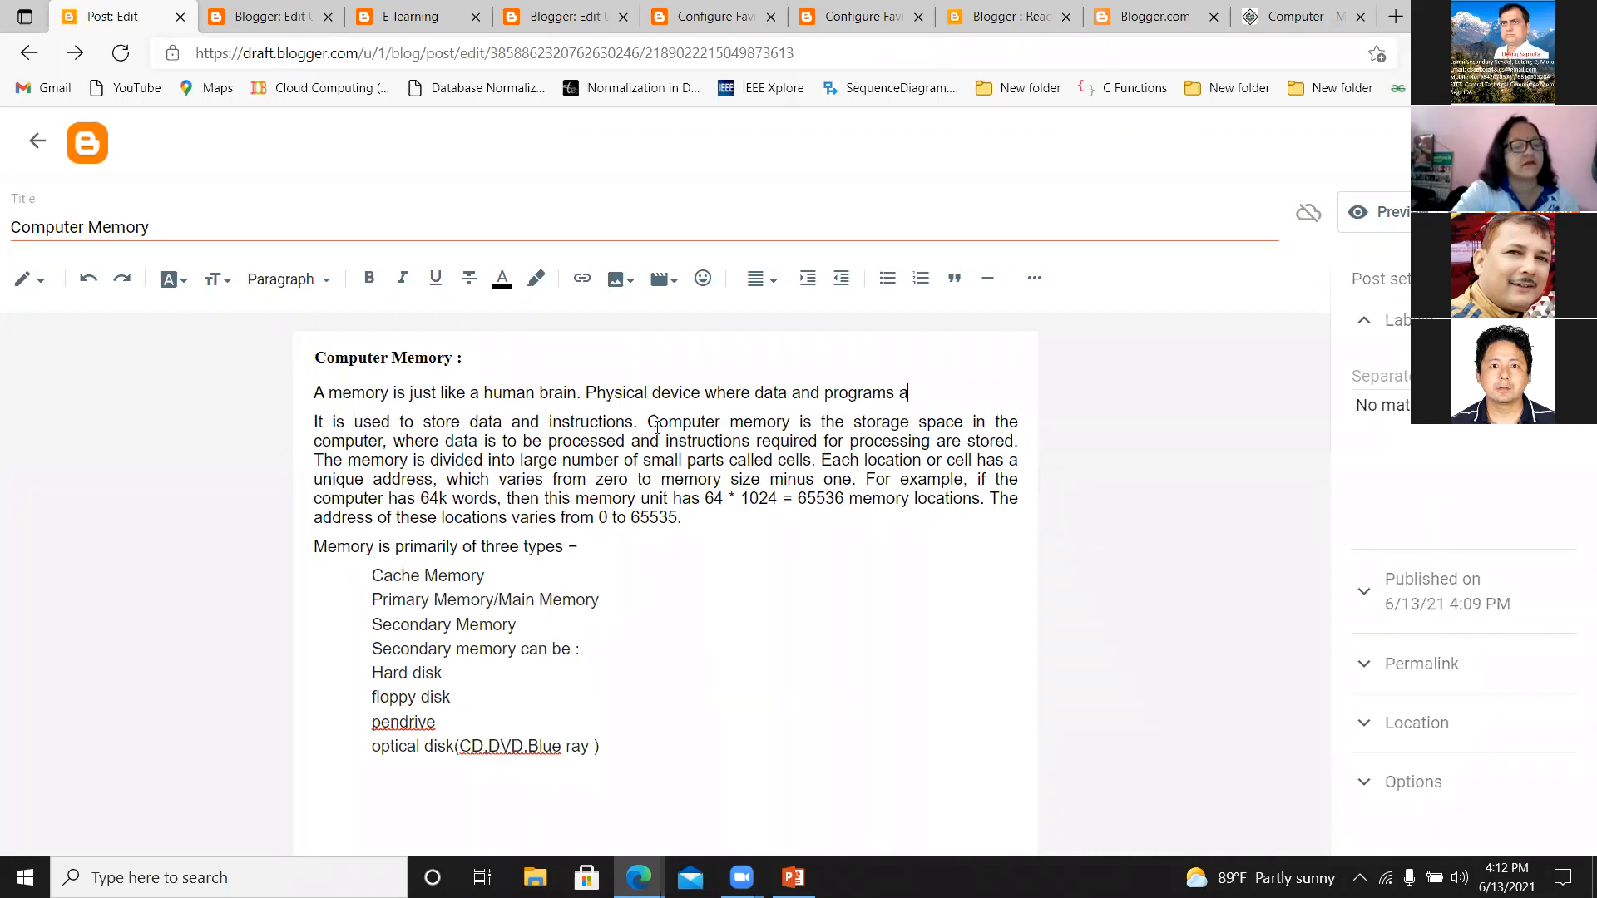
type("re stor")
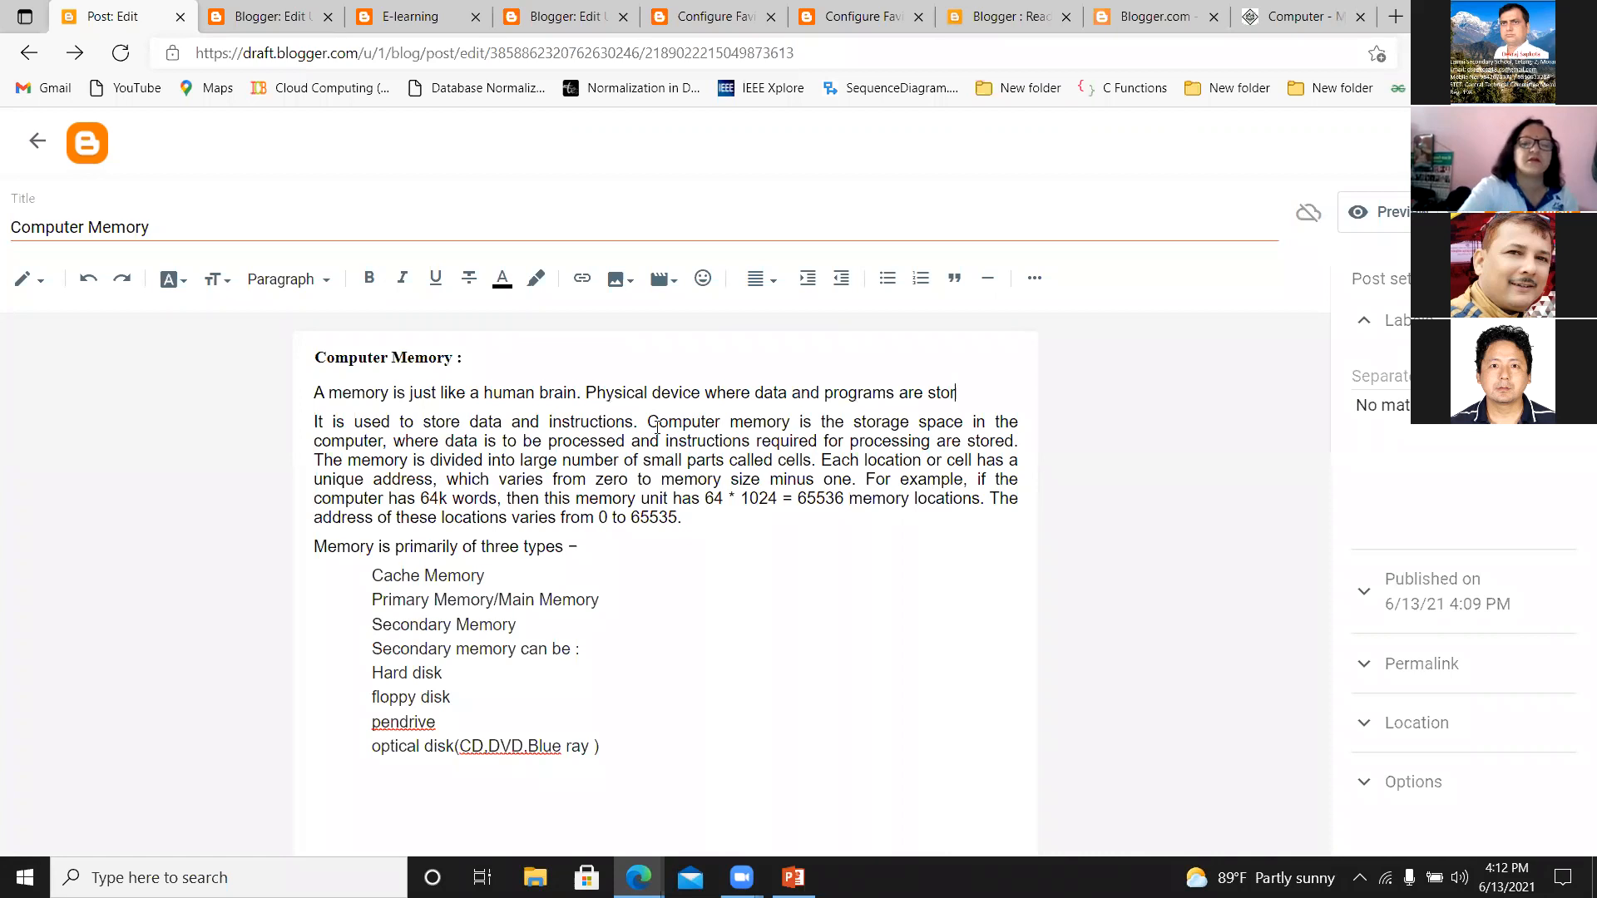
type("ed te")
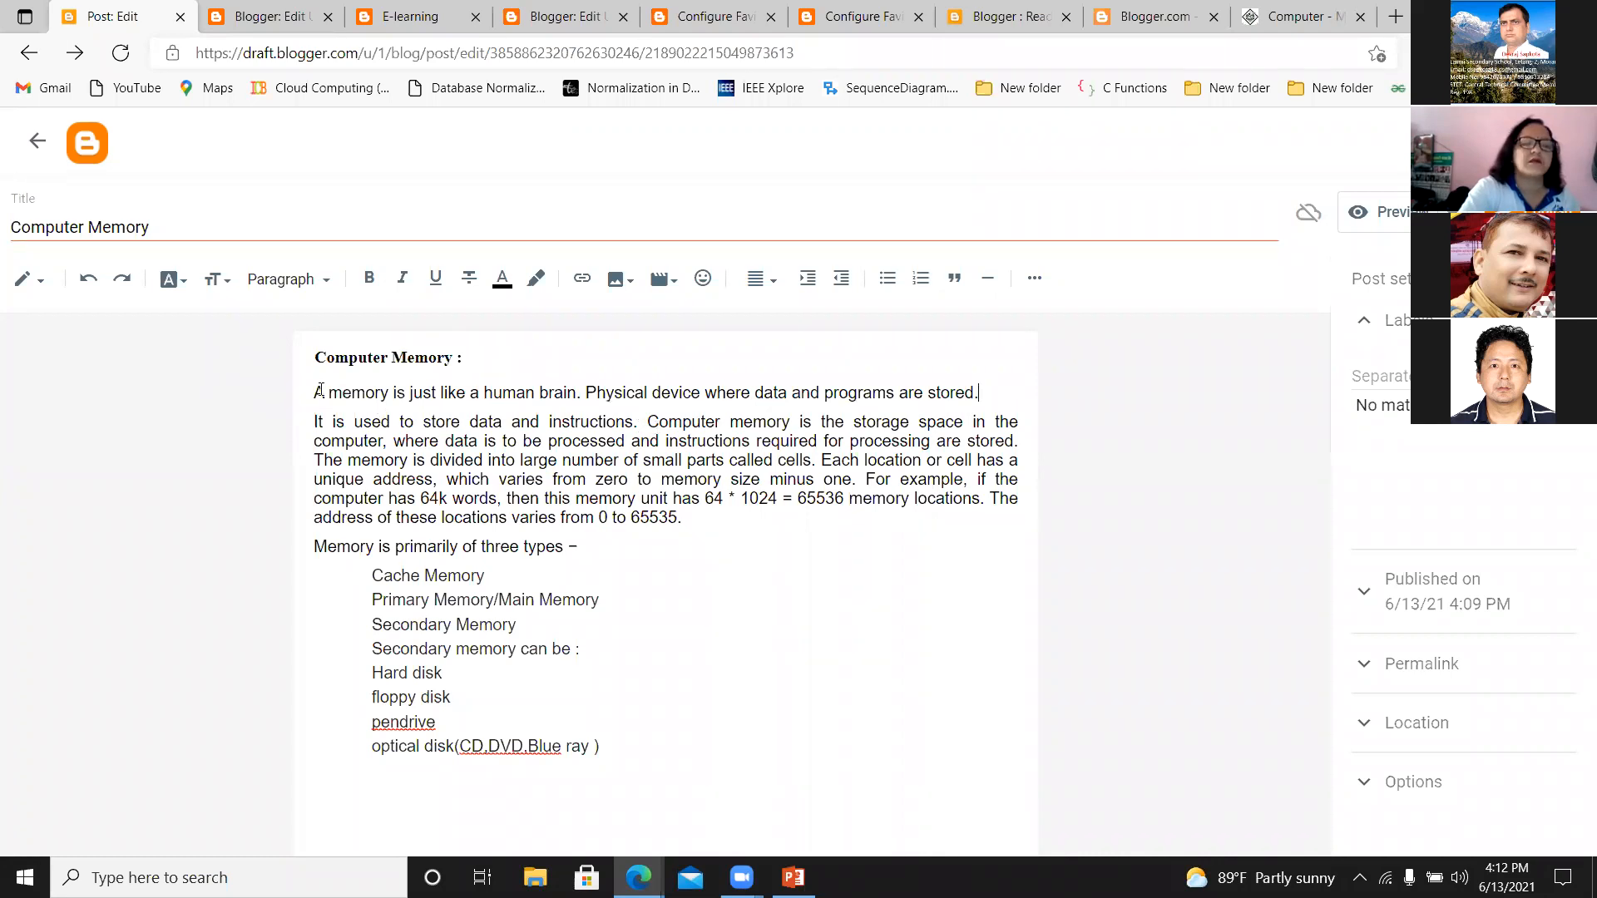
Set the font of the entire post body, from the heading through the optical disk line, to Times.
left_click_drag(314, 358, 611, 748)
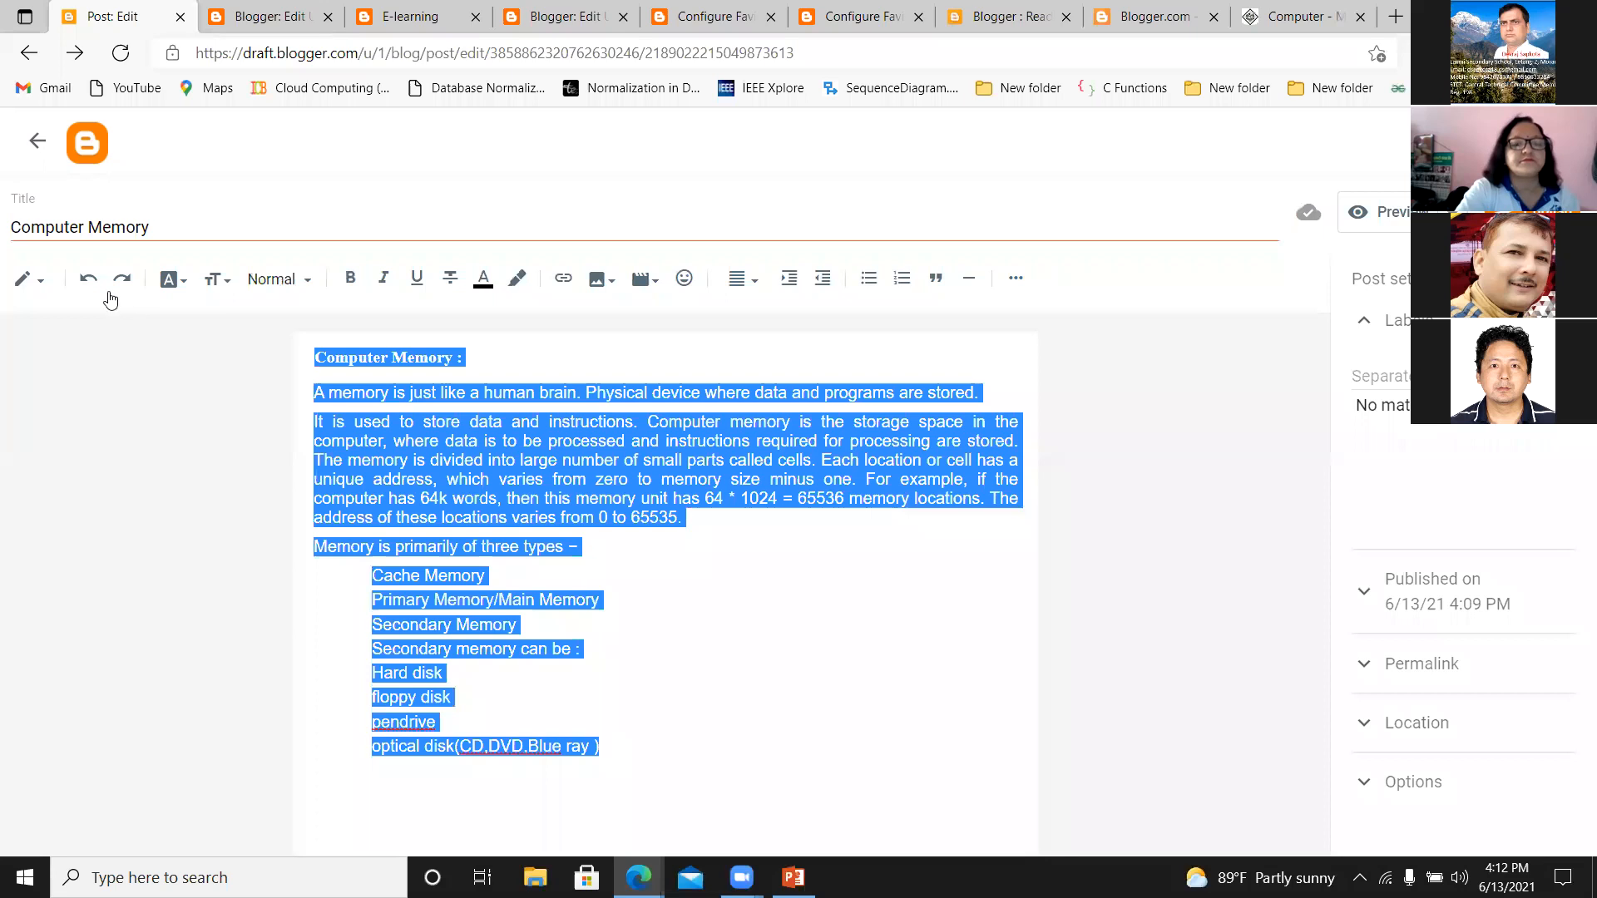
left_click(173, 280)
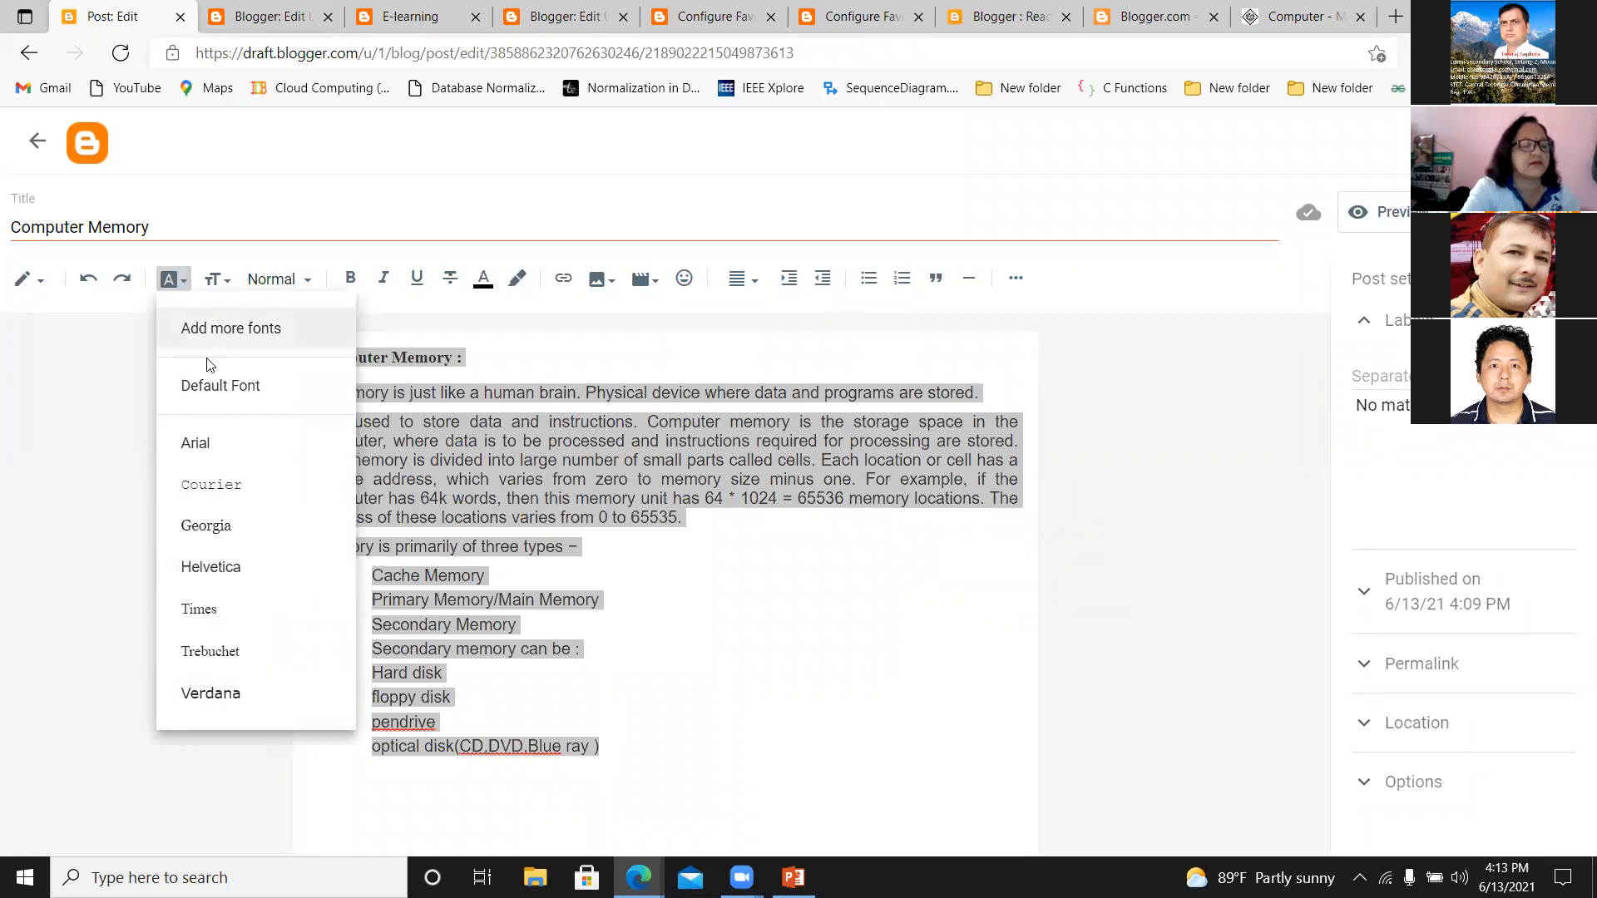
left_click(203, 622)
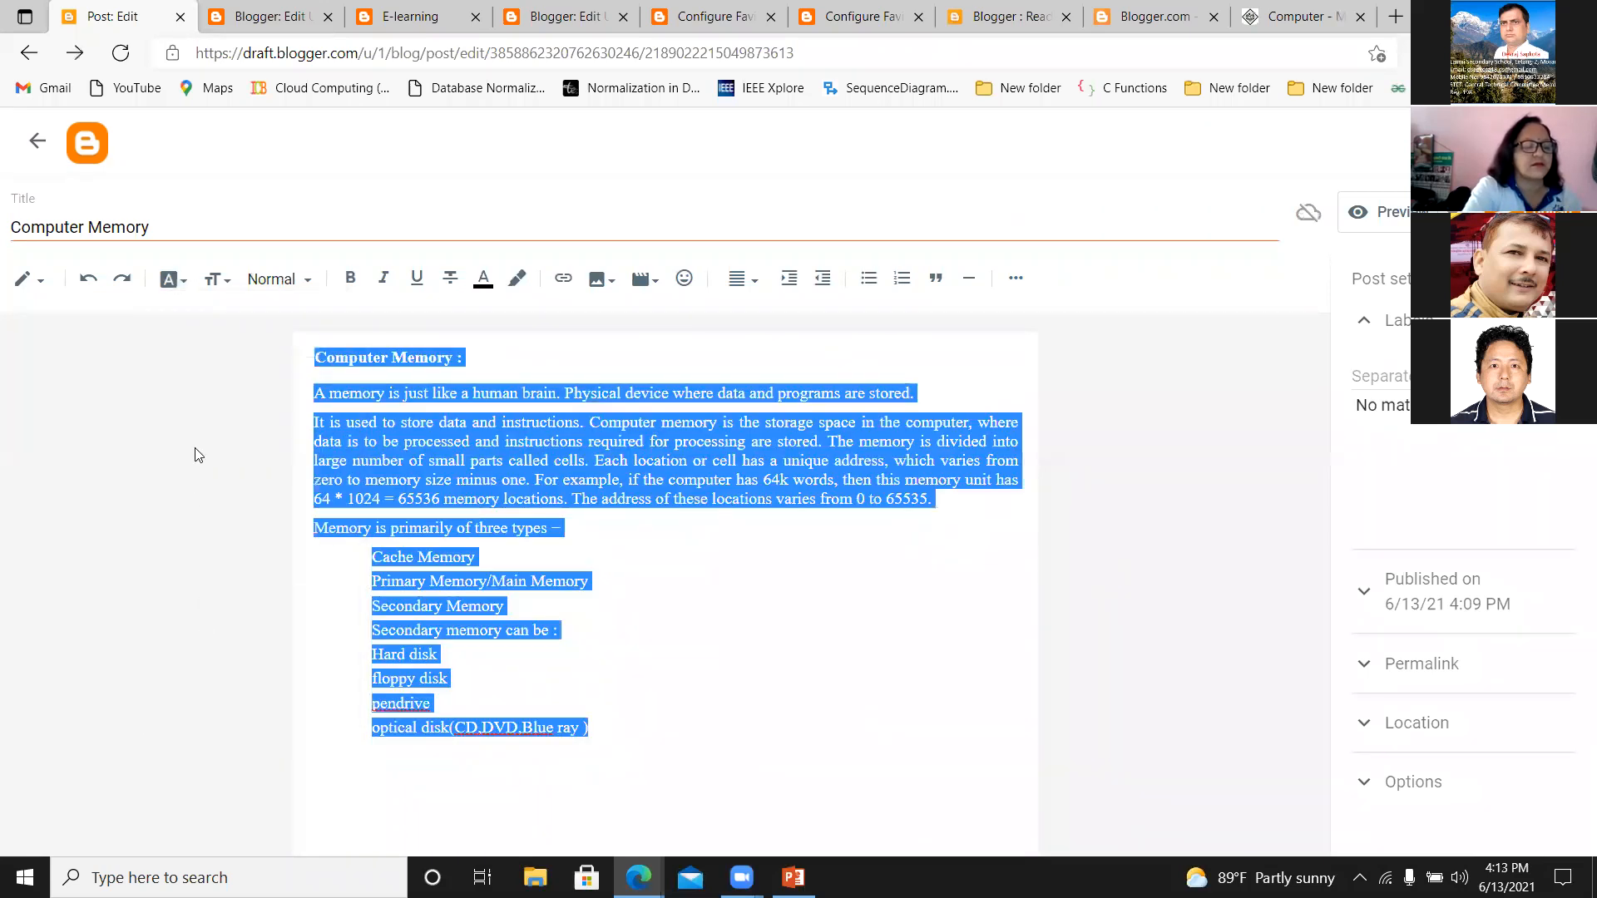
Try the Largest font size on the entire post body, then set it to Large.
left_click(226, 287)
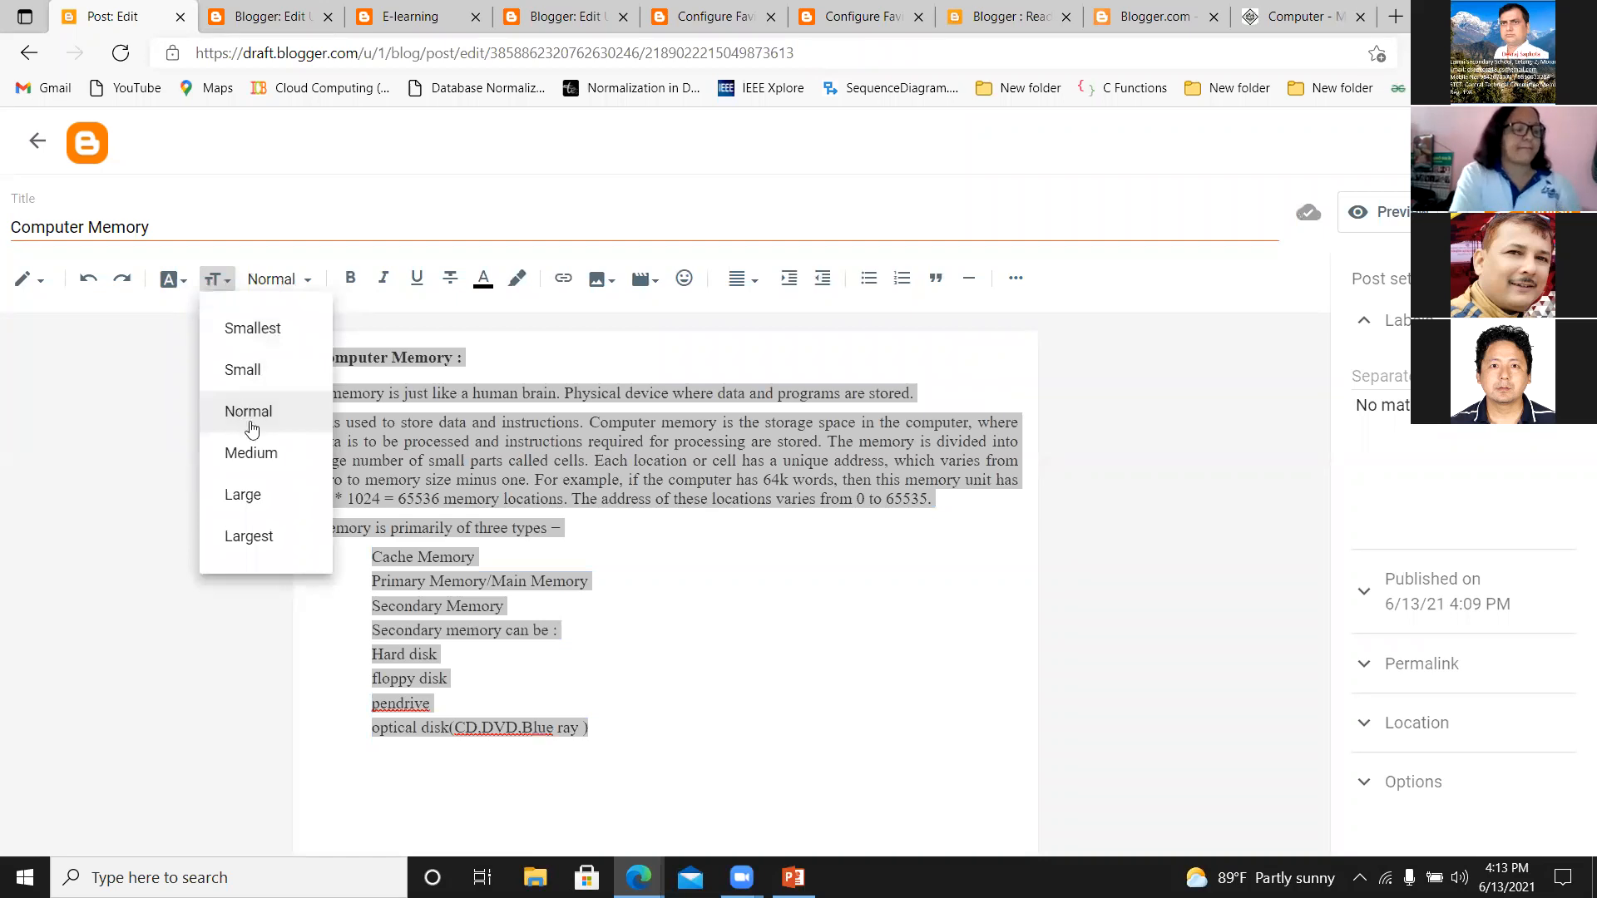
left_click(252, 538)
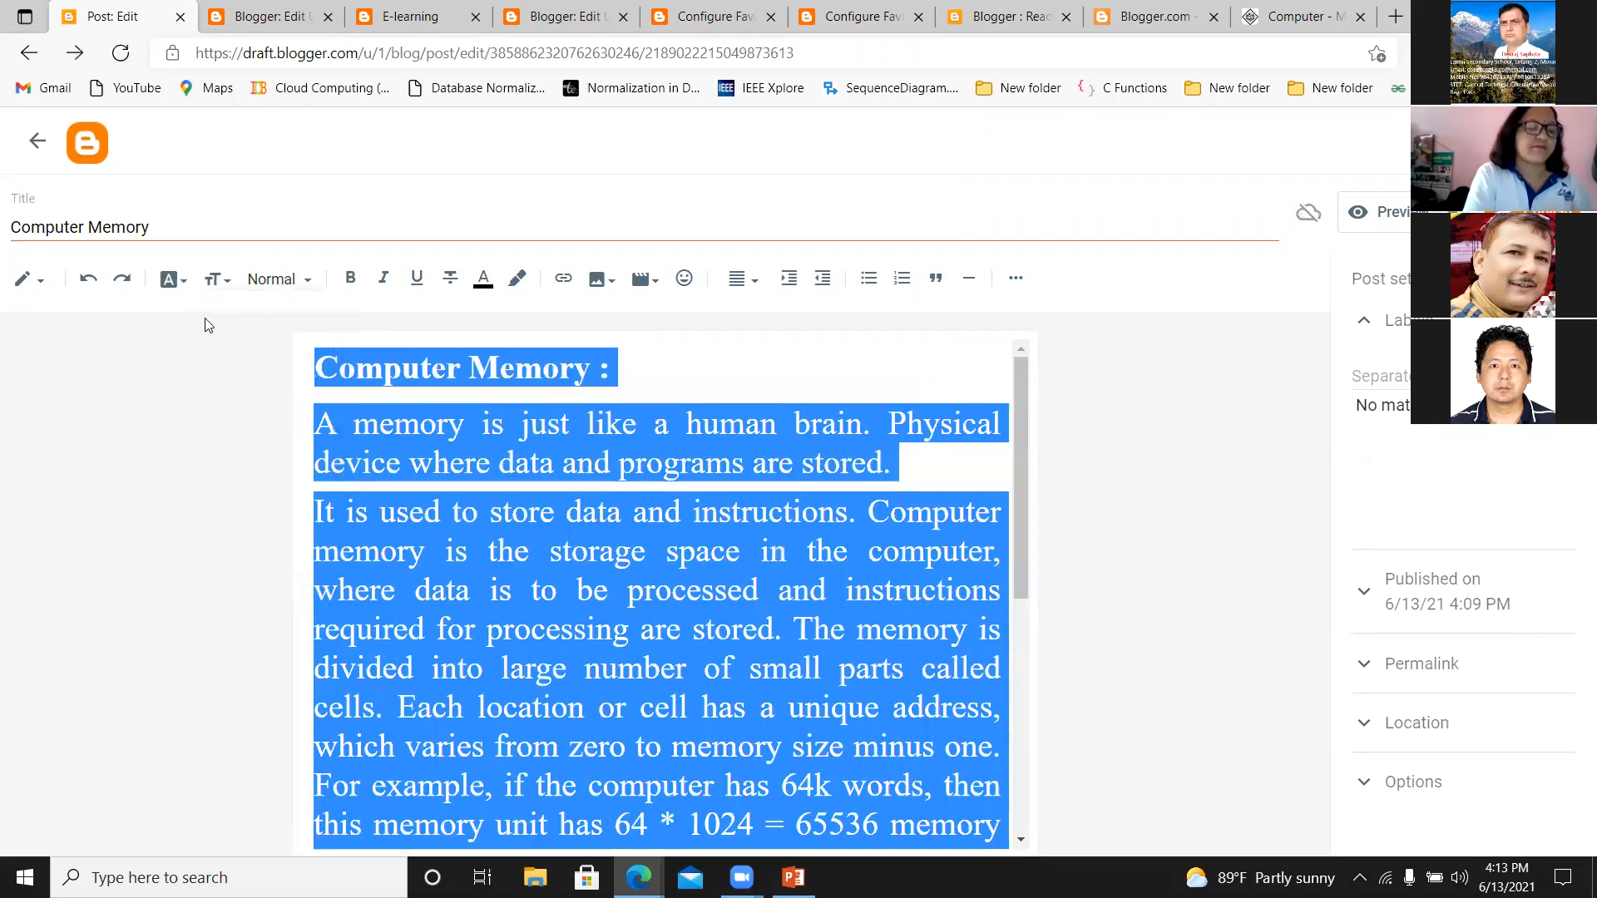
left_click(226, 280)
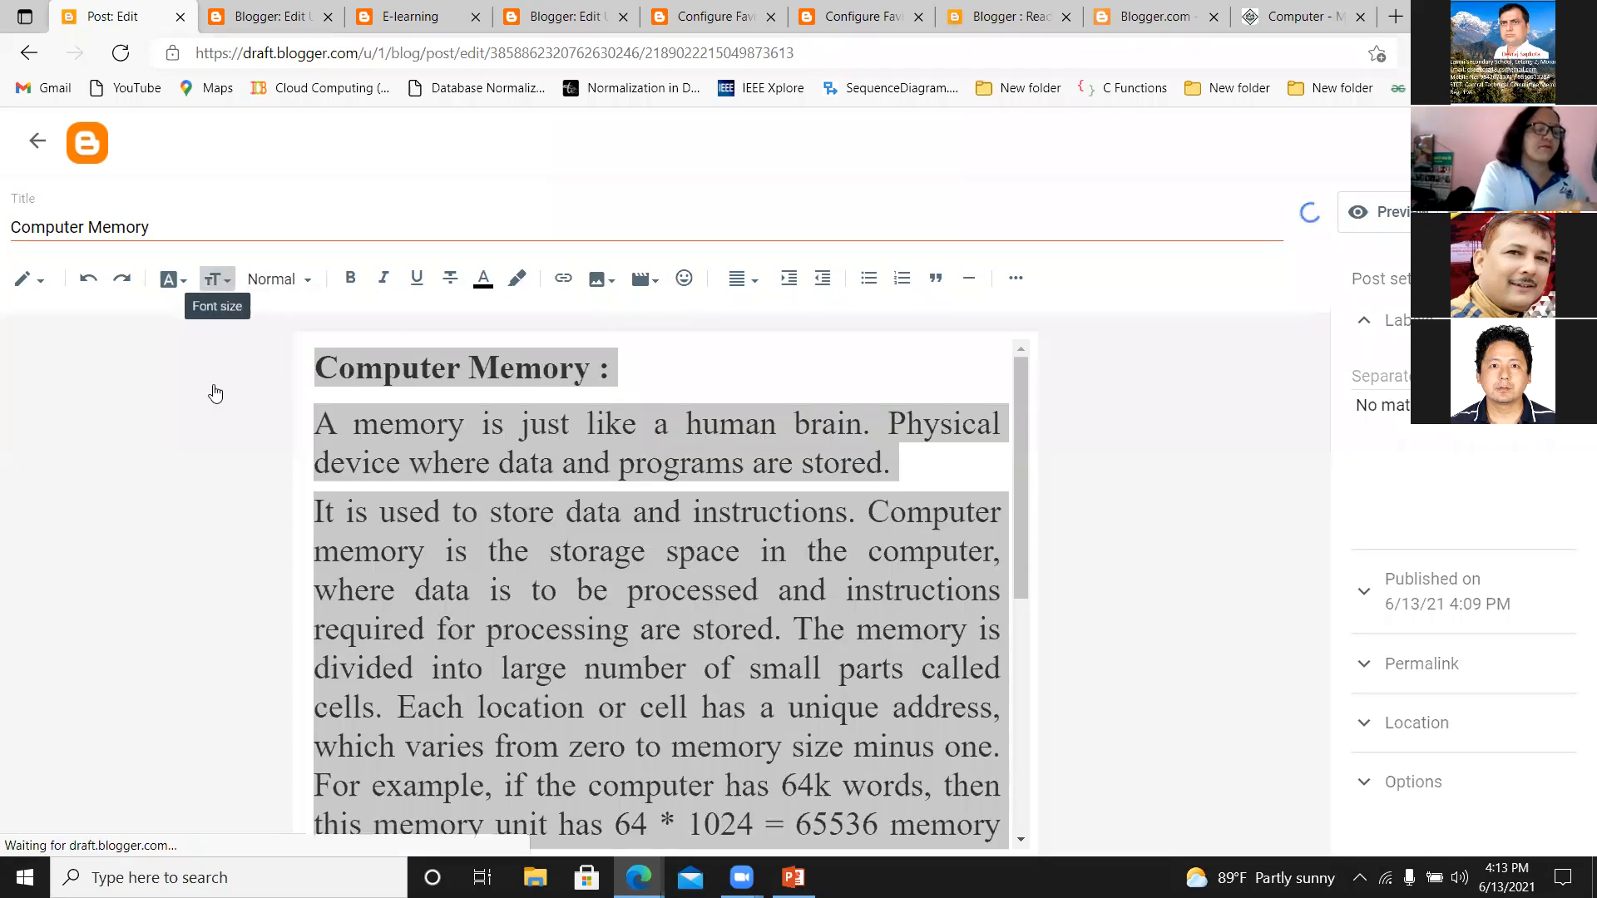
left_click(242, 496)
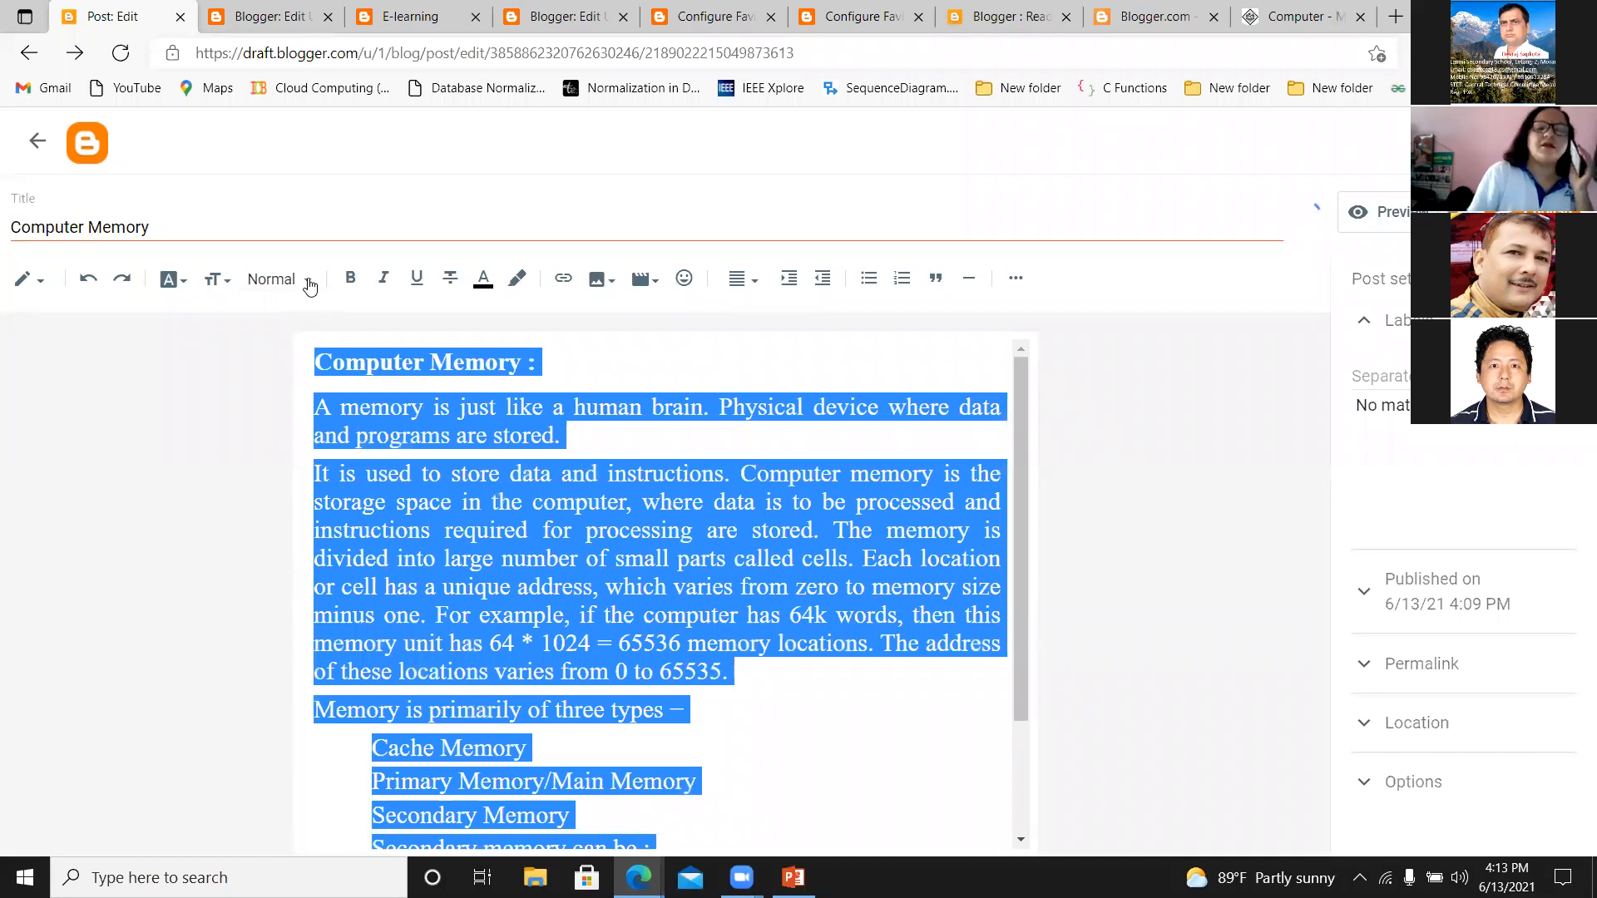
left_click(591, 357)
Make the paragraph "A memory is just like a human brain. Physical device where data and programs are stored." bold, italic and underlined.
left_click_drag(316, 405, 561, 435)
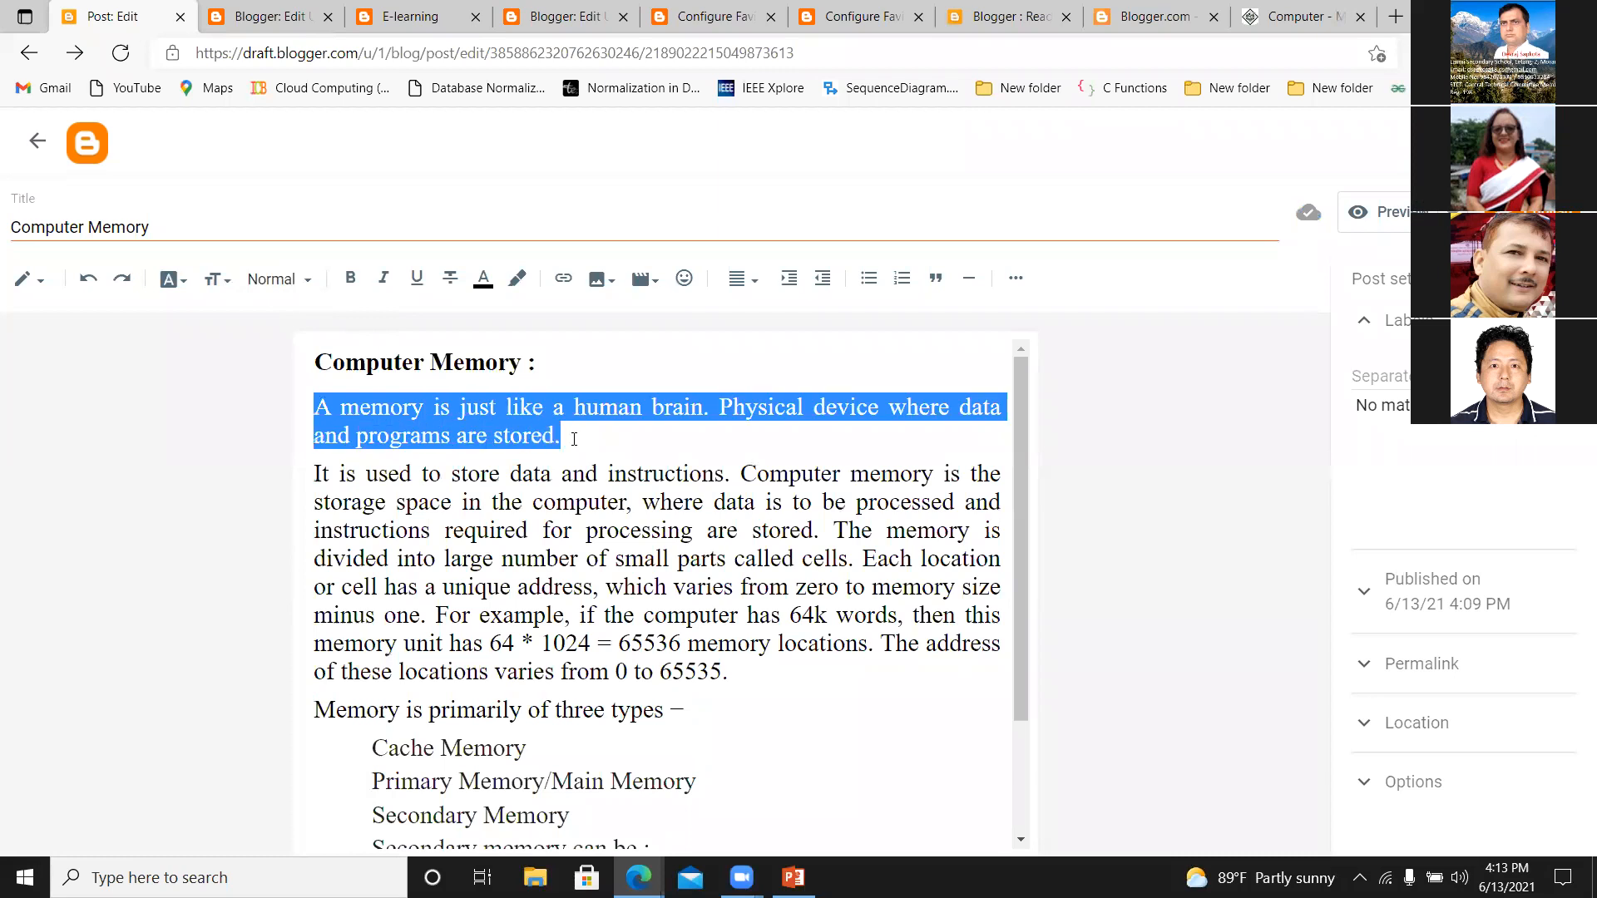
left_click(369, 280)
left_click(400, 280)
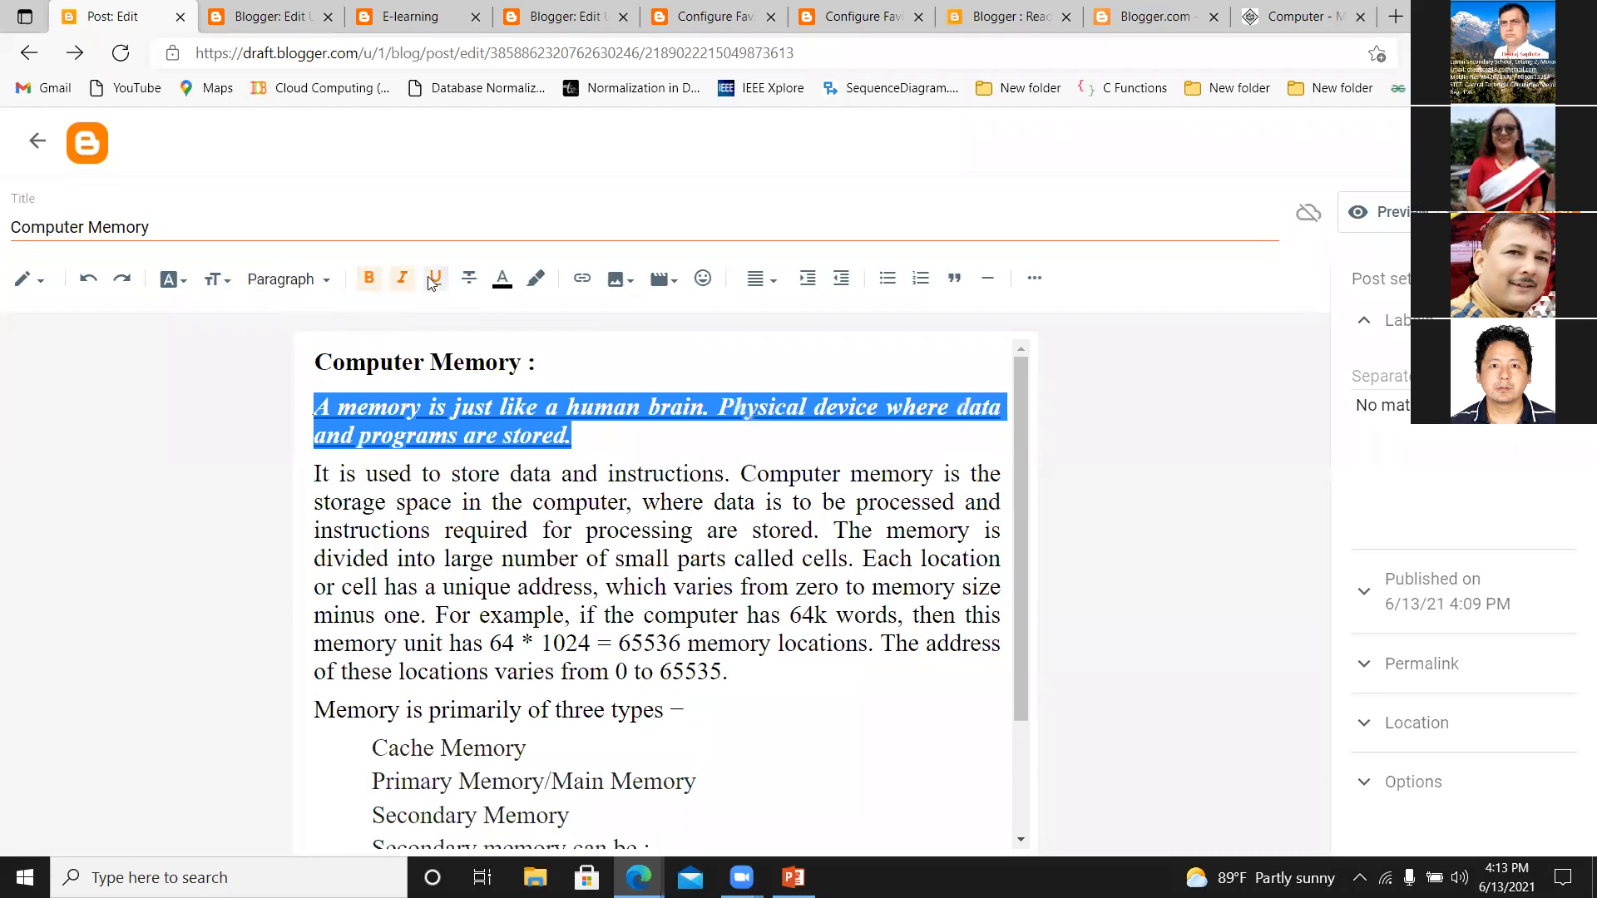
left_click(604, 441)
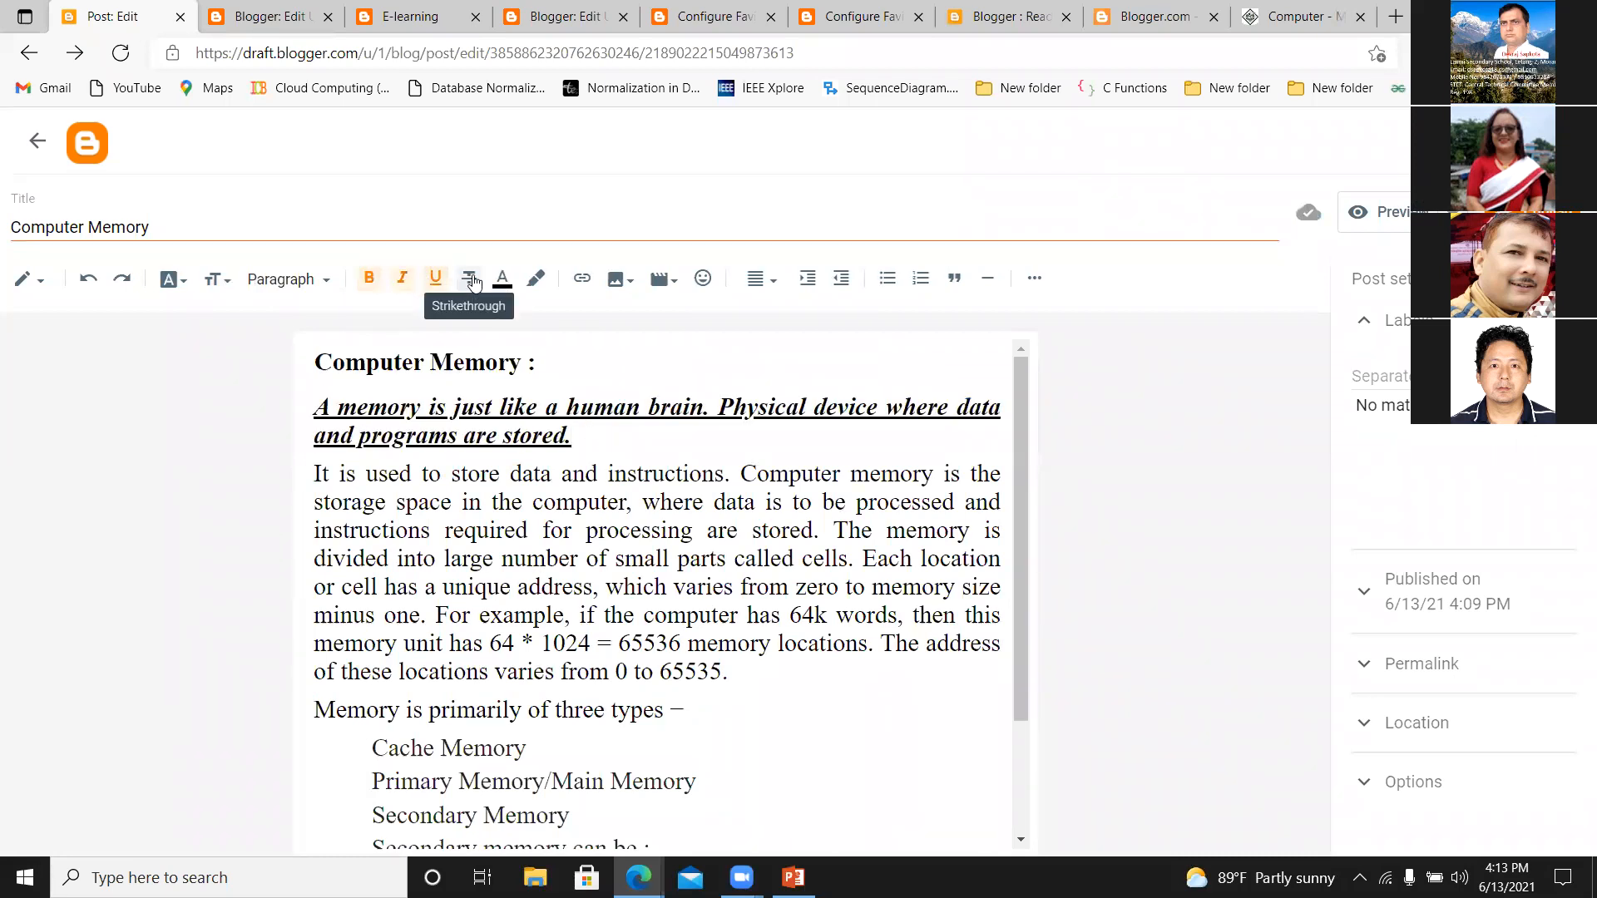
Apply strikethrough to the word "used" in the sentence "It is used to store data and instructions.".
left_click_drag(366, 473, 413, 474)
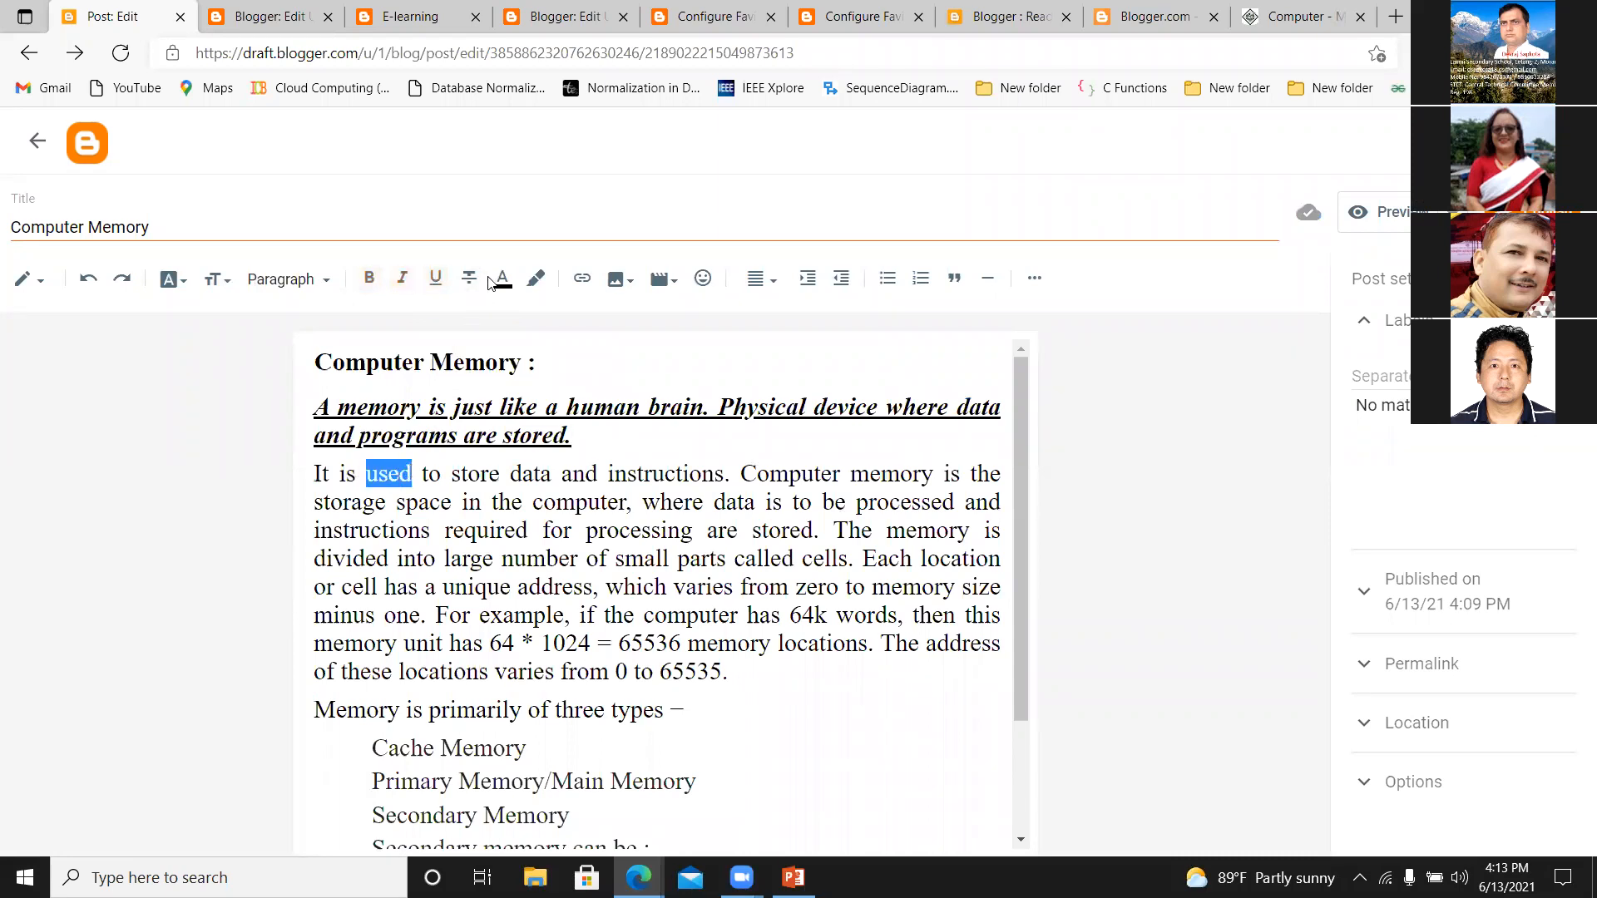
left_click(469, 277)
left_click(574, 390)
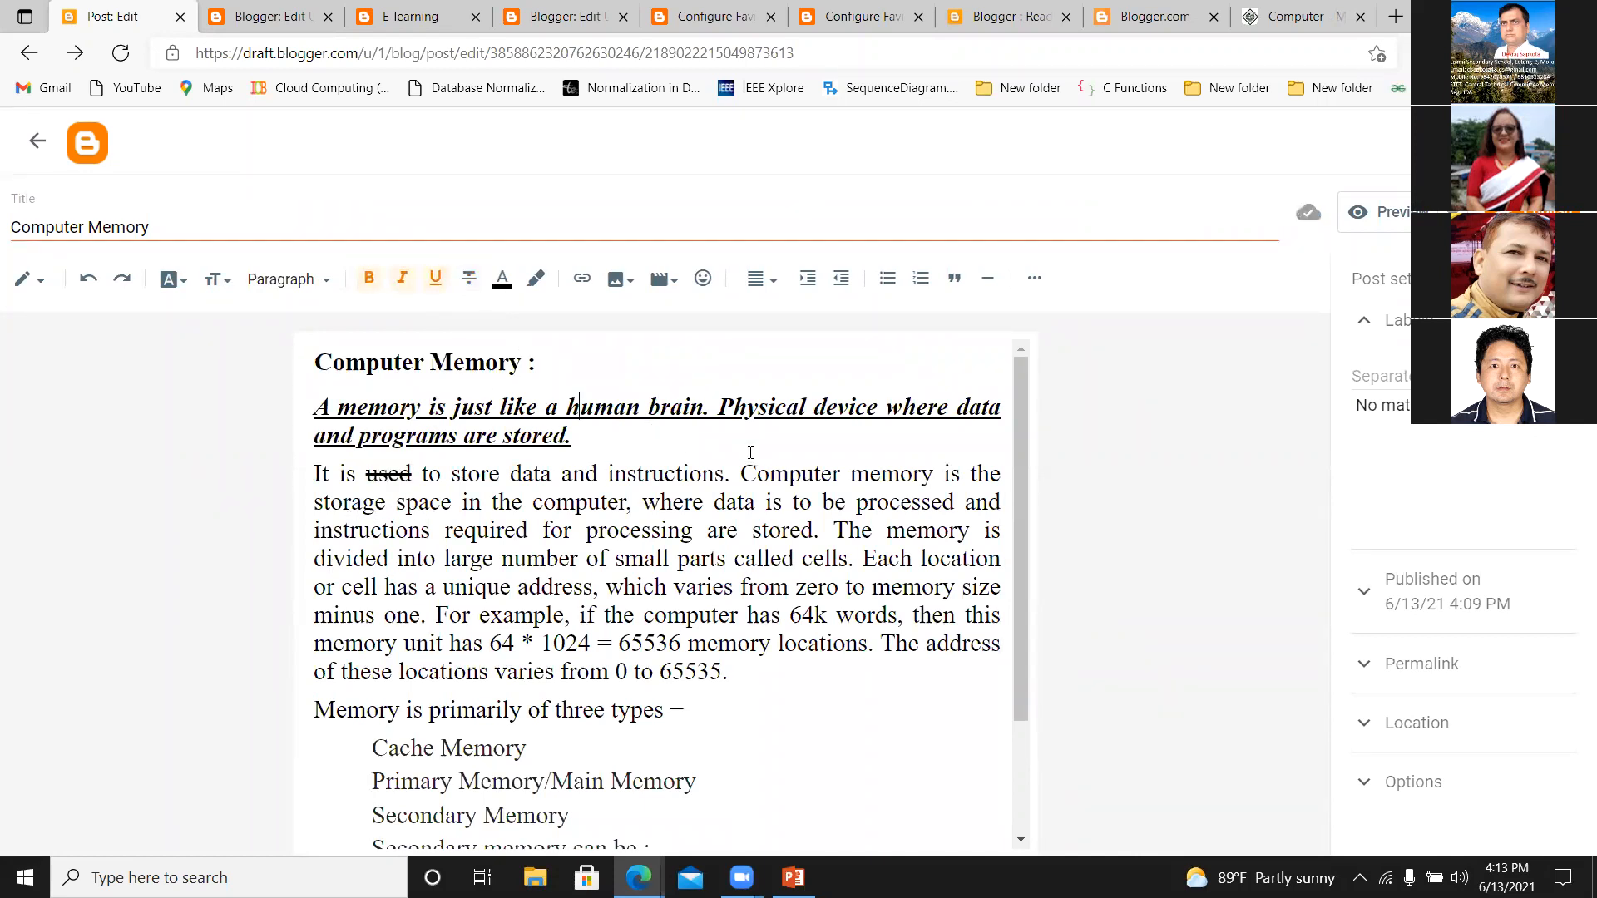
Color the sentence from "Computer memory is the storage space" to "processing are stored." blue.
left_click_drag(741, 473, 820, 530)
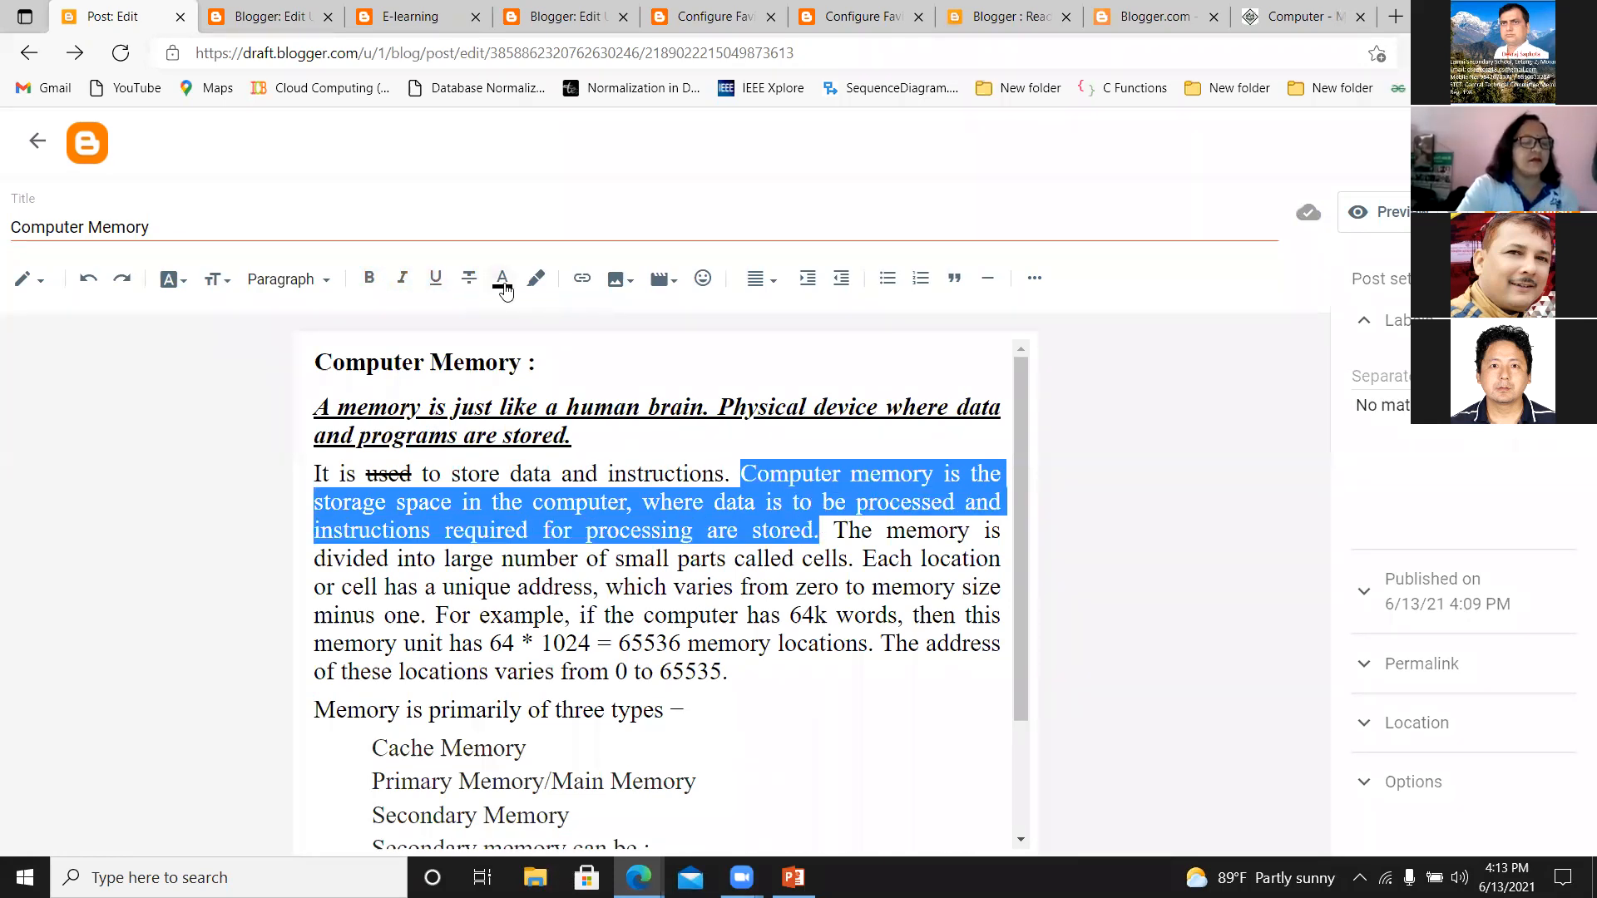
left_click(502, 281)
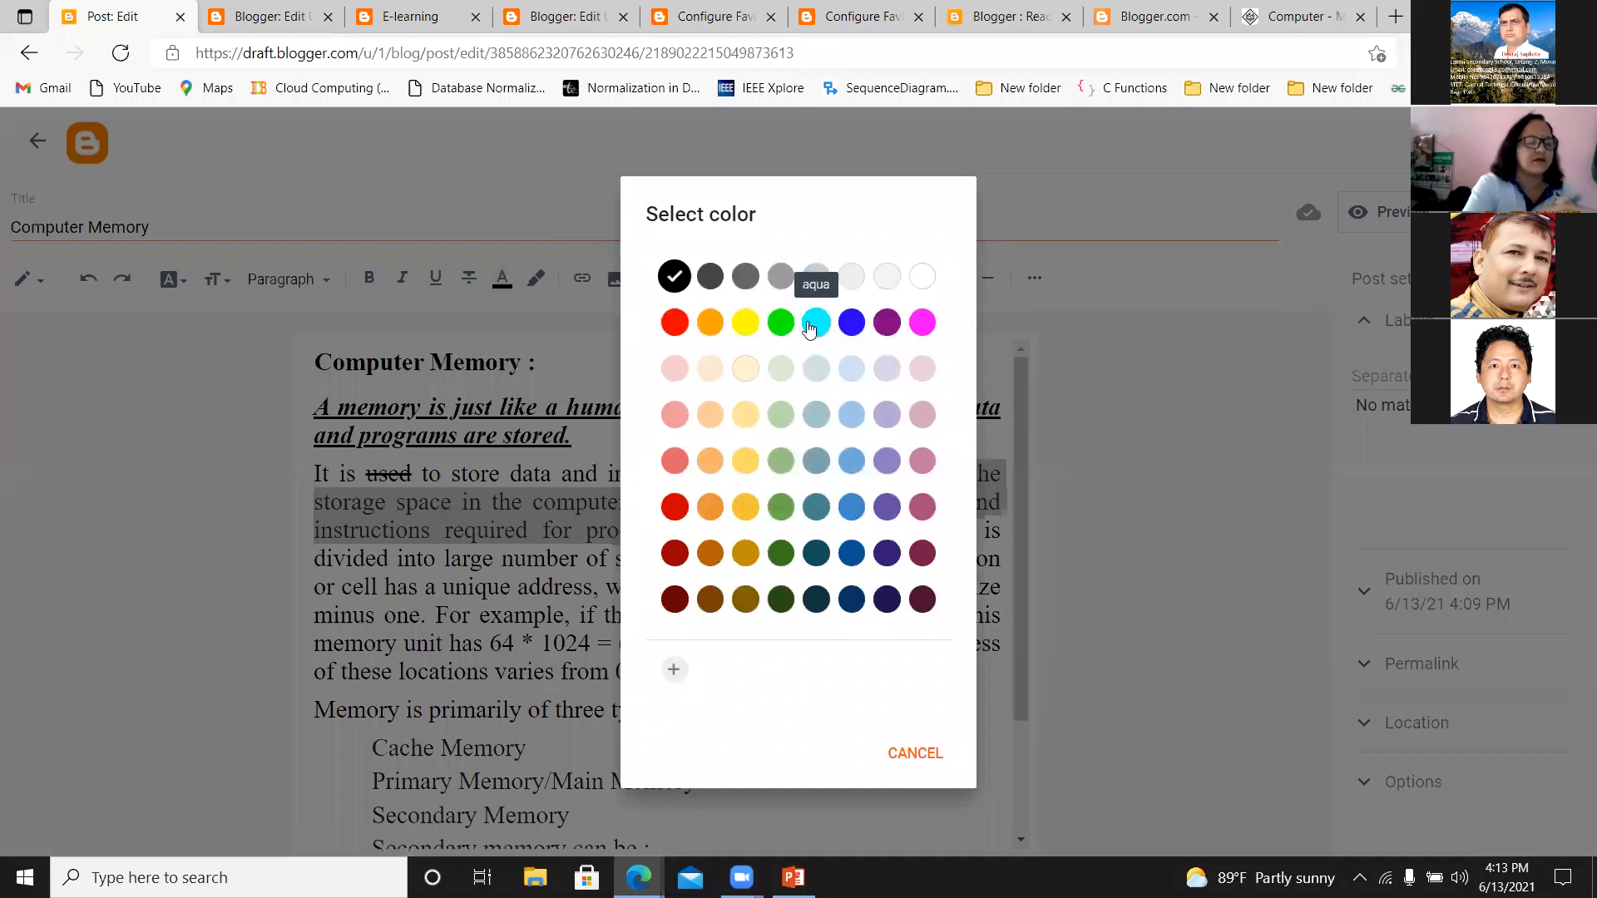
left_click(850, 504)
left_click(755, 515)
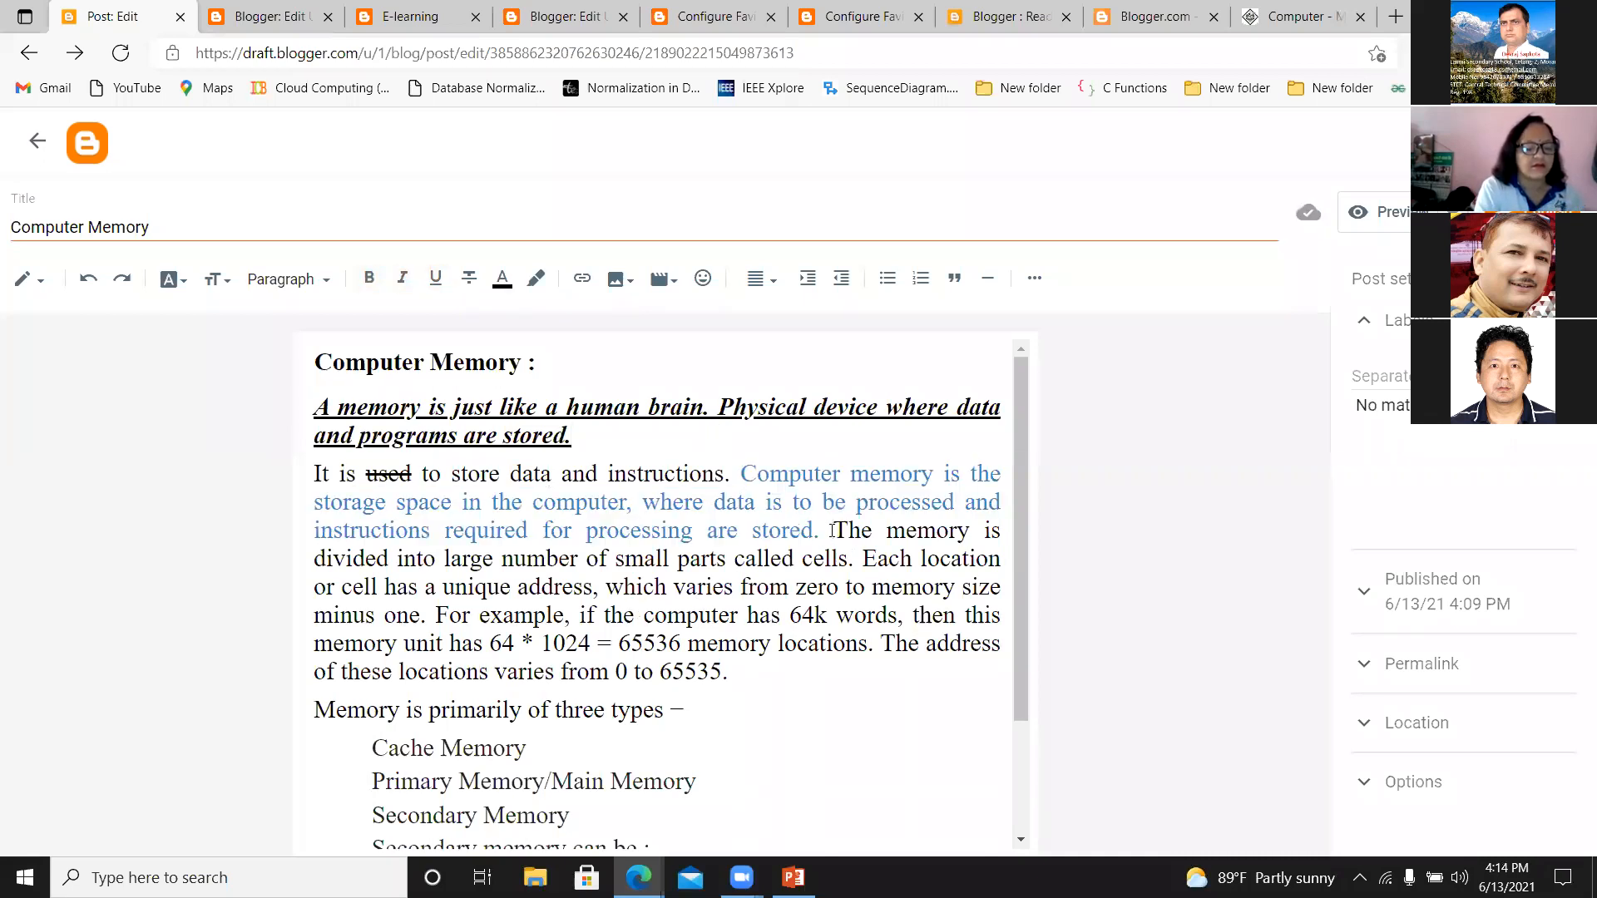
Start a new paragraph at "The memory is divided" and give its text through "memory size minus one." an orange background.
left_click(832, 529)
key("Return")
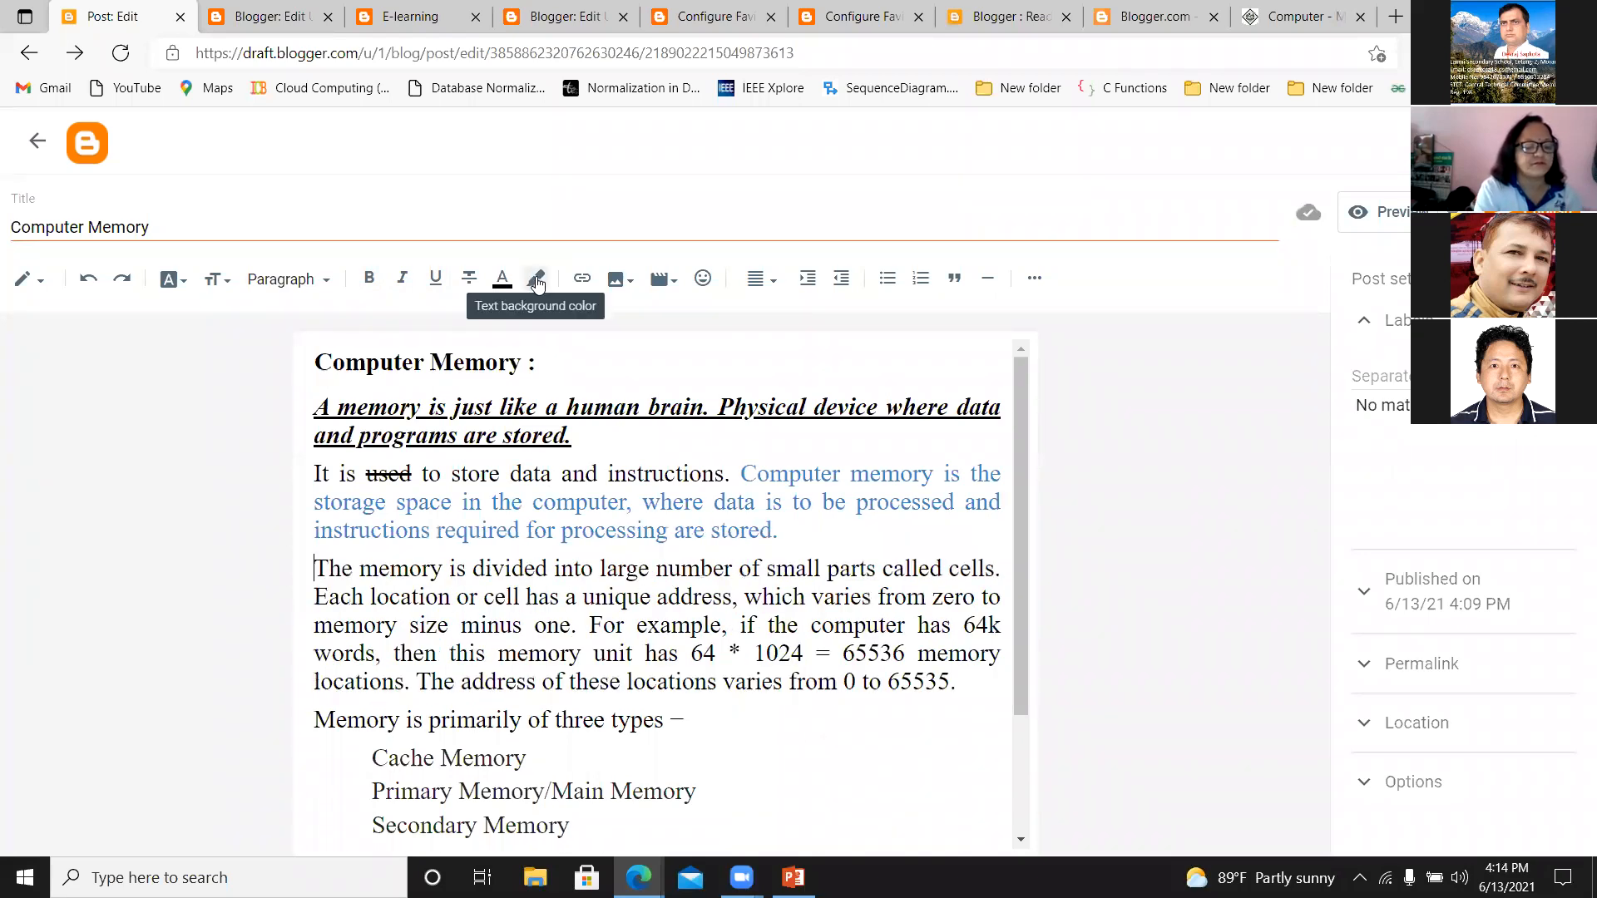
left_click_drag(319, 562, 591, 628)
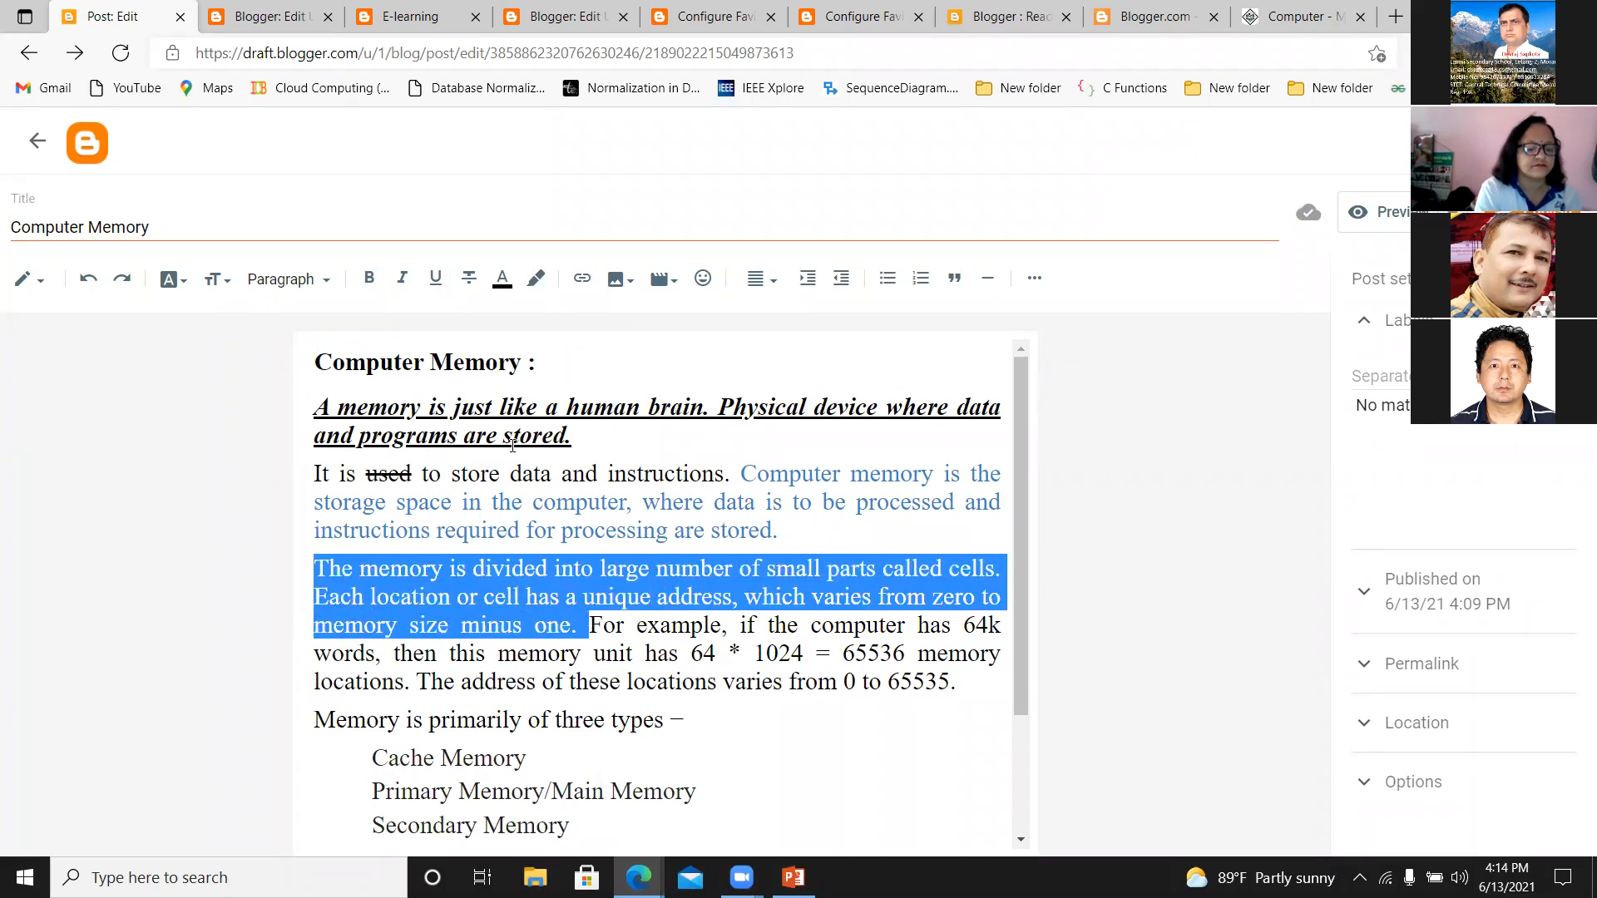
left_click(535, 278)
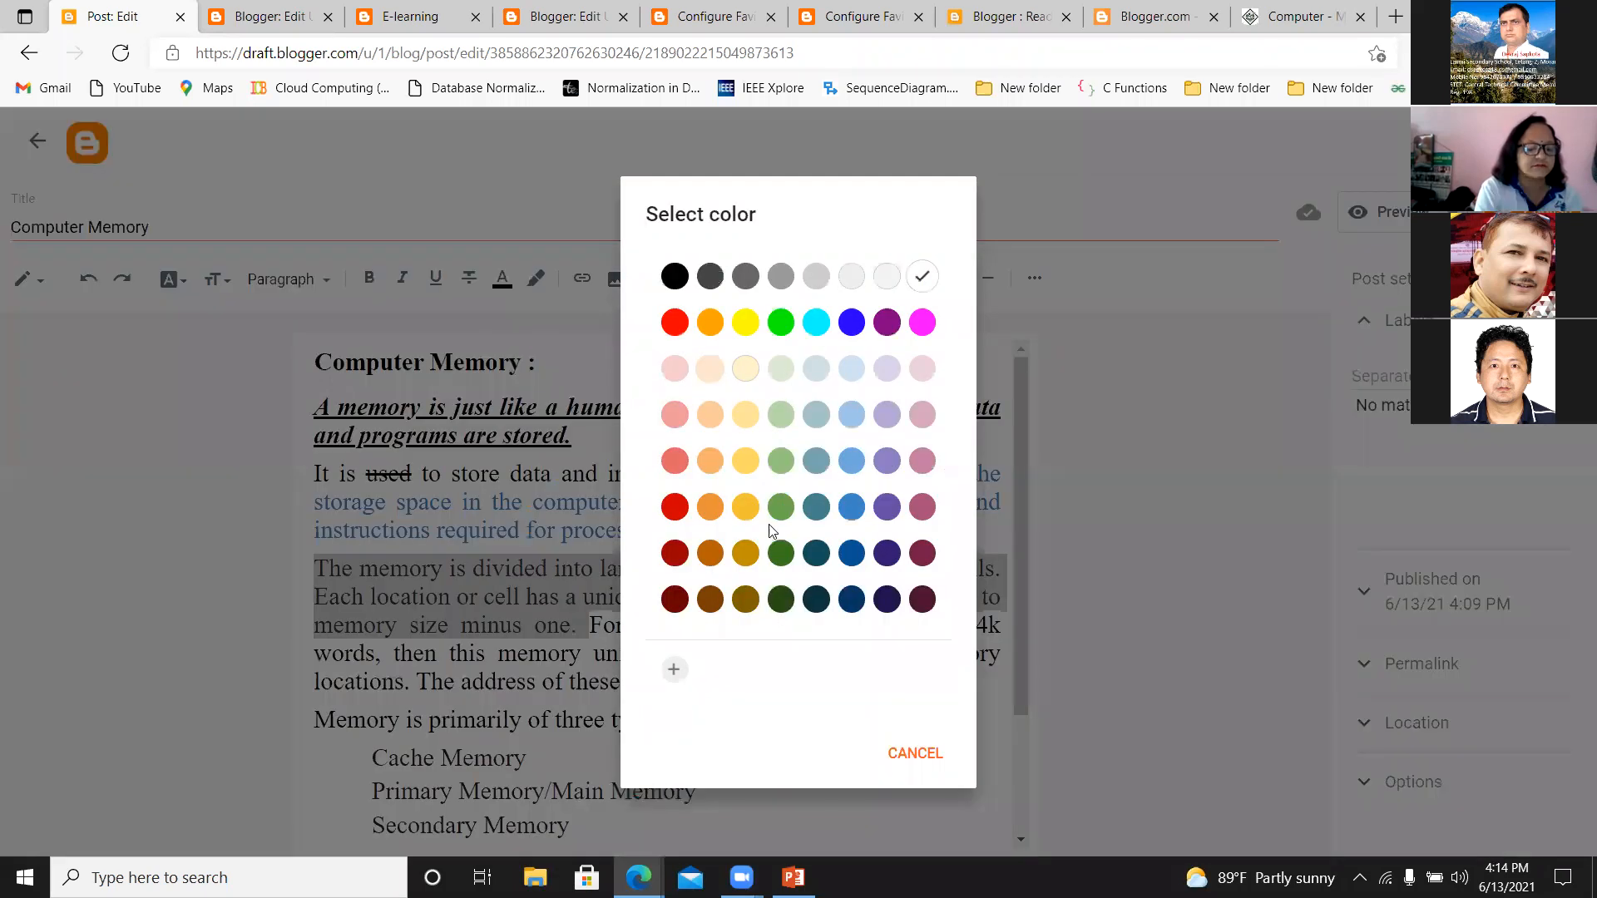
left_click(711, 513)
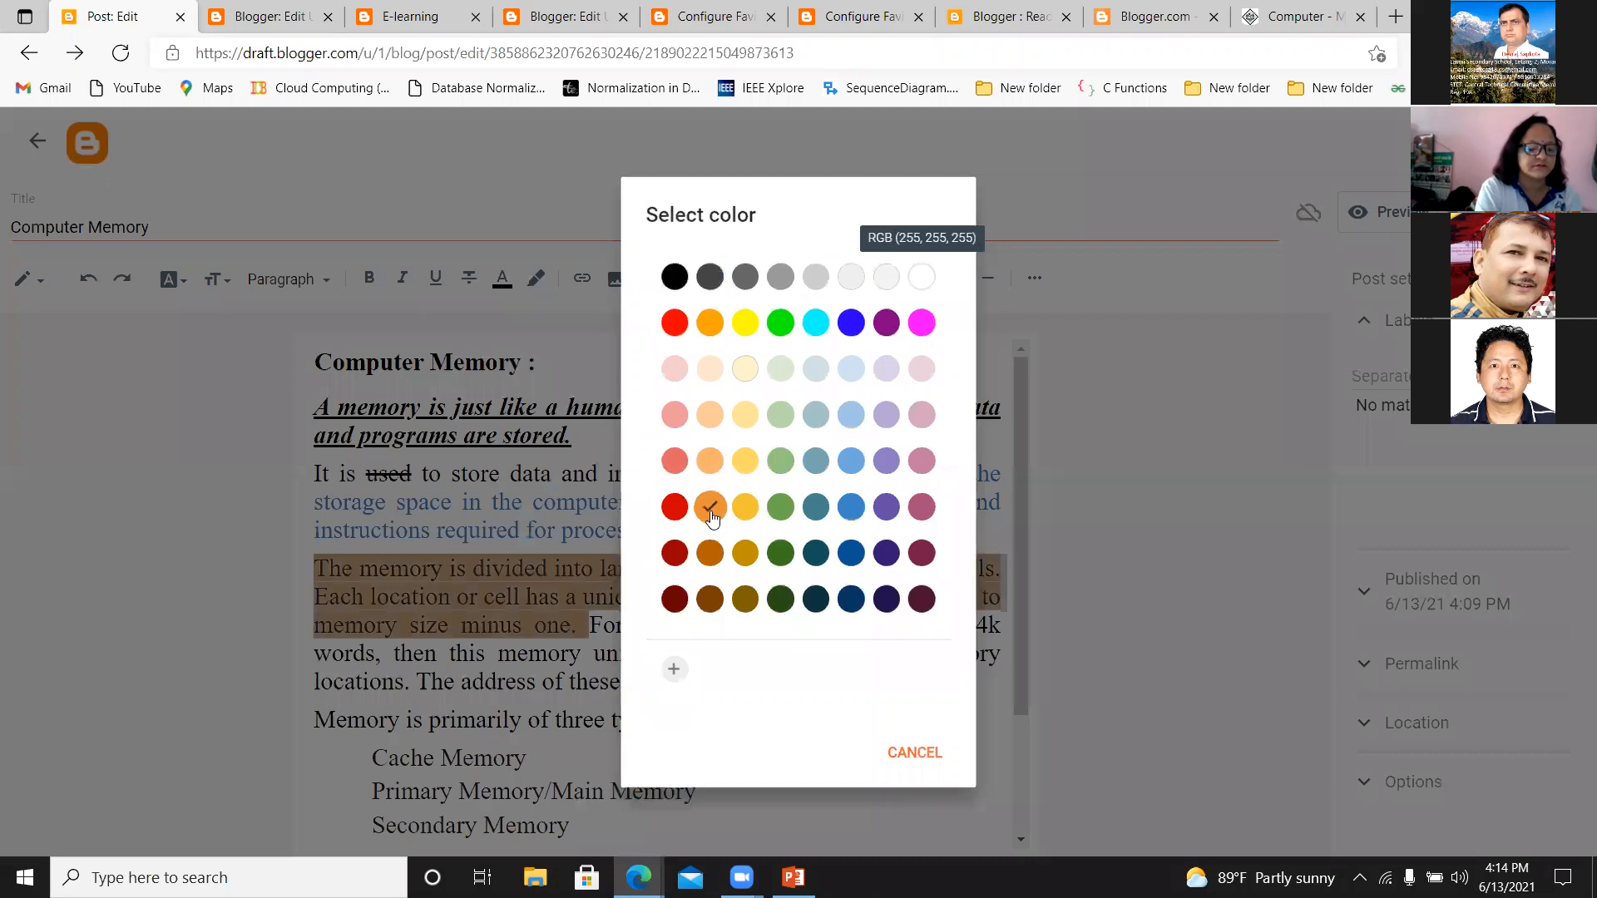
Start a new paragraph at "For example, if the computer has 64k" and insert a horizontal line above it.
left_click(742, 755)
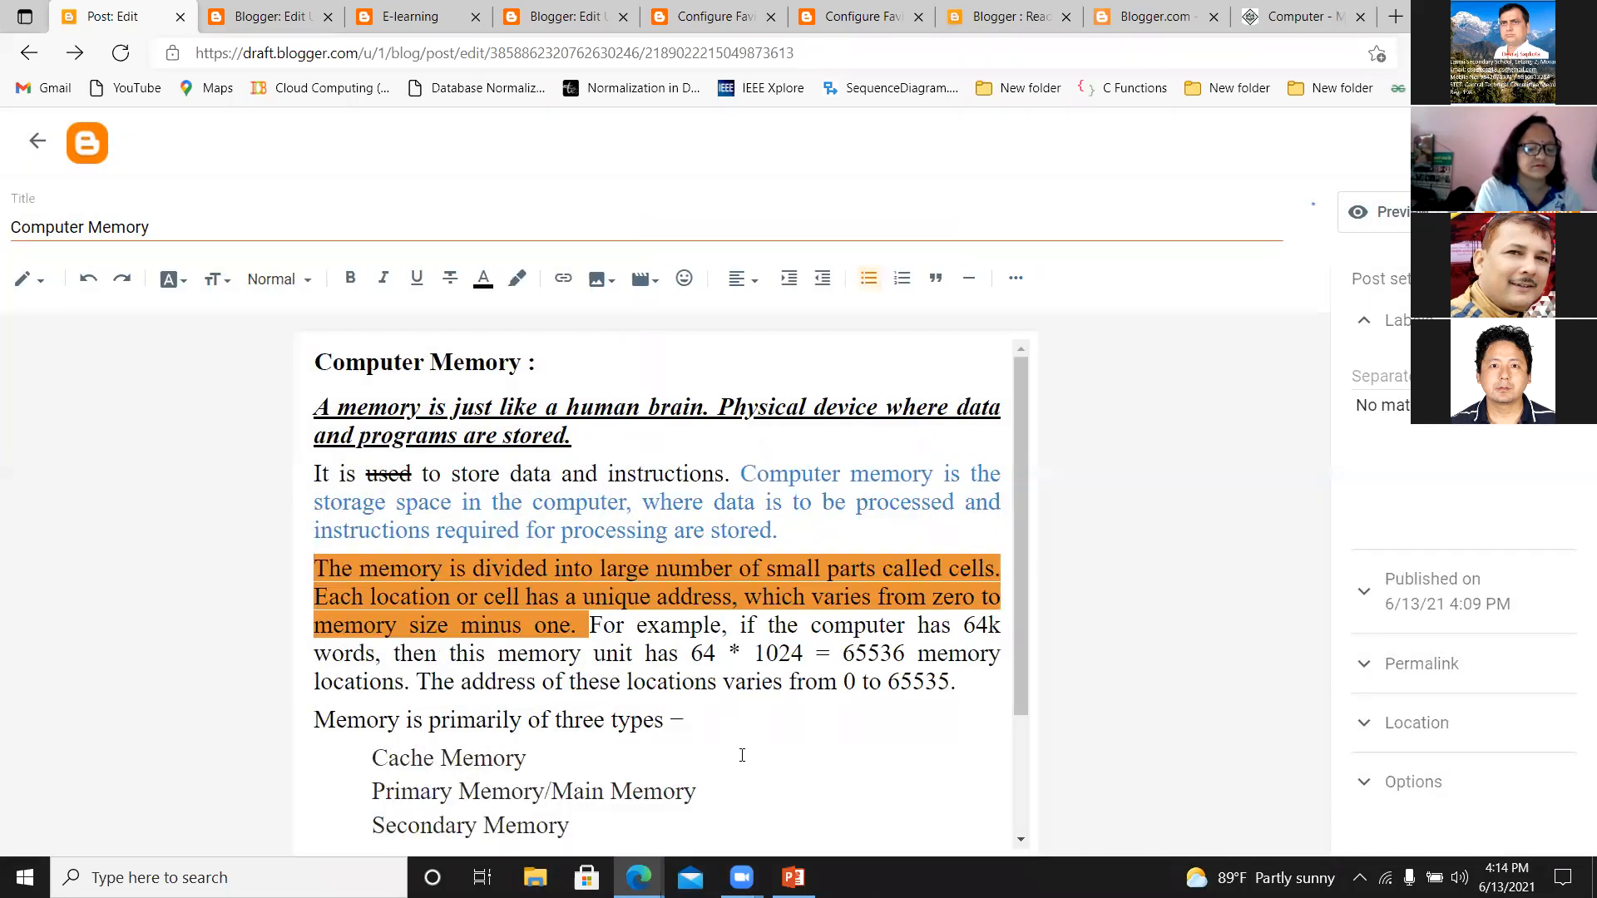
left_click_drag(1021, 377, 1021, 453)
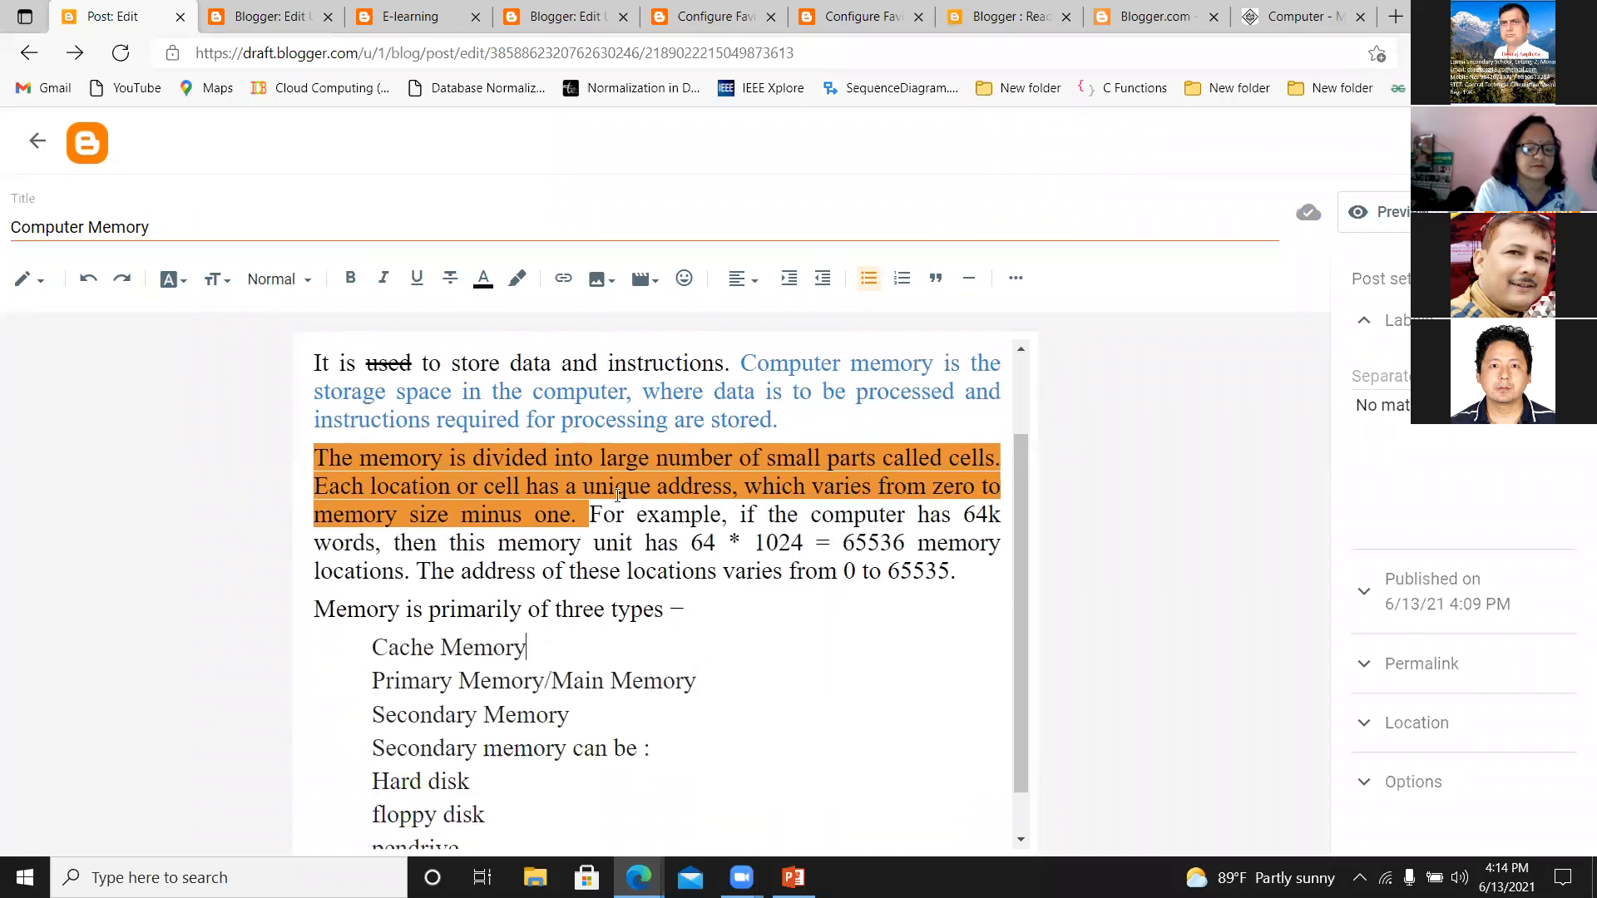
key("Return")
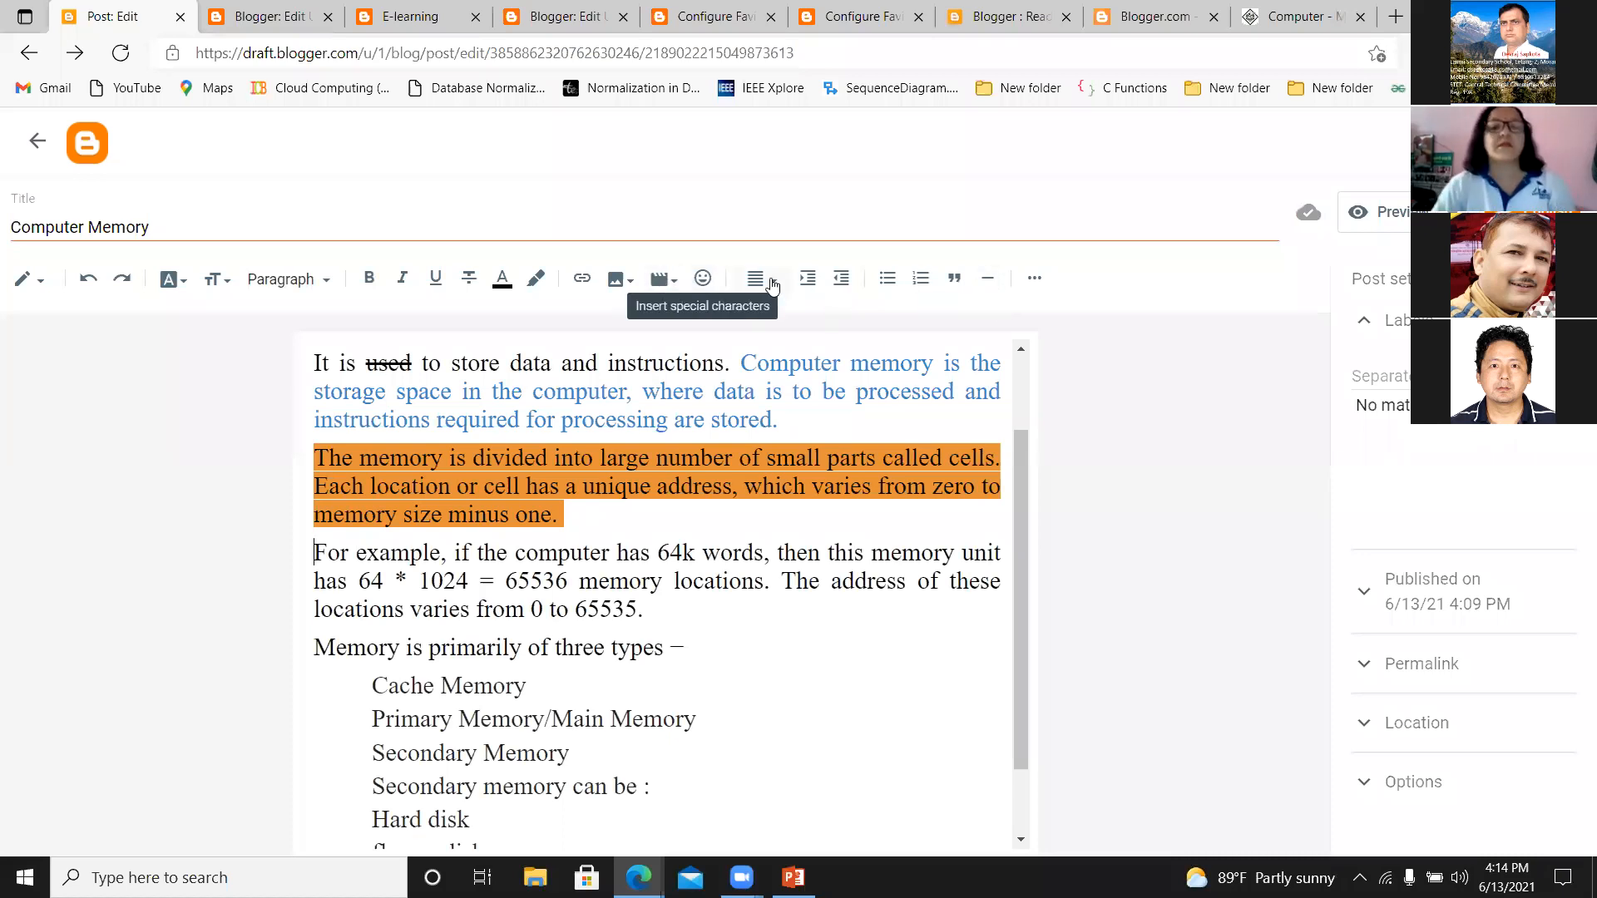
left_click(989, 279)
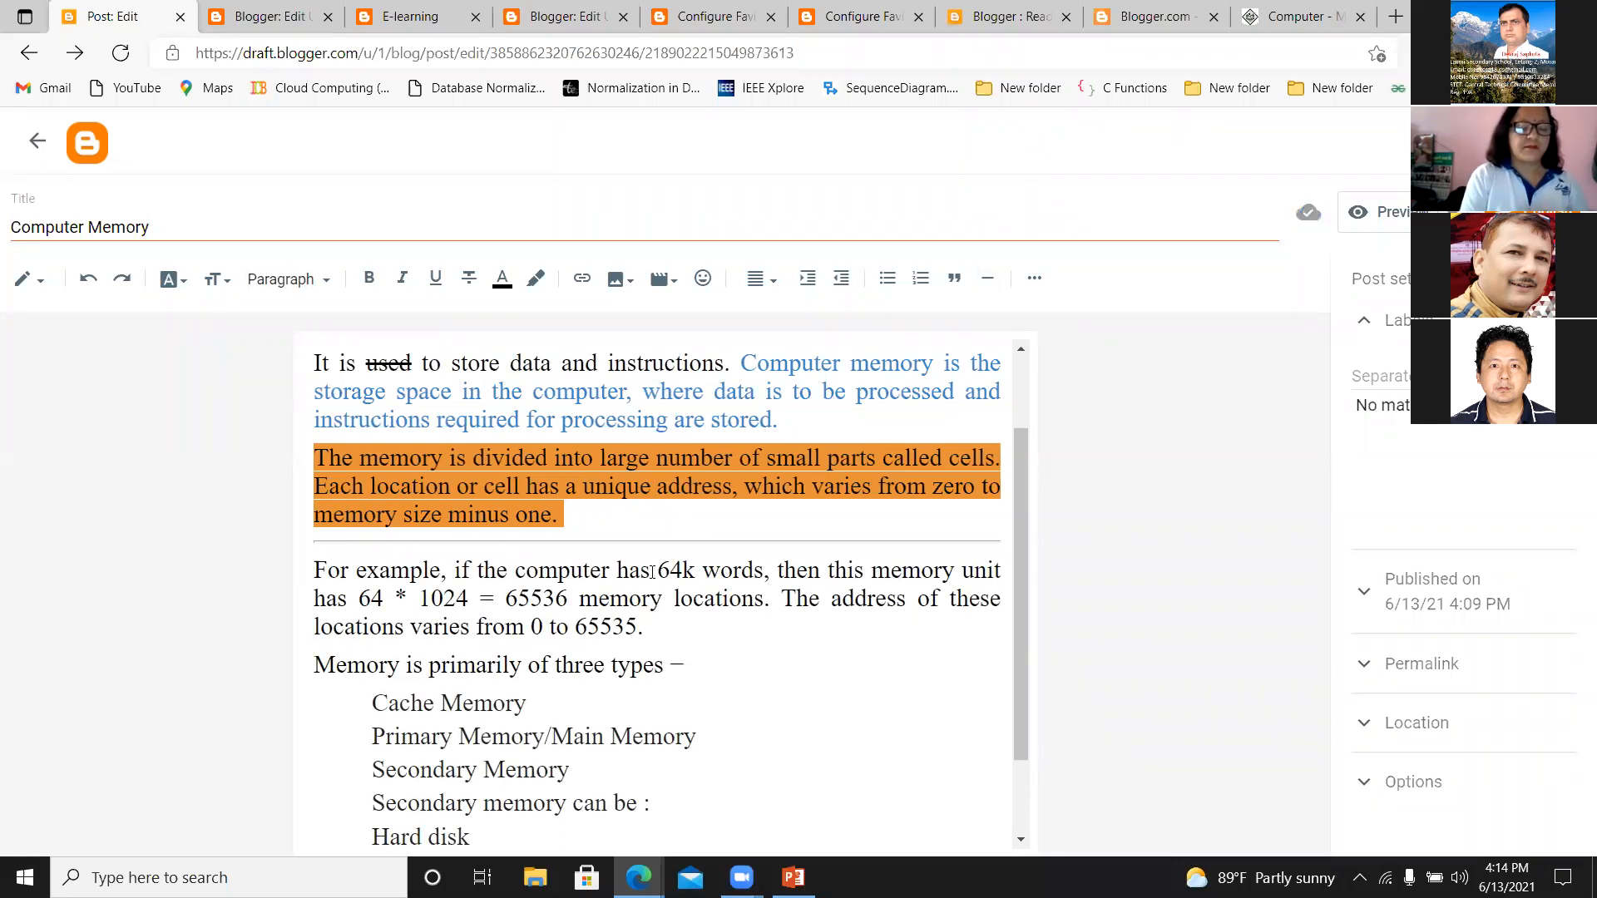
left_click(599, 514)
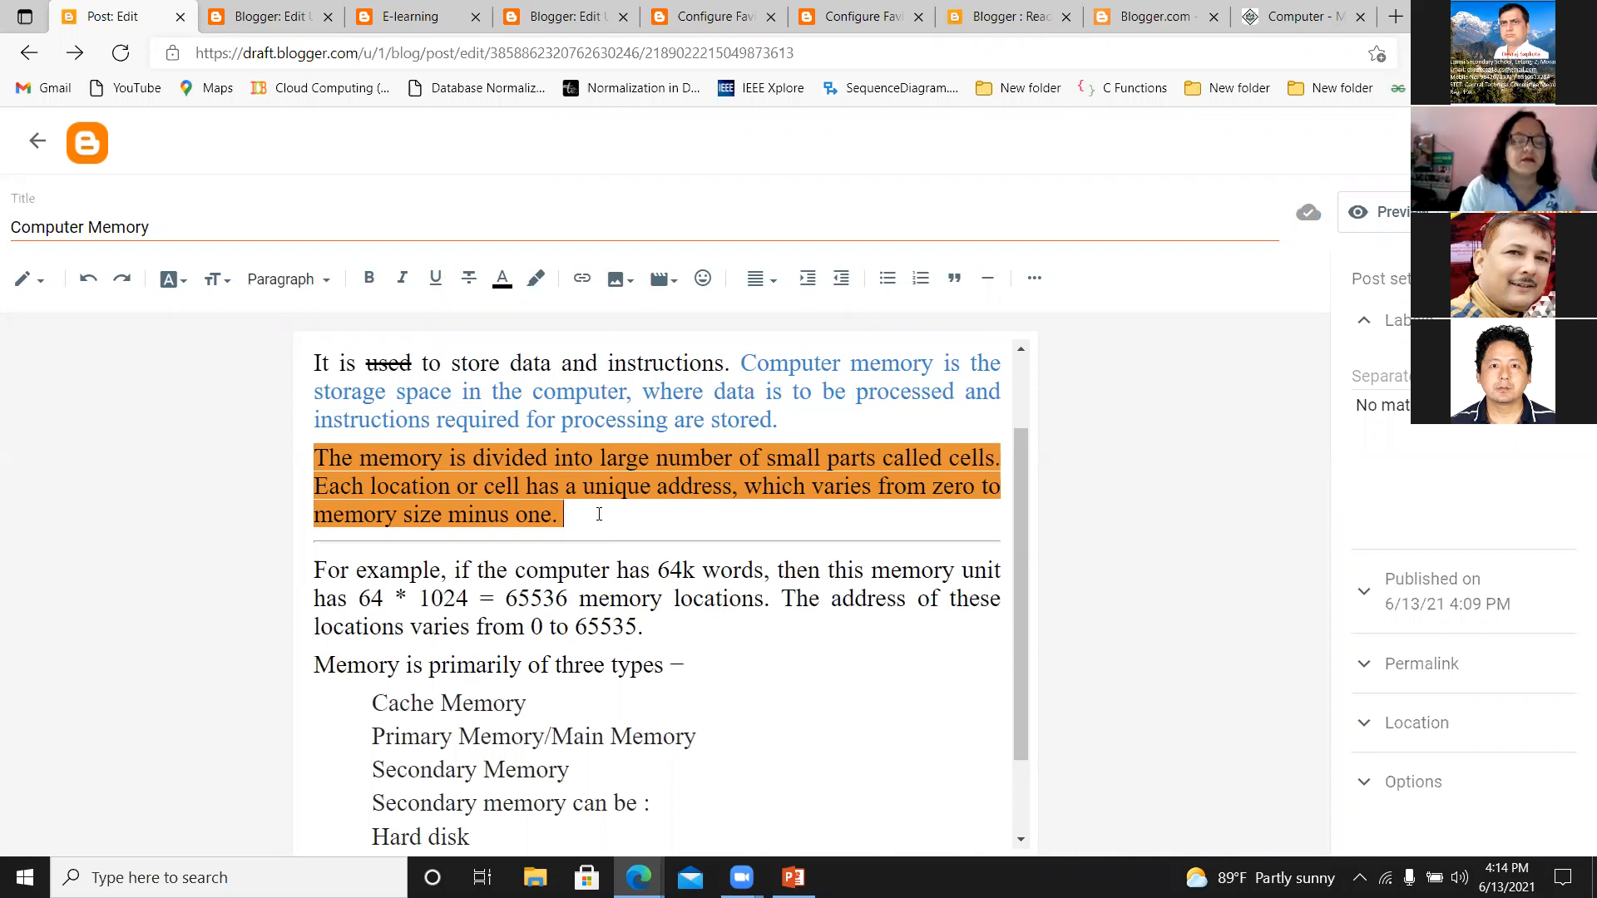
left_click(581, 280)
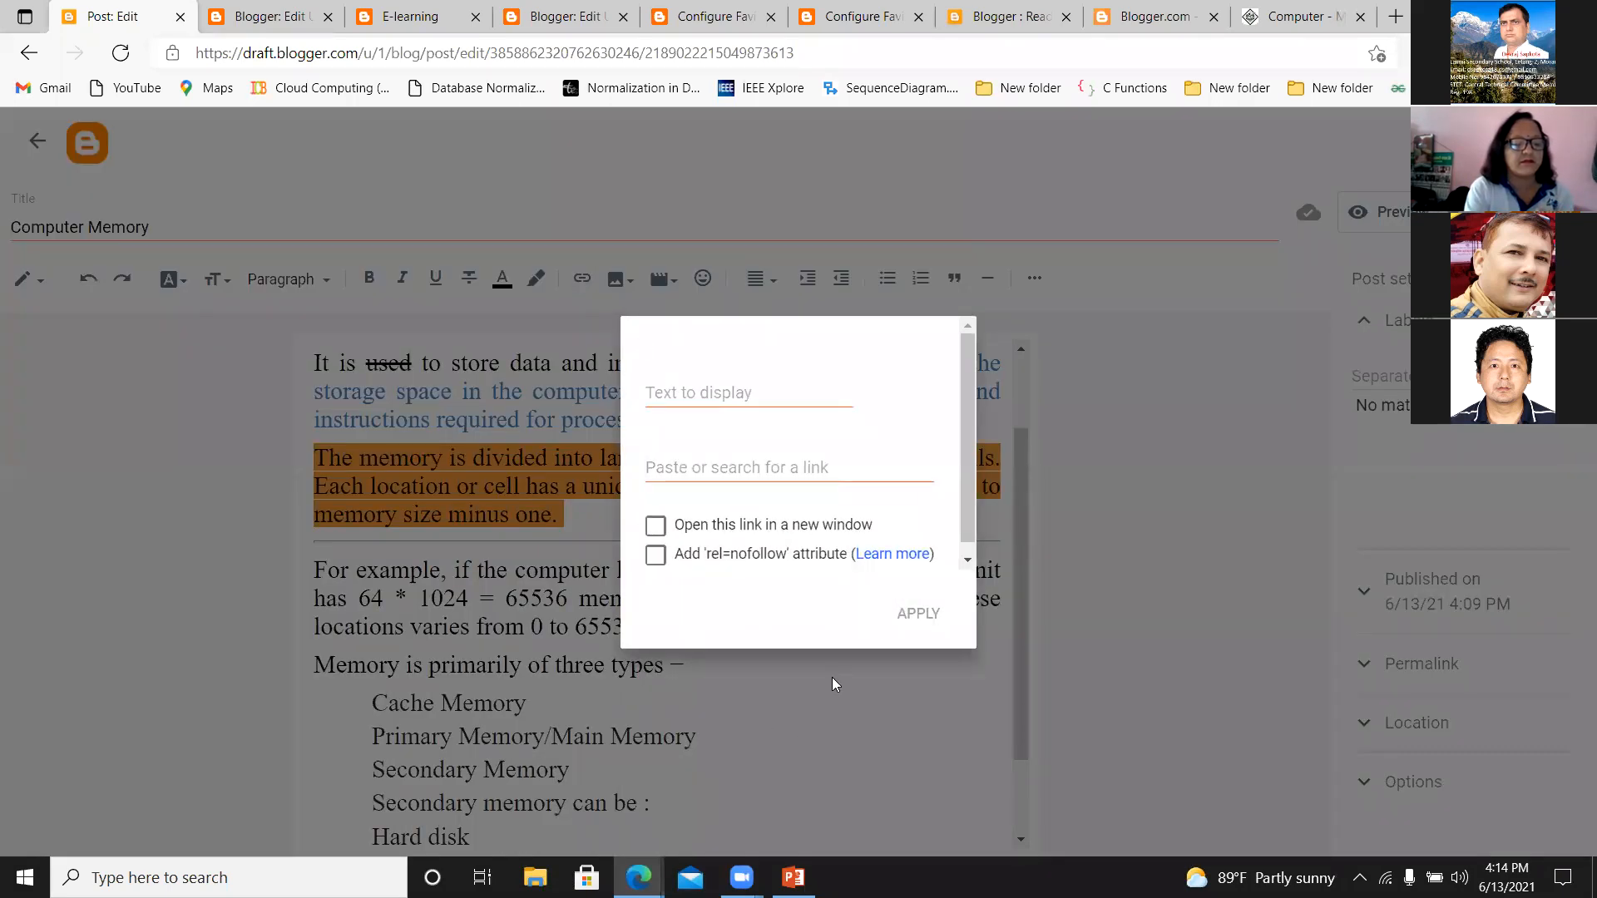
left_click(775, 709)
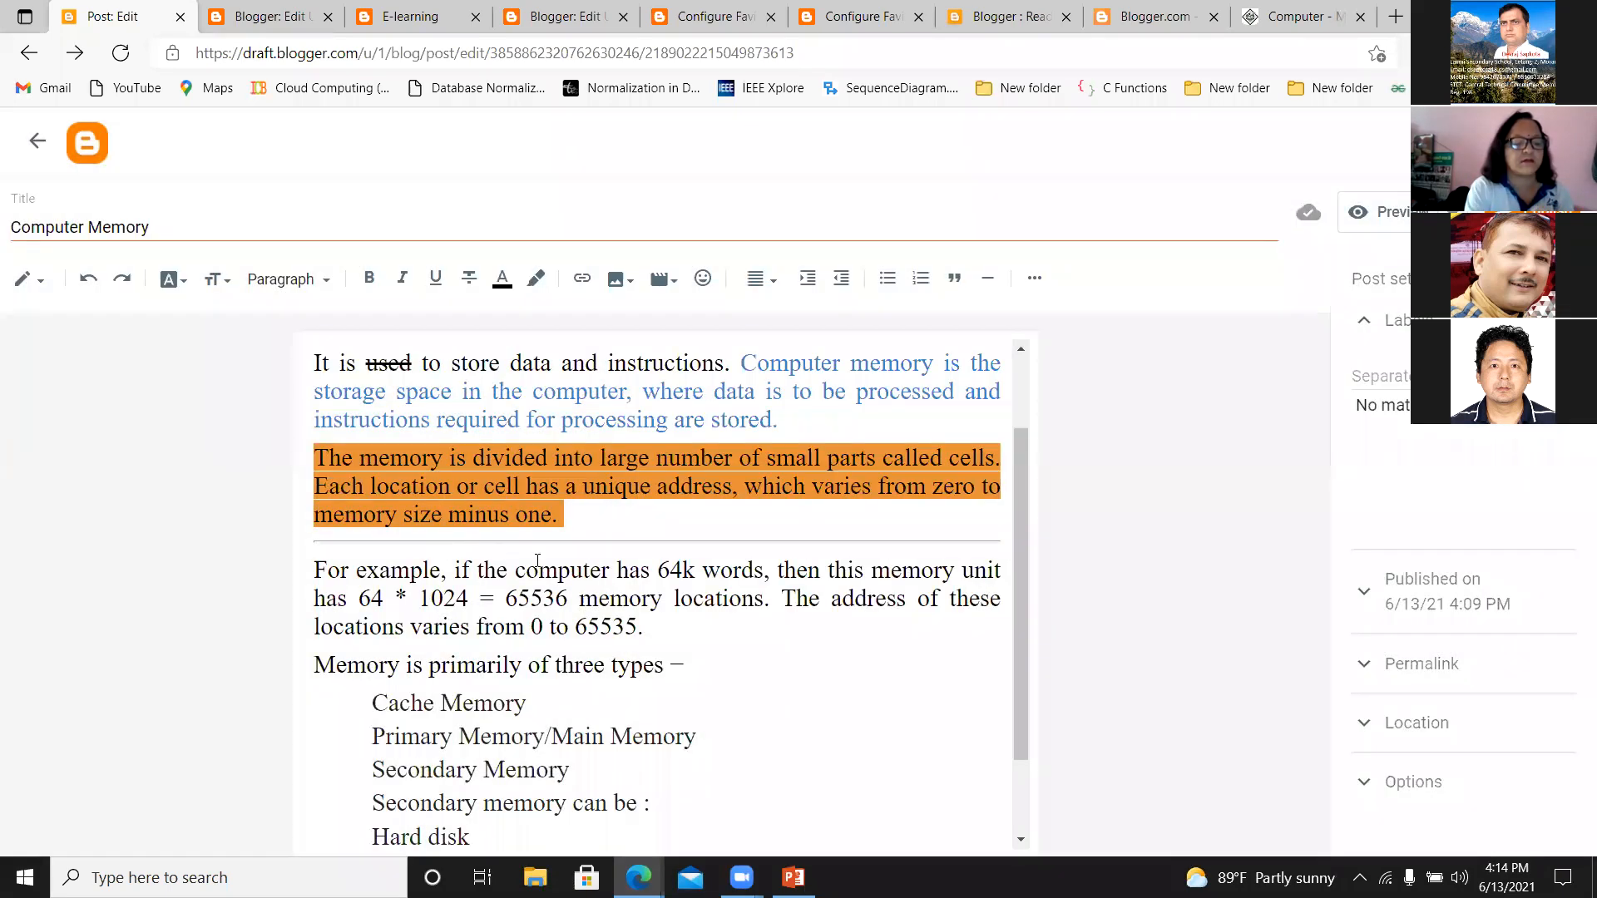
Add the word "facebook" on its own line between the horizontal line and the "For example" paragraph.
left_click(314, 570)
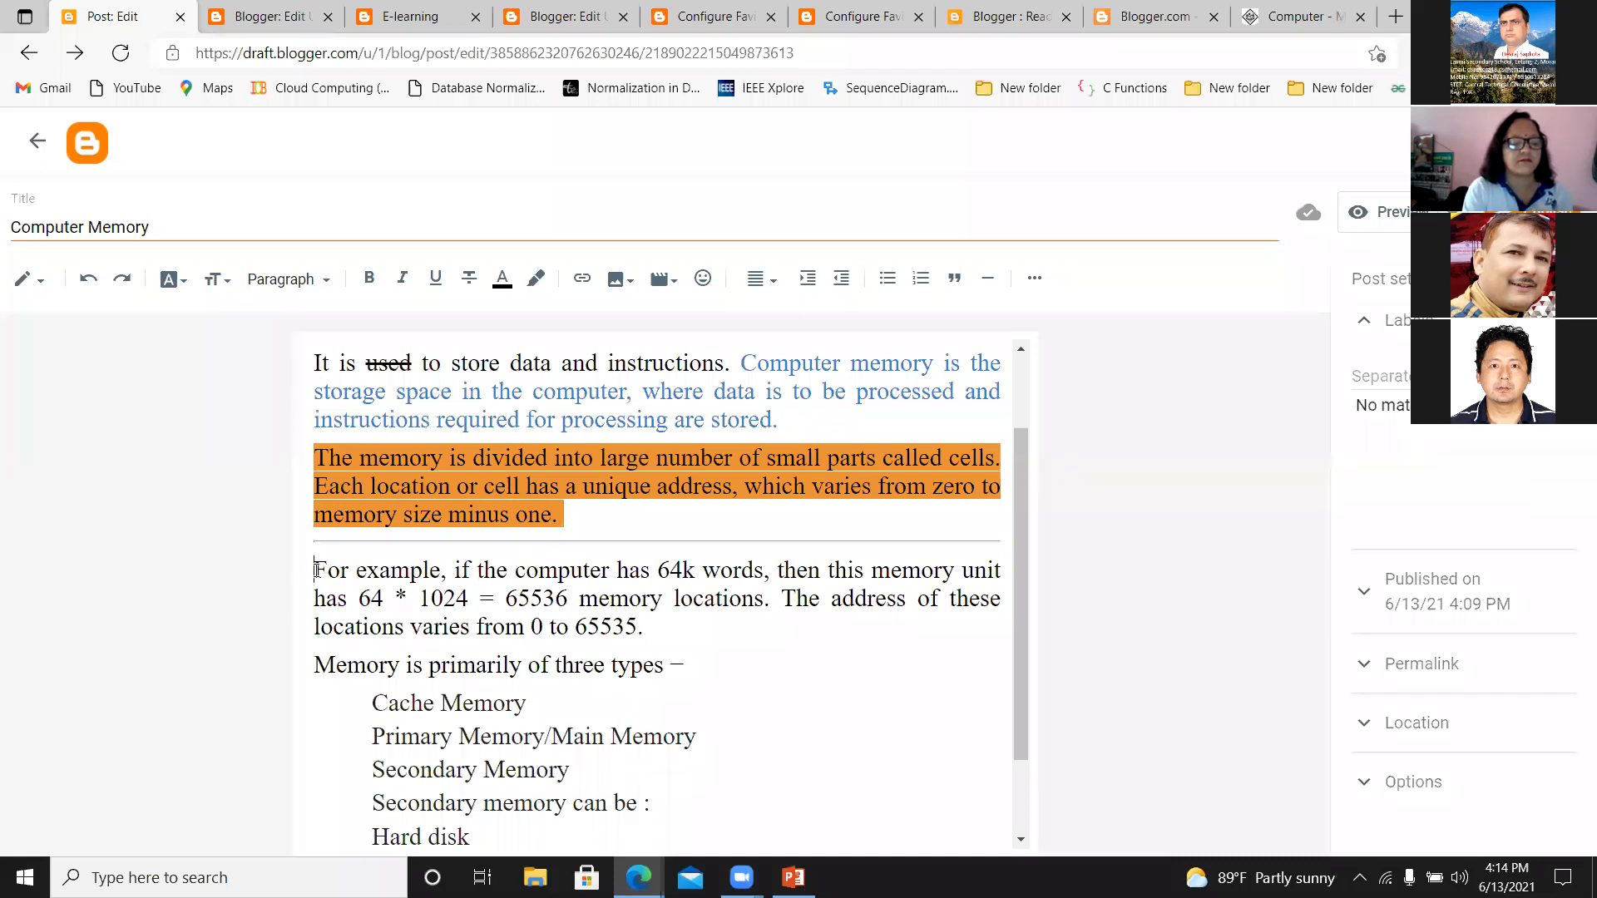
type("facebook")
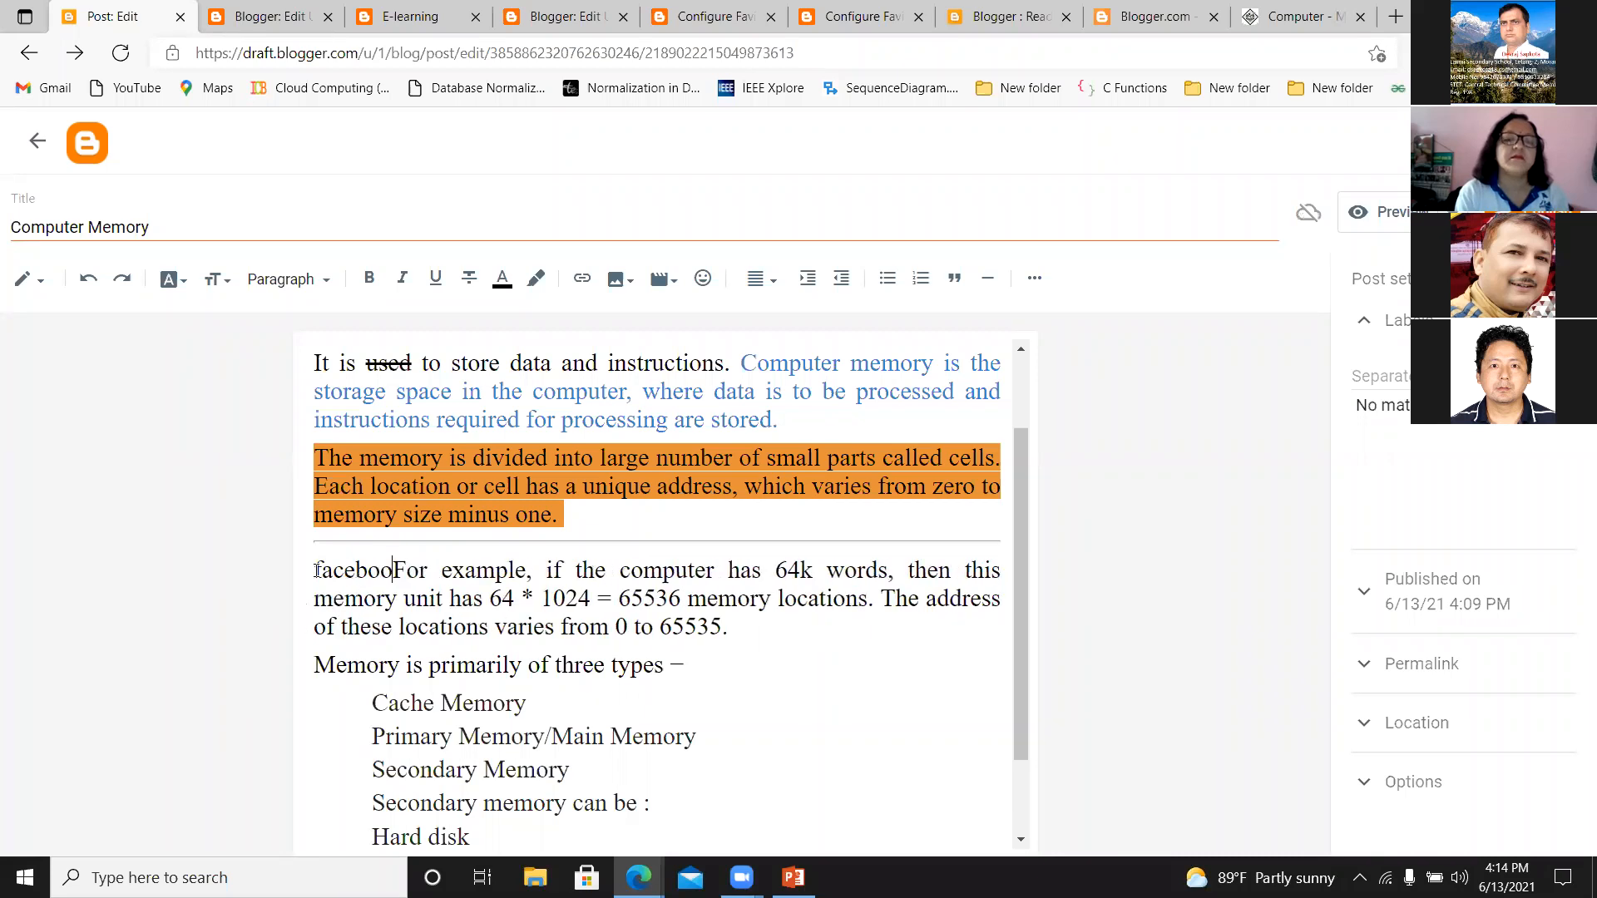
key("Return")
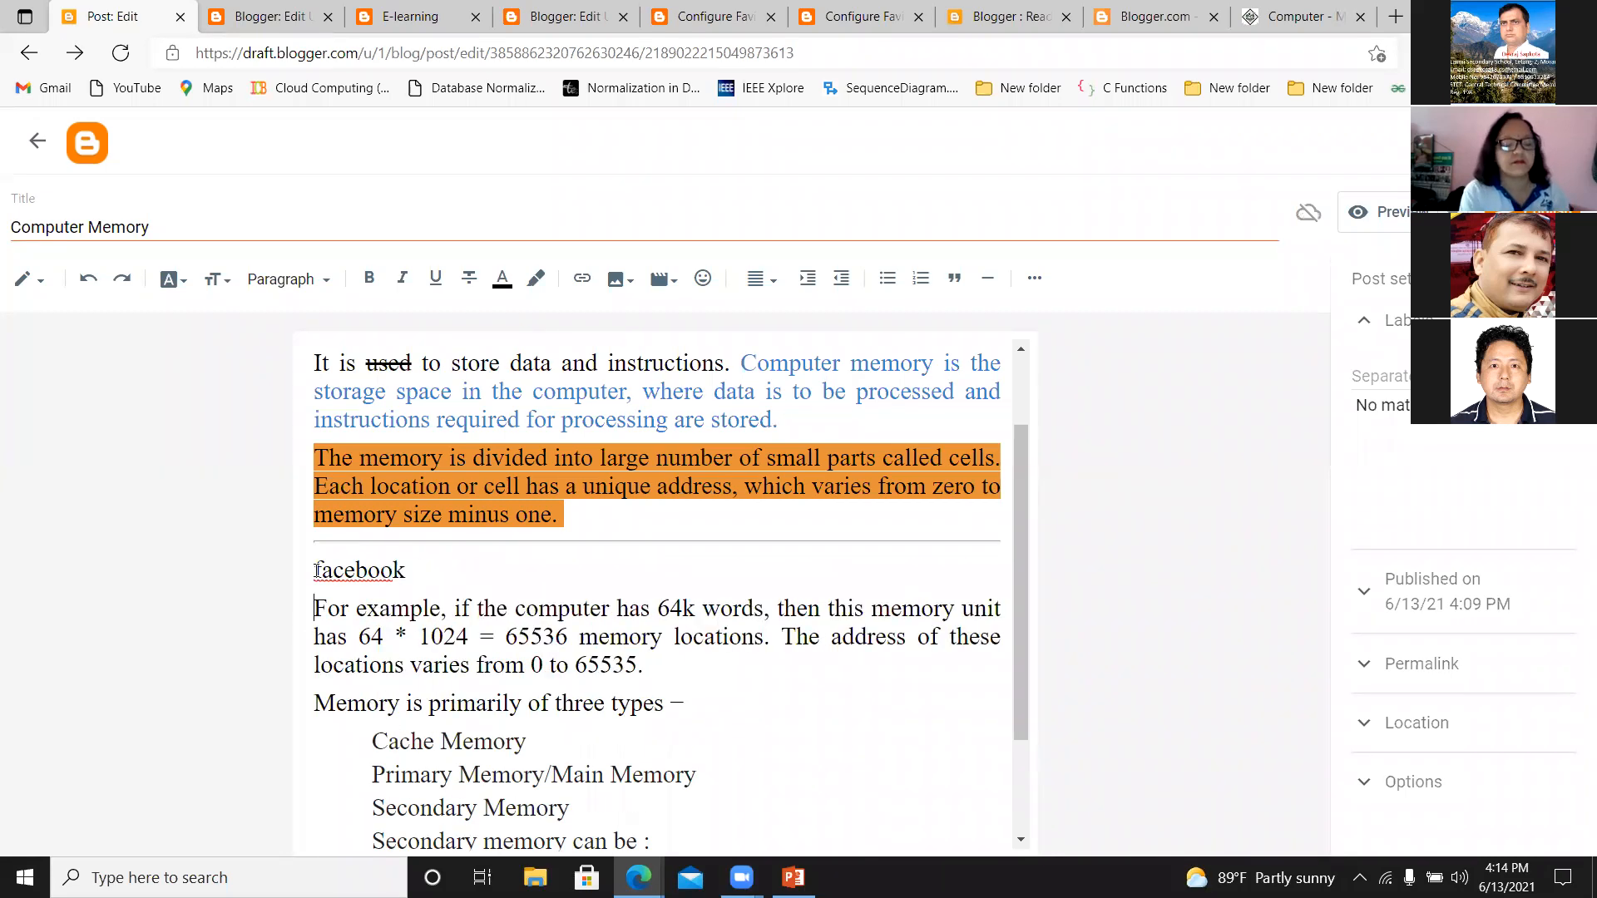
left_click_drag(406, 570, 310, 576)
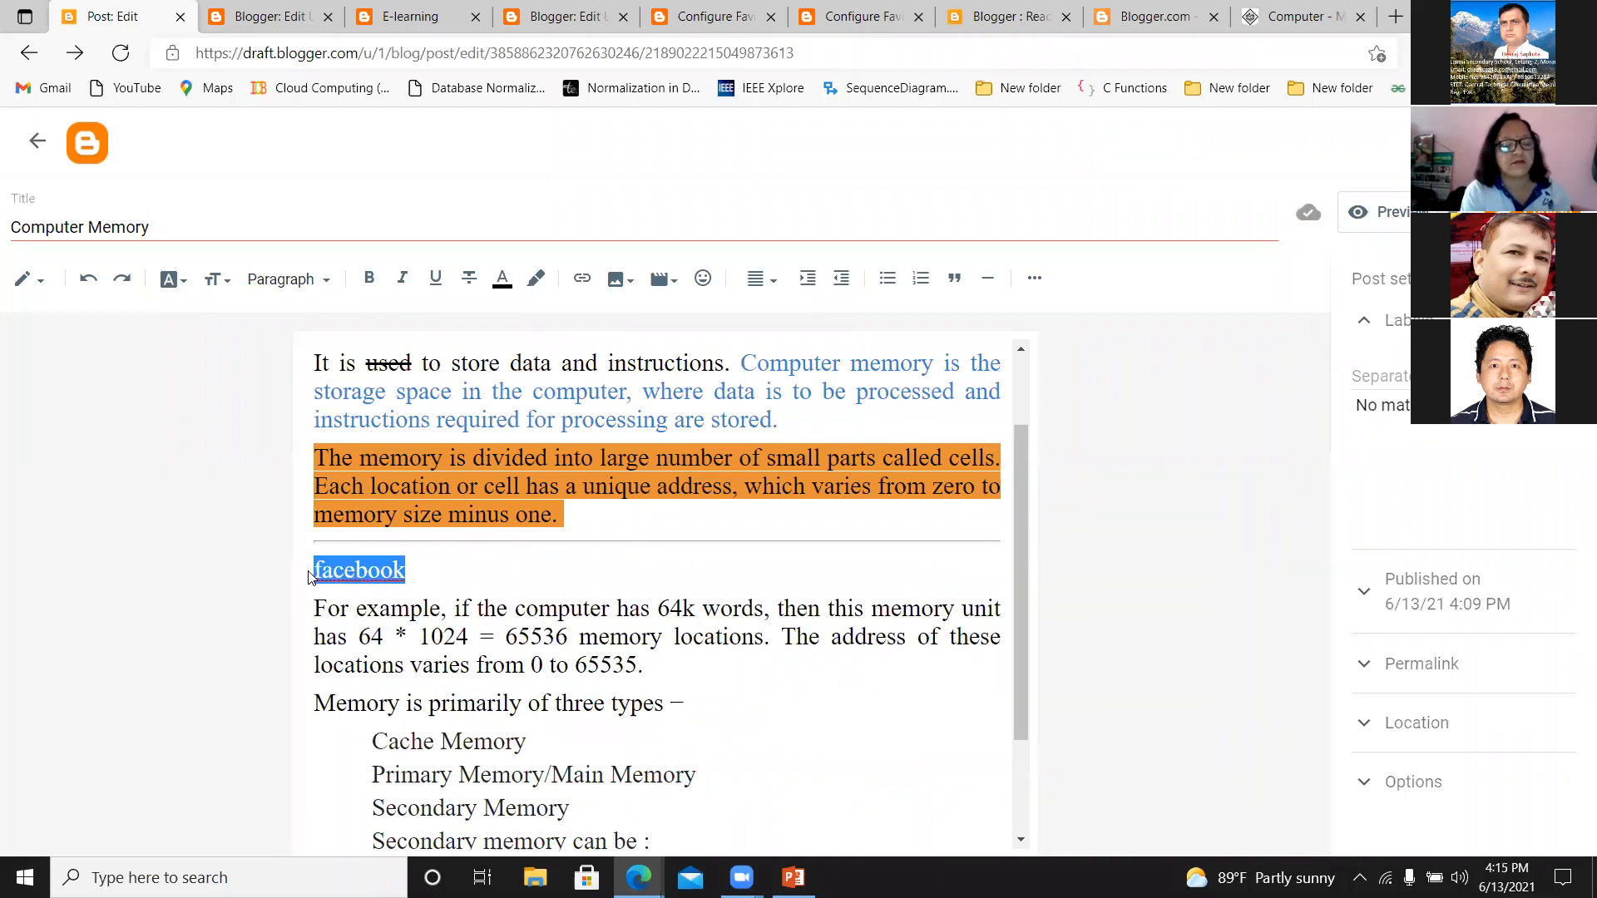
left_click(582, 283)
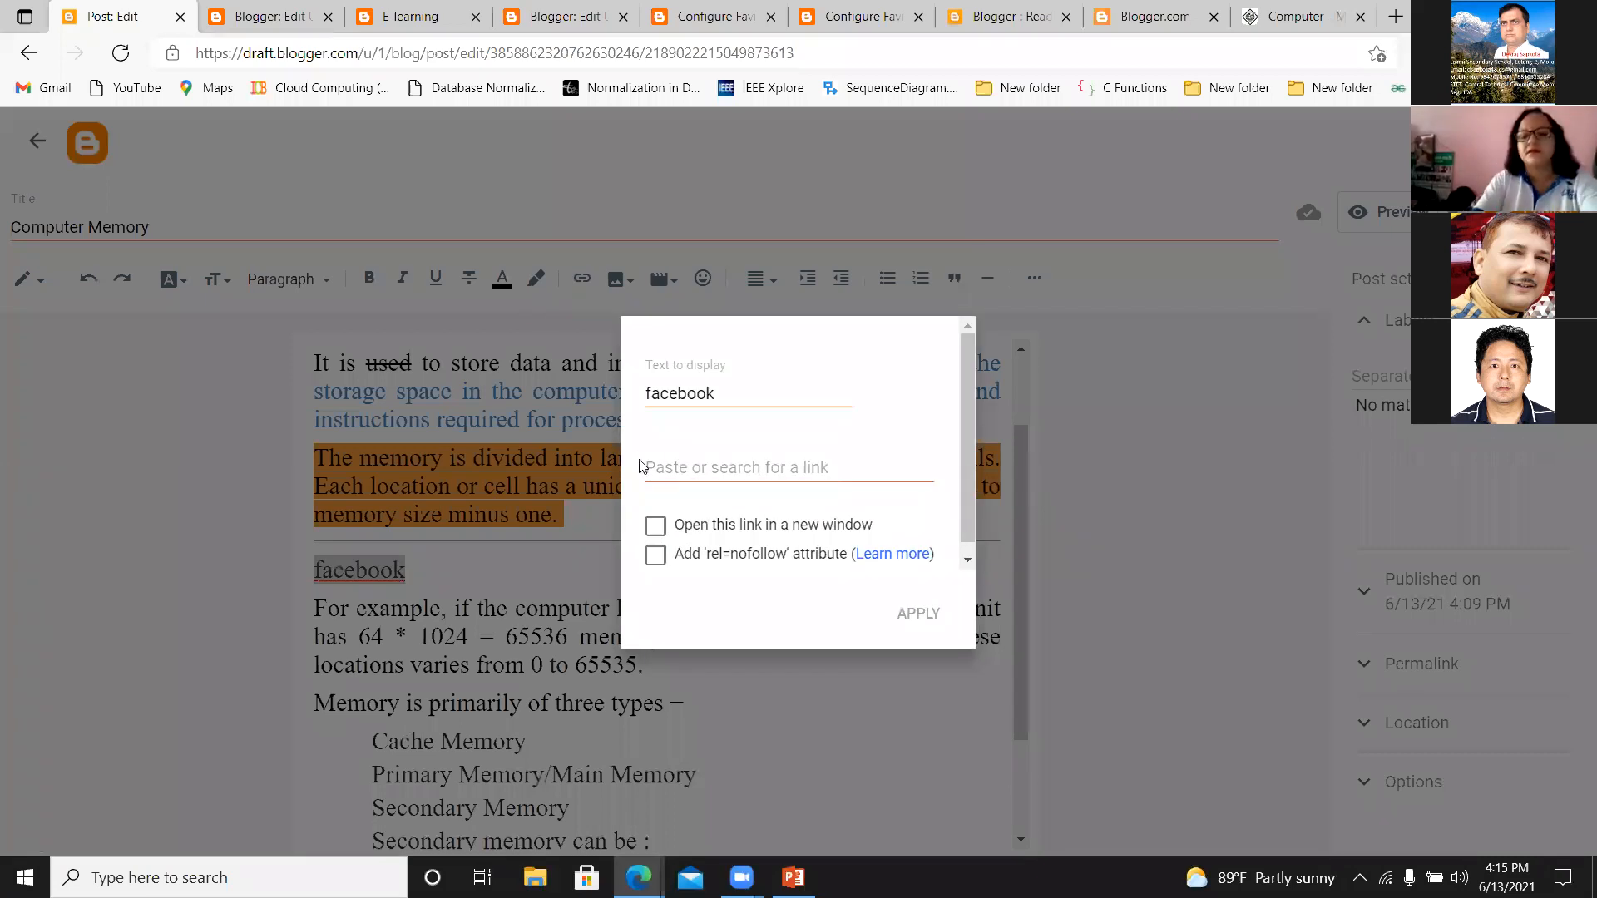
left_click(645, 467)
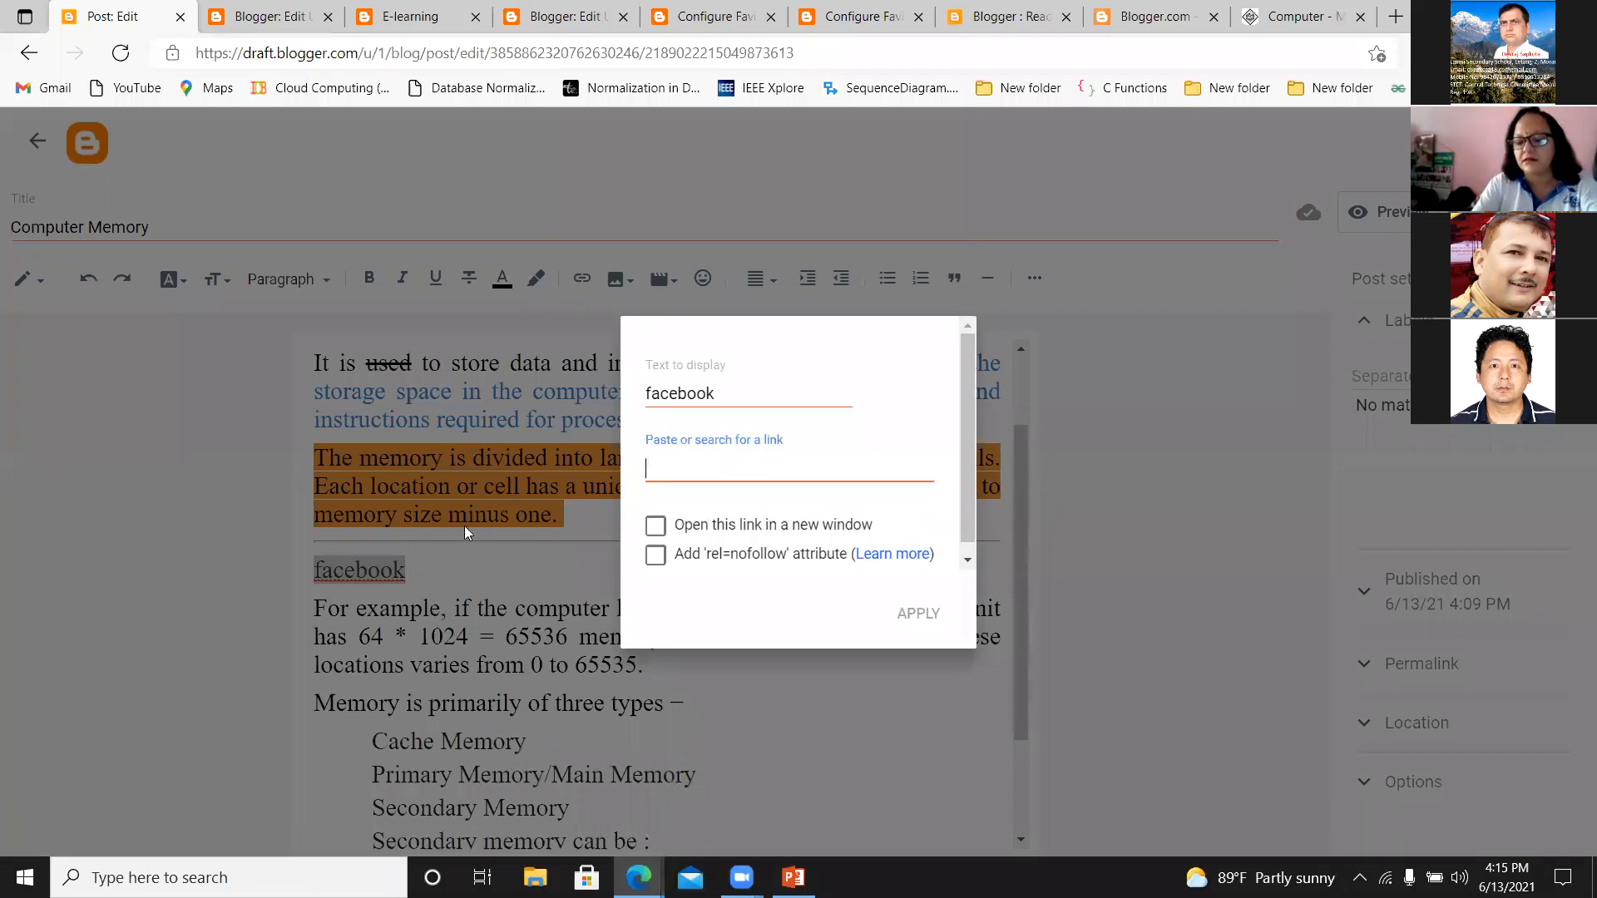
type("https")
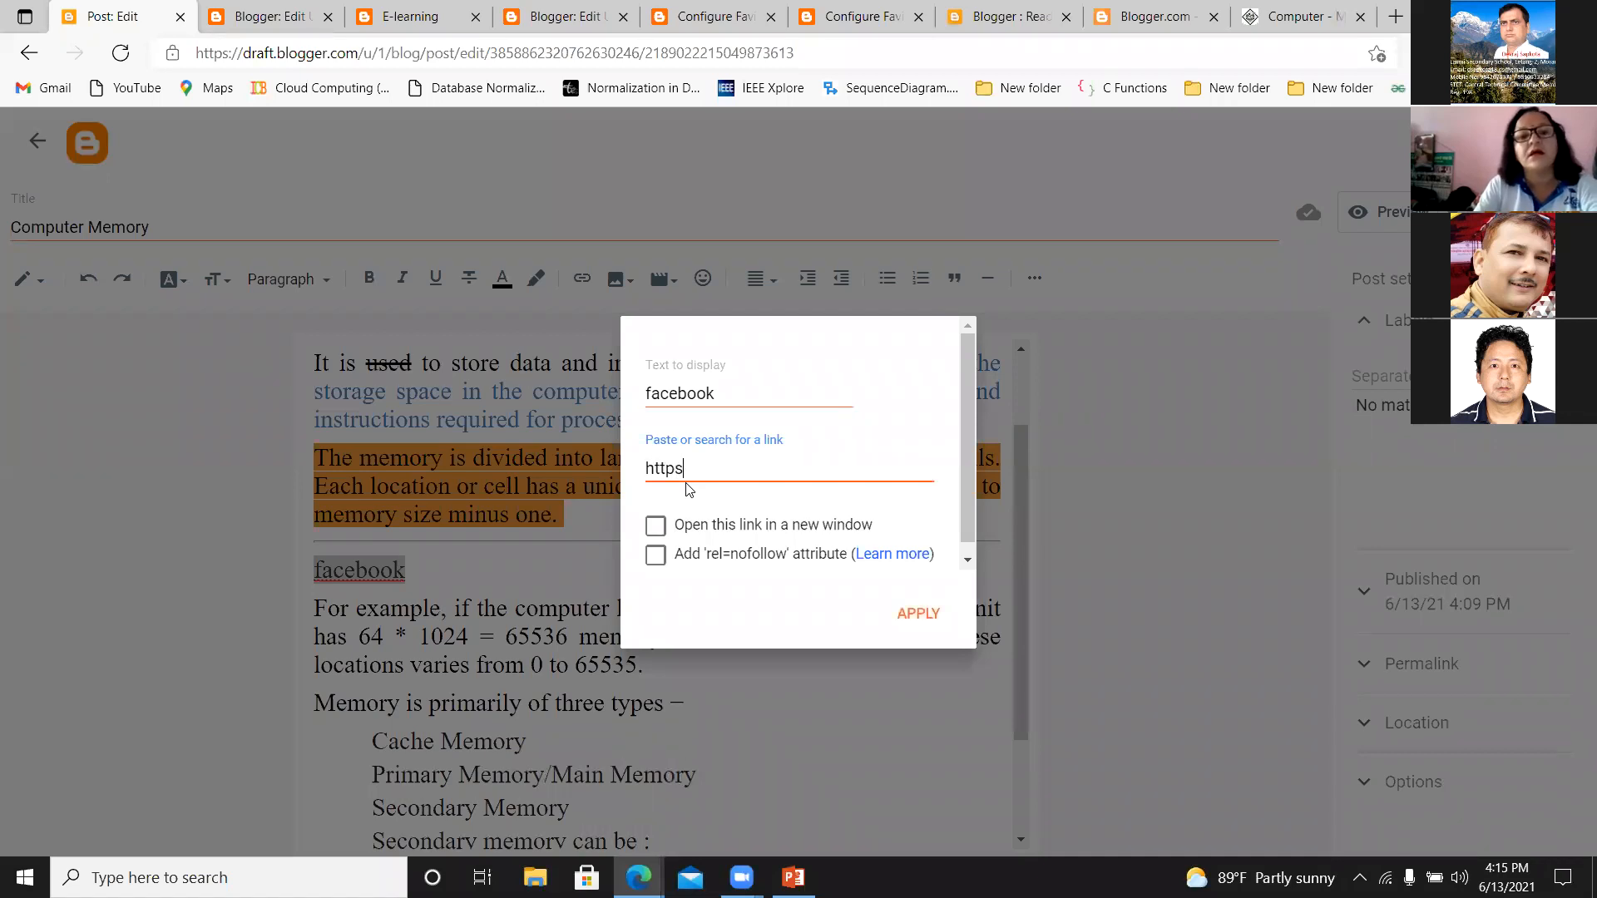
type(":\\\\www.fa")
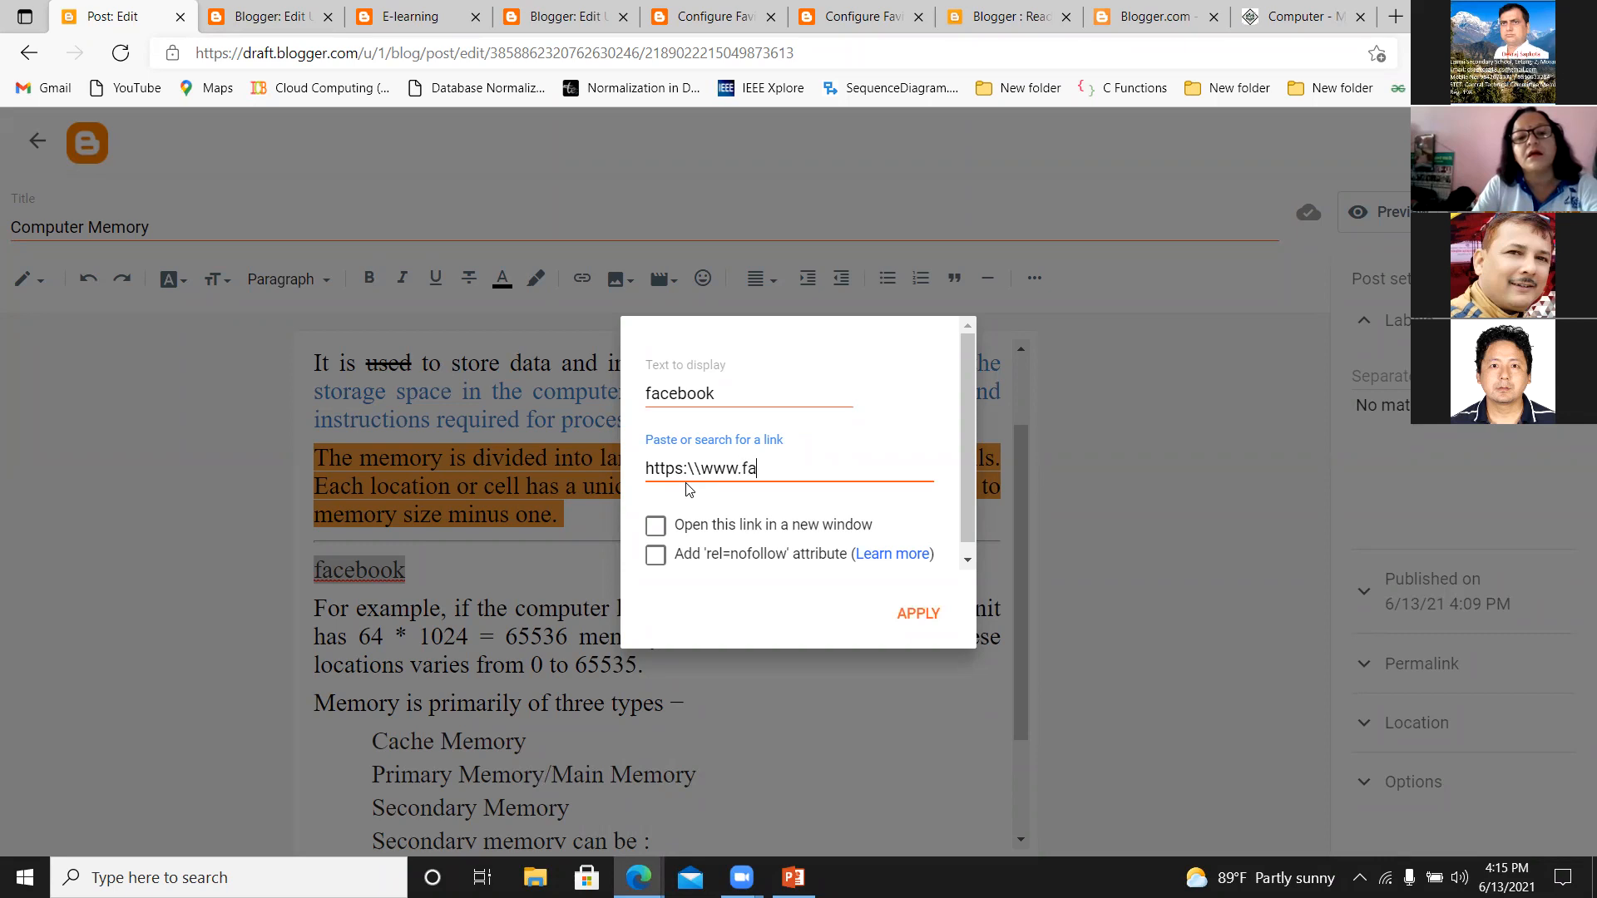
type("cebook")
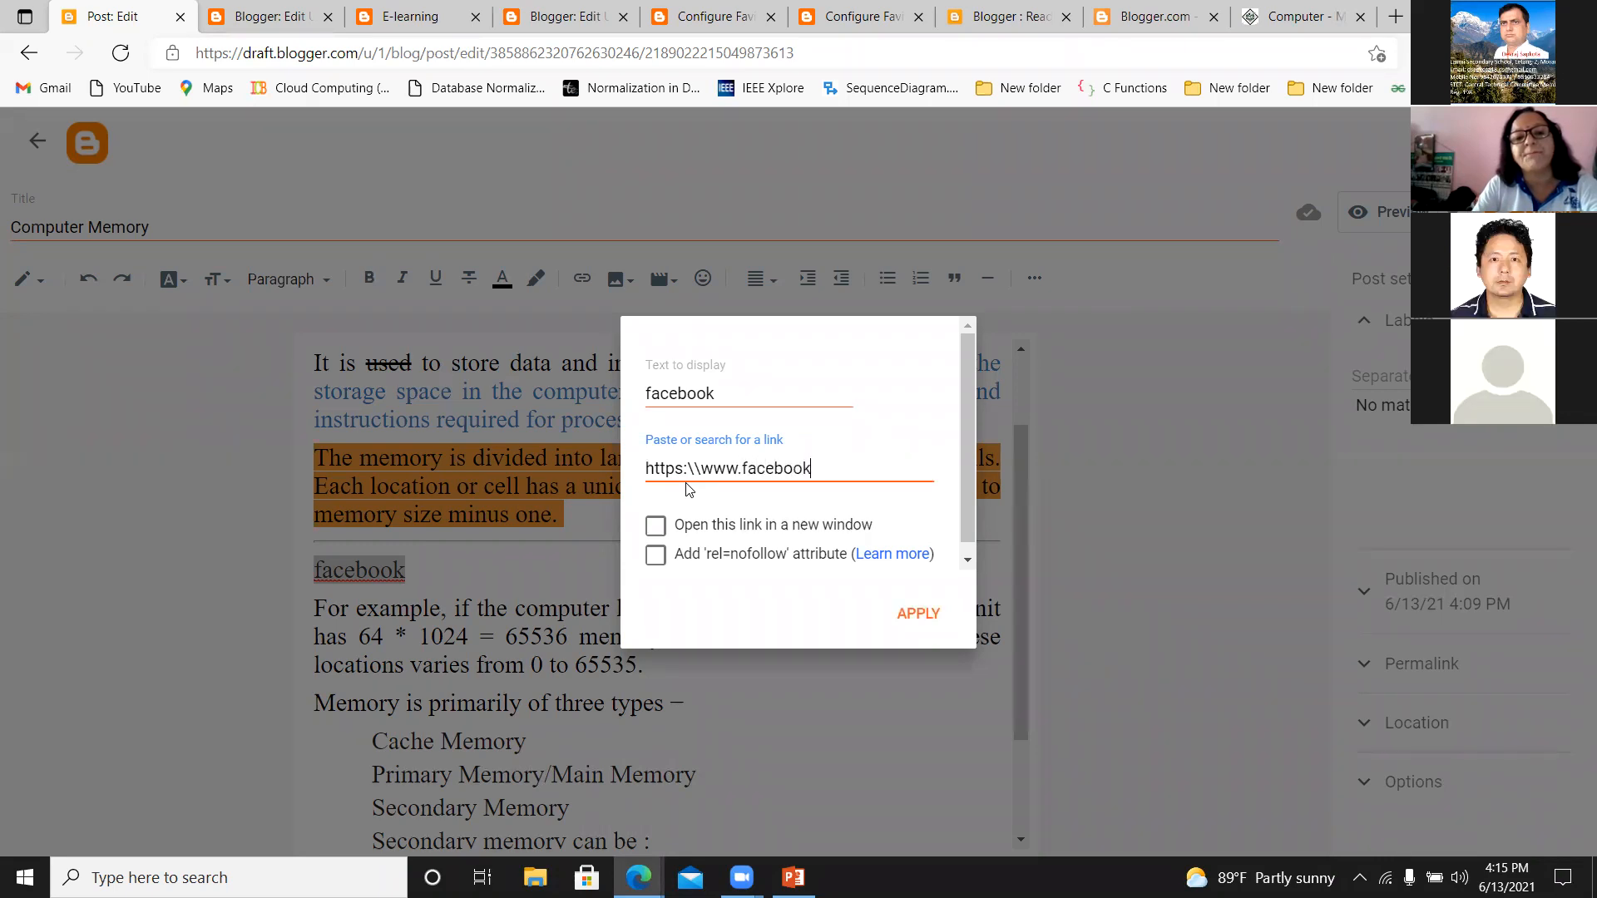
type(".com")
left_click(657, 532)
left_click(925, 615)
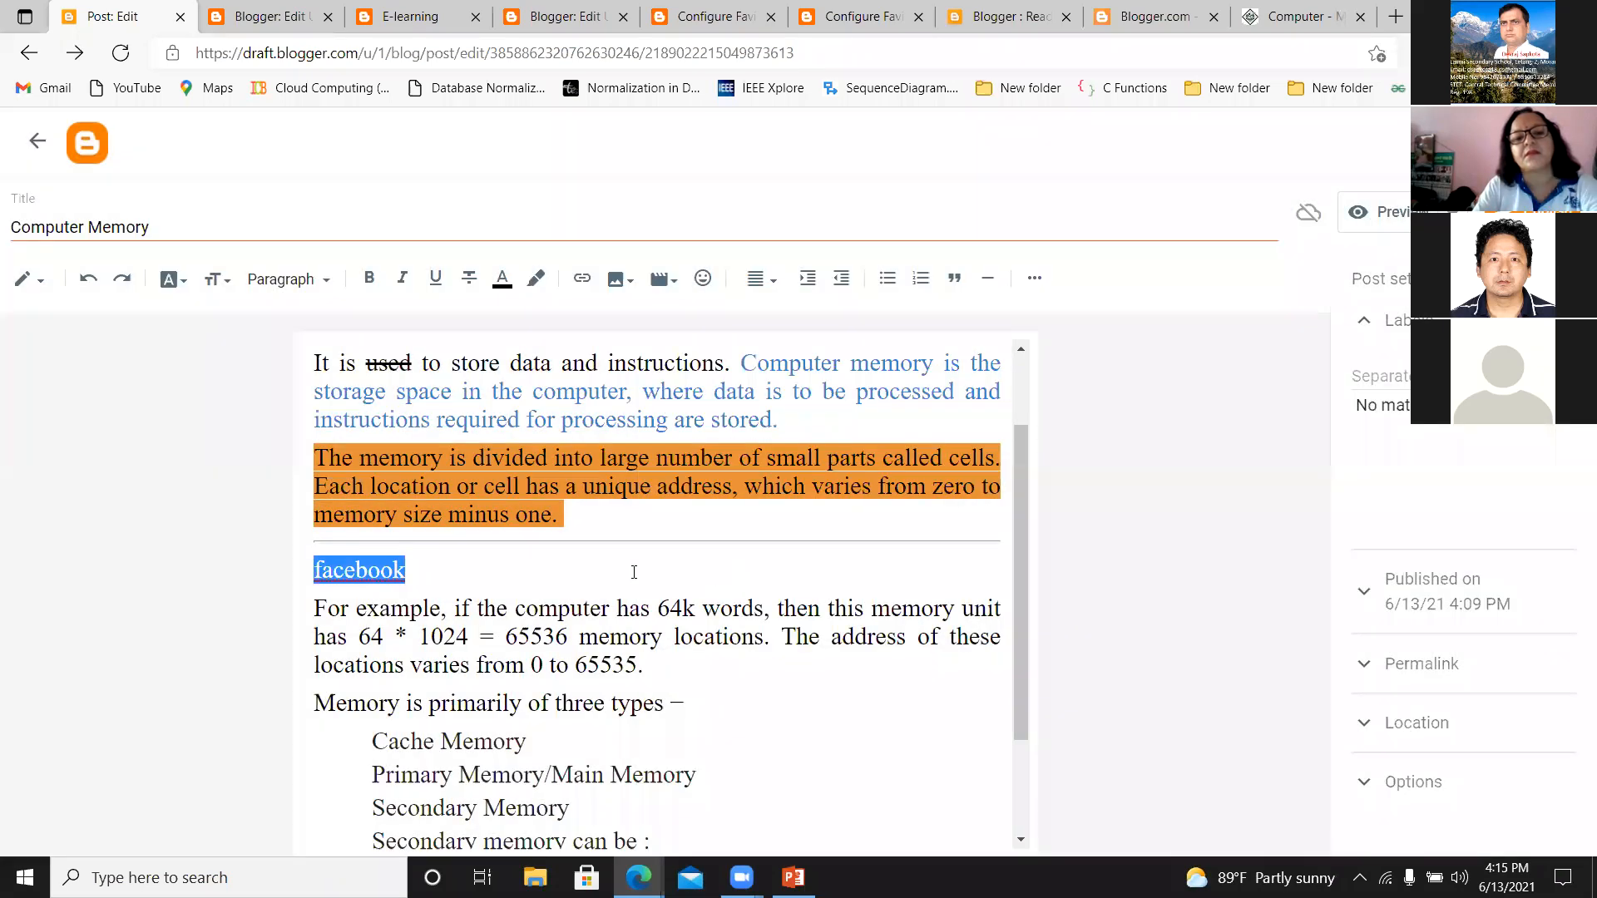
left_click(358, 572)
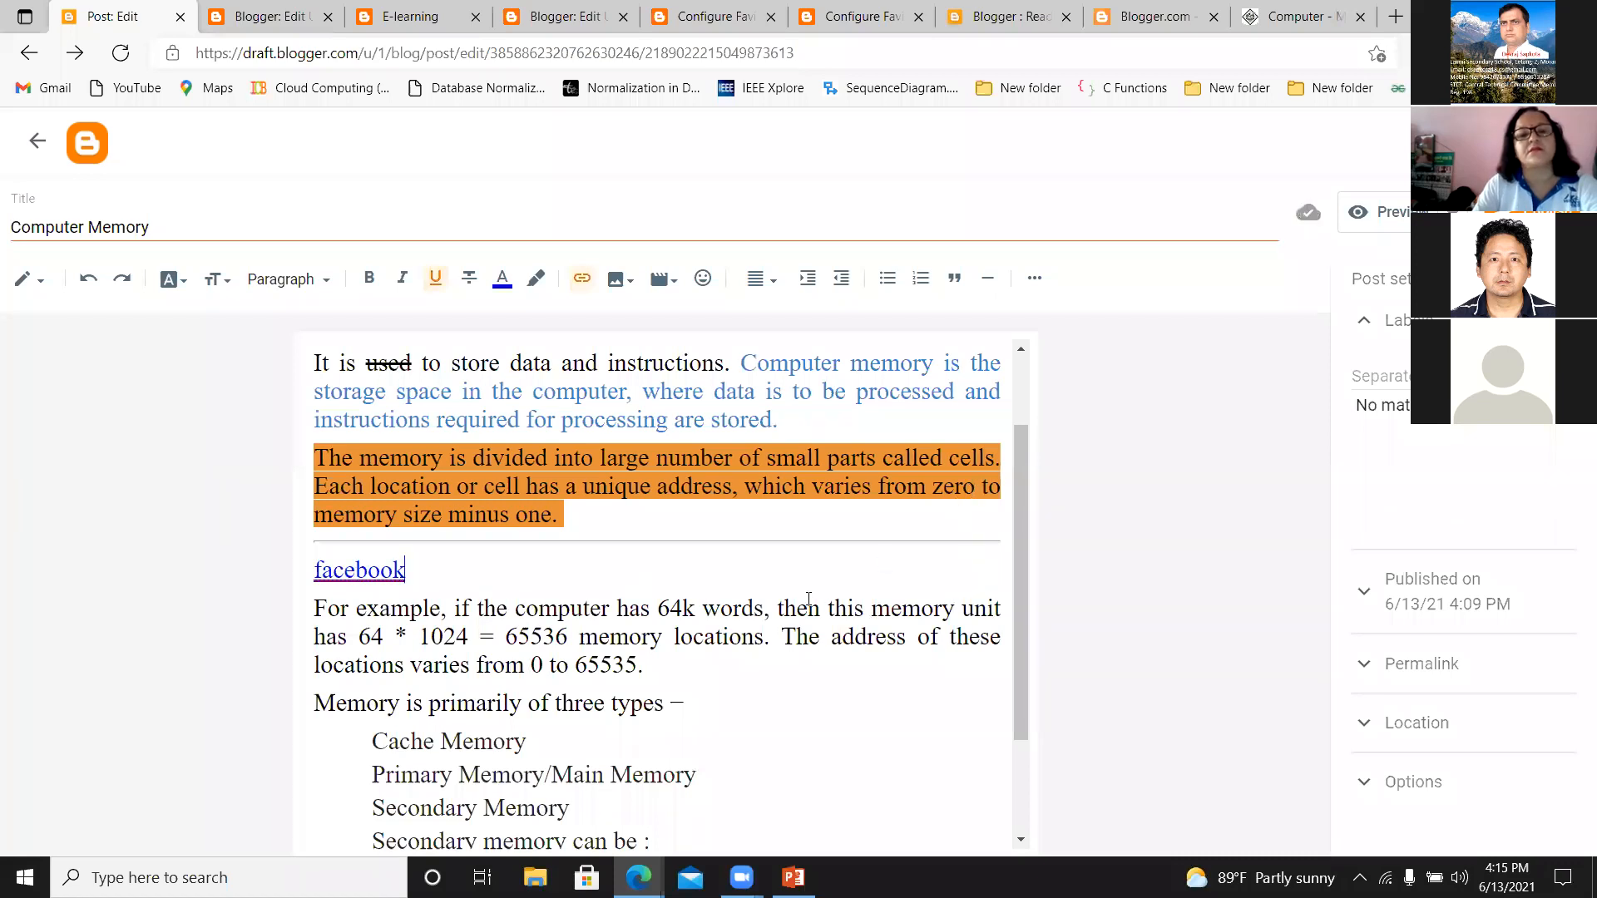
Add two empty lines below the paragraph ending "varies from 0 to 65535.".
left_click(681, 667)
key("Return")
key("Return")
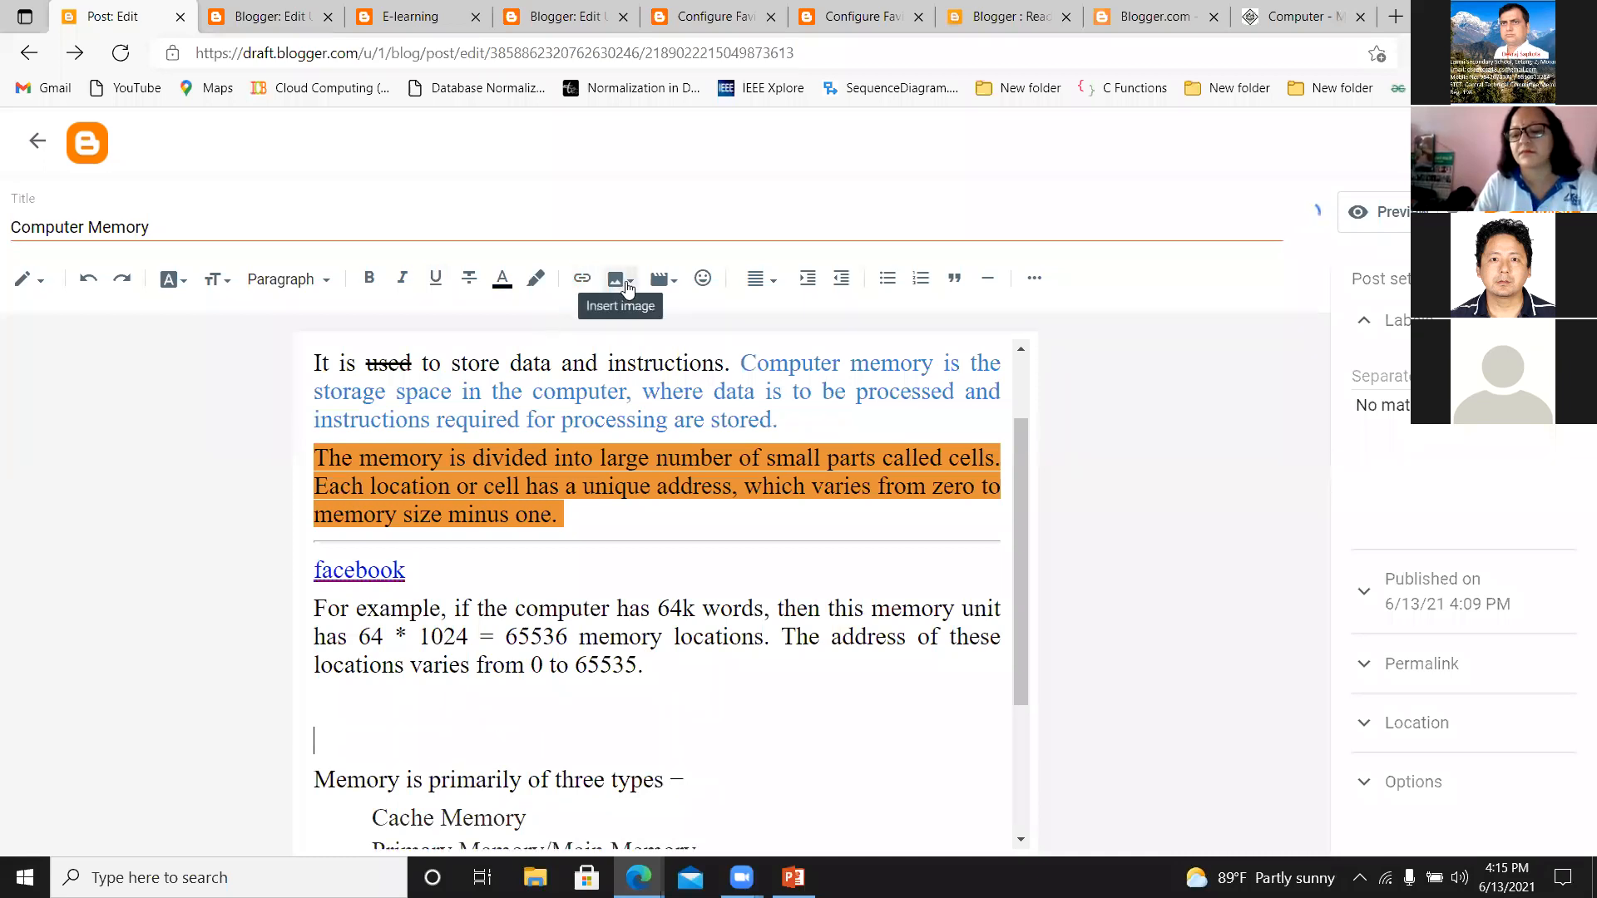
Upload the memo image from the nta folder on Local Disk (D:) and insert it above "Memory is primarily of three types".
left_click(628, 287)
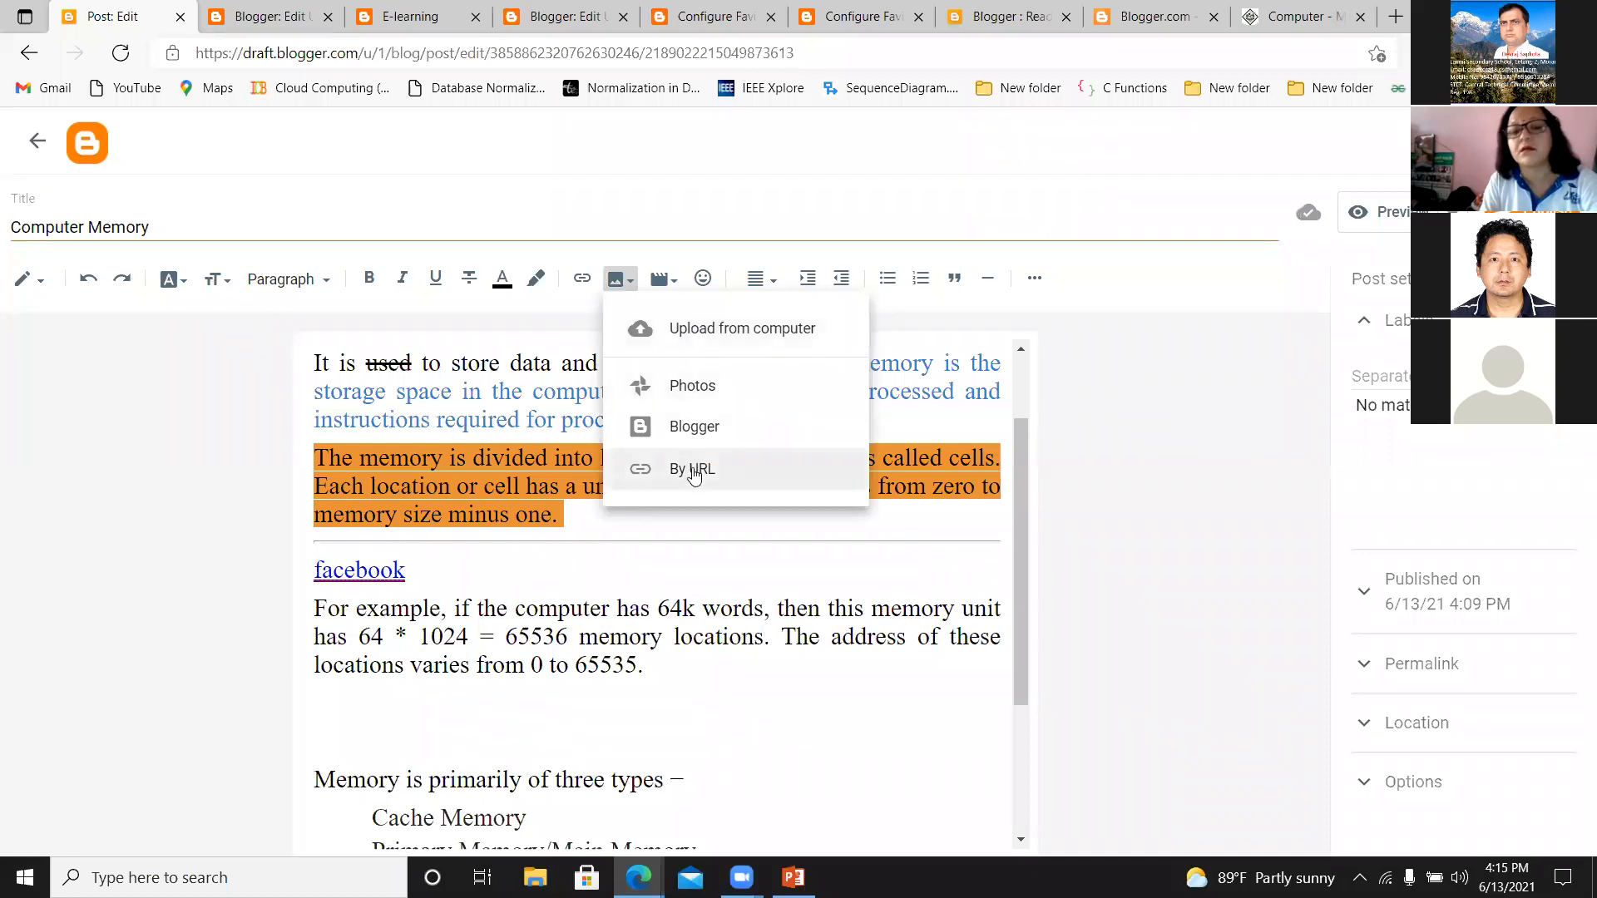
left_click(711, 331)
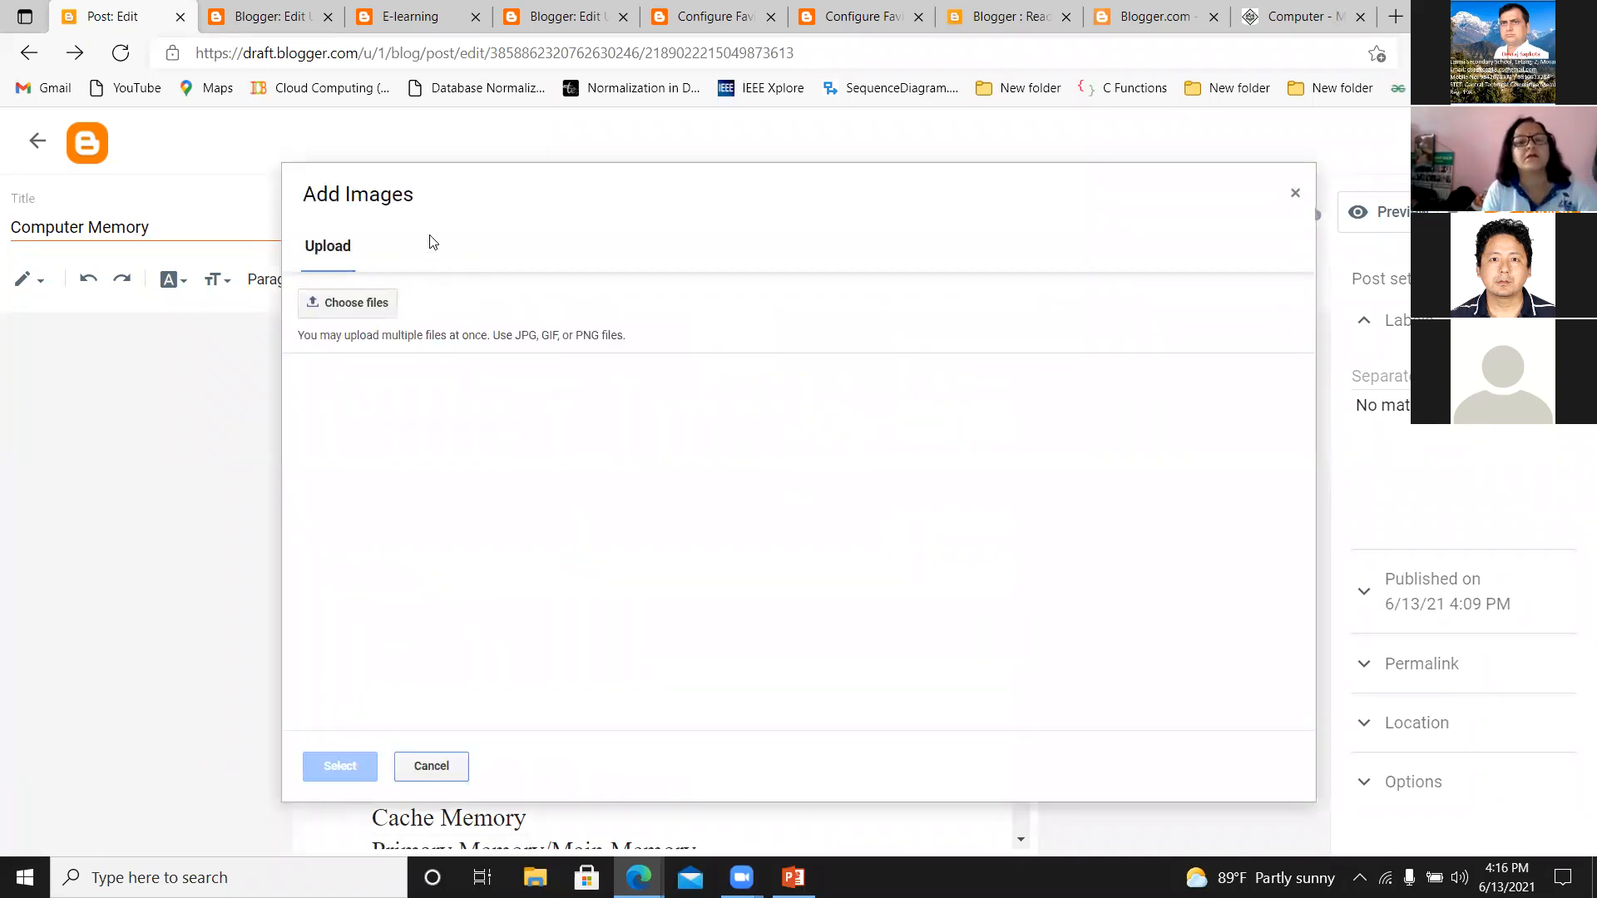
left_click(527, 225)
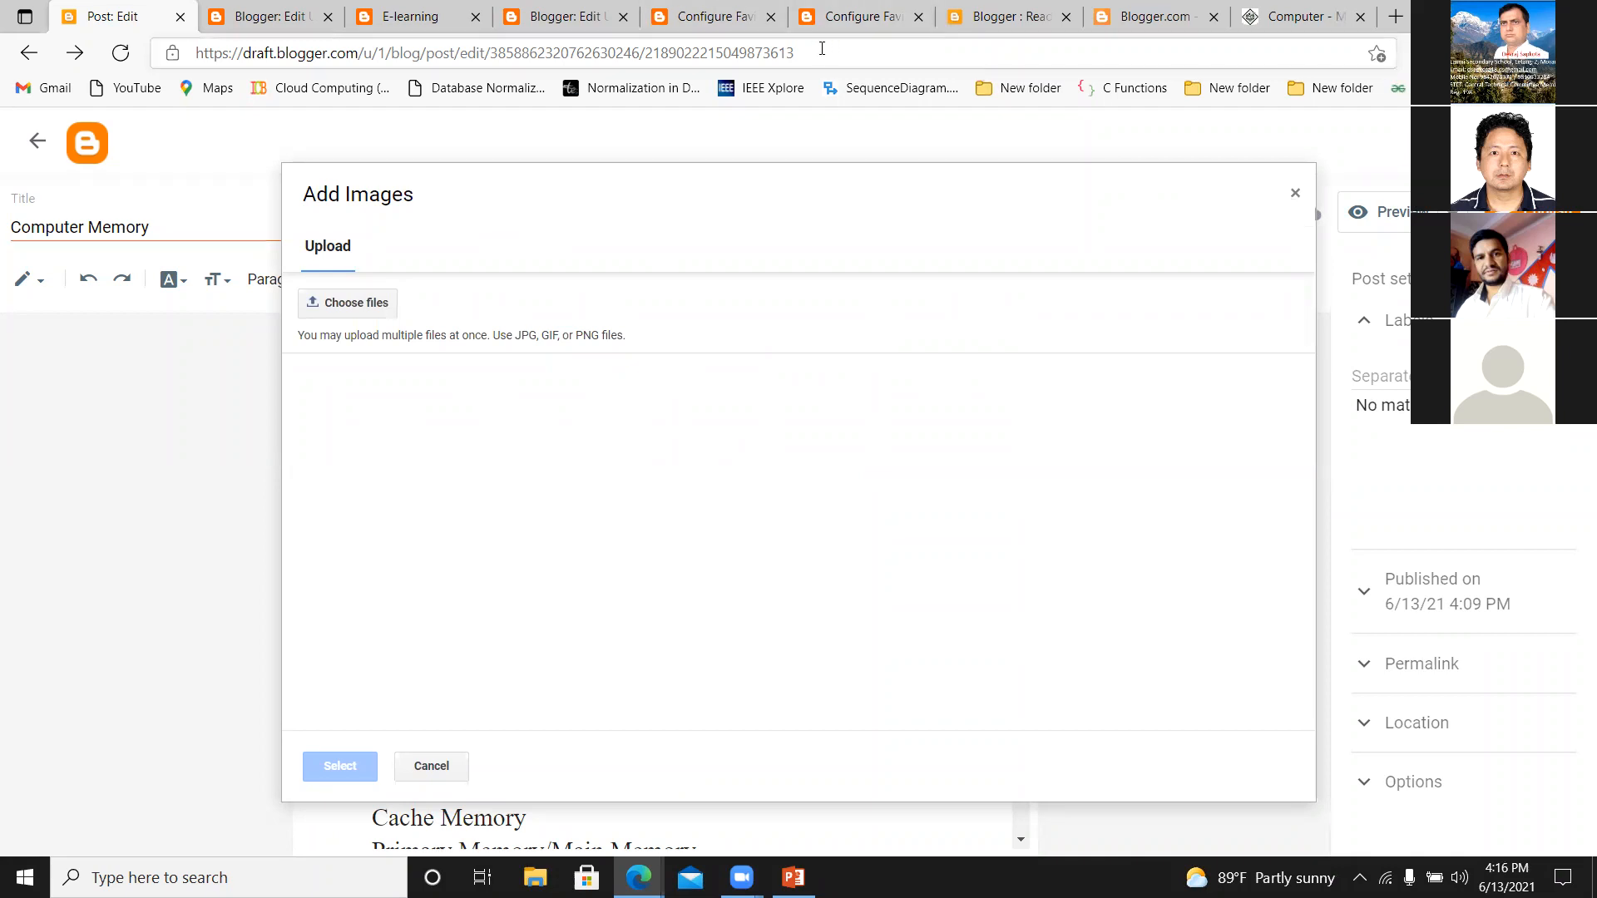
left_click(336, 308)
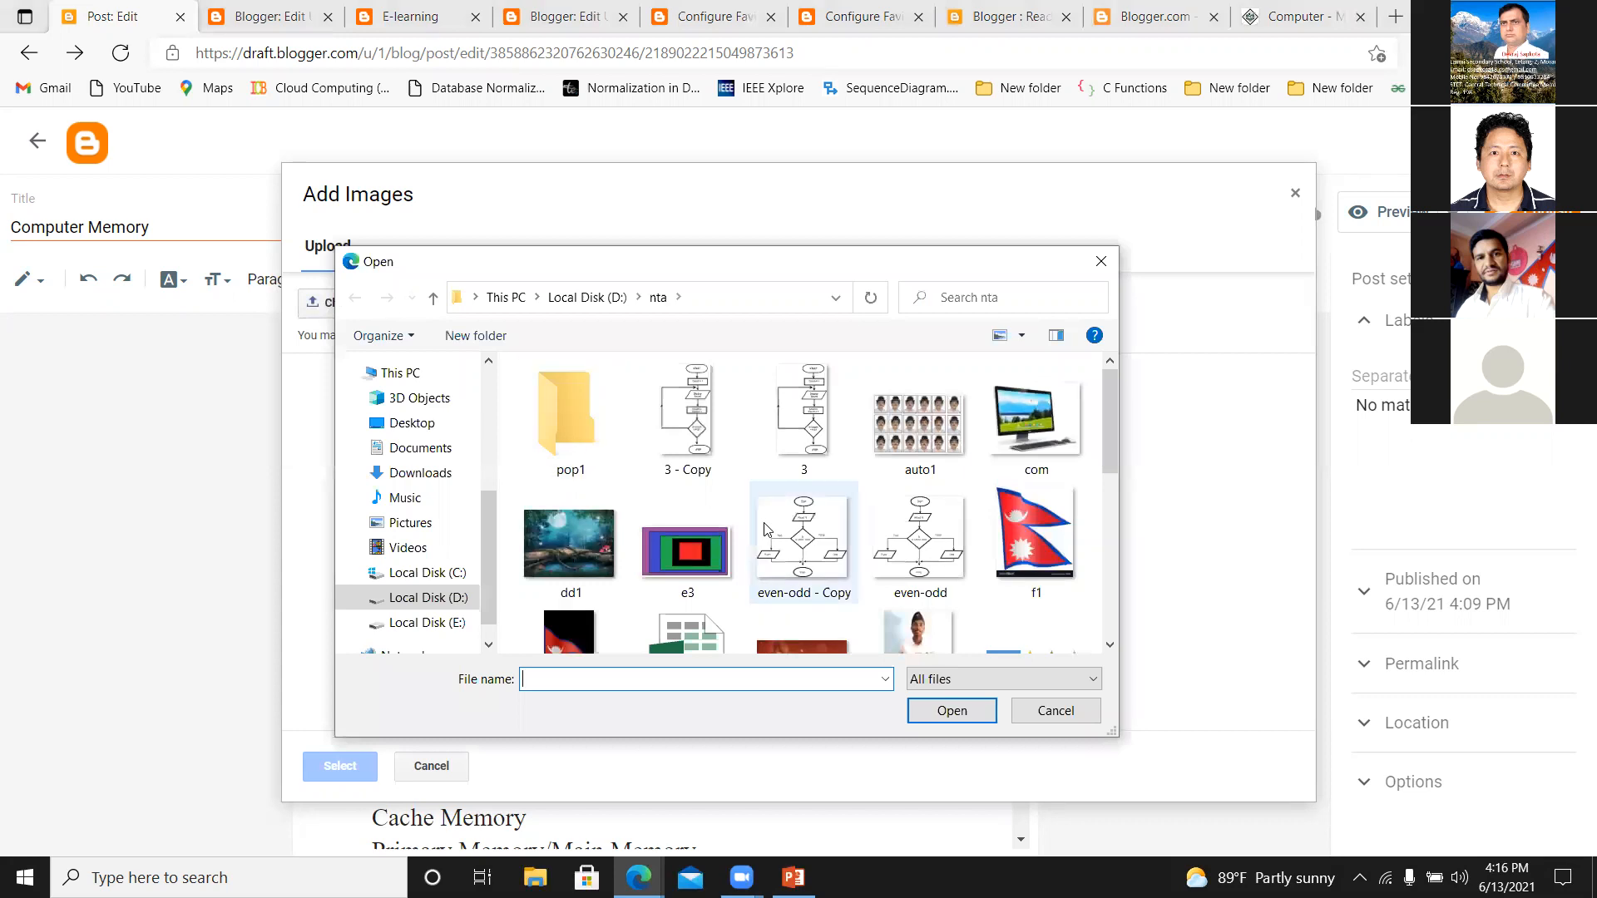
left_click_drag(1111, 402, 1091, 556)
left_click(832, 454)
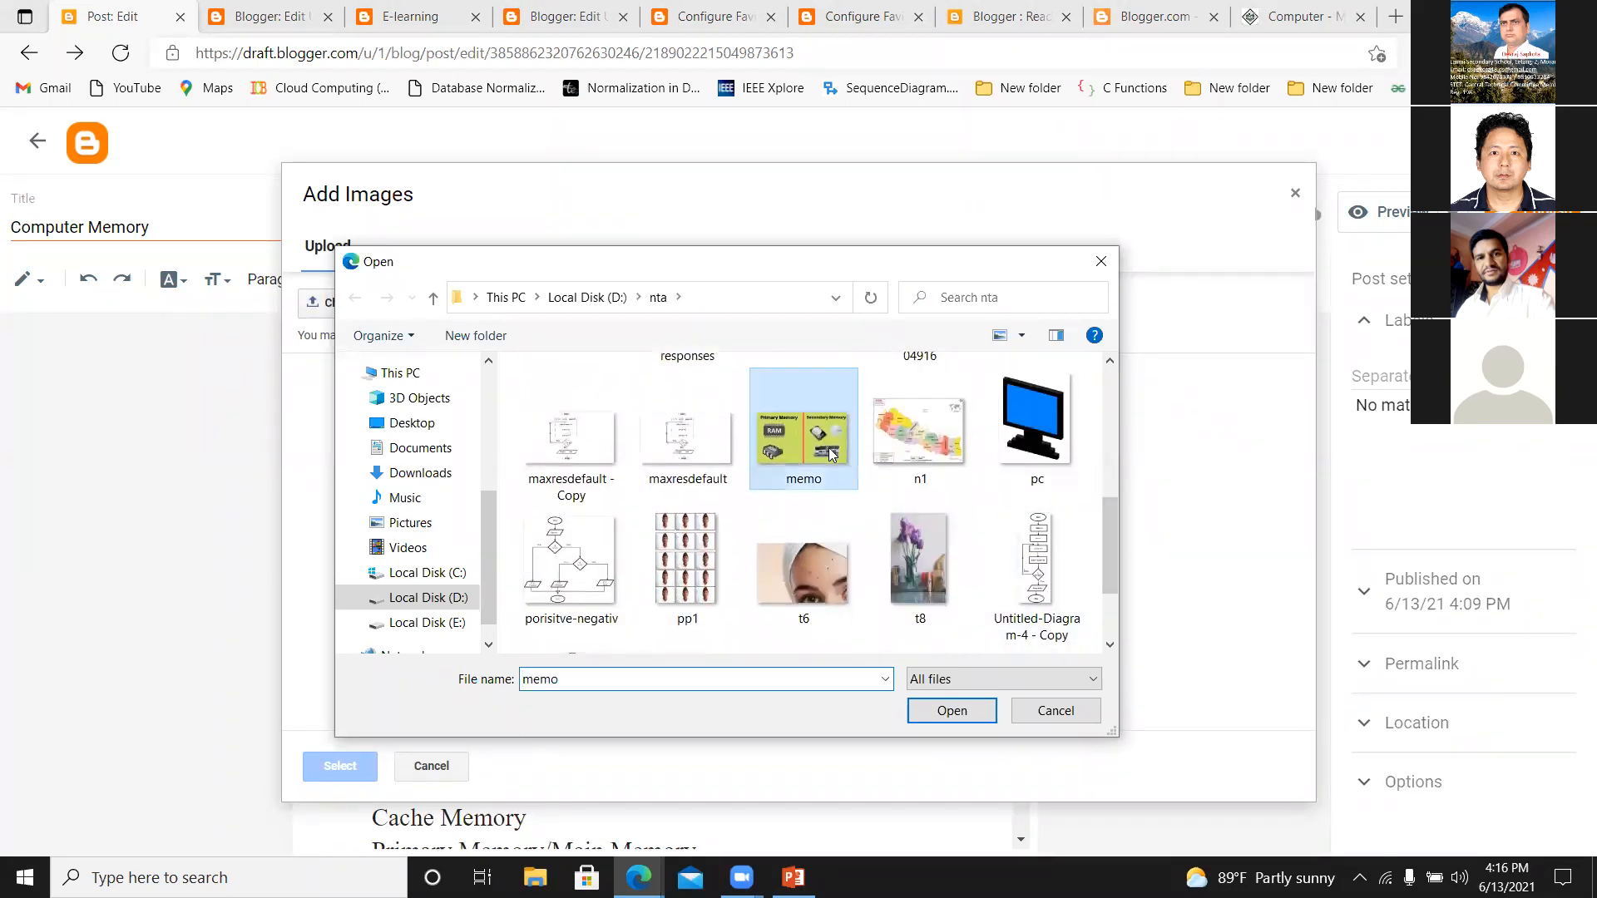
left_click(926, 713)
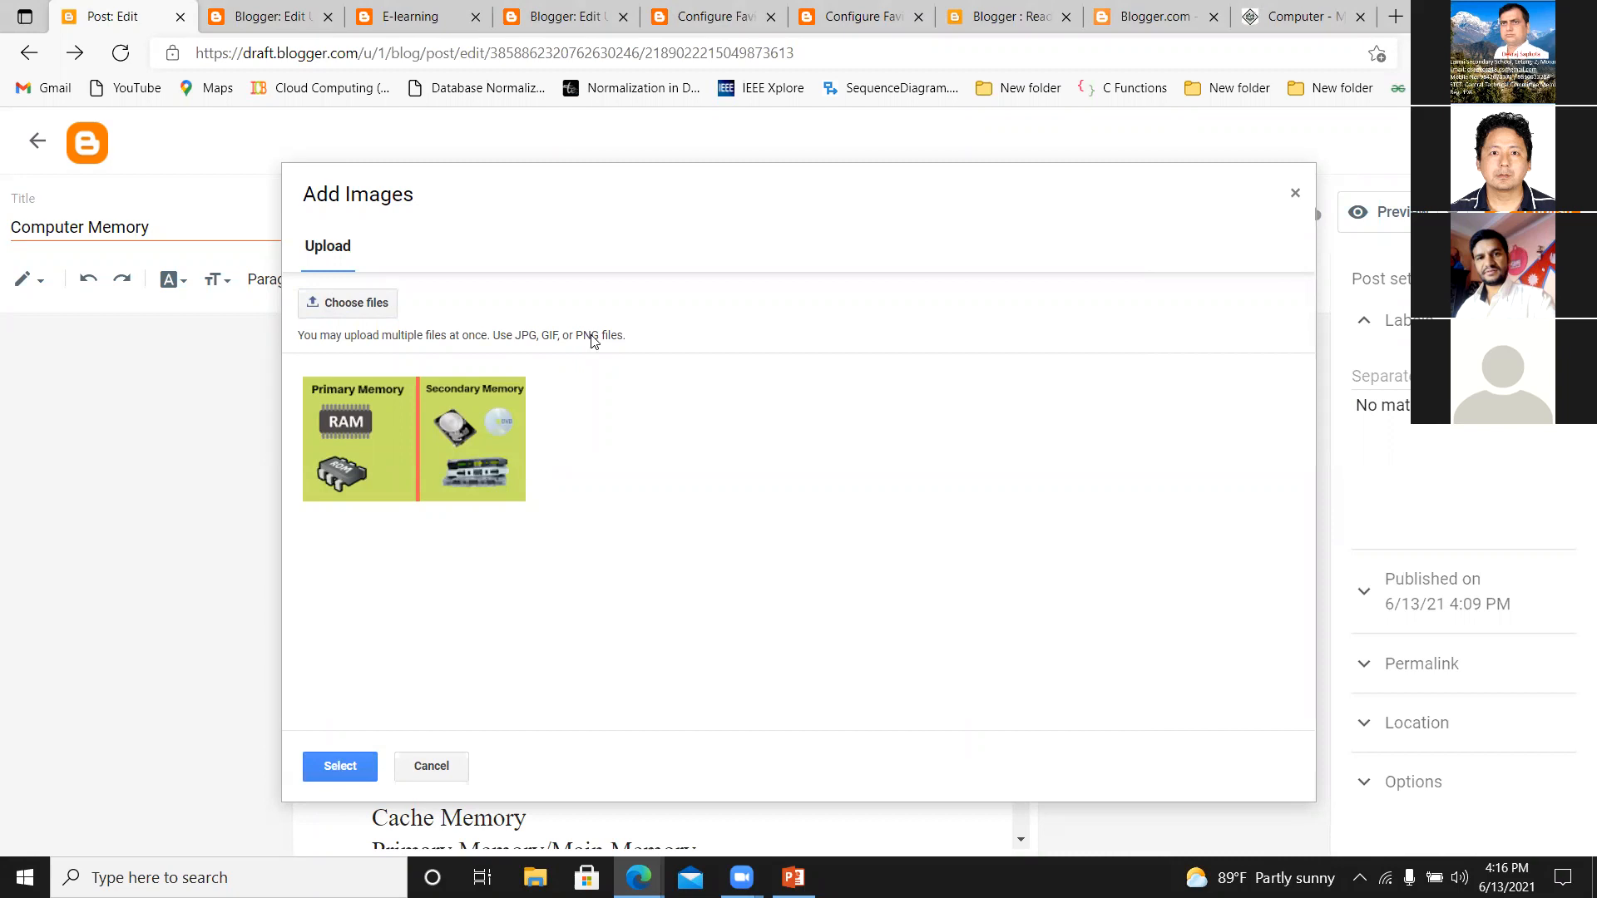
left_click(447, 418)
double_click(447, 418)
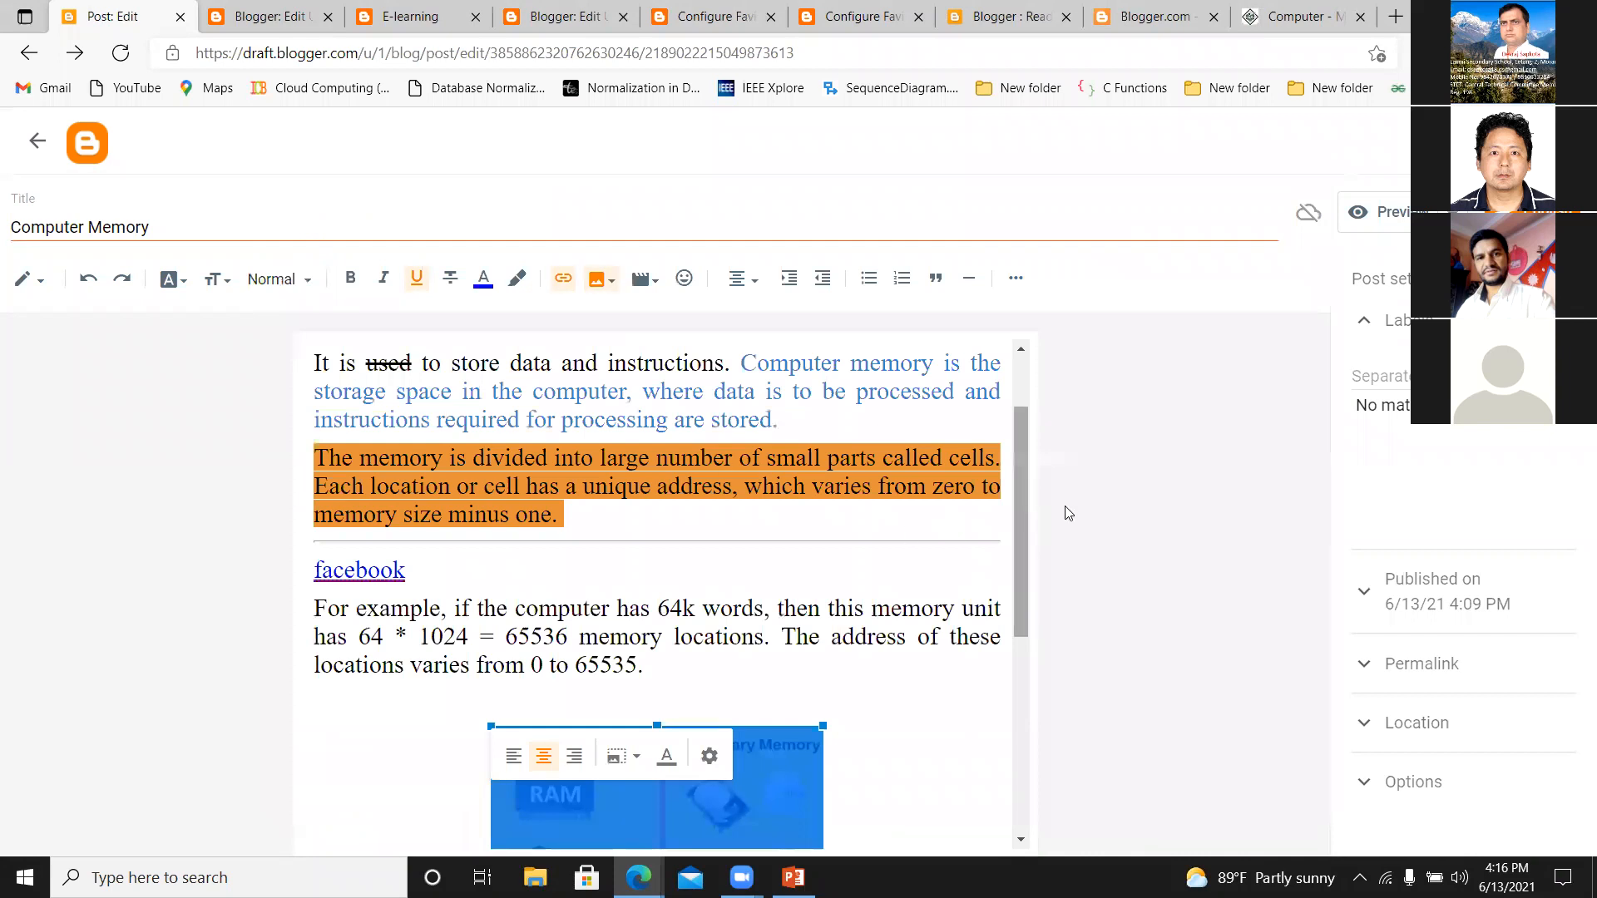
Left-align the primary and secondary memory image and set its size to Original.
left_click_drag(1023, 509, 1017, 580)
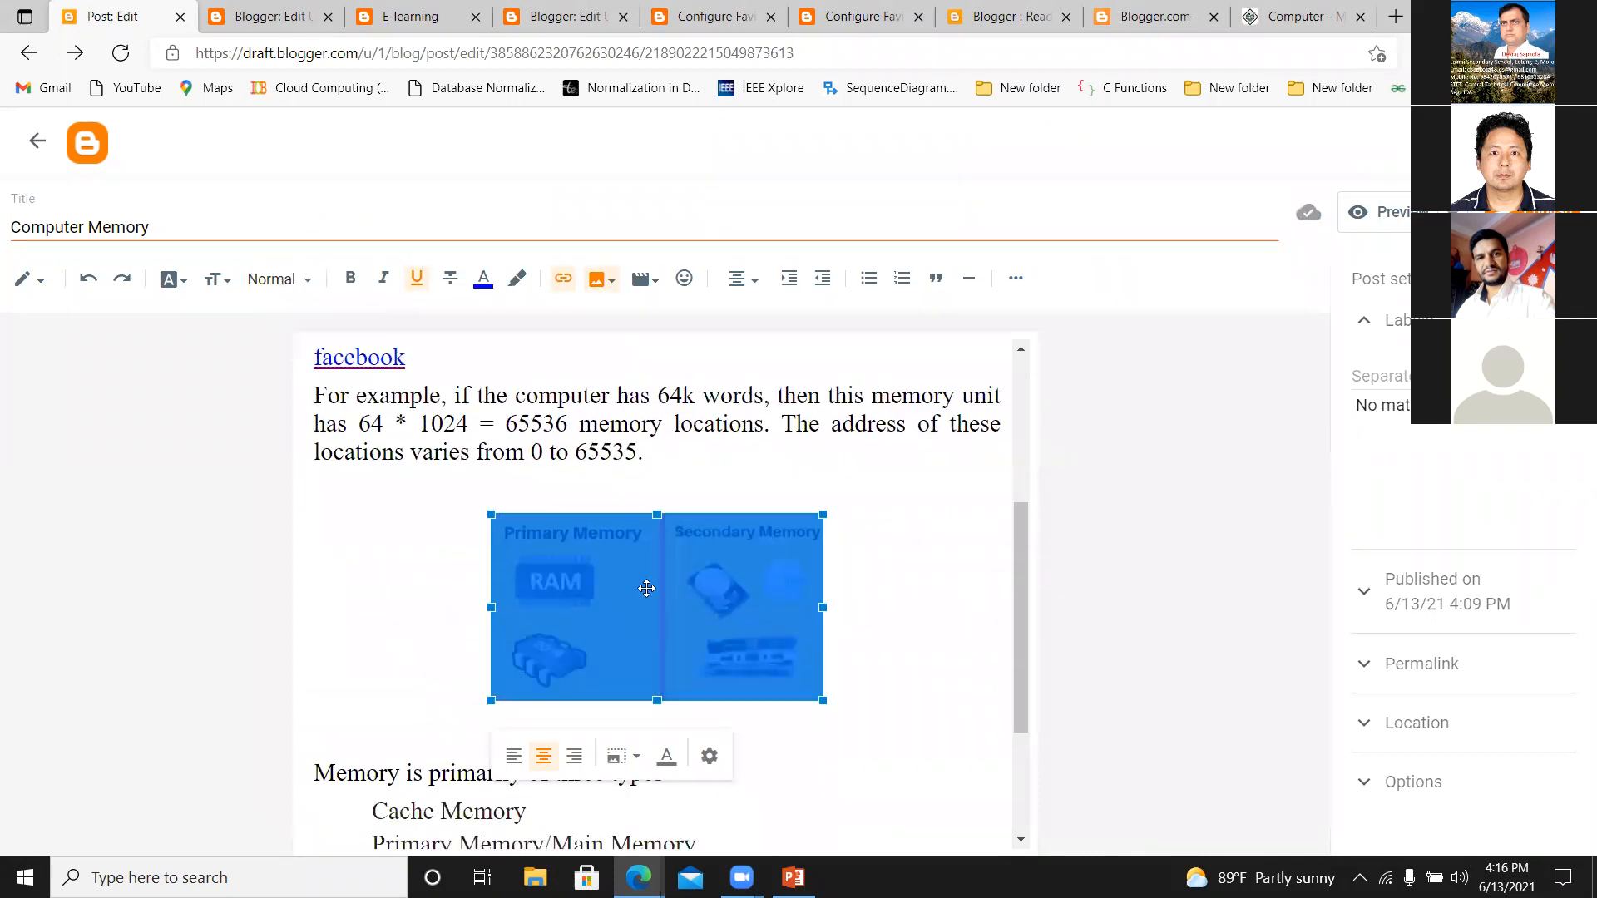
left_click(513, 756)
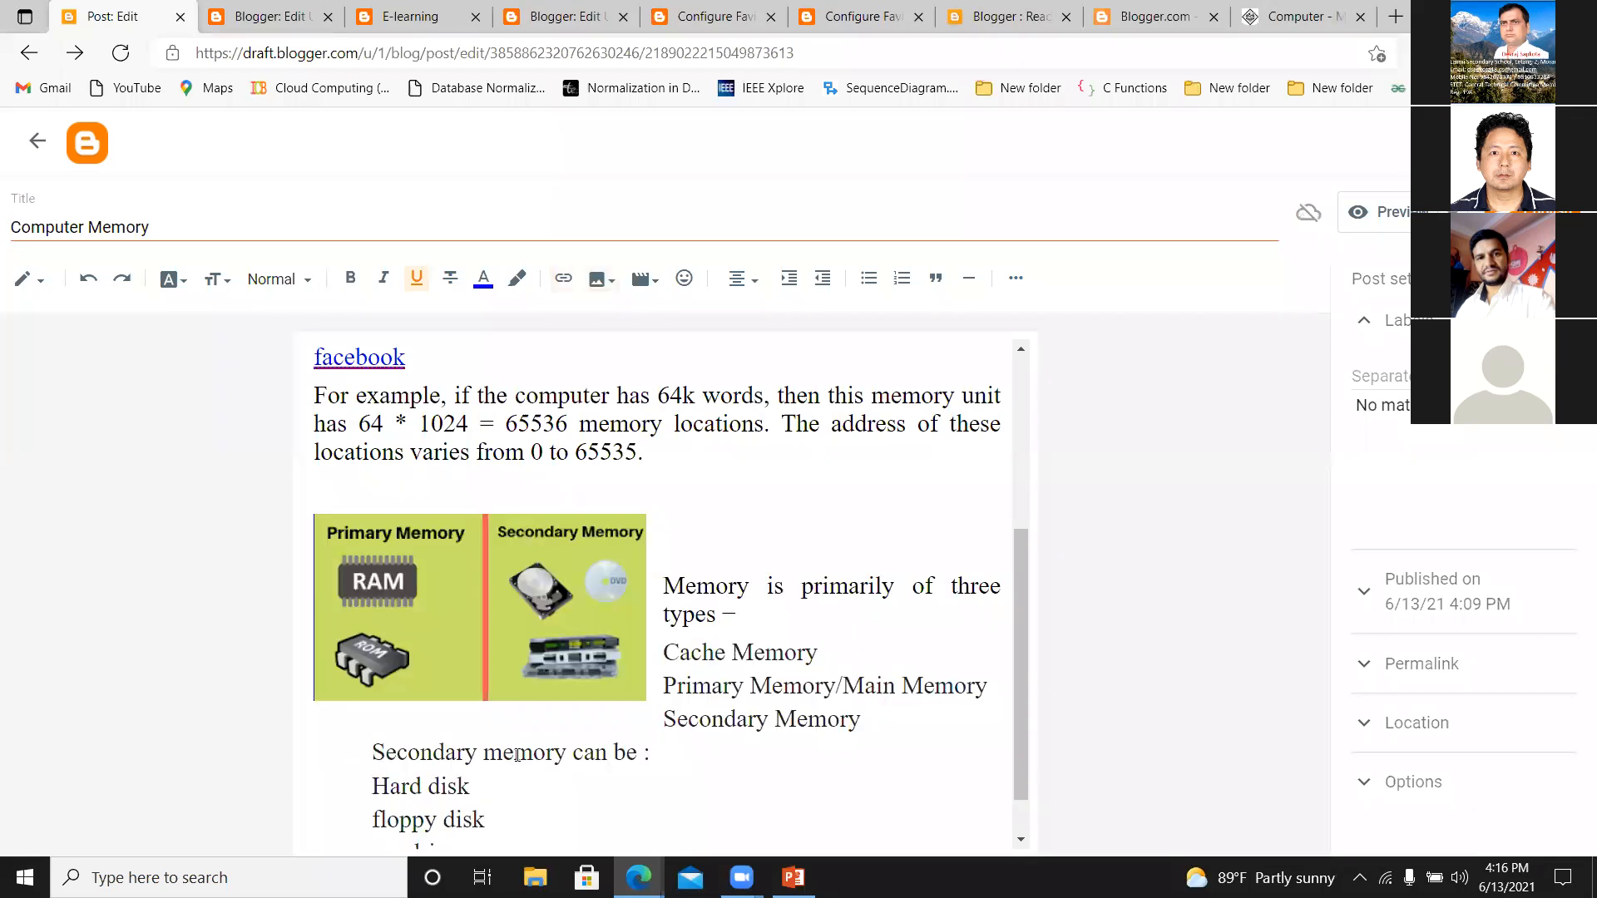
left_click(447, 590)
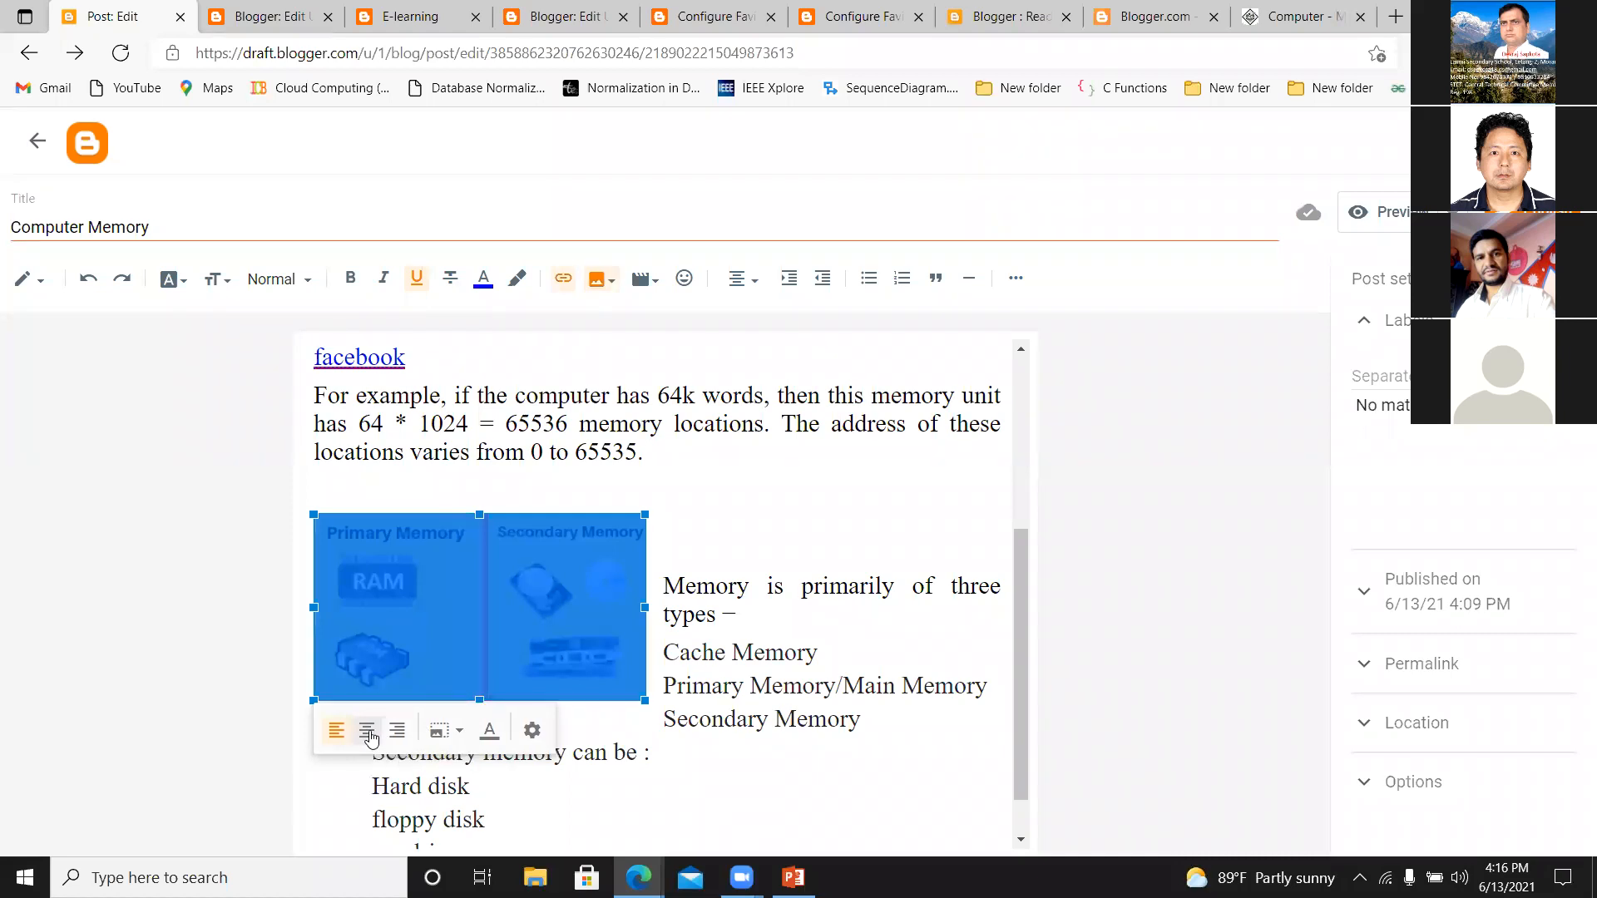
left_click(461, 738)
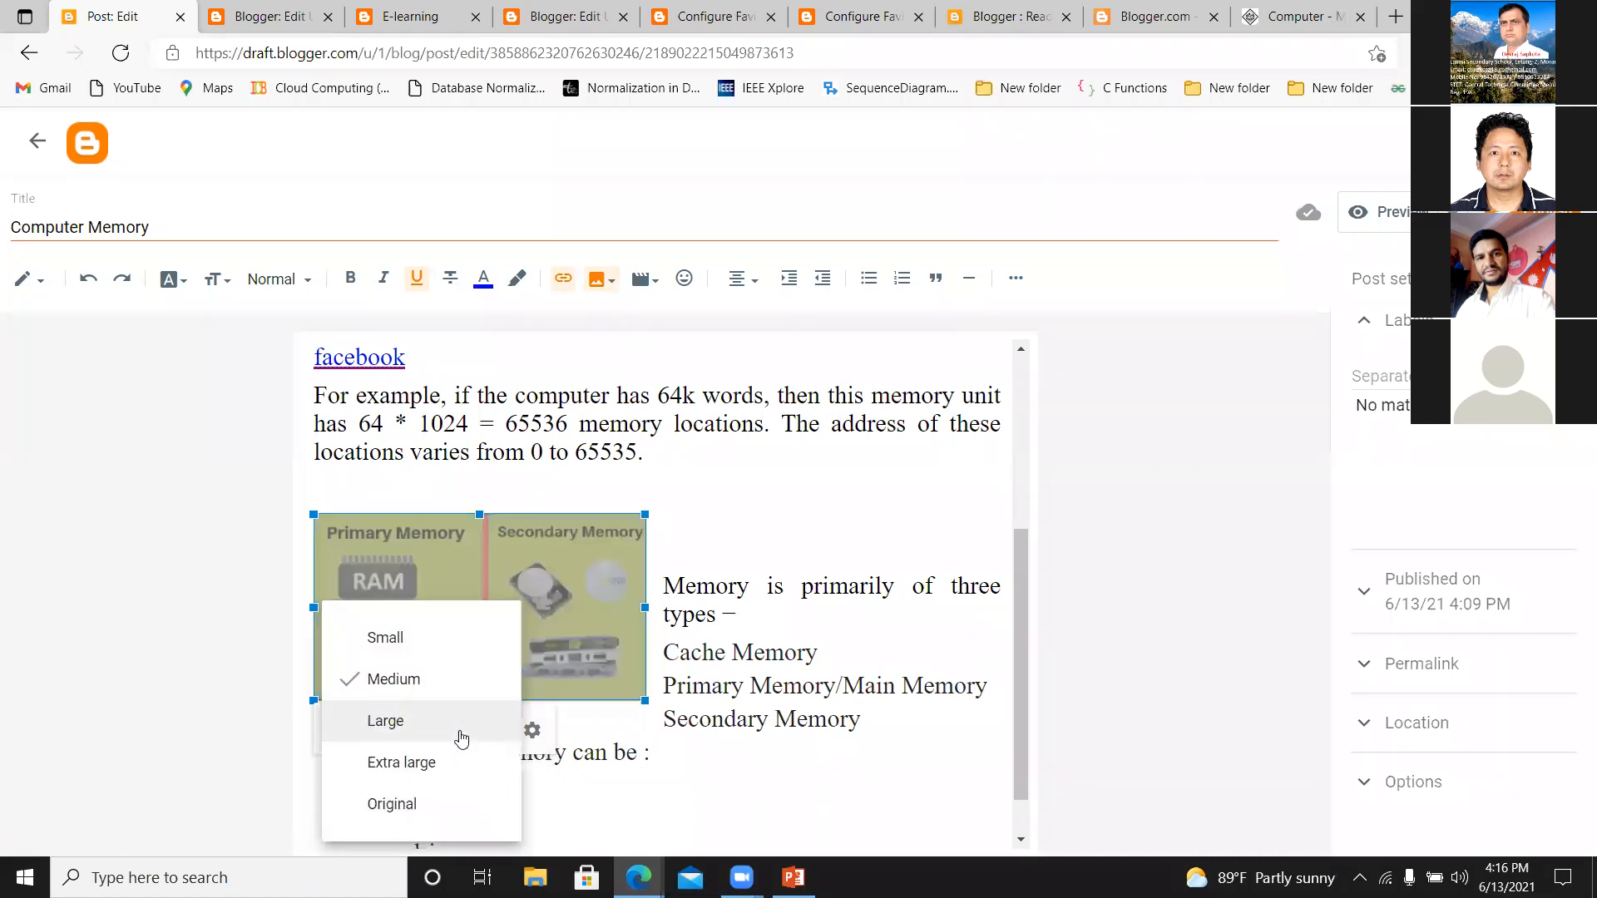
left_click(387, 816)
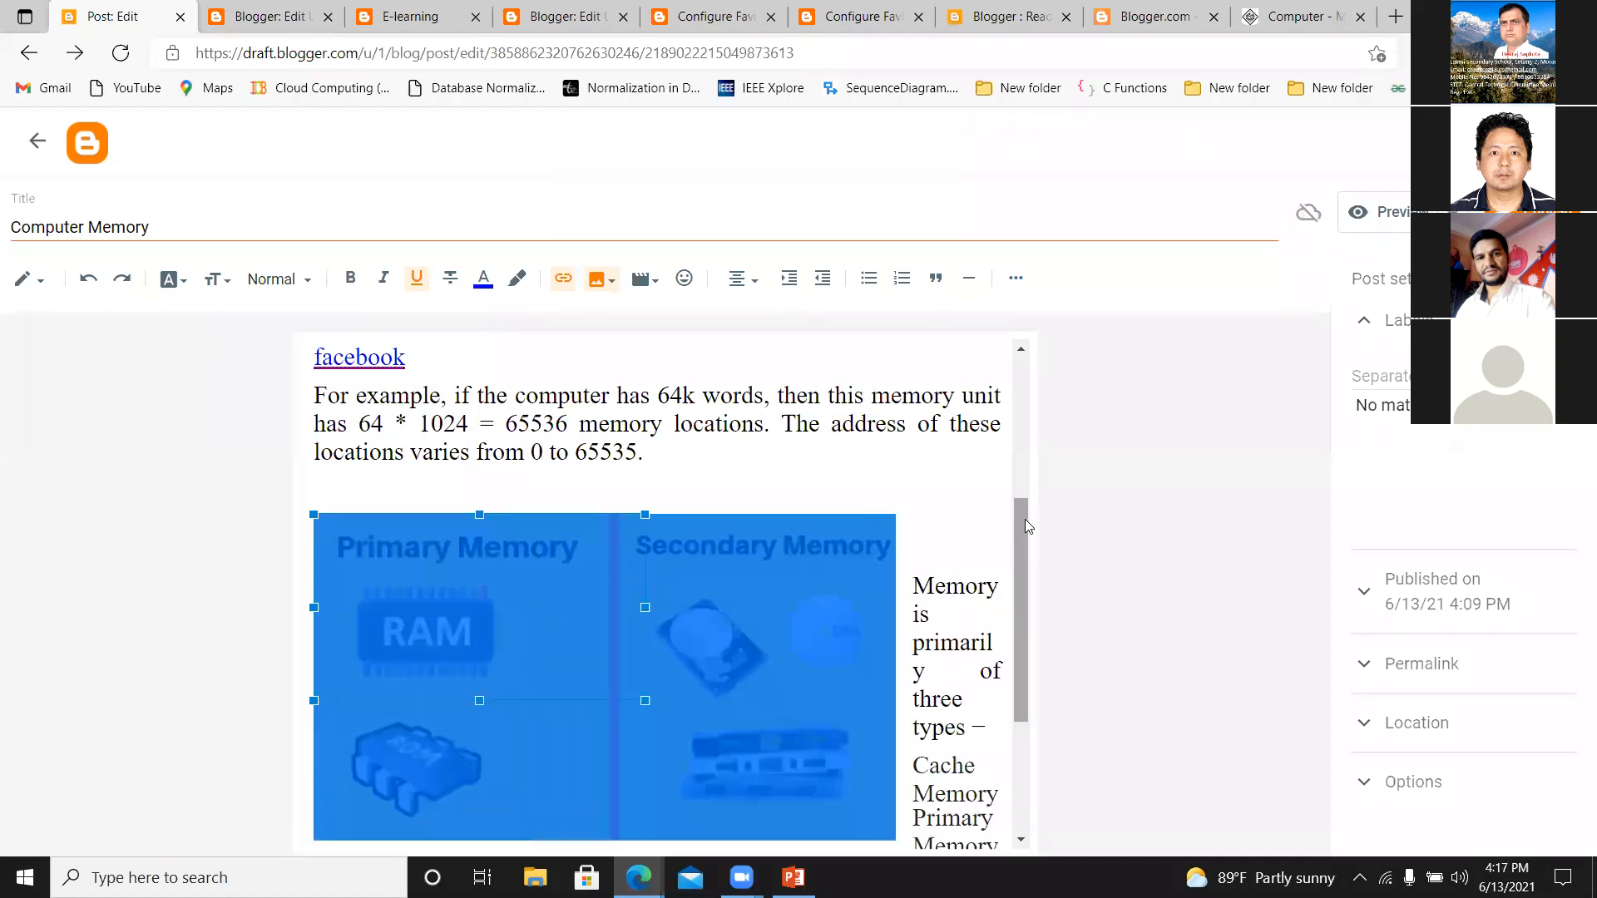
Add the caption "MEMORY" to the primary and secondary memory image.
scroll(1016, 583, "down", 2)
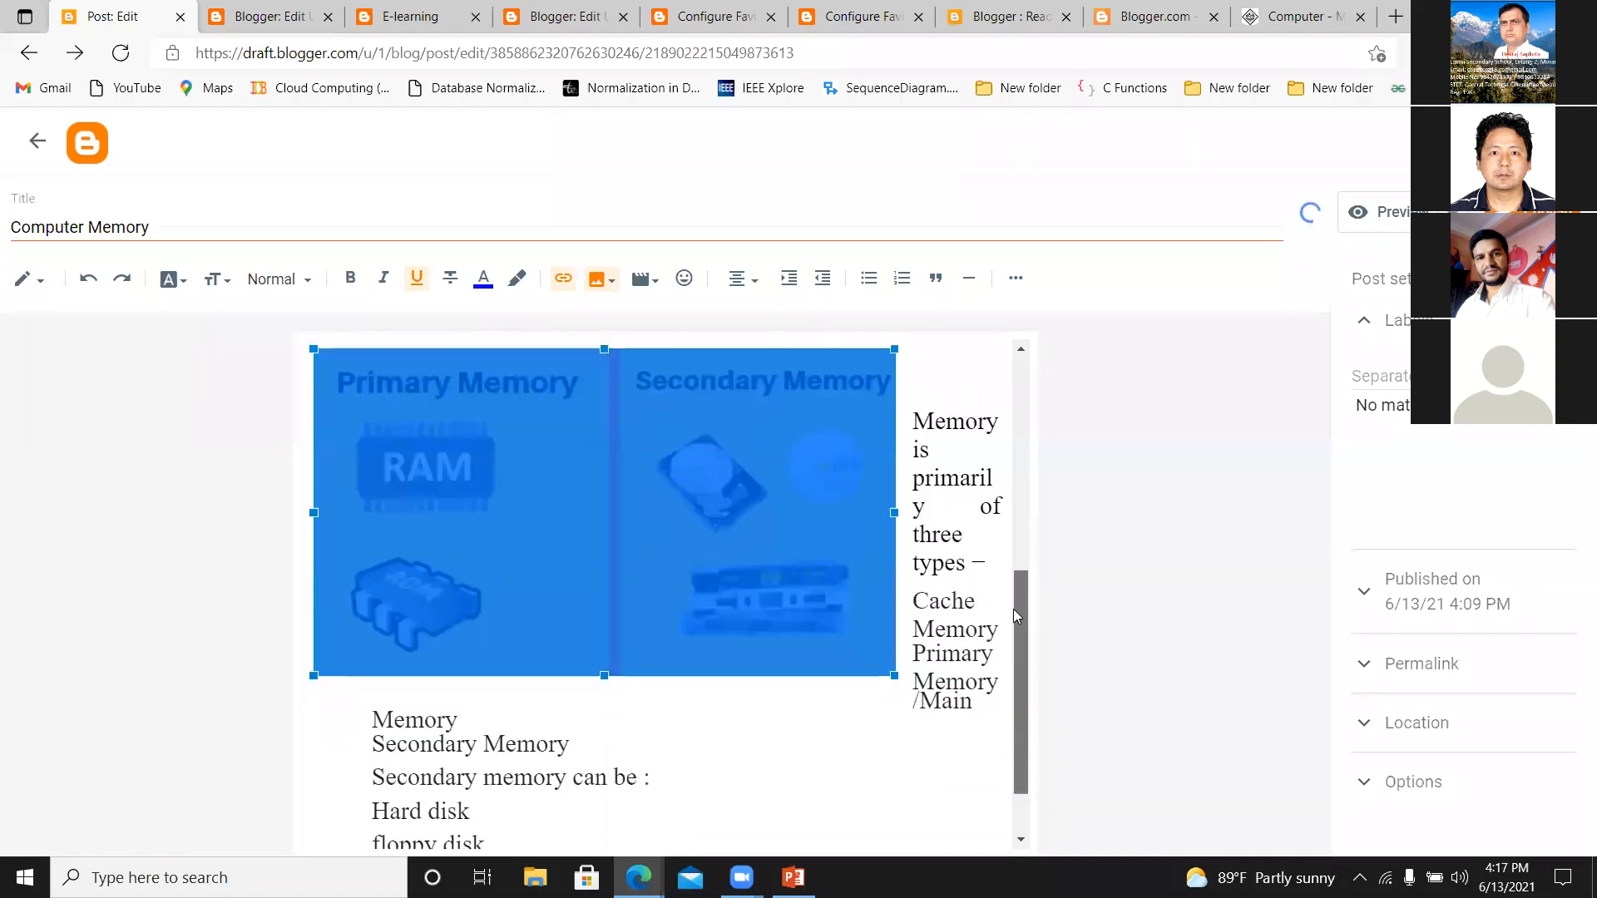
left_click(767, 510)
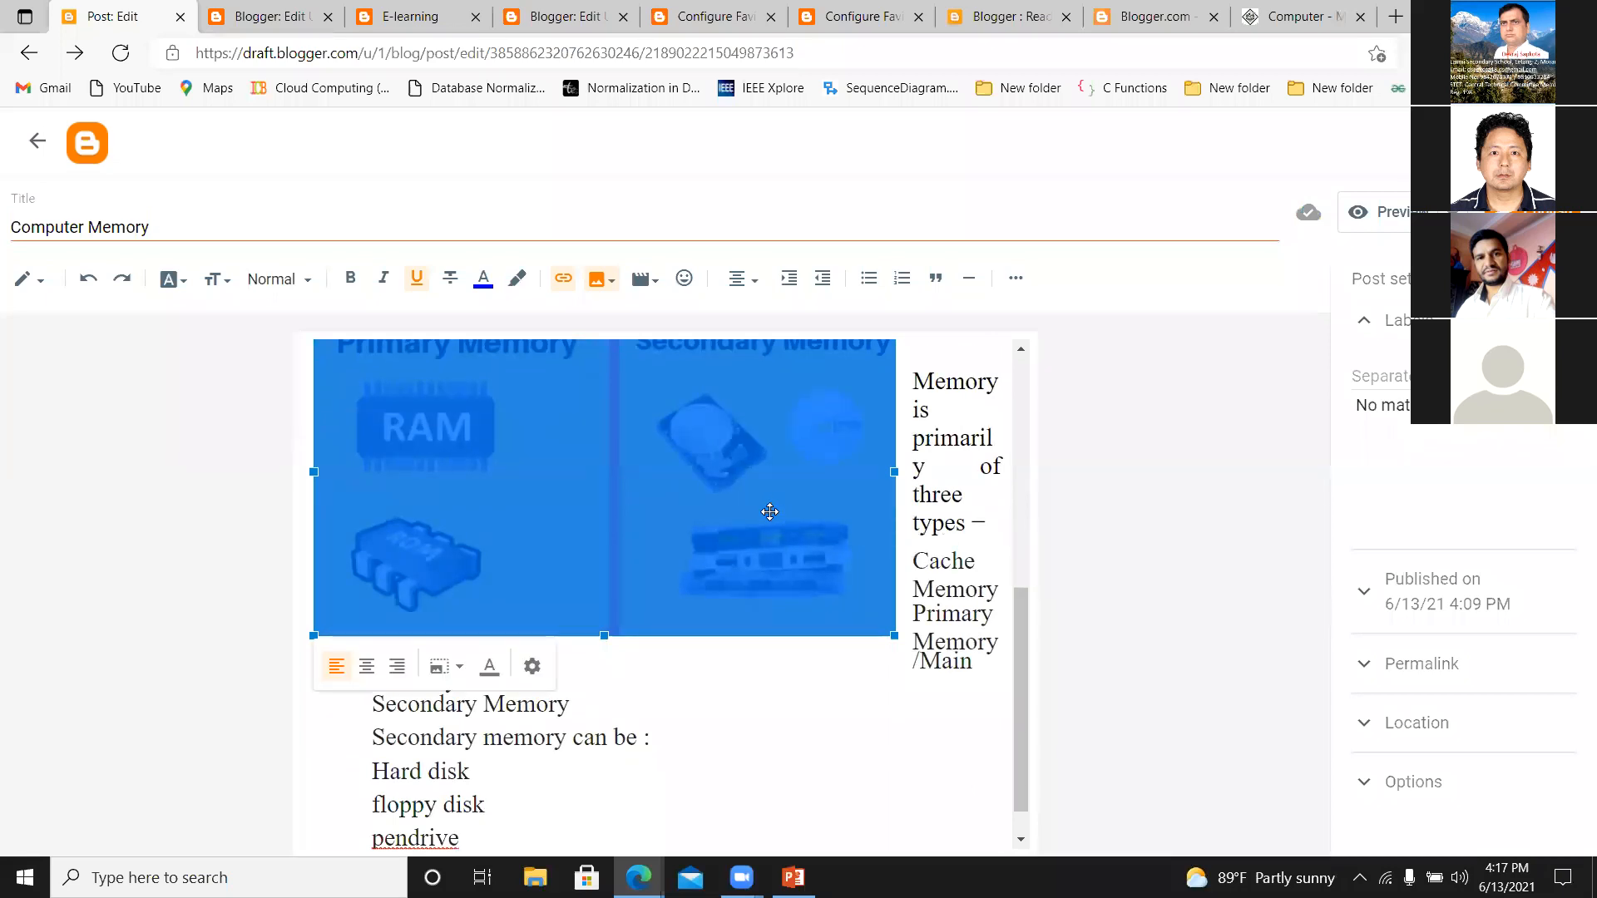
left_click(496, 672)
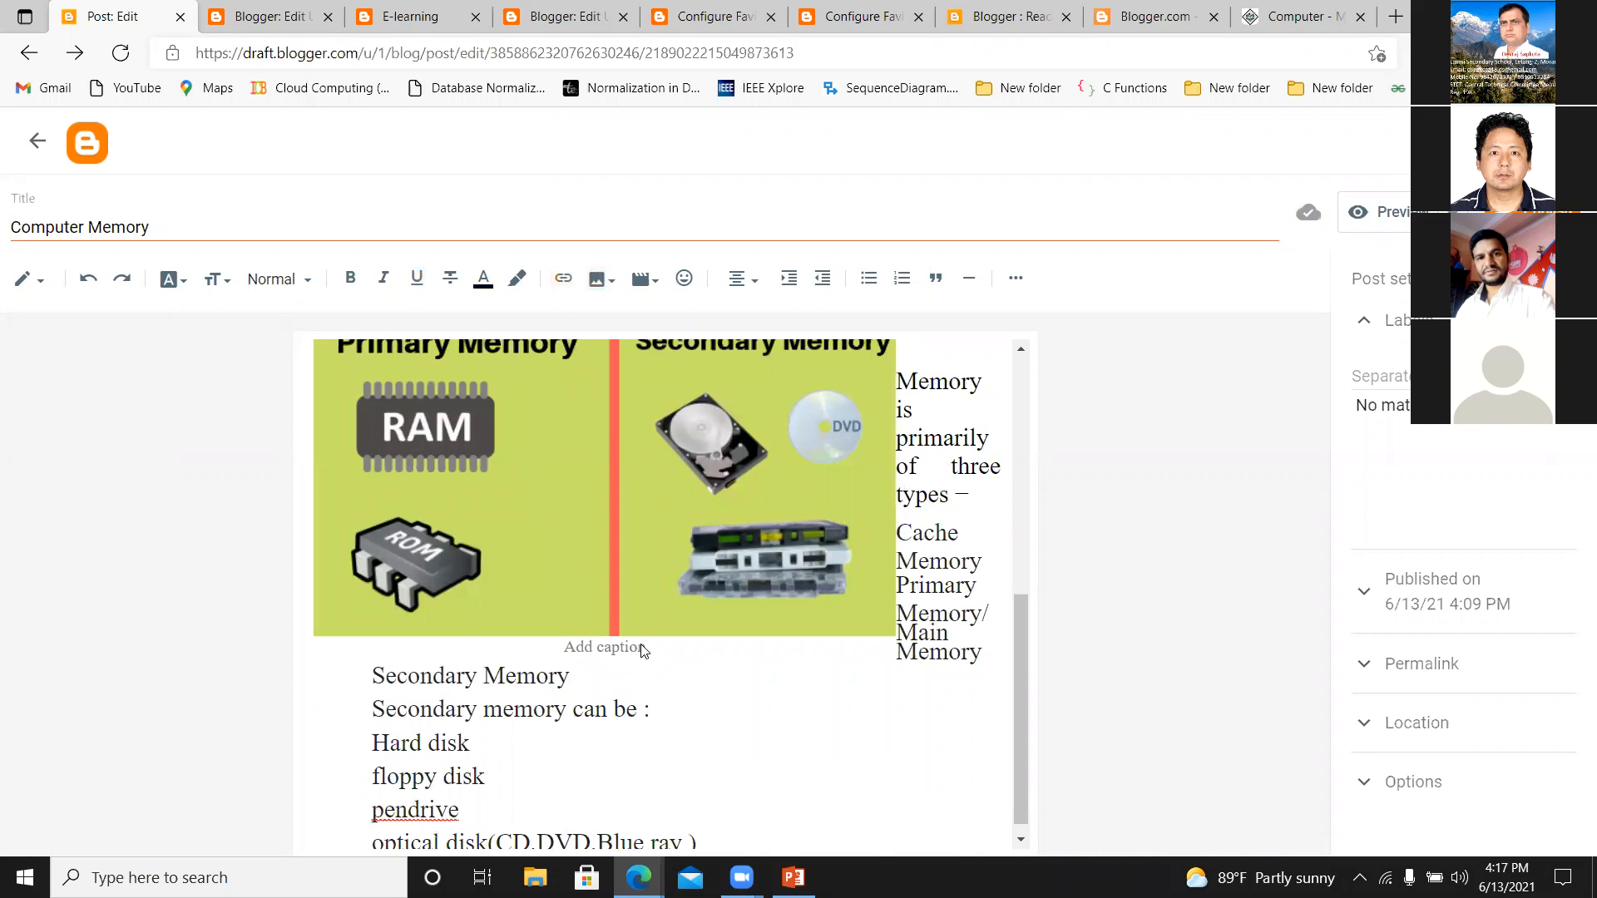
type("MEMORY")
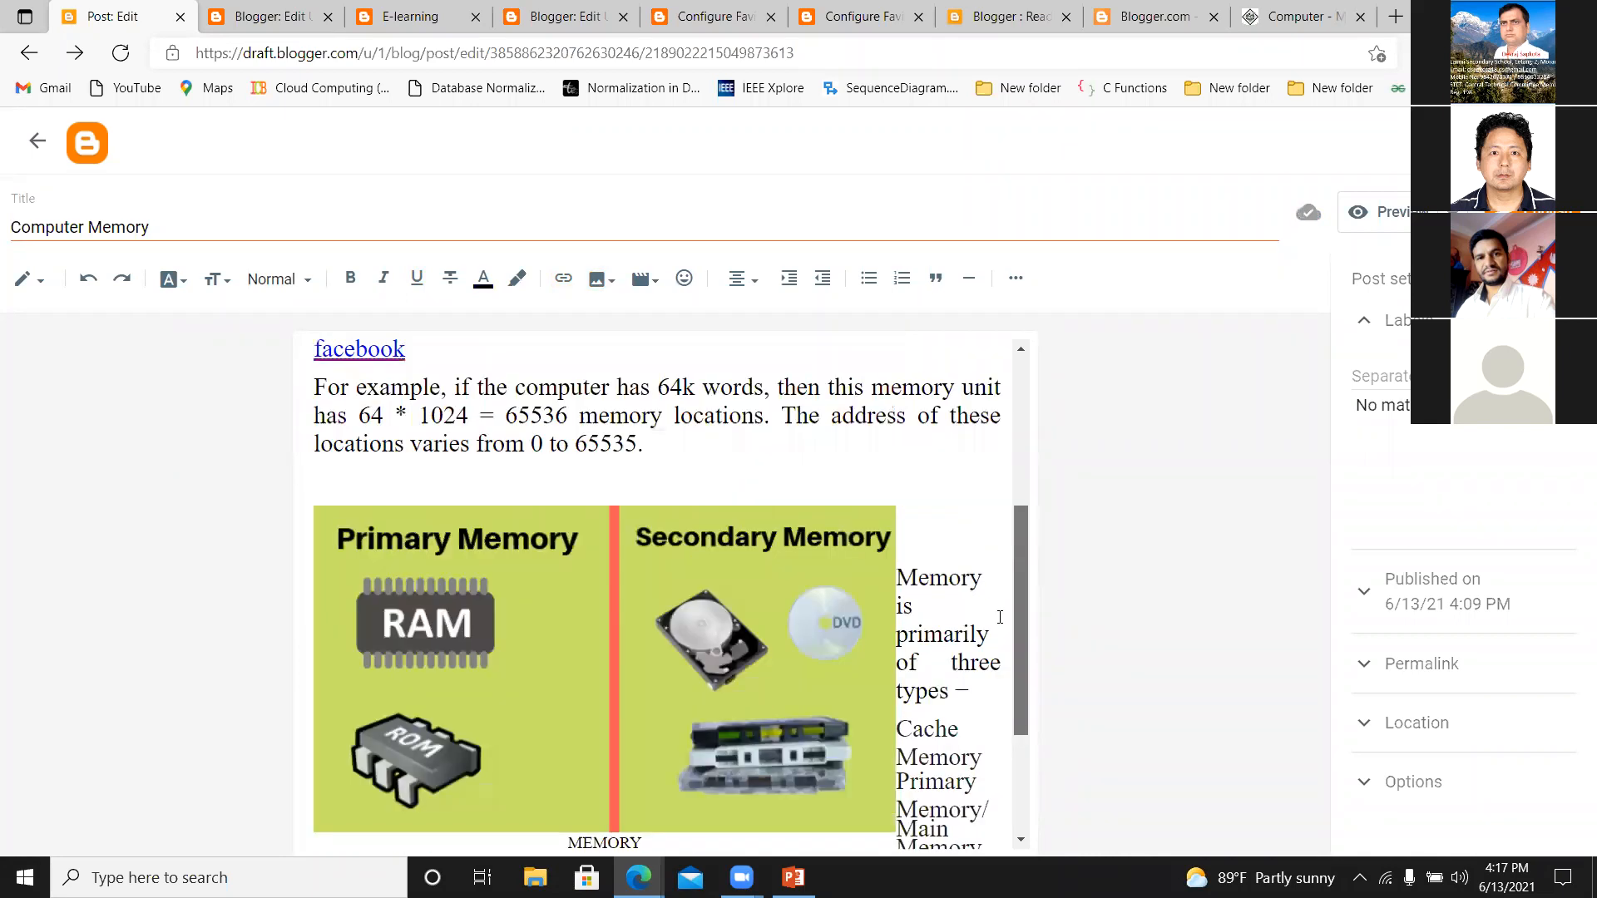
Set the size of the primary and secondary memory image to Small.
scroll(1015, 710, "up", 3)
left_click(600, 611)
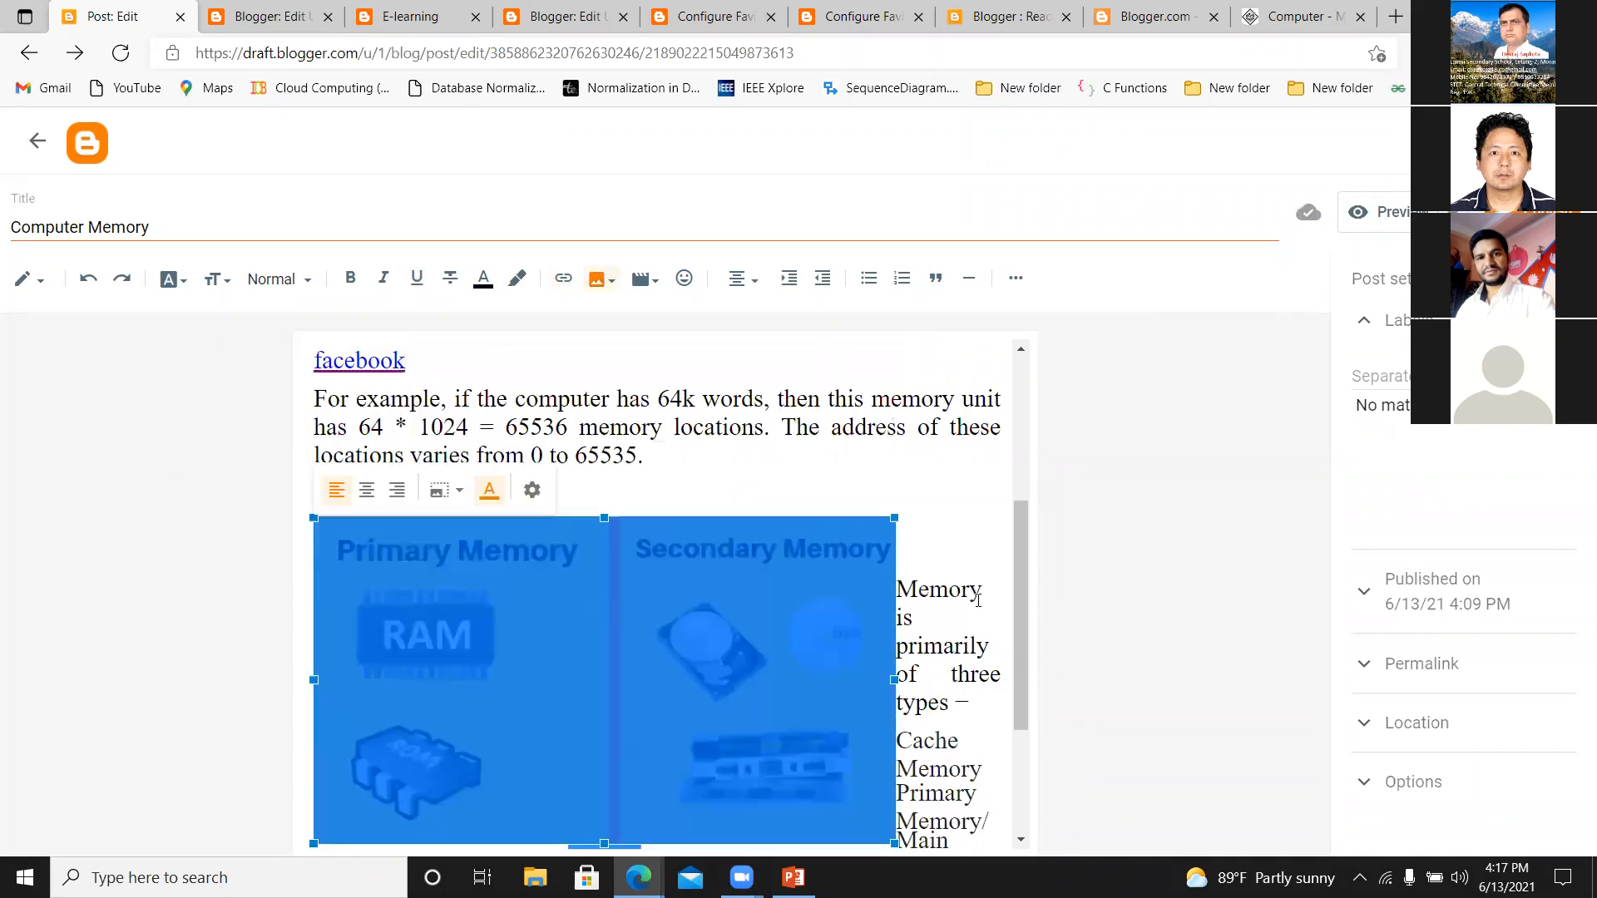
left_click_drag(1018, 585, 1018, 635)
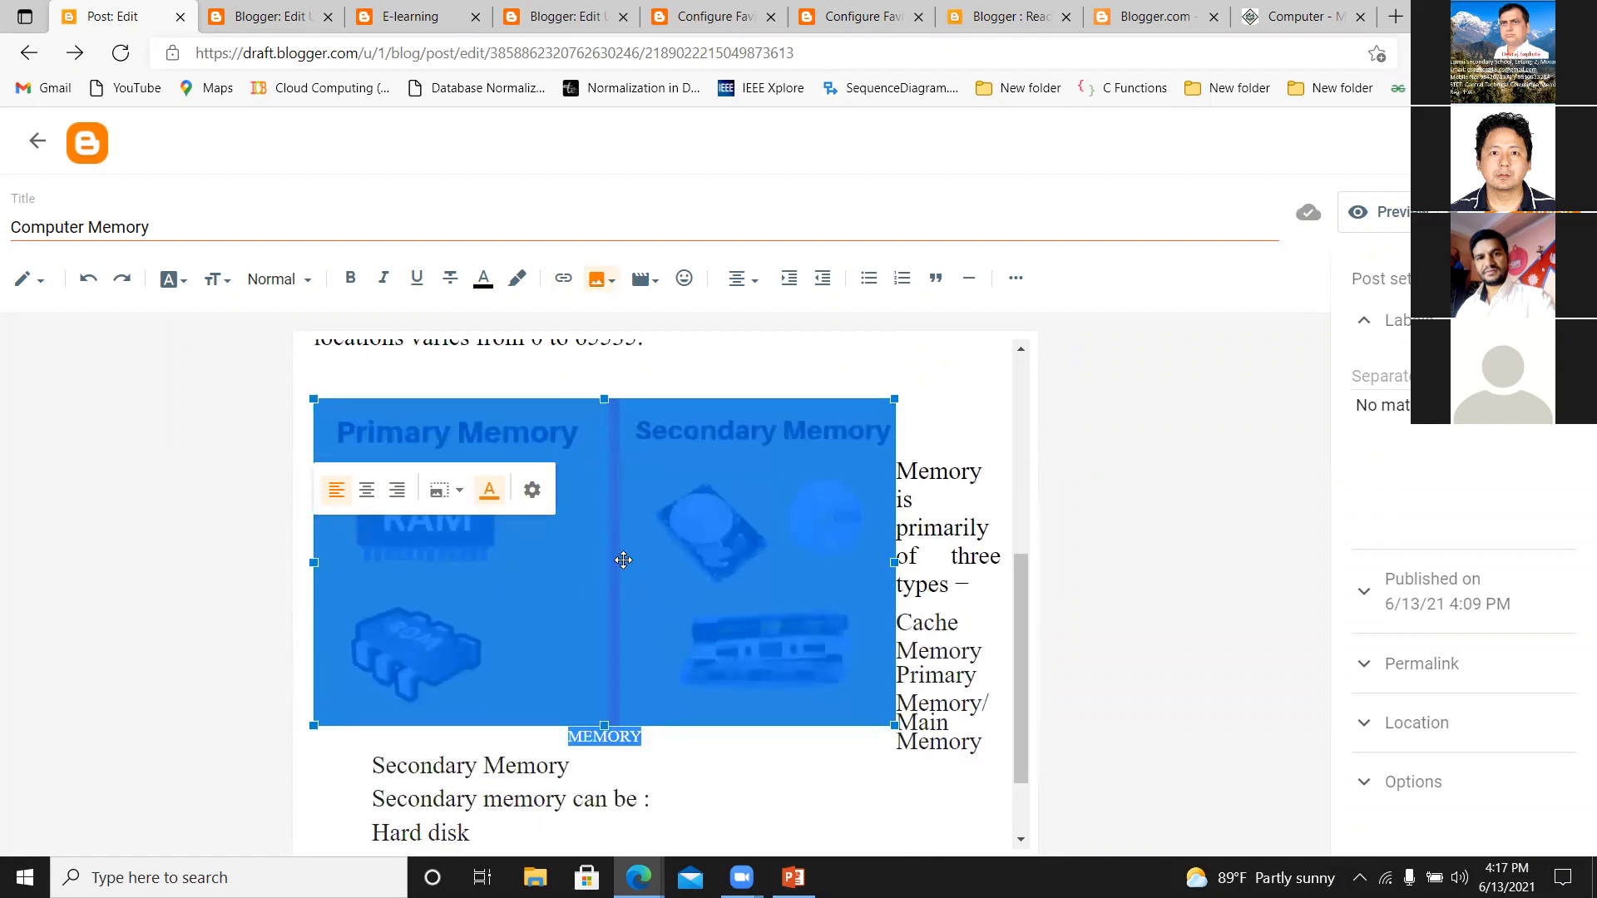
left_click(457, 491)
left_click(394, 514)
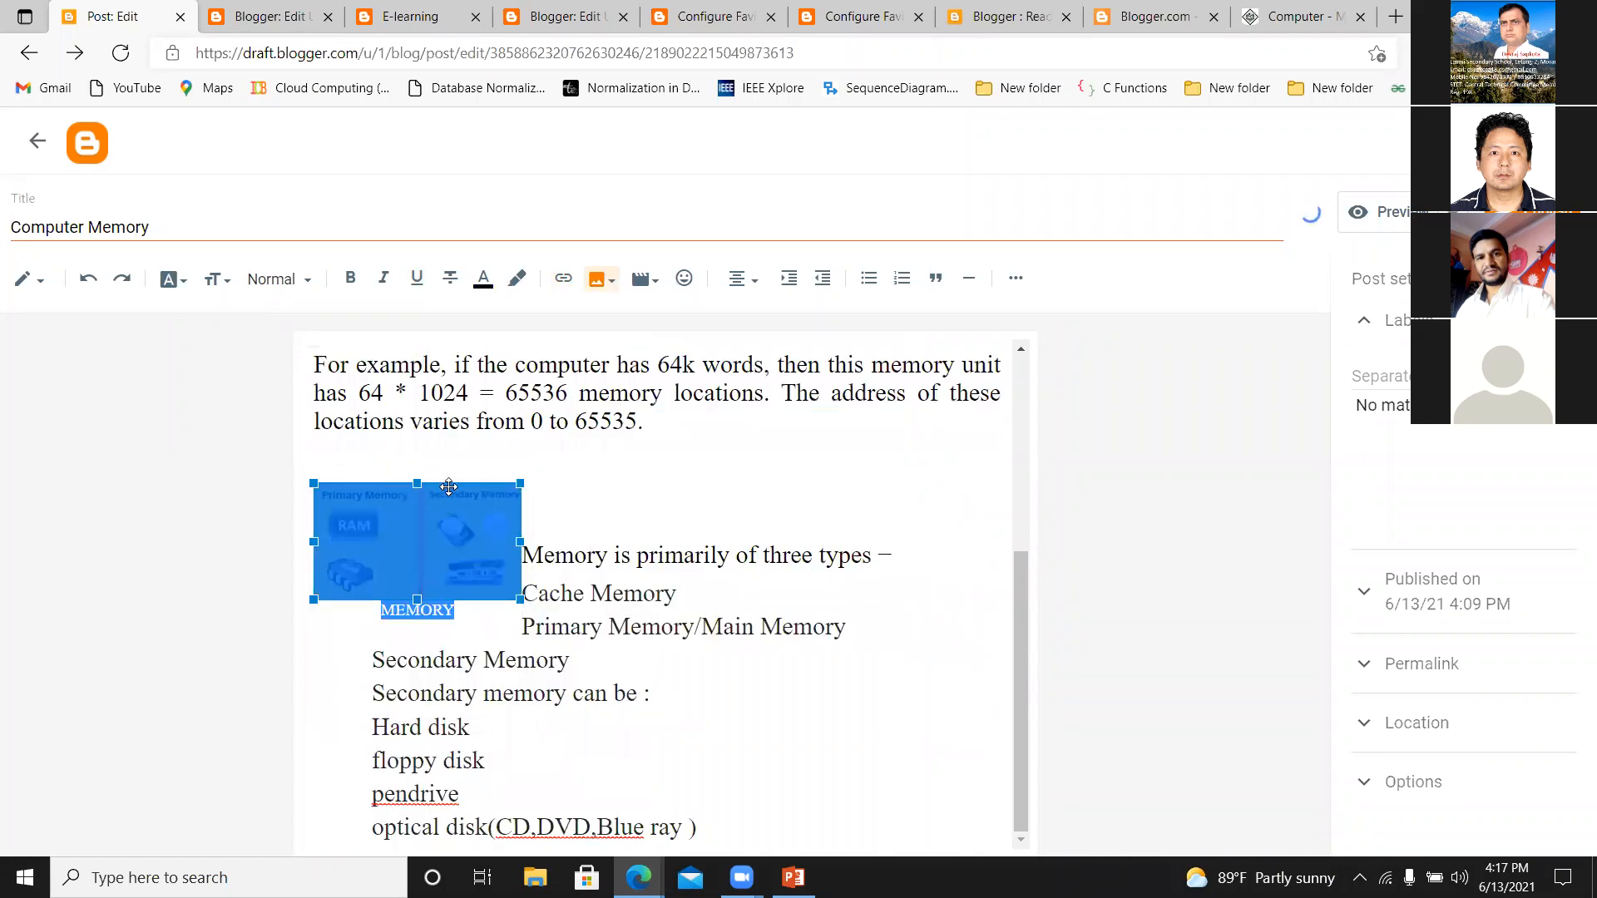
Give the primary and secondary memory image the title text "Memory" and set its size to Medium.
left_click(433, 550)
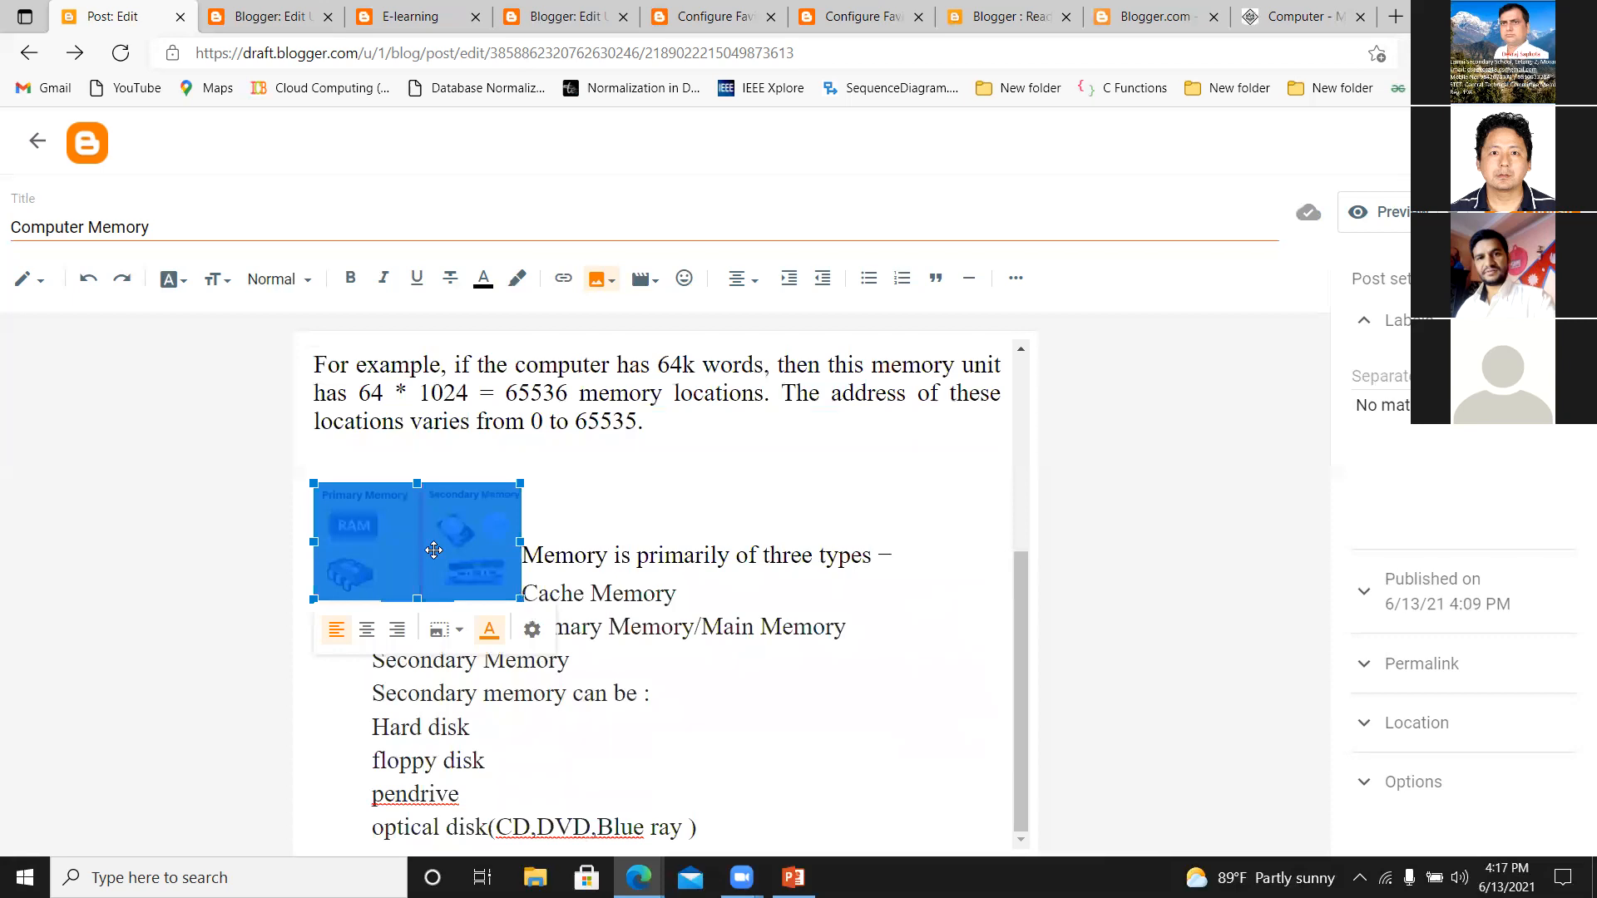
left_click(532, 629)
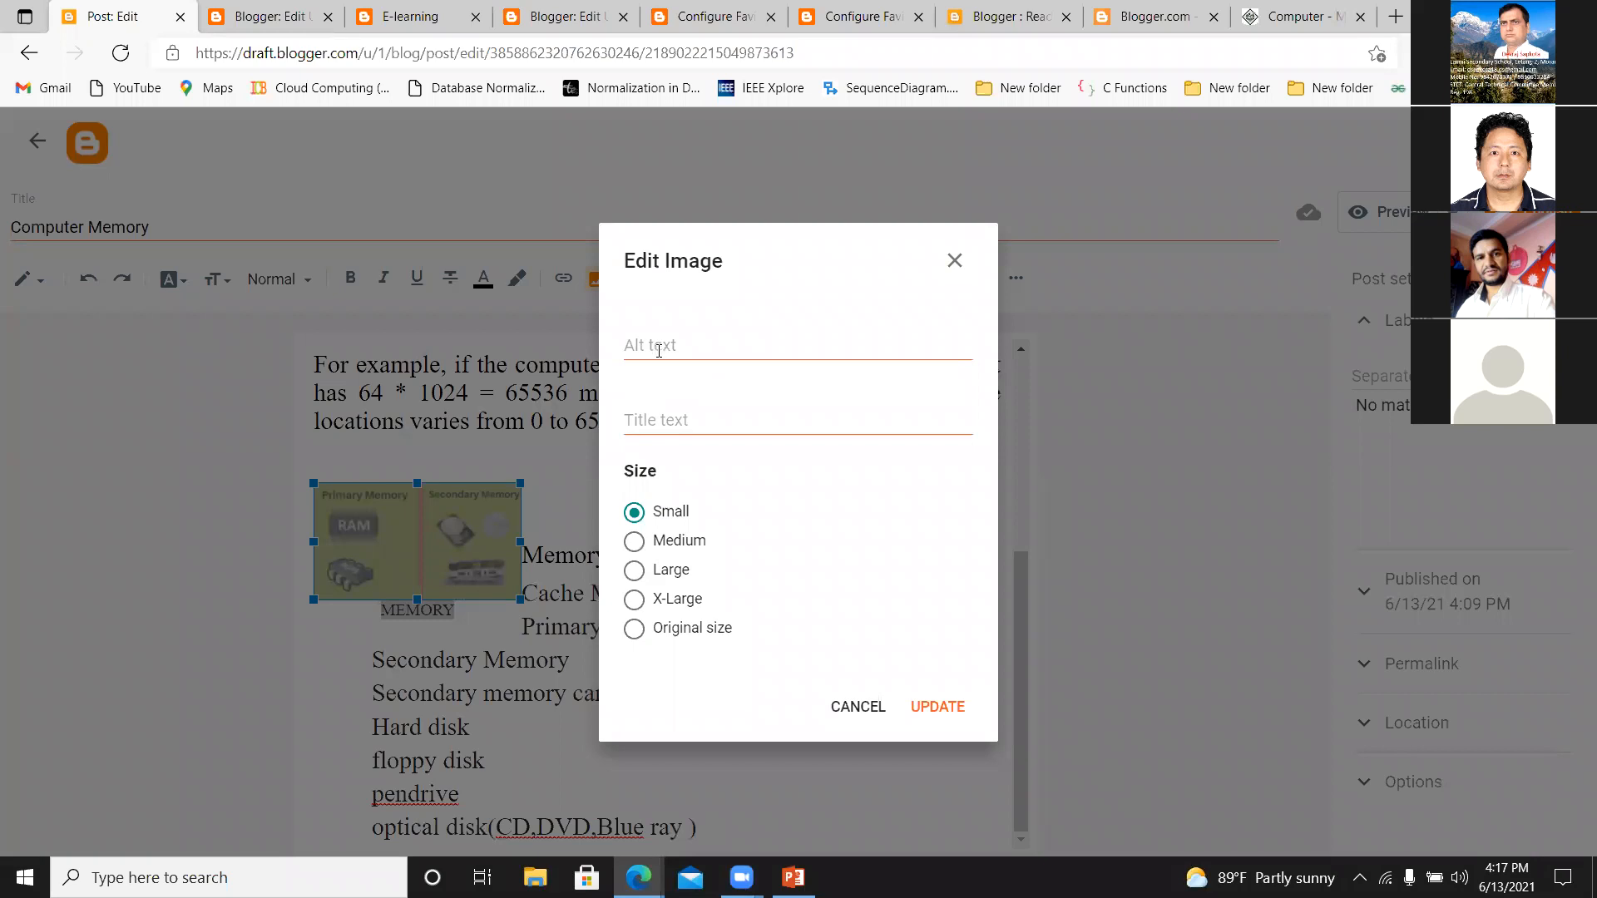
left_click(651, 421)
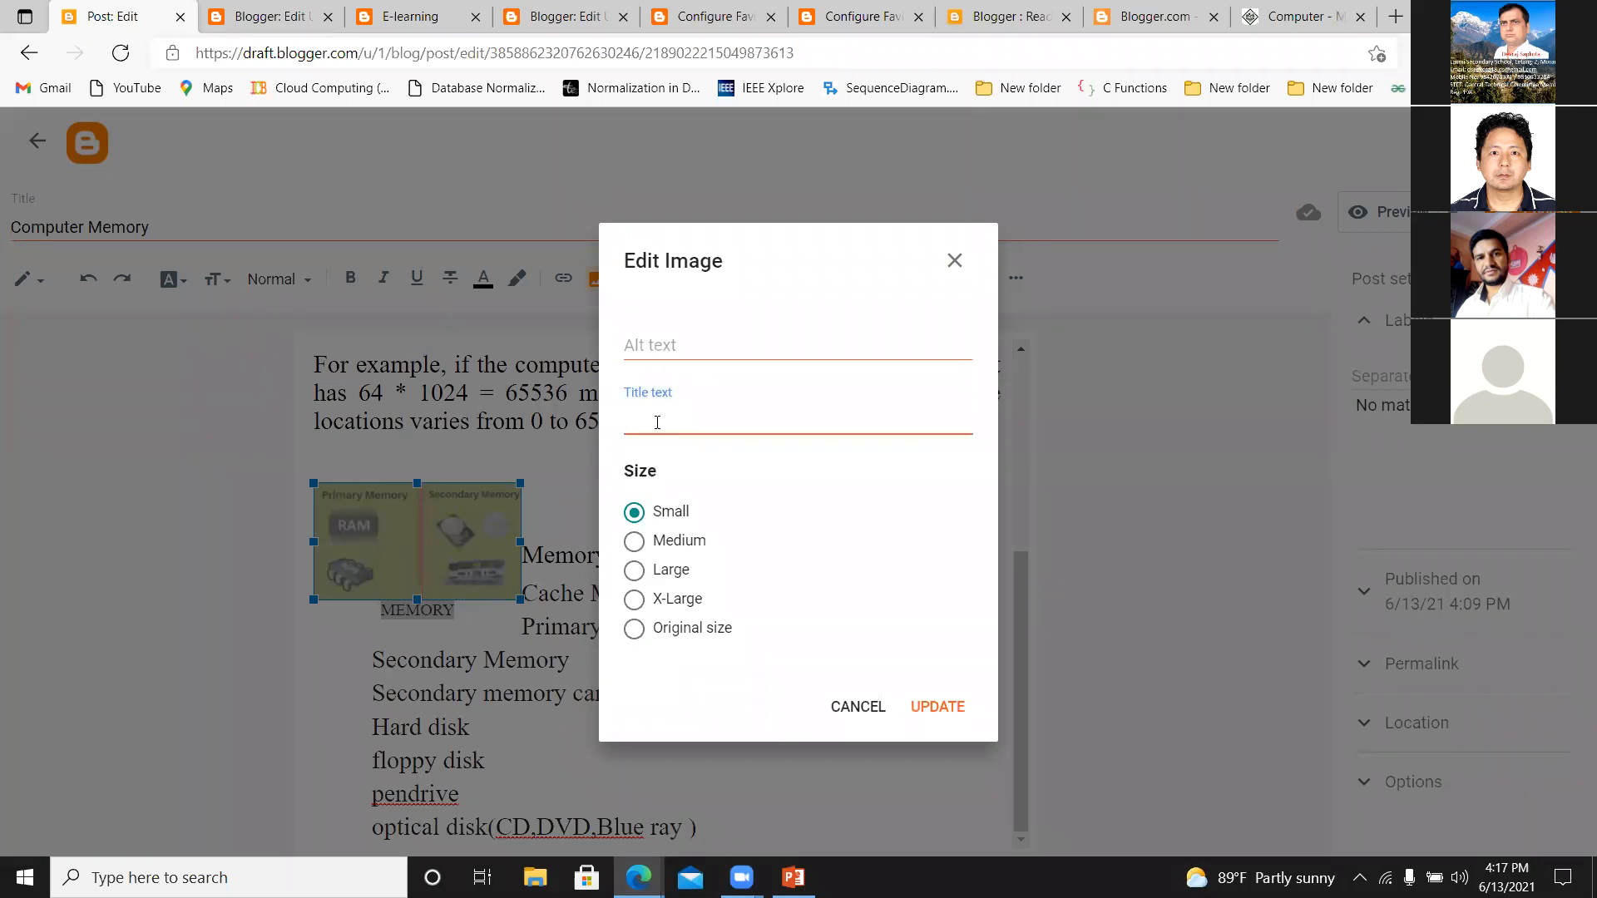
type("Memory")
left_click(634, 540)
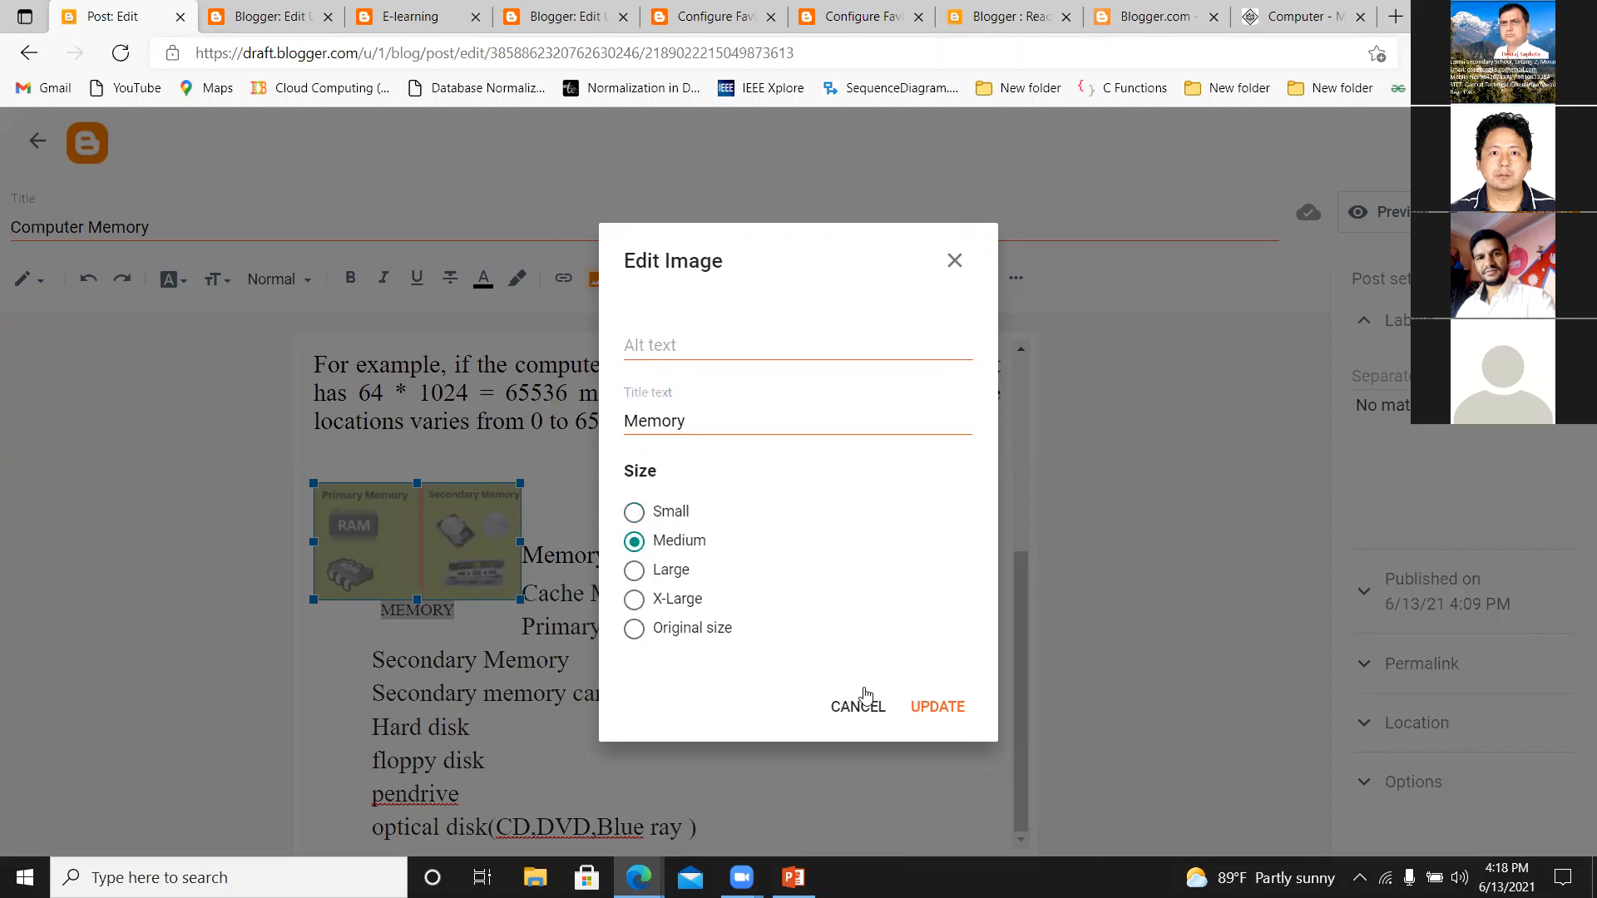
left_click(936, 708)
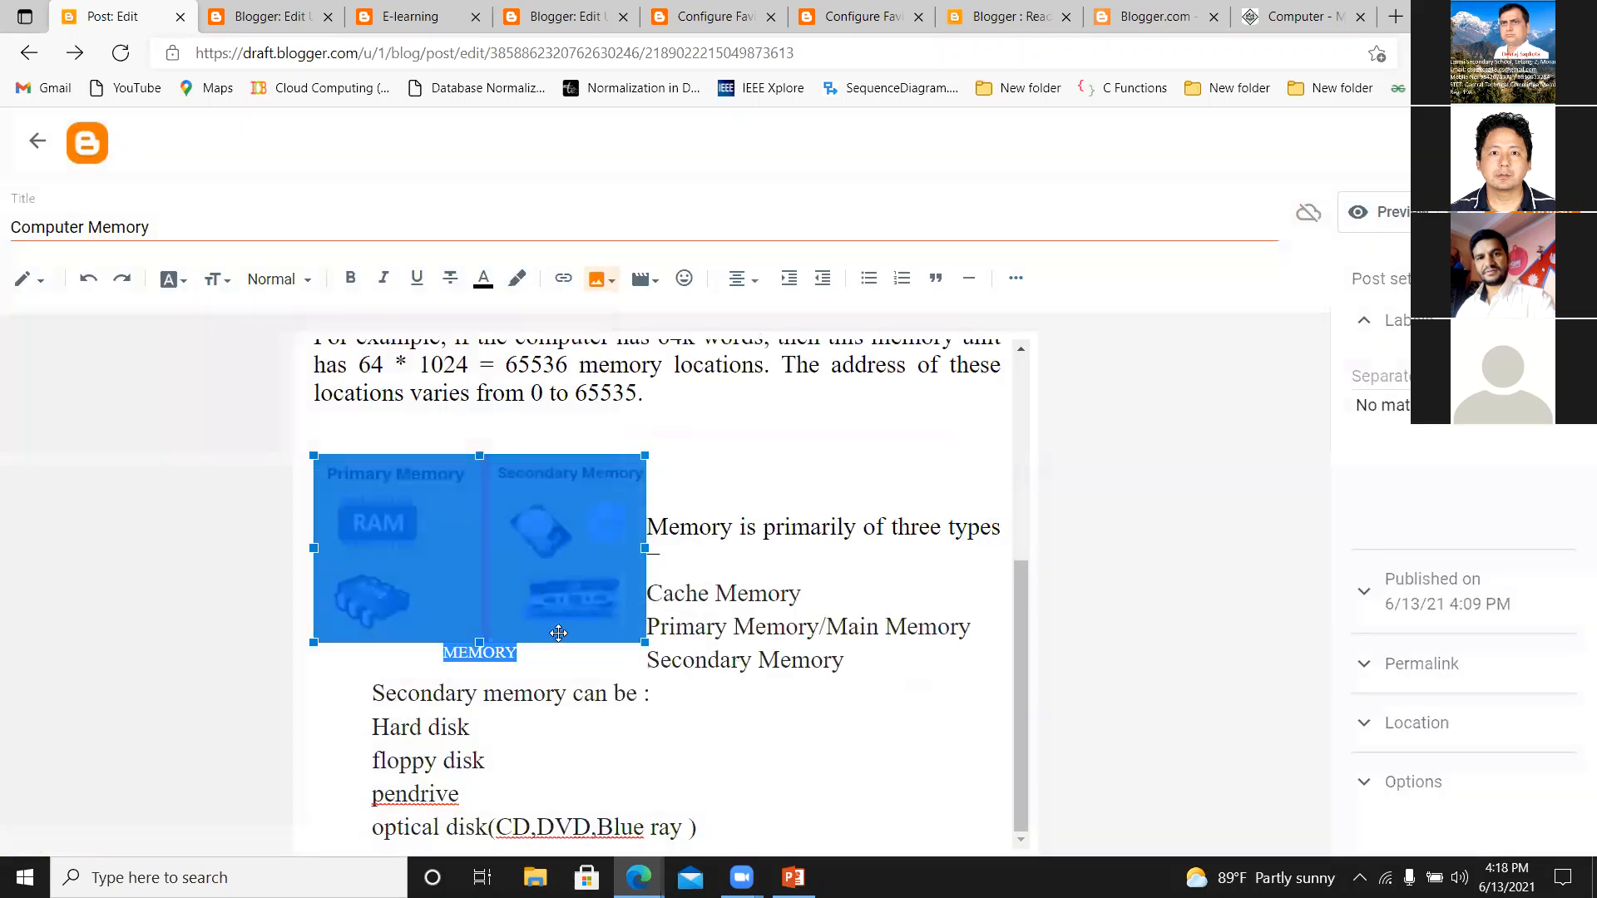
Insert four line breaks beside the image to push "Memory is primarily of three types" below it.
left_click(721, 481)
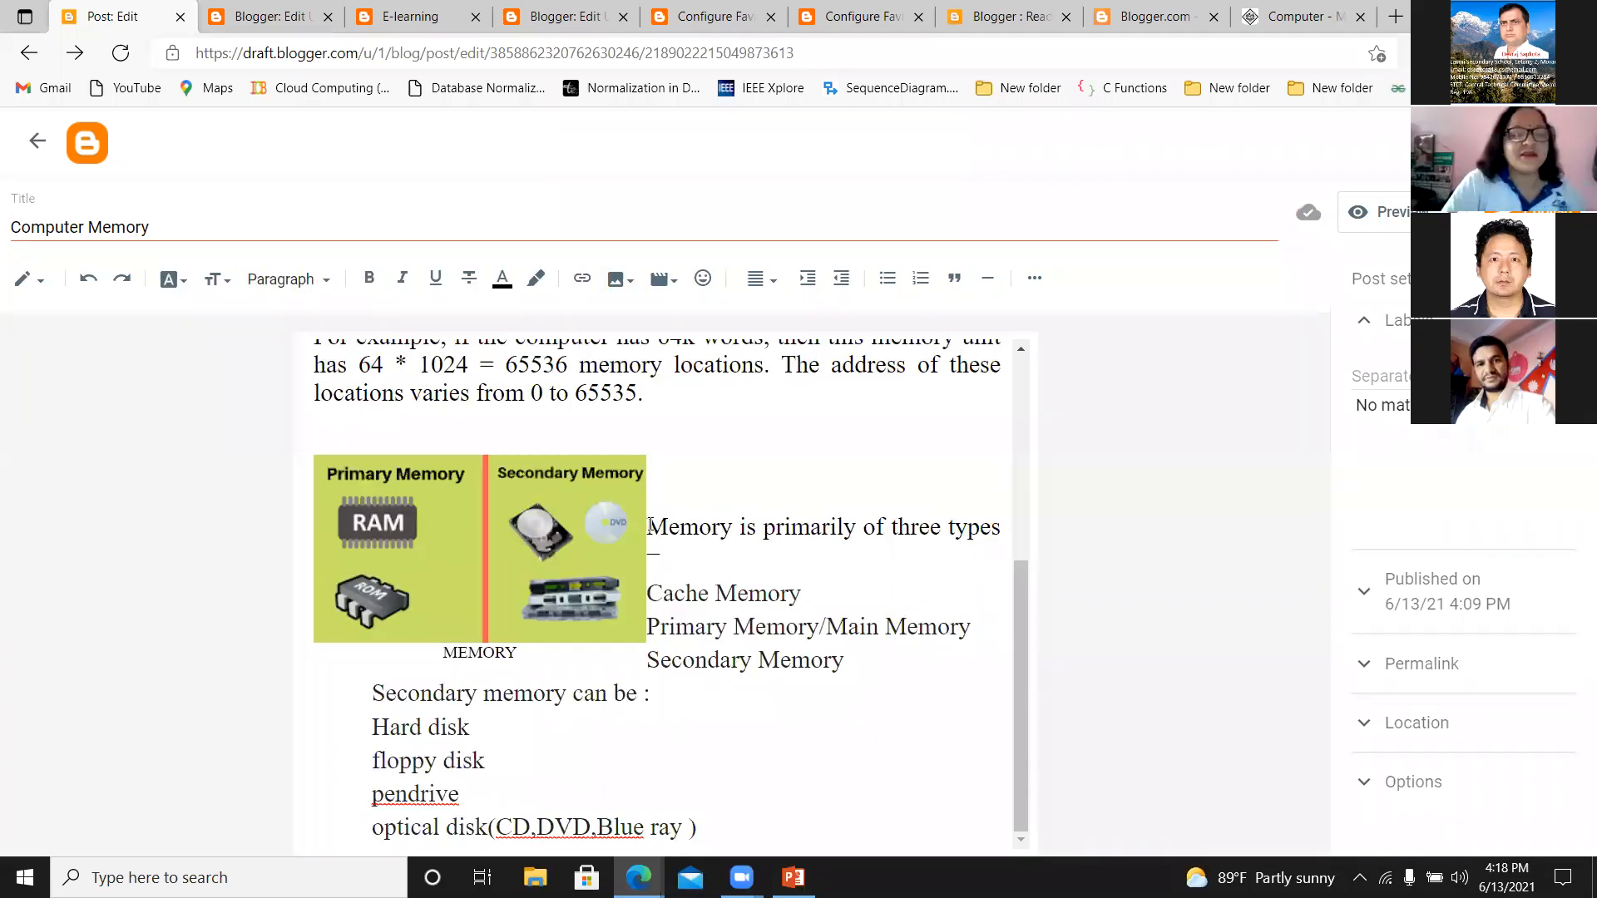
key("Return")
key("Return")
key("Return")
key("Return")
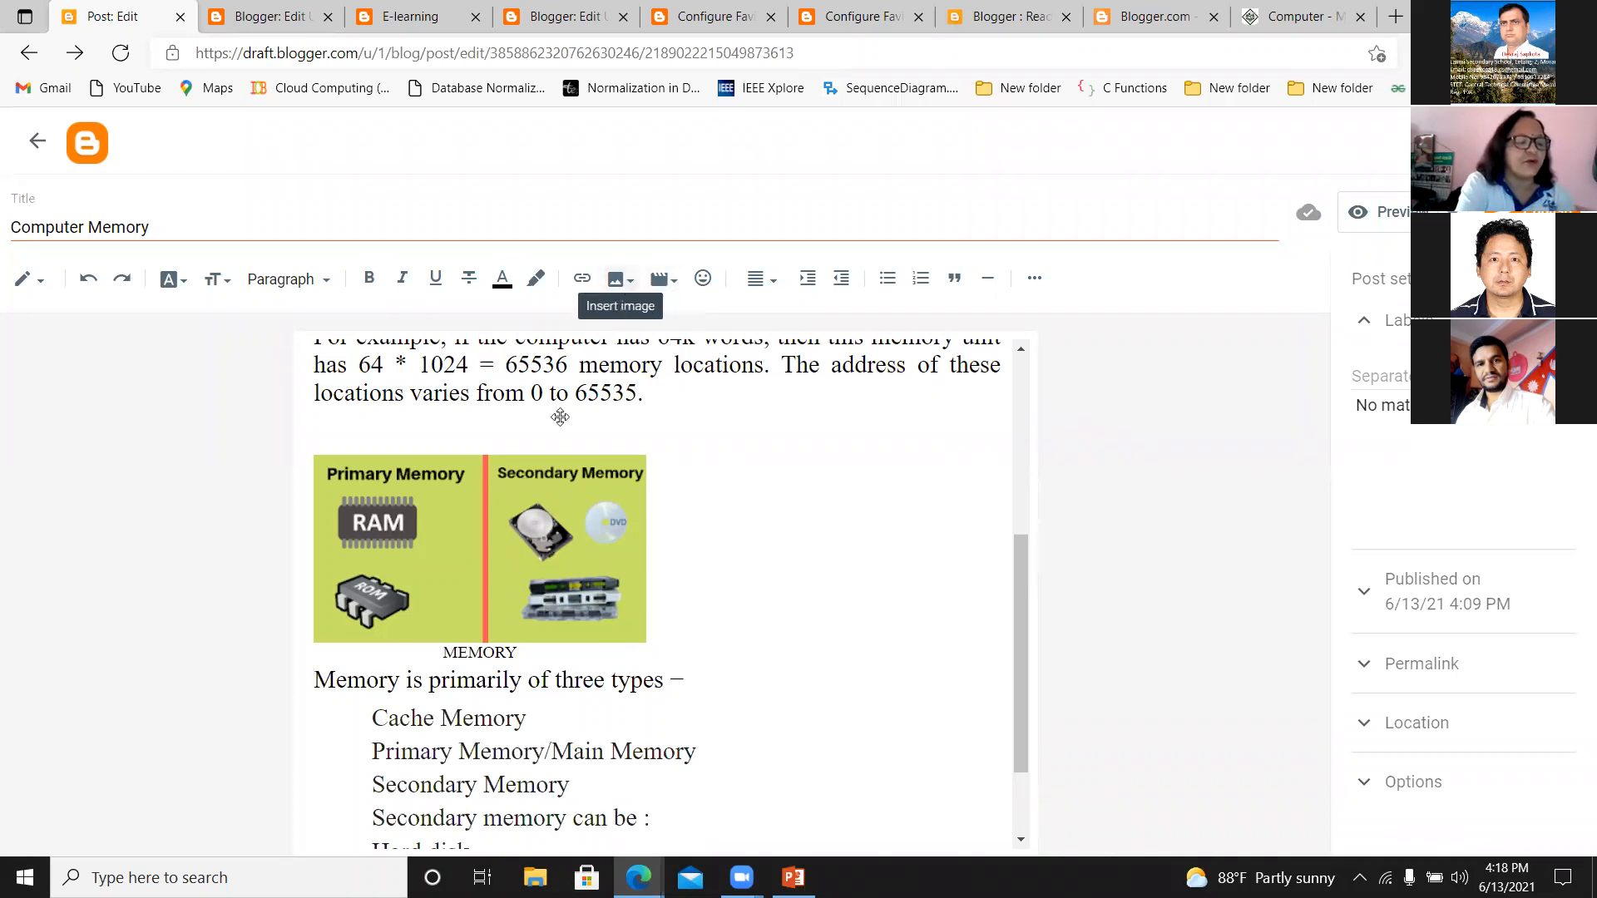
left_click(621, 278)
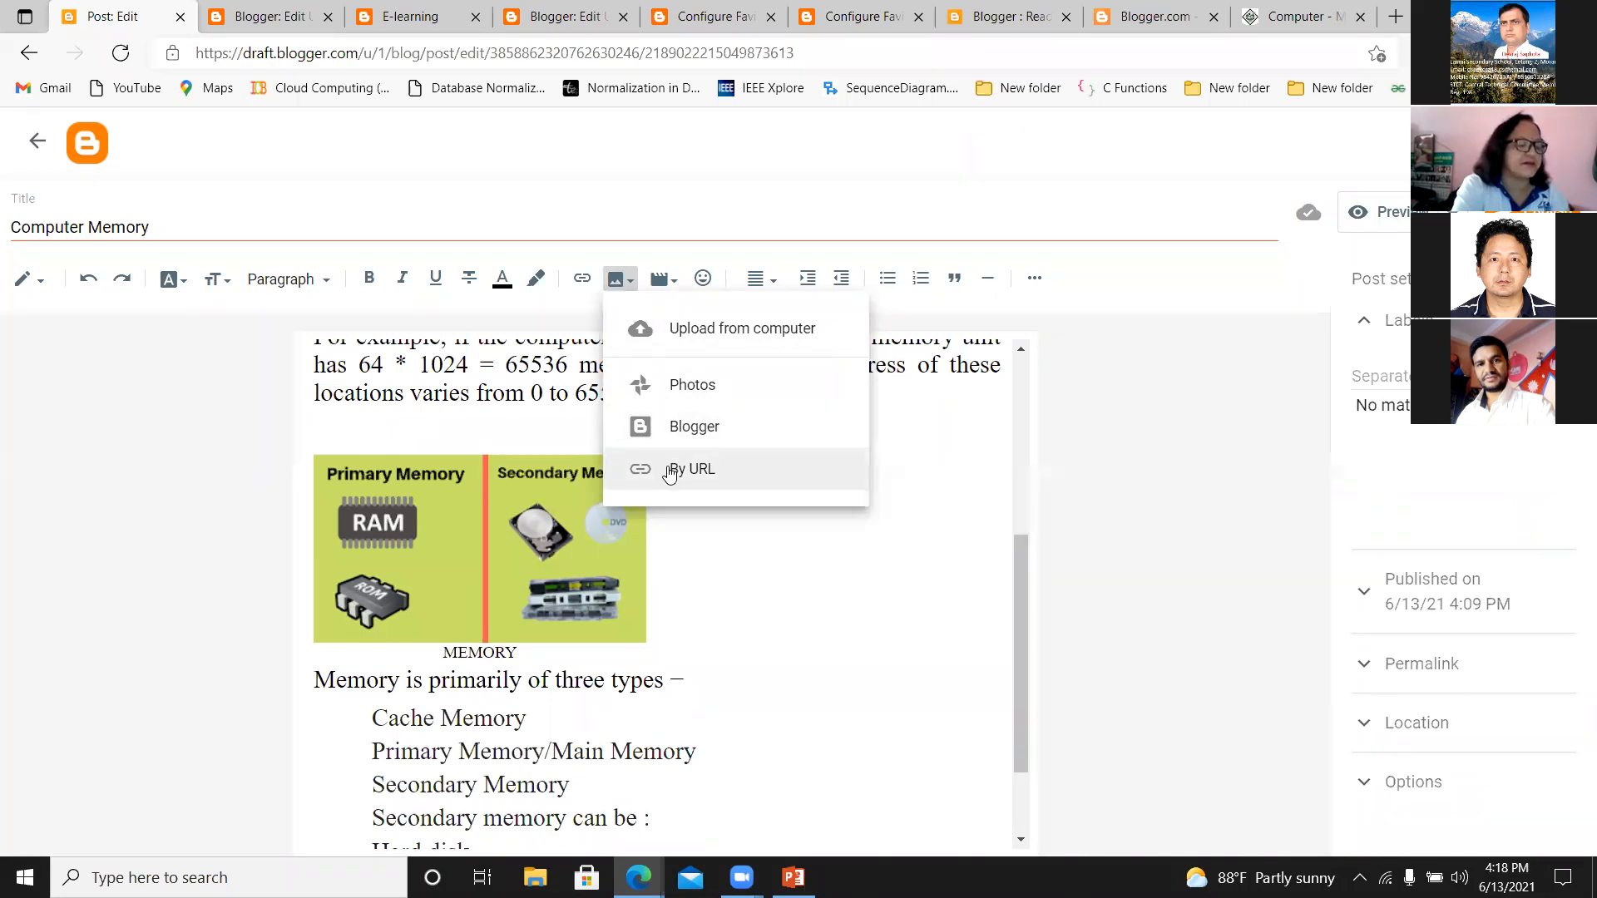
left_click(771, 544)
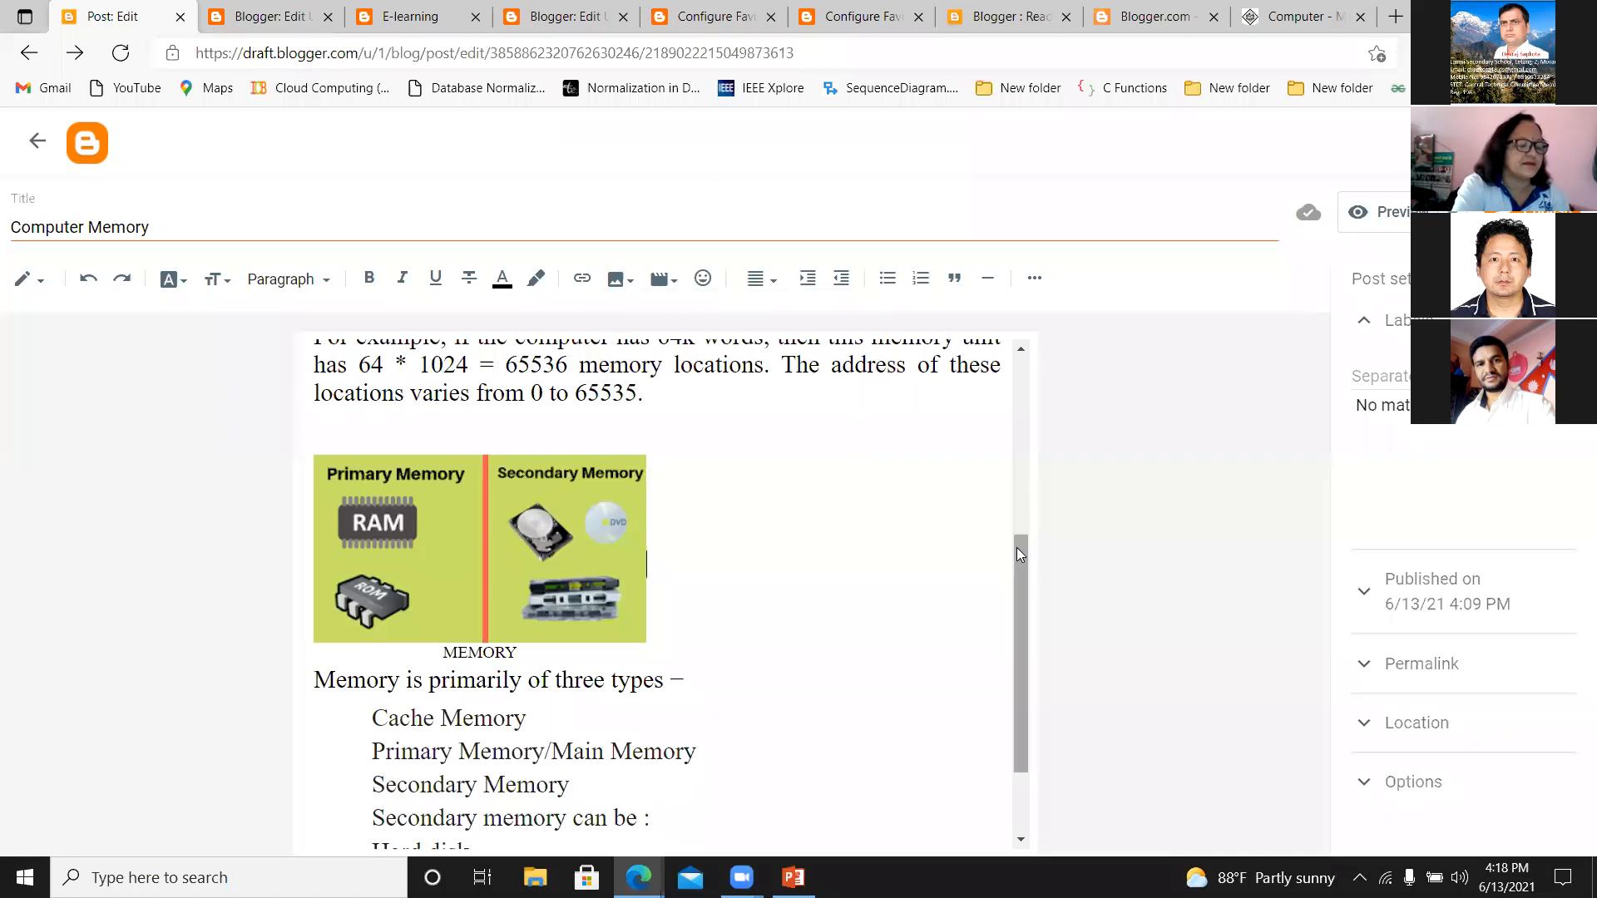
left_click(503, 531)
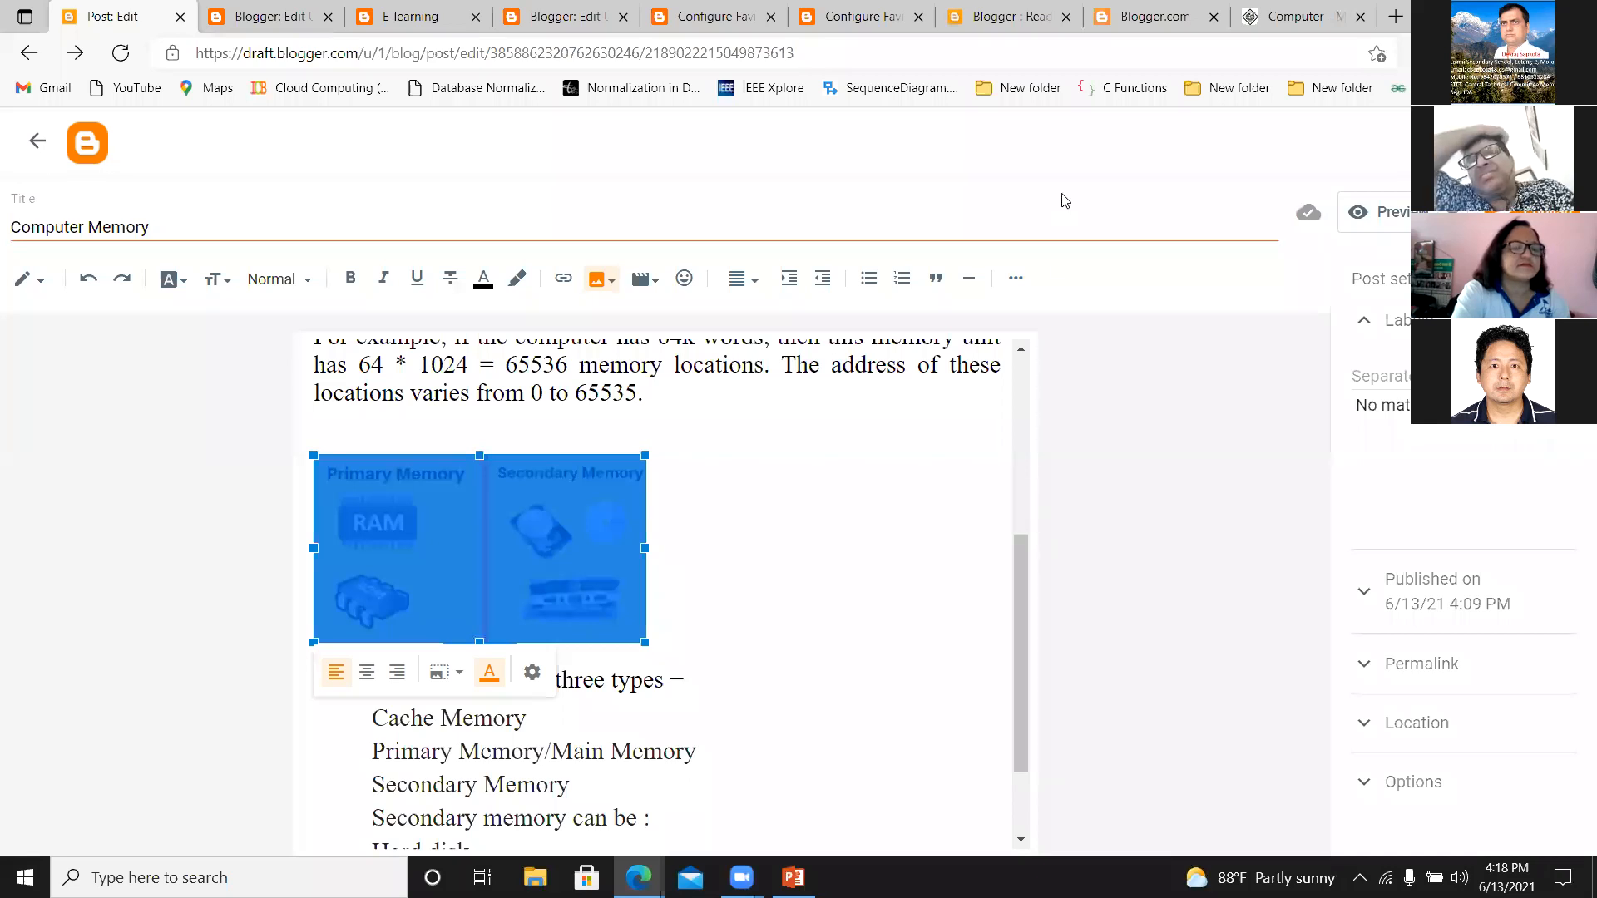
left_click(1396, 16)
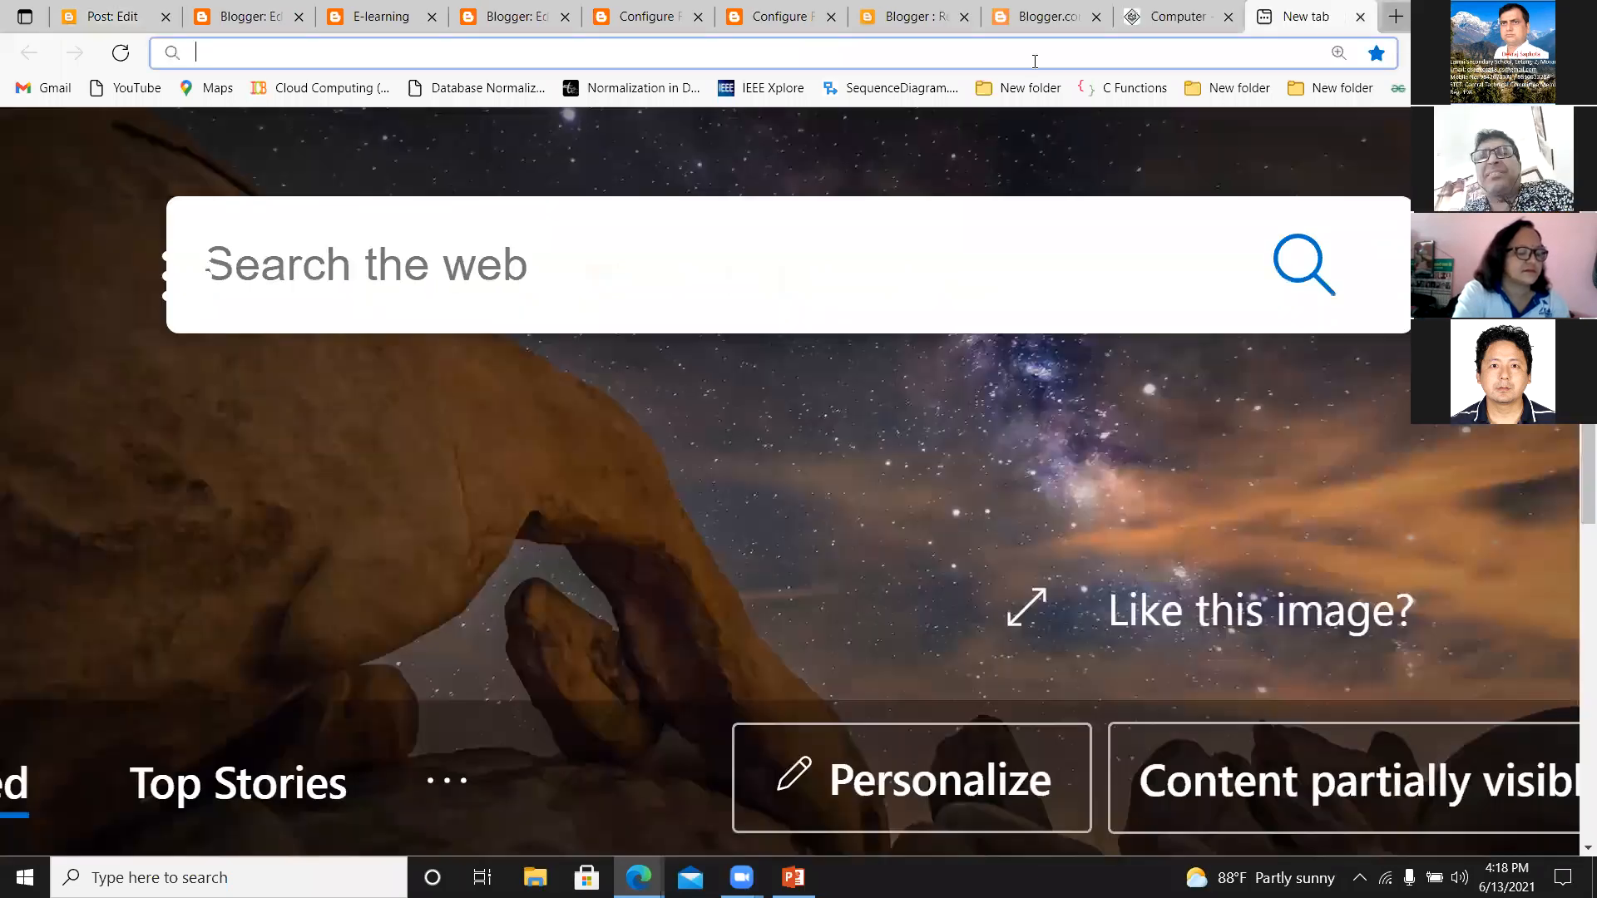
type("www")
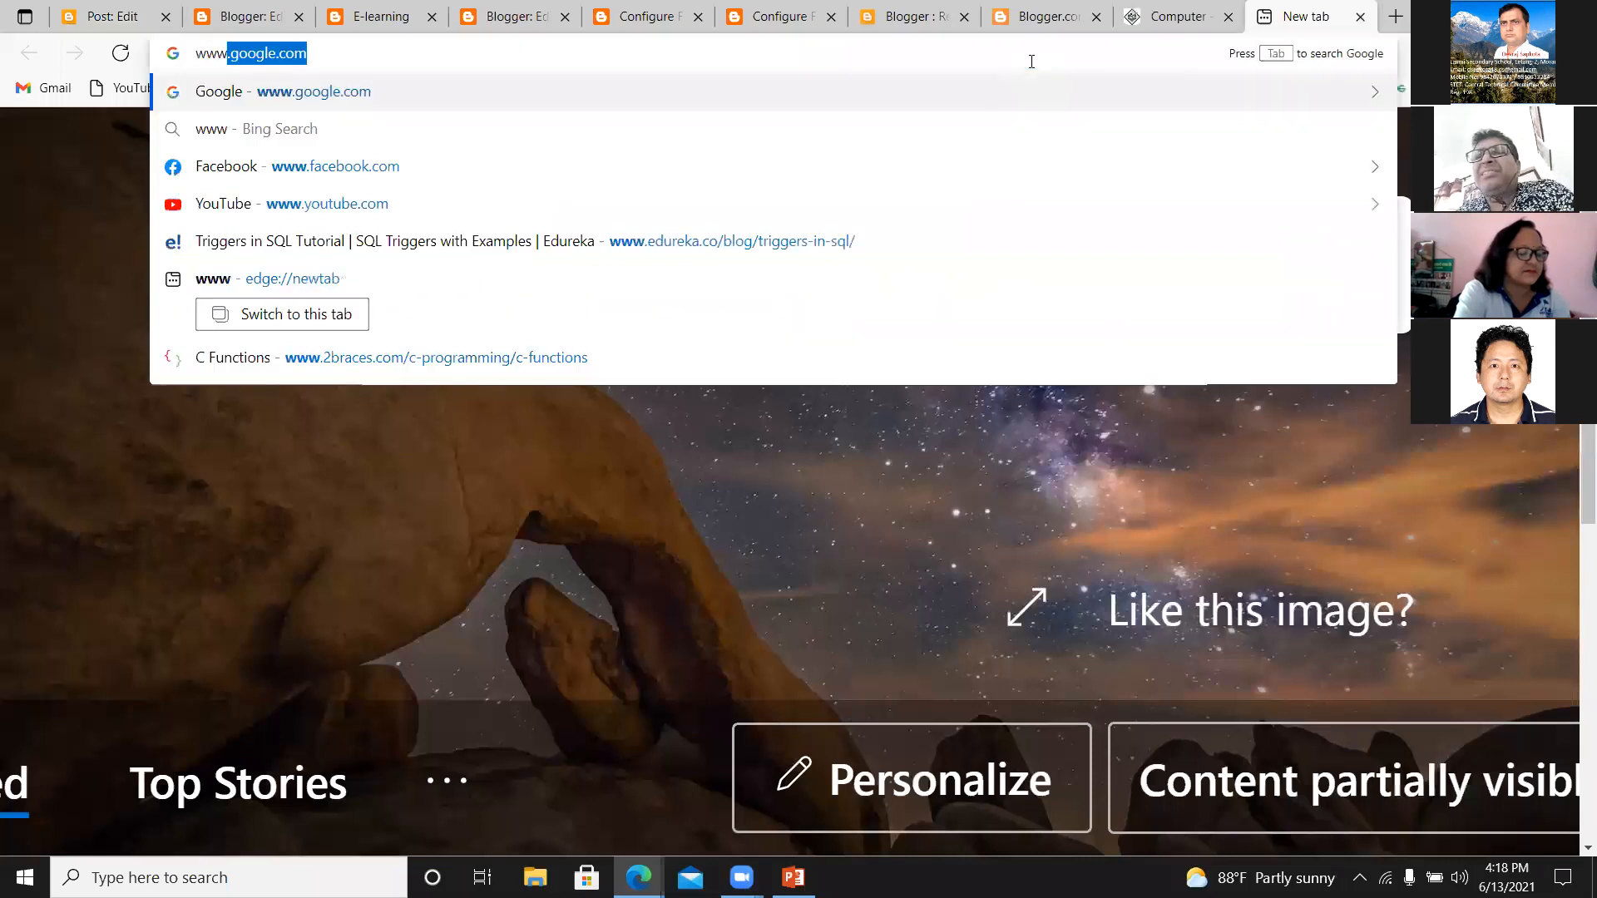
type(".google.com")
key("Return")
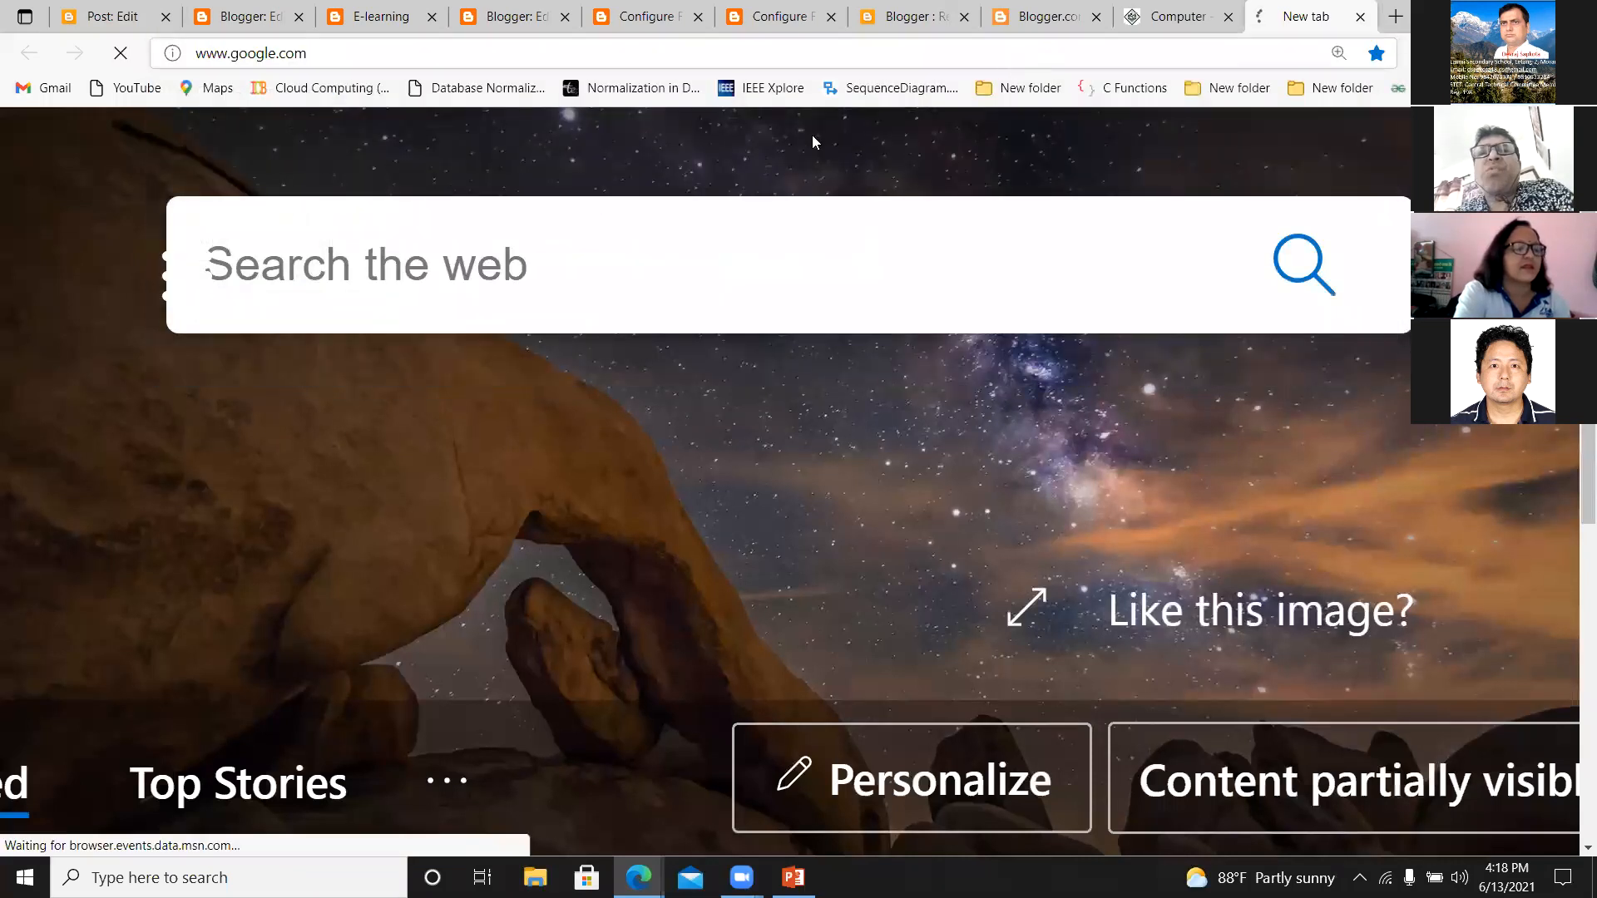
Search Google for "computer memory" and show the image results.
left_click(637, 377)
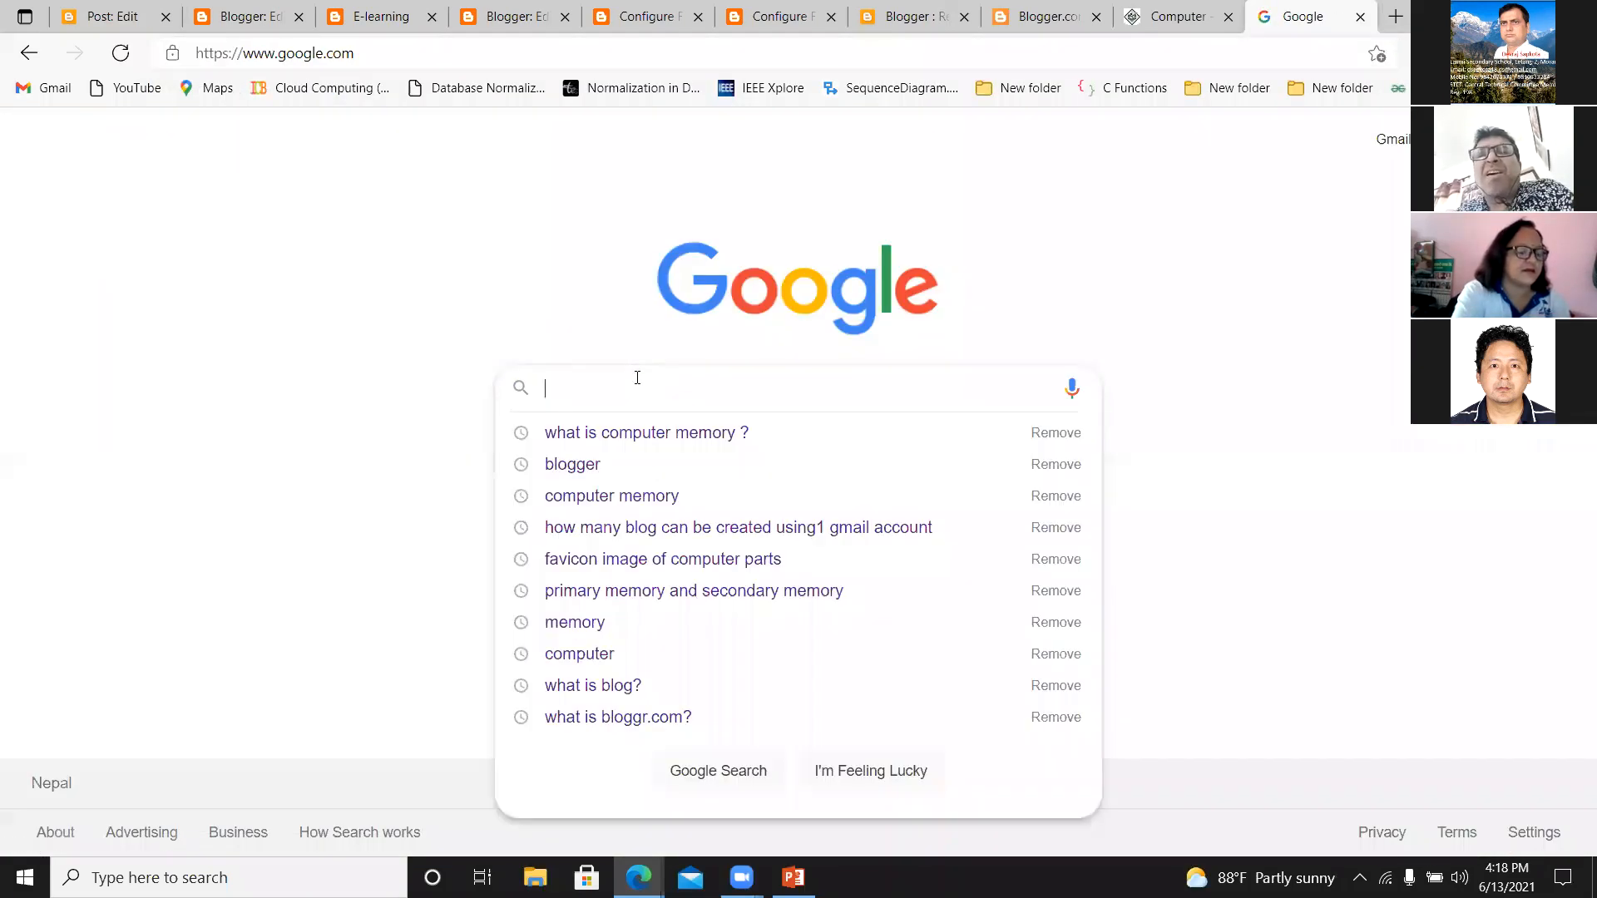
type("computer")
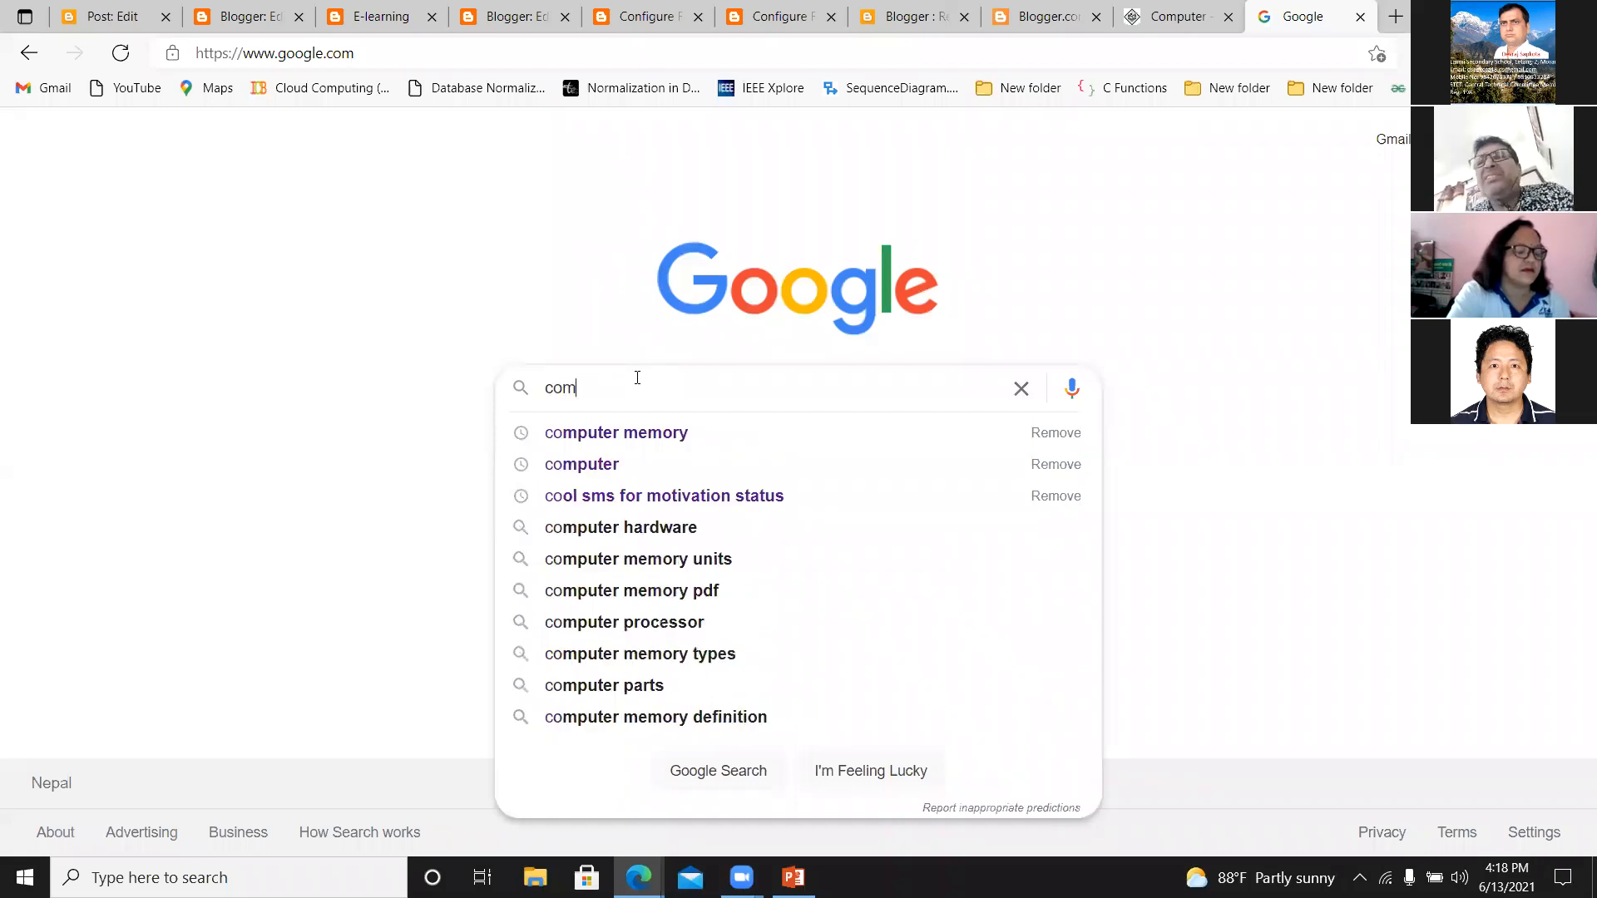
left_click(594, 437)
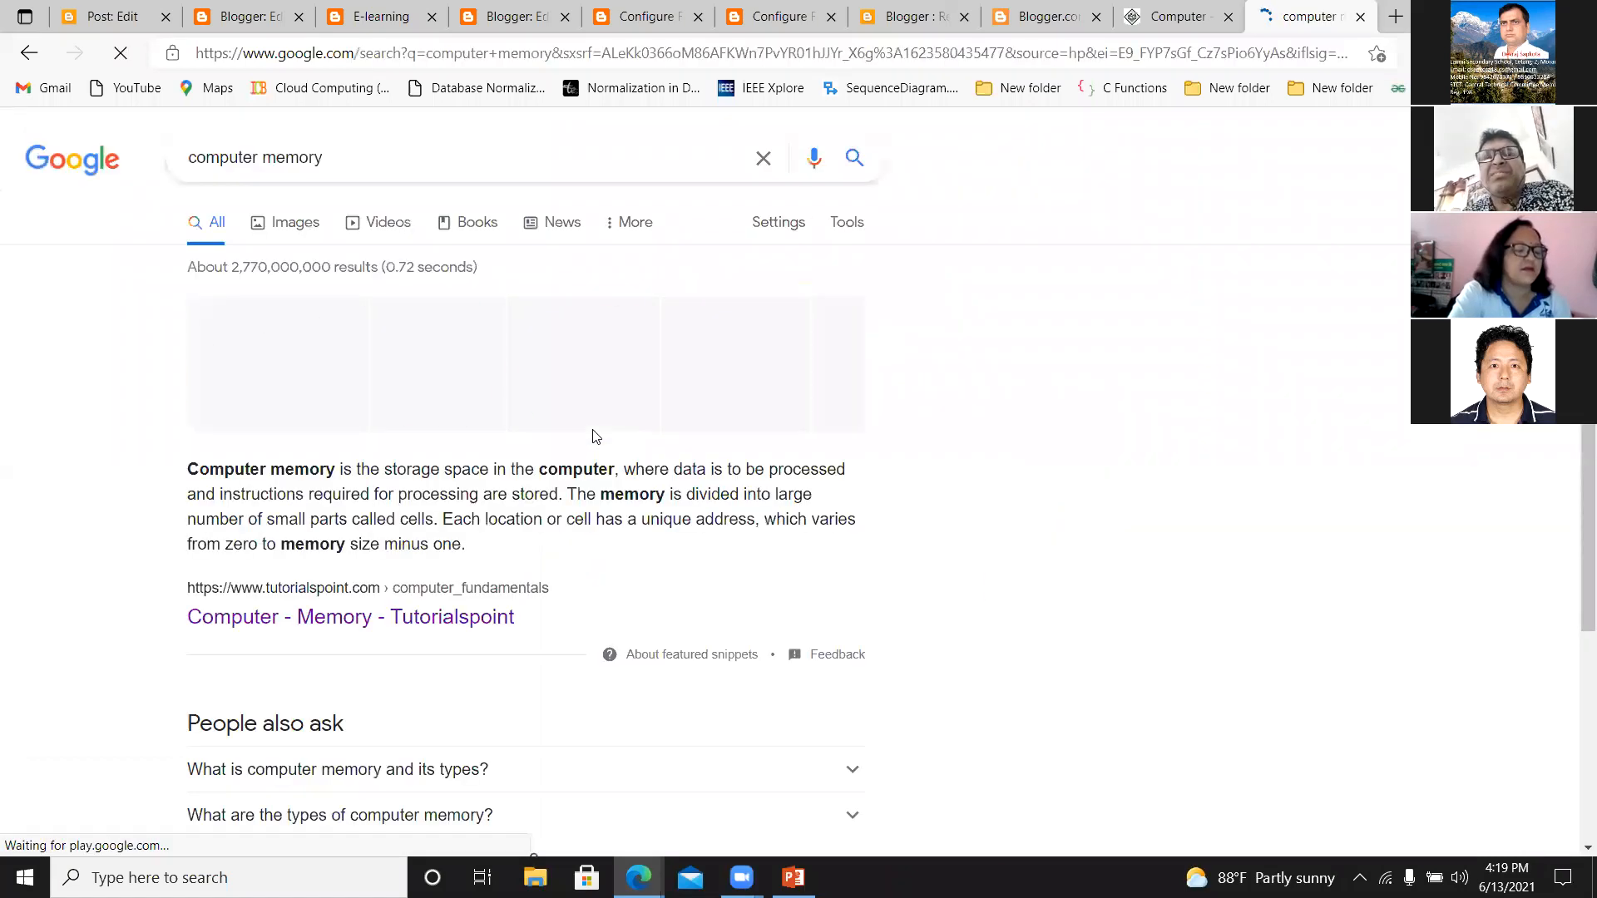
left_click(288, 224)
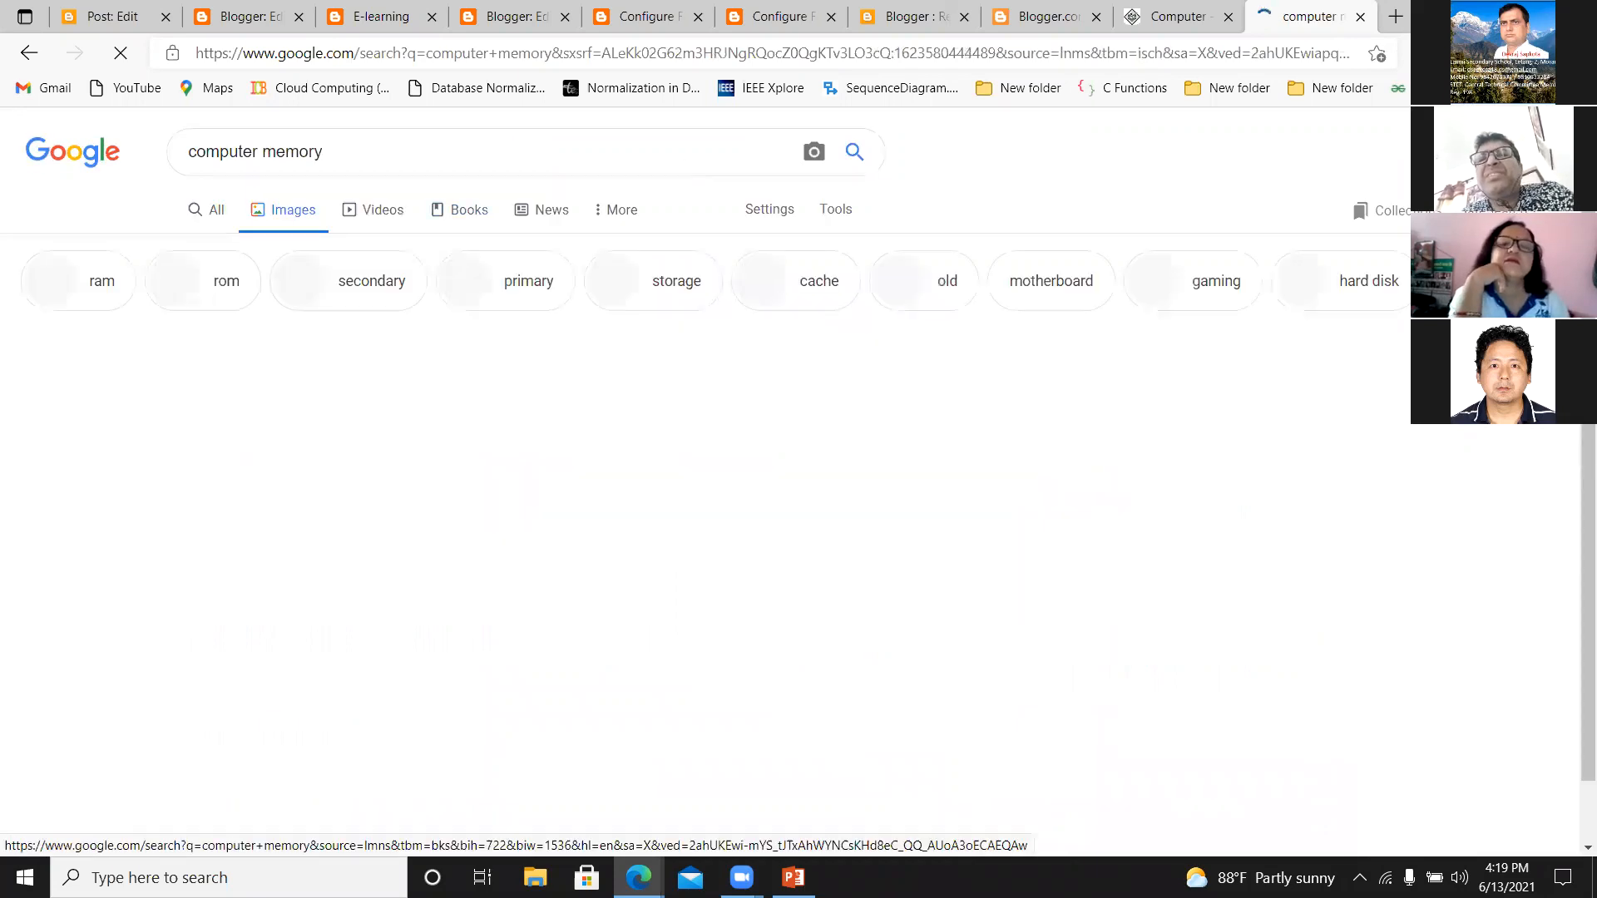
Save the Computer Memory Units image with the blue head and RAM modules as JPEG "m1" in the nta folder on Local Disk (D:).
scroll(1260, 350, "down", 1)
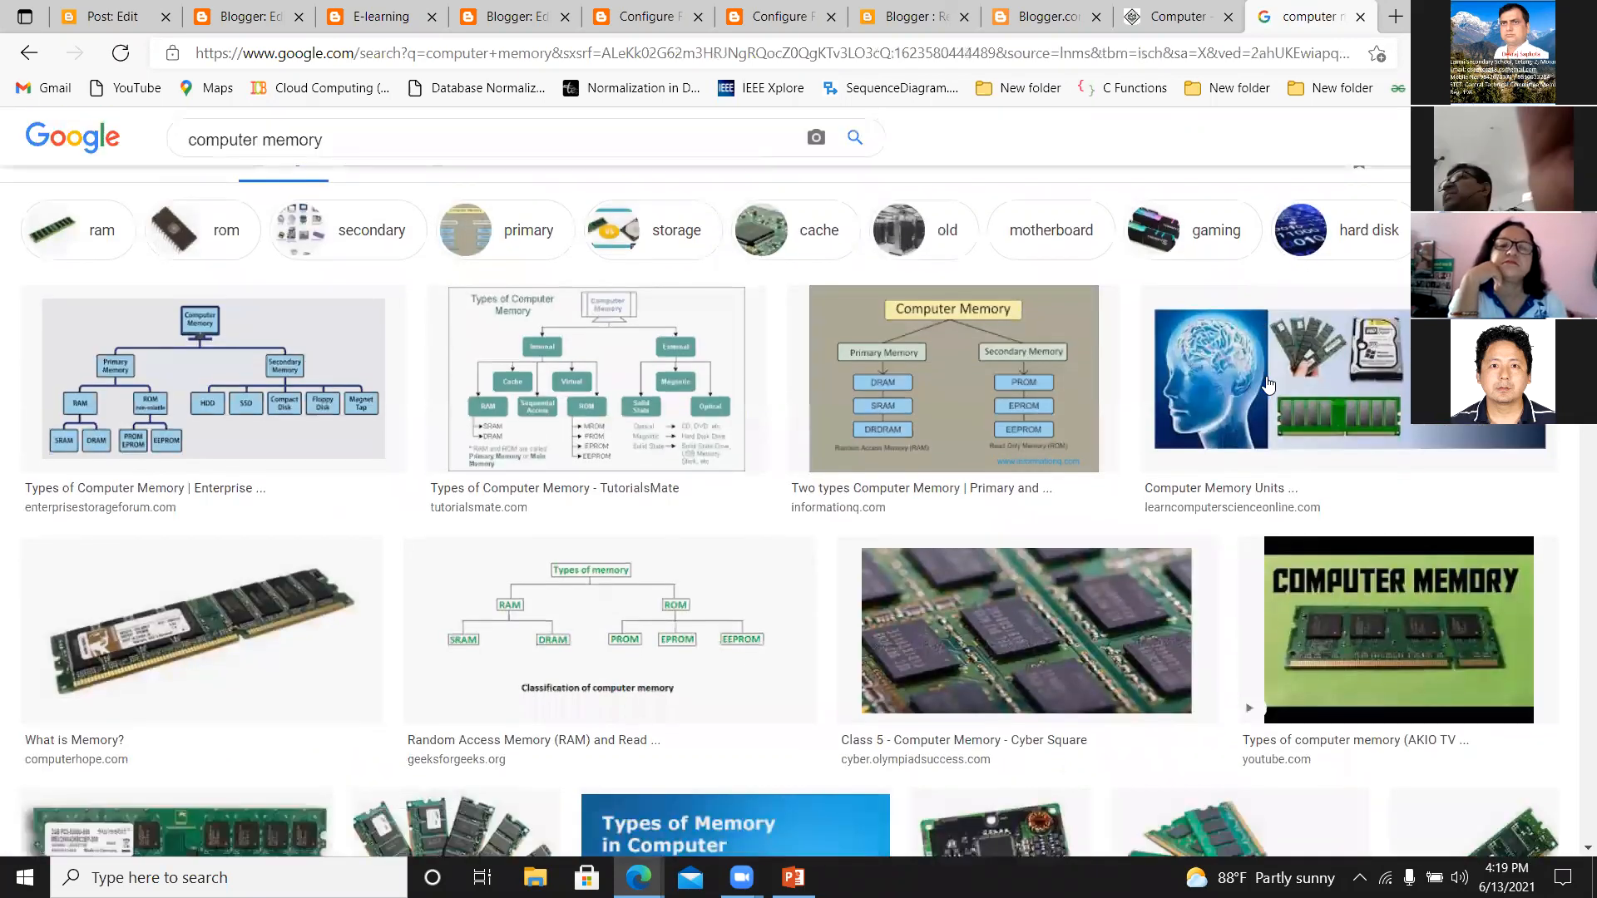
right_click(1268, 385)
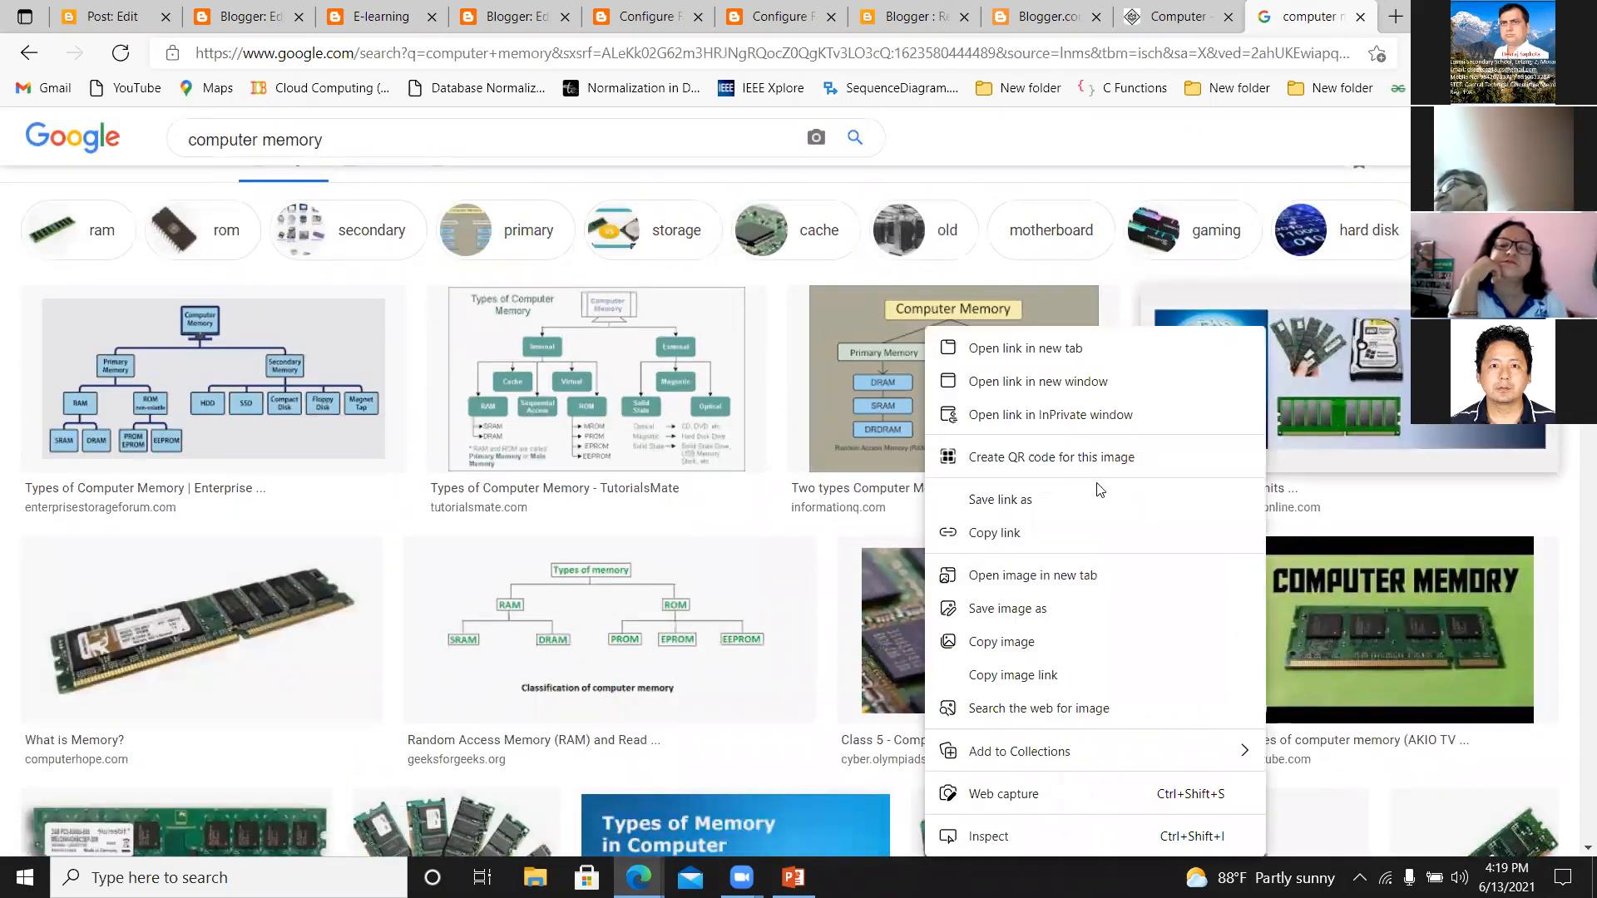
left_click(1027, 616)
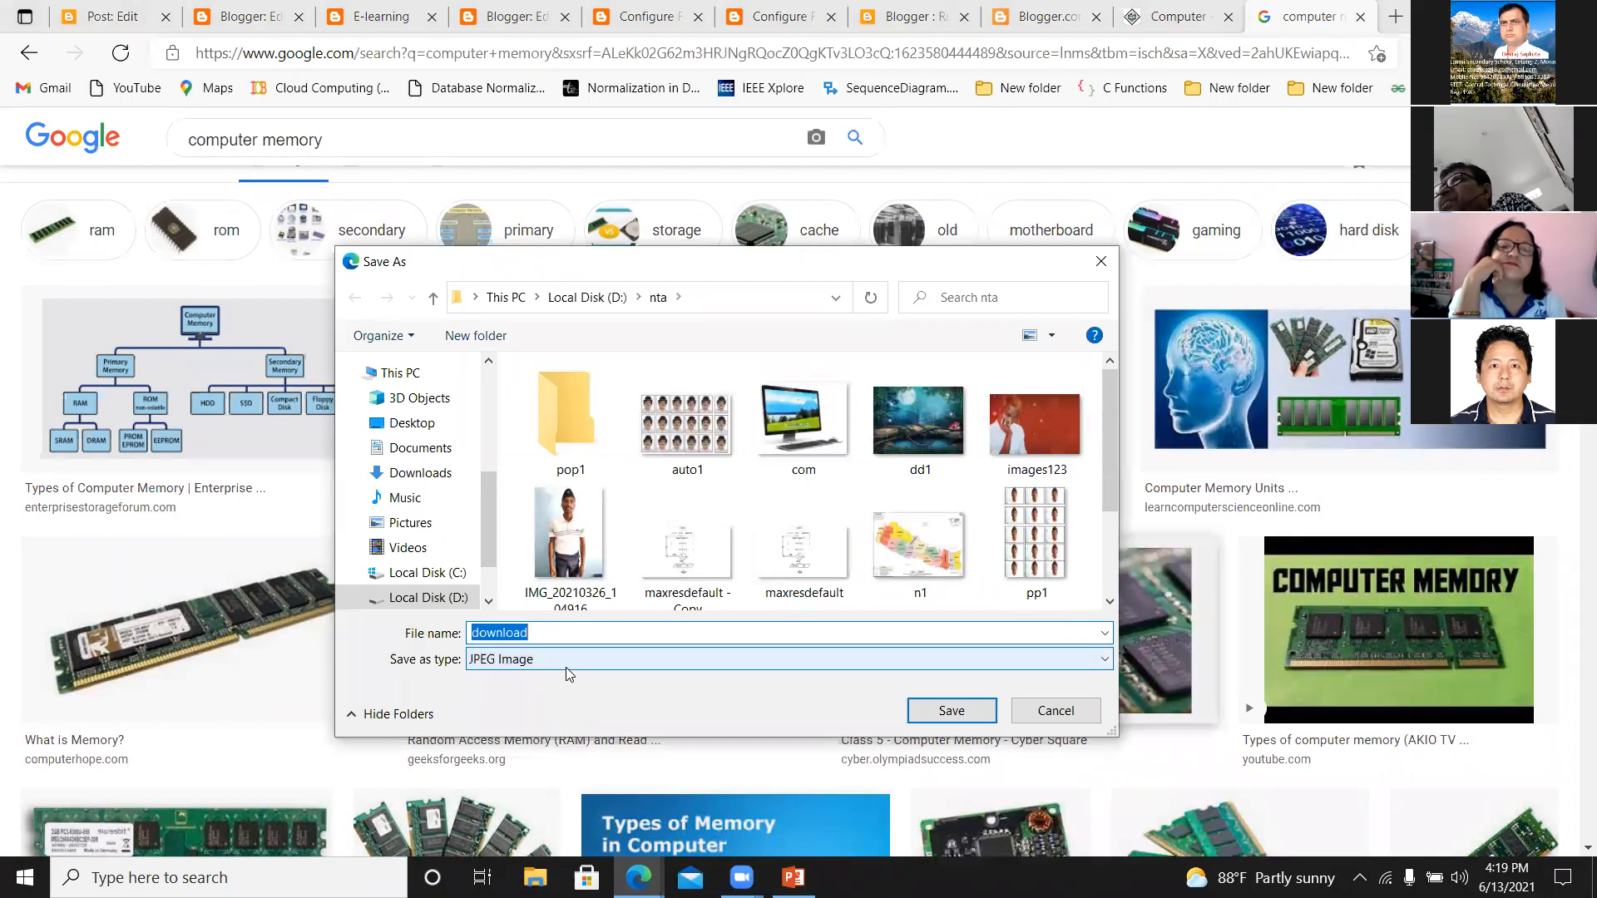
type("m1")
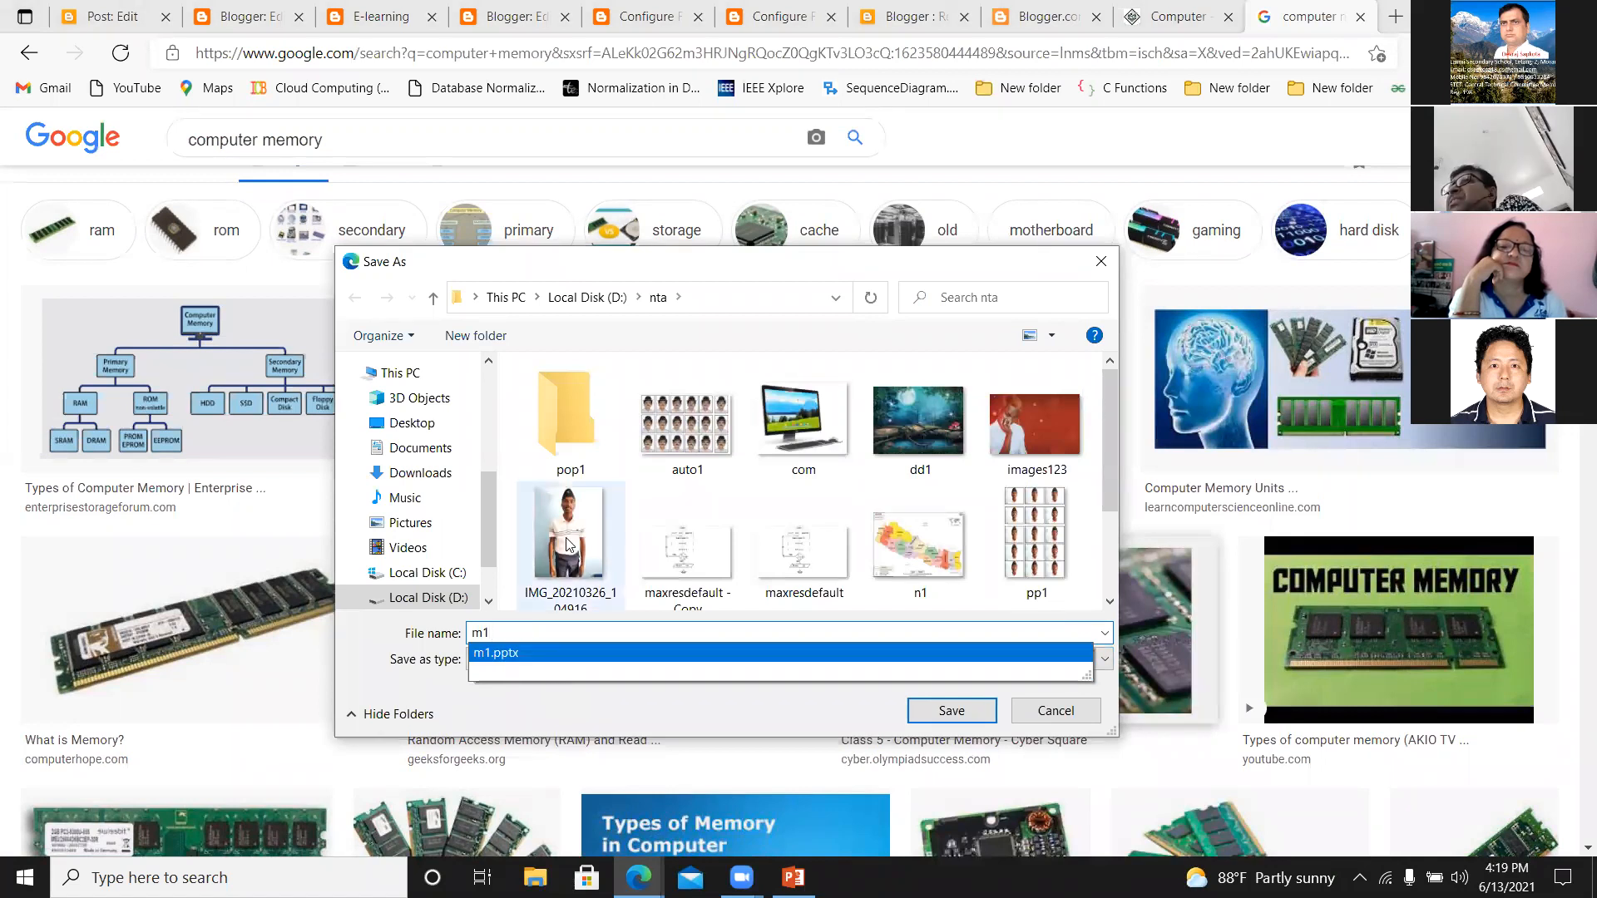
left_click(406, 434)
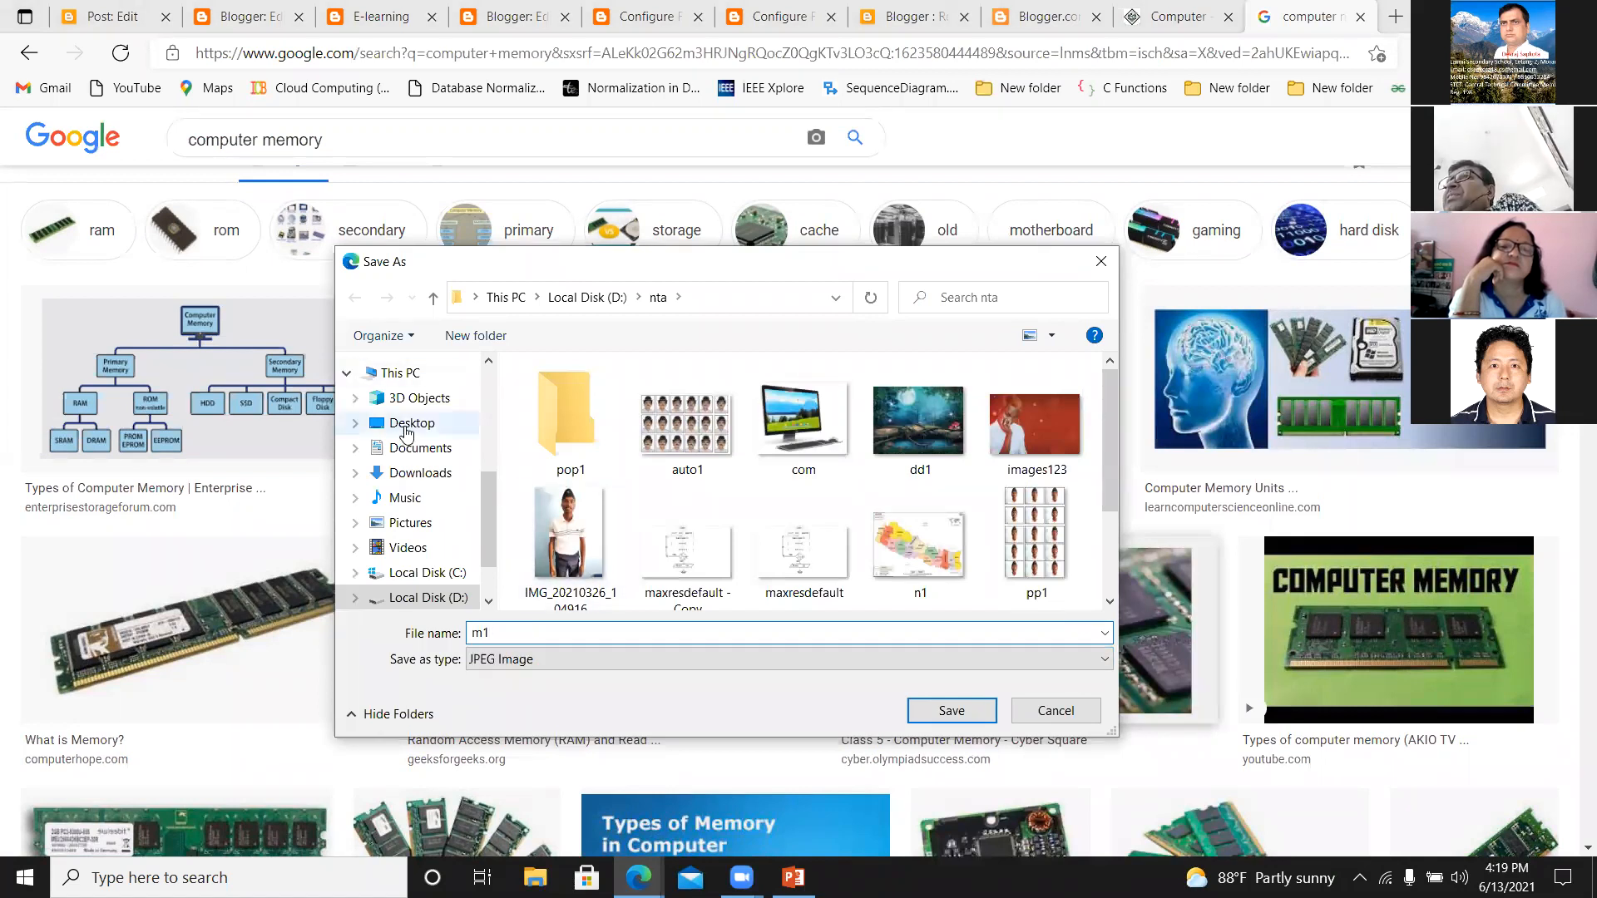
left_click(407, 424)
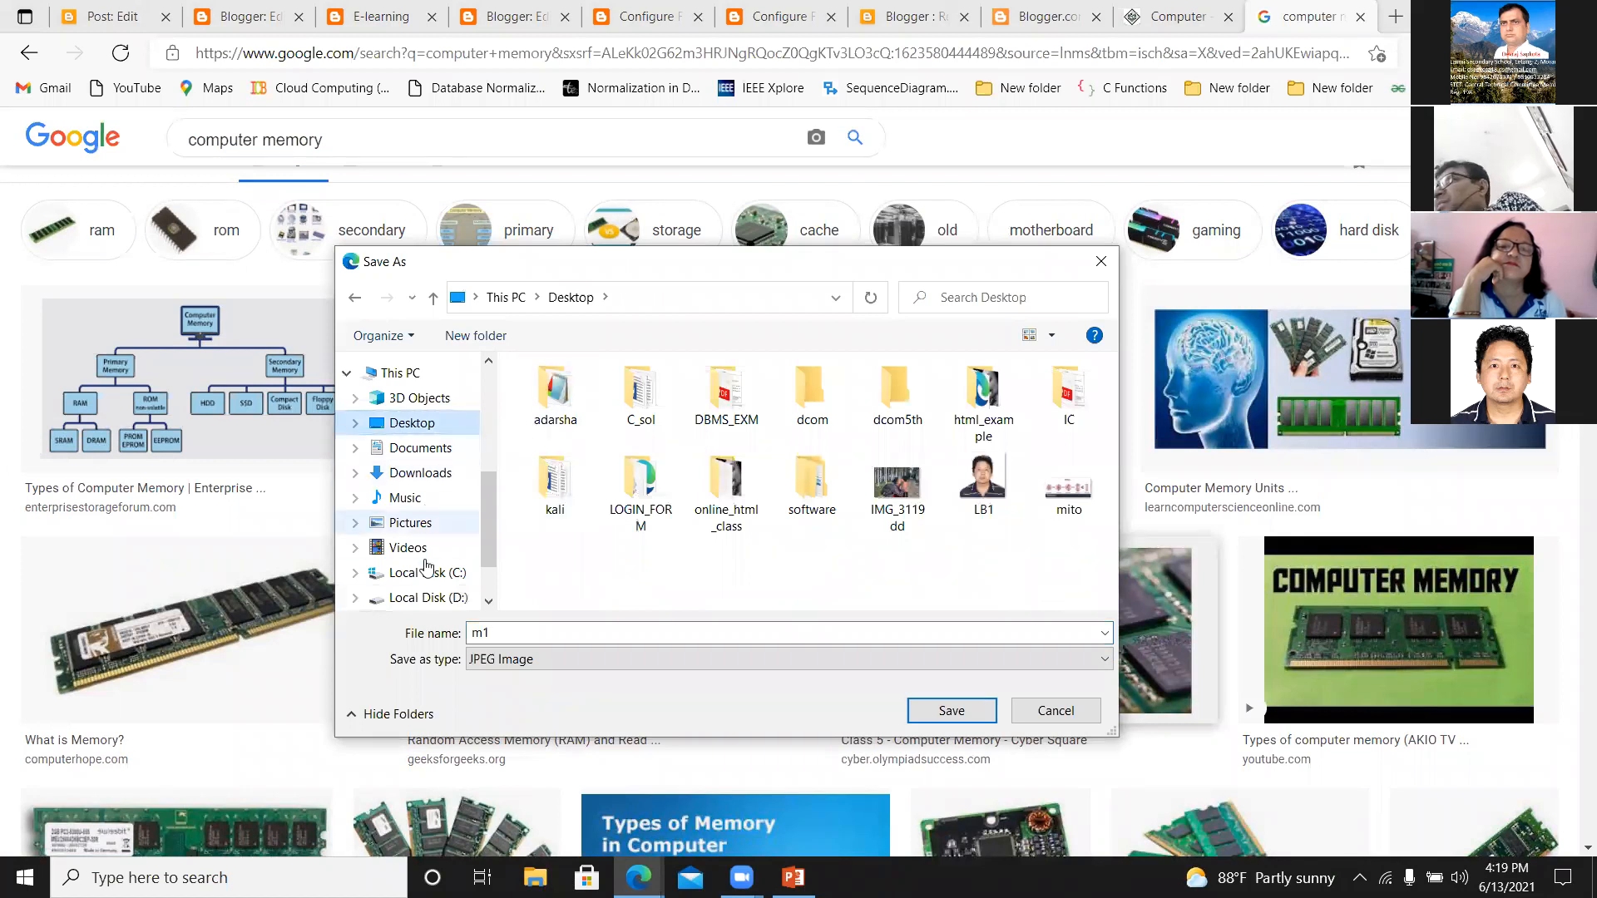
left_click(431, 598)
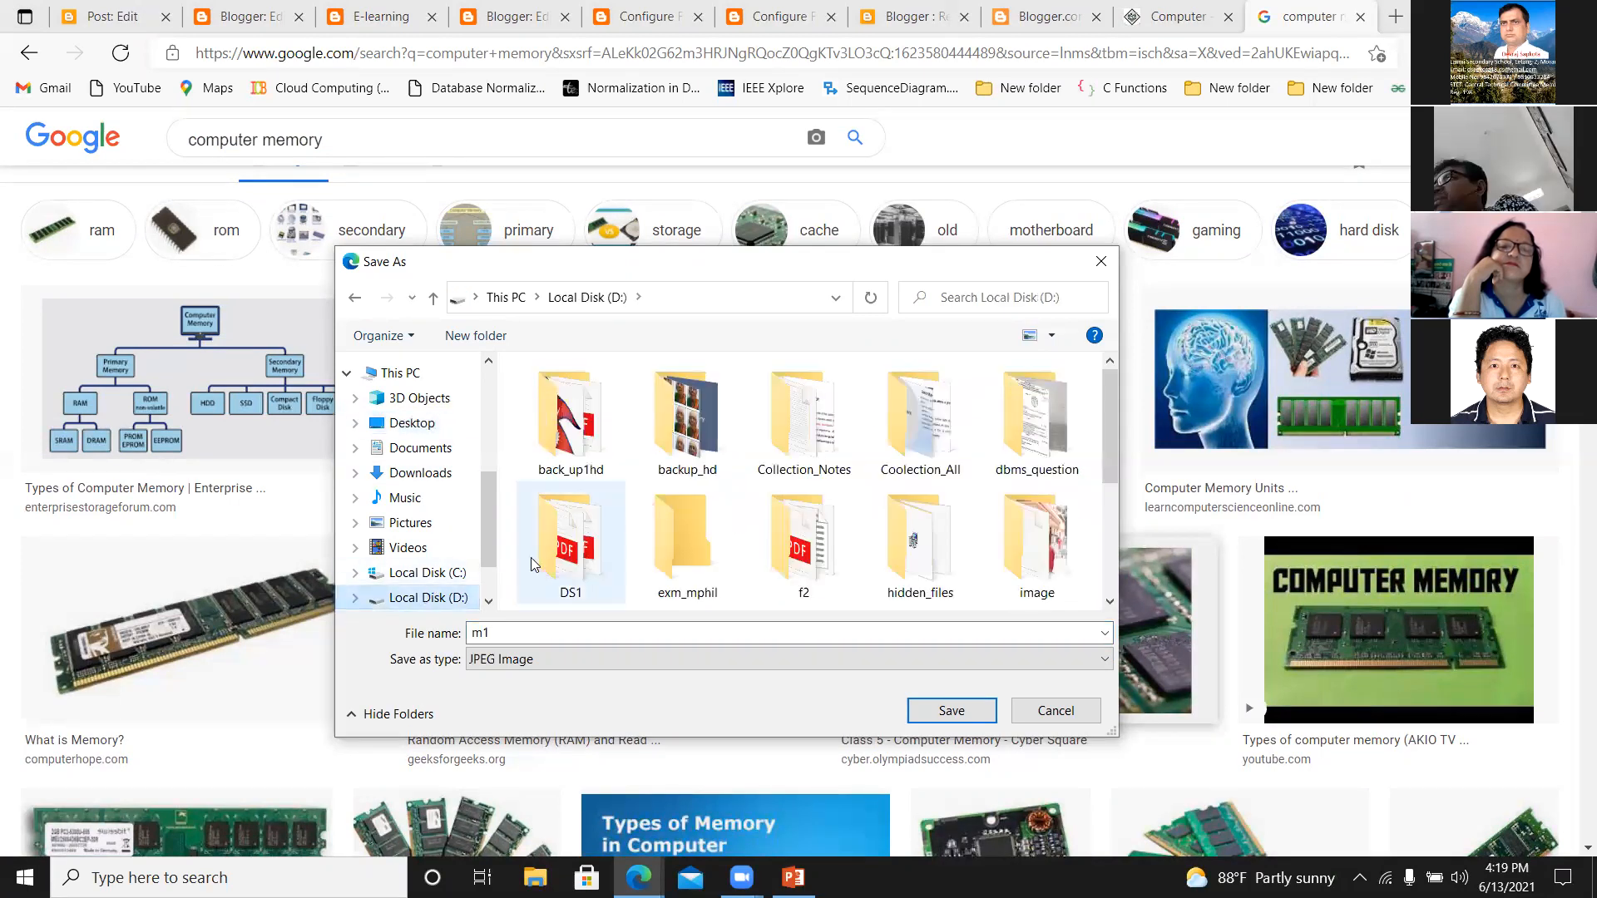
left_click(804, 549)
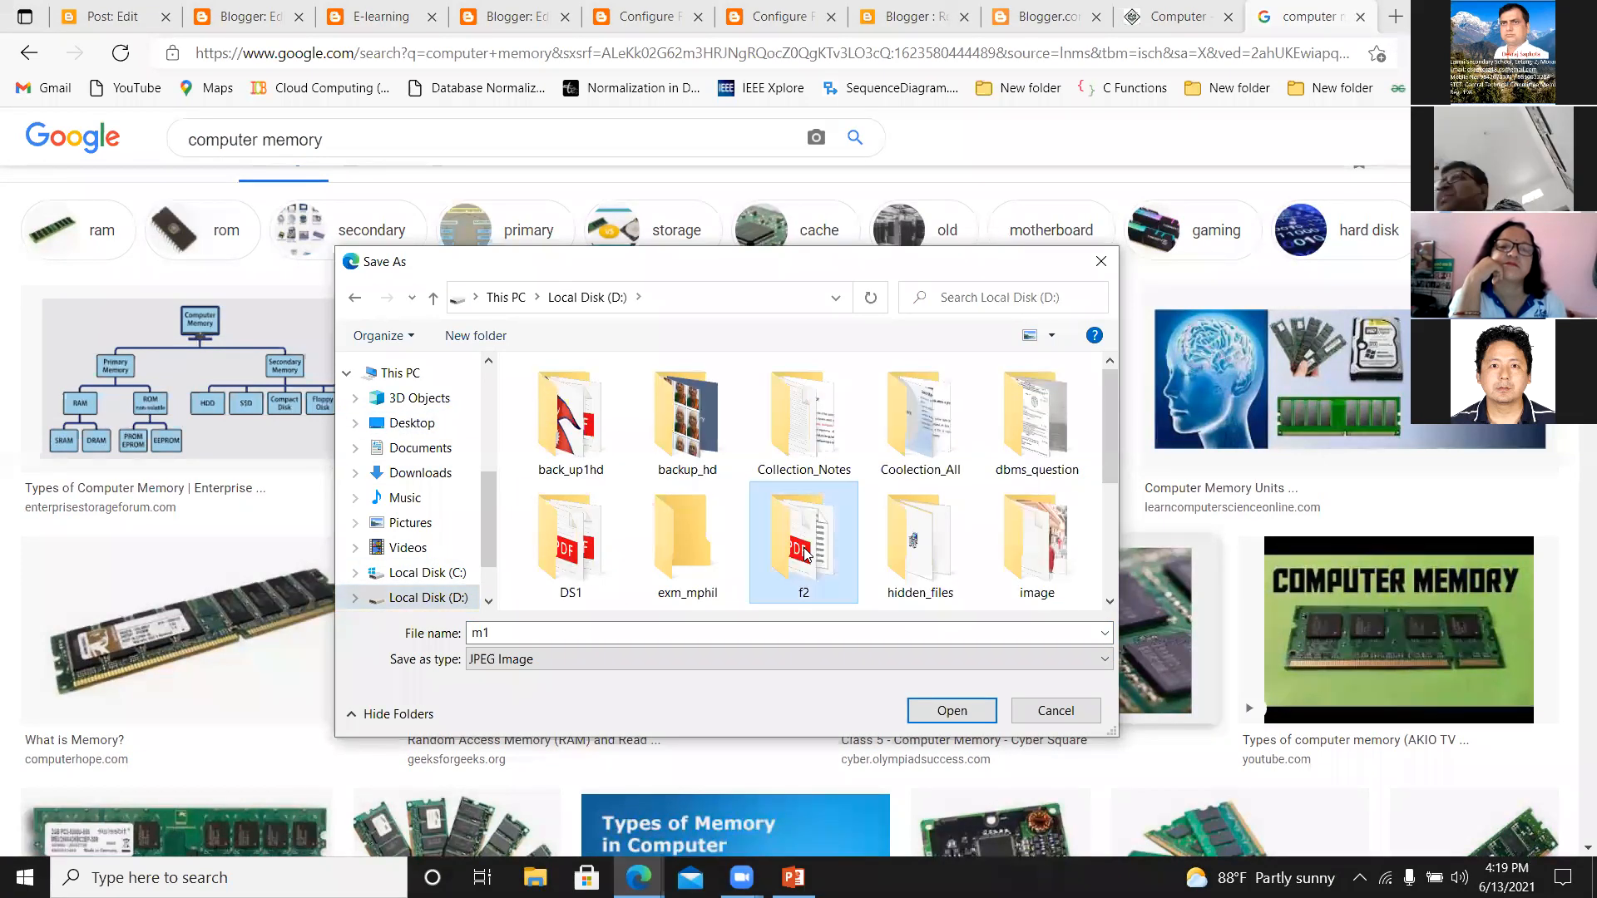
key("n")
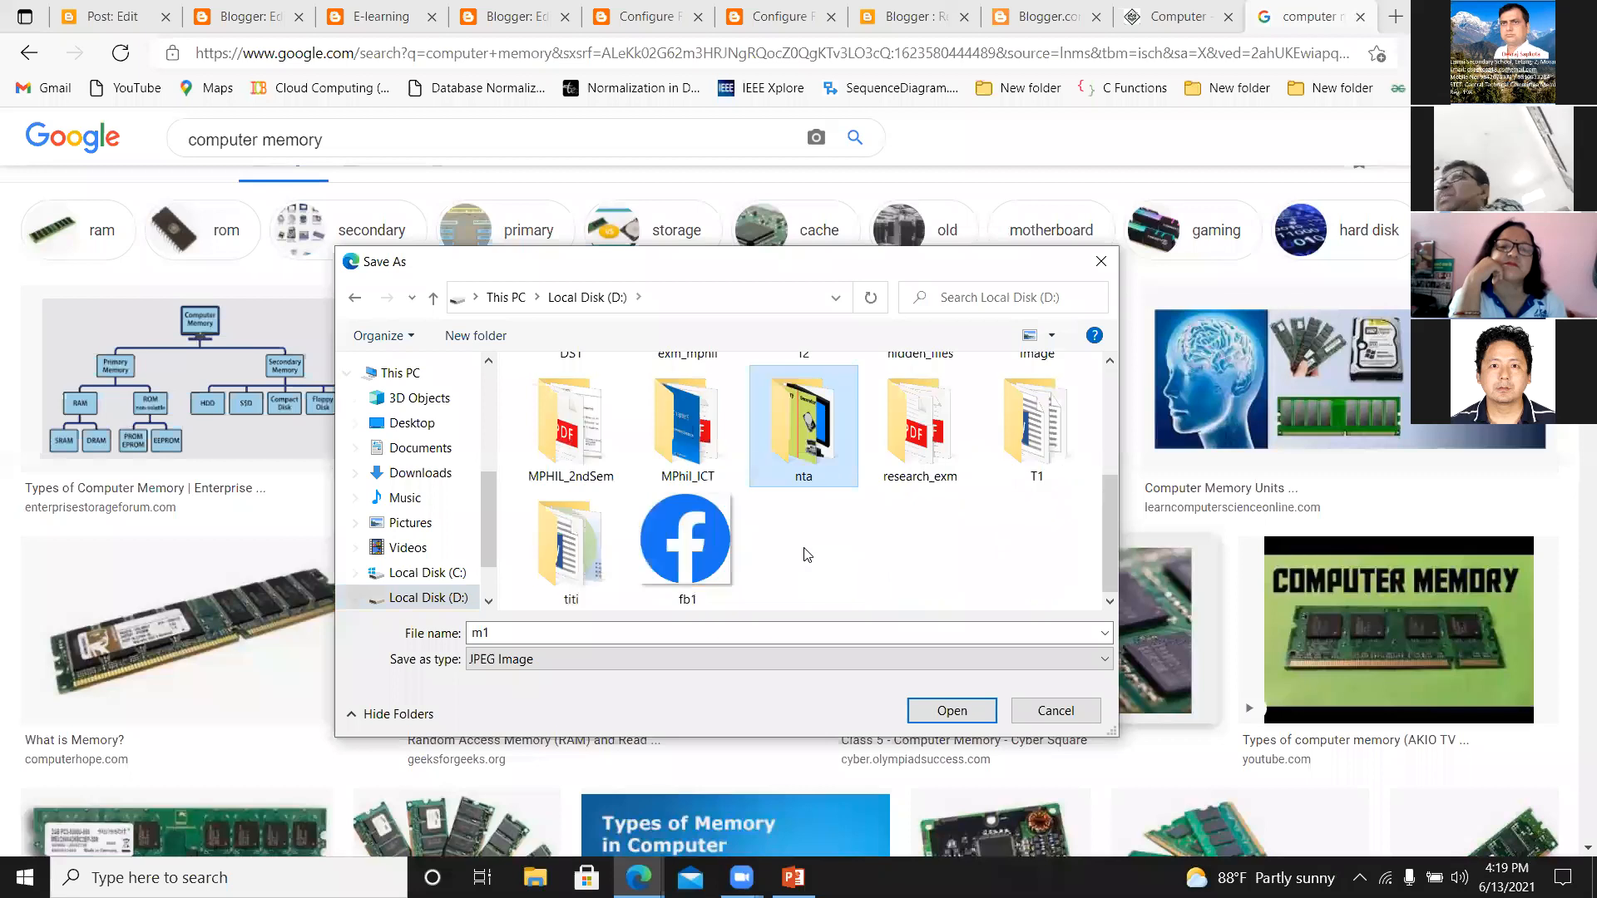
double_click(797, 414)
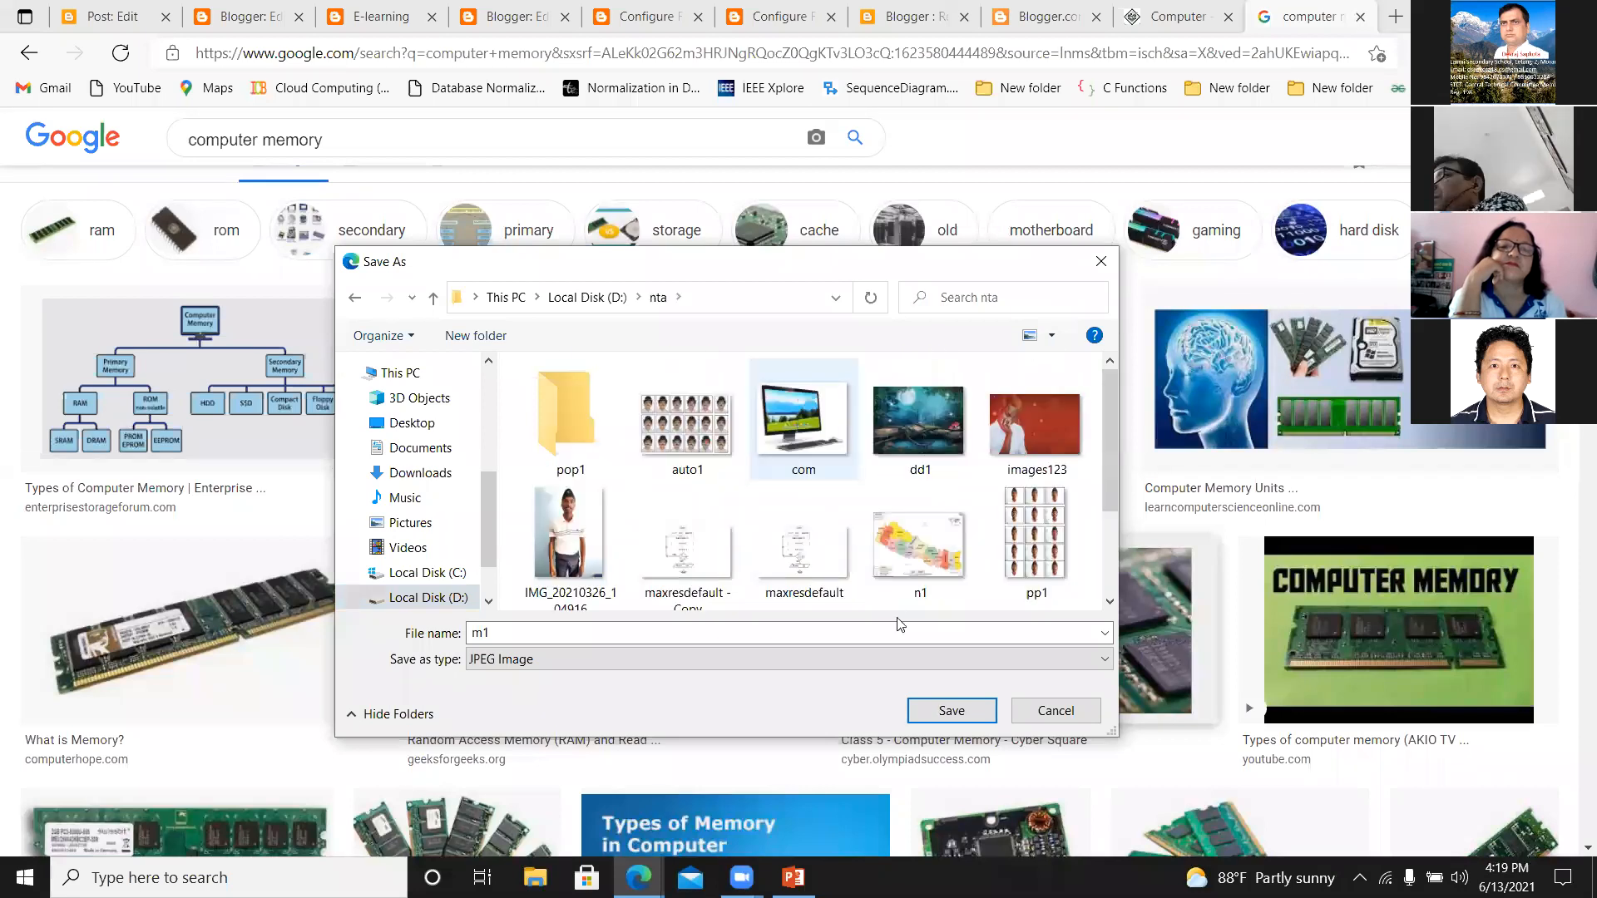
left_click(952, 713)
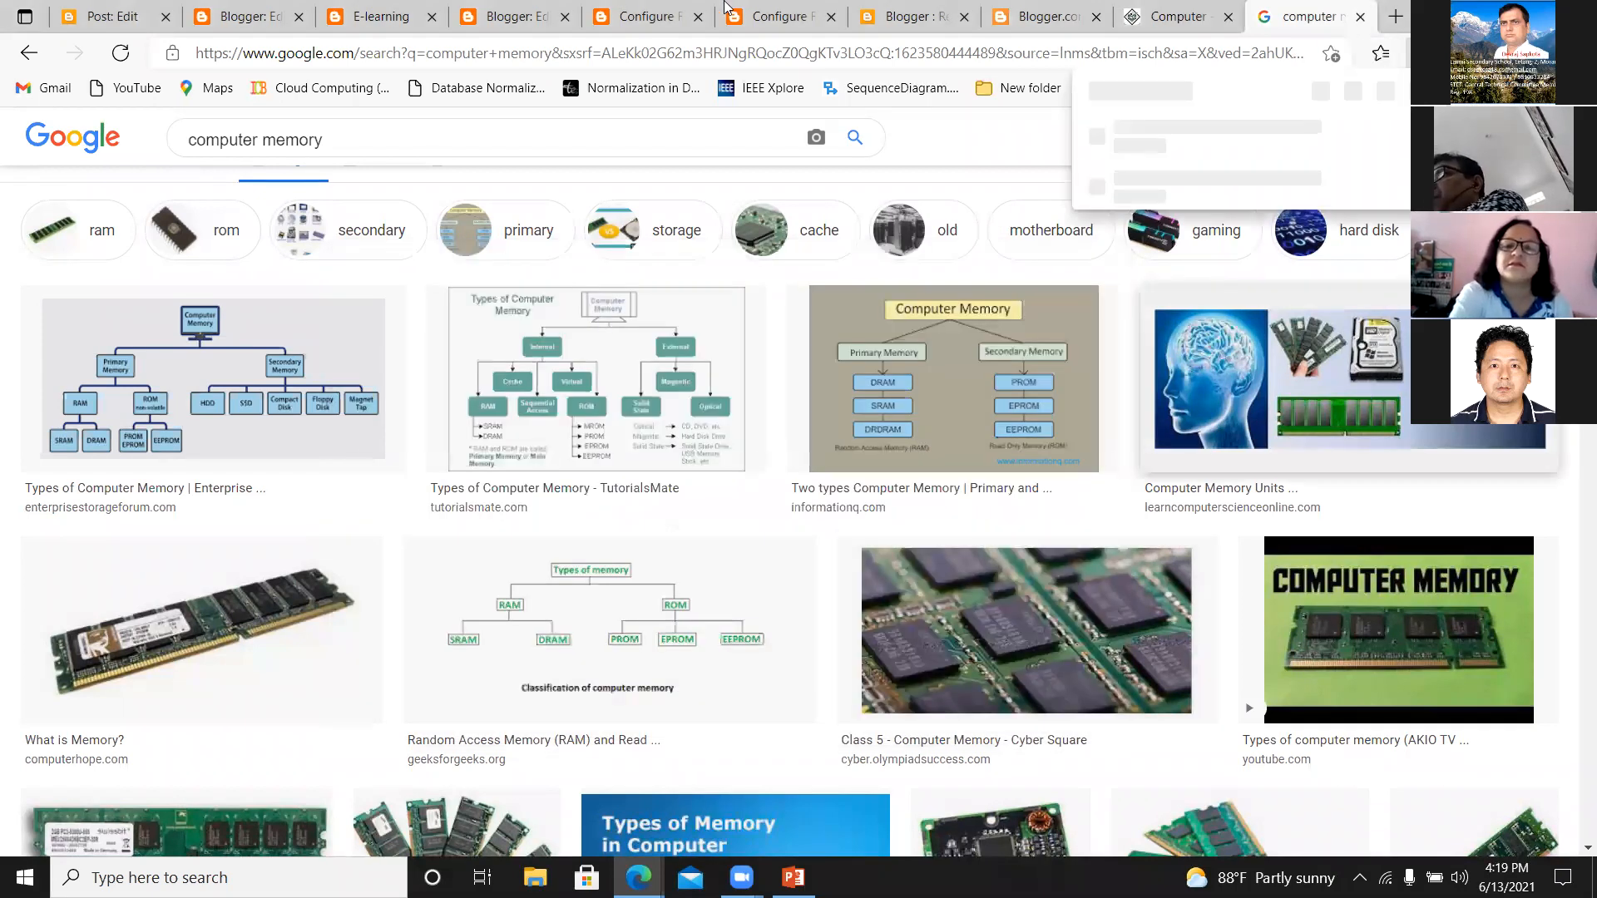
Return to the Computer Memory post and add an empty line above "Memory is primarily of three types".
left_click(107, 13)
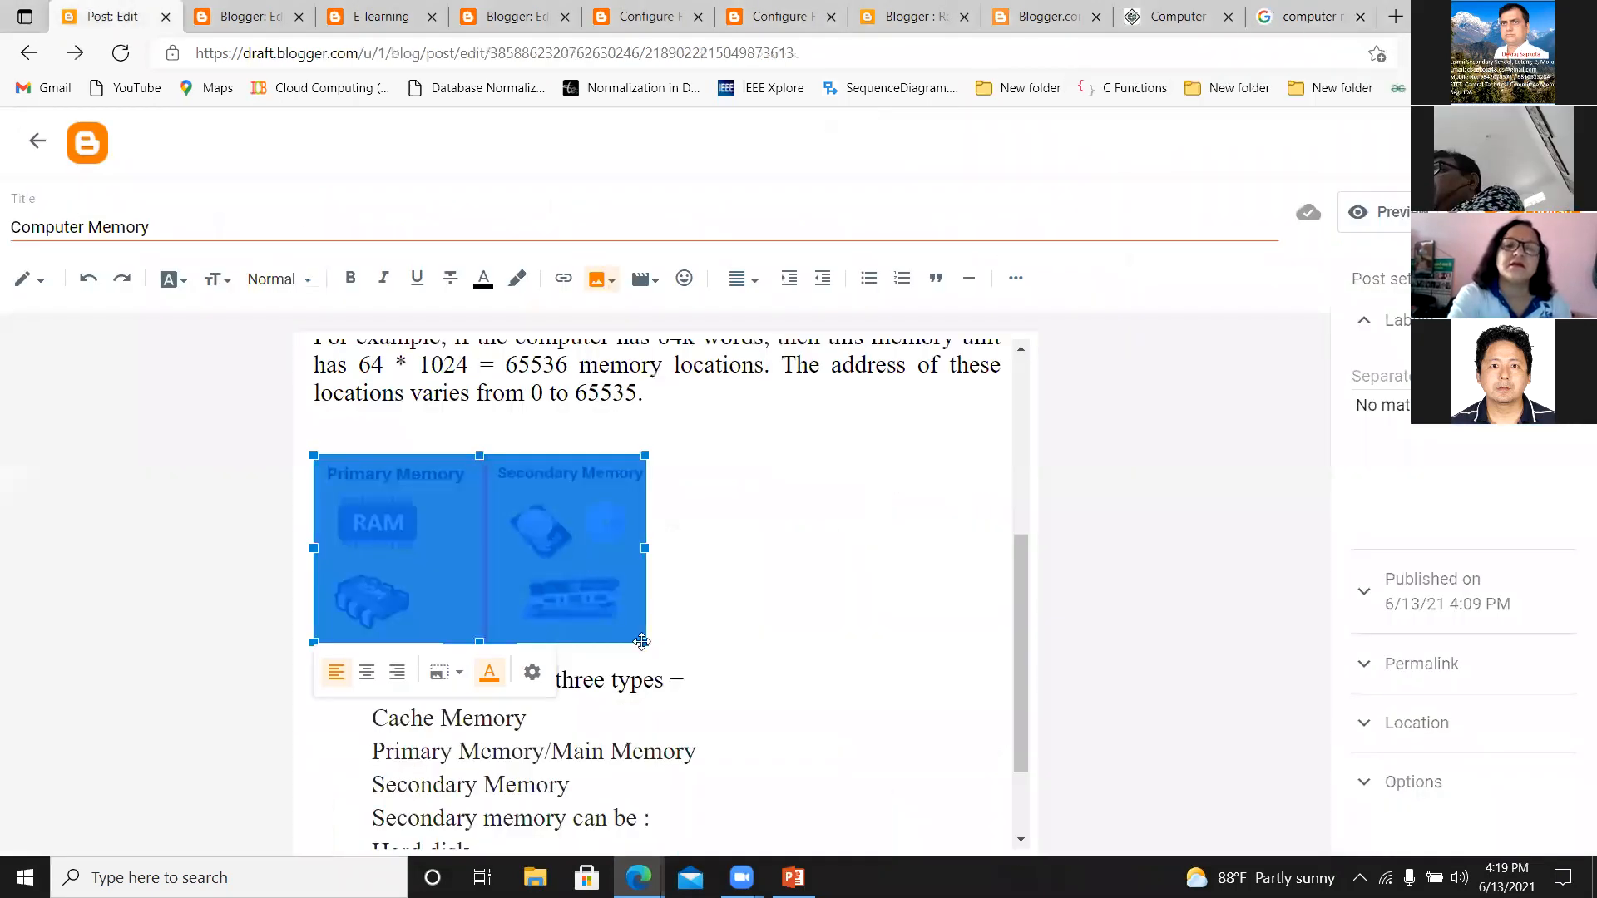
left_click(666, 667)
scroll(1015, 666, "down", 2)
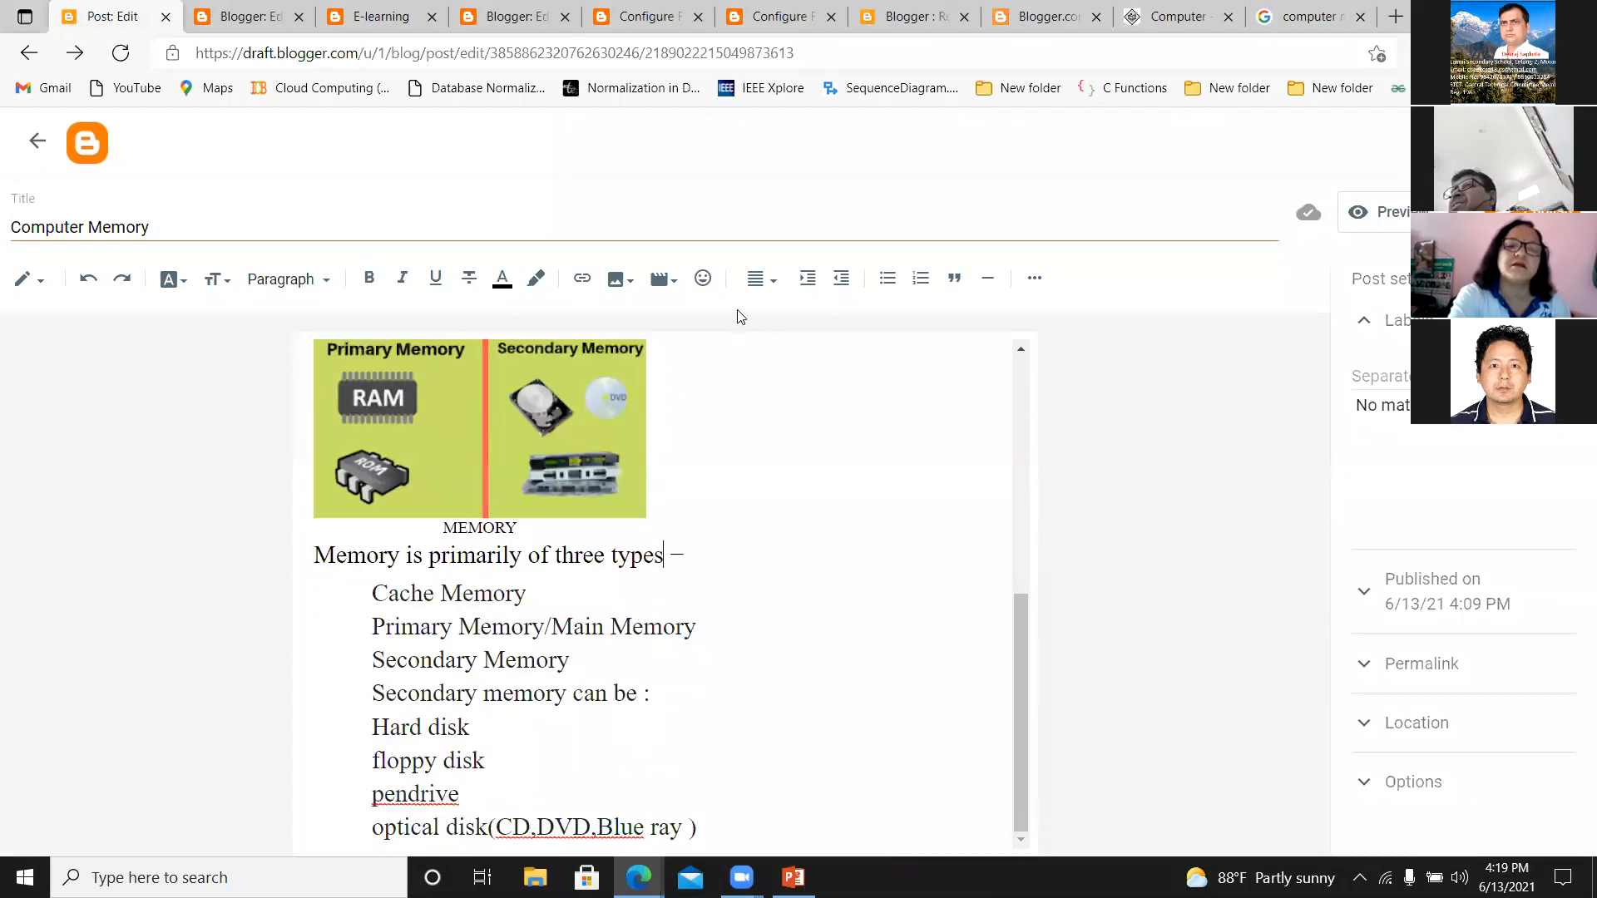
scroll(1016, 657, "up", 1)
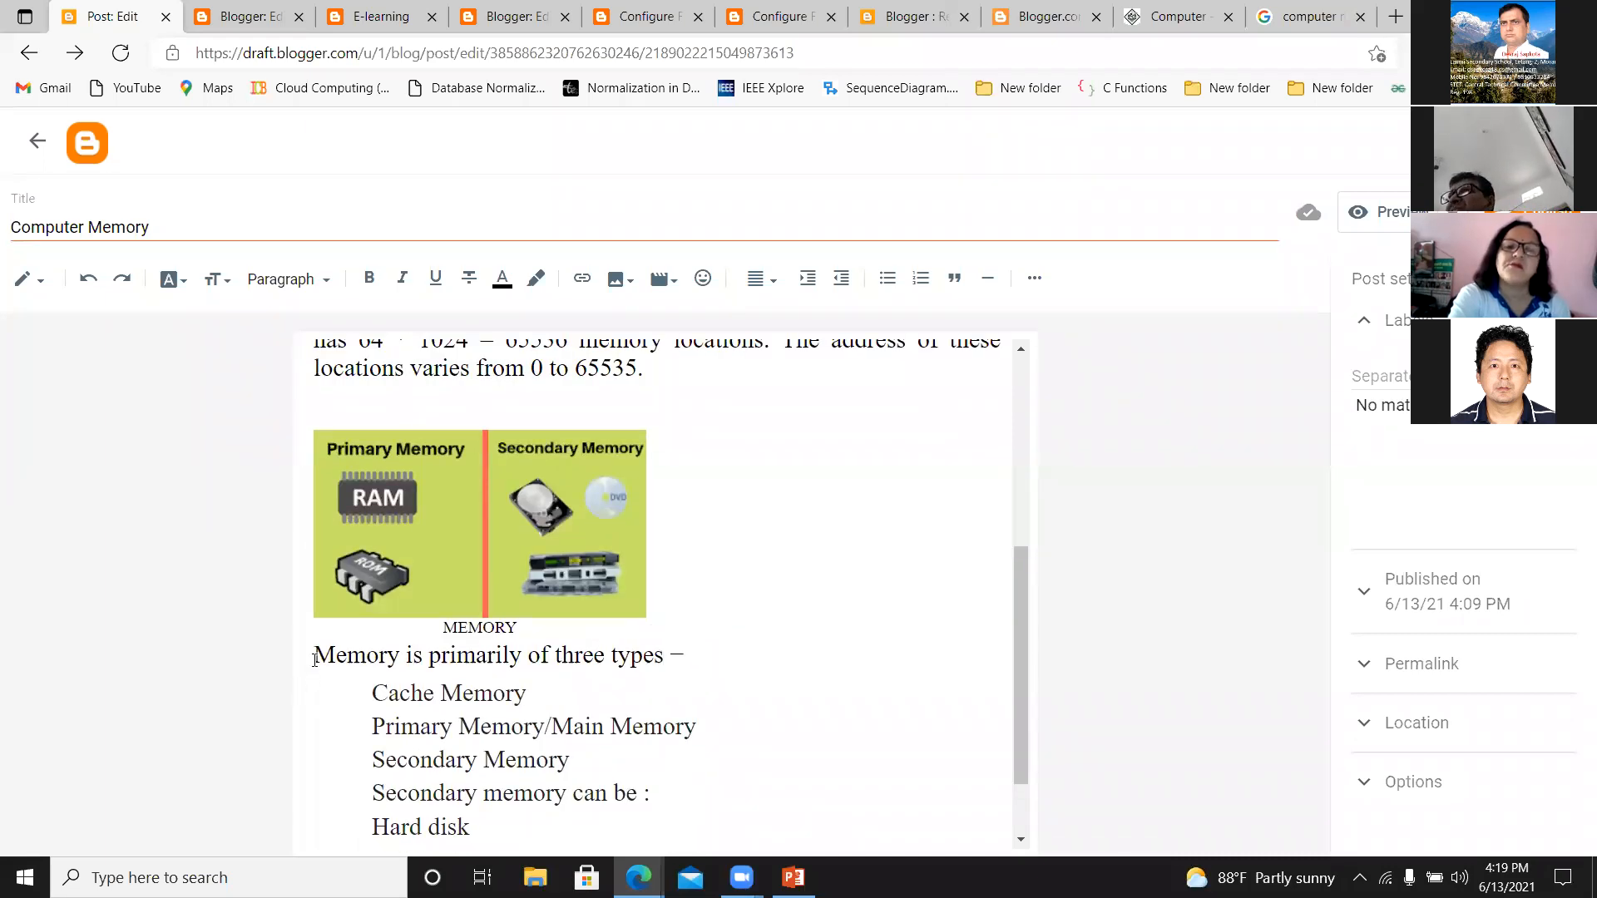
left_click(315, 659)
key("Return")
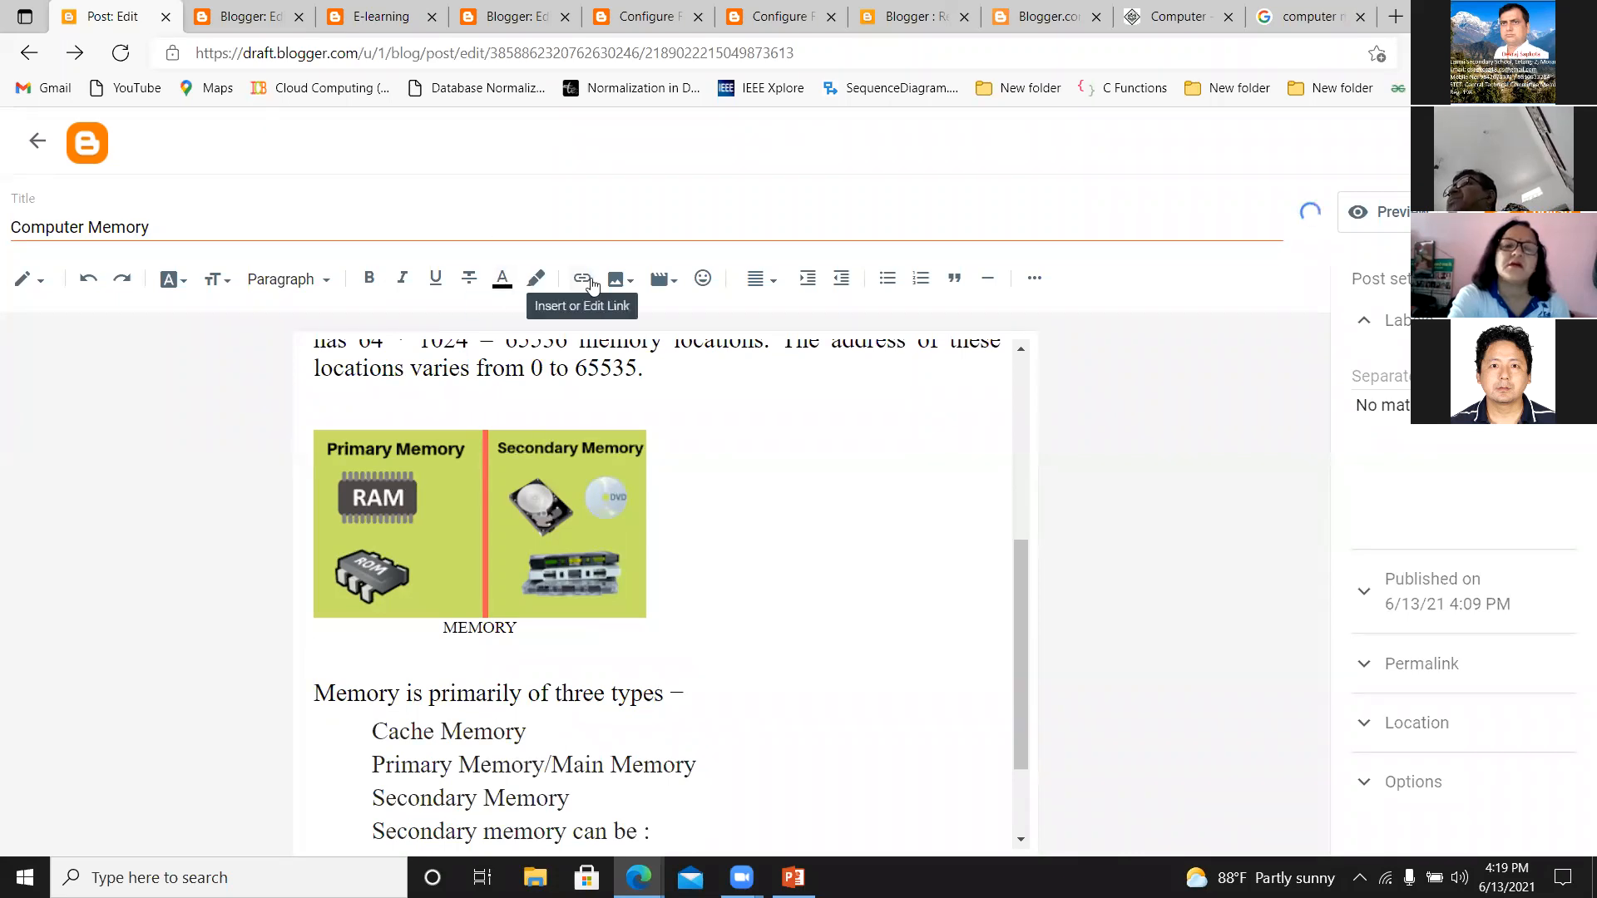
Start an image upload from the computer for the post and browse to the nta folder on Local Disk (D:).
left_click(629, 287)
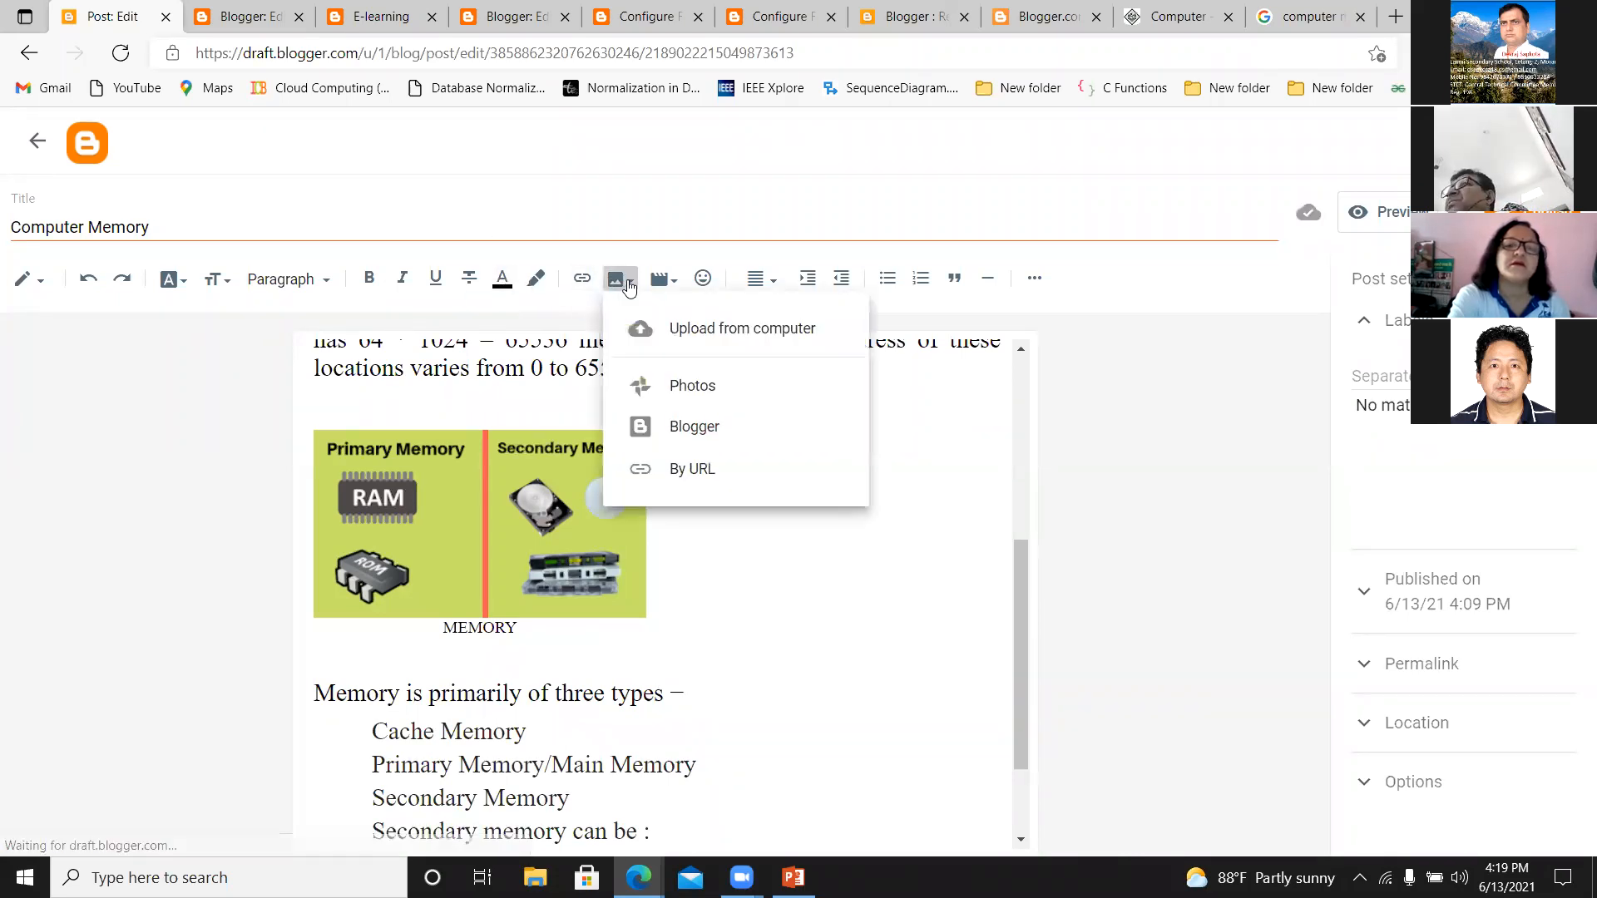
left_click(658, 331)
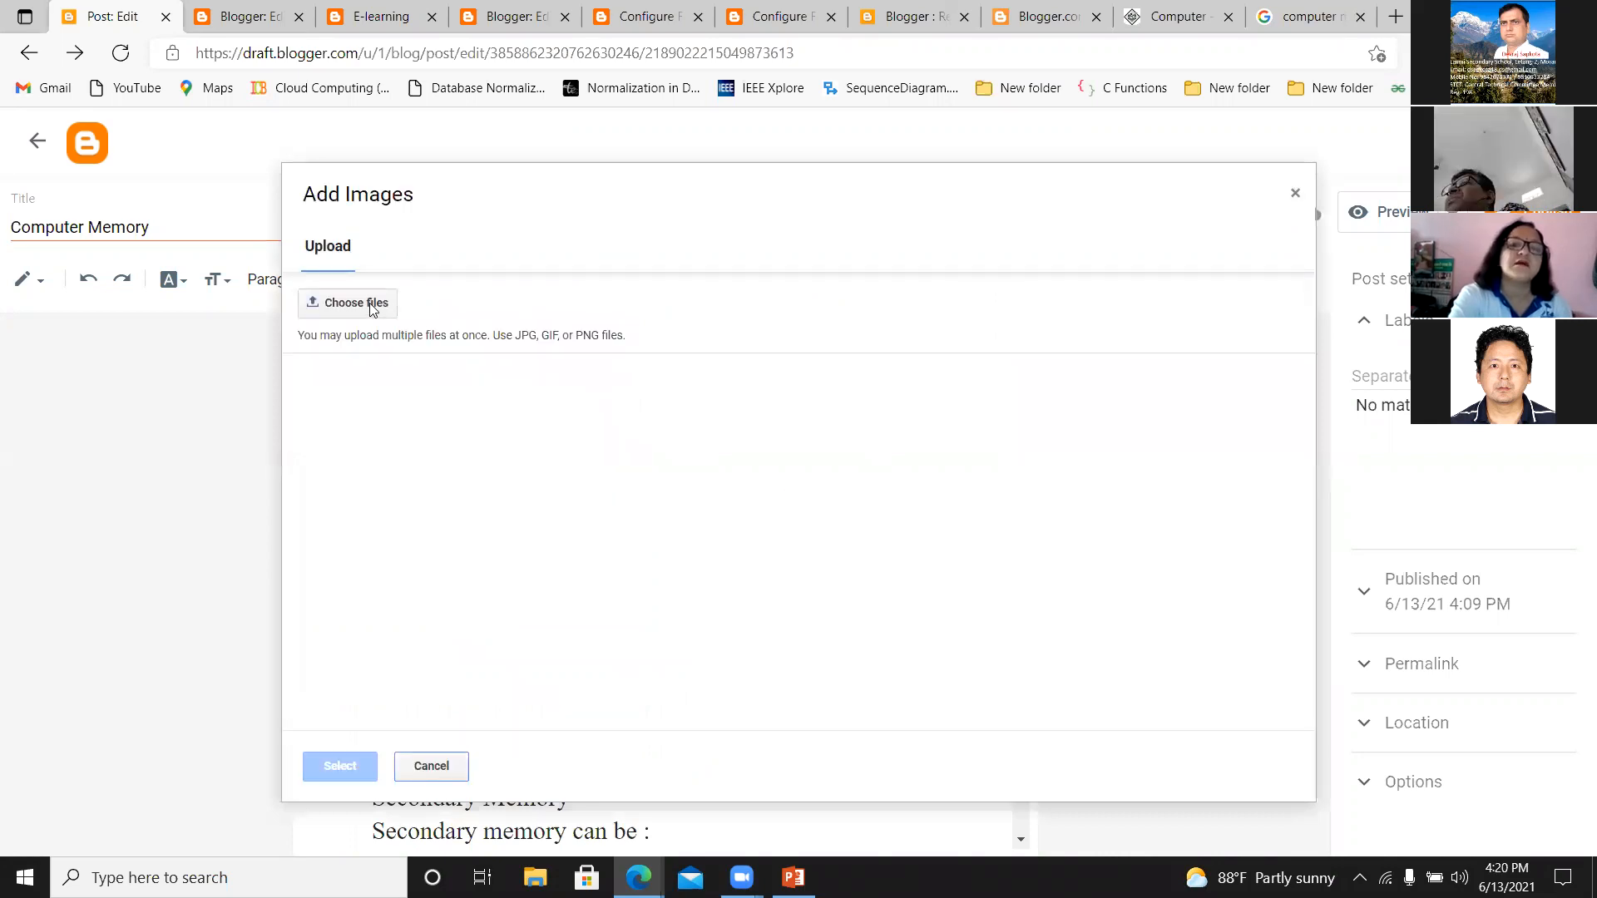
left_click(372, 306)
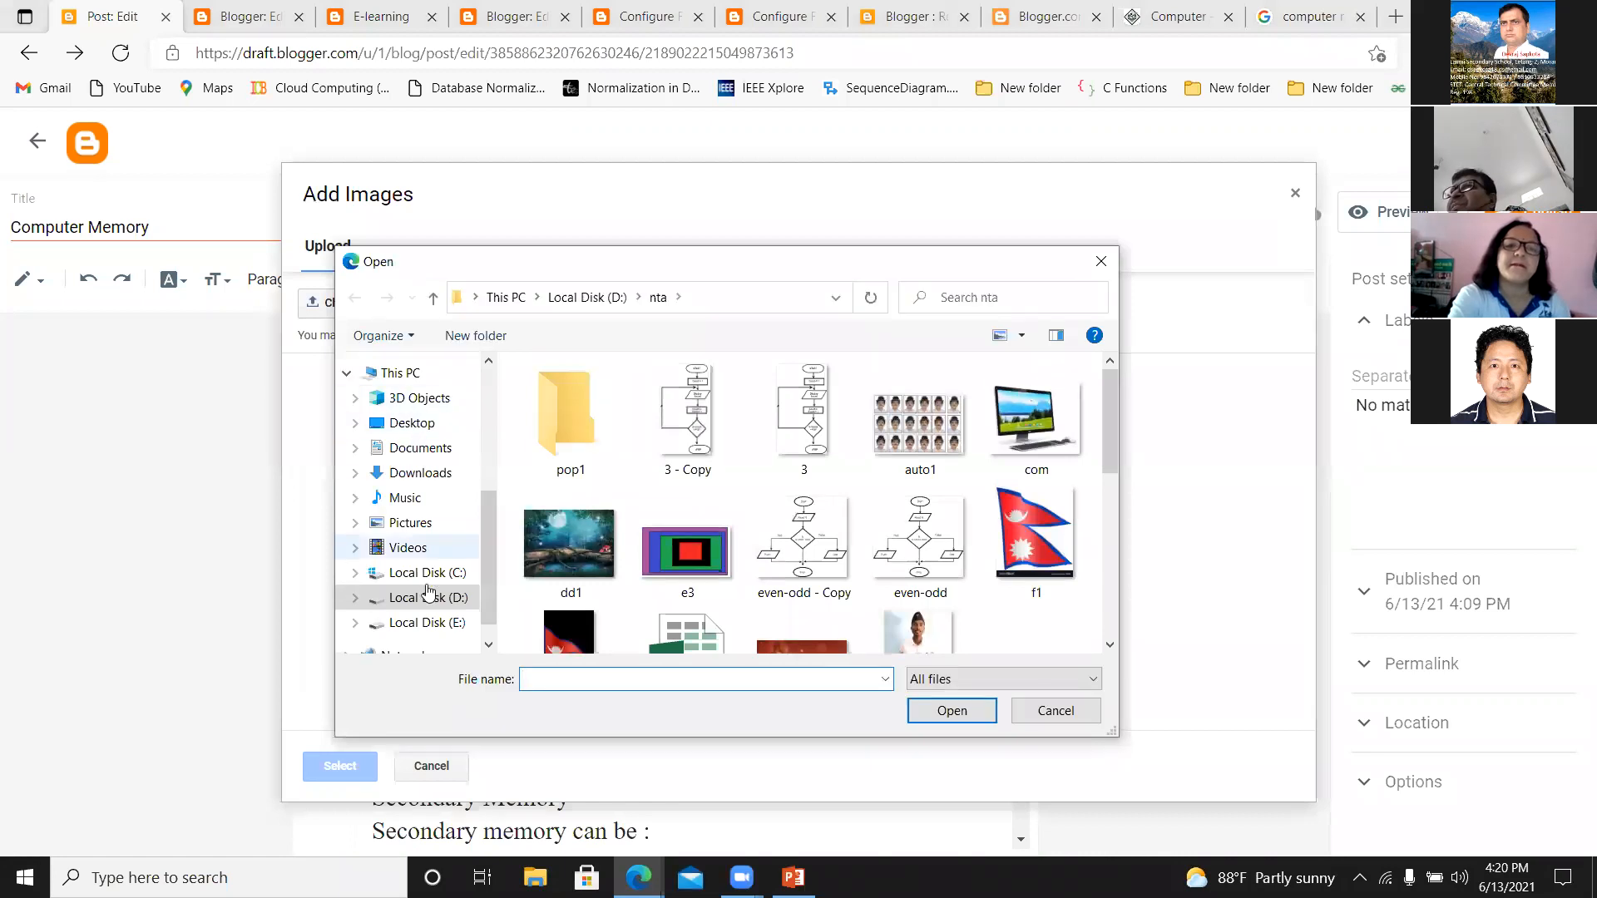
left_click(430, 599)
left_click_drag(1104, 419, 1074, 585)
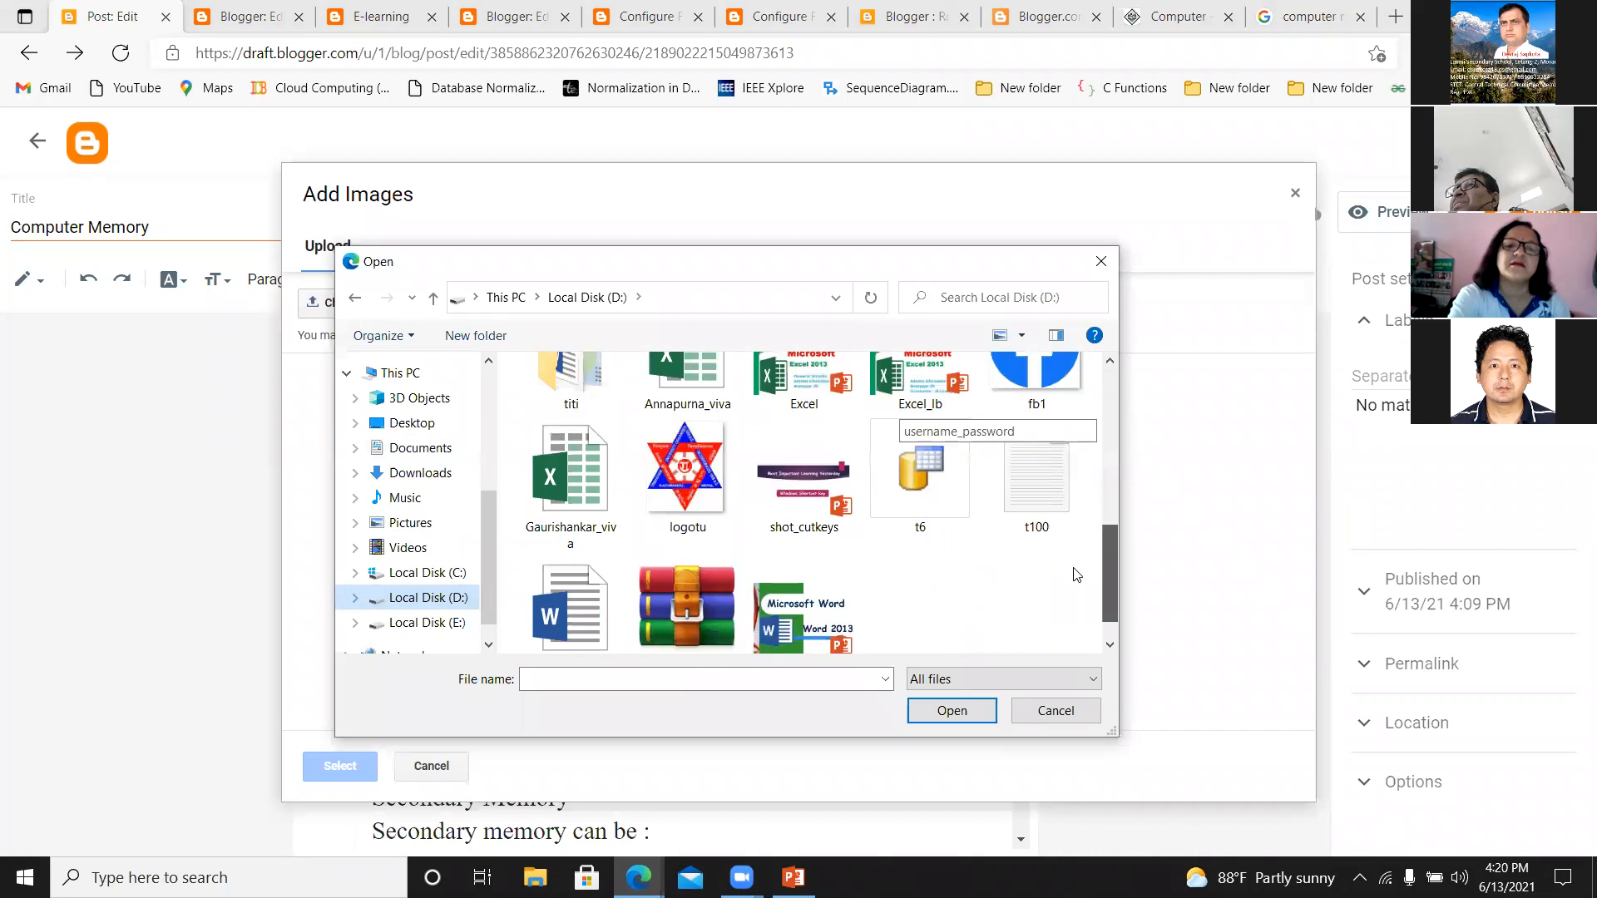
scroll(1073, 588, "up", 3)
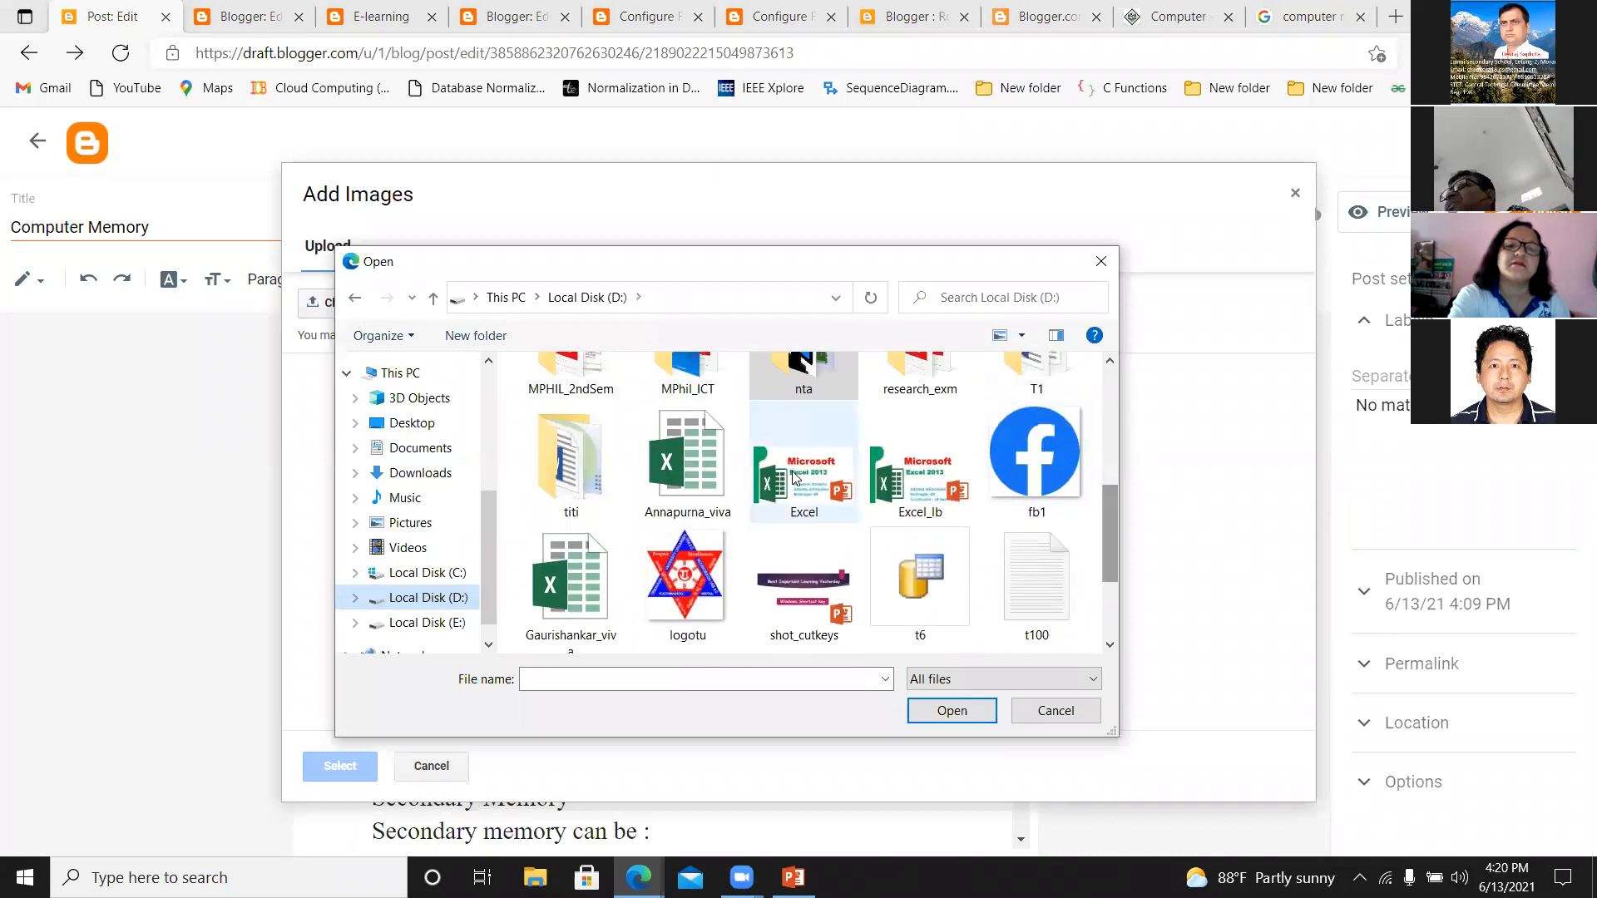
left_click(912, 467)
scroll(912, 467, "up", 1)
left_click(811, 408)
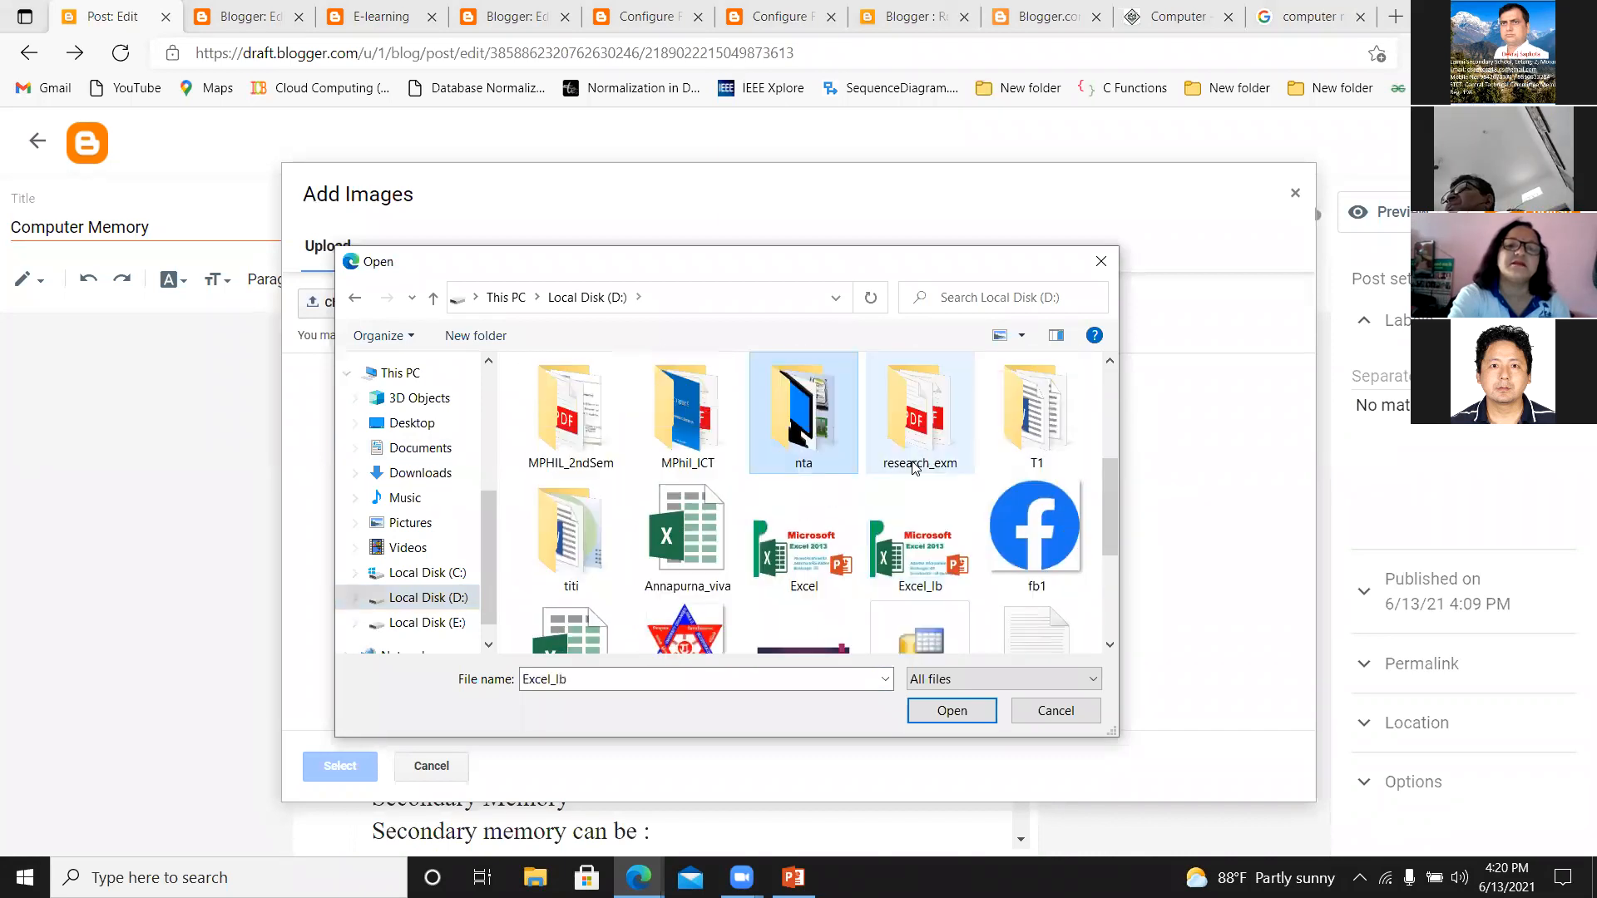
double_click(813, 389)
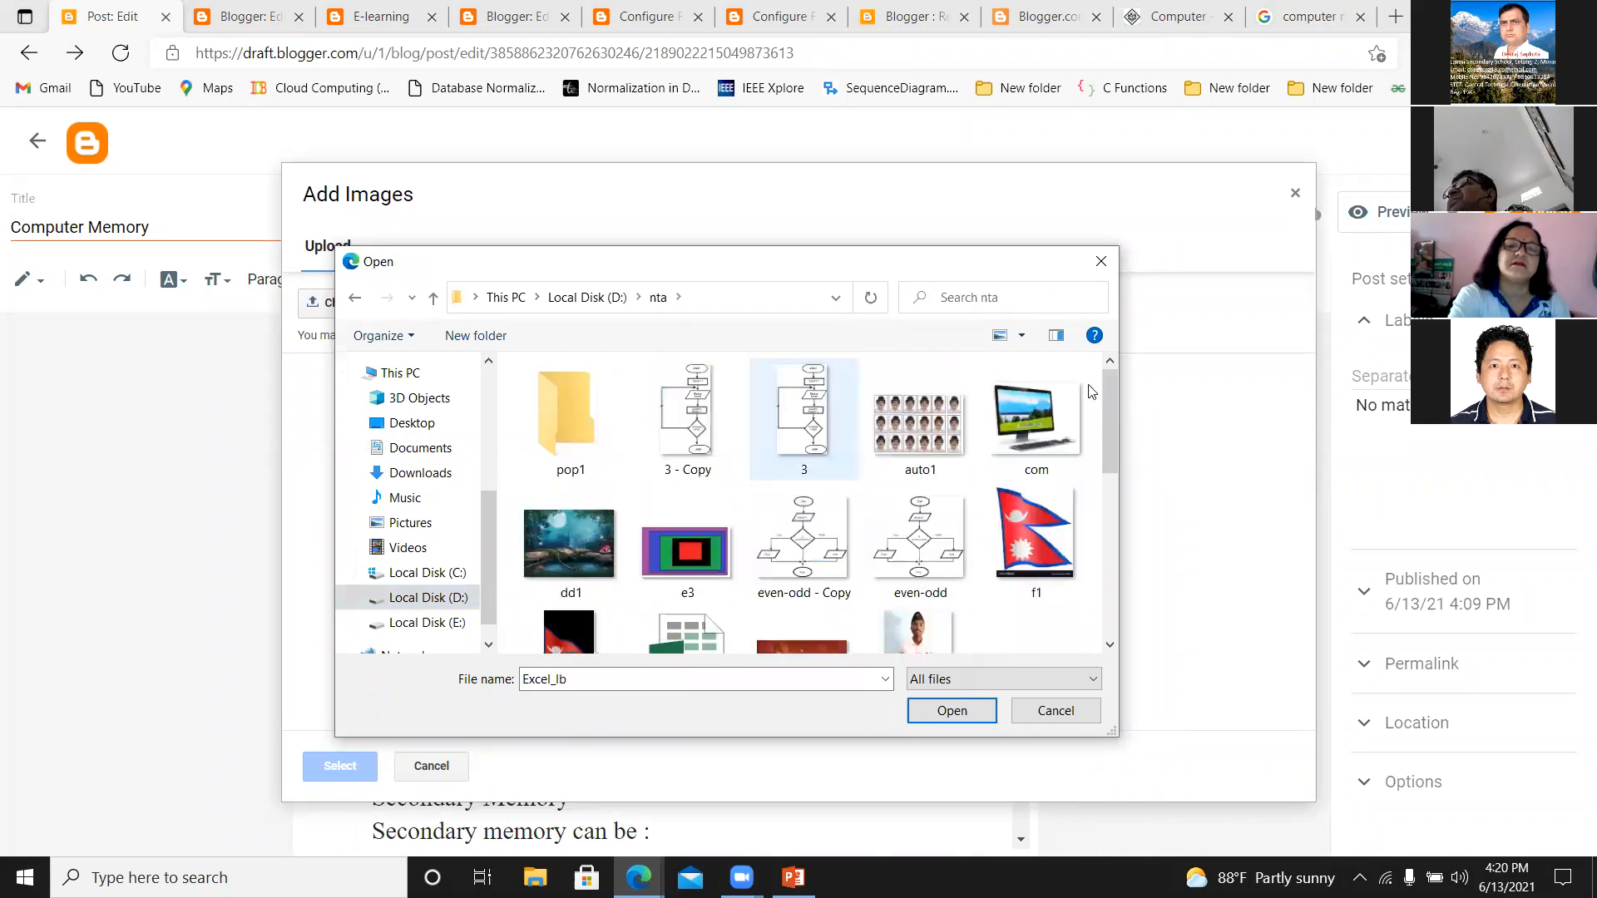
Upload the m1 picture and insert it above "Memory is primarily of three types".
mouse_move(1111, 450)
left_mouse_down()
mouse_move(1101, 516)
mouse_move(1108, 480)
left_mouse_up()
left_click(1028, 460)
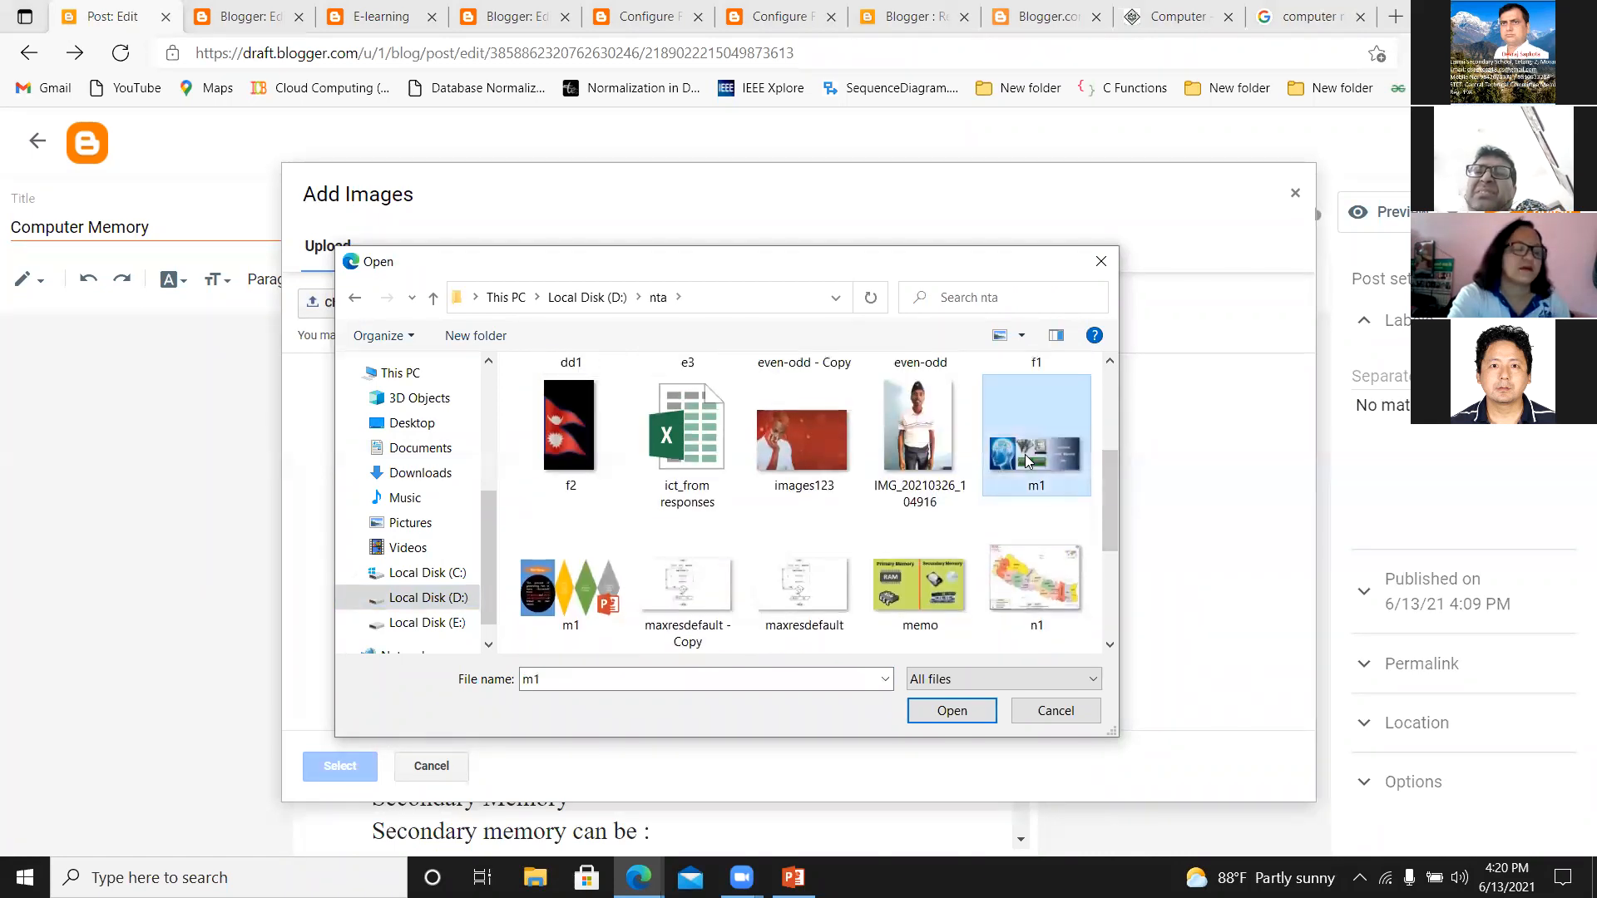
left_click(941, 713)
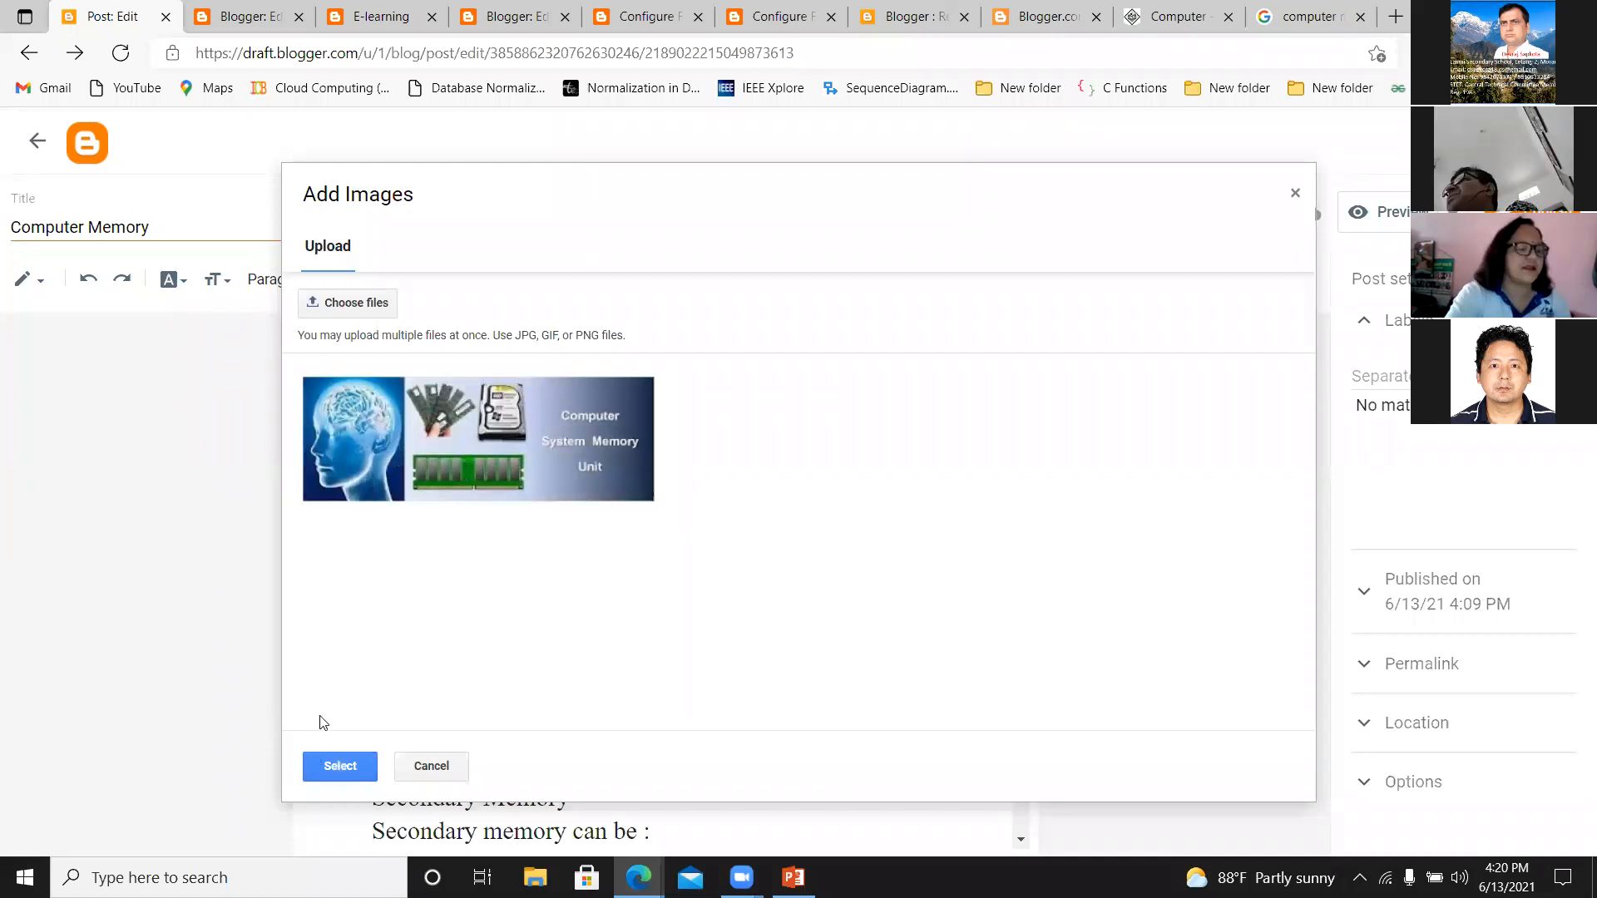
left_click(334, 763)
Align the inserted Computer System Memory Unit image to the right and select it again.
left_click_drag(1021, 560, 1007, 624)
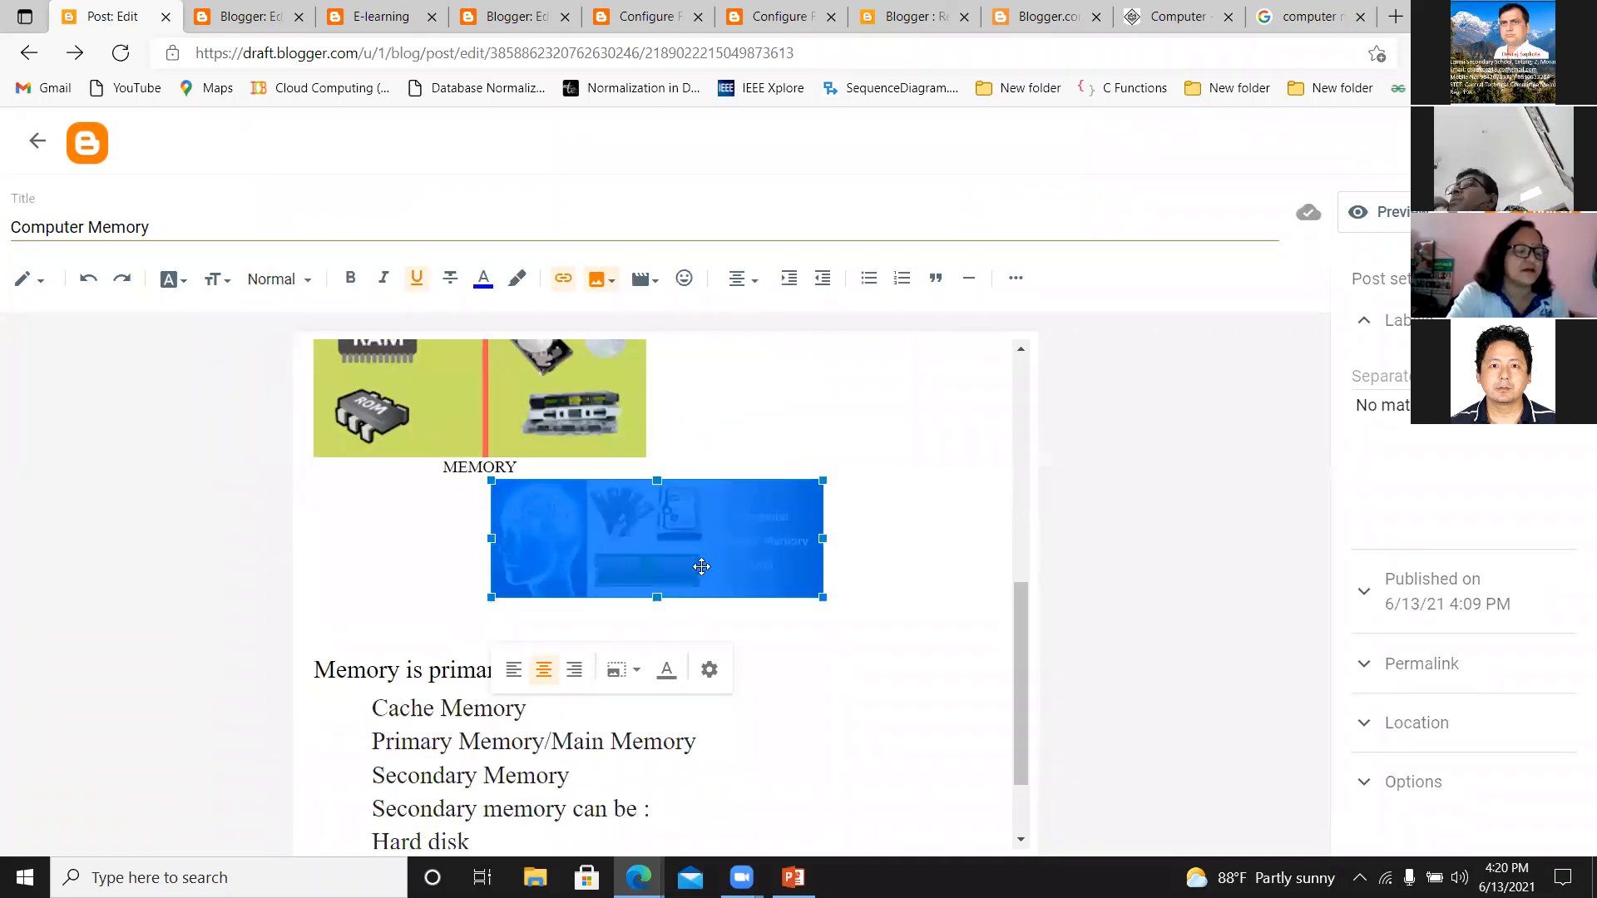
left_click(574, 671)
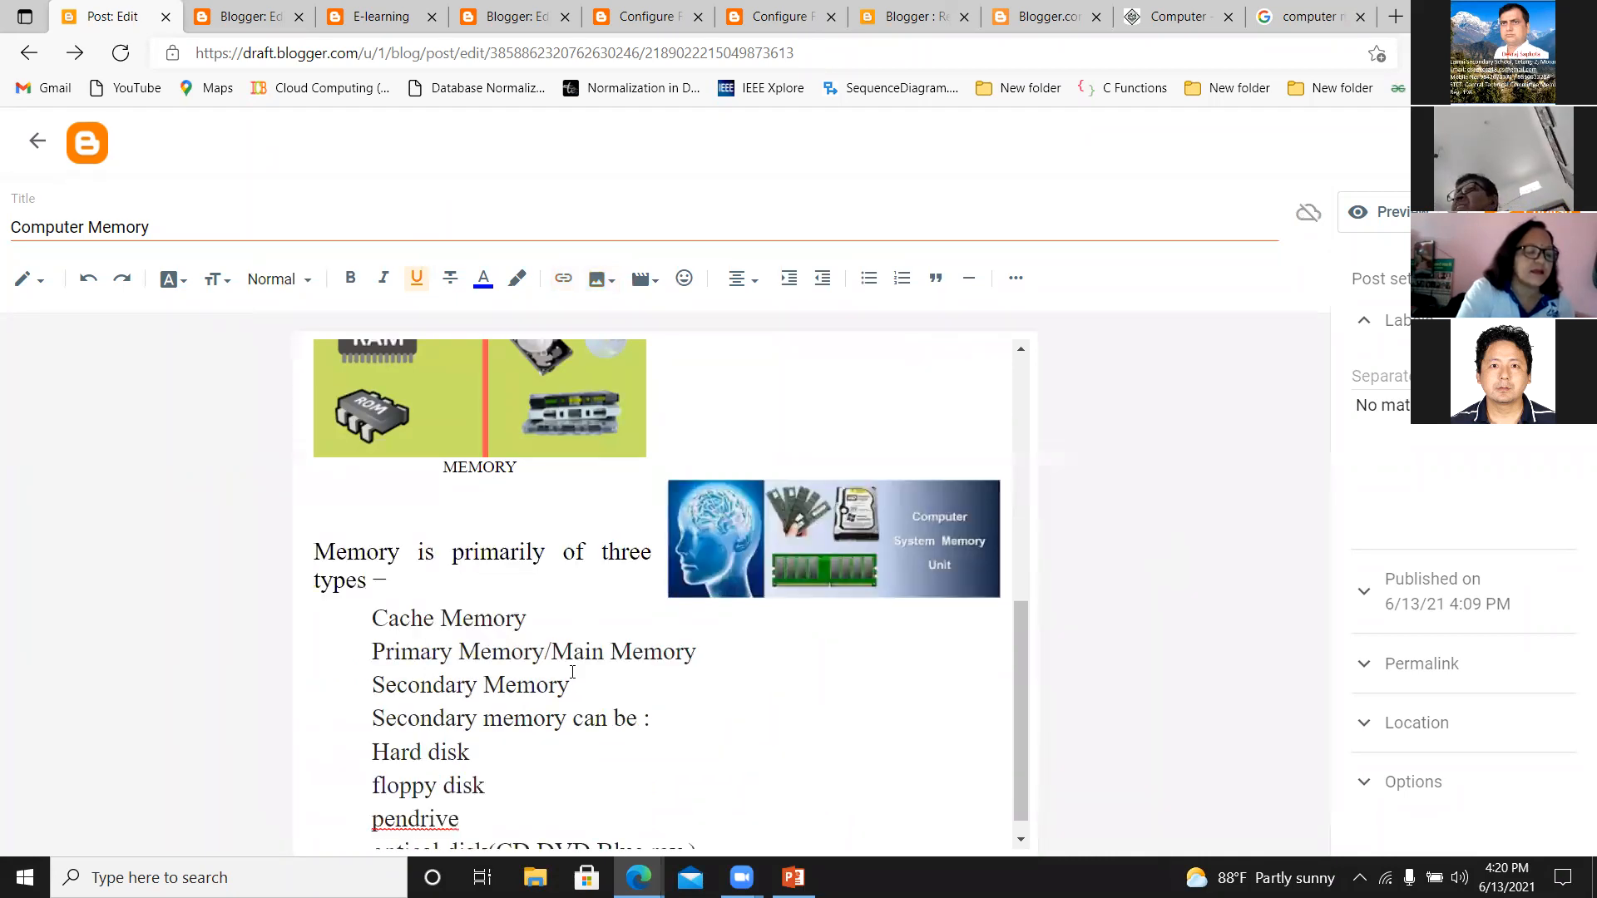
left_click(760, 521)
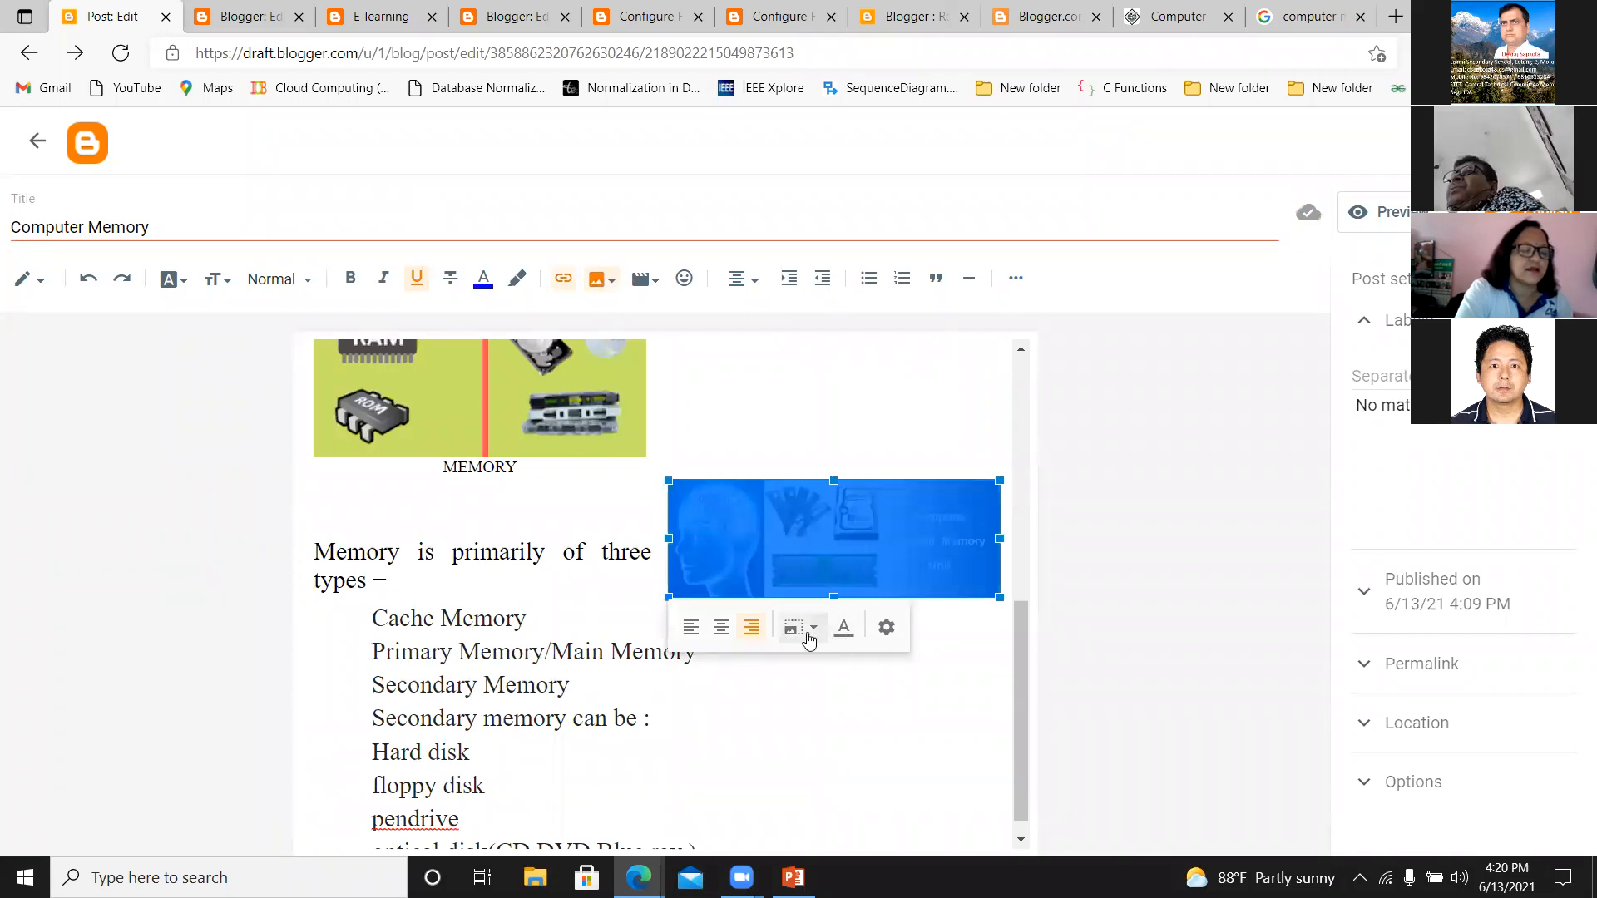
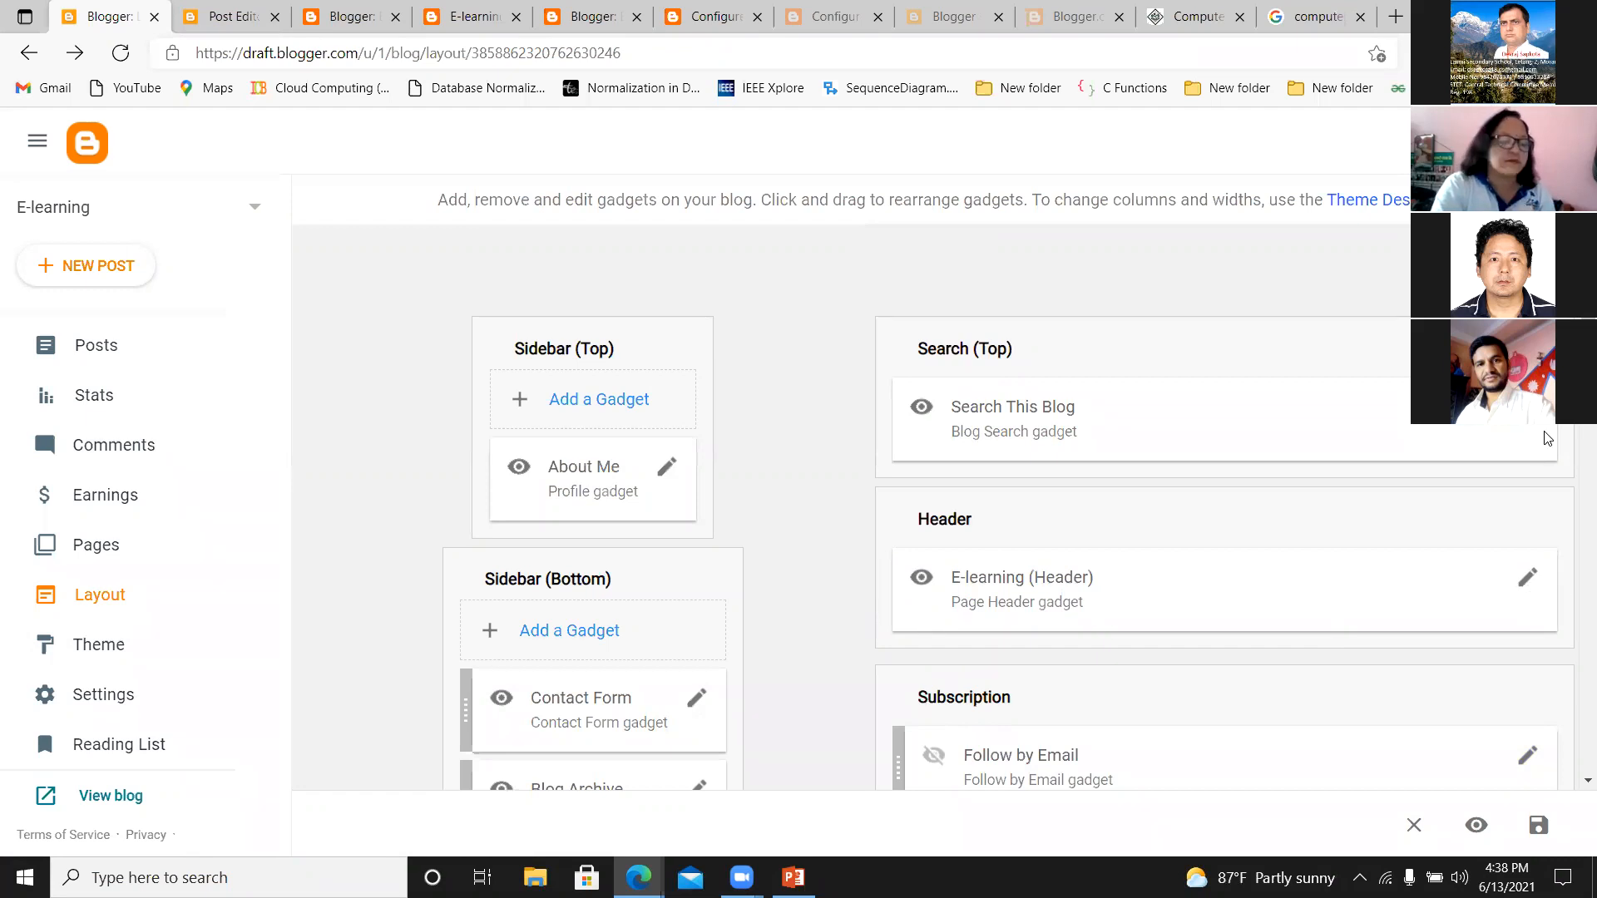
Give the Pages gadget in the Page List (Top) section the title "Home" and save it.
scroll(1574, 501, "down", 4)
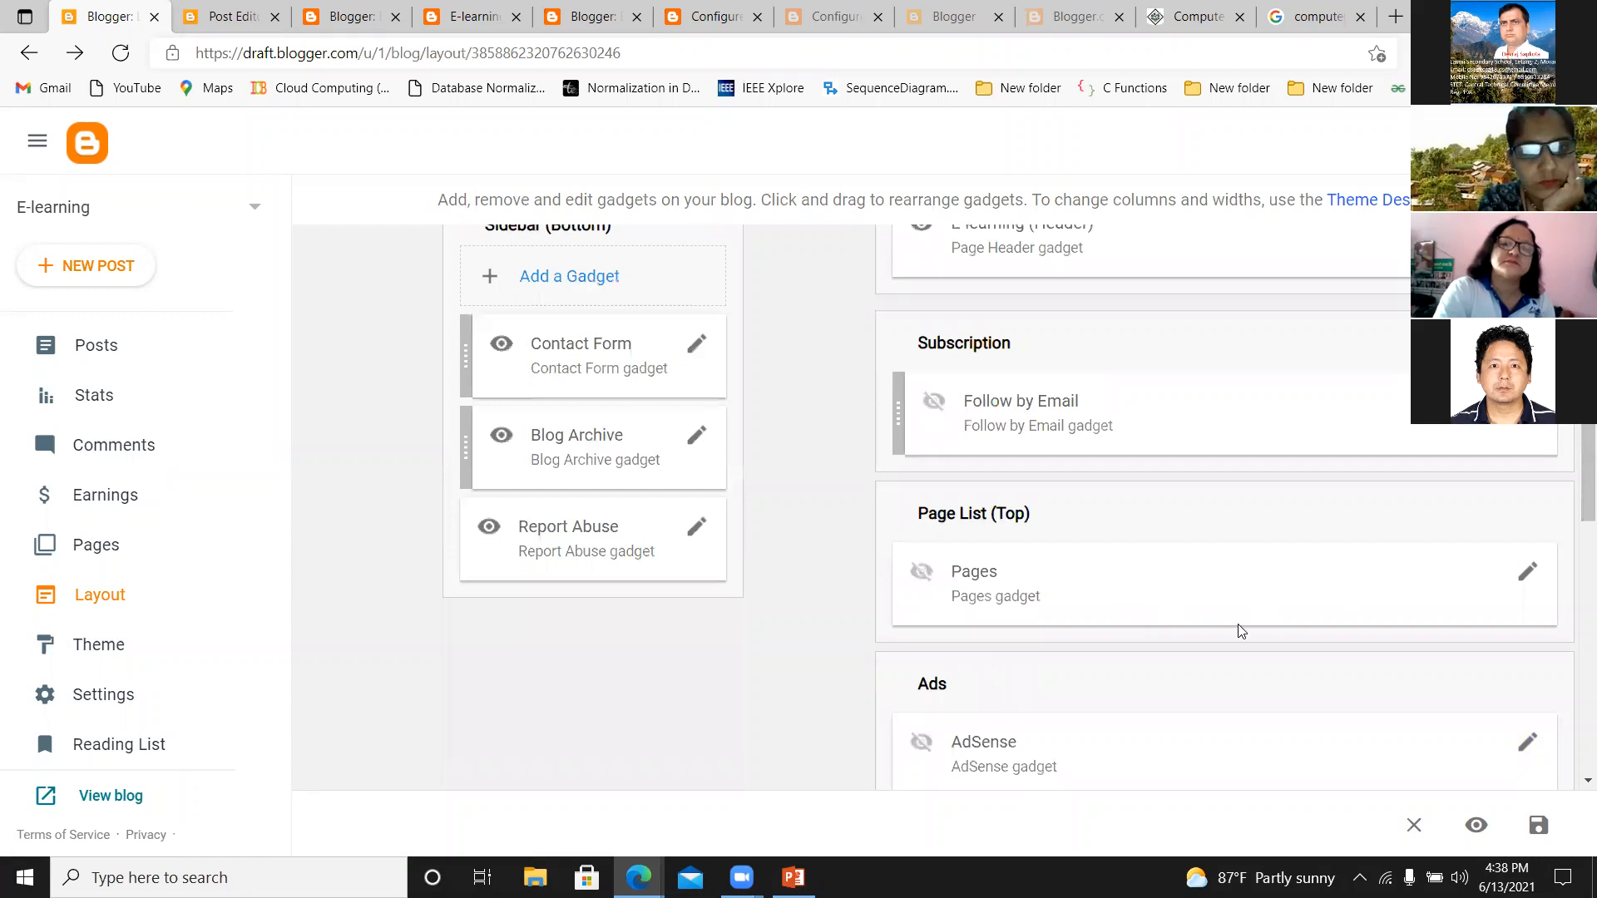
left_click(1525, 578)
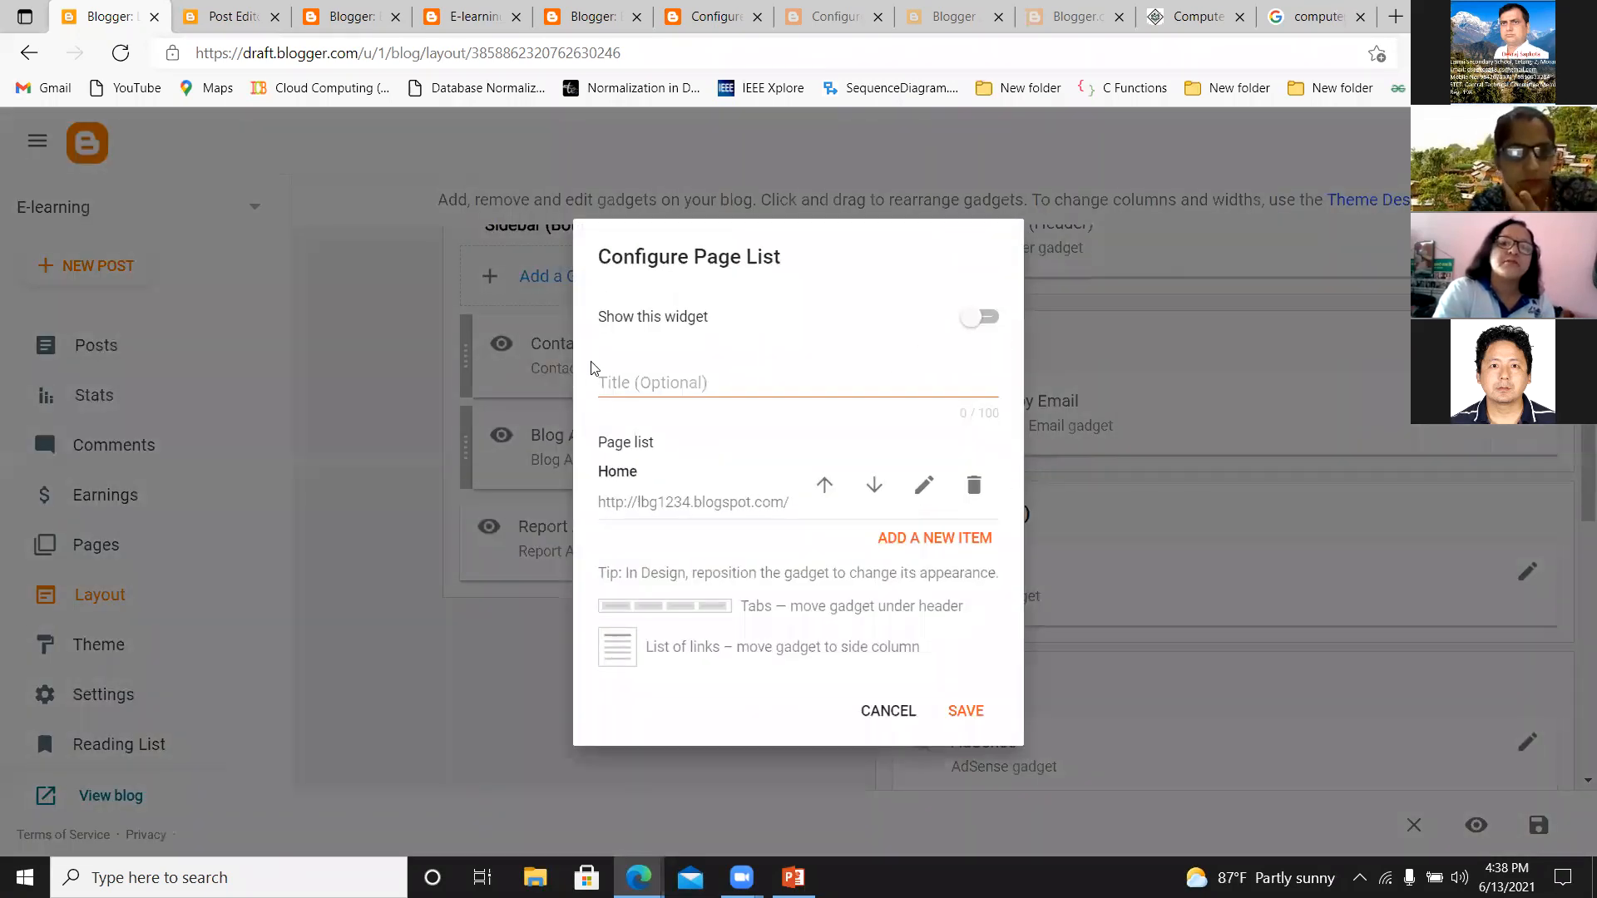
left_click(619, 380)
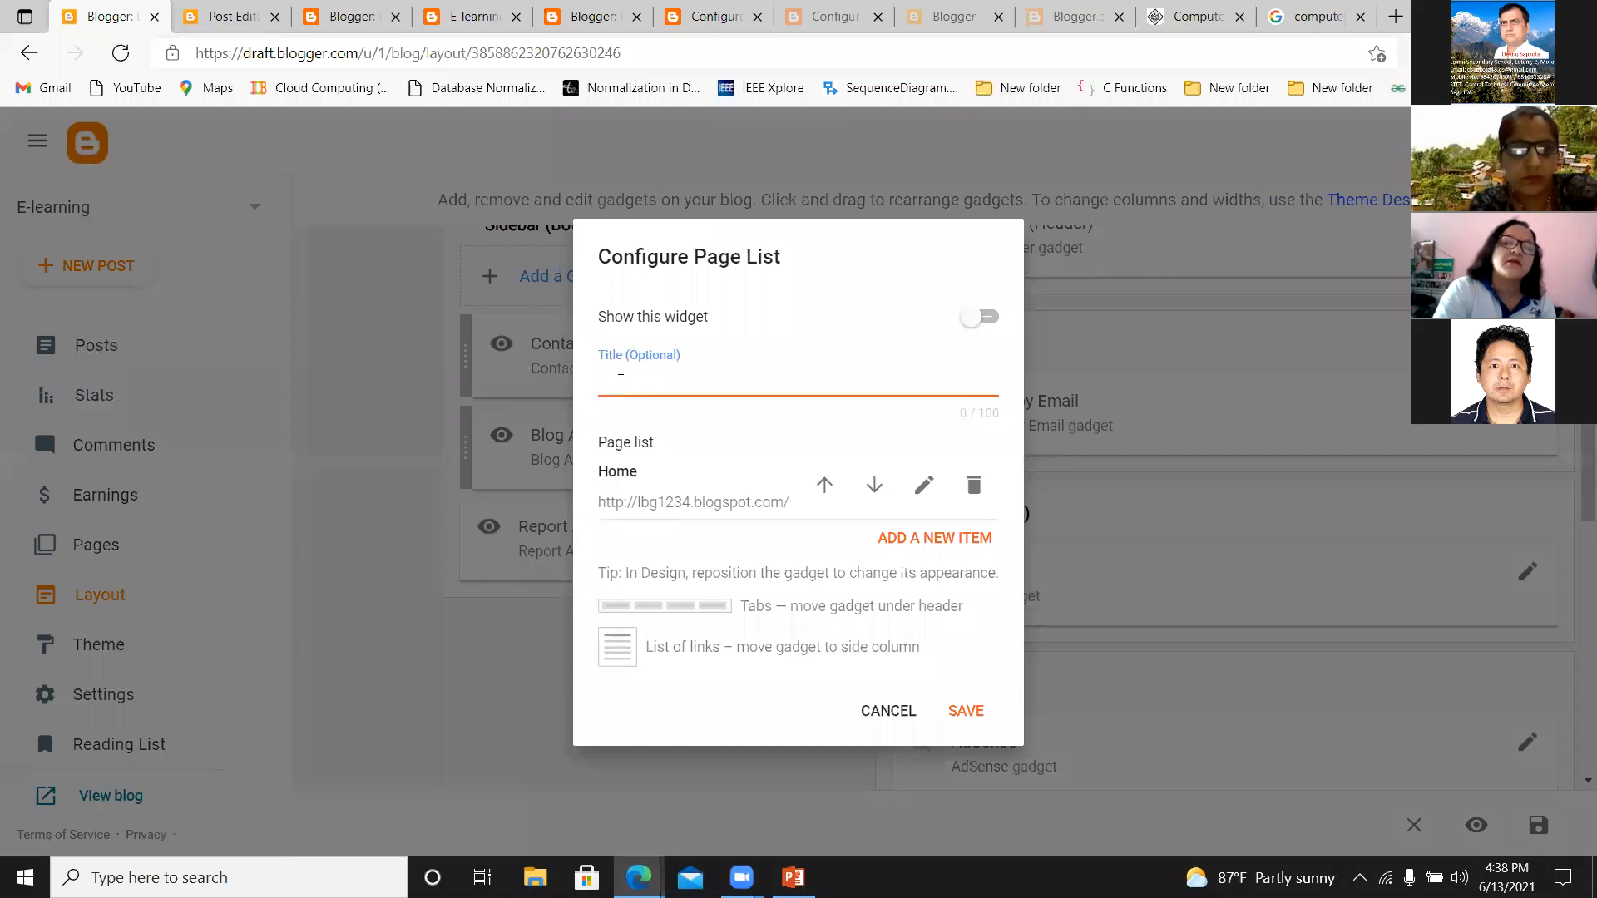
type("Home")
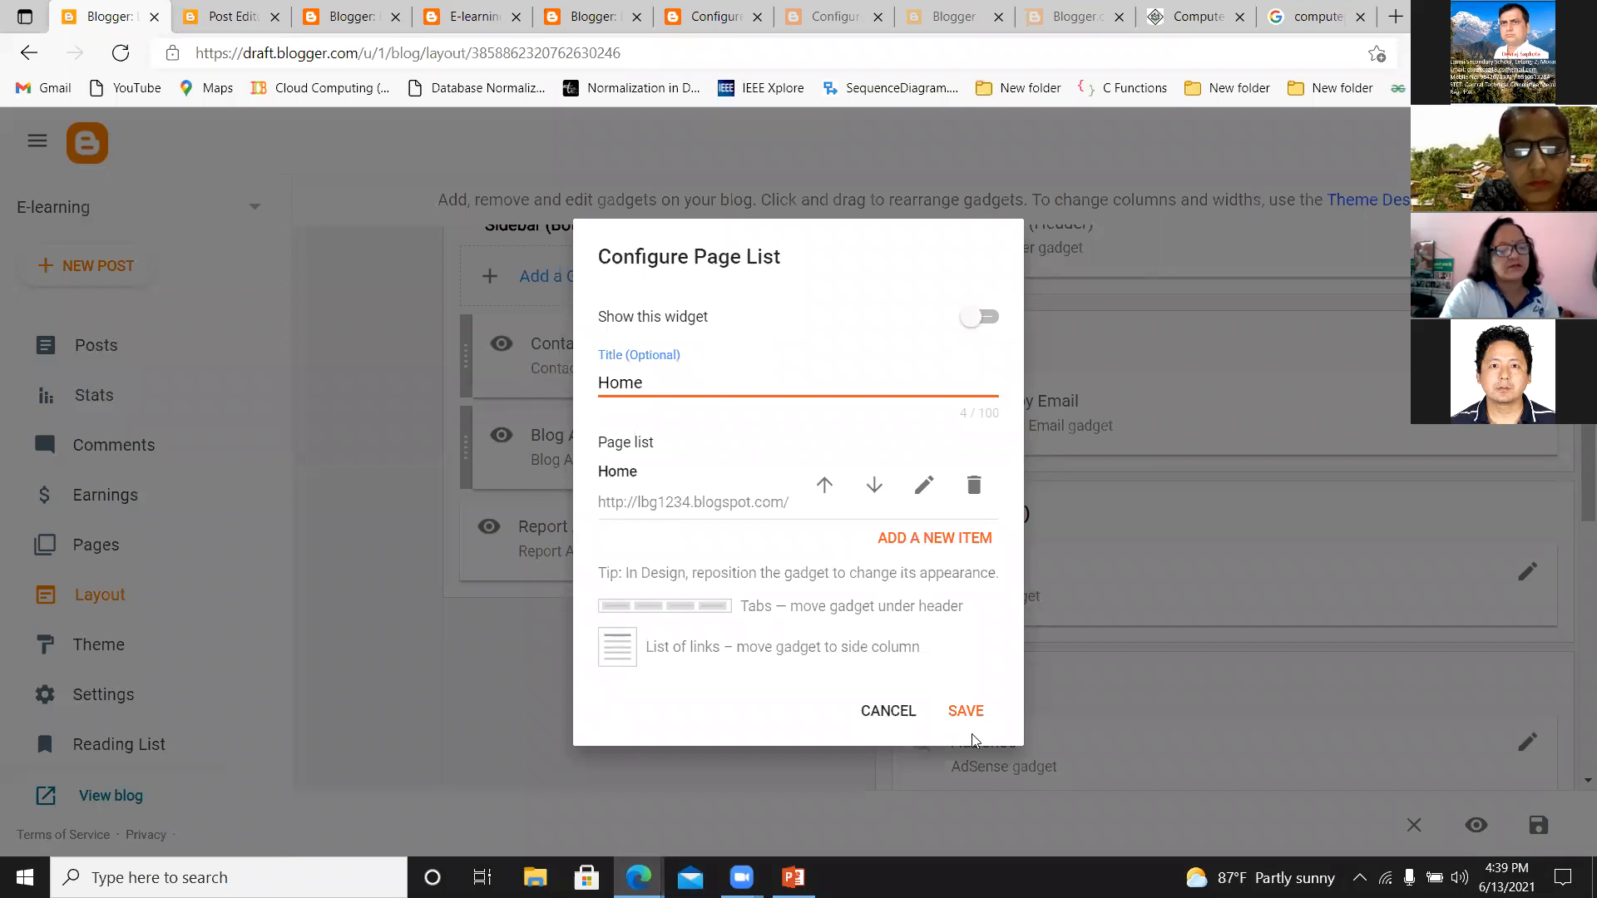
left_click(965, 712)
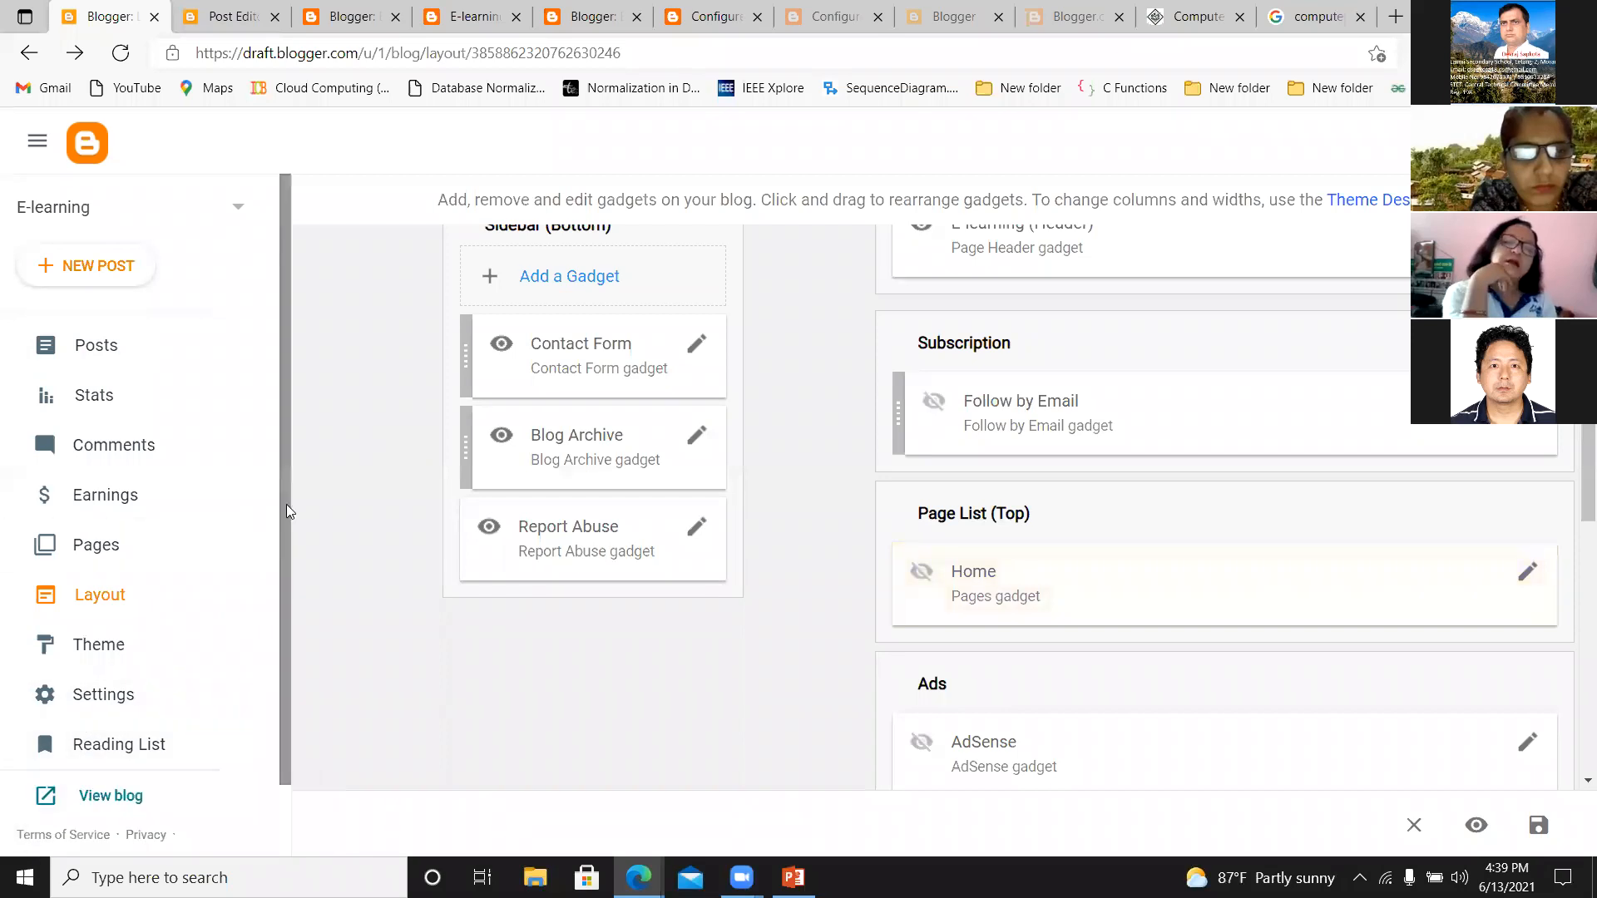
View the live E-learning blog and look through its home page down to the footer.
scroll(264, 660, "down", 1)
left_click(92, 721)
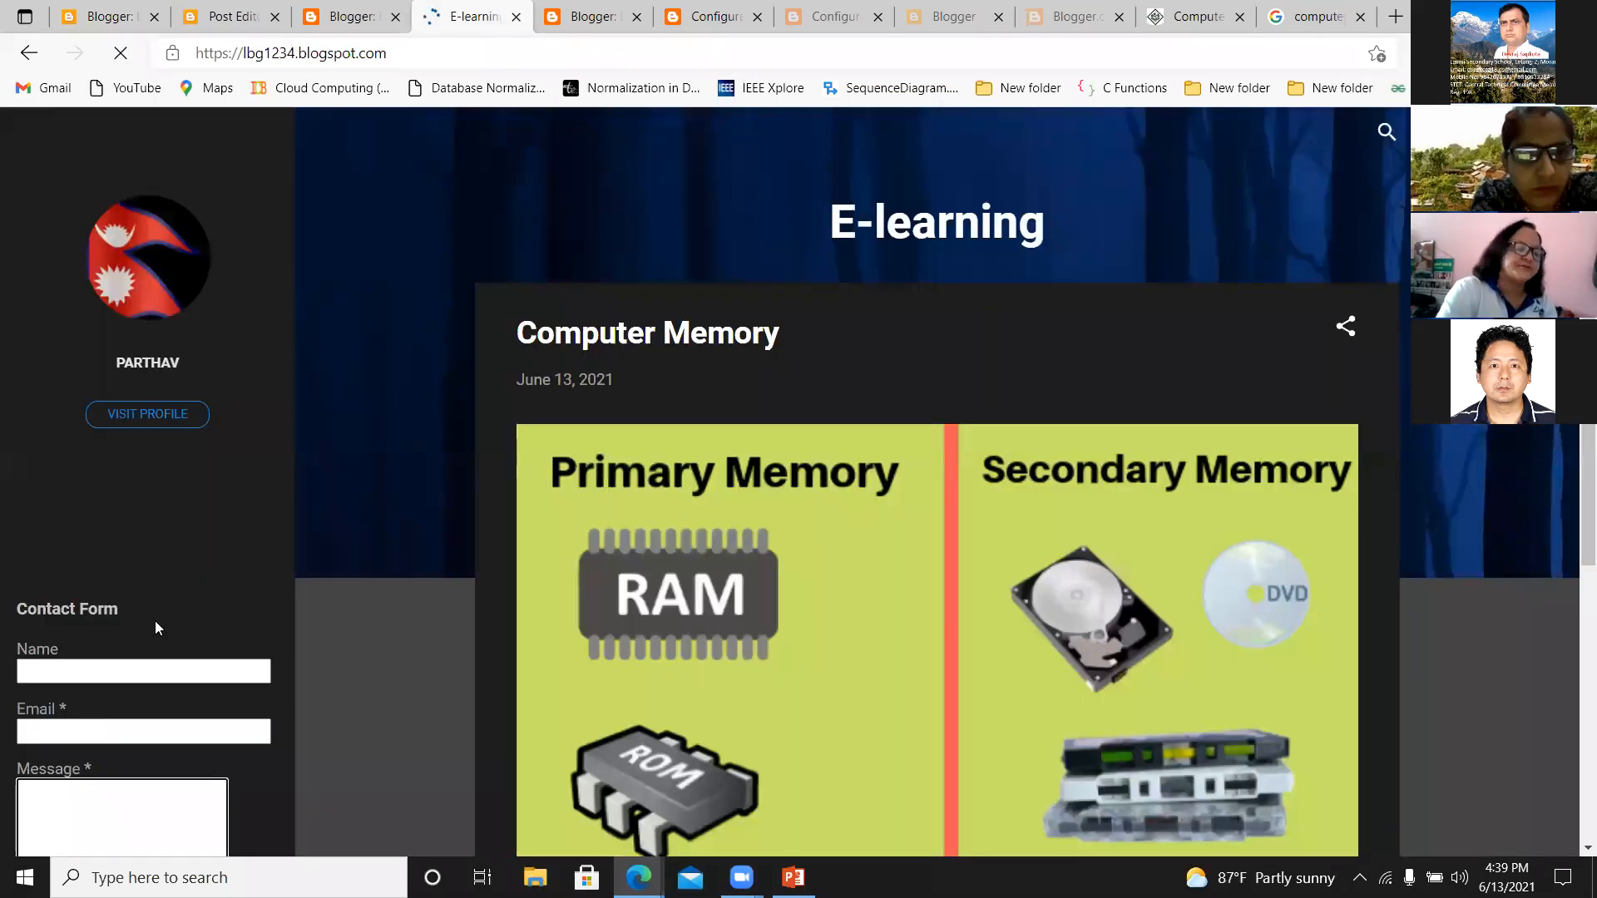
left_click(121, 52)
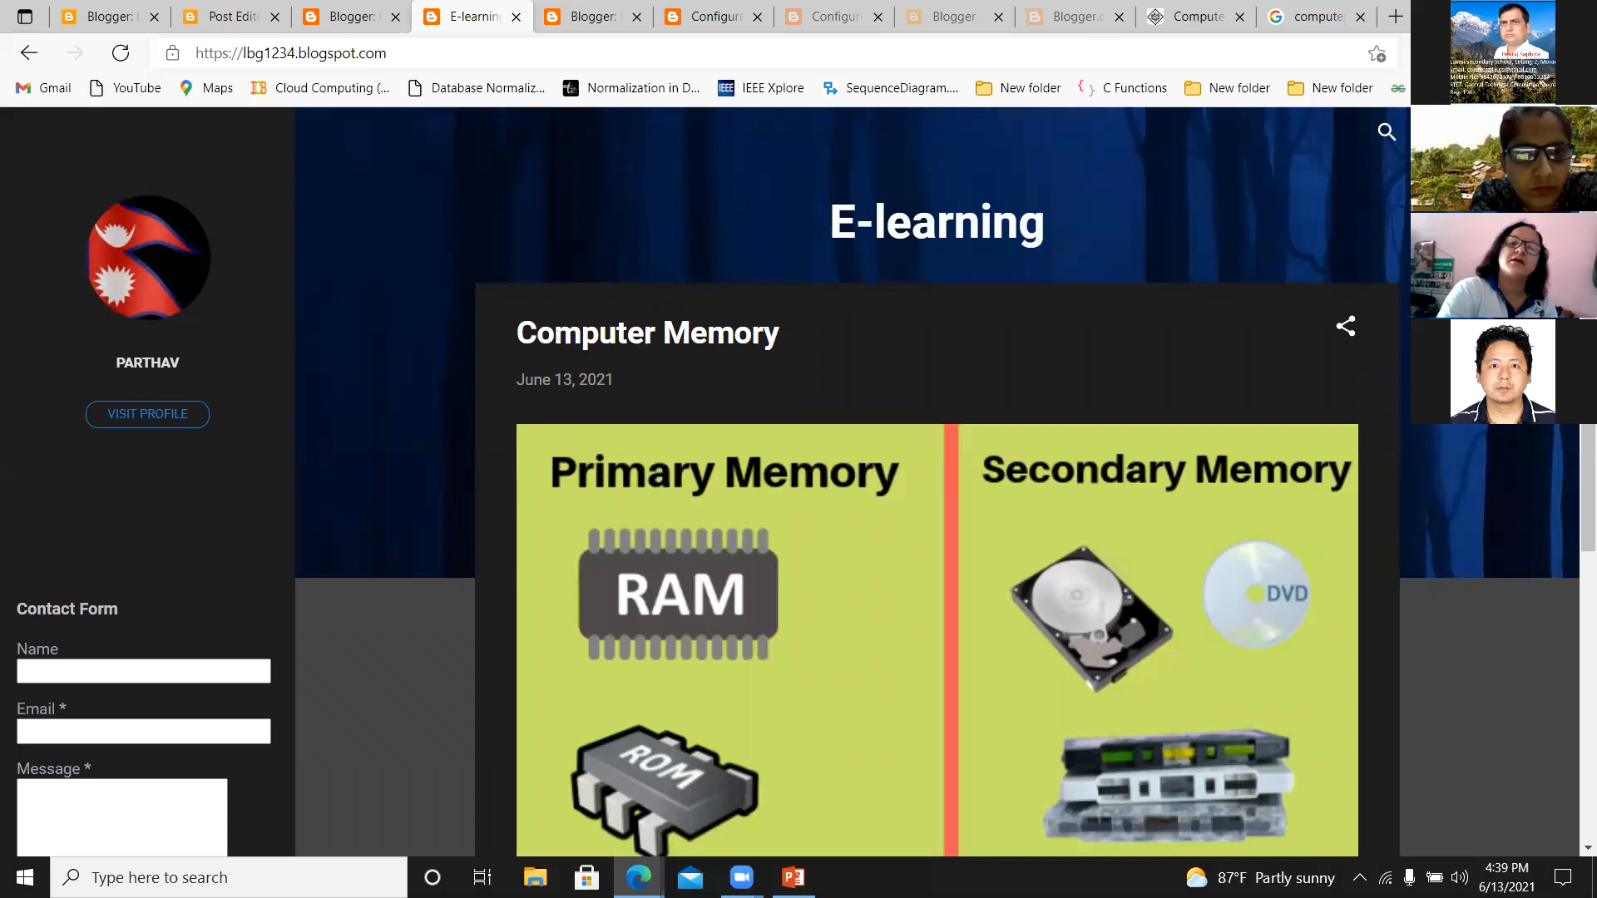
scroll(1548, 533, "down", 6)
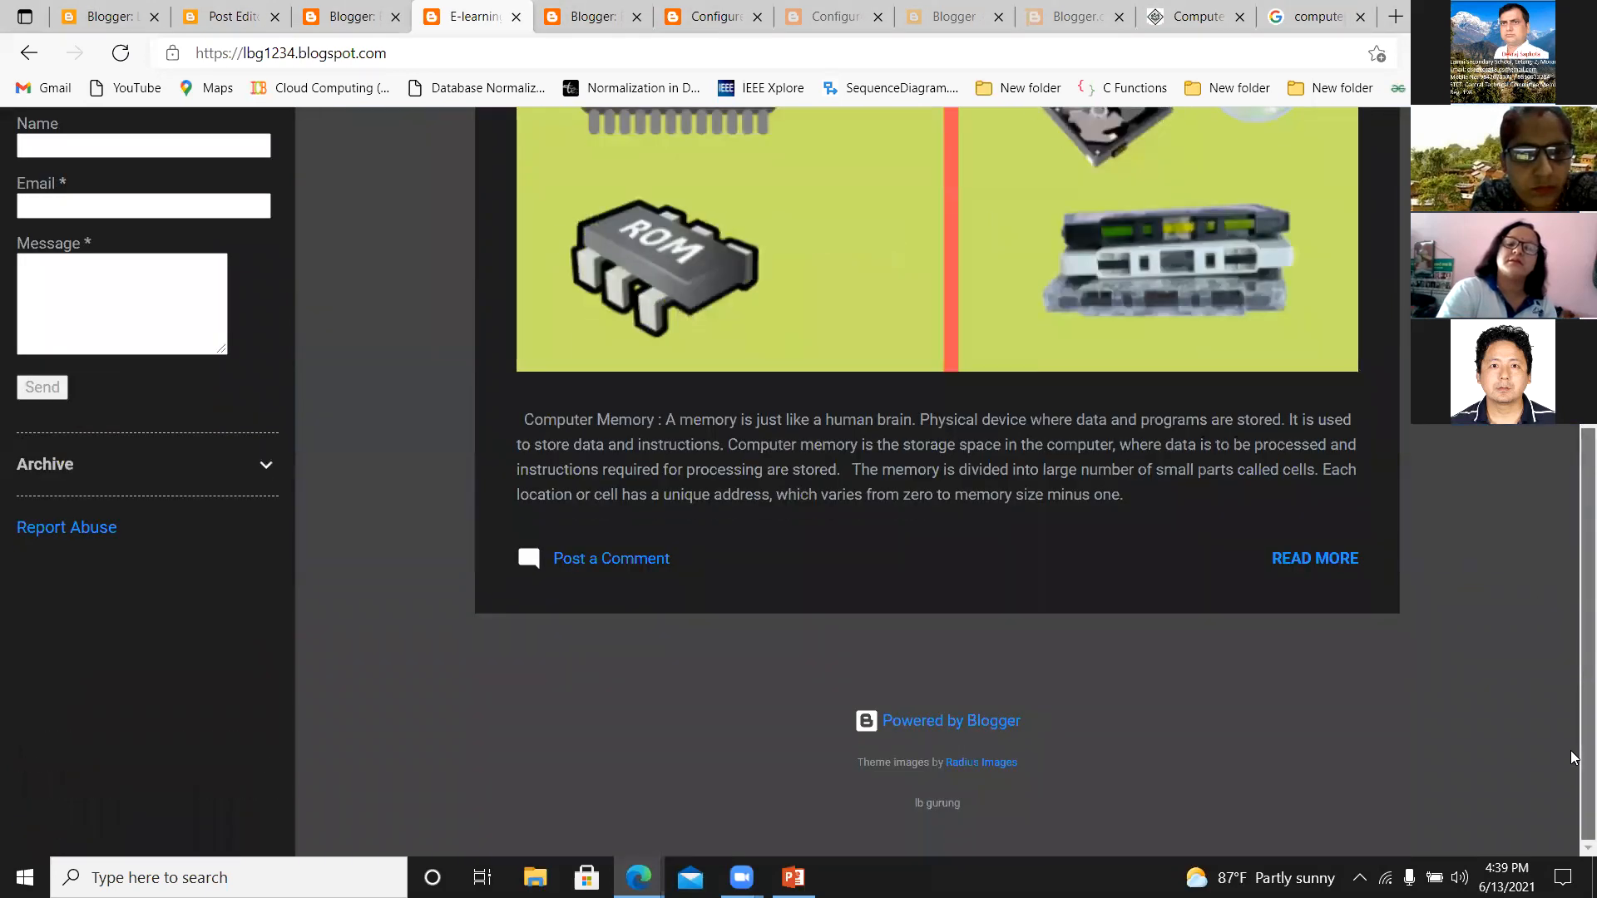
Open the full Computer Memory post and examine its content, images, video and comment form.
left_click(1313, 561)
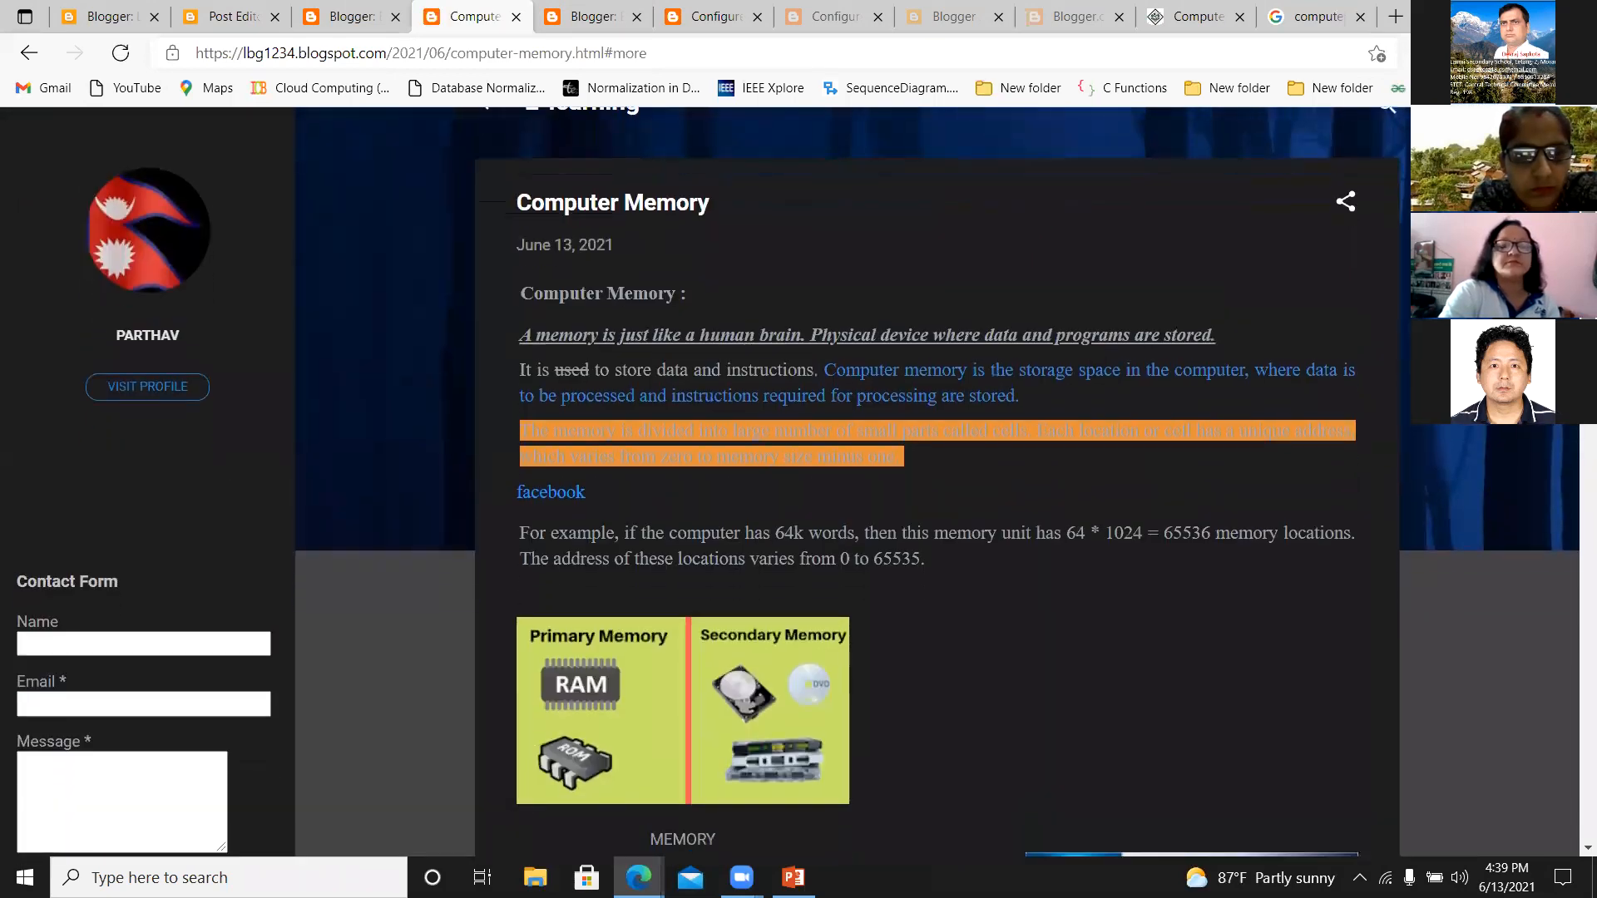
scroll(1572, 562, "down", 10)
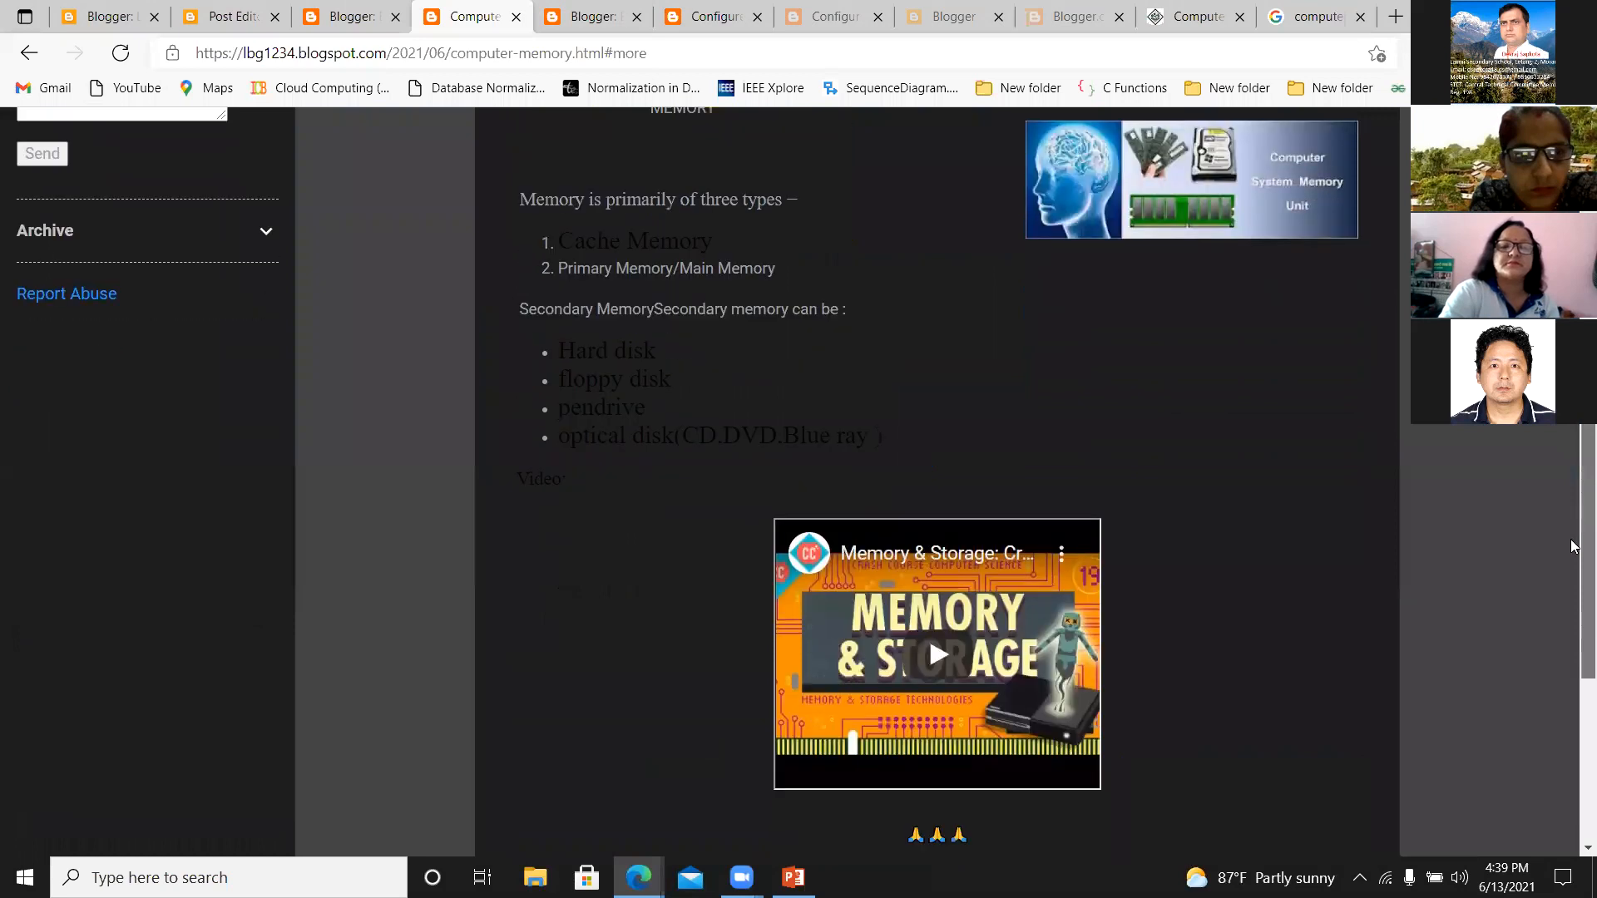
scroll(1572, 558, "down", 1)
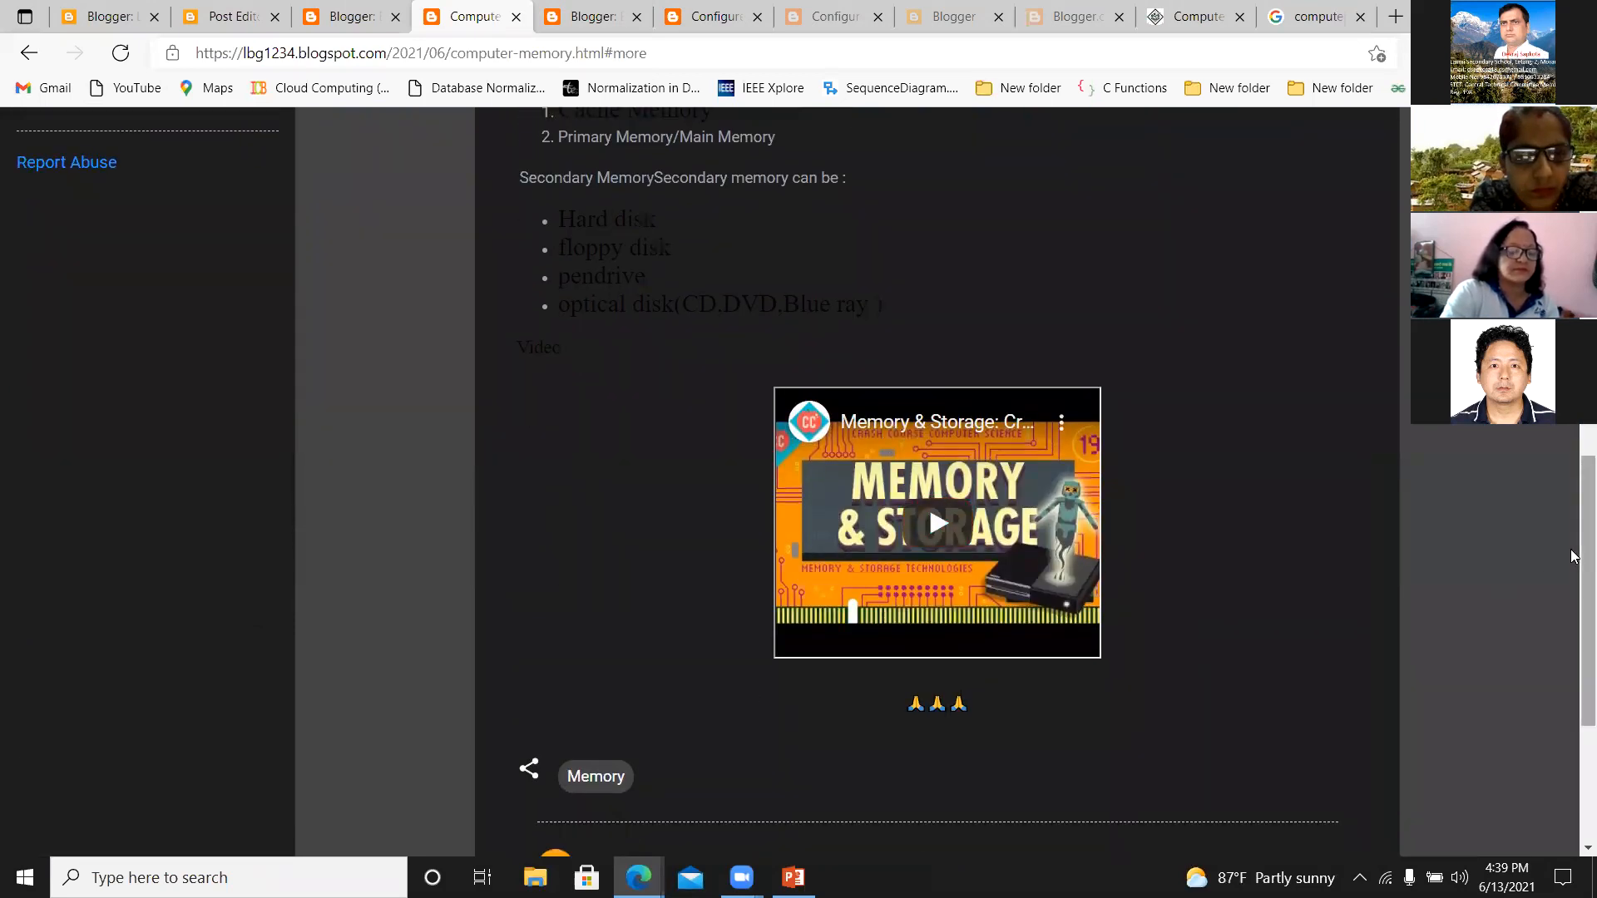
left_click_drag(1572, 617, 1572, 716)
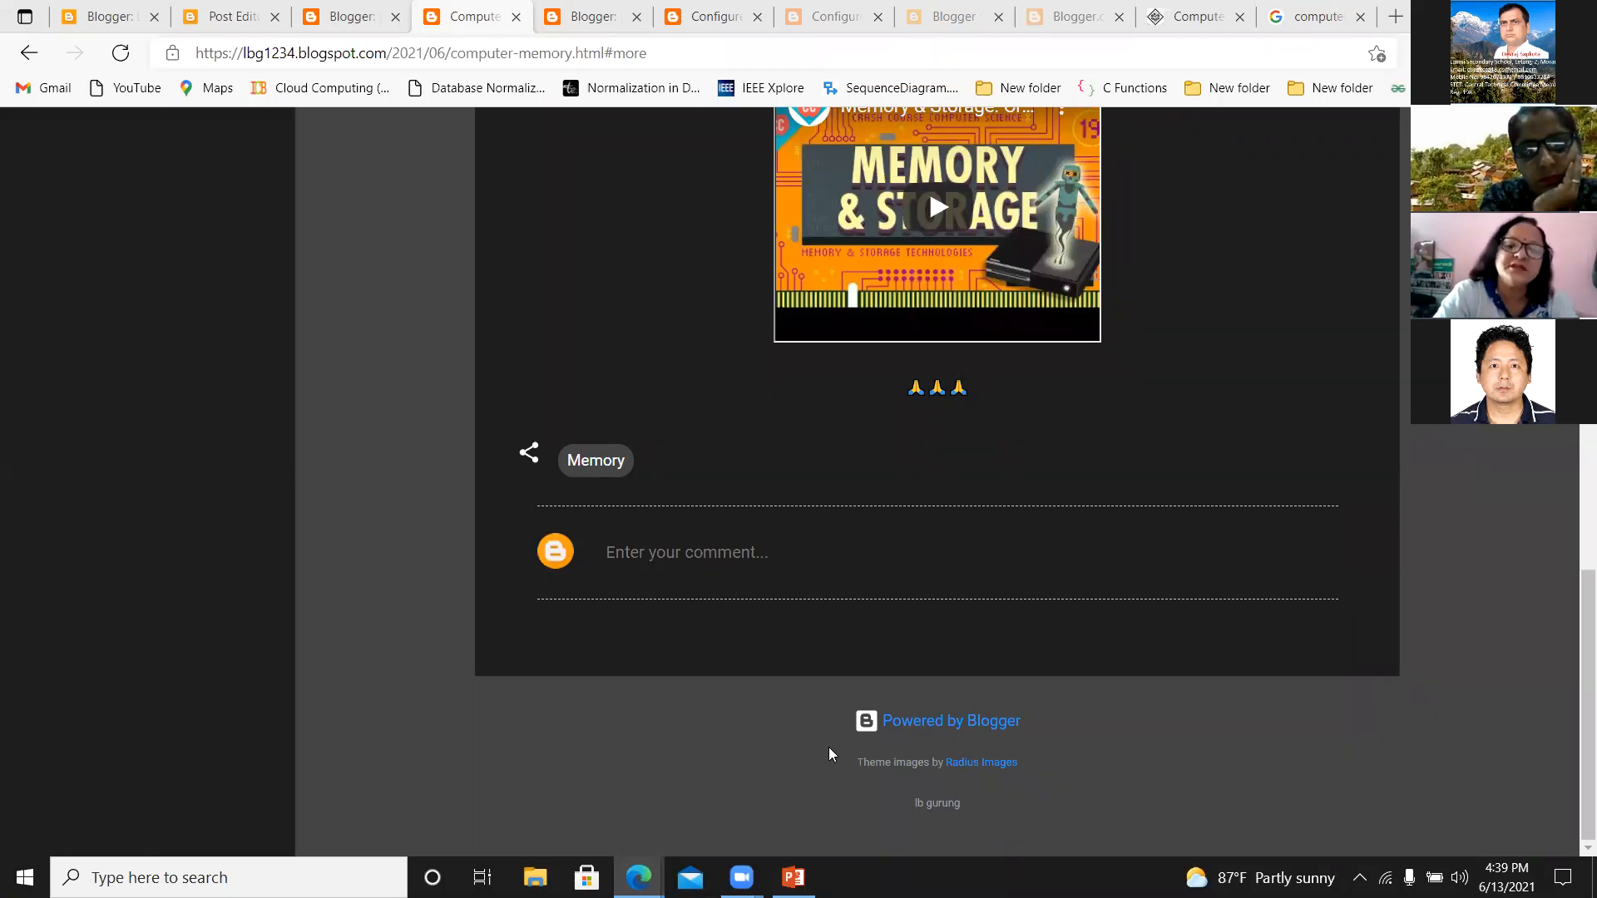
left_click(674, 556)
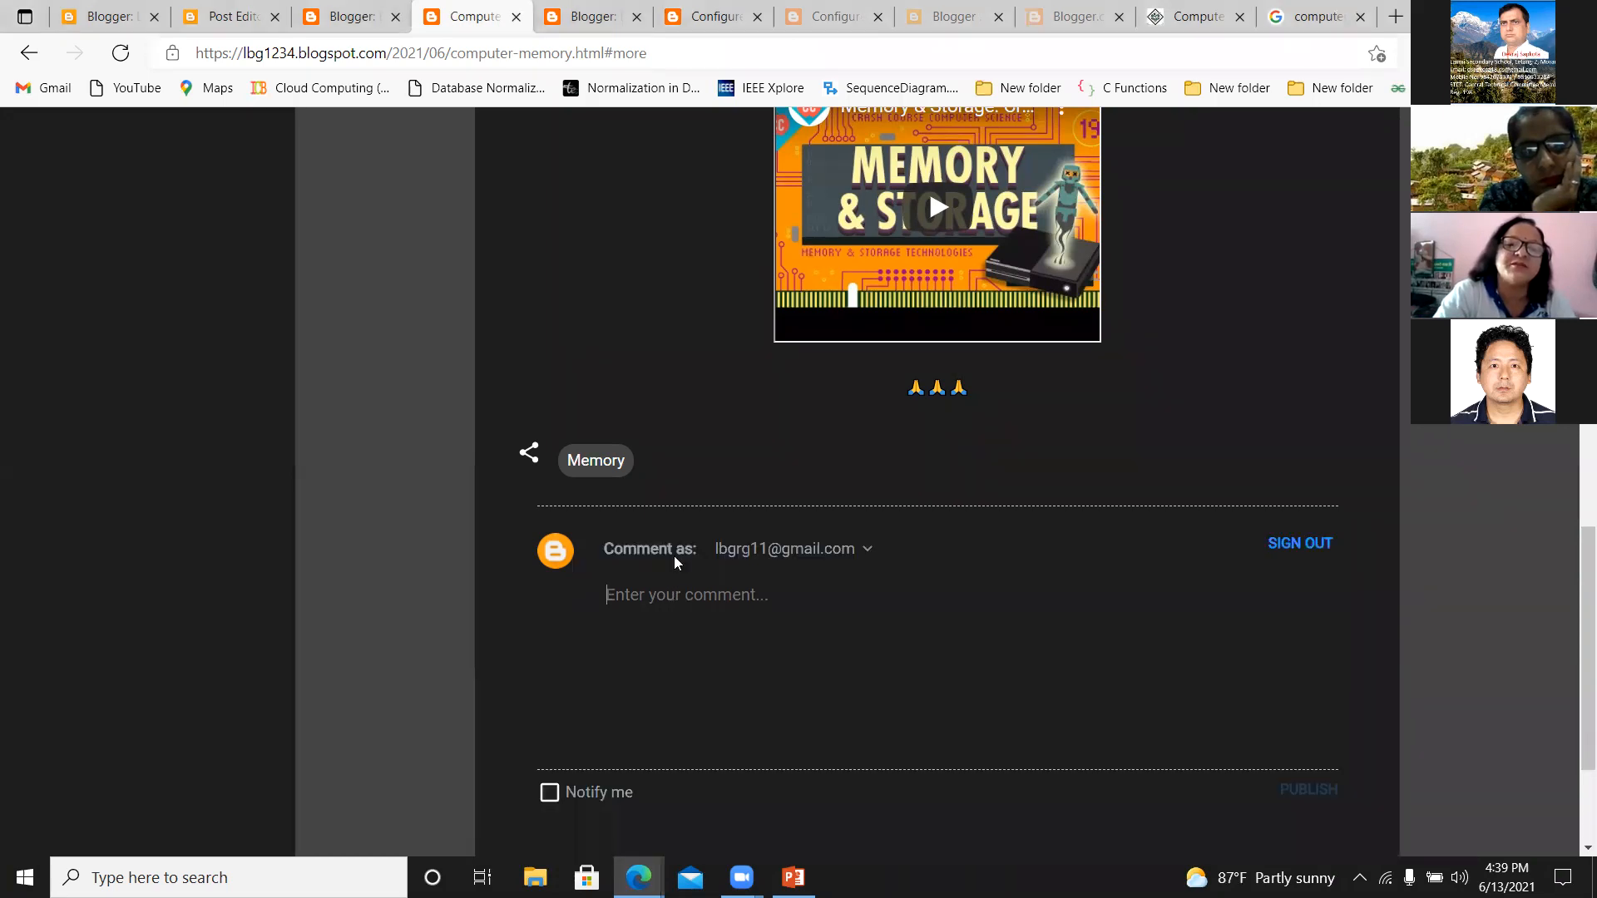
scroll(1572, 450, "up", 10)
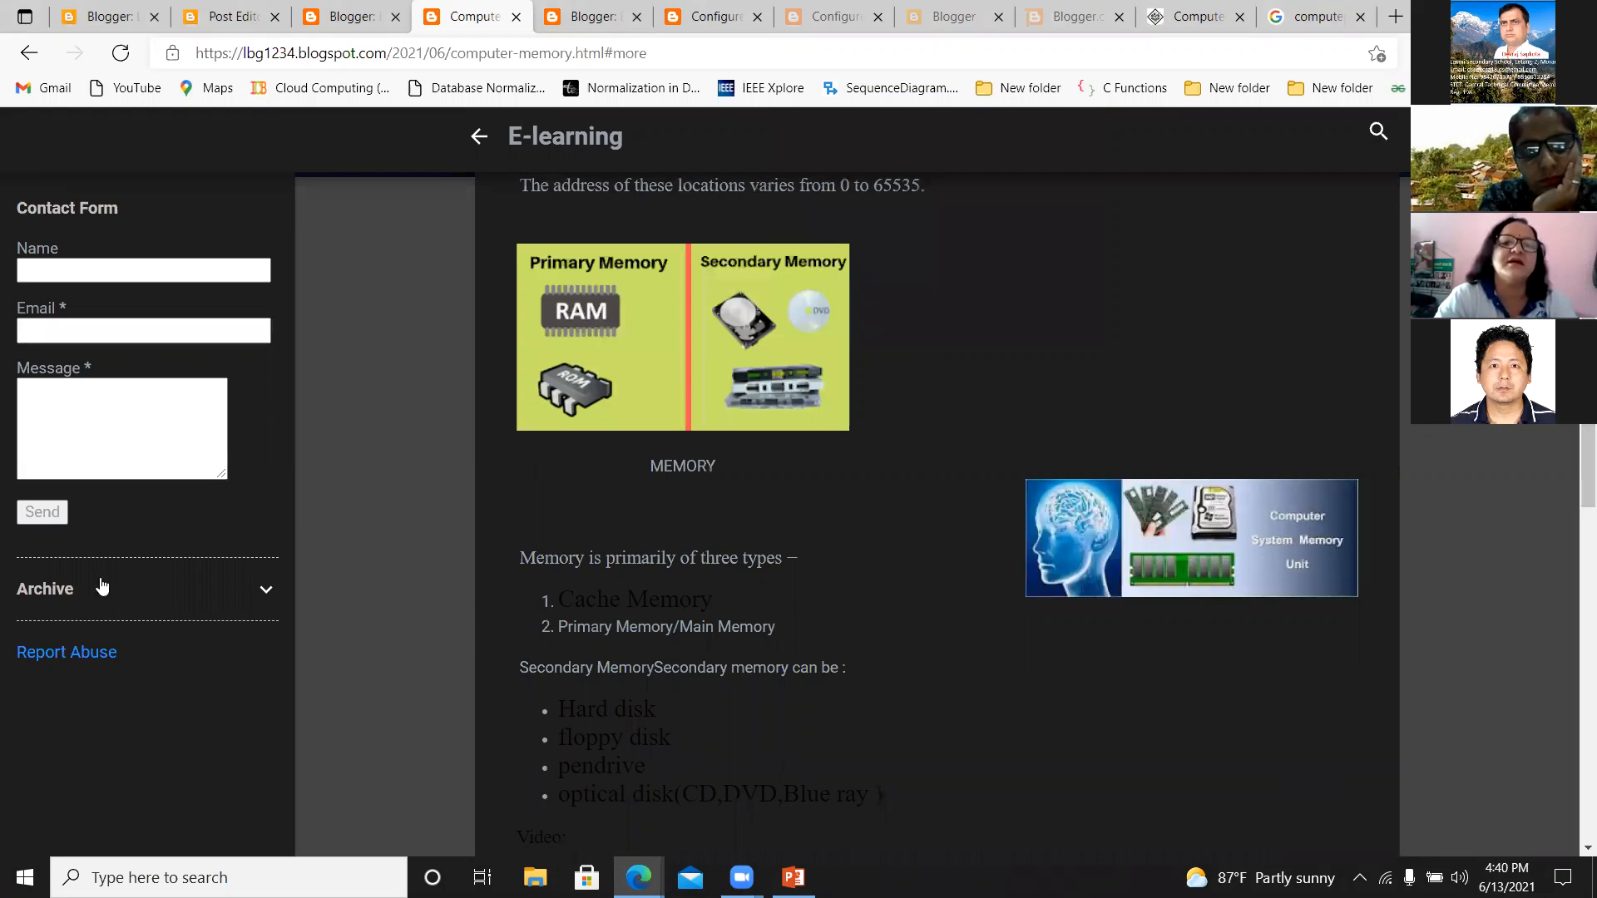
Return to the blog layout and review its gadgets down to the Footer, including the Page List configuration, without changing anything.
left_click(111, 19)
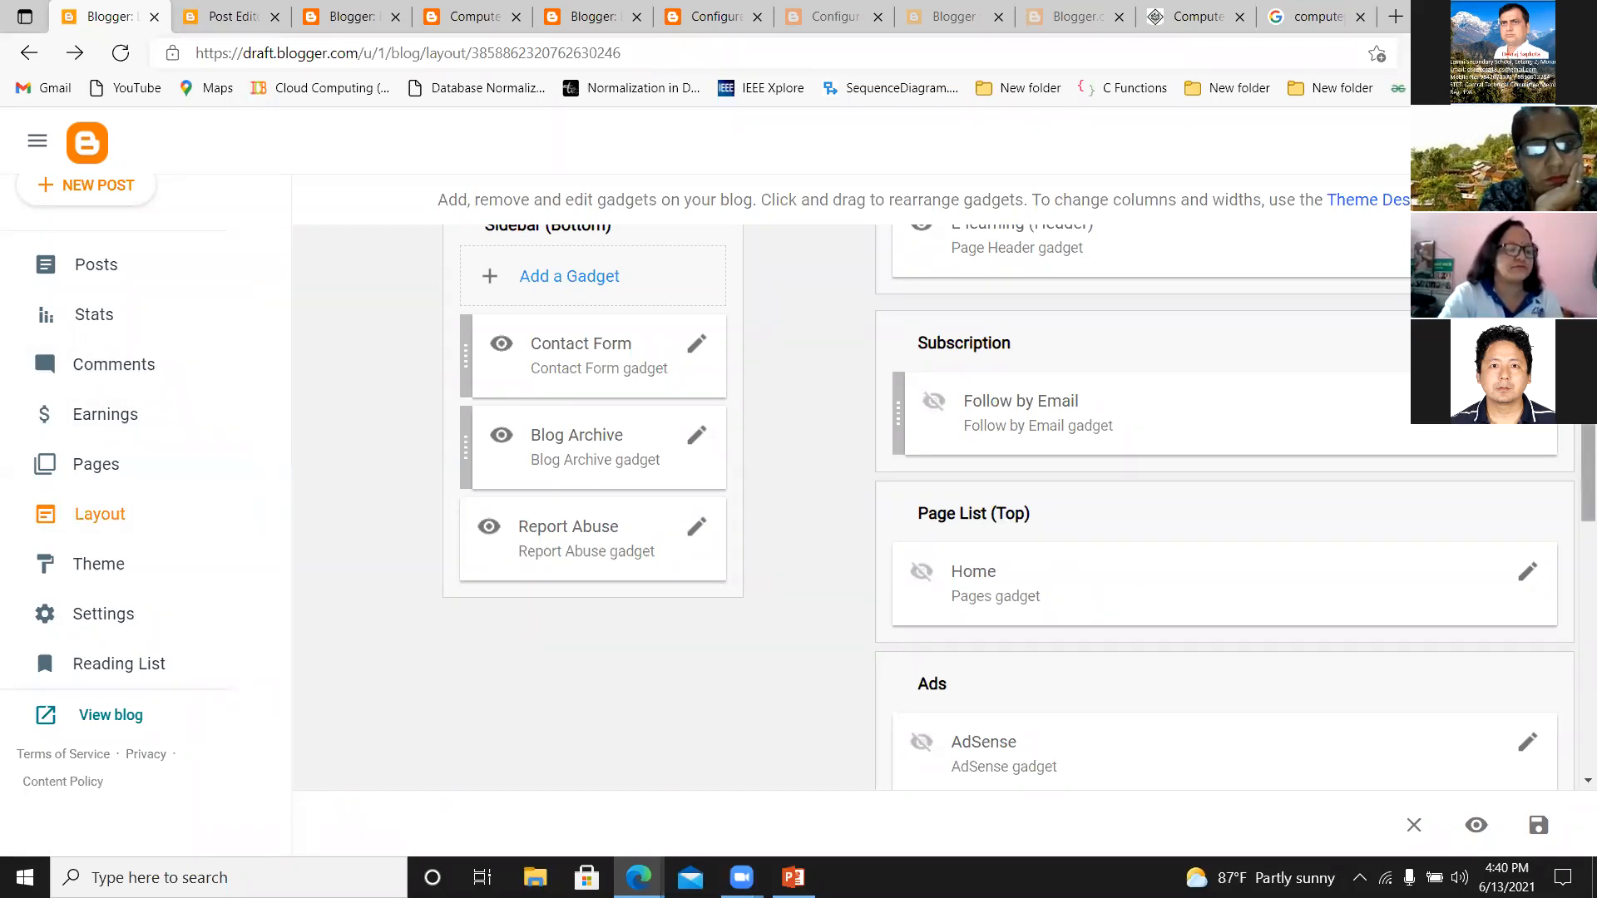
scroll(1586, 475, "down", 3)
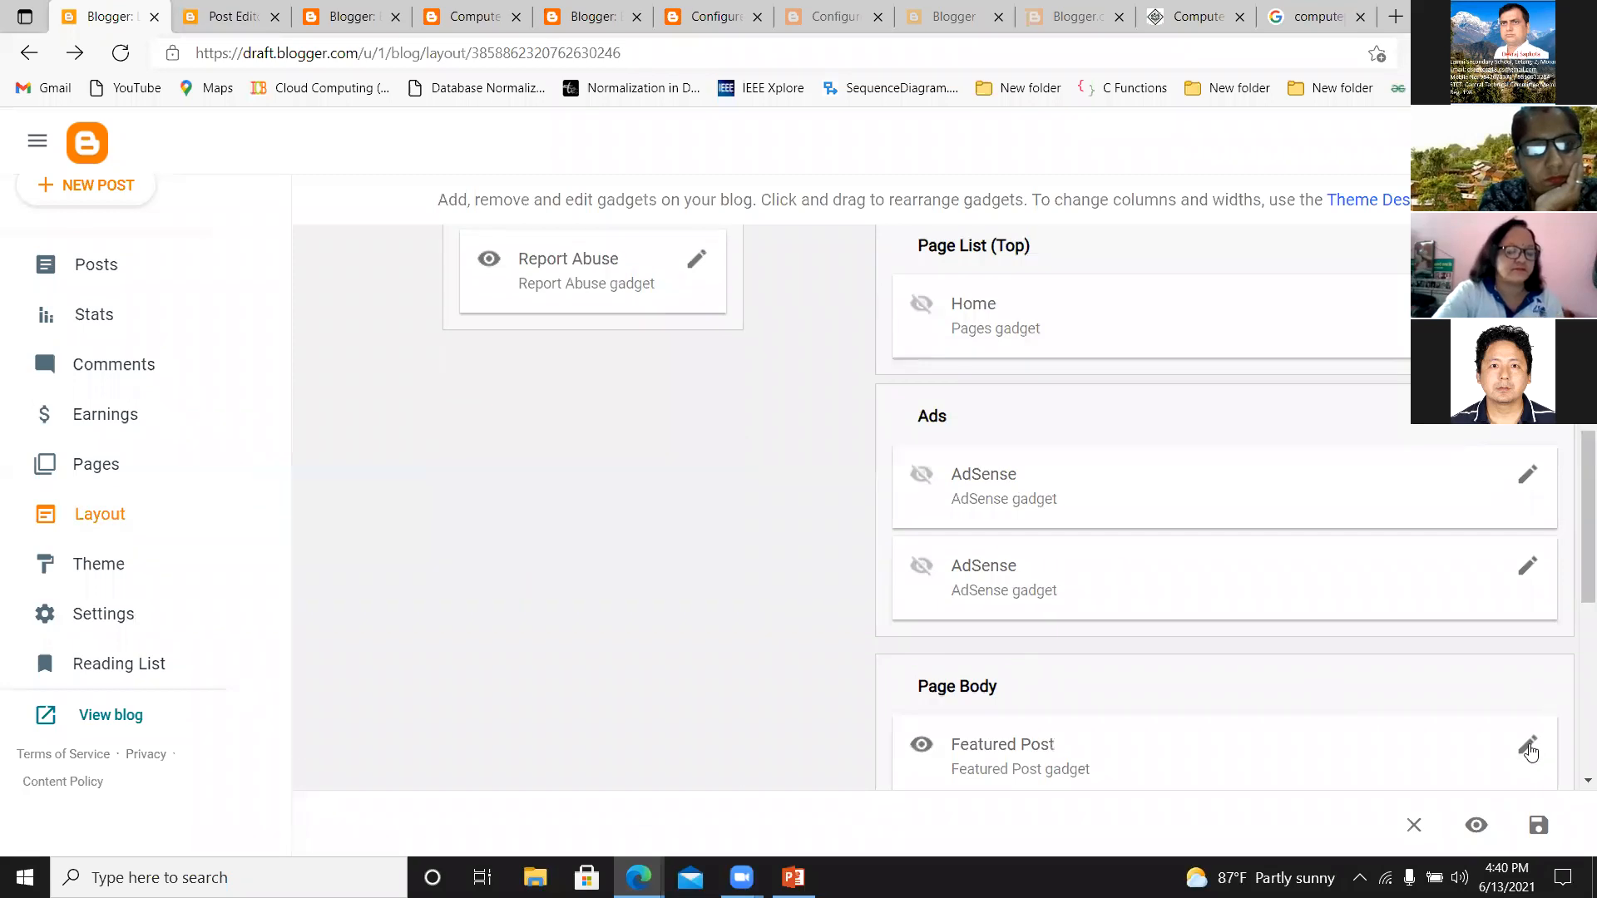
scroll(1574, 617, "down", 4)
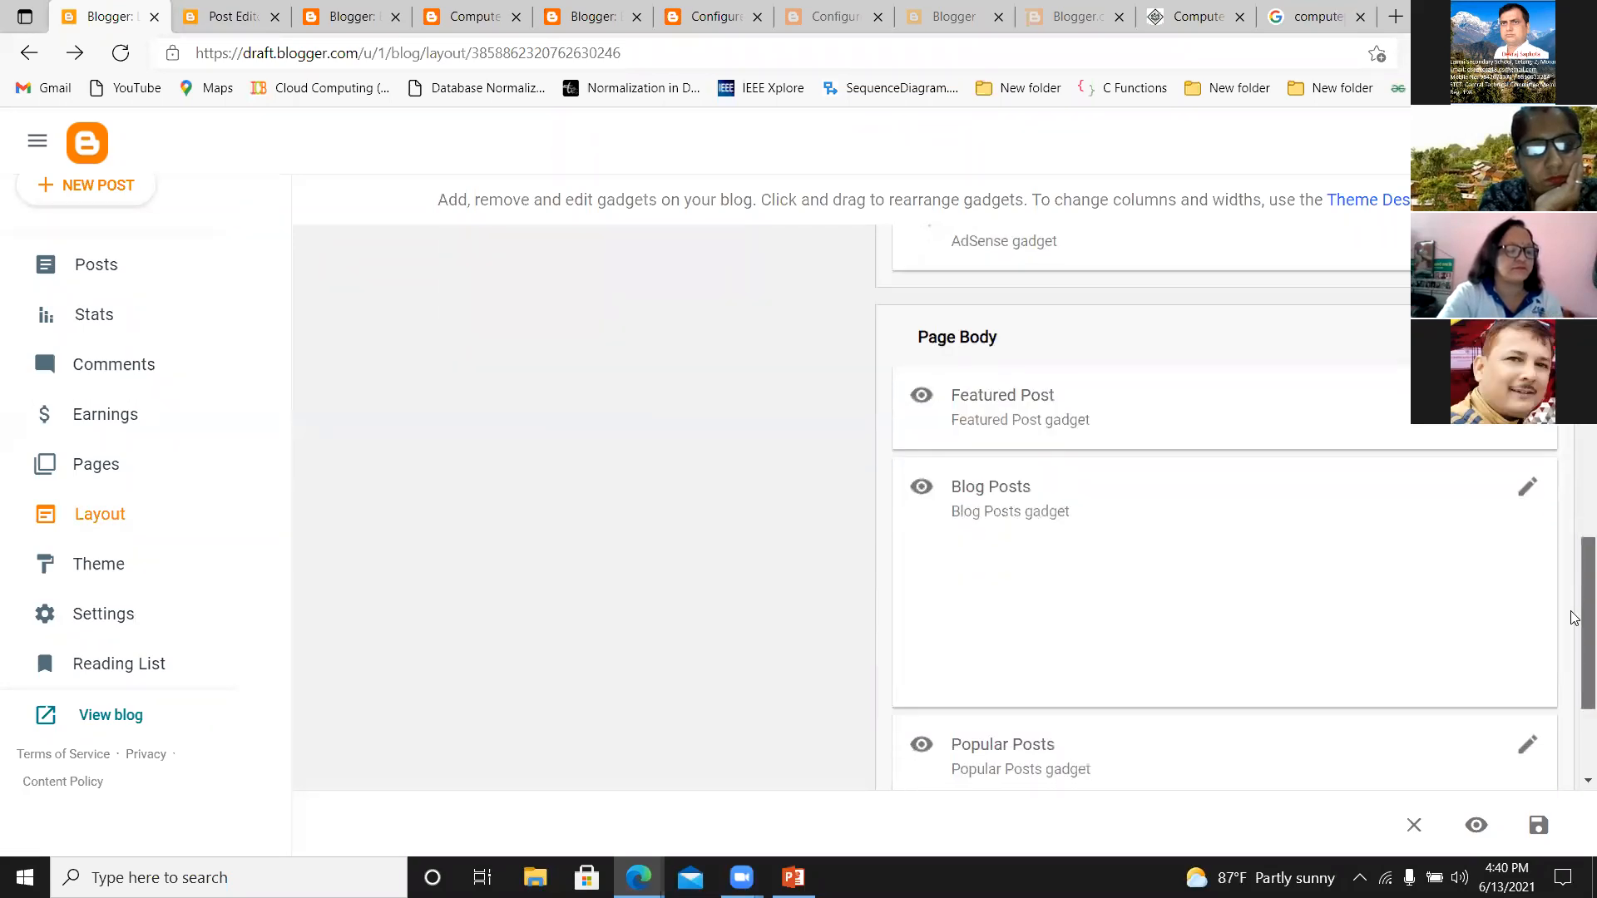
scroll(1574, 616, "down", 3)
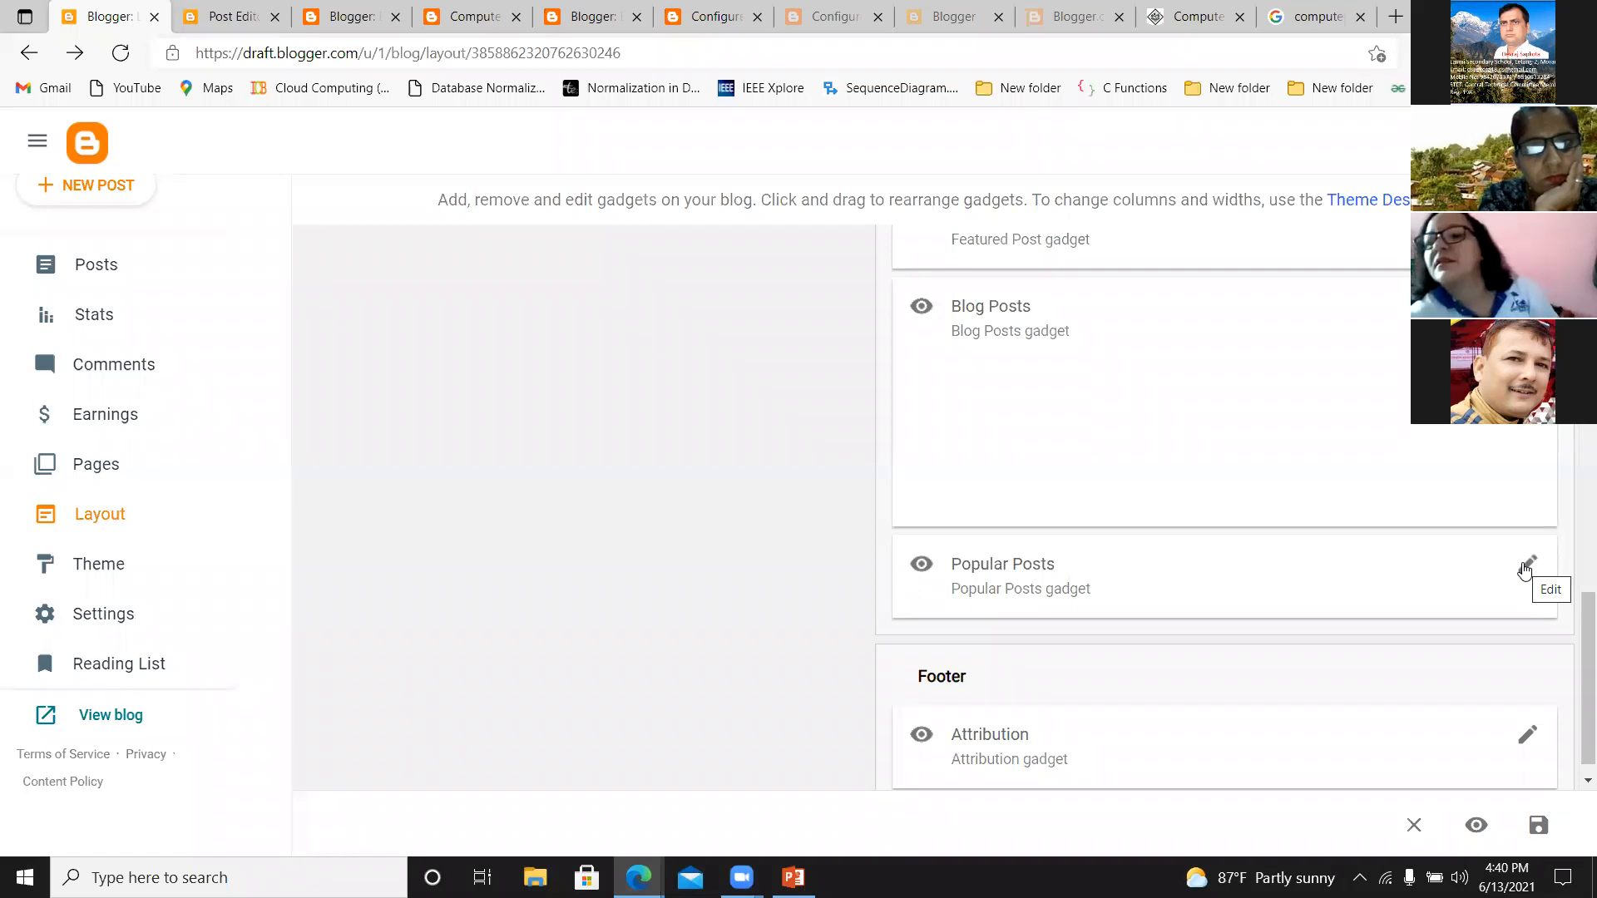
left_click_drag(1583, 620, 1573, 331)
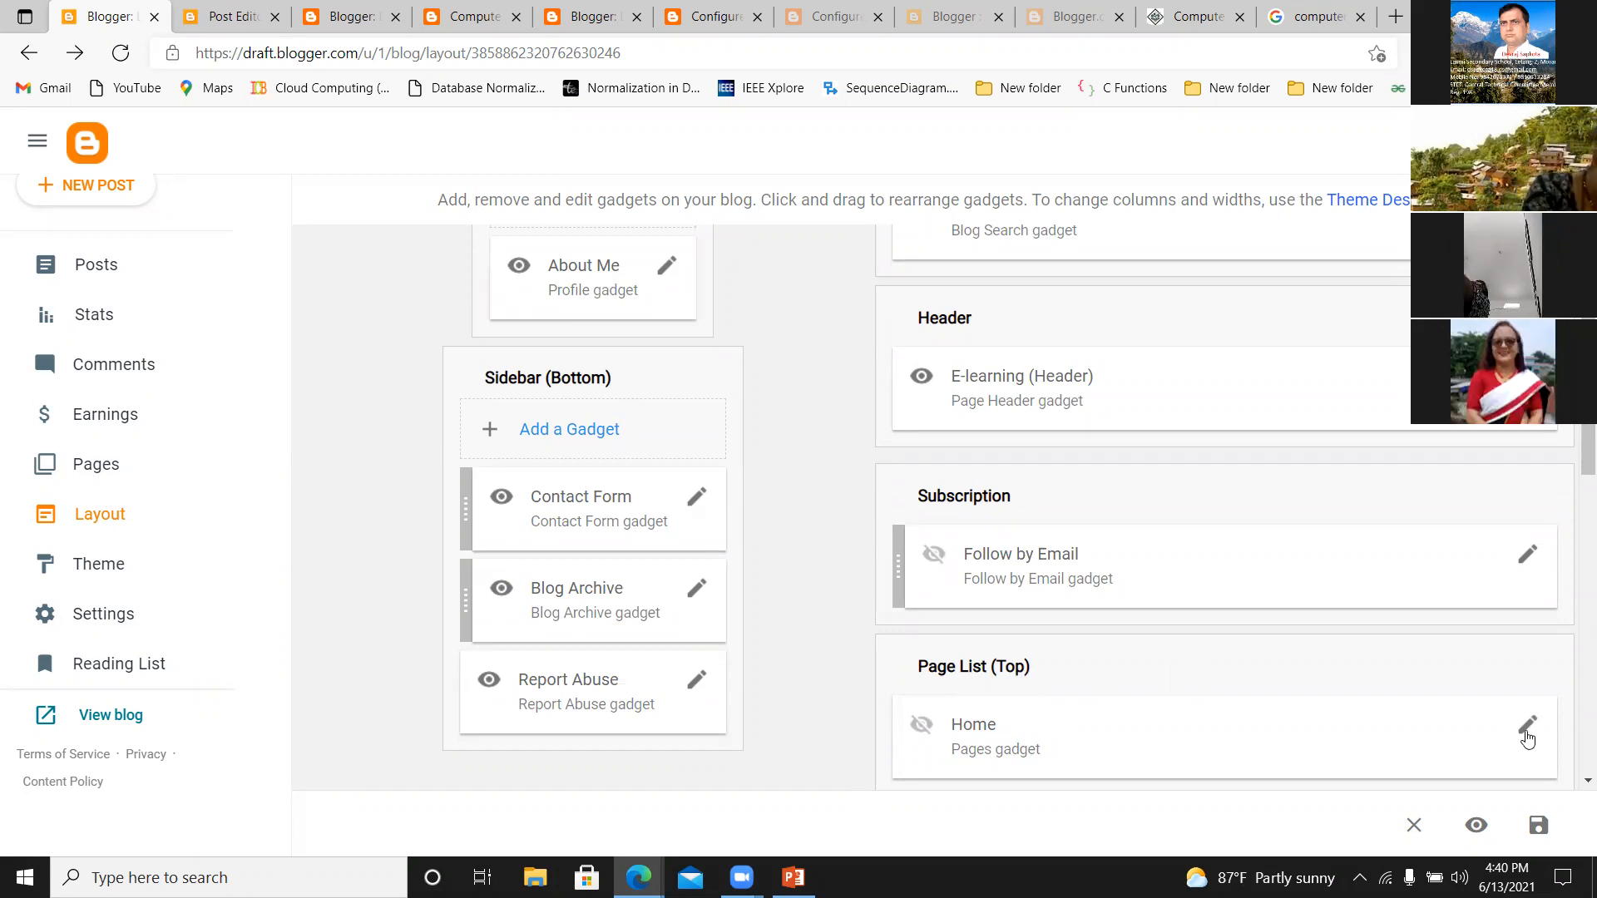
left_click(1526, 732)
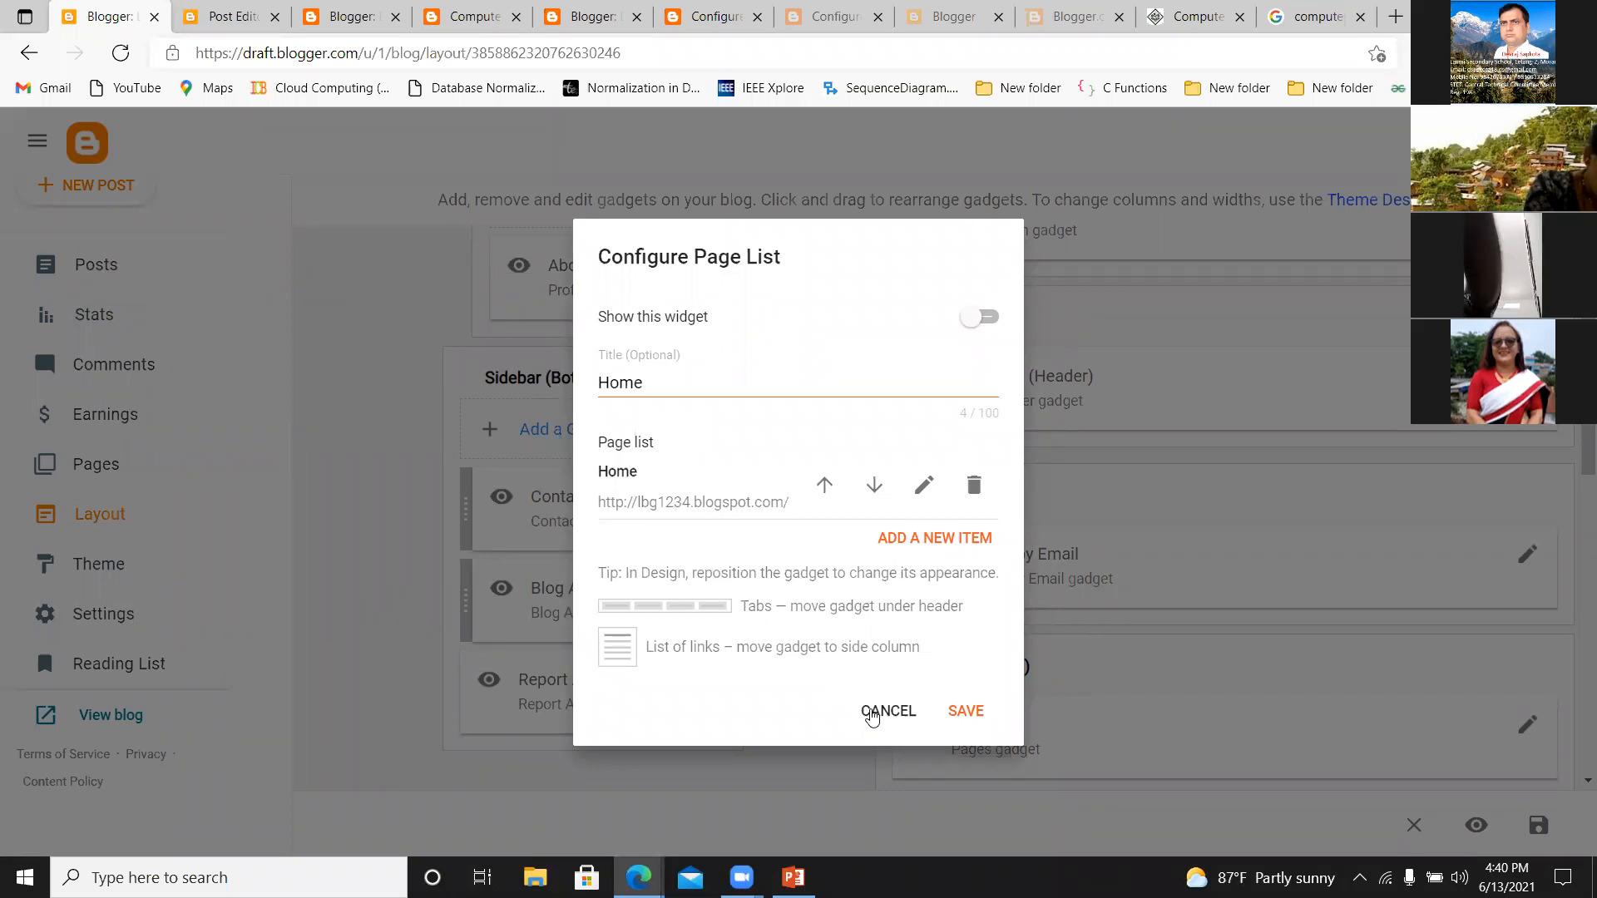
left_click(885, 713)
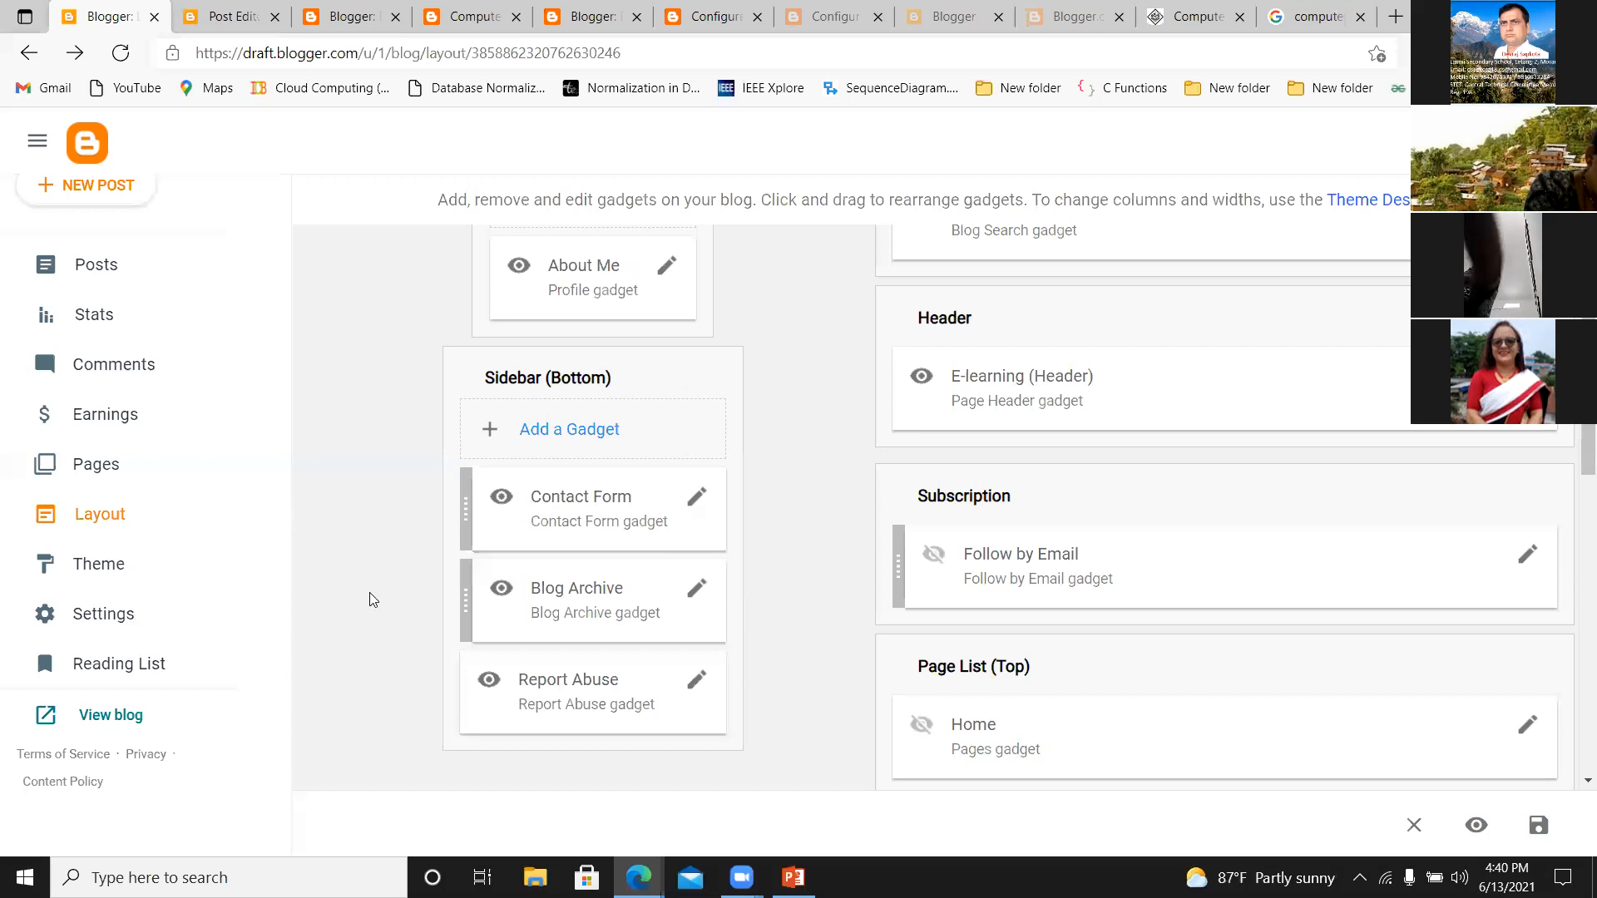
Go to the blog's Pages section and create a new page titled "Home Page".
left_click(69, 473)
left_click(880, 169)
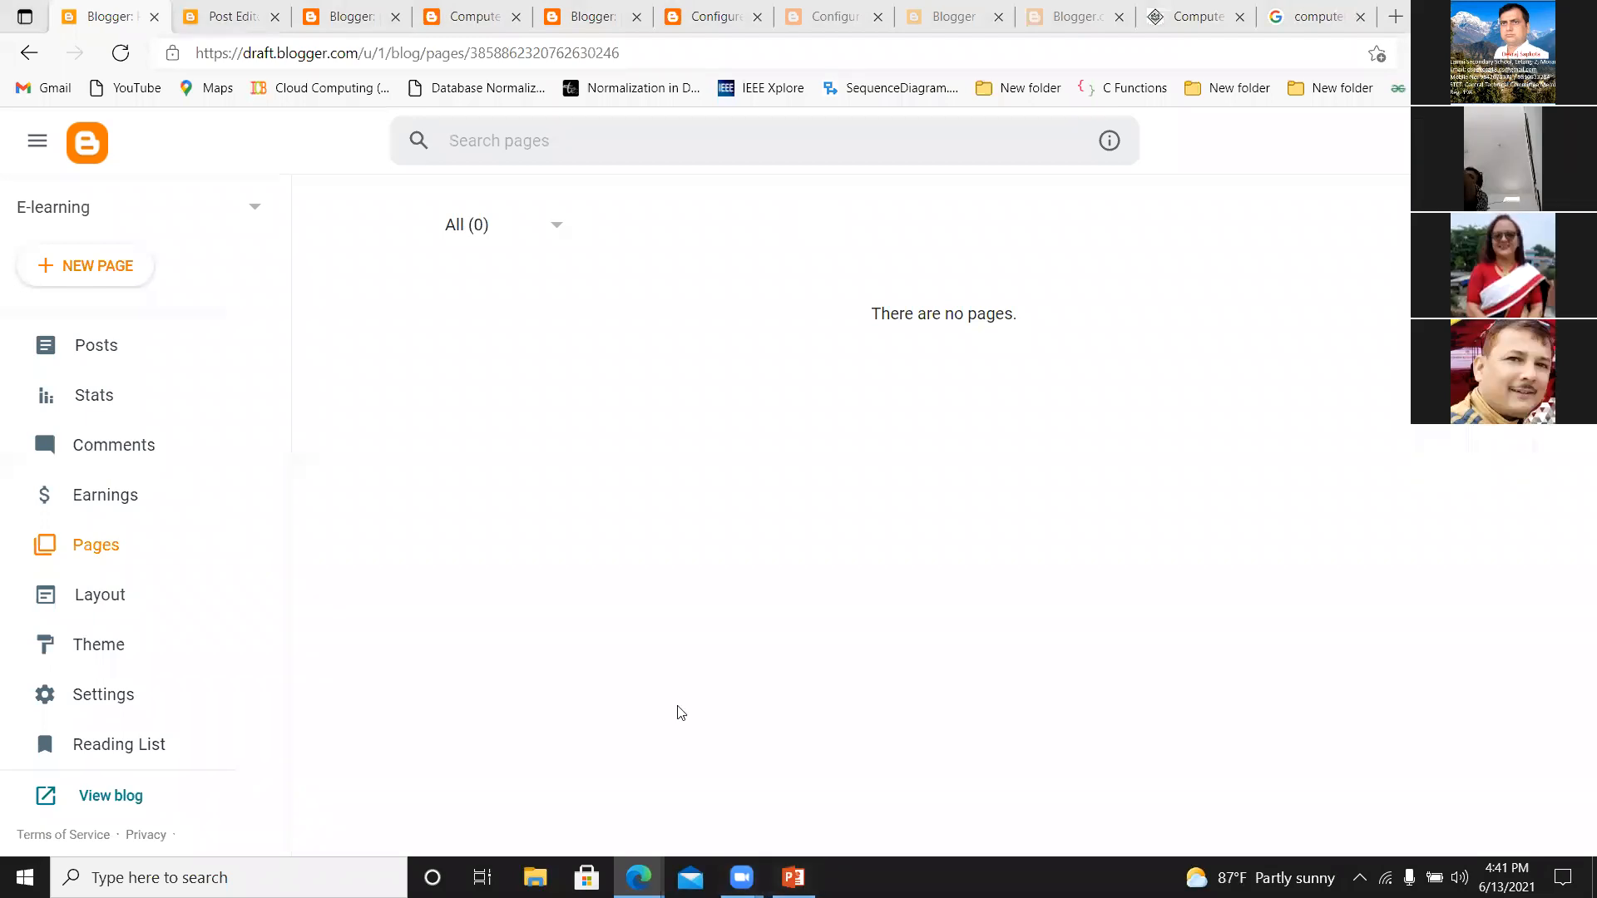
mouse_move(794, 877)
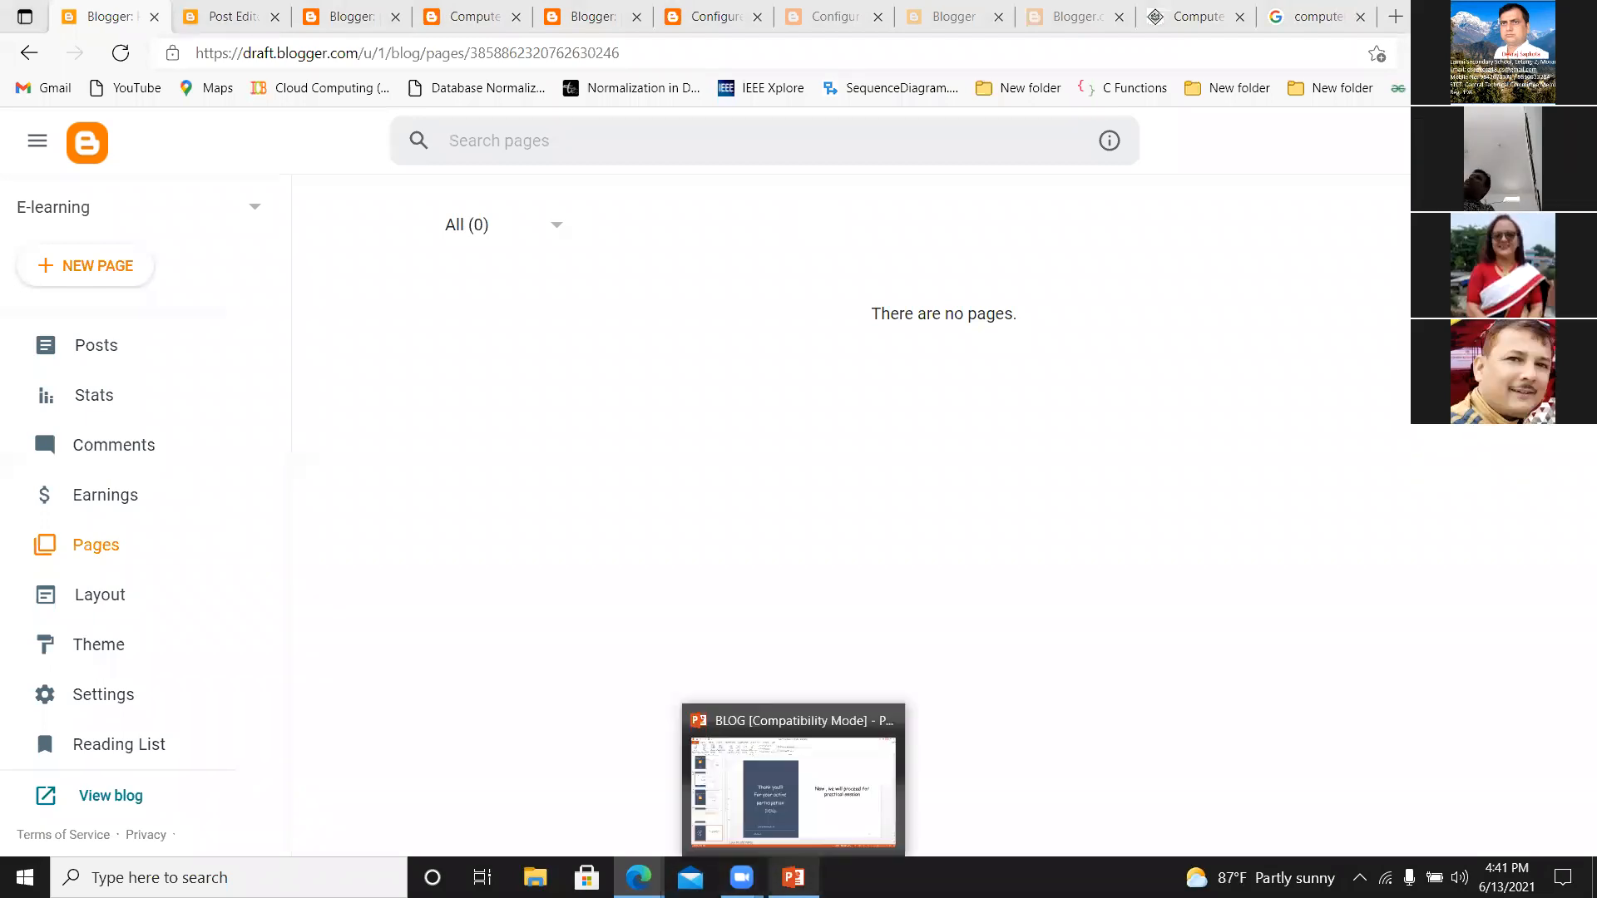
left_click(879, 843)
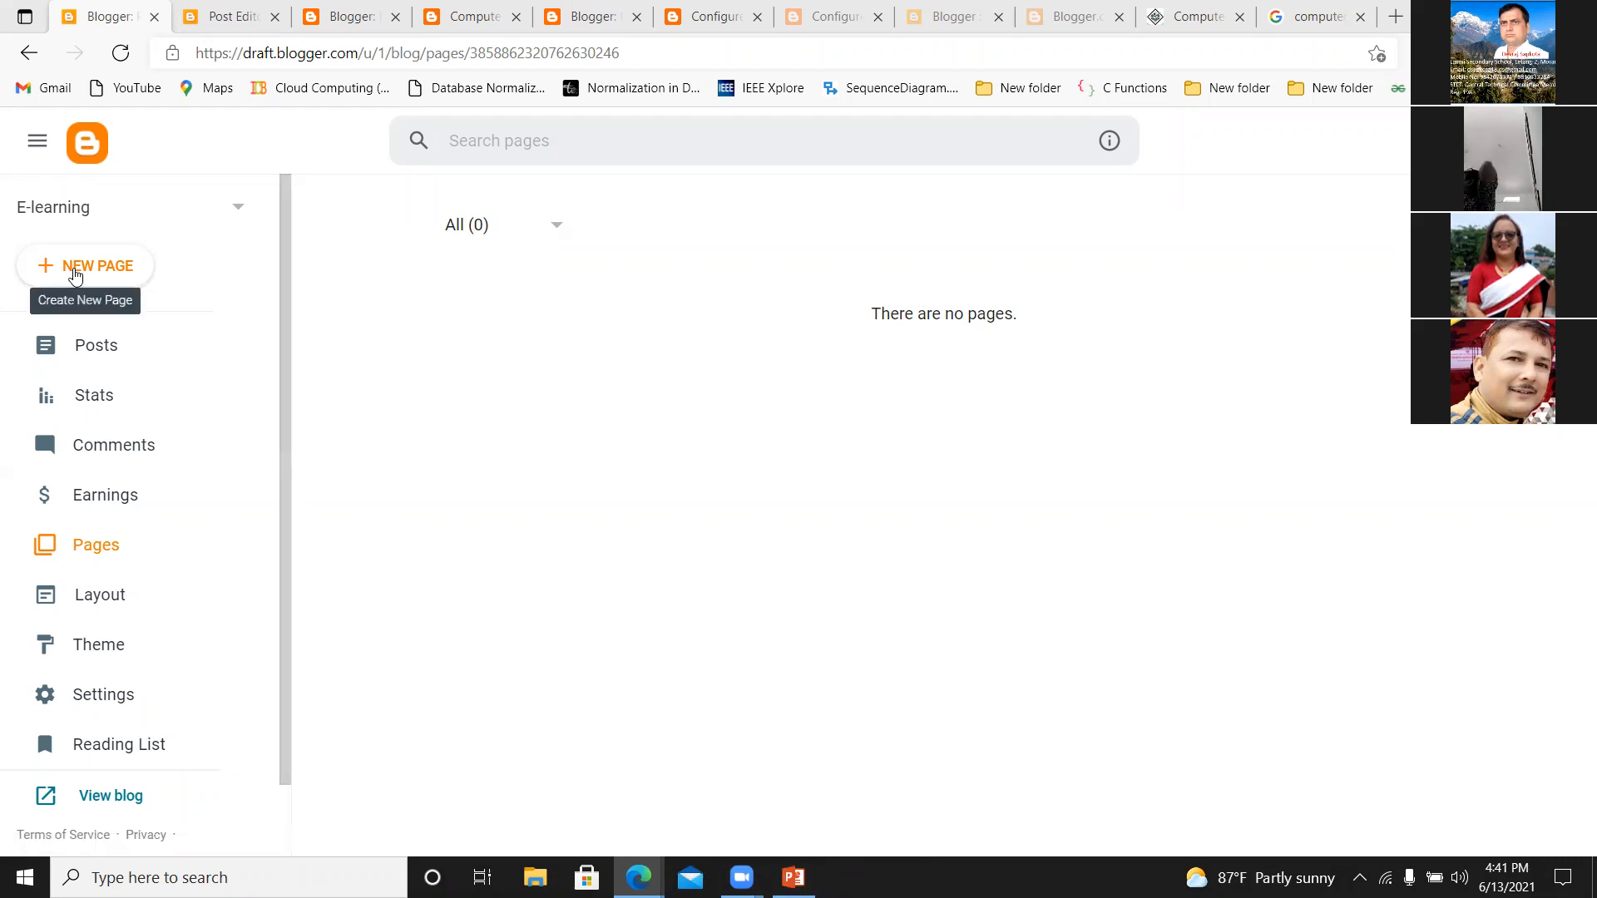
left_click(75, 268)
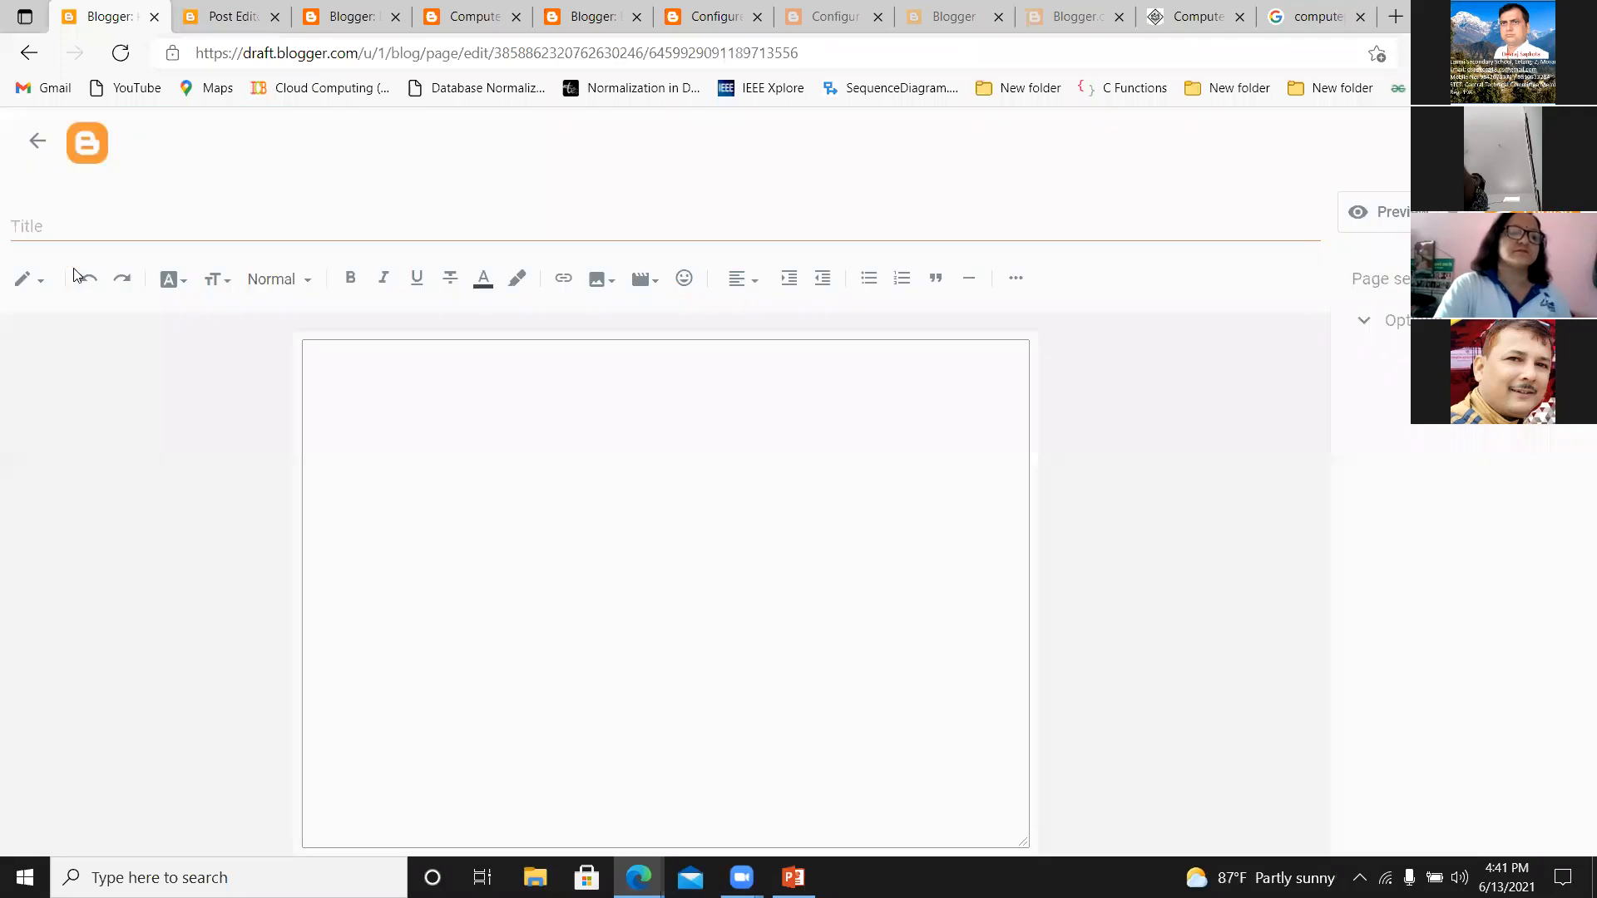
left_click(121, 219)
type("Home Page")
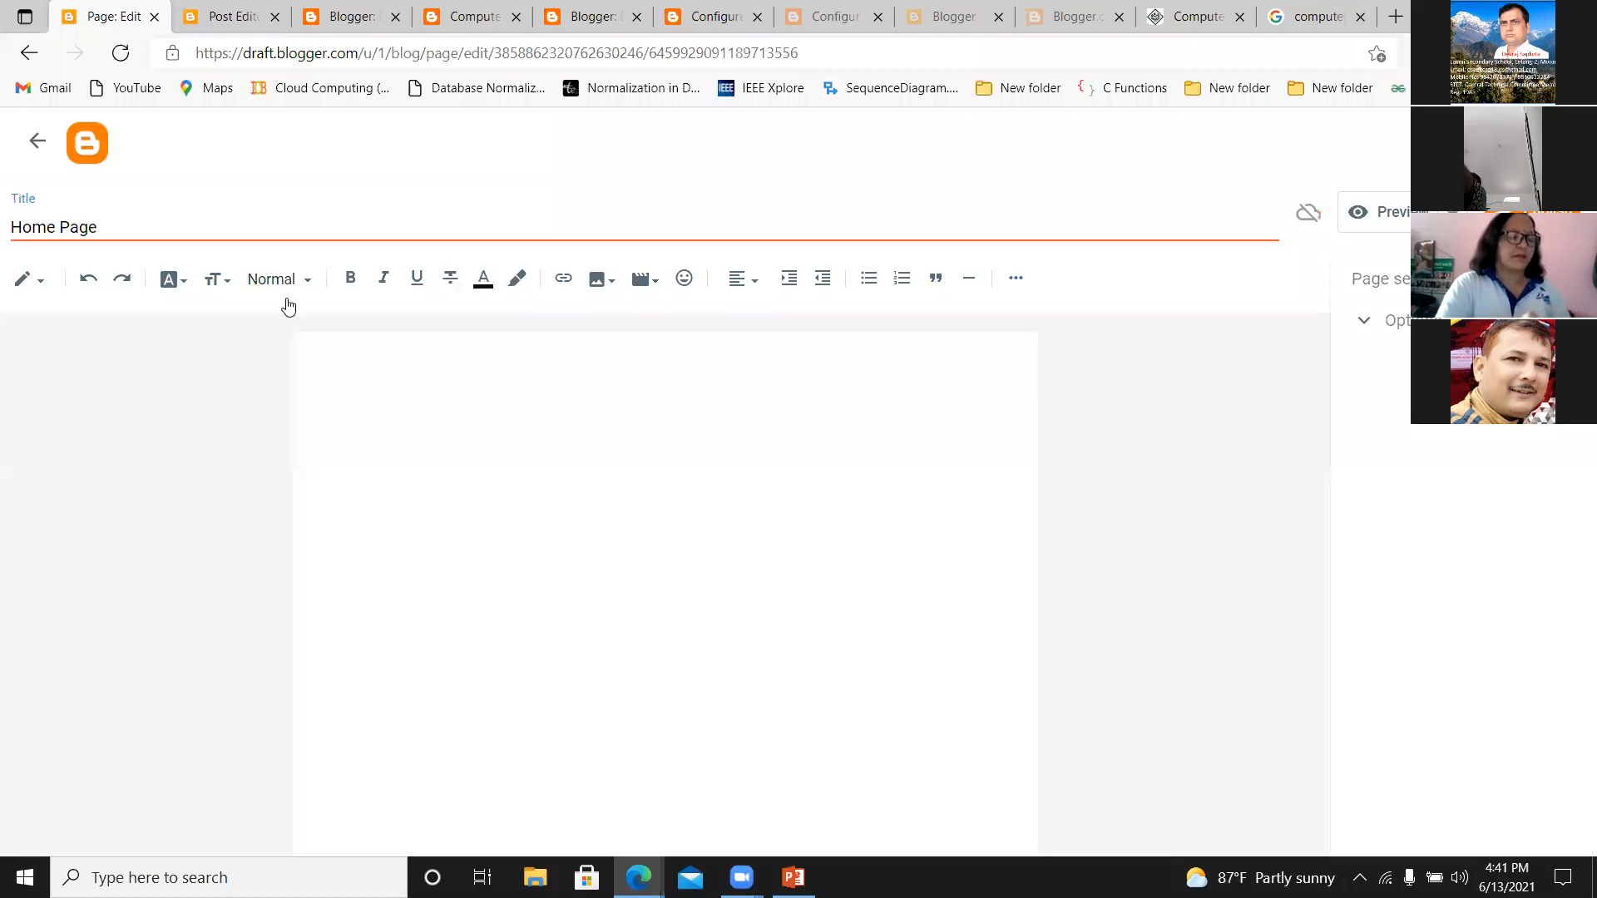
Upload the com picture from the nta folder on Local Disk (D:) and insert it into the Home Page body.
left_click(340, 365)
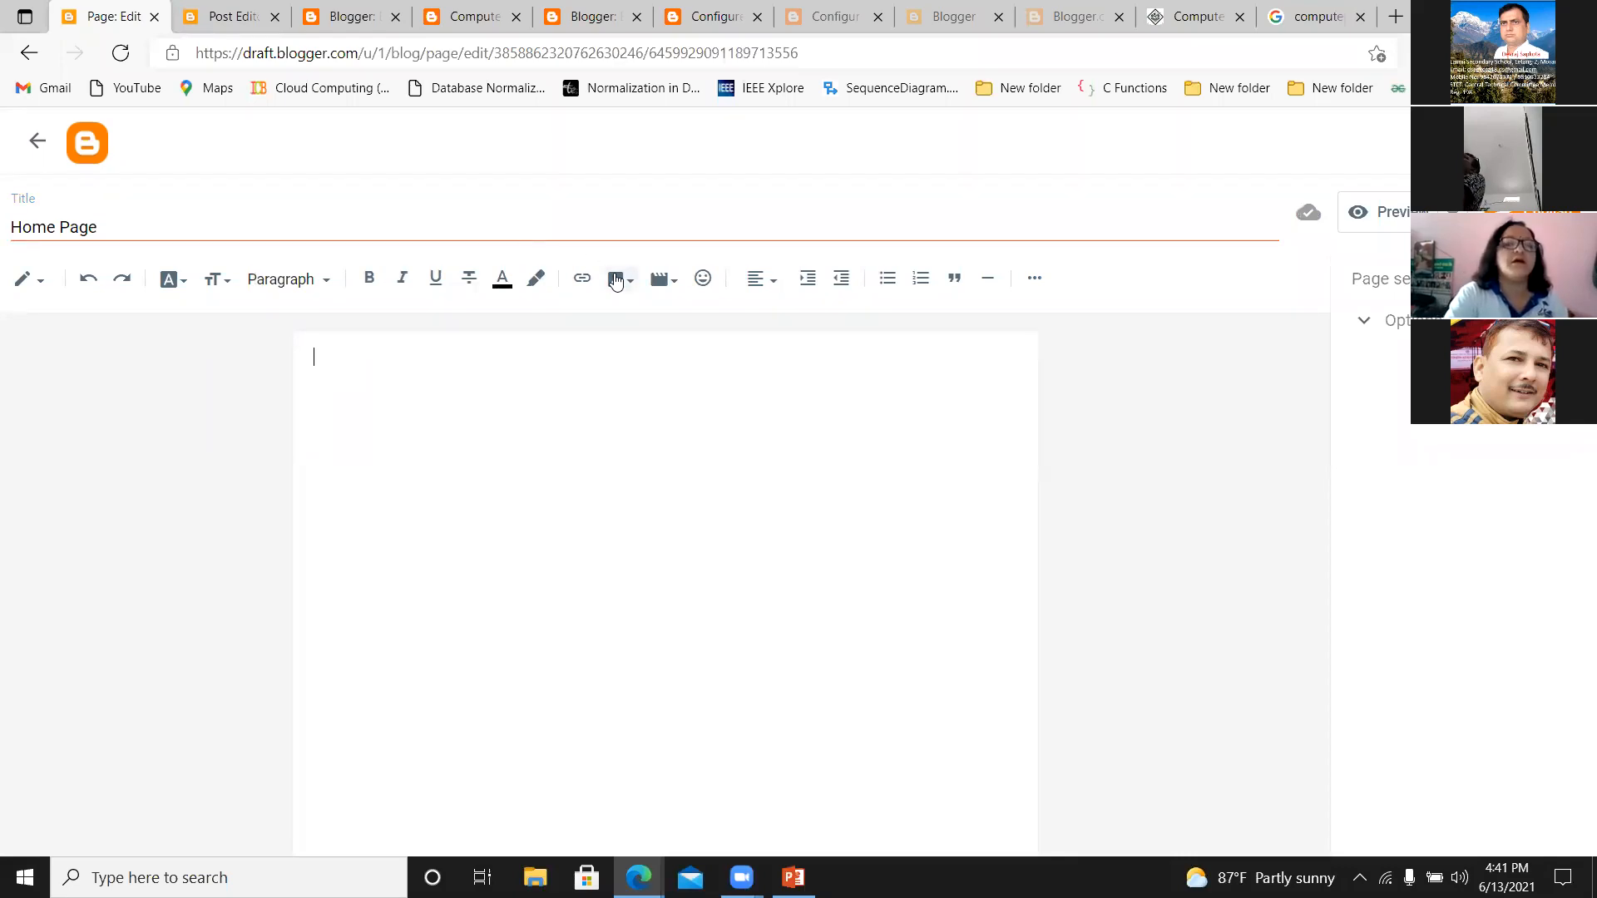
left_click(628, 286)
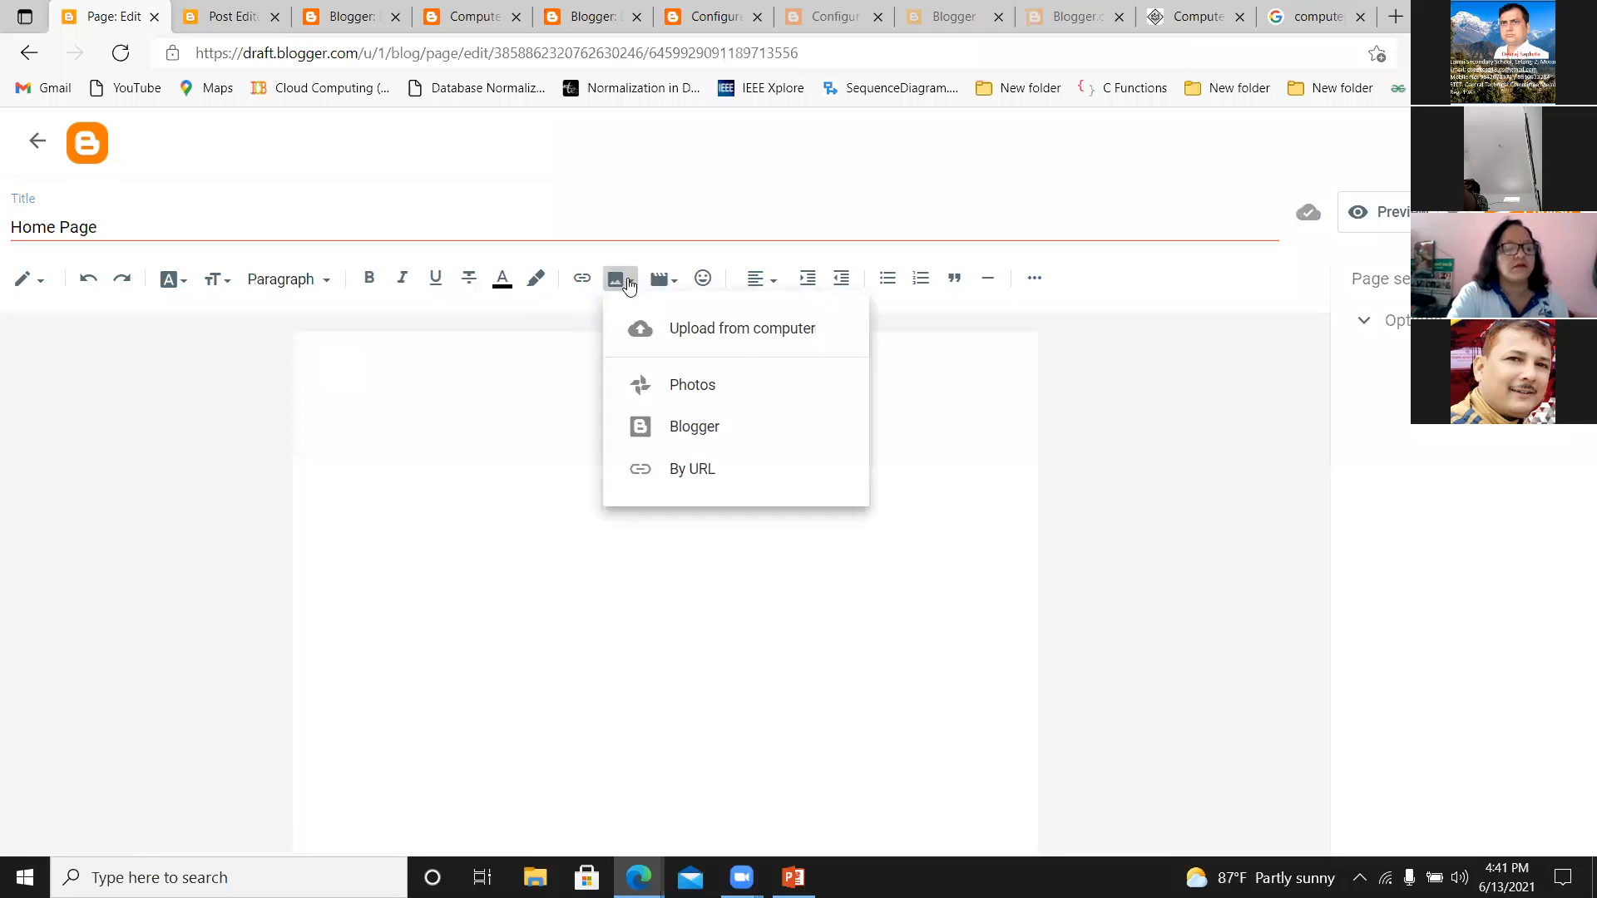
left_click(708, 337)
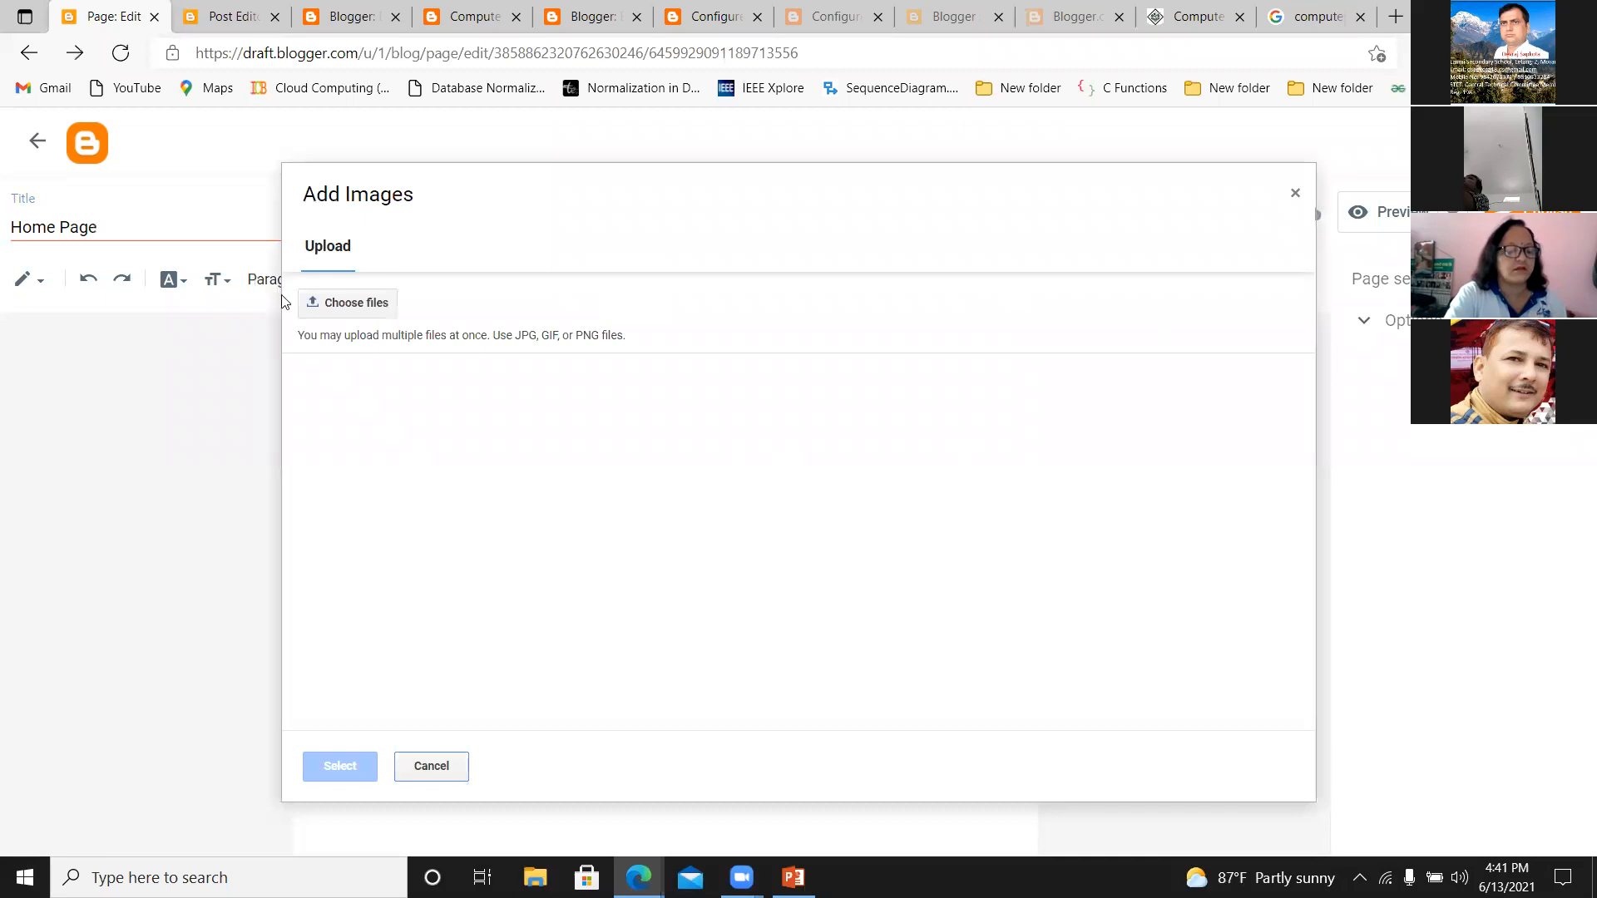
left_click(332, 301)
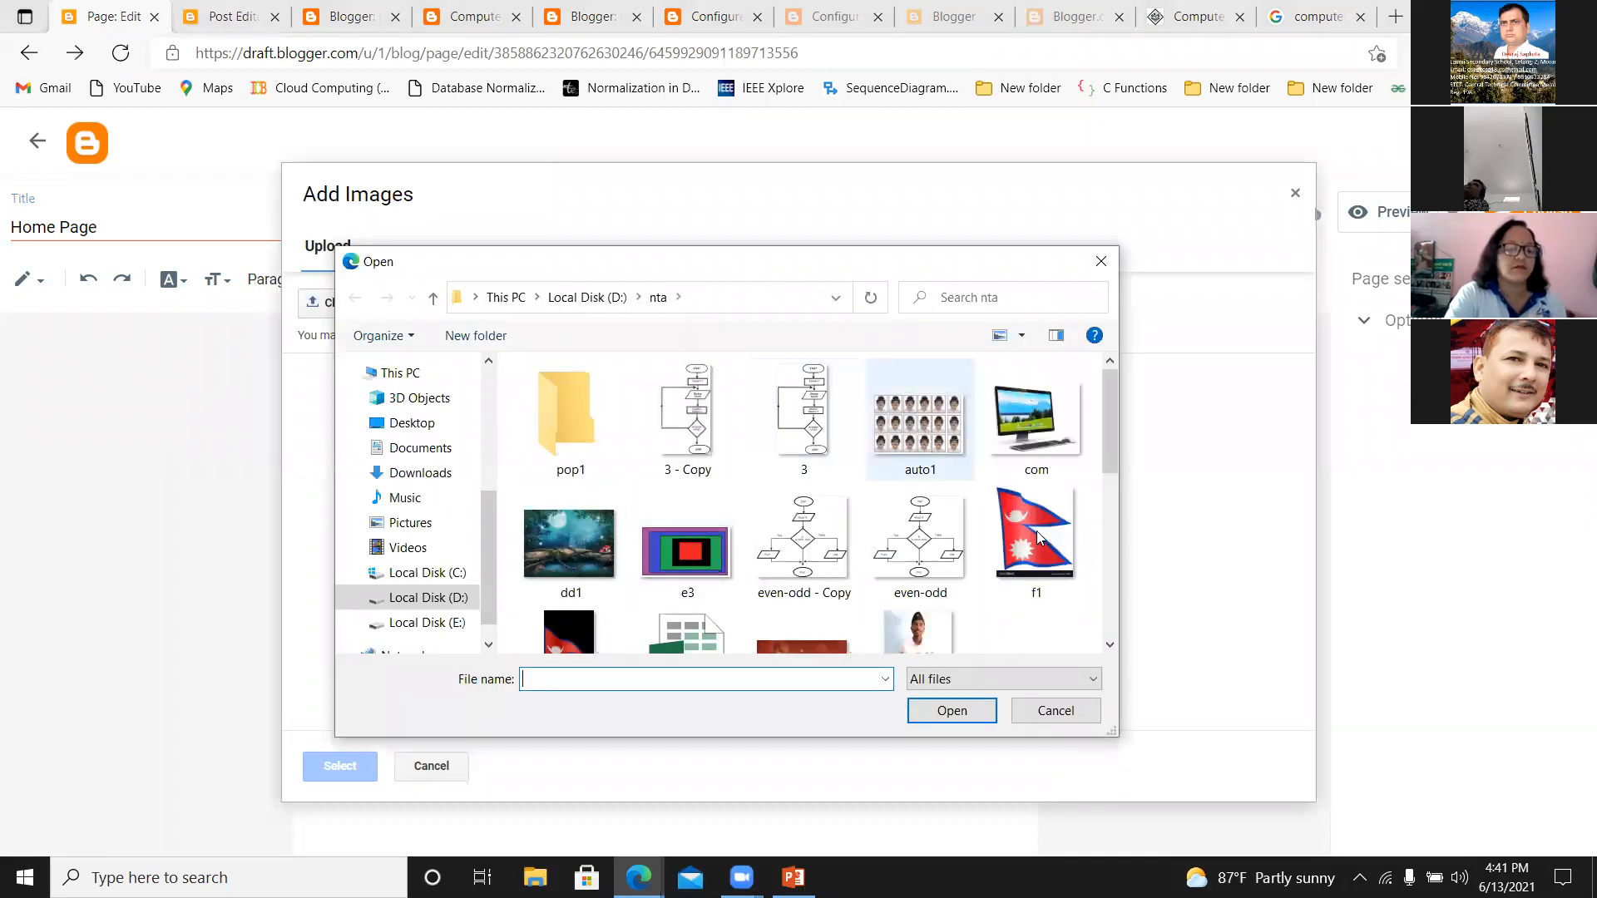
left_click(1030, 424)
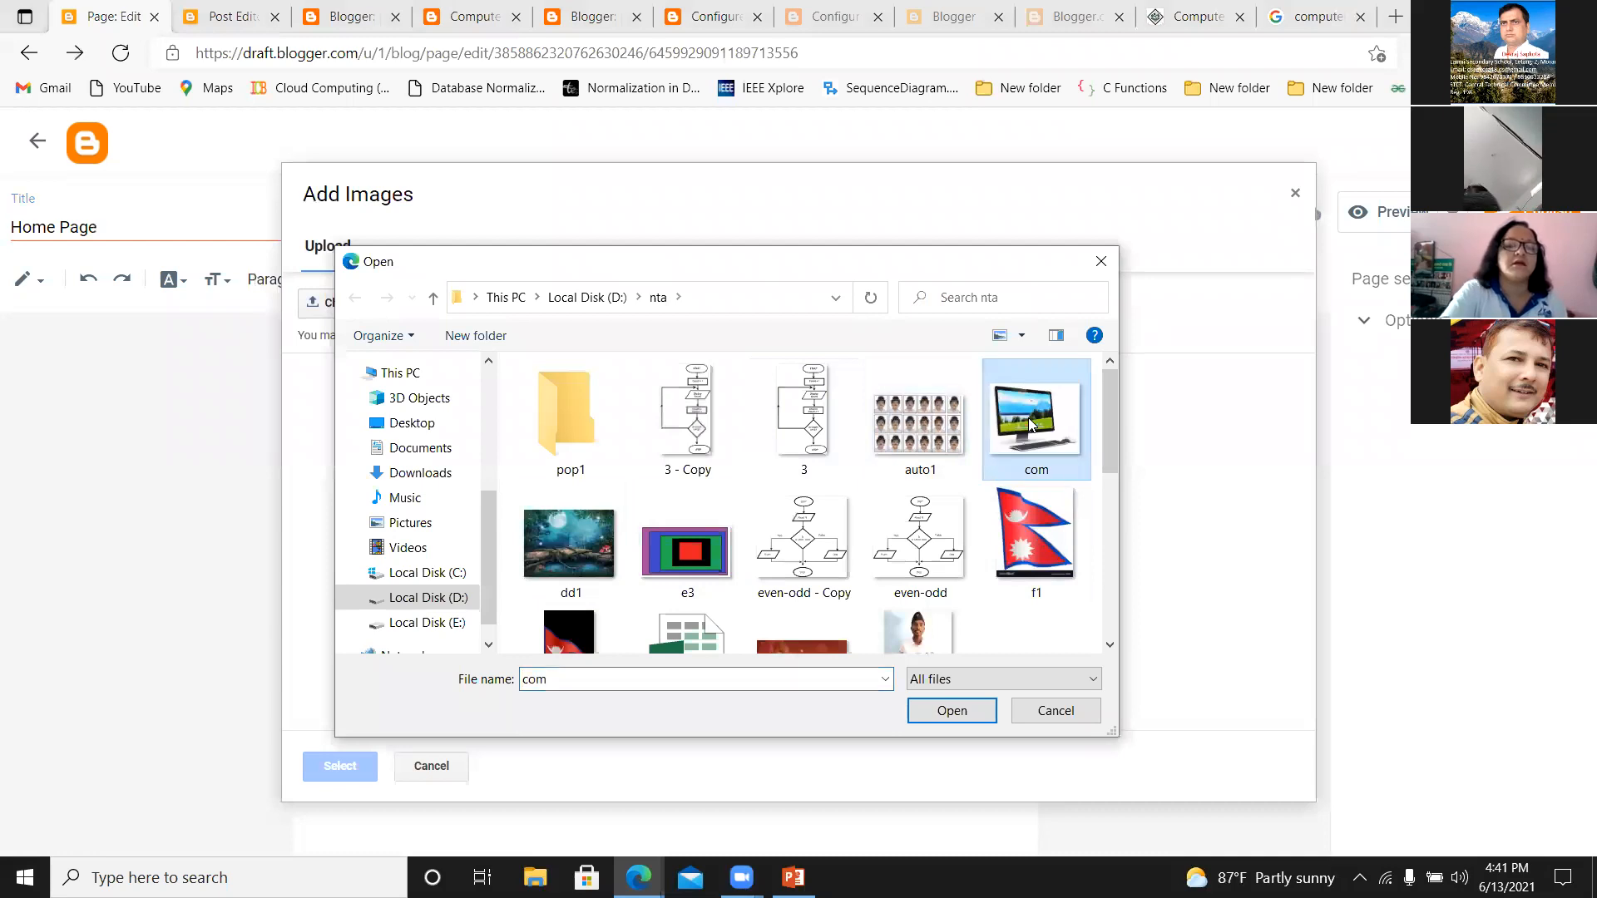
left_click(953, 712)
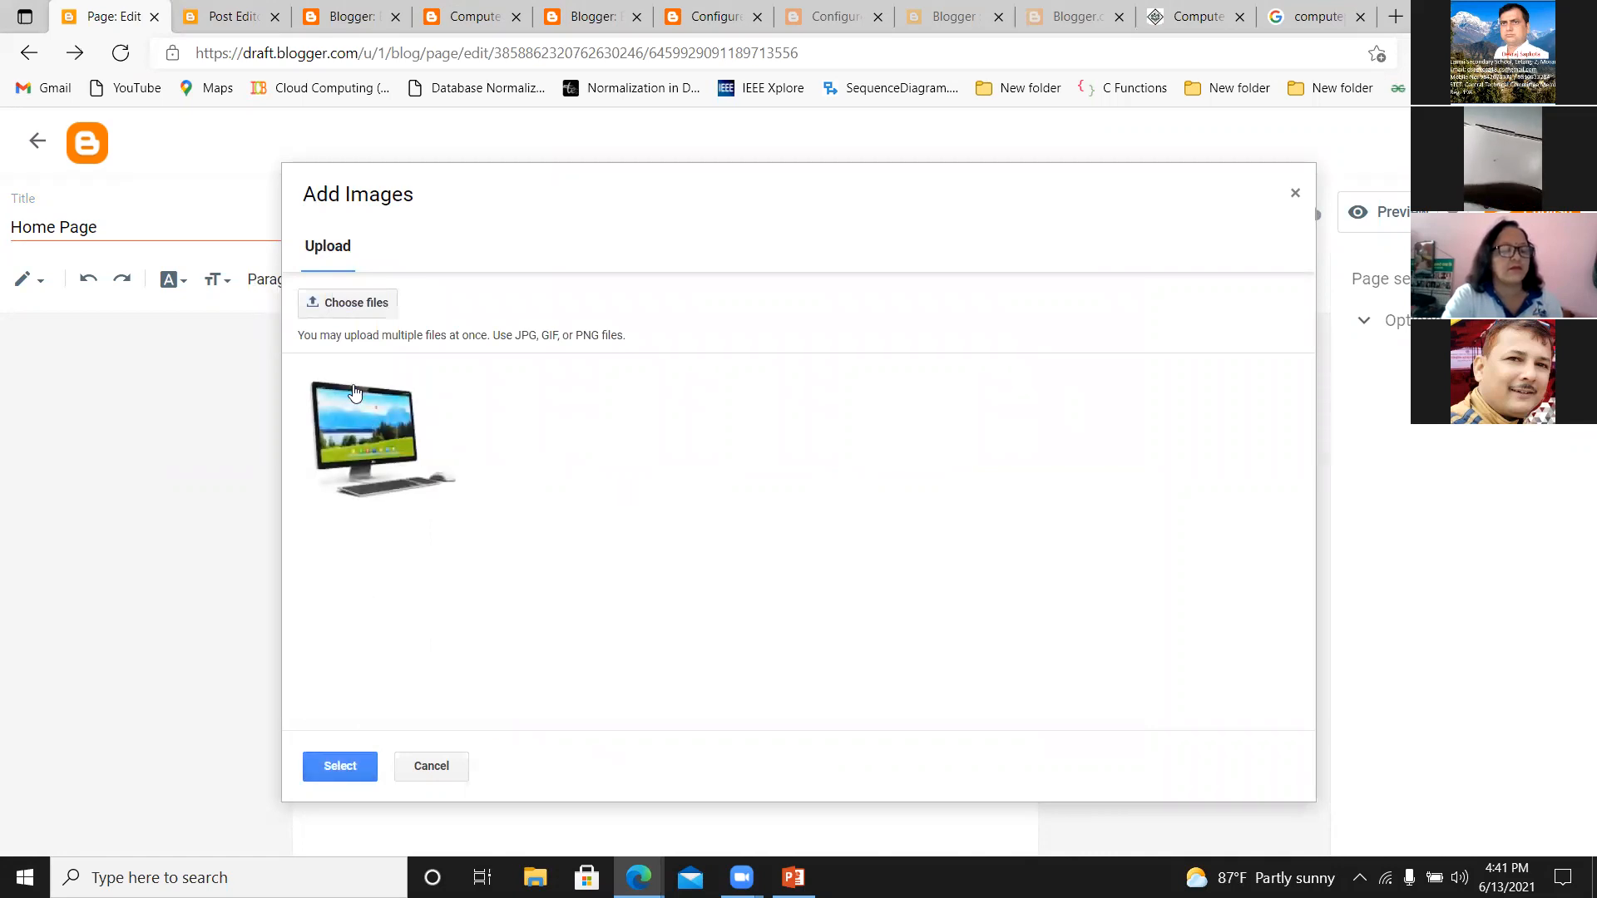
left_click(354, 392)
left_click(331, 769)
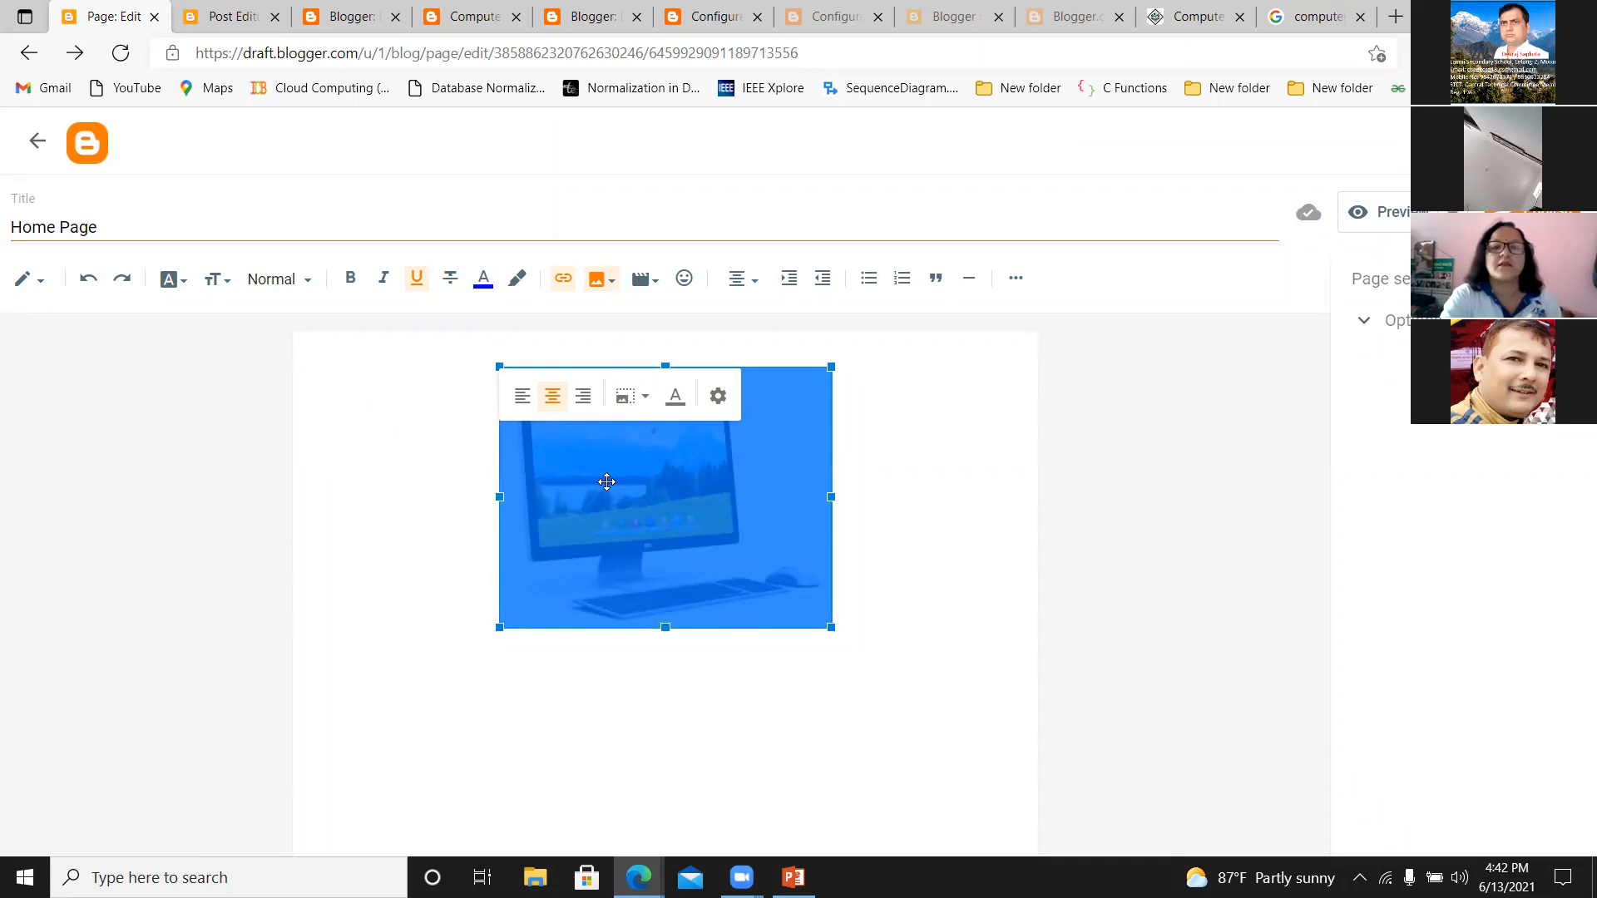
left_click(930, 579)
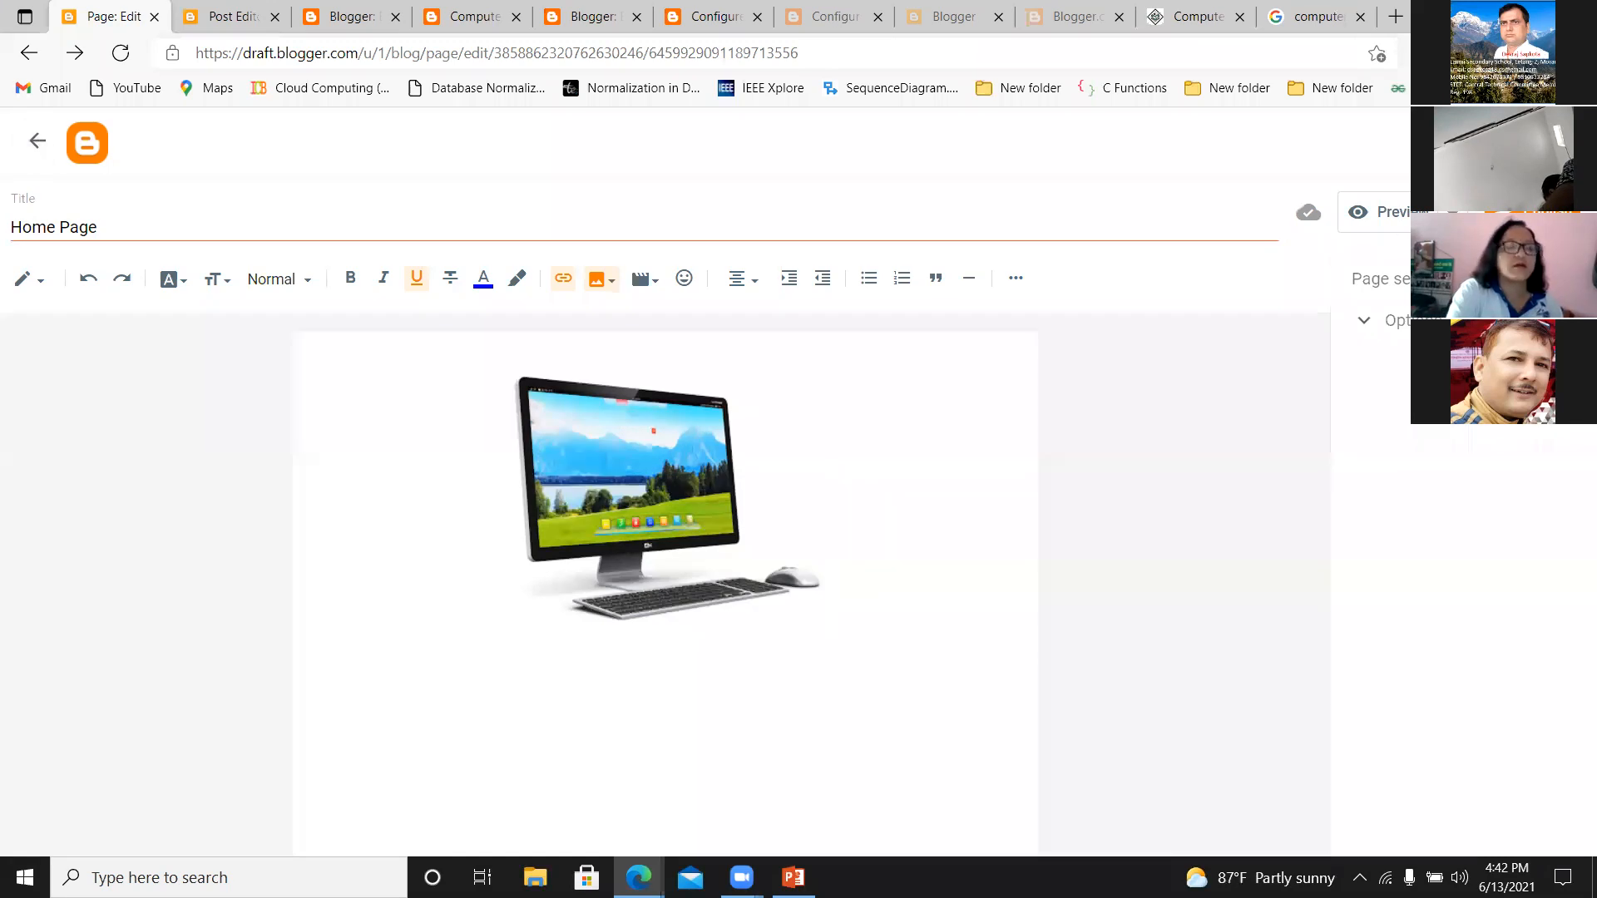
Publish the Home Page to the blog, confirm the publication, and view the live blog.
left_click(1532, 212)
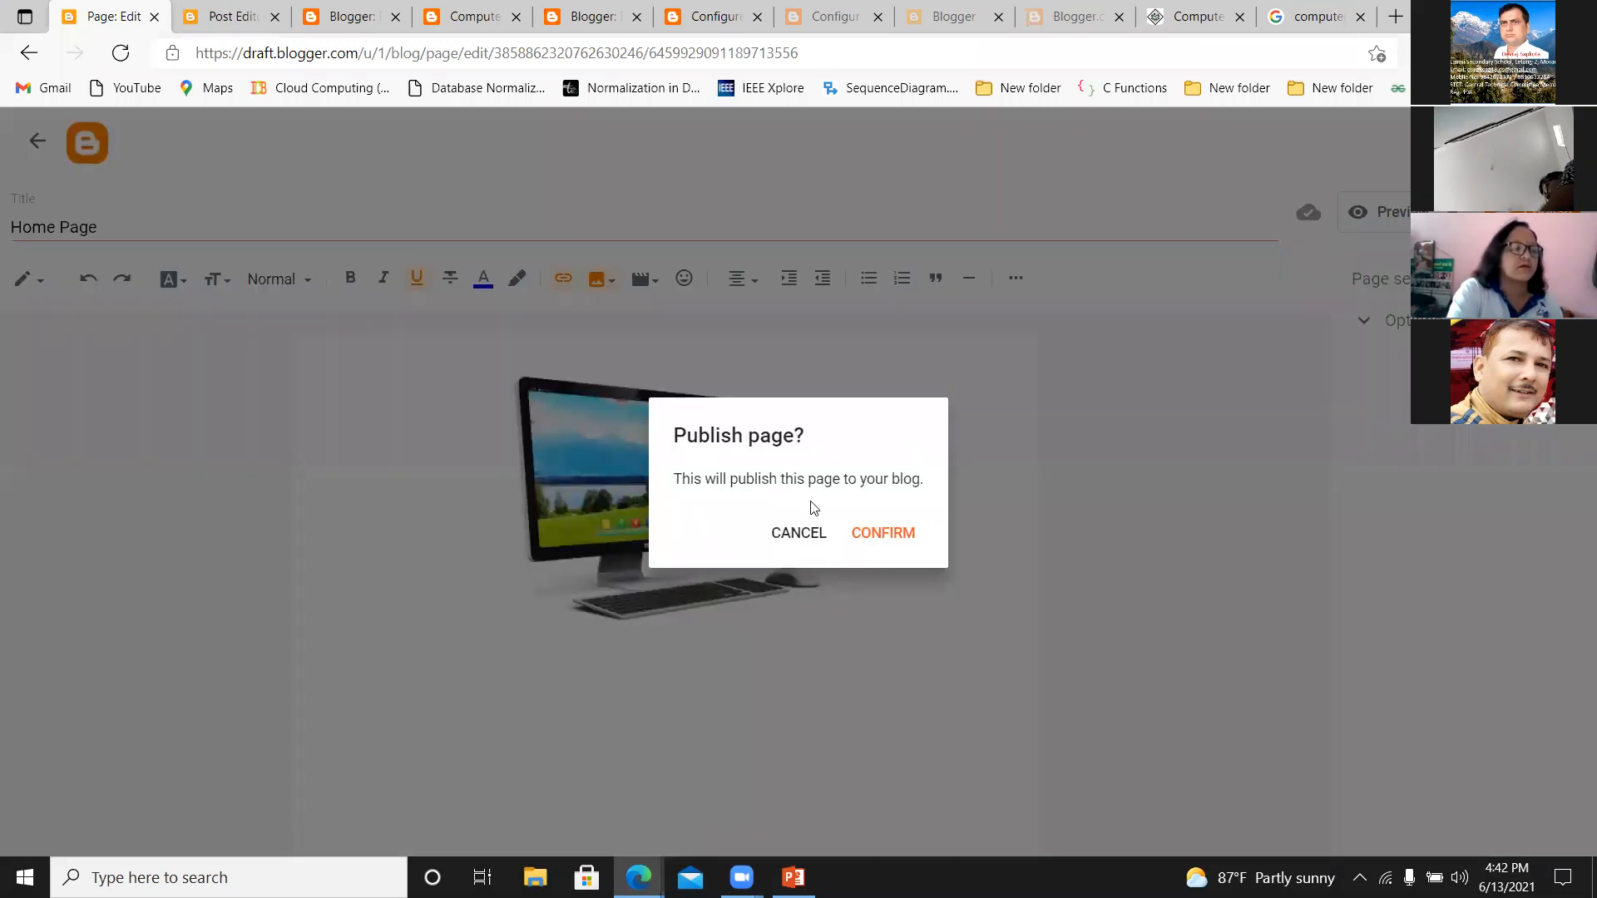
left_click(872, 543)
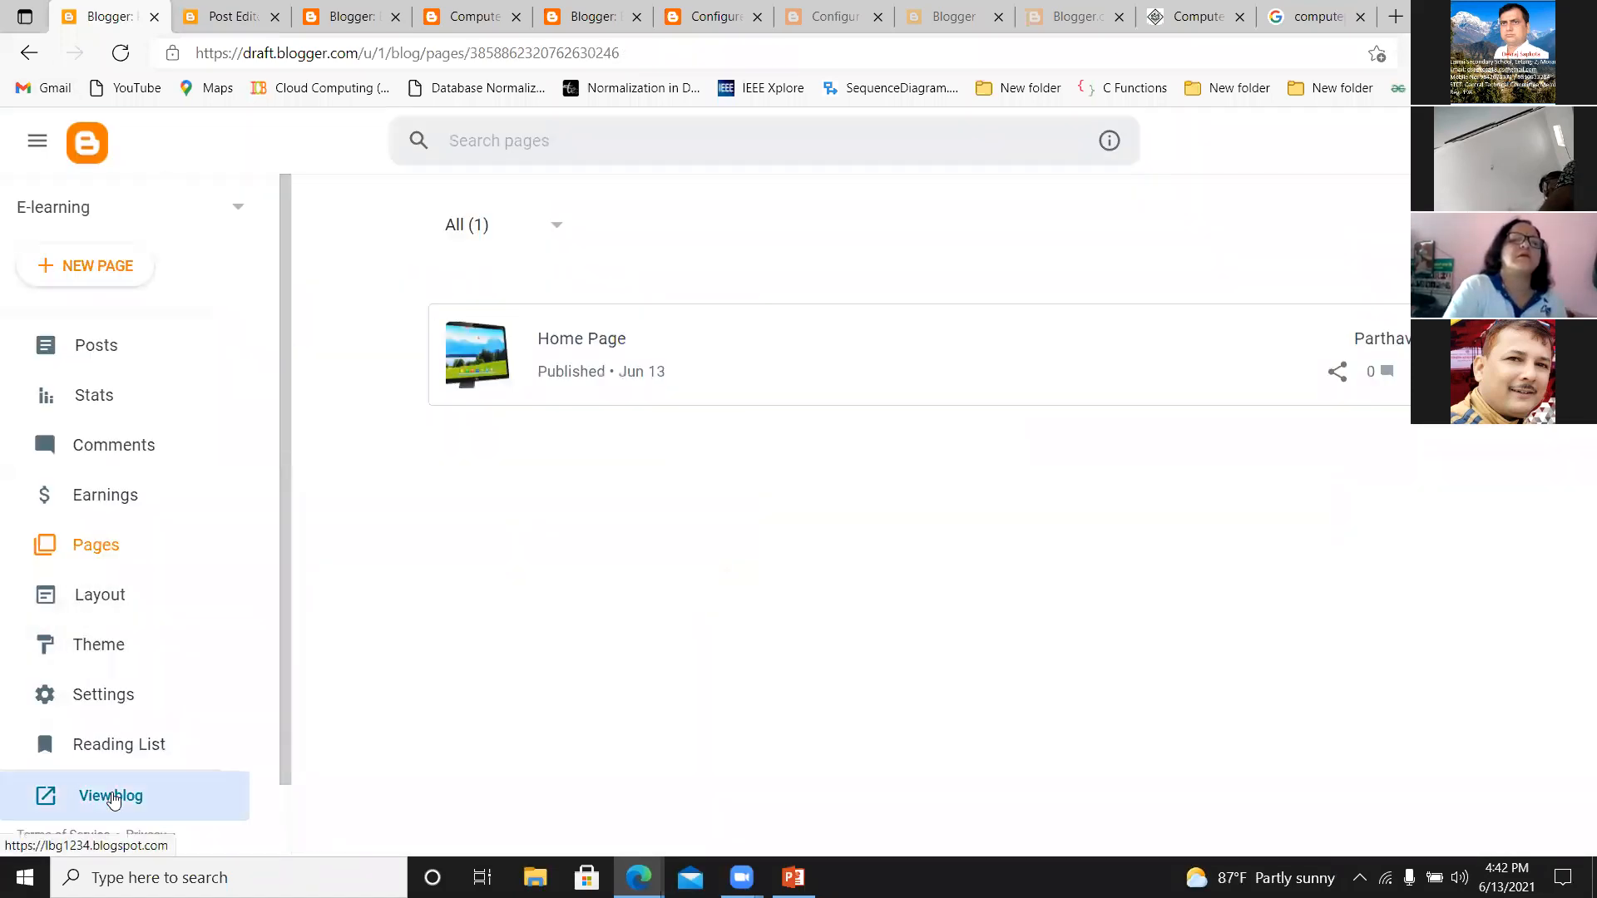
left_click(112, 795)
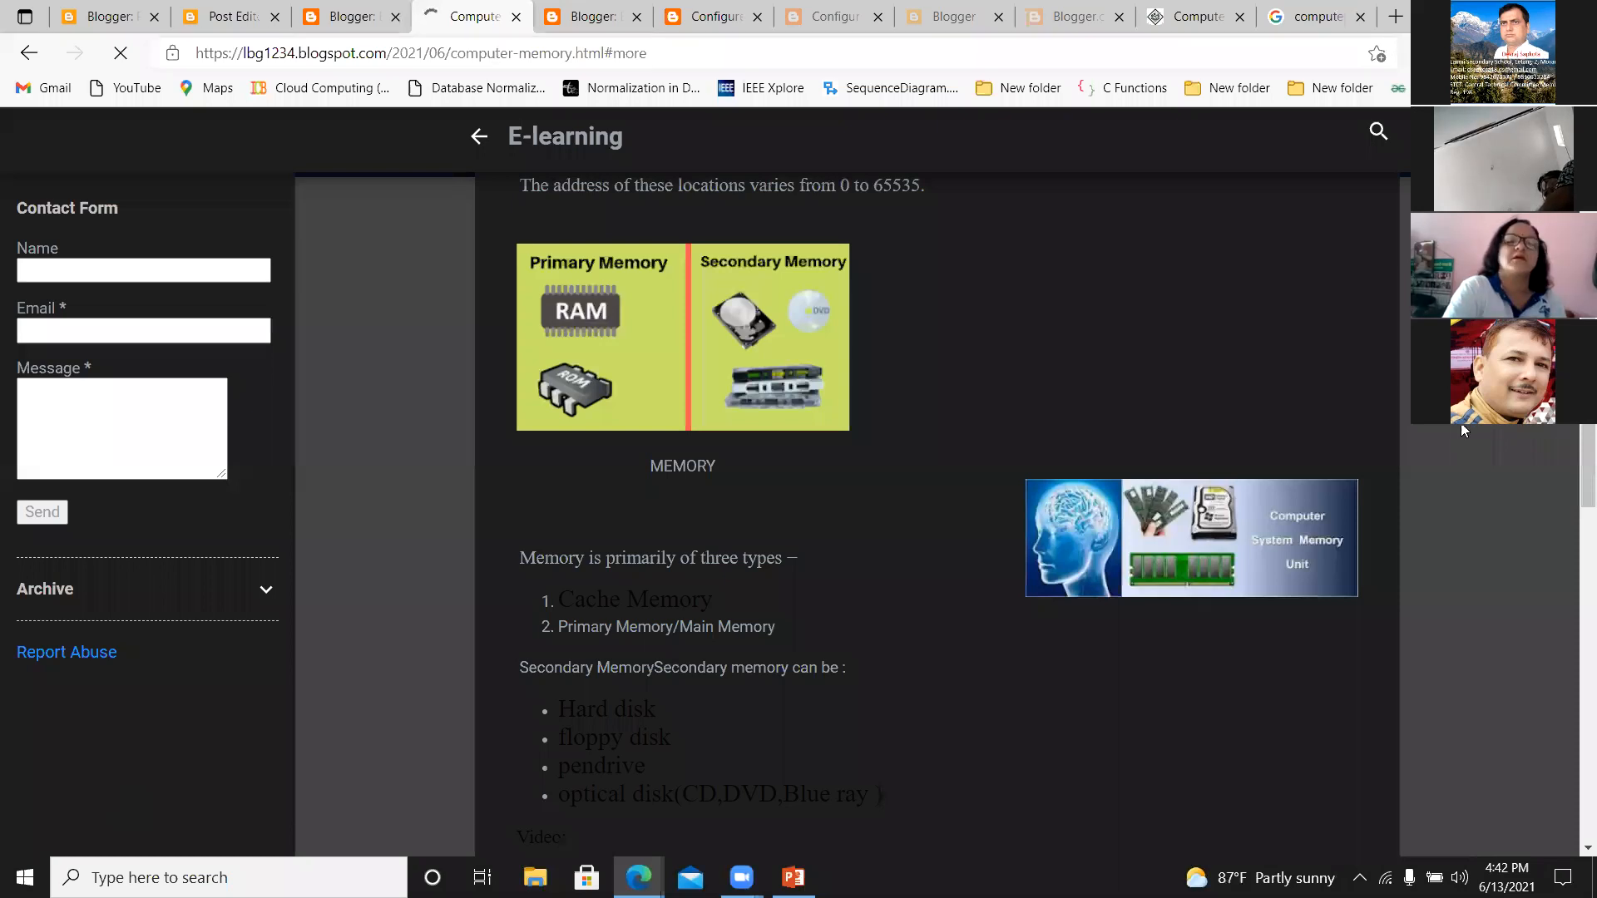
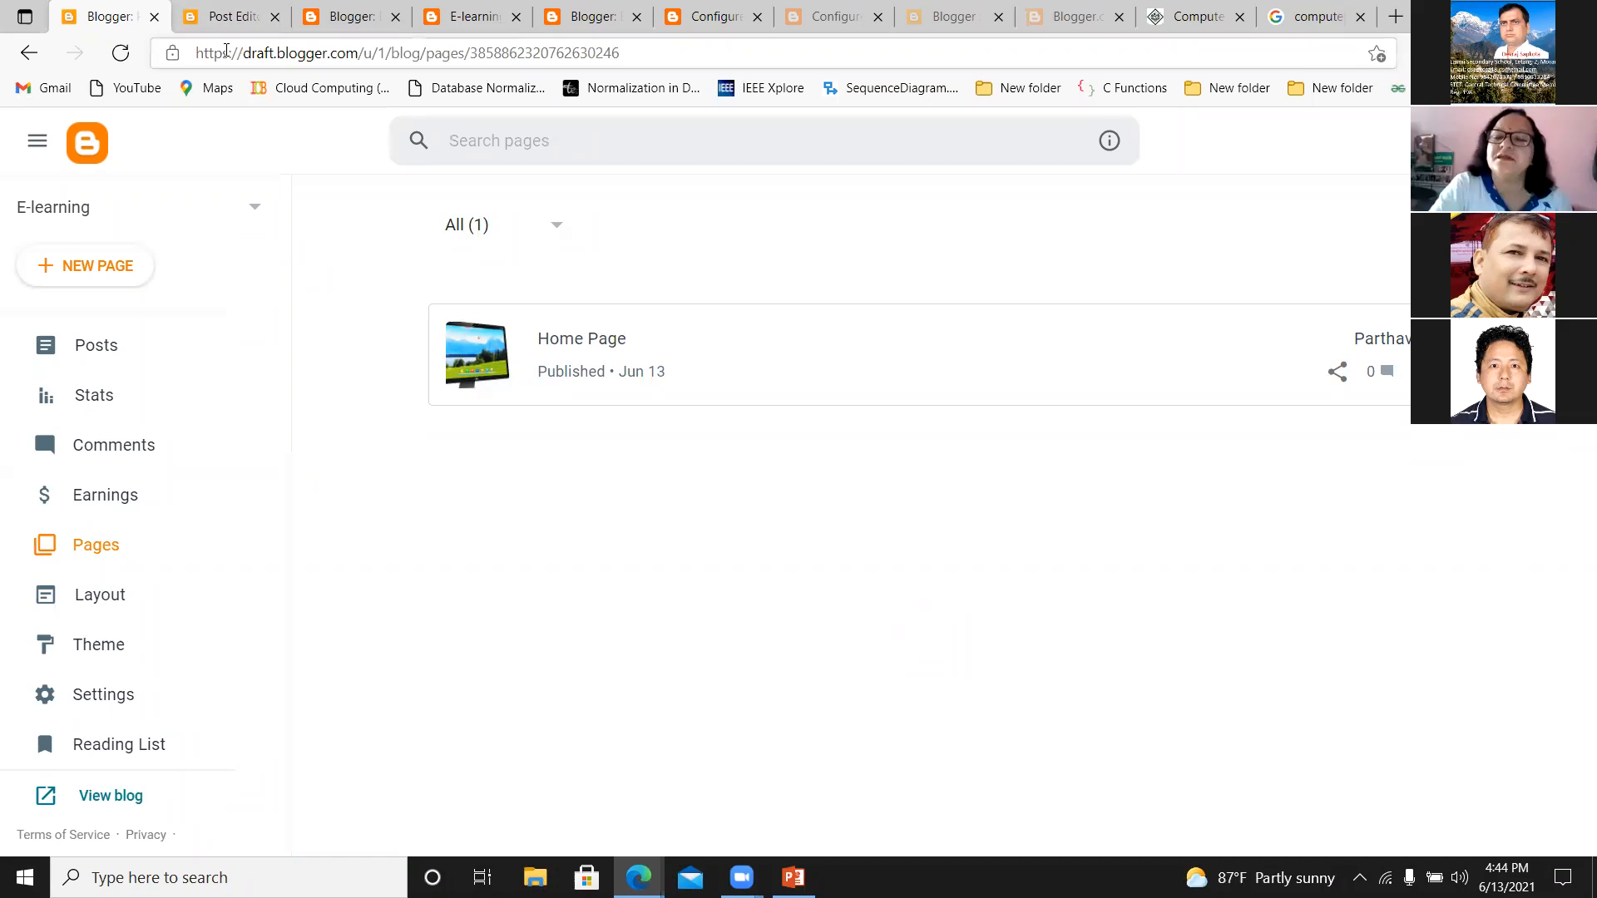
Create a new page in the blog's Pages section and title it "Contact_Us".
left_click(221, 27)
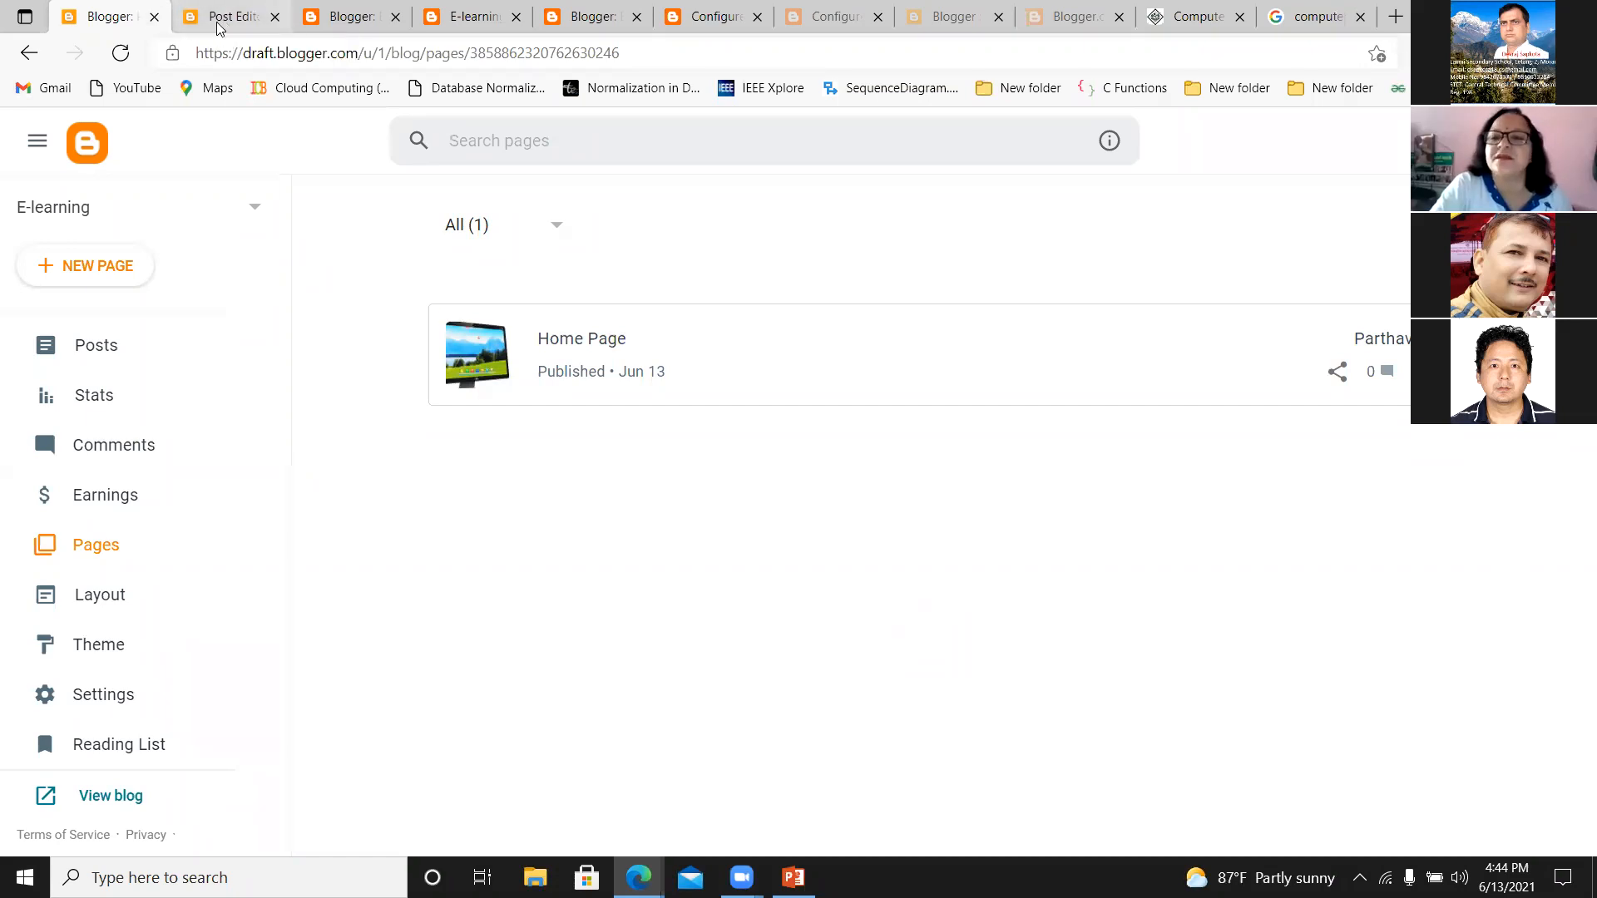
left_click(94, 20)
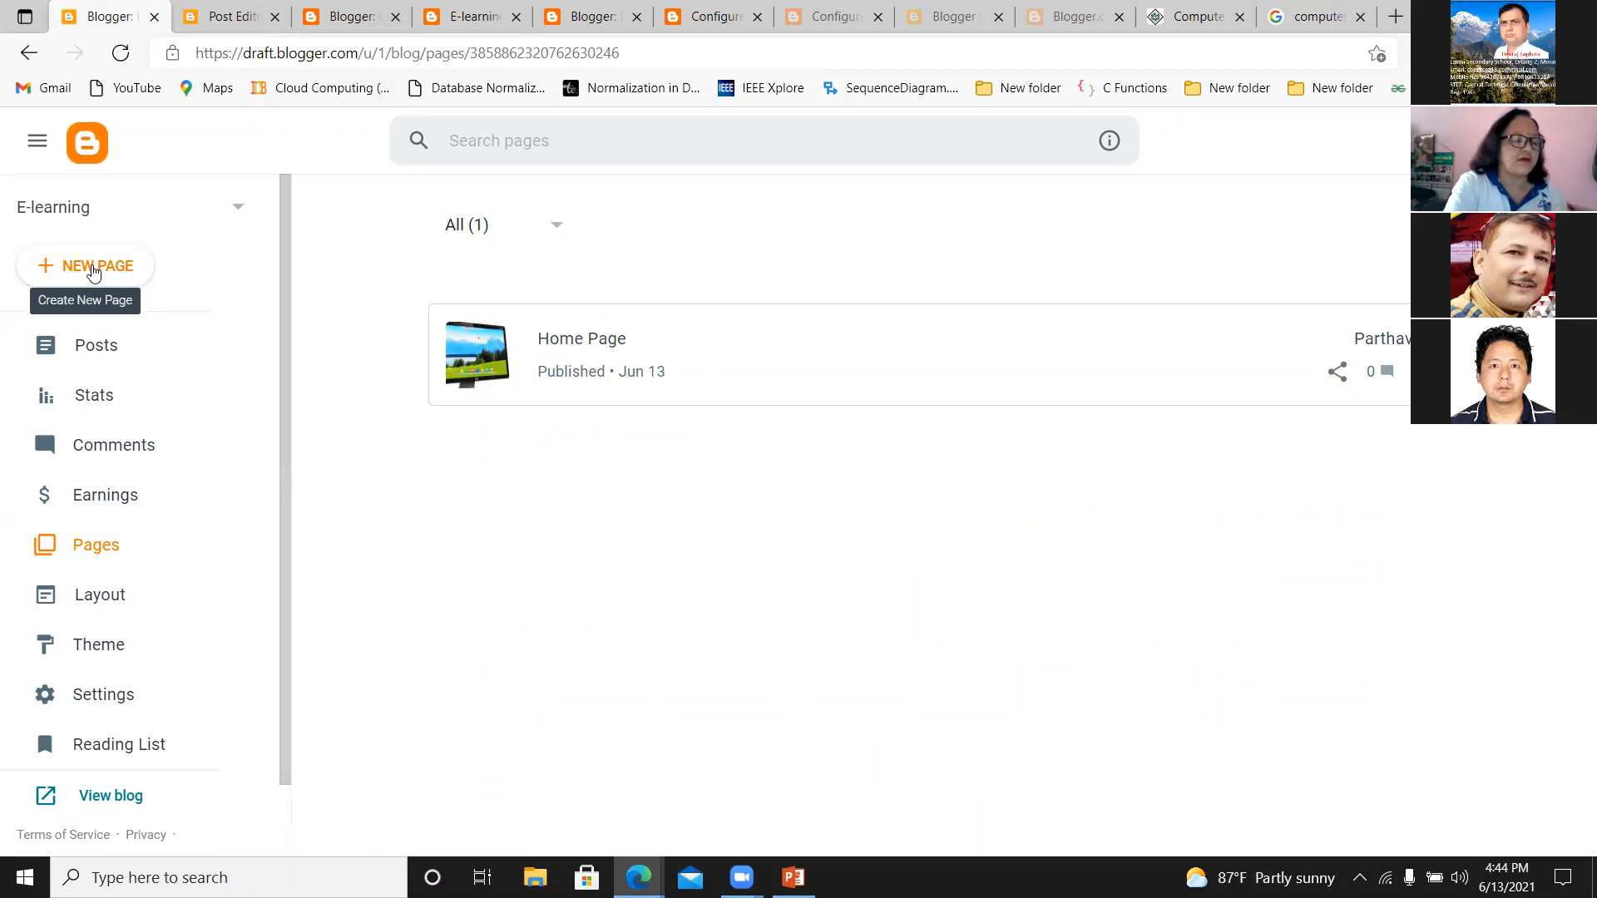
left_click(84, 266)
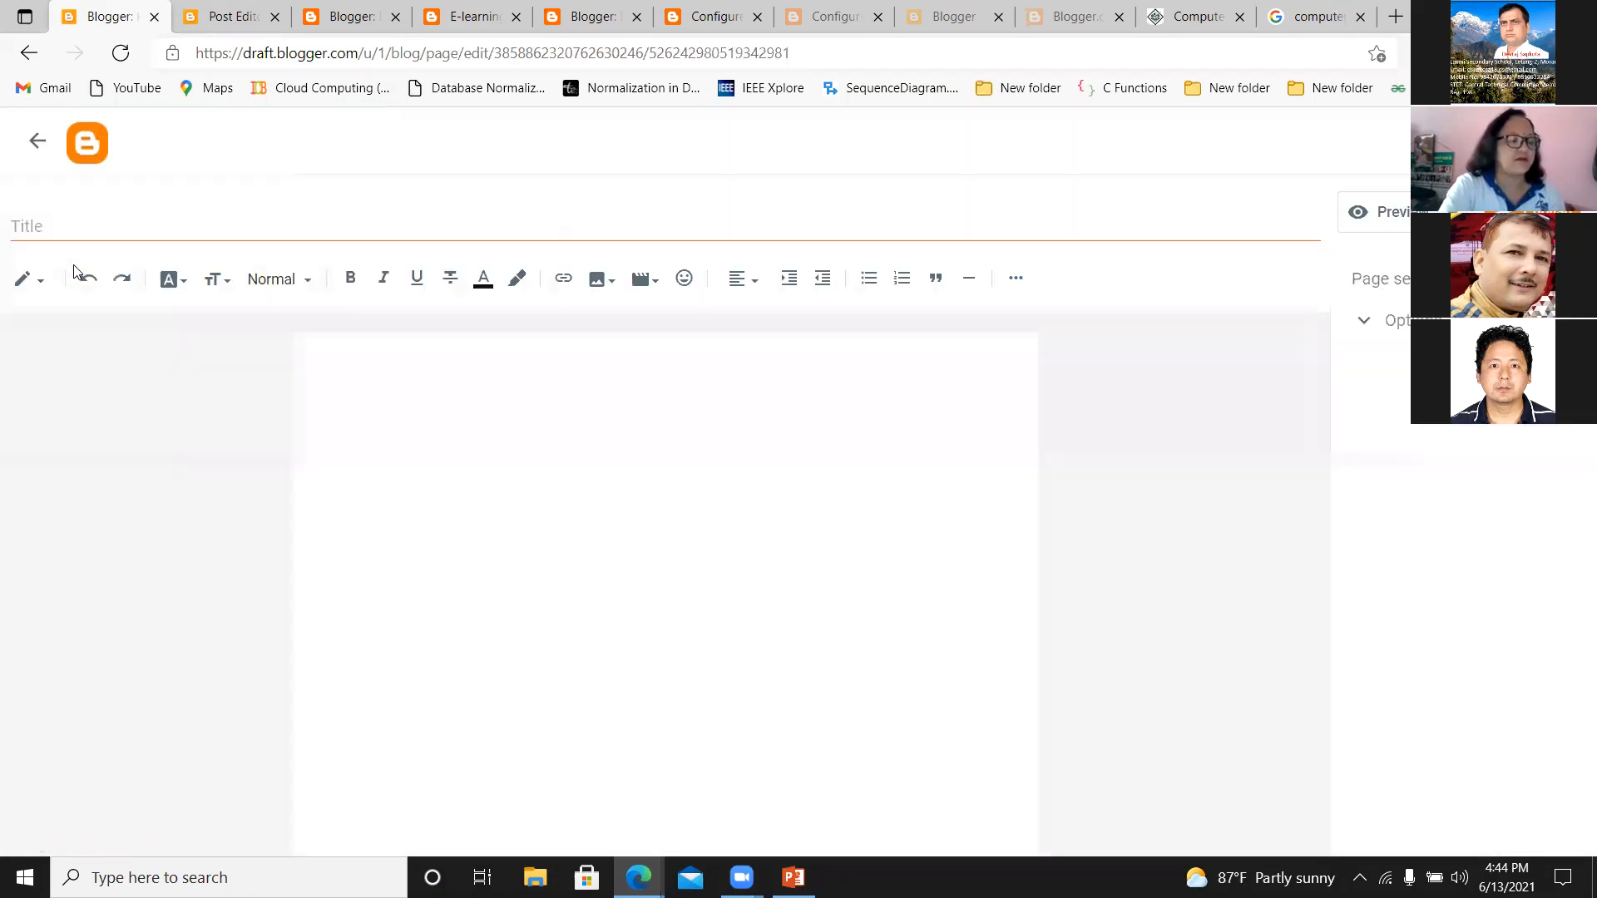
left_click(63, 215)
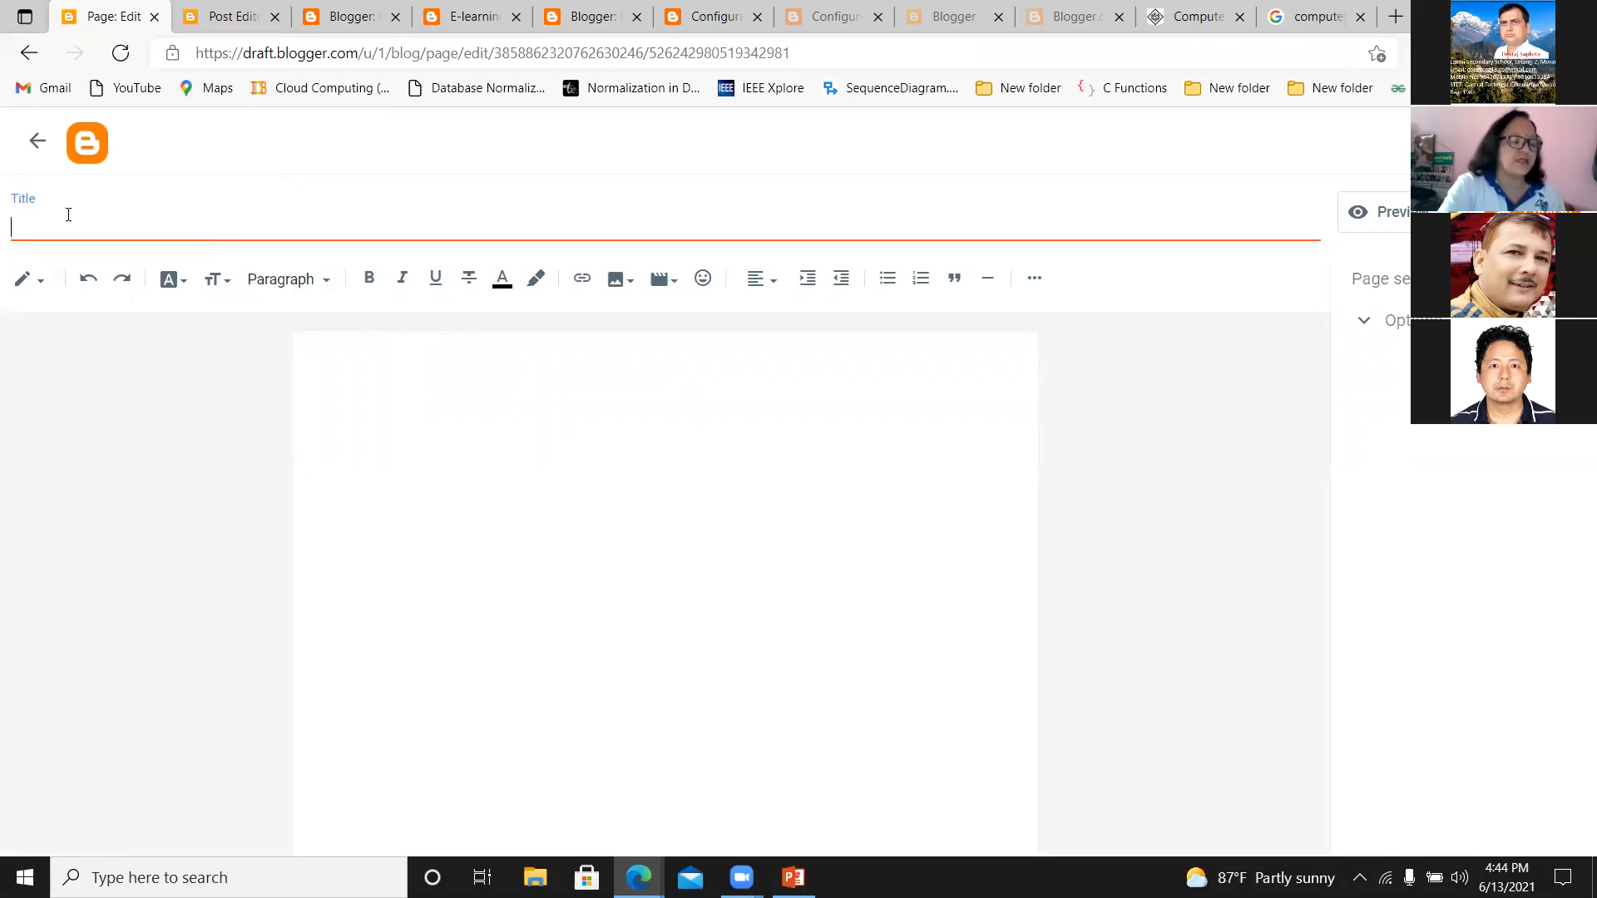
type("Conta")
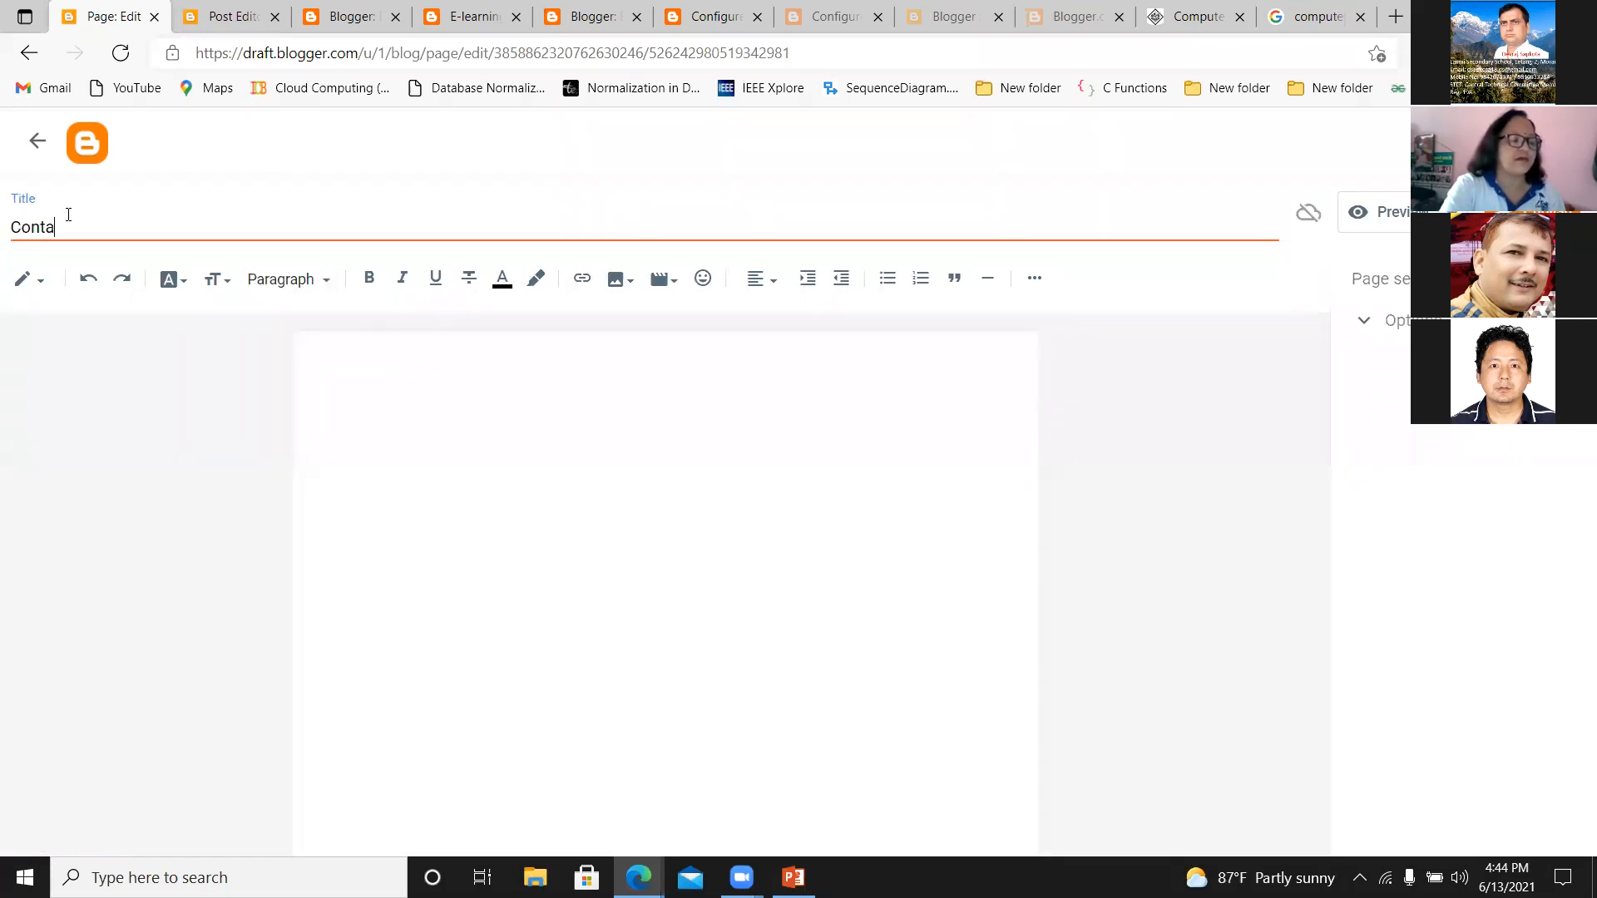
type("ct_Us")
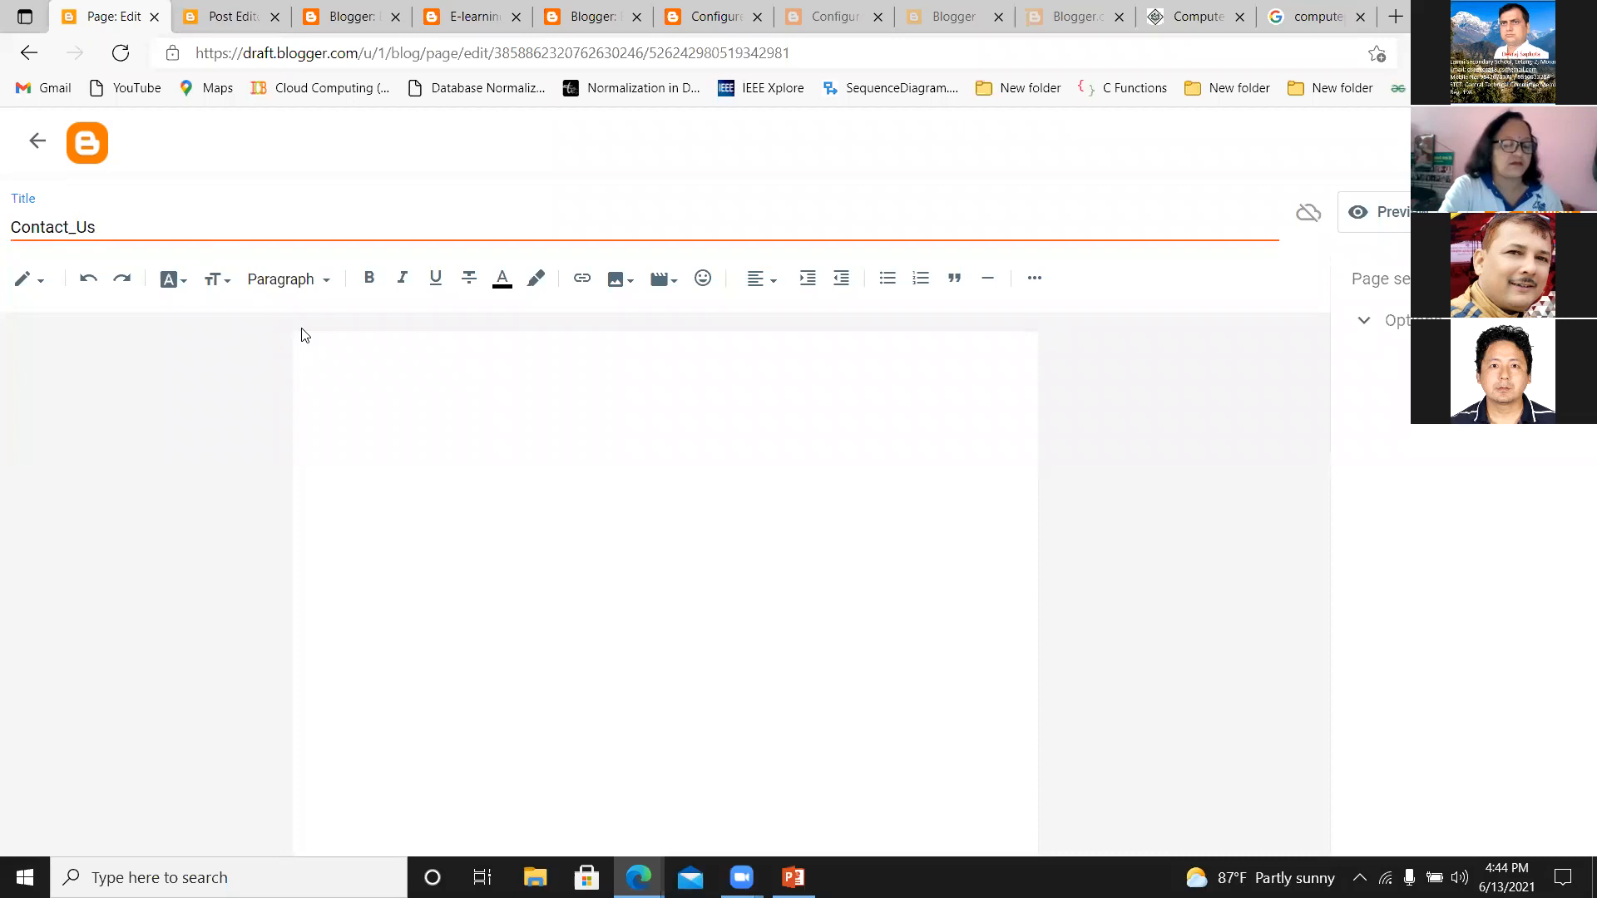
left_click(408, 416)
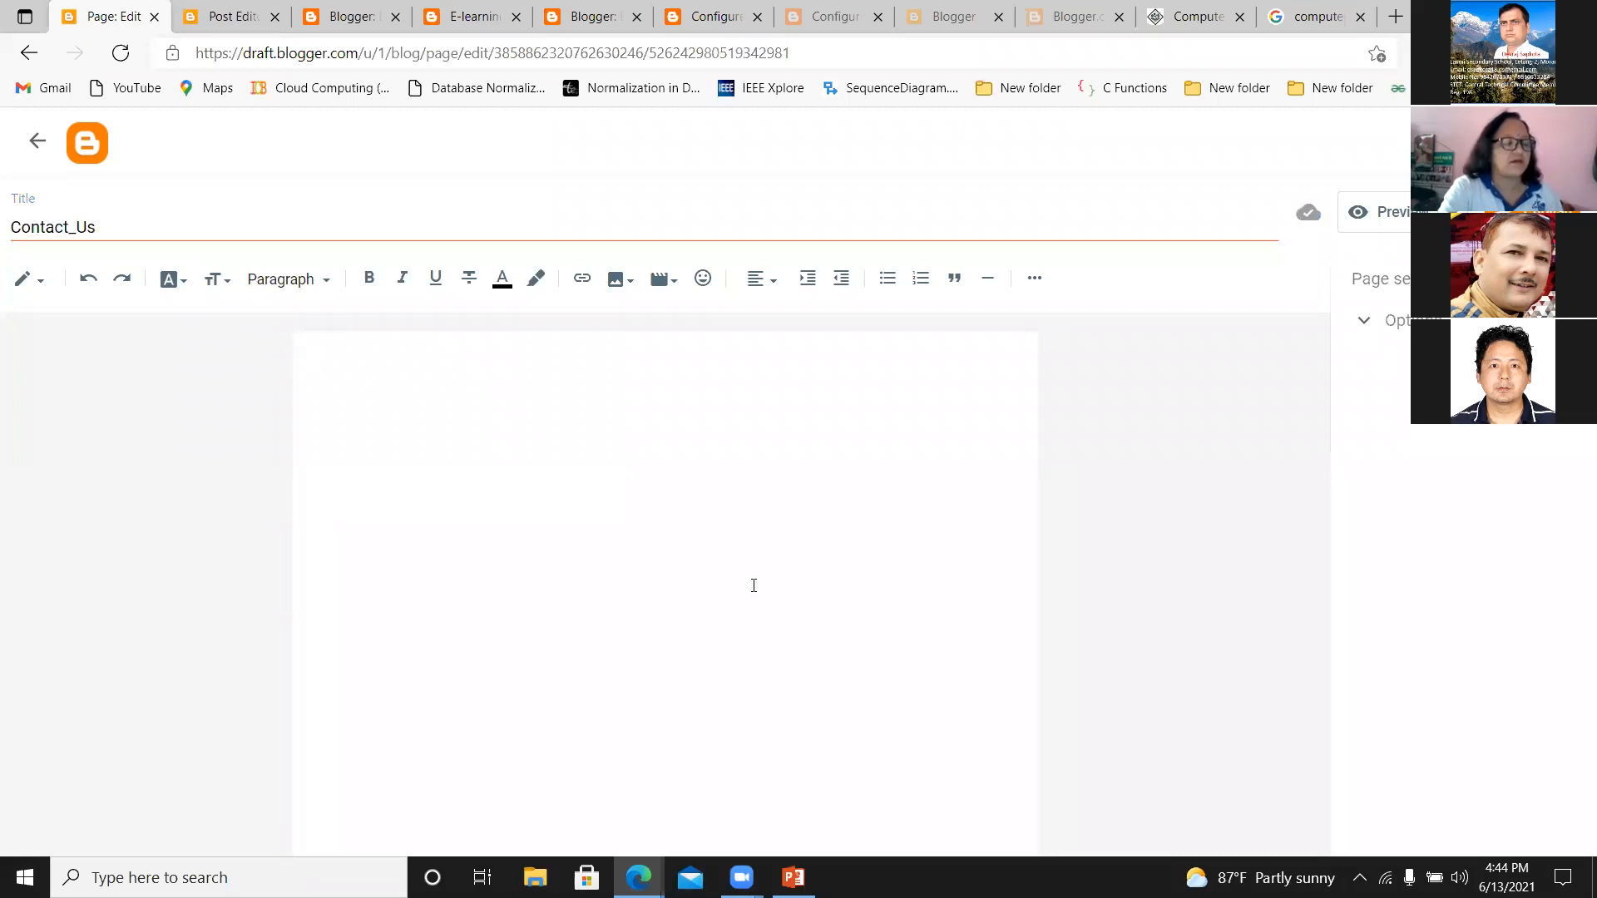
Start adding a YouTube video to the Contact_Us page body and search YouTube for "computer memory".
left_click(662, 279)
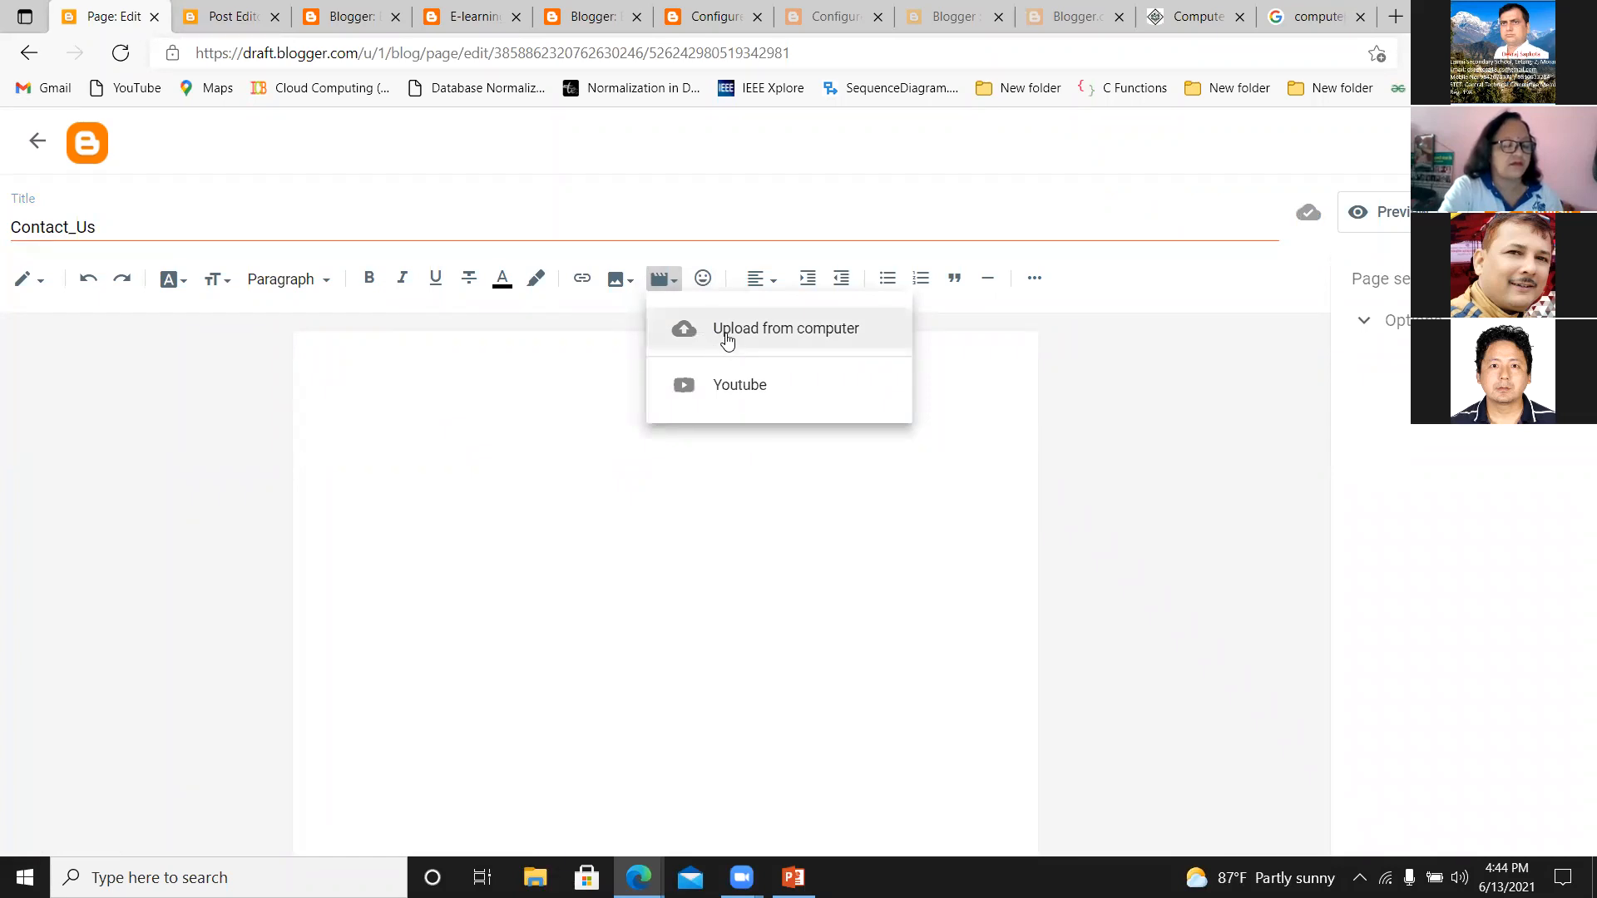
left_click(732, 389)
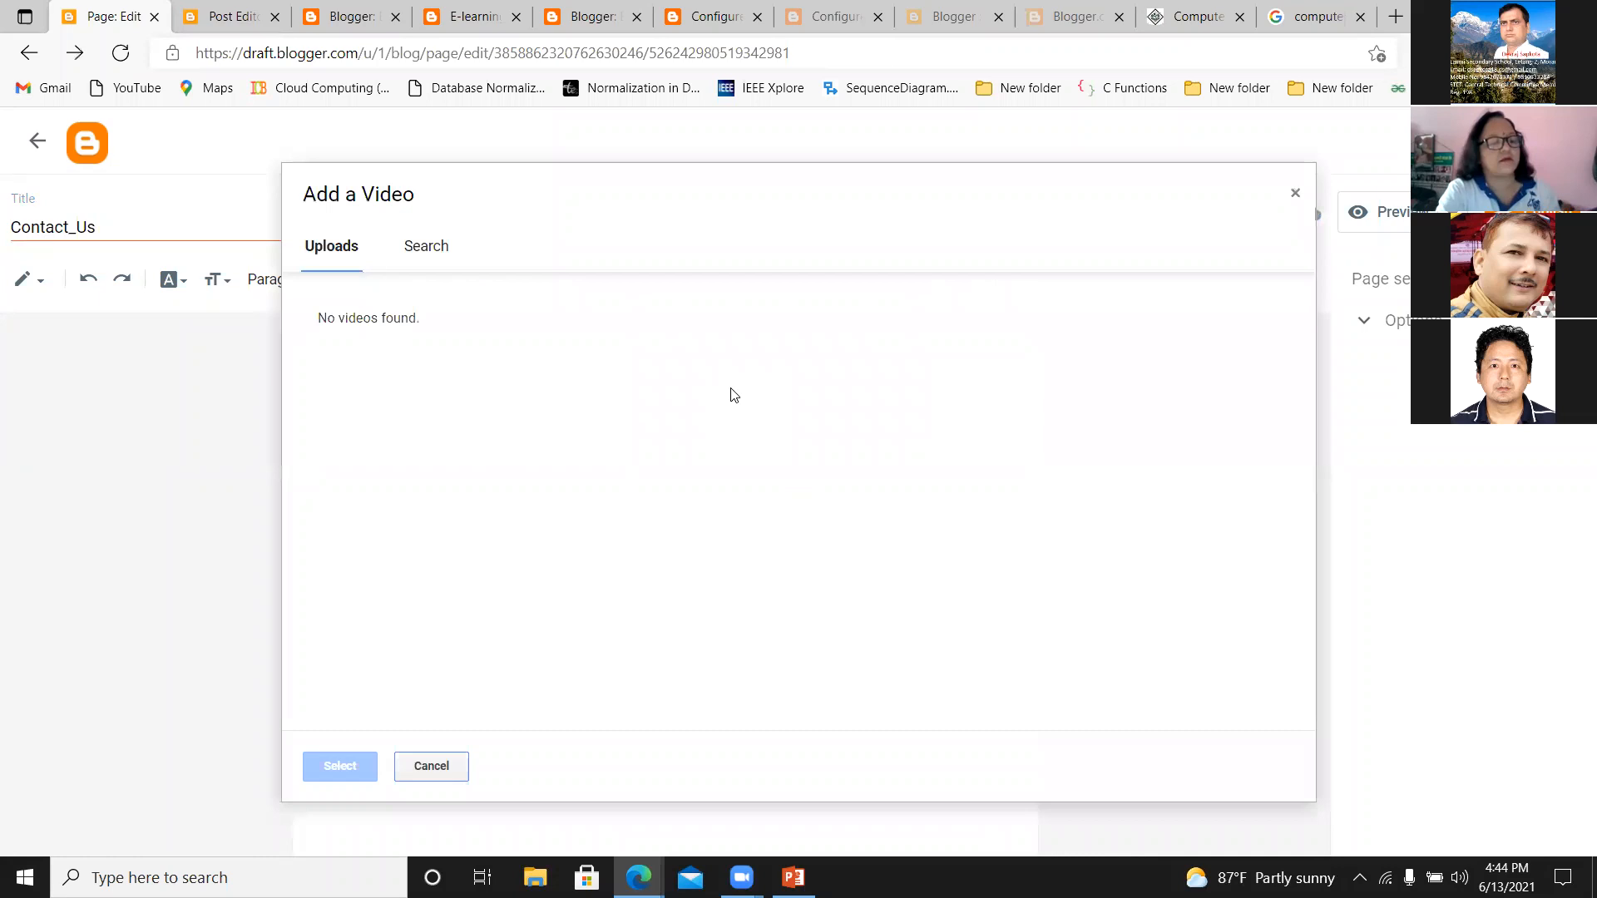
left_click(435, 251)
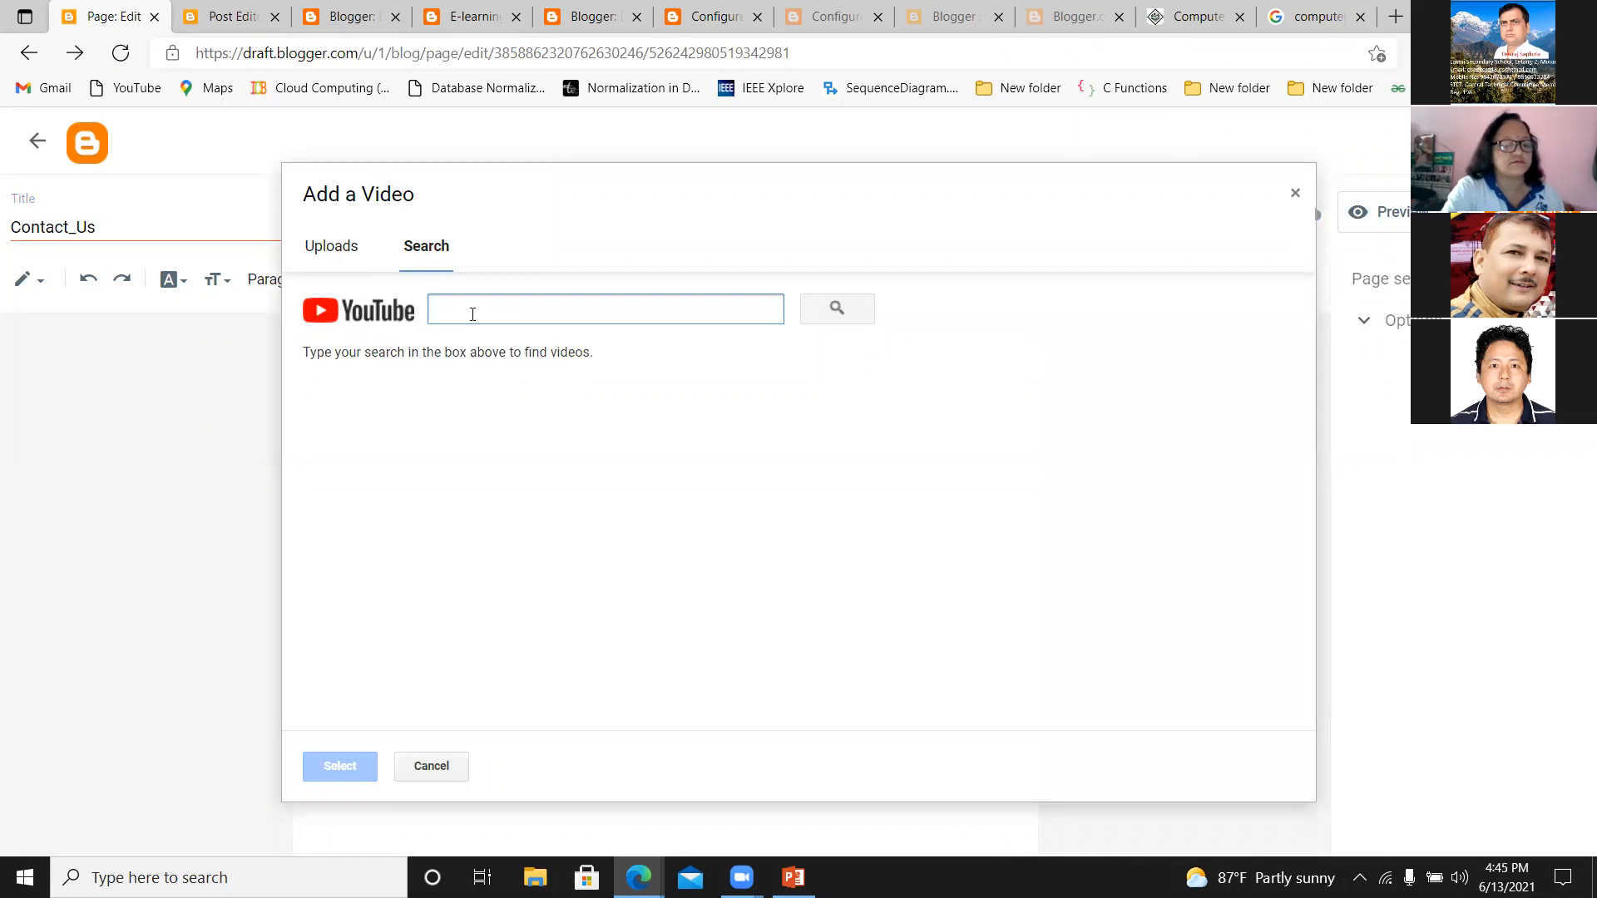
type("com")
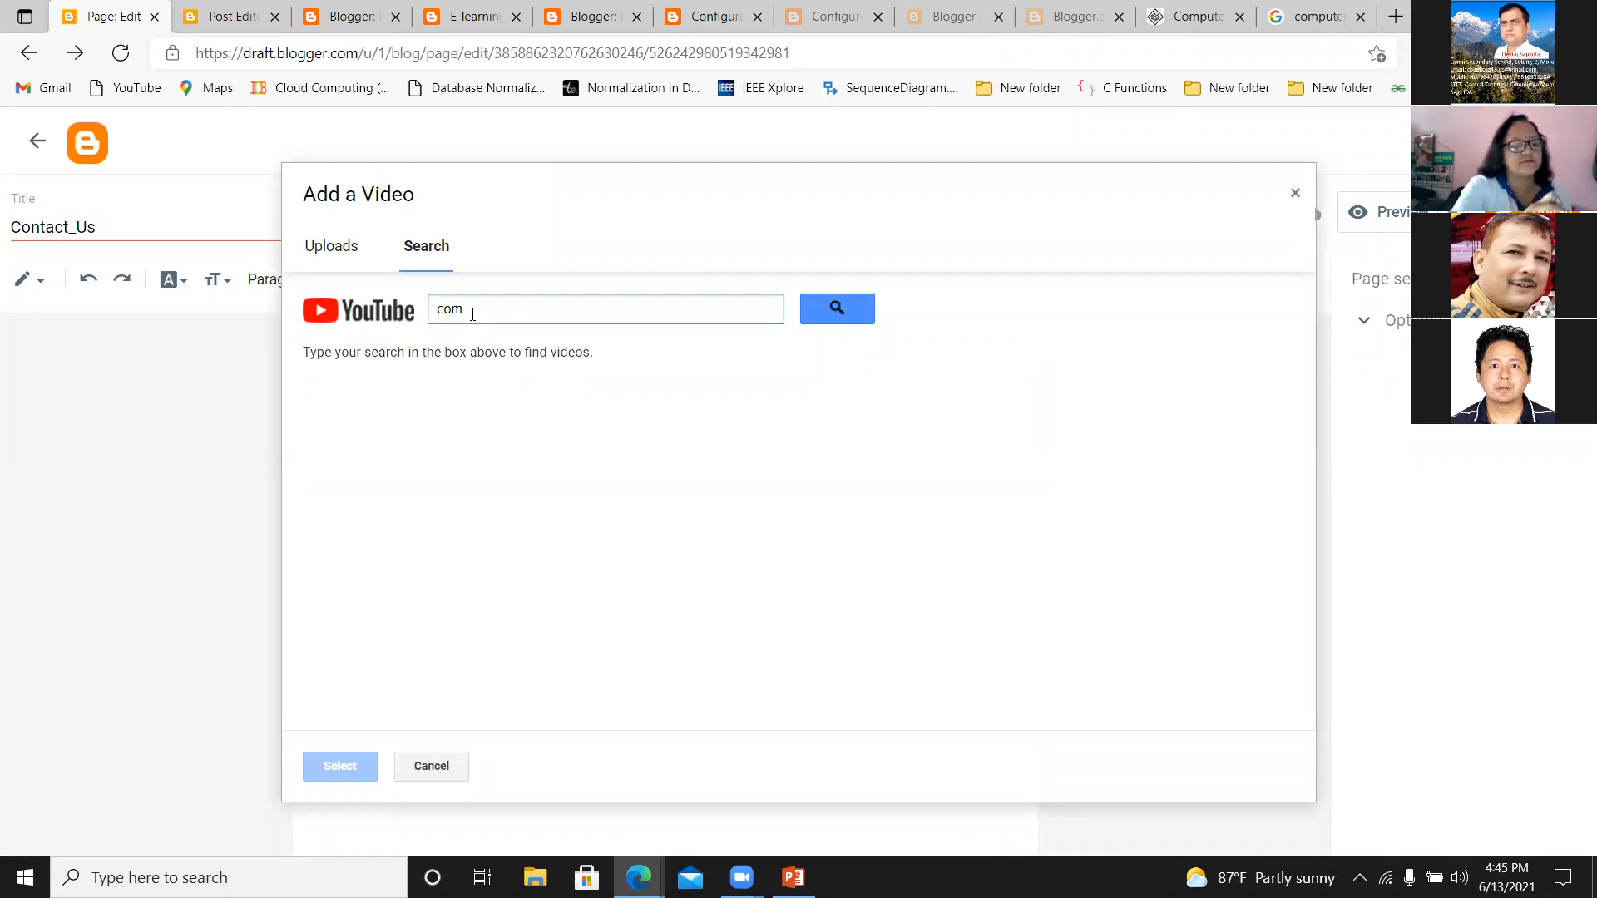
type("puter memory")
key("Return")
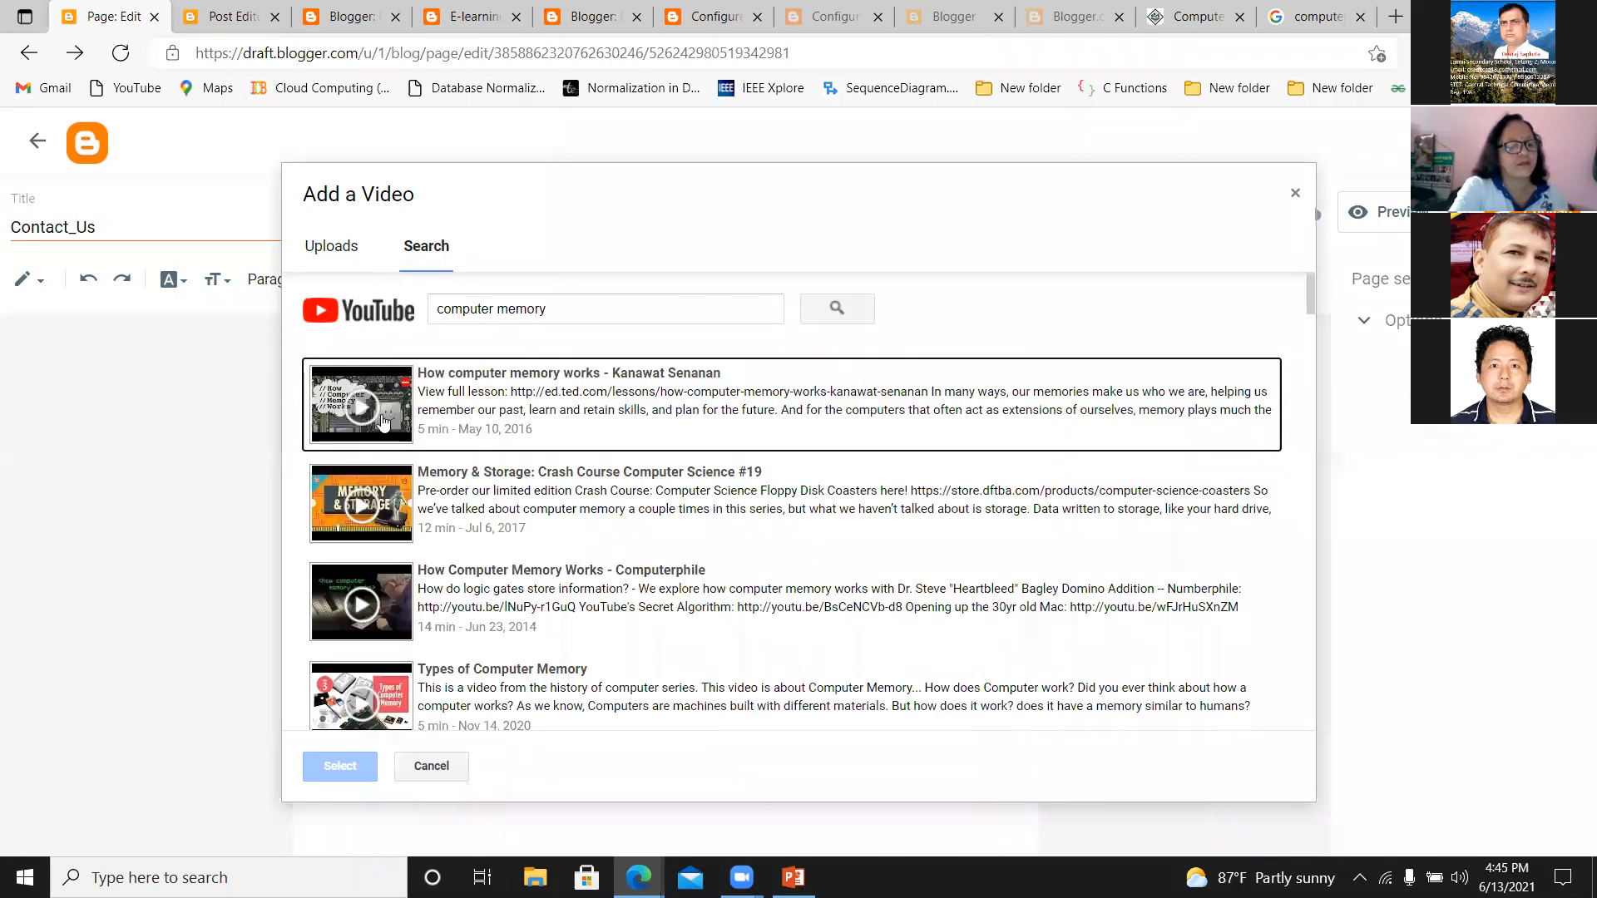
Insert the "How computer memory works" video into the page body, publish the Contact_Us page and confirm the publication.
left_click(381, 422)
left_click(339, 763)
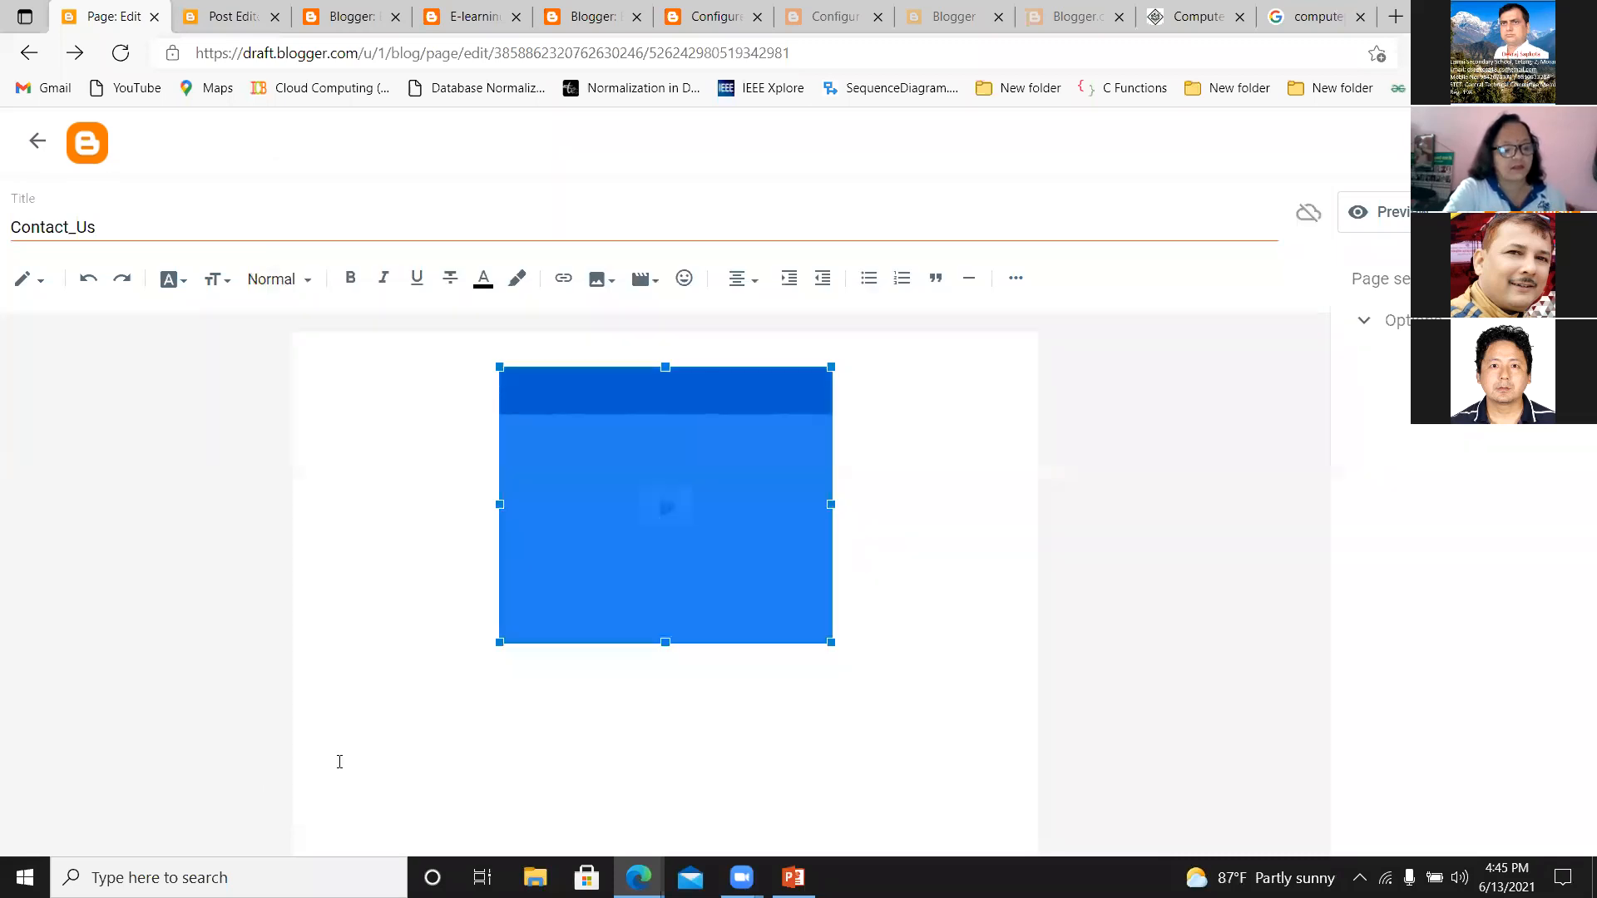
left_click(714, 715)
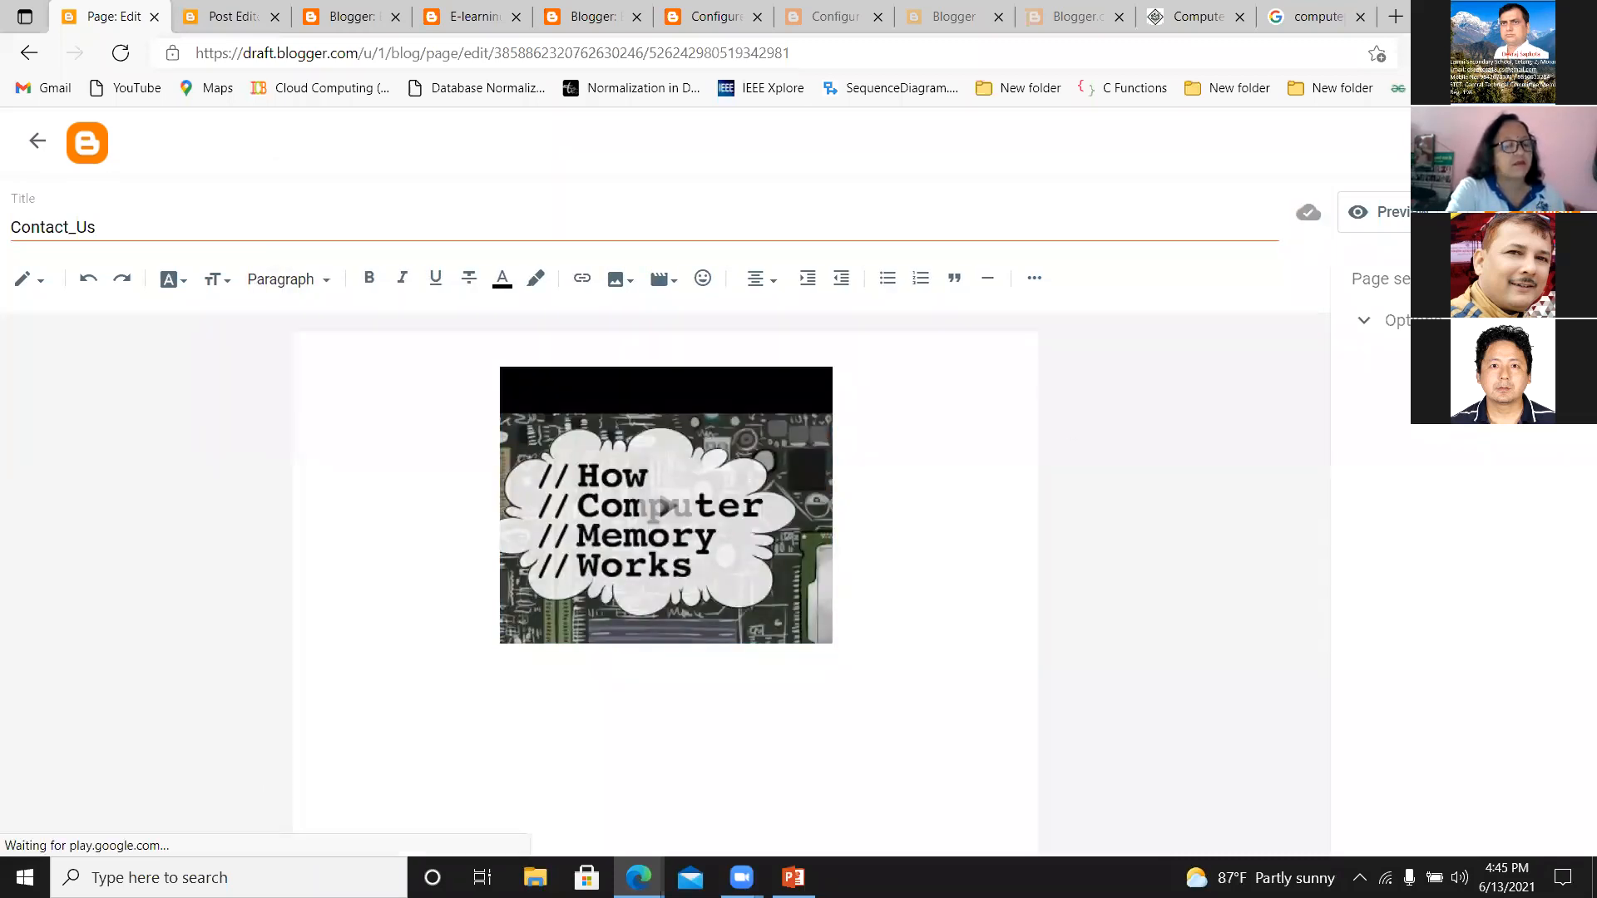
left_click(1510, 212)
left_click(880, 539)
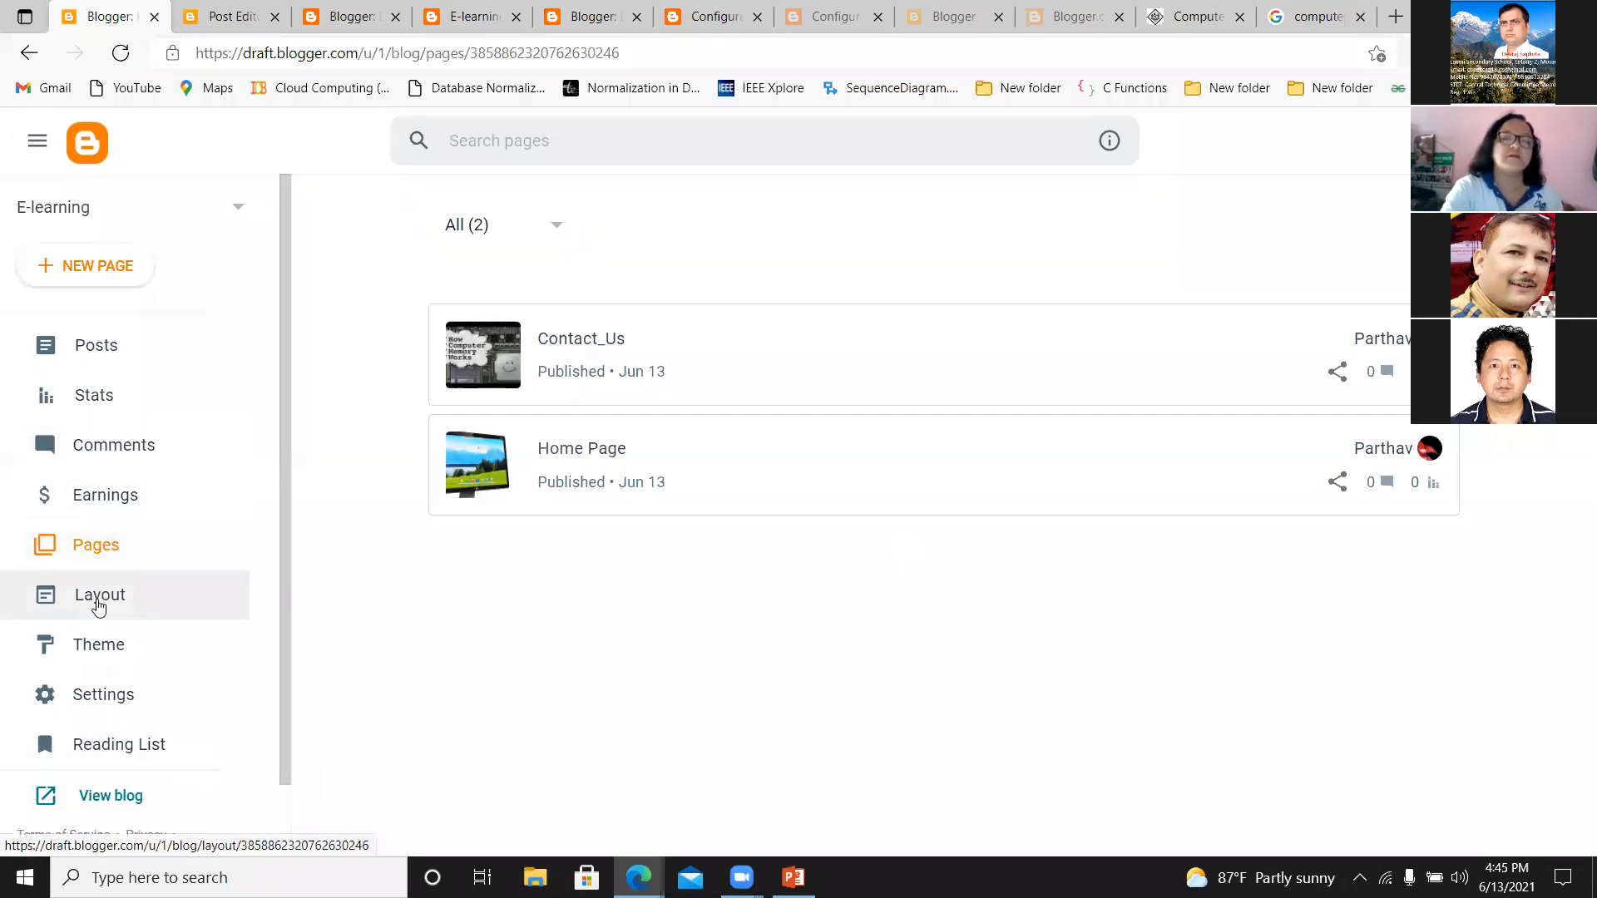
Set the Page List (Top) gadget in the blog layout to be shown and save its configuration.
left_click(98, 606)
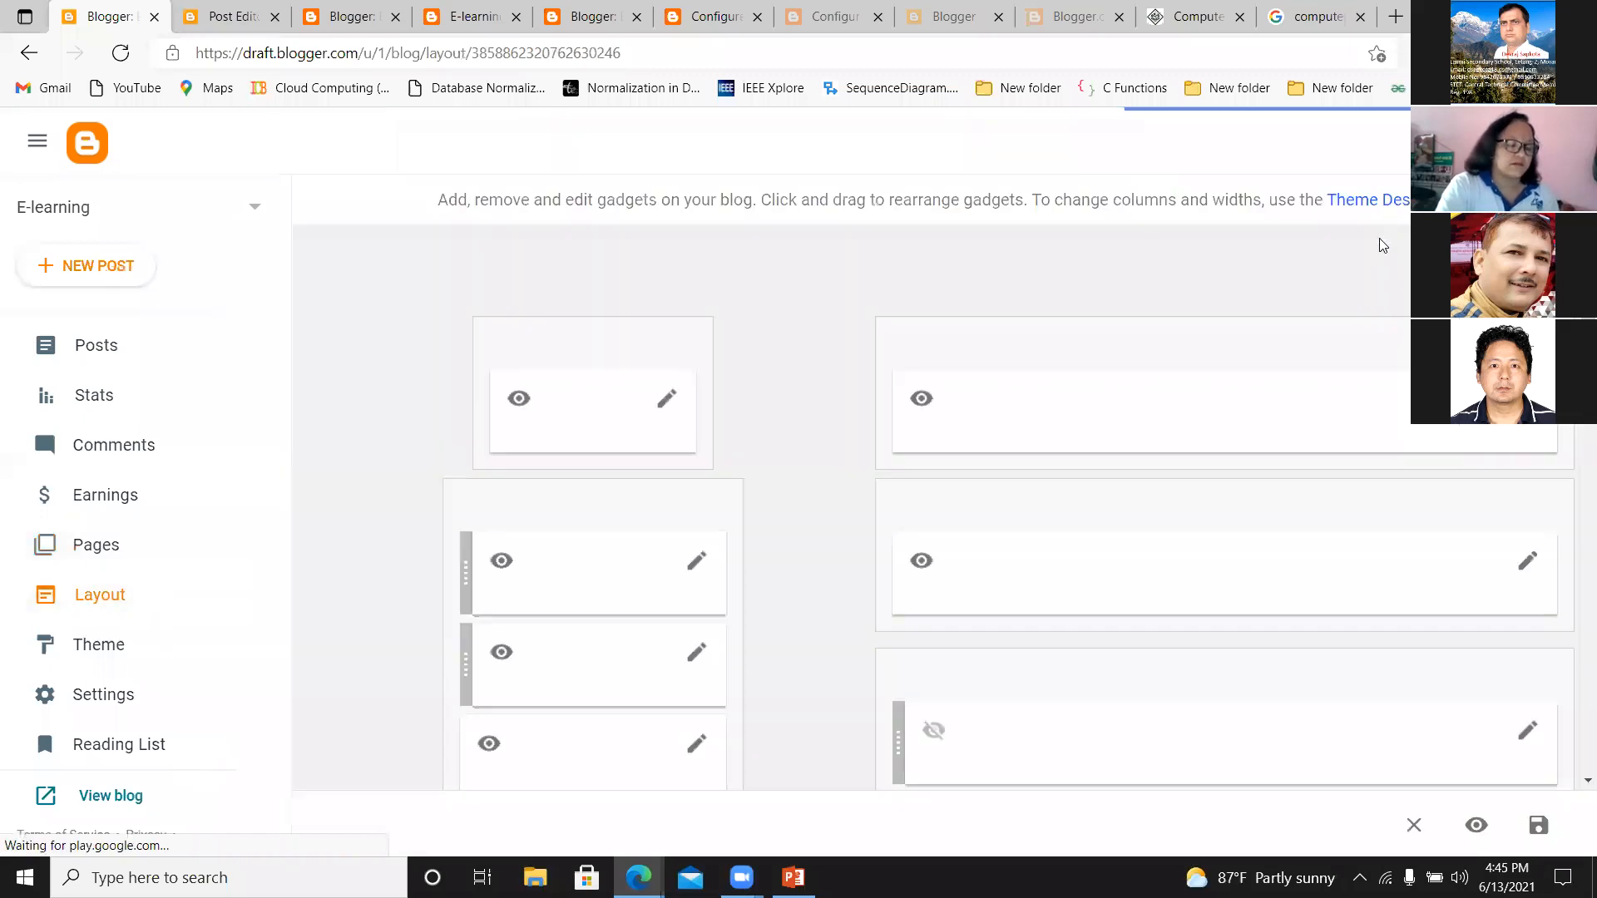
scroll(1574, 516, "down", 6)
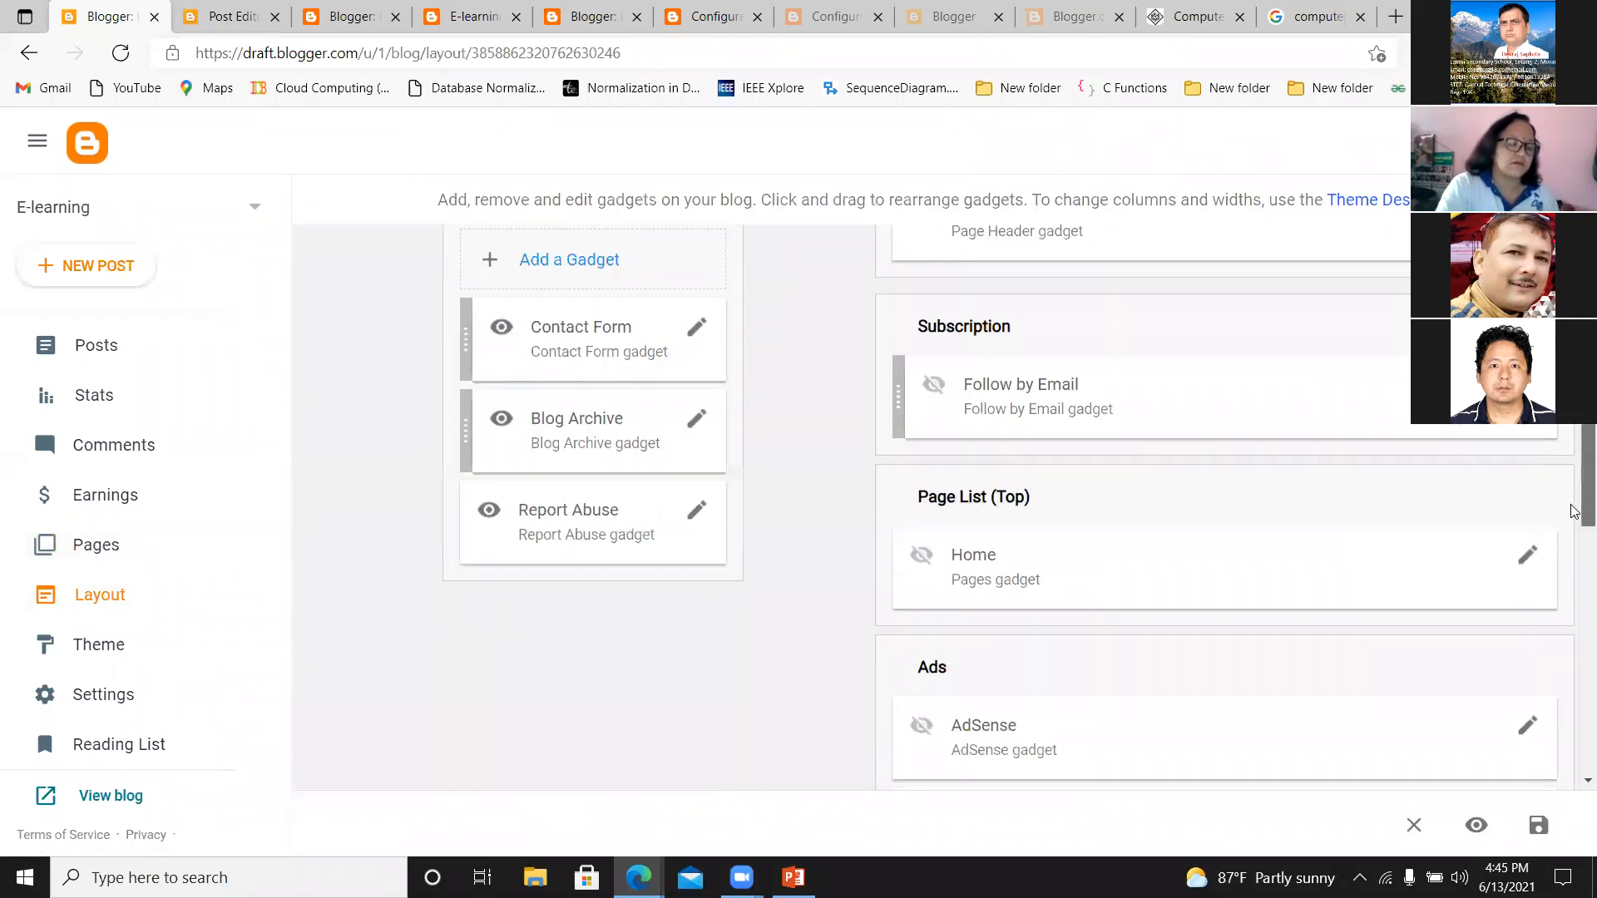
left_click(1530, 463)
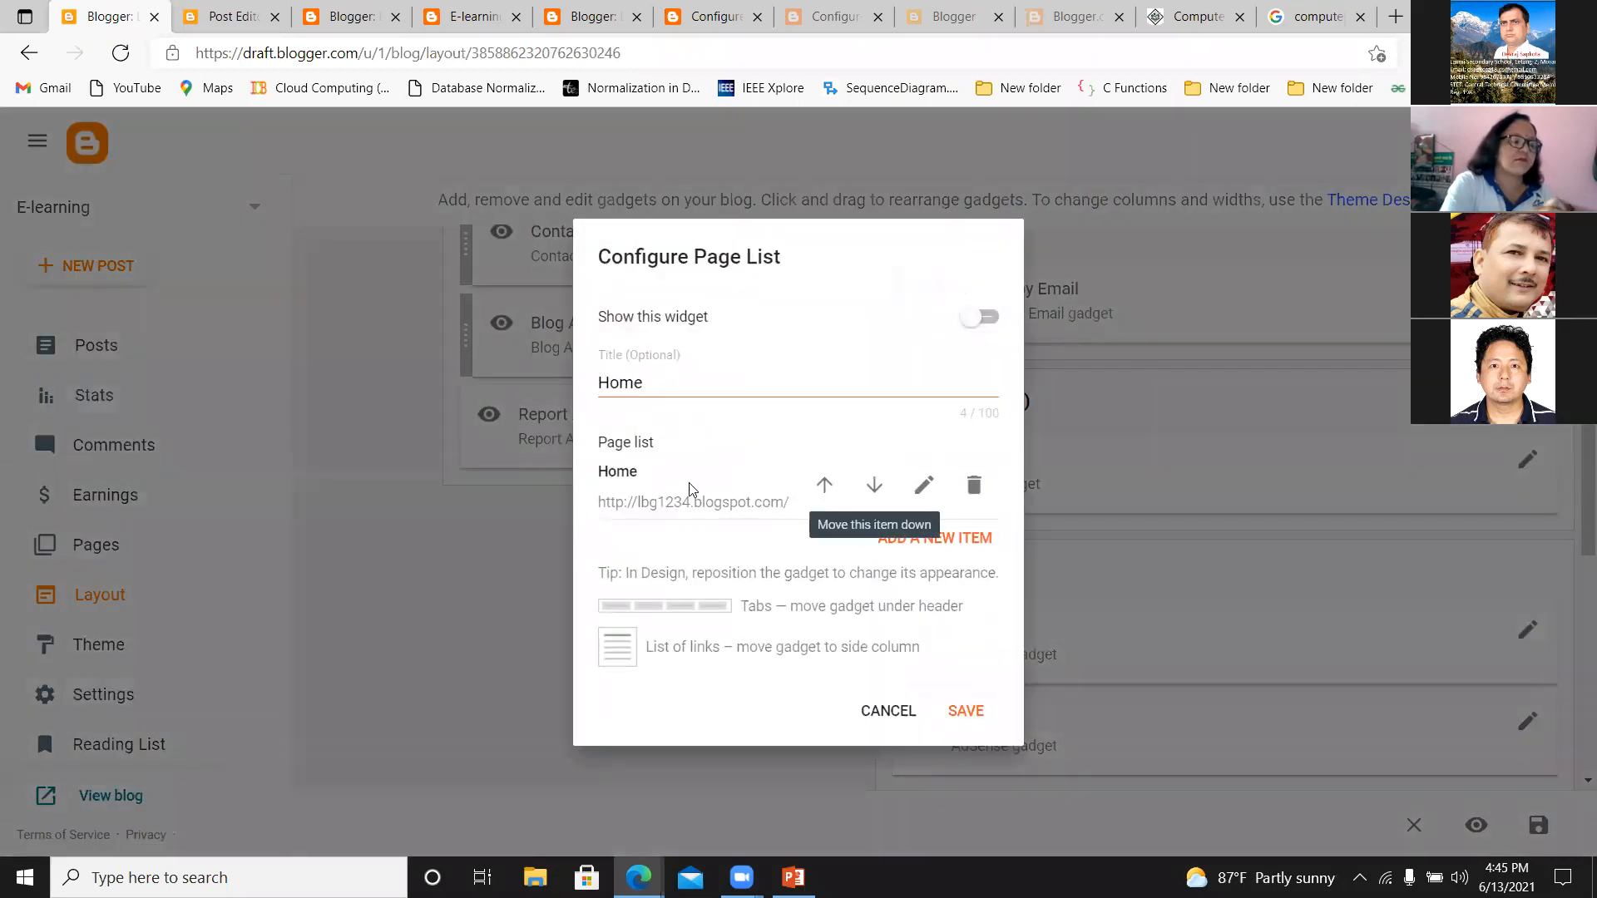
left_click(872, 488)
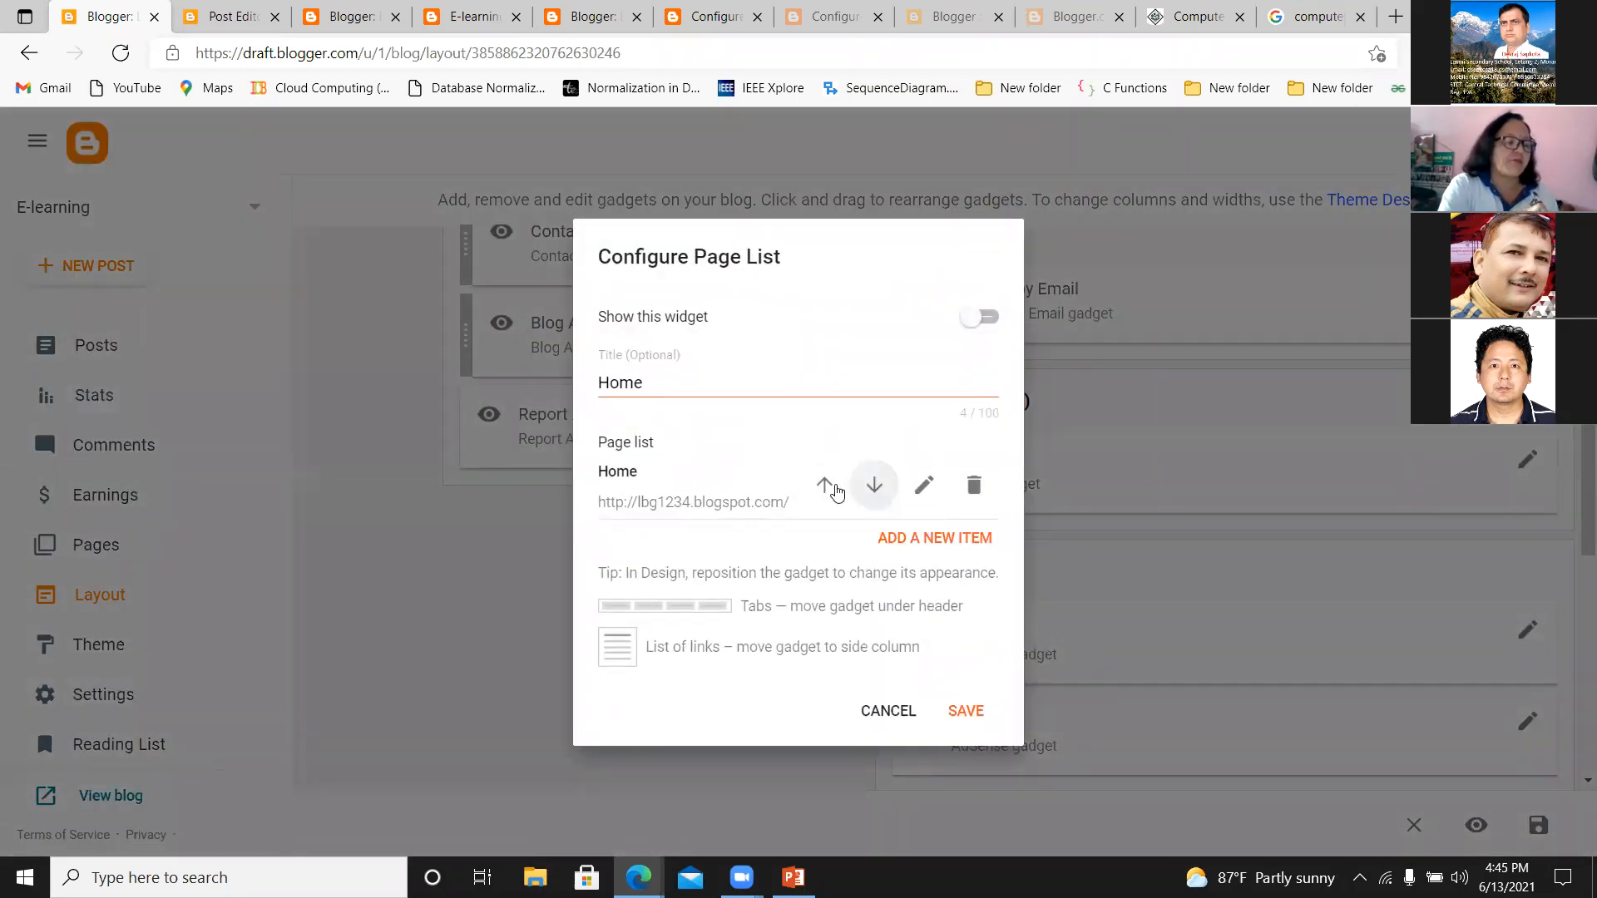
left_click(825, 491)
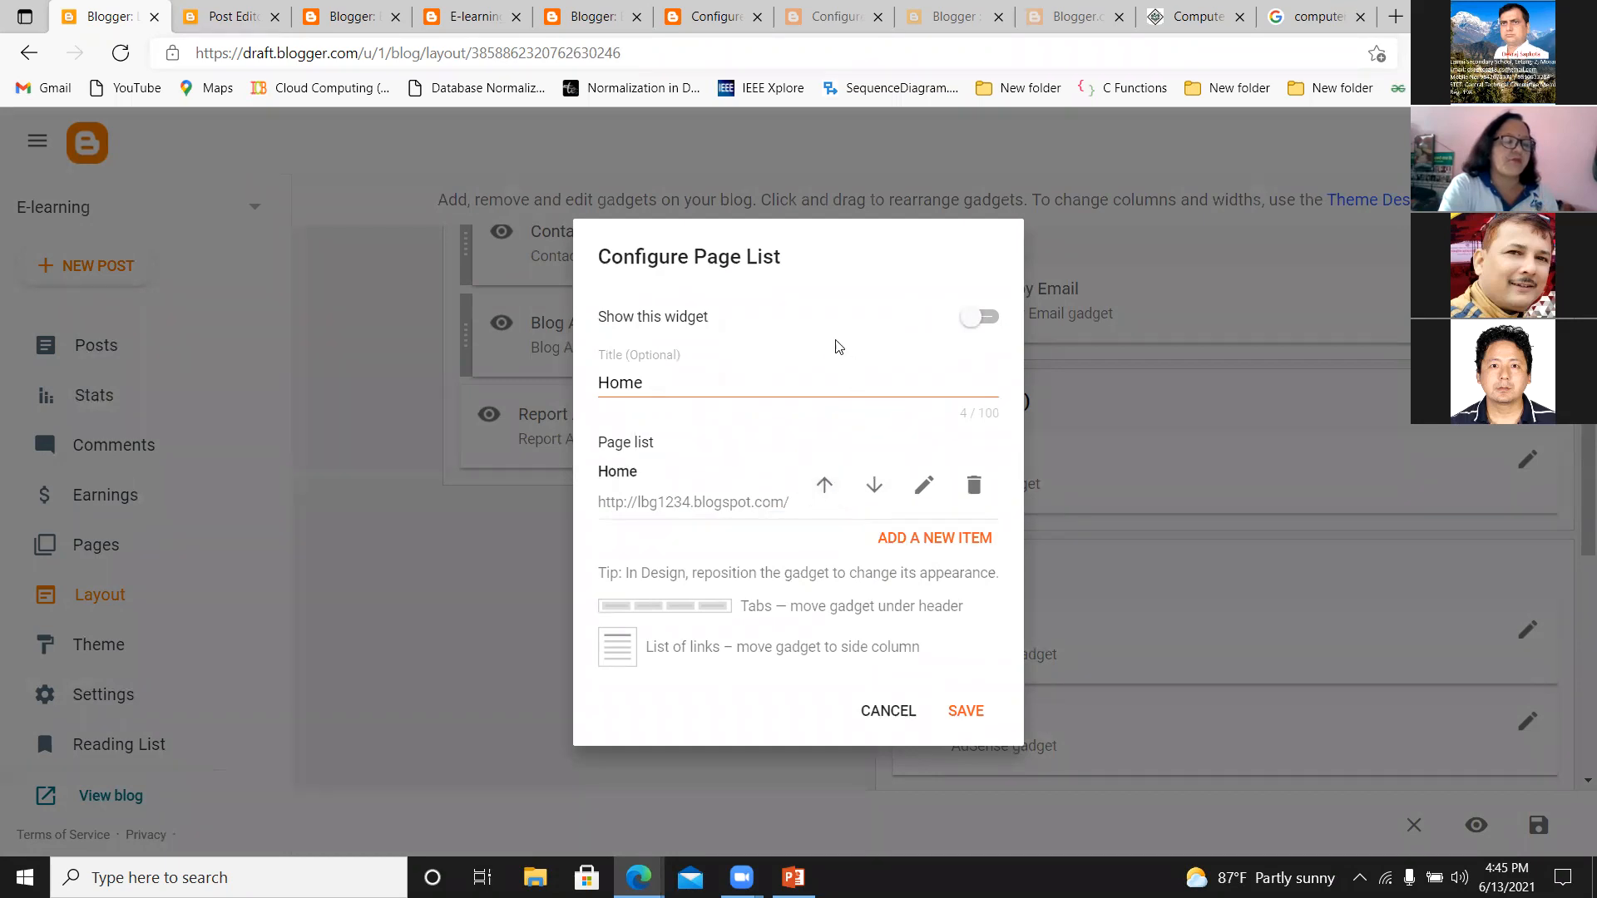
left_click(980, 318)
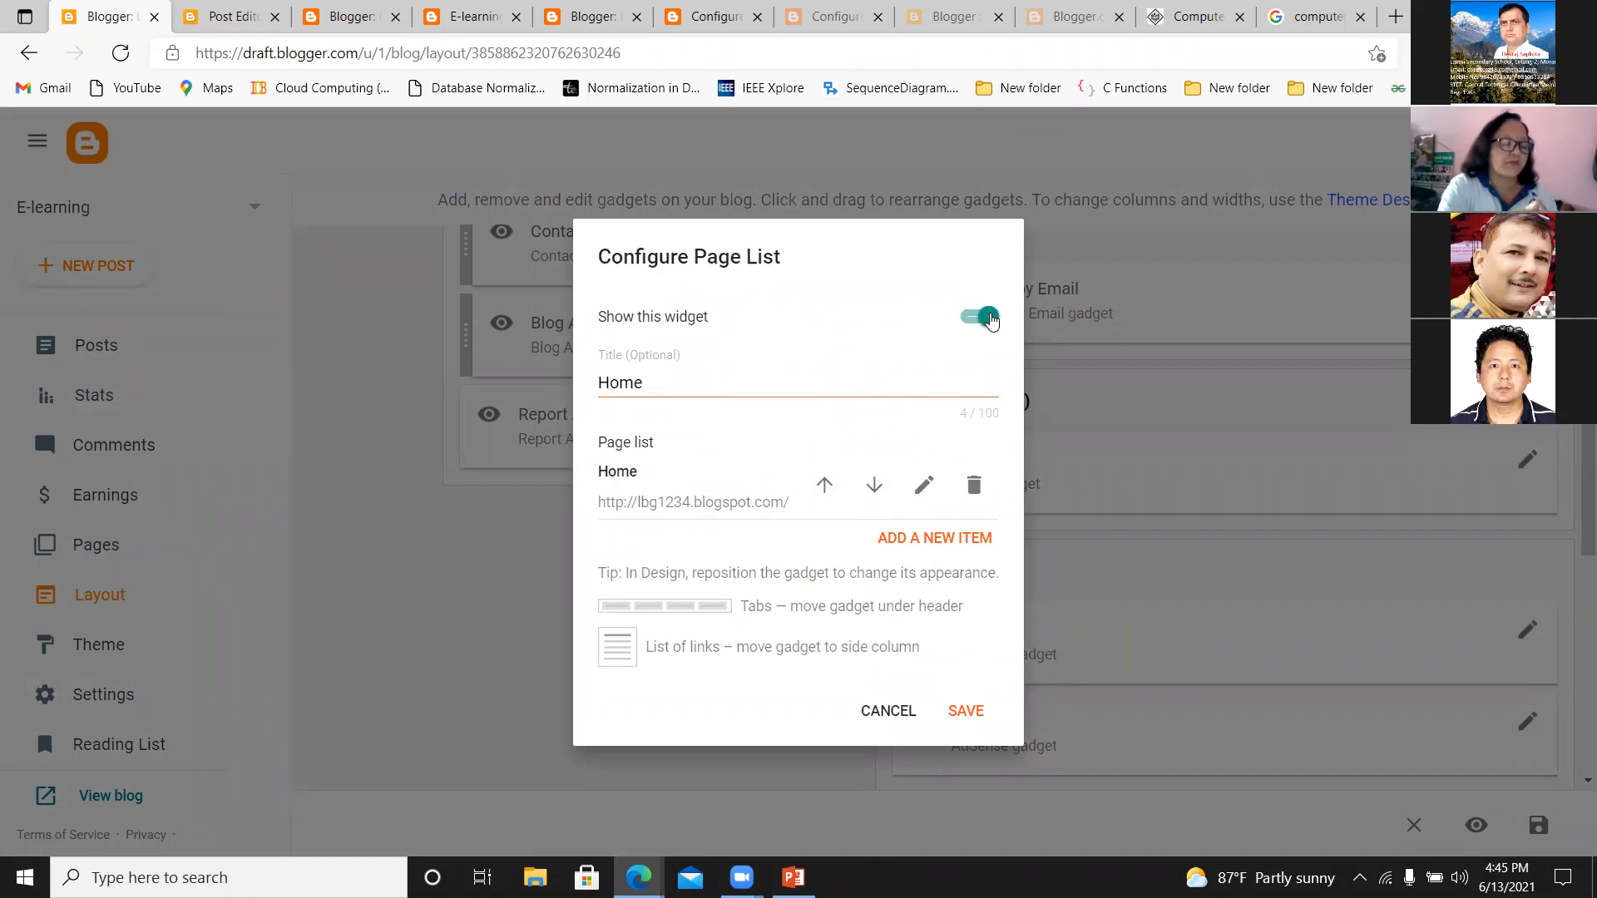
left_click(967, 713)
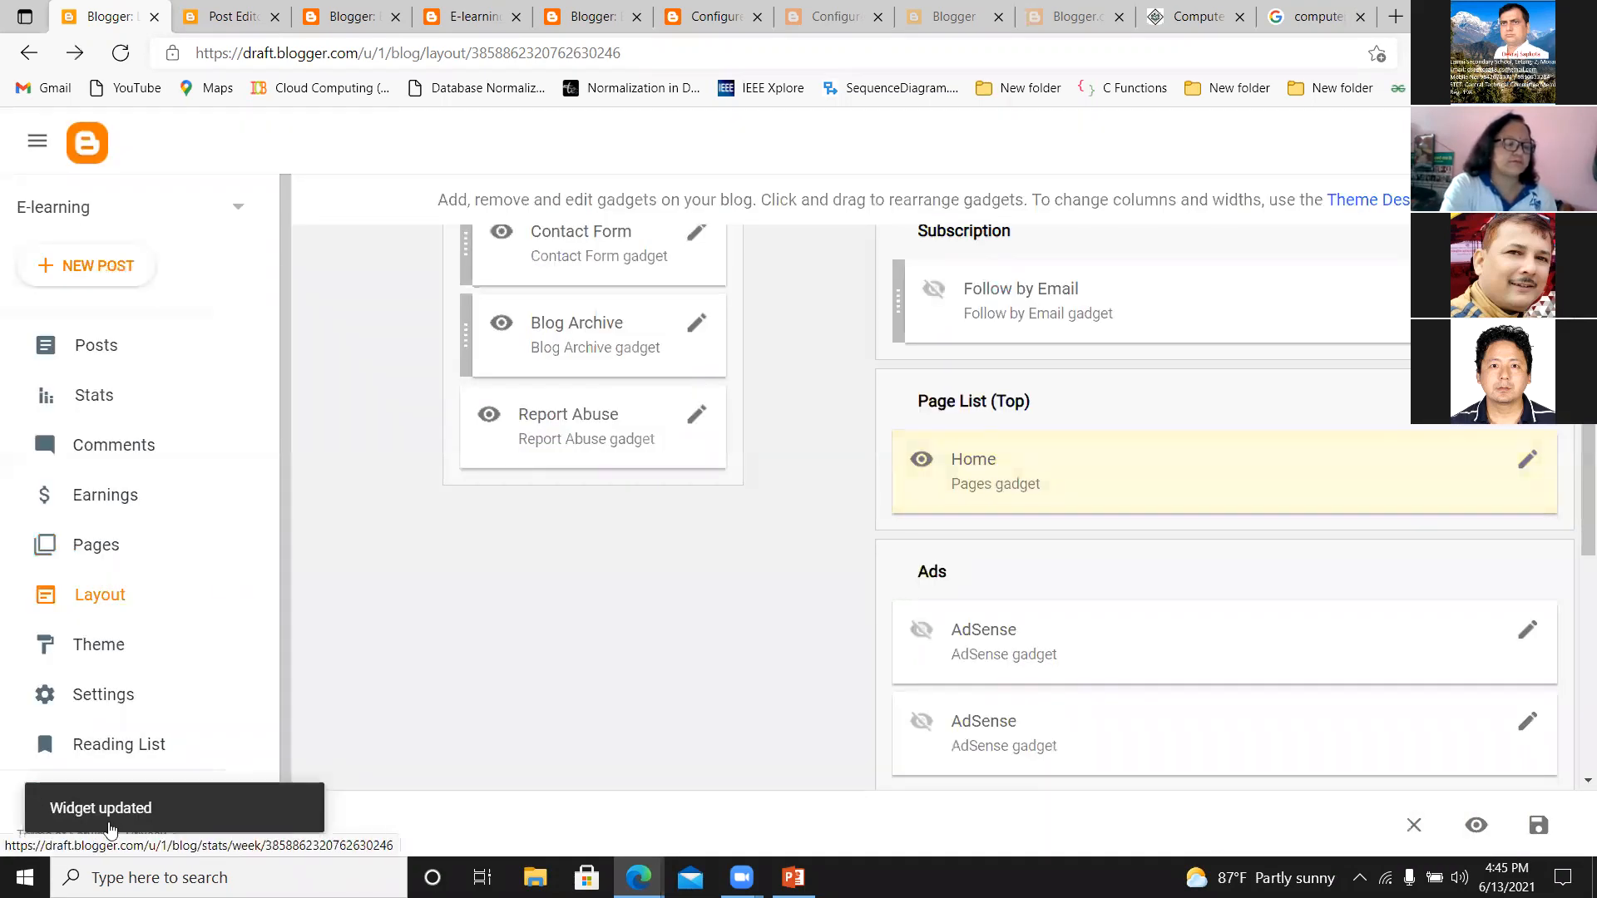
View the live blog and try the Home link in its page list.
scroll(83, 732, "down", 1)
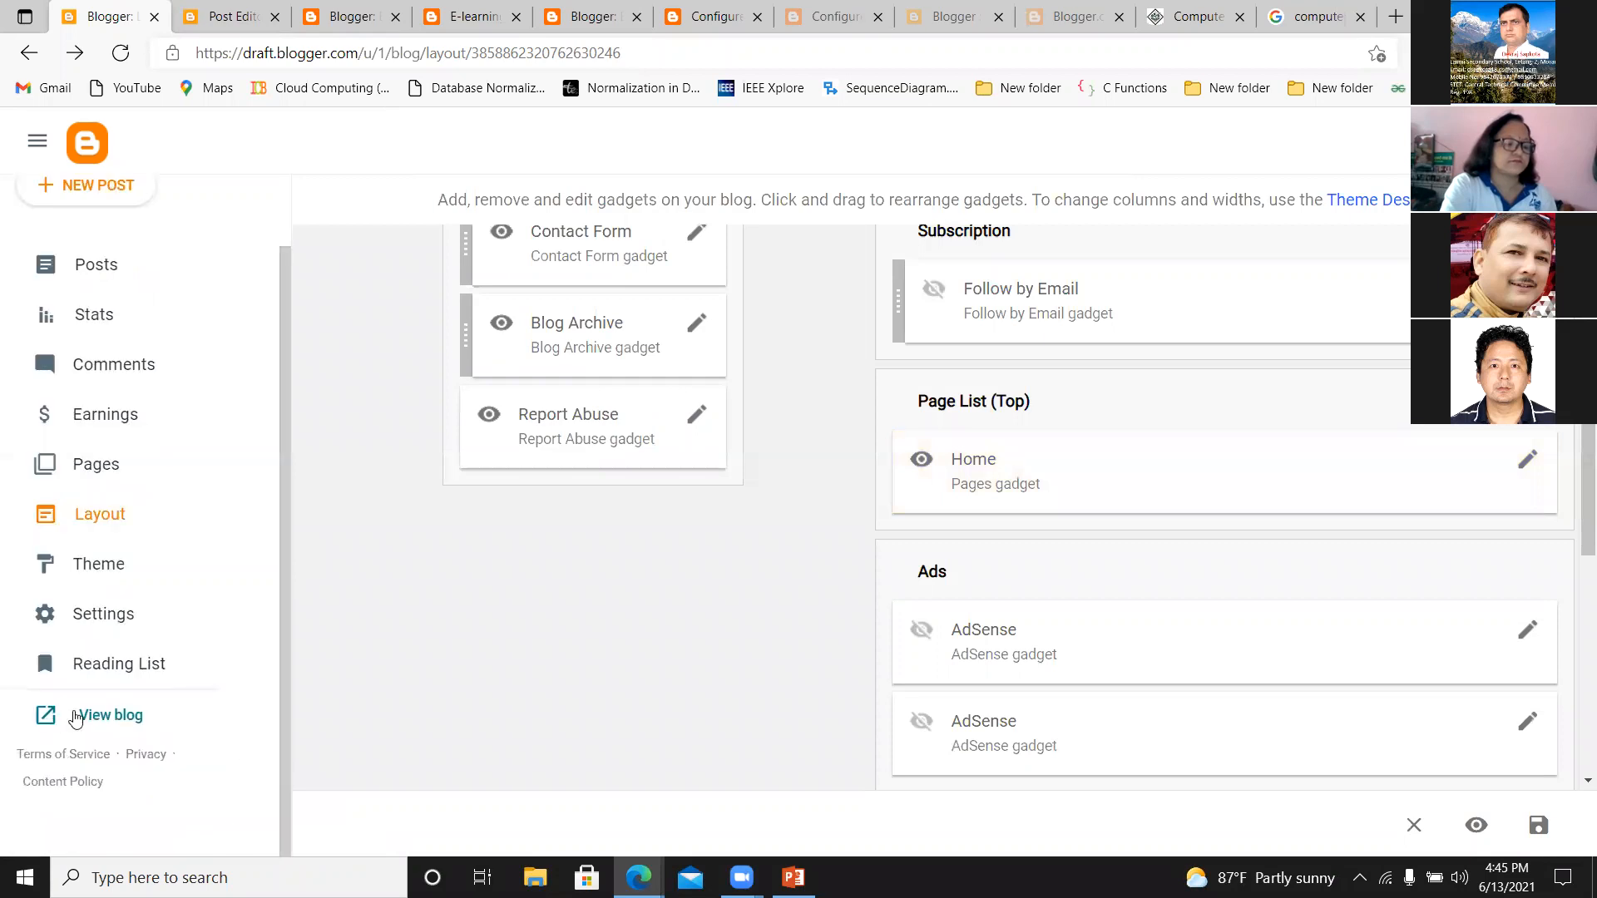
left_click(81, 713)
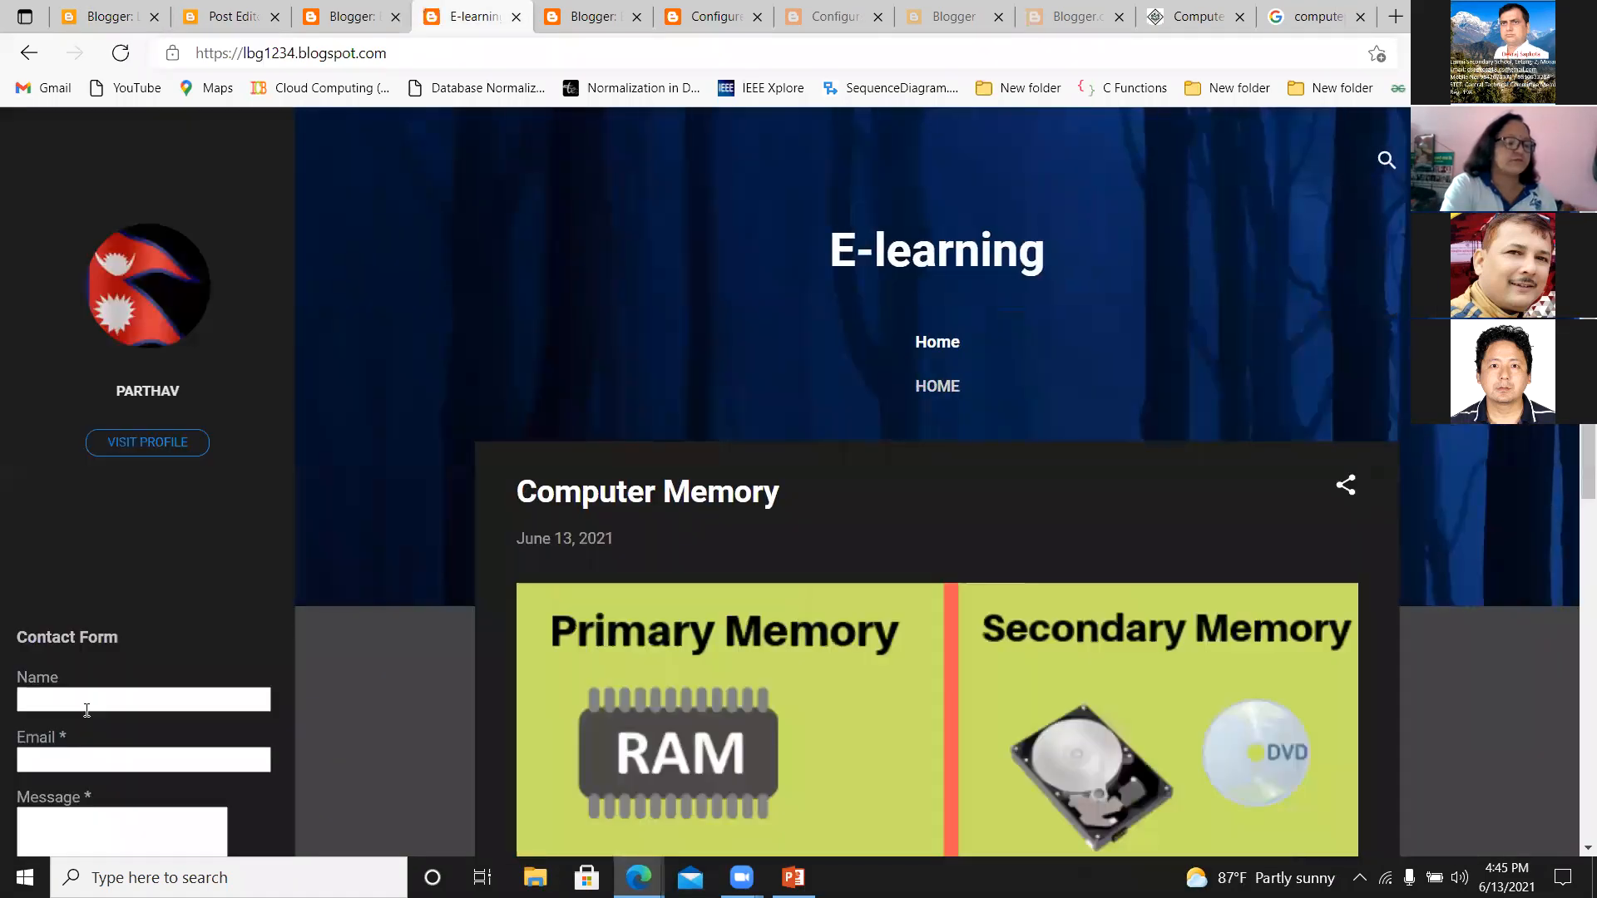
left_click(942, 393)
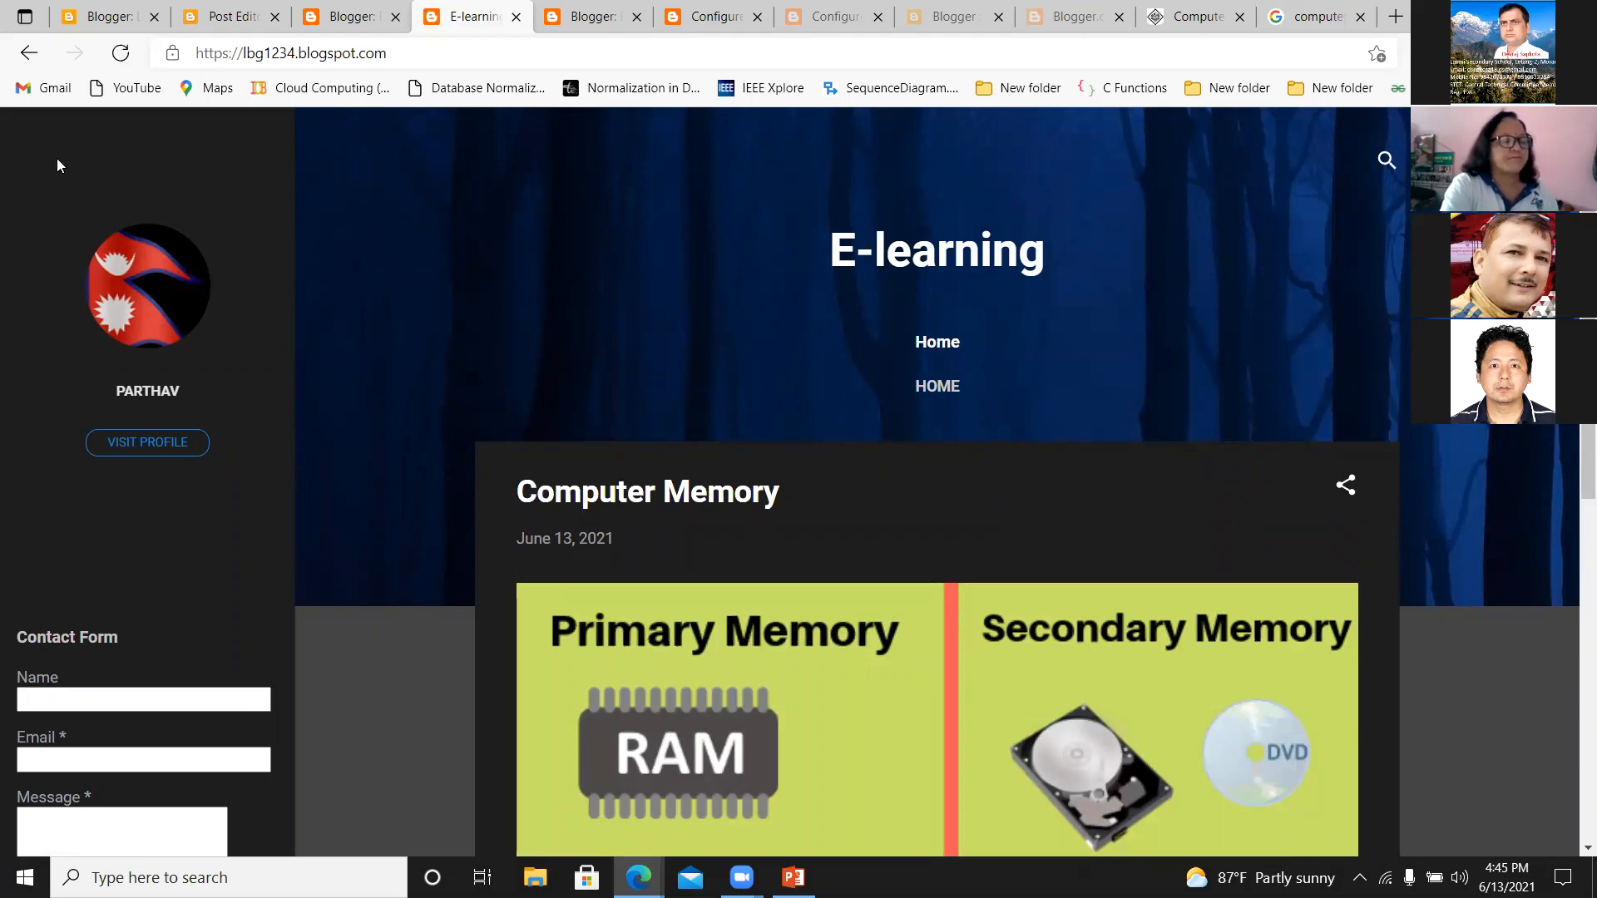
Return to the blog layout, clear the title of the Page List (Top) gadget and save it.
left_click(104, 16)
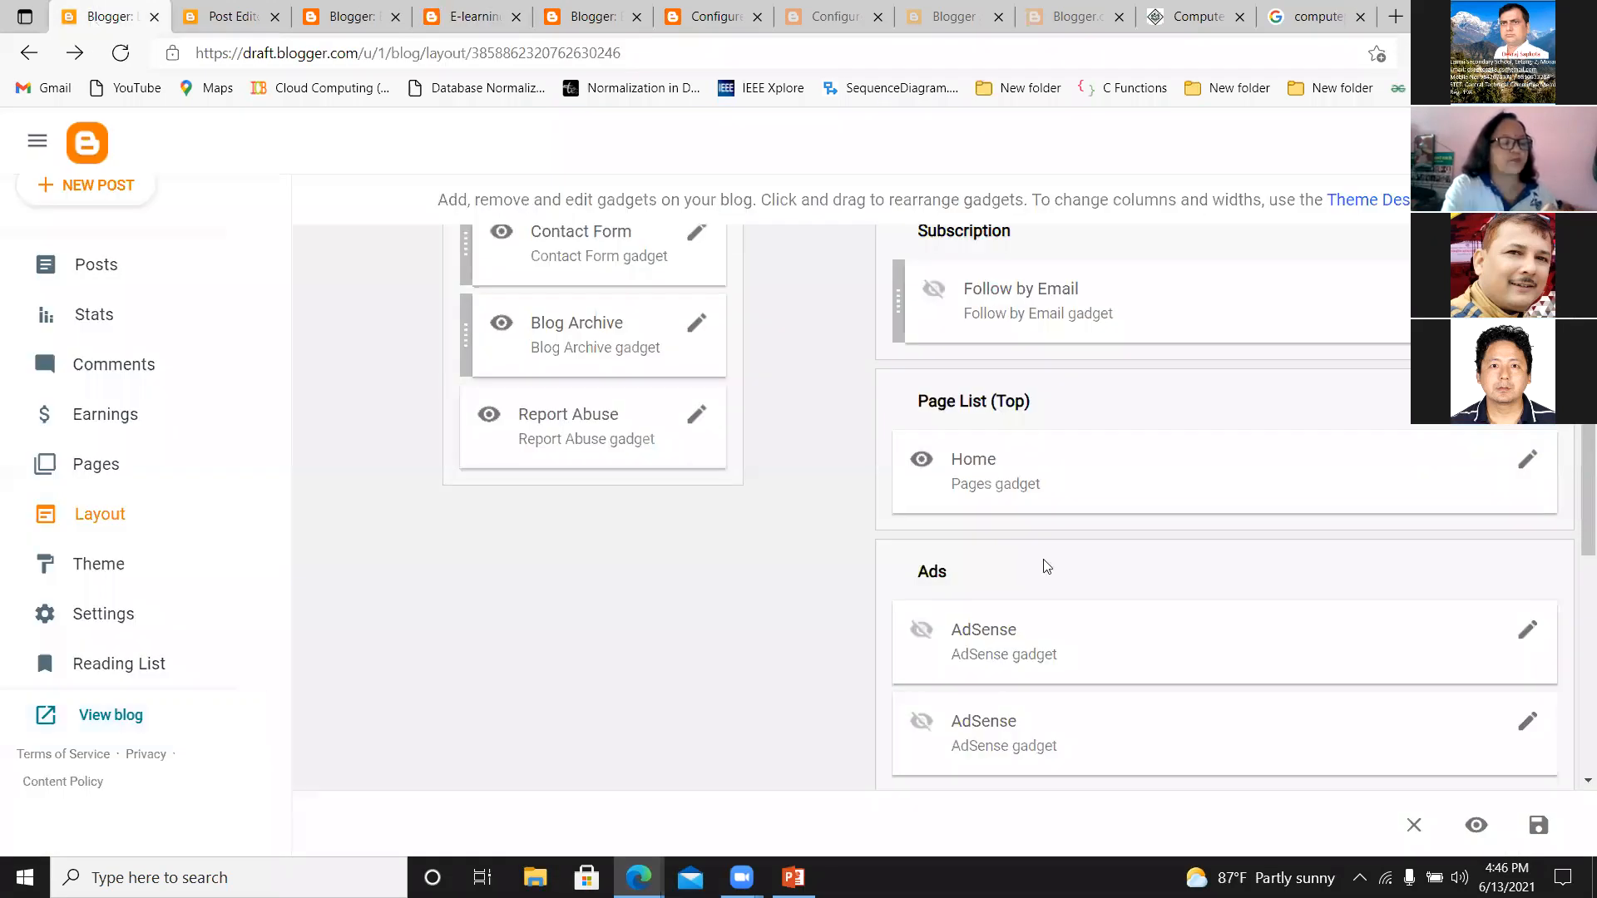
left_click(1527, 460)
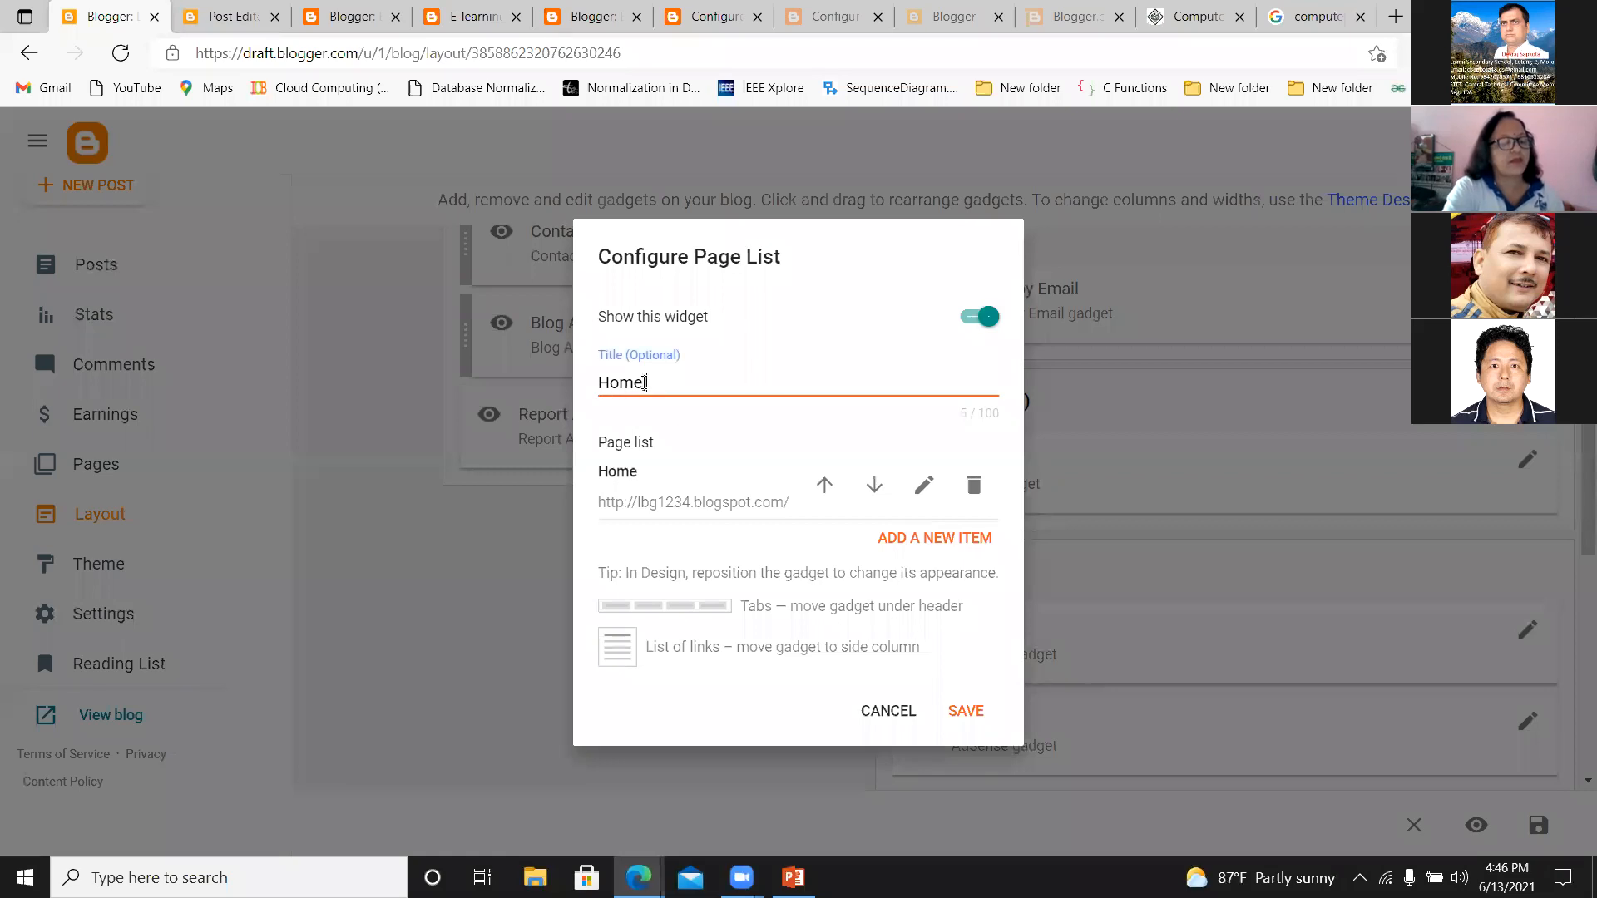
key("BackSpace")
key("BackSpace")
key("BackSpace")
key("BackSpace")
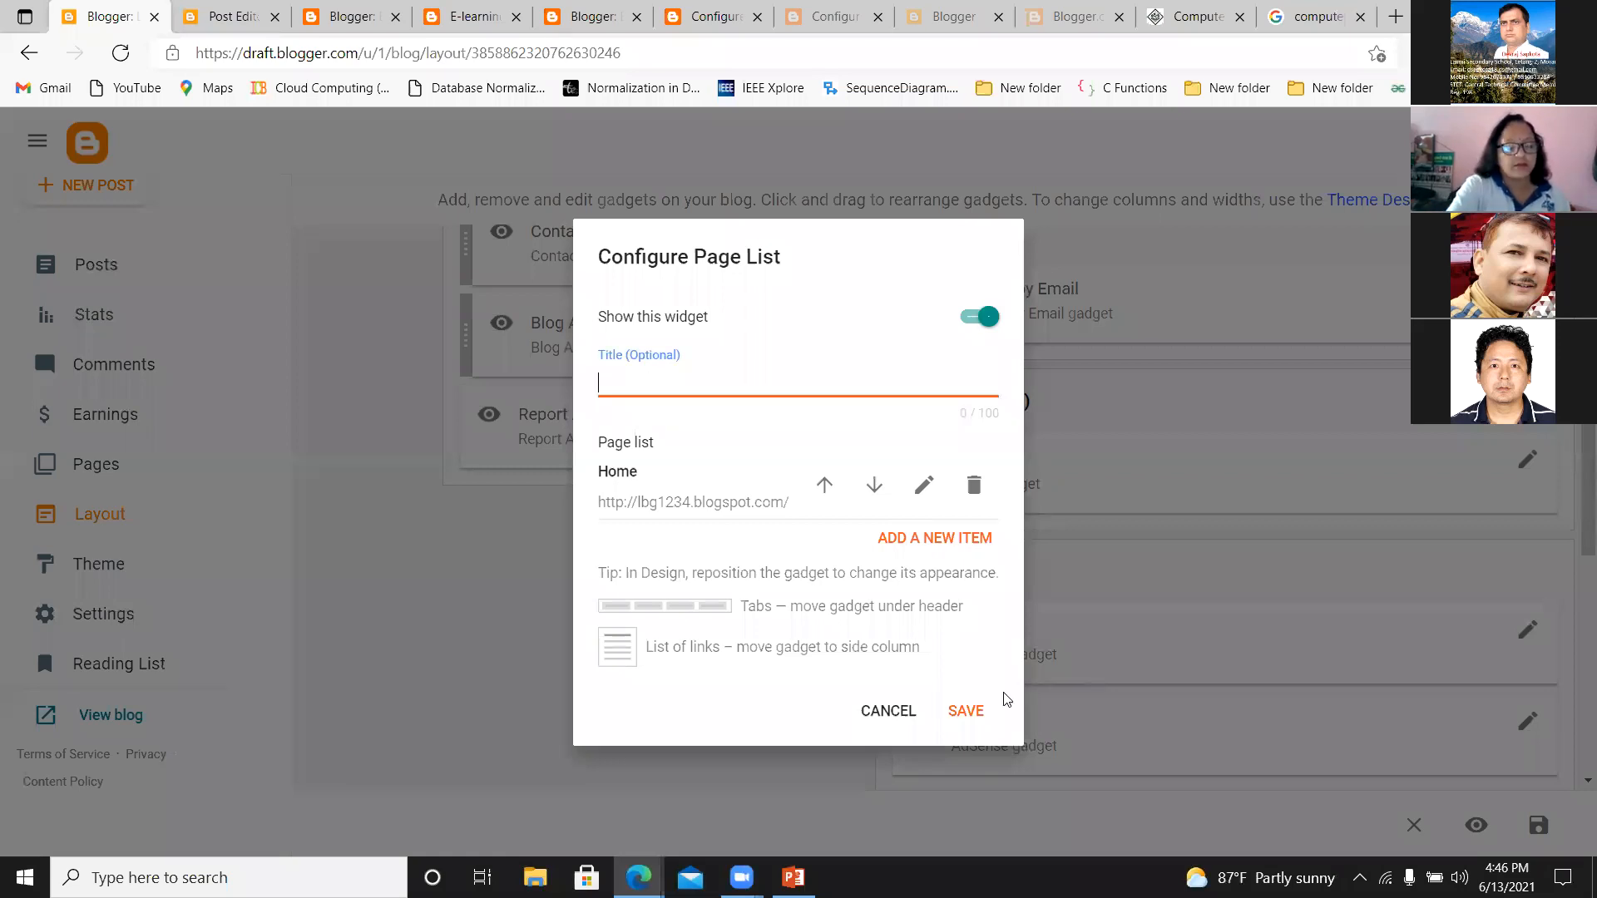
left_click(964, 712)
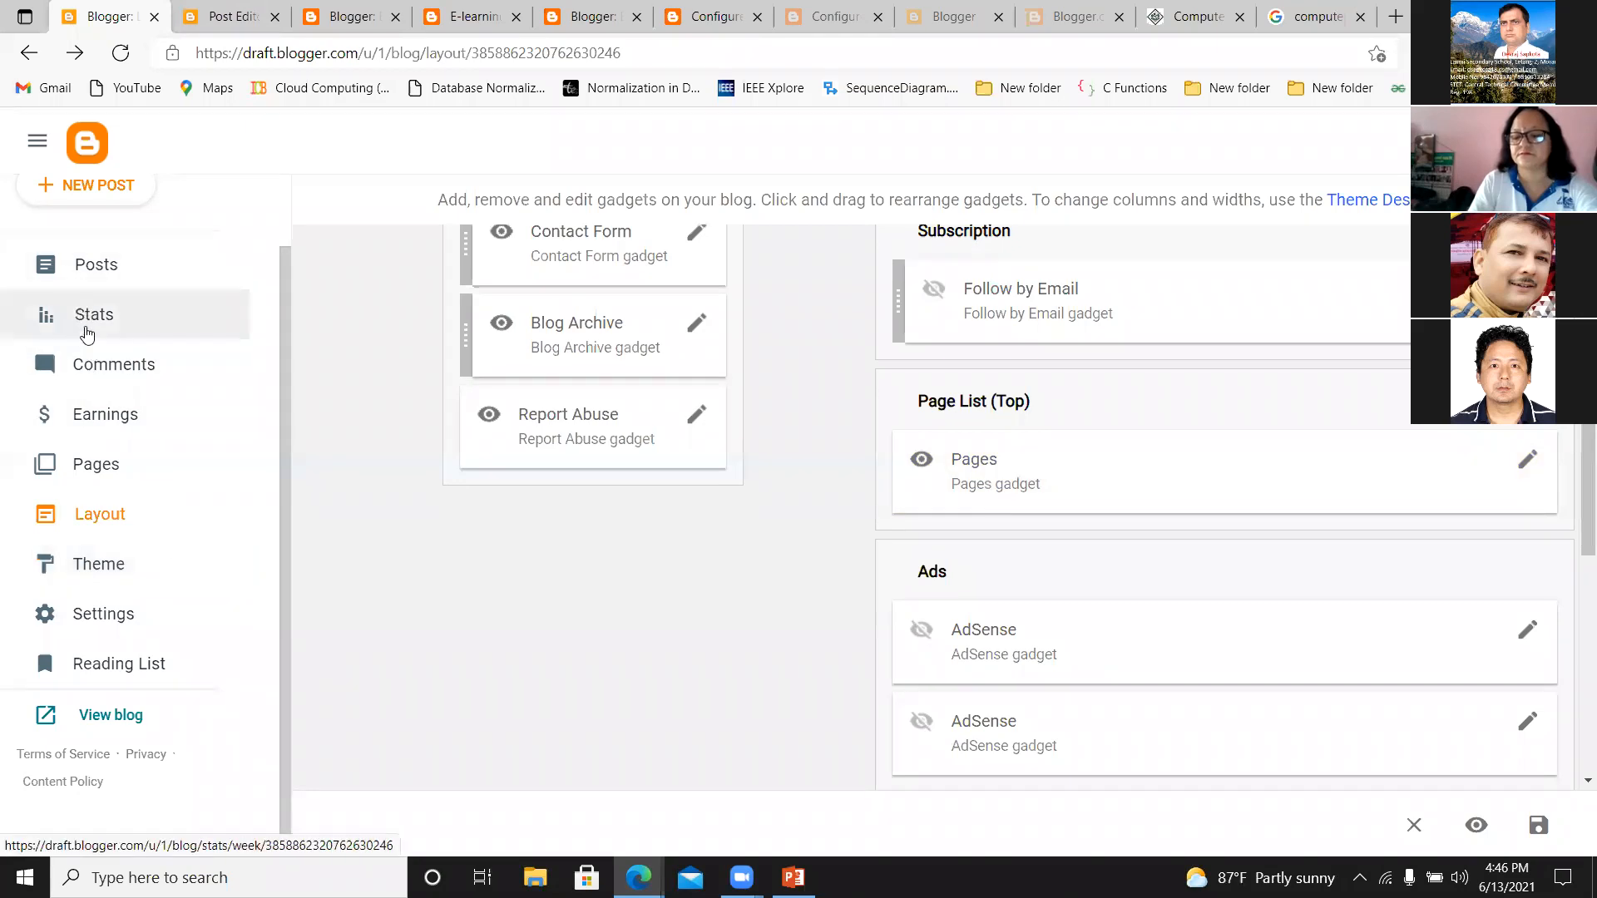
Review the layout's gadgets down to the Footer, view and reload the live blog, and open the full Computer Memory post.
left_click_drag(1575, 491, 1575, 765)
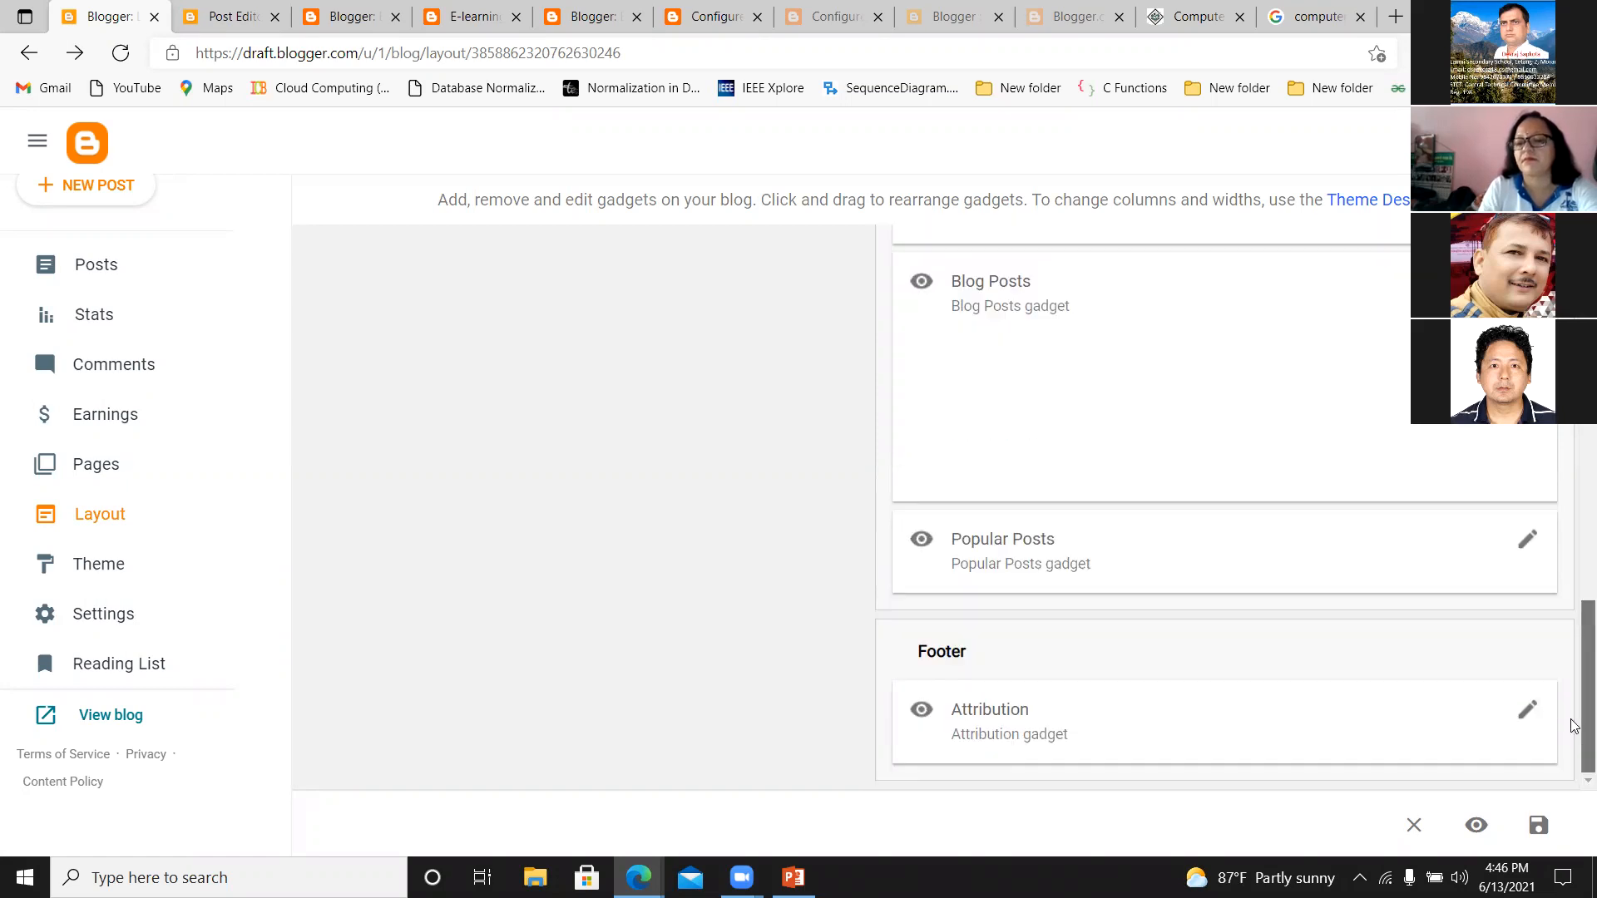
left_click_drag(1573, 731, 1563, 358)
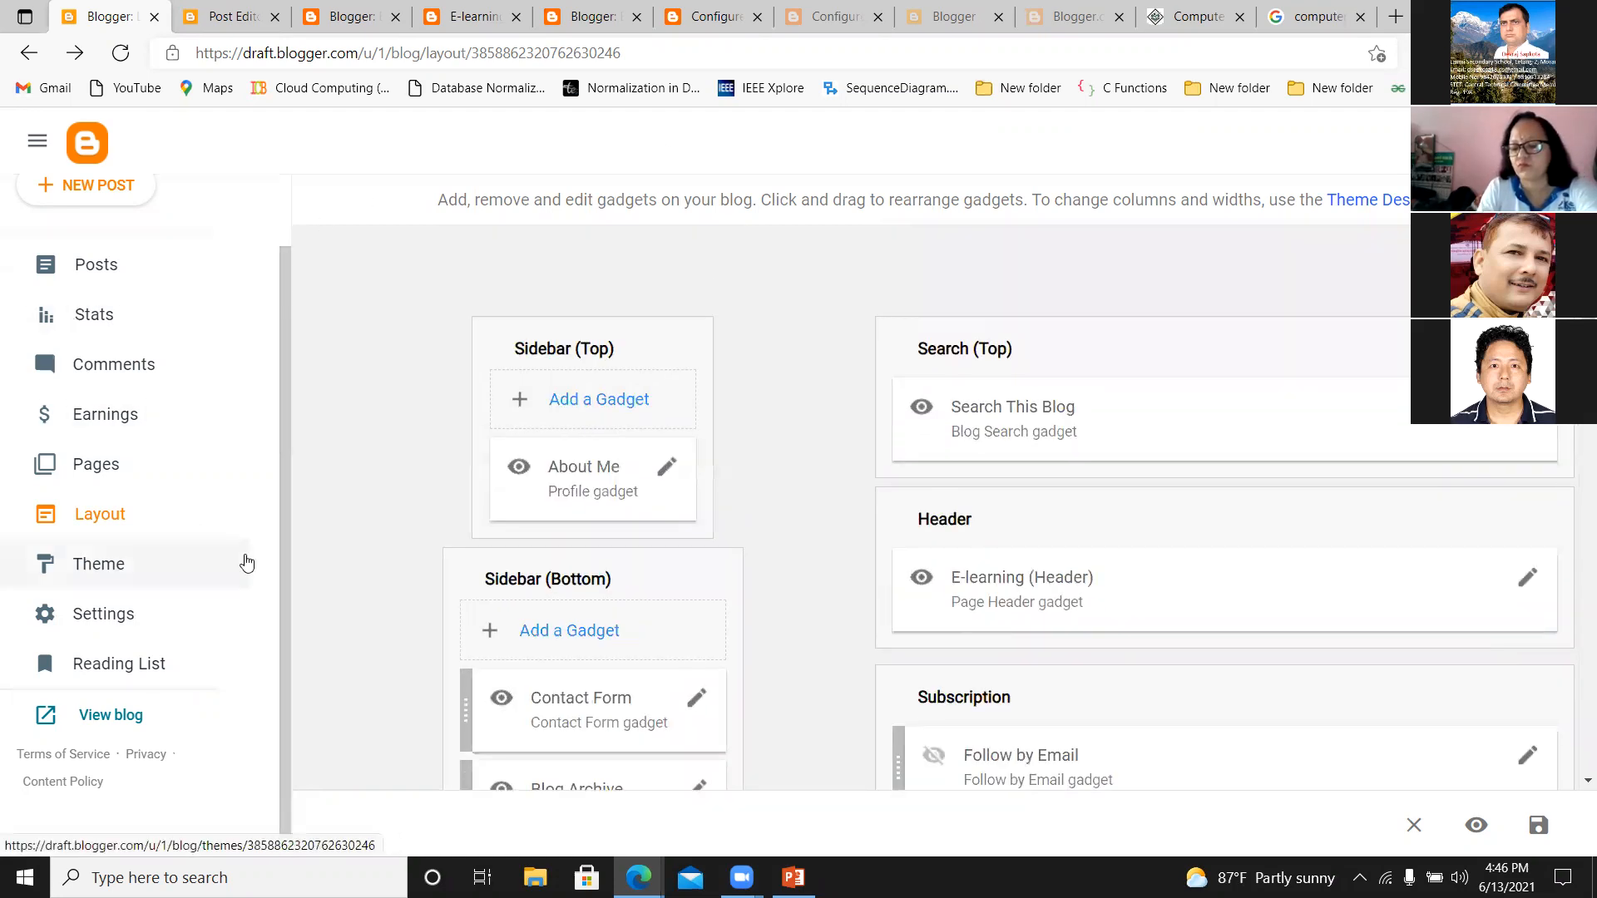
left_click(75, 716)
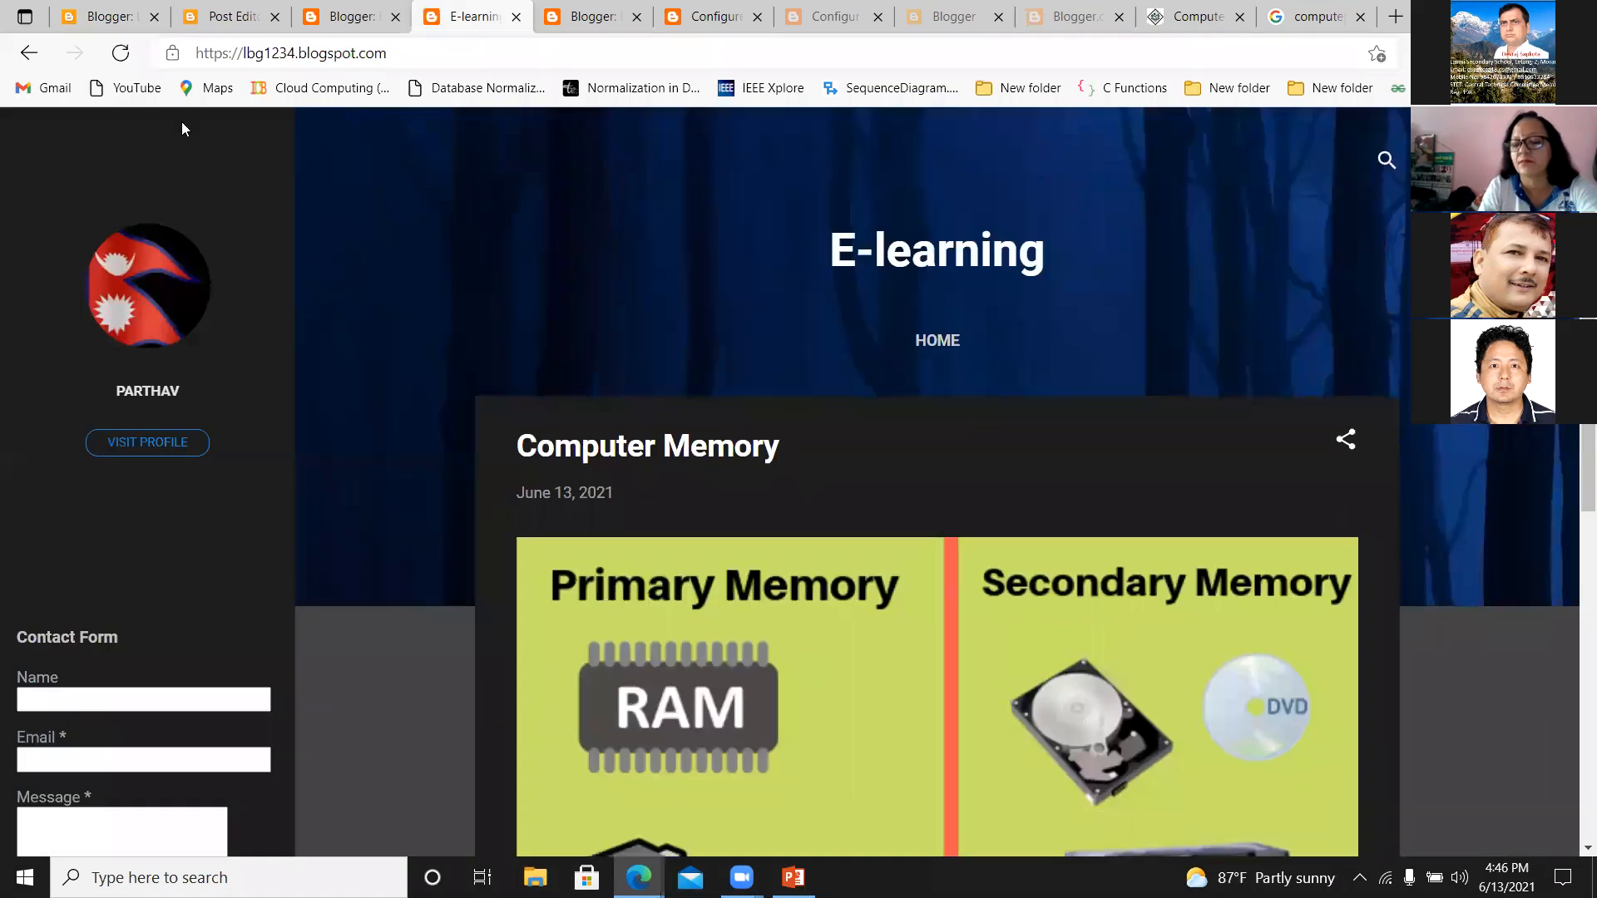
left_click(120, 54)
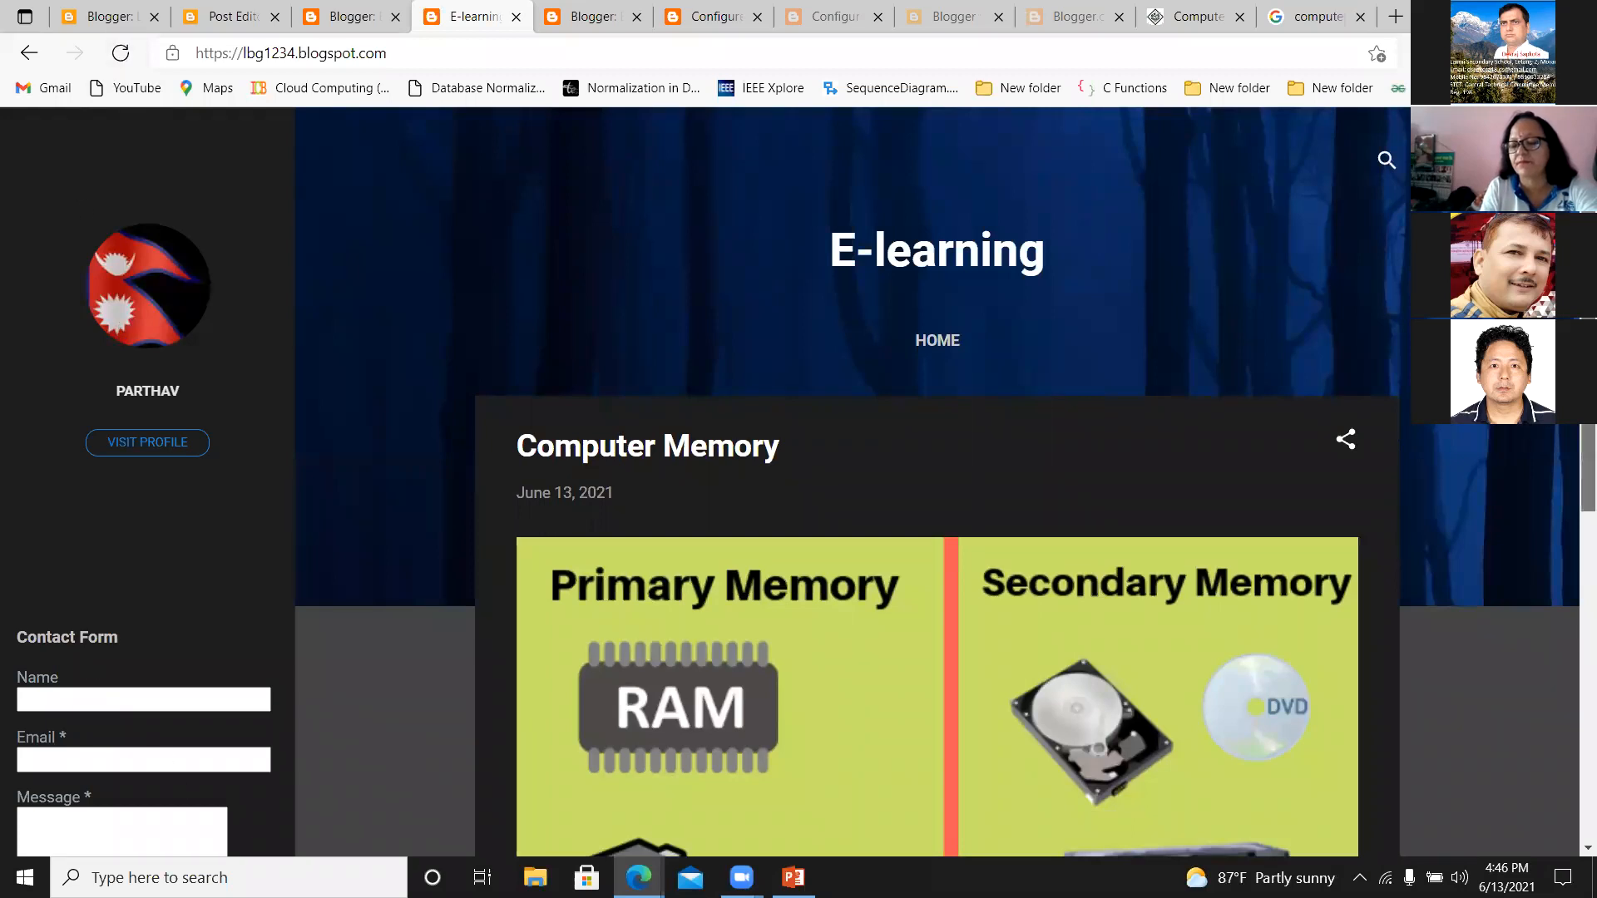
scroll(1379, 660, "down", 8)
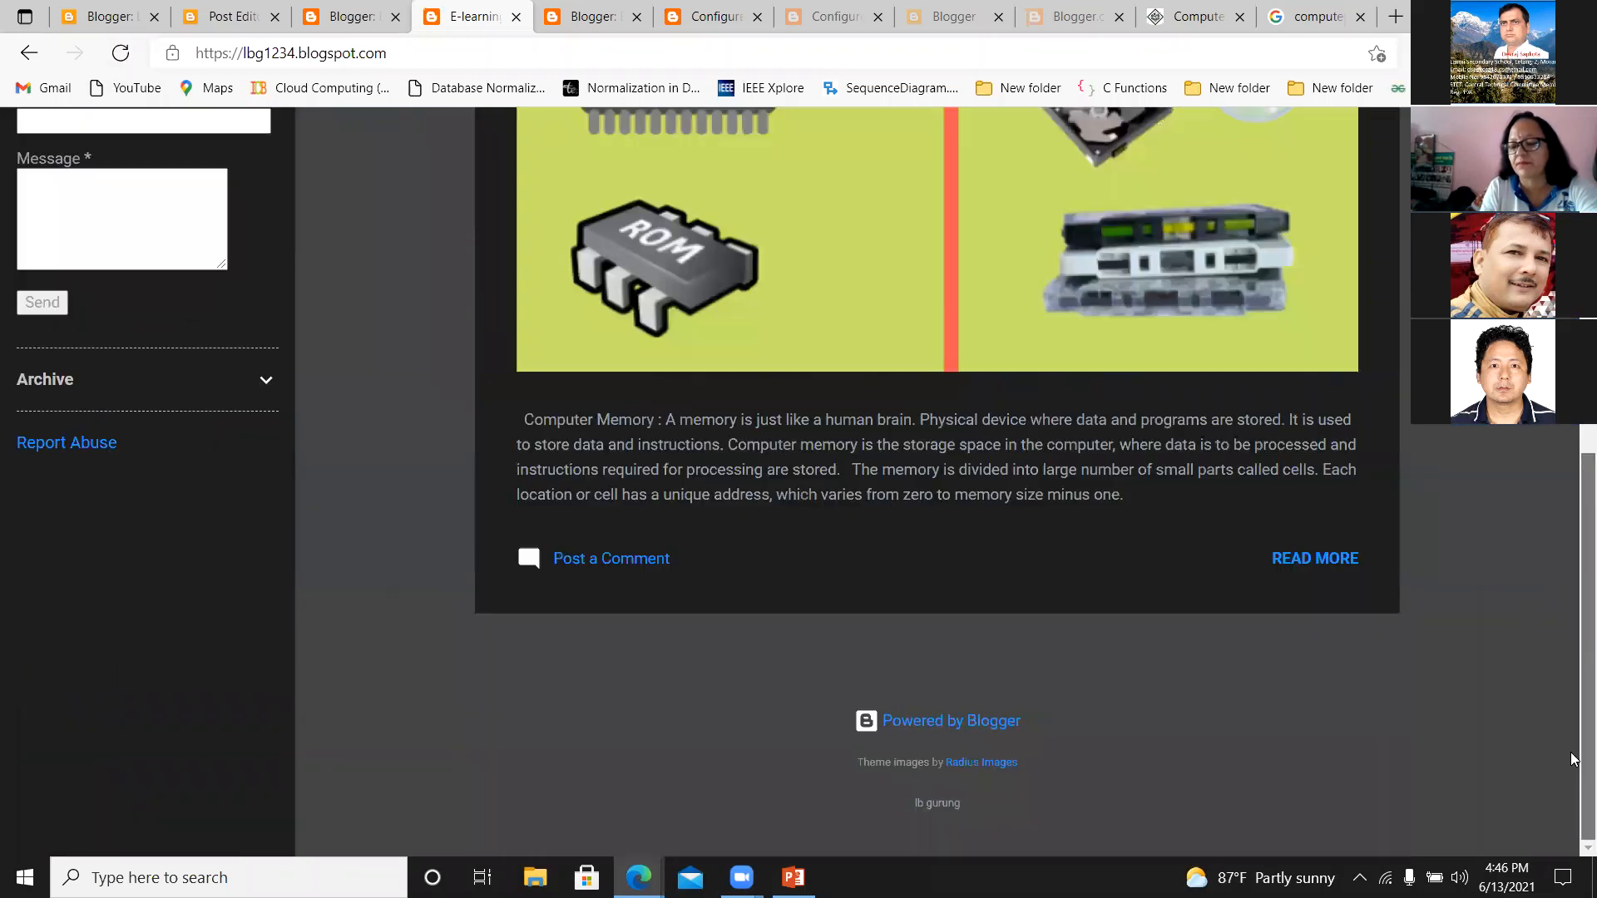
left_click(1319, 558)
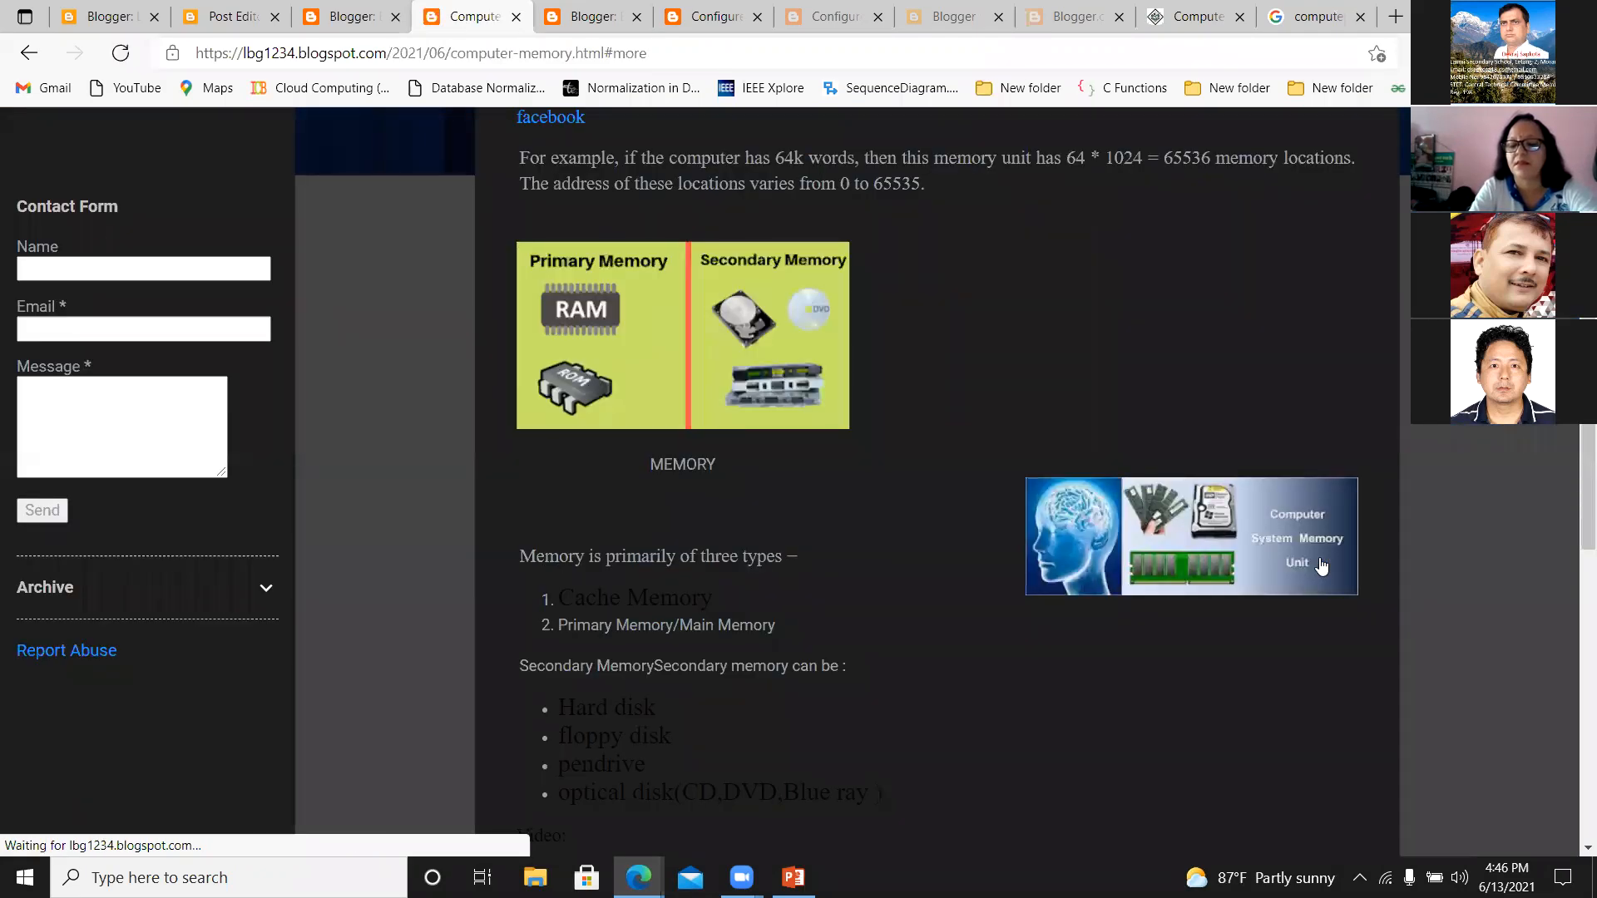
Open the blog author's public profile from the Computer Memory post, look through it and go back to the post.
left_click(831, 50)
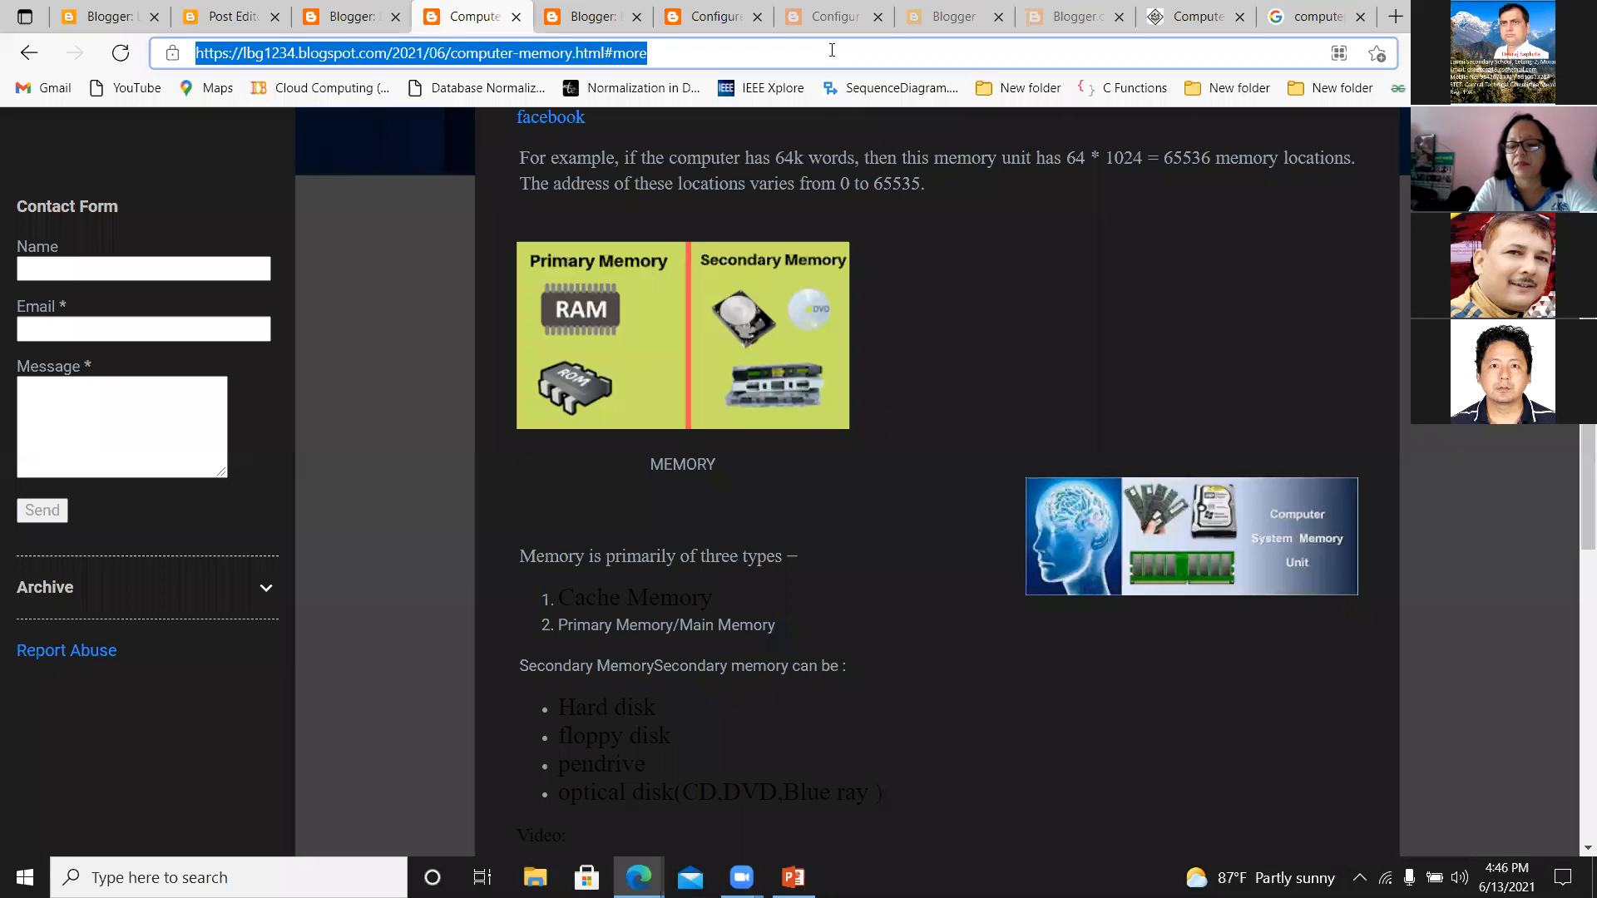
left_click(403, 479)
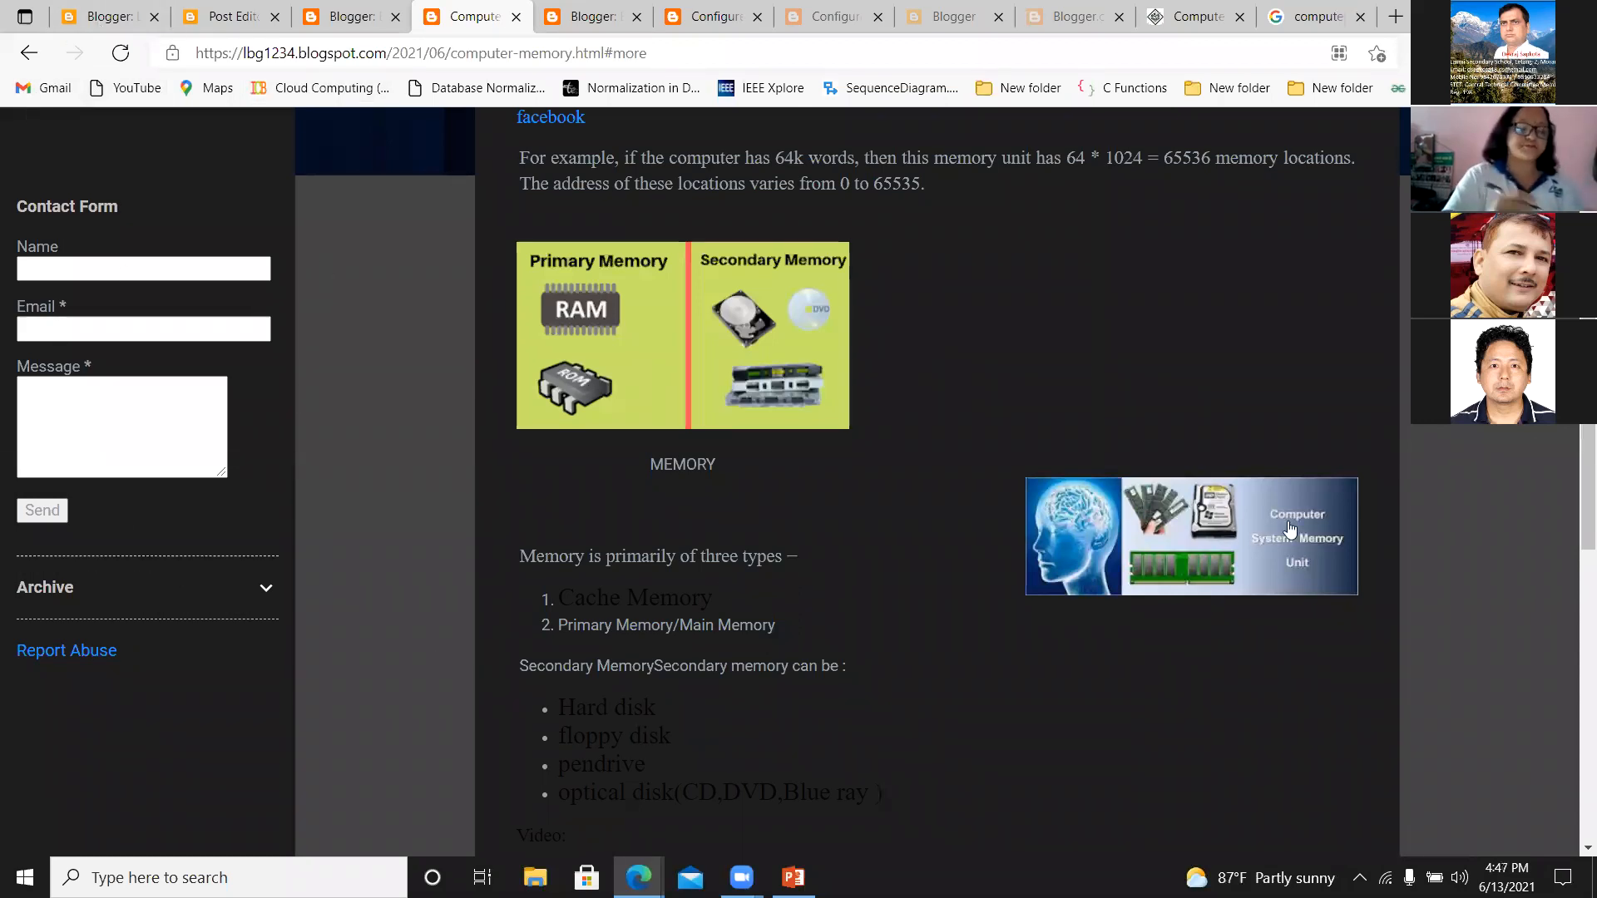
scroll(937, 482, "up", 5)
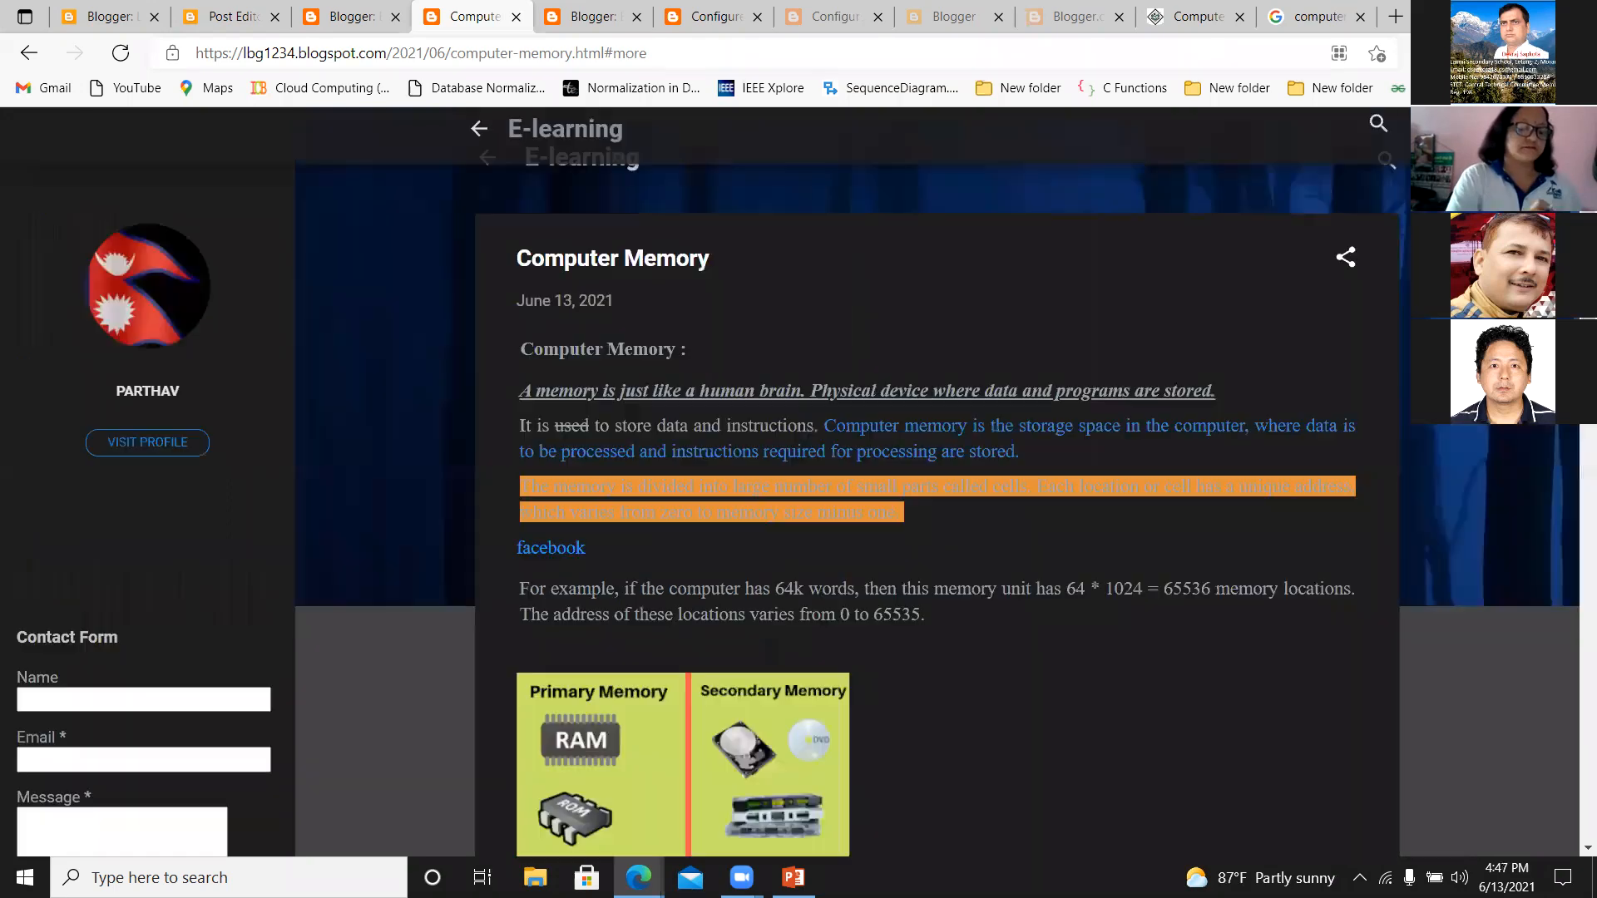
left_click(151, 448)
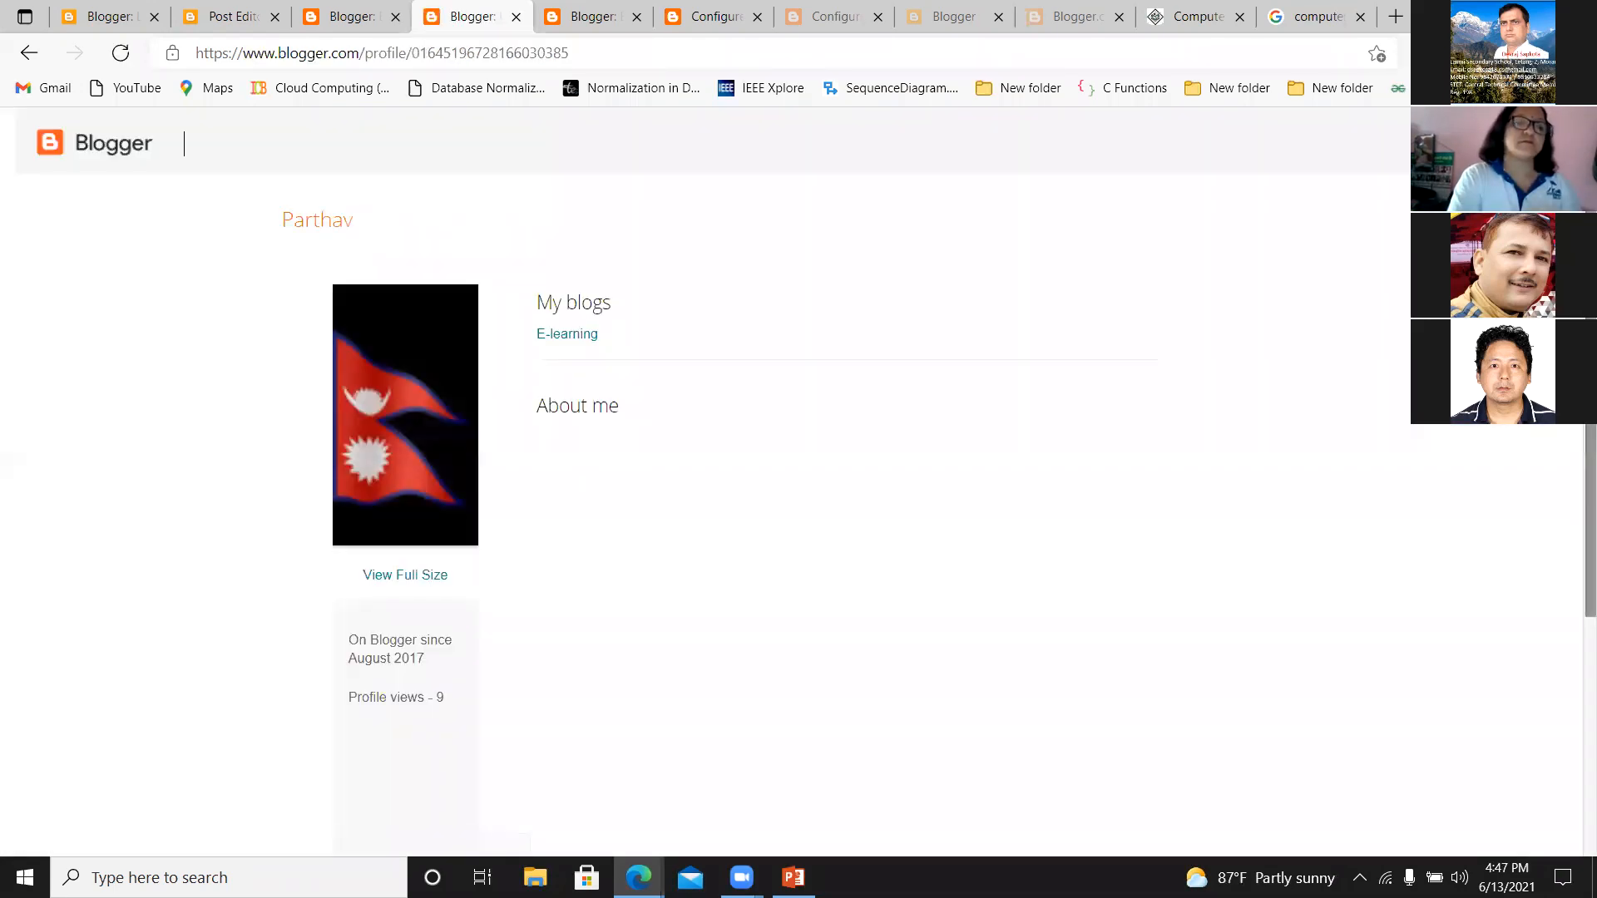
scroll(1572, 524, "down", 4)
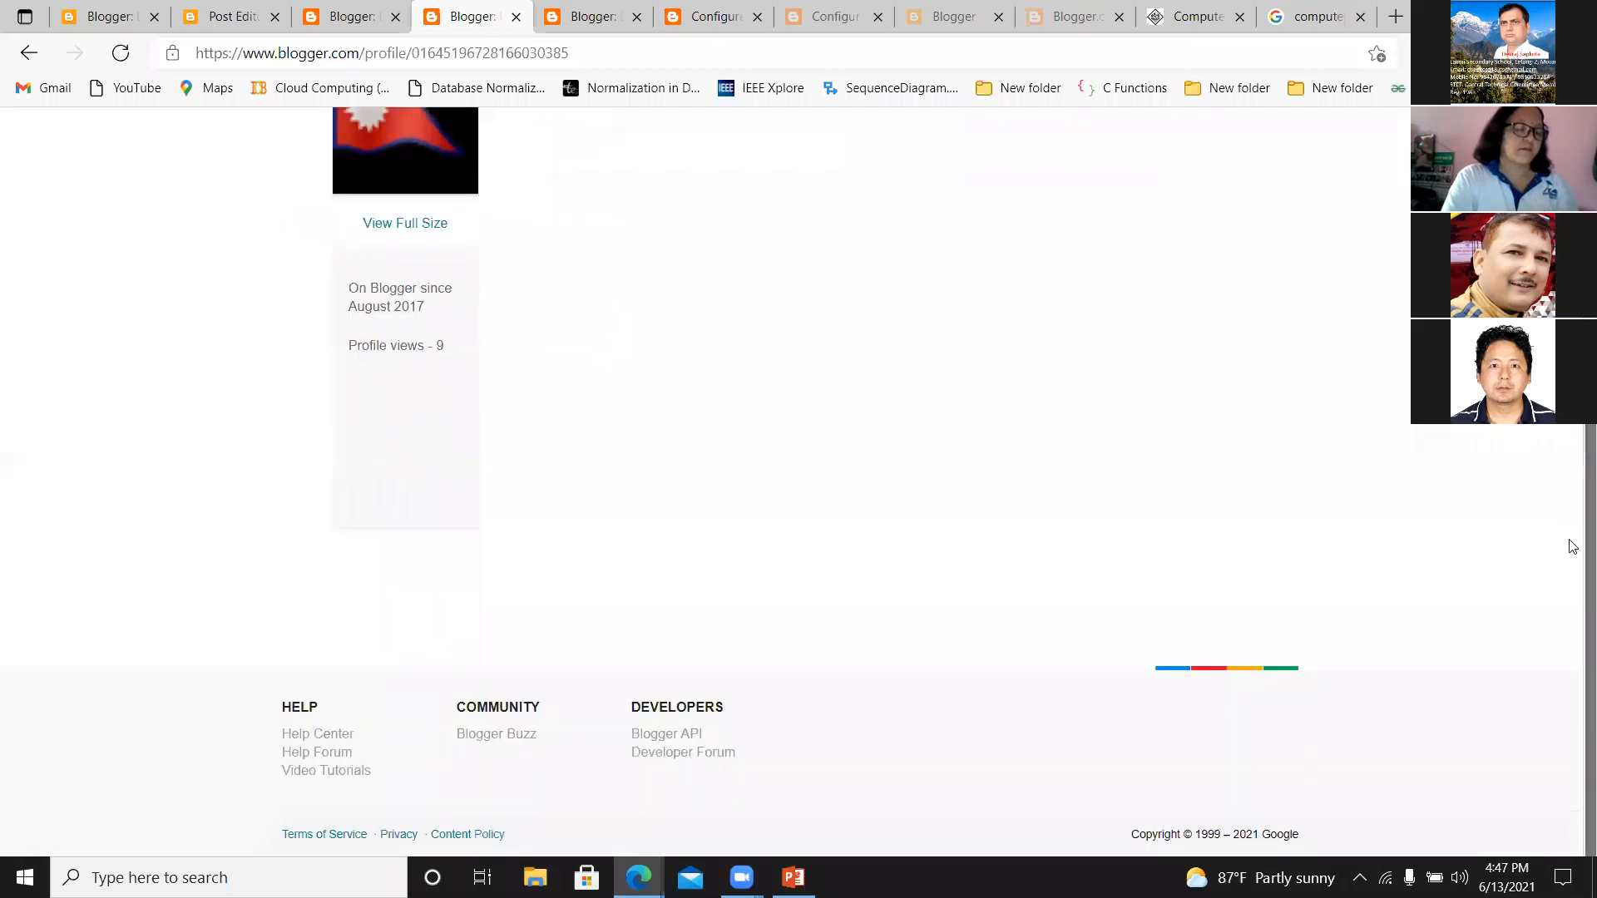
scroll(514, 190, "up", 4)
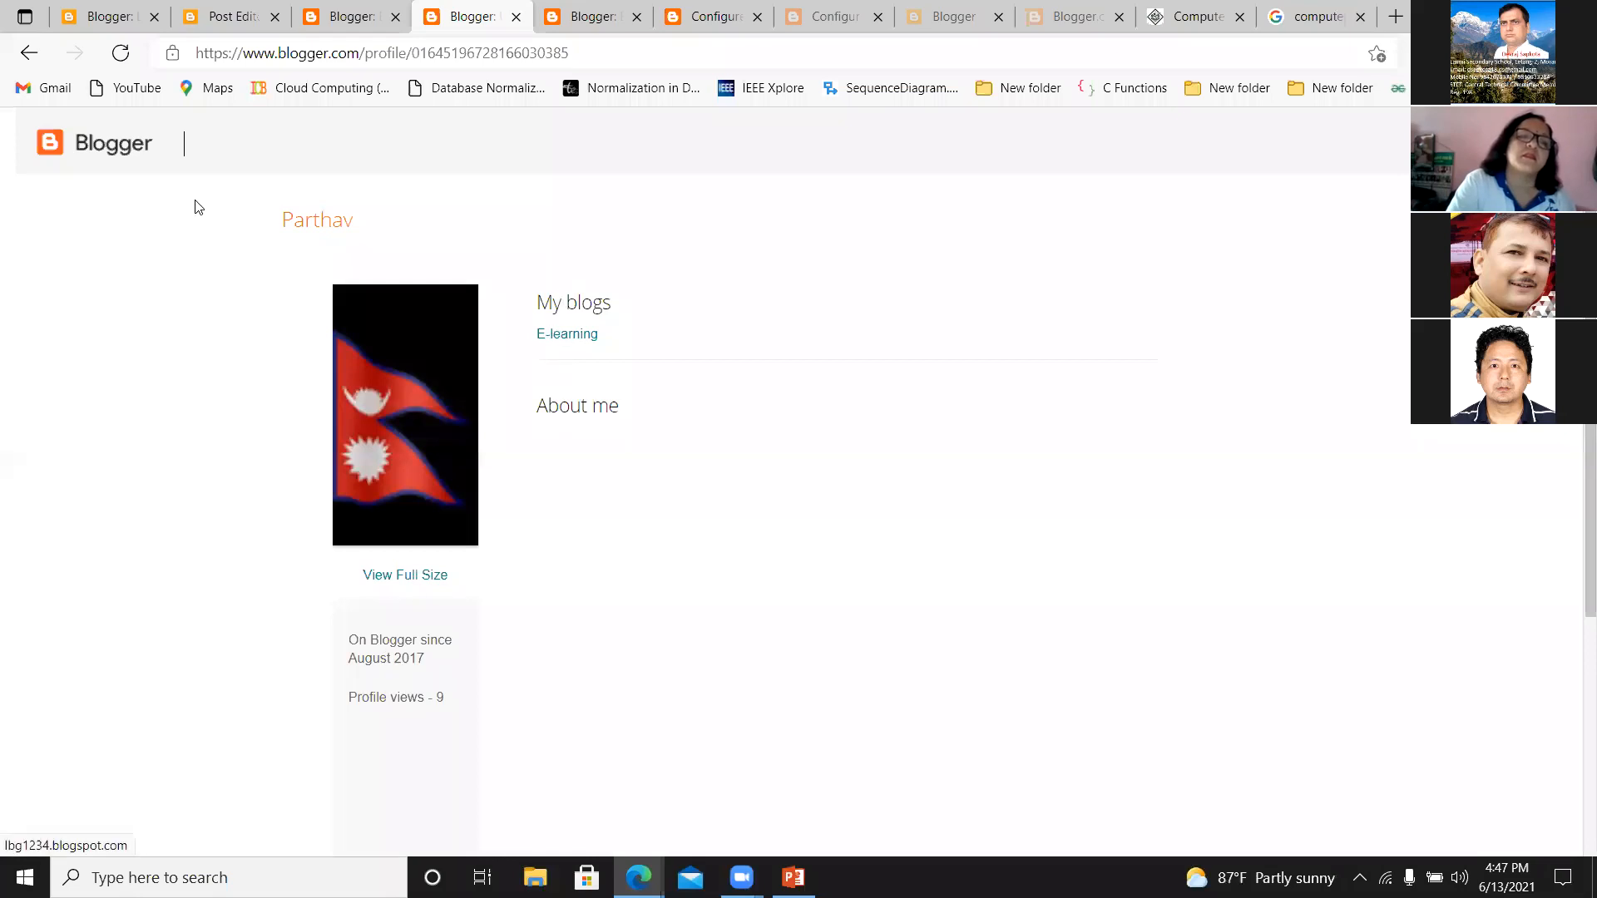
left_click(29, 52)
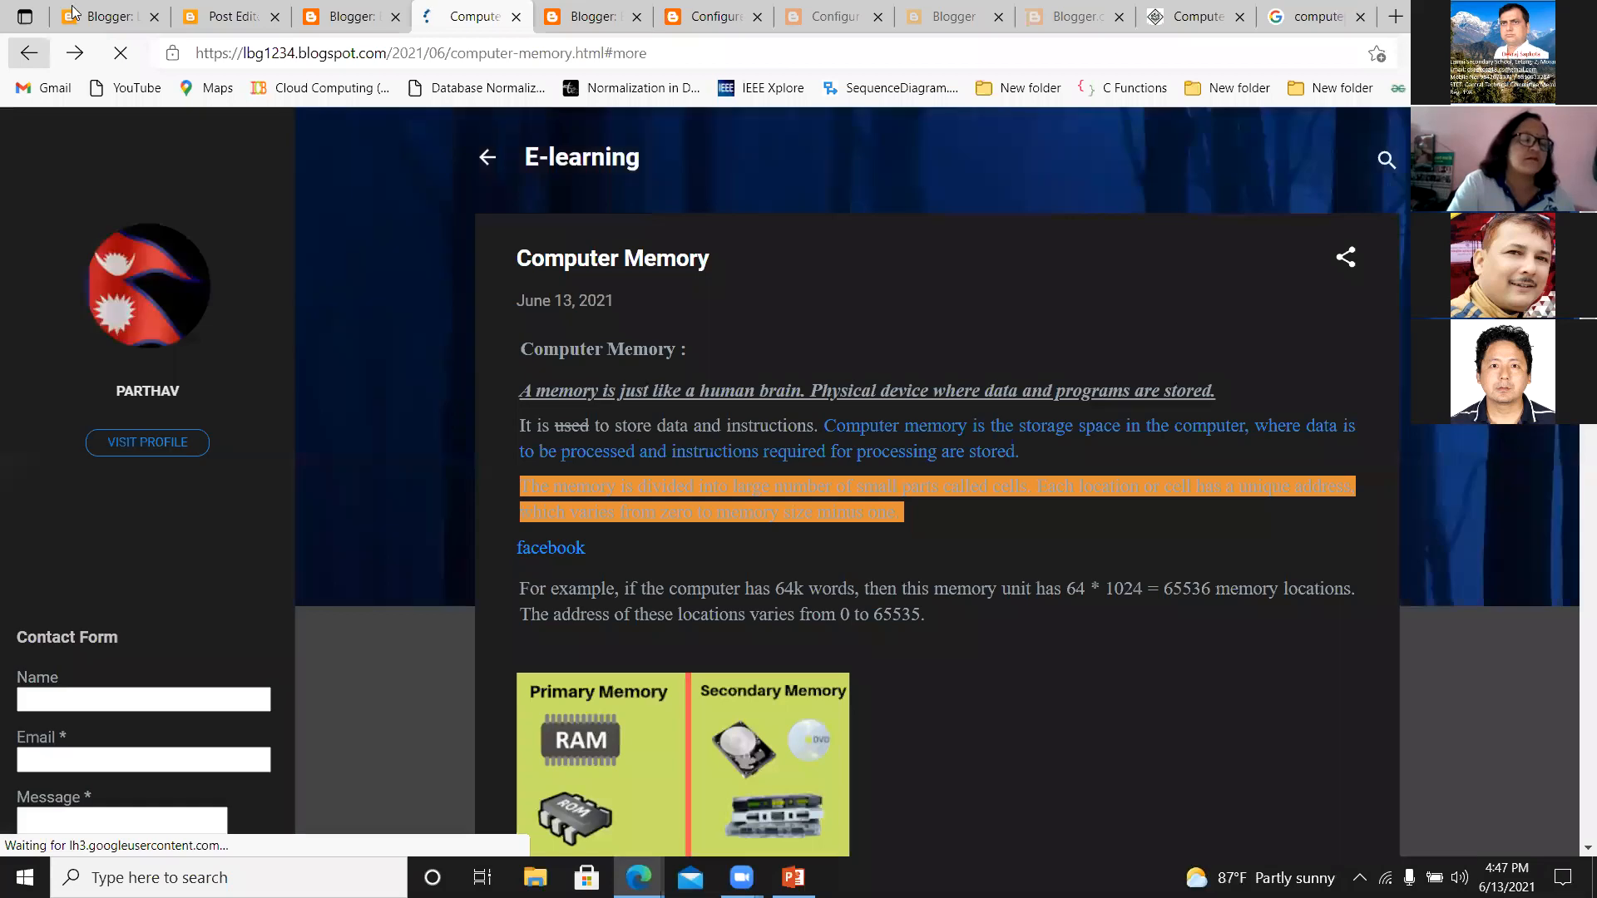
Return to the E-learning blog's dashboard and open the user profile for editing from the General section of the settings.
left_click(73, 13)
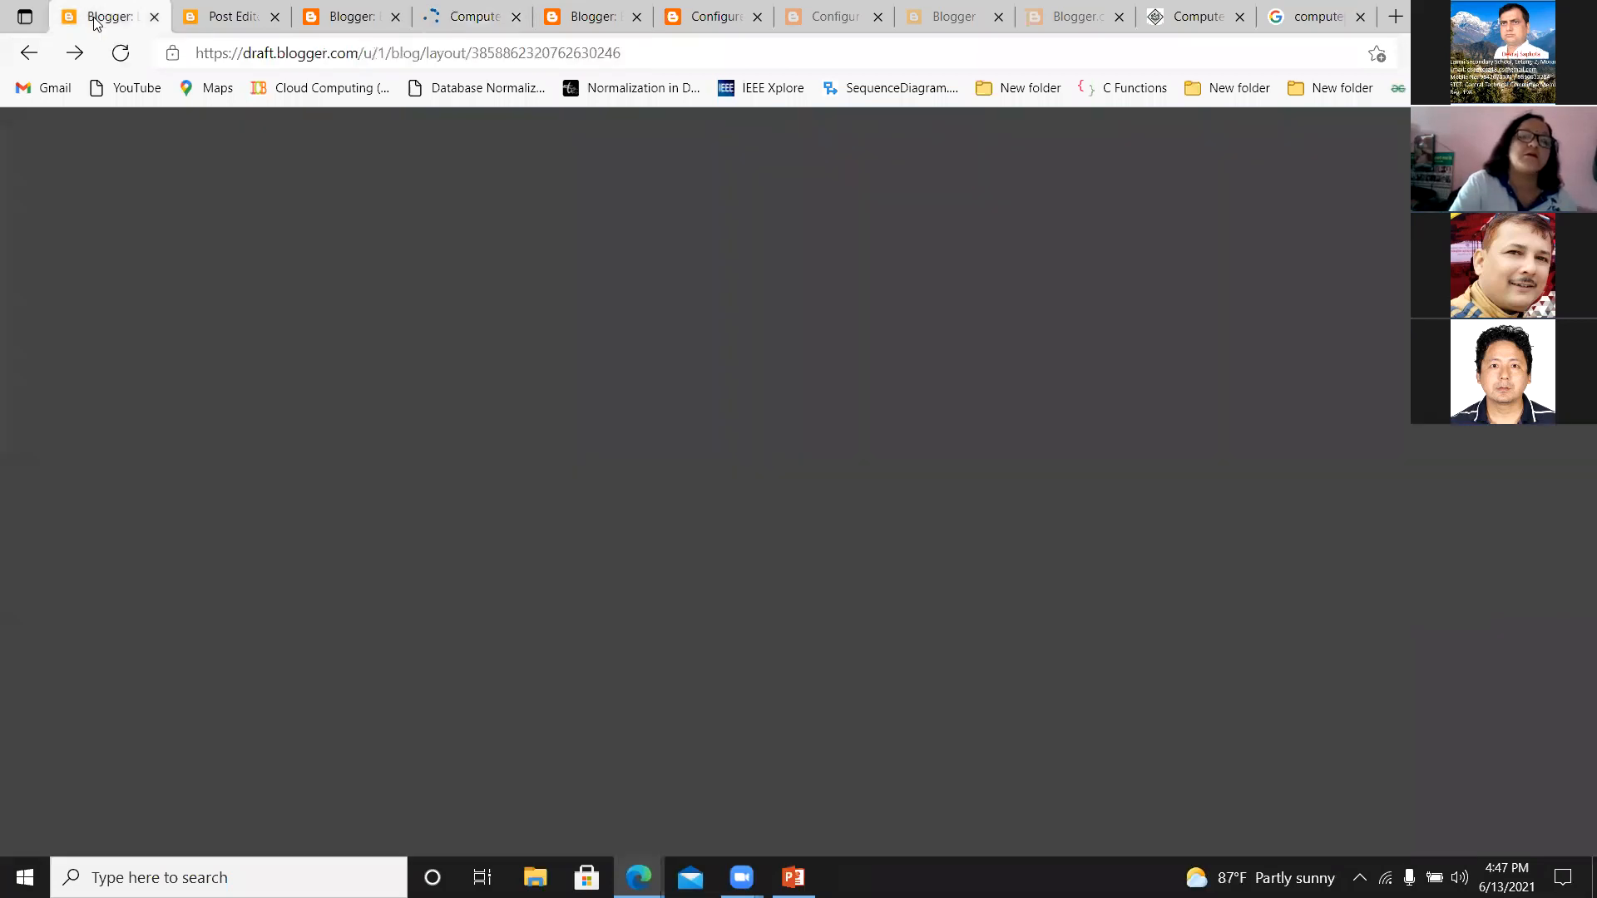
left_click(107, 614)
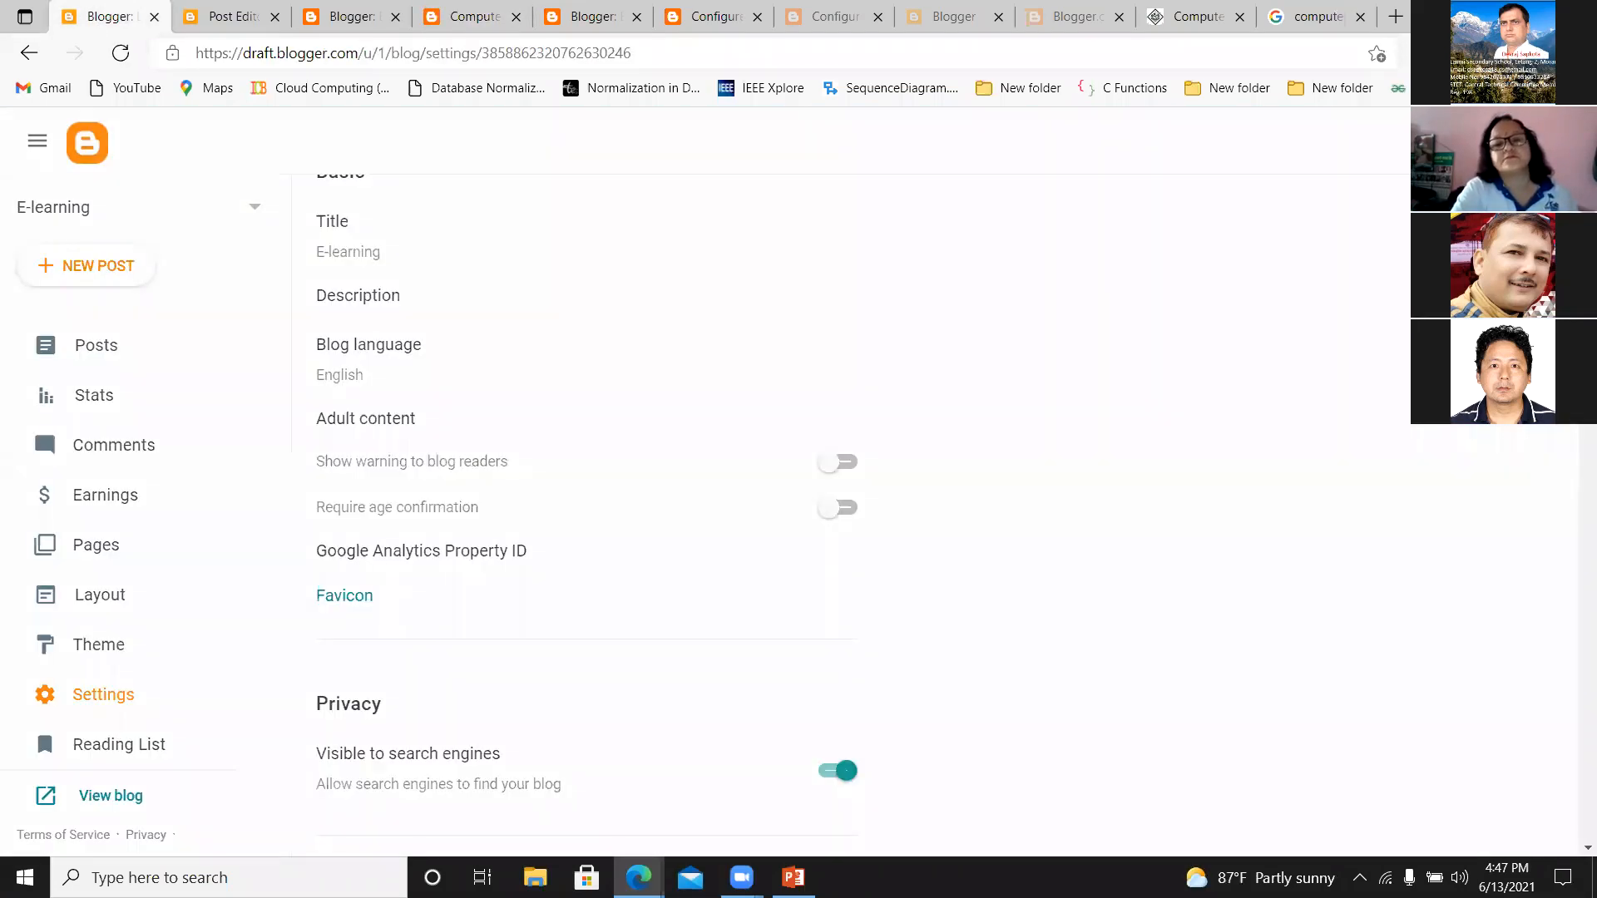
left_click_drag(1587, 162, 1571, 866)
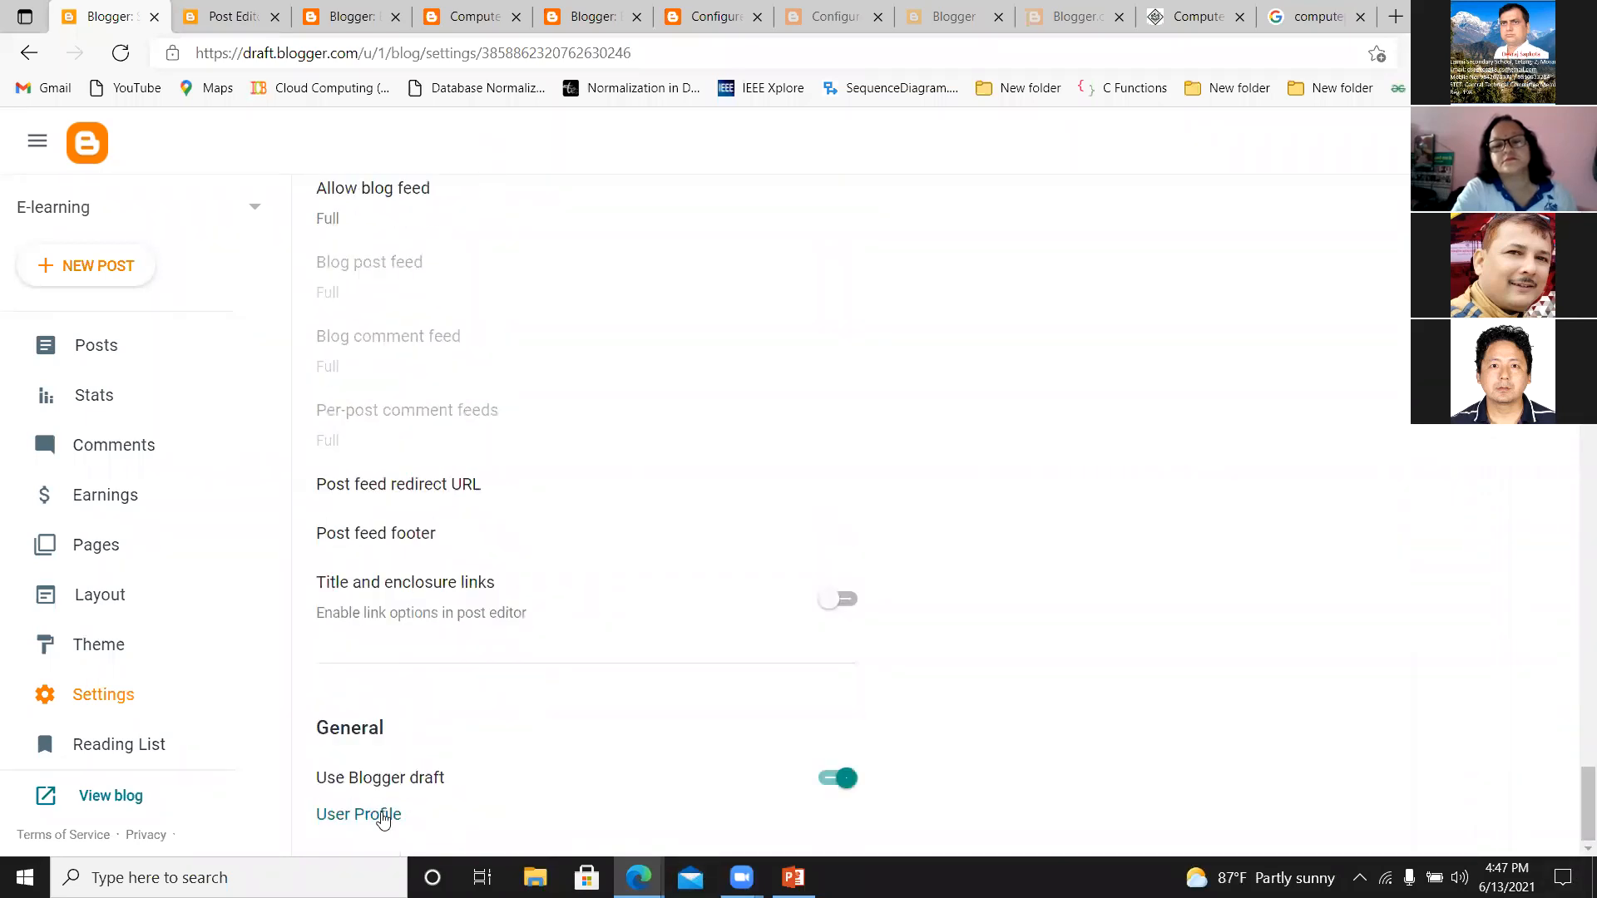
left_click(376, 815)
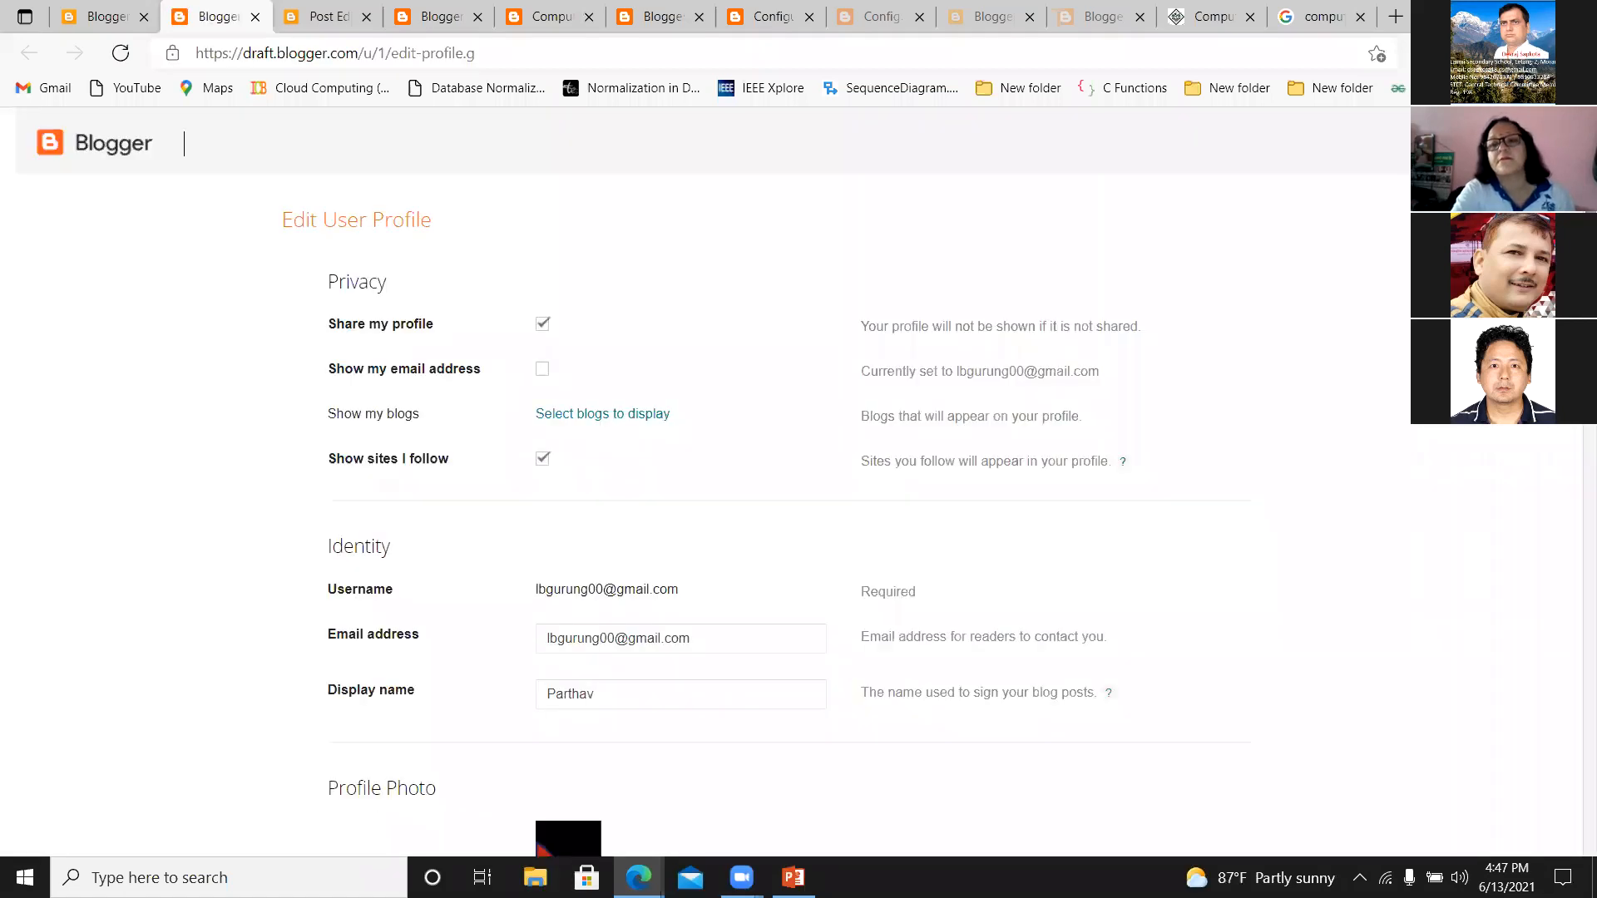
Examine the Edit User Profile form's privacy, identity, profile photo, audio clip, general, location, work and additional information fields.
scroll(715, 482, "down", 2)
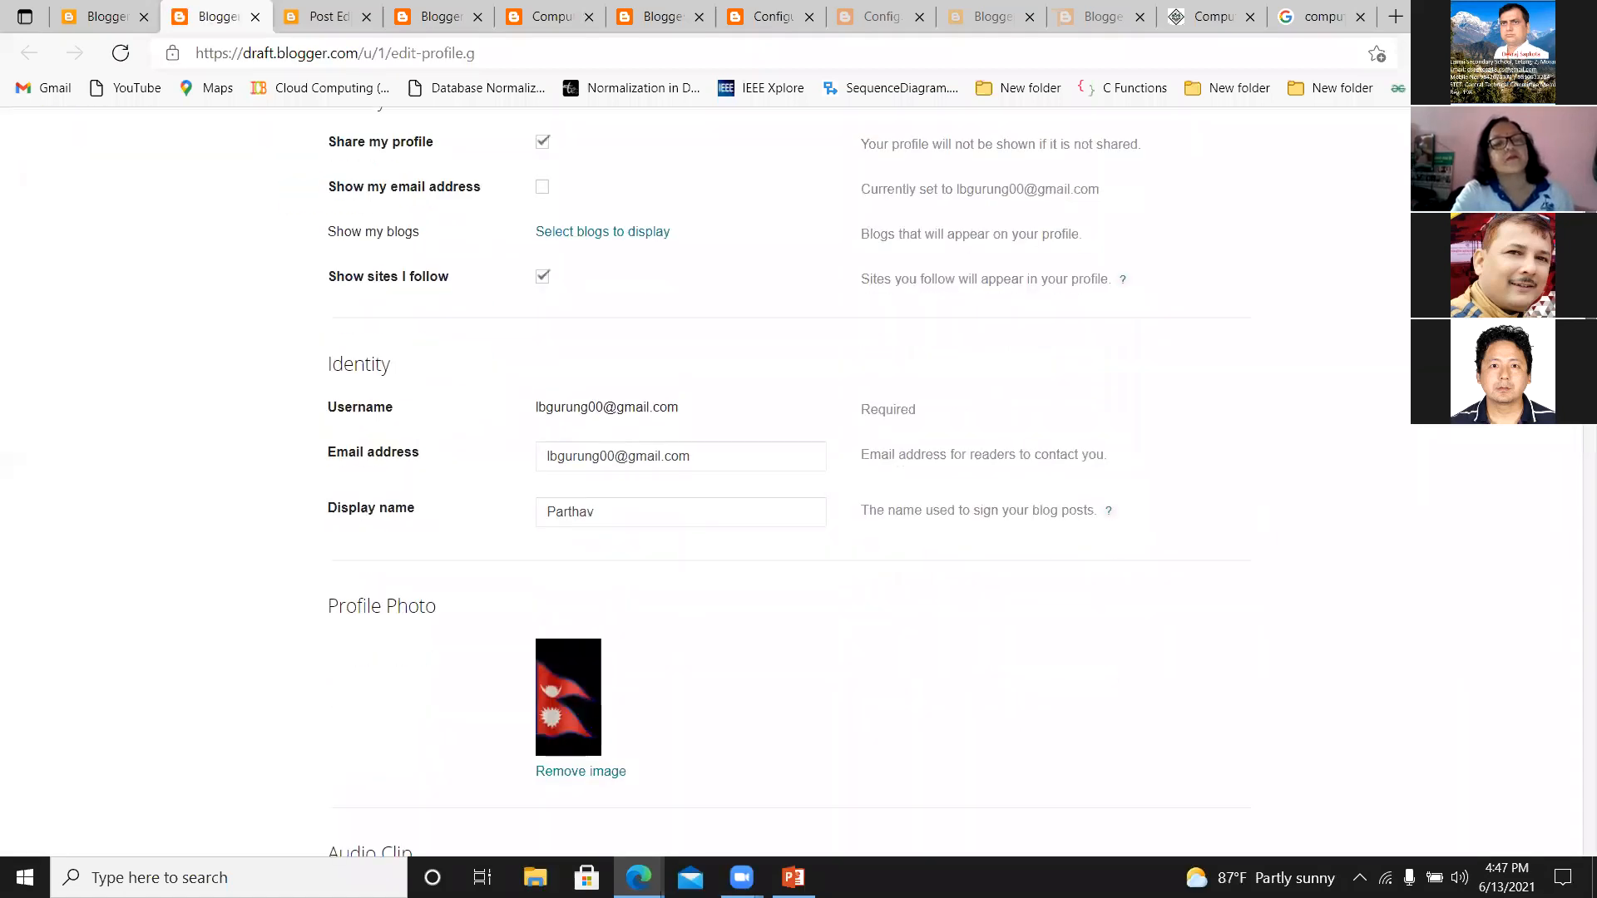
scroll(715, 482, "down", 1)
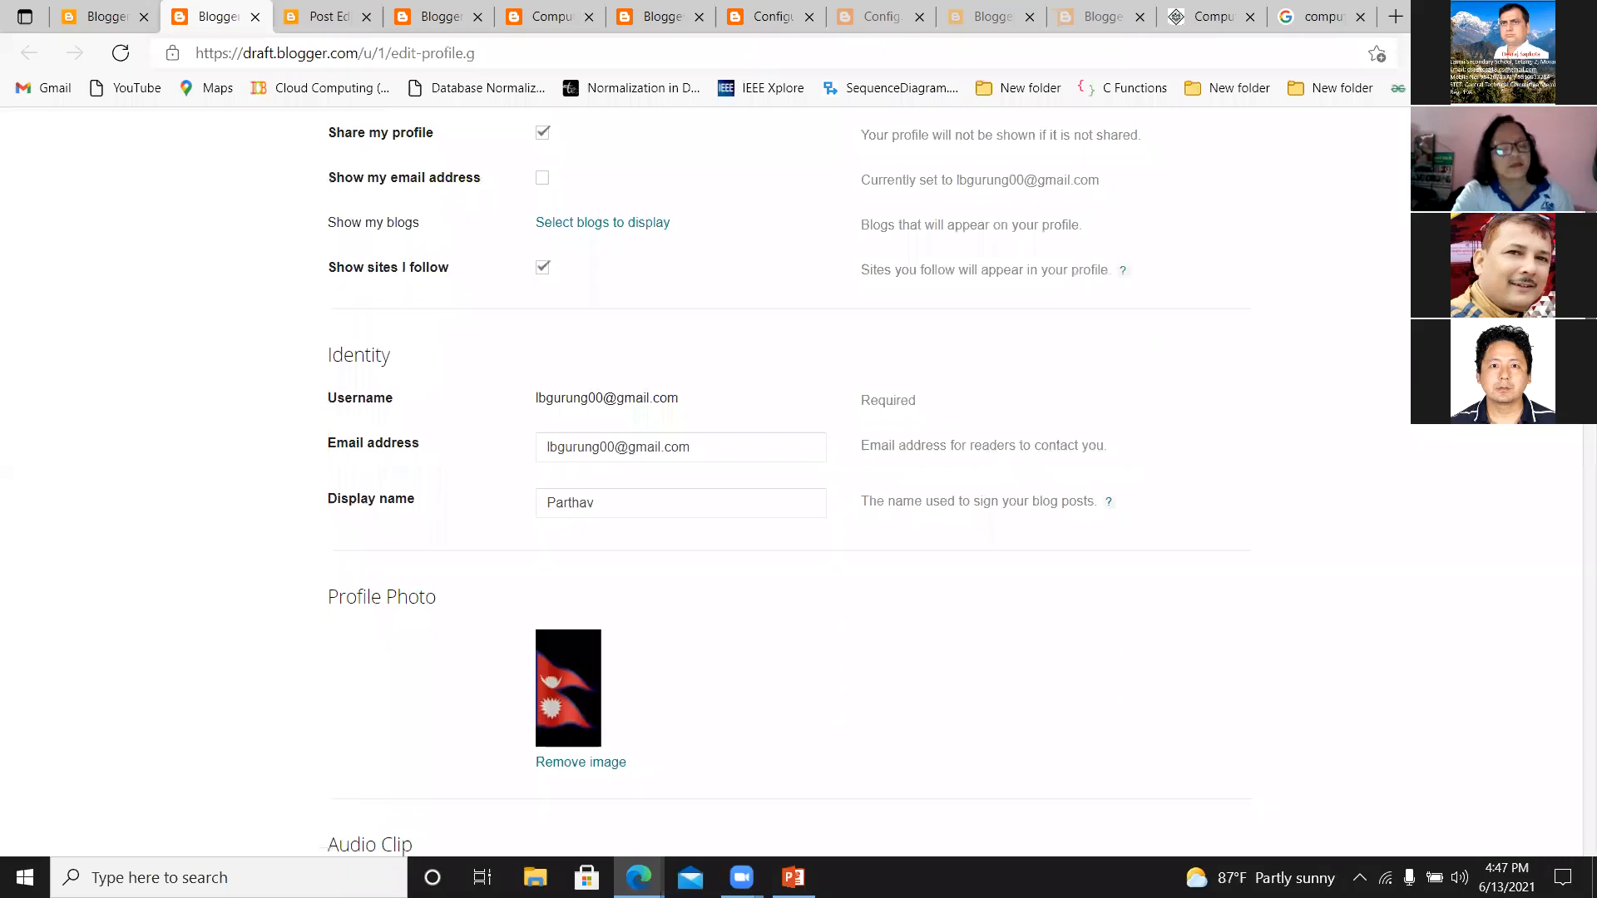
scroll(1547, 549, "down", 10)
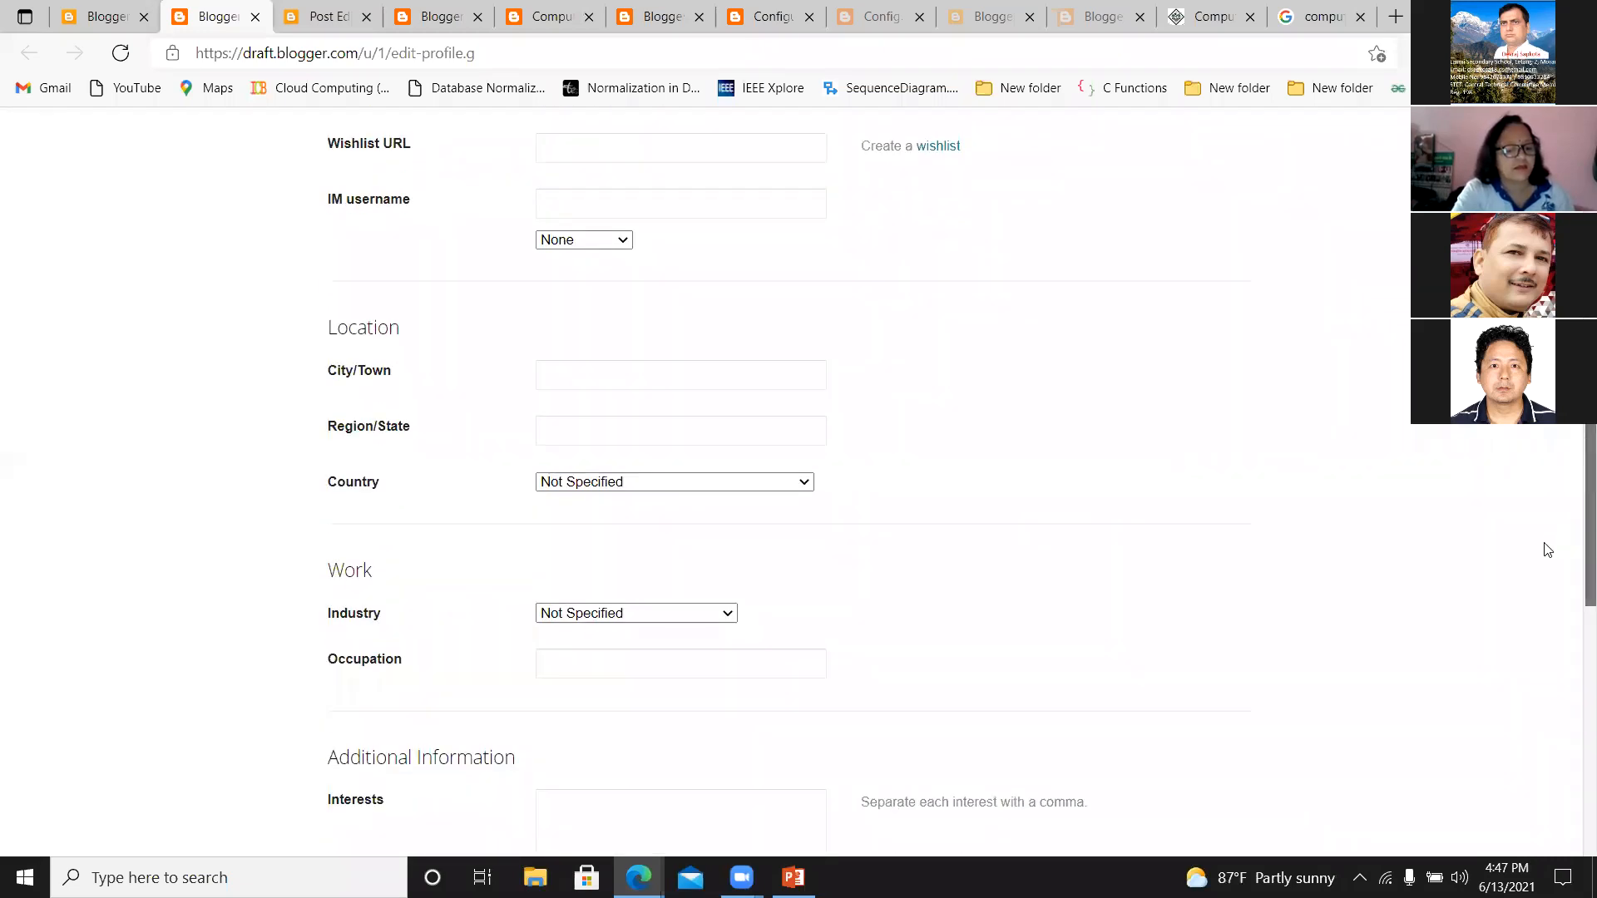
scroll(1544, 670, "down", 10)
scroll(1472, 499, "up", 11)
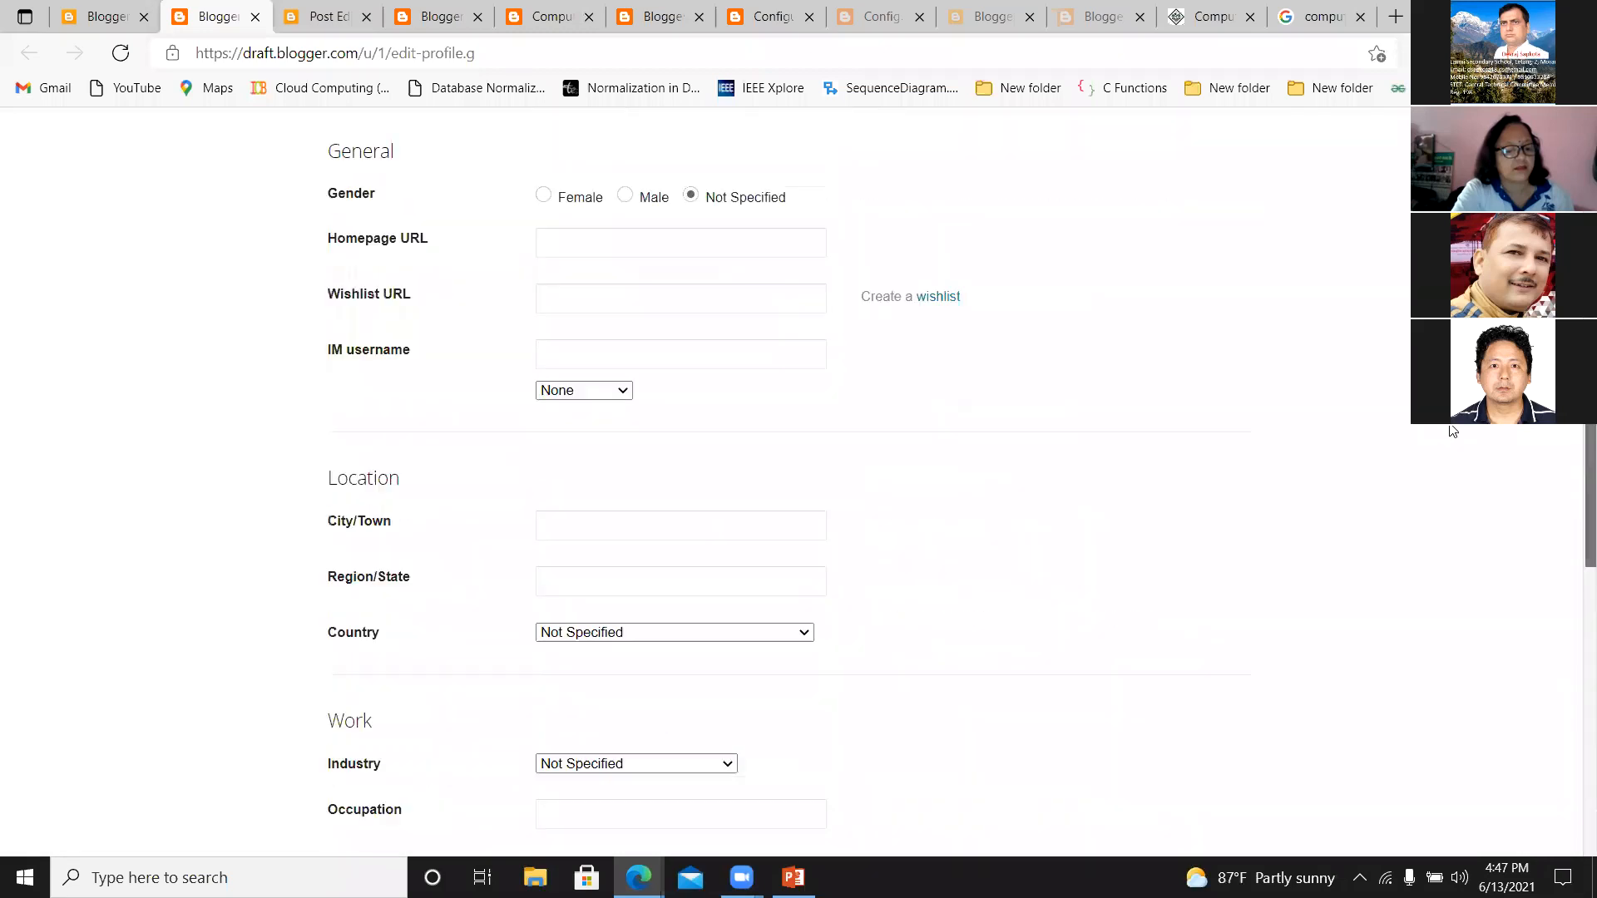
scroll(1453, 431, "up", 12)
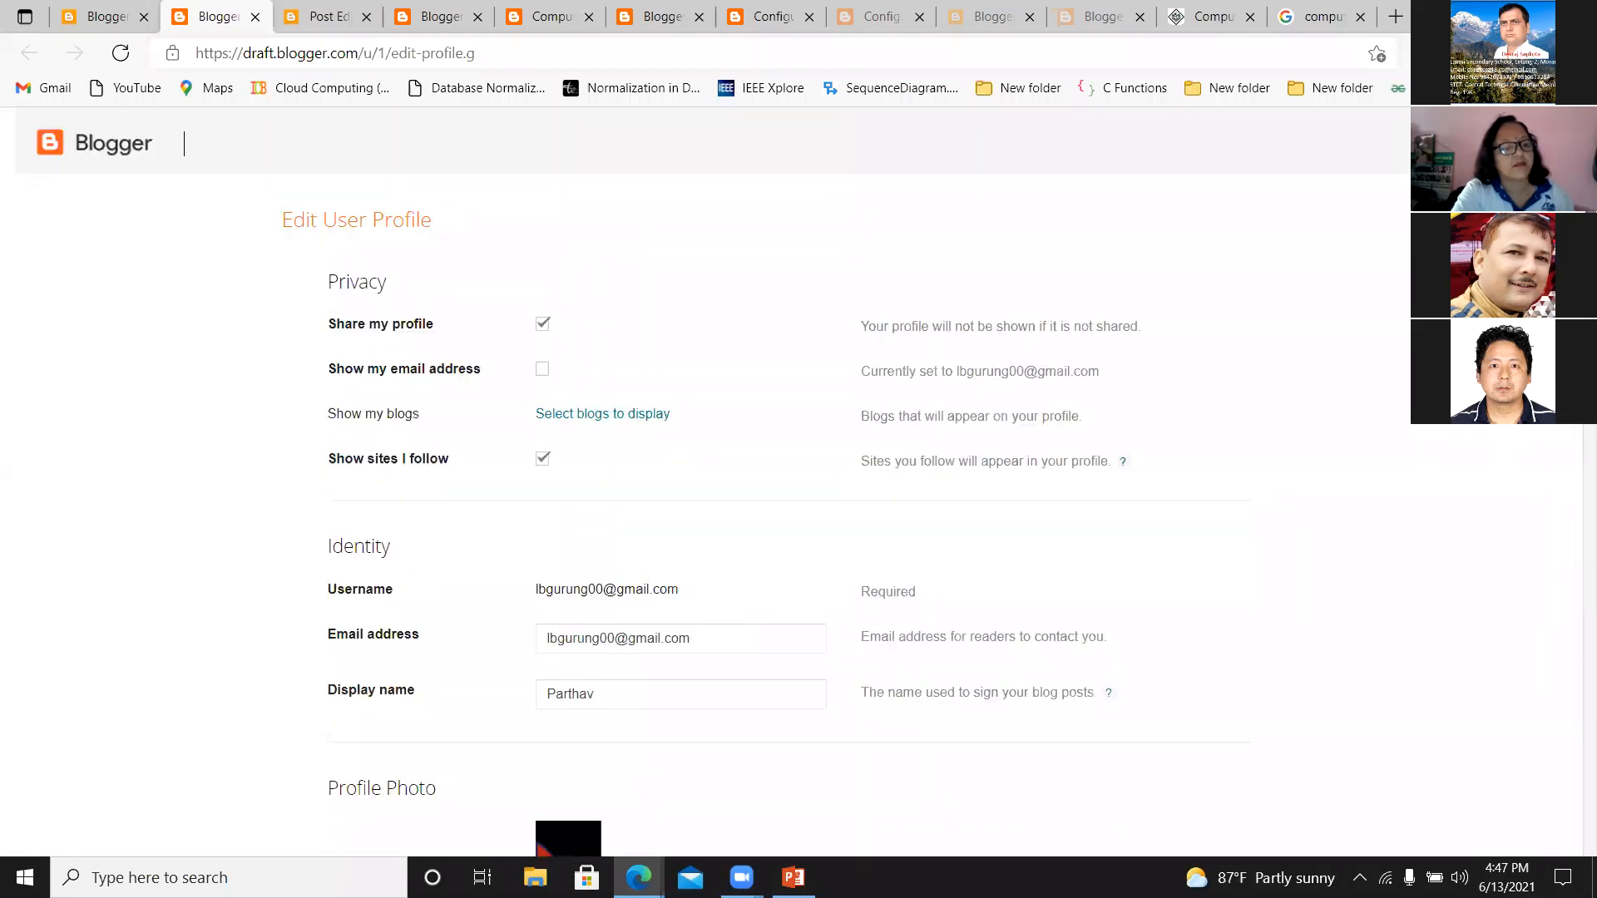
scroll(798, 482, "down", 8)
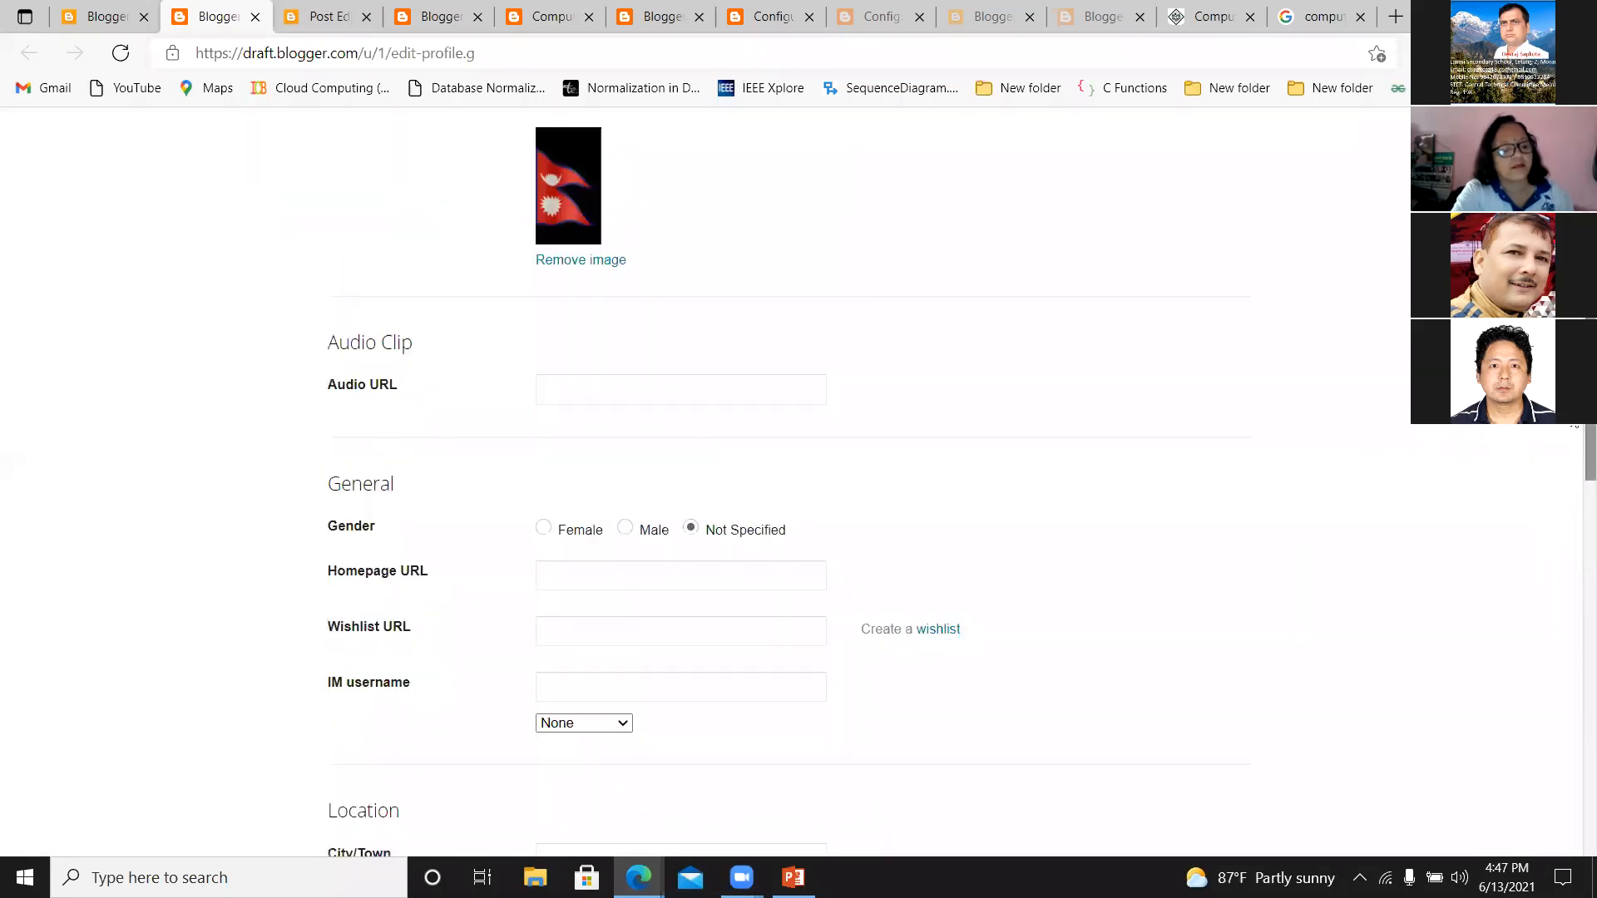
scroll(798, 482, "up", 8)
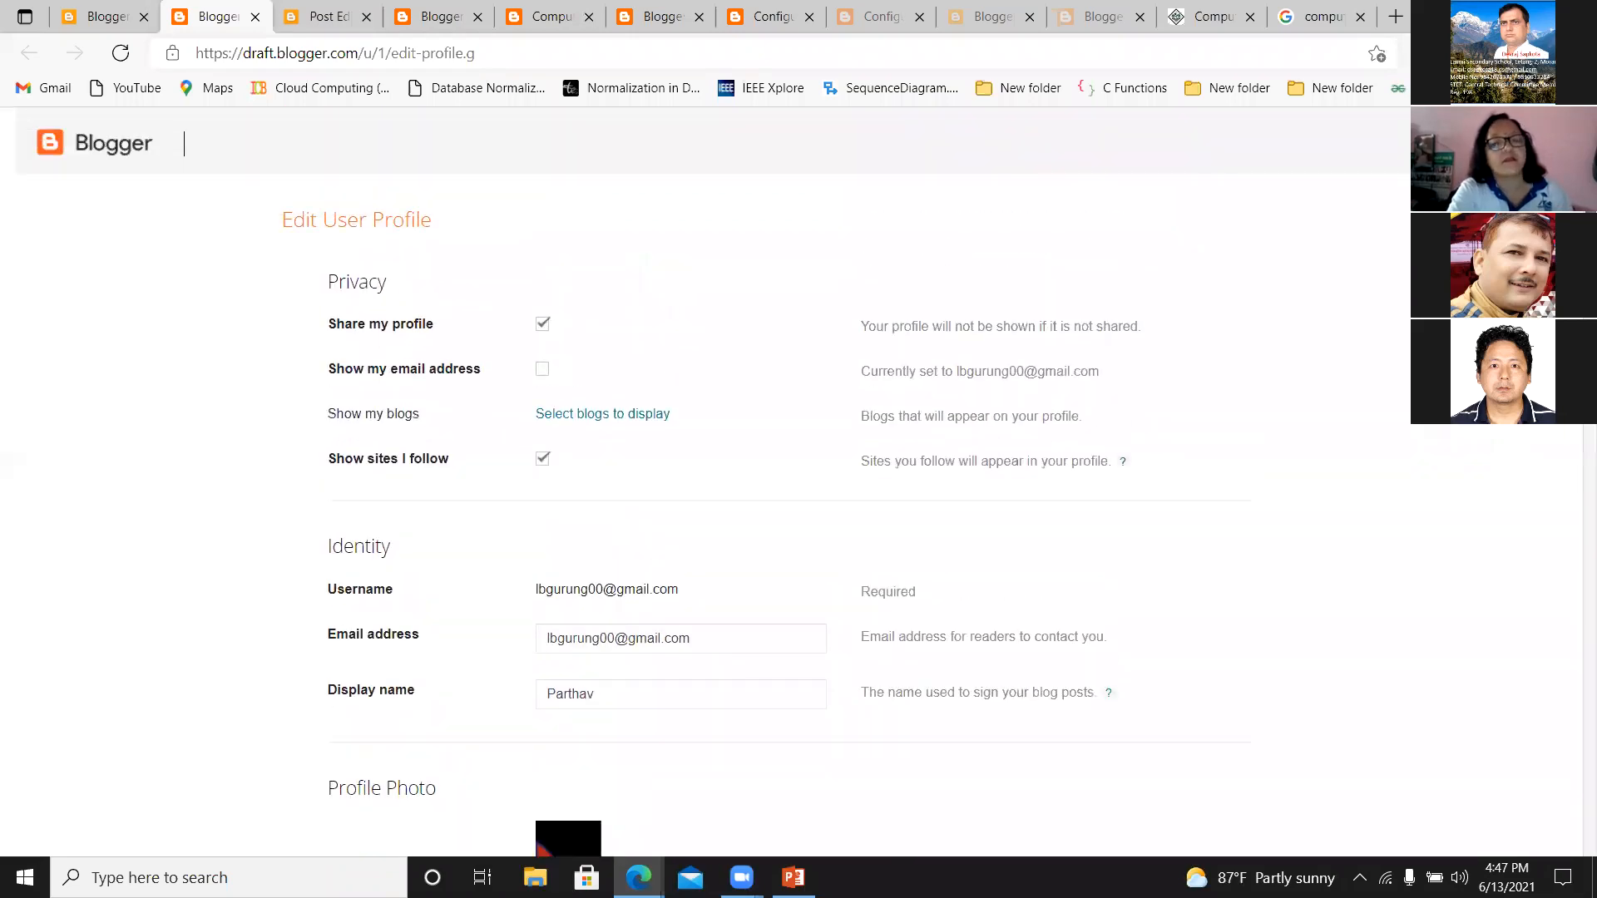
scroll(799, 483, "down", 7)
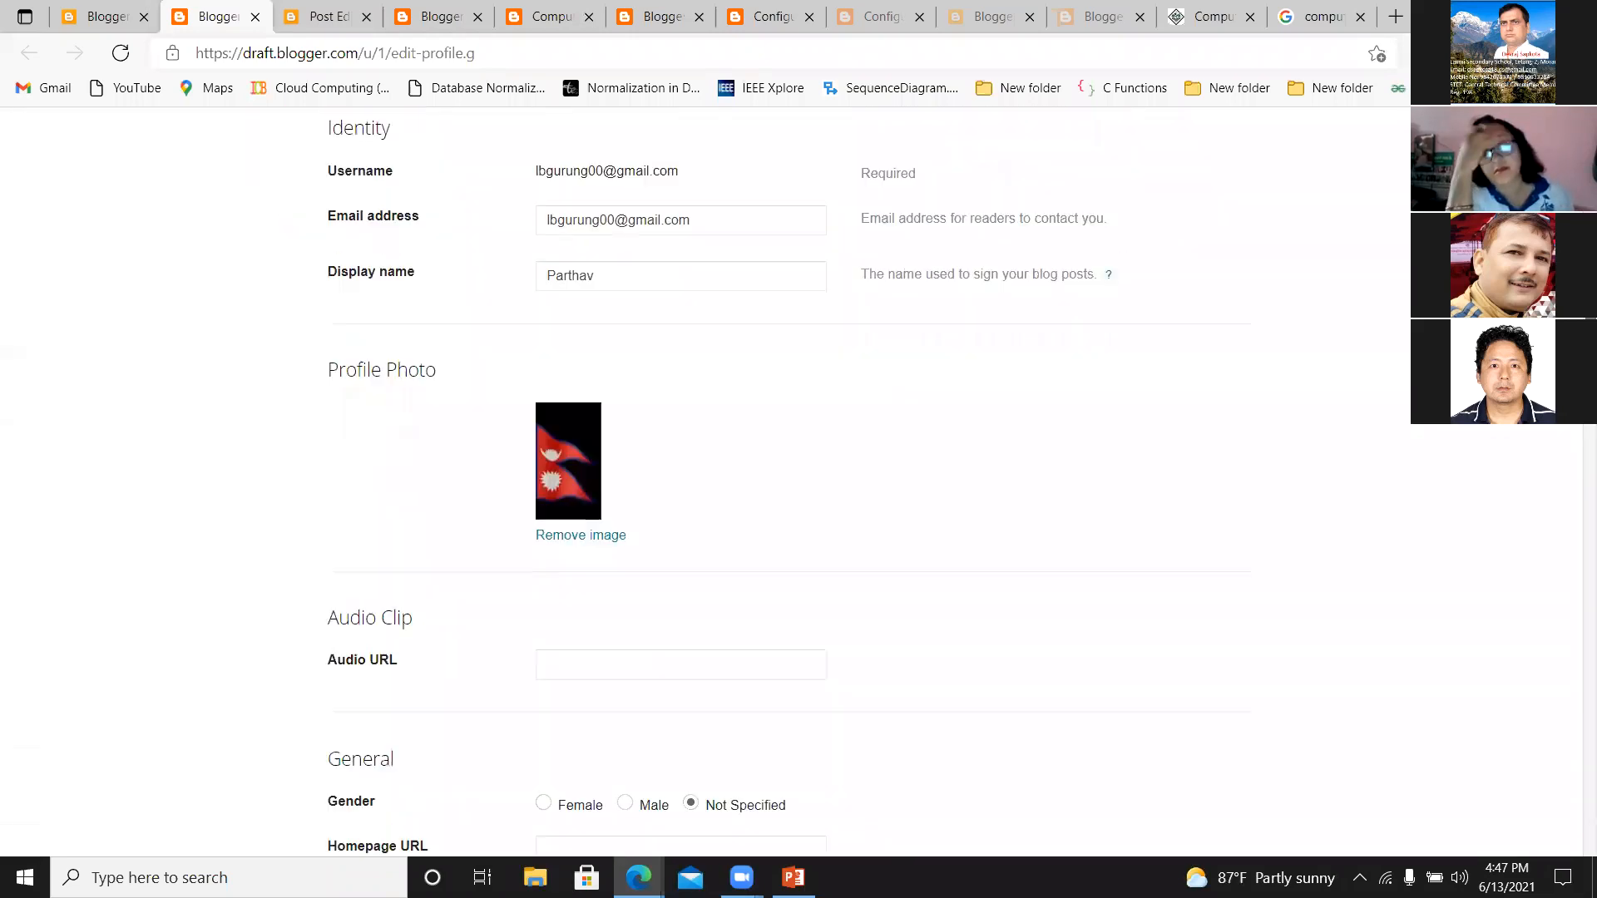
scroll(1547, 446, "down", 8)
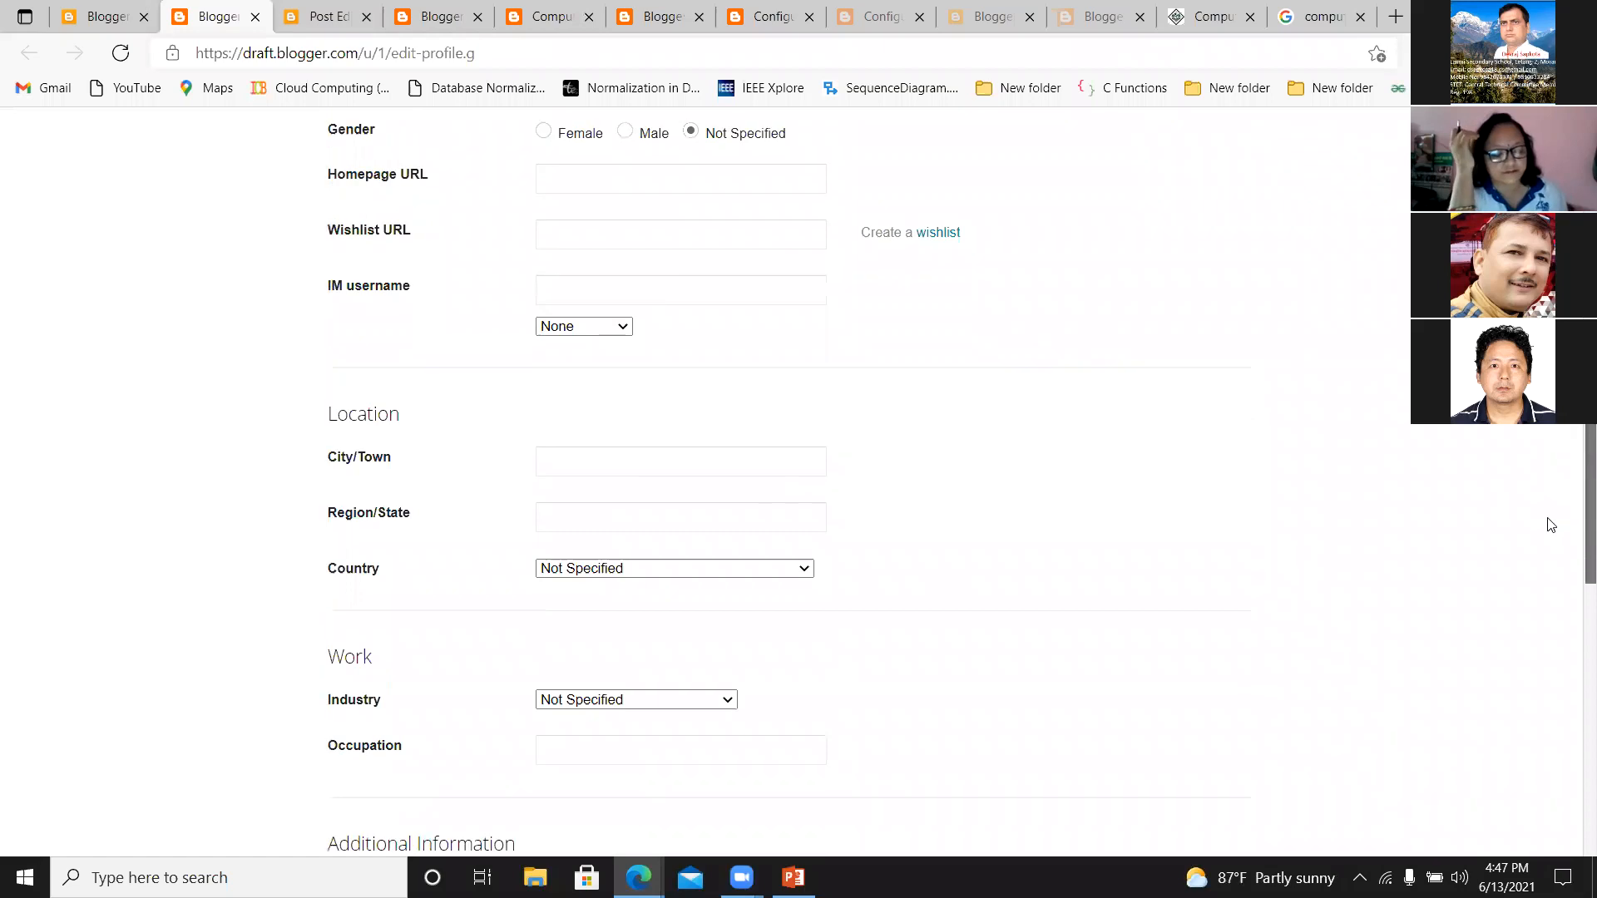
scroll(1543, 555, "down", 7)
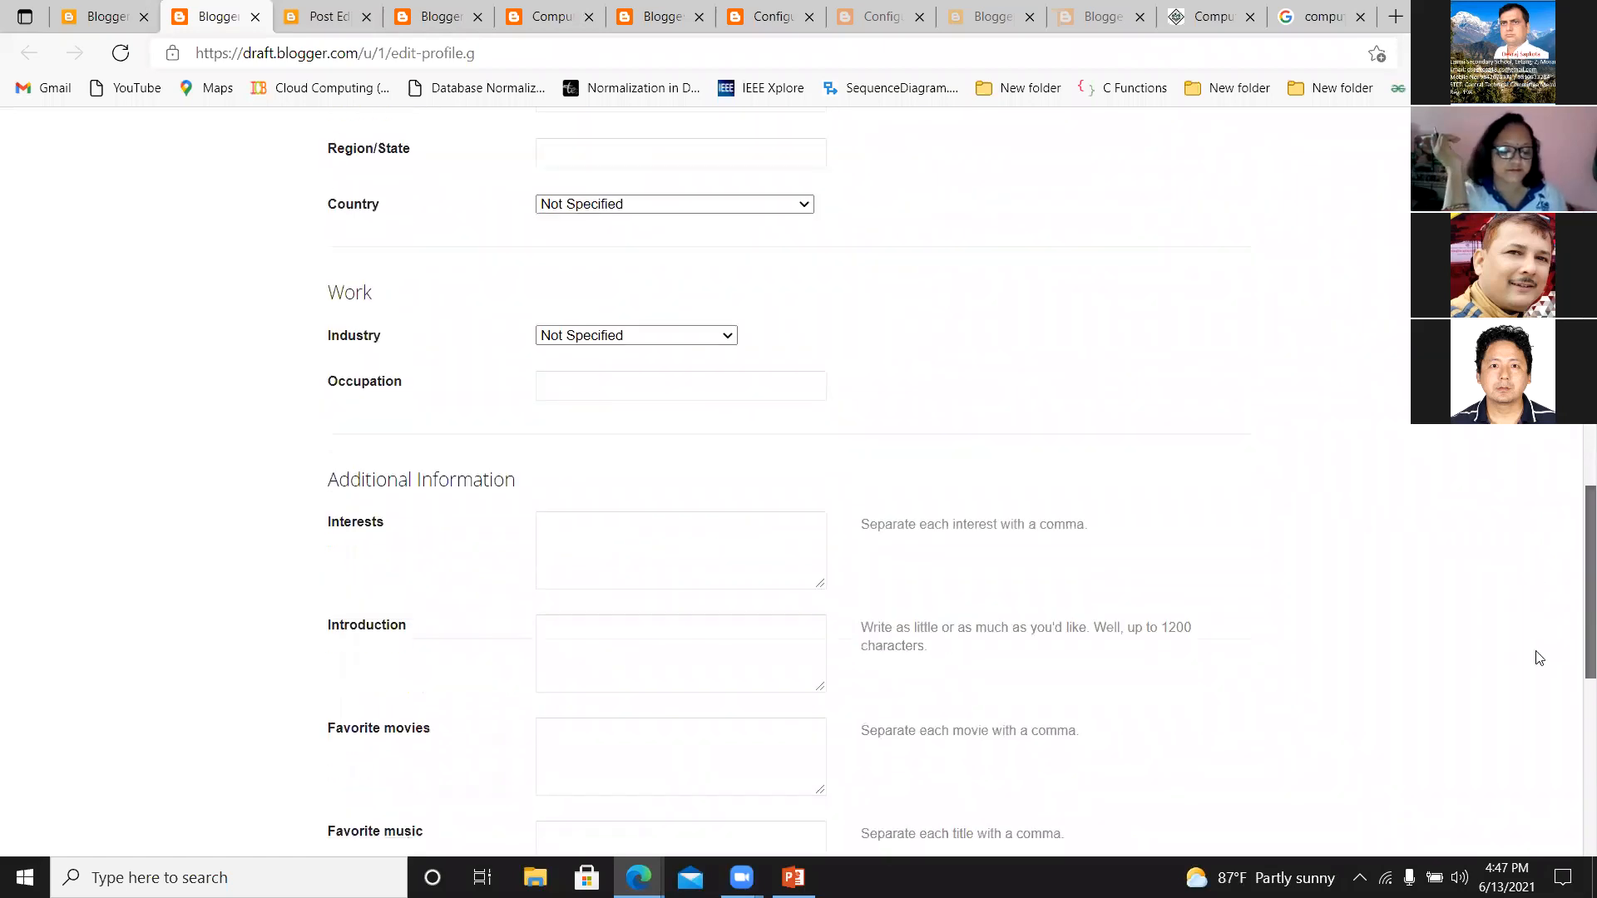
scroll(1540, 763, "down", 5)
scroll(1468, 490, "up", 20)
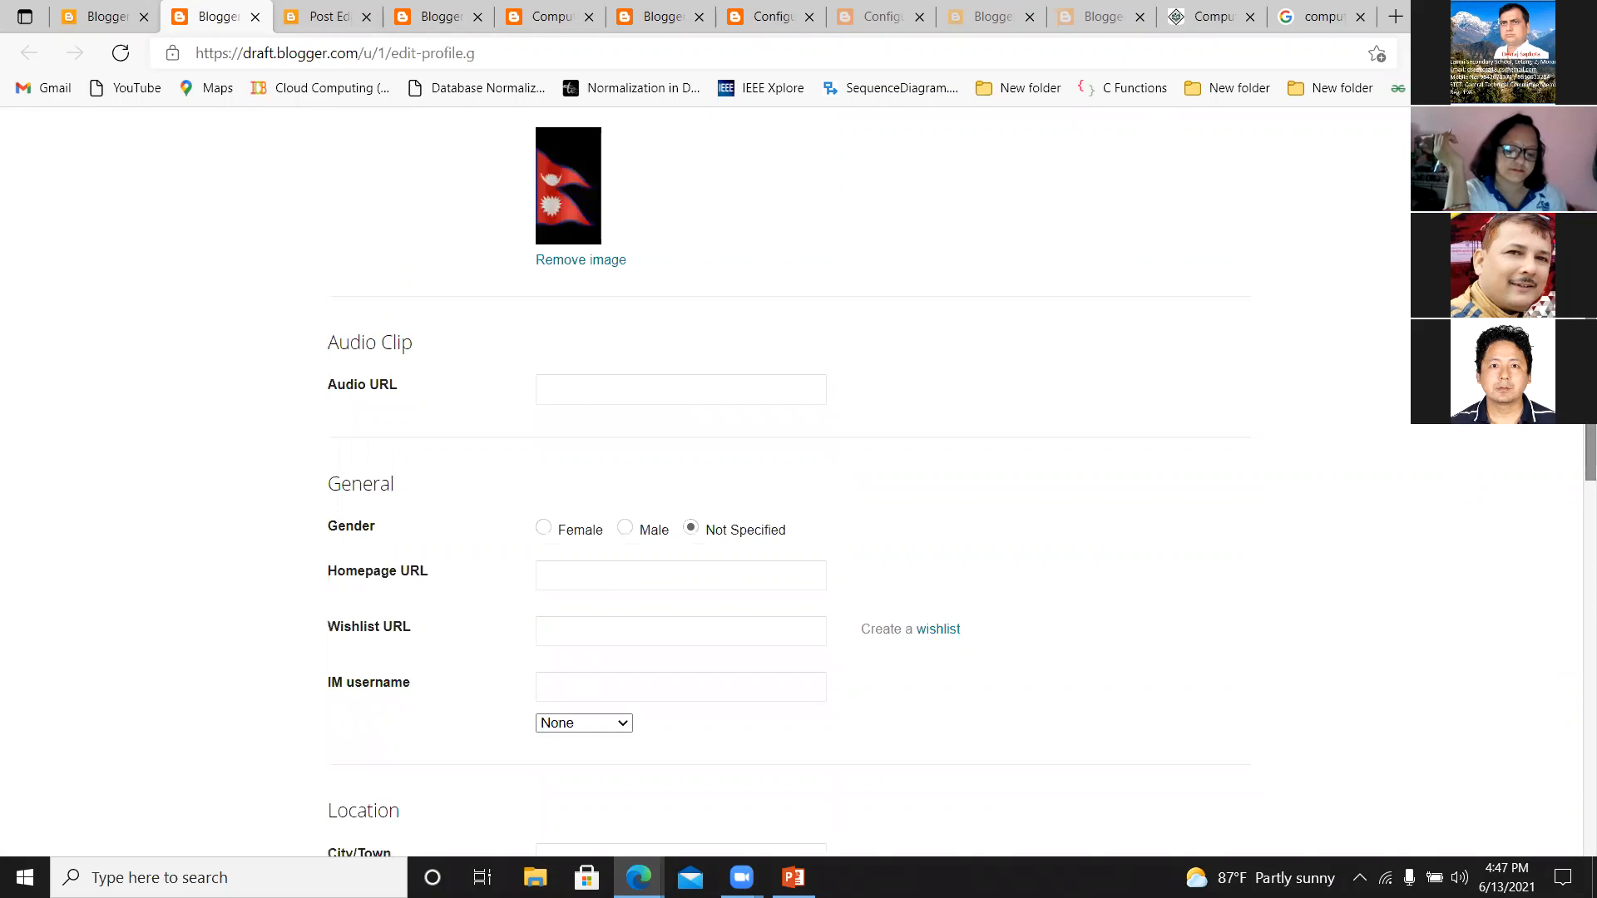
scroll(798, 482, "up", 5)
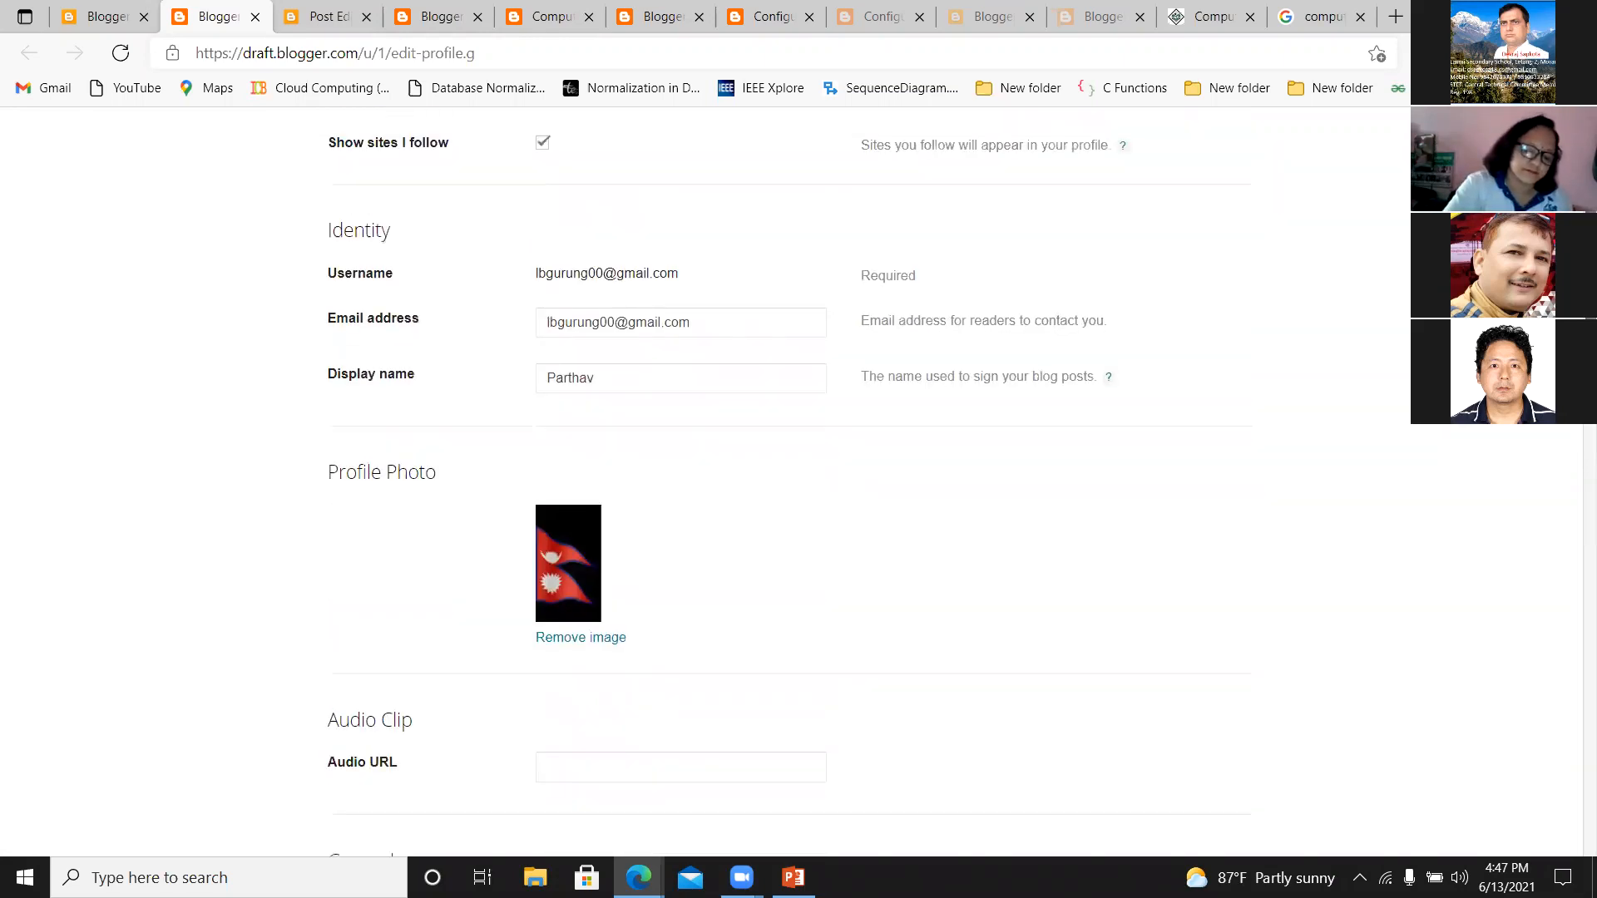
scroll(798, 482, "up", 4)
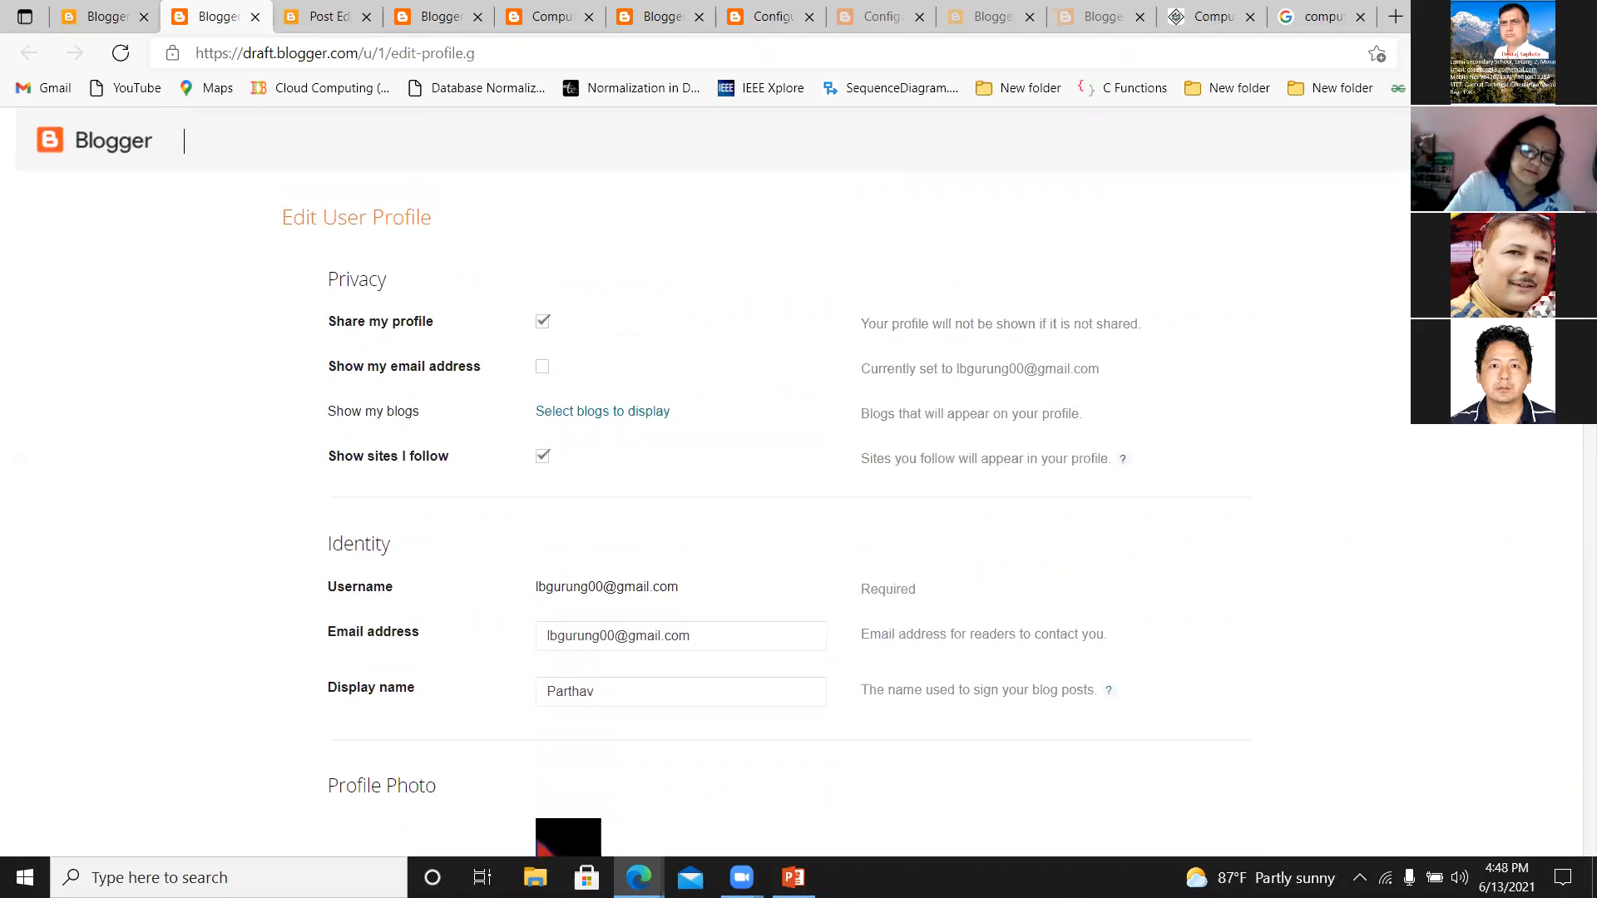
scroll(799, 483, "down", 2)
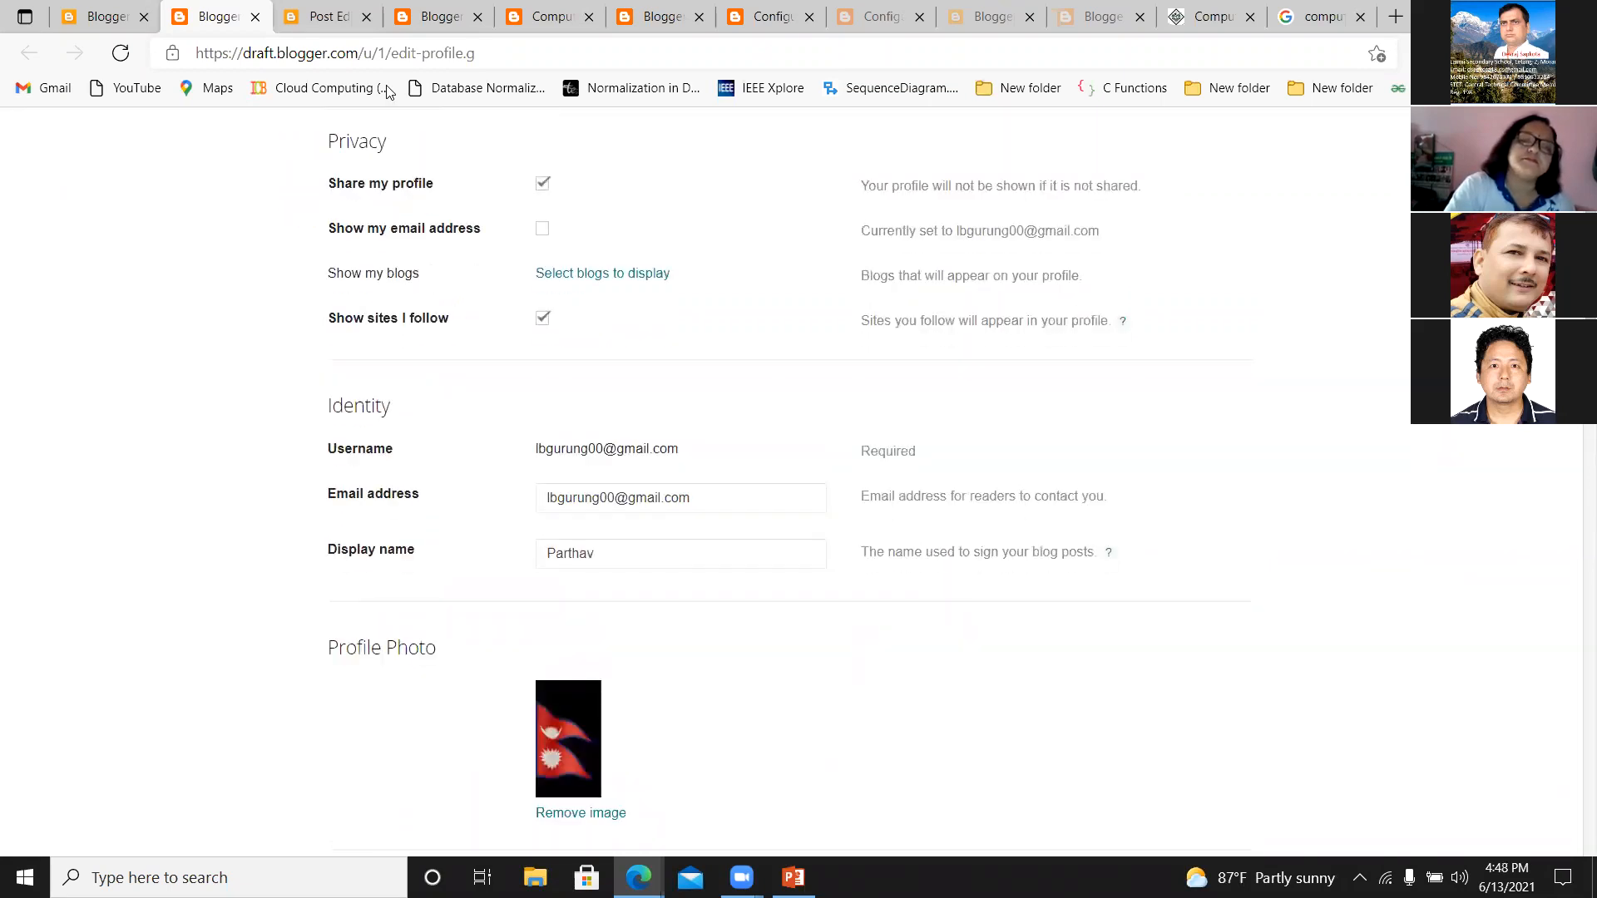
left_click(121, 57)
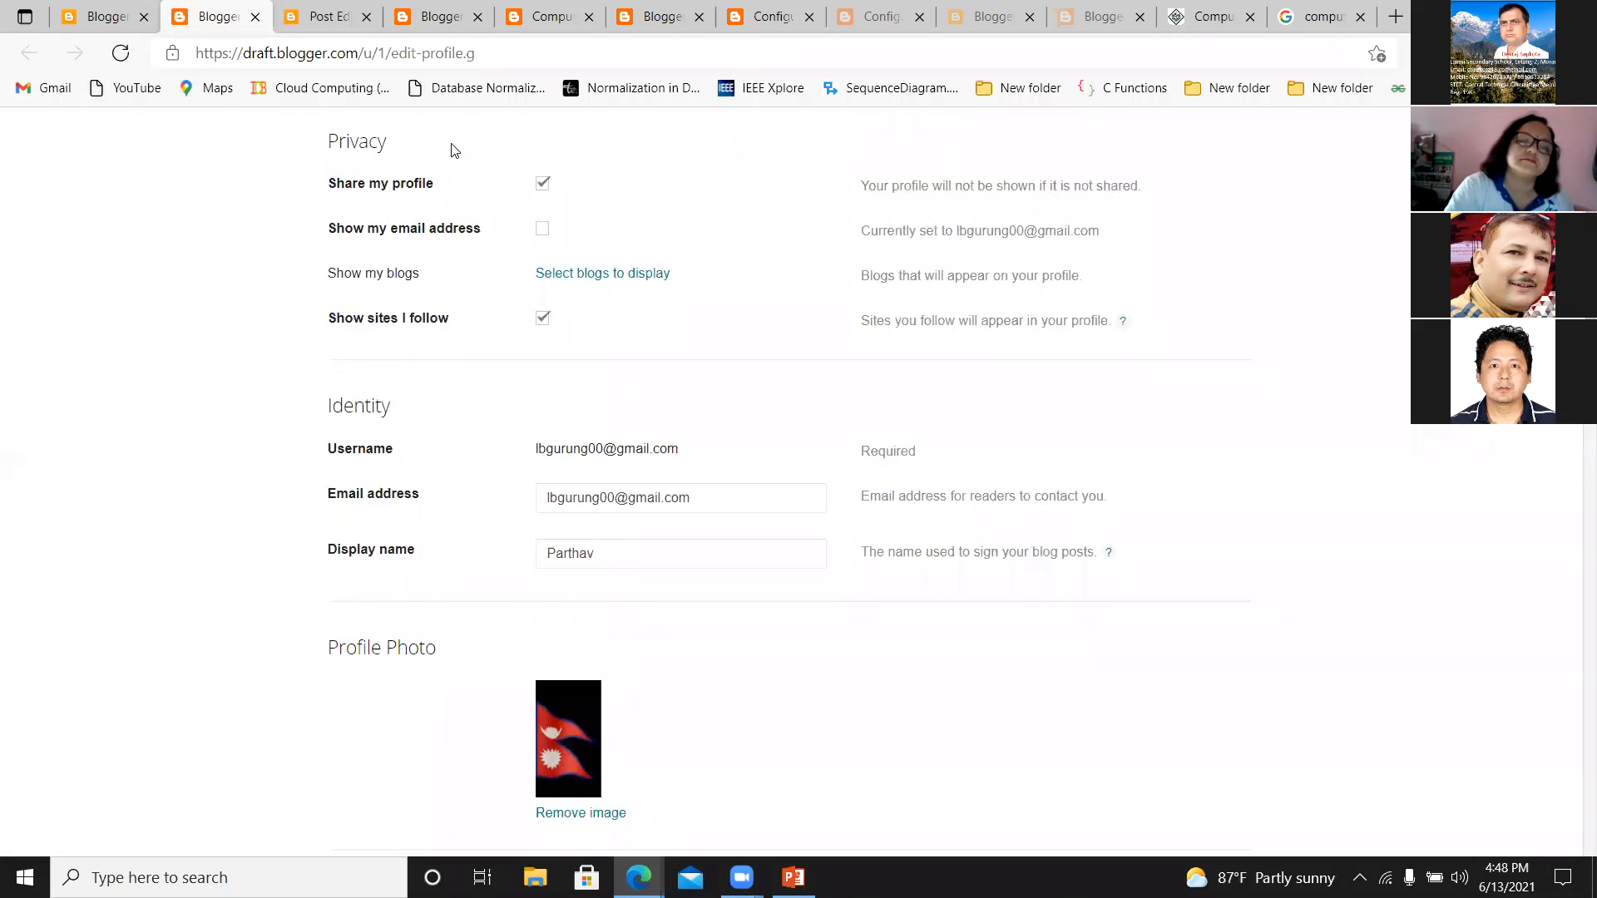
Return to the blog settings and review the sections from Posts and Comments down to General.
left_click(112, 23)
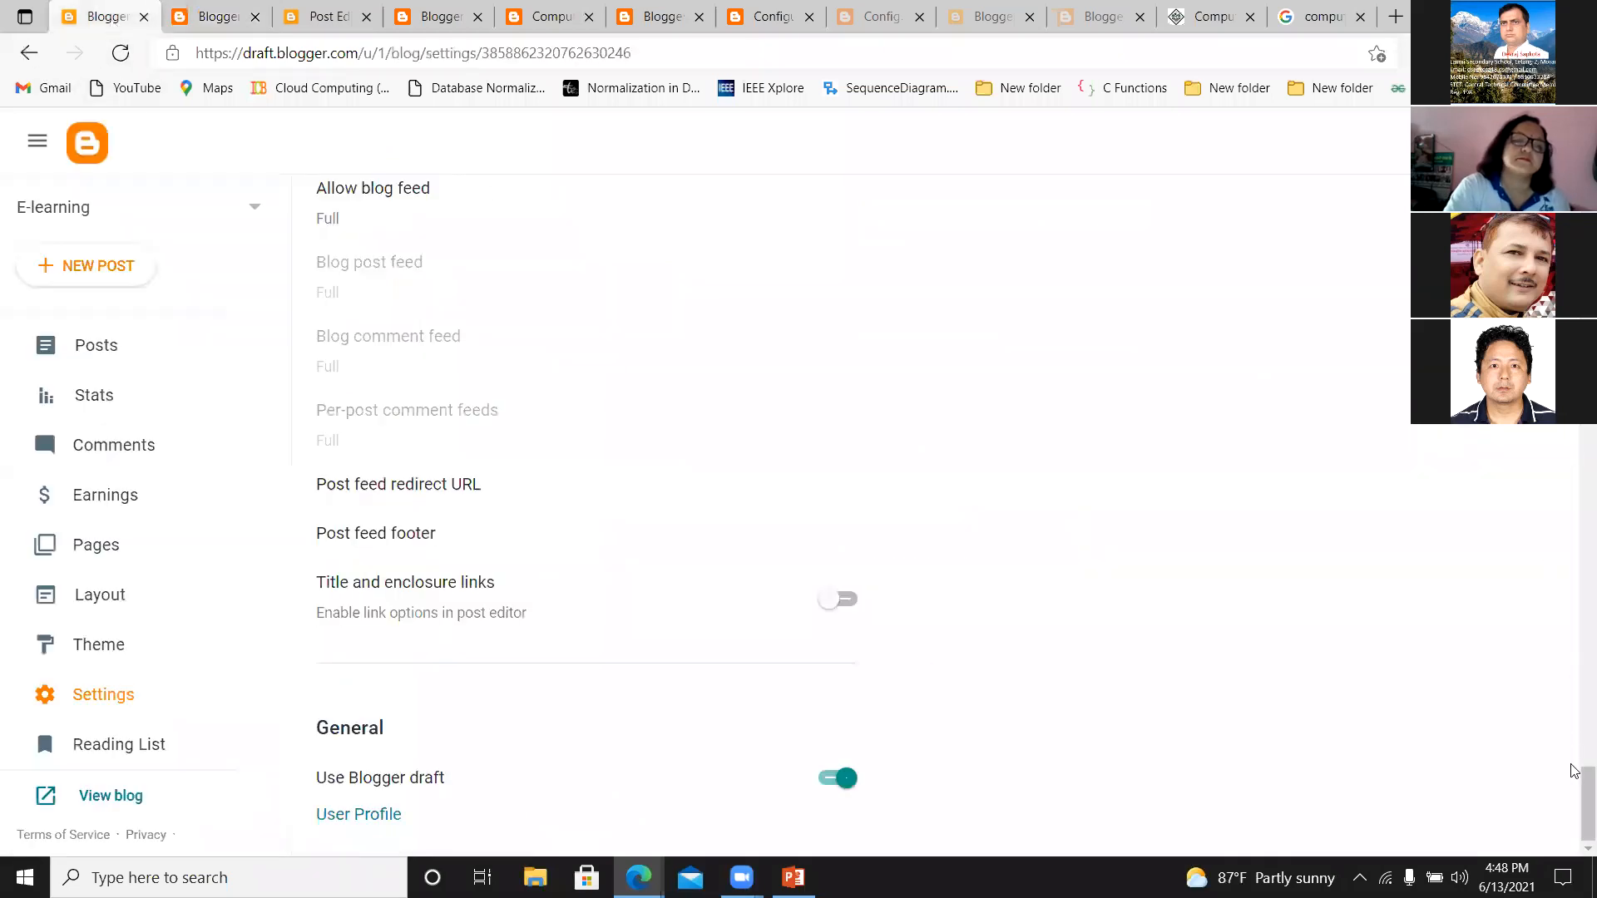
left_click_drag(1573, 771, 1367, 207)
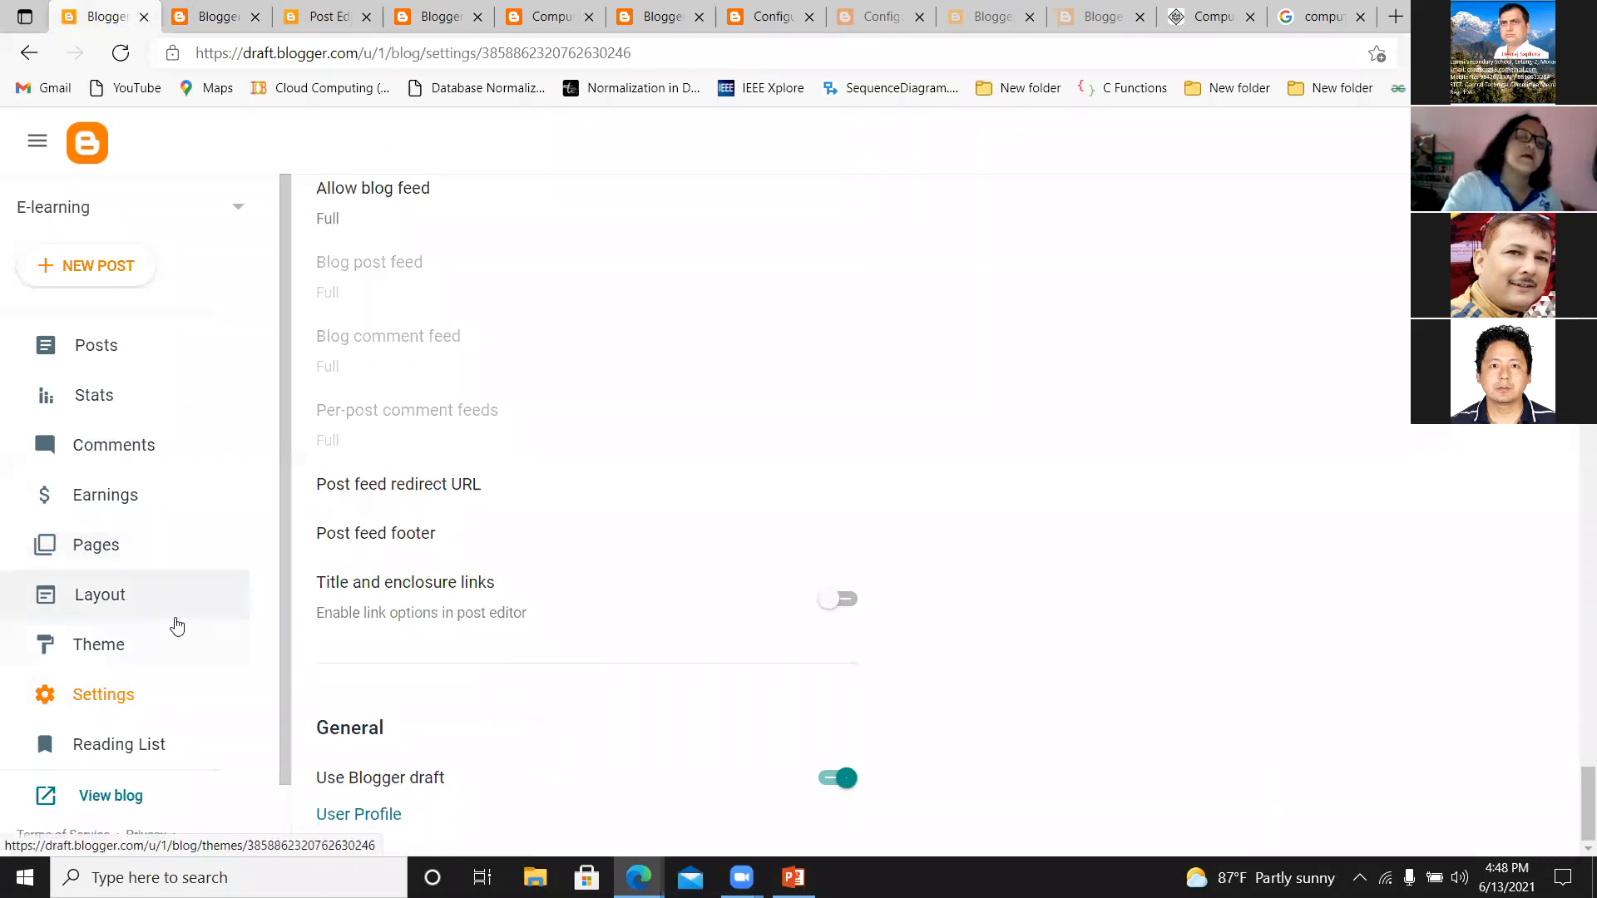
left_click_drag(282, 670, 281, 840)
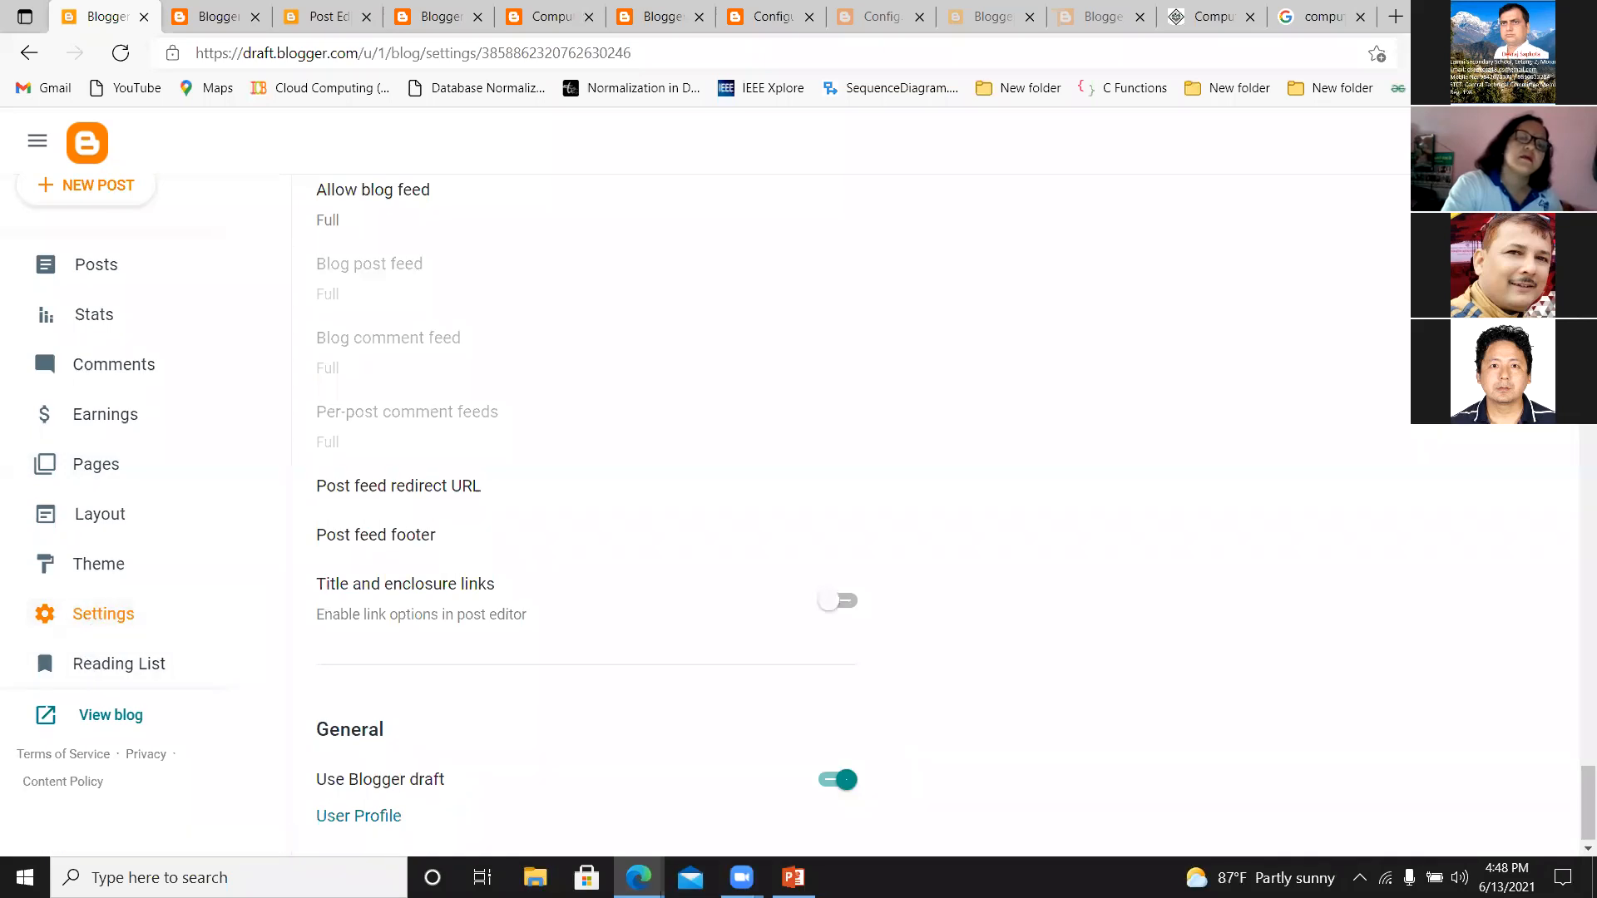
scroll(582, 499, "up", 20)
scroll(1574, 589, "down", 20)
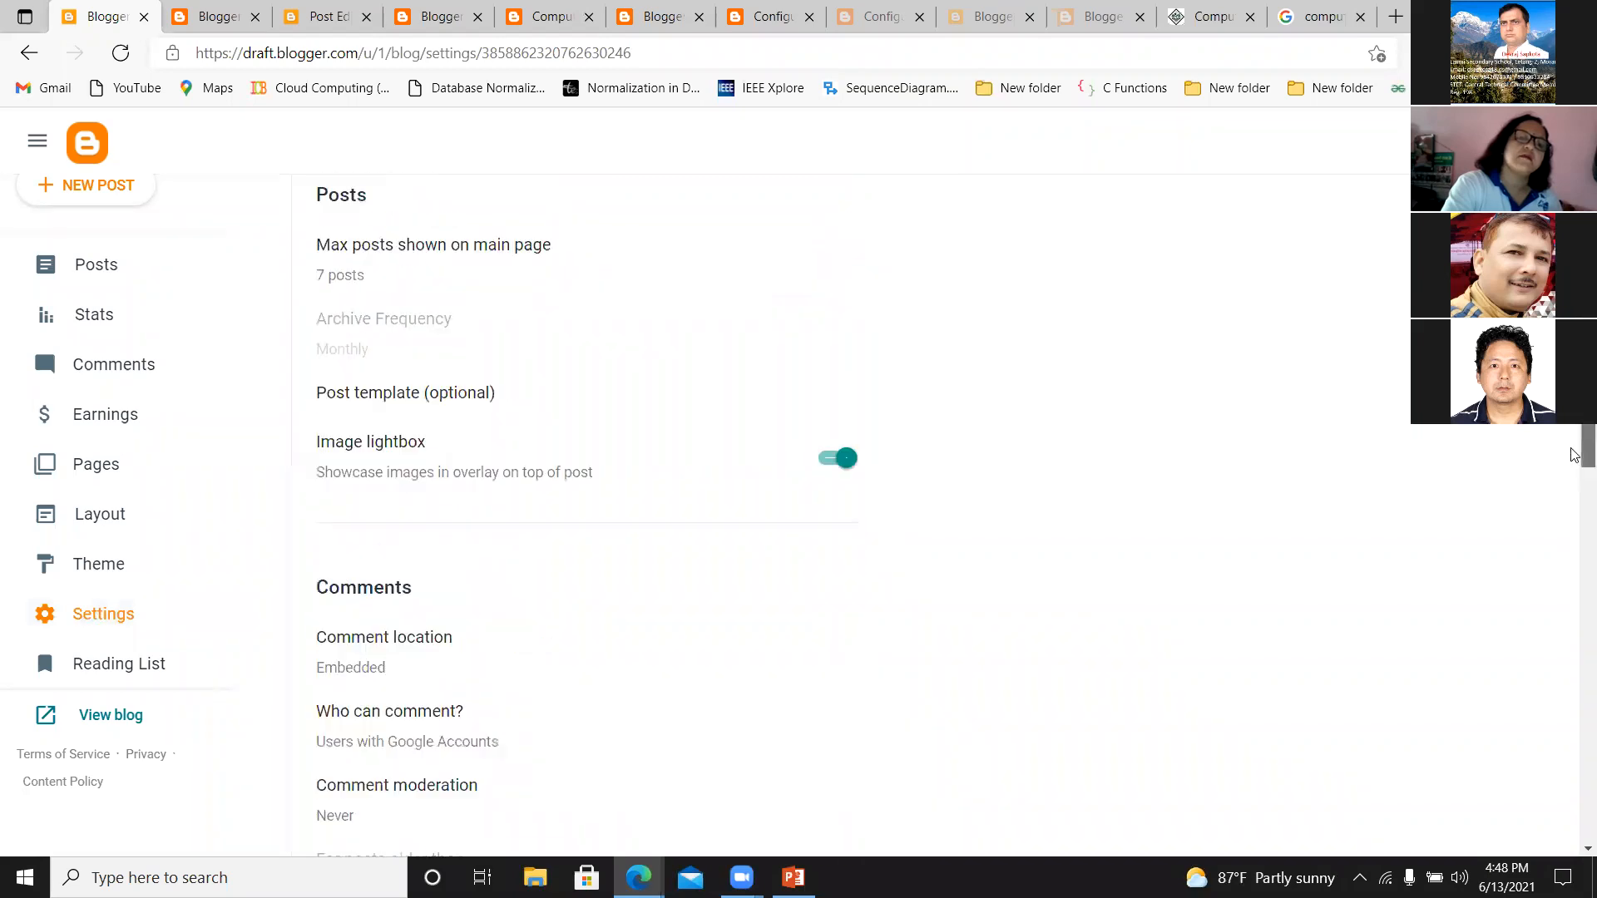
left_click_drag(1571, 584, 1574, 774)
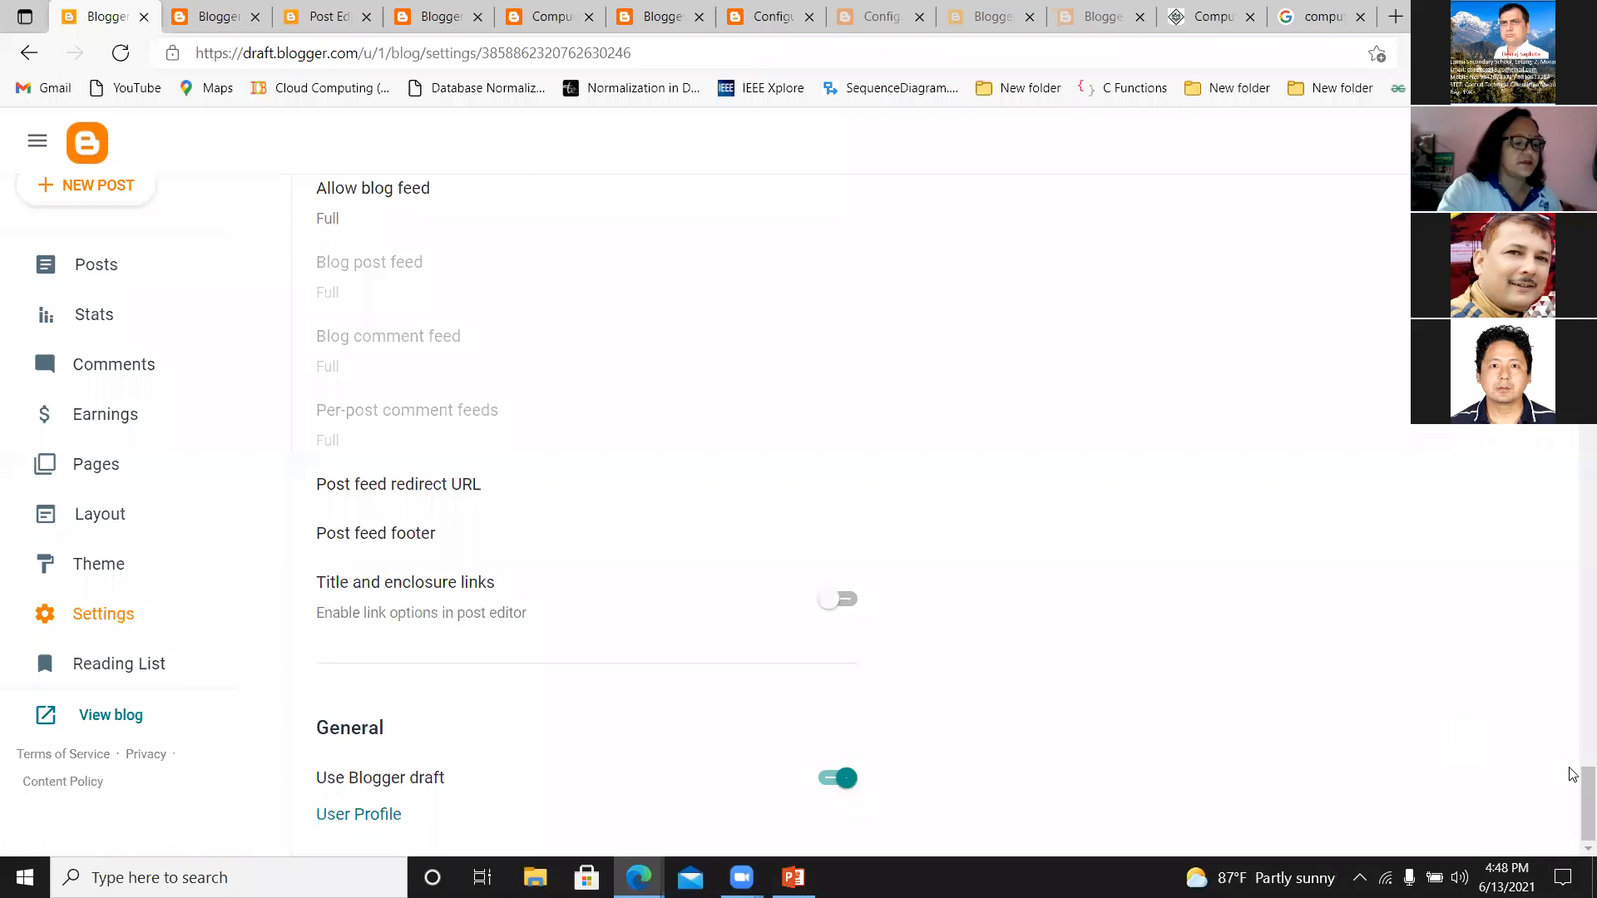
mouse_move(1572, 774)
left_mouse_down()
mouse_move(1575, 695)
mouse_move(1575, 774)
left_mouse_up()
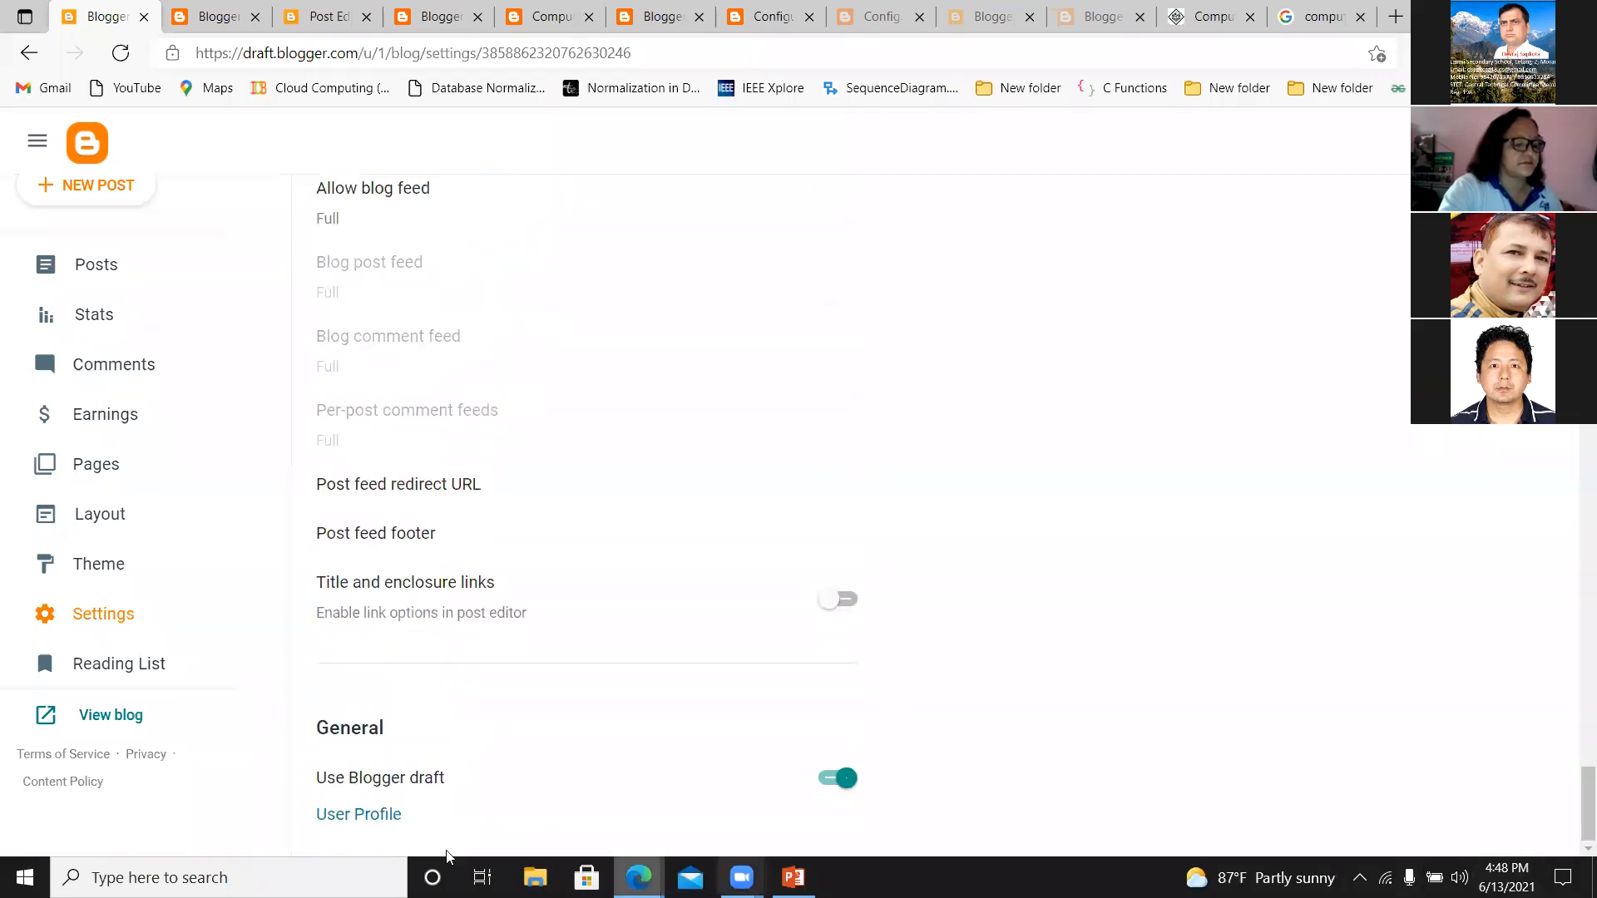
Open the user profile from the General settings and examine the Edit User Profile form from privacy down to saving the profile.
left_click(392, 817)
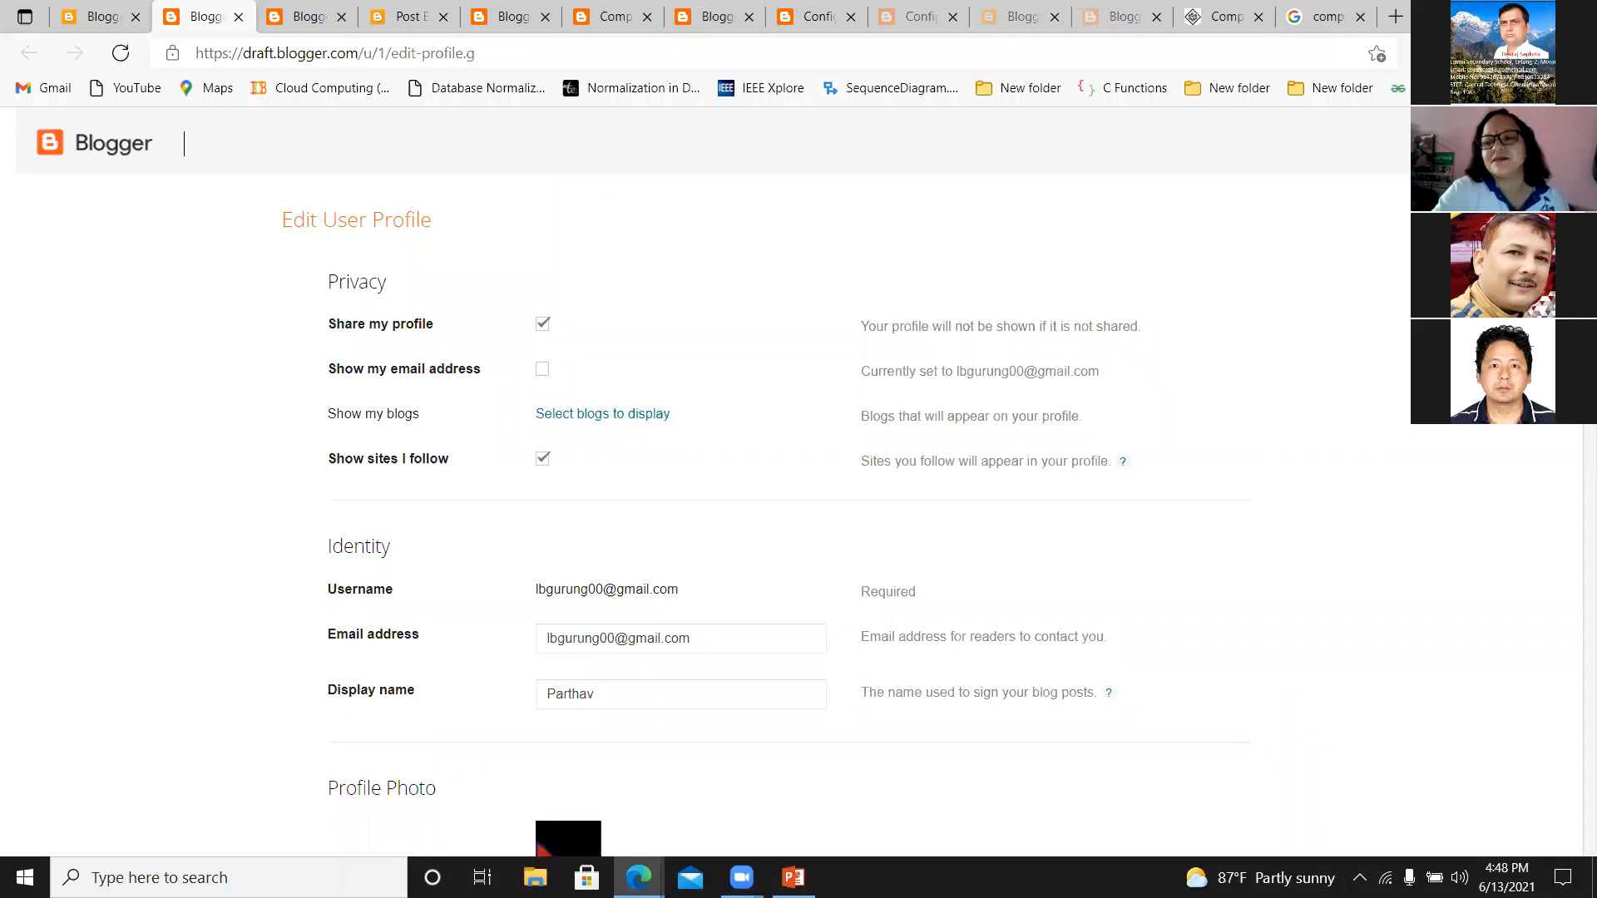
scroll(798, 491, "down", 3)
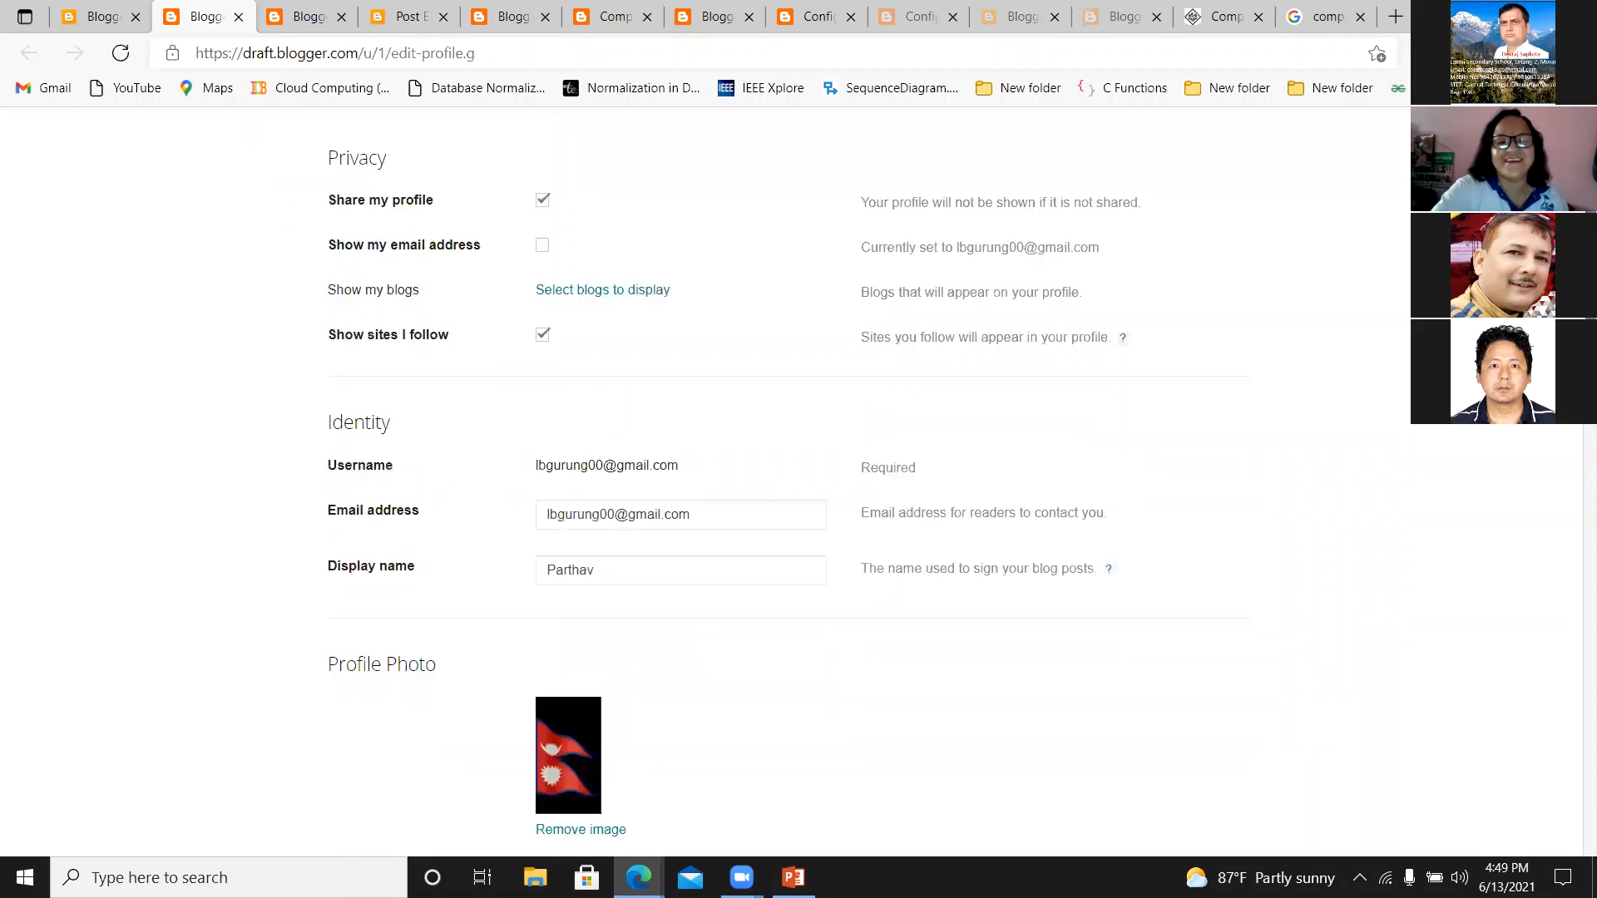
scroll(799, 483, "down", 7)
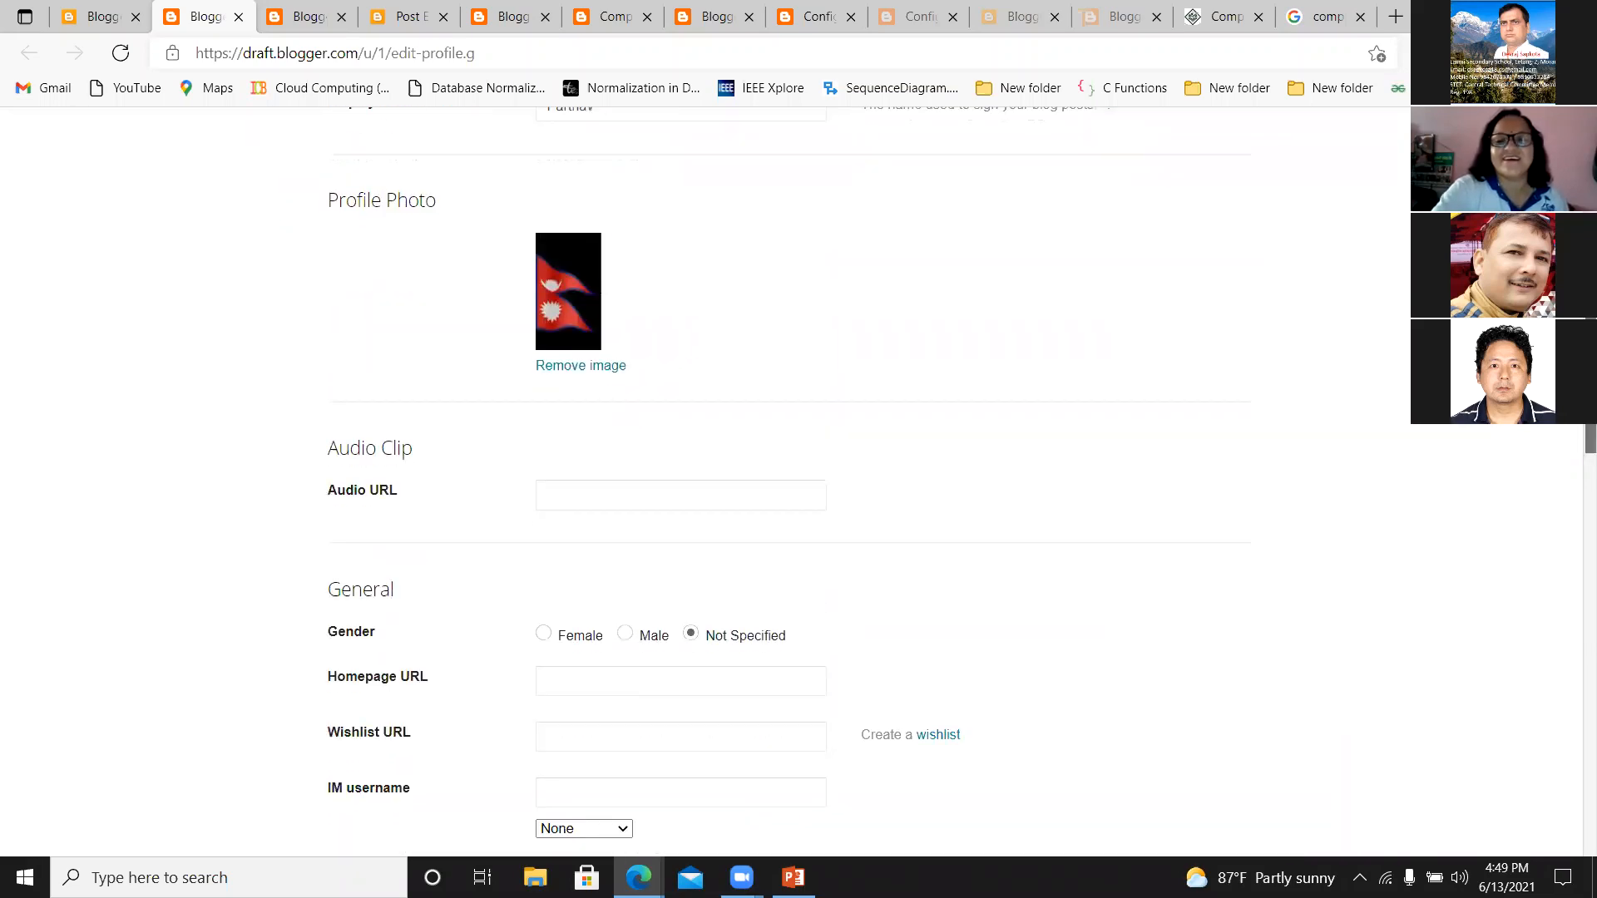
scroll(1558, 457, "down", 5)
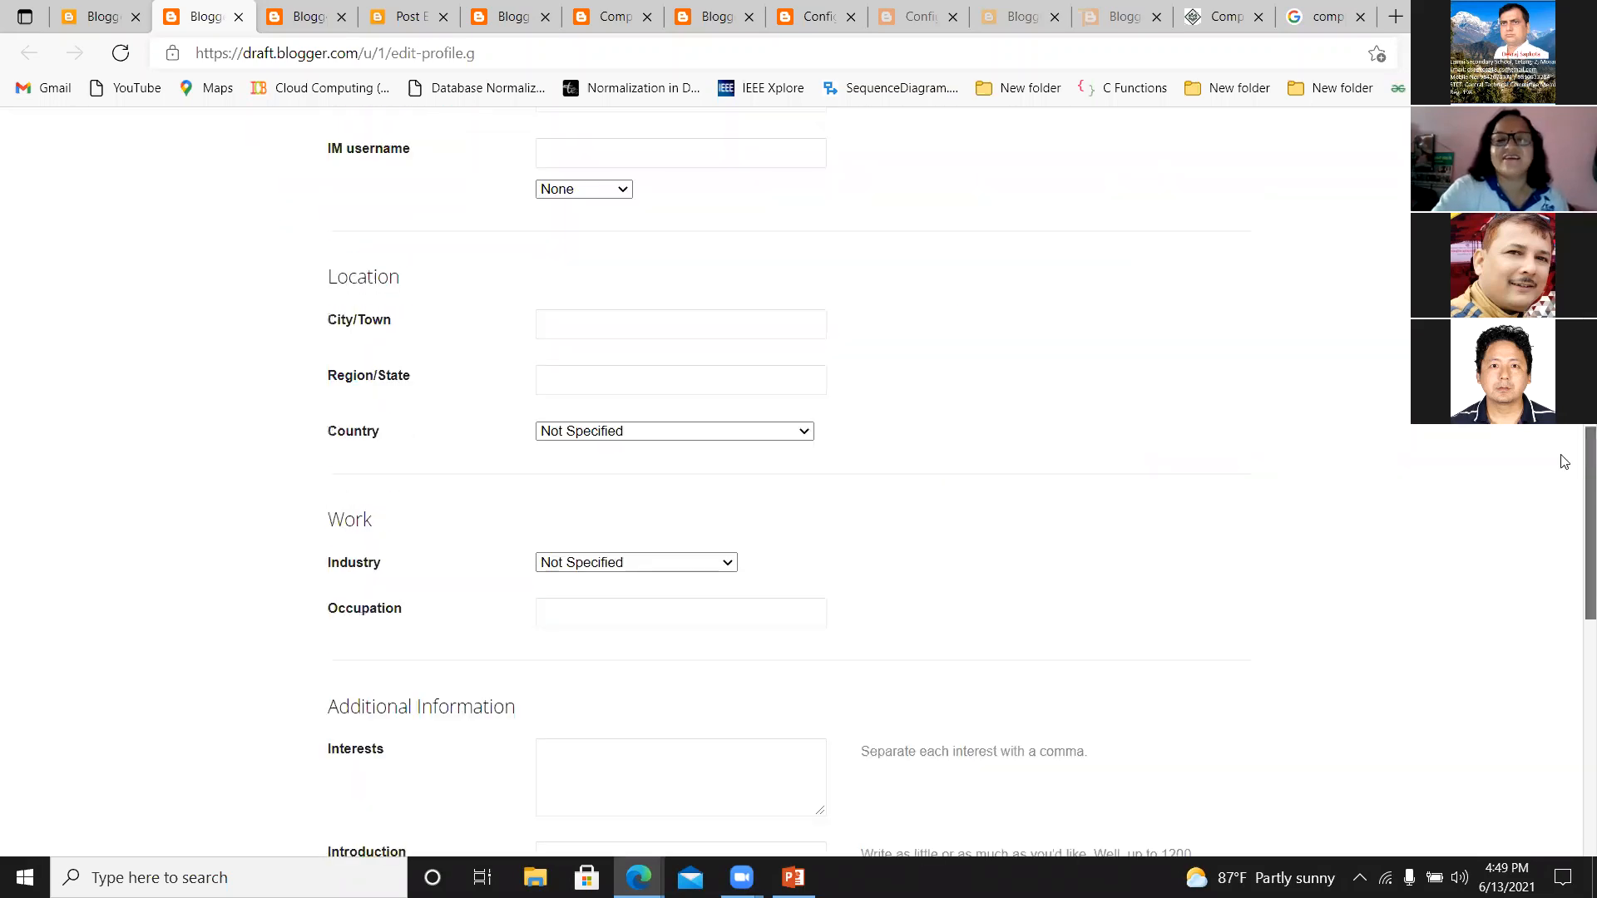
scroll(1558, 509, "down", 3)
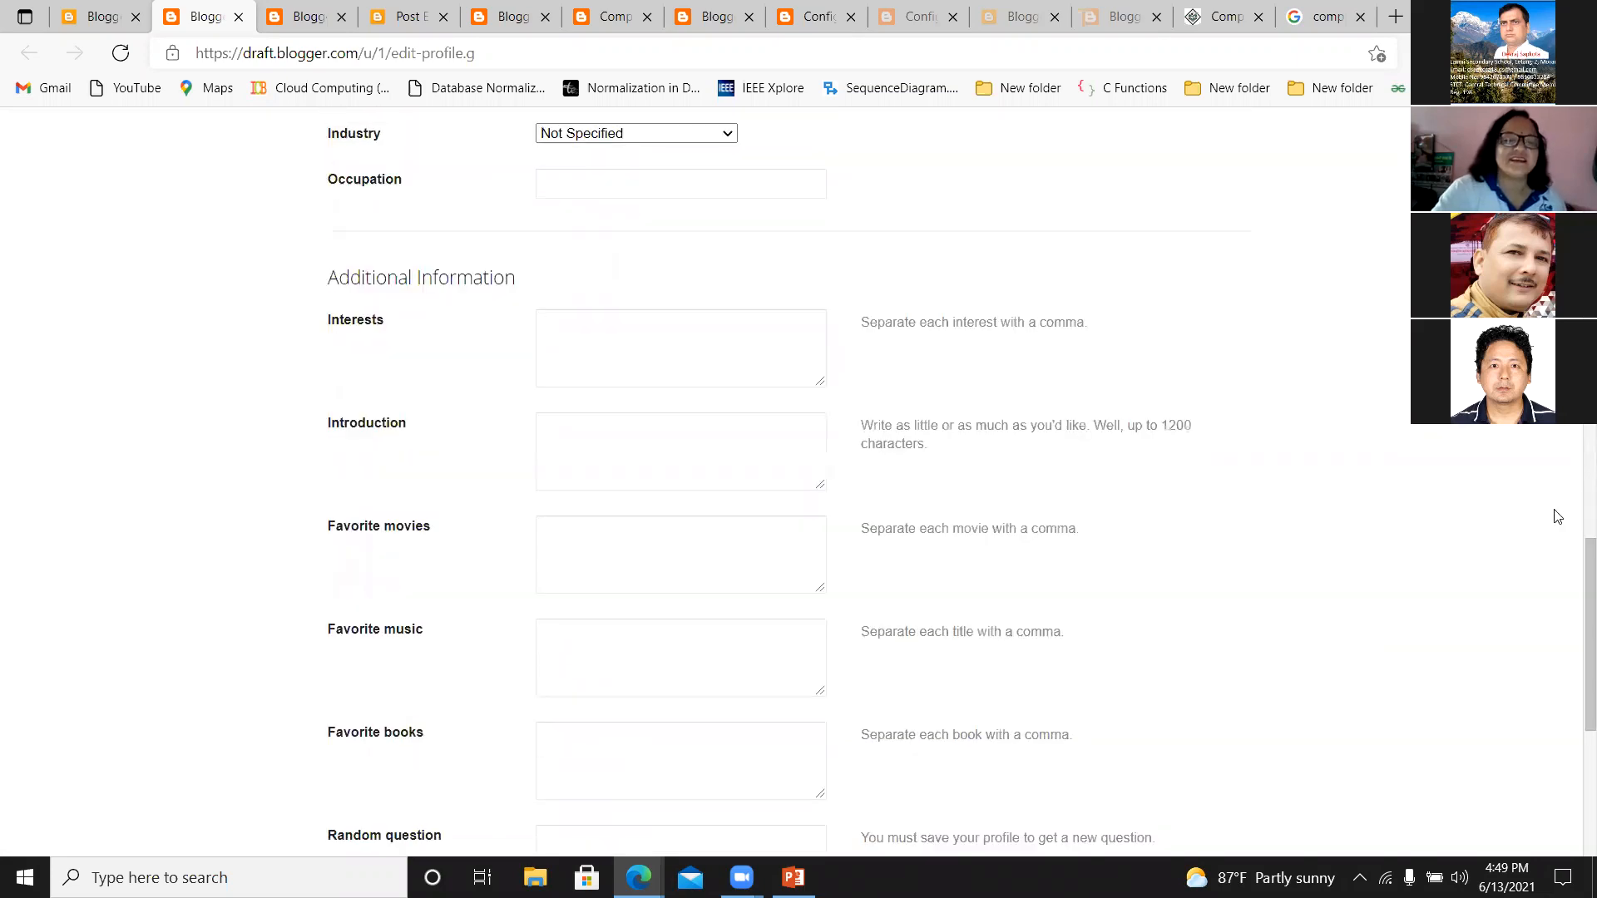
scroll(1573, 642, "down", 5)
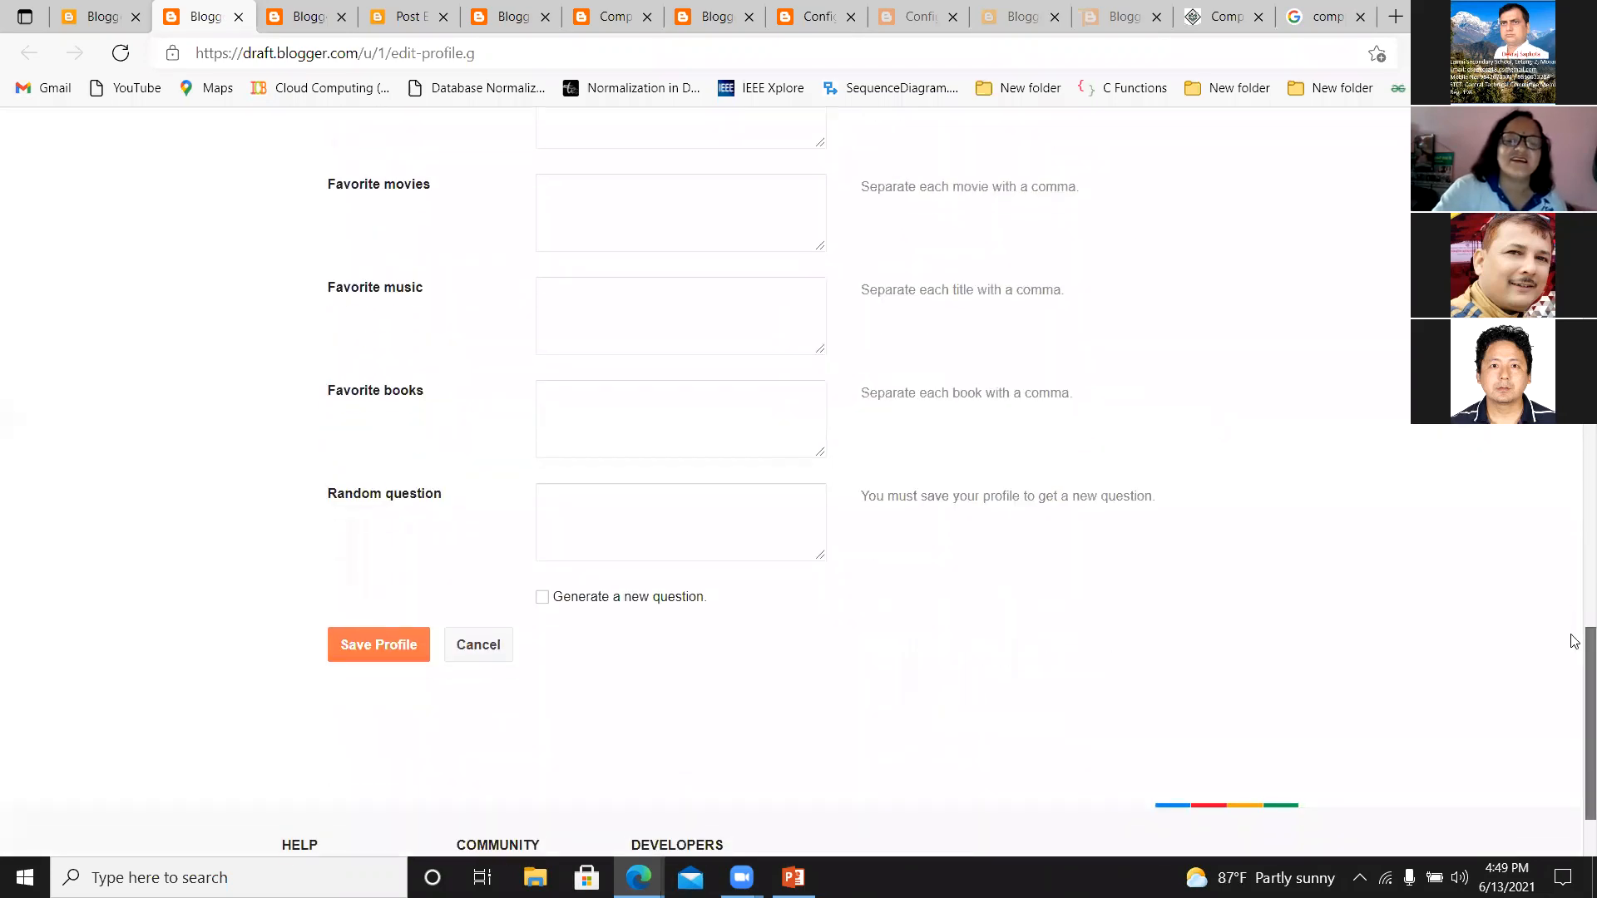
scroll(1574, 663, "down", 1)
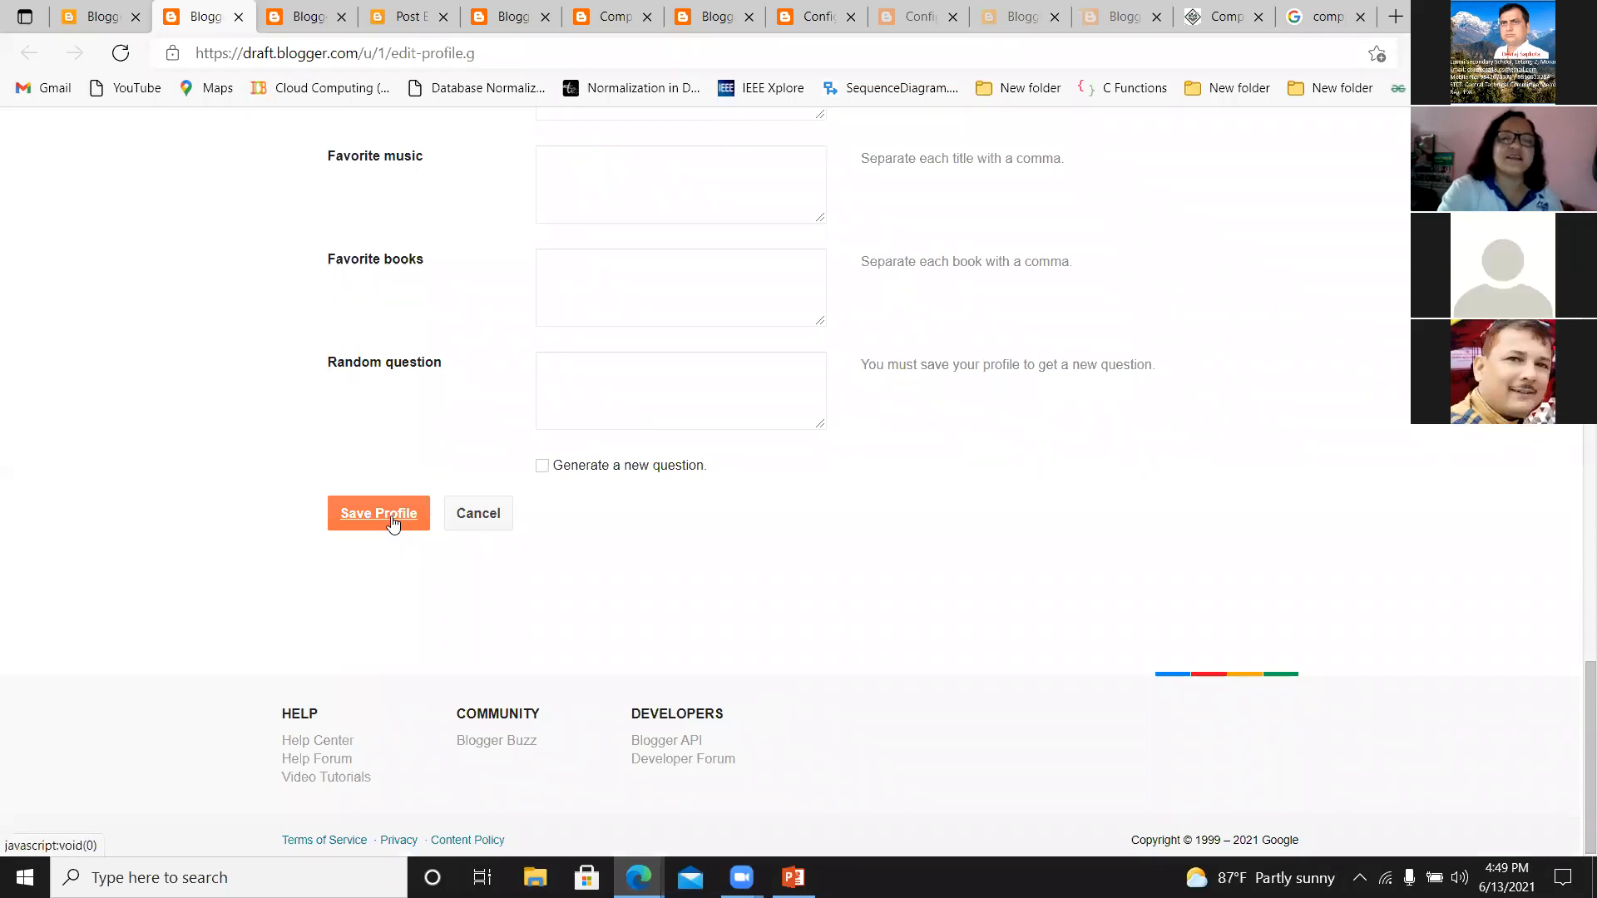
scroll(1573, 641, "up", 1)
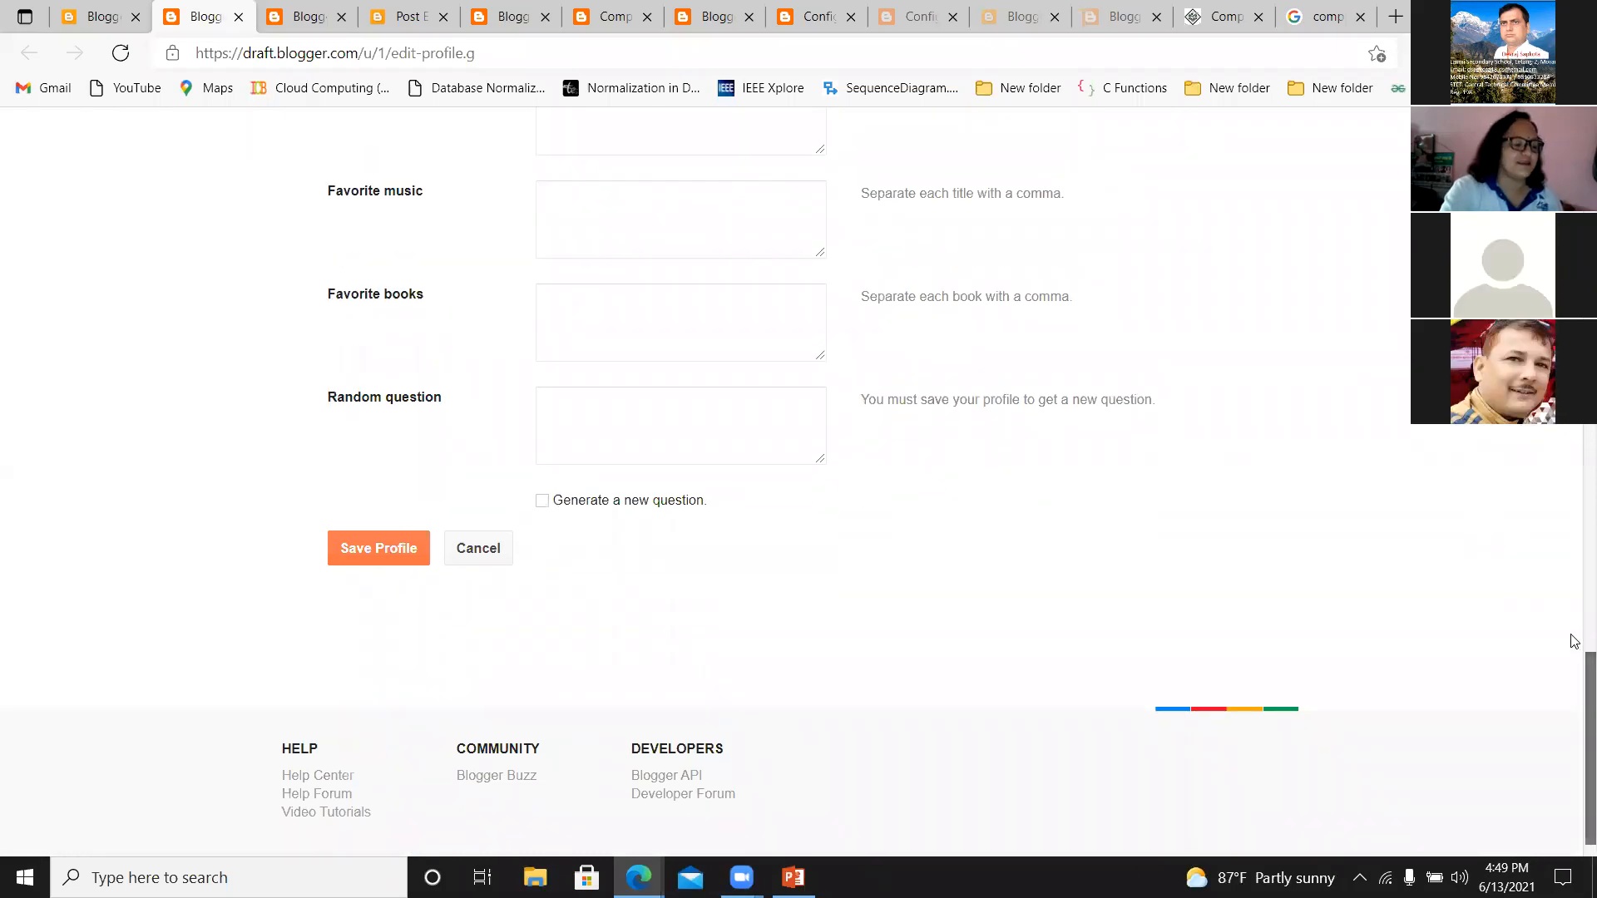
scroll(1573, 640, "up", 15)
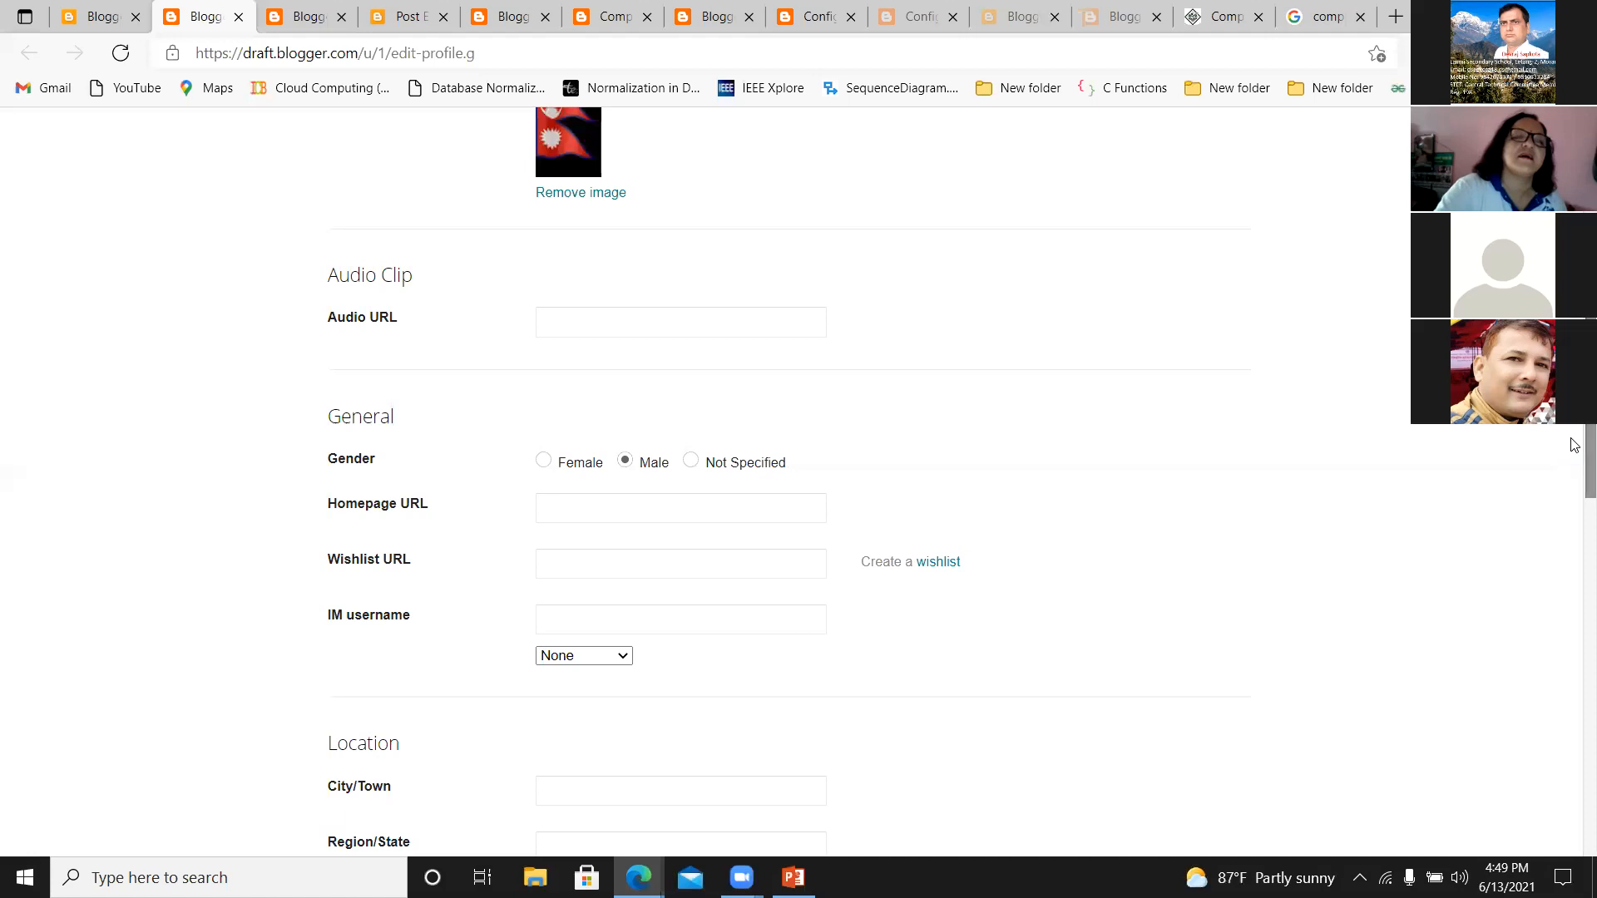
View the selection of blogs displayed on the profile, then go back to the Edit User Profile form and glance over its sections.
left_click_drag(1589, 444, 1589, 258)
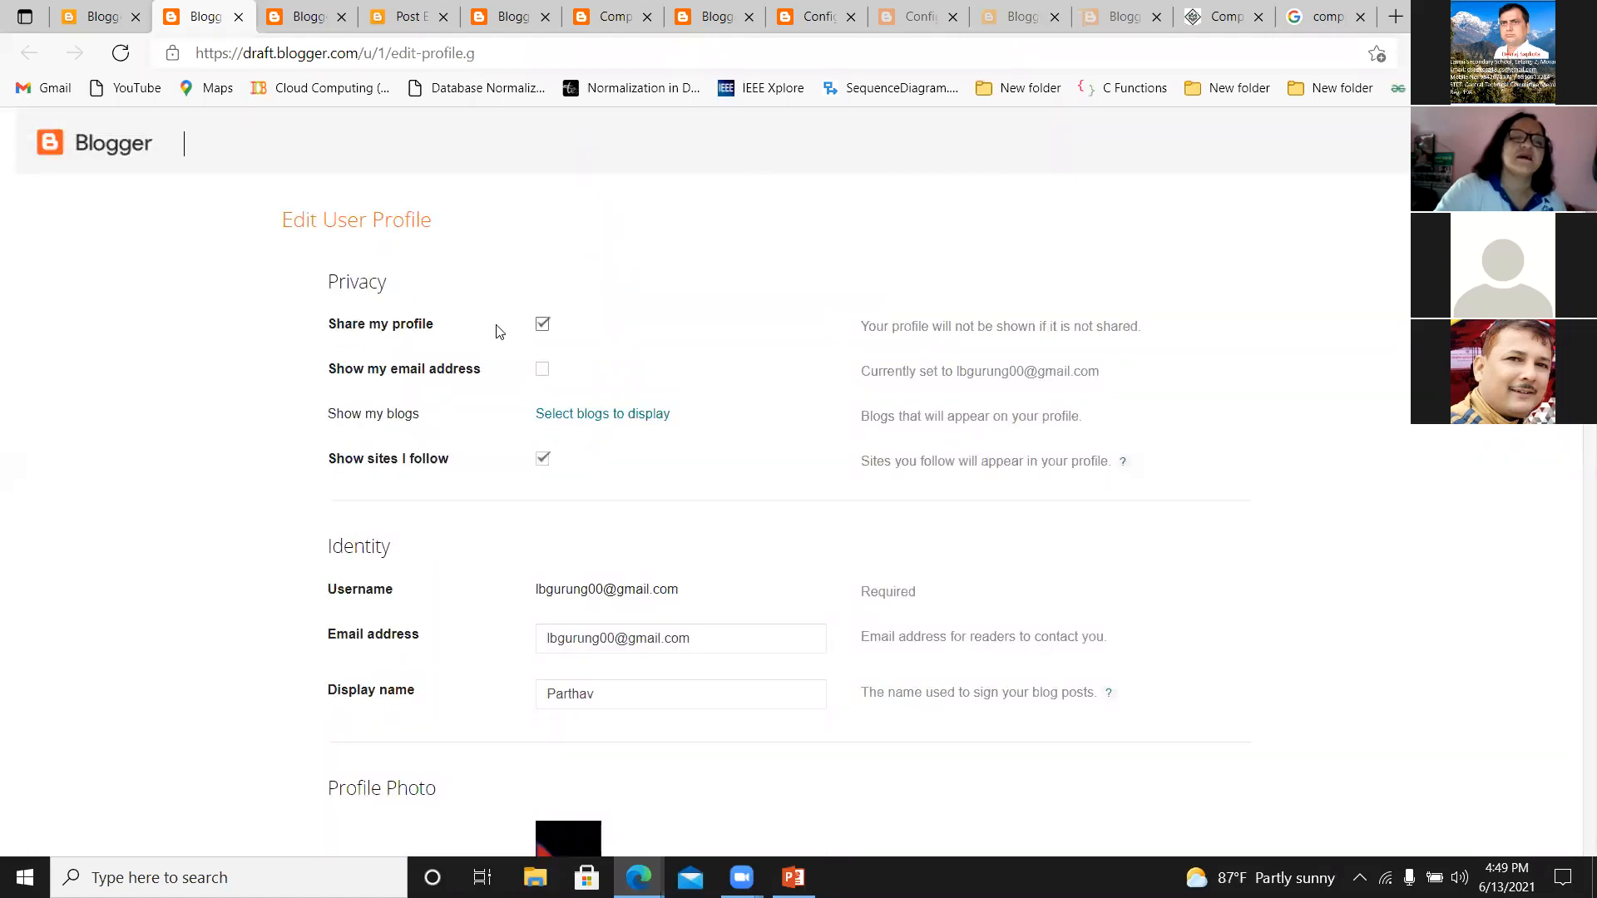
left_click(573, 422)
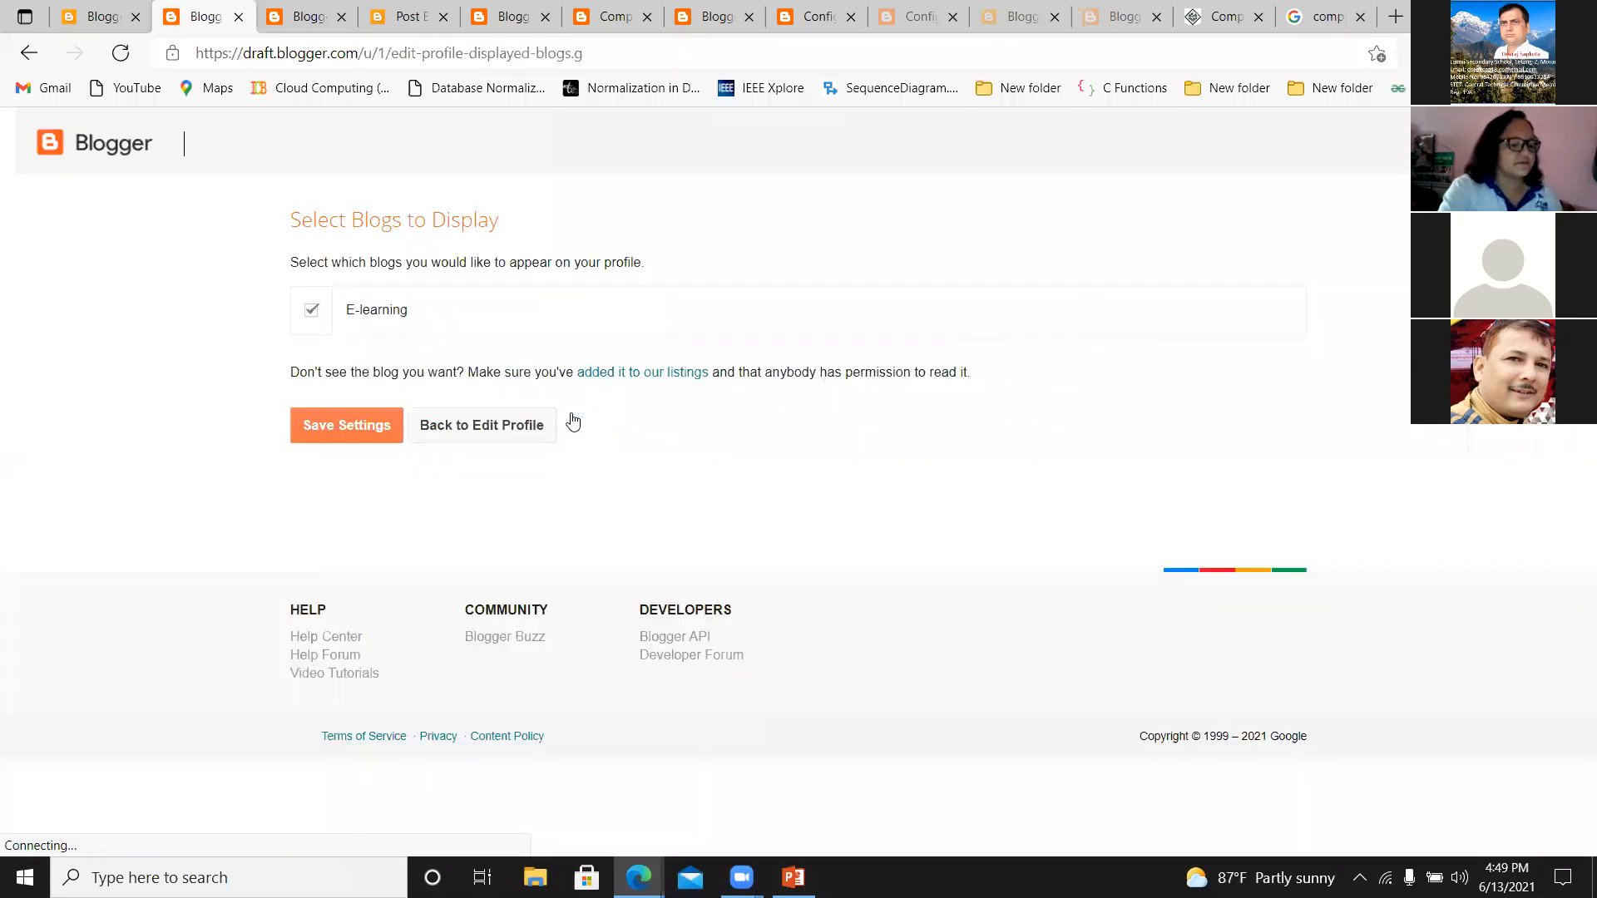
left_click(447, 427)
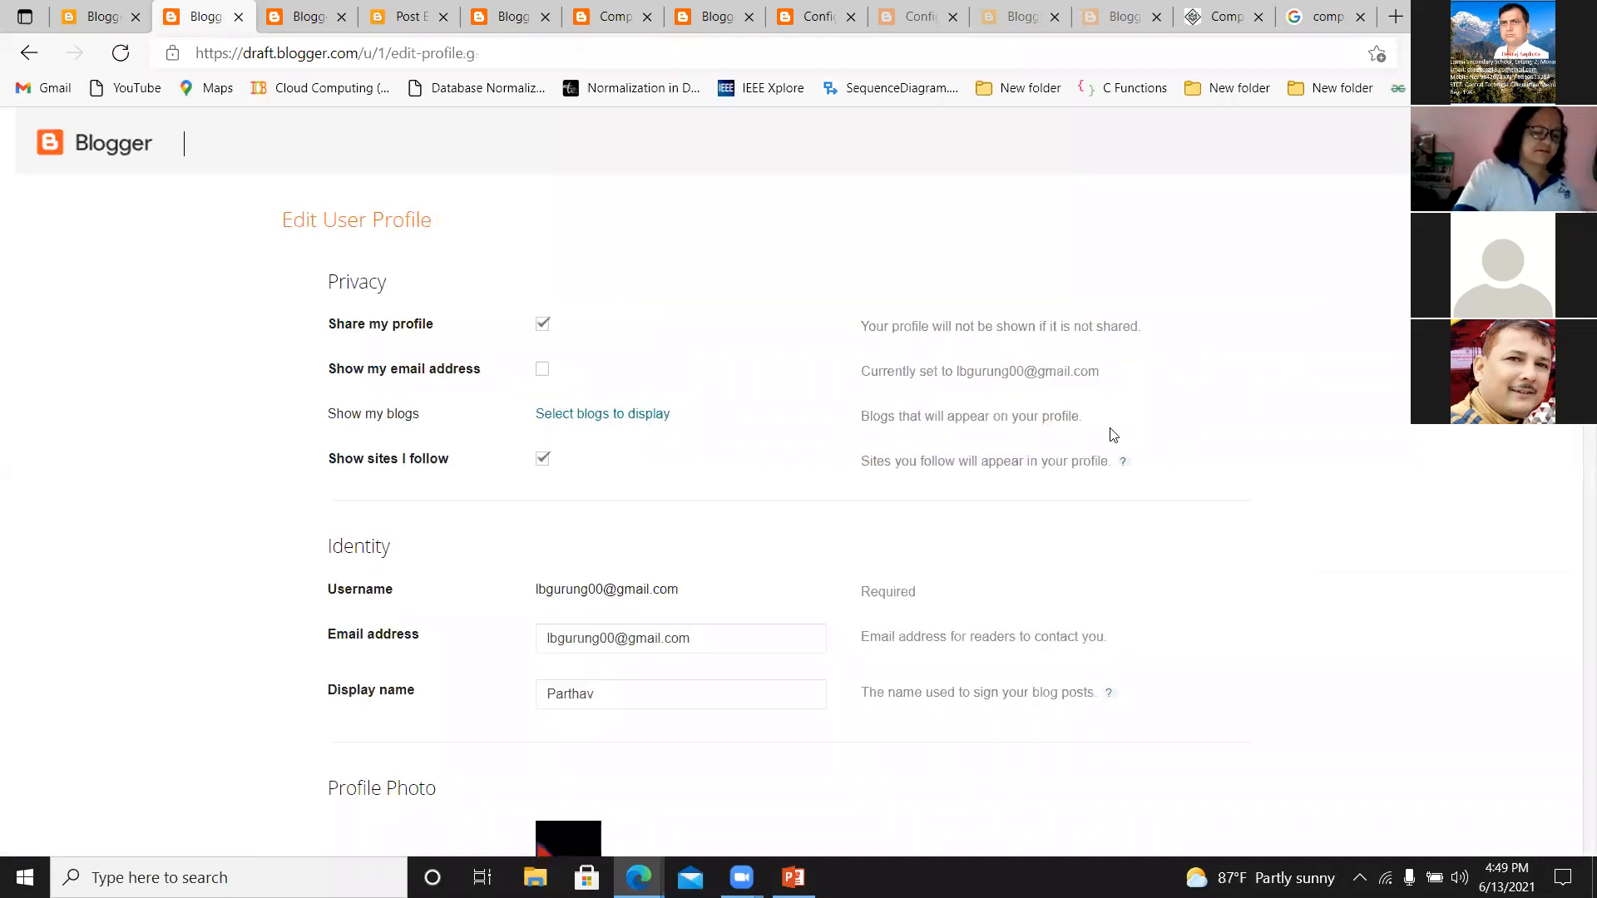
scroll(715, 482, "down", 7)
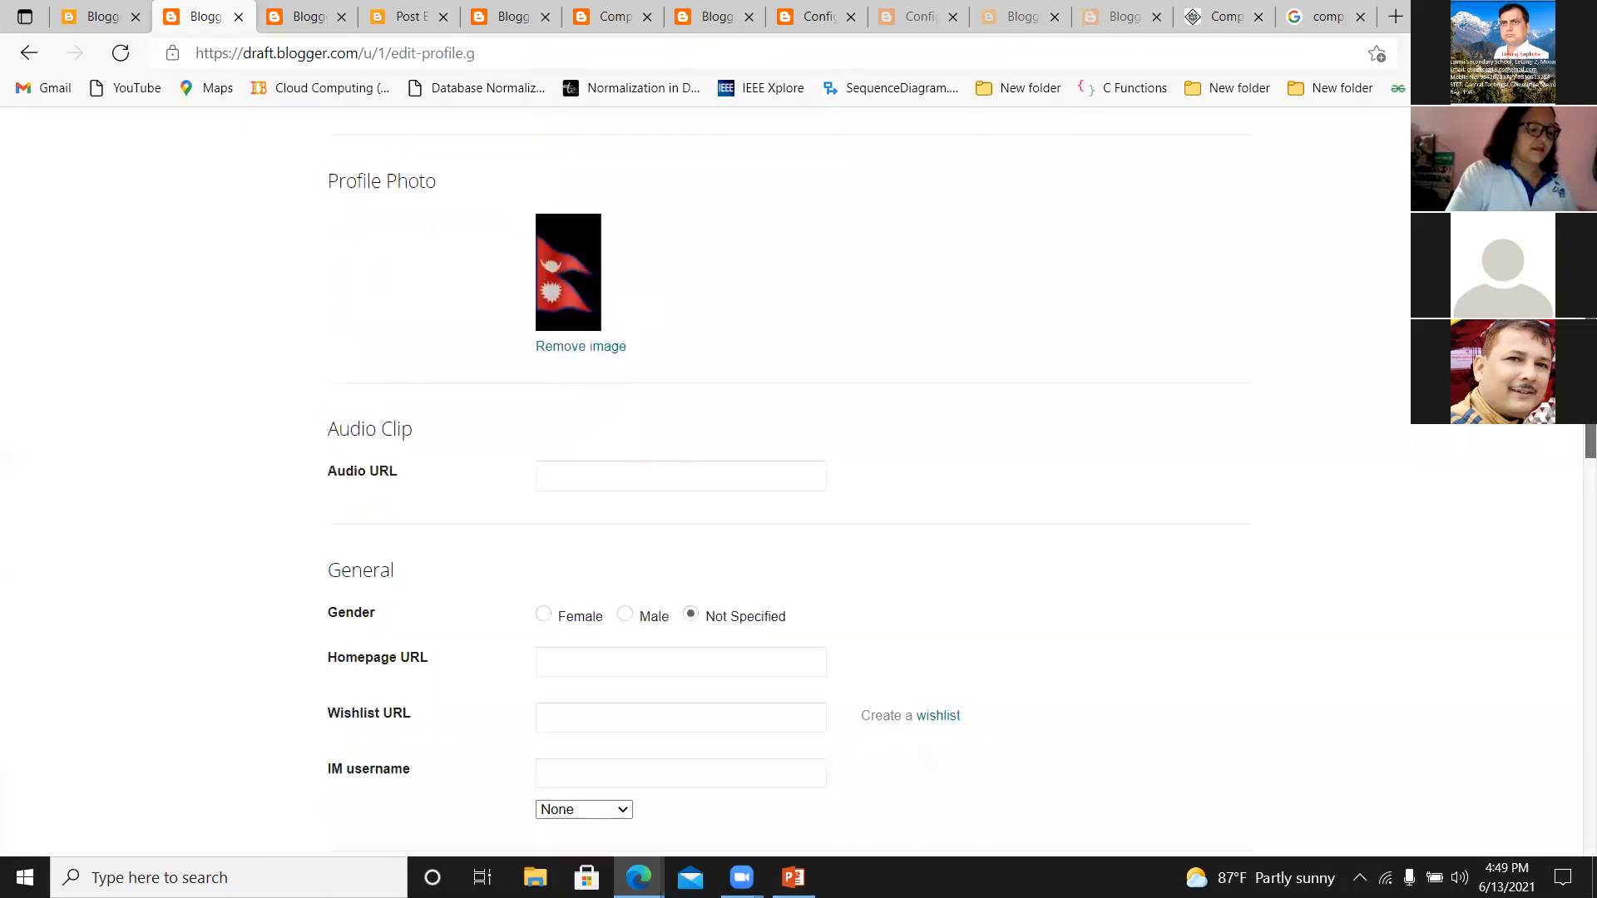
scroll(716, 482, "up", 4)
left_click_drag(1587, 258, 1572, 166)
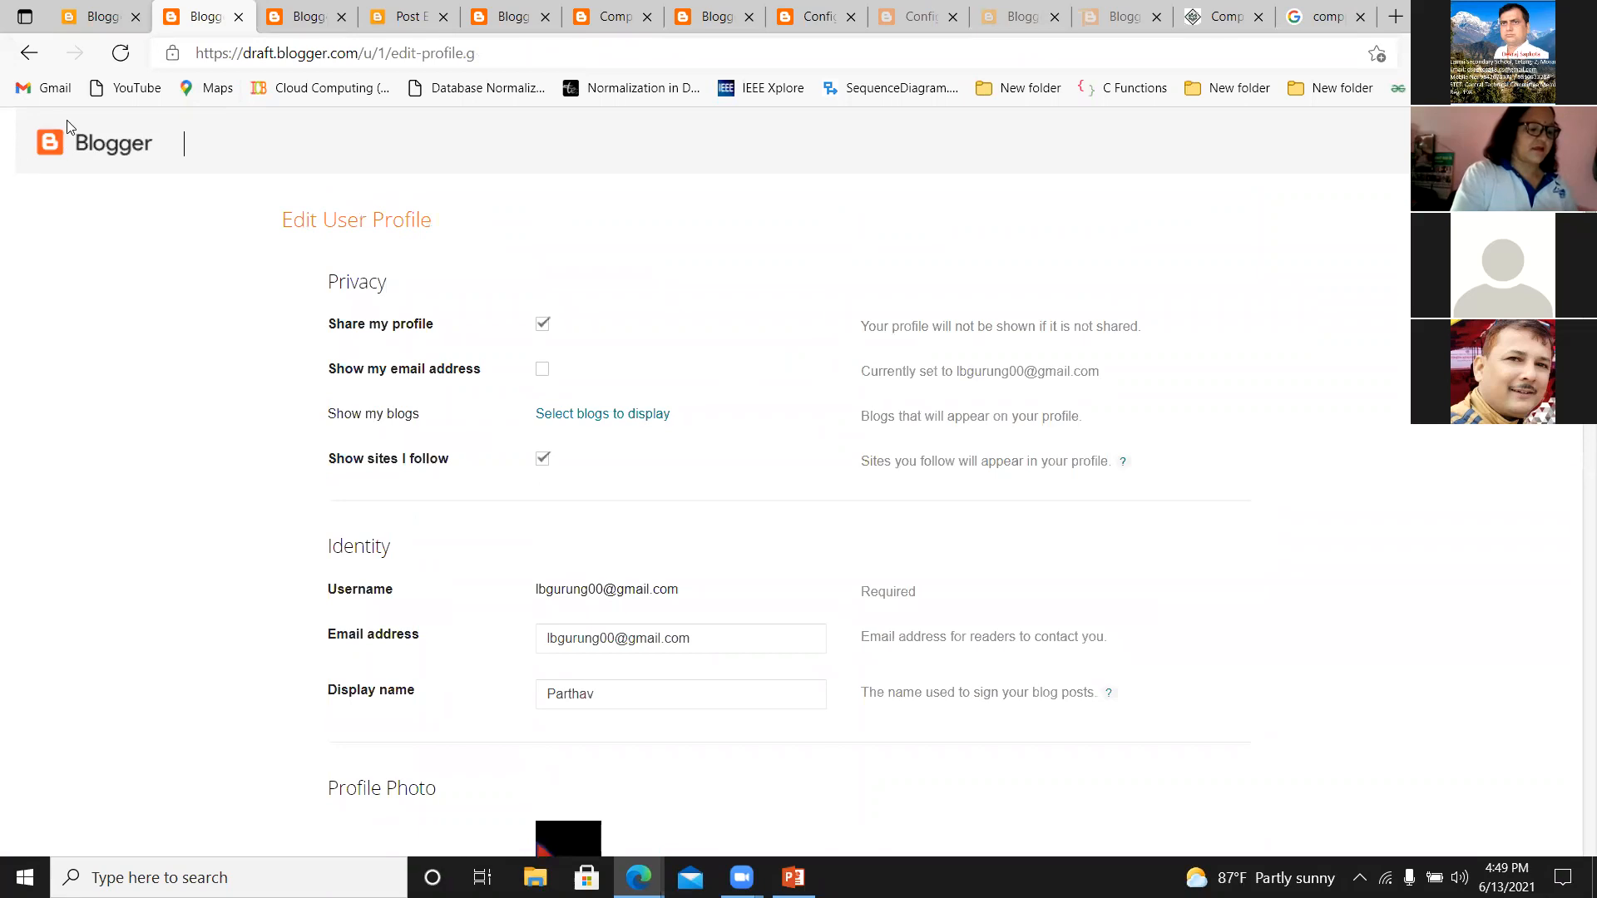
Return to the E-learning blog's settings, open the published blog and look over its home page.
left_click(115, 24)
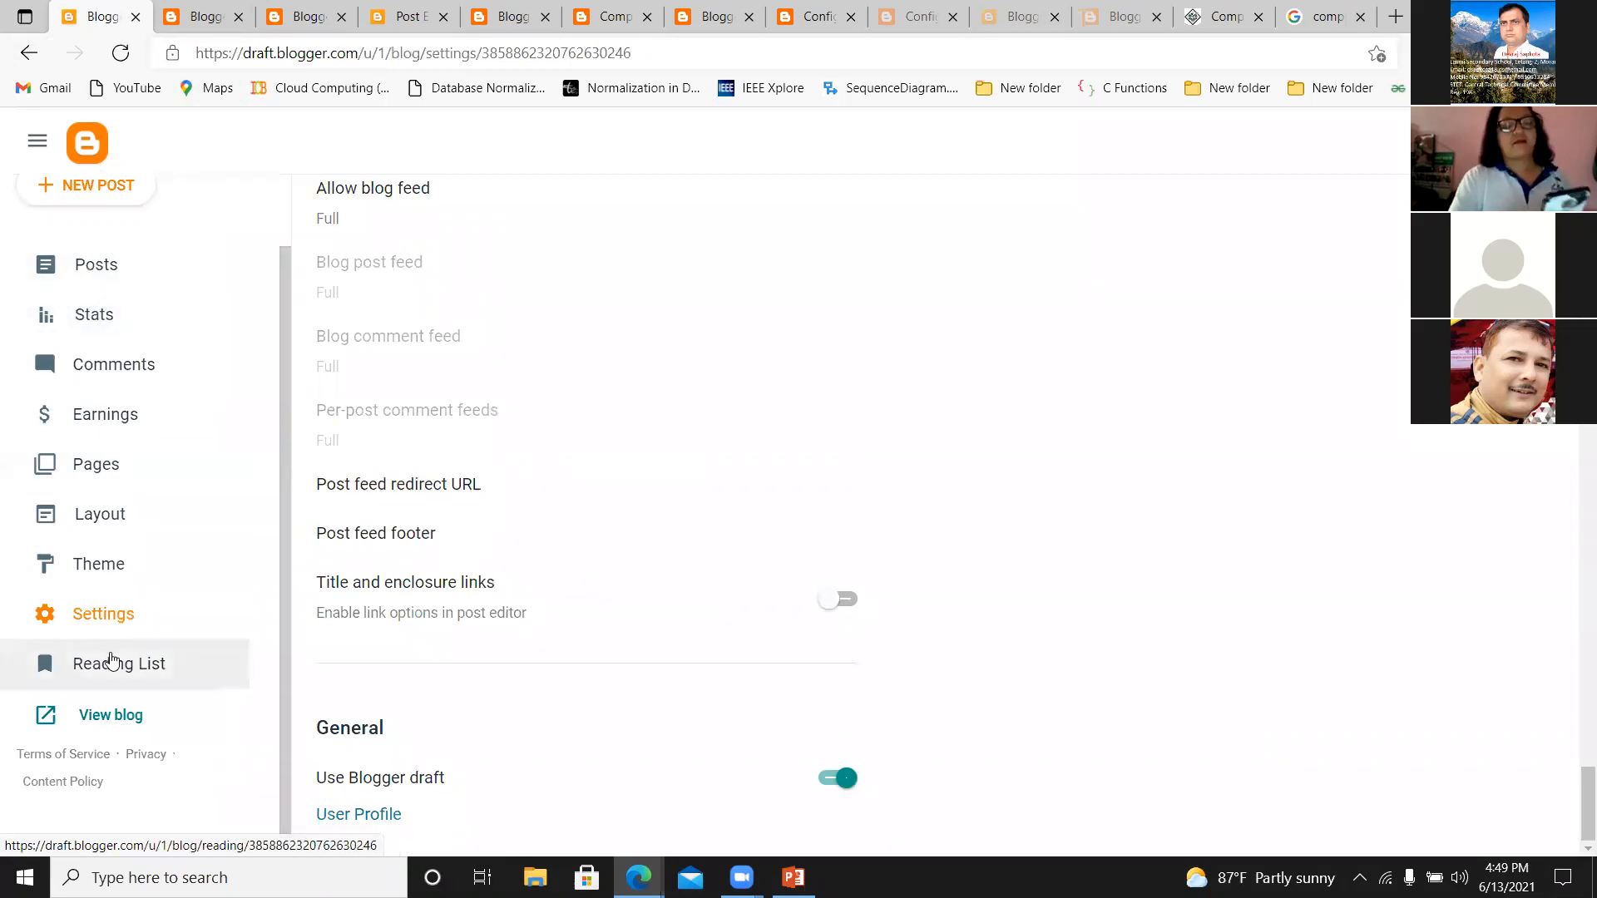
left_click(114, 715)
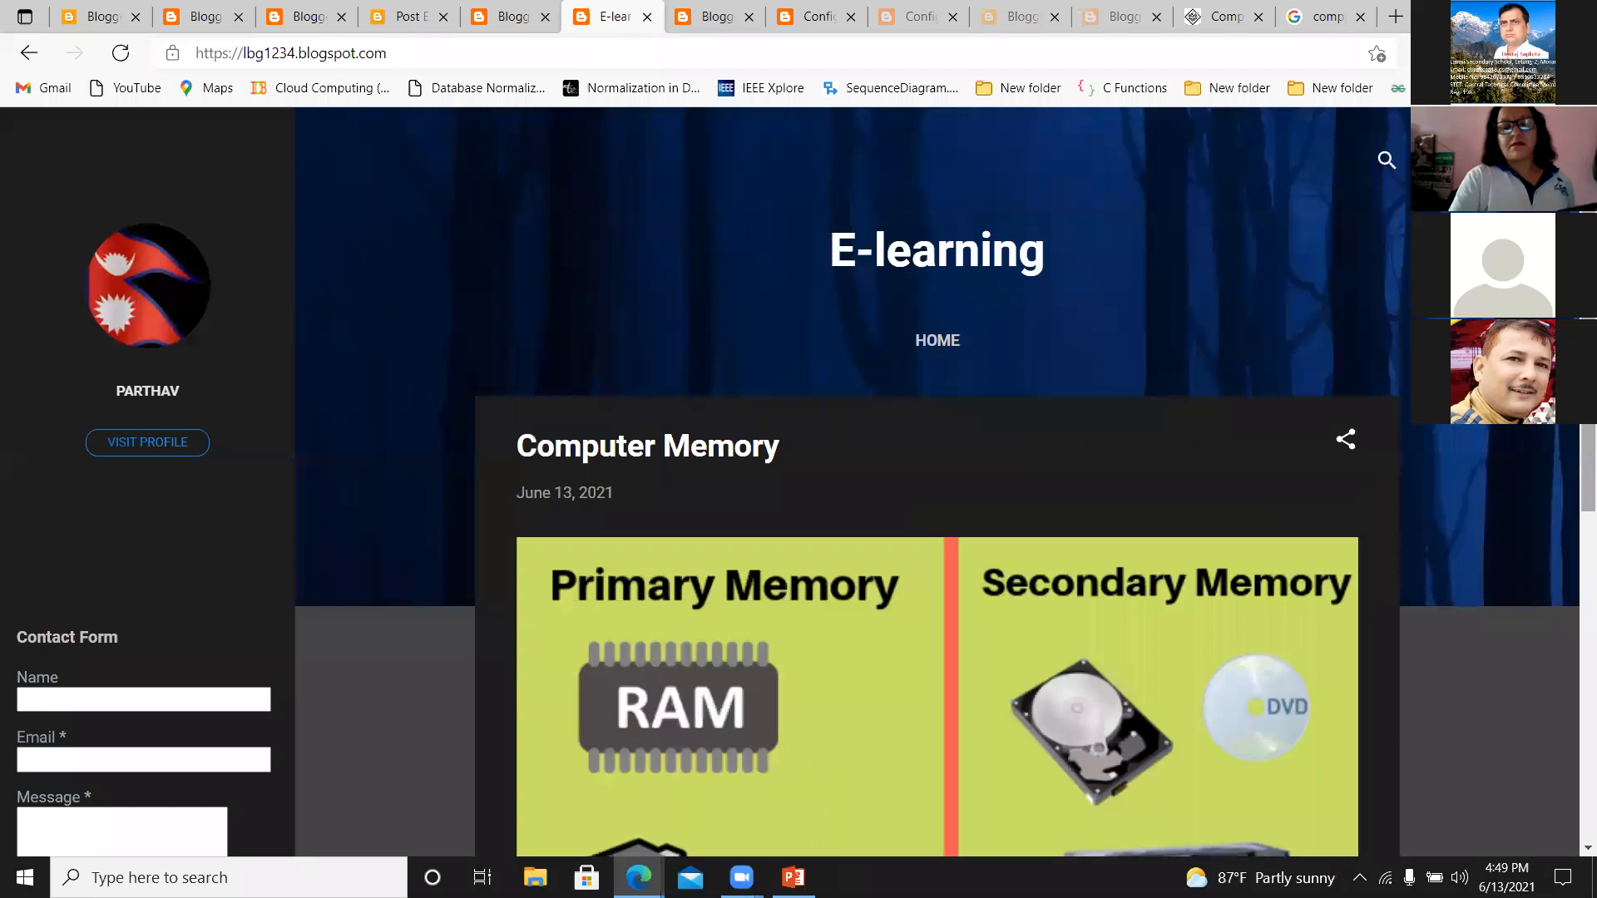
scroll(1572, 531, "down", 7)
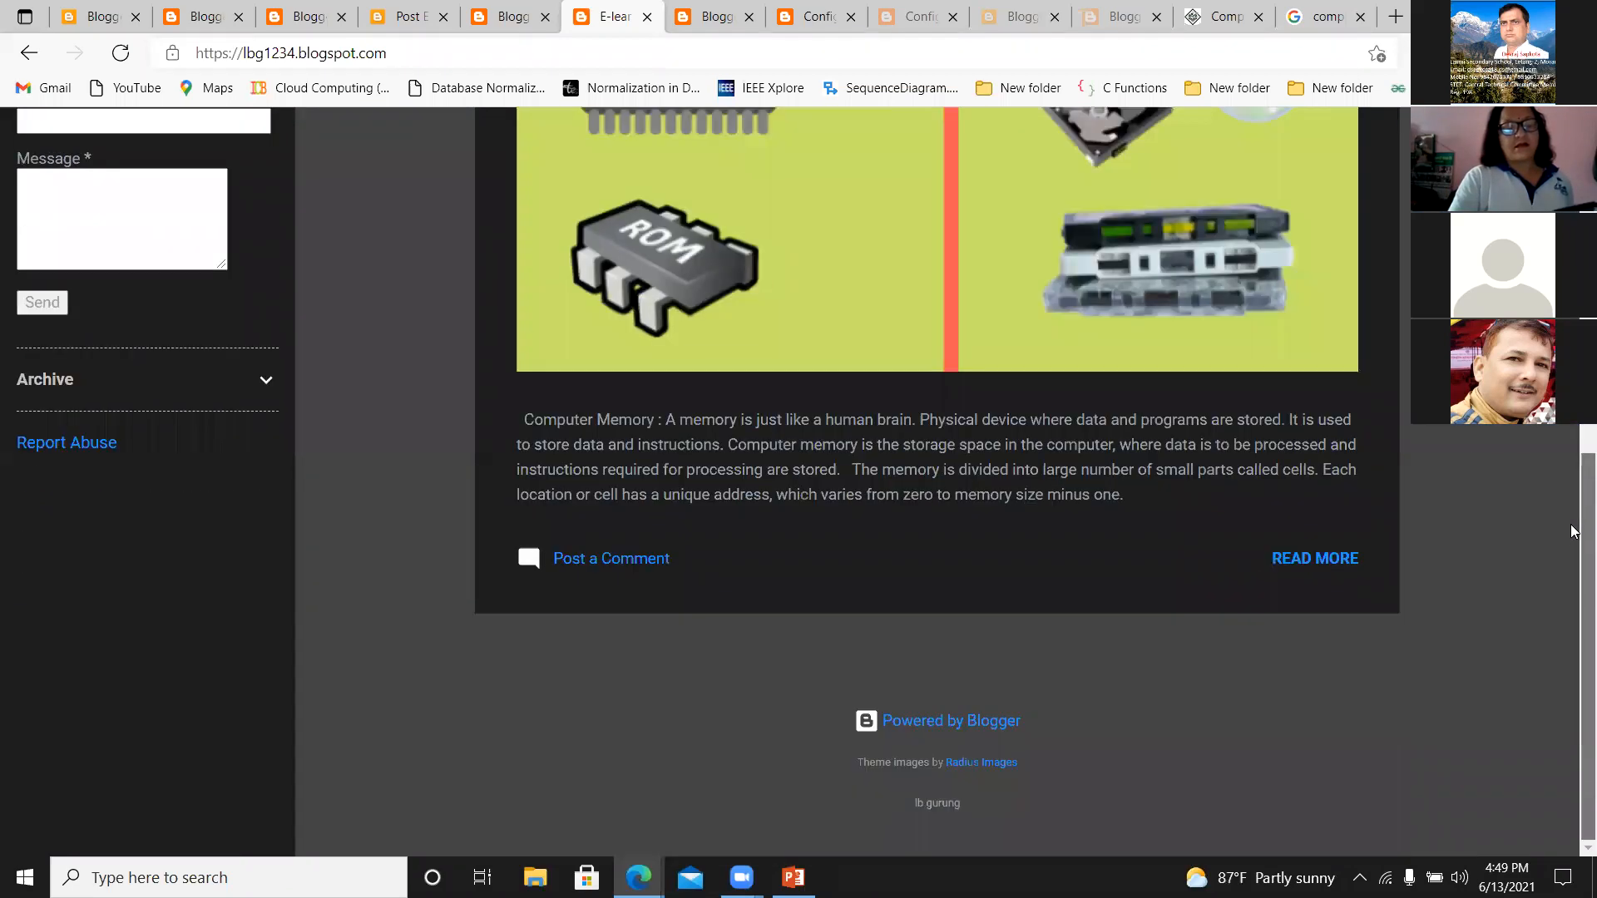
scroll(1574, 430, "up", 10)
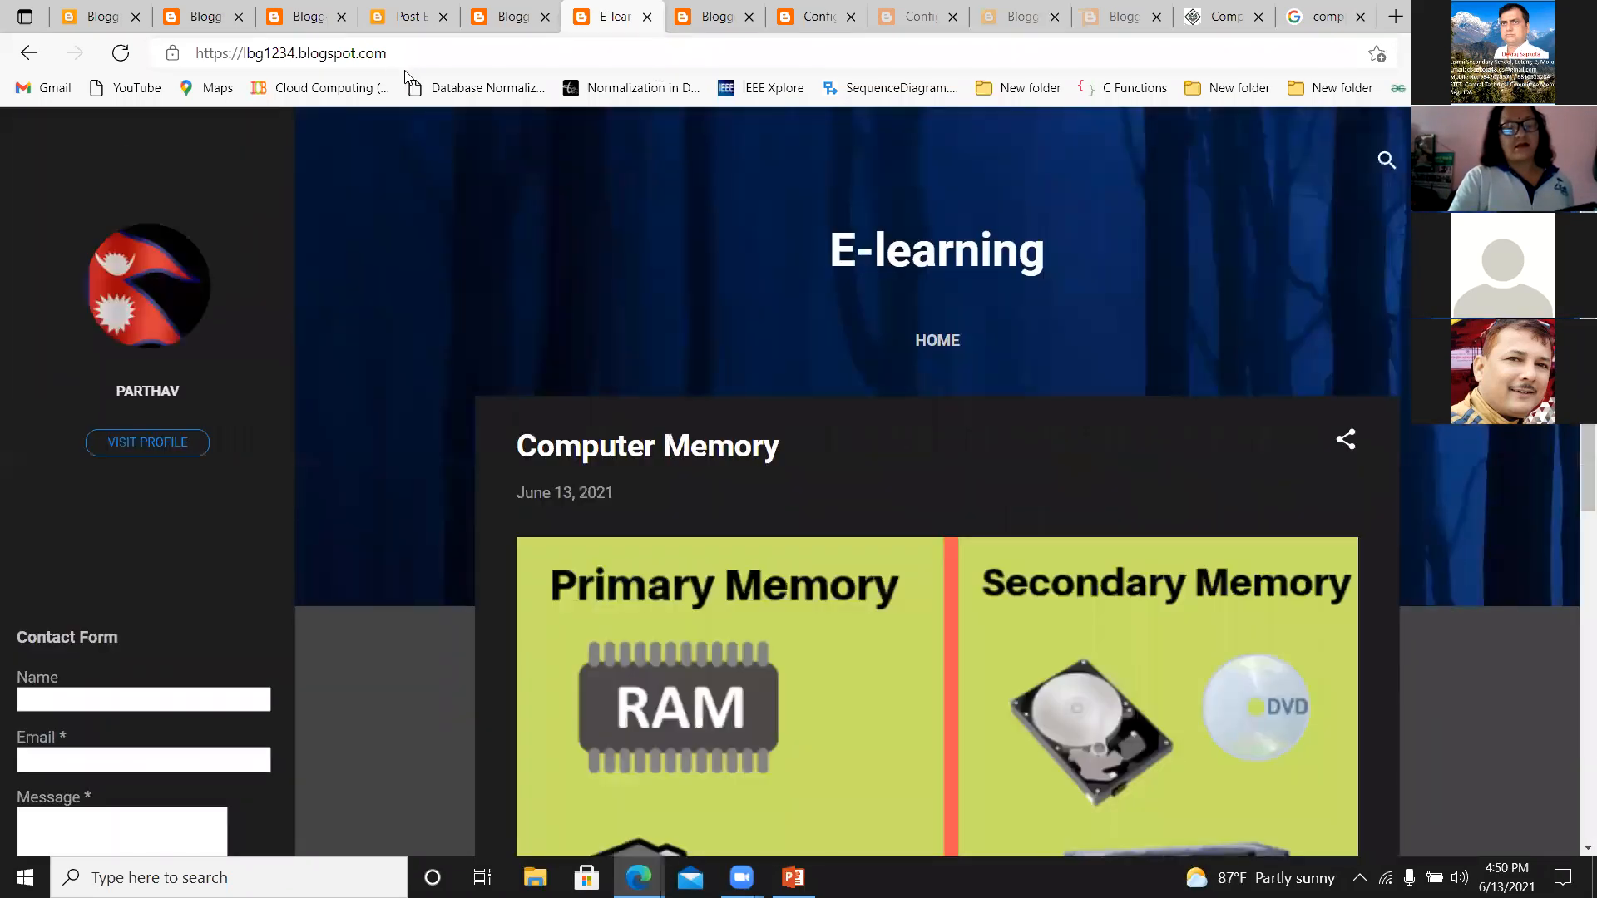
Select the published blog's full web address and bring up the Zoom meeting controls, returning to the blog page.
triple_click(396, 55)
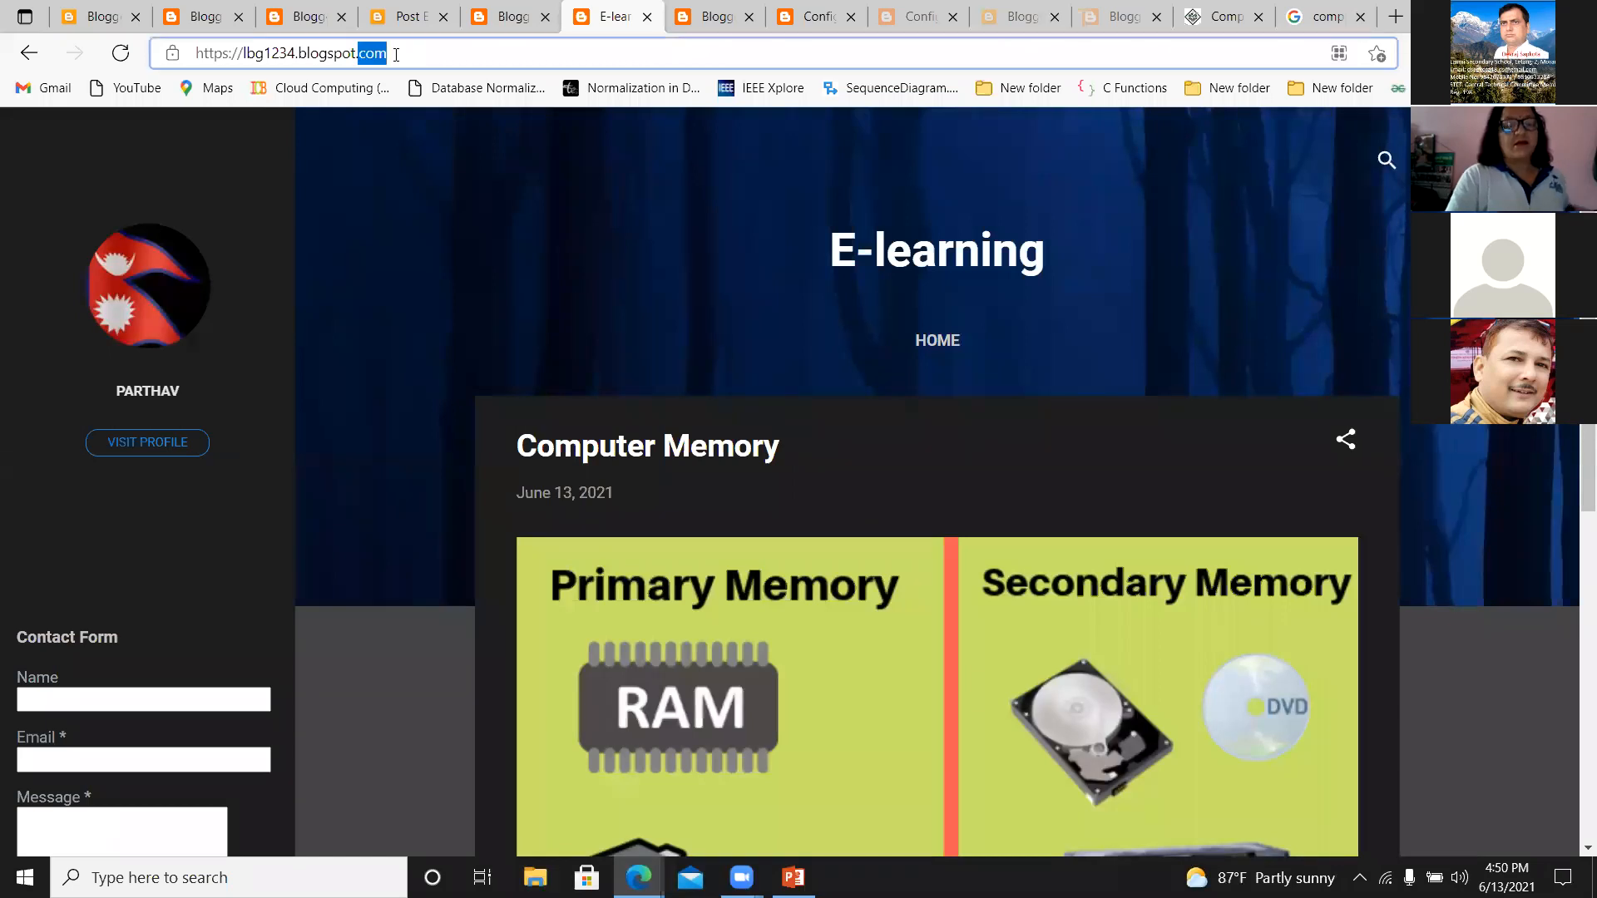
left_click(396, 55)
left_click_drag(396, 55, 173, 55)
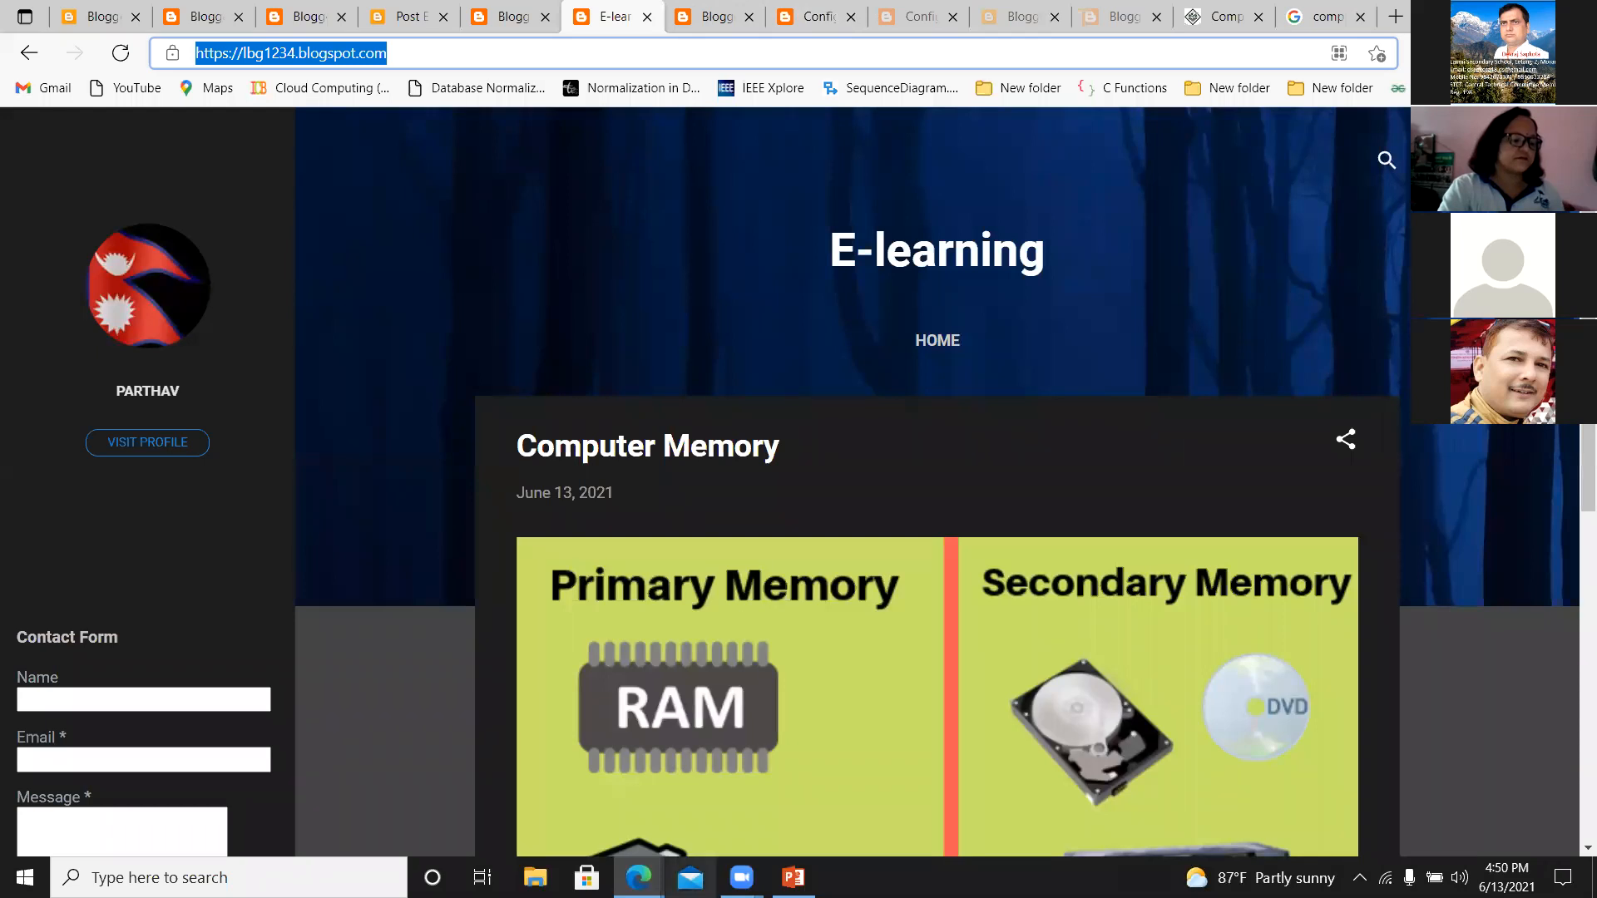
mouse_move(741, 877)
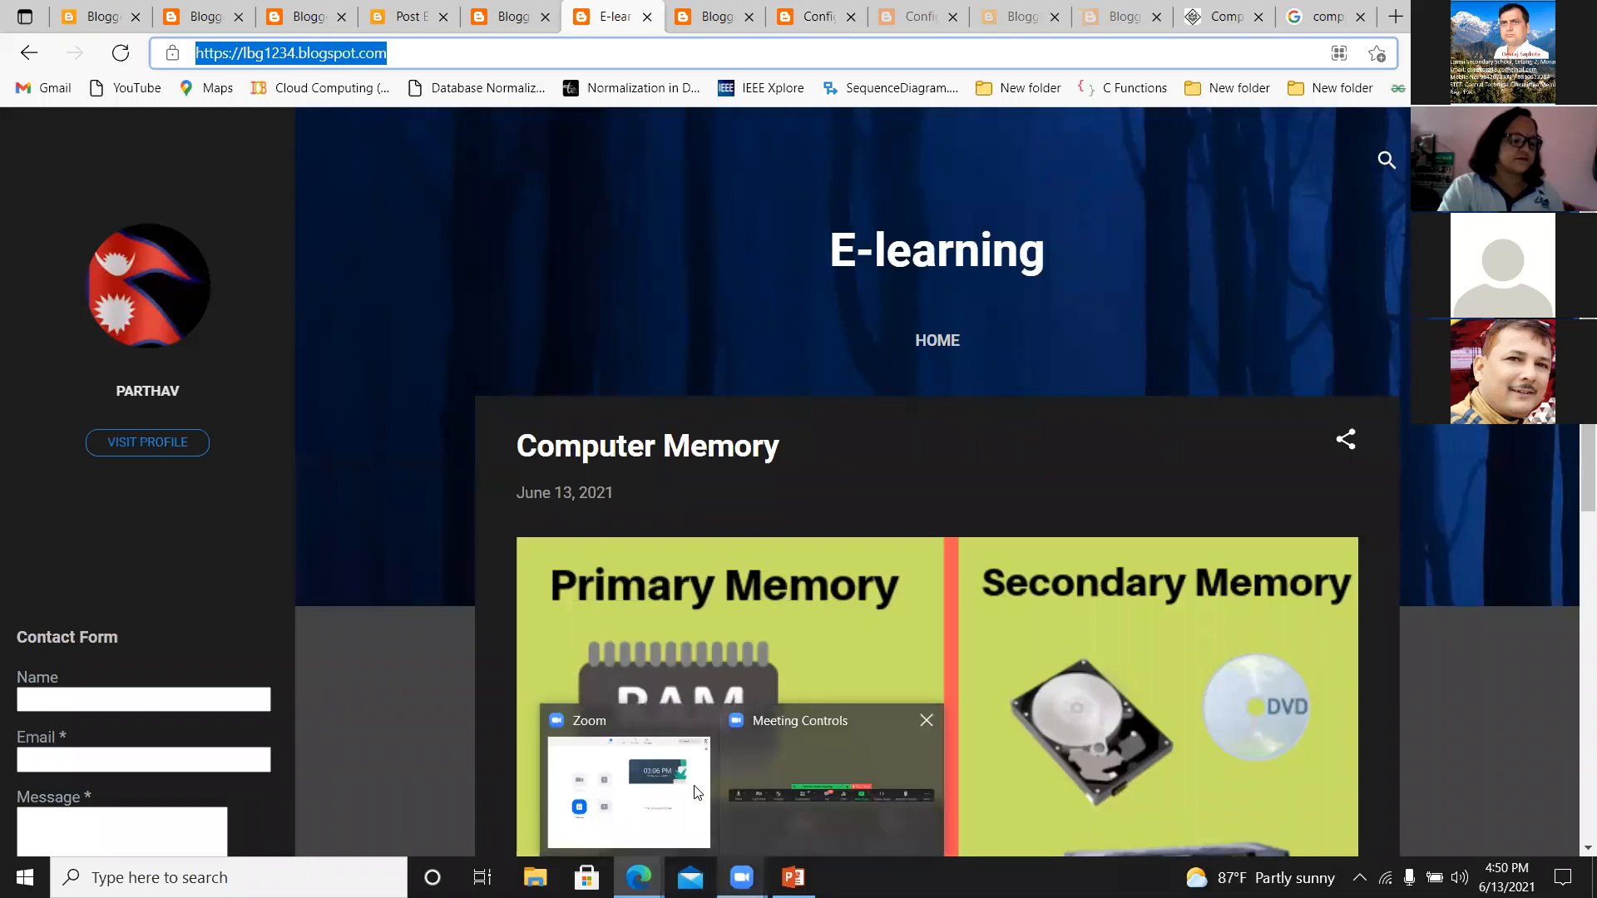
left_click(831, 823)
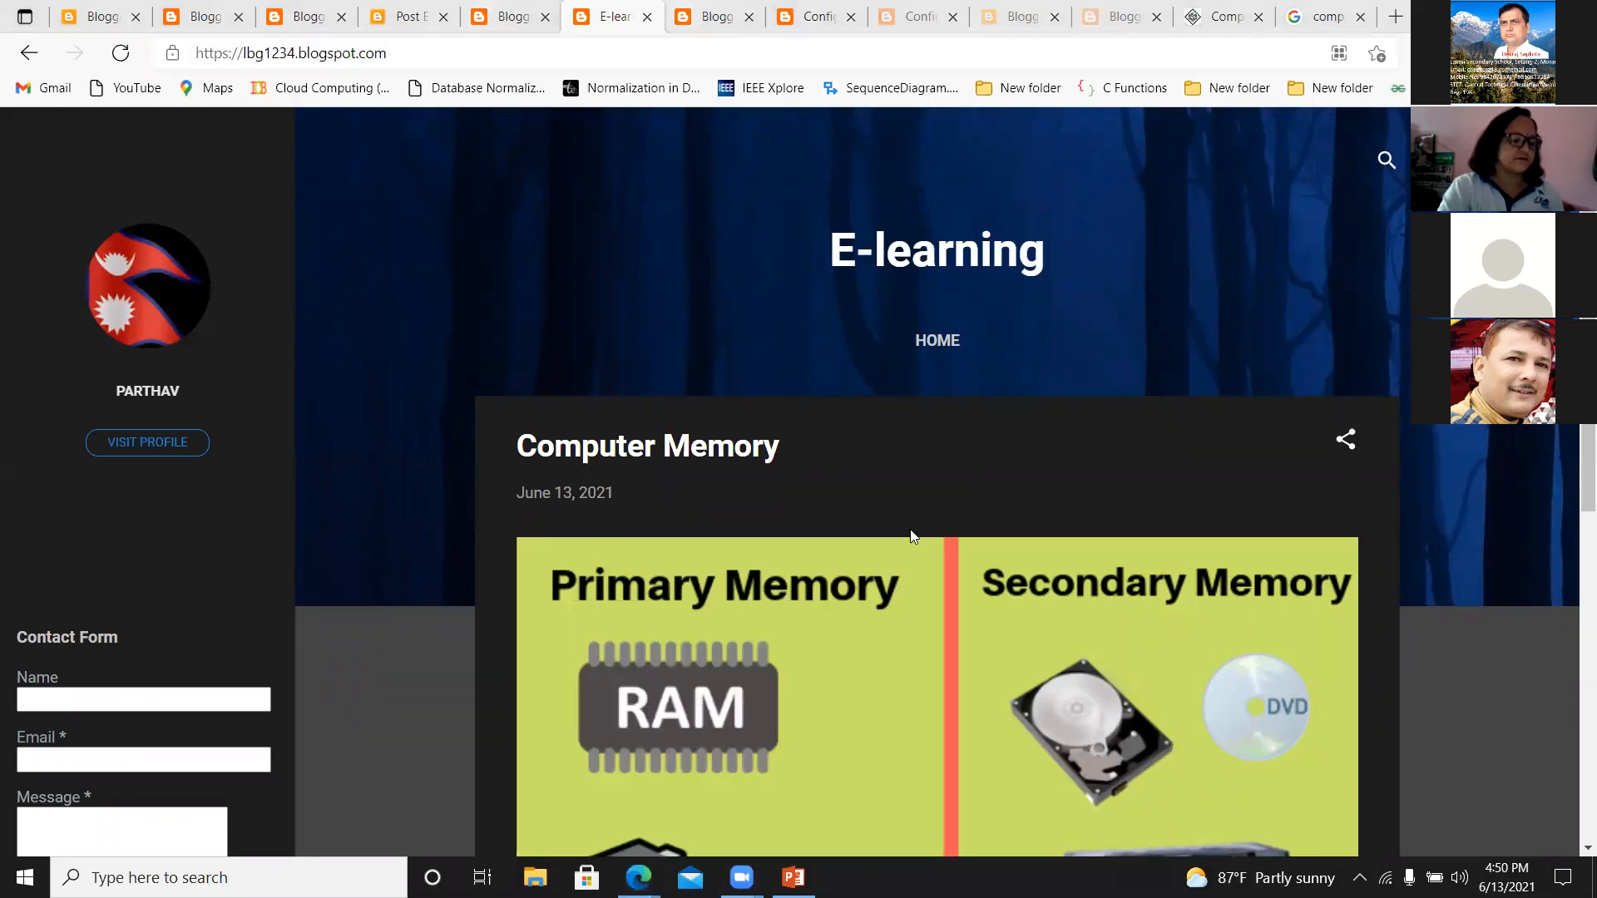
left_click(901, 507)
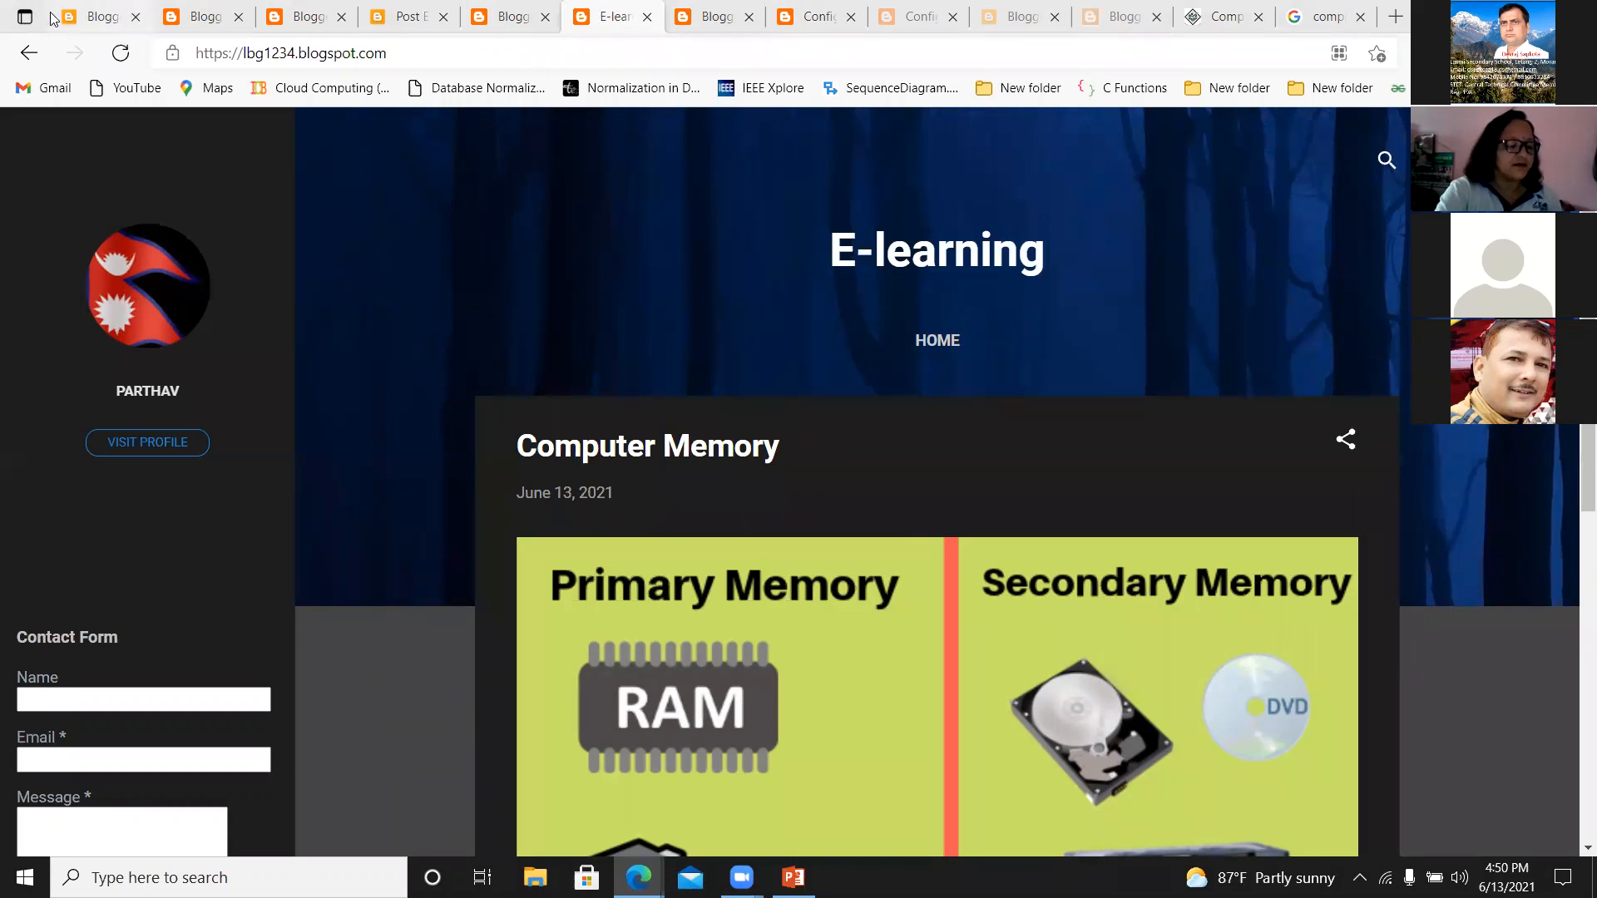
Go through the open pages, including Edit User Profile, the published blog and Configure Favicon, and return to the E-learning blog's settings.
left_click(96, 16)
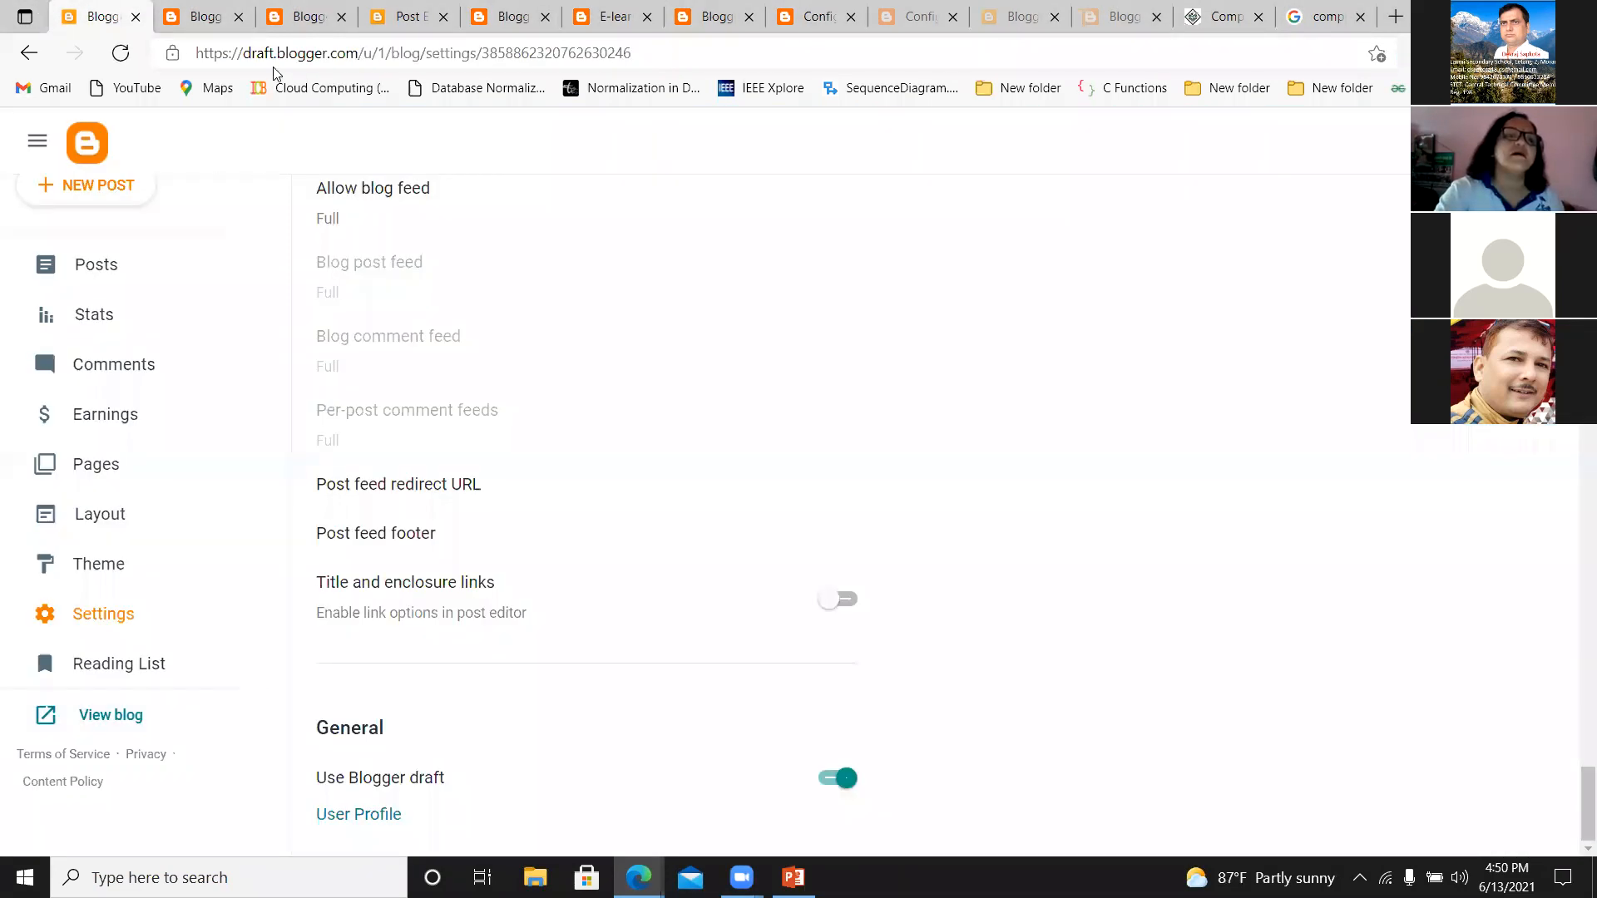
left_click(193, 15)
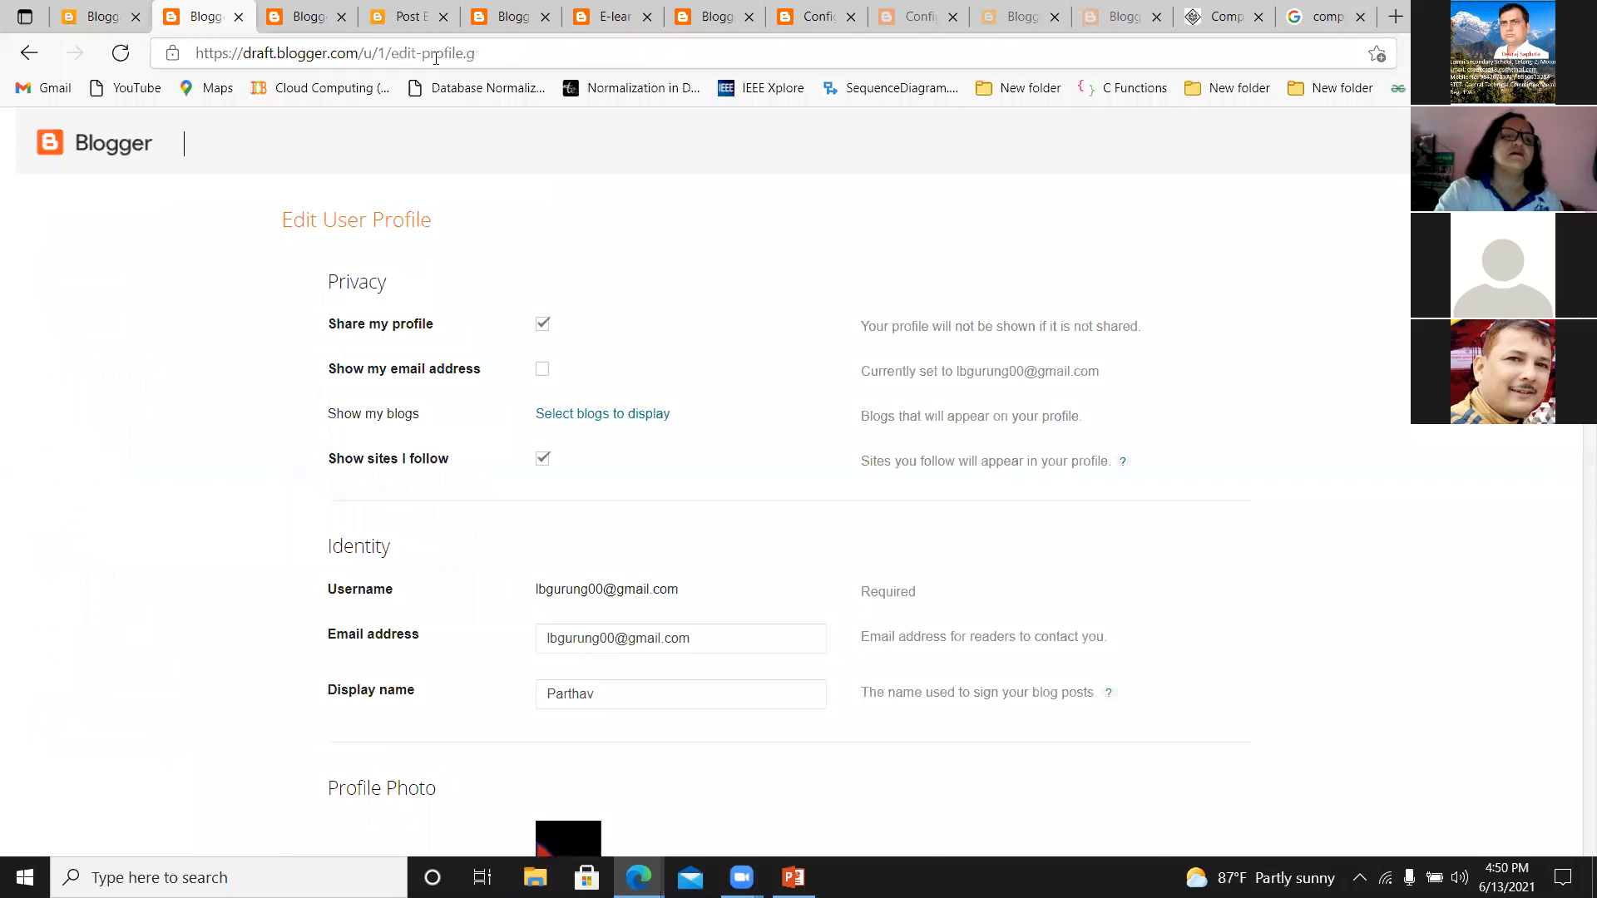
left_click(298, 24)
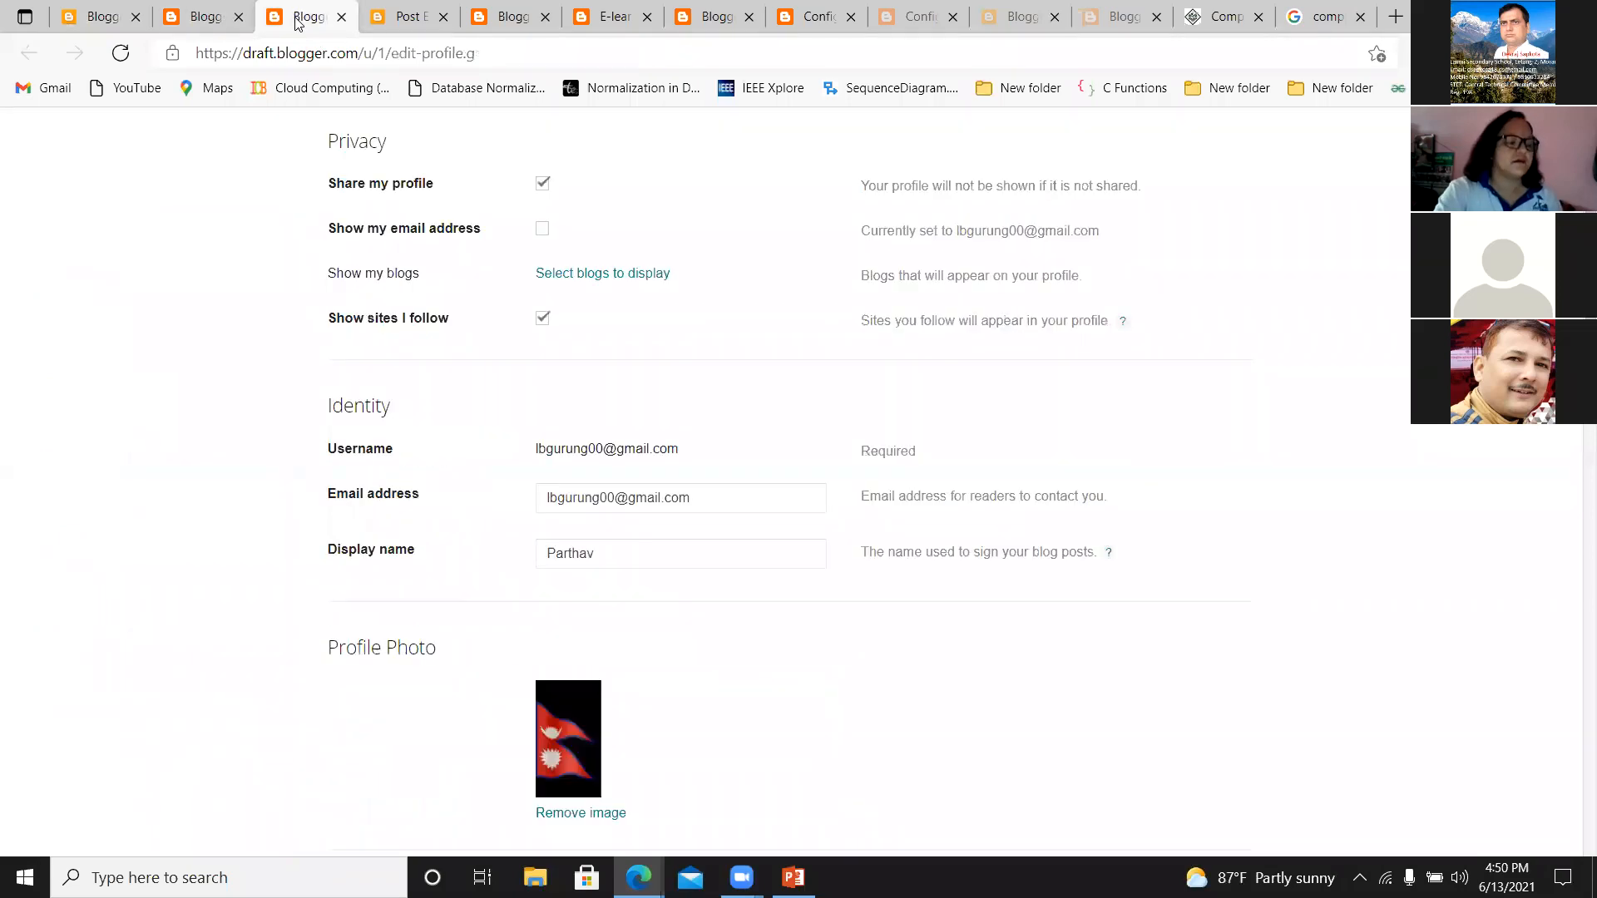
left_click(373, 21)
left_click(803, 18)
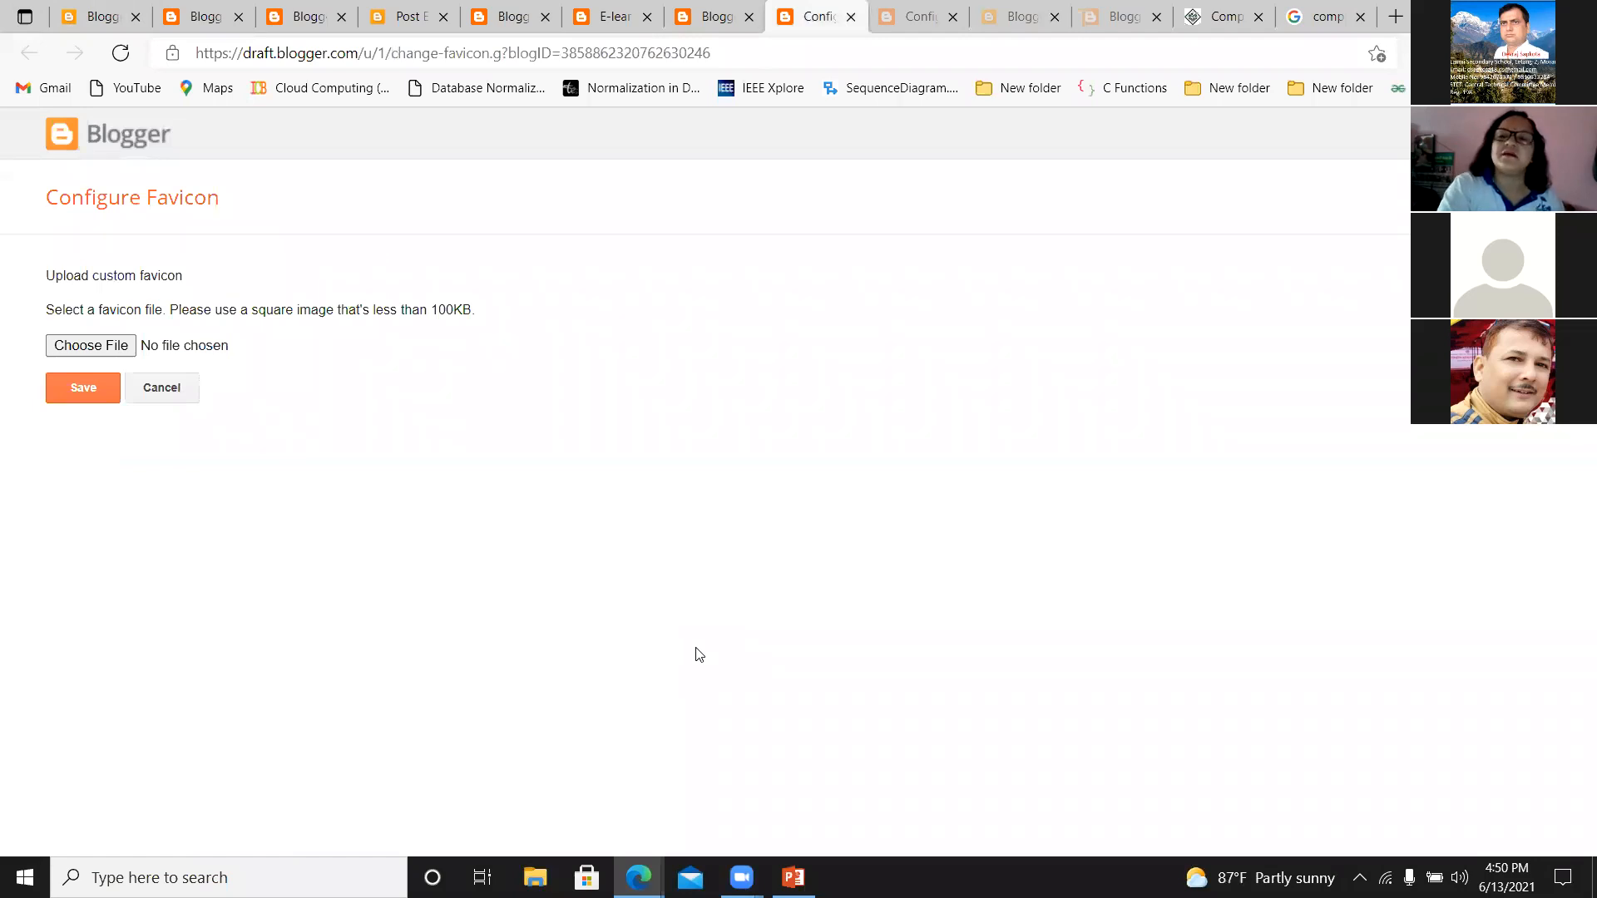
left_click(83, 15)
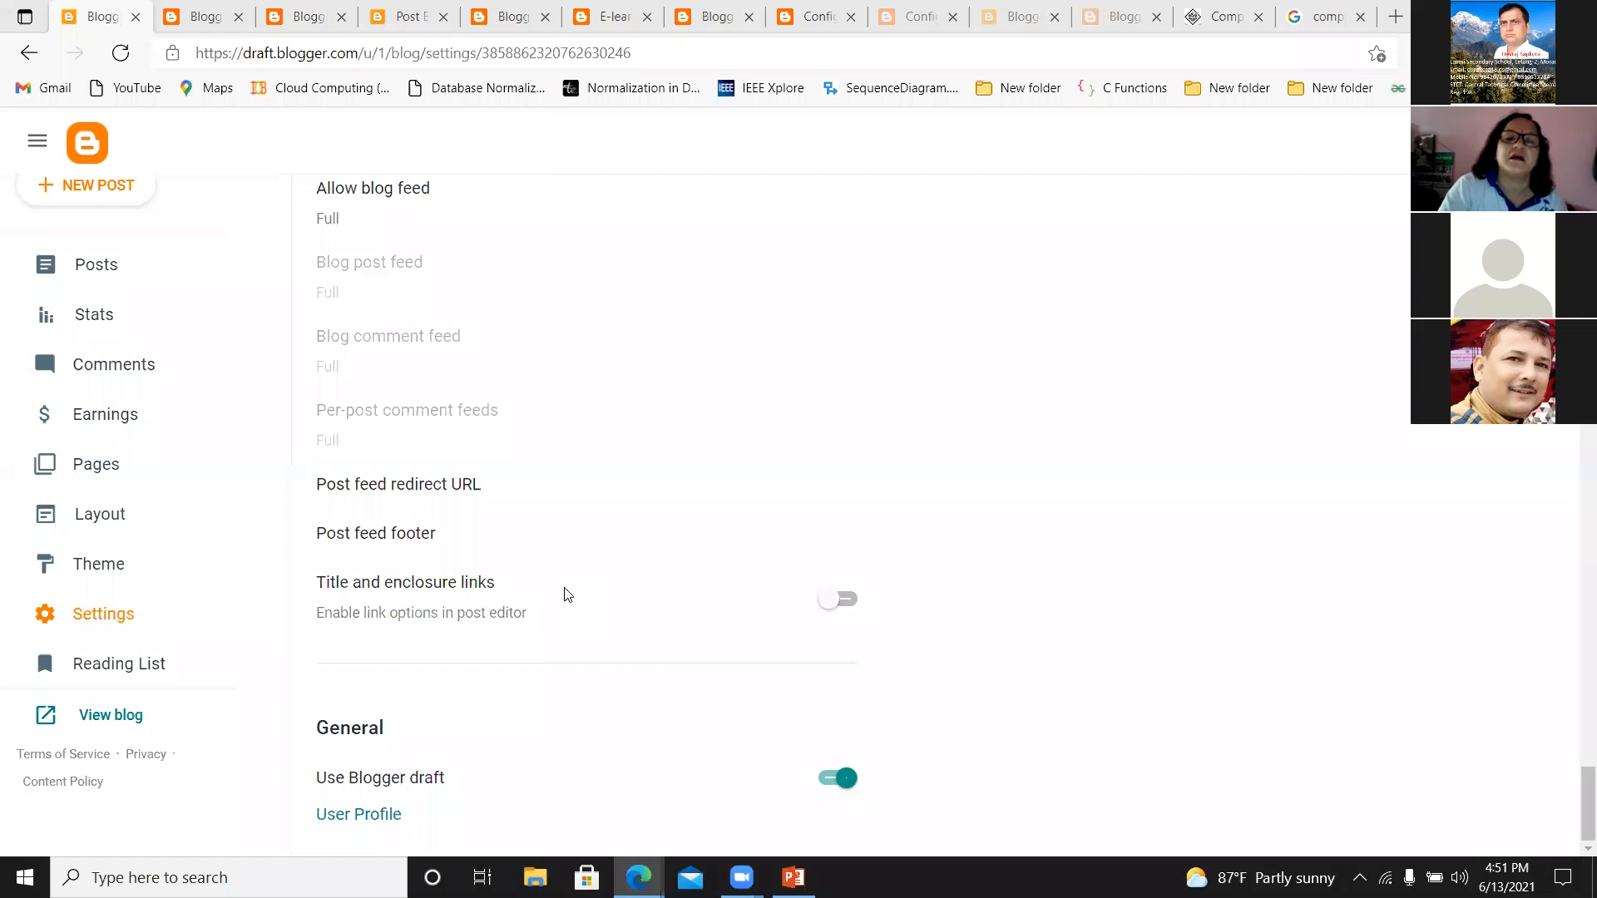
left_click(208, 19)
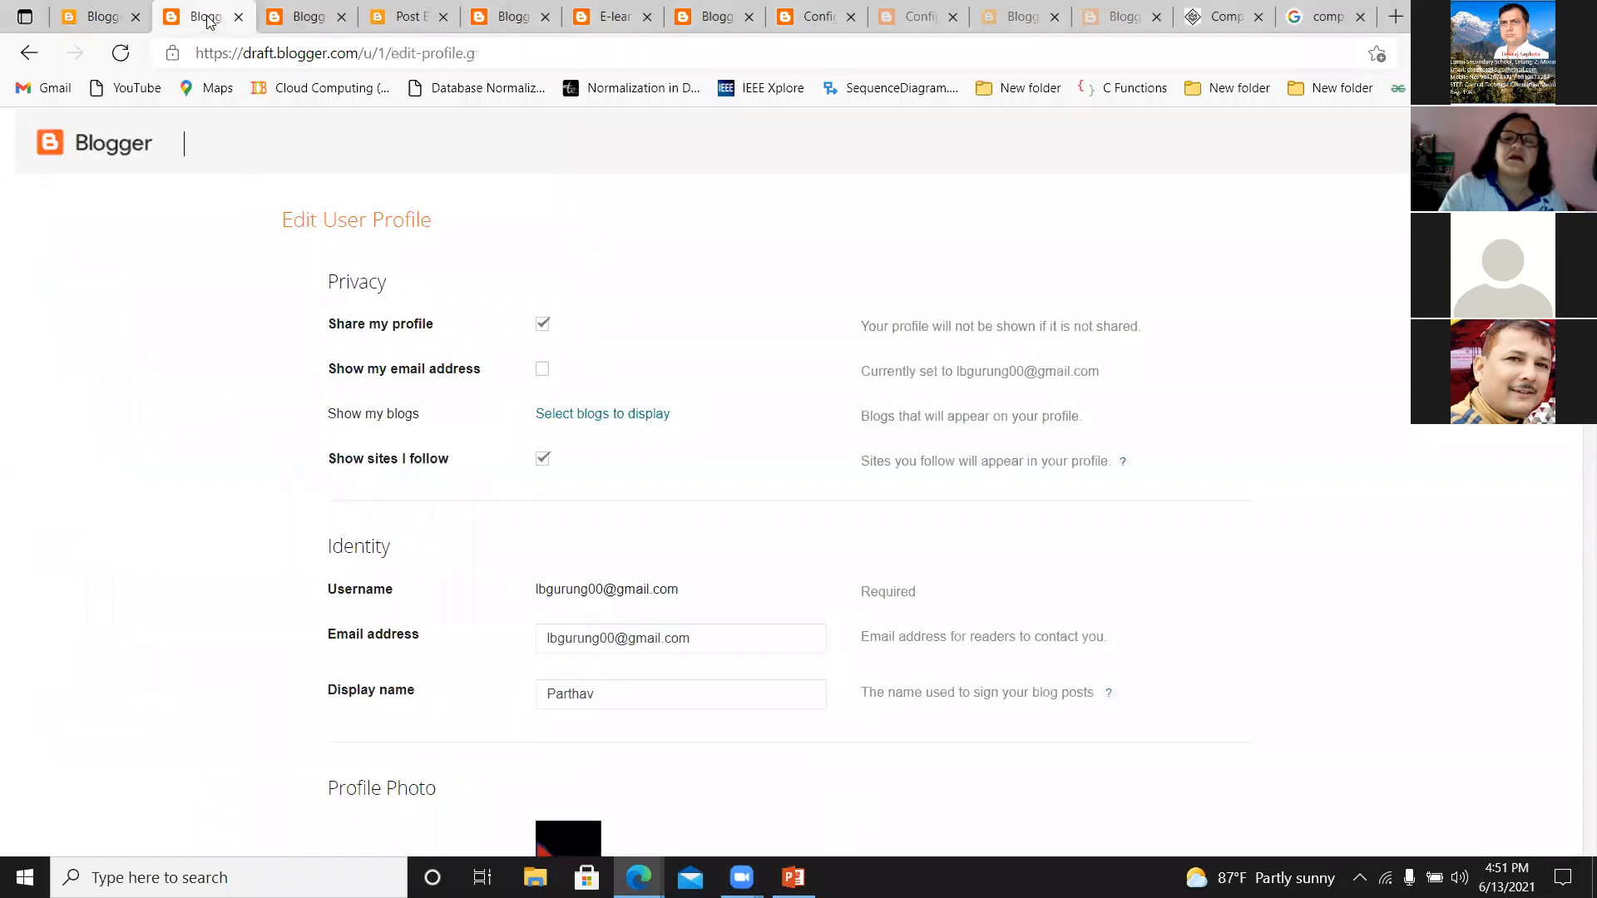
left_click(304, 17)
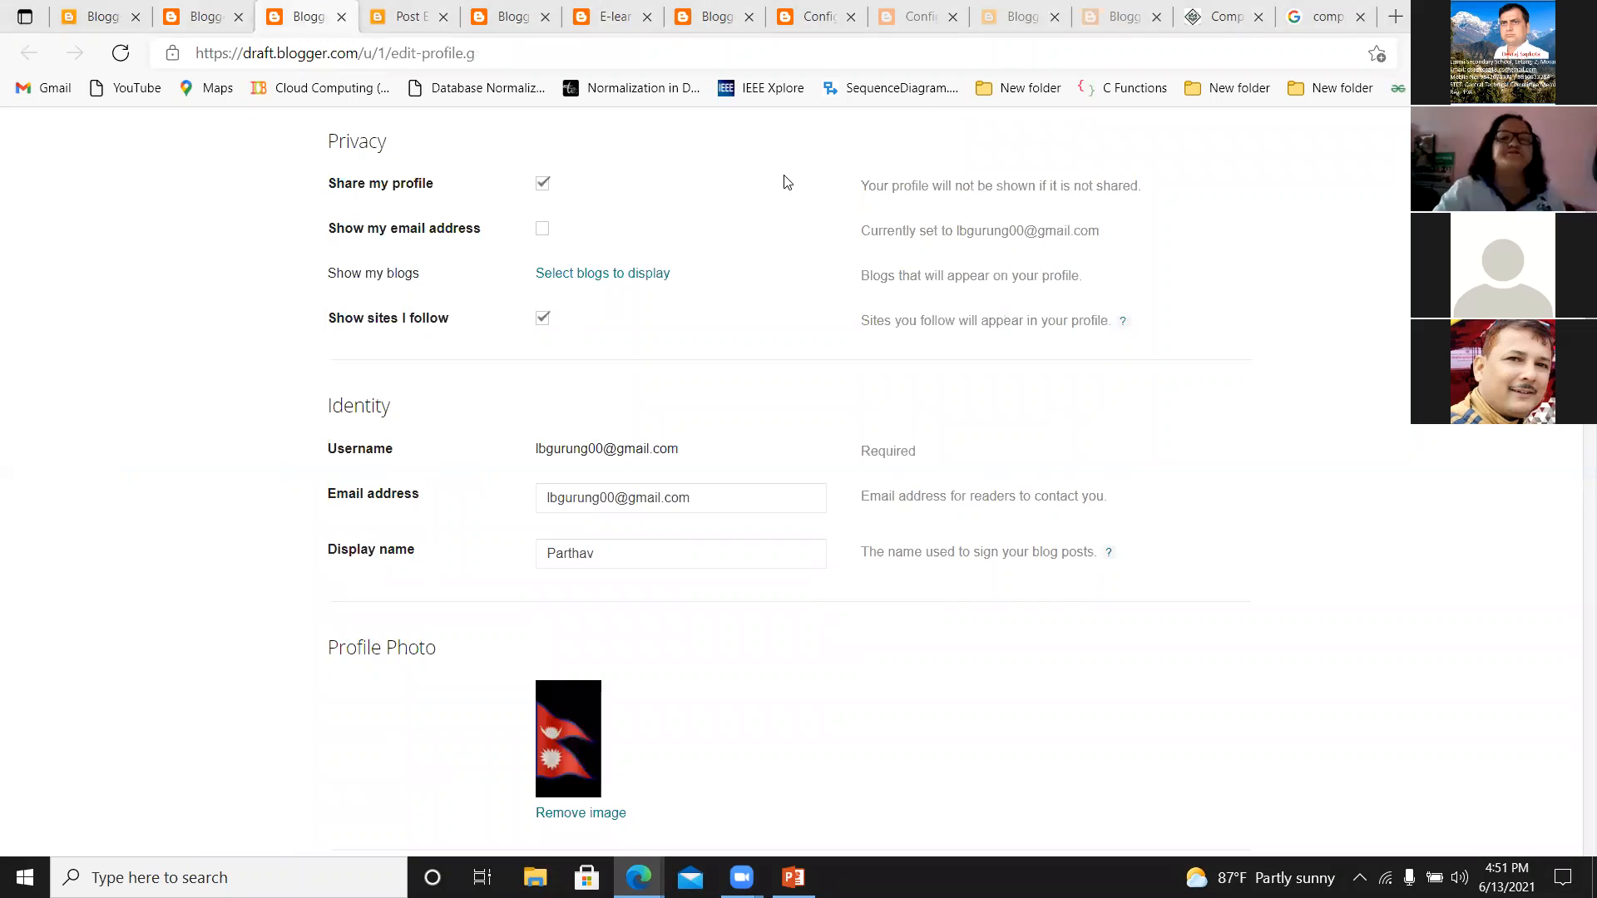
left_click(225, 15)
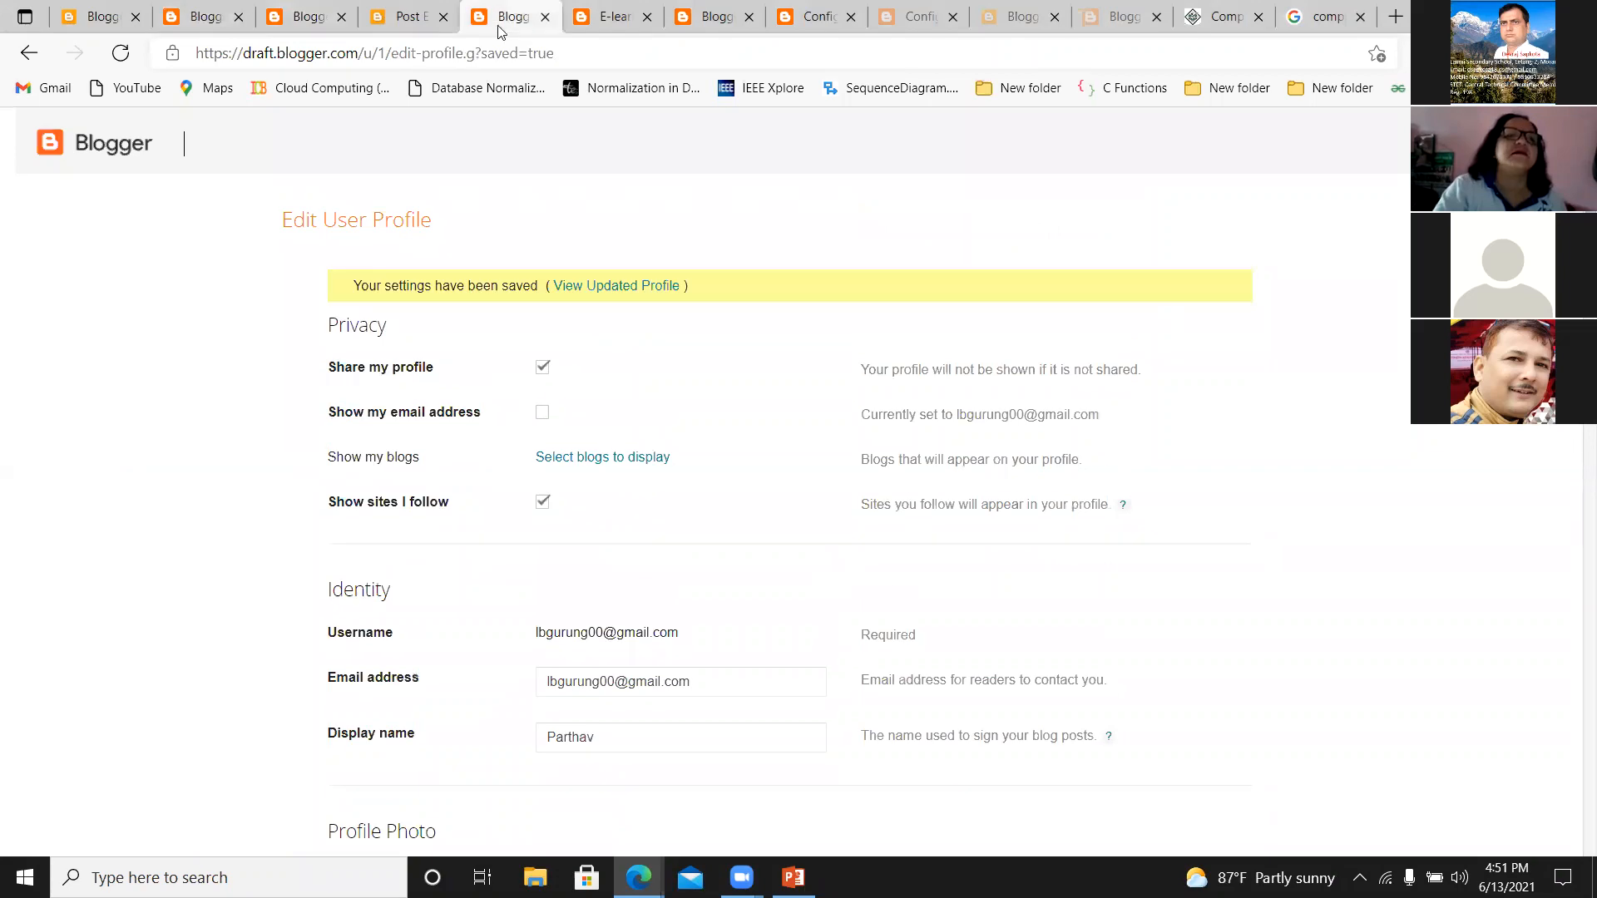
left_click(605, 16)
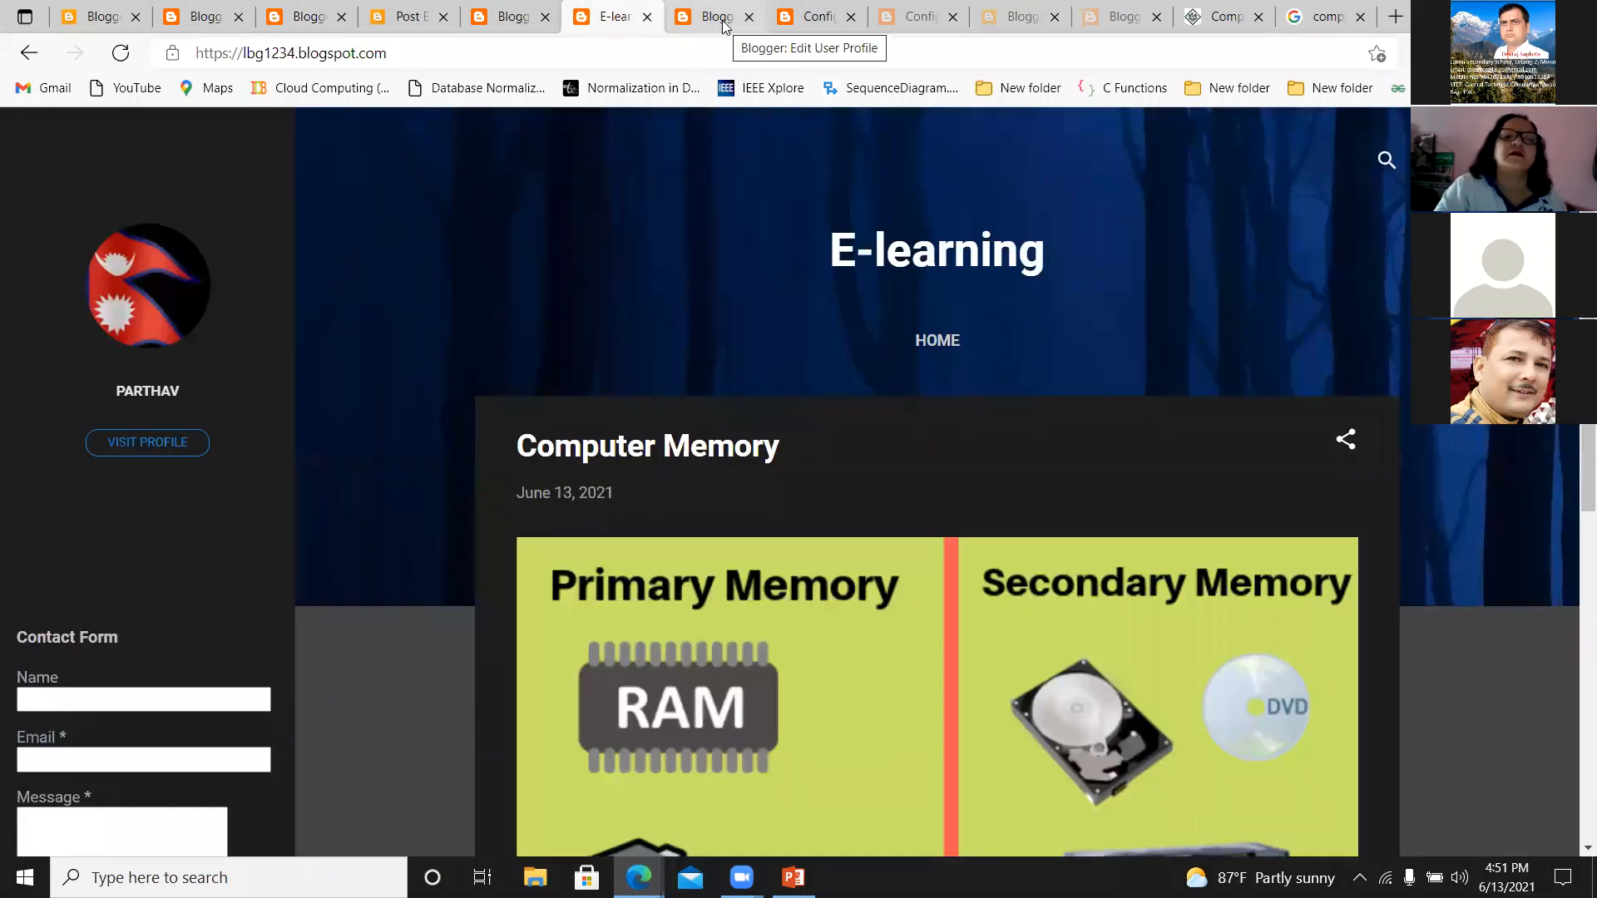
left_click(724, 25)
left_click(803, 21)
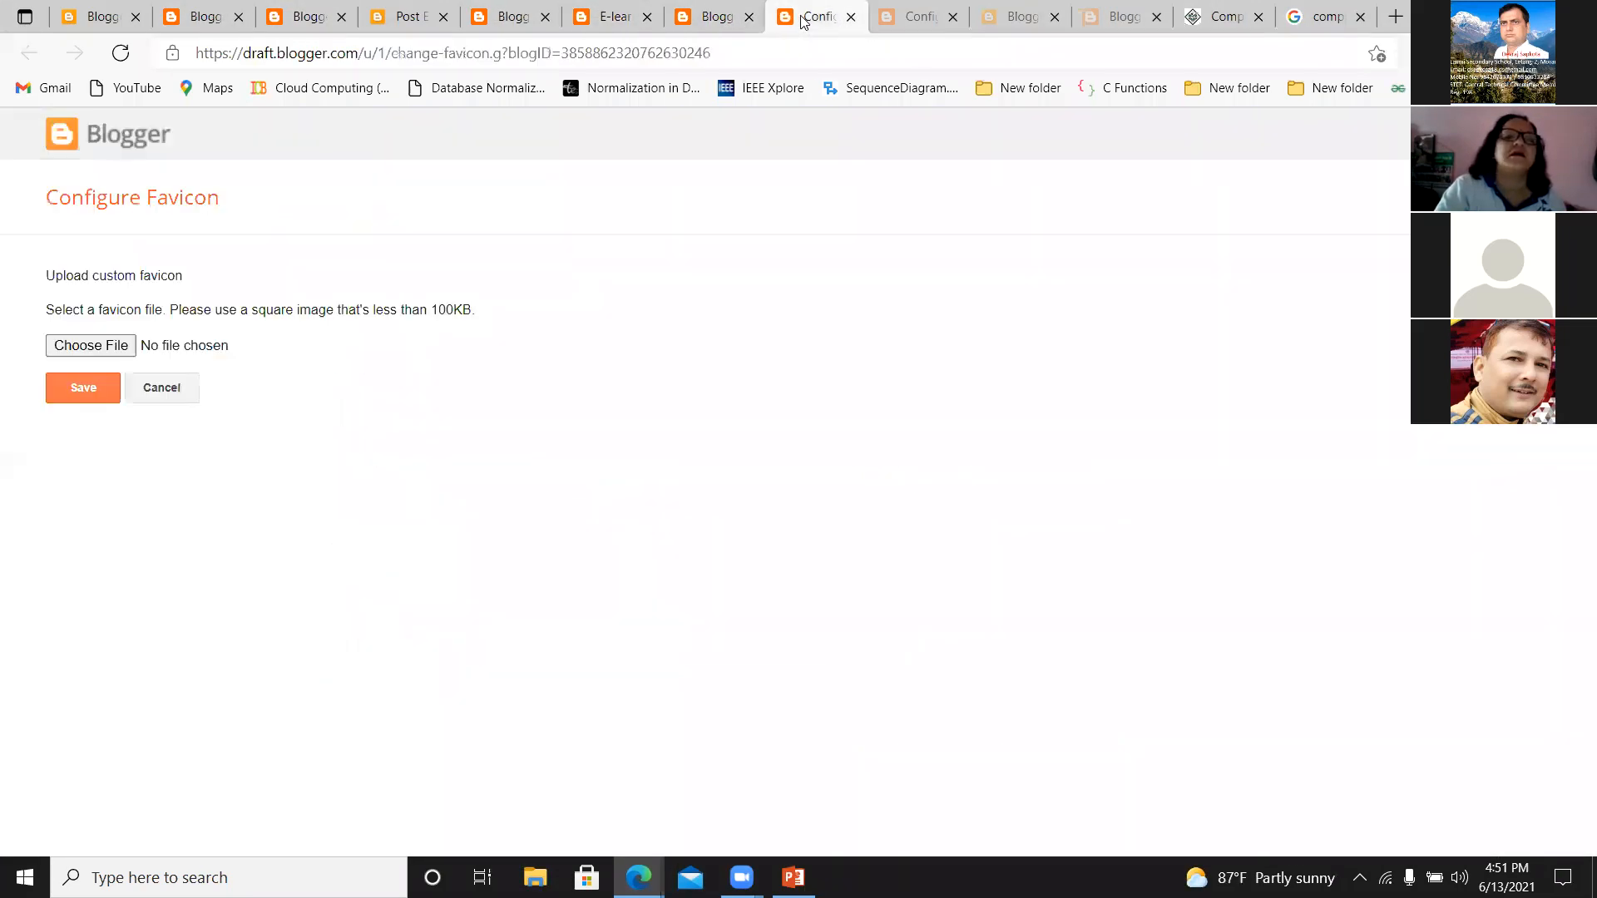
left_click(83, 22)
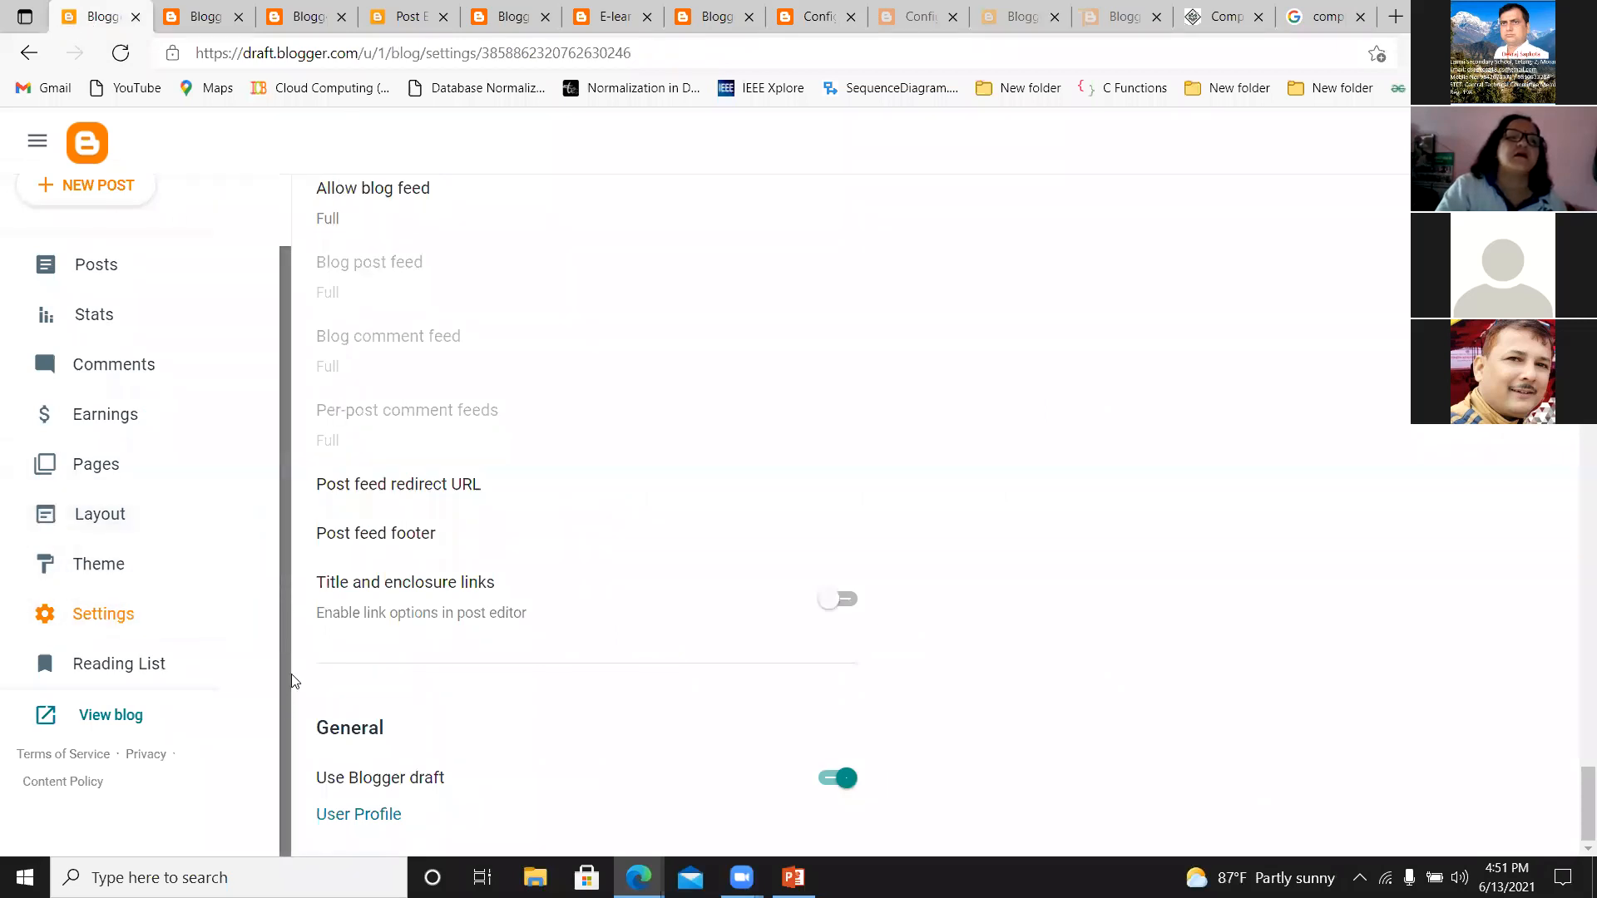
scroll(283, 682, "up", 1)
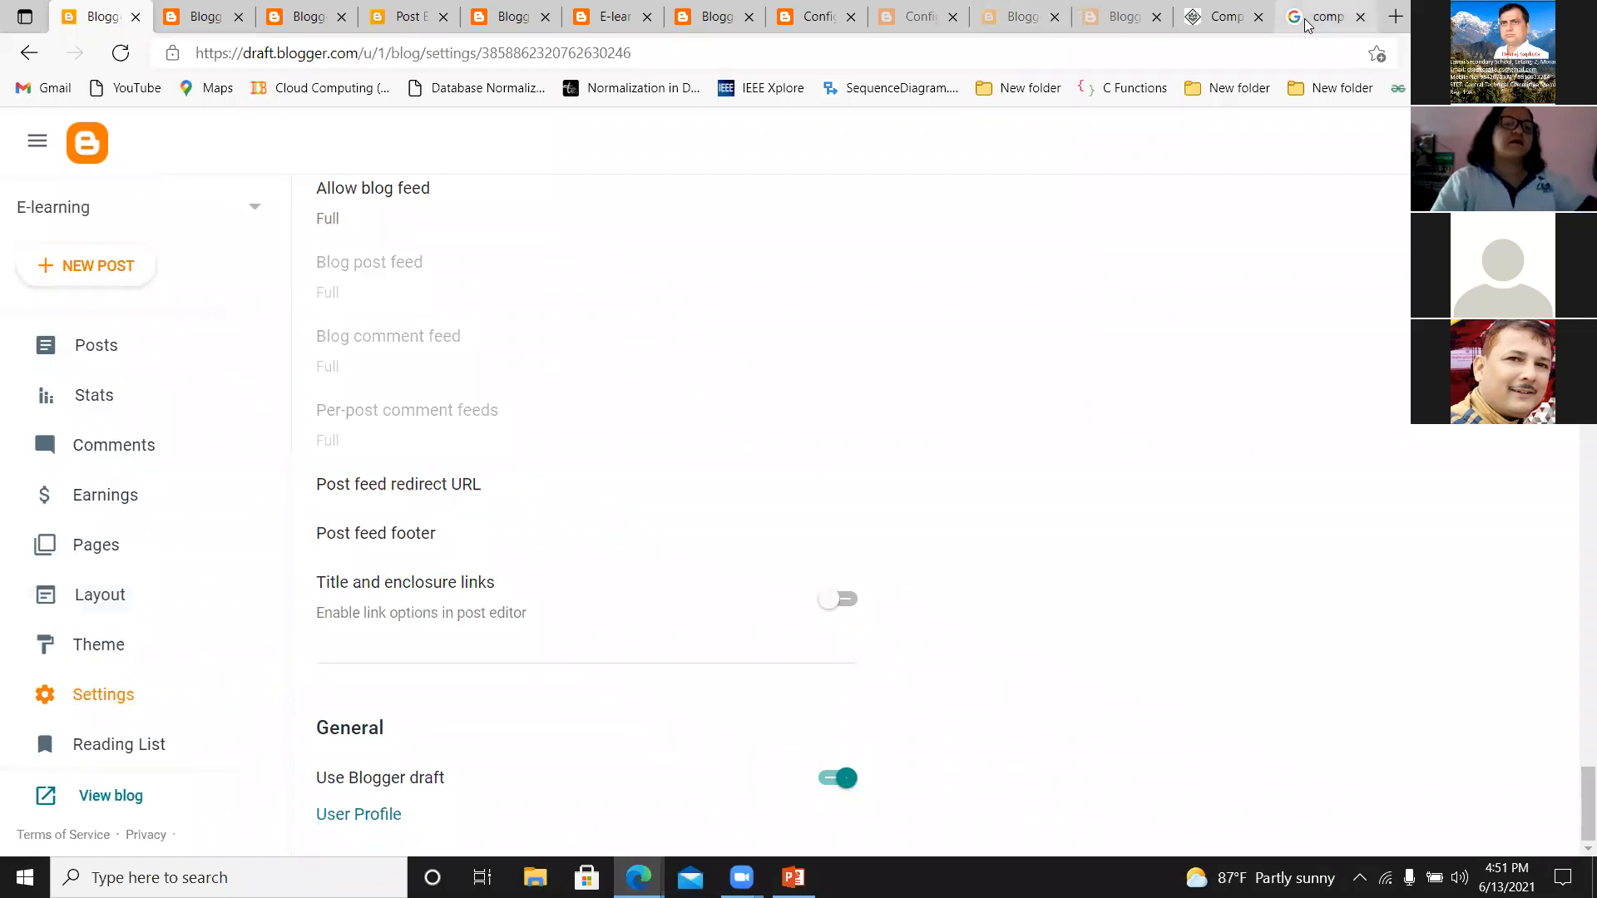
Close the surplus browser pages, from the computer memory image search back to the Edit User Profile page beside the post preview.
left_click(1329, 17)
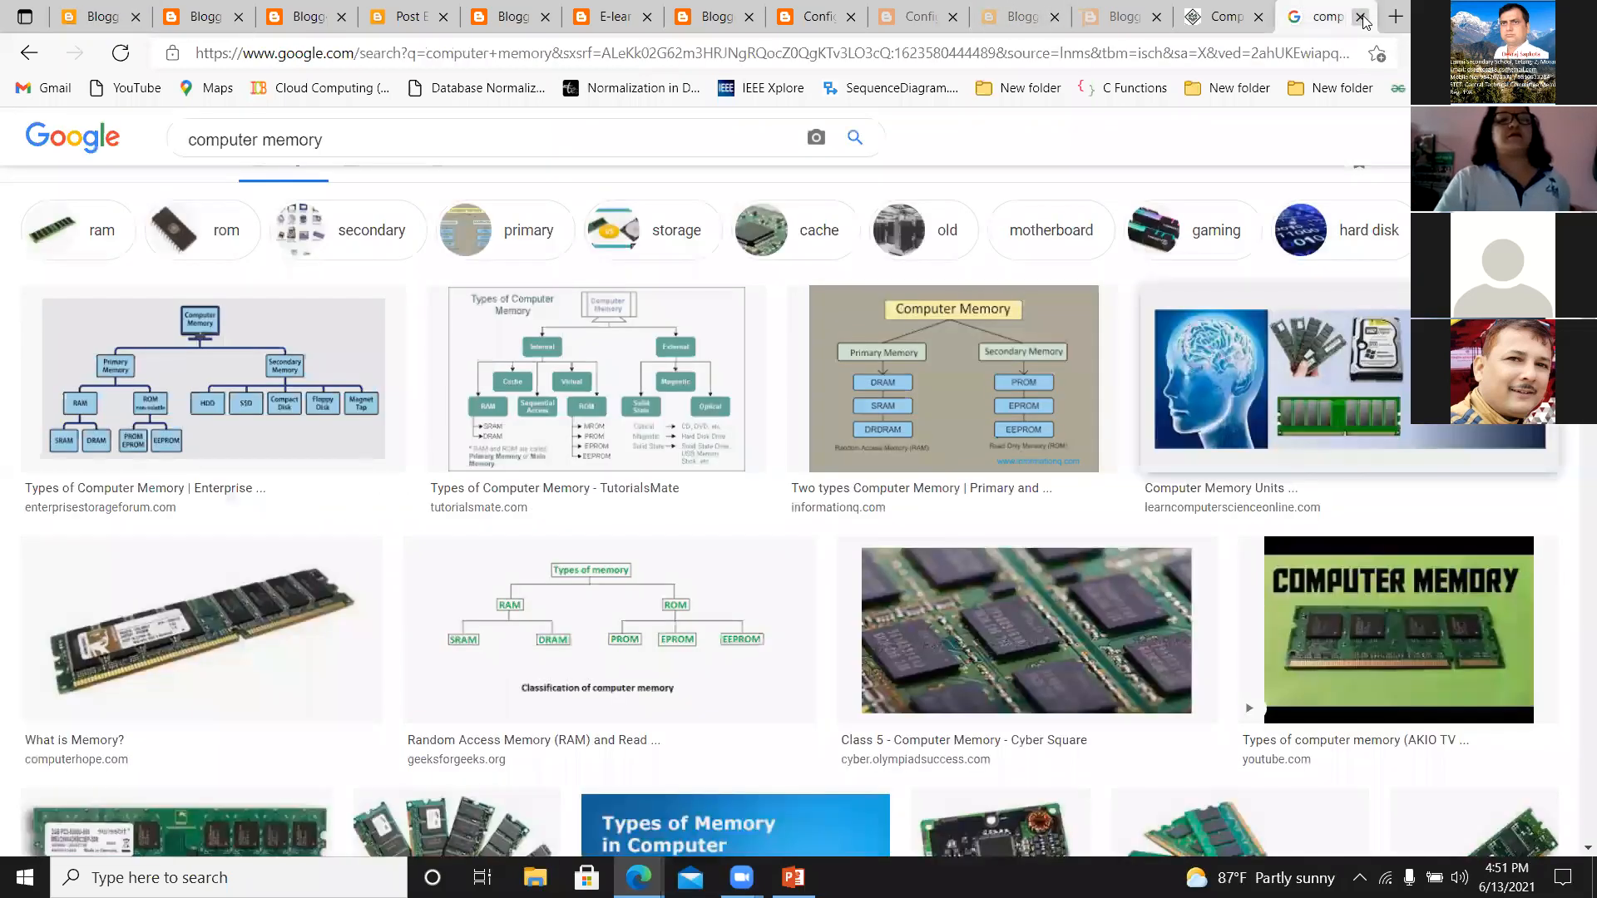
left_click(1360, 16)
left_click(1361, 17)
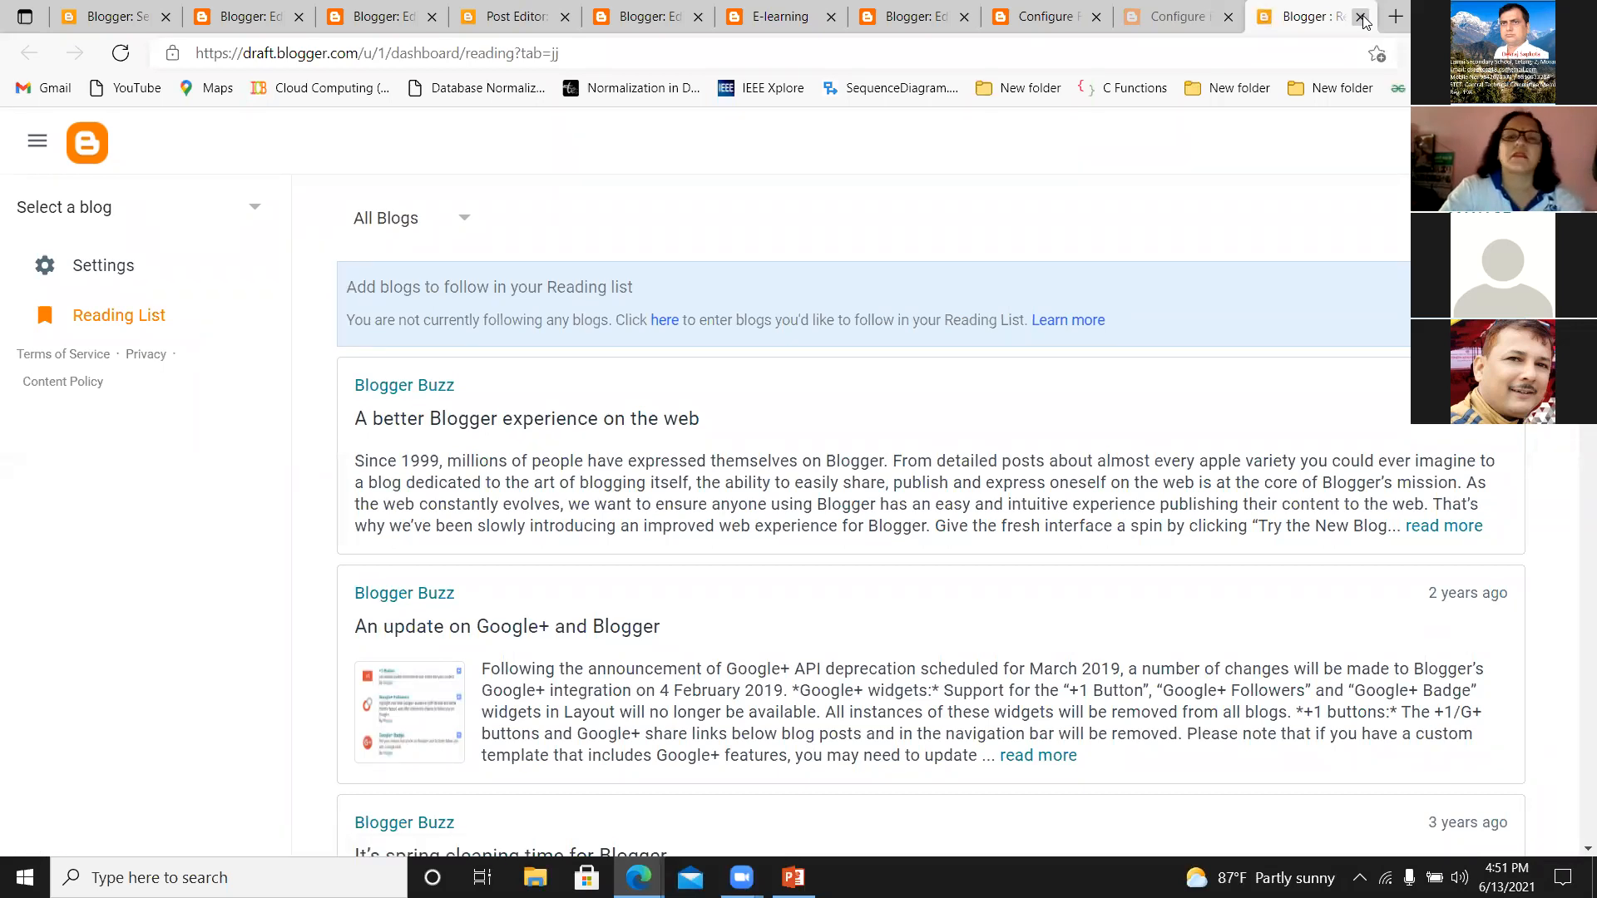
left_click(1361, 16)
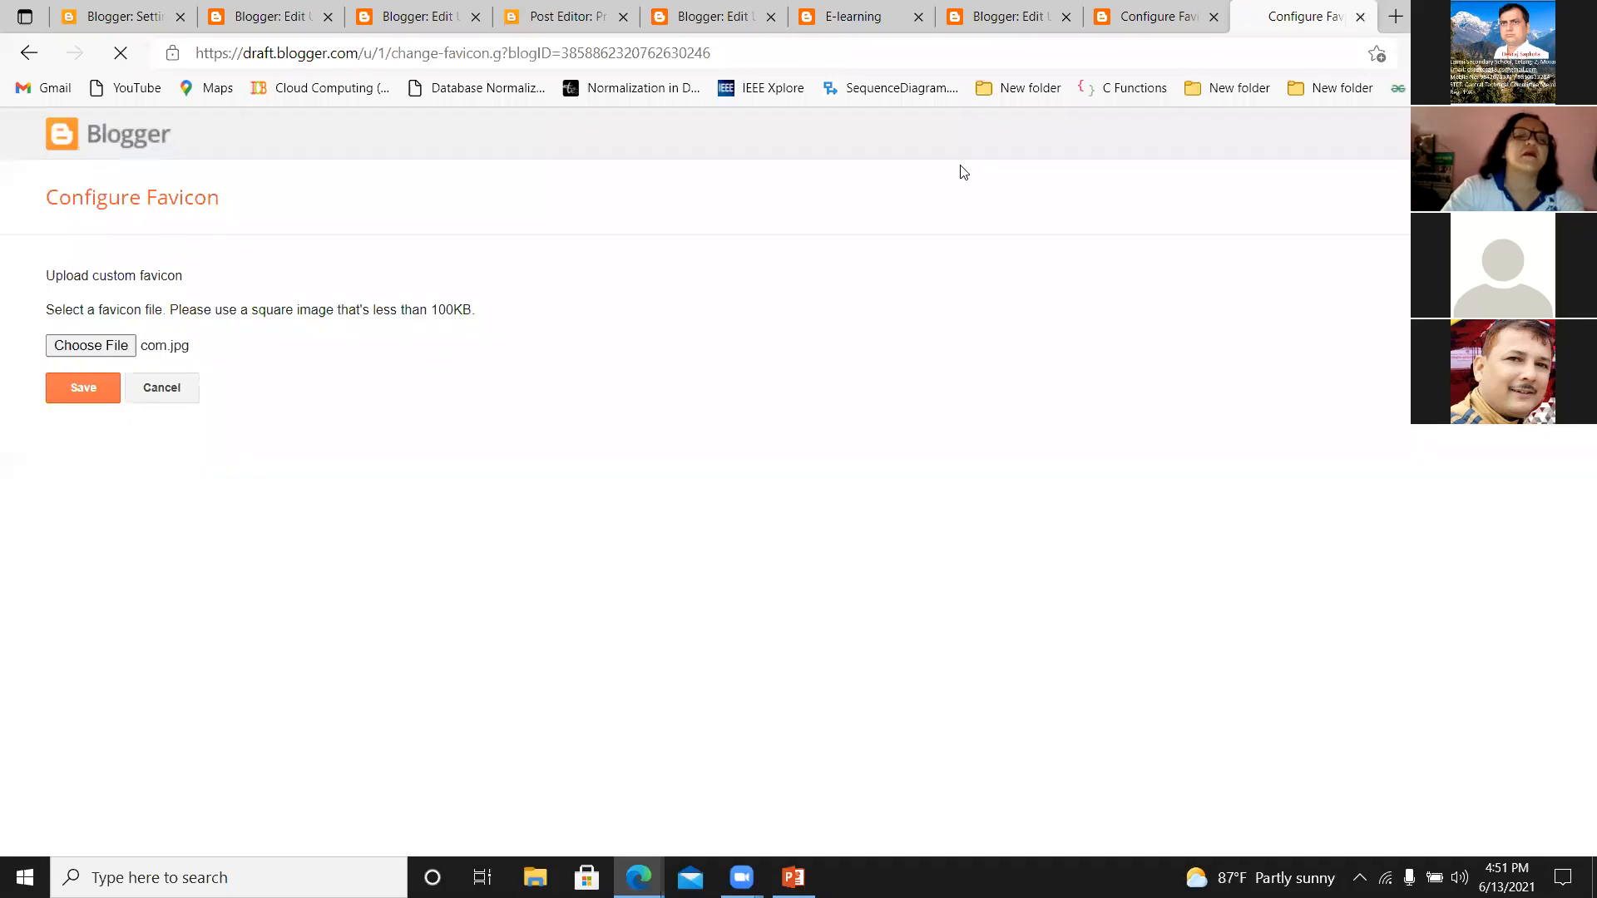
left_click(1362, 21)
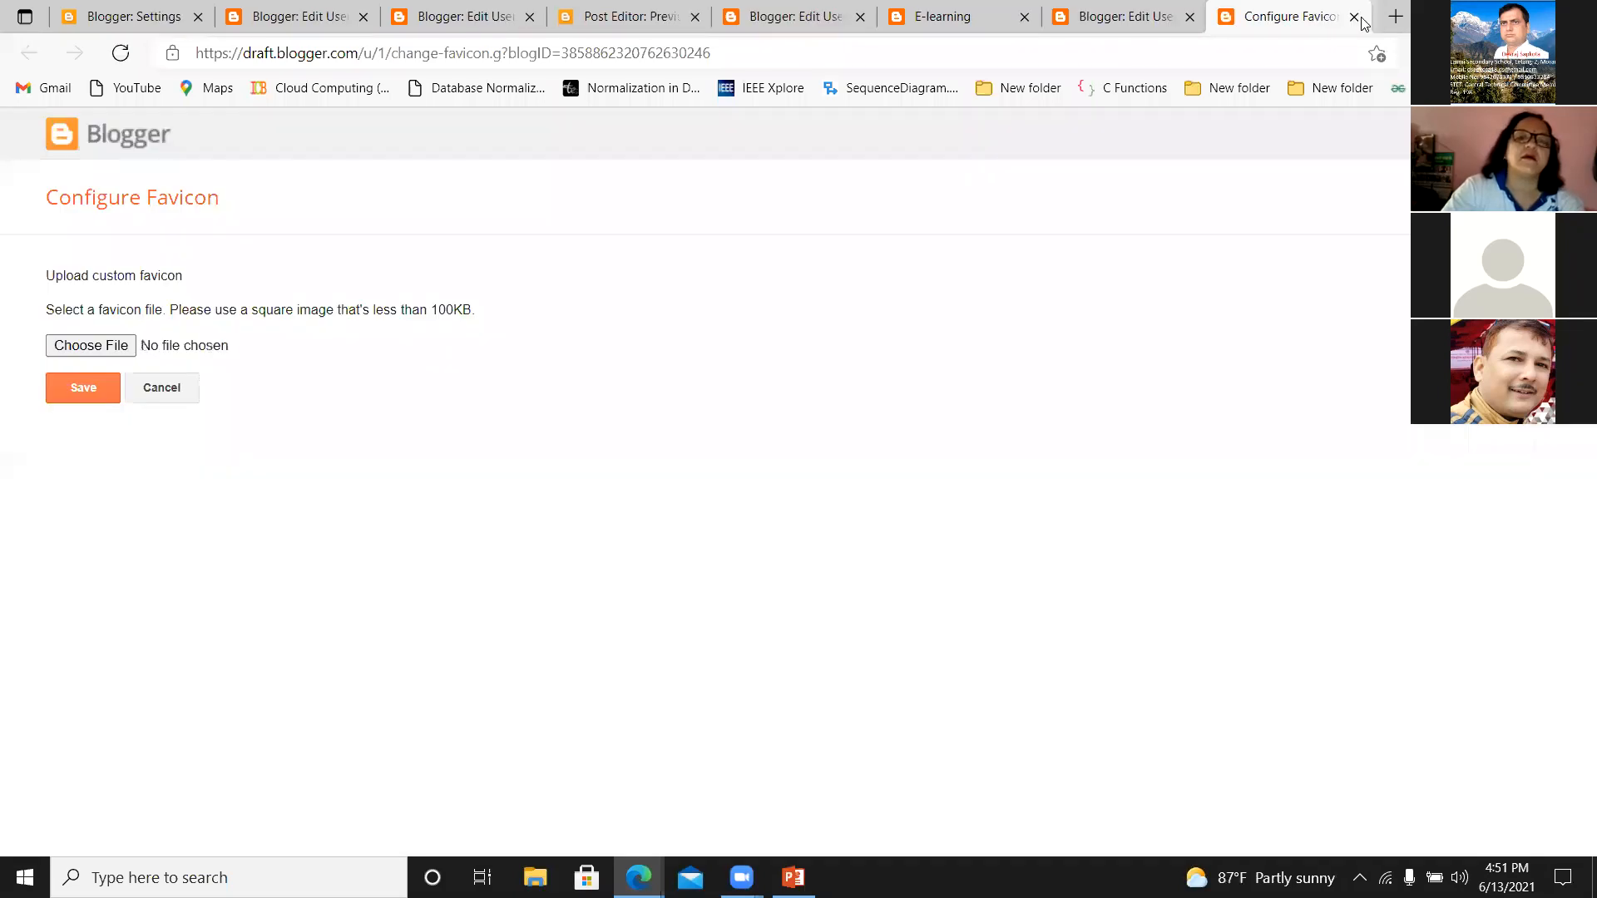
left_click(1358, 17)
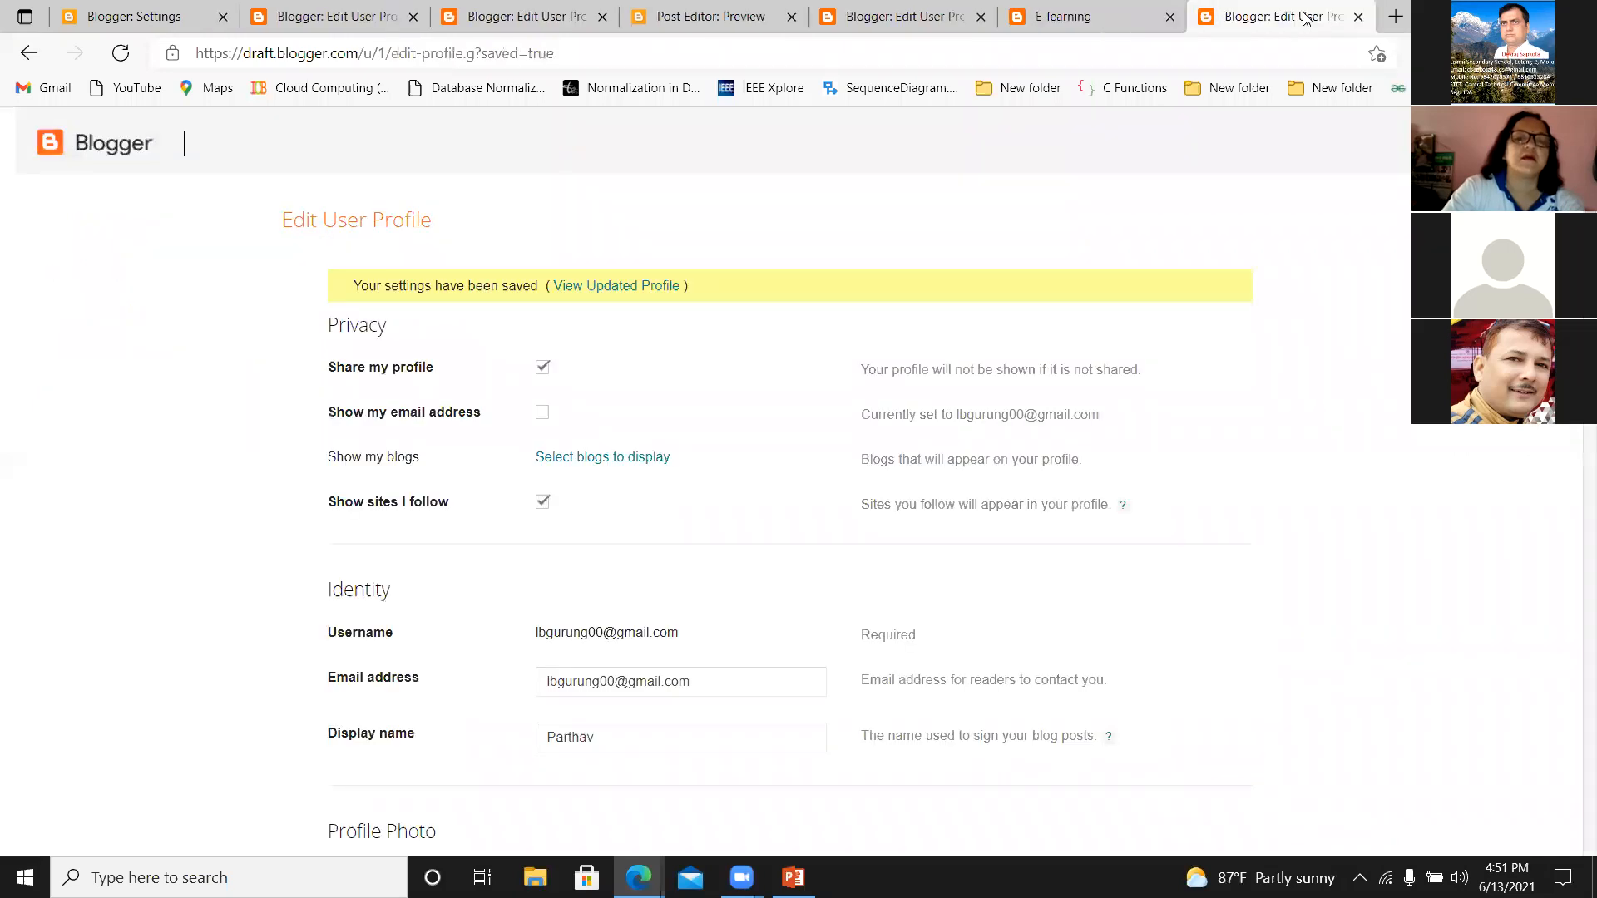
left_click(1362, 17)
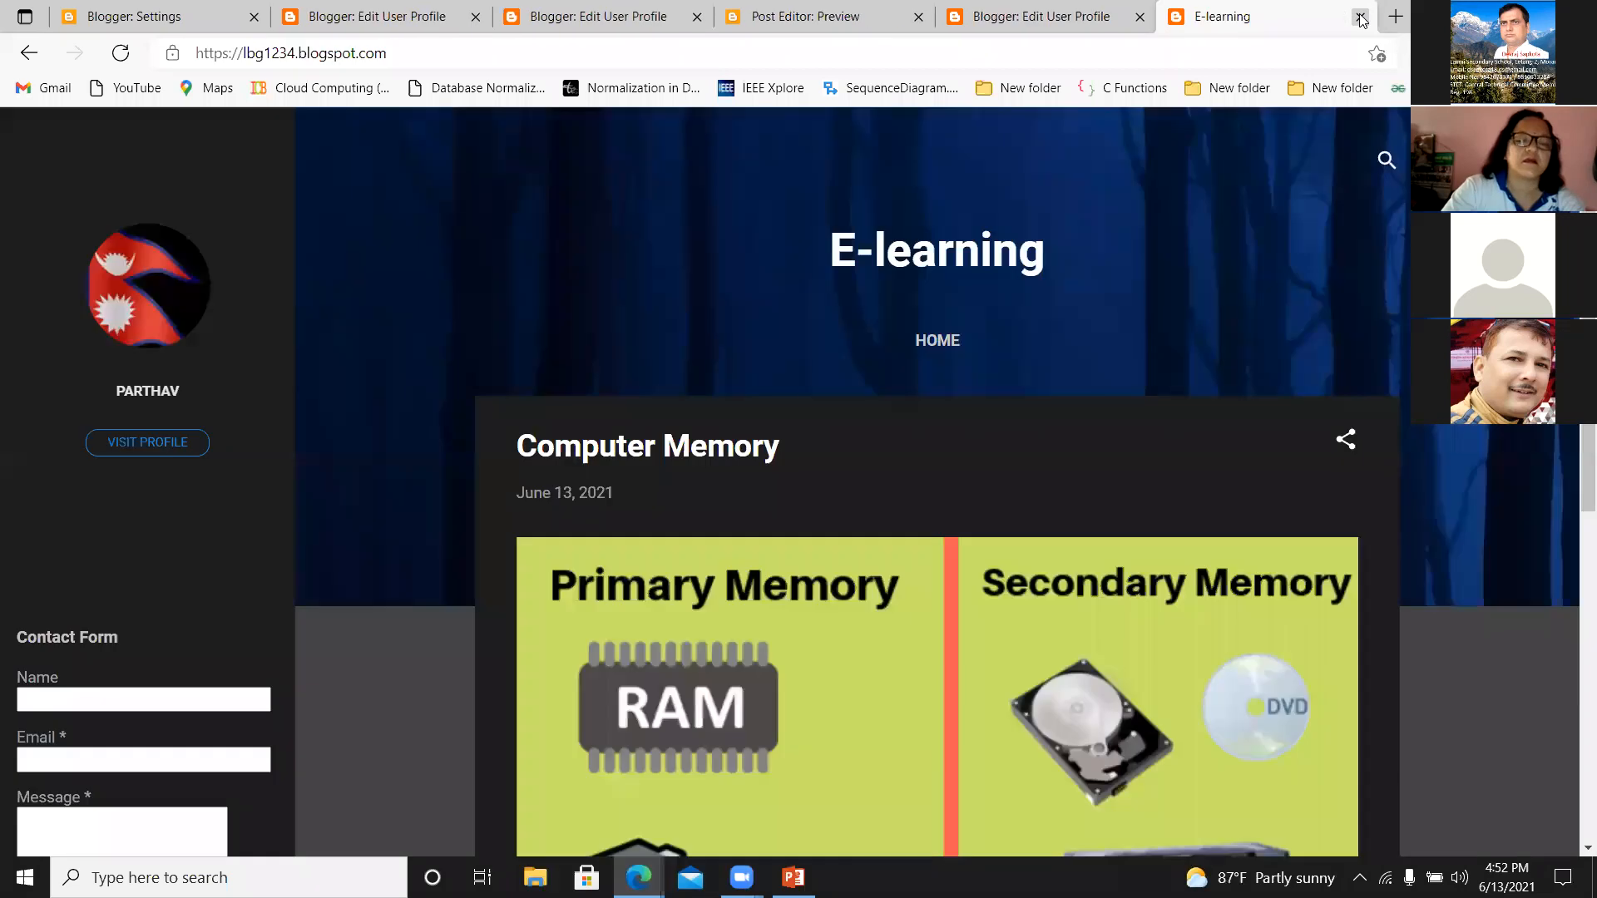
left_click(1361, 19)
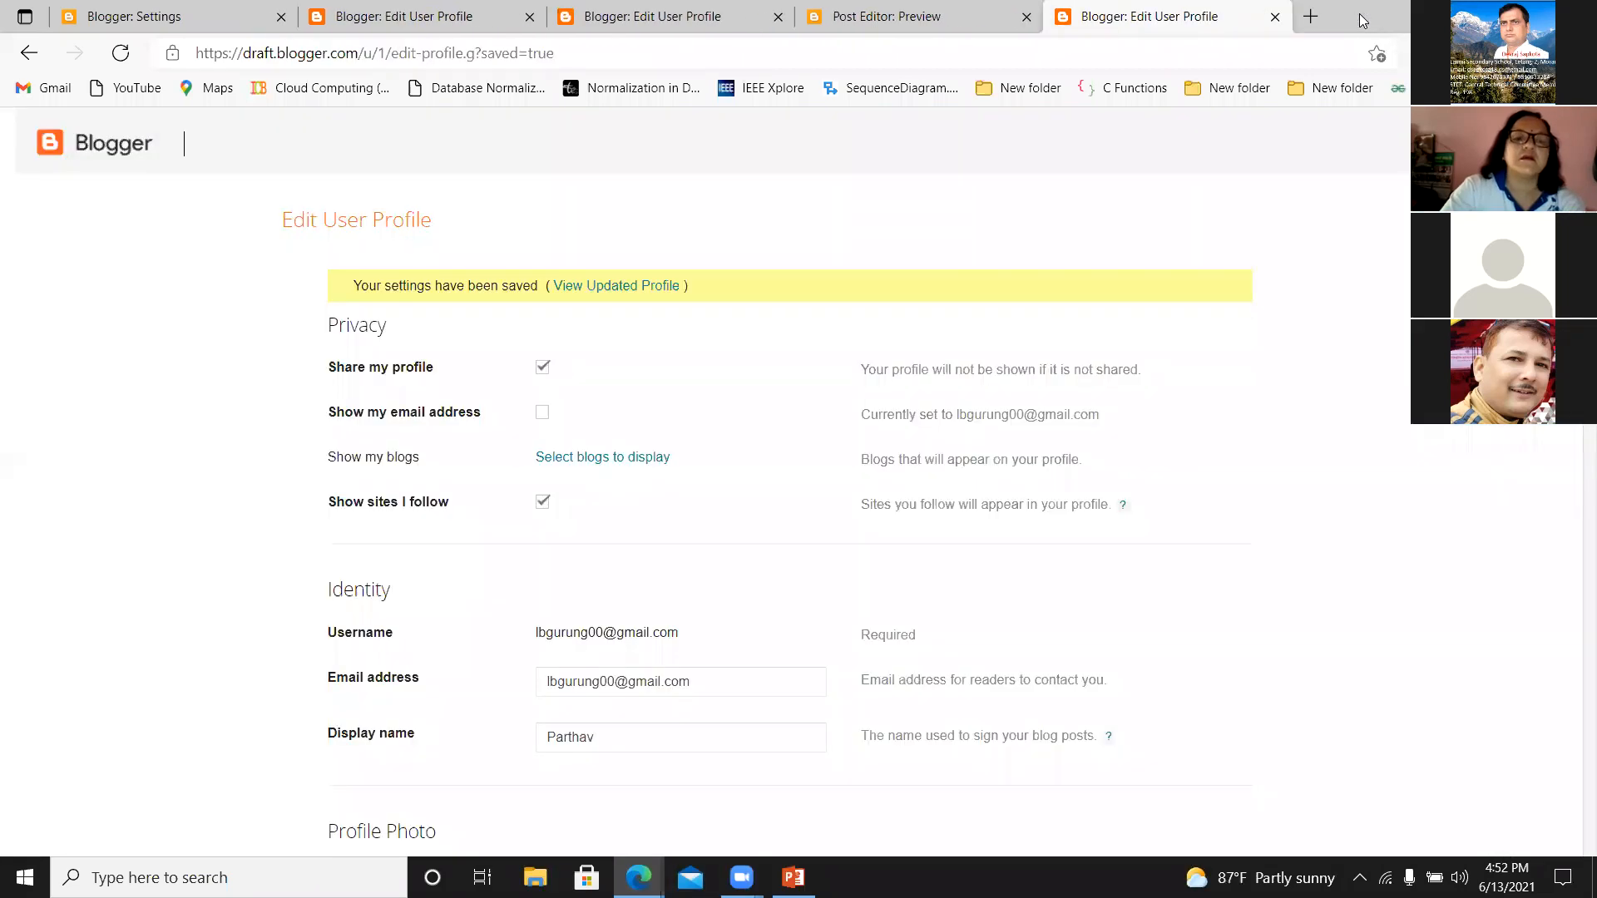
left_click(1275, 17)
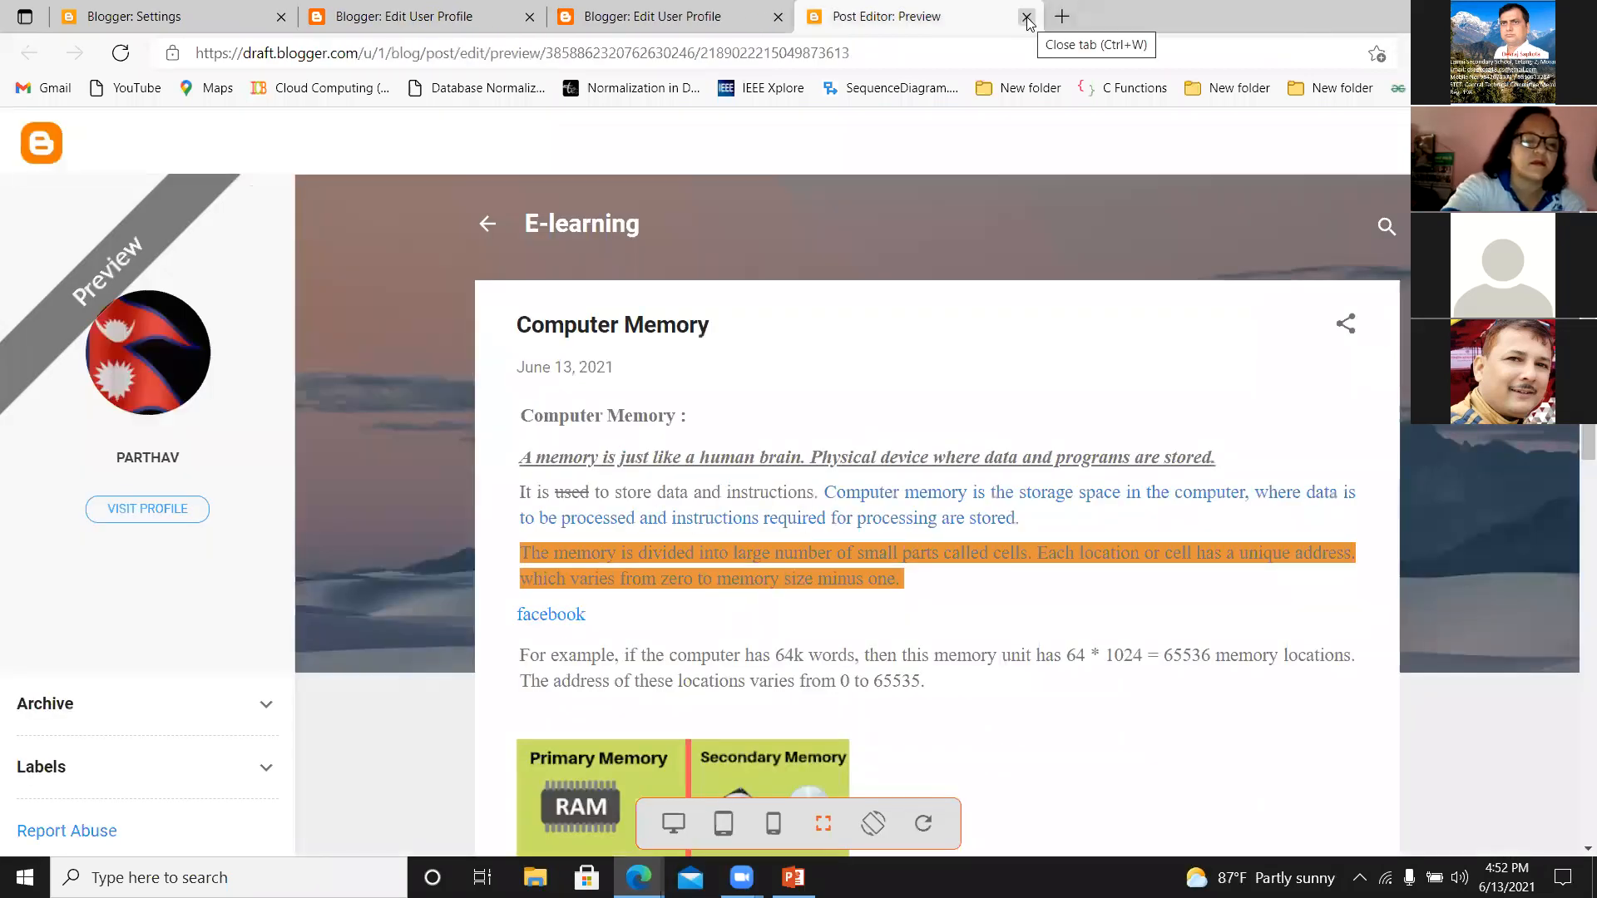
Go through the remaining settings, Edit User Profile and post preview pages, glance over the profile form, and return to the E-learning settings.
left_click(188, 20)
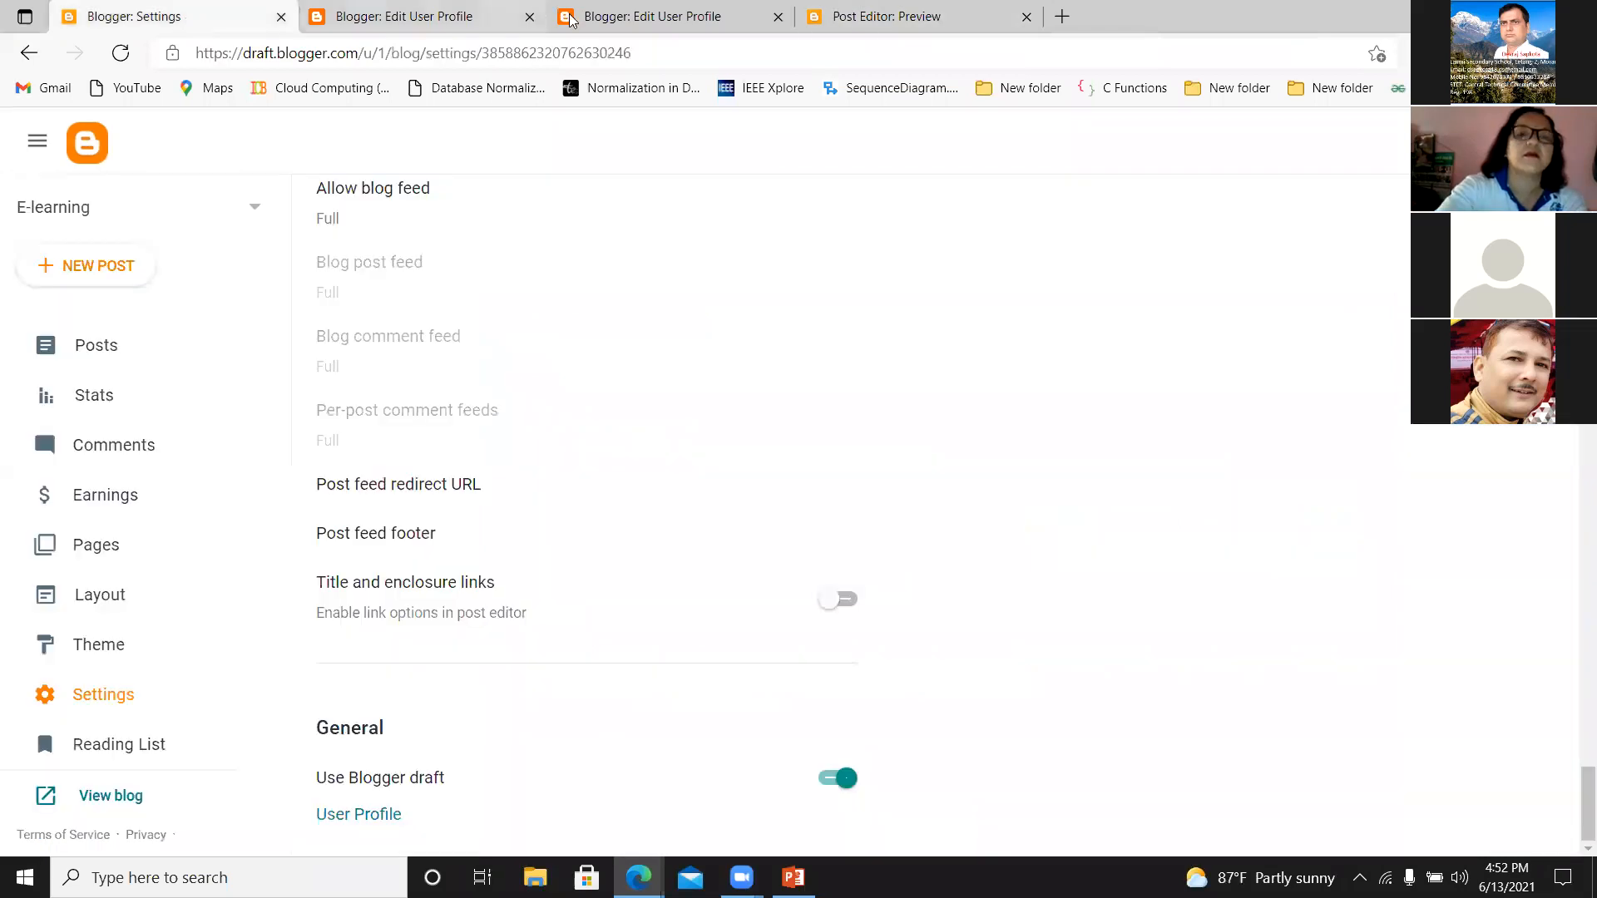
left_click(625, 20)
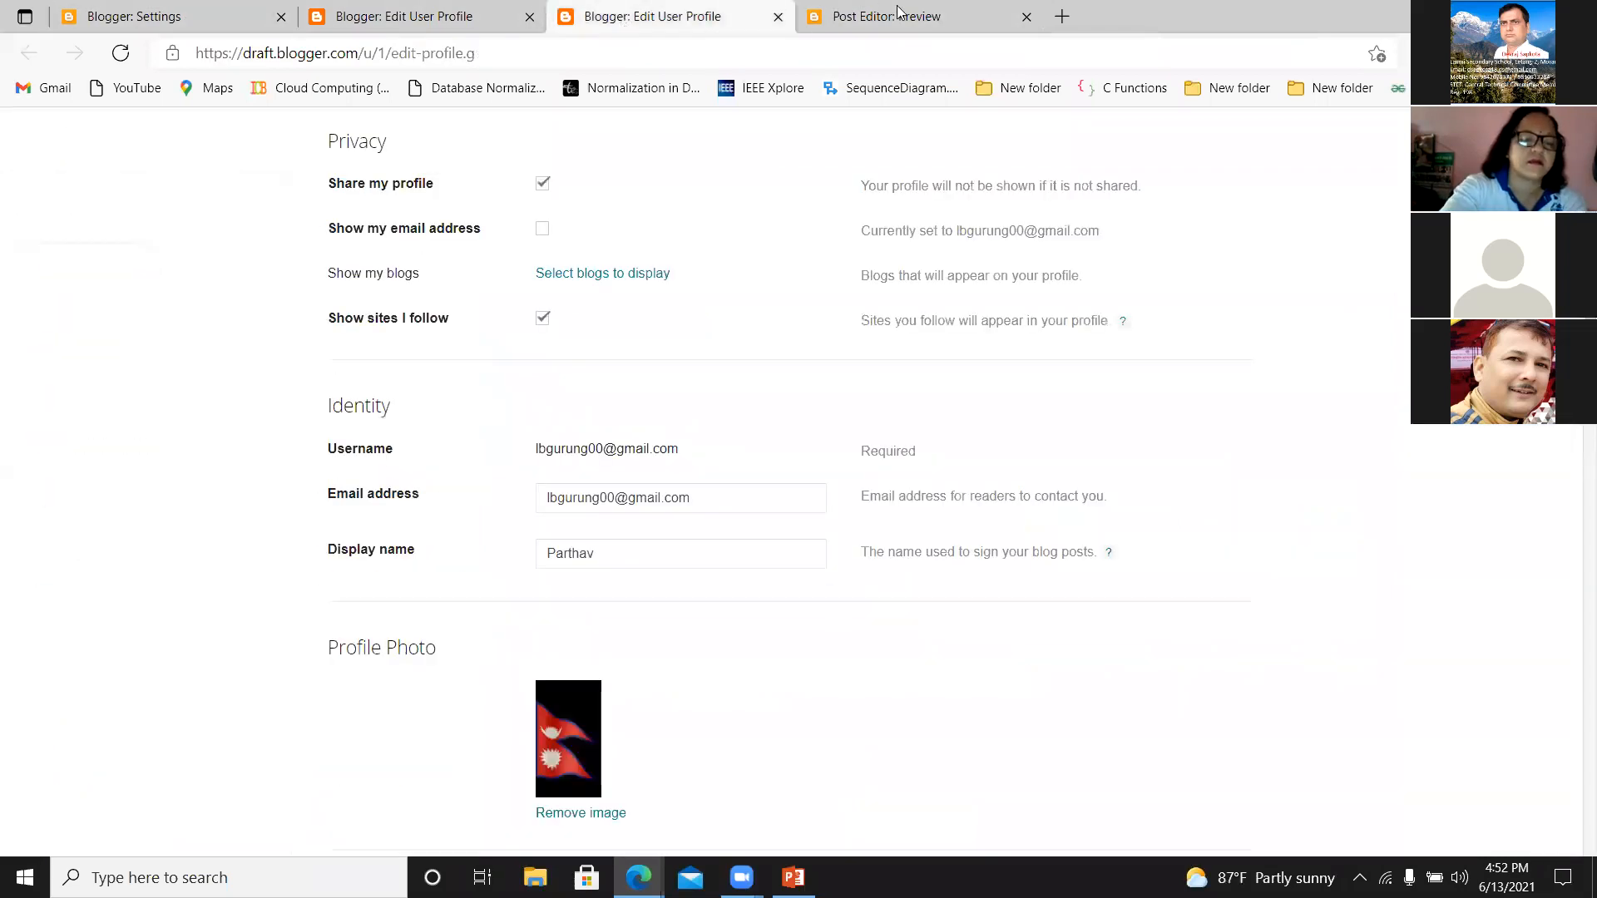
left_click(852, 14)
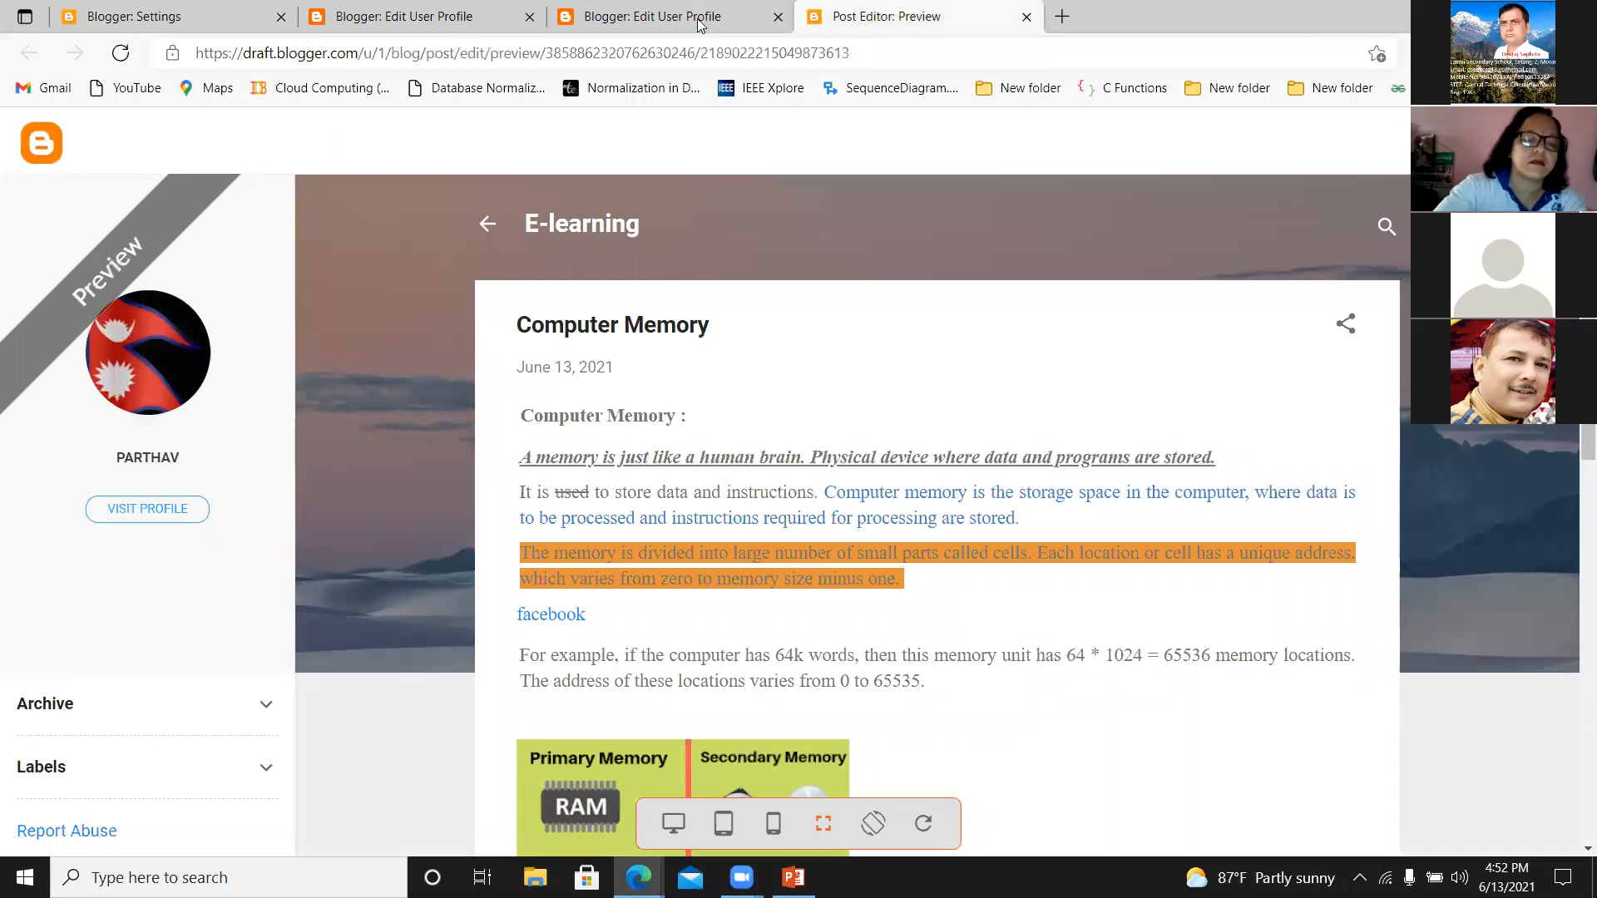
left_click(673, 20)
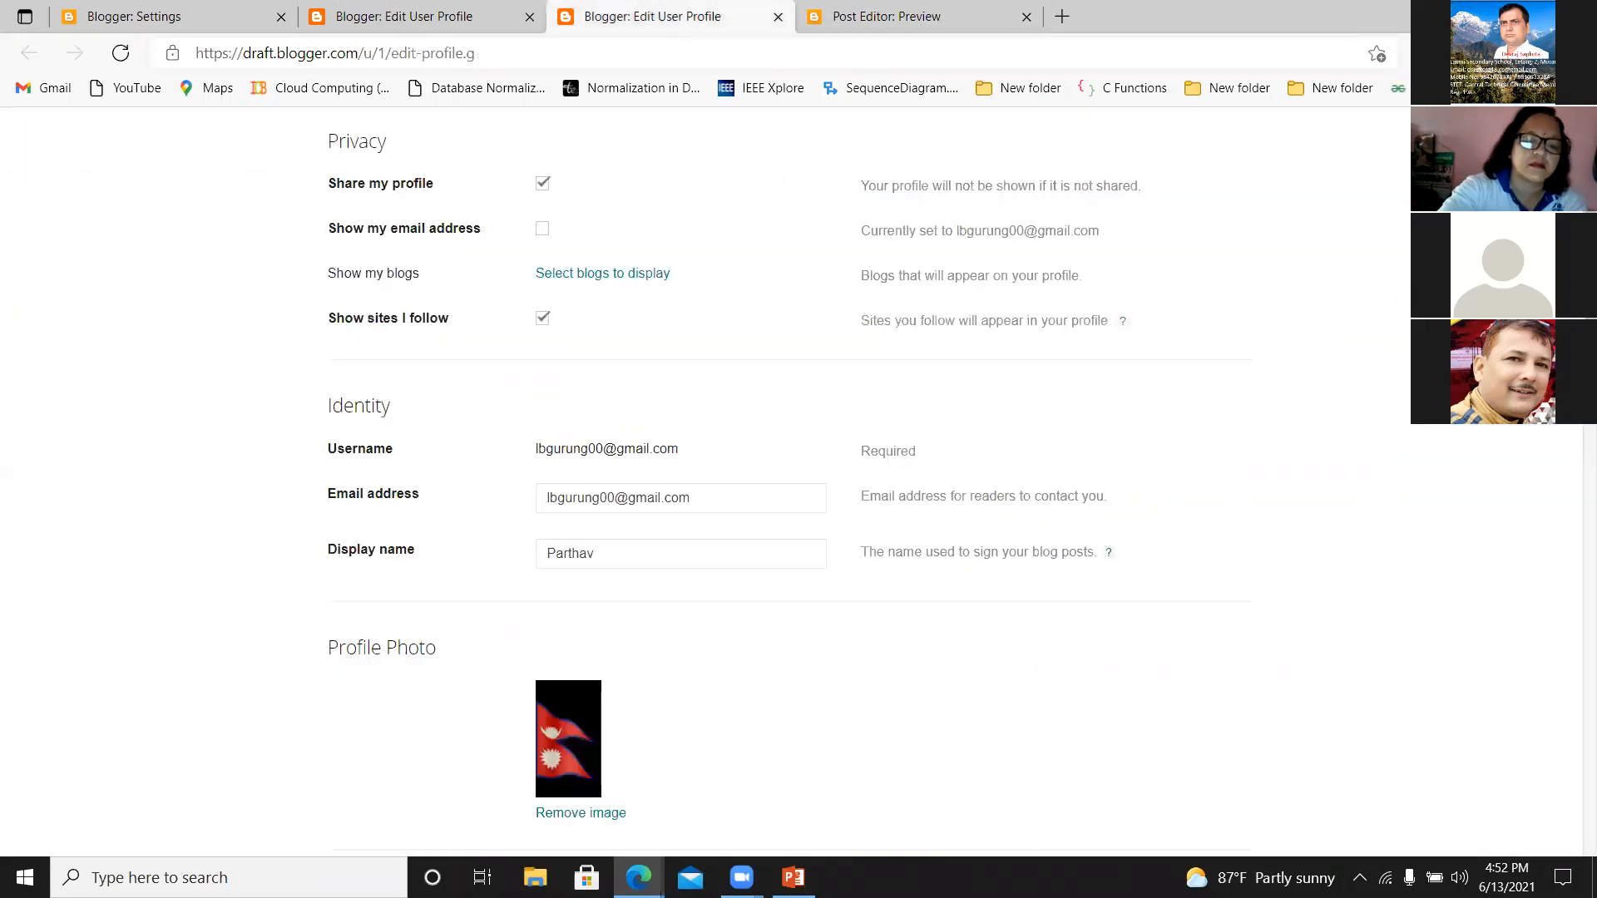
scroll(798, 483, "down", 20)
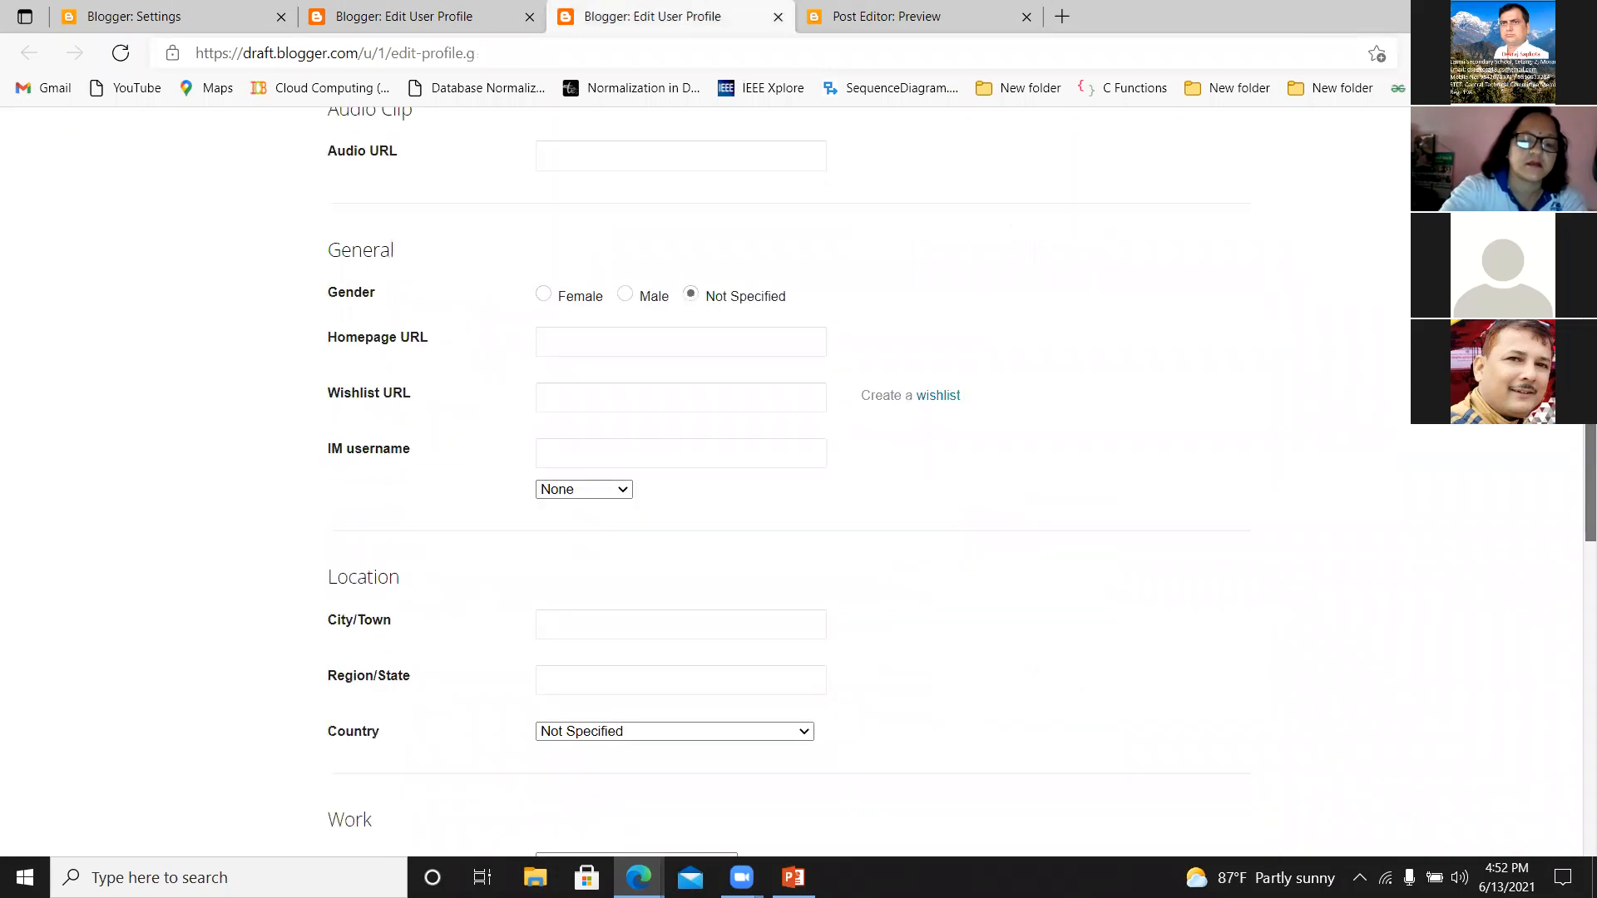
left_click_drag(1590, 590, 1590, 217)
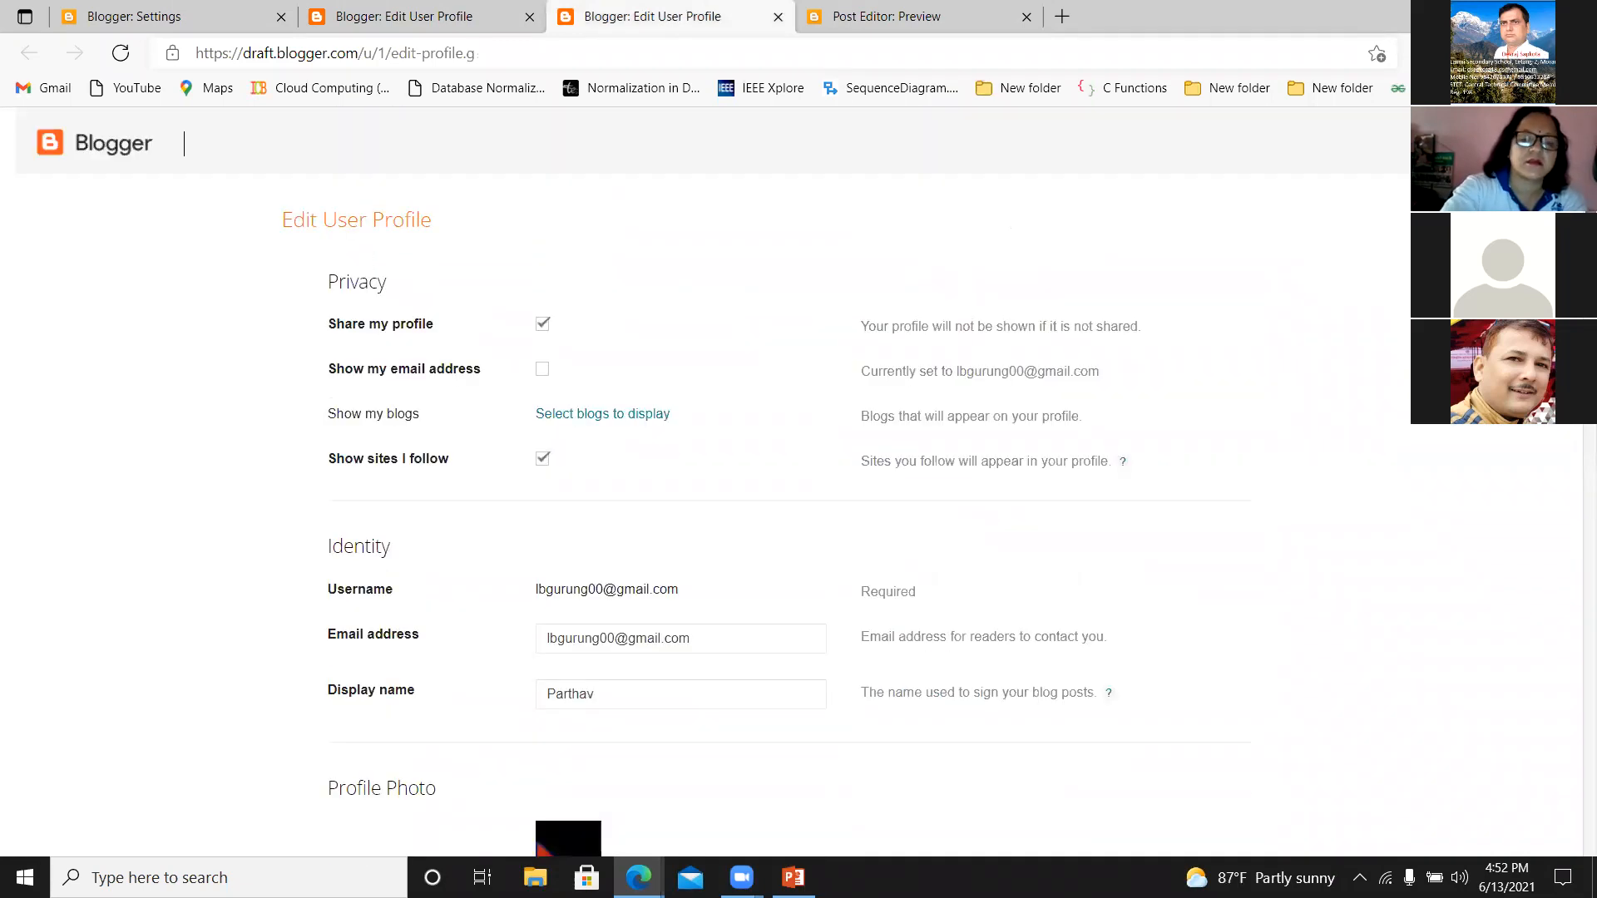
left_click(169, 18)
left_click(393, 21)
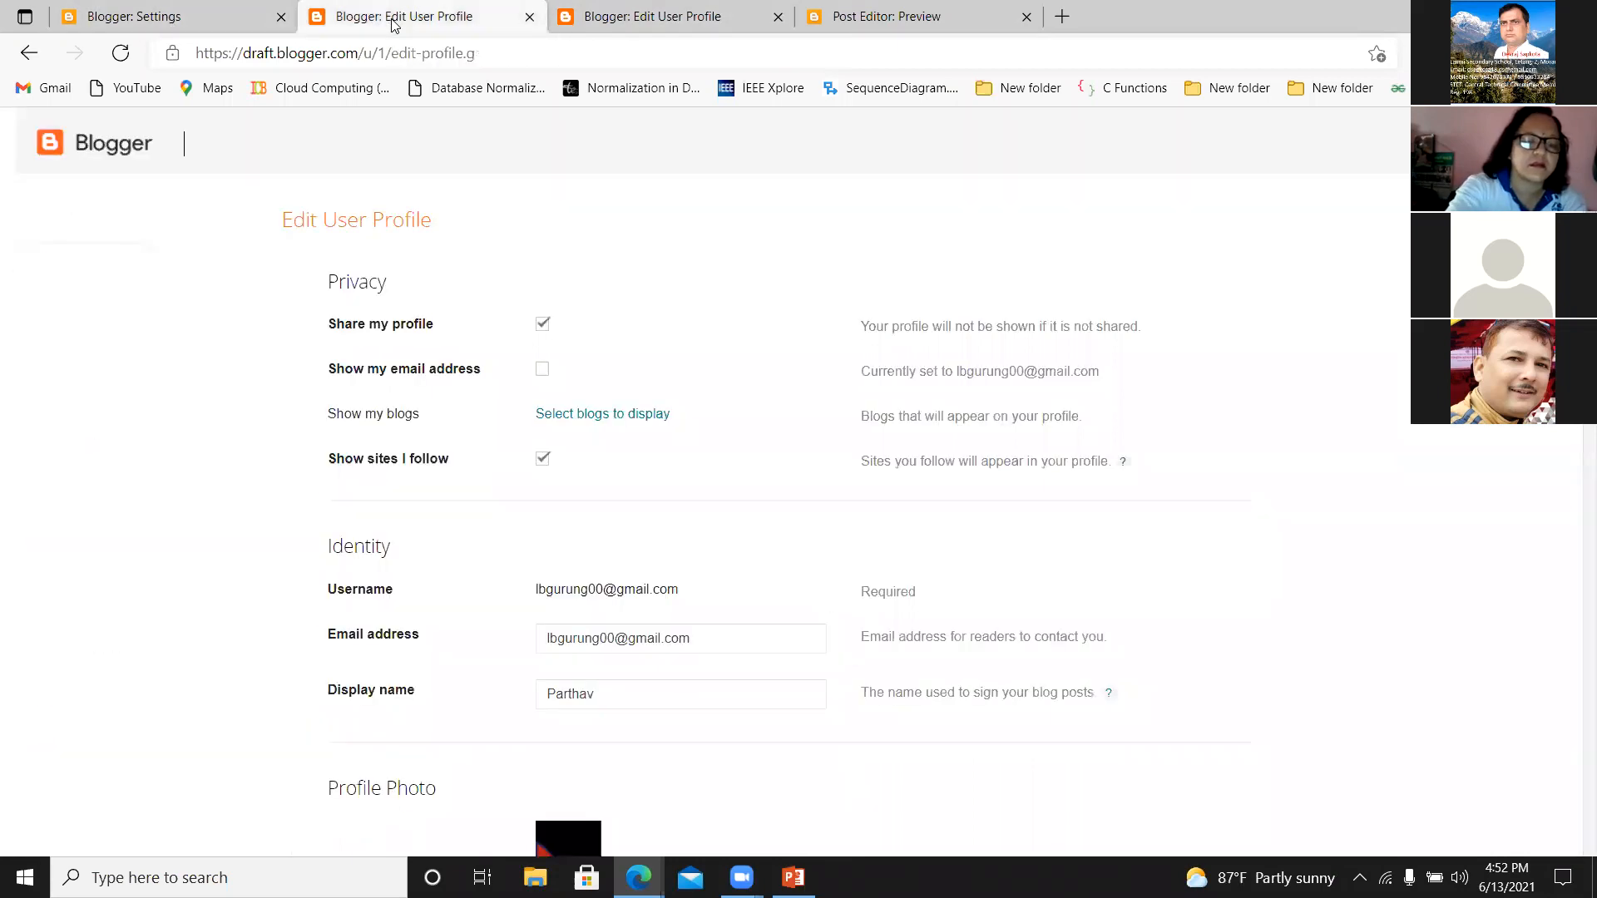
left_click(154, 18)
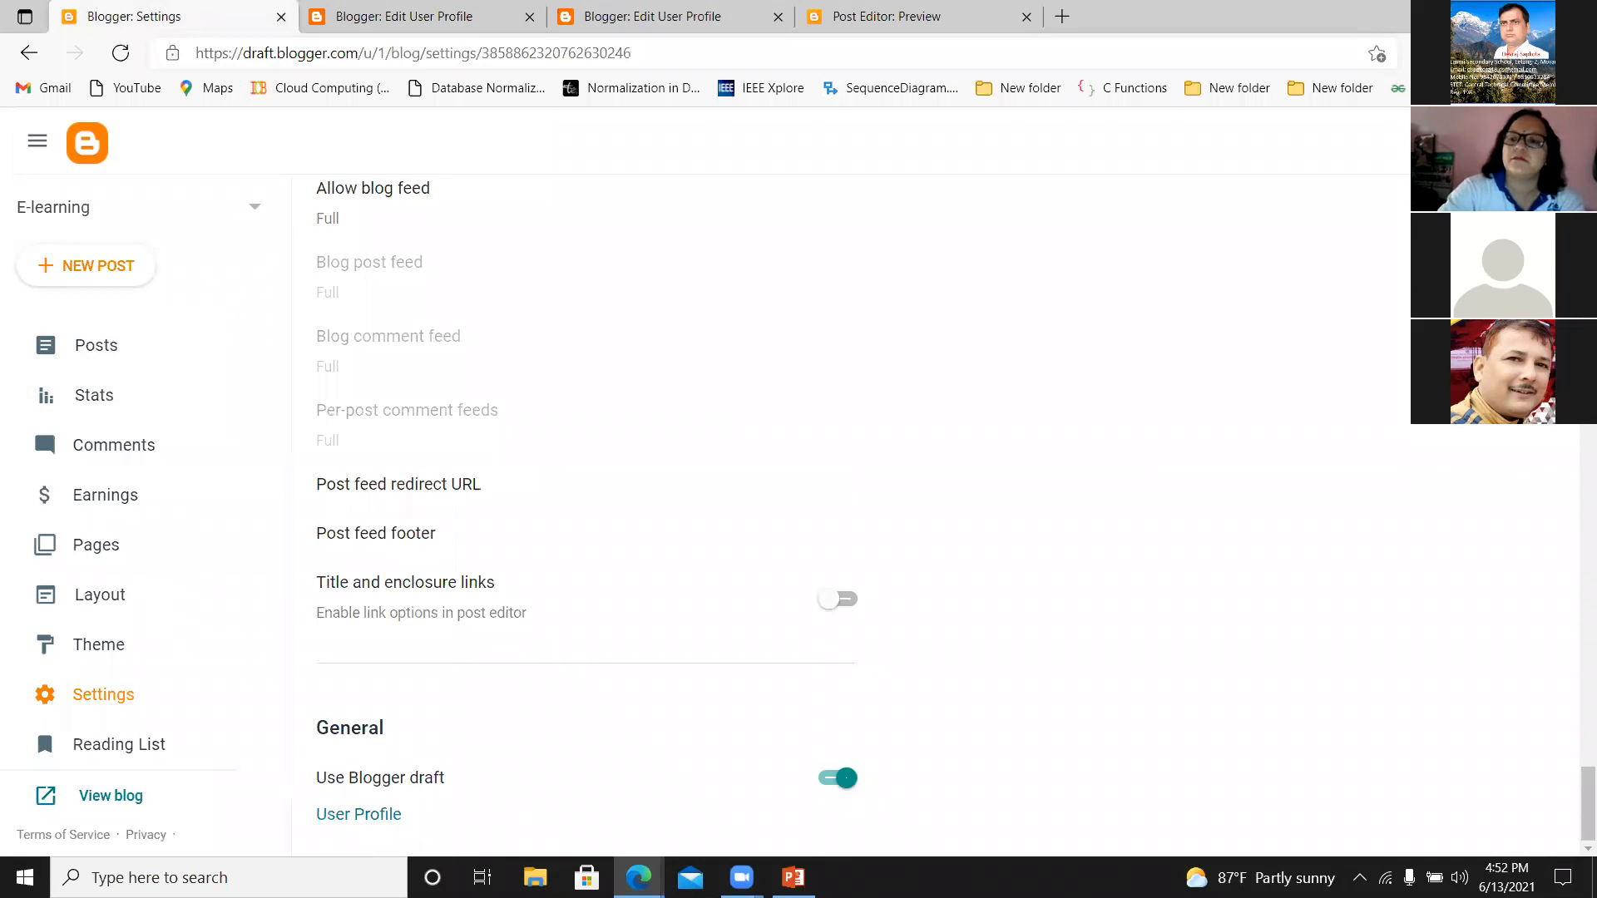
Look over the blog's settings and reorder the open pages so the second Edit User Profile page follows the Post Editor preview.
scroll(1572, 707, "up", 15)
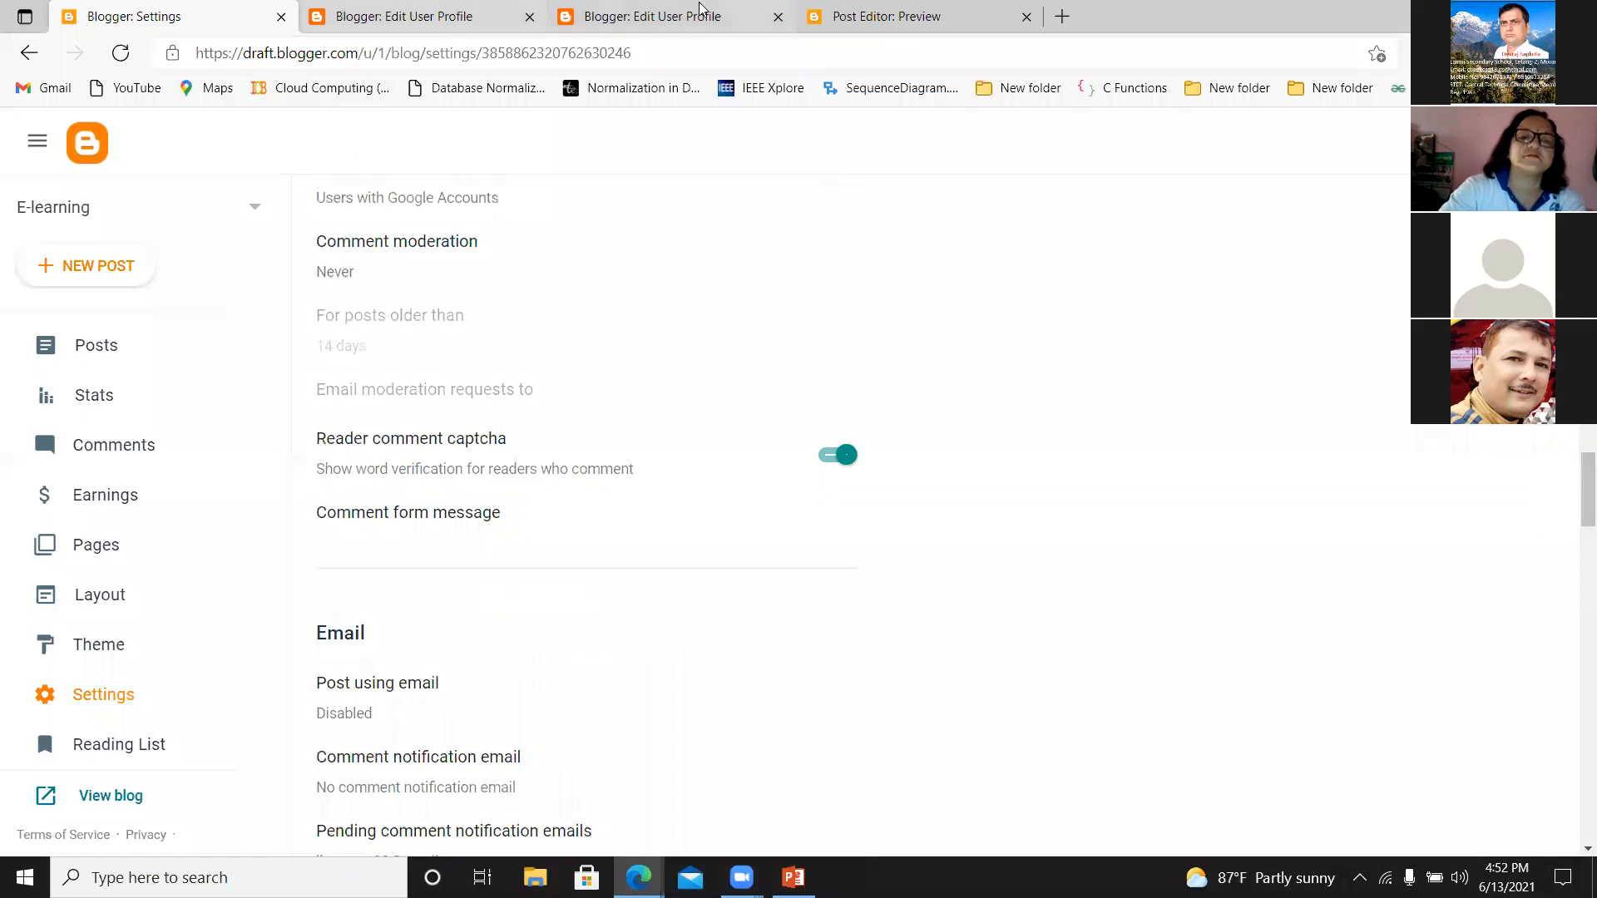
left_click(431, 14)
left_click_drag(661, 16, 875, 17)
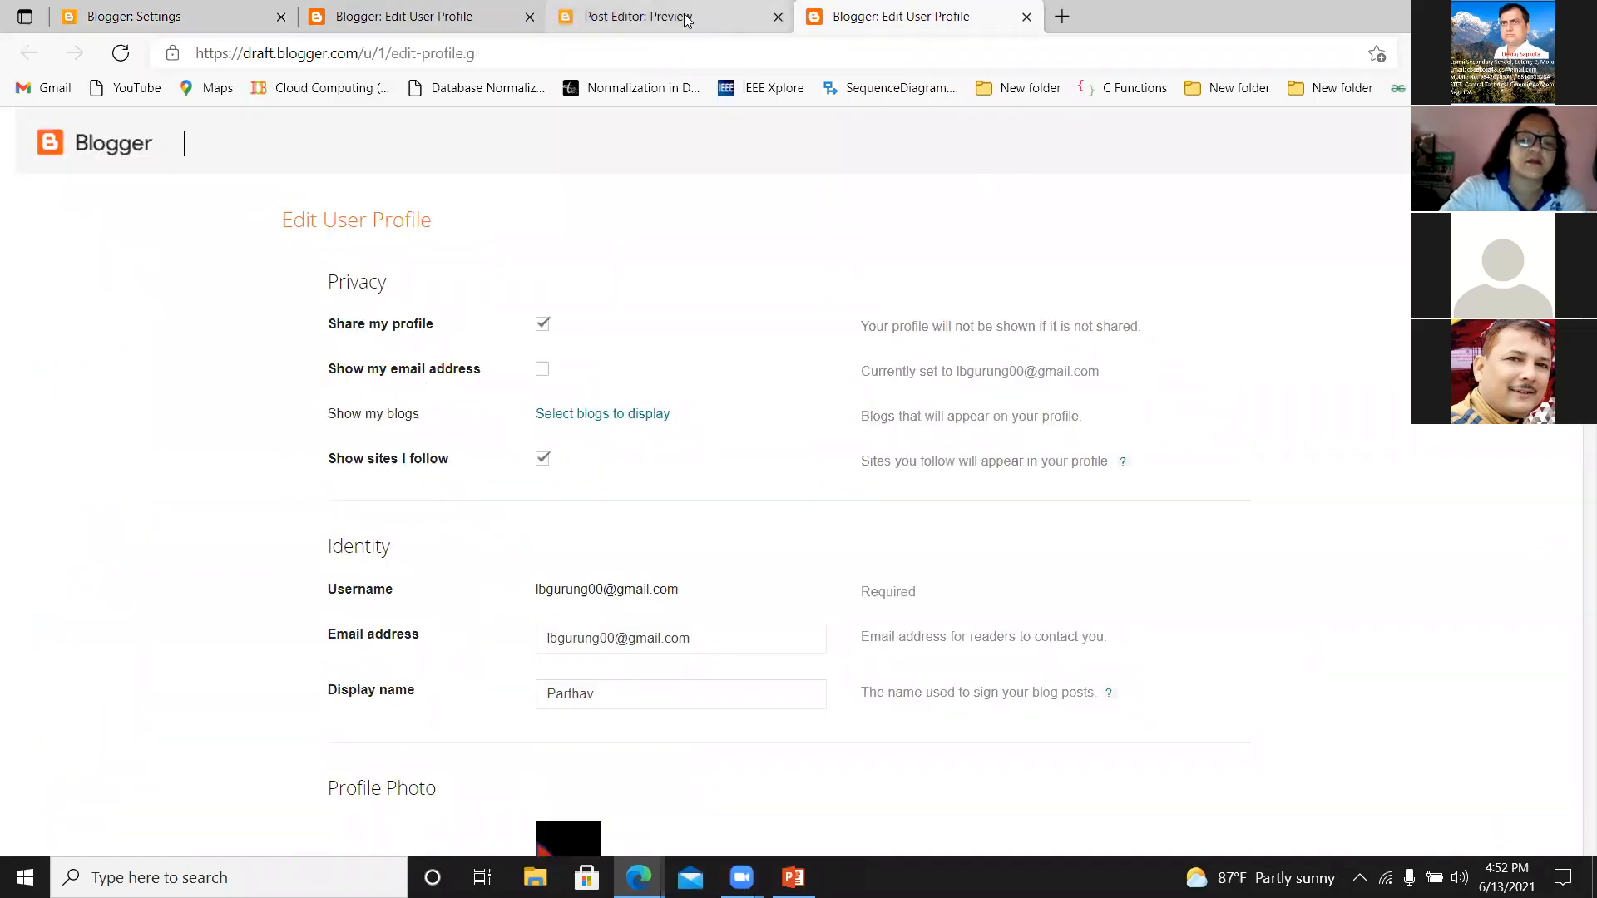
Check the Computer Memory post preview, then return to the E-learning blog's settings.
left_click(687, 19)
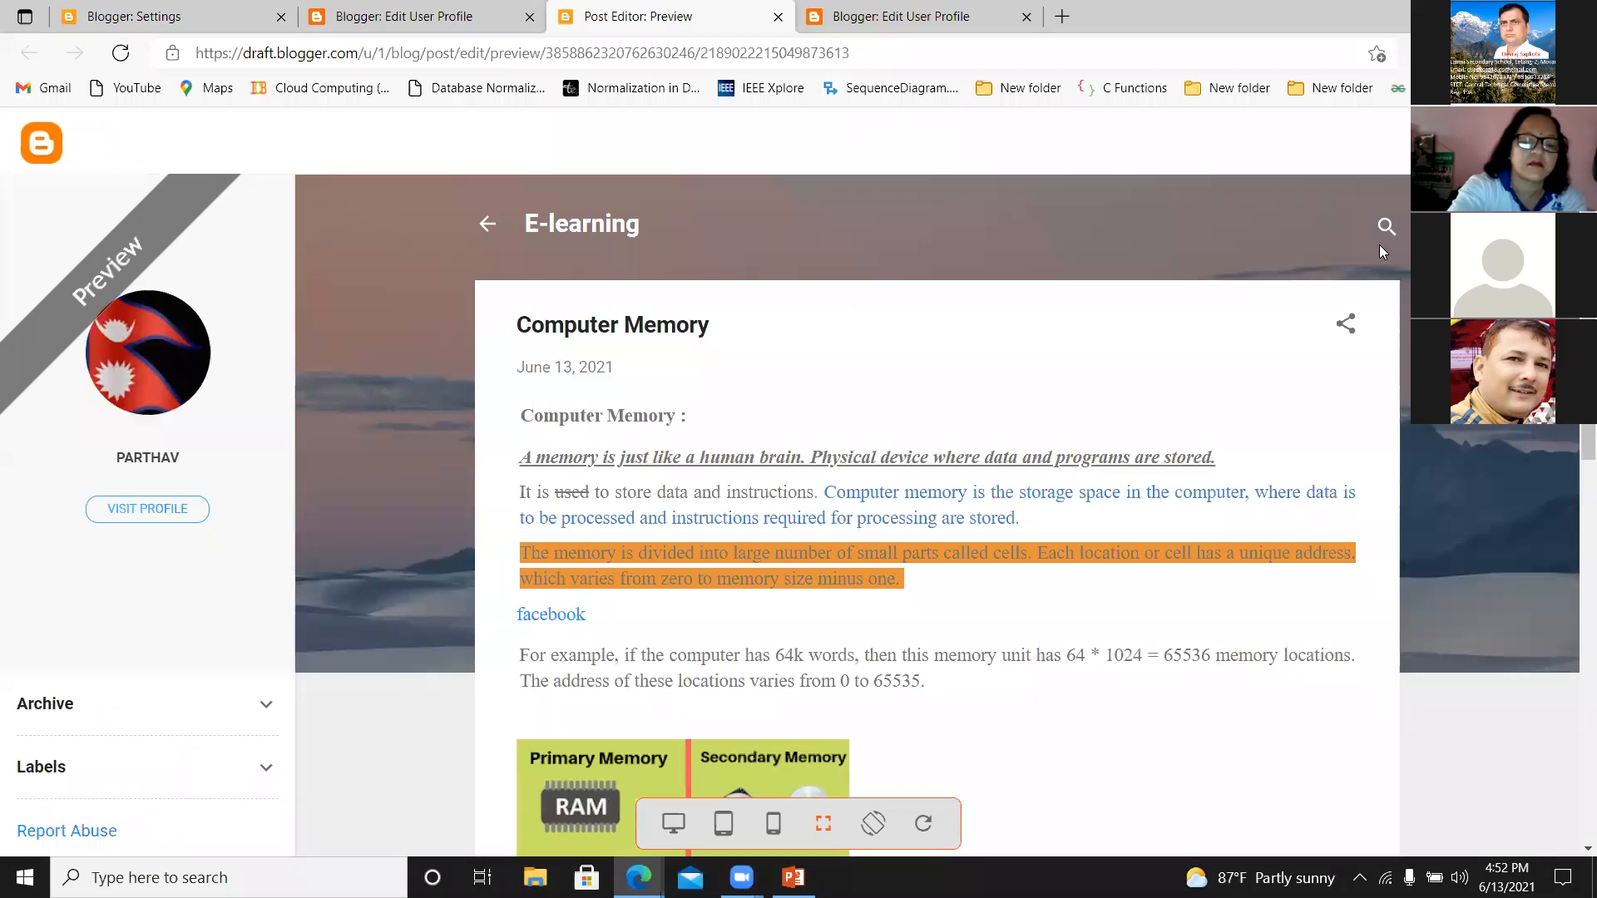
left_click(481, 224)
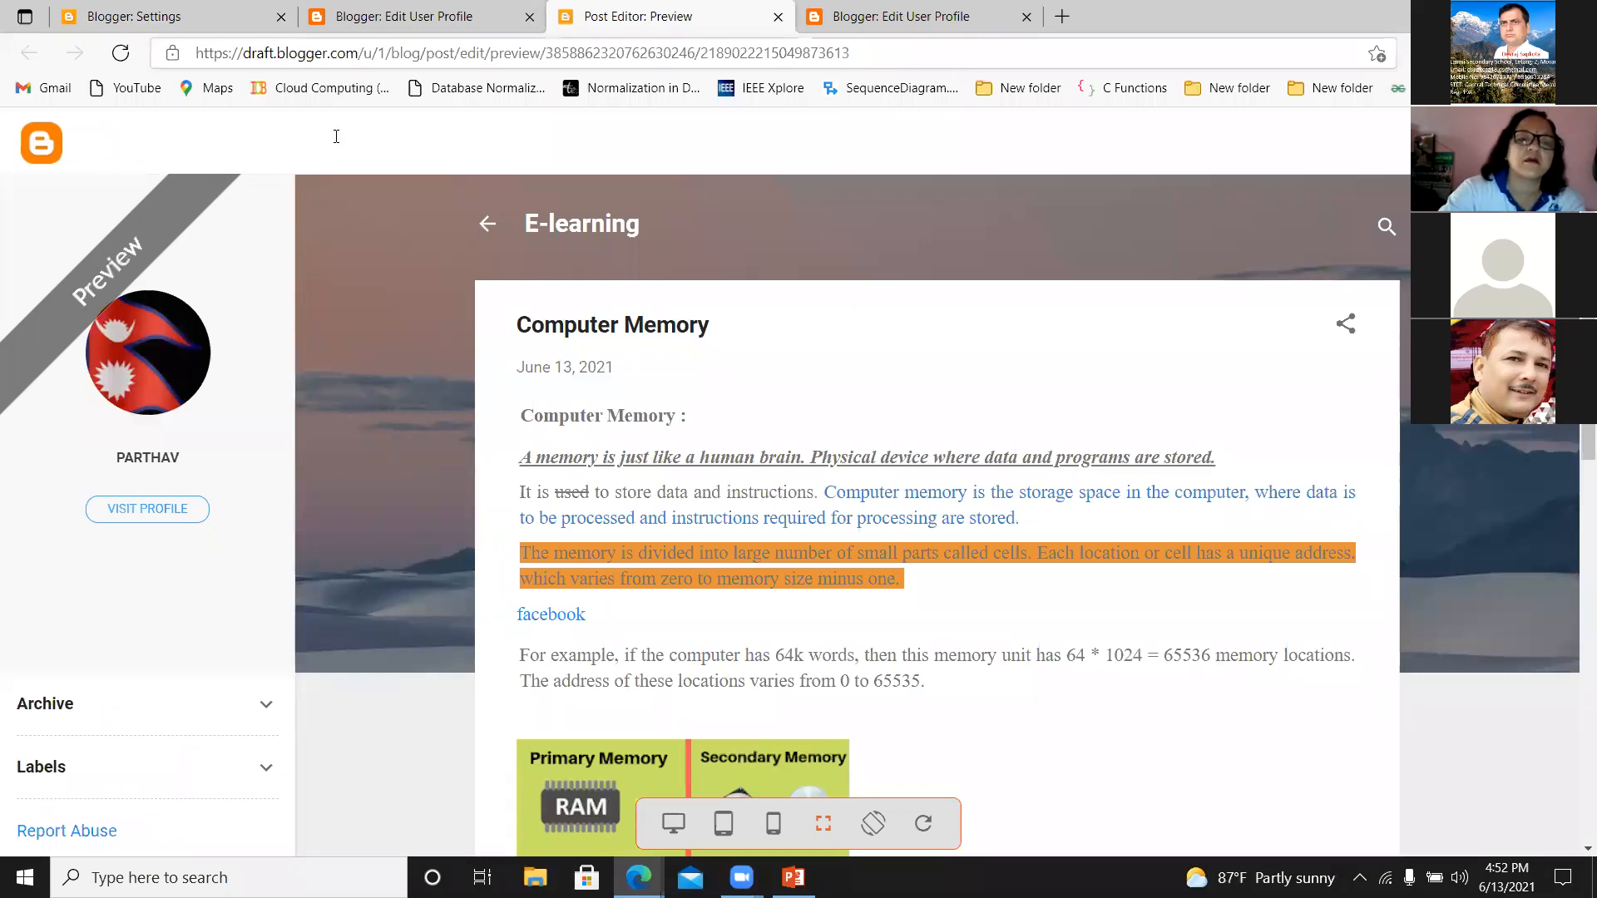
left_click(94, 17)
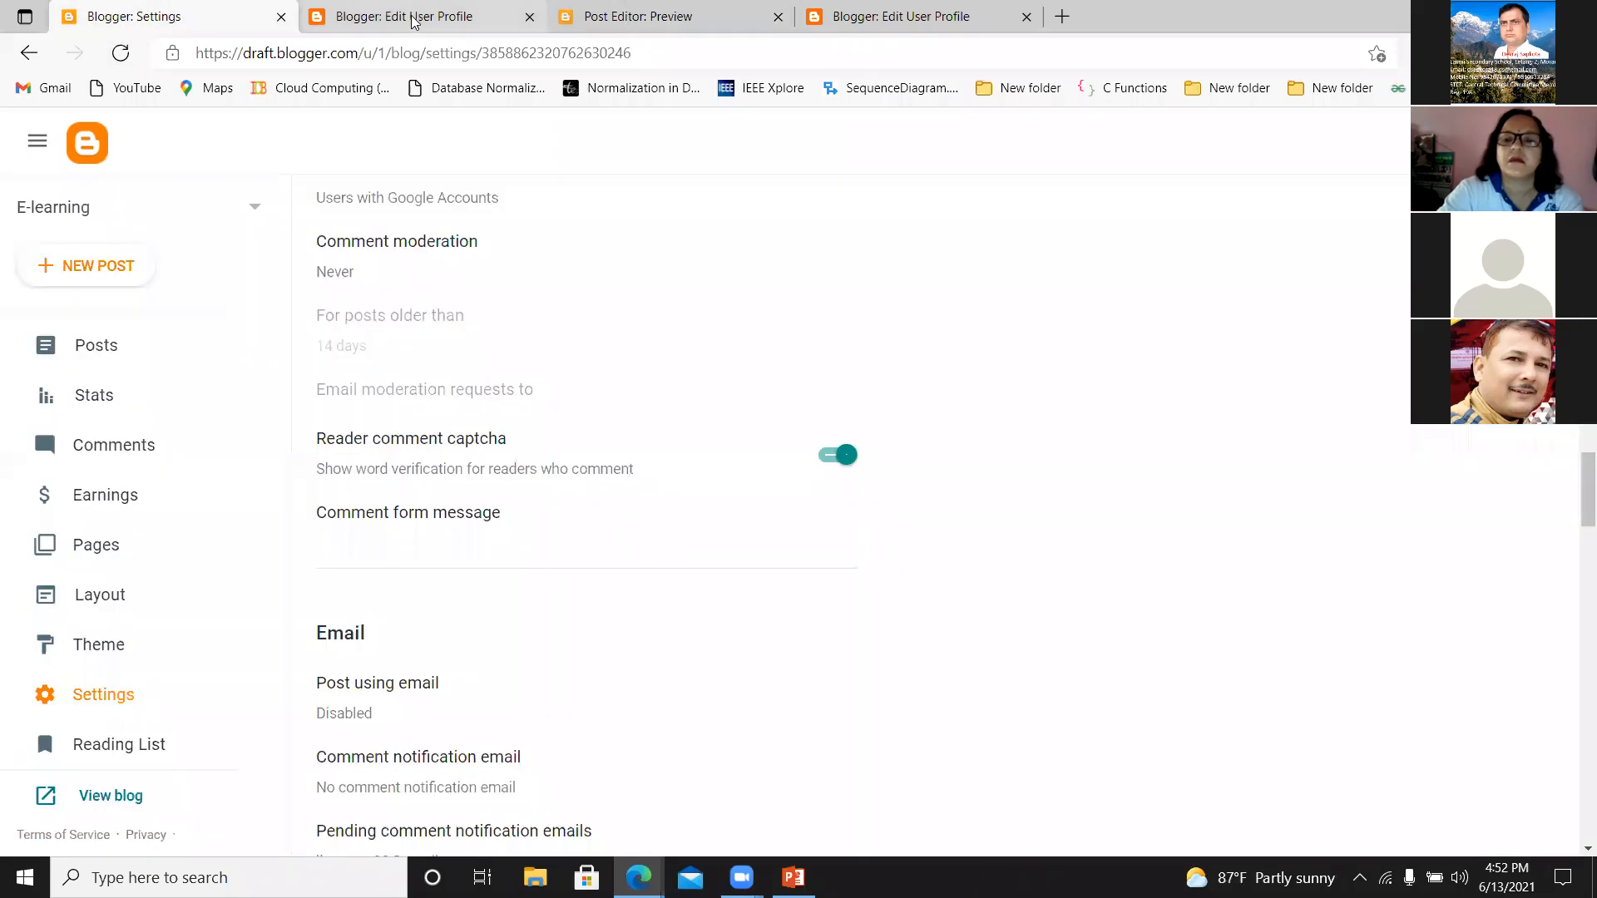
left_click(413, 20)
left_click(204, 17)
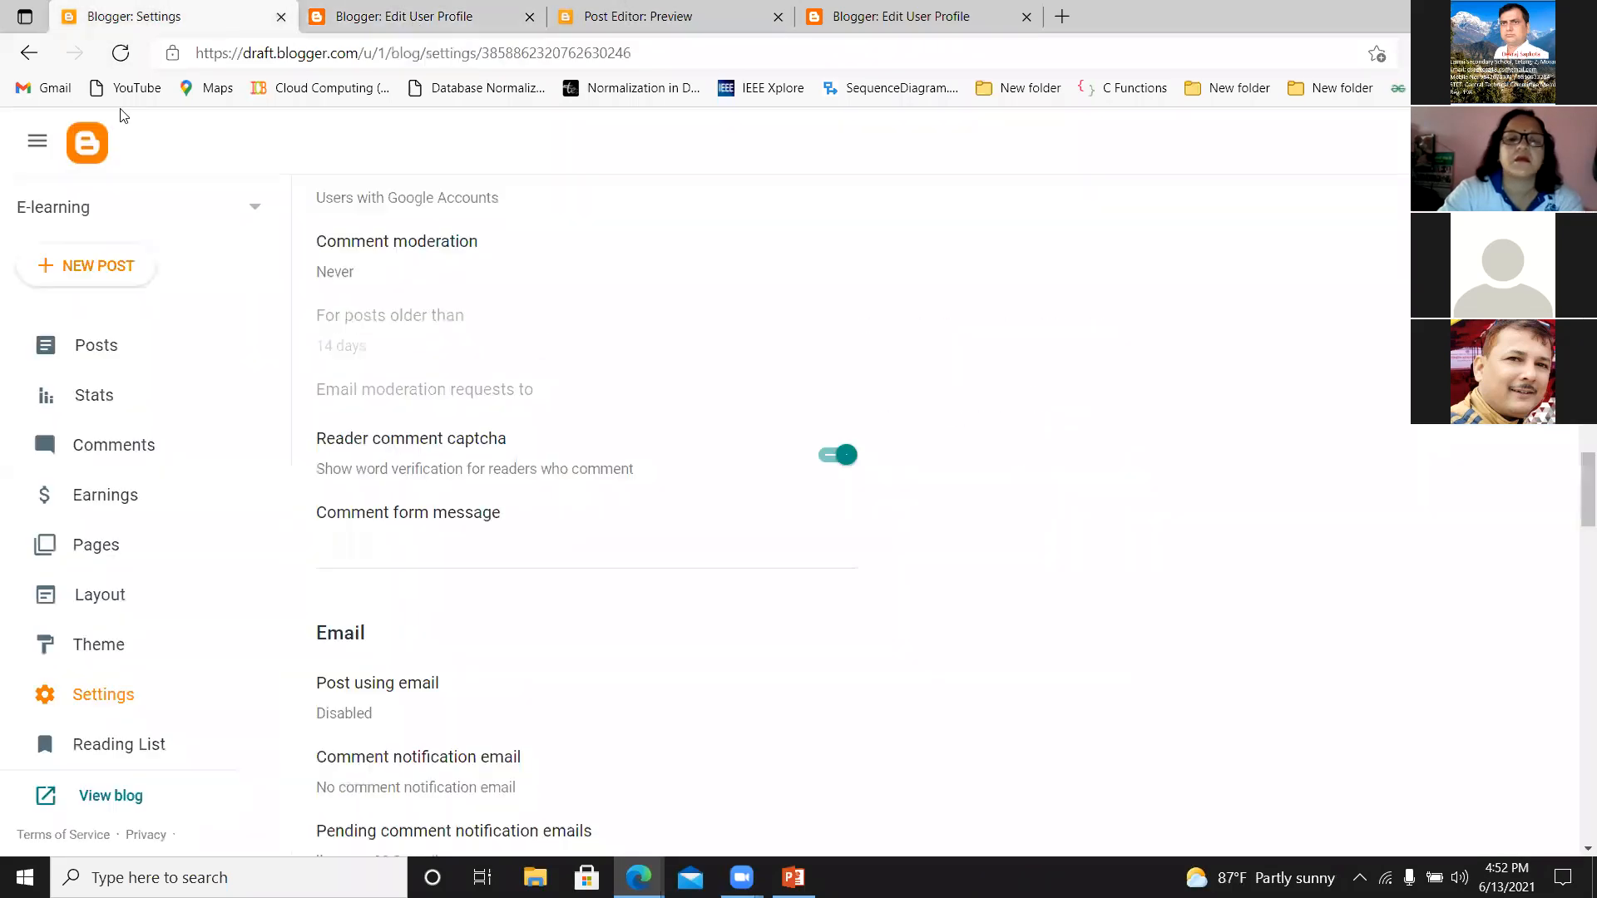
Open the published E-learning blog, view the Computer Memory post's sharing options, and look over the home page.
left_click(106, 800)
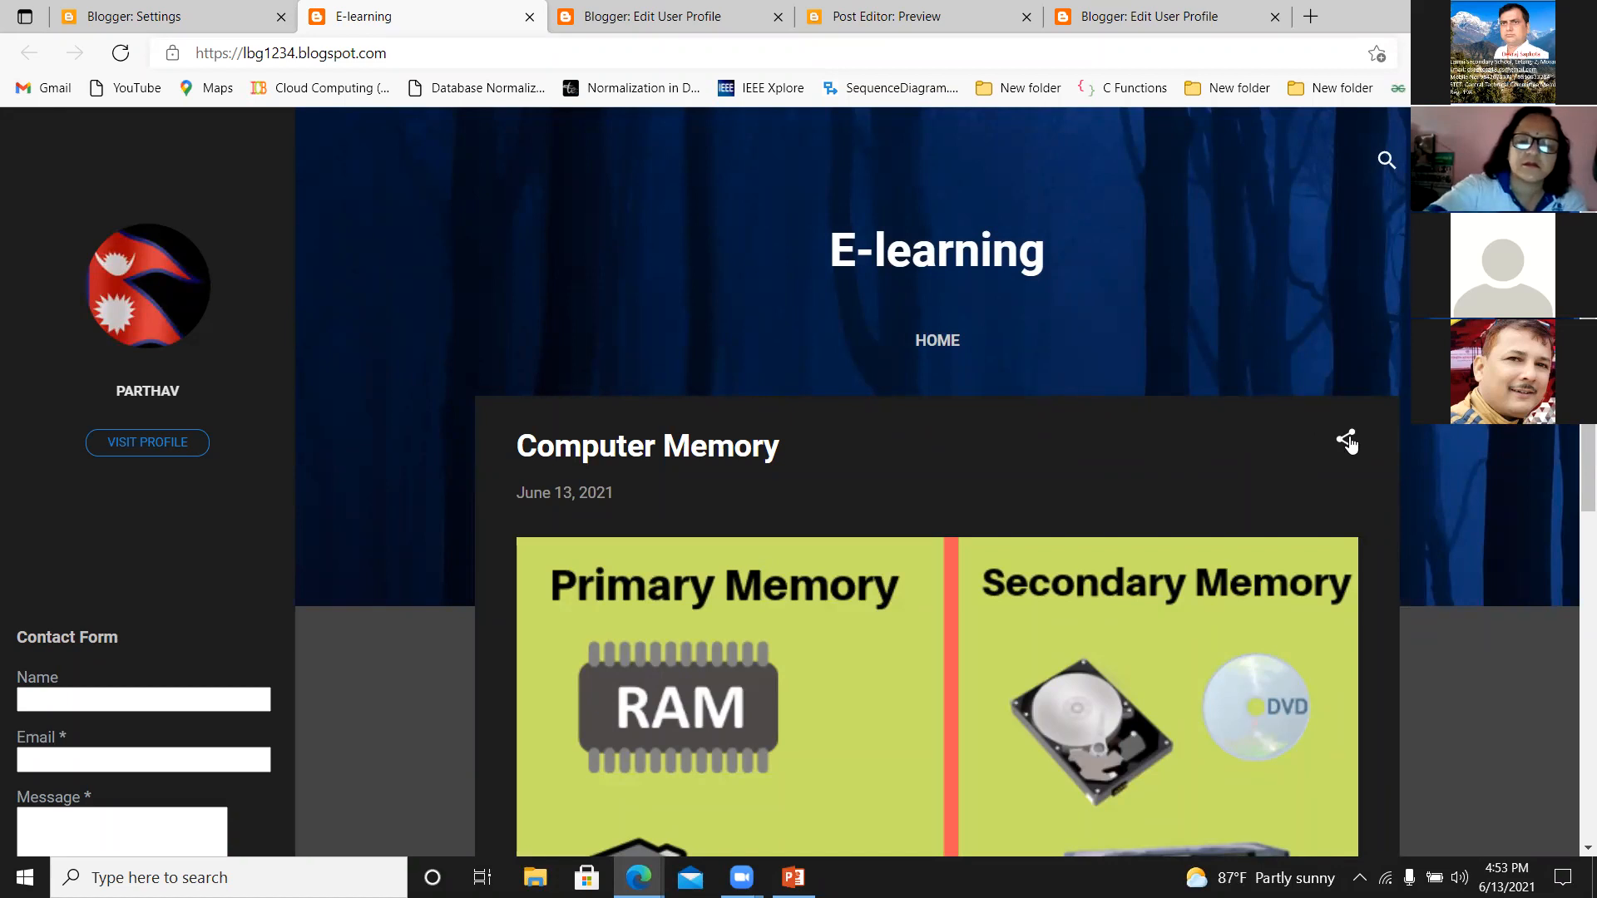
left_click(1348, 443)
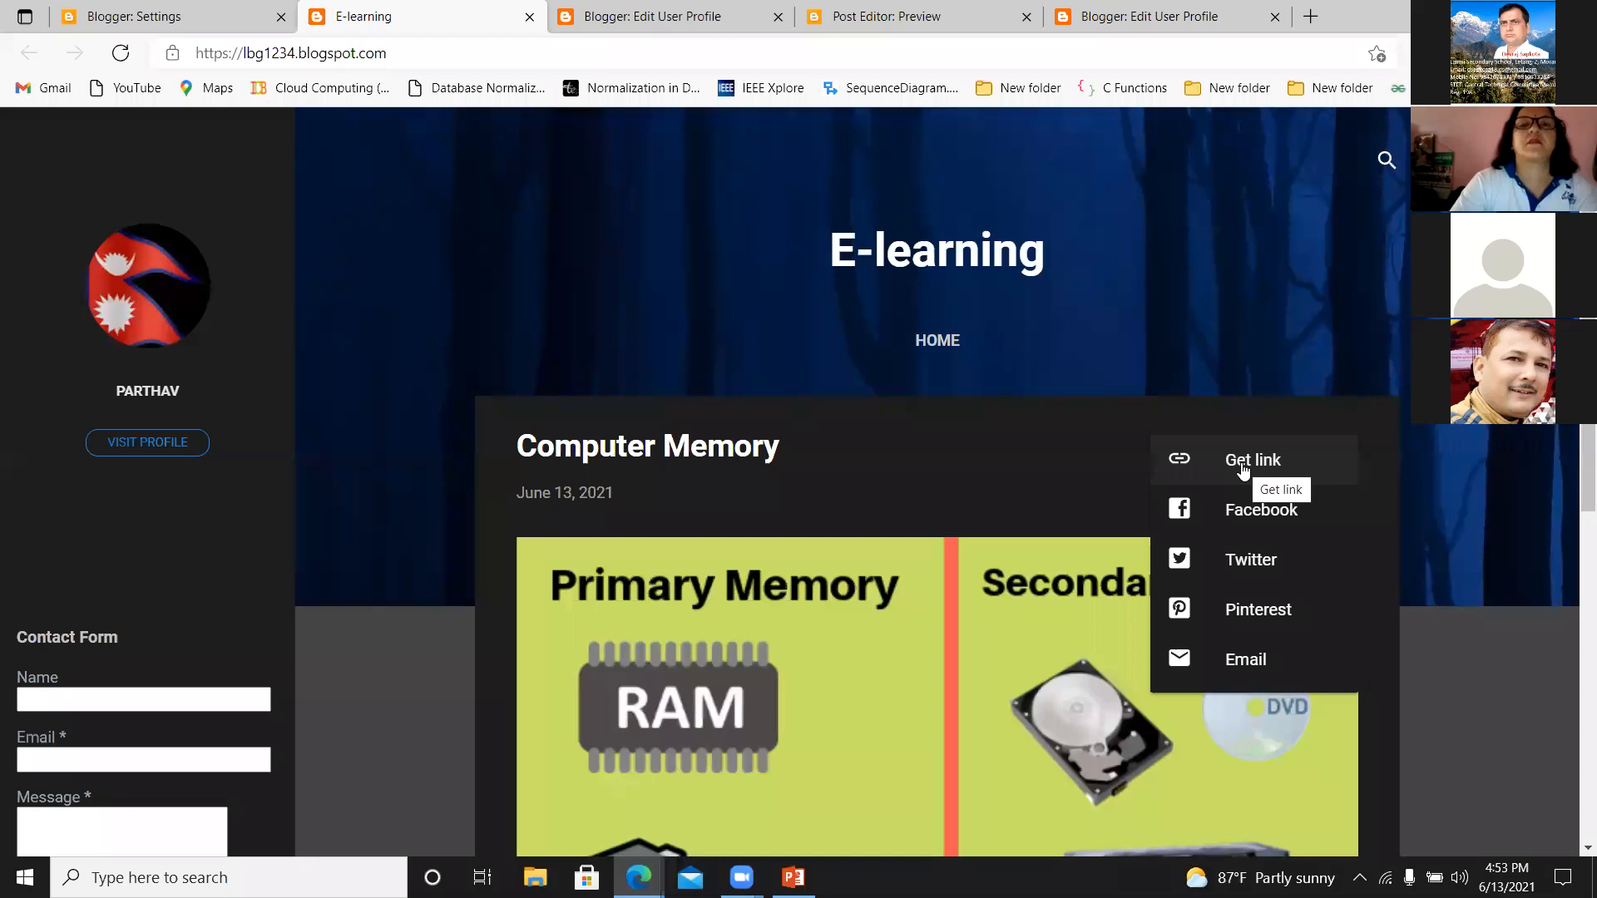
left_click(1176, 273)
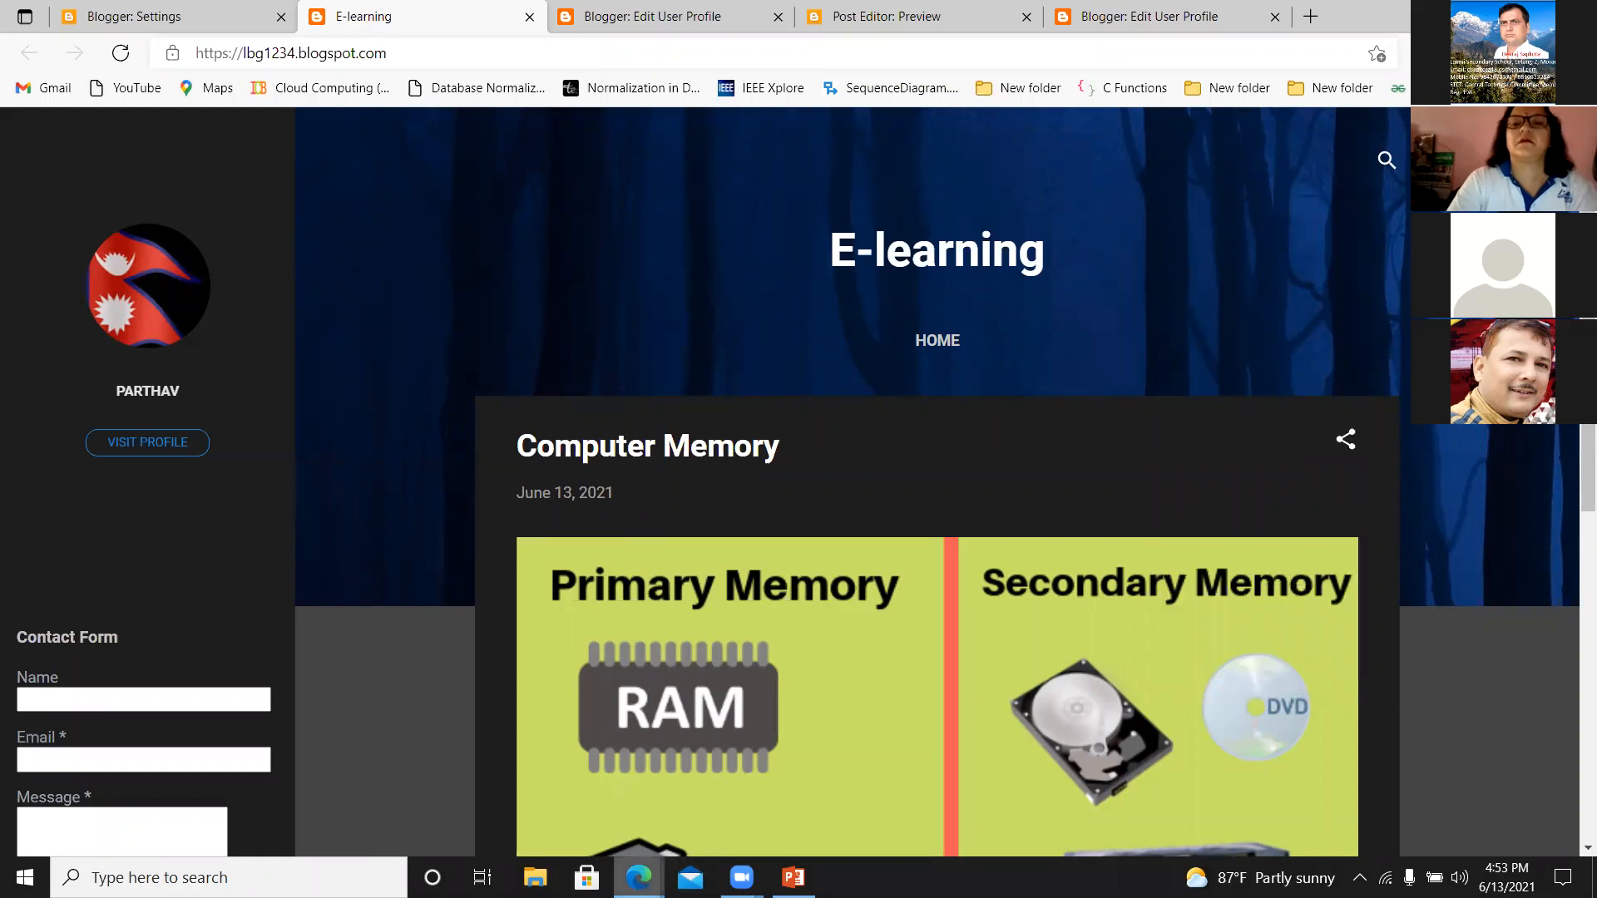
mouse_move(639, 878)
left_click(732, 751)
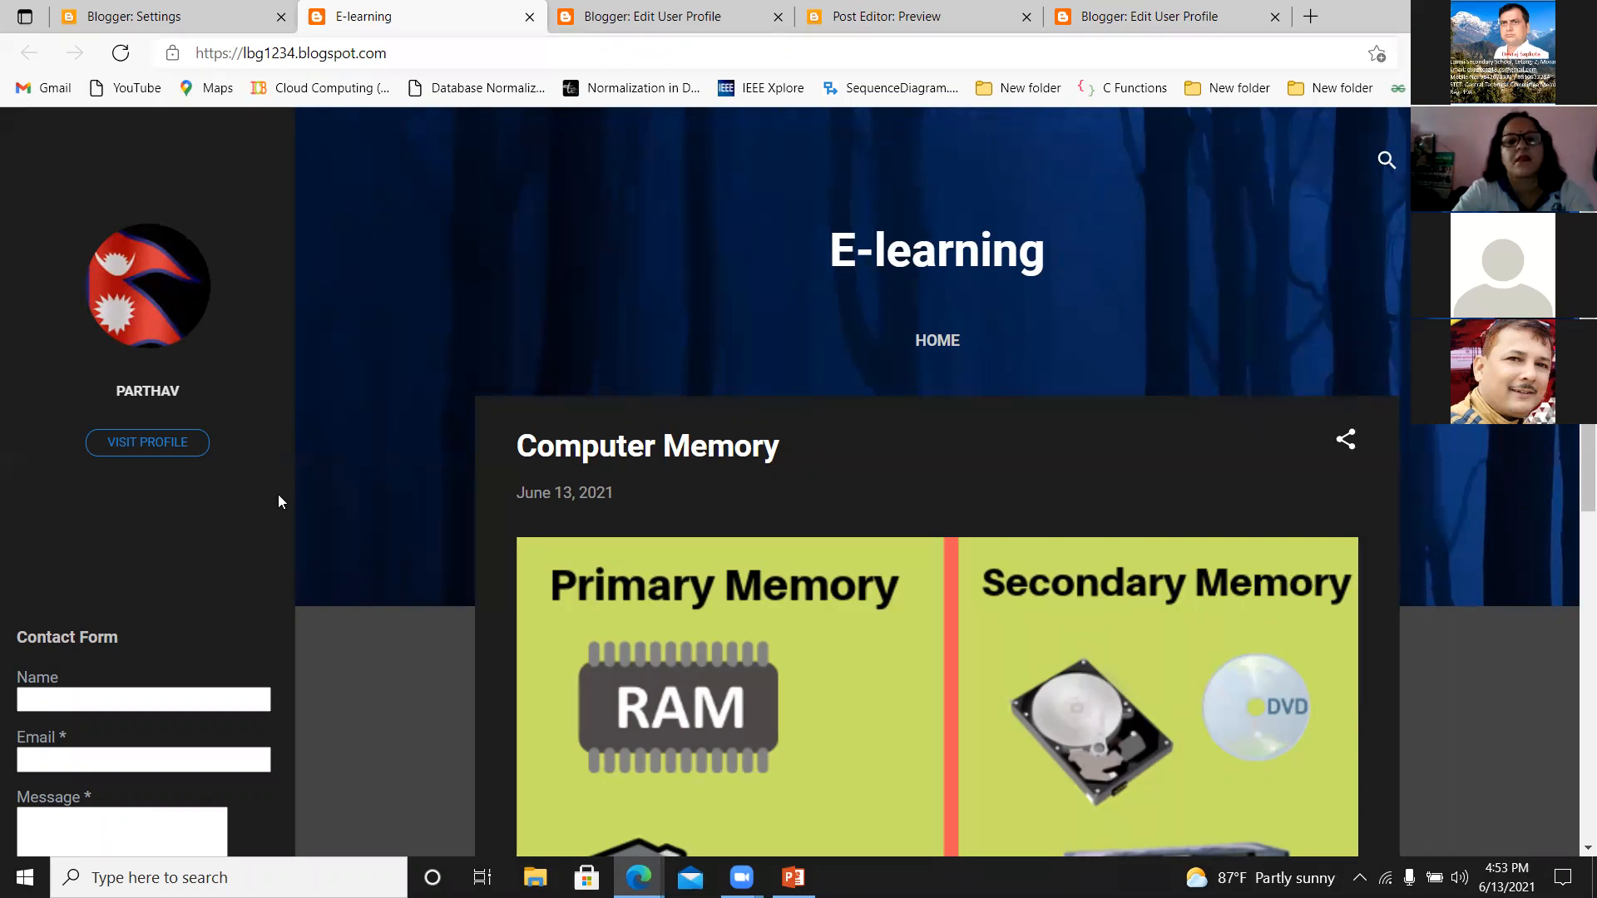
scroll(937, 482, "down", 1)
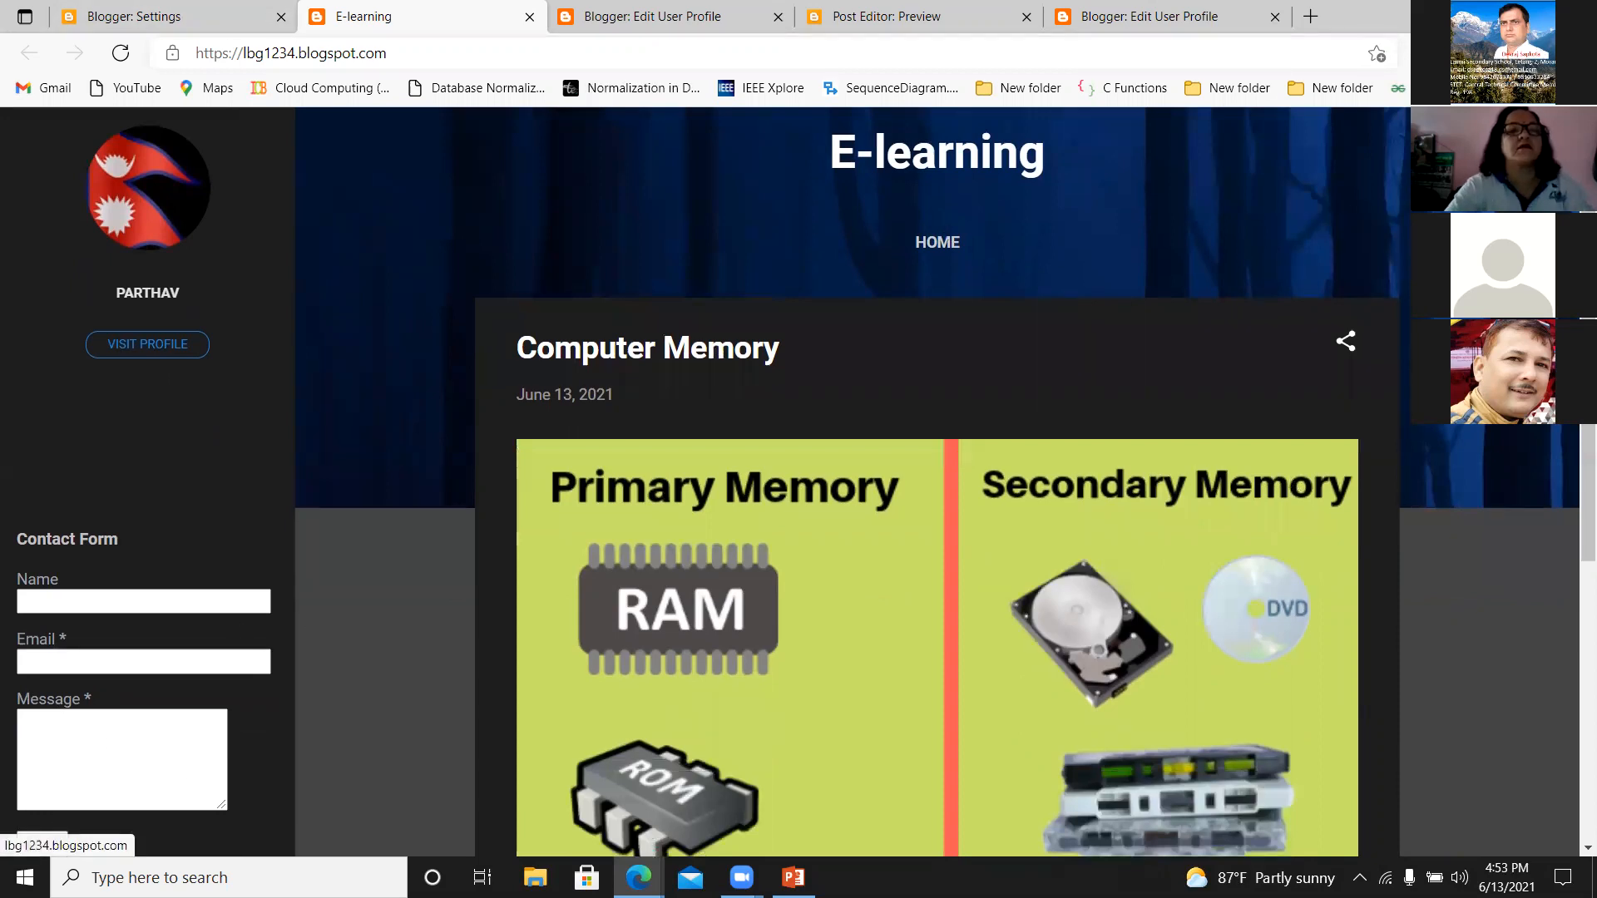
Glance at the post preview, then go back from the first Edit User Profile page to Select Blogs to Display.
left_click(857, 15)
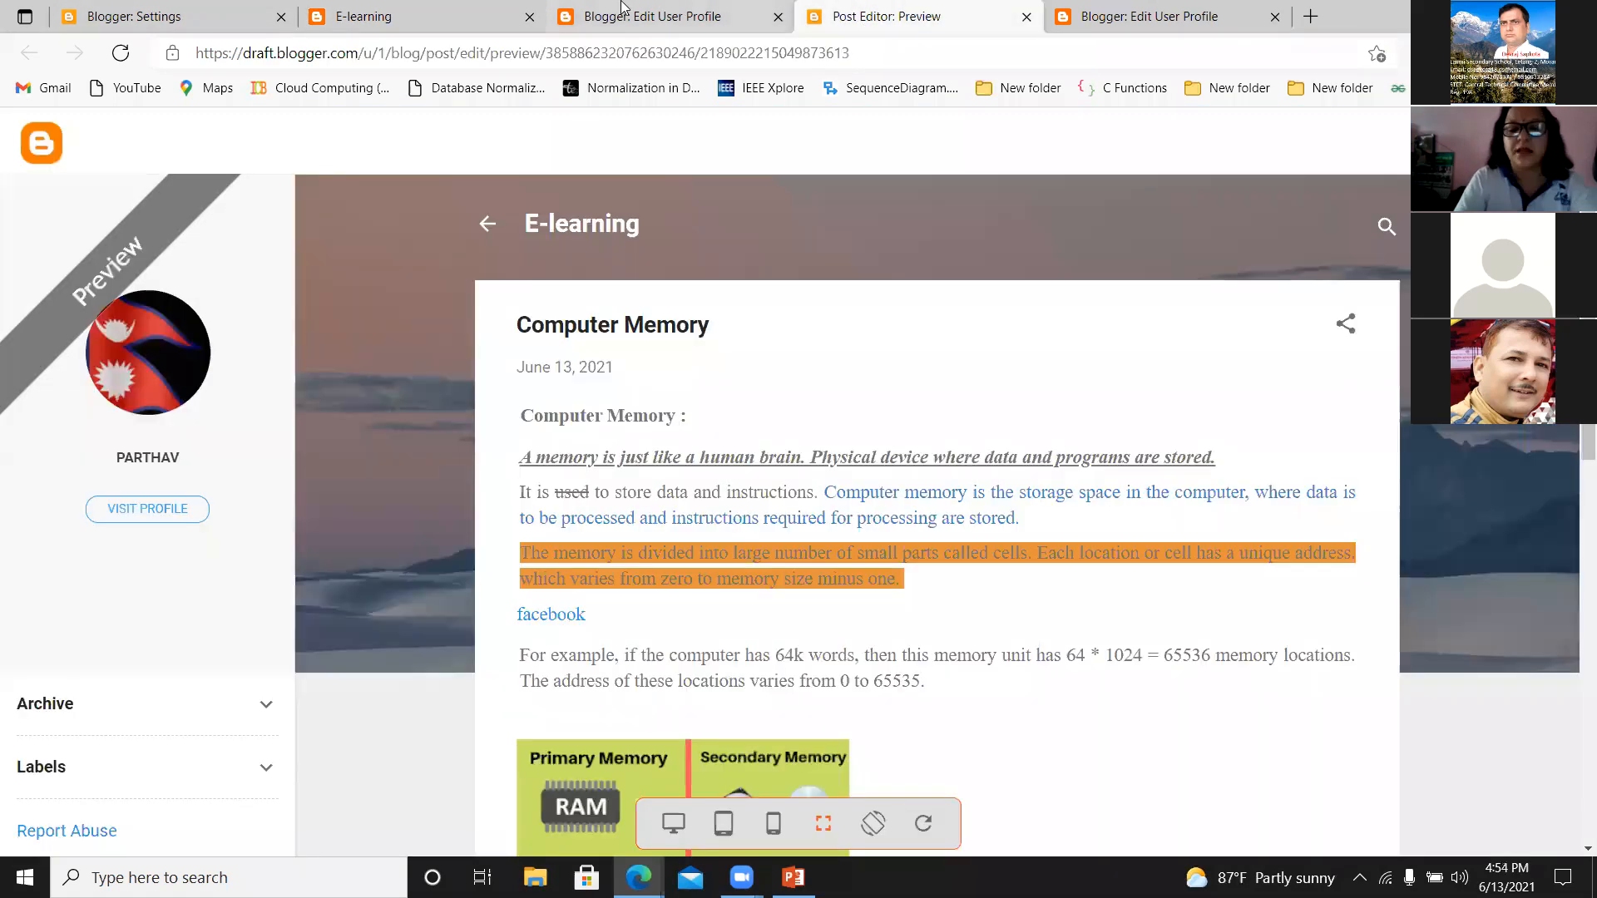
left_click(616, 13)
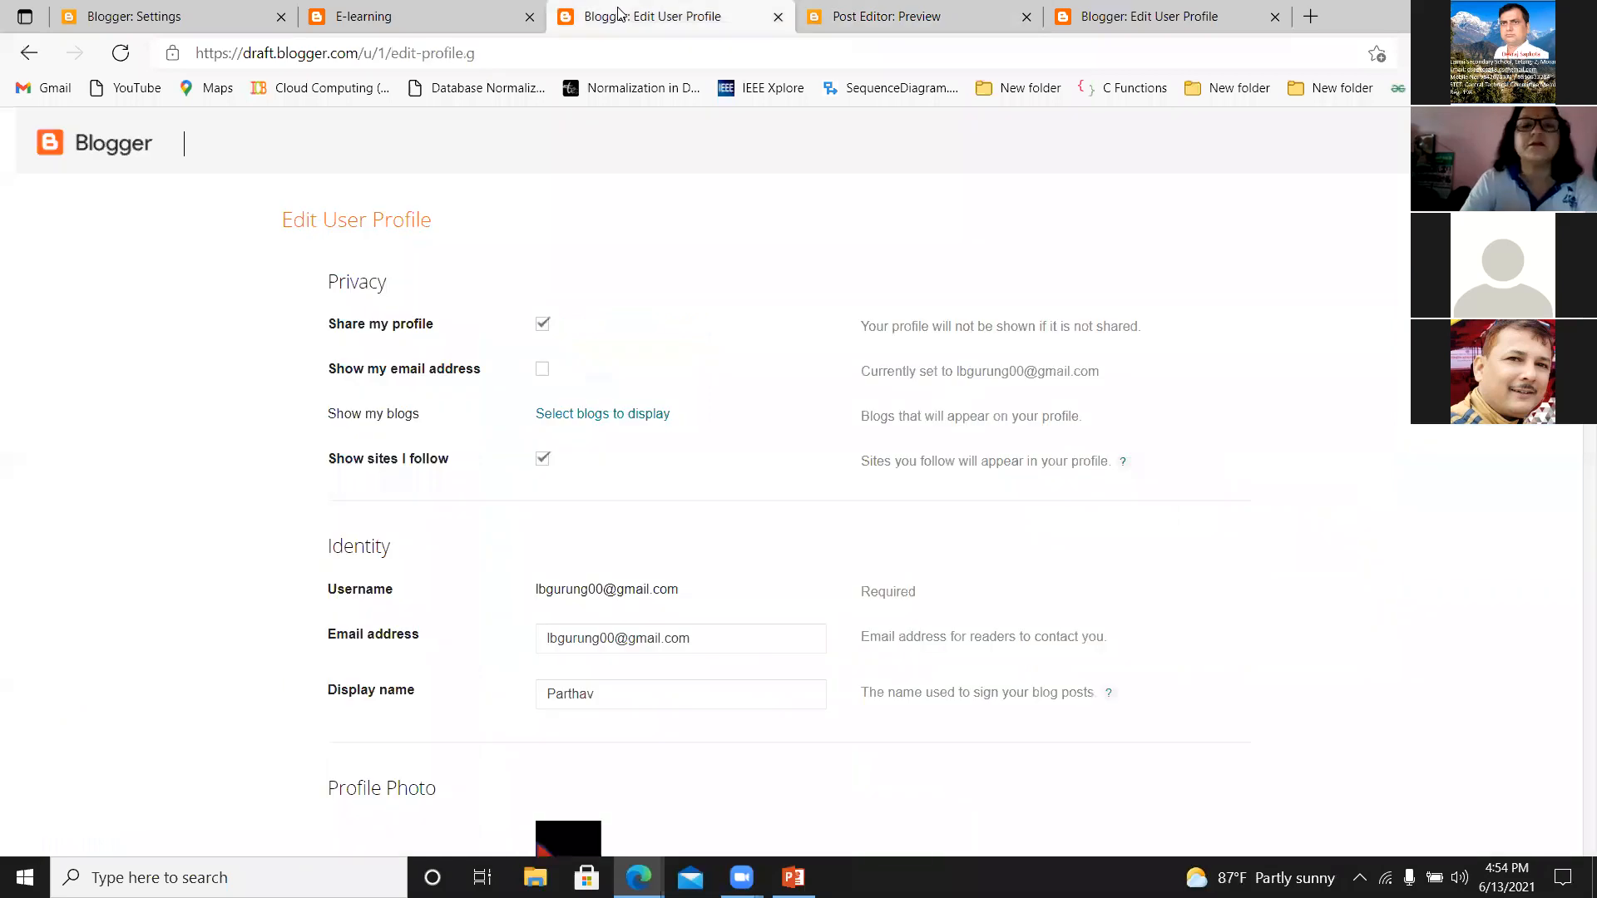
left_click(28, 58)
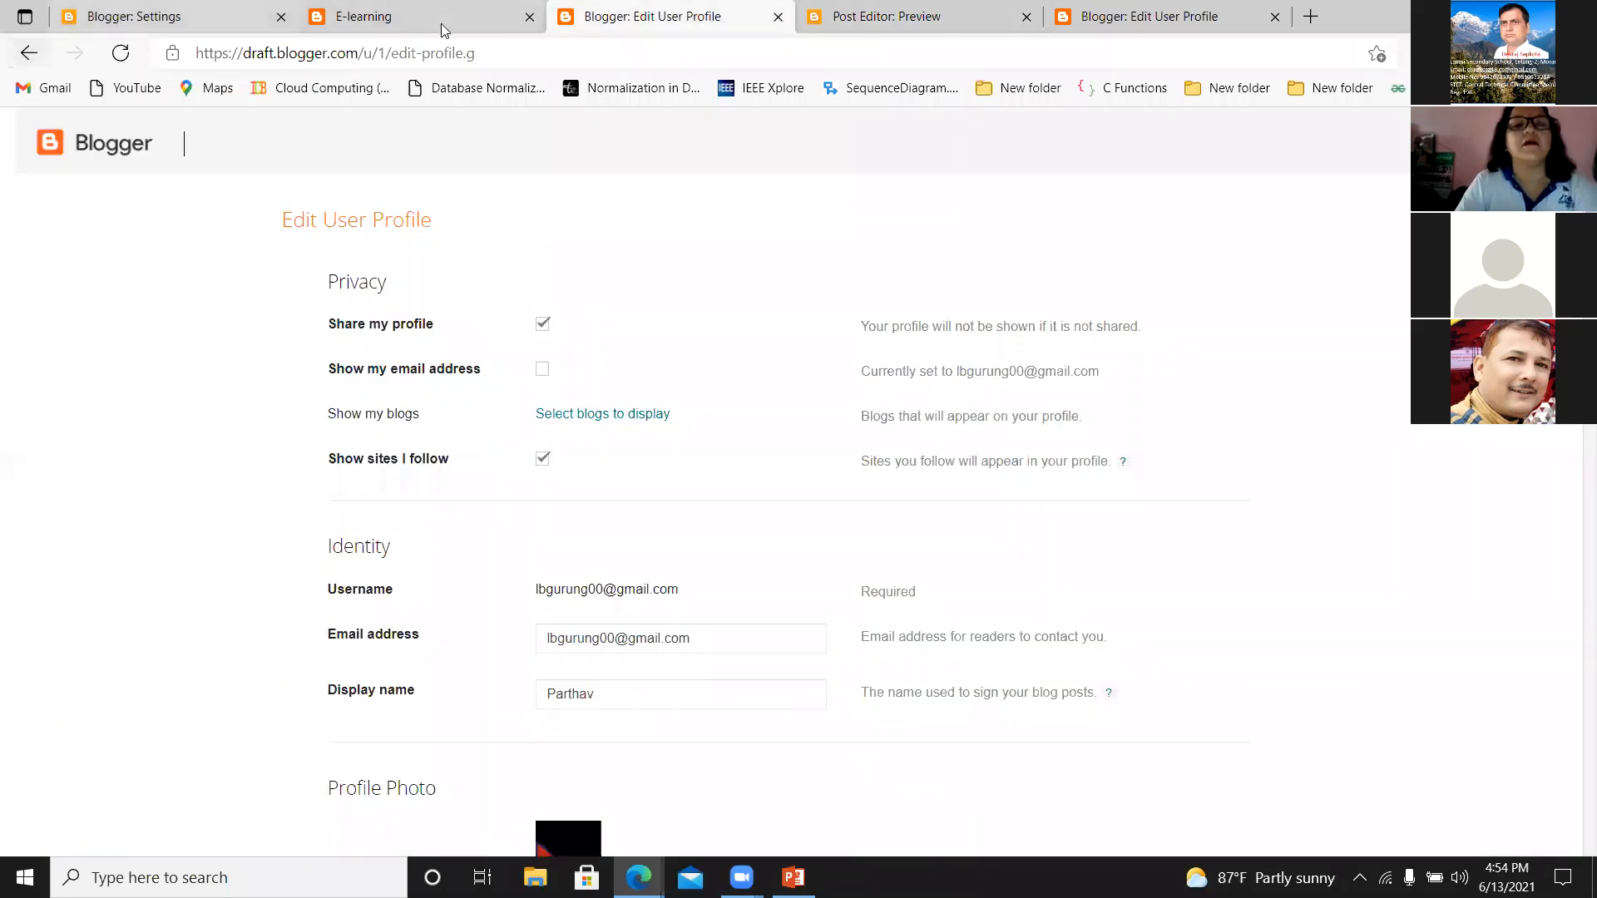
left_click(27, 54)
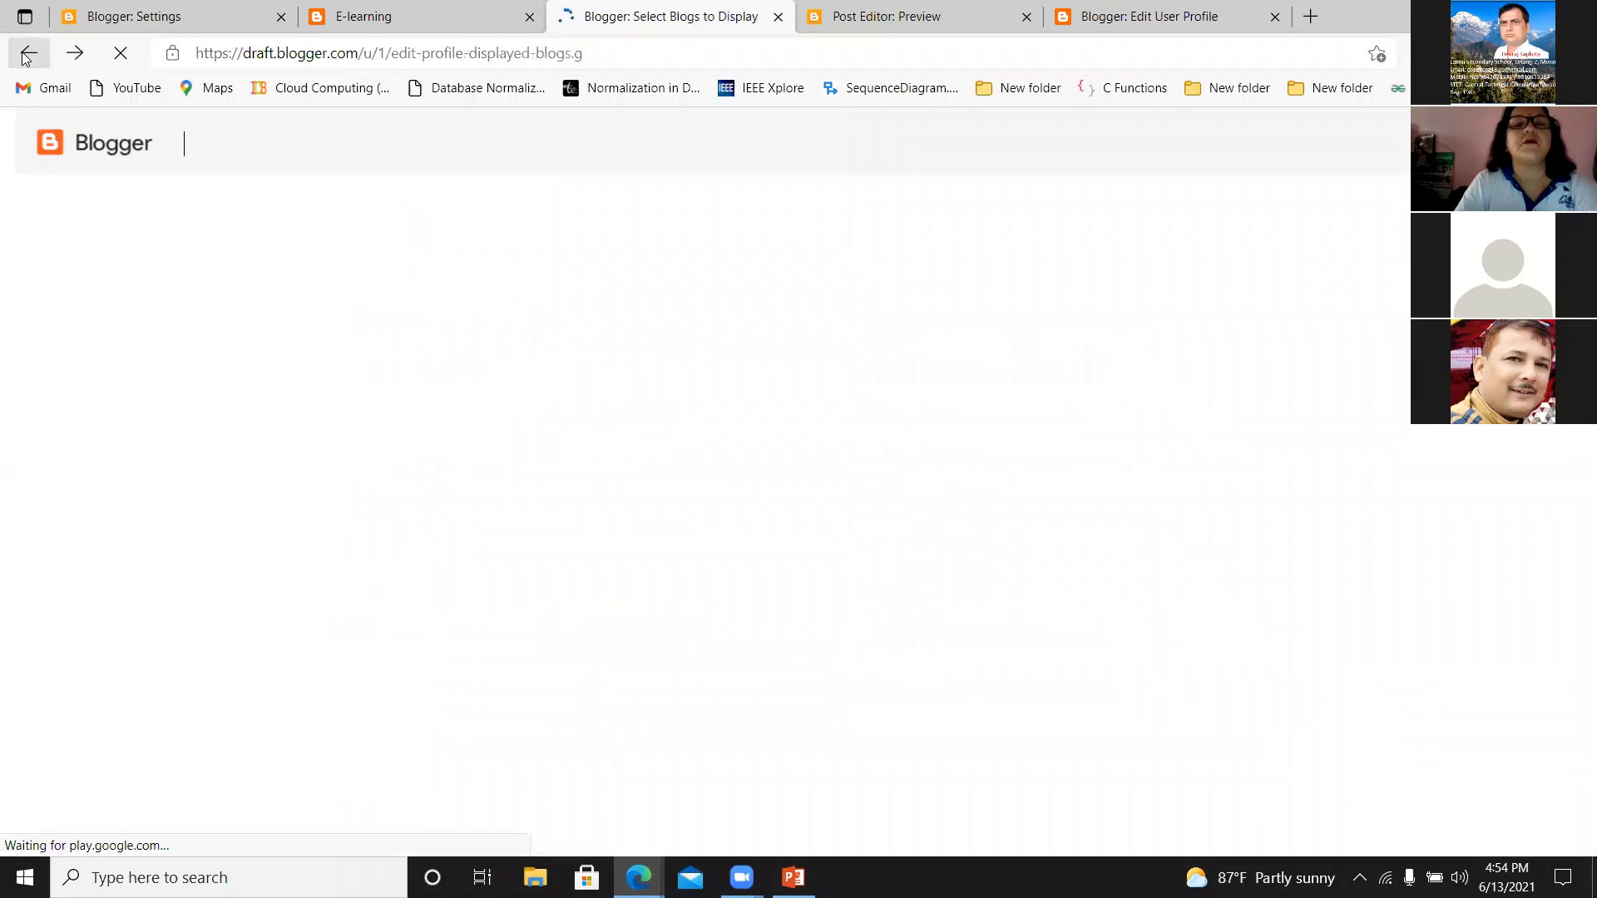
Return to the Computer Memory post preview, look over it, and reload it.
left_click(1081, 16)
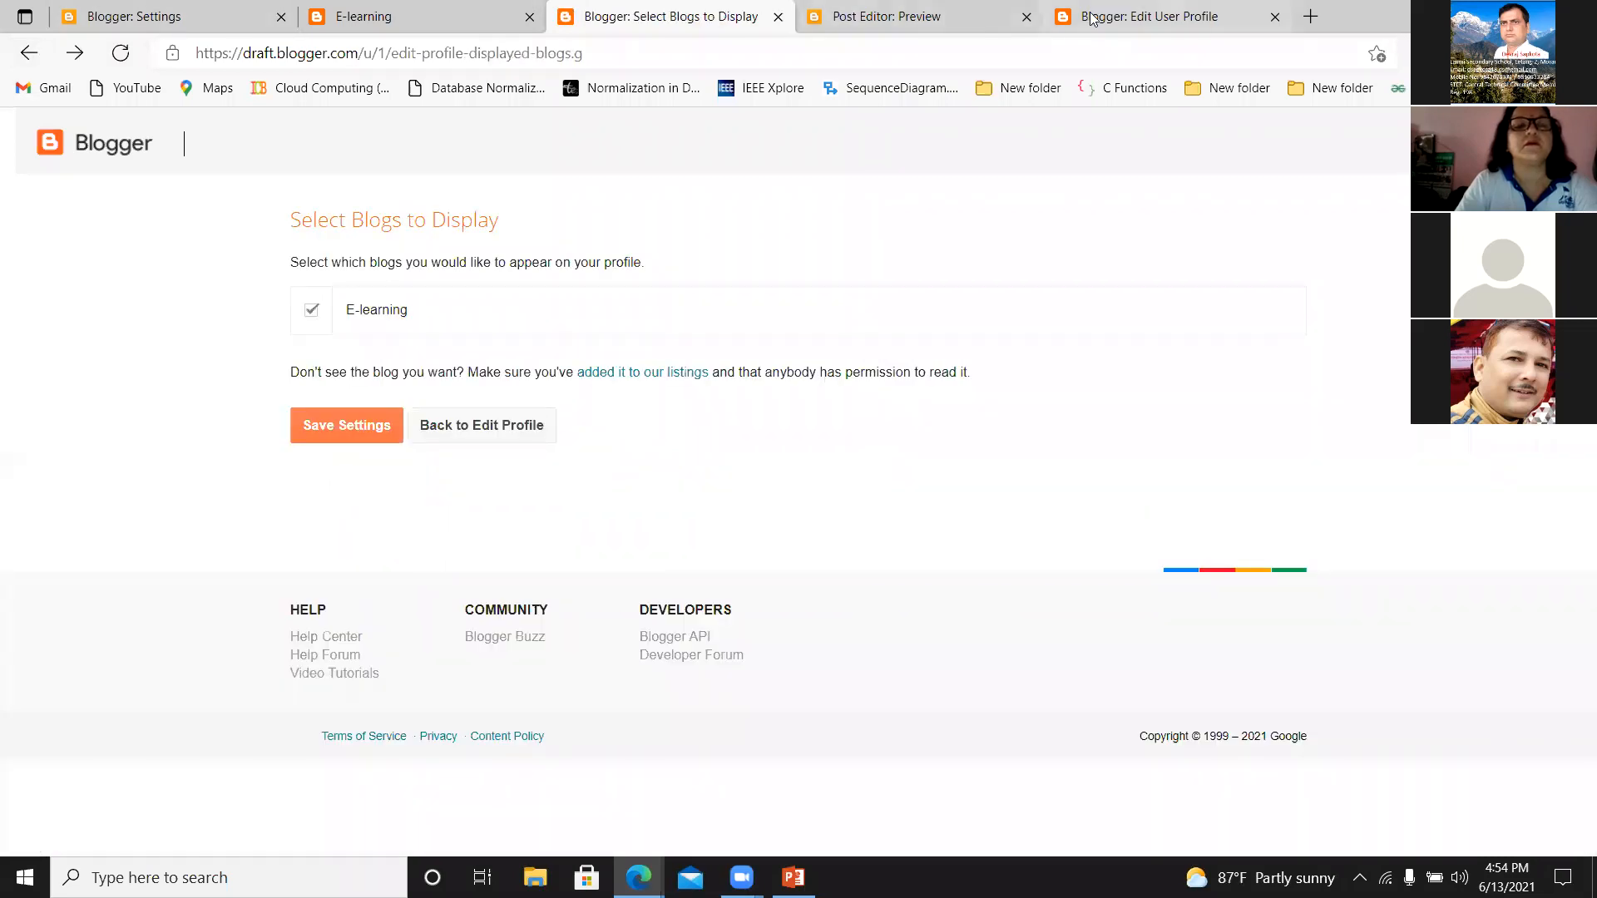
left_click(865, 21)
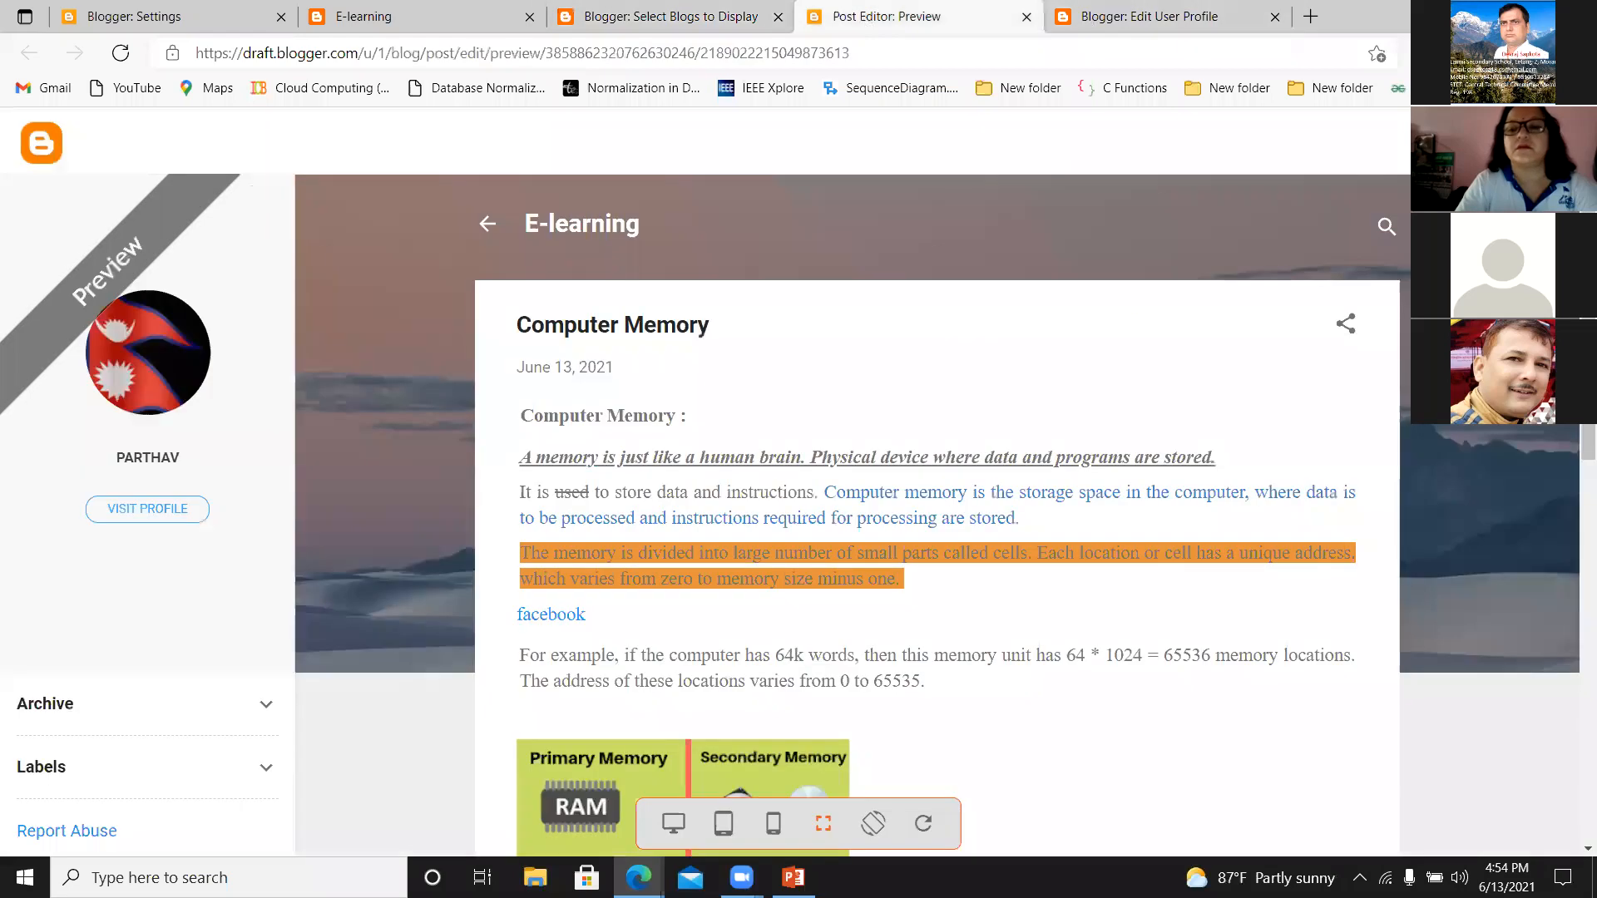
scroll(521, 587, "down", 1)
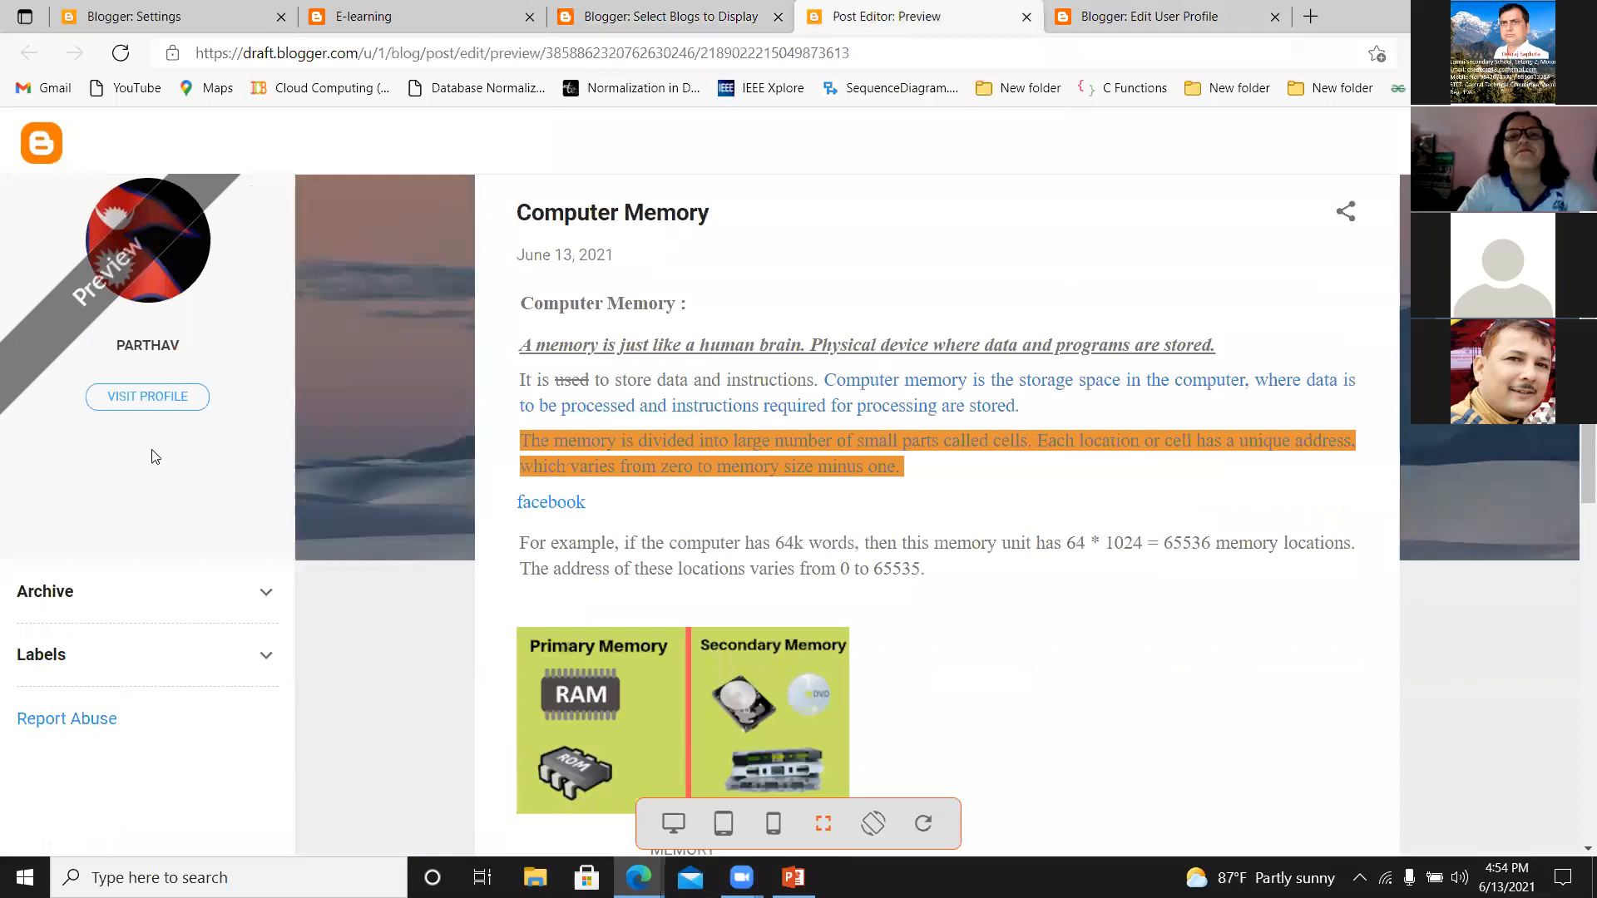
left_click(120, 54)
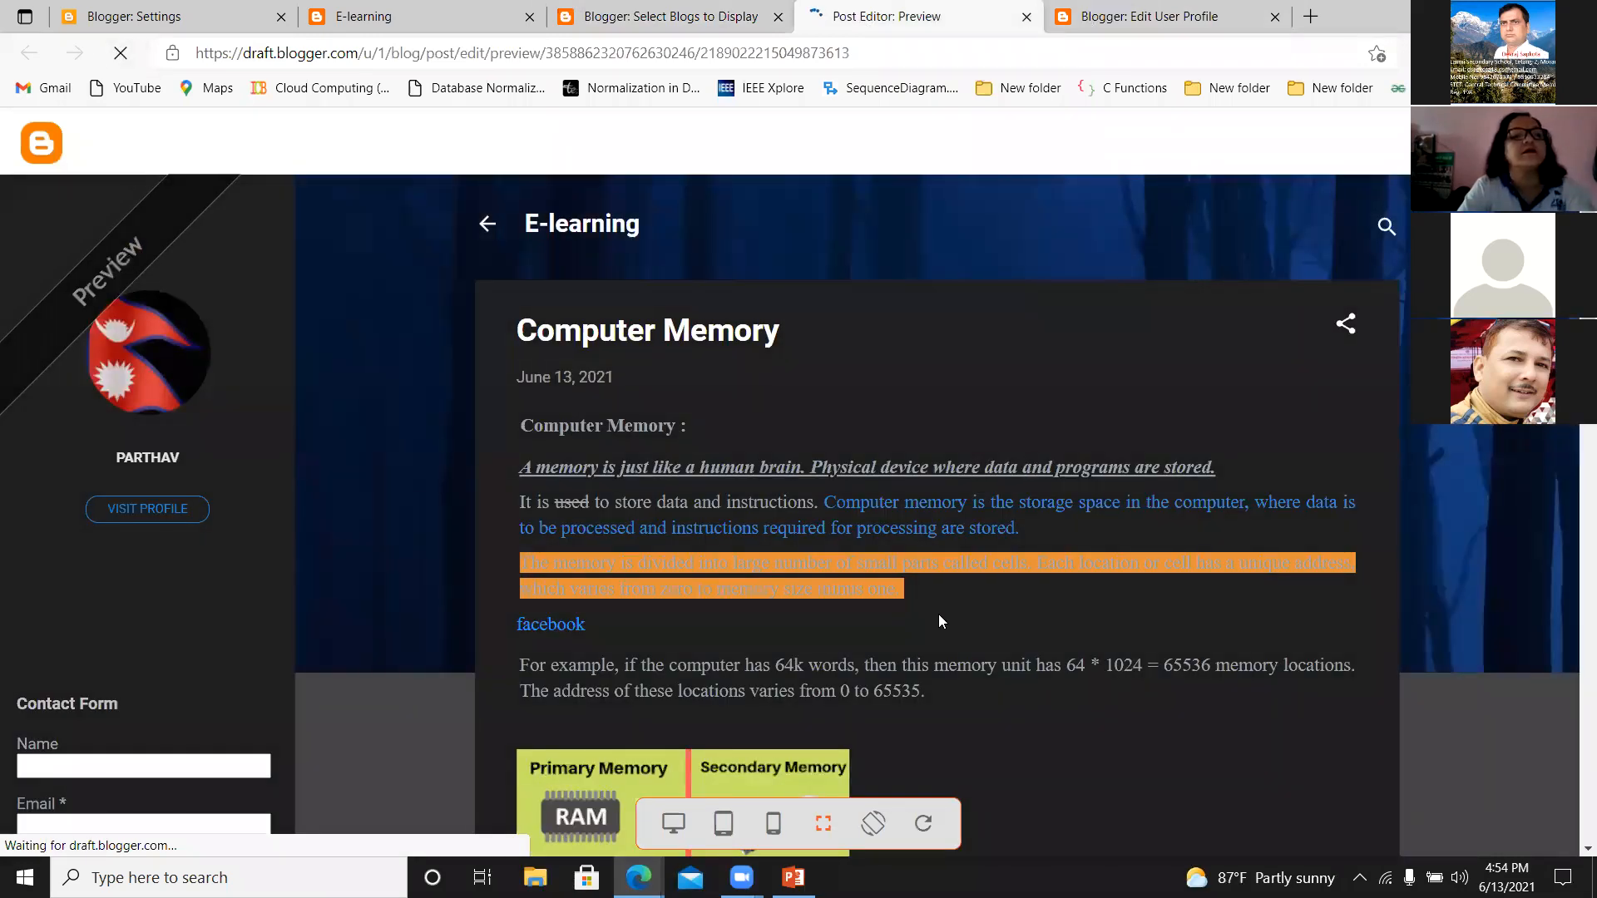
Examine the reloaded Computer Memory post preview down to the comment section at its end.
scroll(939, 621, "down", 1)
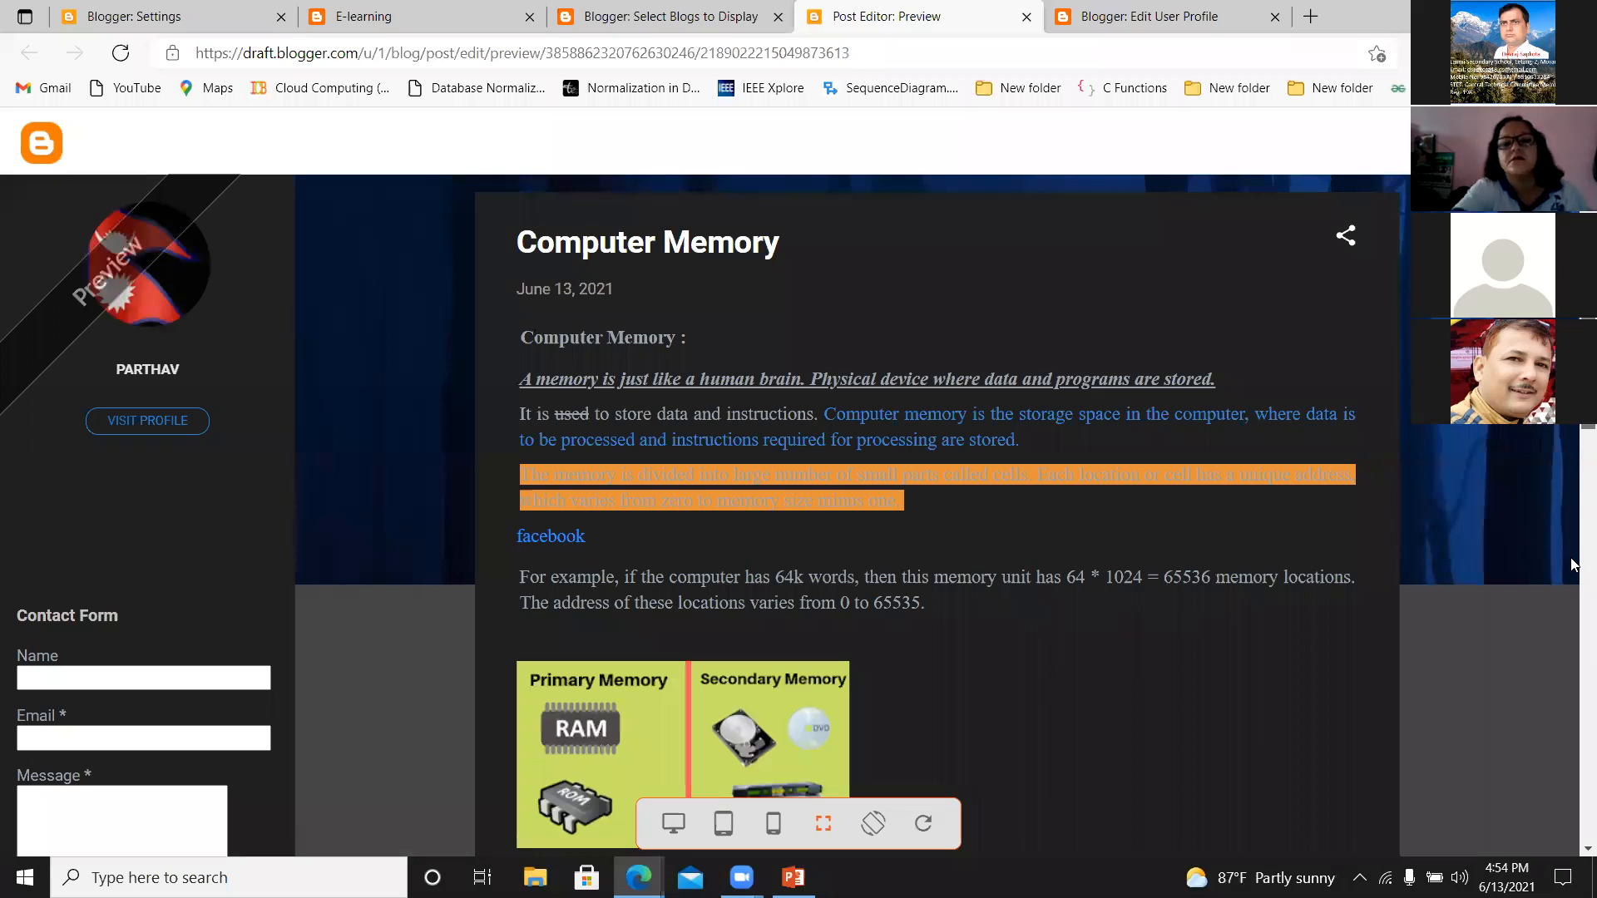
scroll(1559, 622, "down", 15)
scroll(1532, 765, "down", 2)
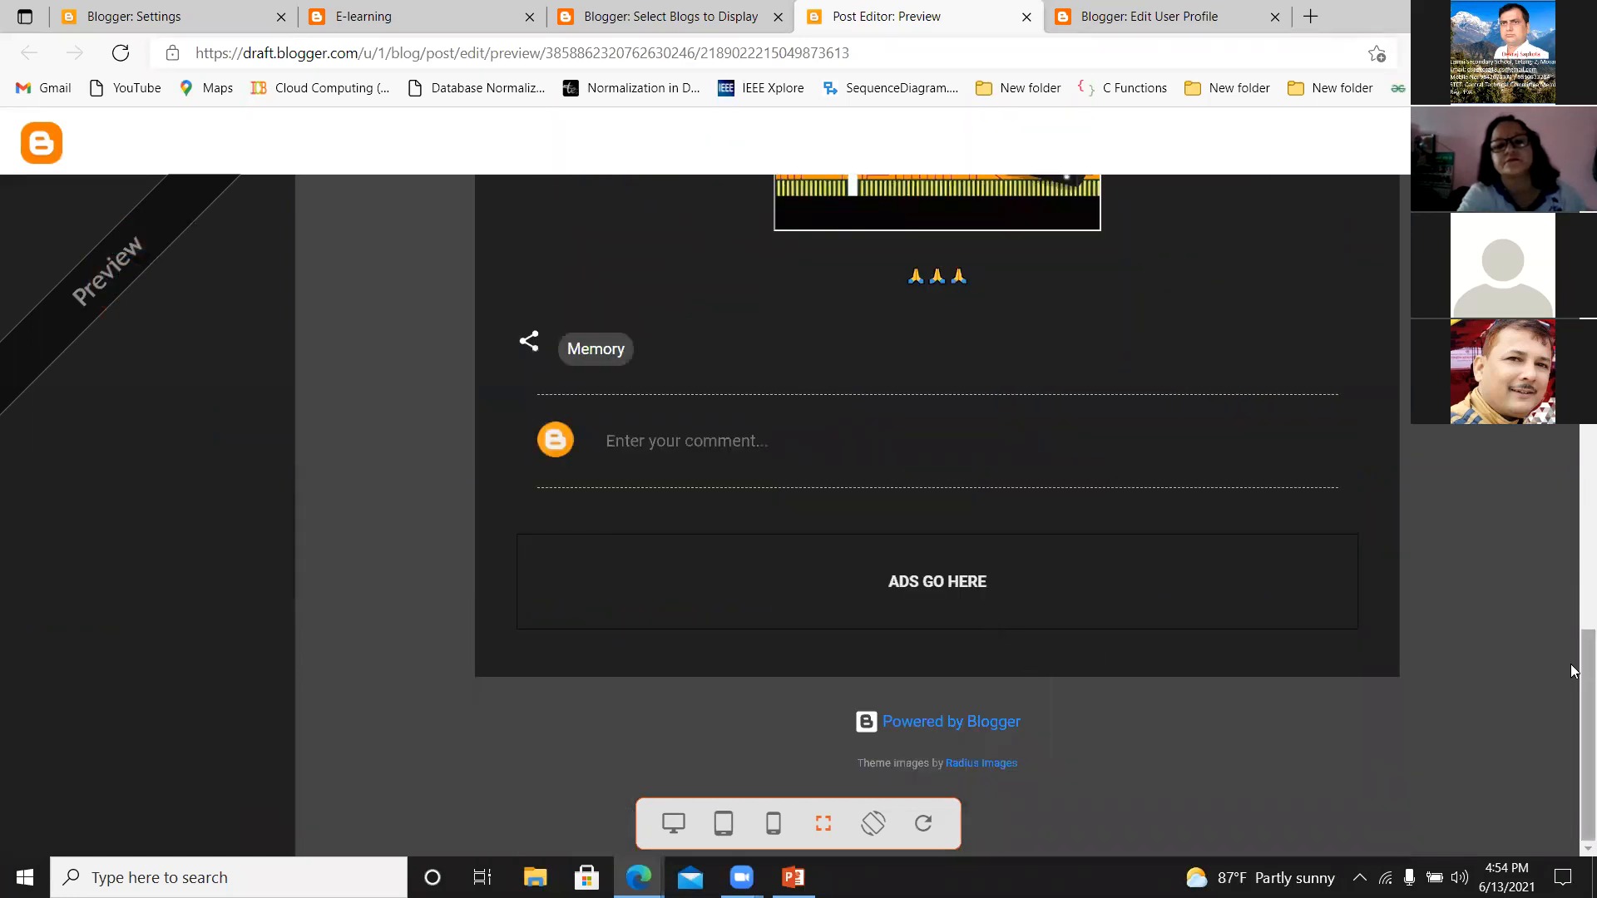
Reload the published E-learning blog and open the full Computer Memory post from its home page.
left_click(363, 16)
left_click(120, 53)
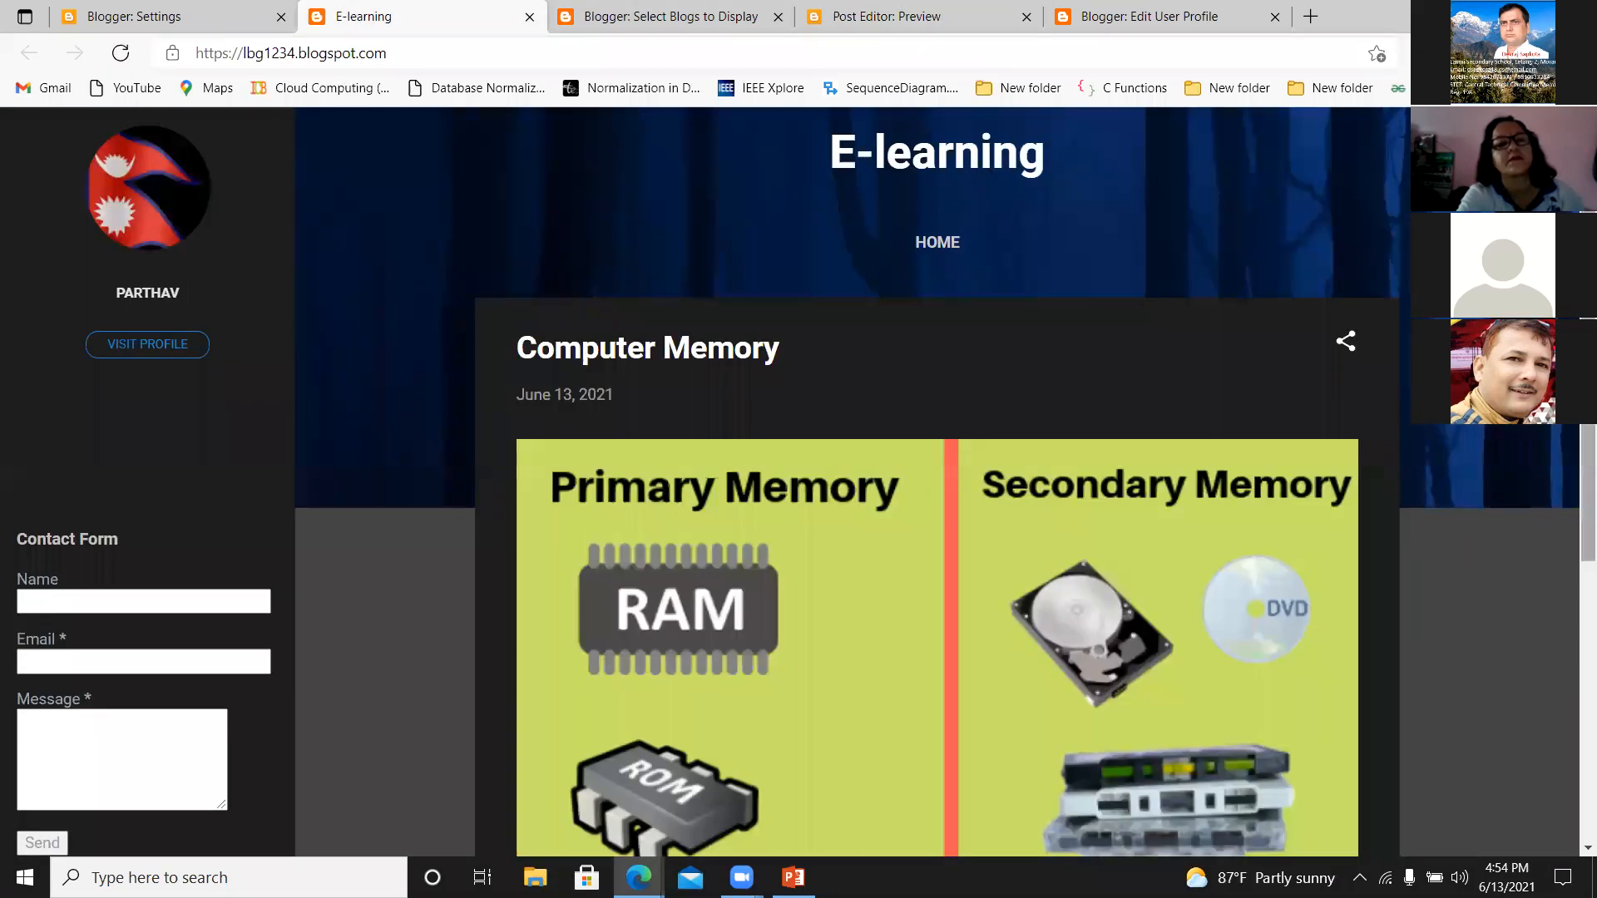
scroll(1545, 442, "down", 3)
scroll(1519, 560, "down", 5)
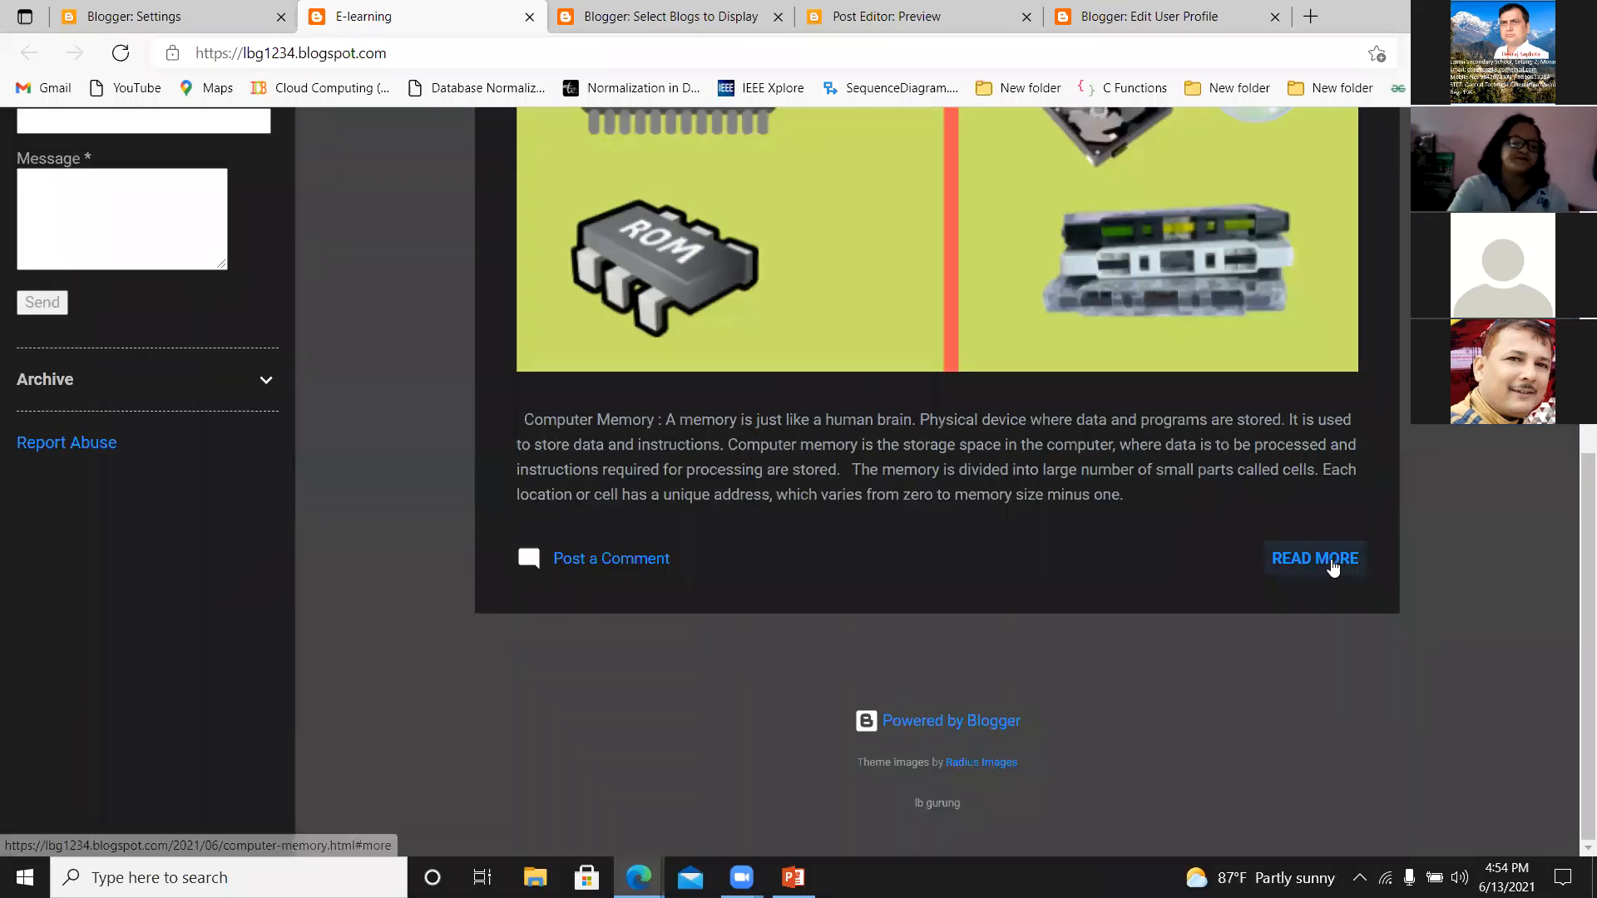
left_click(1331, 560)
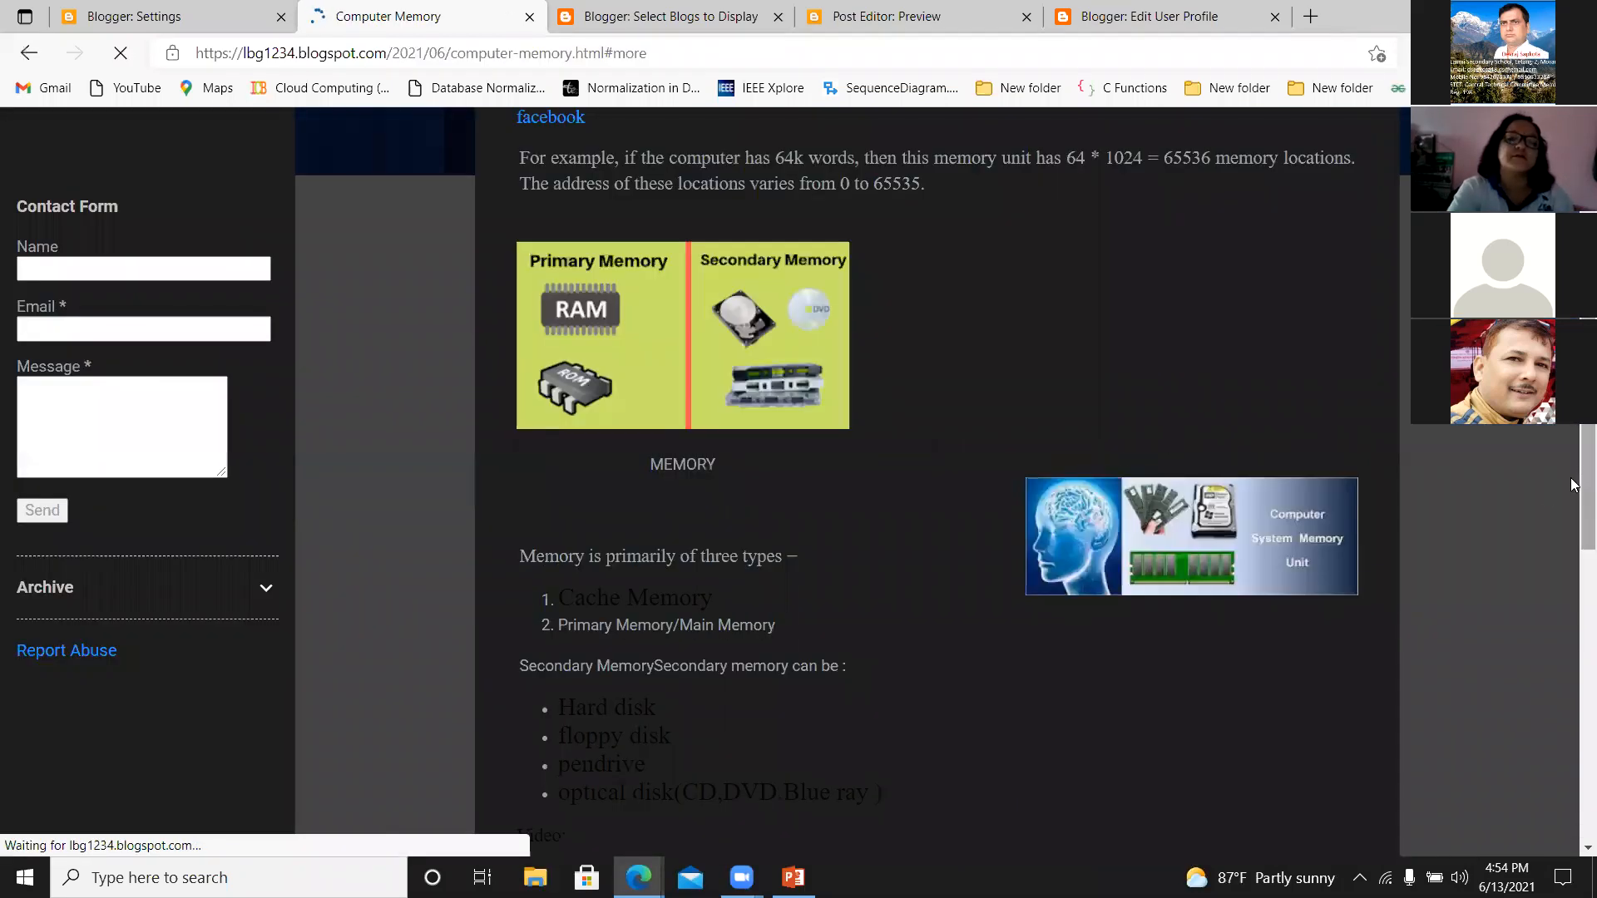
left_click_drag(1583, 481, 1583, 349)
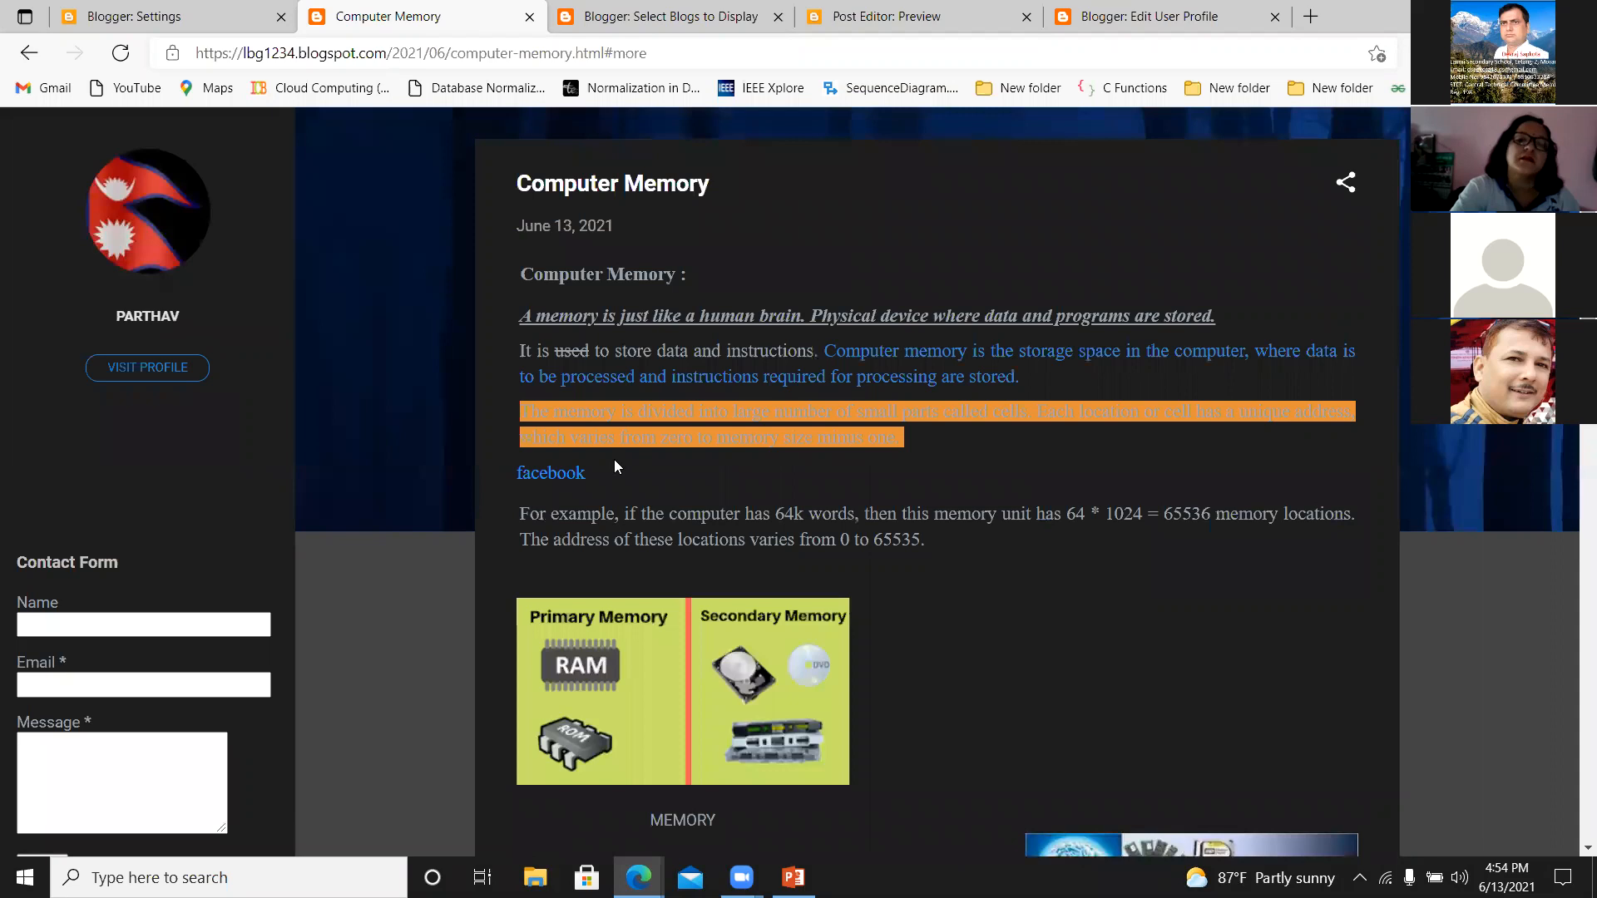
Test the published post's facebook link twice, closing the first Facebook page and returning to the Computer Memory post.
left_click(556, 474)
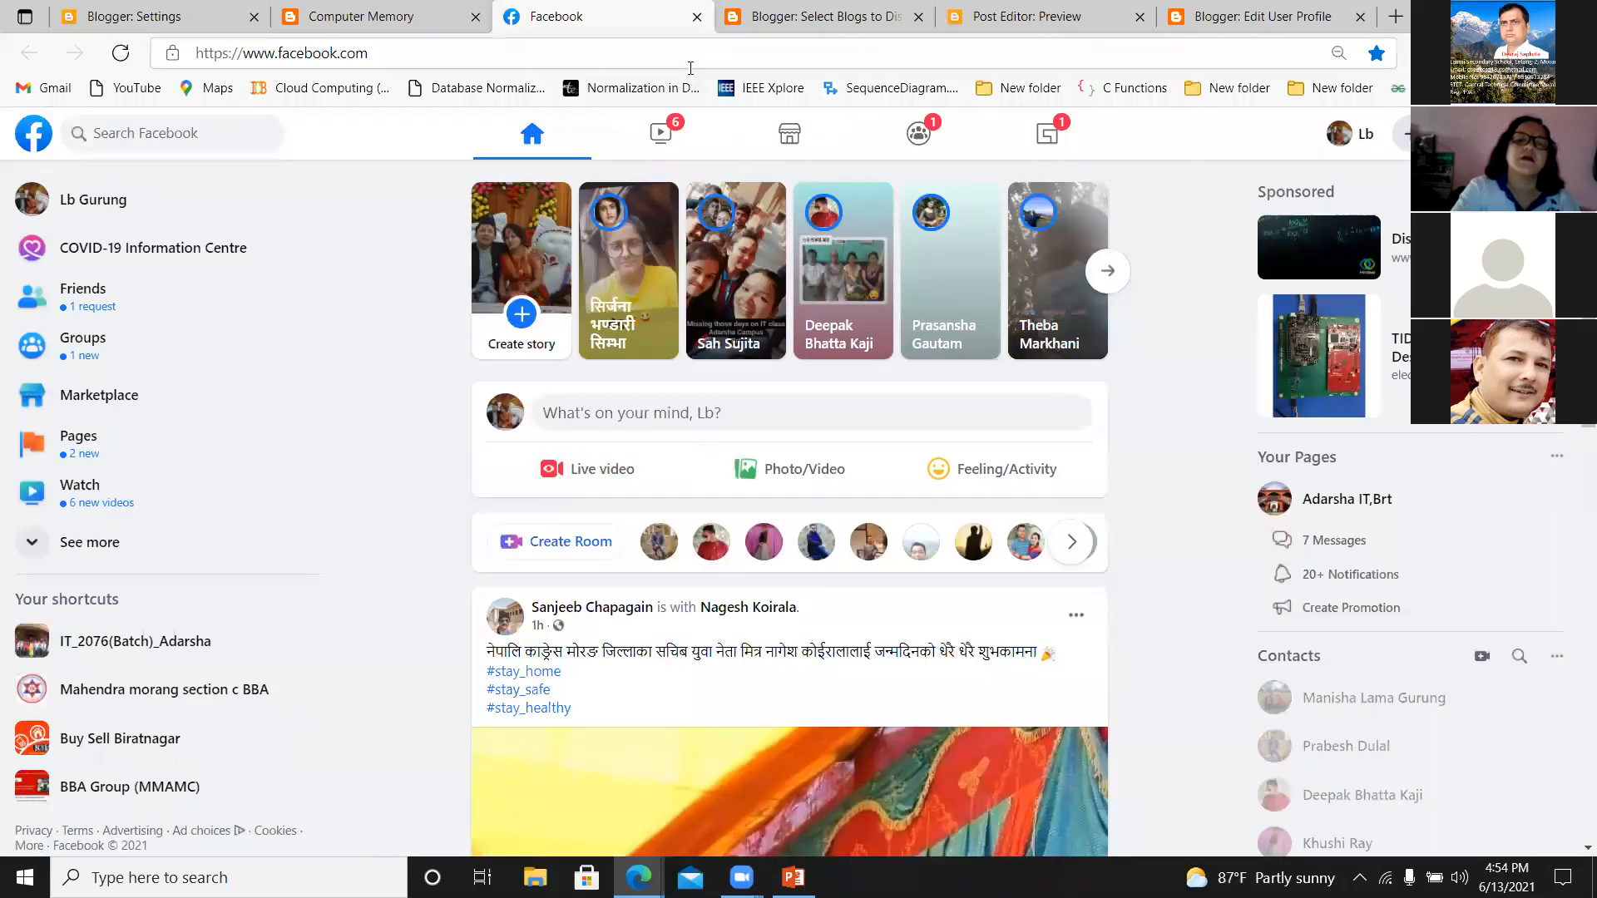
left_click(697, 17)
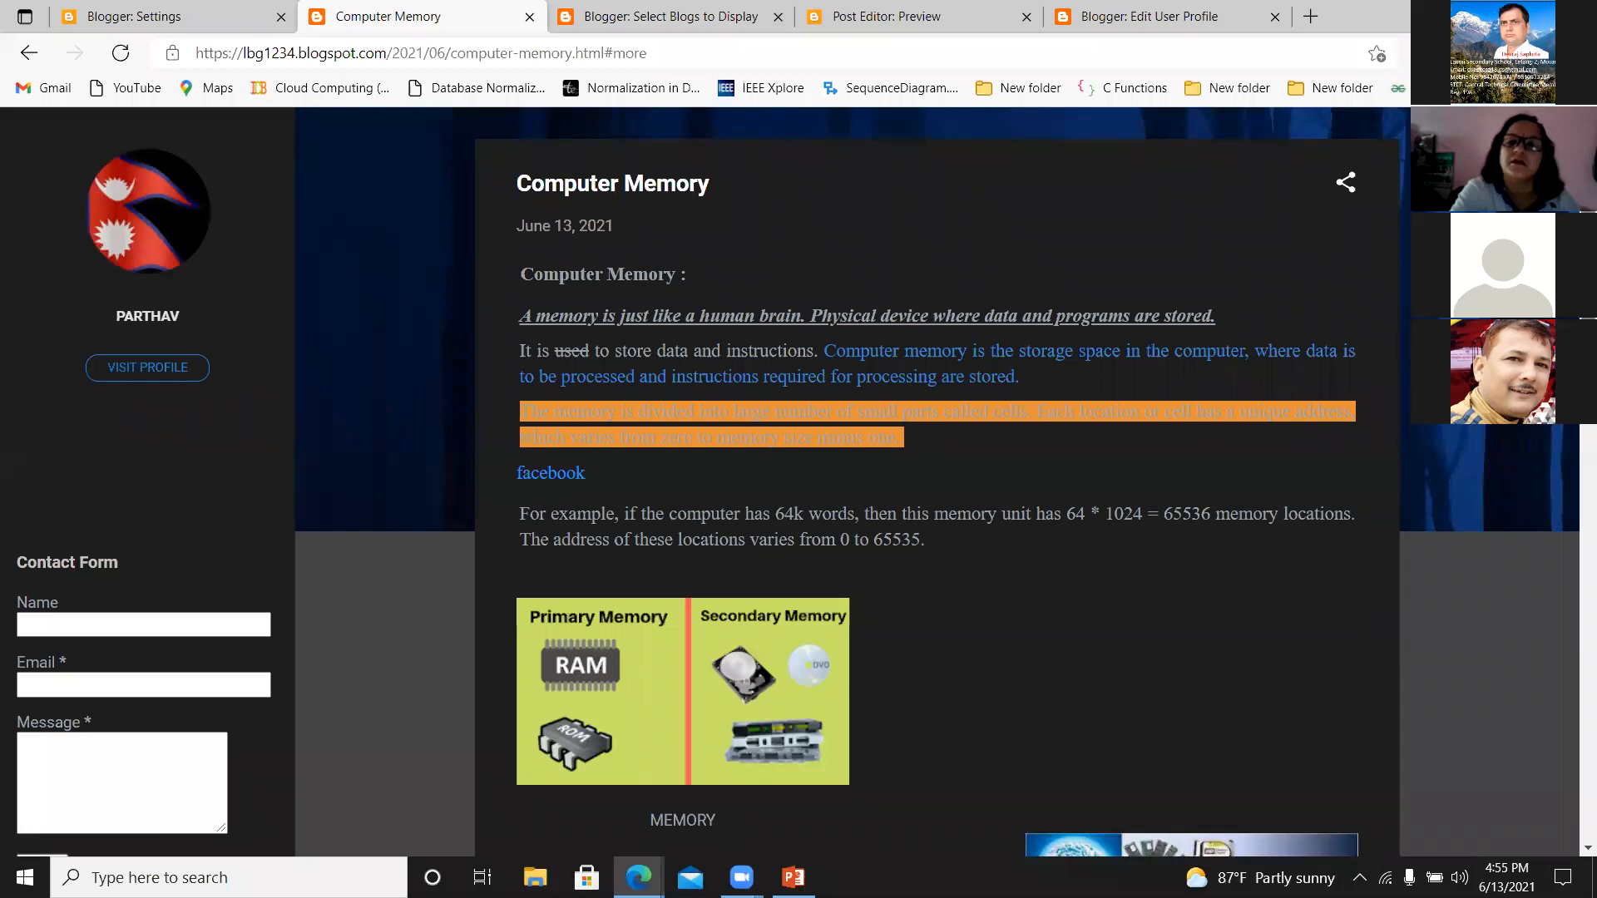
scroll(797, 482, "up", 1)
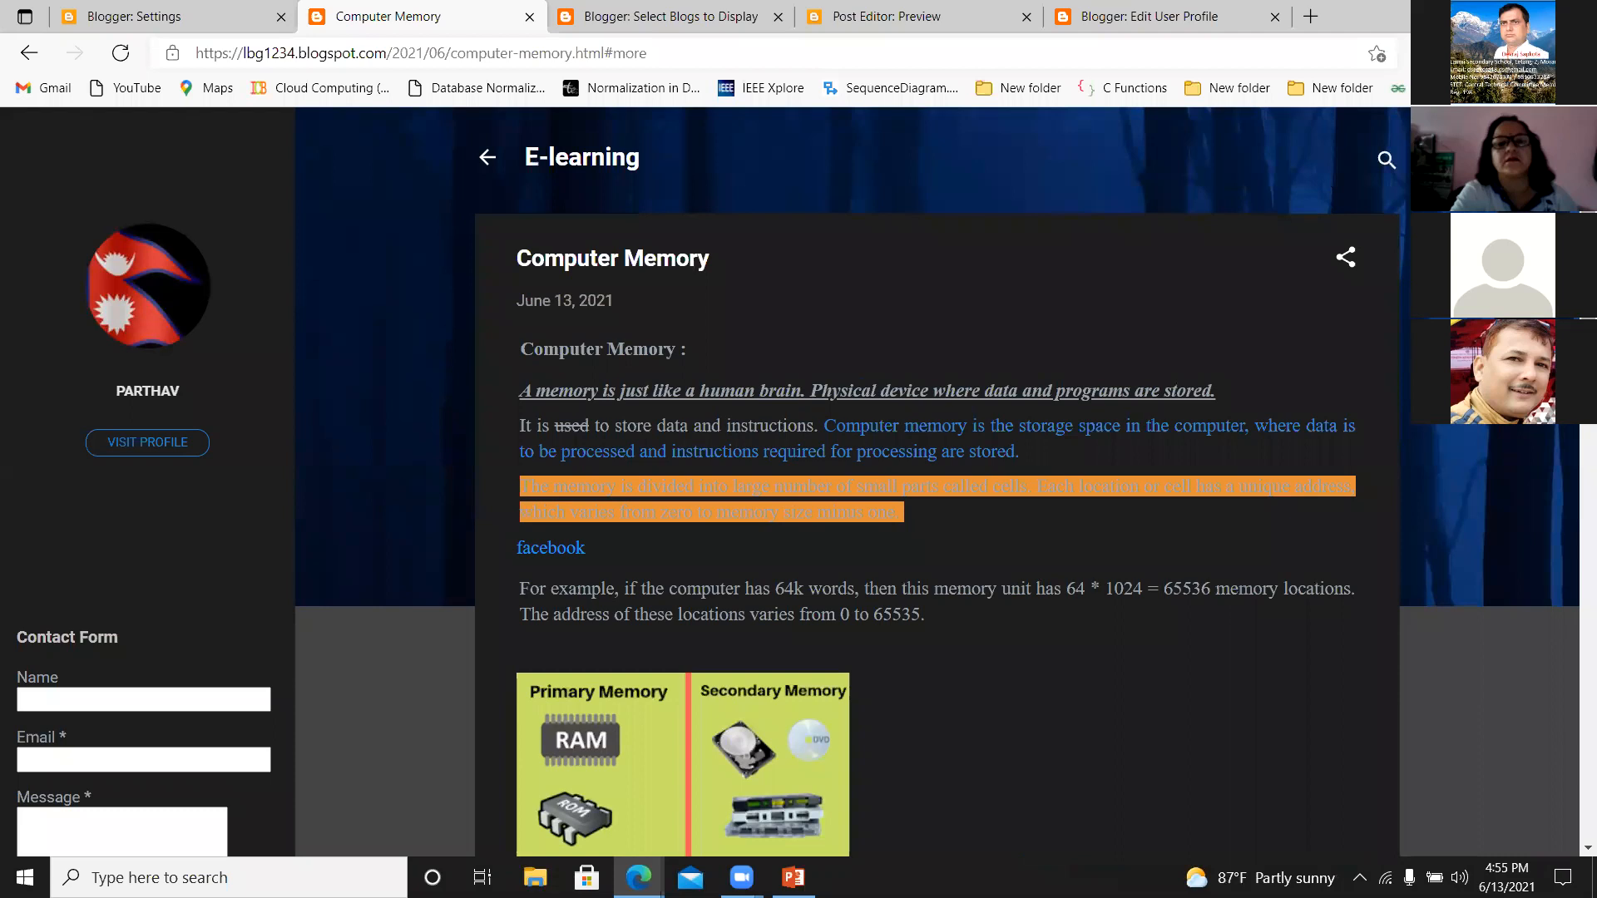
left_click(555, 551)
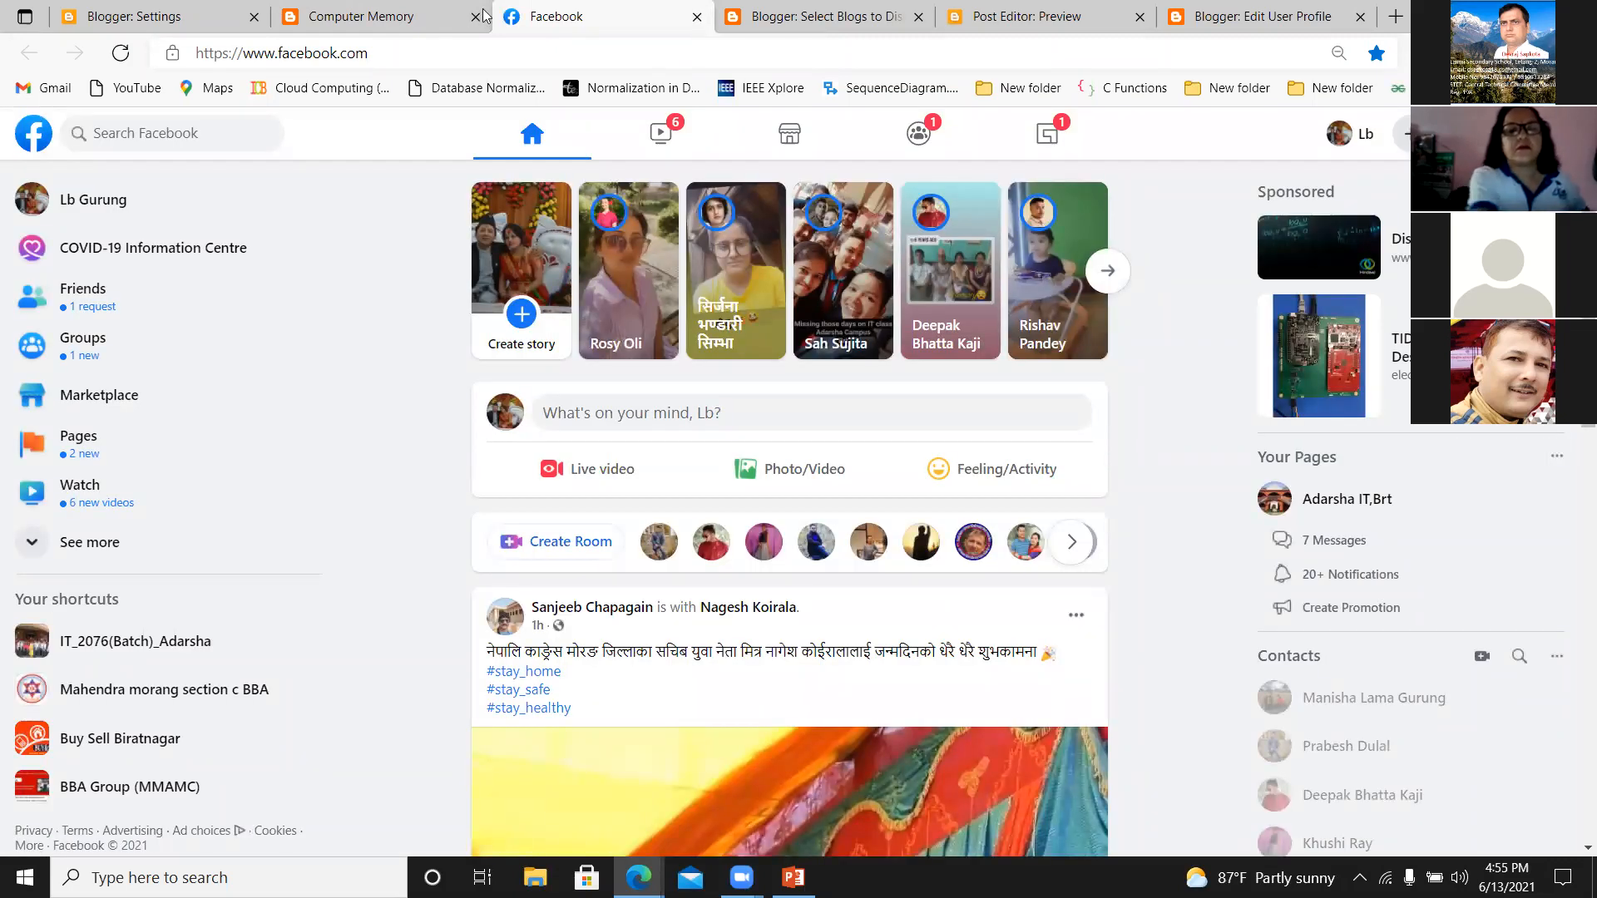
left_click(433, 17)
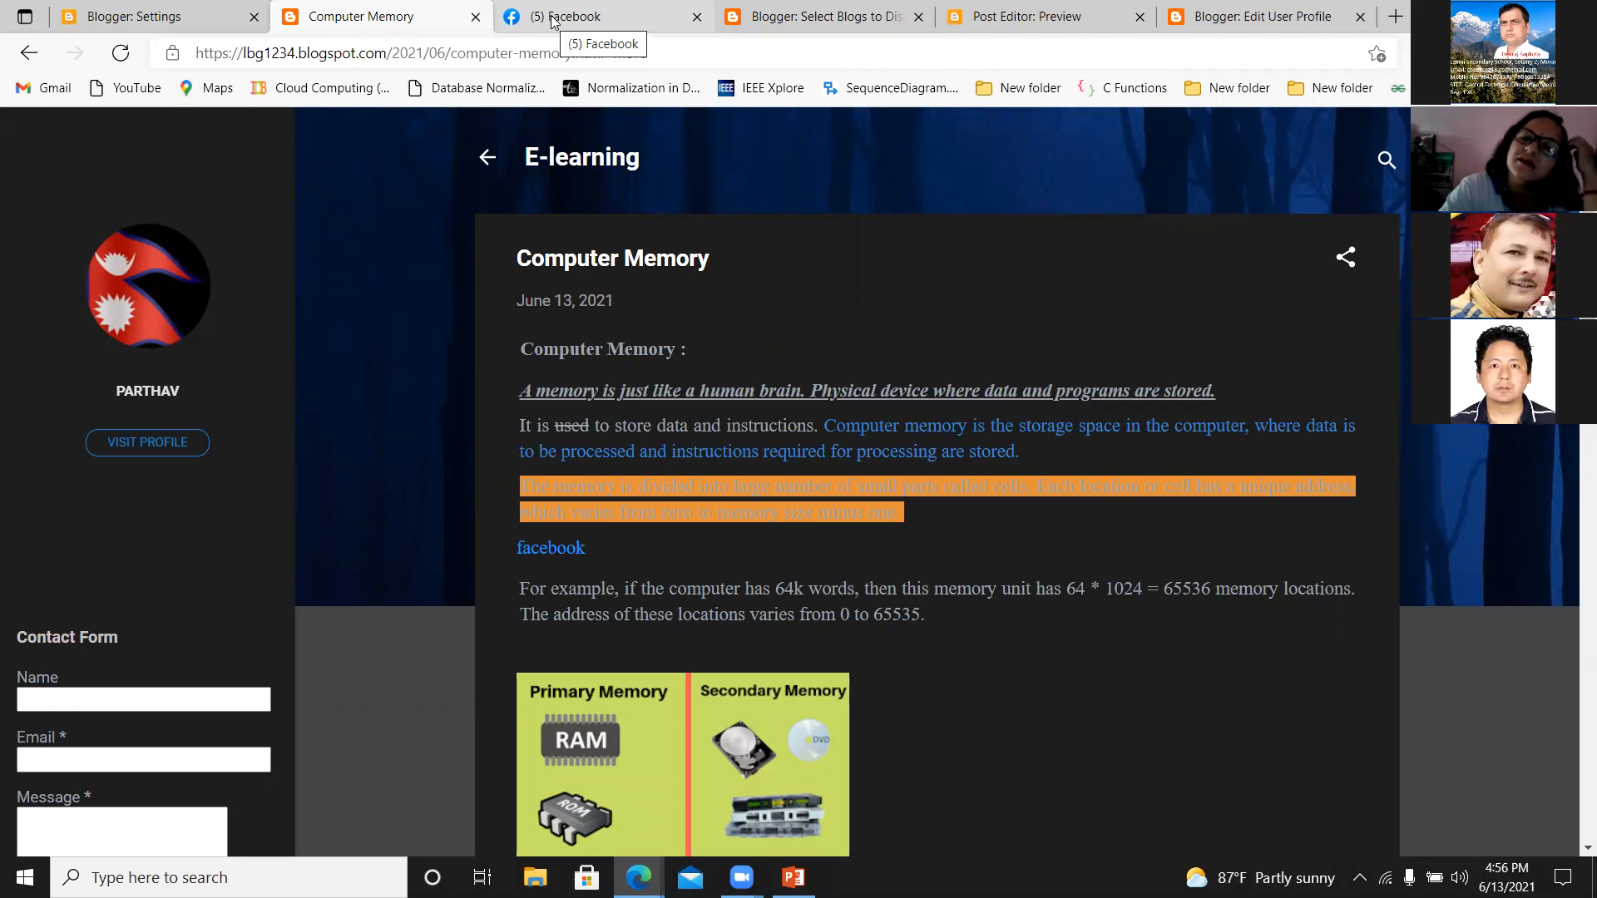
Look over the published Computer Memory post, from its heading down to the embedded video and comment area.
left_click(123, 16)
left_click(413, 15)
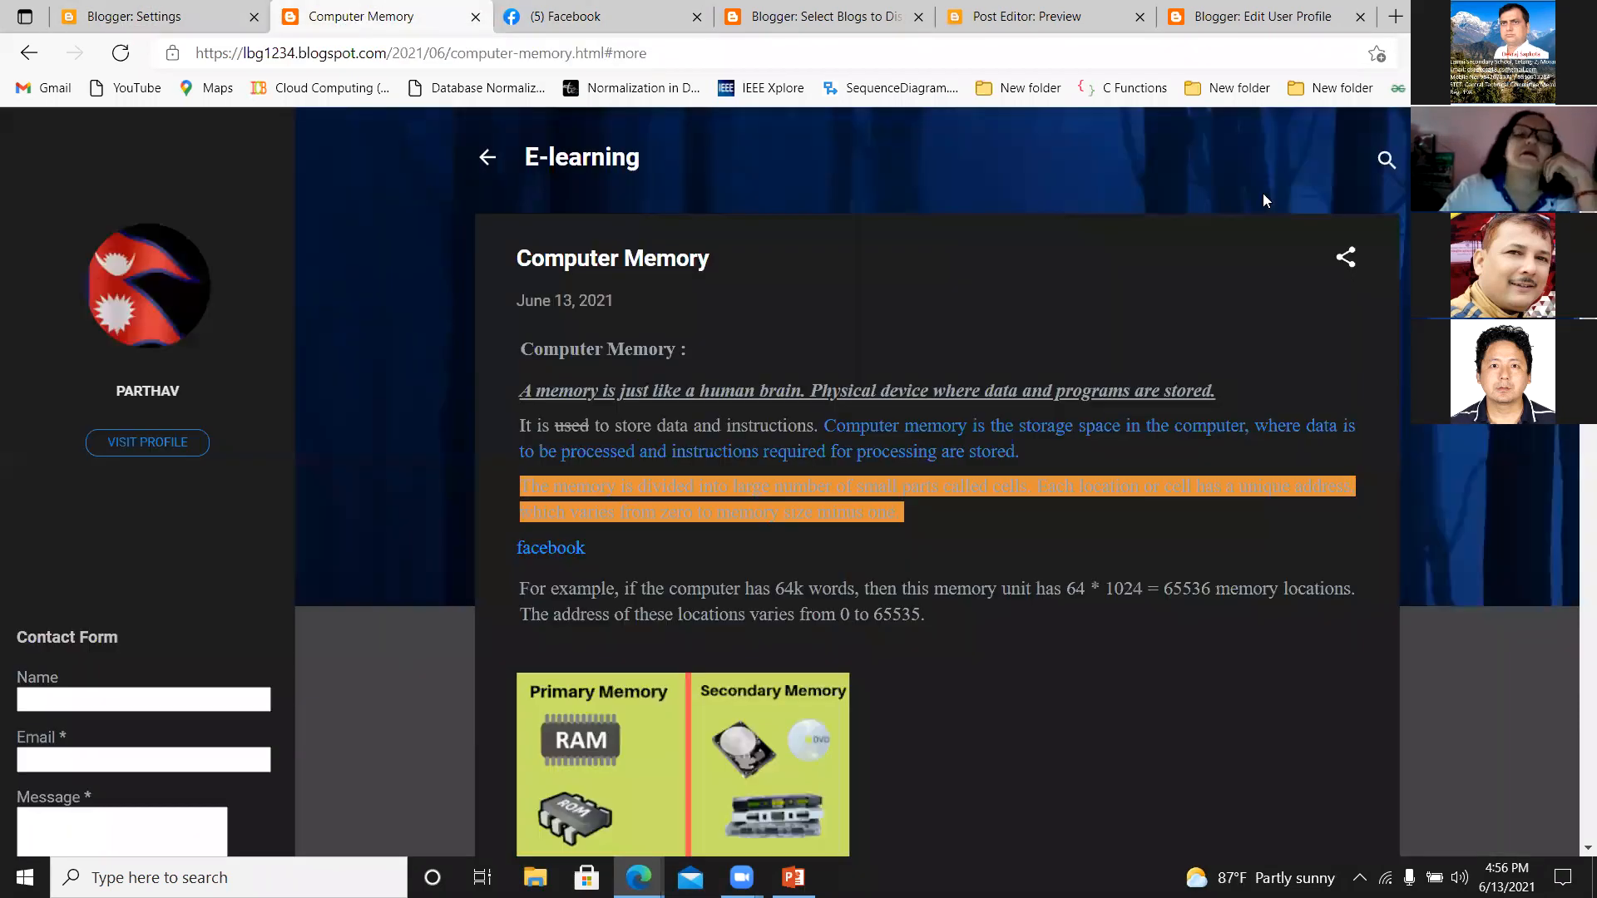
scroll(936, 582, "down", 8)
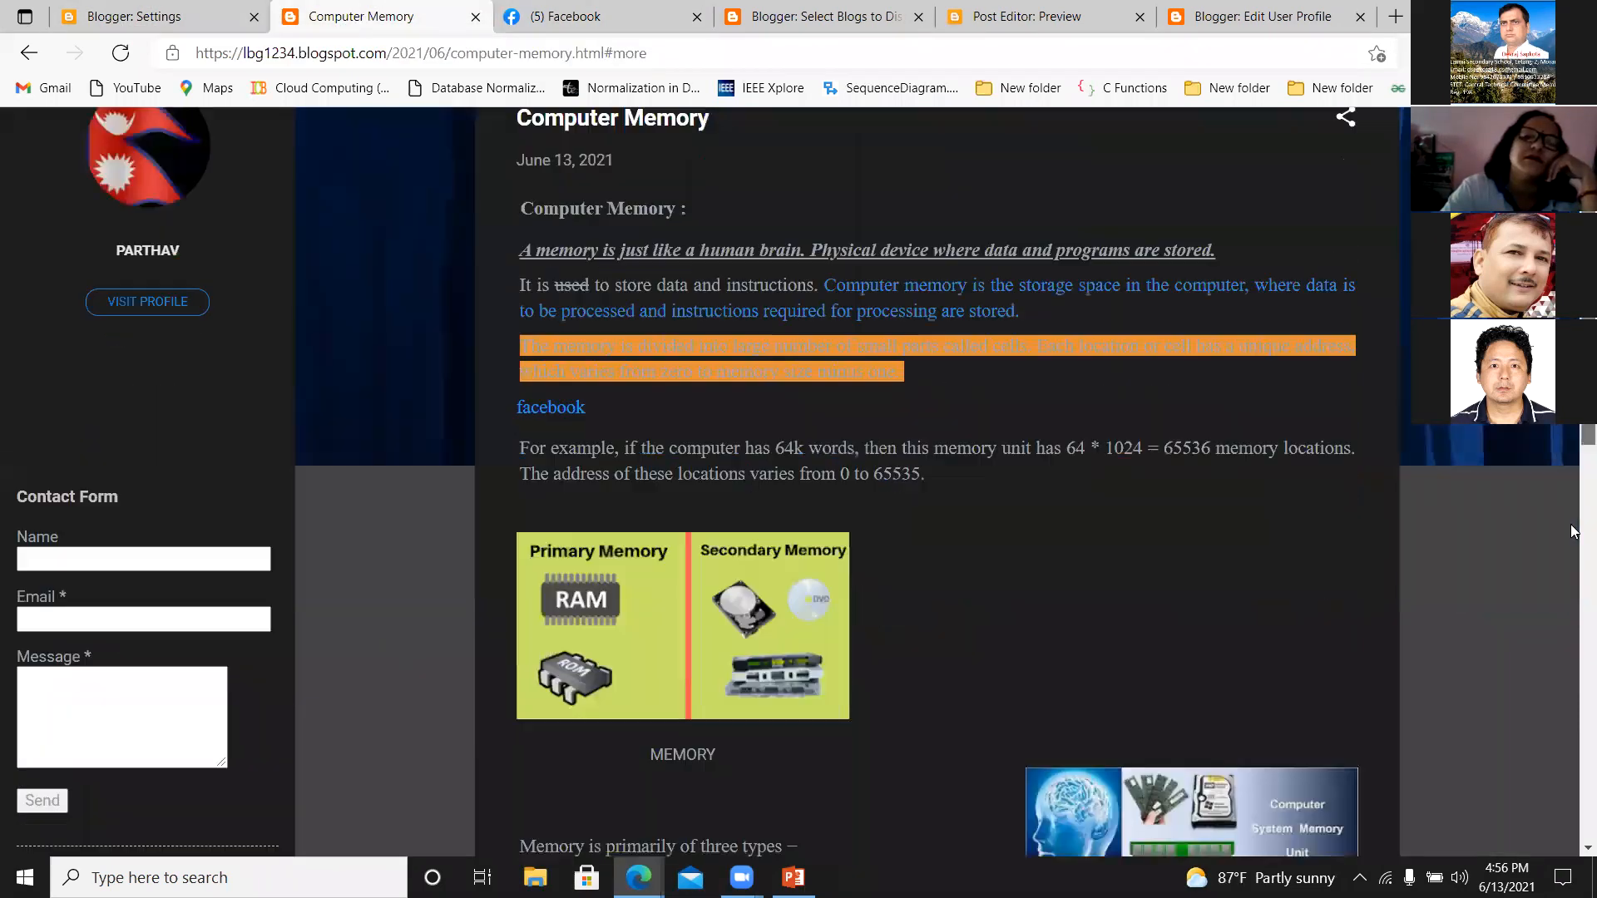
scroll(937, 582, "up", 8)
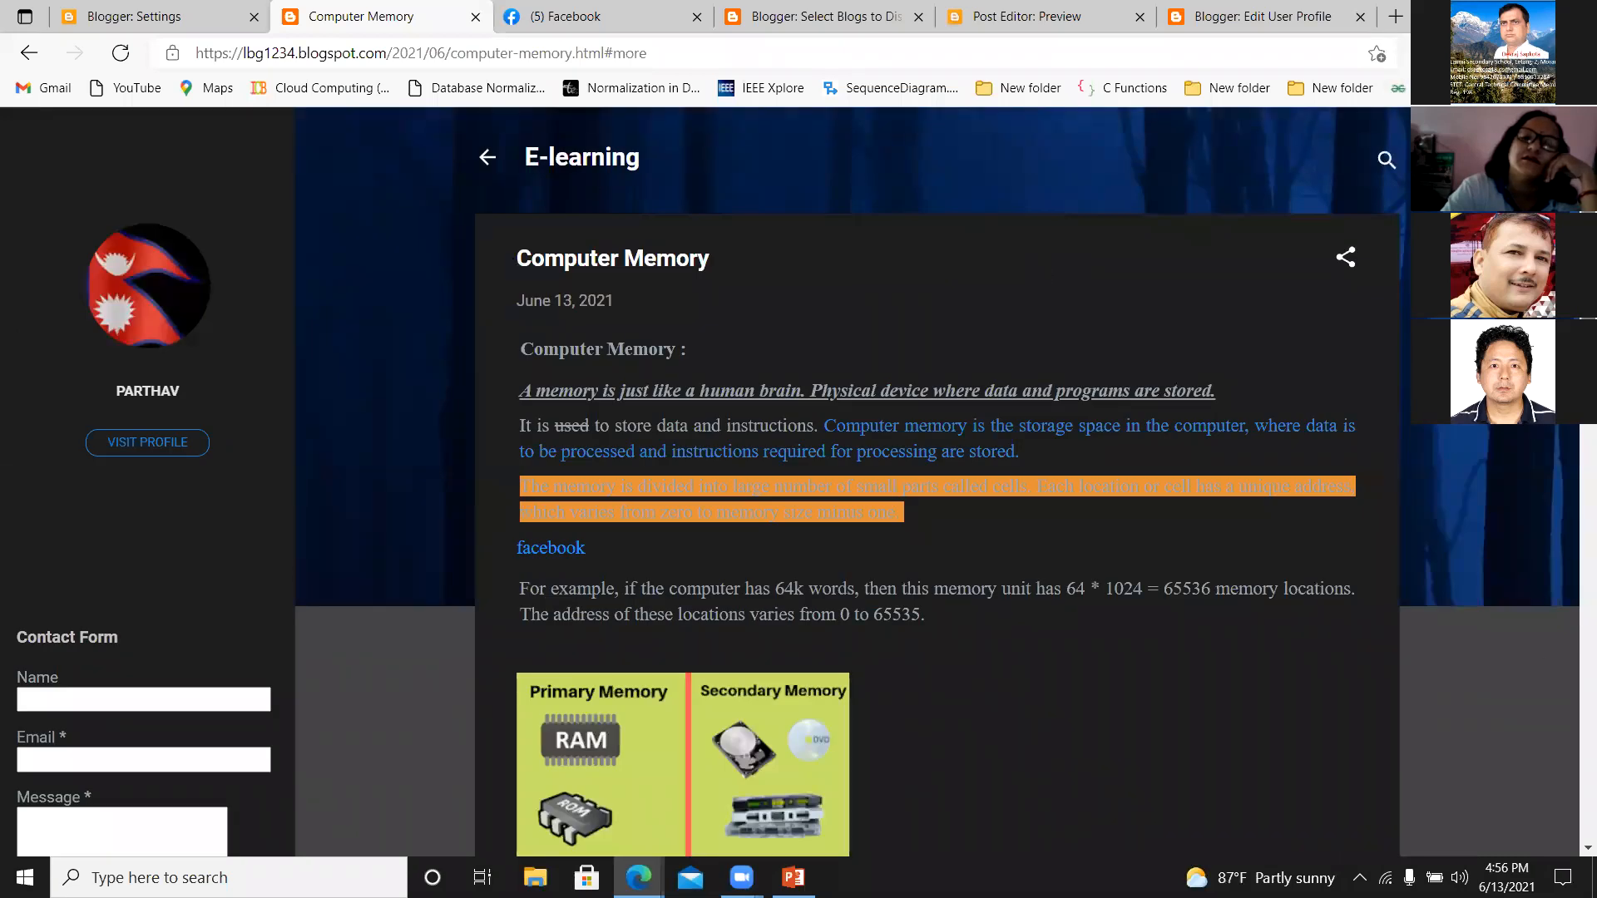
scroll(1554, 487, "down", 3)
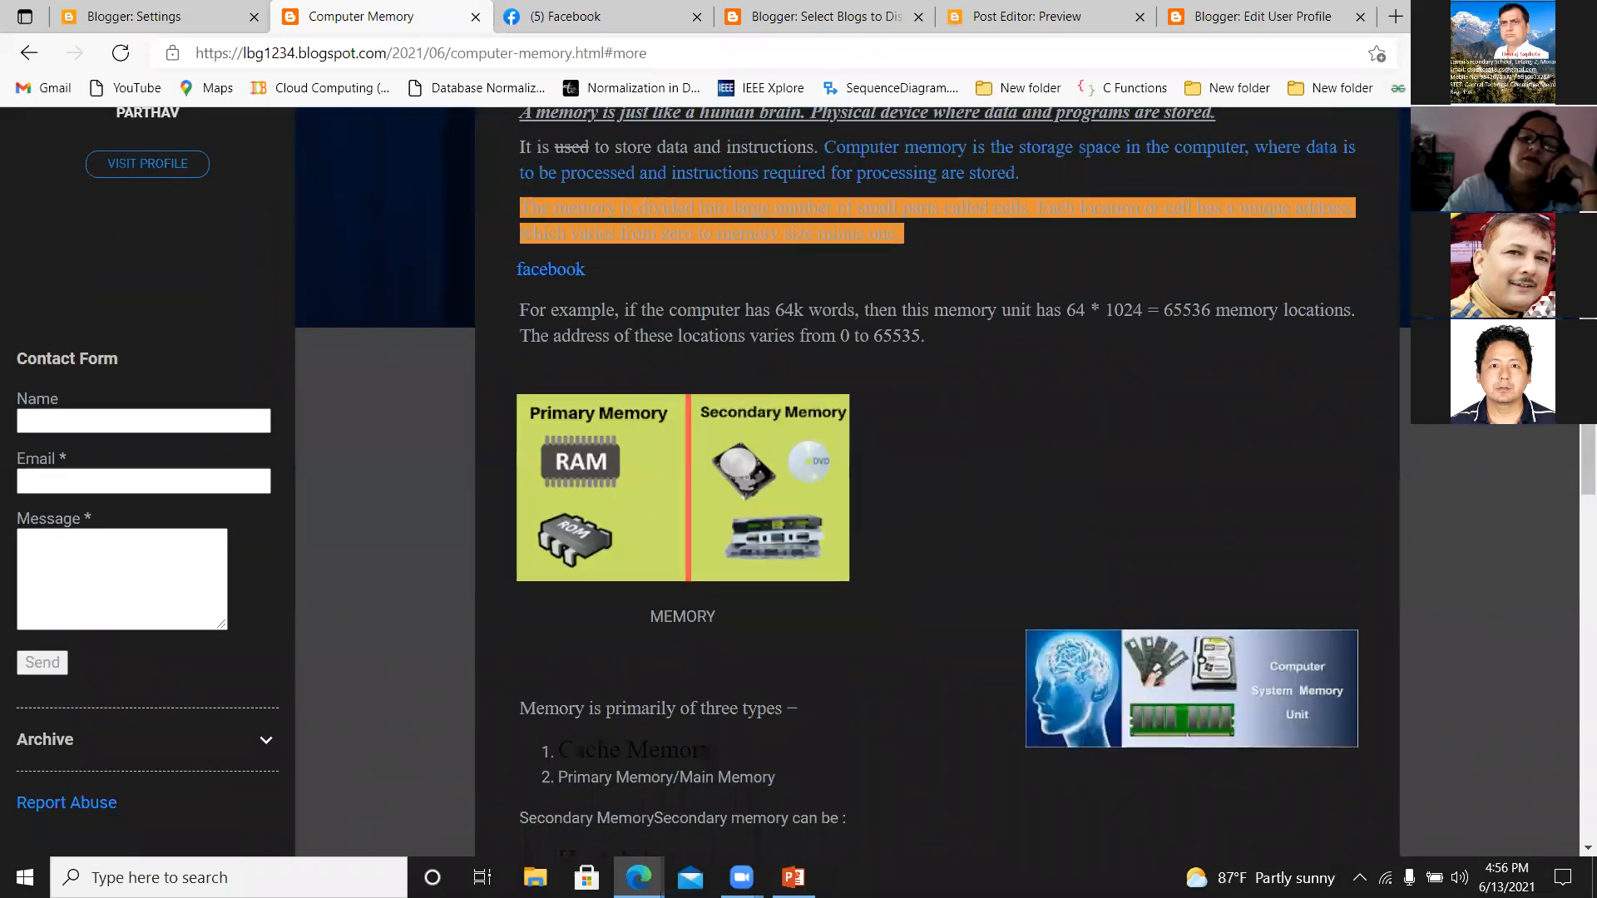
scroll(583, 855, "down", 8)
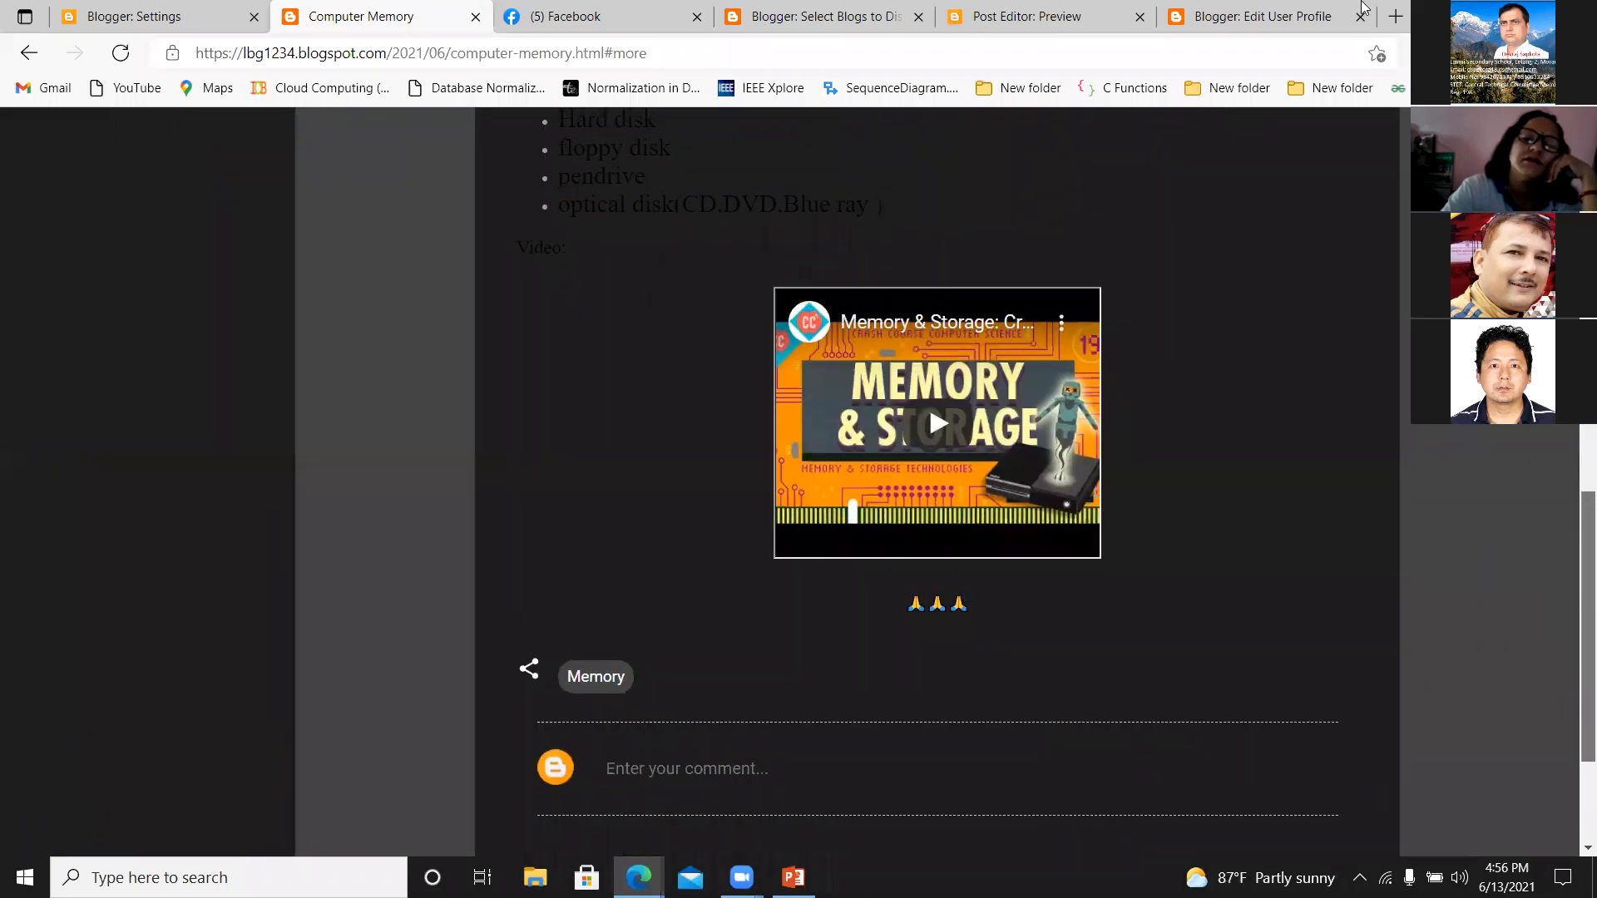
scroll(938, 483, "up", 8)
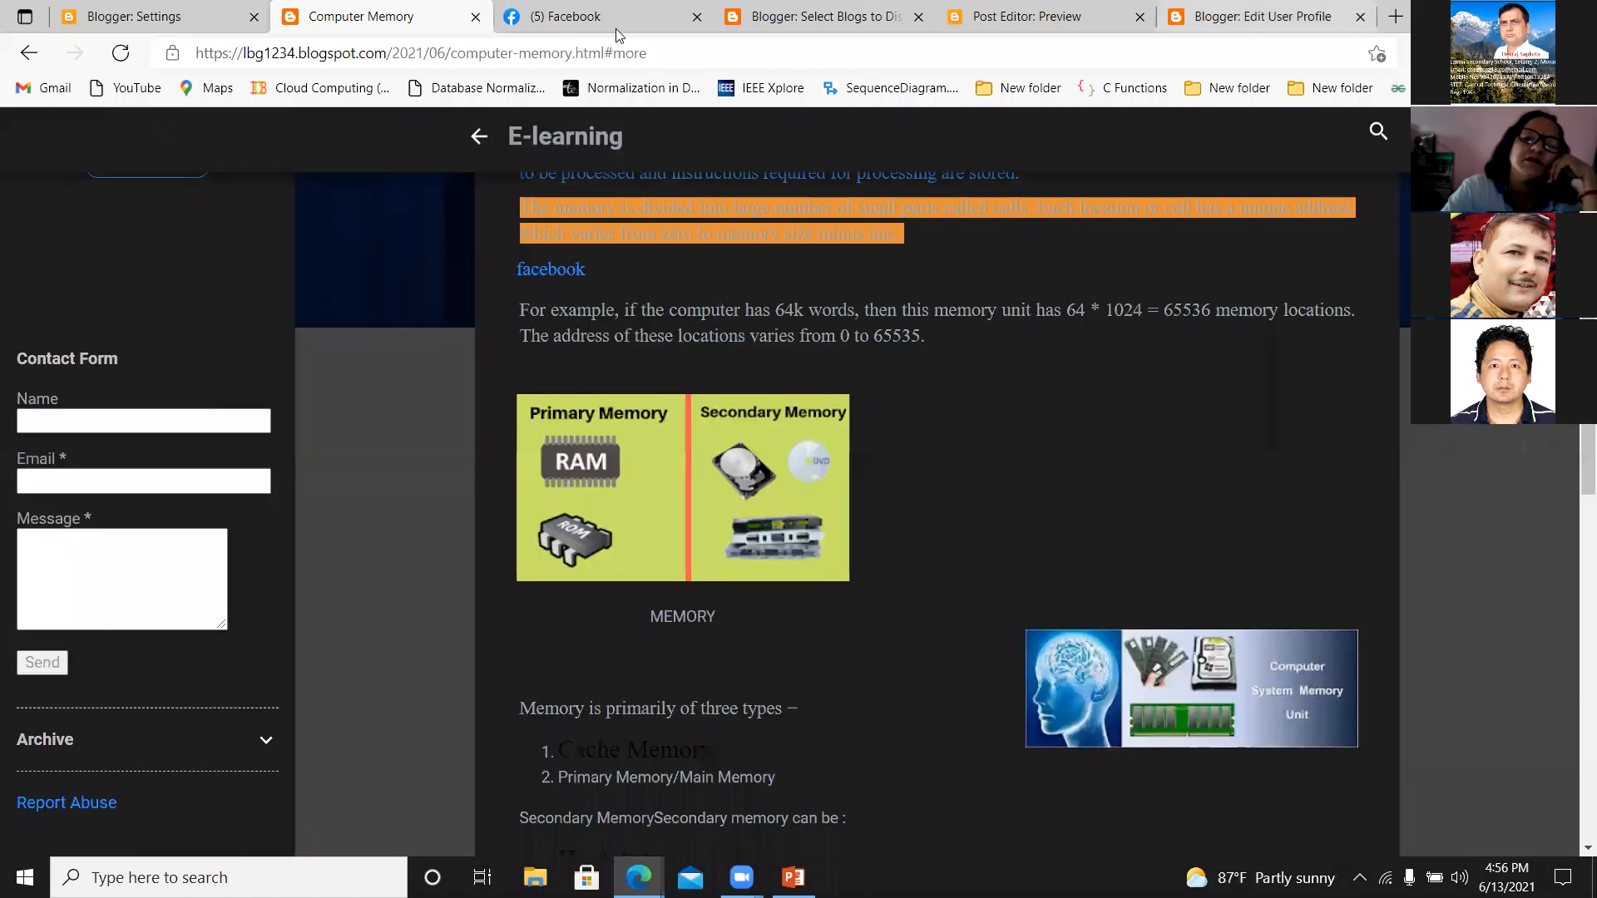
Create a new post in the E-learning blog and title it "Blog post #2".
left_click(192, 23)
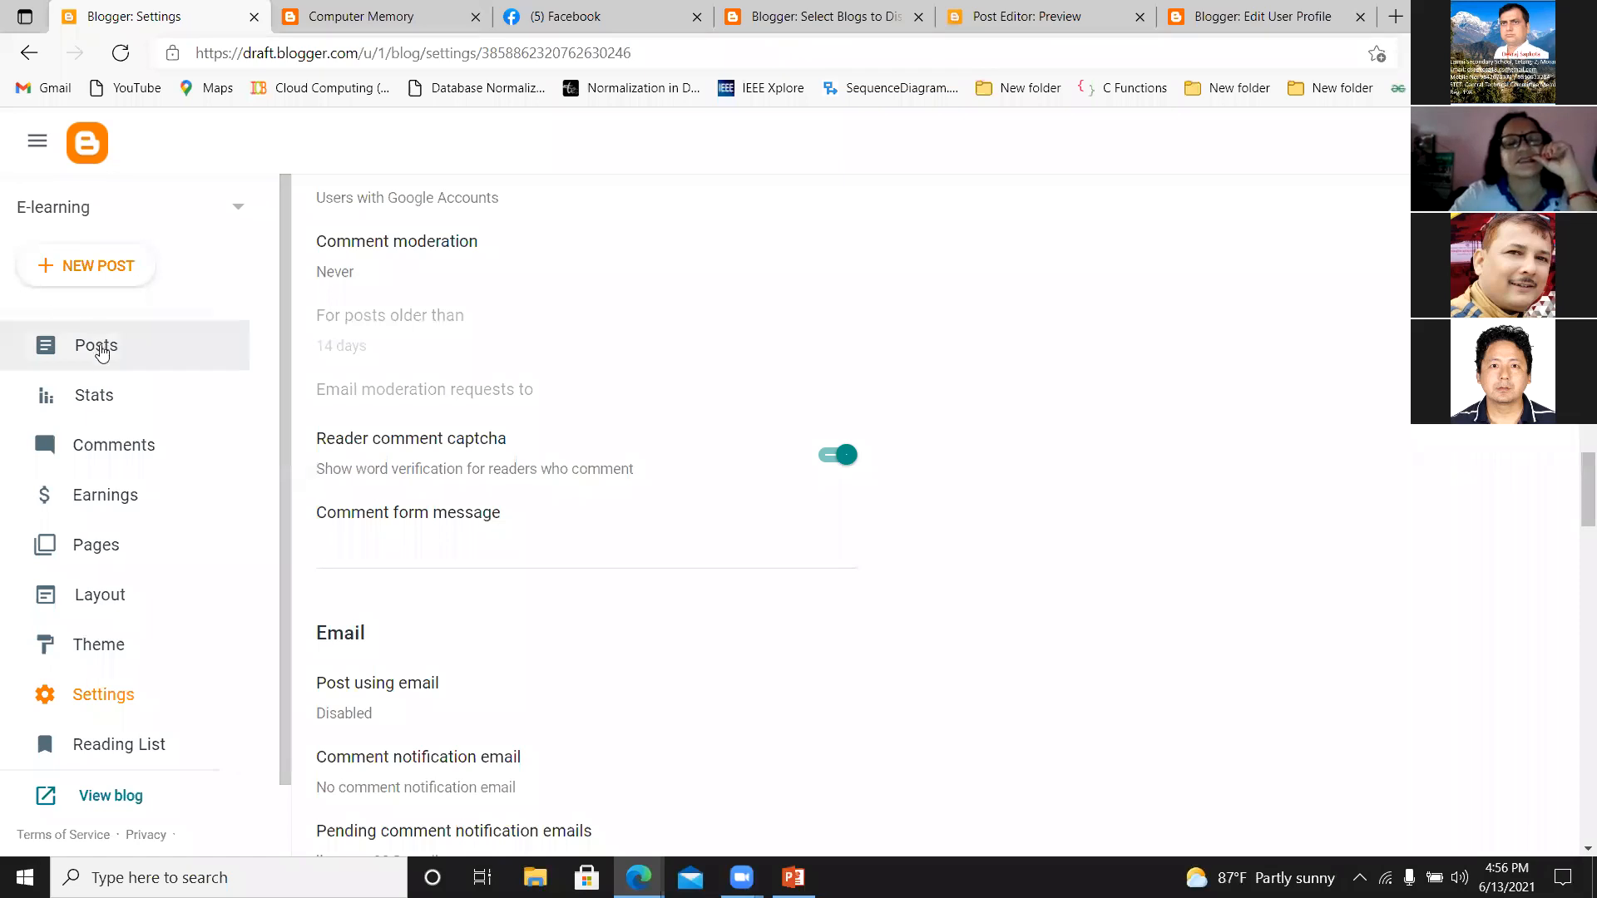
left_click(93, 352)
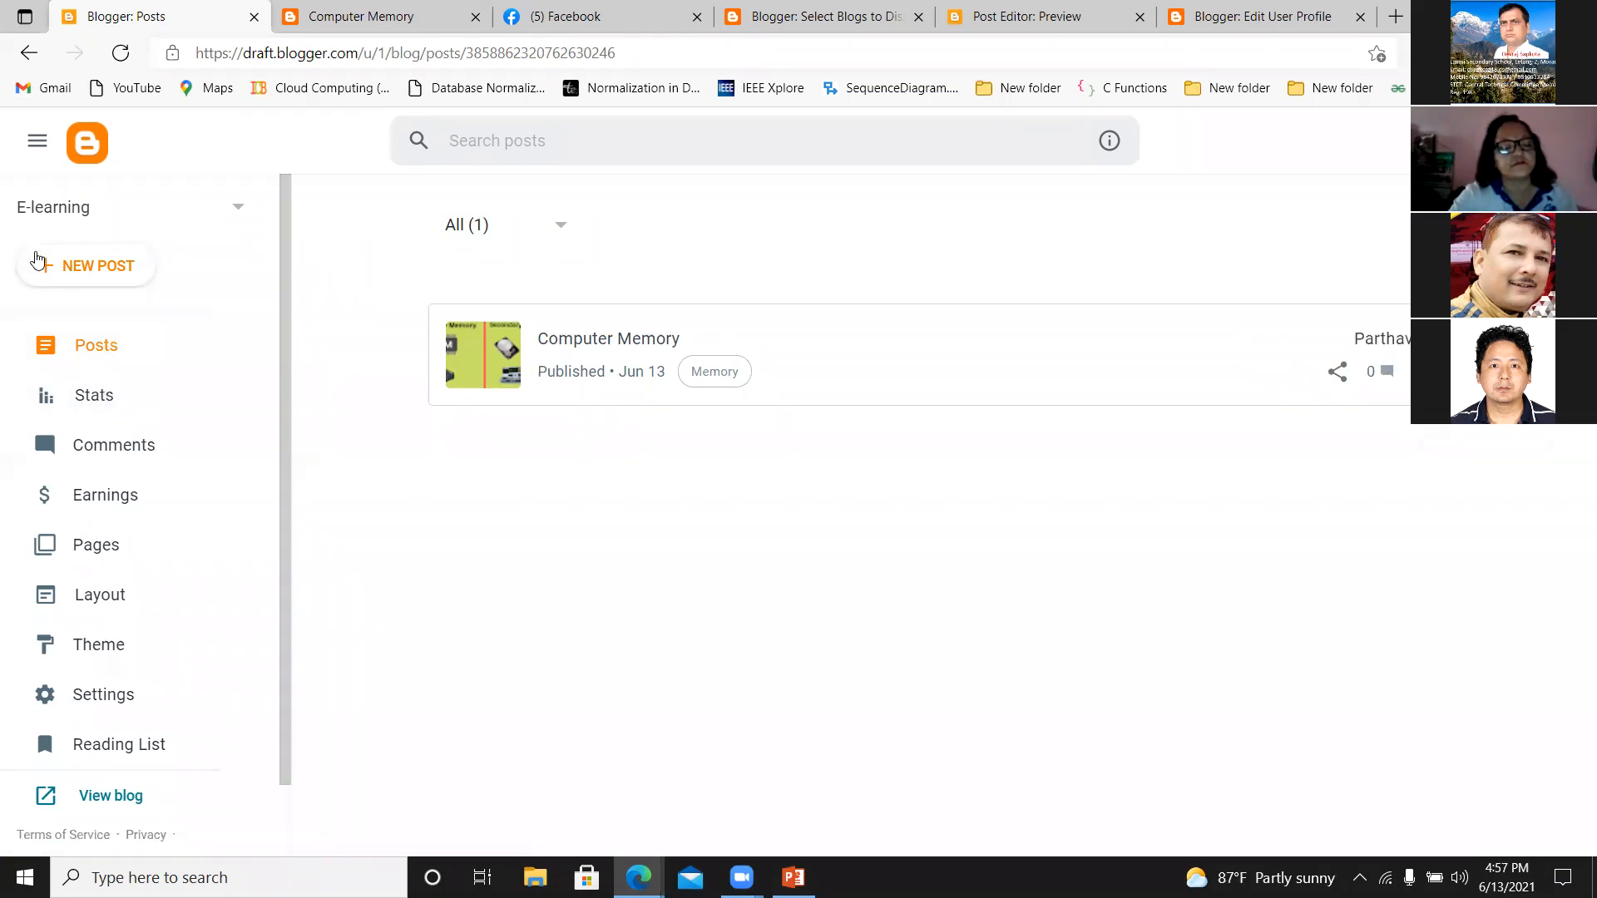
left_click(65, 267)
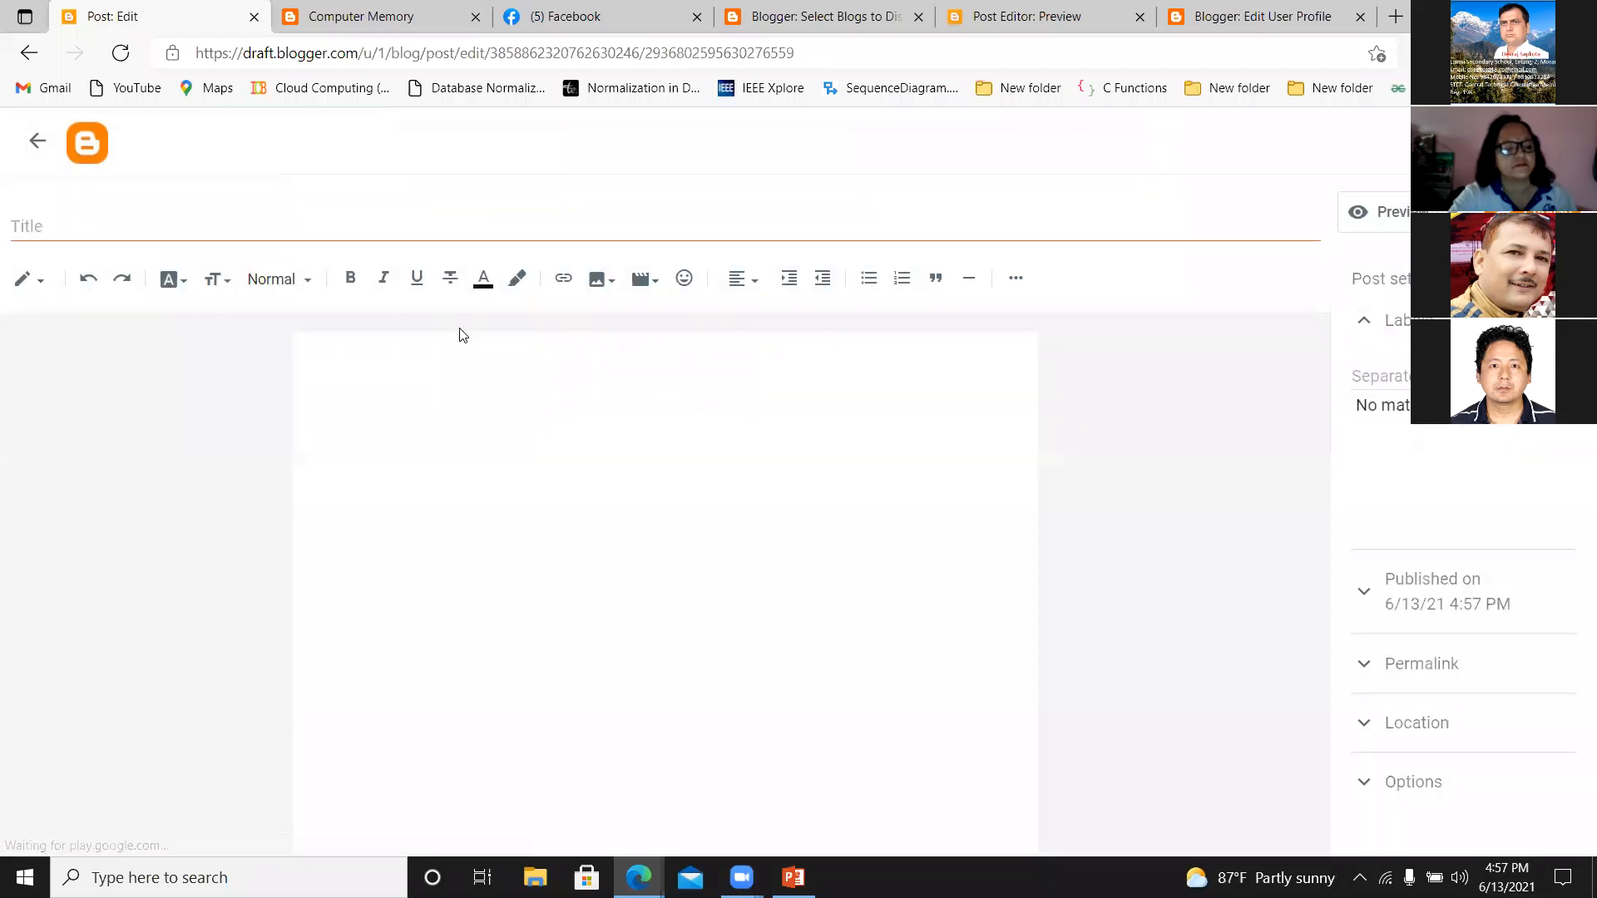
left_click(460, 356)
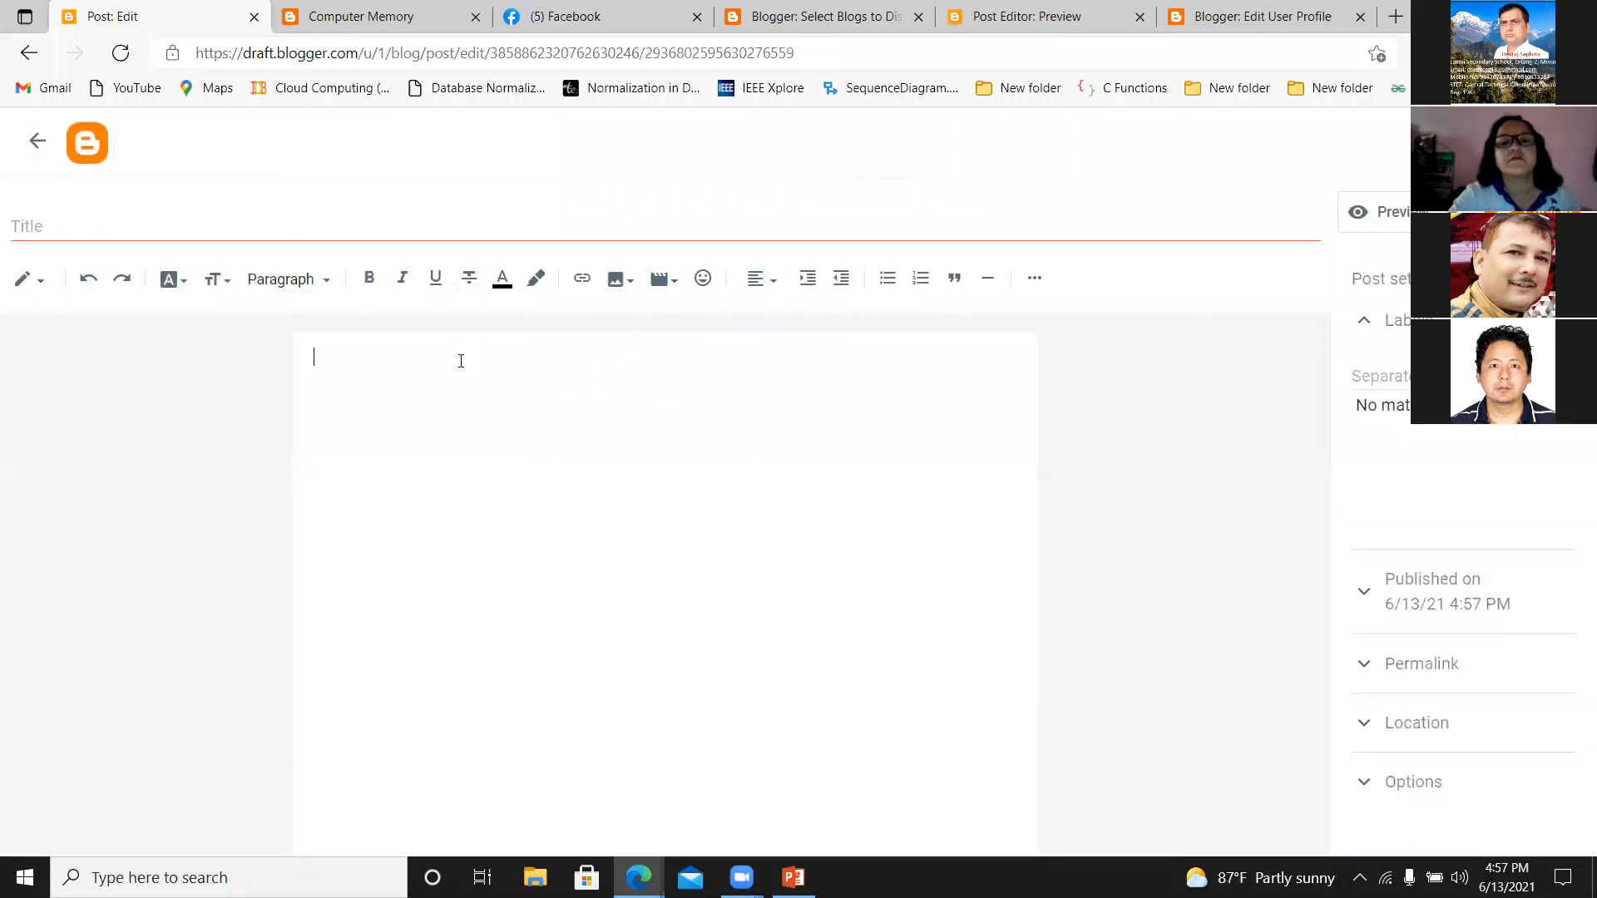
left_click(123, 223)
type("Blog post ")
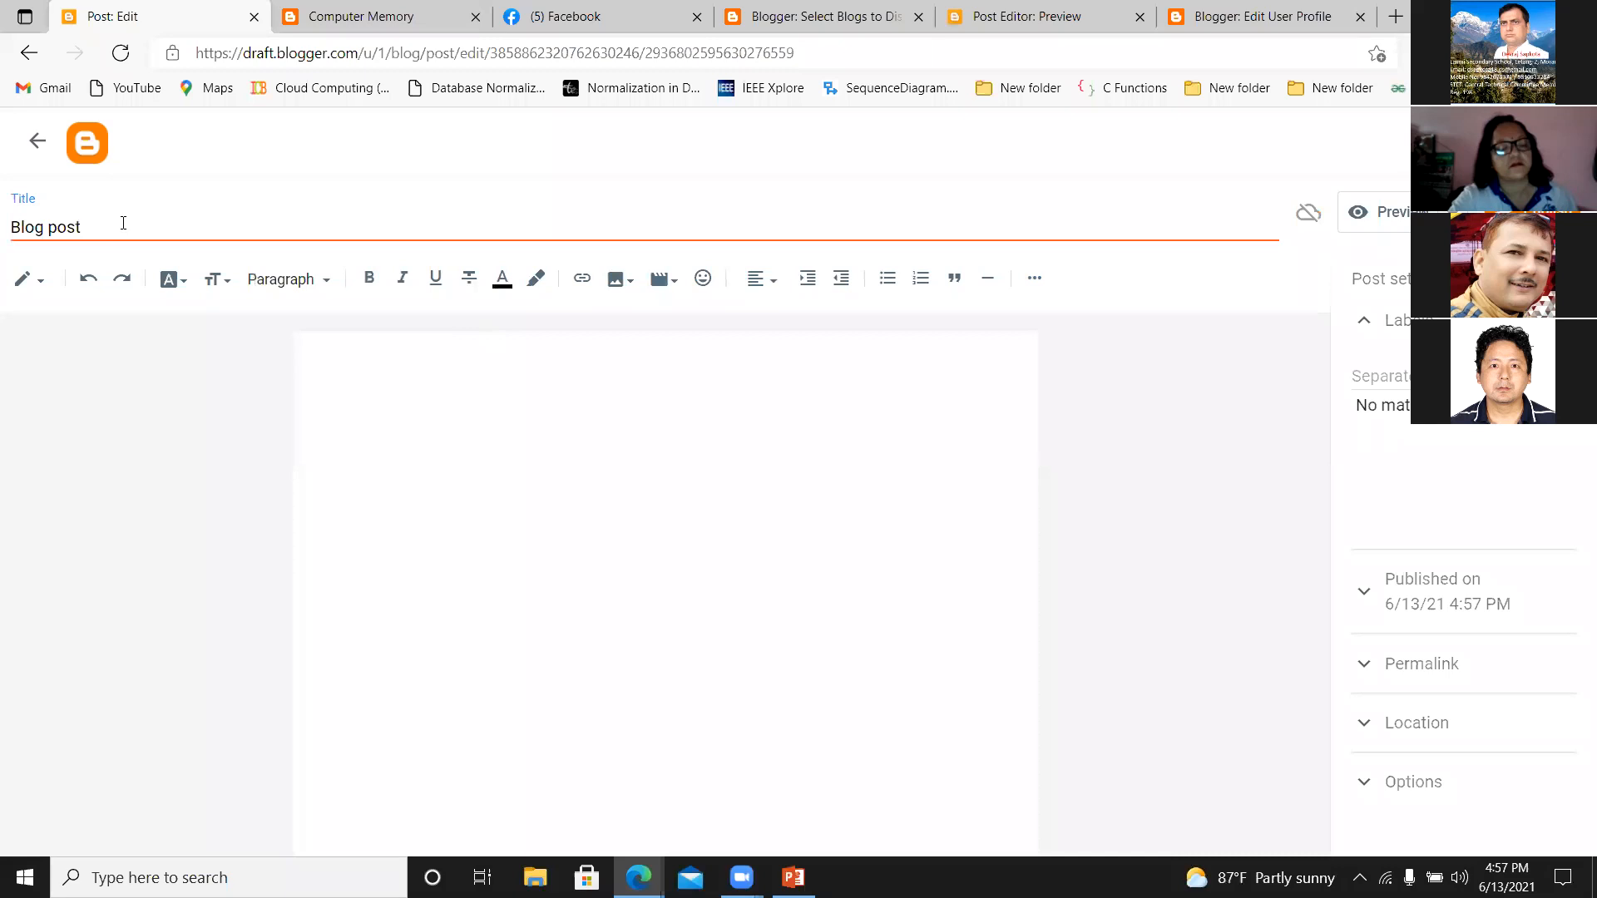
type("#2")
Write the post body as three separate lines: "Computer", "It is an electronic device." and "youtube".
left_click(349, 360)
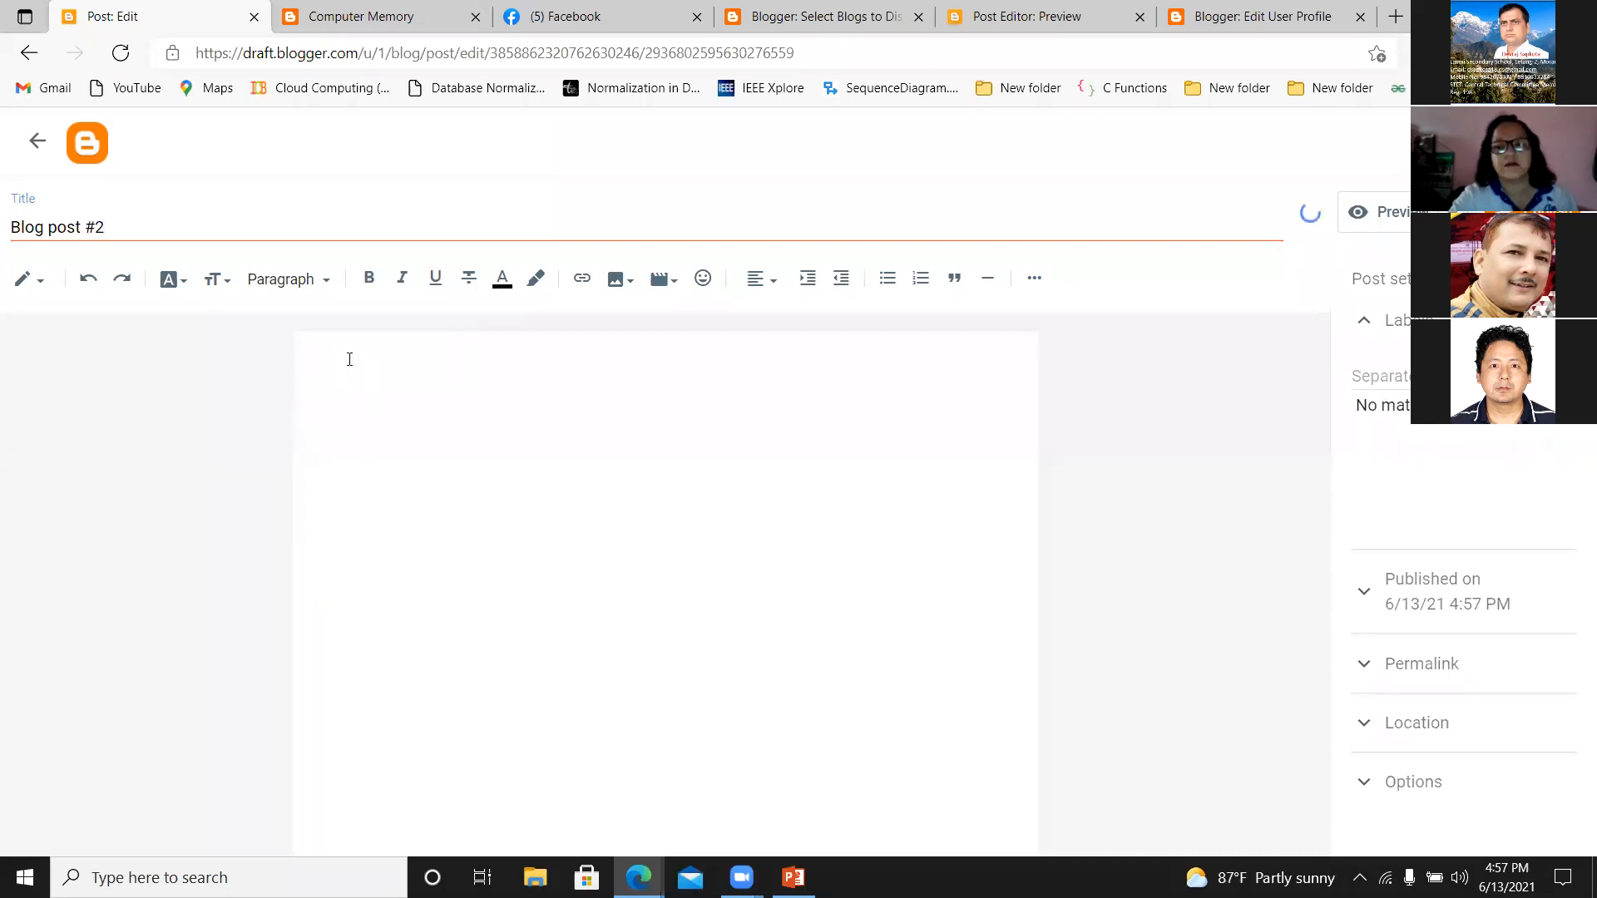
type("Computer ")
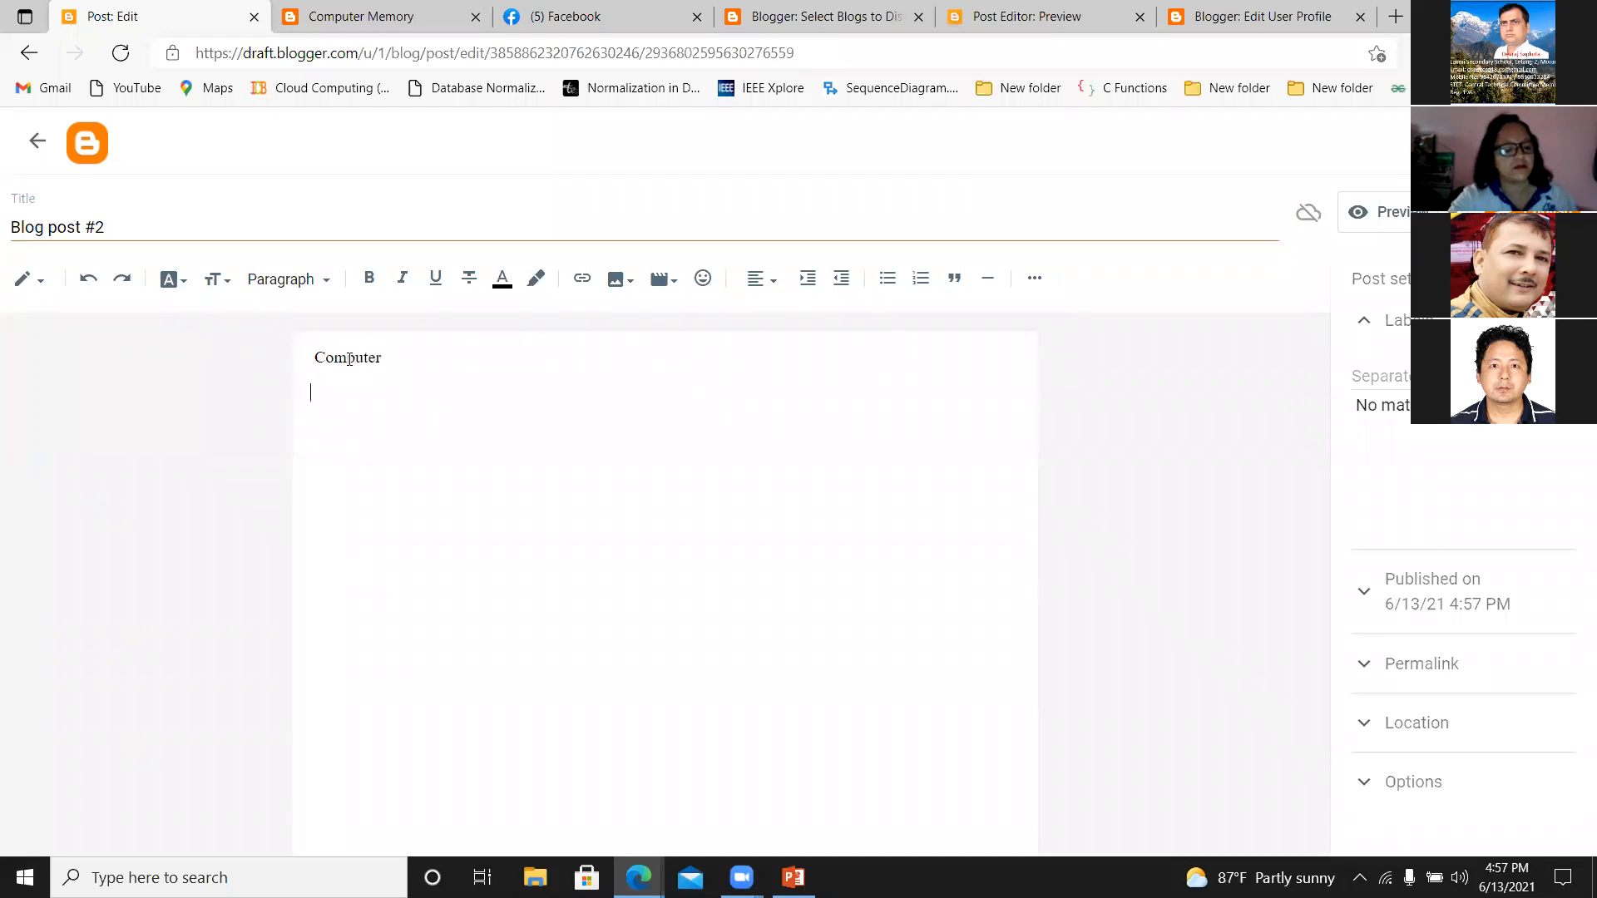
type("T")
key("BackSpace")
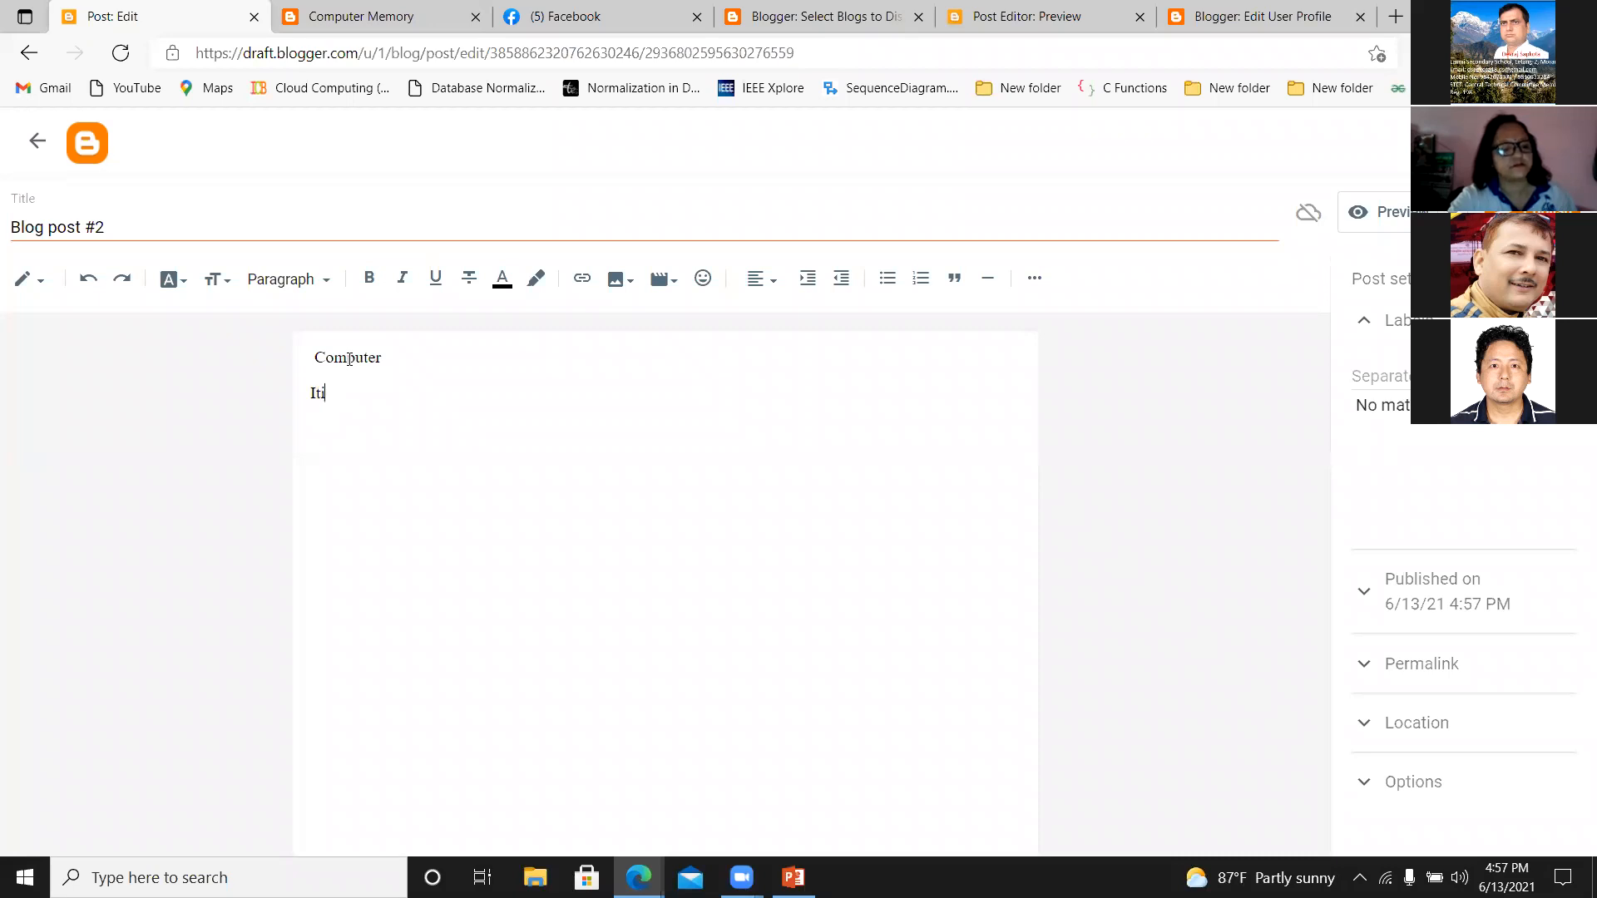
type("ian")
key("BackSpace")
type("an electronic device")
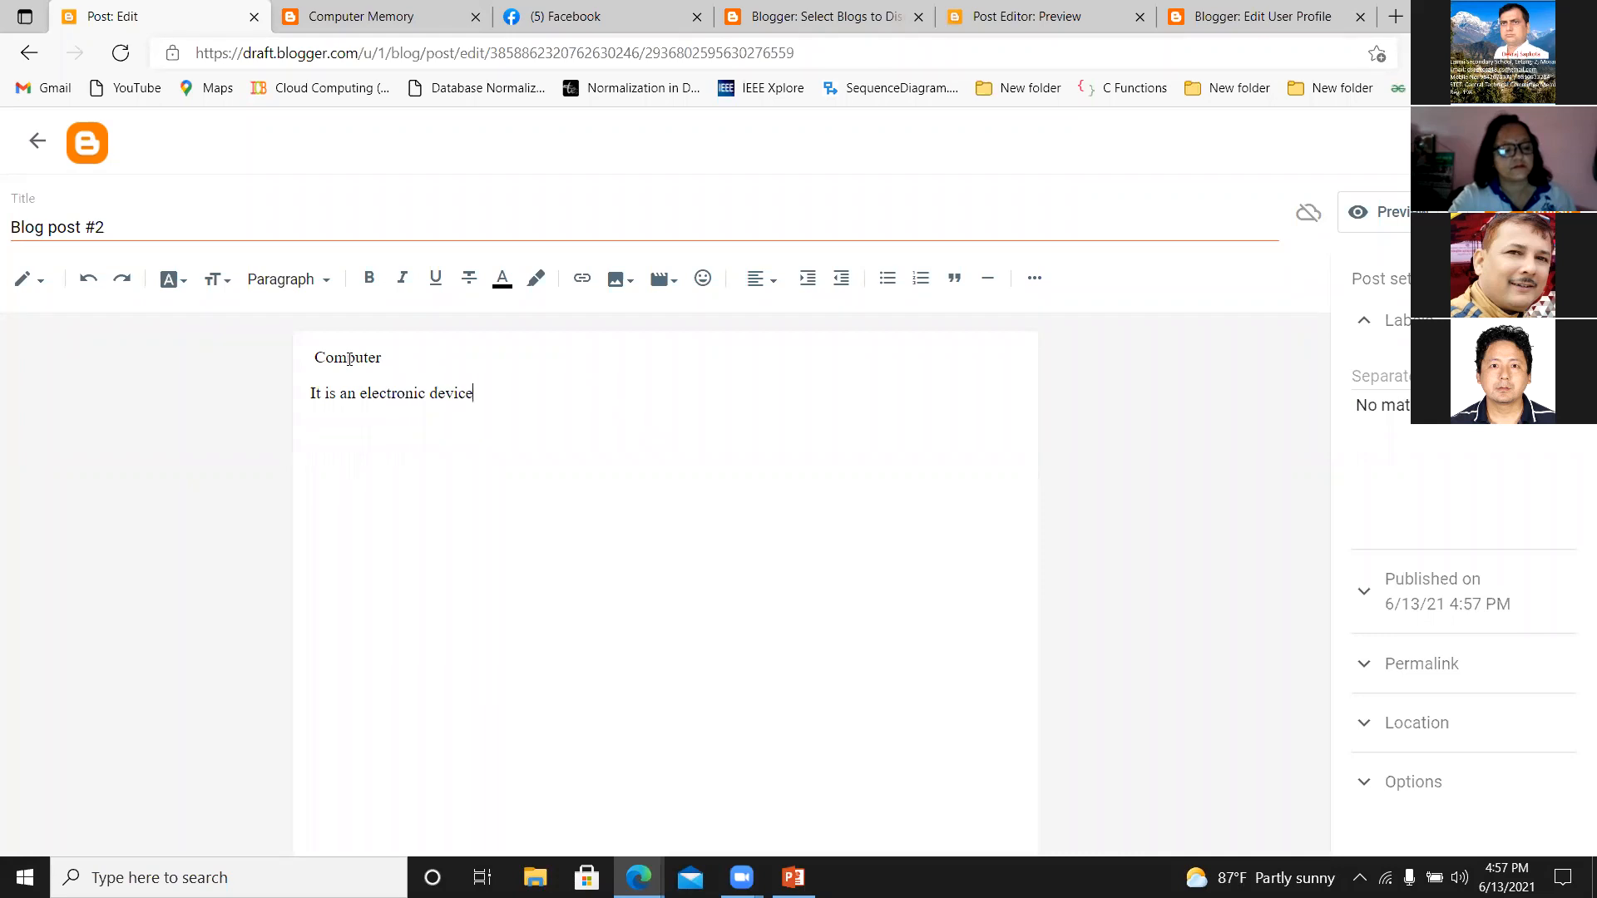
type(".")
key("Return")
type("you")
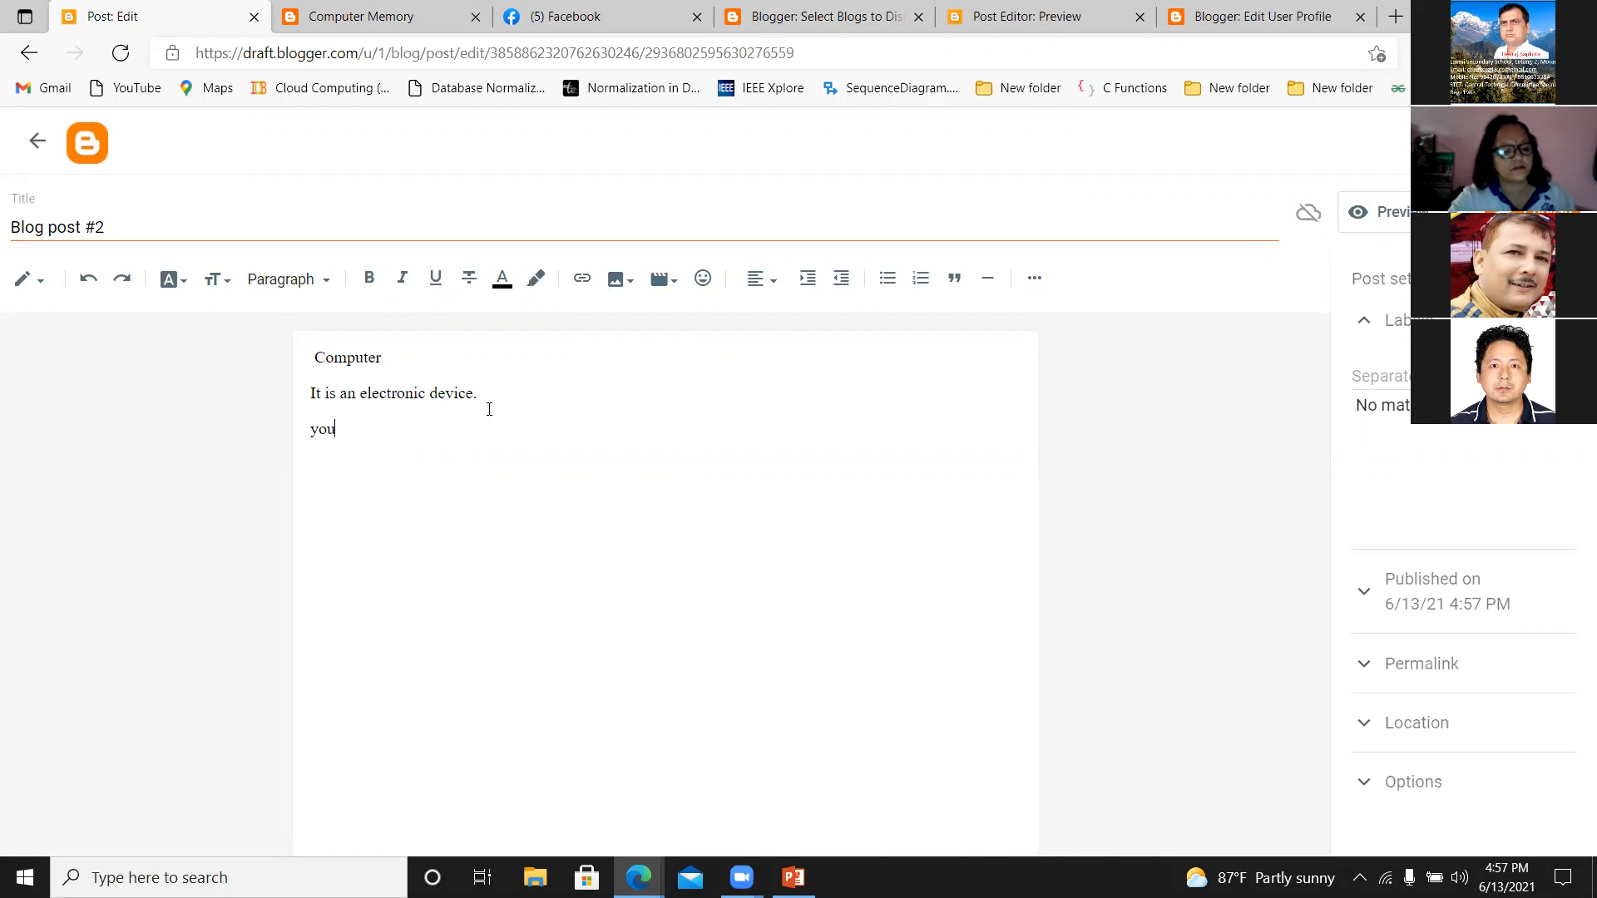
type("tube")
Format all three lines of the post body in Arial at the Large text size.
left_click_drag(316, 358, 384, 450)
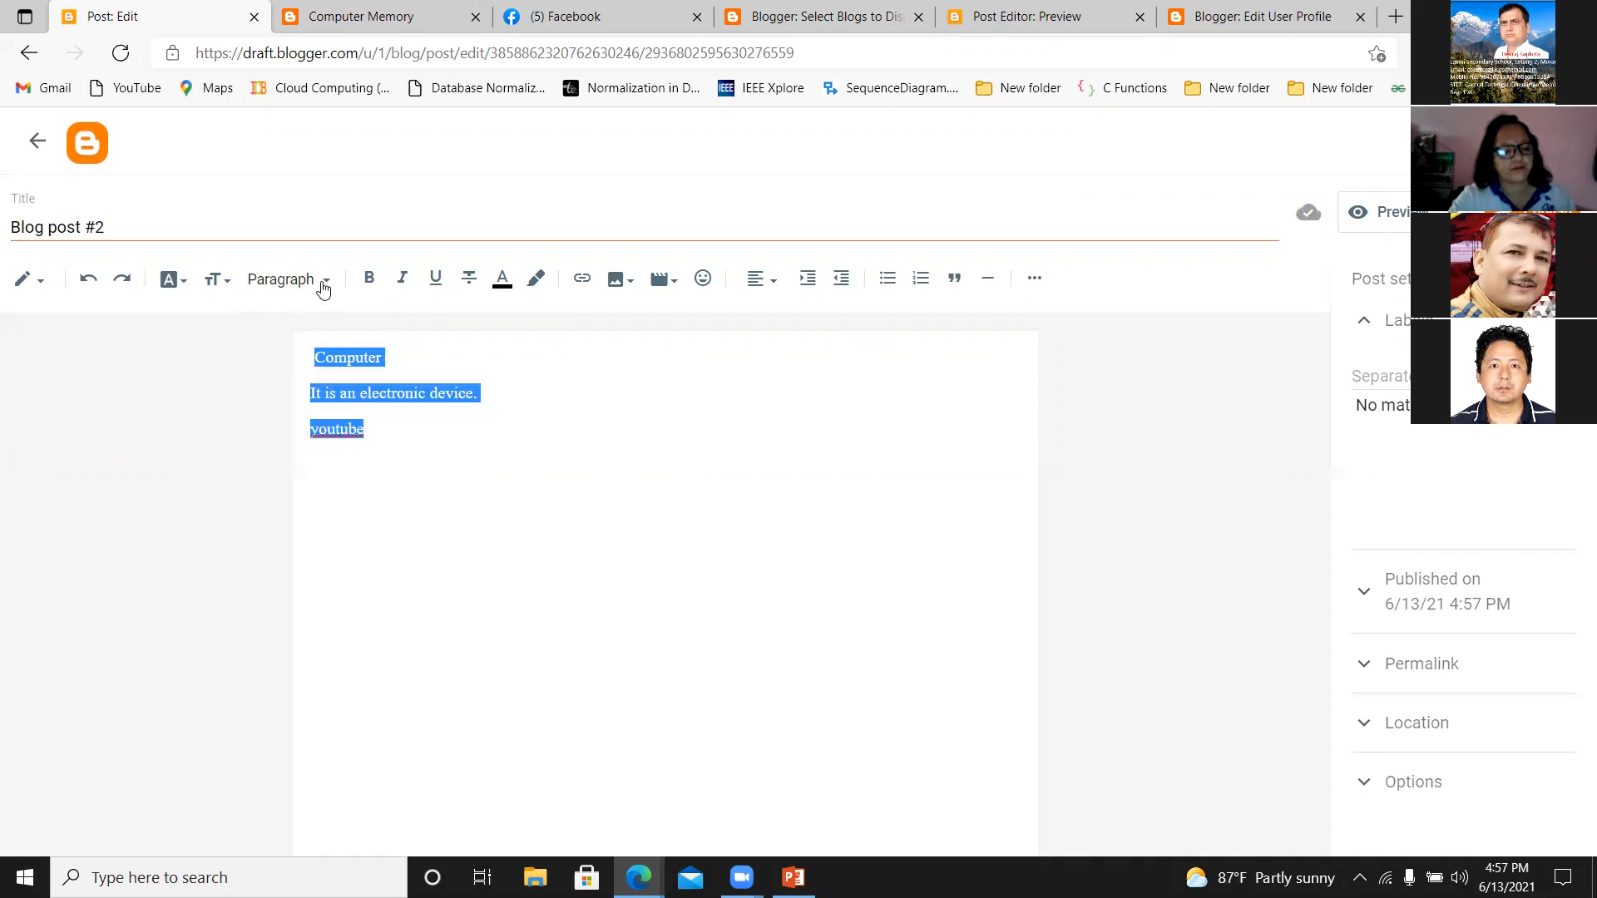
left_click(188, 285)
left_click(188, 285)
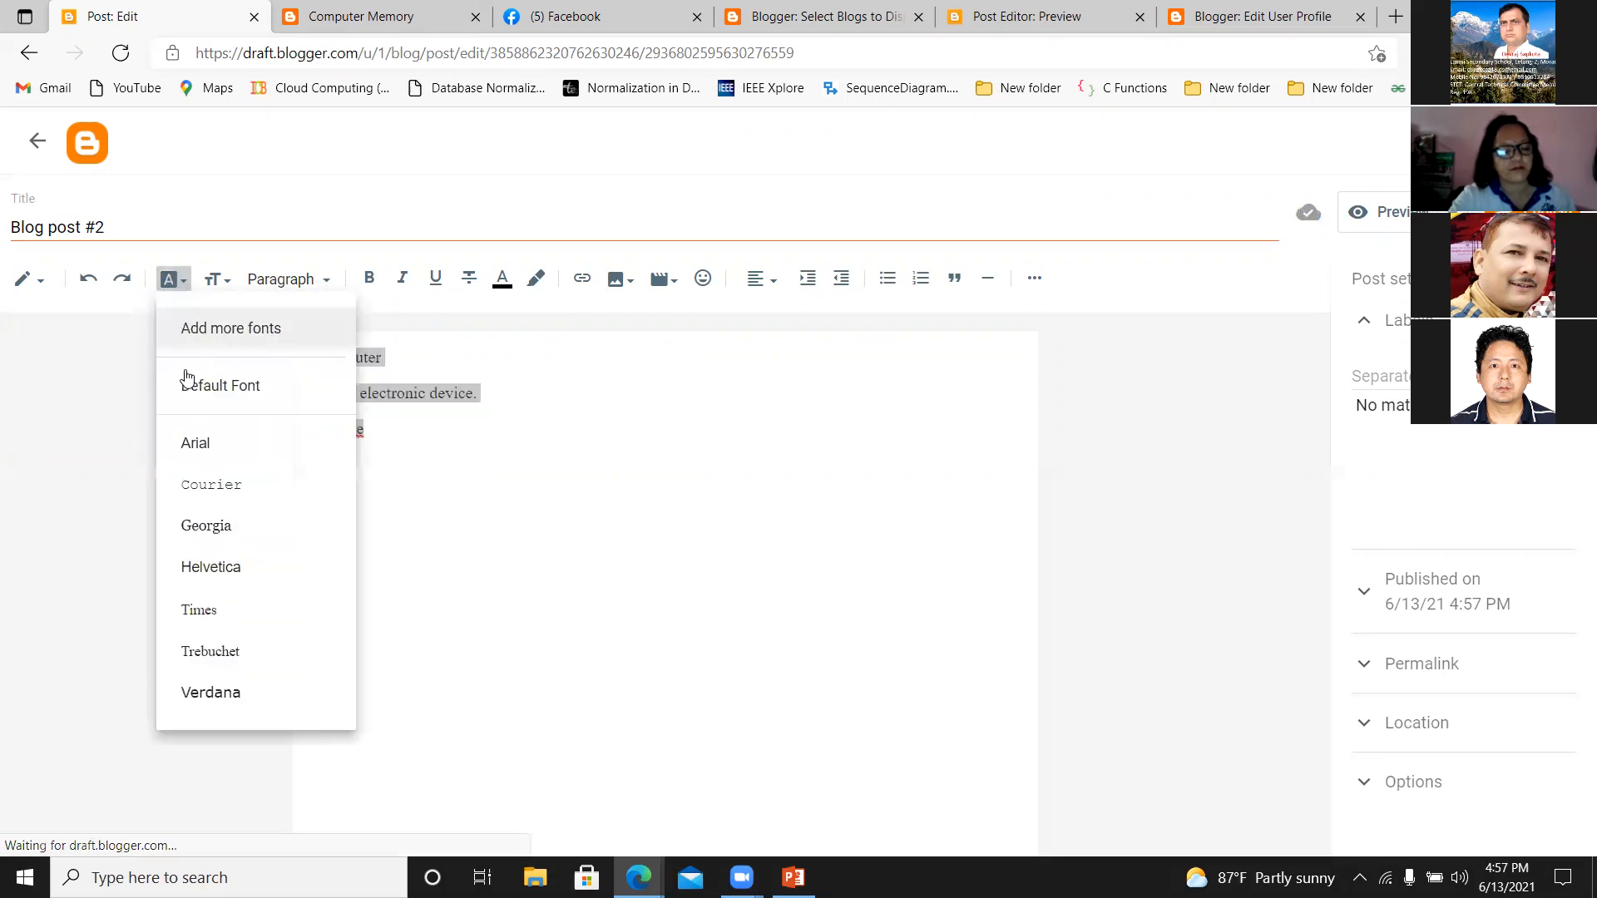
left_click(195, 442)
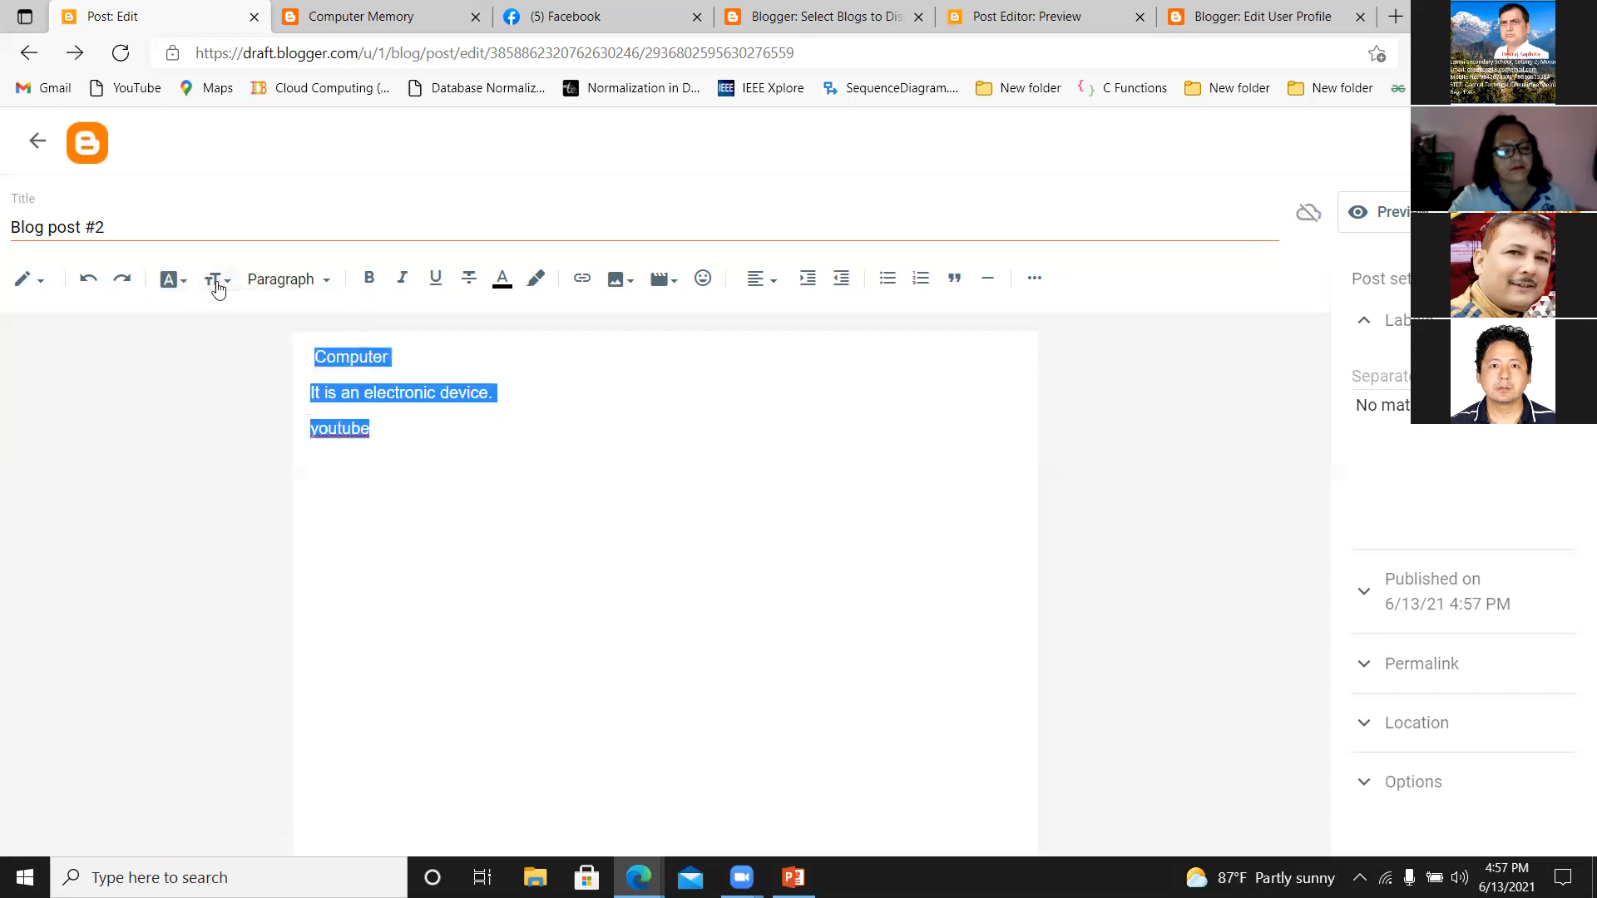
left_click(217, 279)
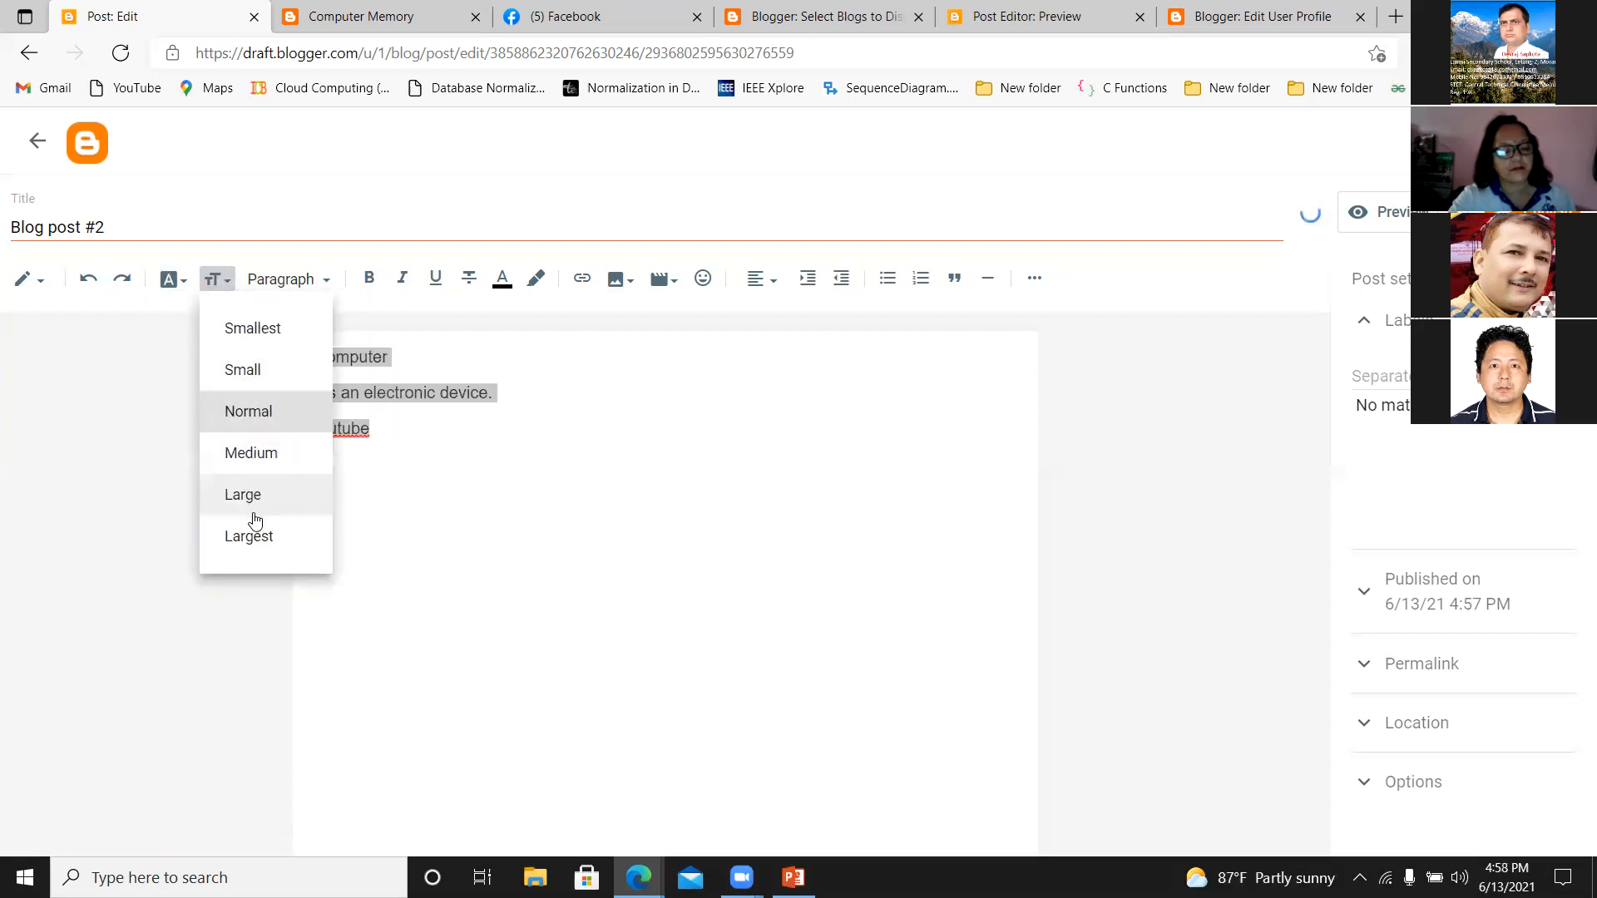
left_click(252, 496)
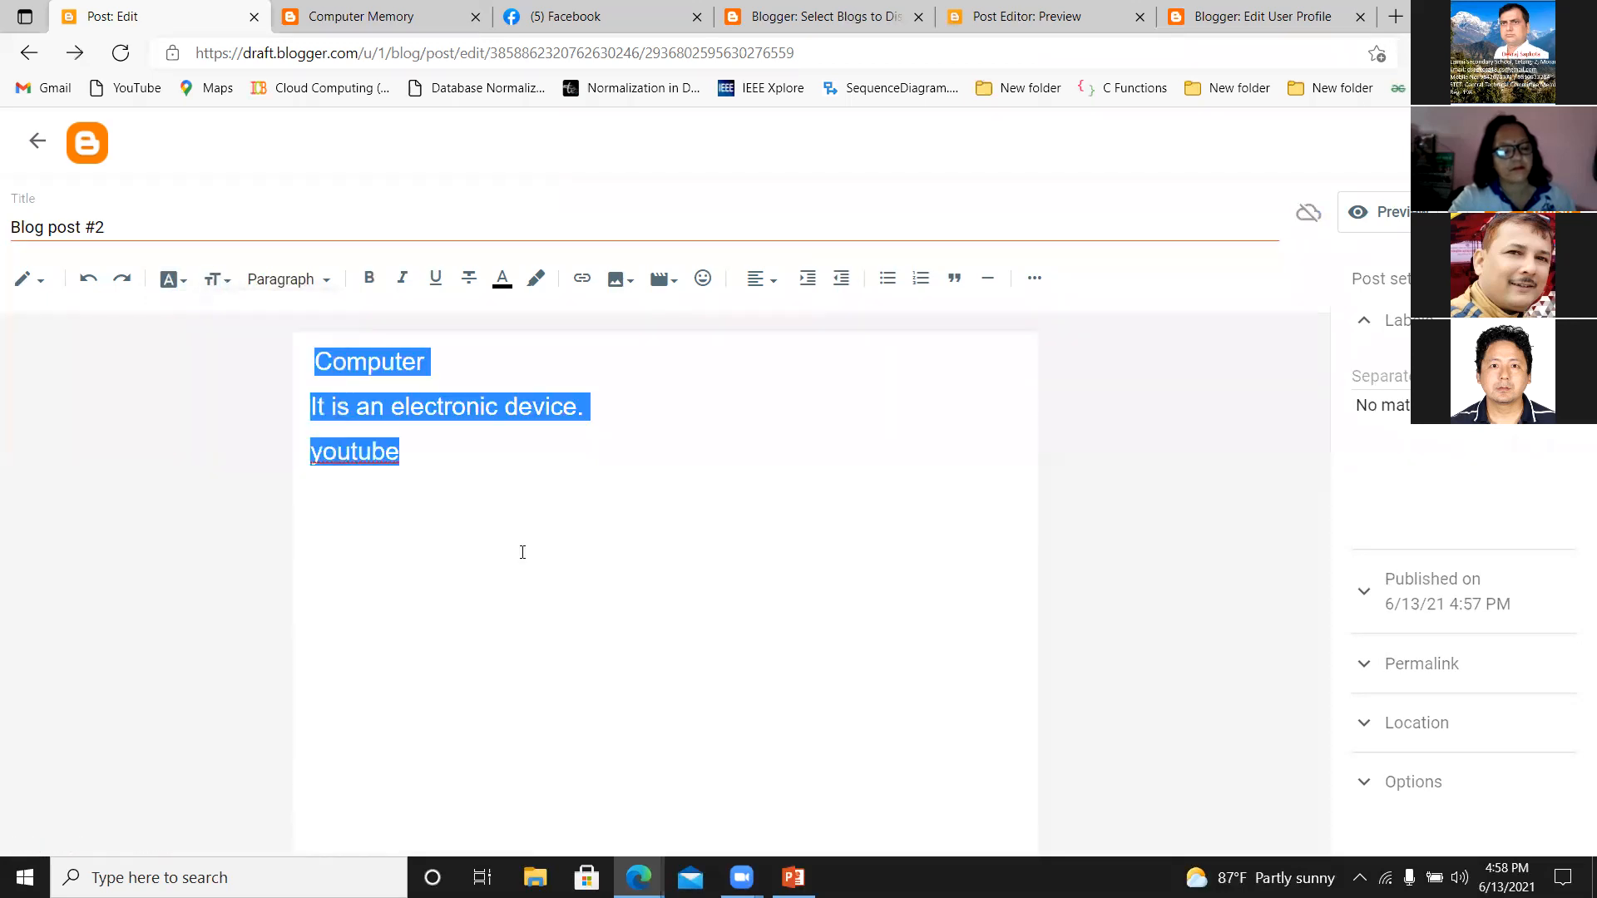
Start a link on the word "youtube" in the post body and set it to open in a new window.
left_click(440, 509)
left_click_drag(404, 456, 294, 462)
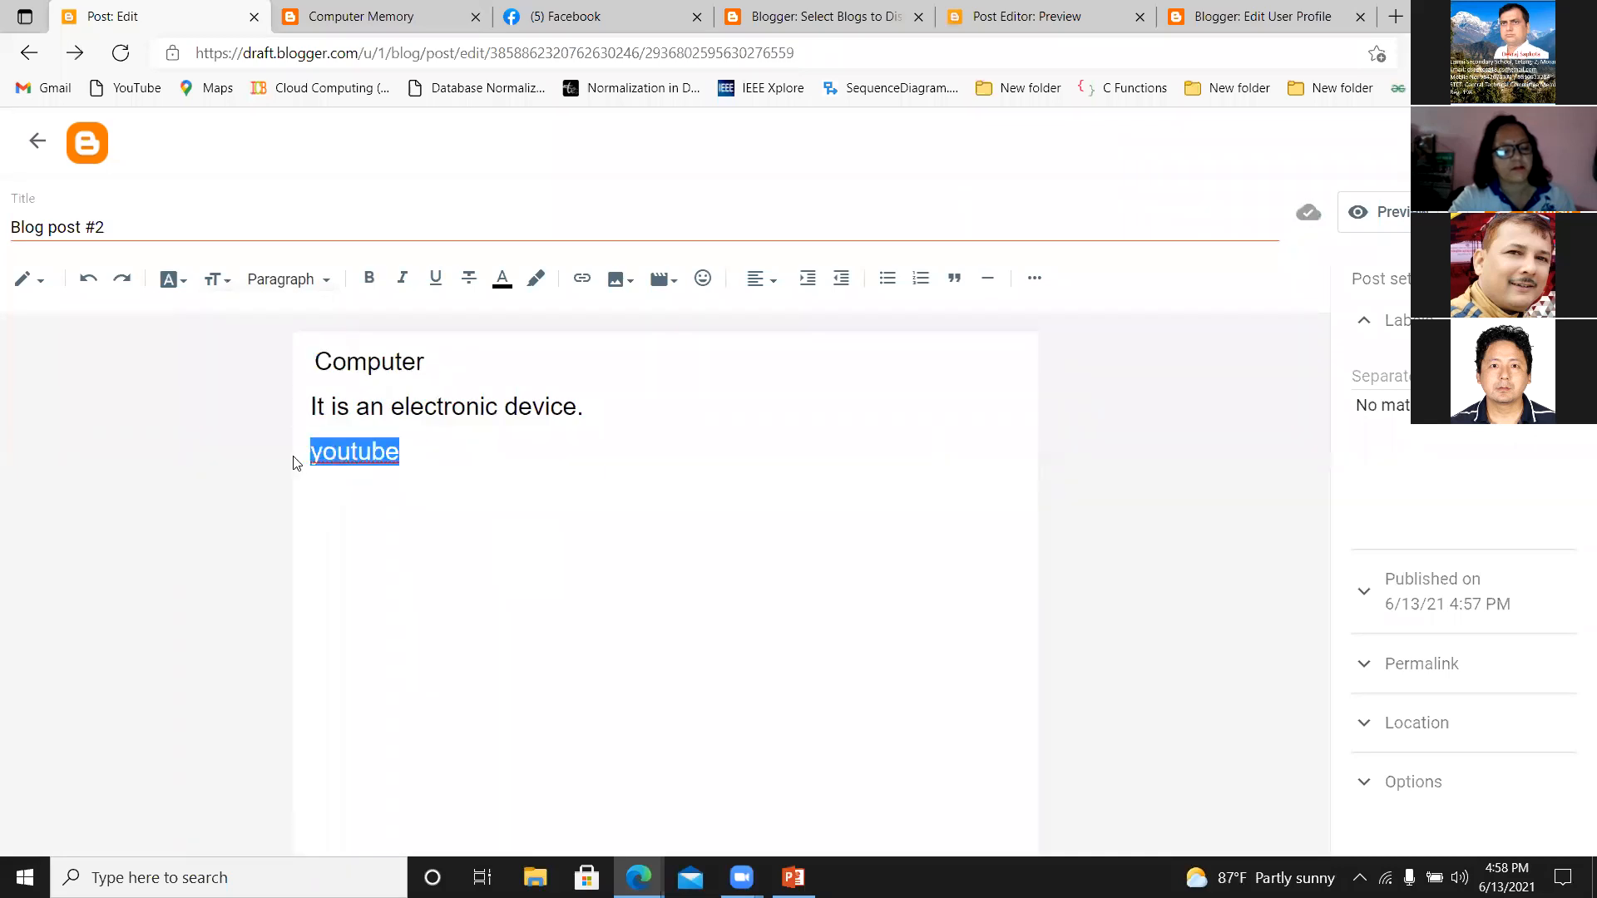
left_click(581, 281)
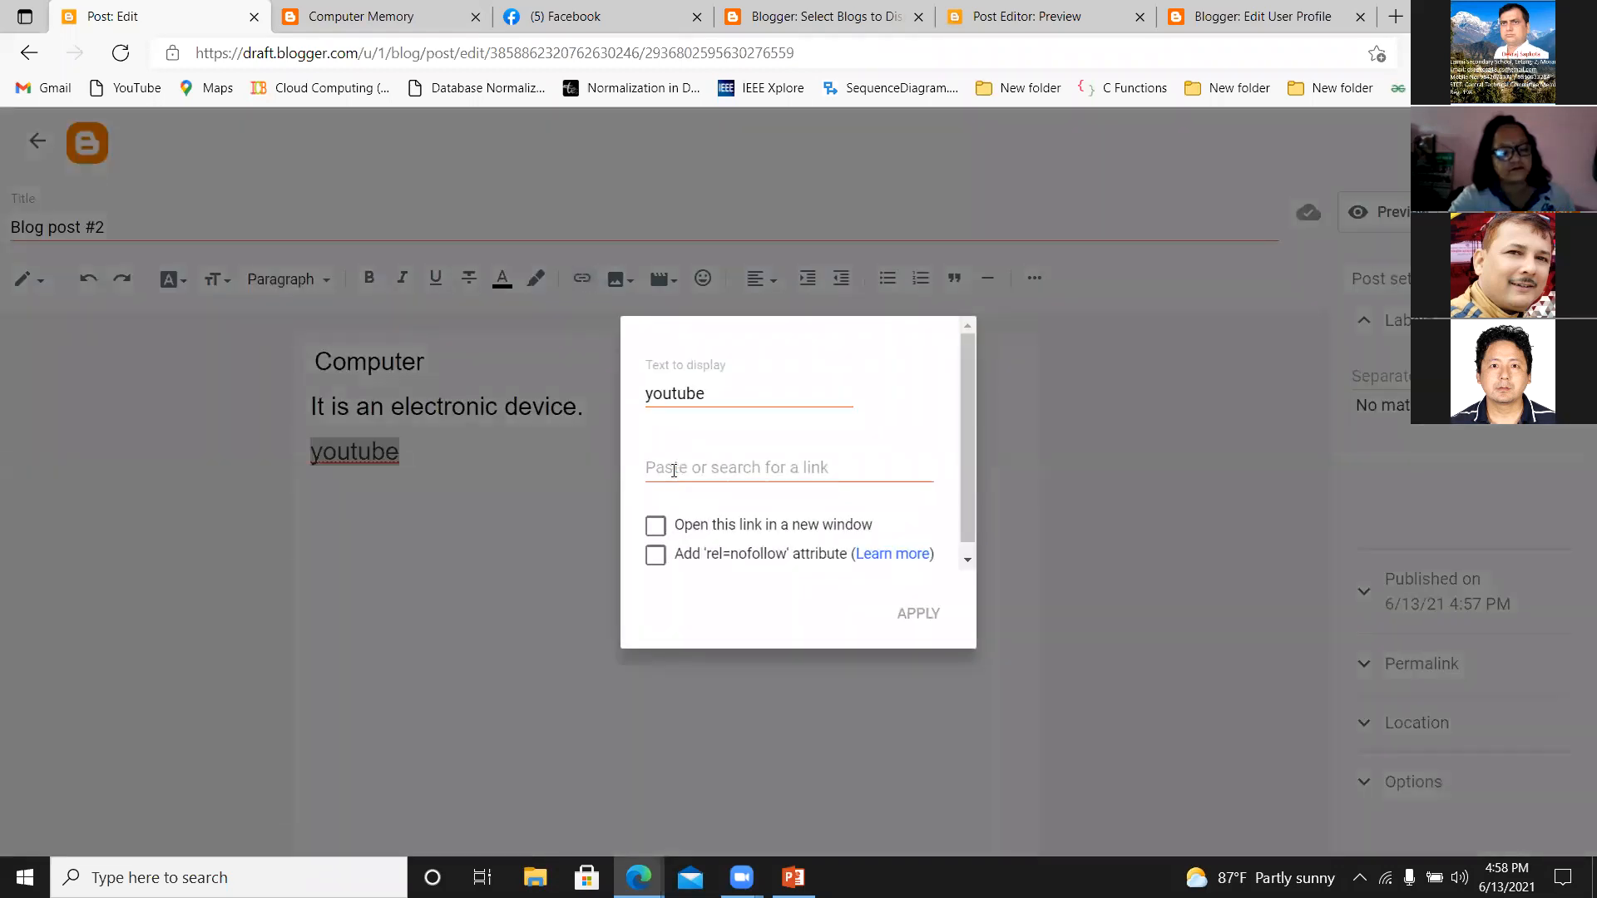
left_click(655, 527)
left_click(683, 464)
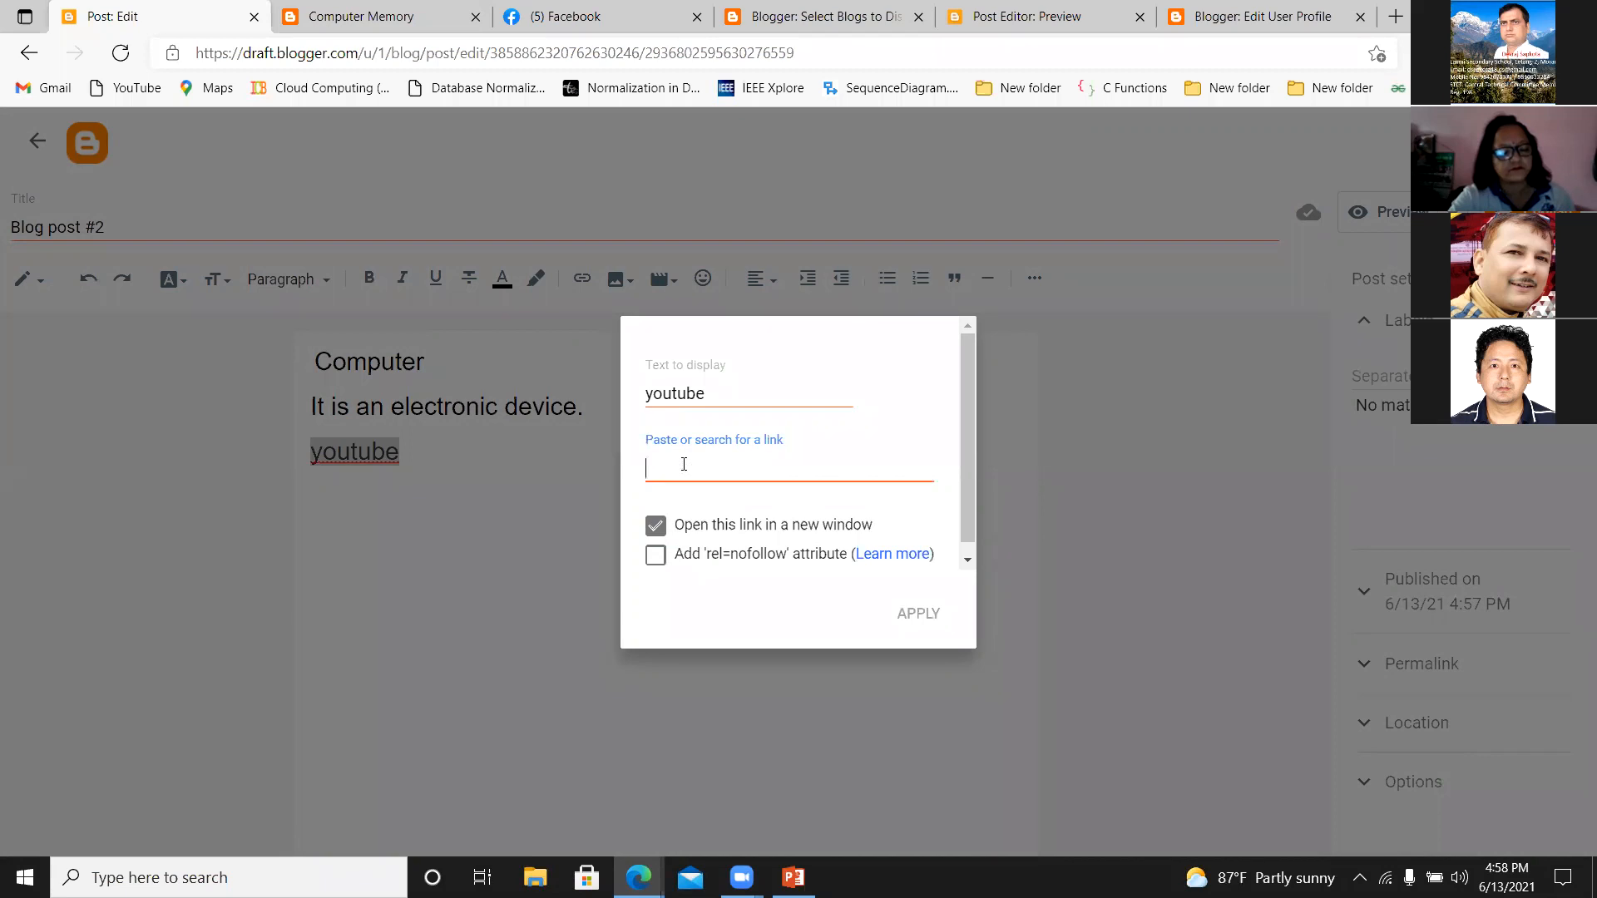
type("https:")
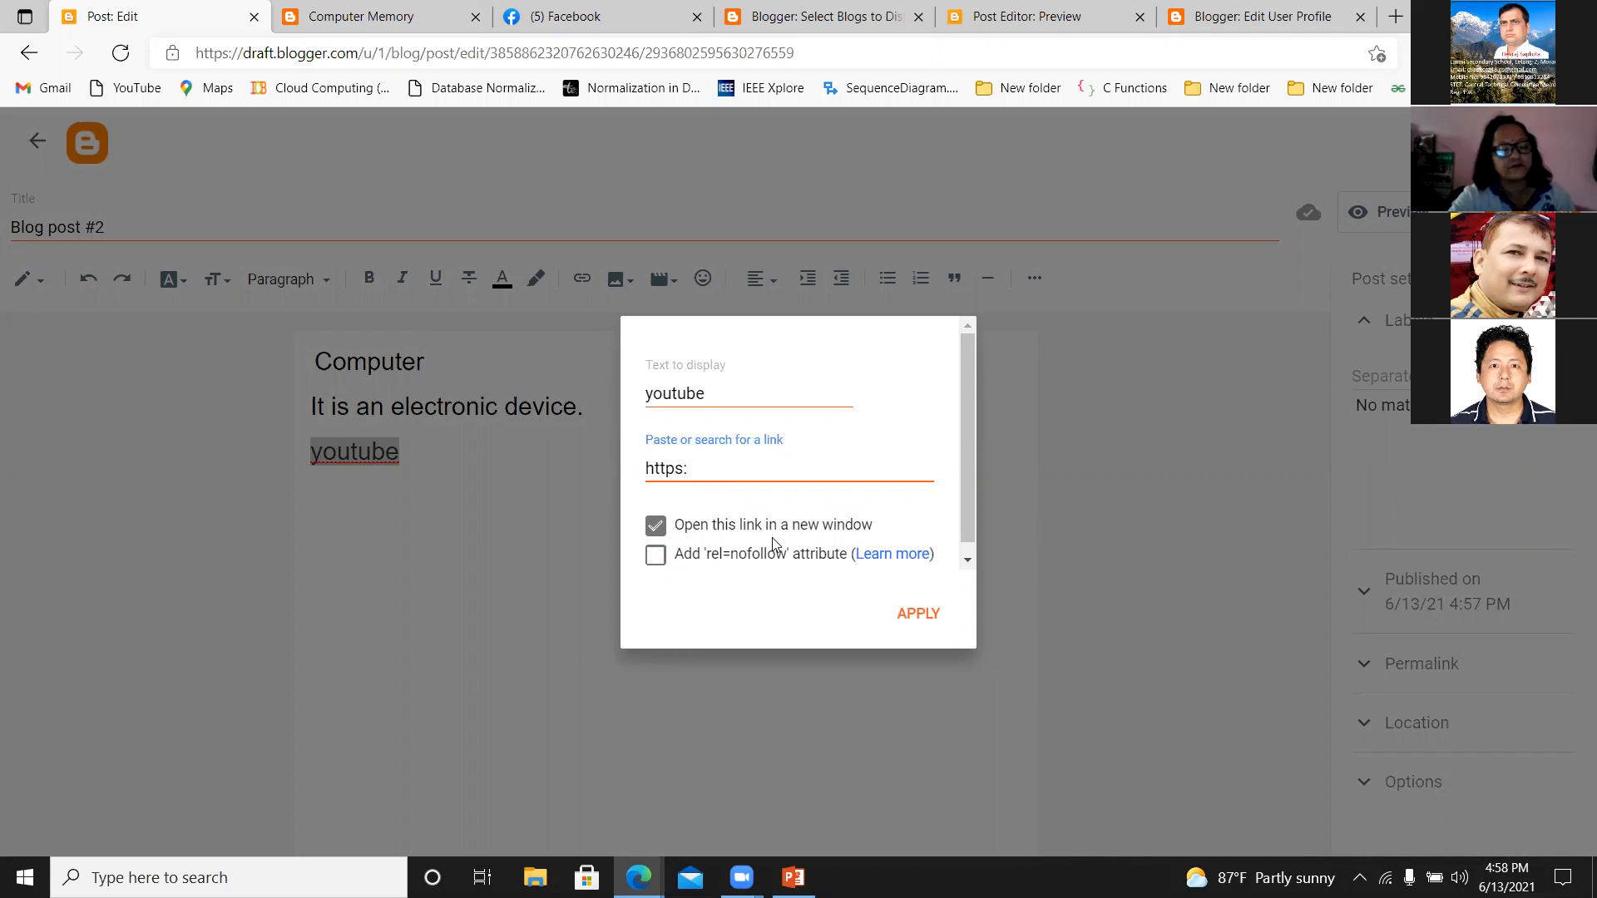
type("\\\\")
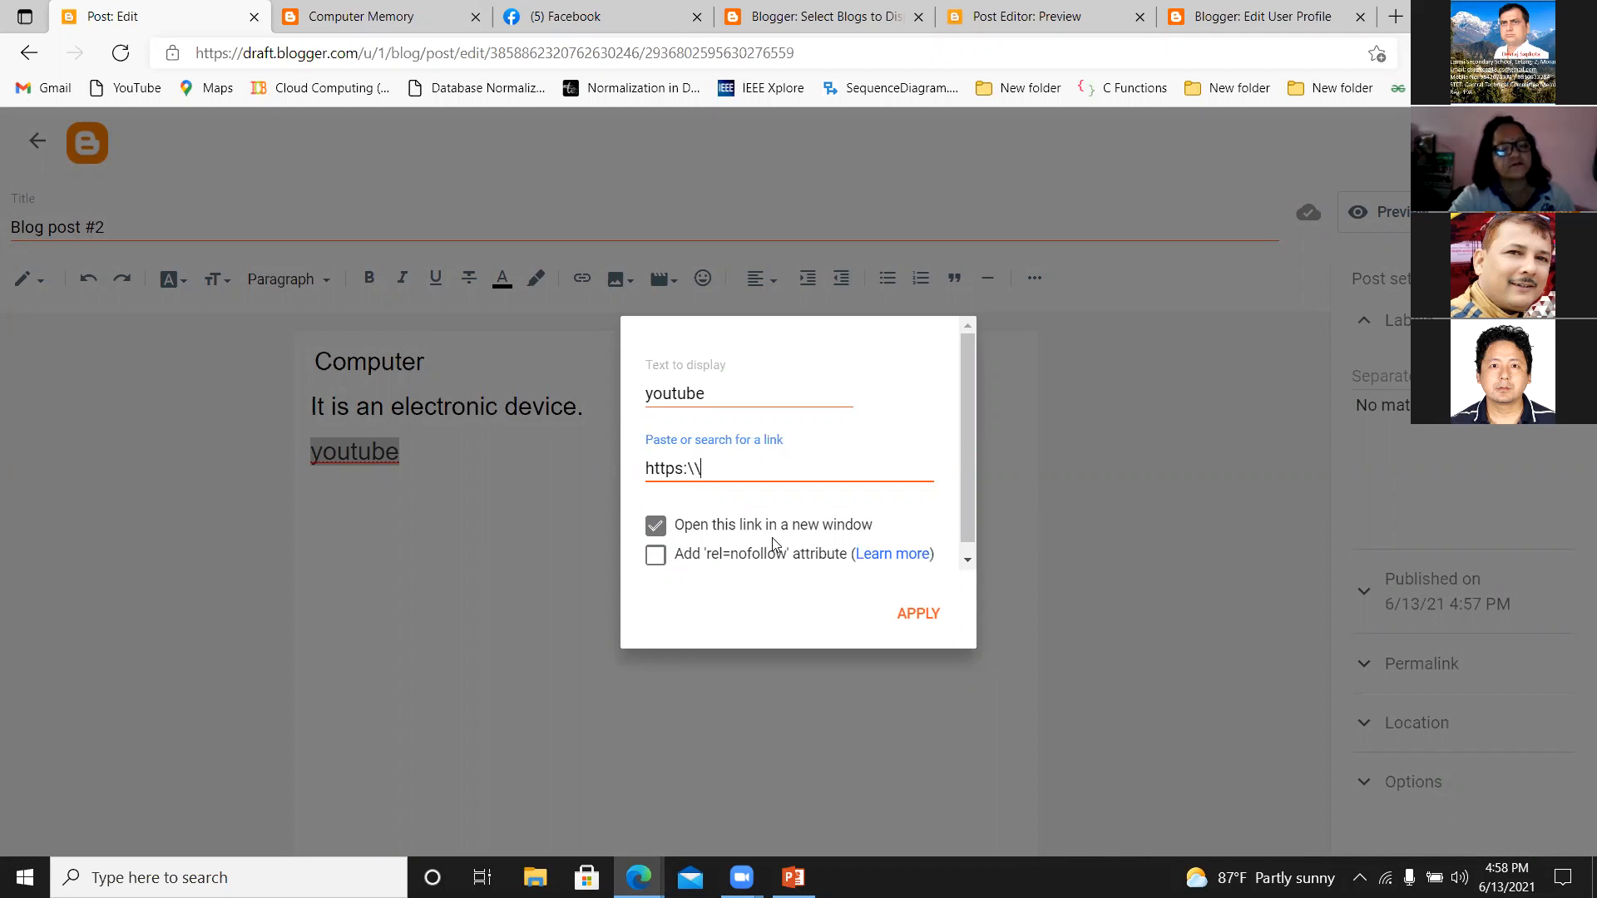
key("BackSpace")
key("BackSpace")
type("//")
type("yo")
key("BackSpace")
key("BackSpace")
type("www.")
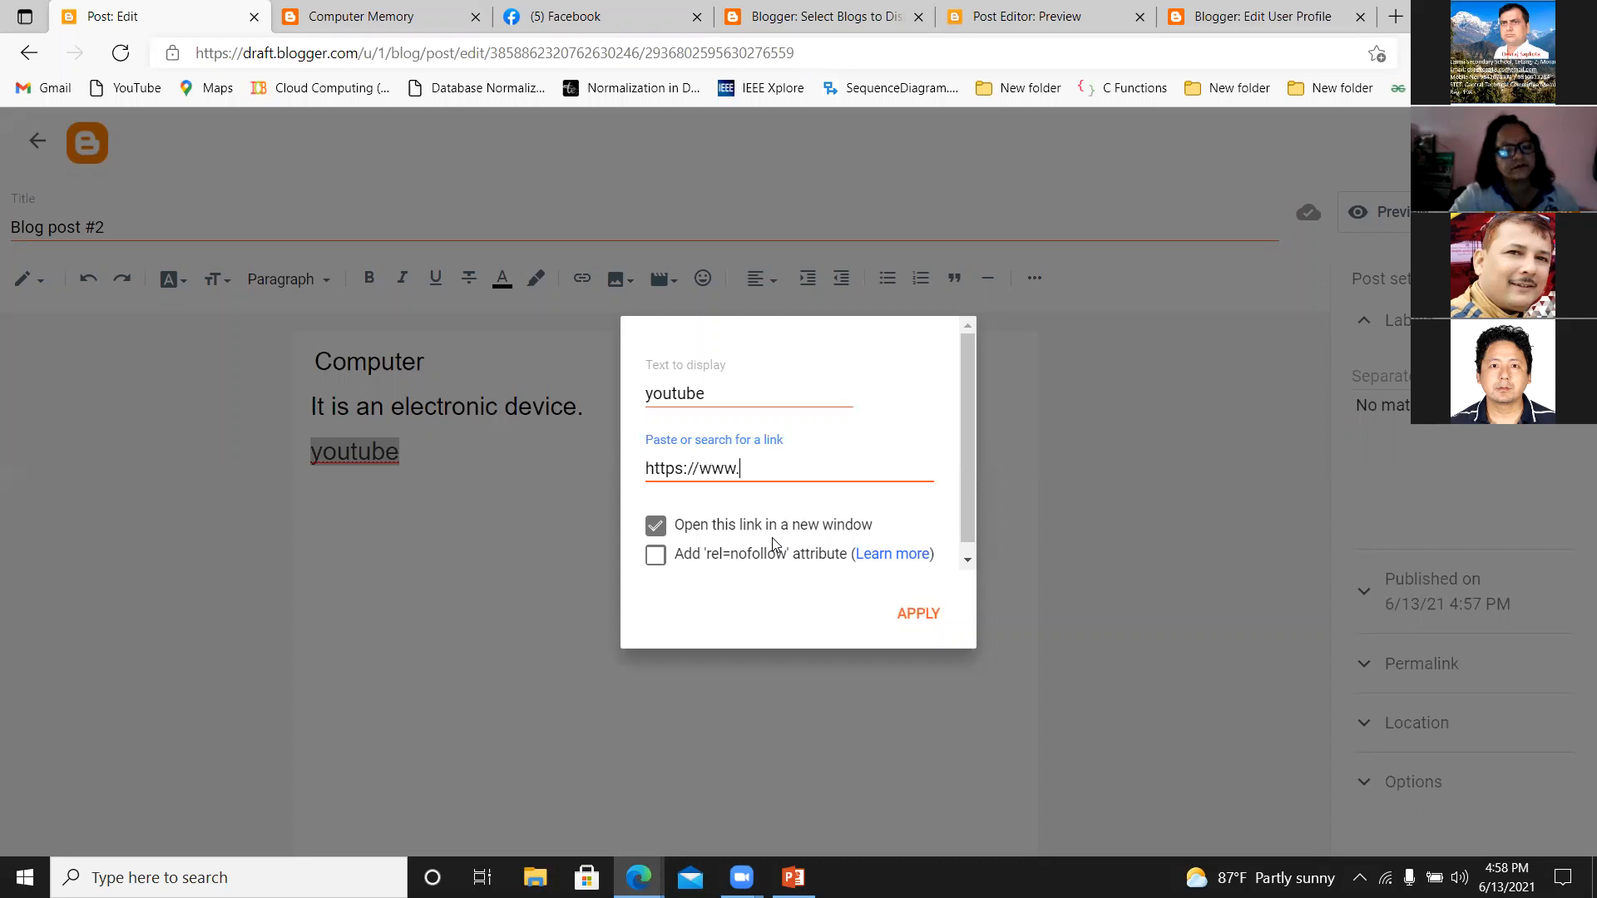
type("youtube.com")
left_click(918, 613)
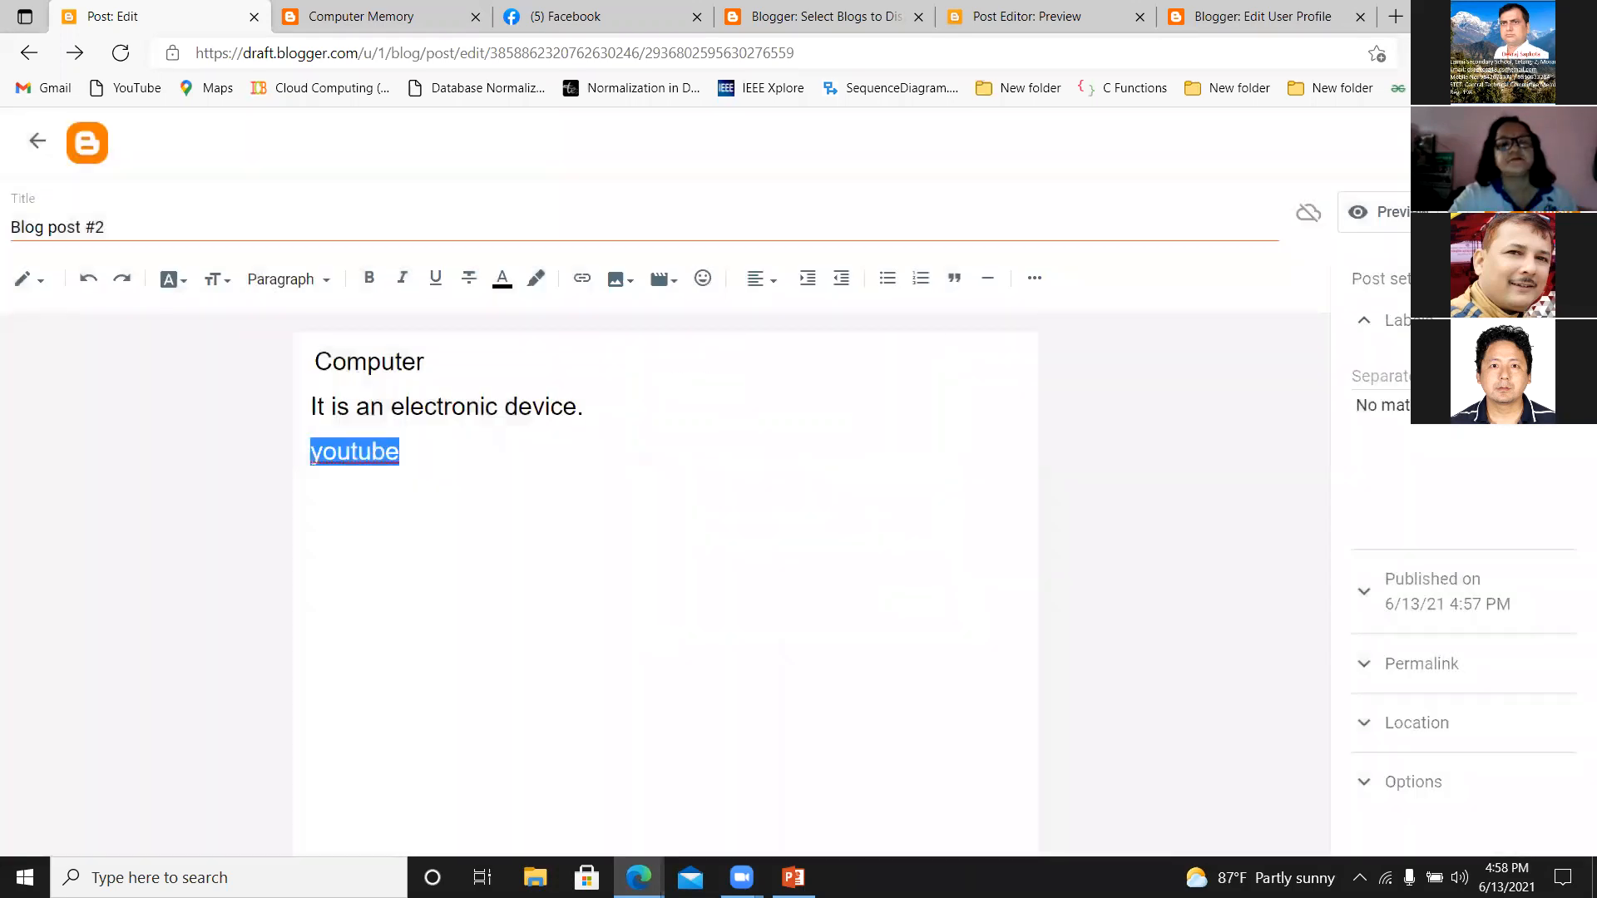
left_click(1524, 212)
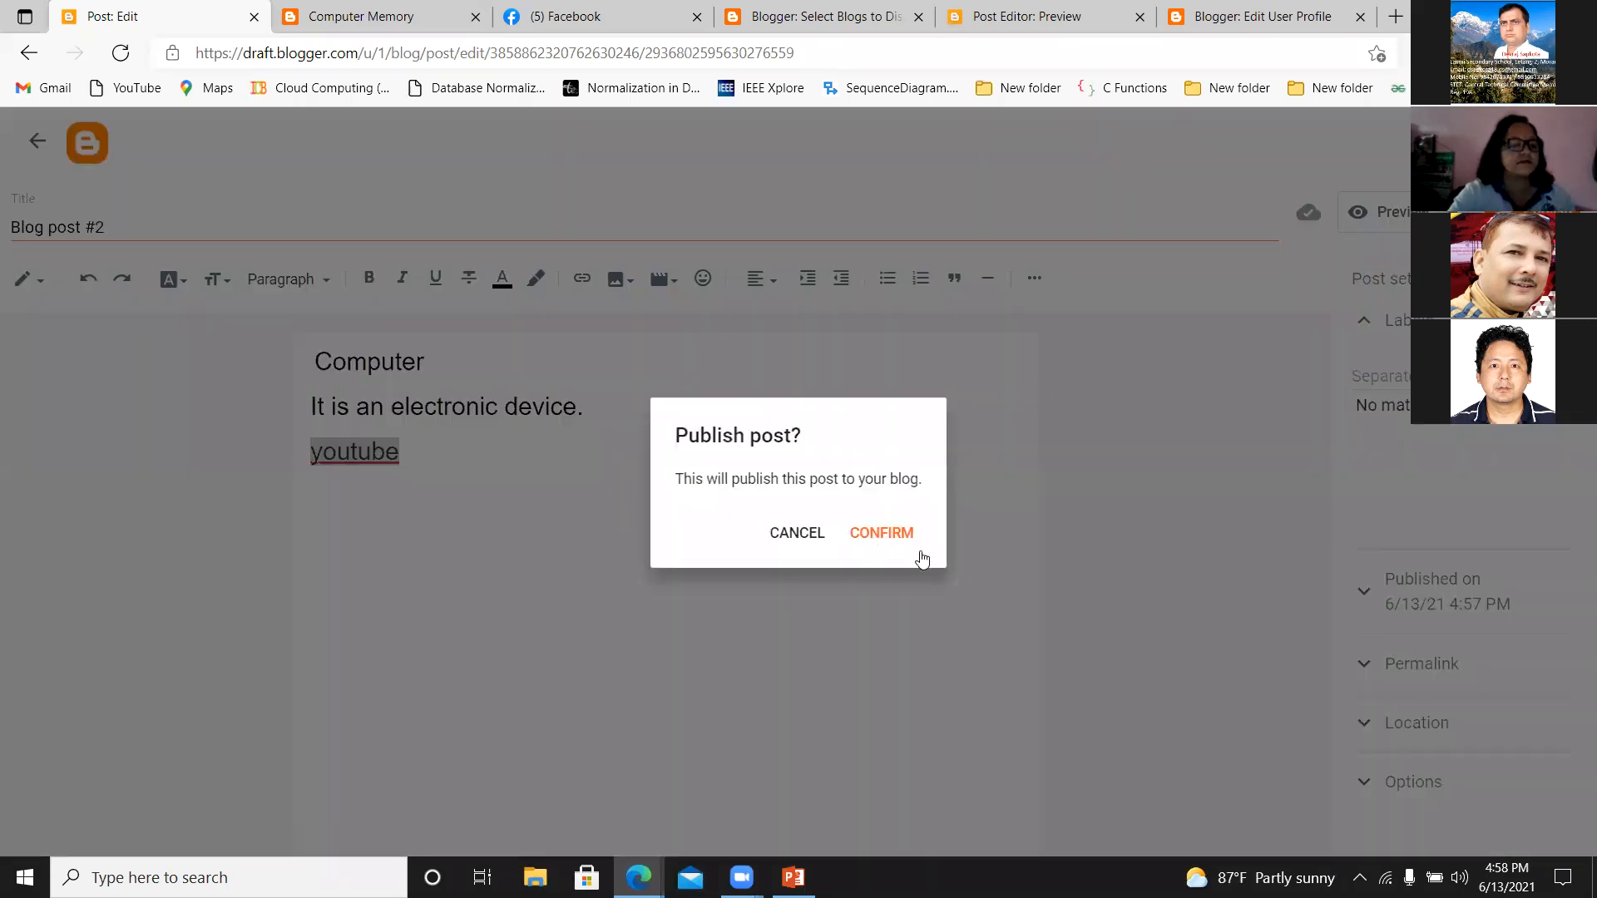
left_click(781, 534)
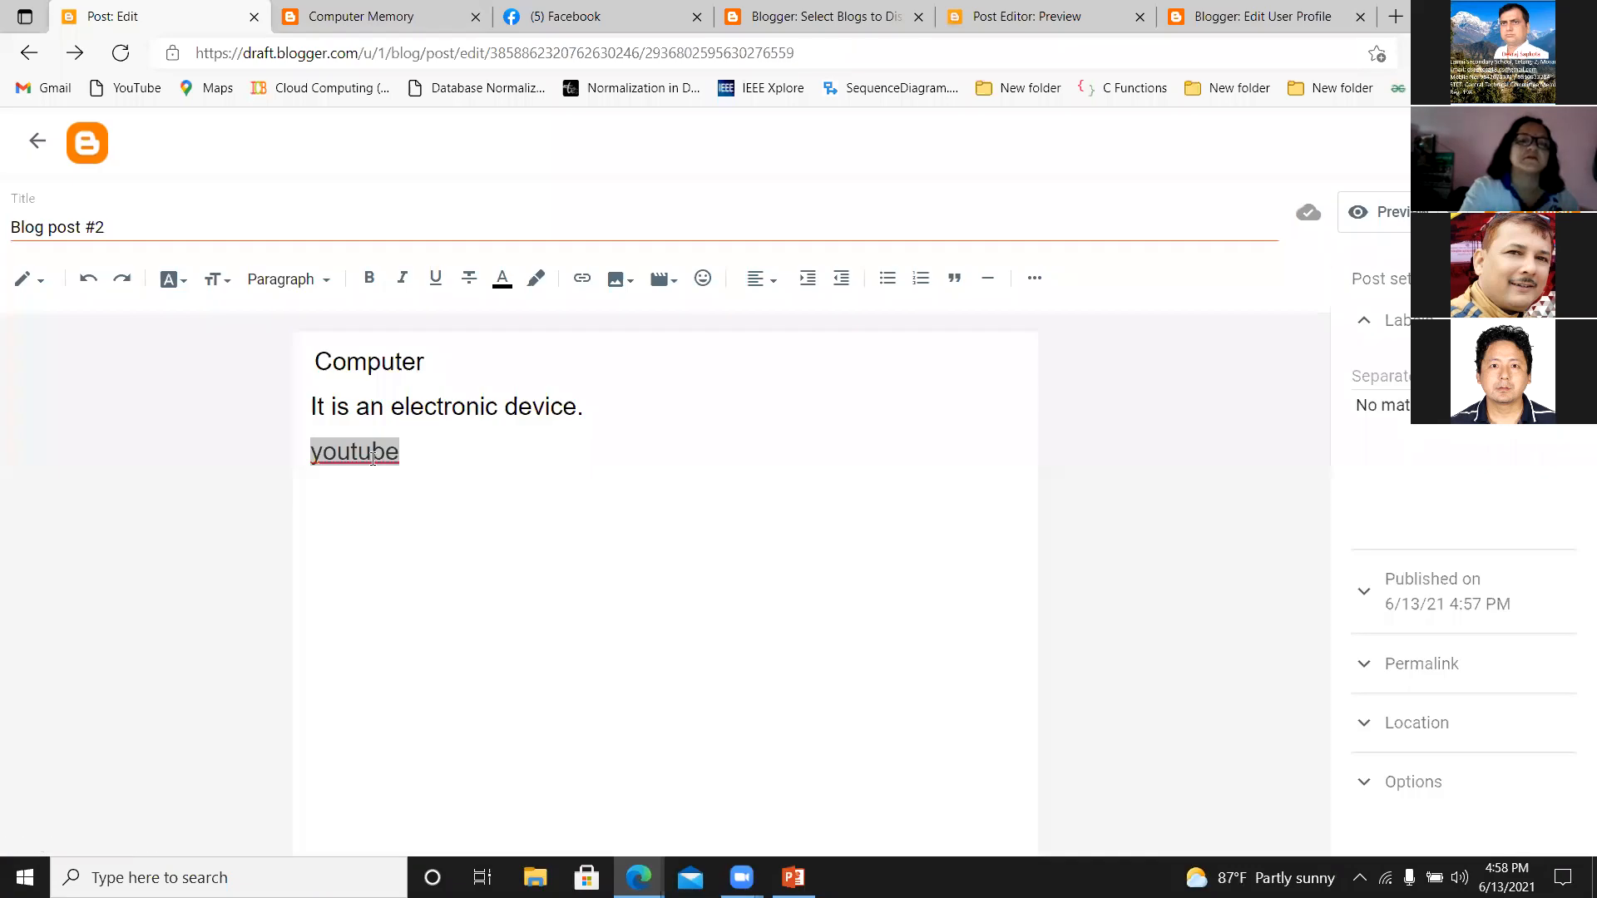
left_click(583, 279)
left_click(836, 471)
key("BackSpace")
key("BackSpace")
key("BackSpace")
key("BackSpace")
key("BackSpace")
key("BackSpace")
key("BackSpace")
key("BackSpace")
type("tube.com")
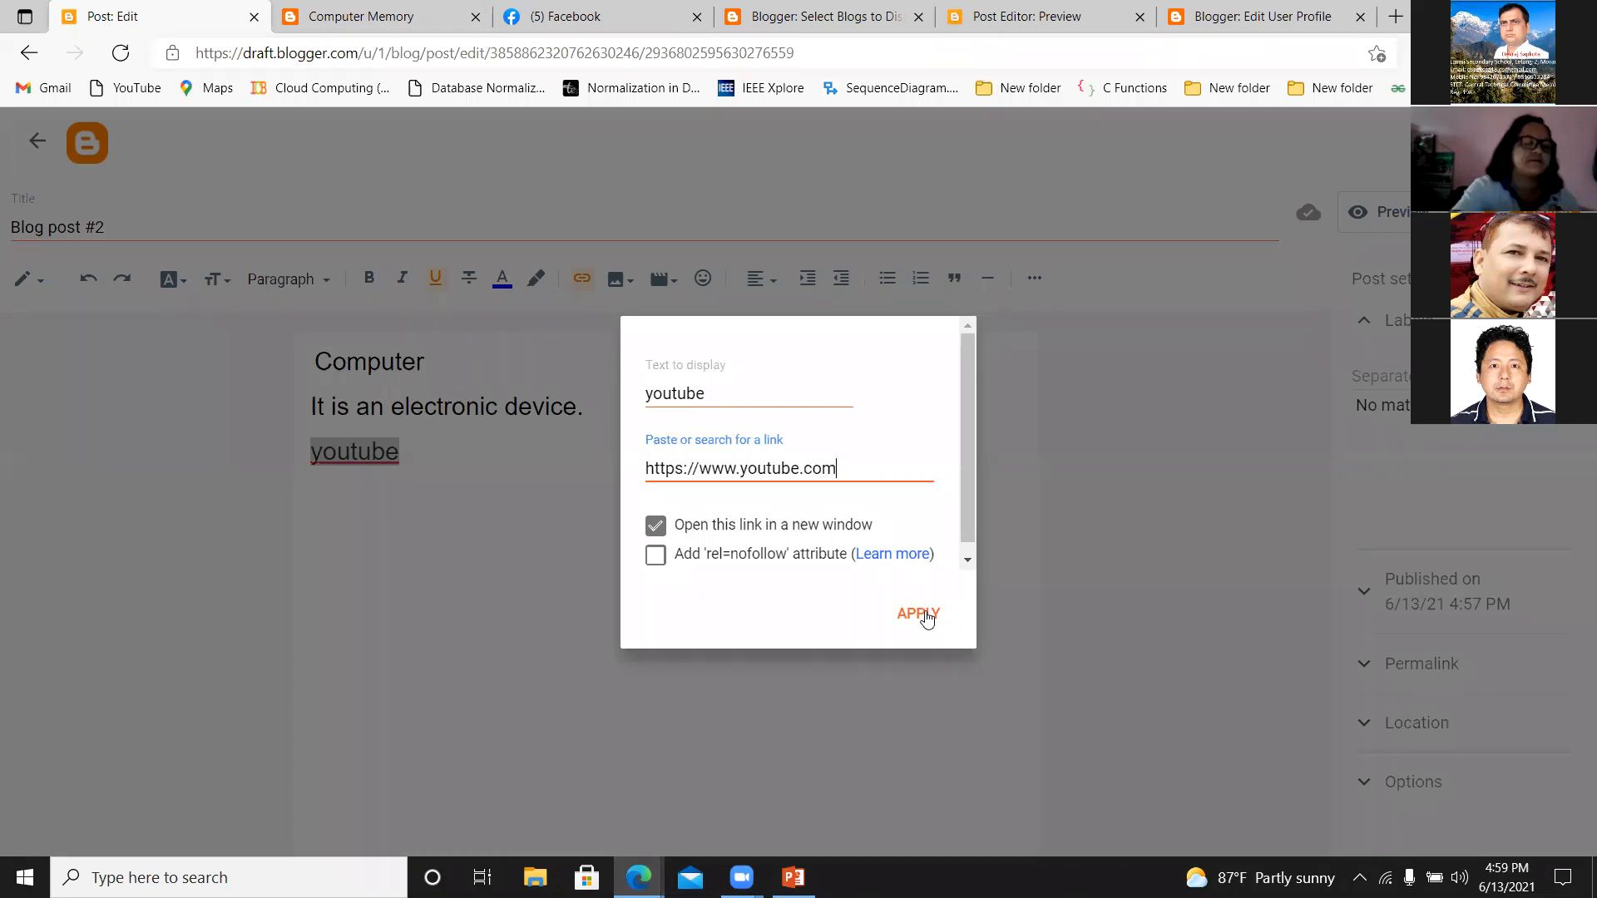
left_click(926, 617)
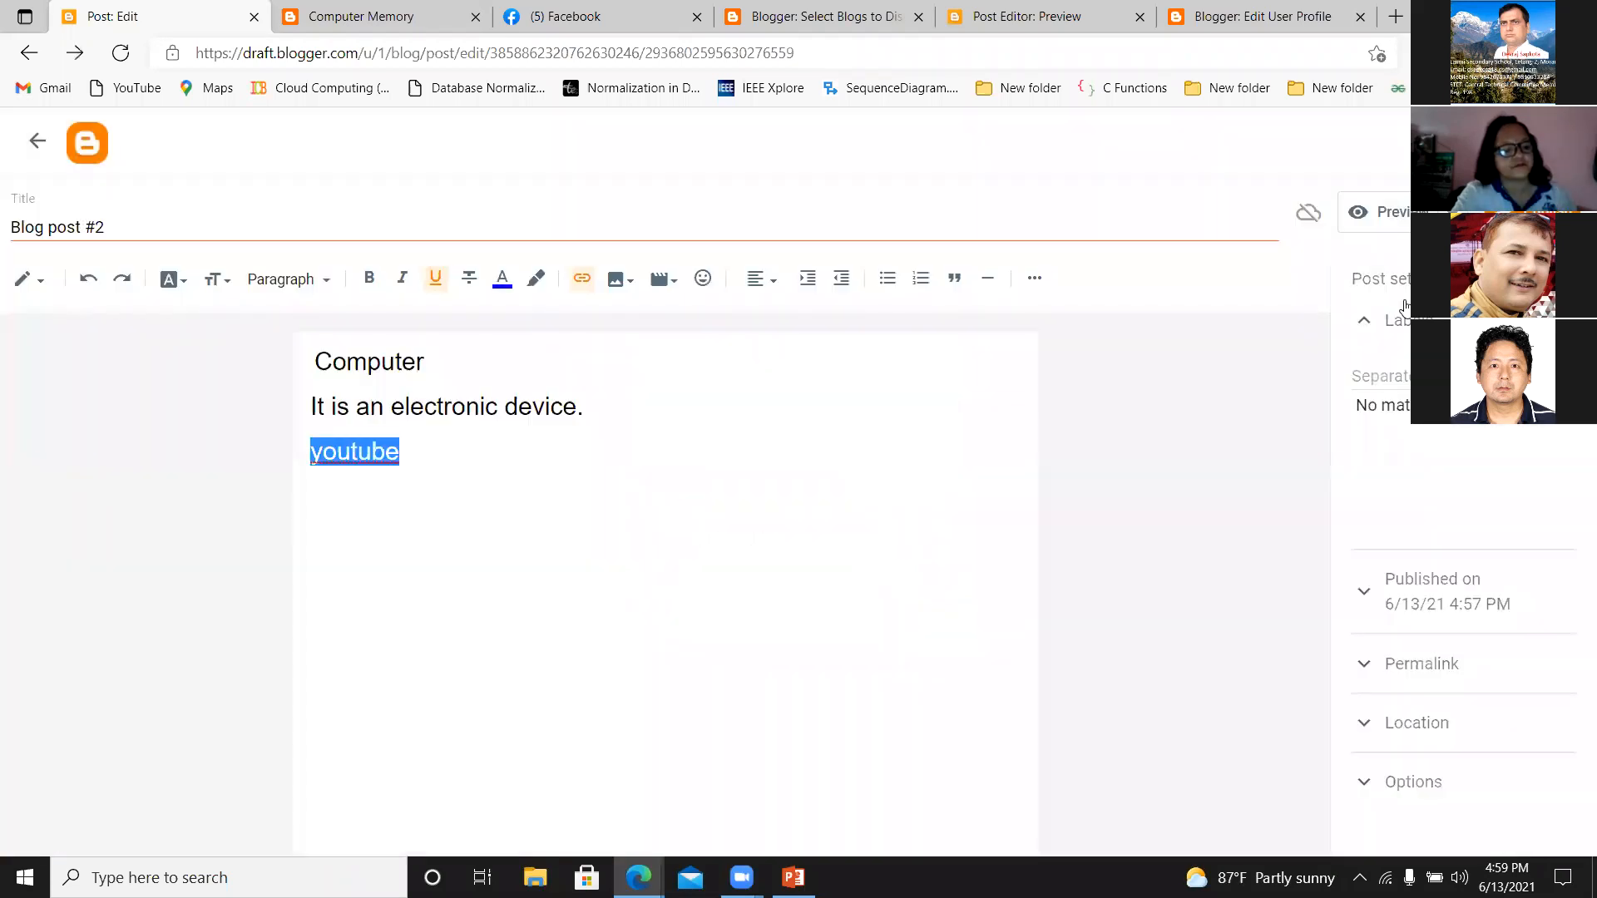
Publish "Blog post #2" and open the live E-learning blog.
left_click(1514, 212)
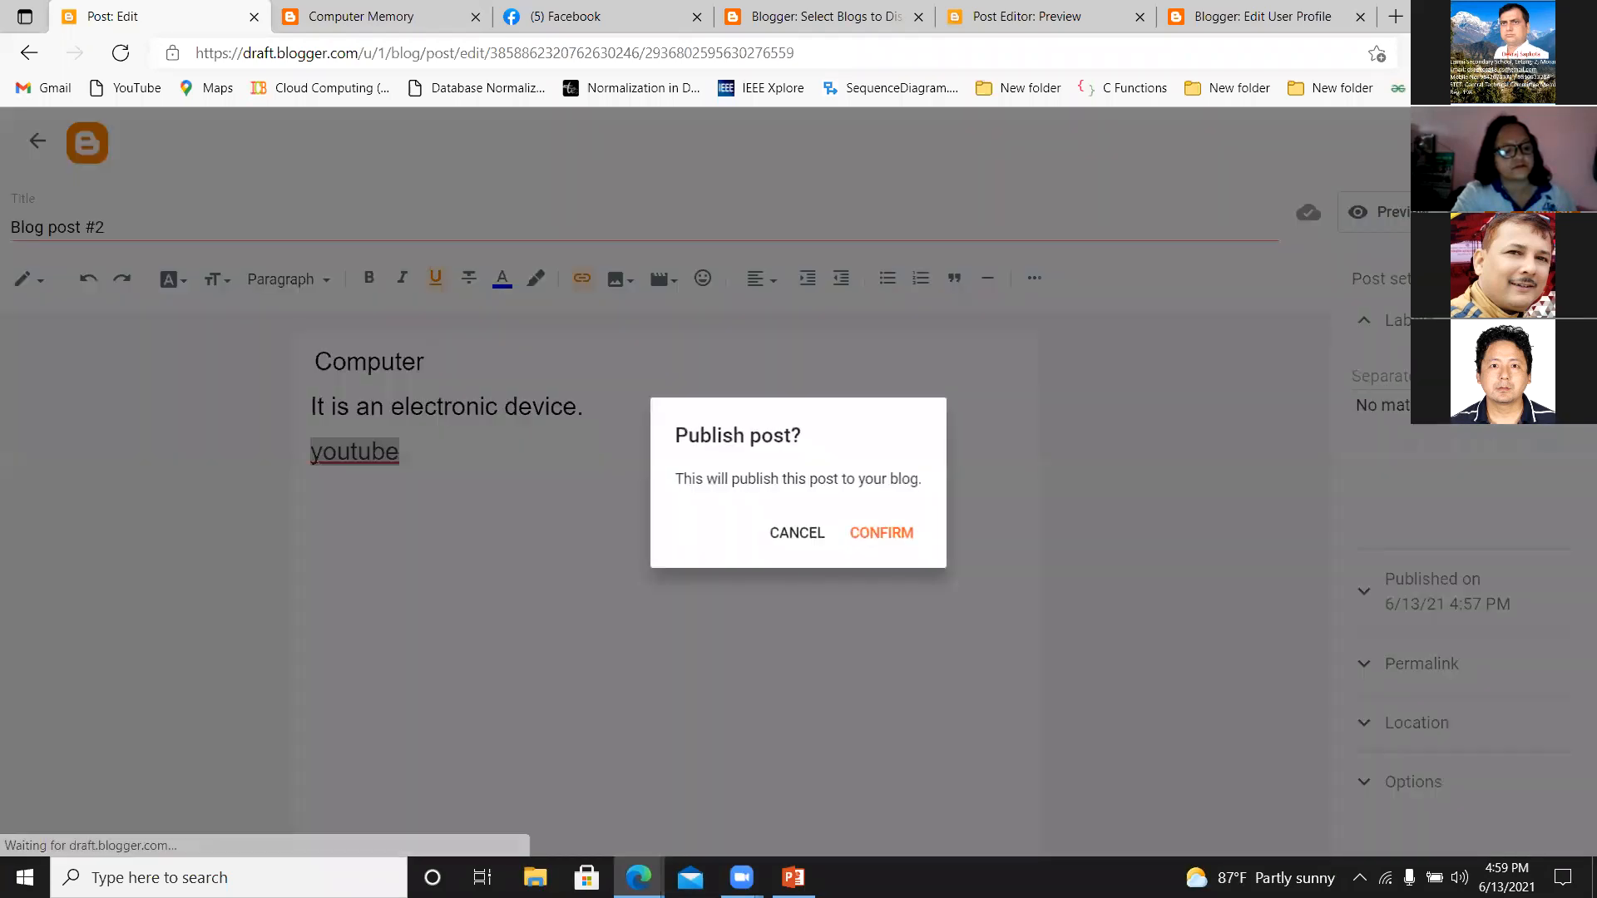
left_click(887, 534)
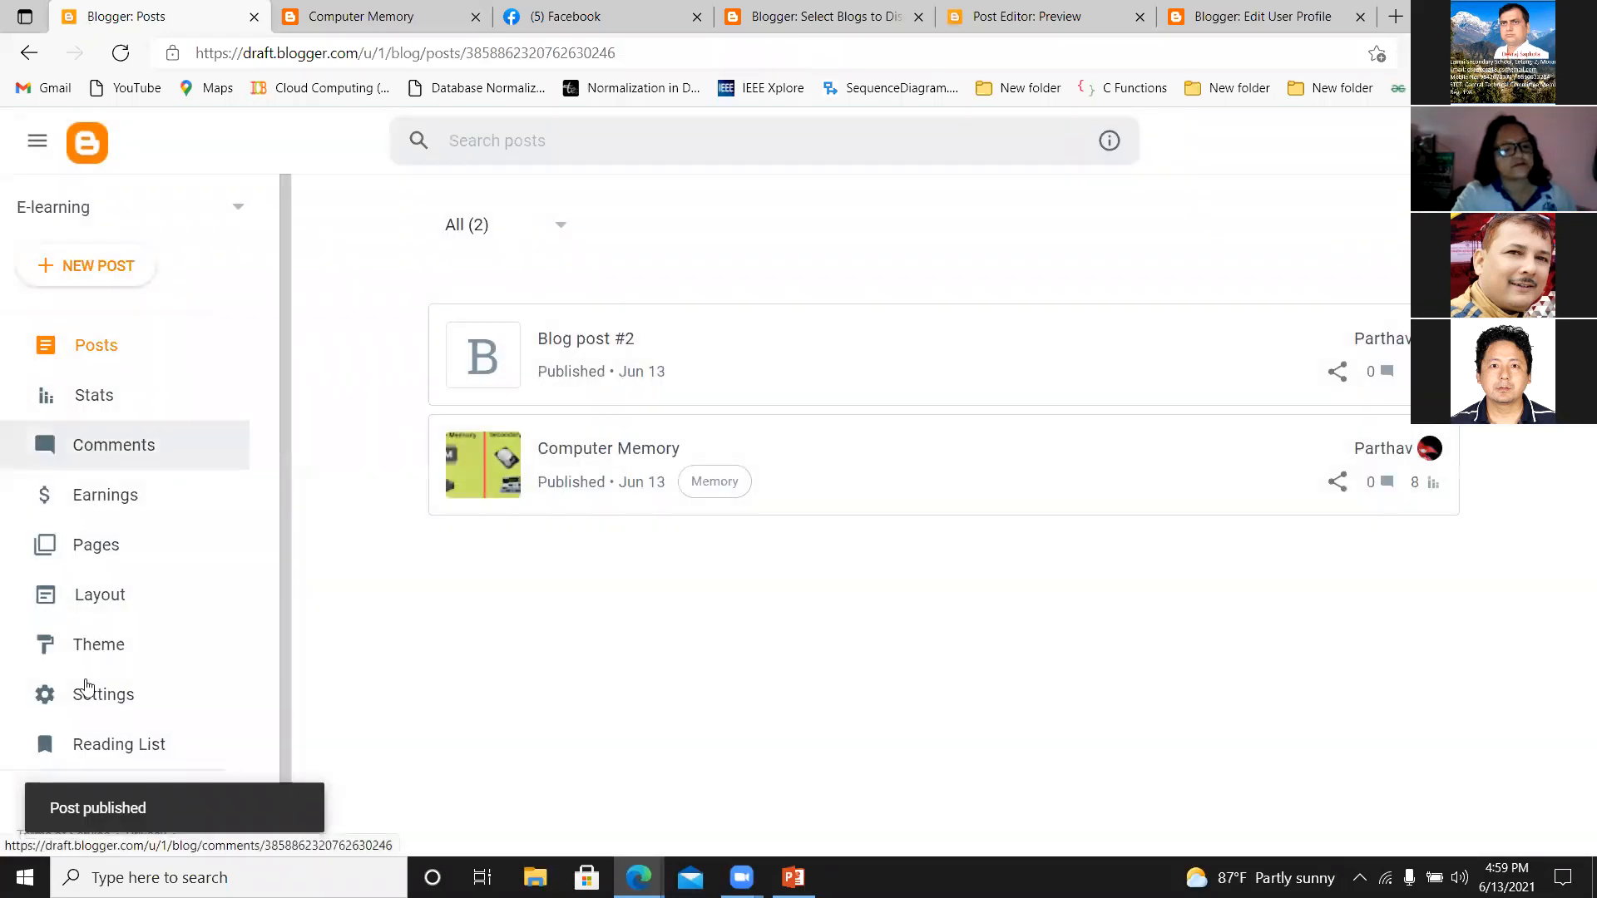
scroll(254, 628, "down", 1)
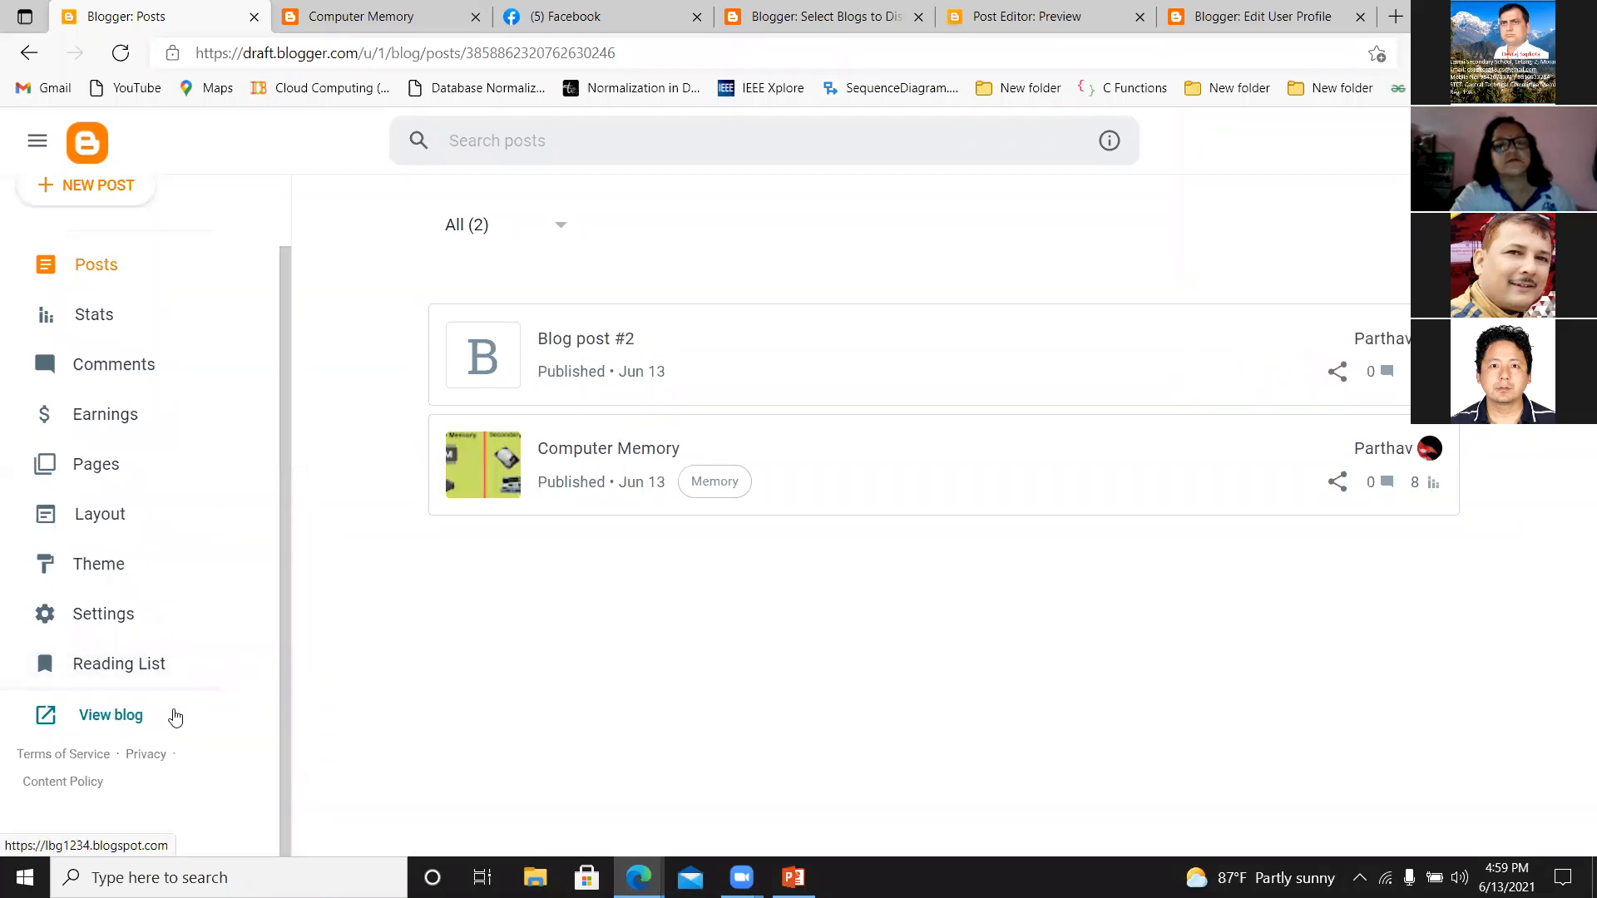
left_click(114, 720)
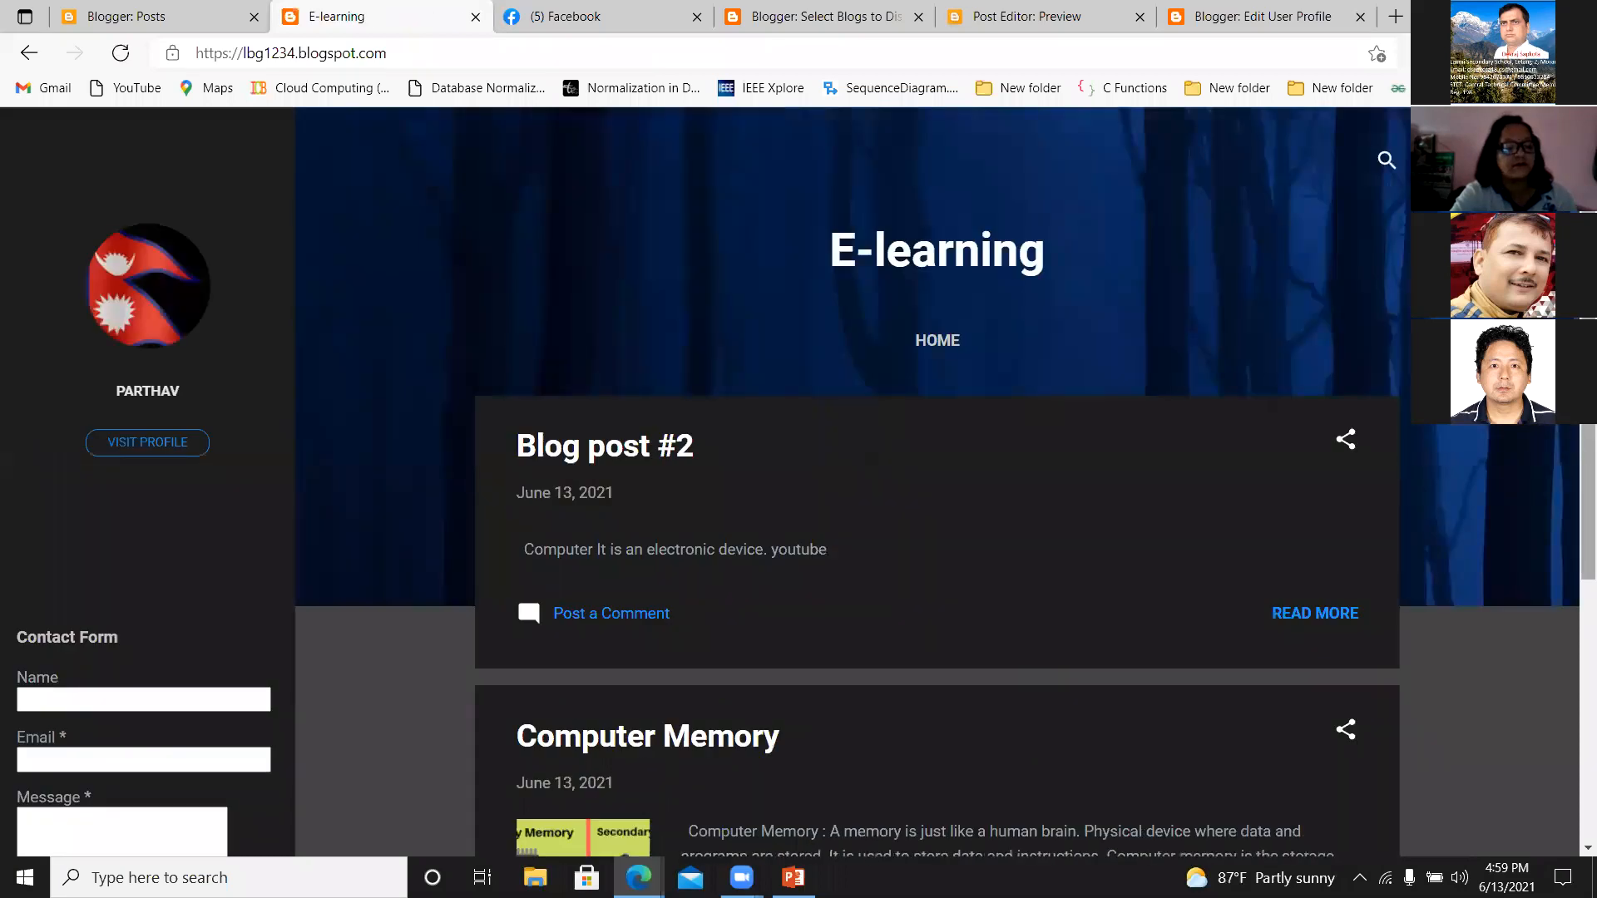
Open the full "Blog post #2" from the blog's home page, test its "youtube" link and close the linked page.
scroll(1233, 516, "down", 1)
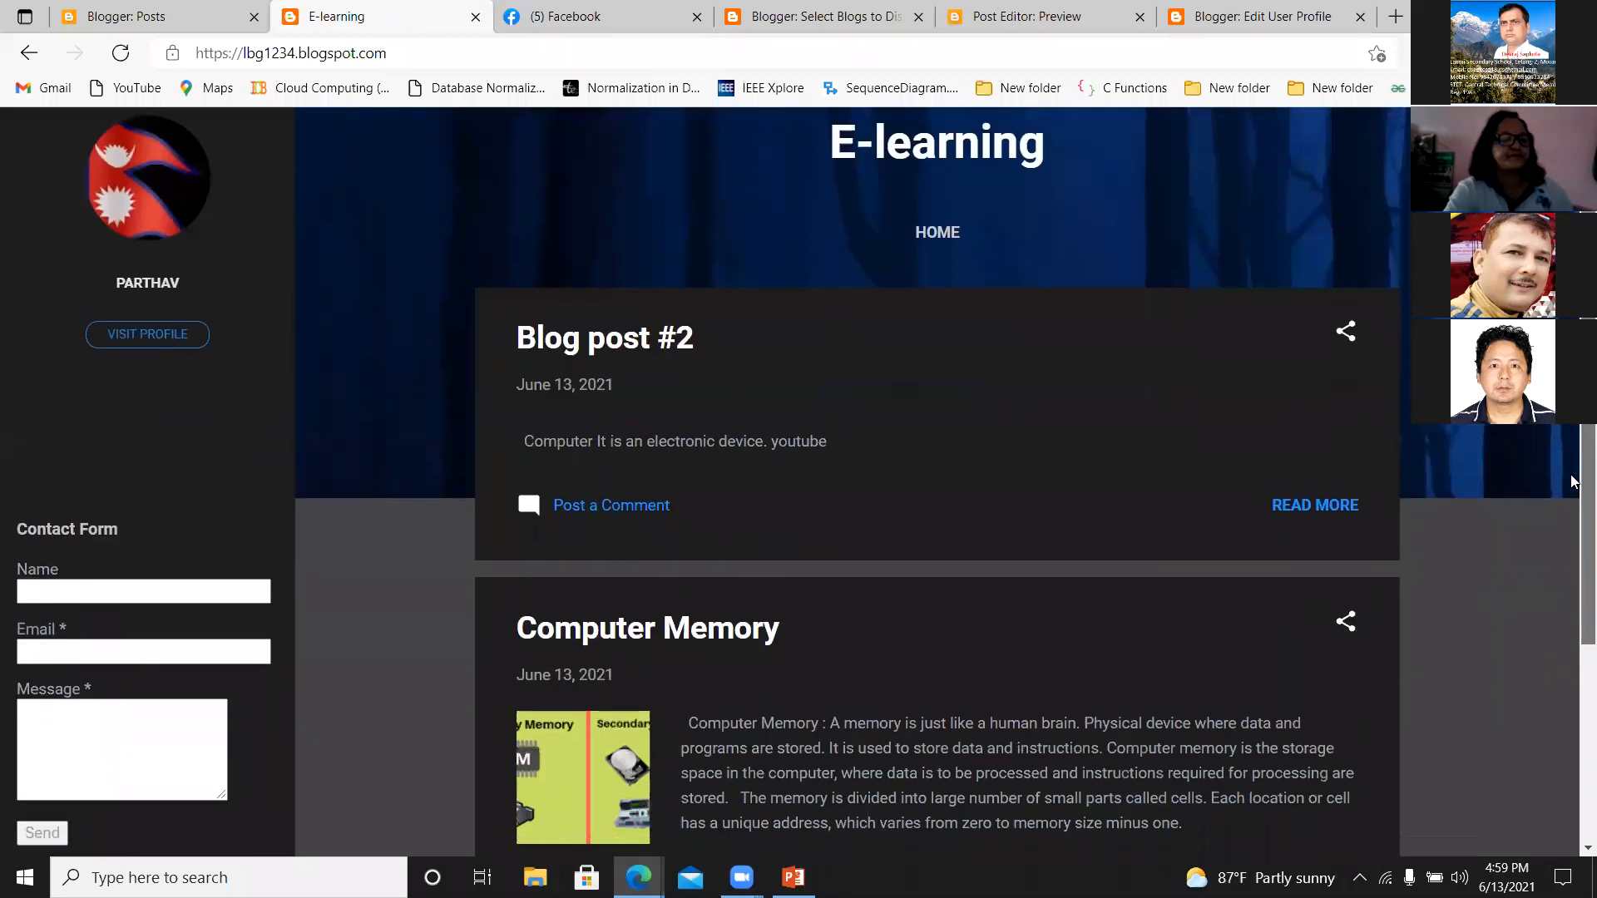
left_click(1304, 506)
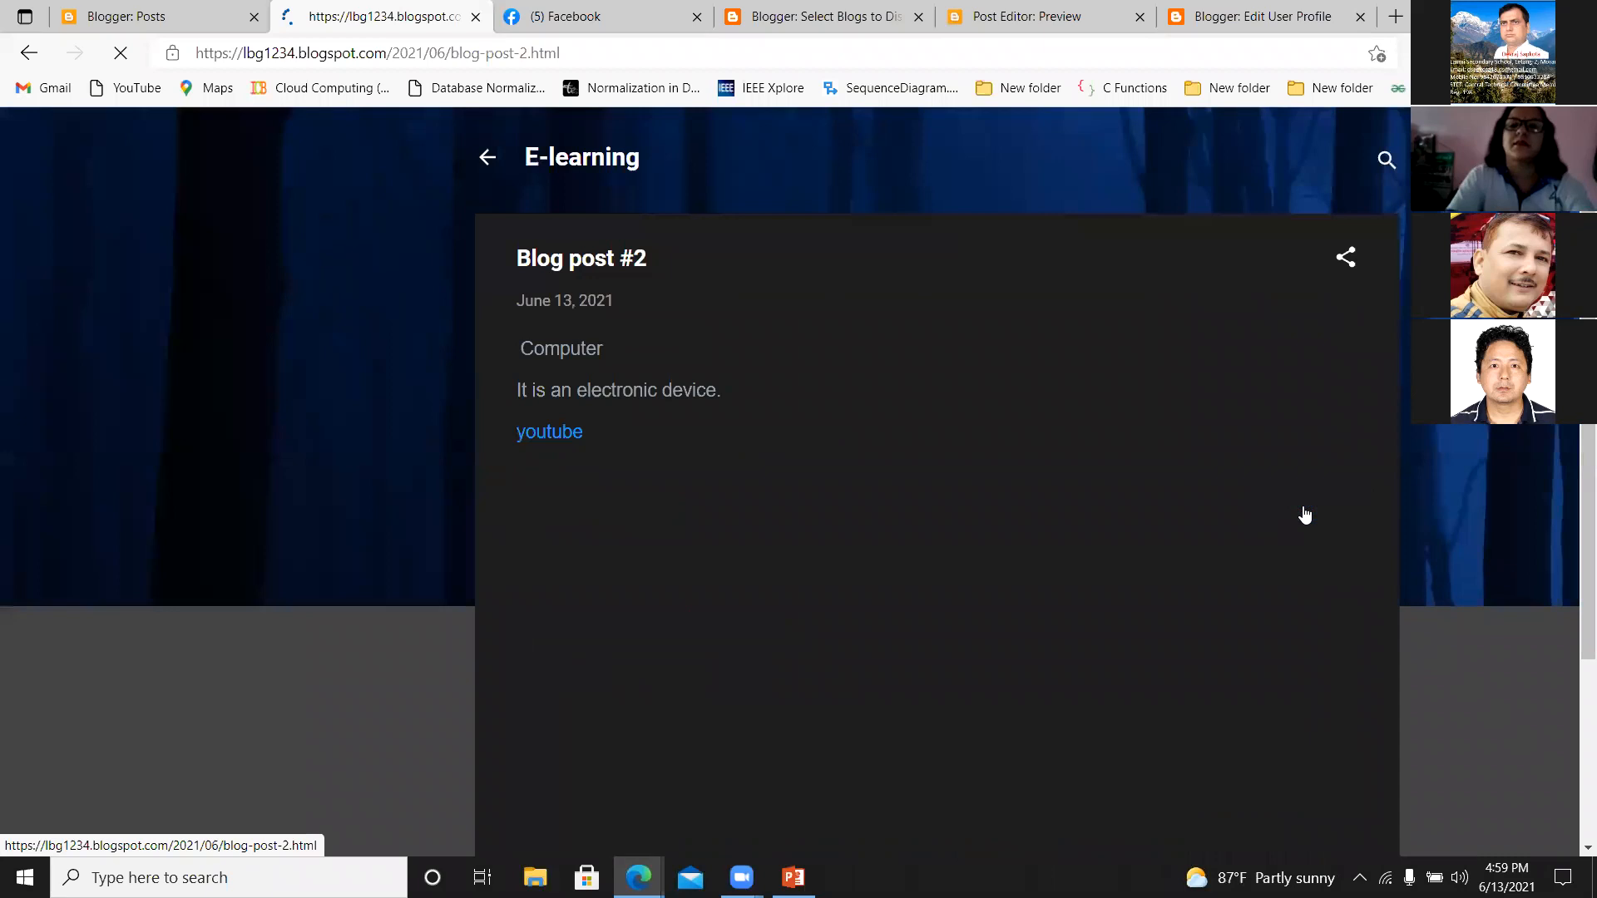
left_click(564, 435)
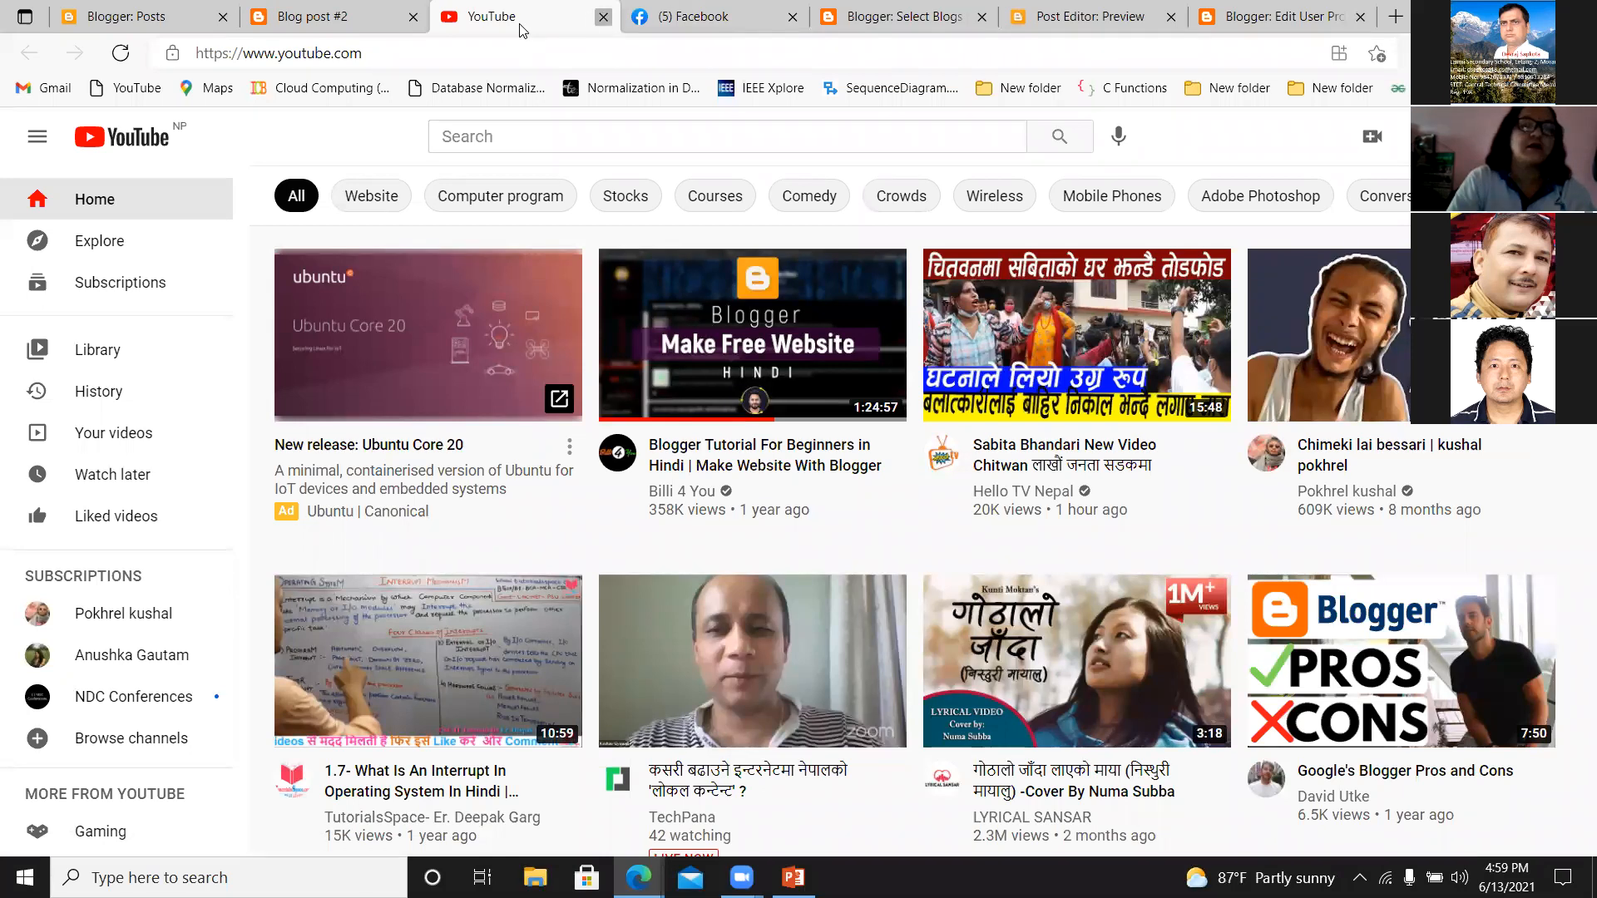
left_click(603, 17)
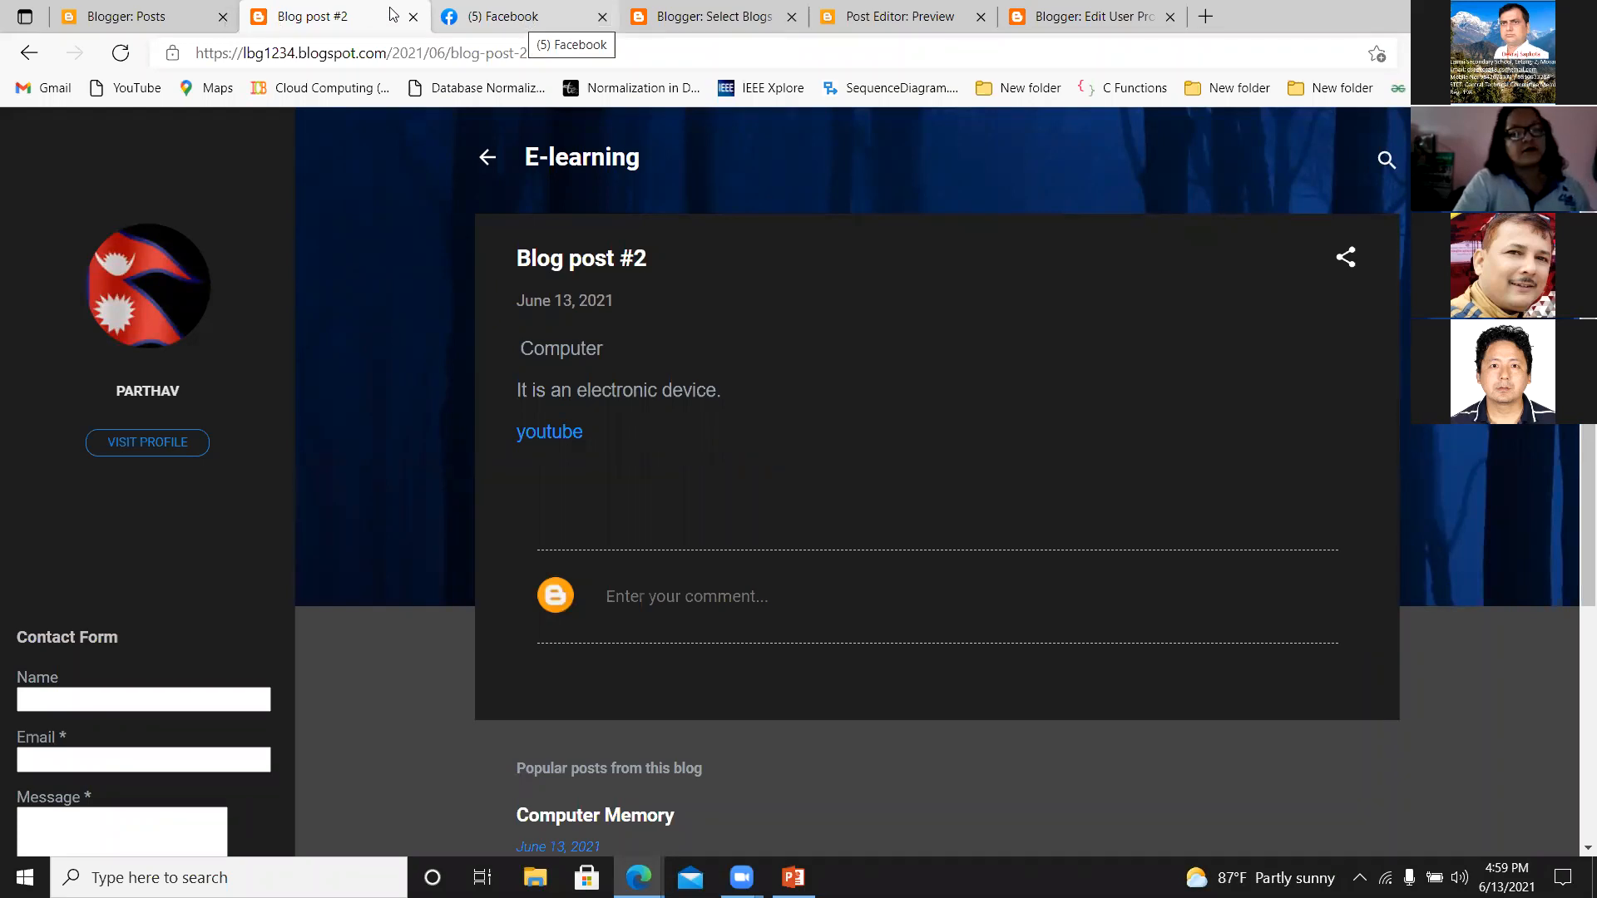
left_click(483, 15)
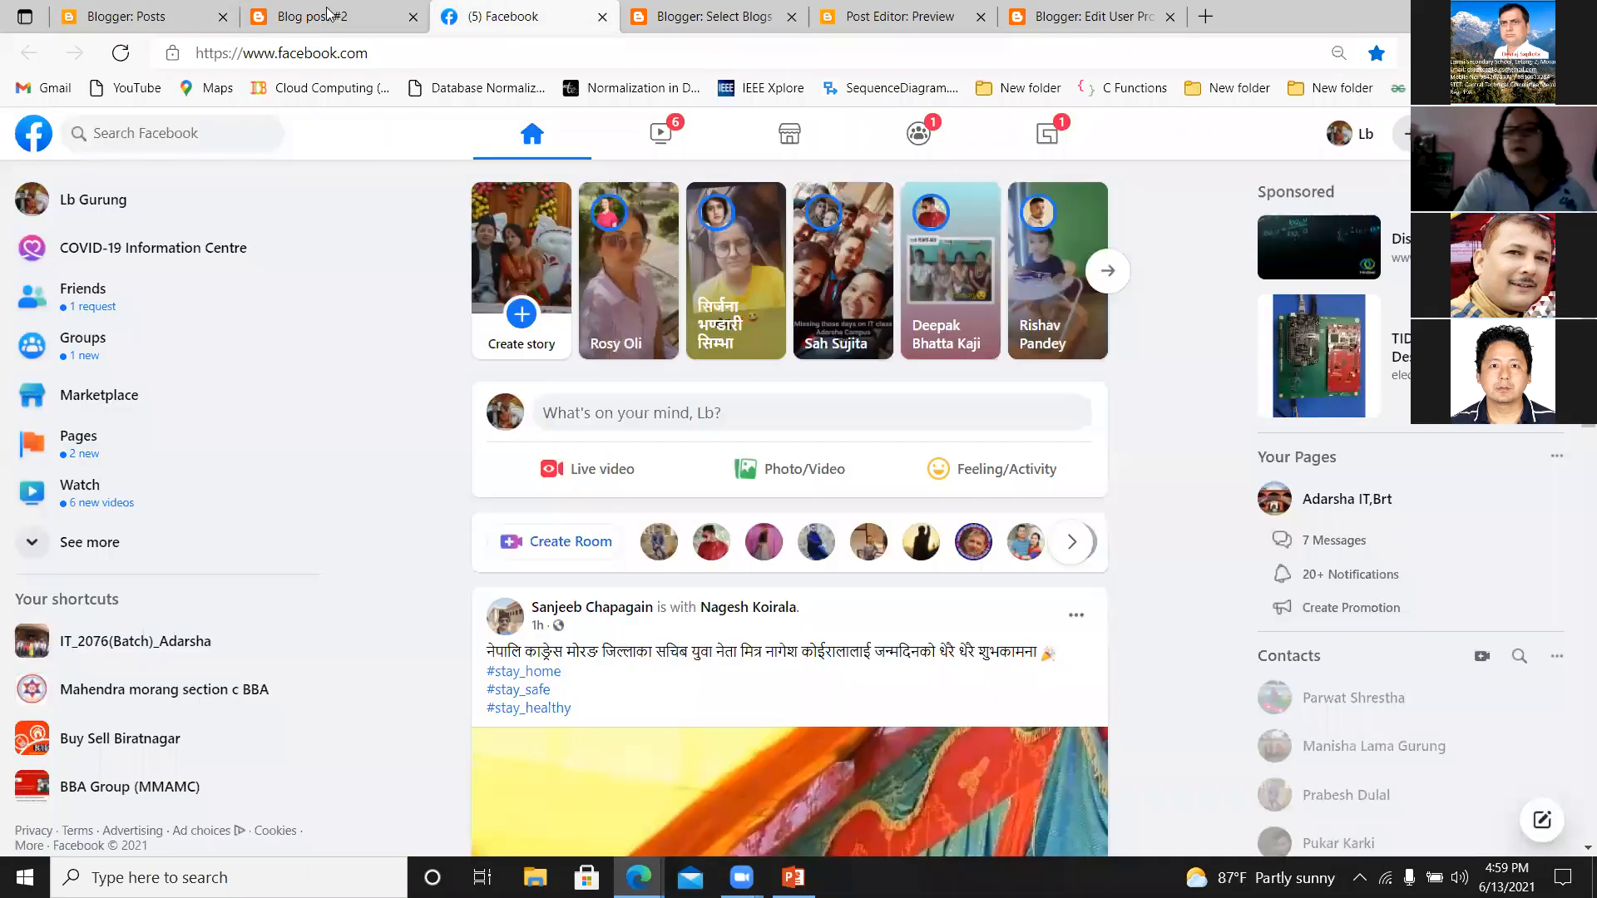
left_click(320, 16)
left_click(234, 8)
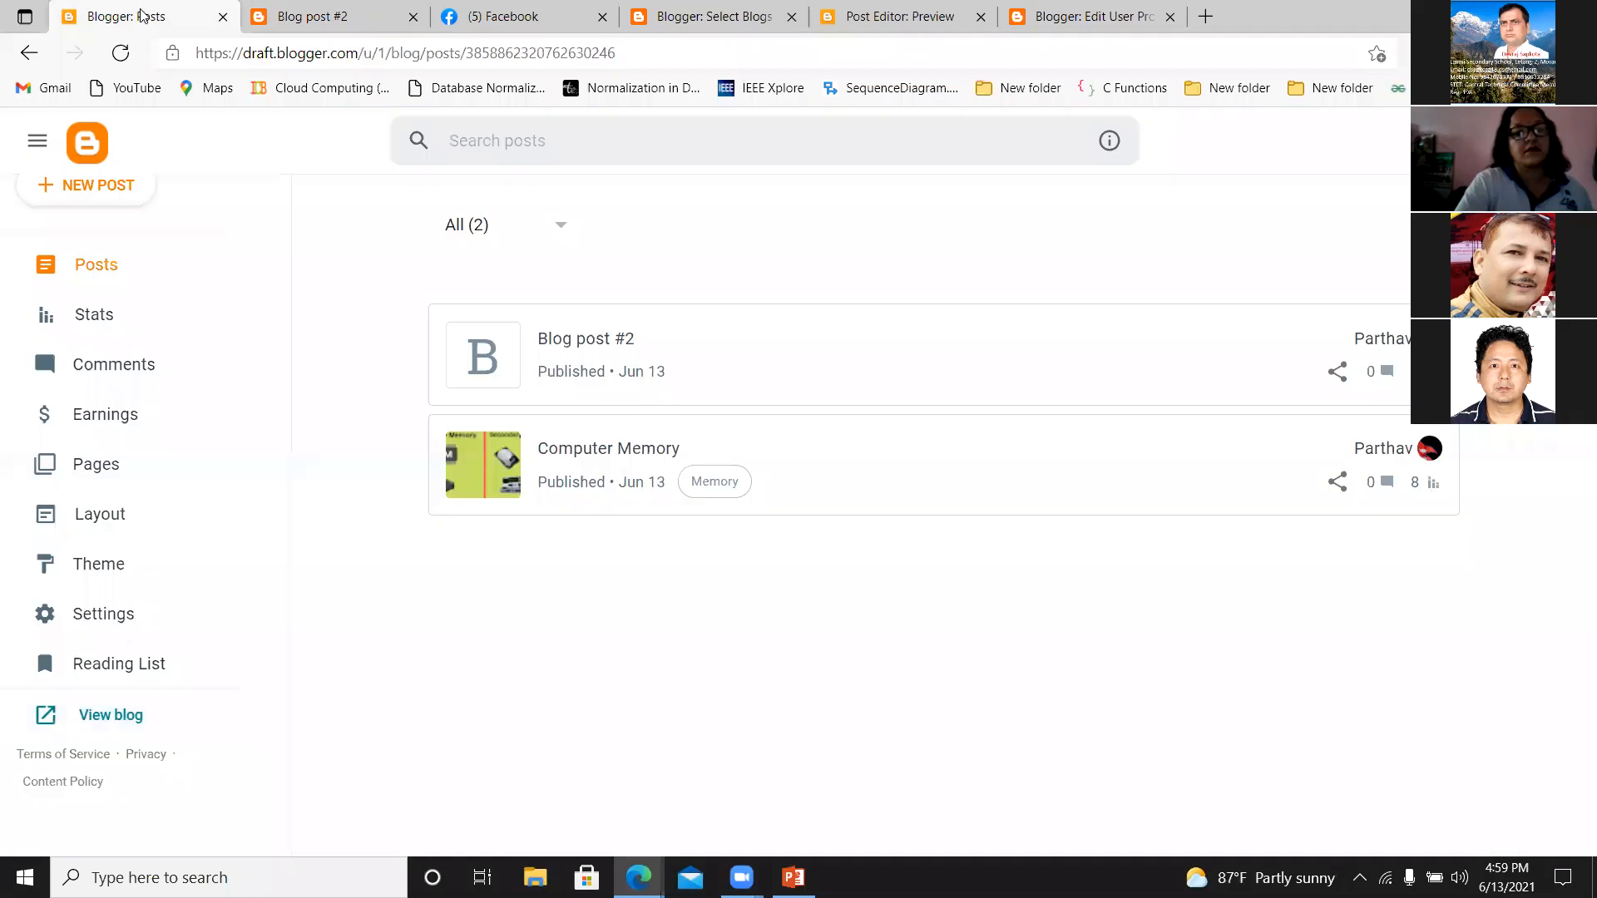
left_click(304, 13)
key("ctrl+Tab")
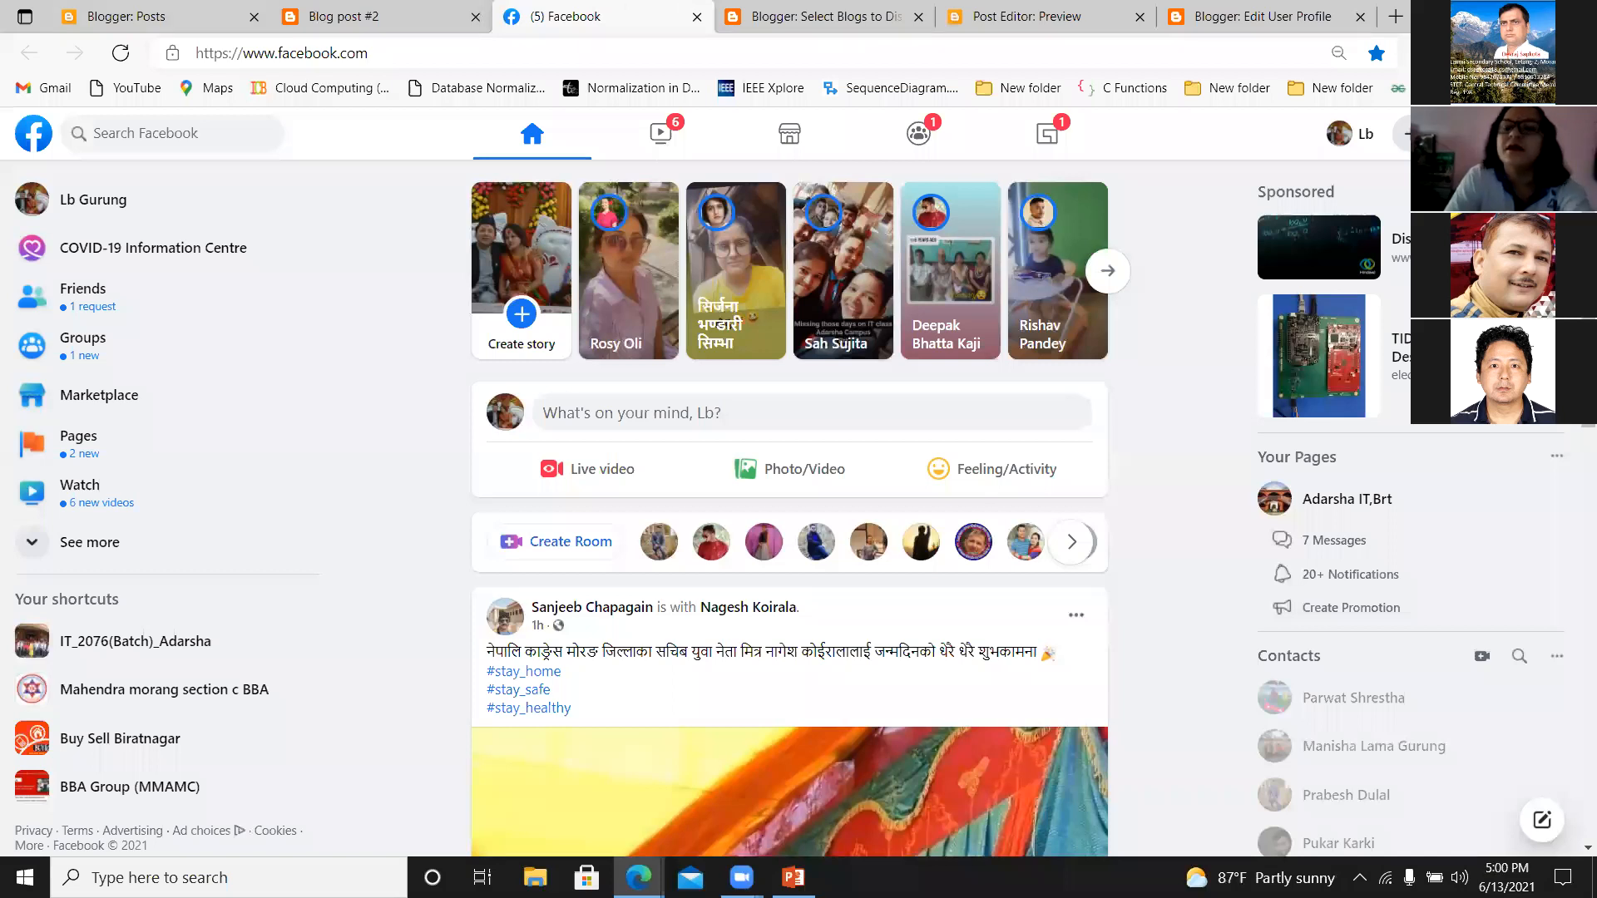
left_click(379, 16)
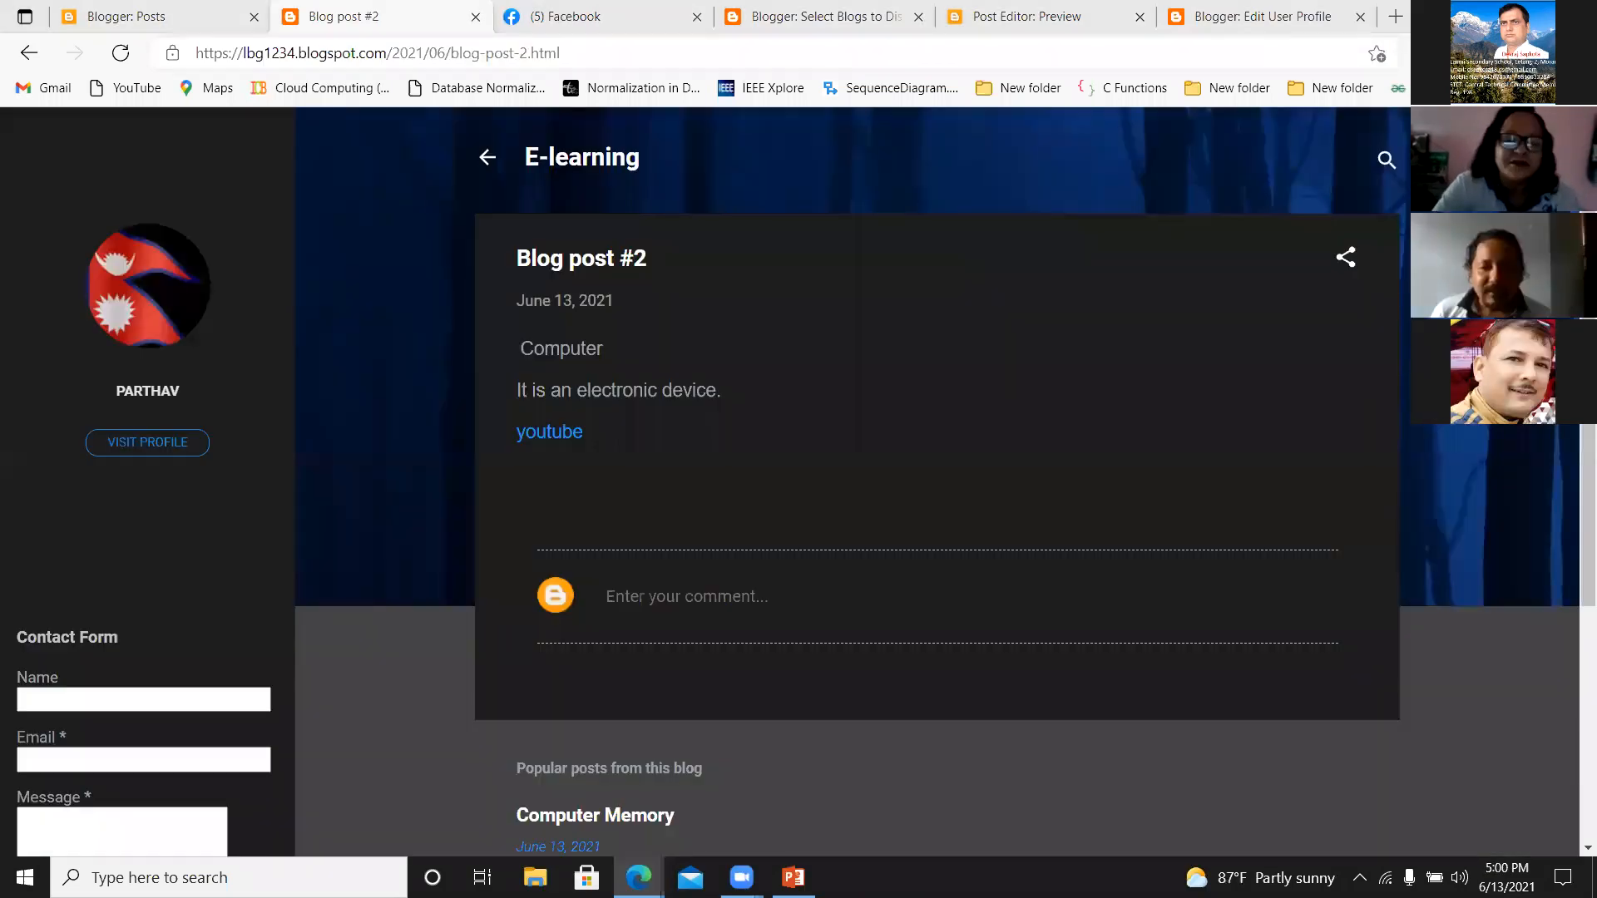